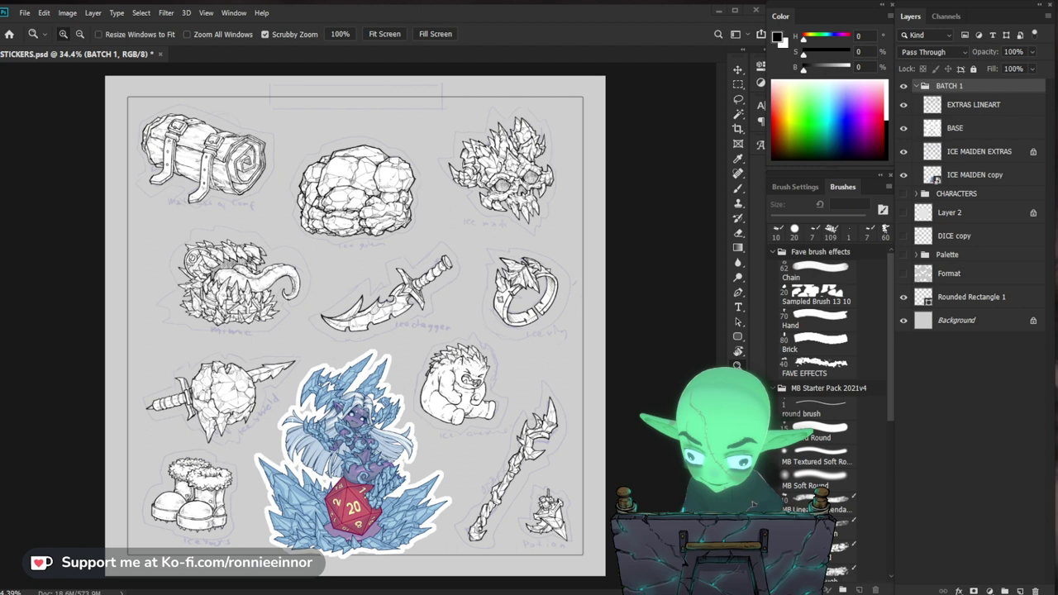
Create a new layer named Colors directly above the BASE layer in the BATCH 1 group.
{"action": "left_click", "coordinate": [366, 427]}
{"action": "left_click", "coordinate": [525, 453]}
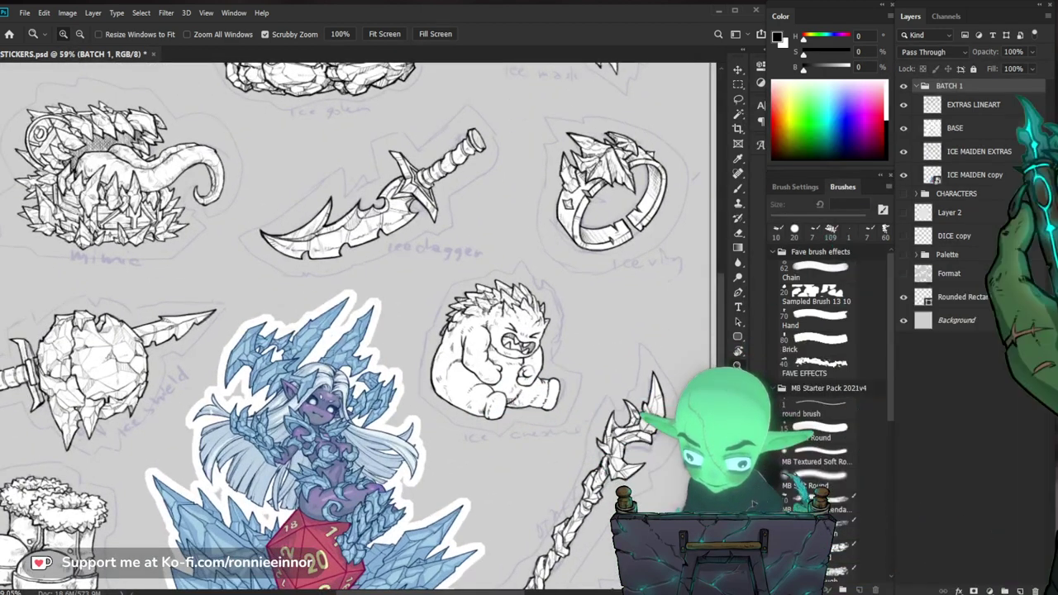
{"action": "left_click", "coordinate": [980, 151]}
{"action": "left_click", "coordinate": [955, 128]}
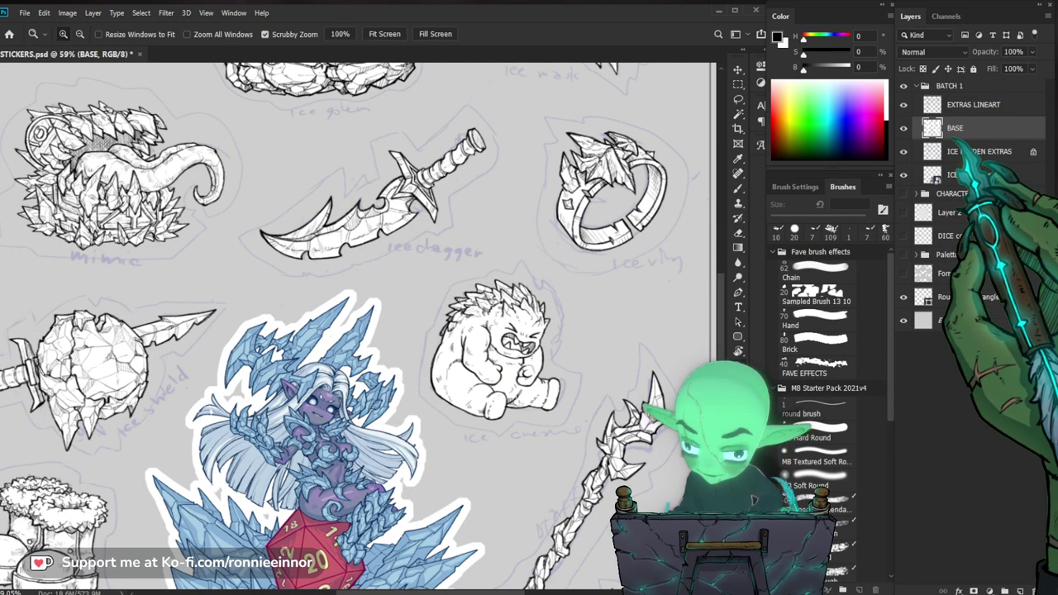
{"action": "key", "text": "ctrl+shift+n"}
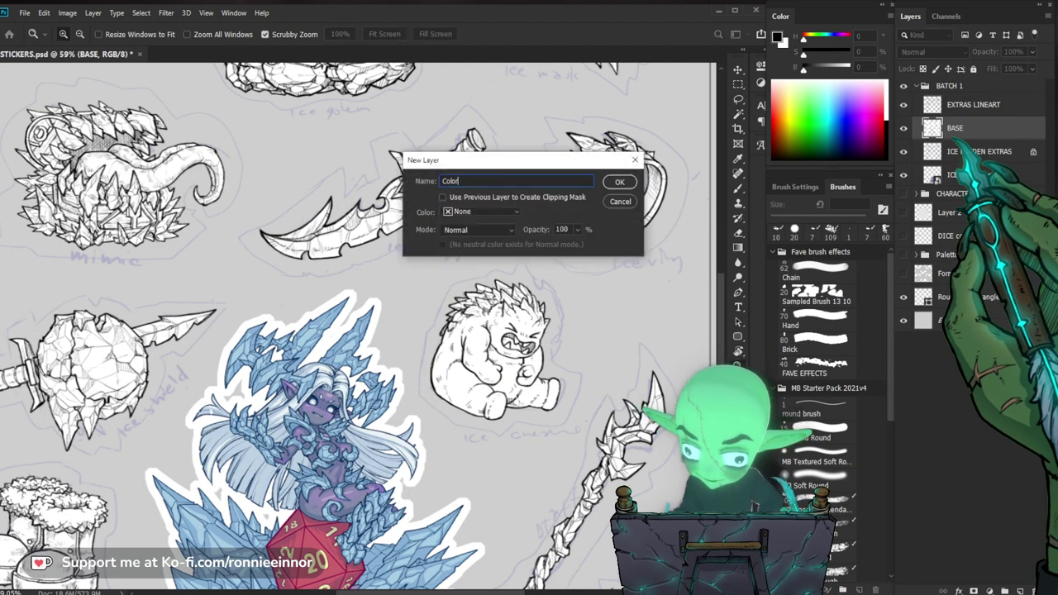
{"action": "key", "text": "Return"}
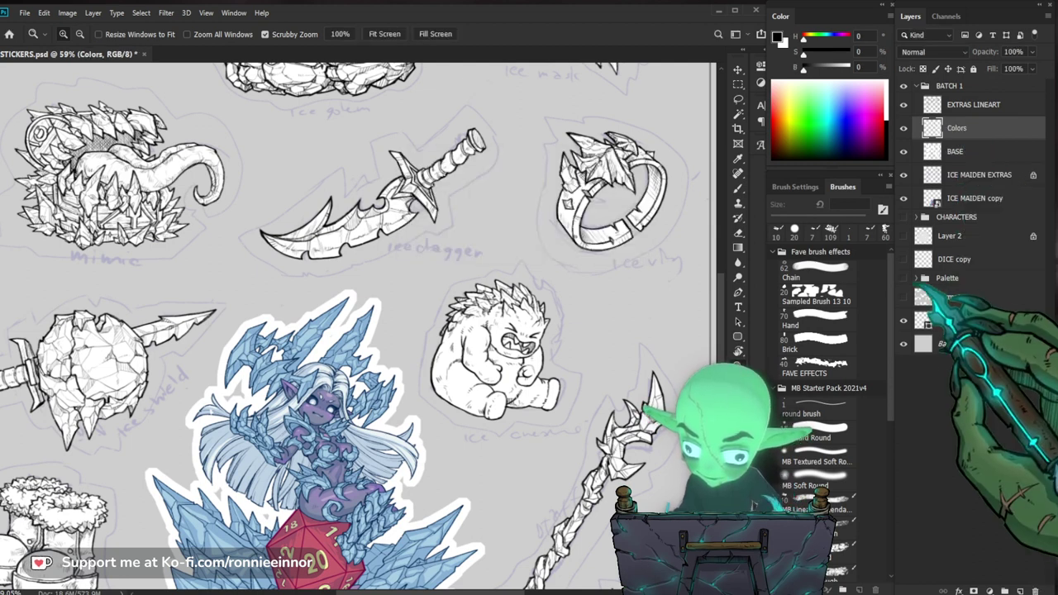
Show the Palette group and move its swatch sheets into the lower middle of the sticker sheet, around the ice maiden.
{"action": "left_click", "coordinate": [904, 279]}
{"action": "left_click_drag", "start_coordinate": [471, 310], "coordinate": [419, 352]}
{"action": "left_click_drag", "start_coordinate": [646, 413], "coordinate": [572, 464]}
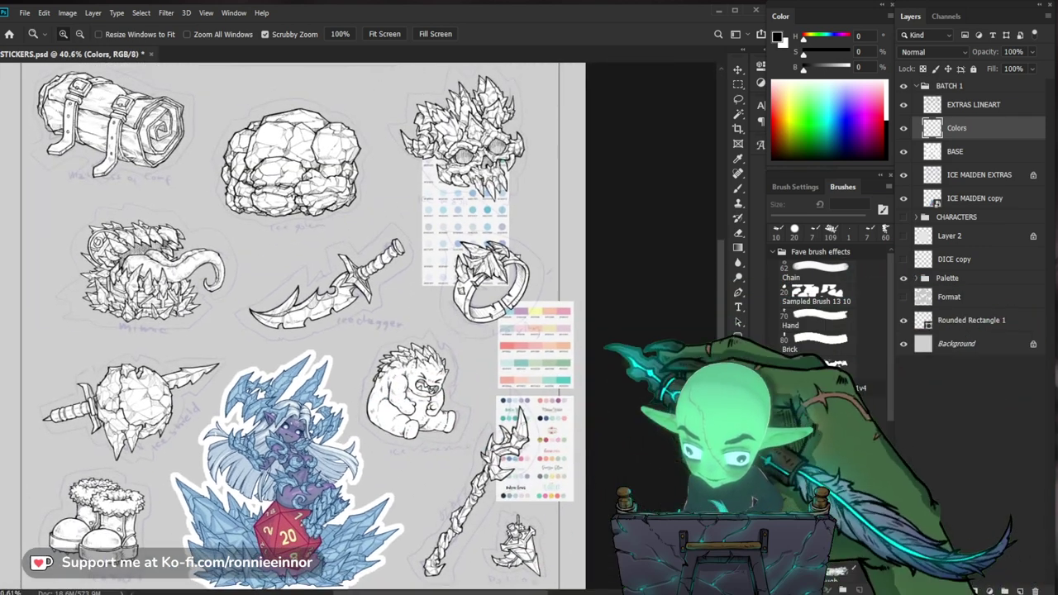
{"action": "left_click_drag", "start_coordinate": [546, 352], "coordinate": [574, 354]}
{"action": "left_click_drag", "start_coordinate": [571, 419], "coordinate": [530, 421]}
{"action": "left_click", "coordinate": [963, 278]}
{"action": "key", "text": "v"}
{"action": "left_click_drag", "start_coordinate": [536, 385], "coordinate": [547, 424]}
{"action": "key", "text": "space"}
{"action": "left_click_drag", "start_coordinate": [553, 472], "coordinate": [381, 377]}
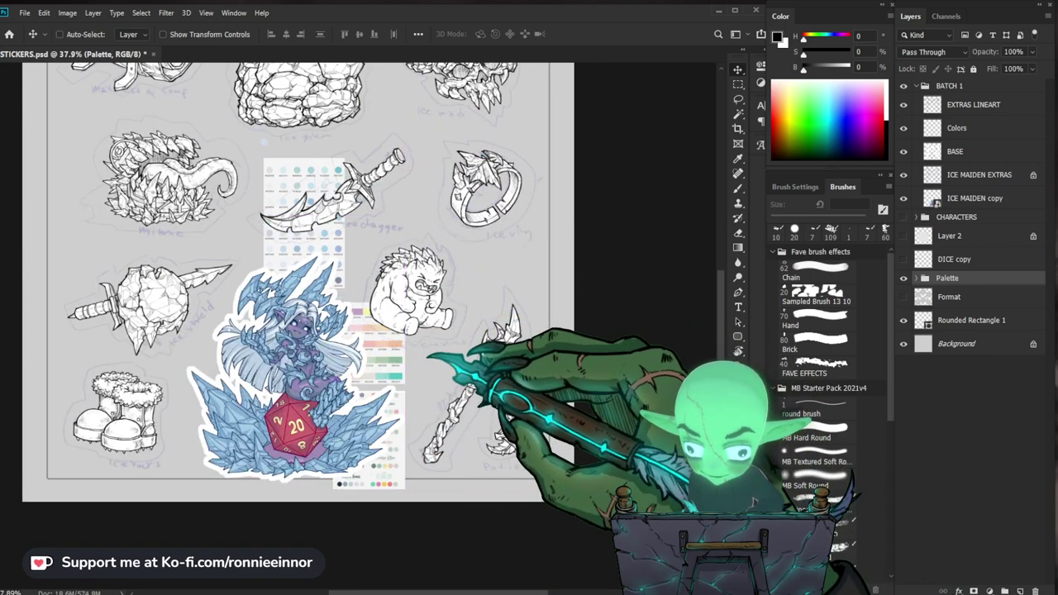
Hide the ICE MAIDEN copy layer and move the blue swatch sheet on Layer 3 down beside the other palettes.
{"action": "left_click", "coordinate": [917, 277]}
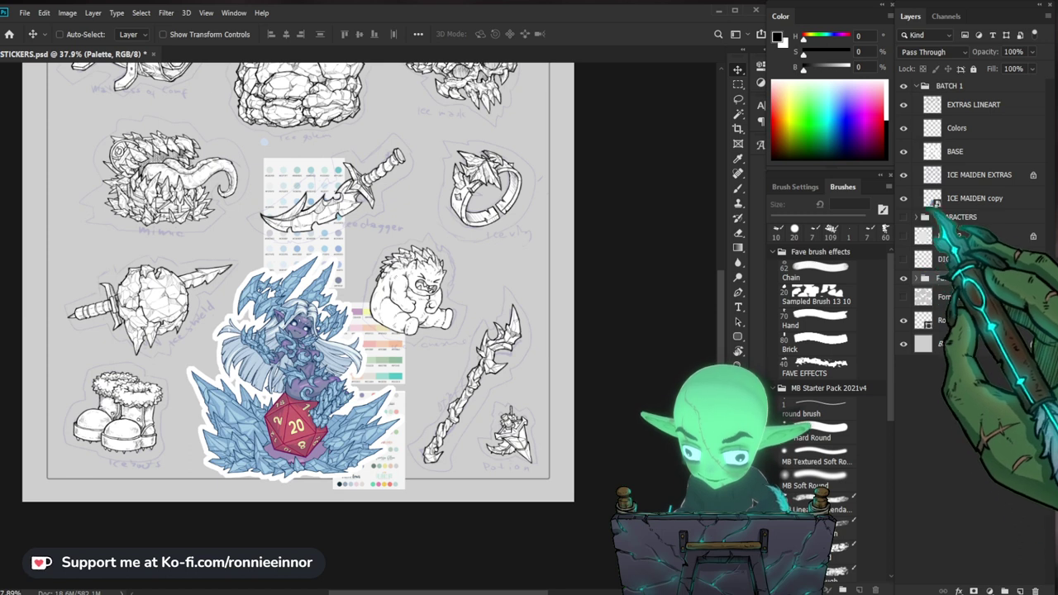
{"action": "left_click", "coordinate": [903, 199]}
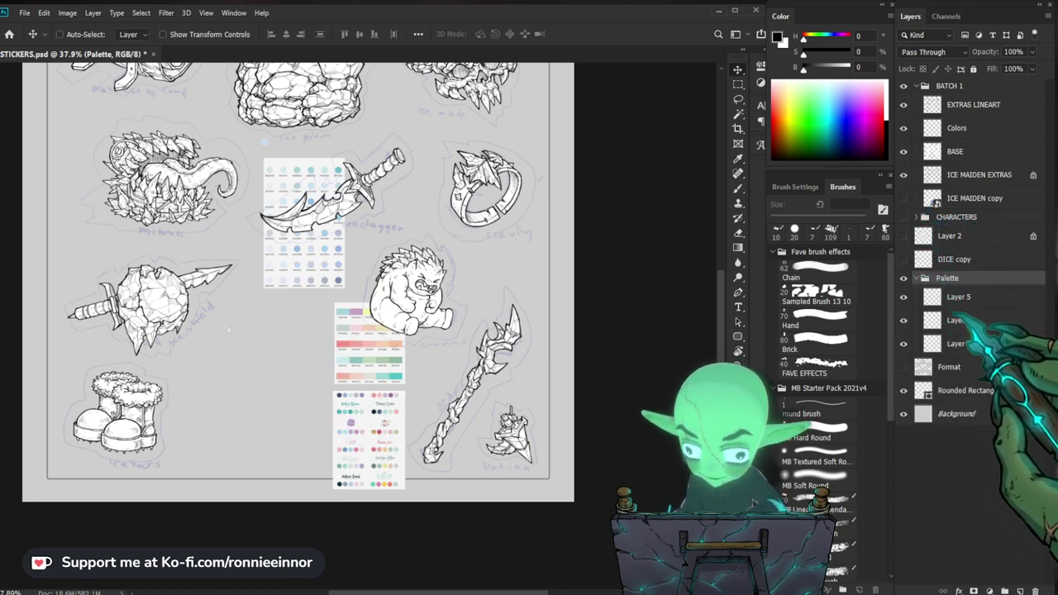
{"action": "left_click", "coordinate": [961, 320]}
{"action": "left_click", "coordinate": [951, 298]}
{"action": "left_click", "coordinate": [904, 297]}
{"action": "left_click", "coordinate": [904, 297]}
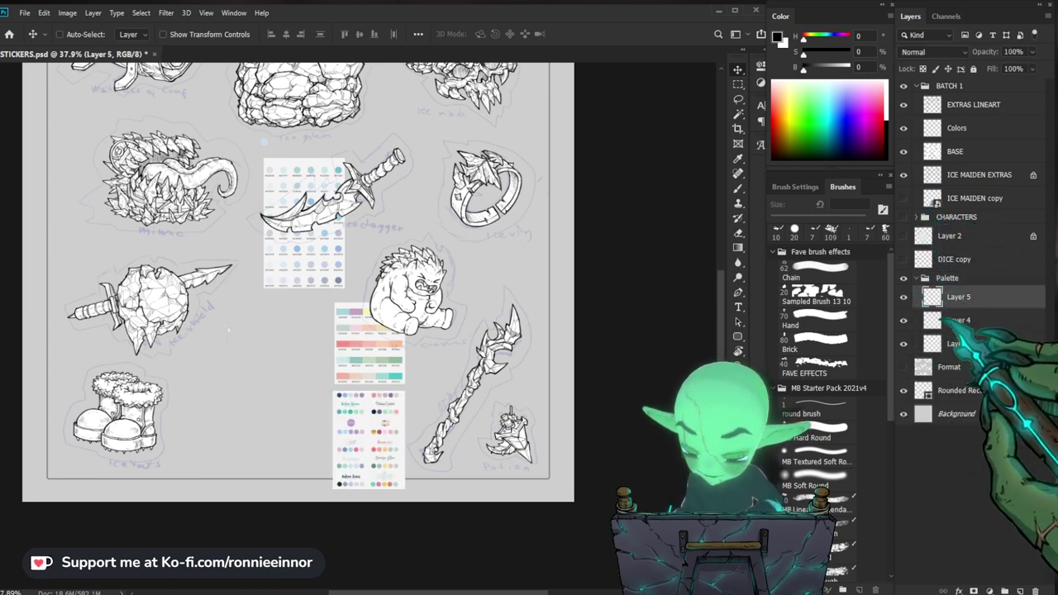
{"action": "left_click", "coordinate": [959, 344]}
{"action": "left_click", "coordinate": [904, 343]}
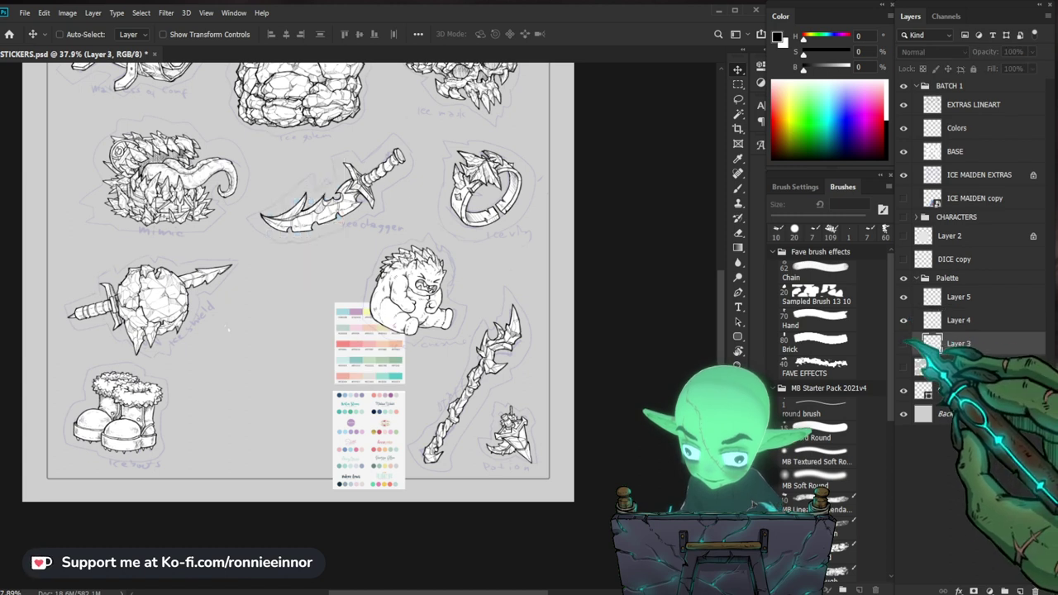
{"action": "left_click", "coordinate": [904, 344]}
{"action": "left_click_drag", "start_coordinate": [308, 270], "coordinate": [299, 402]}
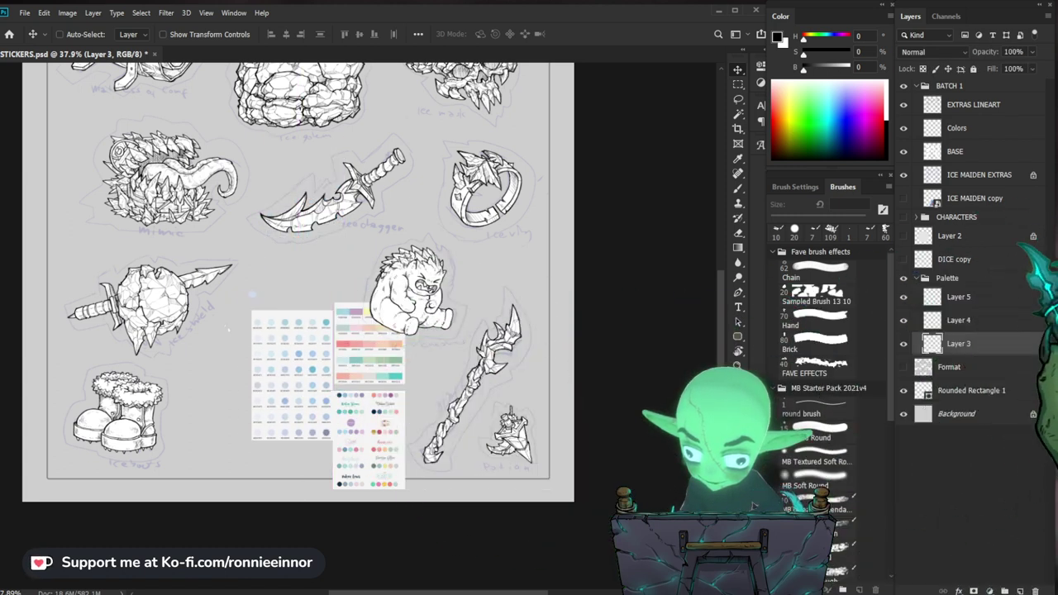
Rename the Colors layer to Color 1 and clip it to the BASE layer.
{"action": "left_click", "coordinate": [969, 152]}
{"action": "left_click", "coordinate": [970, 129]}
{"action": "double_click", "coordinate": [969, 129]}
{"action": "left_click", "coordinate": [976, 129]}
{"action": "key", "text": "BackSpace"}
{"action": "type", "text": "1"}
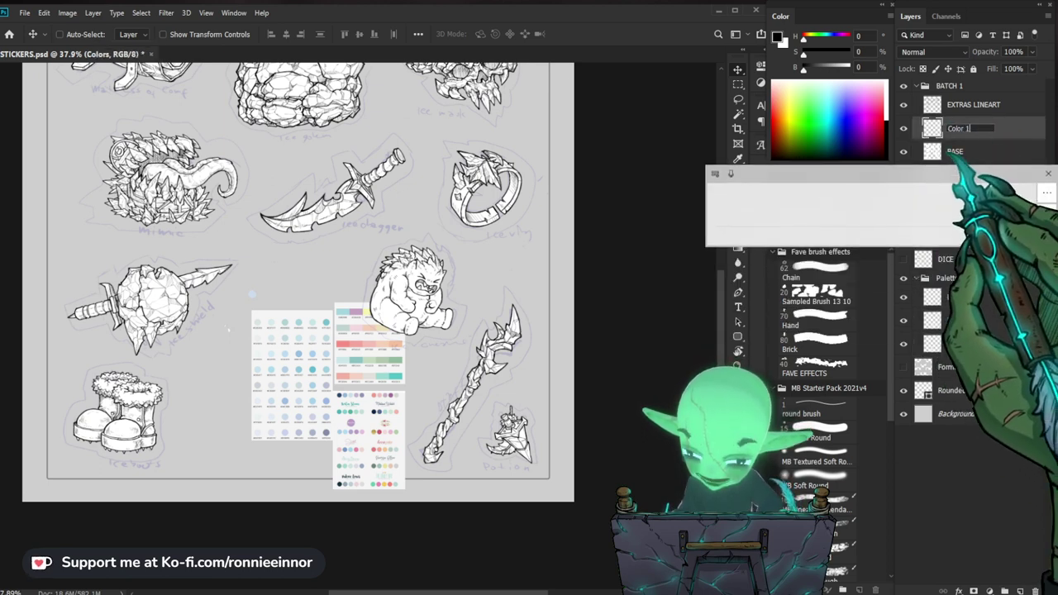
{"action": "key", "text": "Return"}
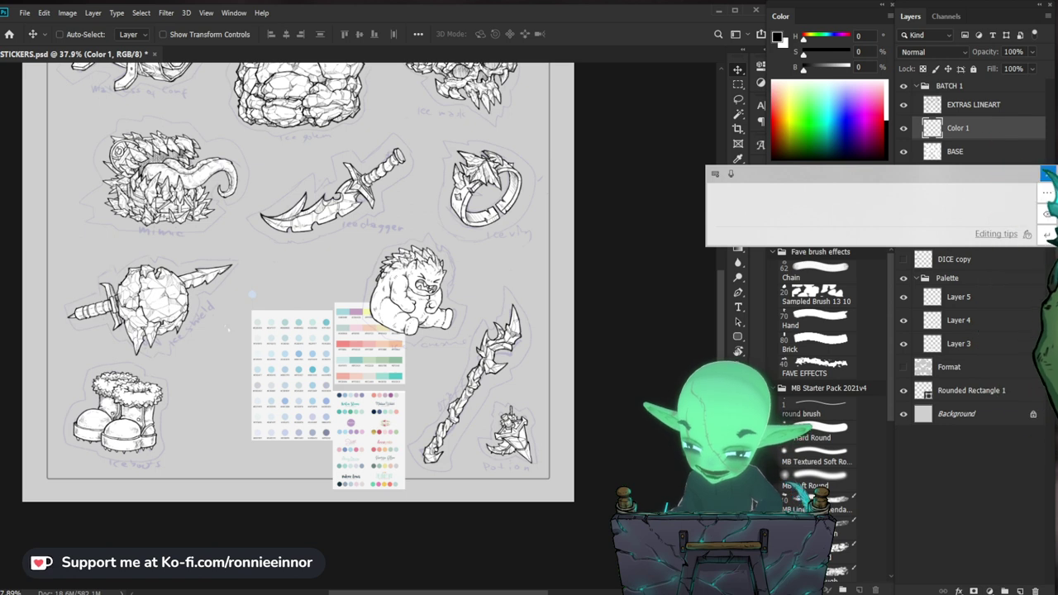
{"action": "left_click", "coordinate": [1048, 173]}
{"action": "left_click", "coordinate": [977, 139], "text": "alt"}
{"action": "left_click_drag", "start_coordinate": [509, 295], "coordinate": [529, 298]}
{"action": "key", "text": "v"}
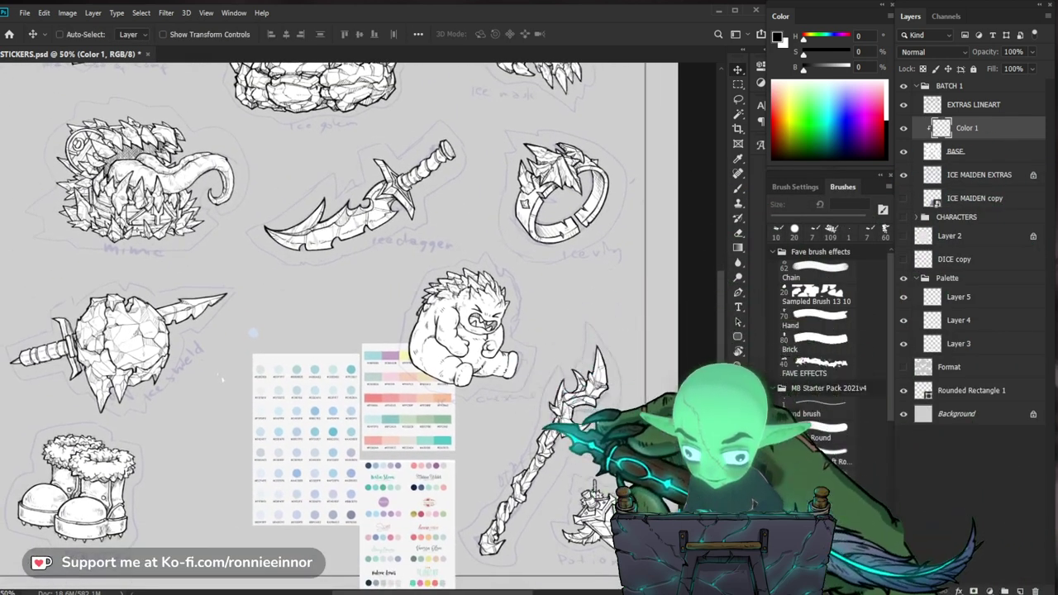
Set the round brush to 40 px and sample a pale blue (H 197, S 9, B 94) from the blue swatch sheet.
{"action": "left_click_drag", "start_coordinate": [546, 428], "coordinate": [567, 409]}
{"action": "left_click_drag", "start_coordinate": [481, 378], "coordinate": [545, 362]}
{"action": "key", "text": "z"}
{"action": "key", "text": "e"}
{"action": "mouse_move", "coordinate": [462, 399]}
{"action": "left_mouse_down"}
{"action": "mouse_move", "coordinate": [527, 366]}
{"action": "mouse_move", "coordinate": [512, 367]}
{"action": "left_mouse_up"}
{"action": "key", "text": "b"}
{"action": "key", "text": "z"}
{"action": "key", "text": "b"}
{"action": "key", "text": "bracketright"}
{"action": "key", "text": "bracketright"}
{"action": "key", "text": "bracketright"}
{"action": "key", "text": "bracketright"}
{"action": "key", "text": "bracketright"}
{"action": "key", "text": "bracketright"}
{"action": "key", "text": "bracketright"}
{"action": "key", "text": "bracketright"}
{"action": "key", "text": "bracketright"}
{"action": "key", "text": "bracketright"}
{"action": "key", "text": "bracketright"}
{"action": "key", "text": "bracketright"}
{"action": "key", "text": "bracketright"}
{"action": "key", "text": "bracketright"}
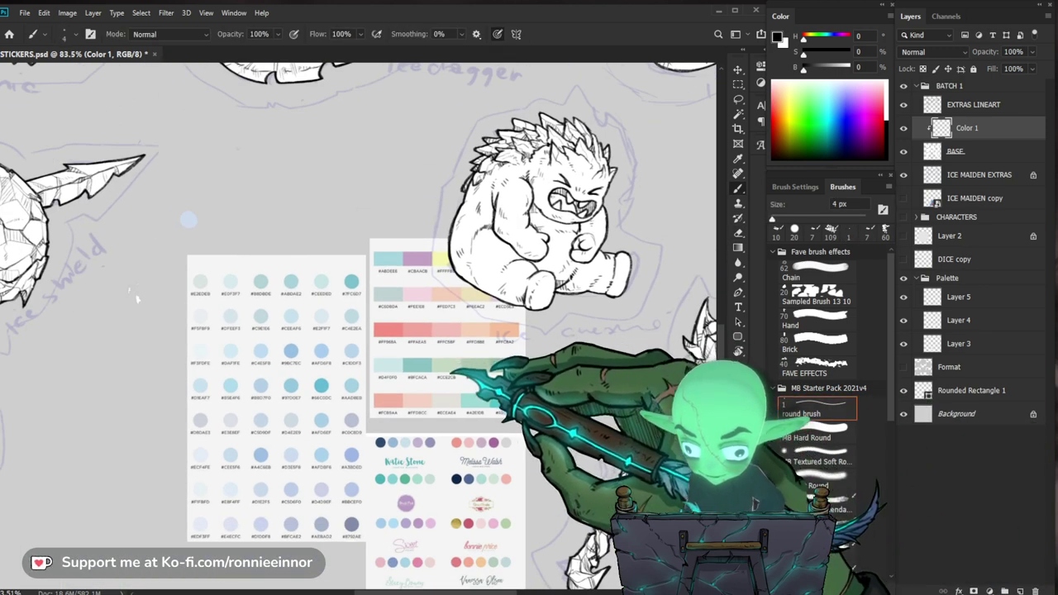
{"action": "key", "text": "bracketright"}
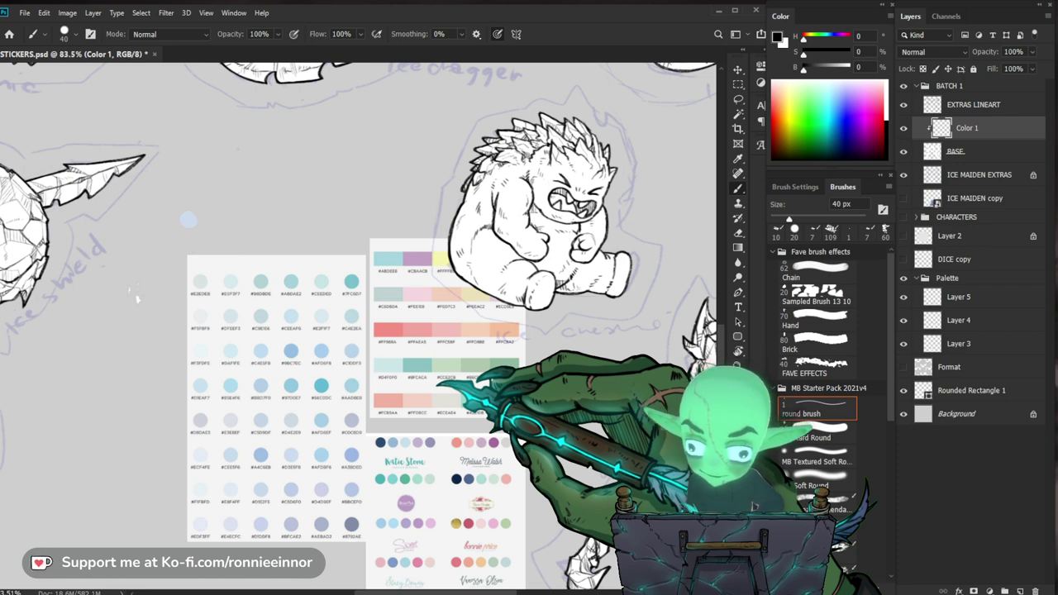
{"action": "left_click_drag", "start_coordinate": [603, 341], "coordinate": [468, 408]}
{"action": "key", "text": "b"}
{"action": "left_click", "coordinate": [312, 382], "text": "alt"}
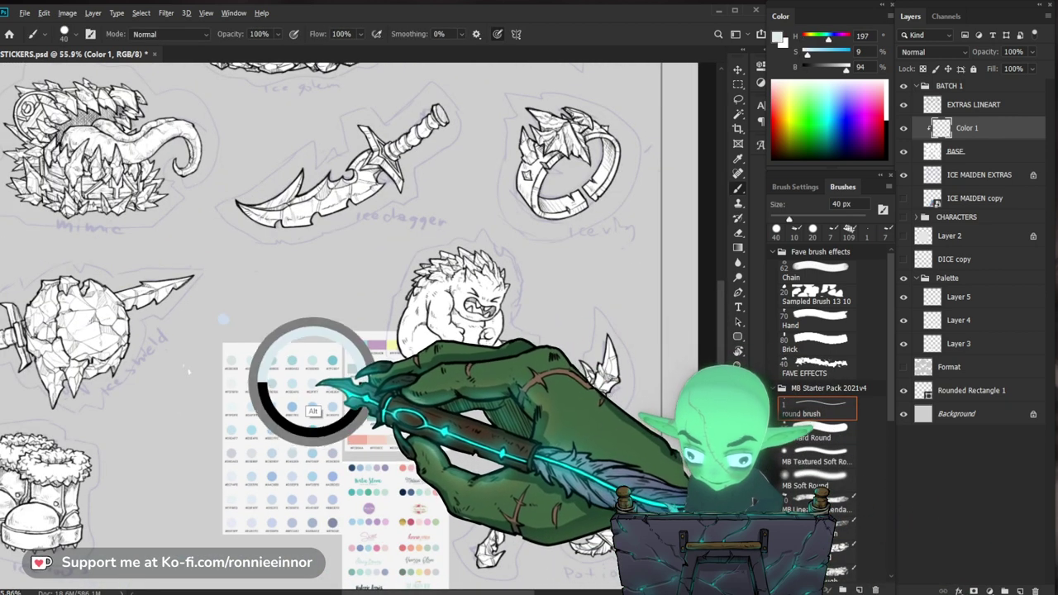
Enlarge the brush to 400 px and paint the spiky ice creature with the pale blue base colour.
{"action": "mouse_move", "coordinate": [437, 338]}
{"action": "left_mouse_down"}
{"action": "mouse_move", "coordinate": [500, 270]}
{"action": "mouse_move", "coordinate": [475, 292]}
{"action": "left_mouse_up"}
{"action": "key", "text": "bracketright"}
{"action": "key", "text": "bracketright"}
{"action": "key", "text": "bracketright"}
{"action": "key", "text": "bracketright"}
{"action": "key", "text": "bracketright"}
{"action": "key", "text": "bracketright"}
{"action": "key", "text": "bracketright"}
{"action": "key", "text": "bracketright"}
{"action": "key", "text": "bracketright"}
{"action": "key", "text": "bracketright"}
{"action": "key", "text": "bracketright"}
{"action": "key", "text": "bracketright"}
{"action": "key", "text": "bracketright"}
{"action": "key", "text": "bracketright"}
{"action": "left_click_drag", "start_coordinate": [413, 347], "coordinate": [442, 356]}
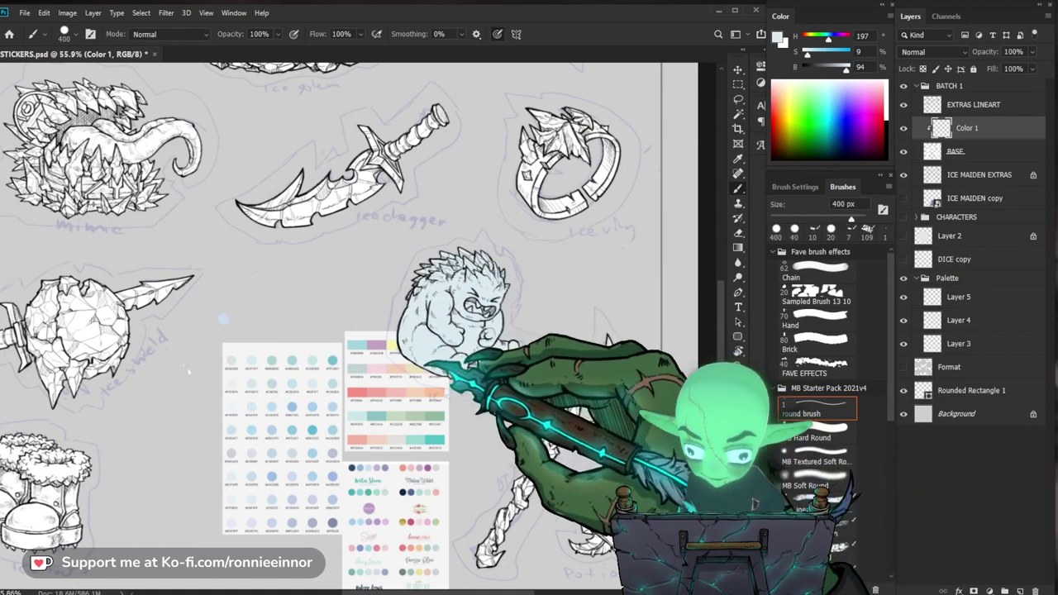
Show the ICE MAIDEN copy layer again and paint the ring, dagger, ice golem and ice mask pale blue.
{"action": "left_click", "coordinate": [904, 199]}
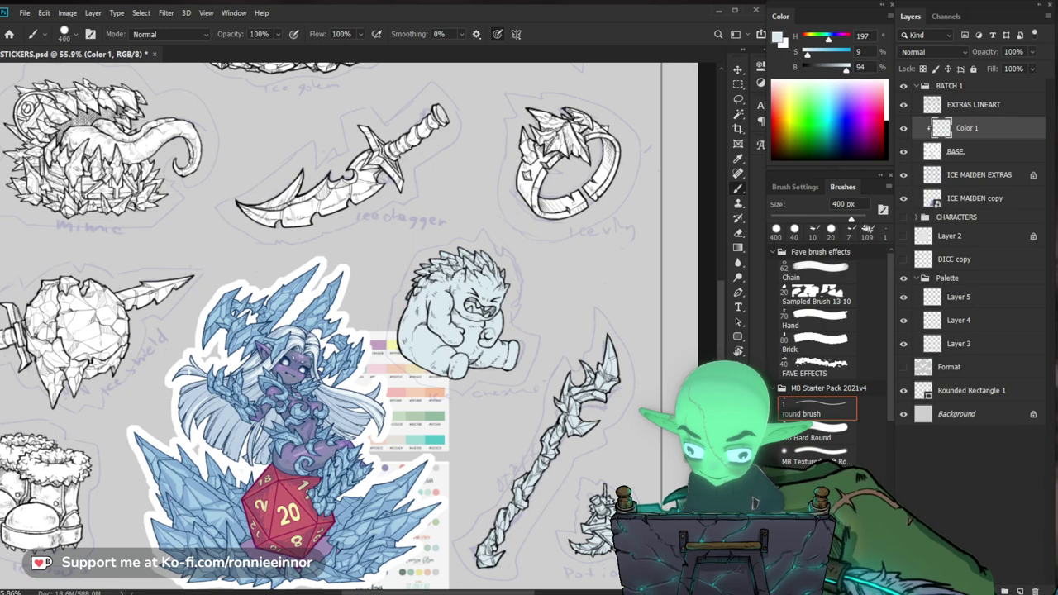
{"action": "left_click_drag", "start_coordinate": [604, 196], "coordinate": [562, 160]}
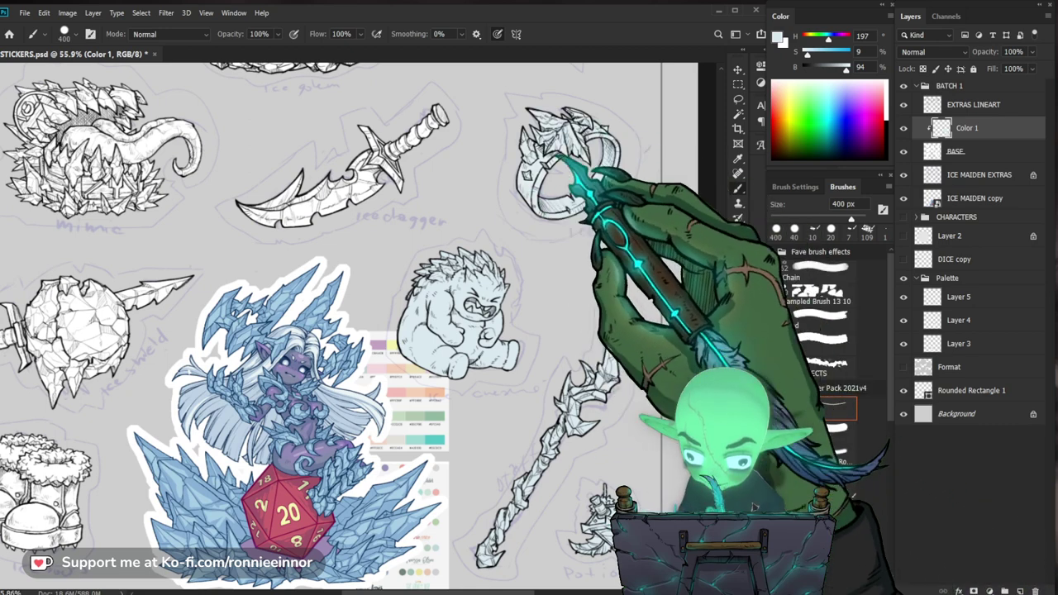
{"action": "left_click_drag", "start_coordinate": [472, 190], "coordinate": [530, 376]}
{"action": "left_click_drag", "start_coordinate": [524, 314], "coordinate": [401, 354]}
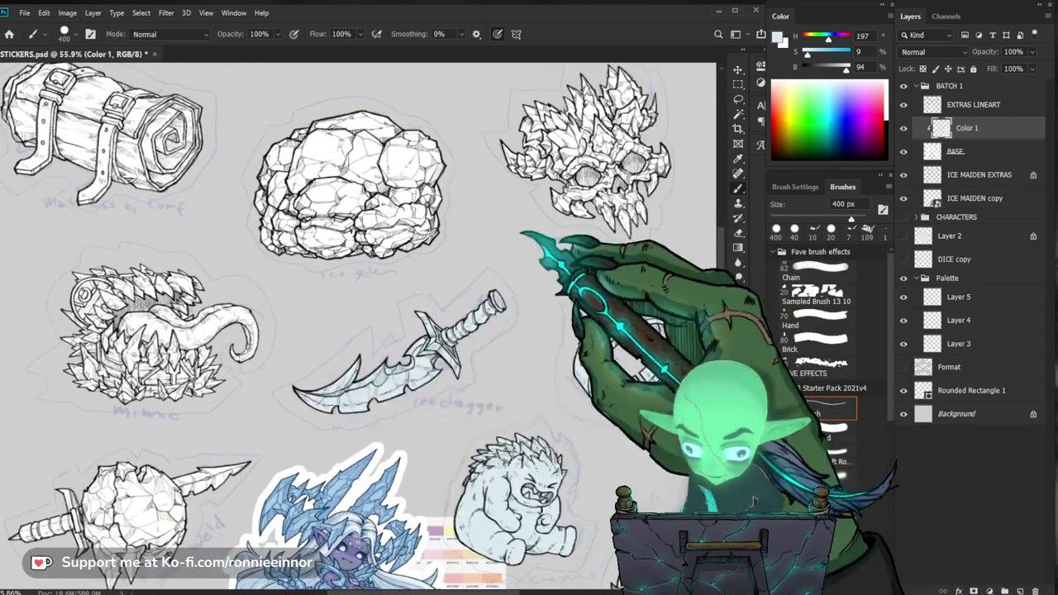
{"action": "mouse_move", "coordinate": [438, 165]}
{"action": "left_mouse_down"}
{"action": "mouse_move", "coordinate": [380, 220]}
{"action": "mouse_move", "coordinate": [368, 120]}
{"action": "mouse_move", "coordinate": [438, 112]}
{"action": "left_mouse_up"}
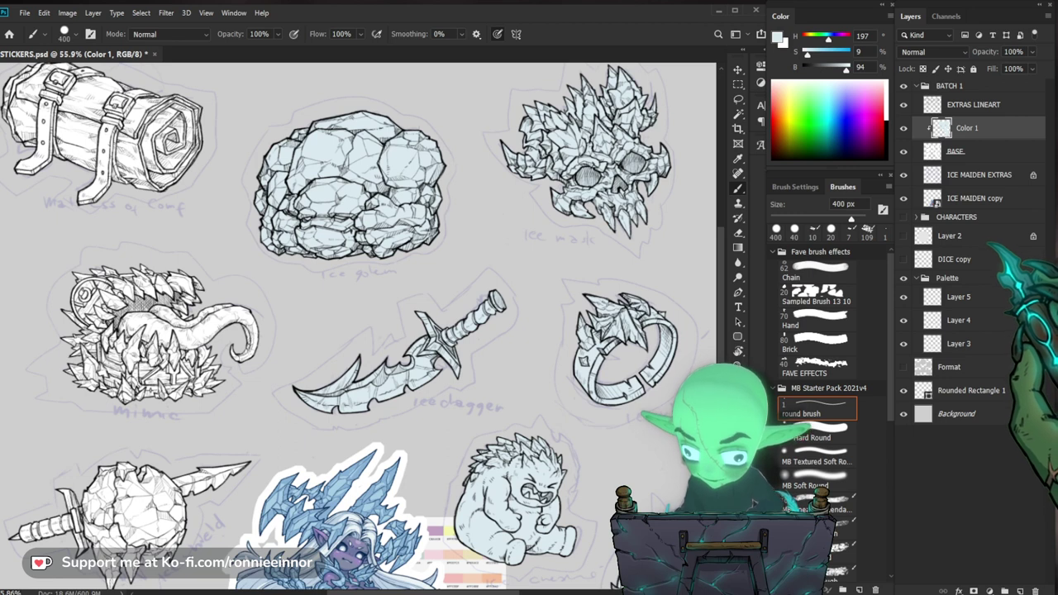
Hide the ICE MAIDEN EXTRAS sketch layer and rename it 0.
{"action": "left_click", "coordinate": [904, 199]}
{"action": "left_click", "coordinate": [904, 198]}
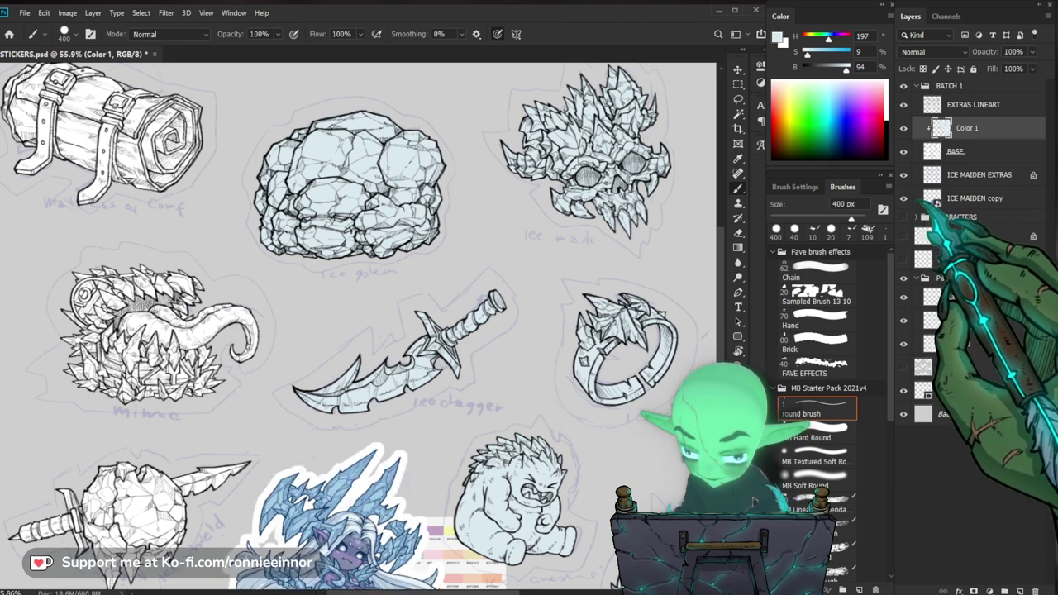
{"action": "left_click", "coordinate": [904, 175]}
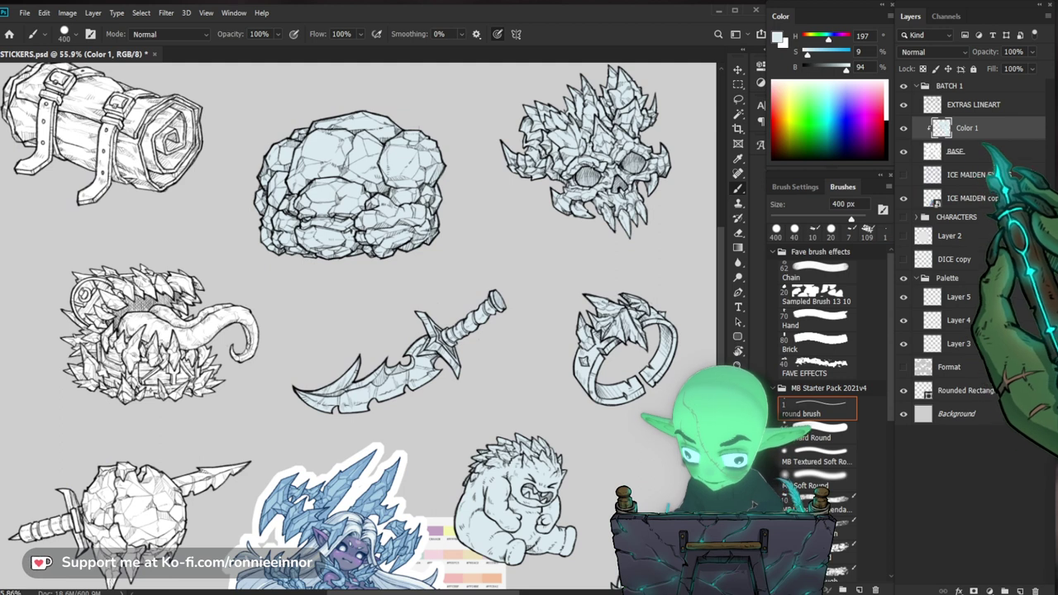
{"action": "double_click", "coordinate": [979, 174]}
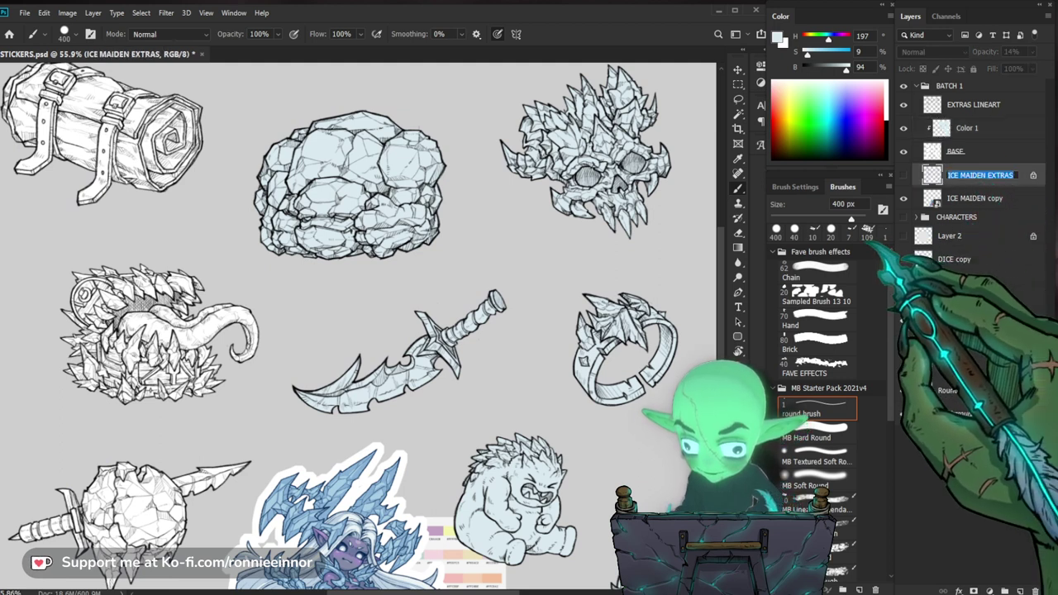
{"action": "type", "text": "0"}
{"action": "key", "text": "Return"}
Paint the bedroll, mimic, ice shield and boots pale blue on the Color 1 layer.
{"action": "left_click", "coordinate": [979, 151]}
{"action": "left_click", "coordinate": [986, 132]}
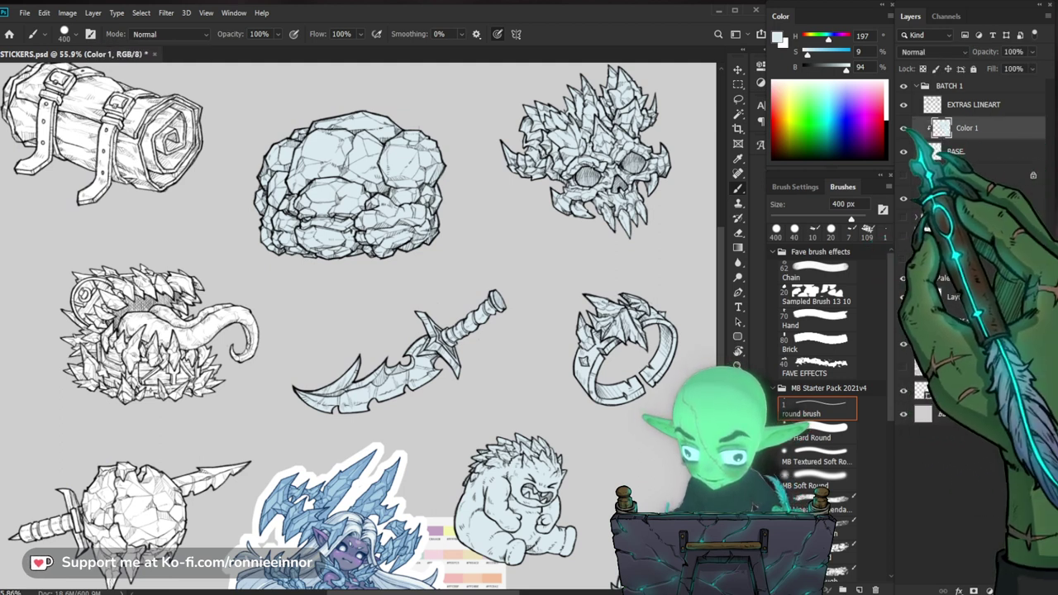
{"action": "left_click", "coordinate": [904, 128]}
{"action": "left_click", "coordinate": [904, 128]}
{"action": "left_click_drag", "start_coordinate": [484, 207], "coordinate": [471, 217]}
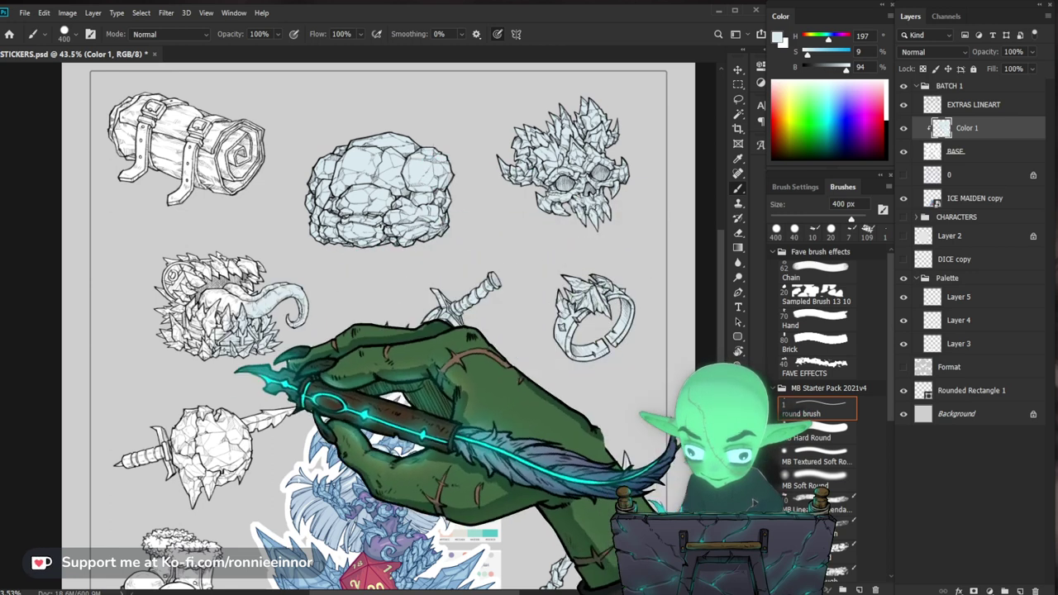
{"action": "mouse_move", "coordinate": [252, 213]}
{"action": "left_mouse_down"}
{"action": "mouse_move", "coordinate": [265, 125]}
{"action": "mouse_move", "coordinate": [162, 97]}
{"action": "mouse_move", "coordinate": [107, 136]}
{"action": "left_mouse_up"}
{"action": "scroll", "coordinate": [311, 186], "scroll_direction": "down", "scroll_amount": 4}
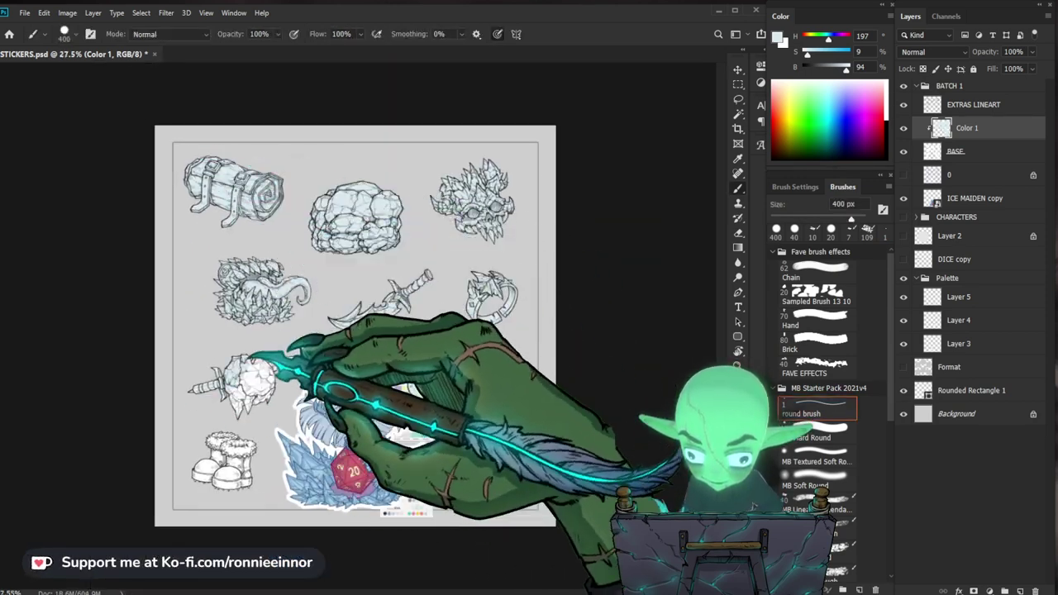
{"action": "left_click_drag", "start_coordinate": [185, 501], "coordinate": [255, 438]}
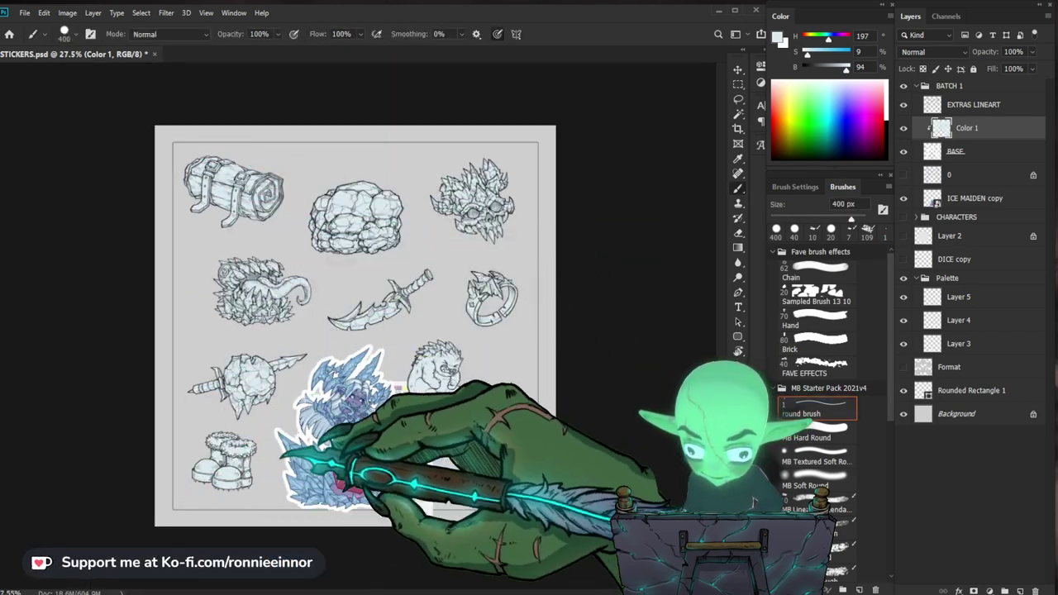
Sample a deeper light blue (H 203, S 27, B 90) as the brush colour for shading the ice creature.
{"action": "key", "text": "ctrl+0"}
{"action": "scroll", "coordinate": [513, 468], "scroll_direction": "up", "scroll_amount": 3}
{"action": "scroll", "coordinate": [507, 294], "scroll_direction": "up", "scroll_amount": 3}
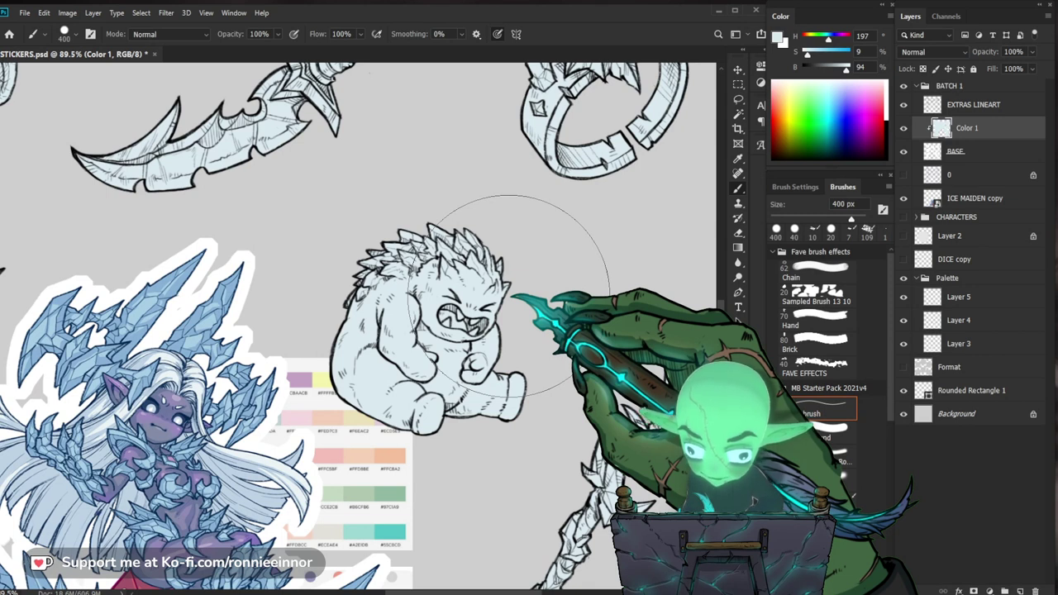
{"action": "key", "text": "z"}
{"action": "mouse_move", "coordinate": [221, 420]}
{"action": "left_mouse_down"}
{"action": "mouse_move", "coordinate": [261, 416]}
{"action": "mouse_move", "coordinate": [327, 339]}
{"action": "left_mouse_up"}
{"action": "left_click_drag", "start_coordinate": [381, 389], "coordinate": [374, 387]}
{"action": "key", "text": "b"}
{"action": "left_click", "coordinate": [272, 197], "text": "alt"}
{"action": "scroll", "coordinate": [265, 222], "scroll_direction": "down", "scroll_amount": 4}
{"action": "scroll", "coordinate": [265, 221], "scroll_direction": "up", "scroll_amount": 2}
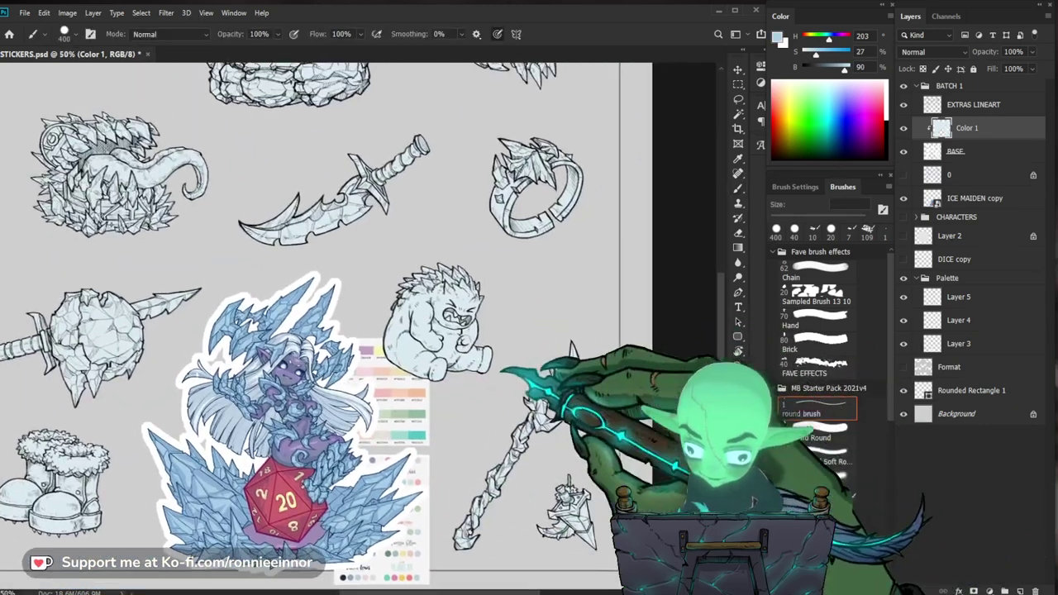
Shade the ice creature's spikes, body and feet in light blue with the MB Soft Round brush, reducing its size to 40 px.
{"action": "left_click", "coordinate": [845, 415]}
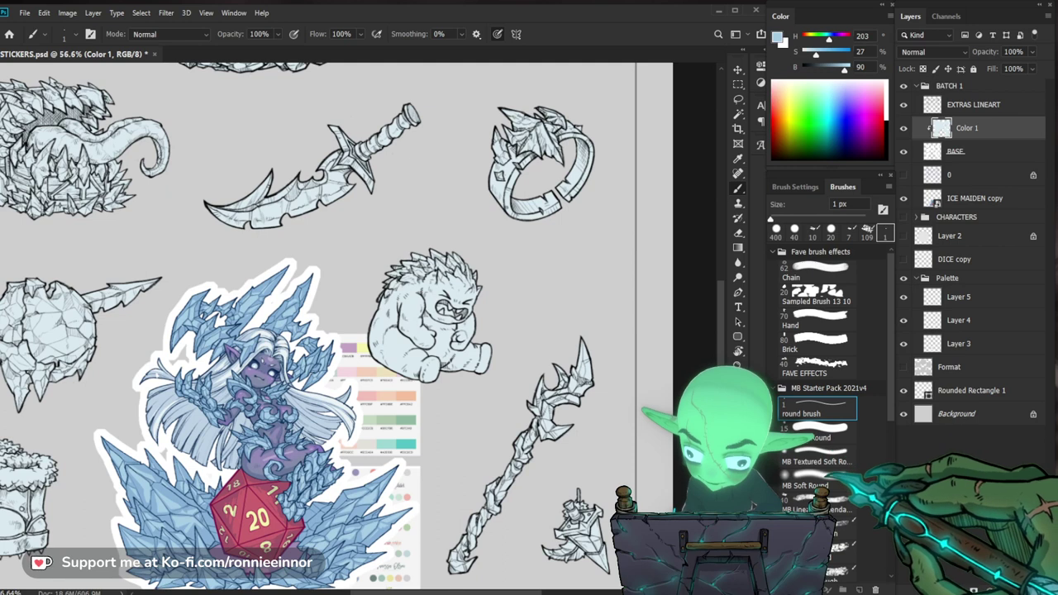
{"action": "left_click", "coordinate": [827, 477]}
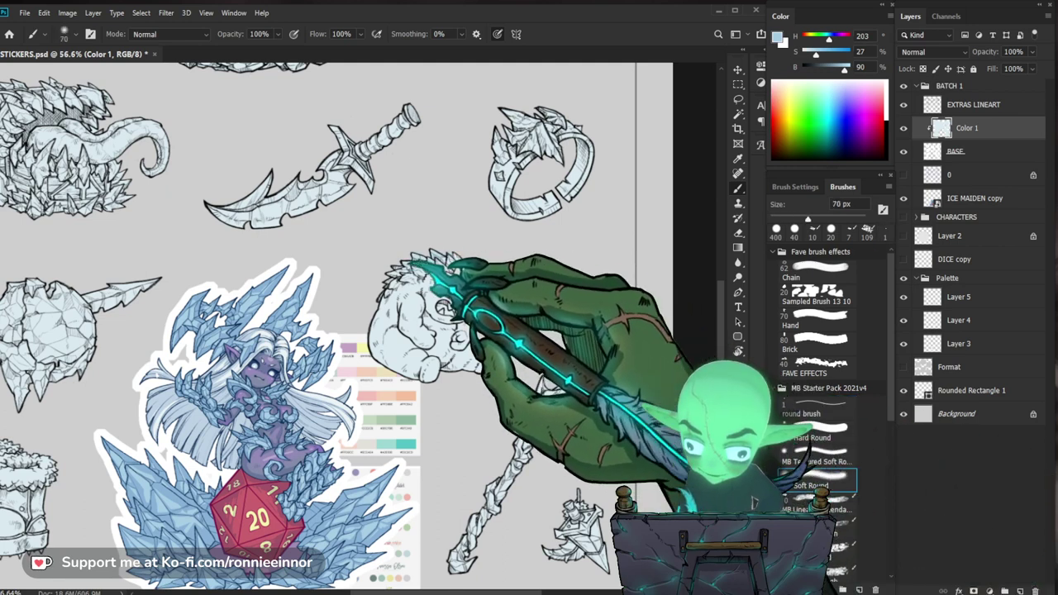
{"action": "key", "text": "bracketright"}
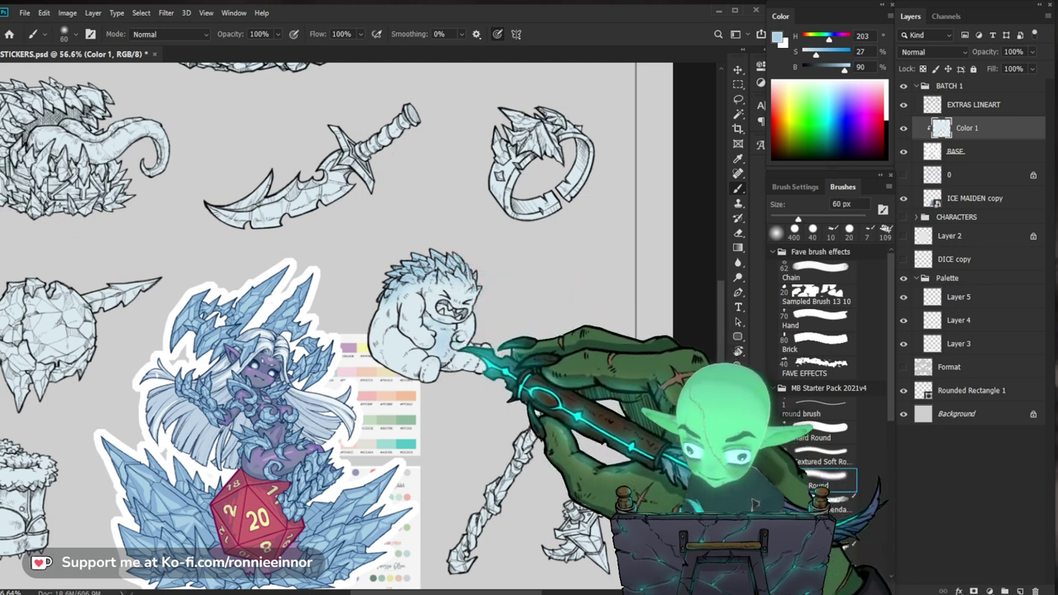
{"action": "key", "text": "bracketleft"}
{"action": "key", "text": "bracketleft"}
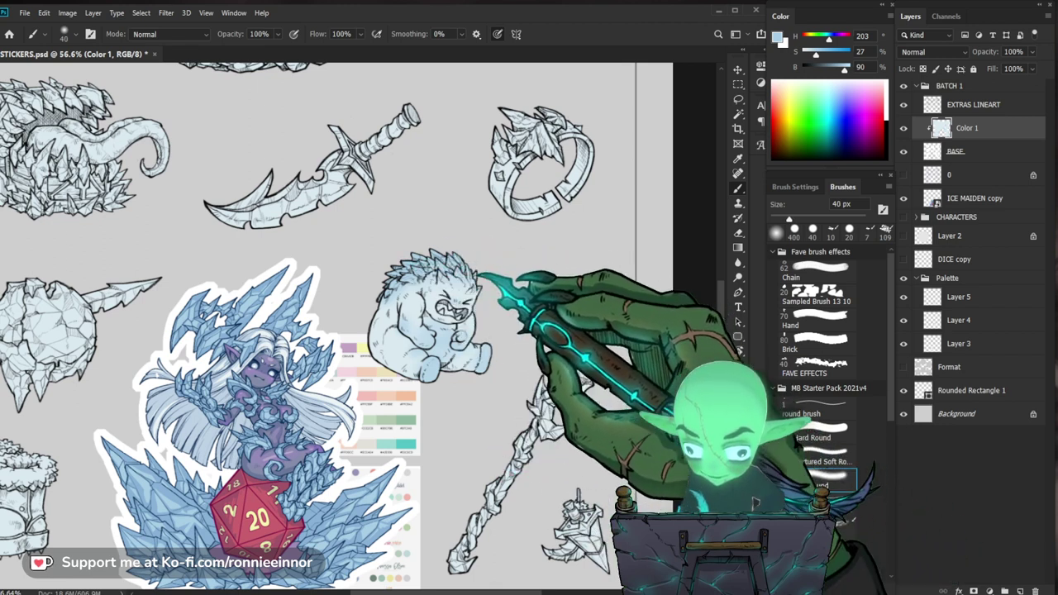
Blend the ice creature's light blue shading with the soft brush at 60 to 80 px, sampling its pale blue base (H 198, S 10, B 94).
{"action": "left_click_drag", "start_coordinate": [496, 389], "coordinate": [451, 393]}
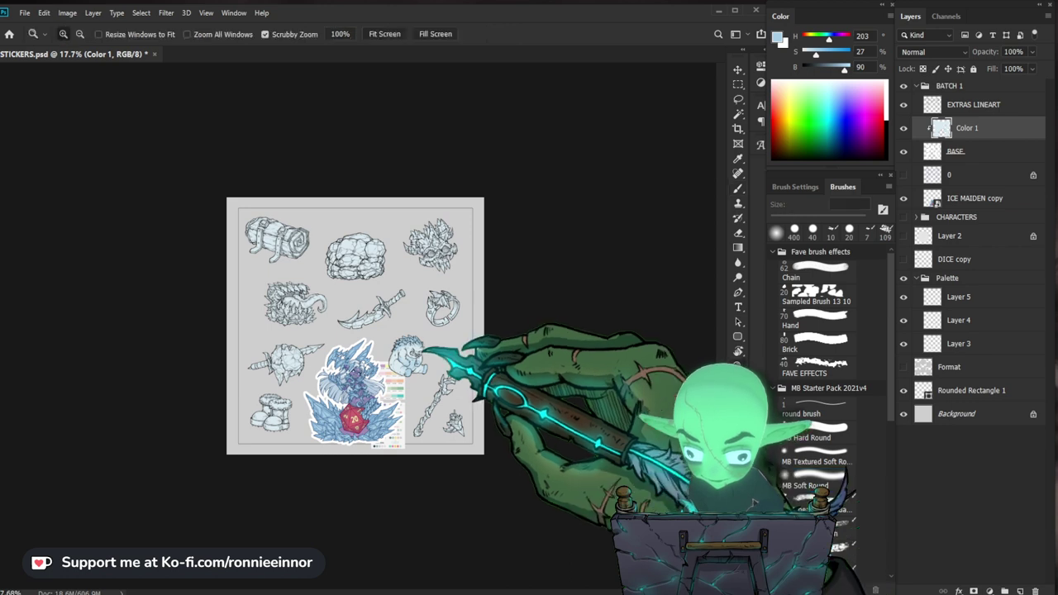
{"action": "scroll", "coordinate": [362, 363], "scroll_direction": "up", "scroll_amount": 5}
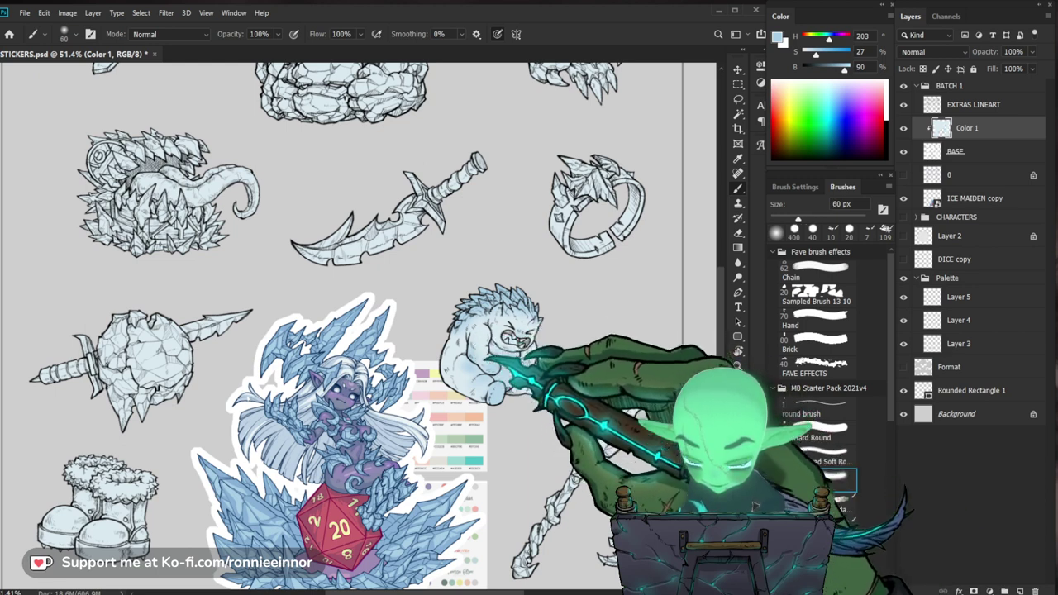
{"action": "key", "text": "bracketleft"}
{"action": "key", "text": "bracketleft"}
{"action": "key", "text": "bracketleft"}
{"action": "key", "text": "bracketleft"}
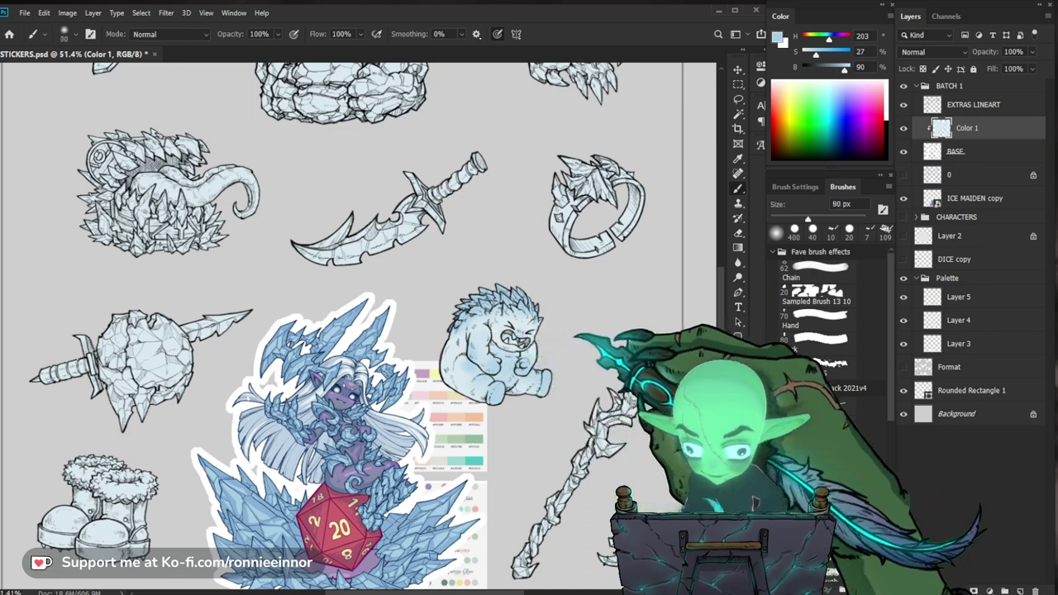
{"action": "key", "text": "x"}
{"action": "key", "text": "b"}
{"action": "left_click", "coordinate": [449, 326], "text": "alt"}
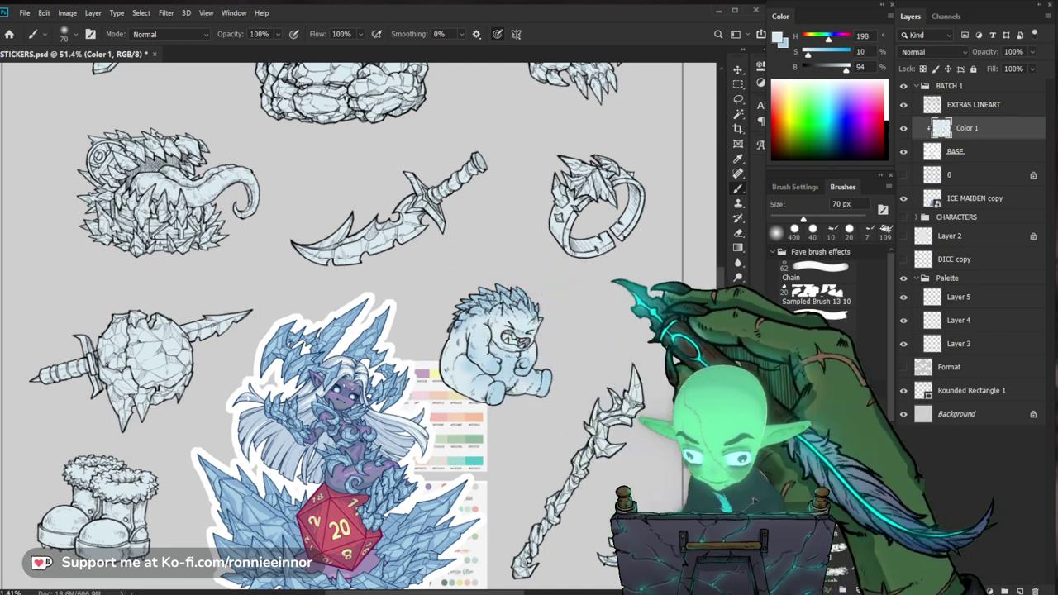
Lock the transparent pixels of the Color 1 layer.
{"action": "left_click", "coordinate": [923, 69]}
{"action": "key", "text": "z"}
{"action": "left_click_drag", "start_coordinate": [540, 370], "coordinate": [547, 373]}
Set the eraser to the MB Soft Round tip at 50 px and return to the brush with the light blue colour.
{"action": "key", "text": "x"}
{"action": "key", "text": "e"}
{"action": "left_click", "coordinate": [819, 481]}
{"action": "key", "text": "bracketright"}
{"action": "key", "text": "bracketright"}
{"action": "key", "text": "bracketright"}
{"action": "key", "text": "bracketright"}
{"action": "key", "text": "bracketright"}
{"action": "key", "text": "bracketright"}
{"action": "key", "text": "bracketright"}
{"action": "key", "text": "bracketright"}
{"action": "key", "text": "bracketright"}
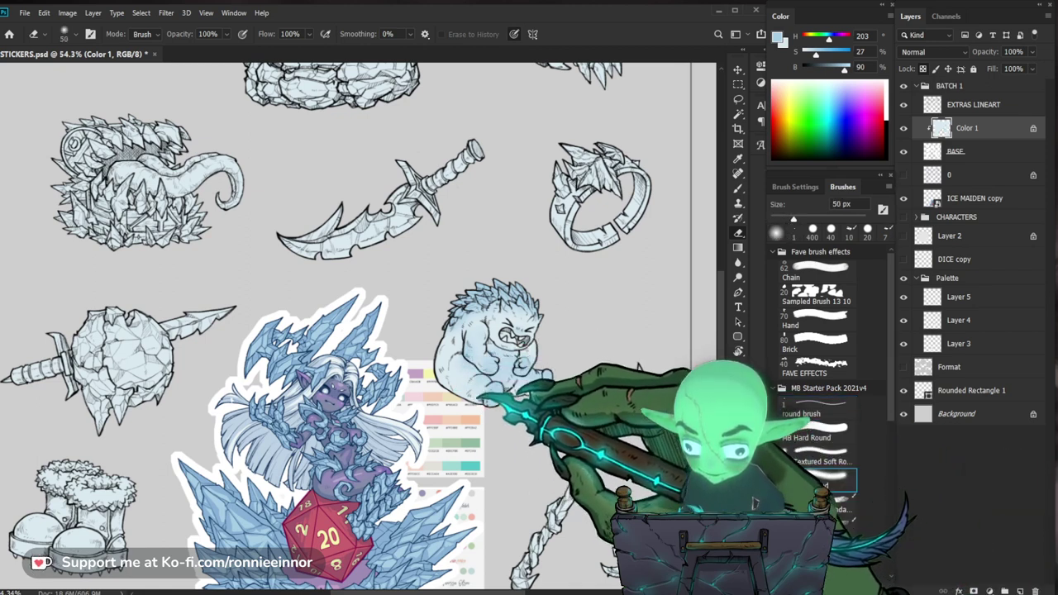
{"action": "key", "text": "b"}
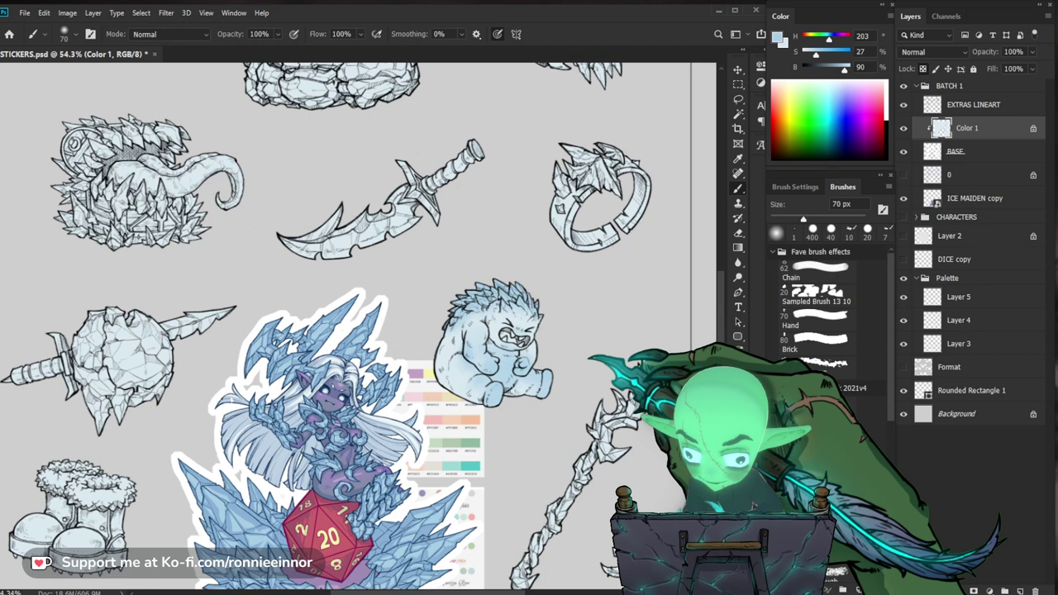
Deepen the light blue shading on the ice creature's spikes and body with the soft brush at 90 px, and its details at 30 px.
{"action": "scroll", "coordinate": [496, 377], "scroll_direction": "down", "scroll_amount": 5}
{"action": "scroll", "coordinate": [455, 385], "scroll_direction": "up", "scroll_amount": 9}
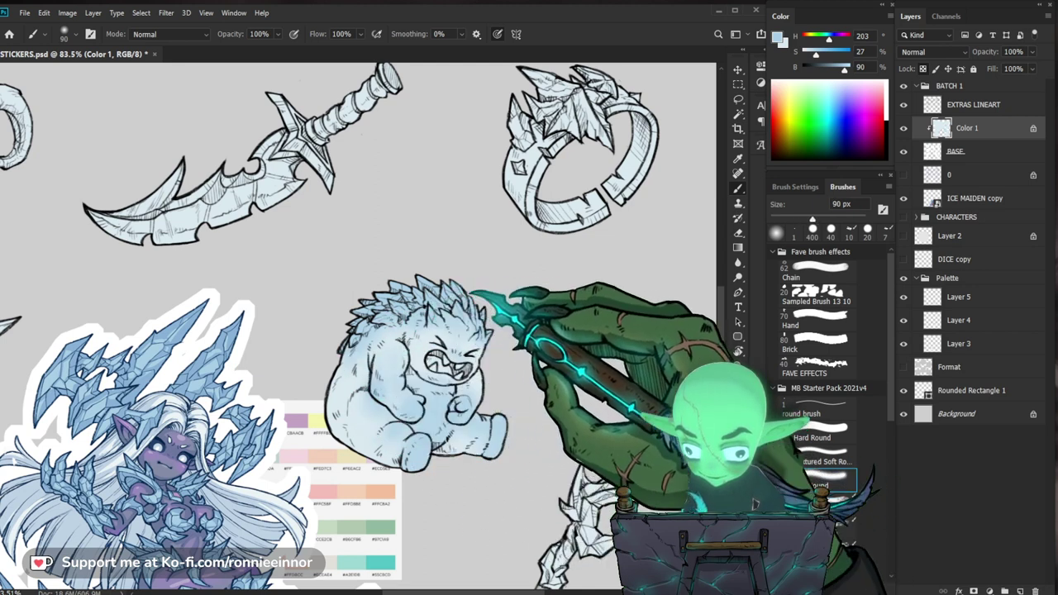
{"action": "left_click_drag", "start_coordinate": [488, 468], "coordinate": [484, 426]}
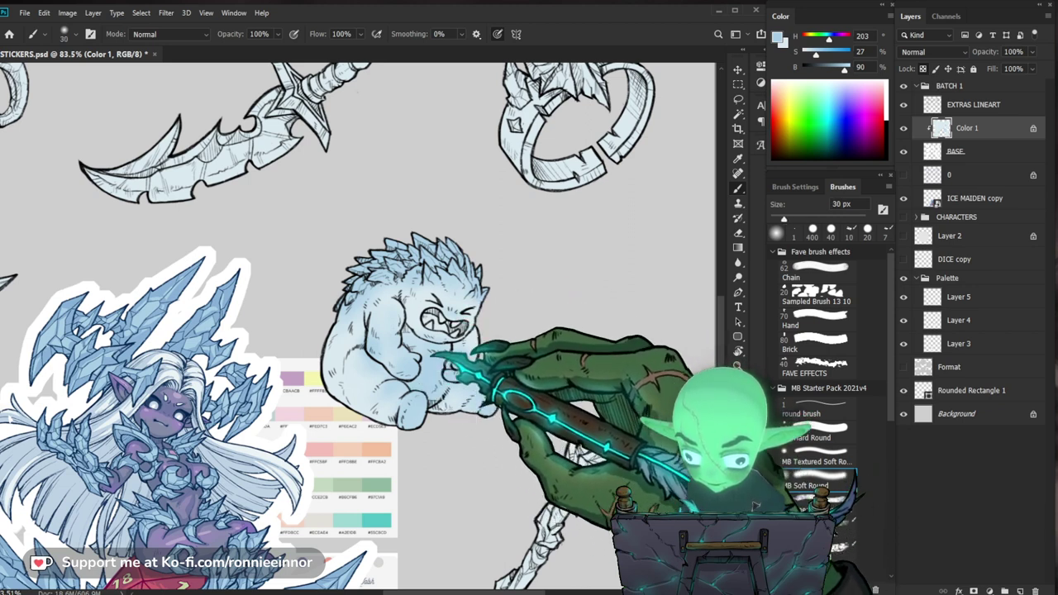
{"action": "scroll", "coordinate": [592, 157], "scroll_direction": "down", "scroll_amount": 3}
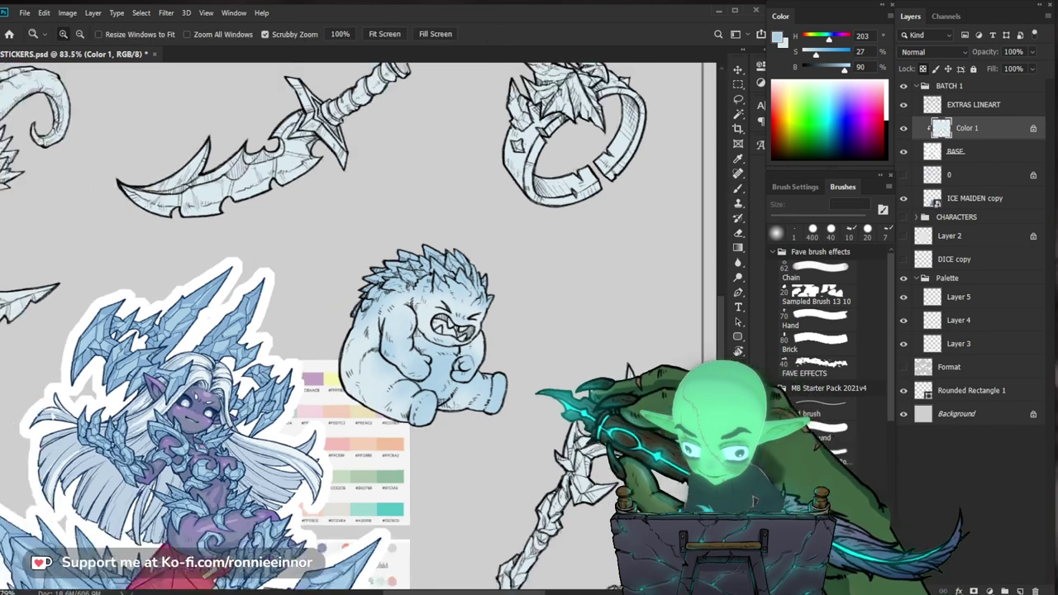
{"action": "scroll", "coordinate": [566, 287], "scroll_direction": "down", "scroll_amount": 3}
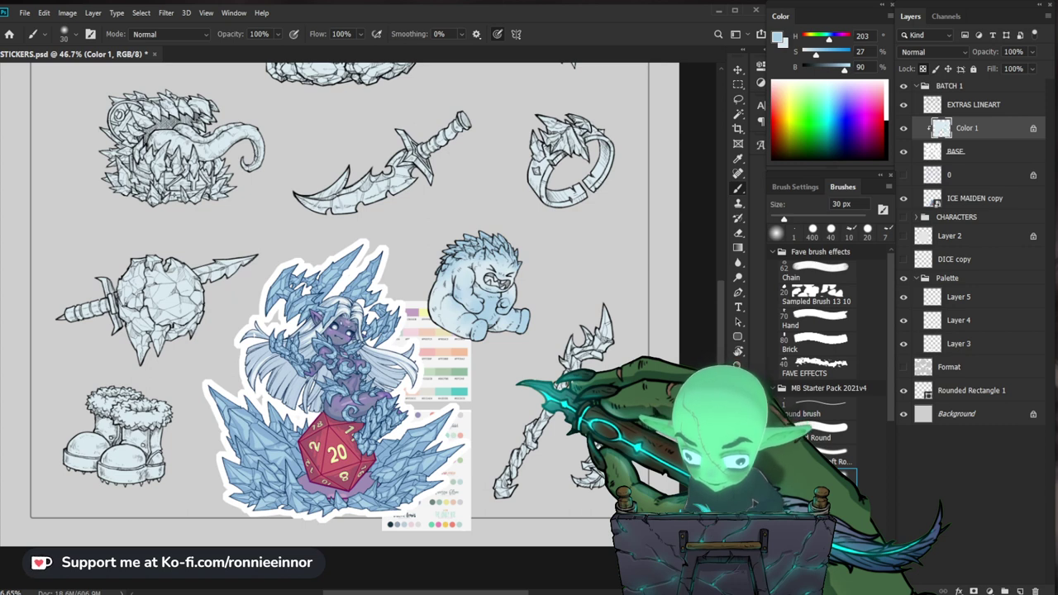
Refine the light blue shading on the ice creature's face, arms, belly and legs with the 30 px soft brush.
{"action": "left_click_drag", "start_coordinate": [459, 337], "coordinate": [495, 403]}
{"action": "key", "text": "x"}
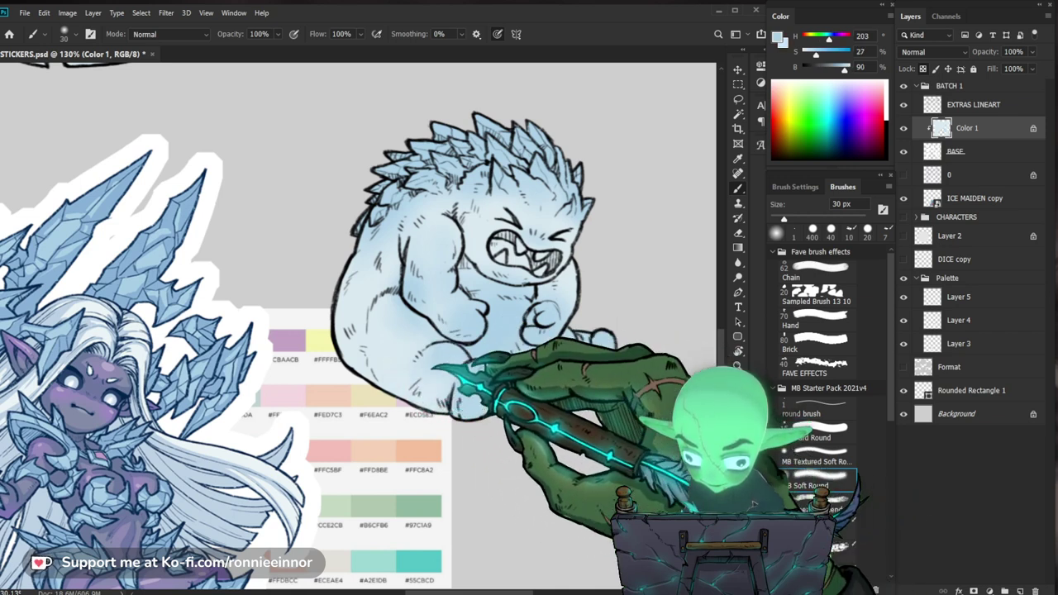
{"action": "left_click_drag", "start_coordinate": [488, 359], "coordinate": [397, 358]}
{"action": "mouse_move", "coordinate": [497, 340]}
{"action": "left_mouse_down"}
{"action": "mouse_move", "coordinate": [453, 349]}
{"action": "mouse_move", "coordinate": [494, 349]}
{"action": "left_mouse_up"}
{"action": "left_click_drag", "start_coordinate": [510, 452], "coordinate": [505, 438]}
{"action": "left_click_drag", "start_coordinate": [493, 339], "coordinate": [526, 341]}
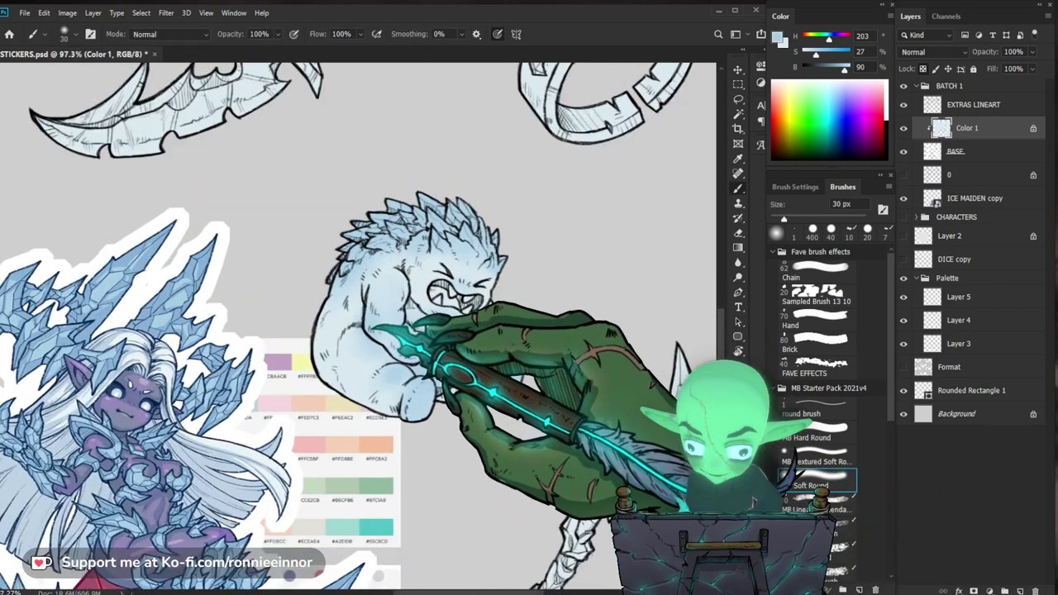
{"action": "left_click_drag", "start_coordinate": [585, 364], "coordinate": [564, 372]}
{"action": "left_click_drag", "start_coordinate": [457, 347], "coordinate": [479, 346]}
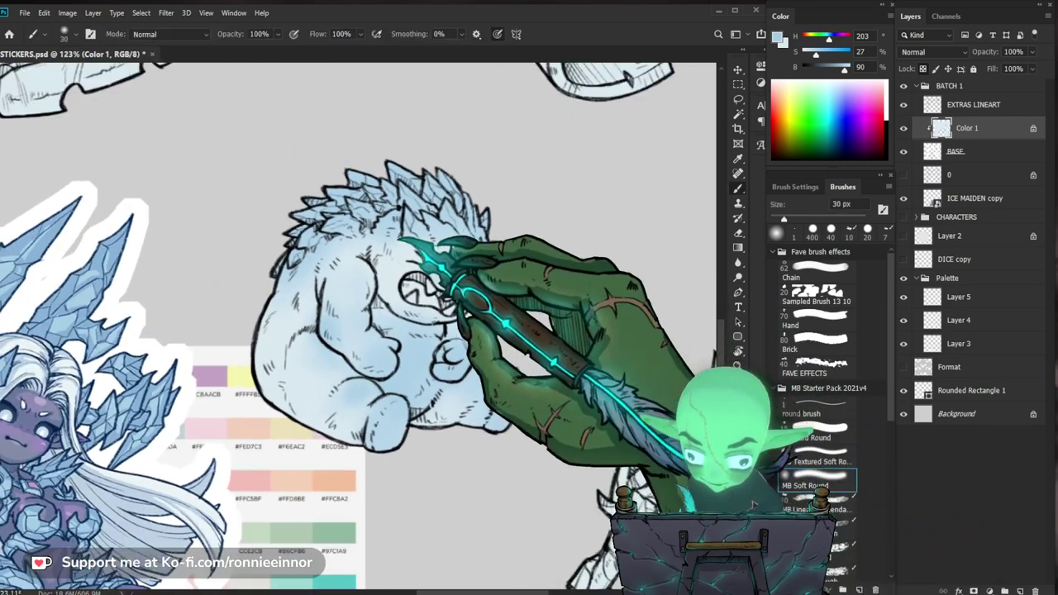
{"action": "left_click_drag", "start_coordinate": [504, 258], "coordinate": [462, 293]}
{"action": "left_click_drag", "start_coordinate": [591, 232], "coordinate": [602, 400]}
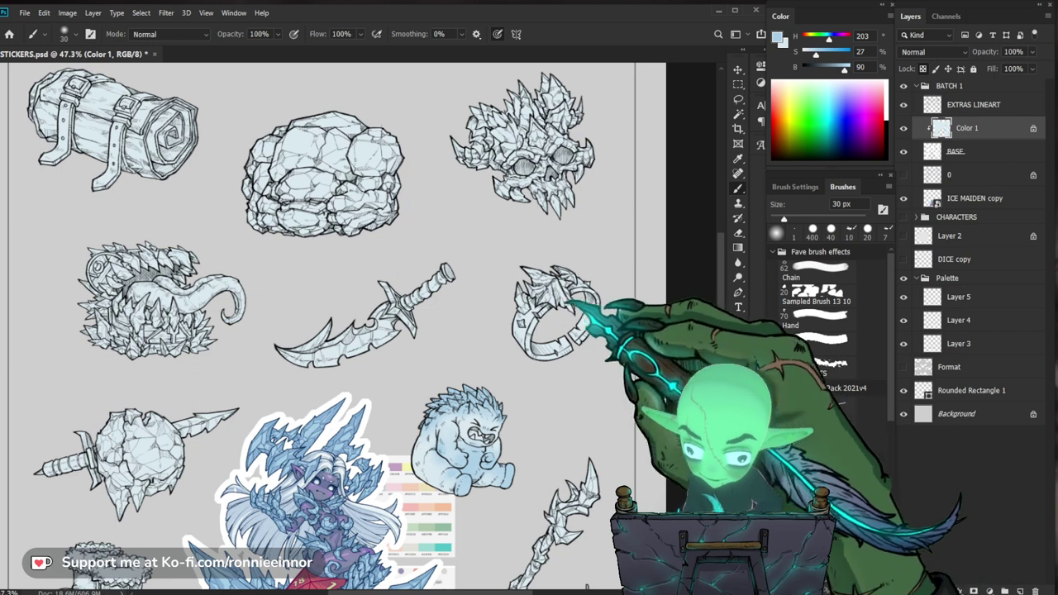
Enlarge the soft brush to 175 px and shade the upper front facet of the ice boulder pile in light blue.
{"action": "key", "text": "bracketright"}
{"action": "key", "text": "bracketright"}
{"action": "key", "text": "bracketright"}
{"action": "key", "text": "bracketright"}
{"action": "key", "text": "bracketright"}
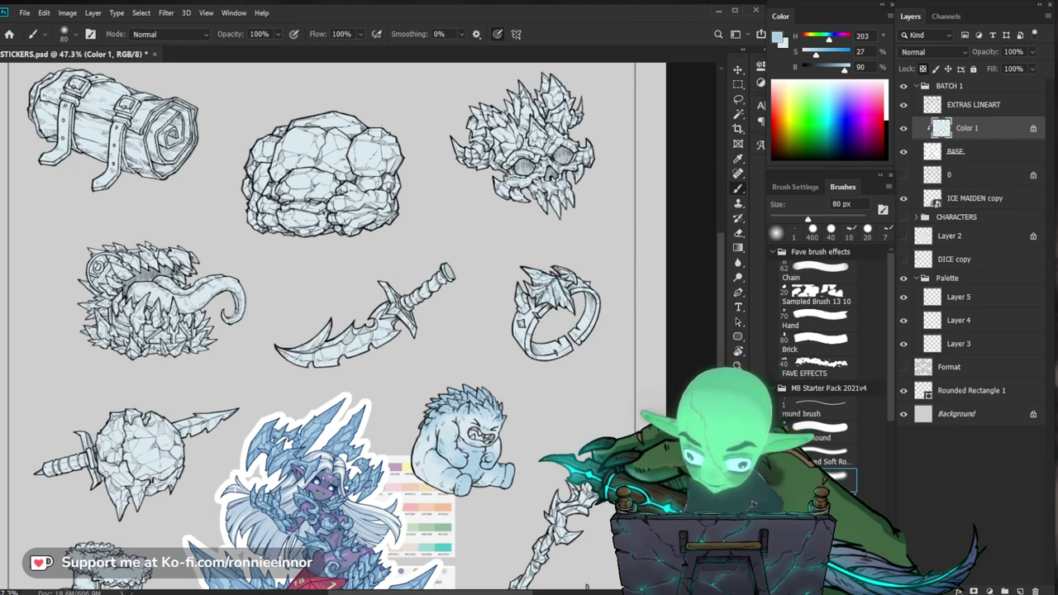
{"action": "key", "text": "bracketright"}
{"action": "key", "text": "bracketright"}
{"action": "key", "text": "bracketright"}
{"action": "key", "text": "bracketright"}
{"action": "key", "text": "bracketright"}
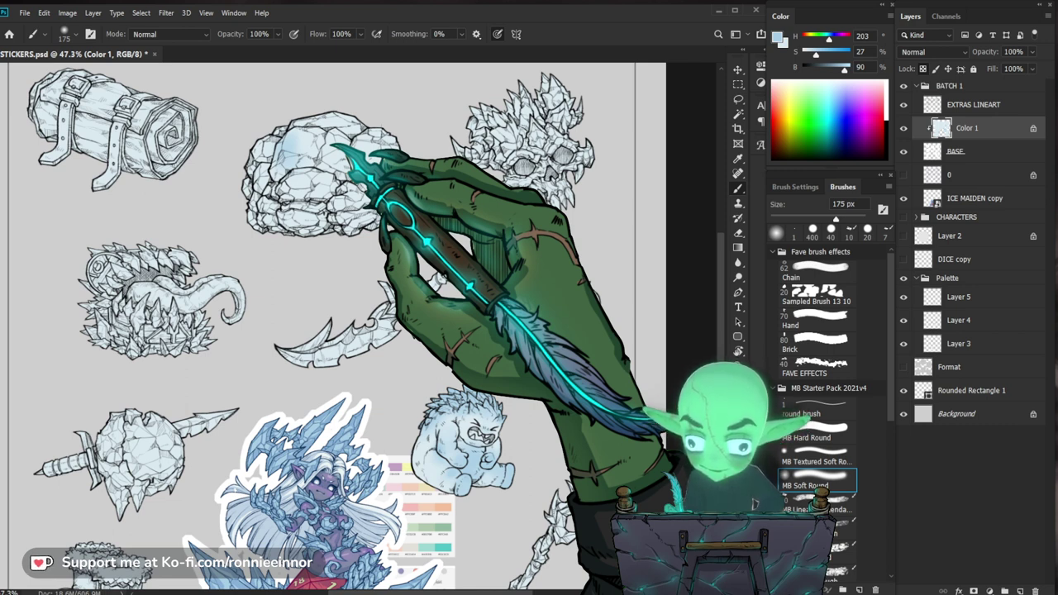
Shade the lower rocks of the ice boulder pile in light blue, reducing the soft brush from 100 to 70 px.
{"action": "key", "text": "bracketleft"}
{"action": "key", "text": "bracketleft"}
{"action": "key", "text": "bracketleft"}
{"action": "key", "text": "bracketleft"}
{"action": "key", "text": "bracketleft"}
{"action": "key", "text": "bracketright"}
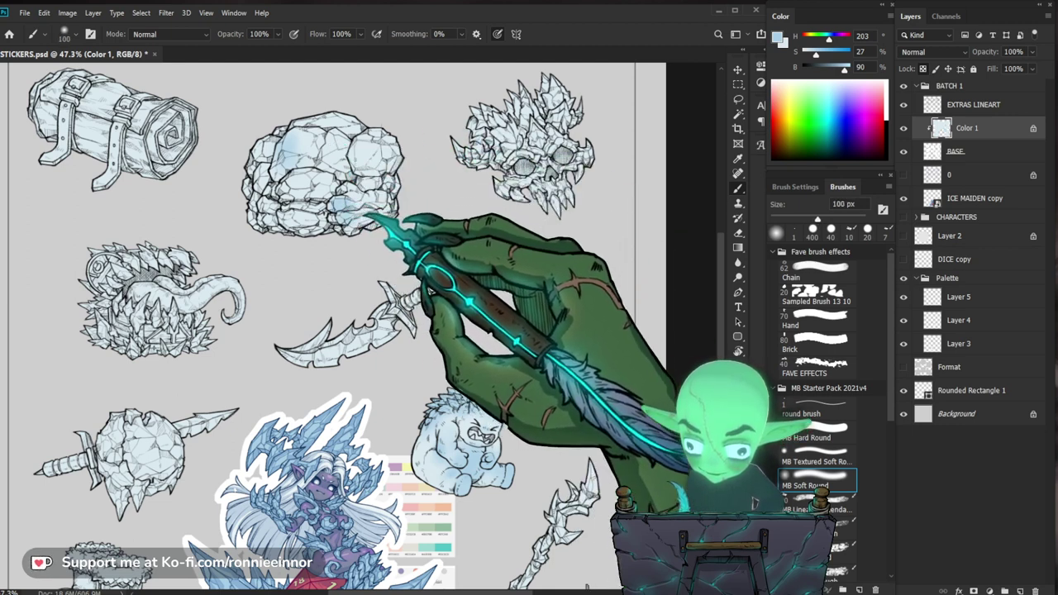
{"action": "key", "text": "bracketleft"}
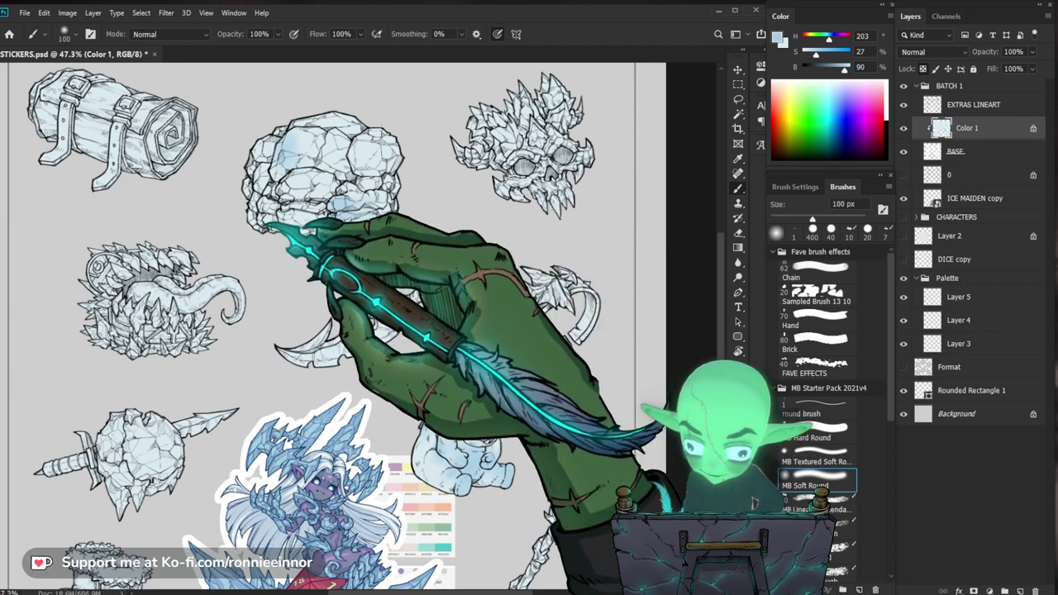
{"action": "key", "text": "bracketright"}
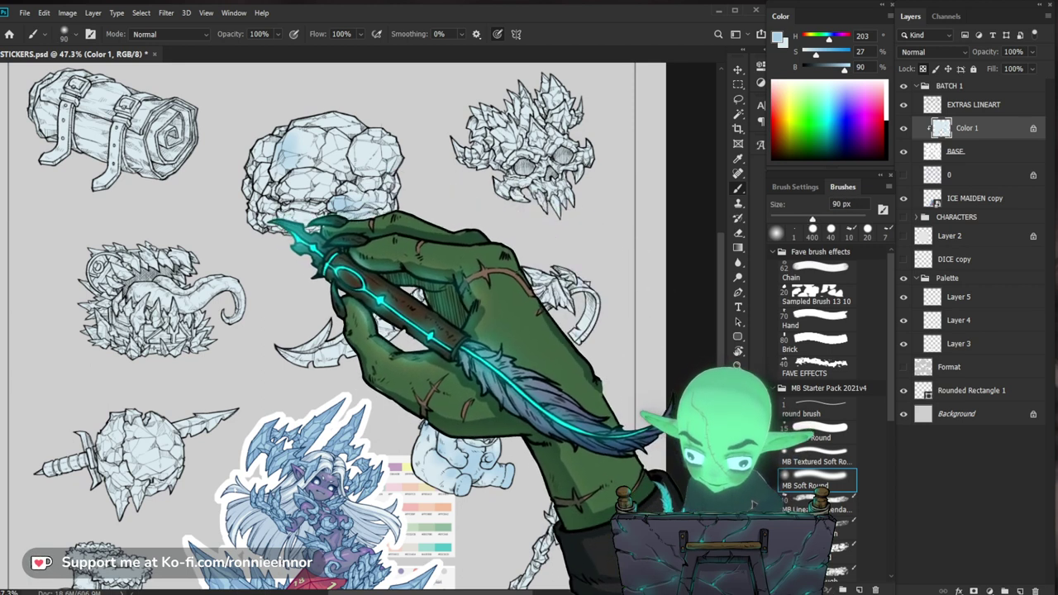
{"action": "key", "text": "bracketleft"}
{"action": "key", "text": "bracketleft"}
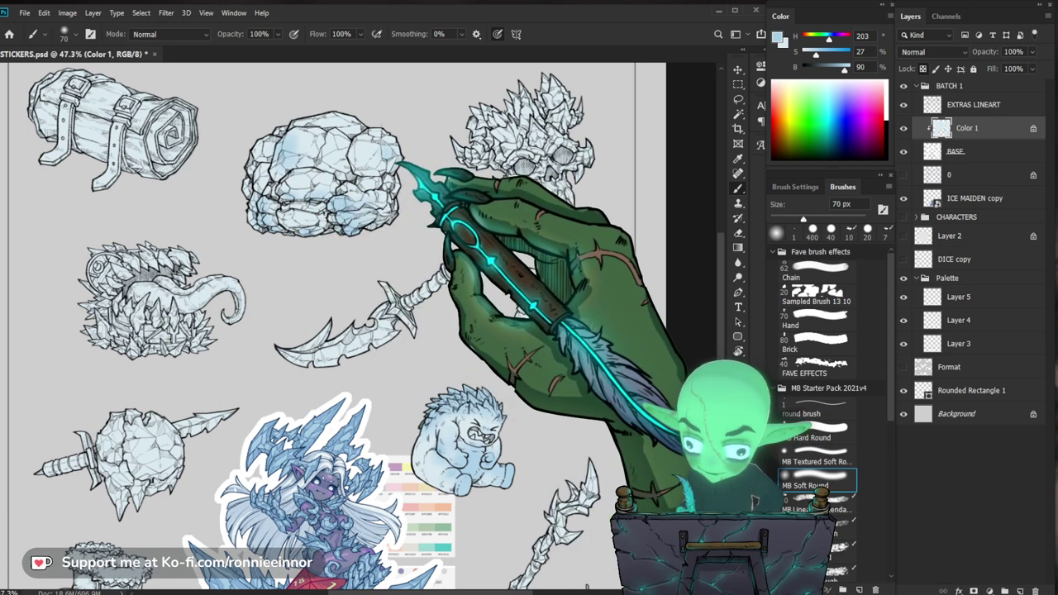
Shade the large upper rocks of the ice boulder pile in light blue with the soft brush at 175 px and 125 px.
{"action": "key", "text": "bracketright"}
{"action": "key", "text": "bracketright"}
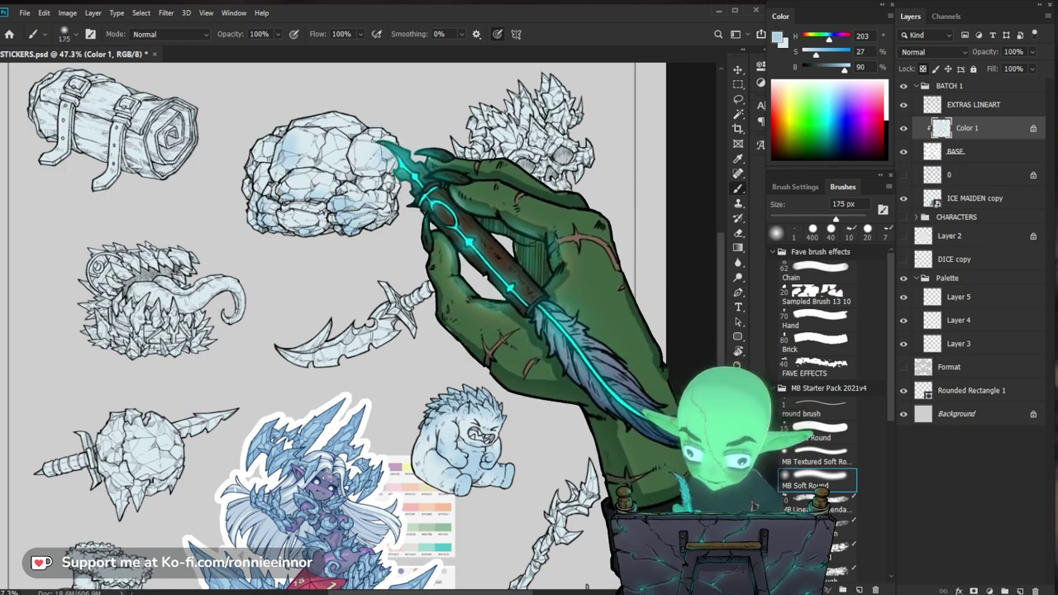
{"action": "left_click_drag", "start_coordinate": [451, 197], "coordinate": [381, 201]}
{"action": "left_click_drag", "start_coordinate": [366, 239], "coordinate": [414, 234]}
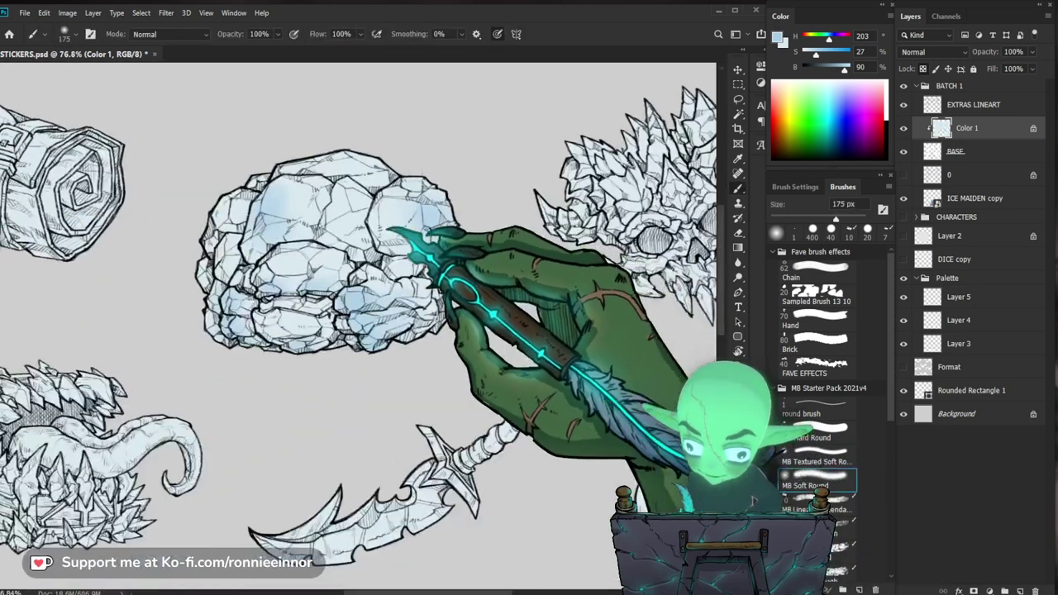
{"action": "key", "text": "bracketleft"}
{"action": "key", "text": "bracketleft"}
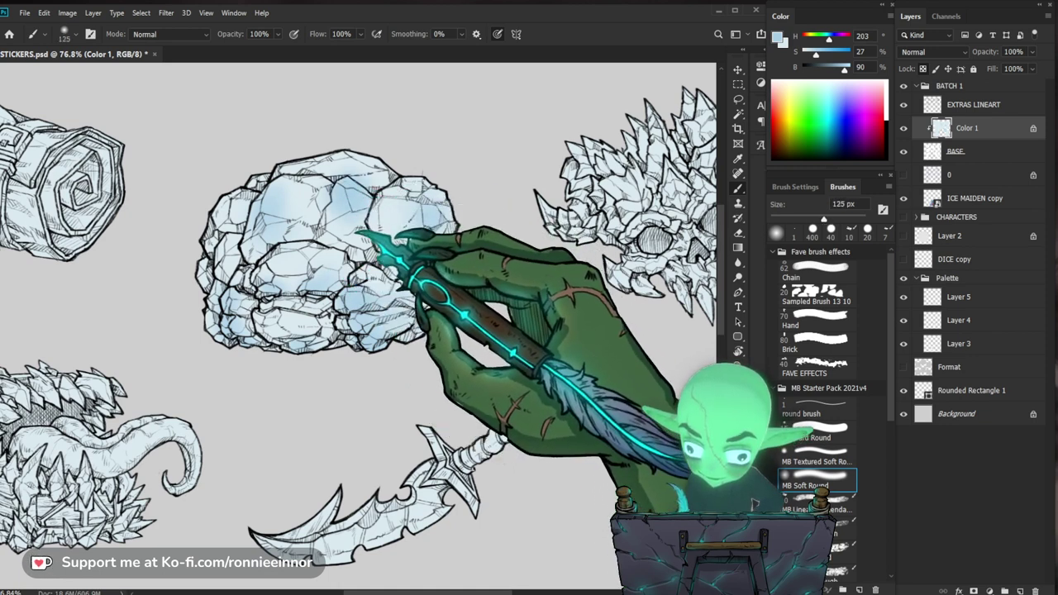
{"action": "key", "text": "e"}
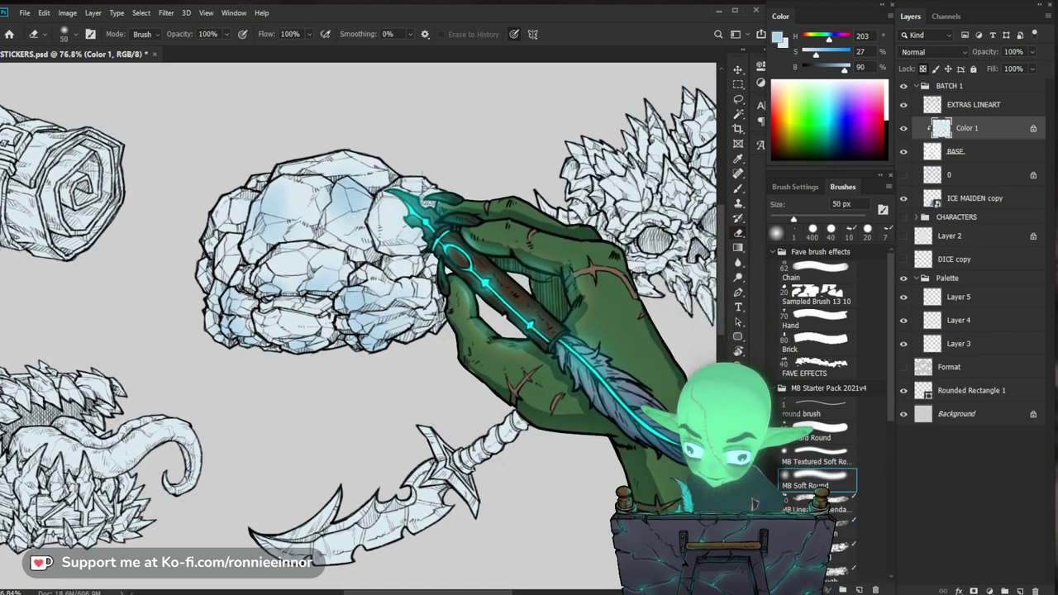
{"action": "key", "text": "b"}
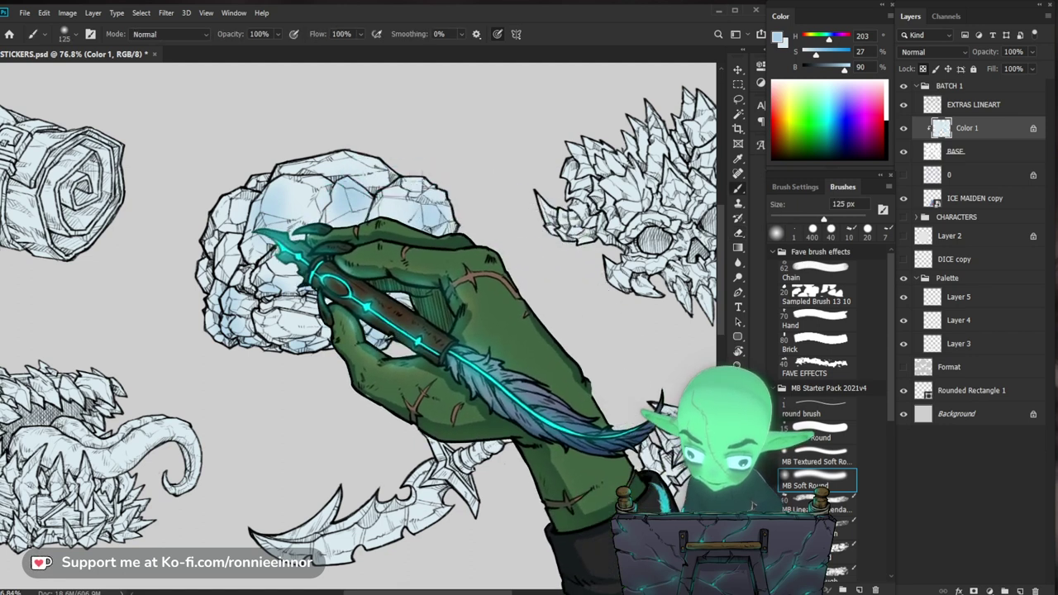
{"action": "key", "text": "e"}
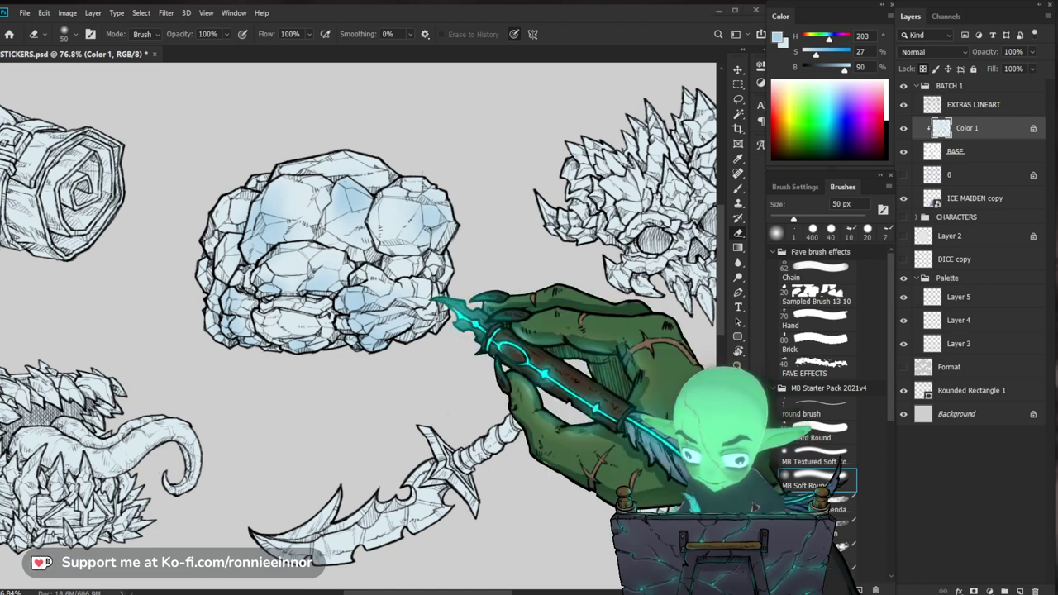
Reduce the soft brush to 60 px and shade the smaller middle and lower rocks of the ice boulder pile.
{"action": "key", "text": "b"}
{"action": "key", "text": "bracketleft"}
{"action": "key", "text": "bracketleft"}
{"action": "key", "text": "bracketleft"}
{"action": "key", "text": "bracketleft"}
{"action": "key", "text": "bracketleft"}
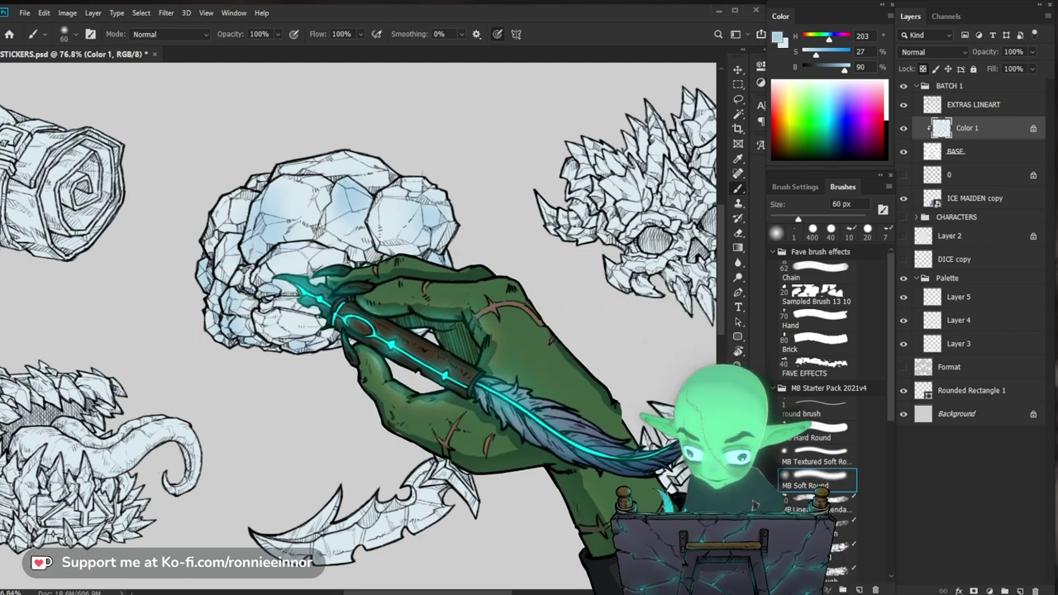
{"action": "scroll", "coordinate": [360, 327], "scroll_direction": "down", "scroll_amount": 5}
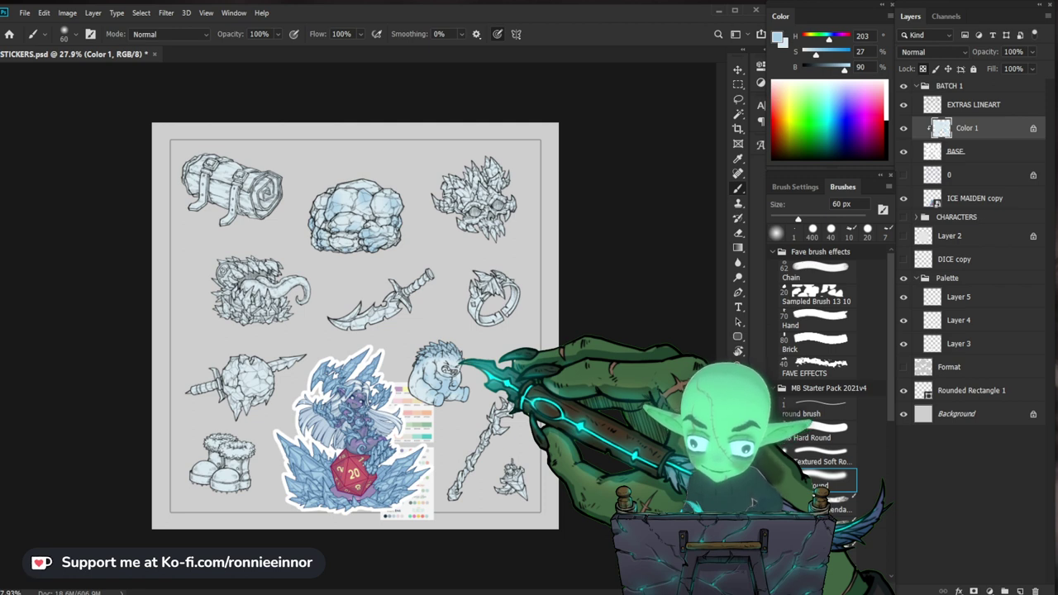
Touch up the light blue shading across the ice boulder pile with the 60 px soft brush.
{"action": "left_click_drag", "start_coordinate": [287, 279], "coordinate": [314, 282]}
{"action": "left_click_drag", "start_coordinate": [222, 279], "coordinate": [244, 298]}
{"action": "left_click_drag", "start_coordinate": [583, 253], "coordinate": [437, 371]}
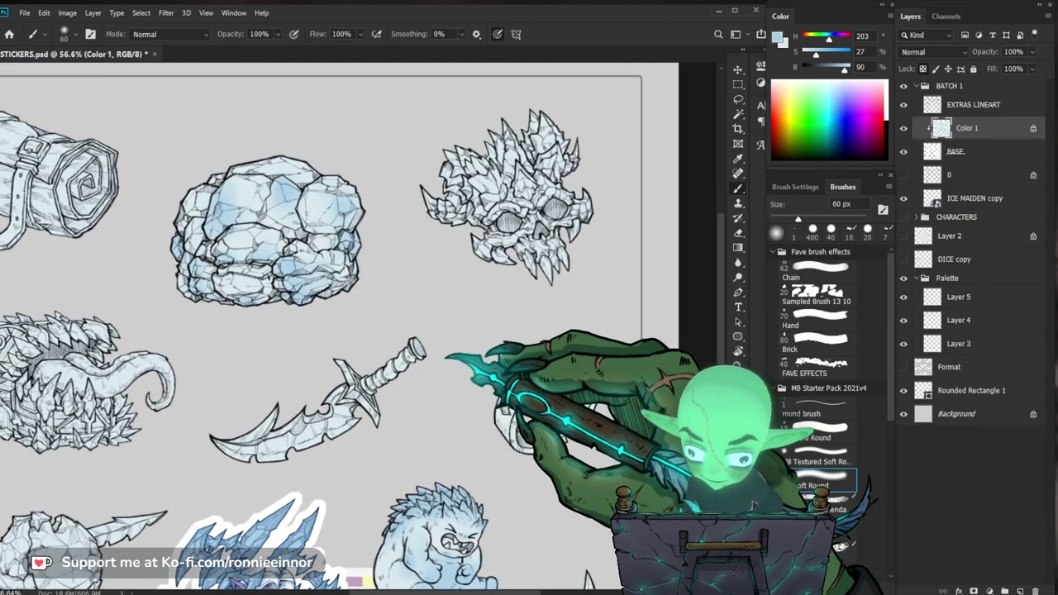
{"action": "left_click_drag", "start_coordinate": [519, 325], "coordinate": [481, 323]}
{"action": "left_click_drag", "start_coordinate": [350, 213], "coordinate": [392, 213]}
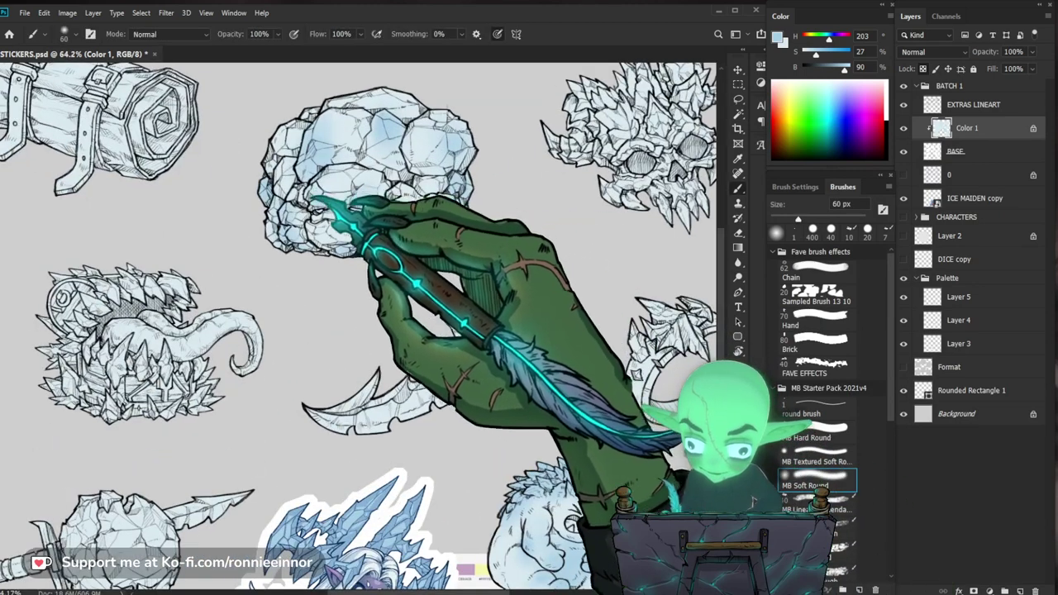
{"action": "left_click_drag", "start_coordinate": [585, 225], "coordinate": [554, 222]}
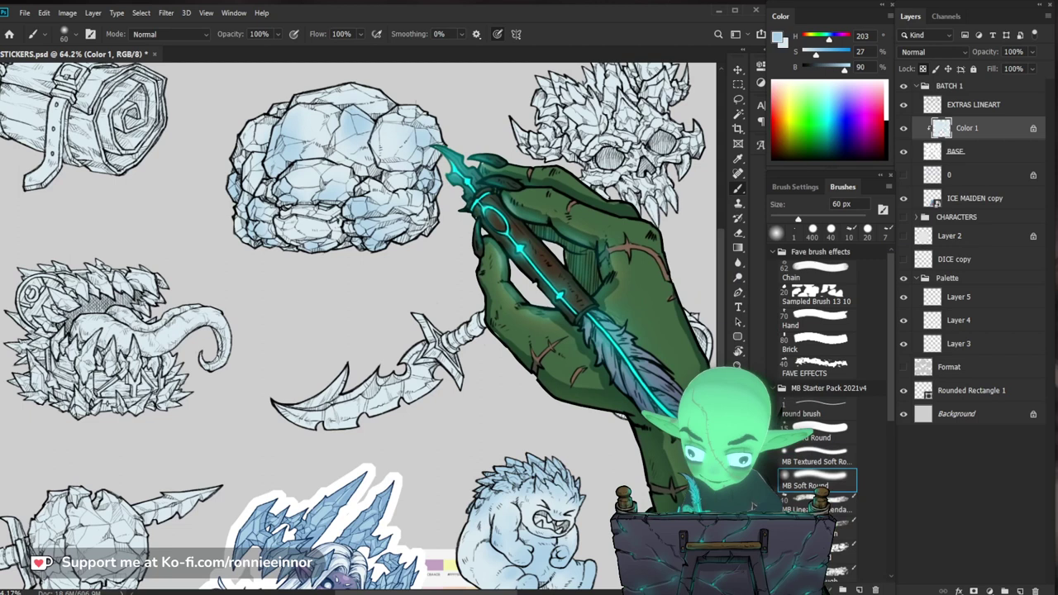
{"action": "left_click_drag", "start_coordinate": [494, 142], "coordinate": [467, 144]}
Shade the facets of the ice shield in light blue with the soft brush at 175 px and 80 px.
{"action": "left_click_drag", "start_coordinate": [491, 331], "coordinate": [506, 220]}
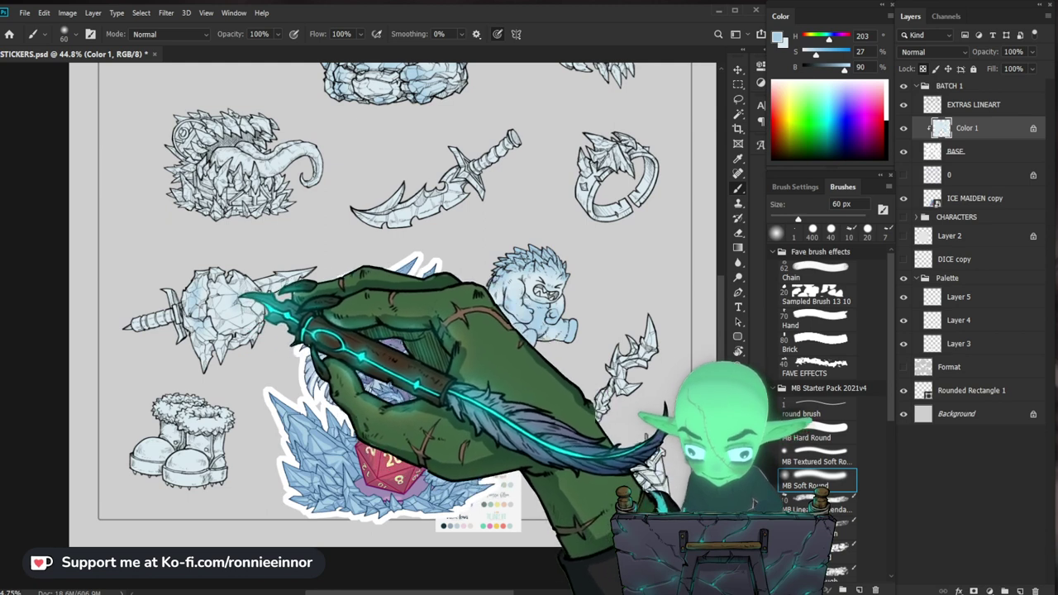
{"action": "key", "text": "bracketleft"}
{"action": "key", "text": "bracketleft"}
{"action": "key", "text": "bracketleft"}
{"action": "key", "text": "bracketleft"}
{"action": "key", "text": "bracketleft"}
{"action": "key", "text": "bracketleft"}
{"action": "key", "text": "bracketleft"}
{"action": "key", "text": "bracketleft"}
{"action": "key", "text": "bracketleft"}
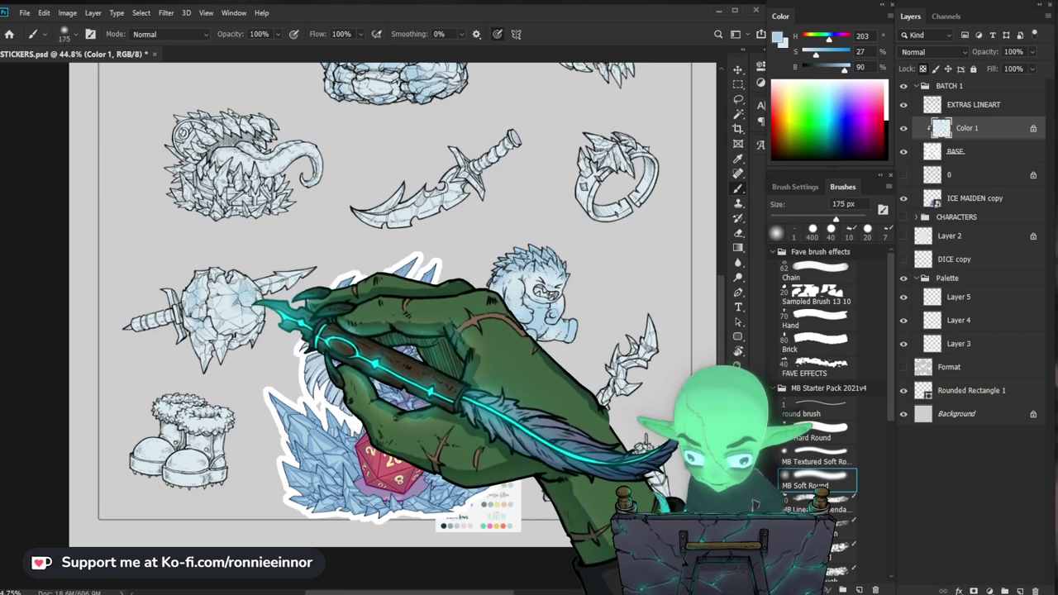
{"action": "key", "text": "bracketright"}
{"action": "key", "text": "bracketright"}
{"action": "key", "text": "bracketright"}
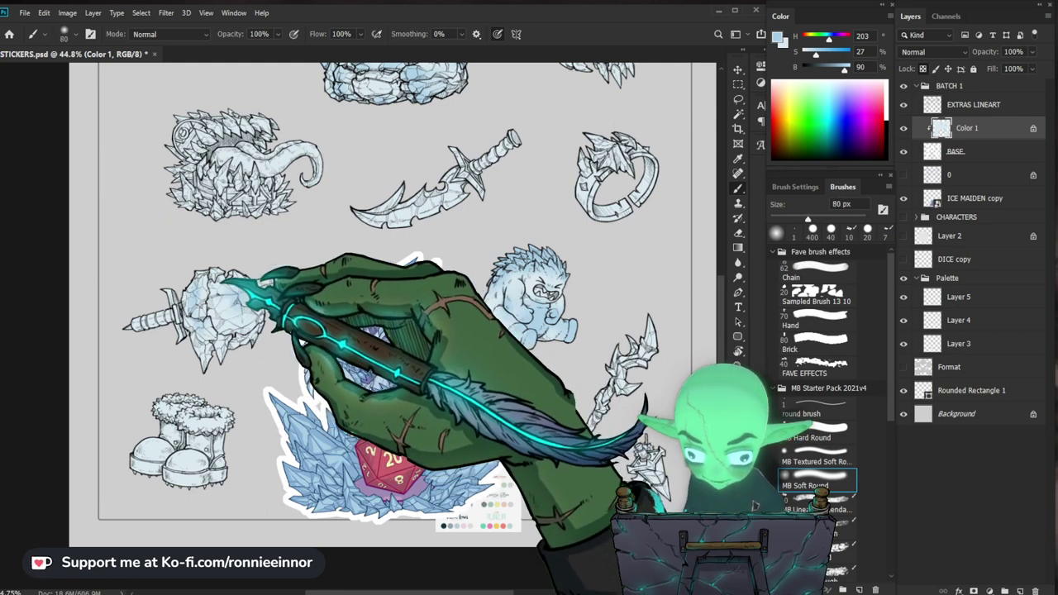
{"action": "key", "text": "bracketright"}
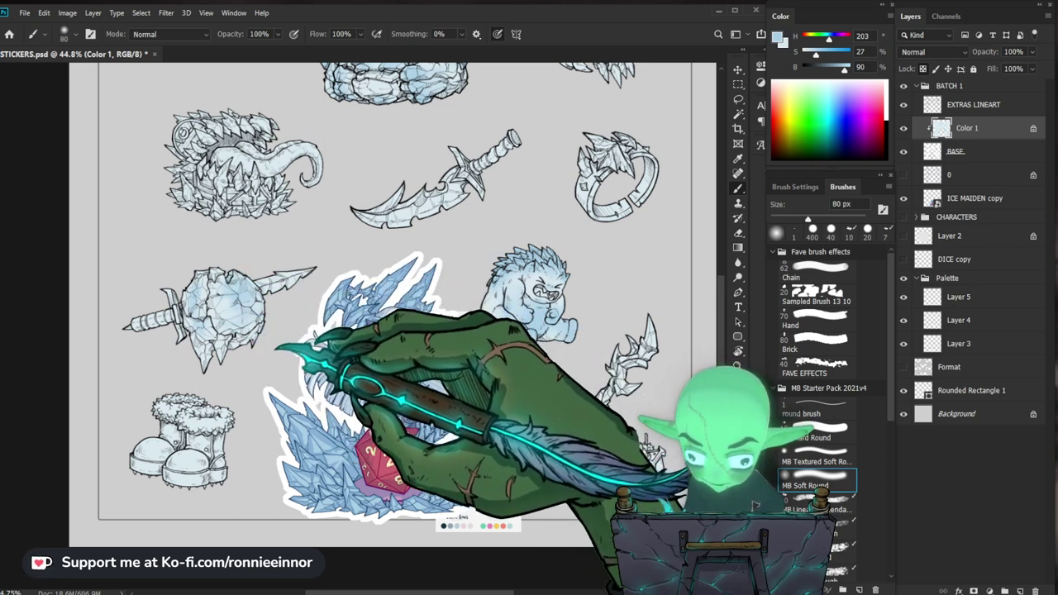
Shade the body of the sitting ice monster in light blue with the 80 px soft brush.
{"action": "left_click_drag", "start_coordinate": [469, 421], "coordinate": [512, 409]}
{"action": "left_click_drag", "start_coordinate": [632, 318], "coordinate": [612, 350]}
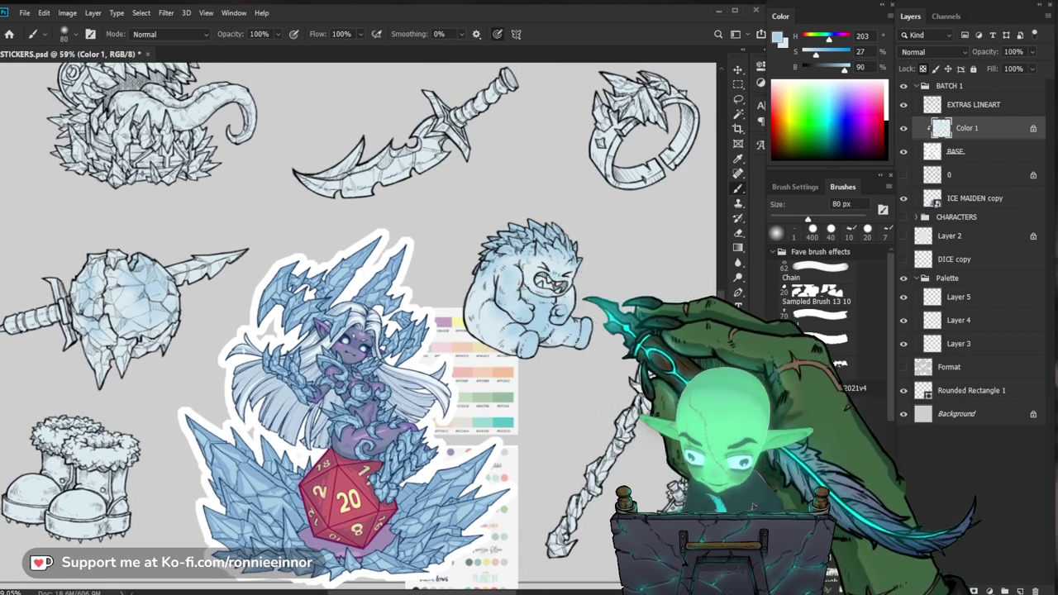
{"action": "mouse_move", "coordinate": [589, 329]}
{"action": "left_mouse_down"}
{"action": "mouse_move", "coordinate": [430, 398]}
{"action": "mouse_move", "coordinate": [585, 389]}
{"action": "left_mouse_up"}
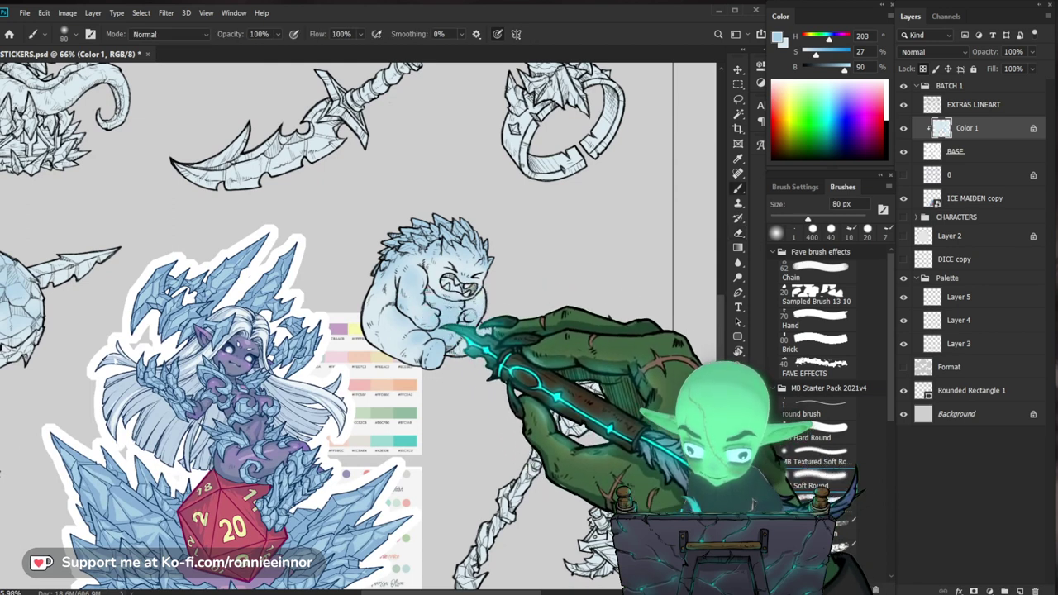
{"action": "scroll", "coordinate": [537, 356], "scroll_direction": "down", "scroll_amount": 1}
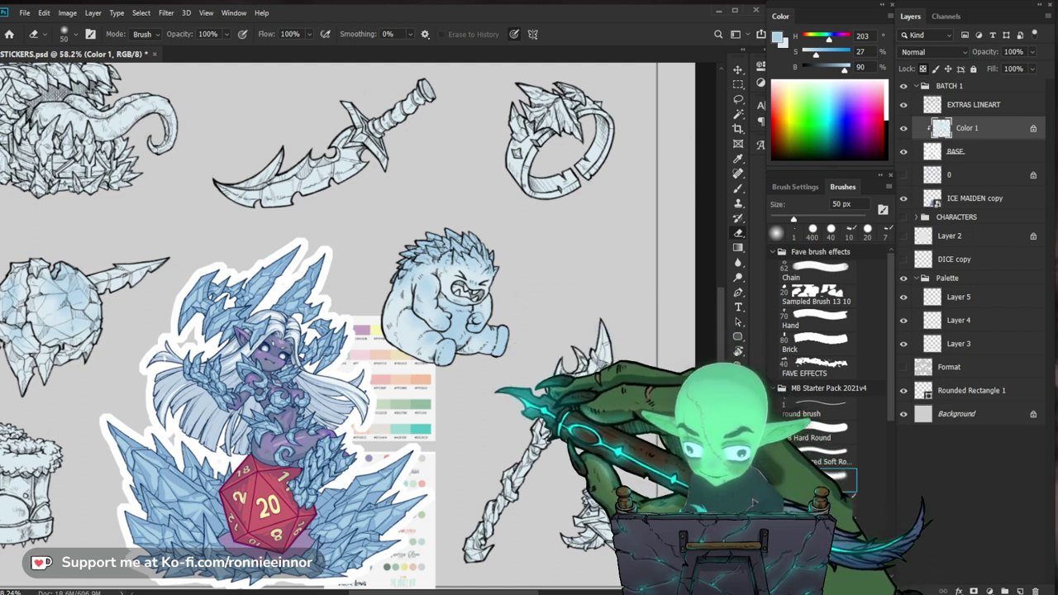
Refine the sitting ice monster's light blue shading with the 80 px soft brush and the 50 px eraser.
{"action": "key", "text": "ctrl+space"}
{"action": "left_click_drag", "start_coordinate": [477, 367], "coordinate": [520, 366]}
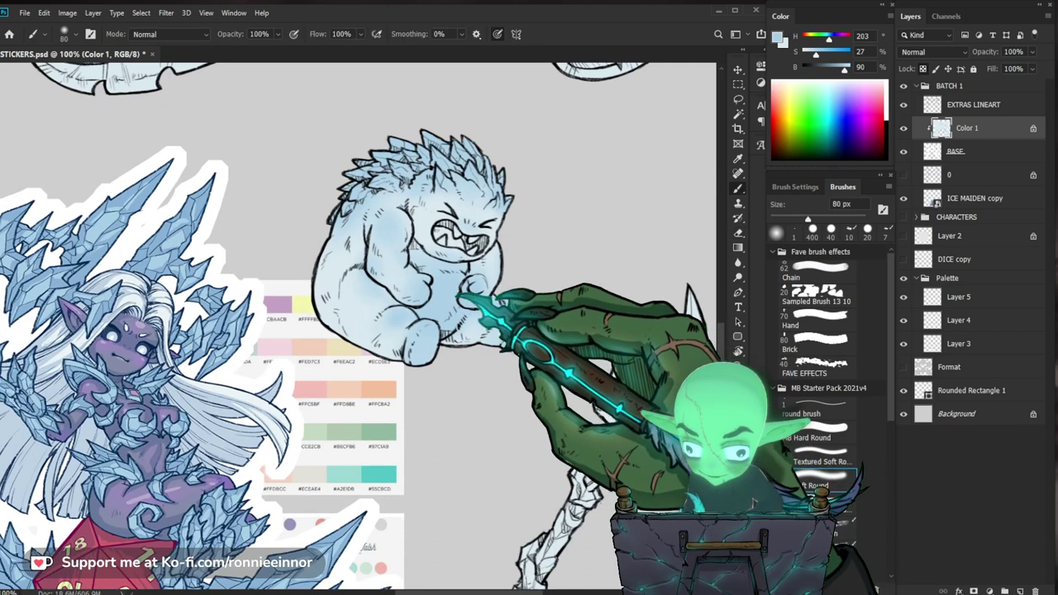
{"action": "key", "text": "b"}
{"action": "key", "text": "e"}
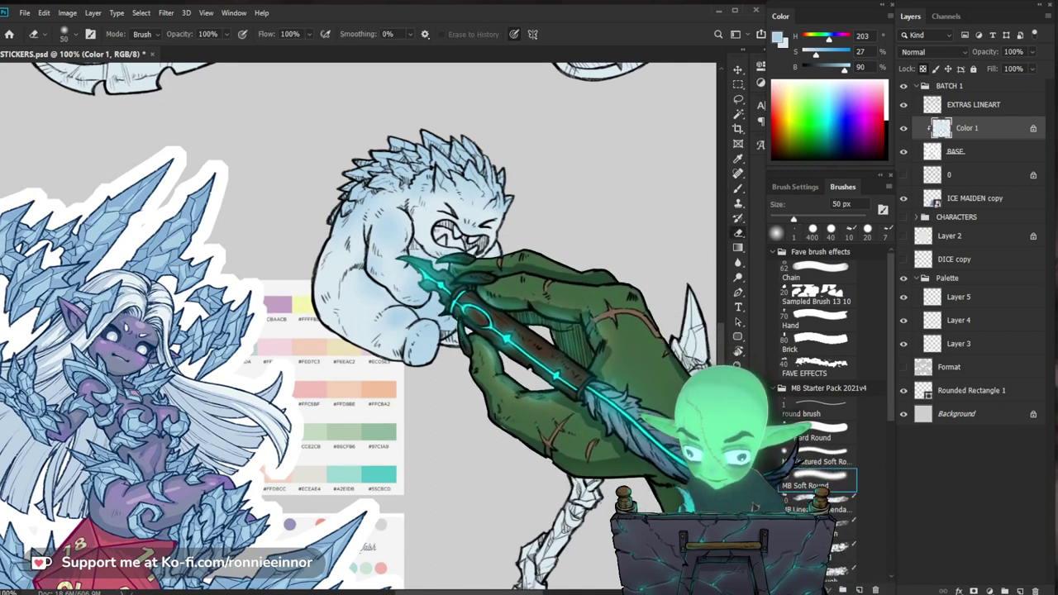
{"action": "key", "text": "ctrl+space"}
{"action": "left_click_drag", "start_coordinate": [494, 258], "coordinate": [459, 260]}
{"action": "scroll", "coordinate": [501, 262], "scroll_direction": "up", "scroll_amount": 2}
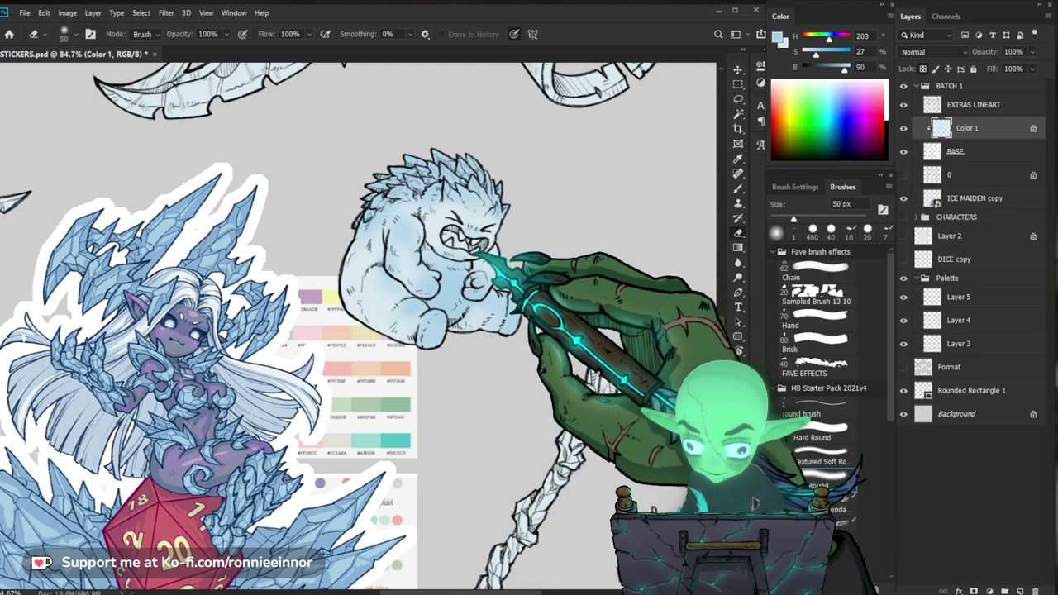
{"action": "key", "text": "b"}
{"action": "scroll", "coordinate": [501, 263], "scroll_direction": "down", "scroll_amount": 3}
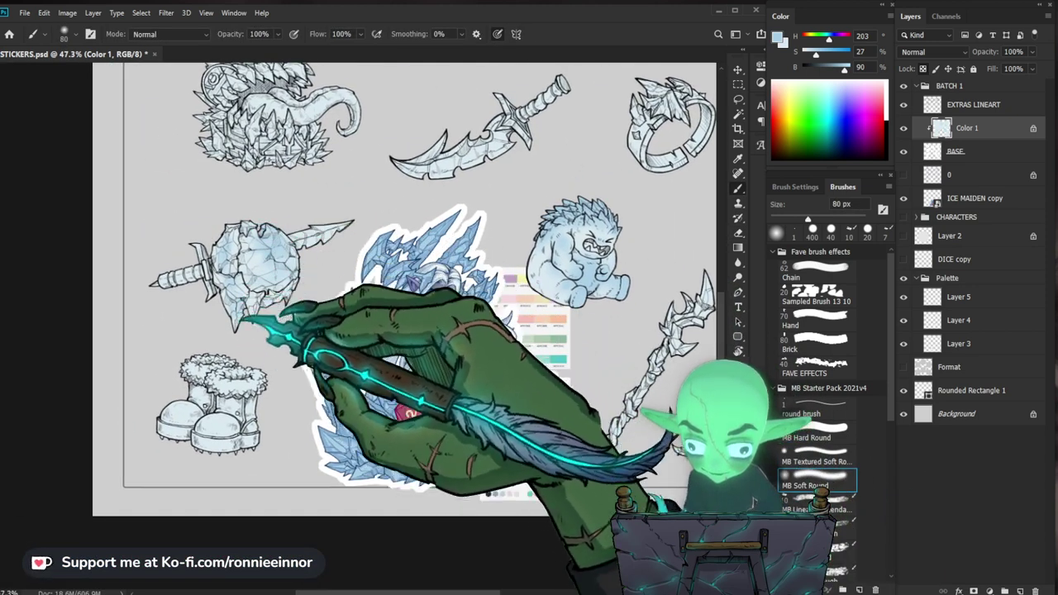
Shade the fur-trimmed ice boots in light blue with the soft brush at 45 px and 50 px.
{"action": "scroll", "coordinate": [273, 330], "scroll_direction": "down", "scroll_amount": 3}
{"action": "scroll", "coordinate": [389, 443], "scroll_direction": "up", "scroll_amount": 2}
{"action": "left_click_drag", "start_coordinate": [399, 511], "coordinate": [403, 428]}
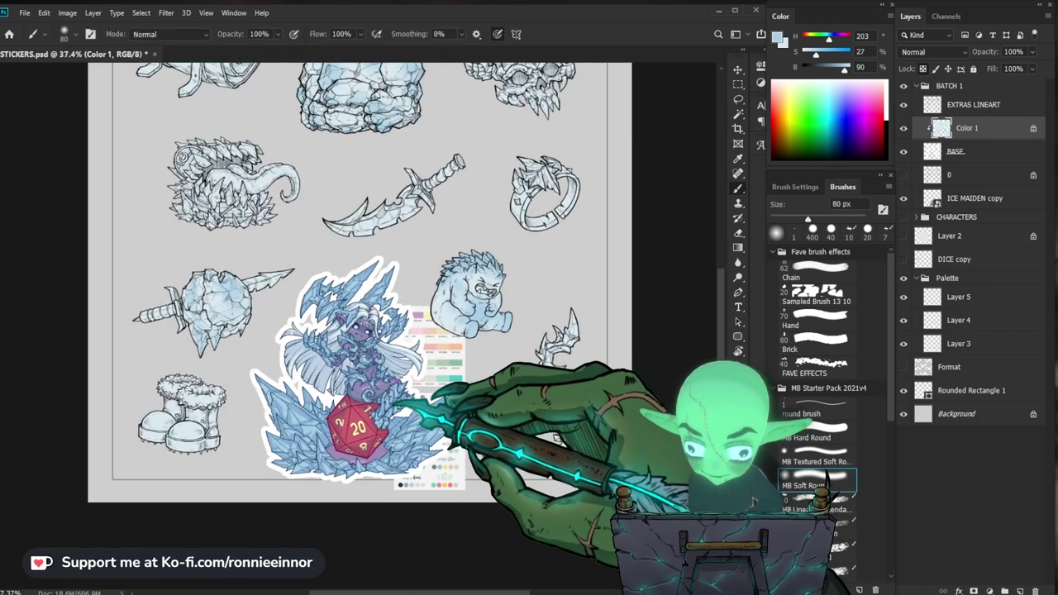
{"action": "scroll", "coordinate": [209, 399], "scroll_direction": "up", "scroll_amount": 2}
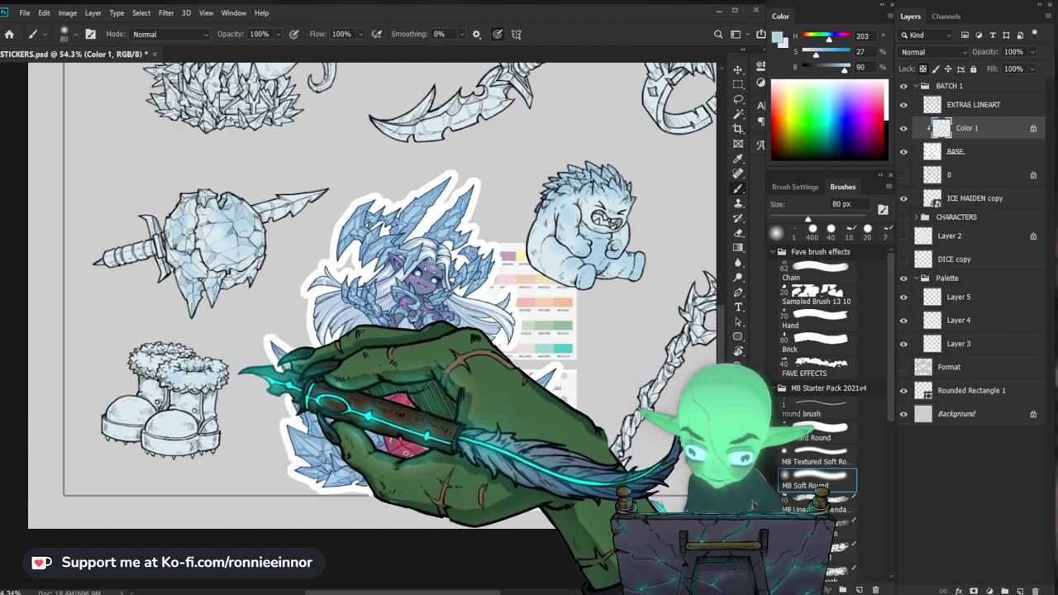
{"action": "key", "text": "bracketleft"}
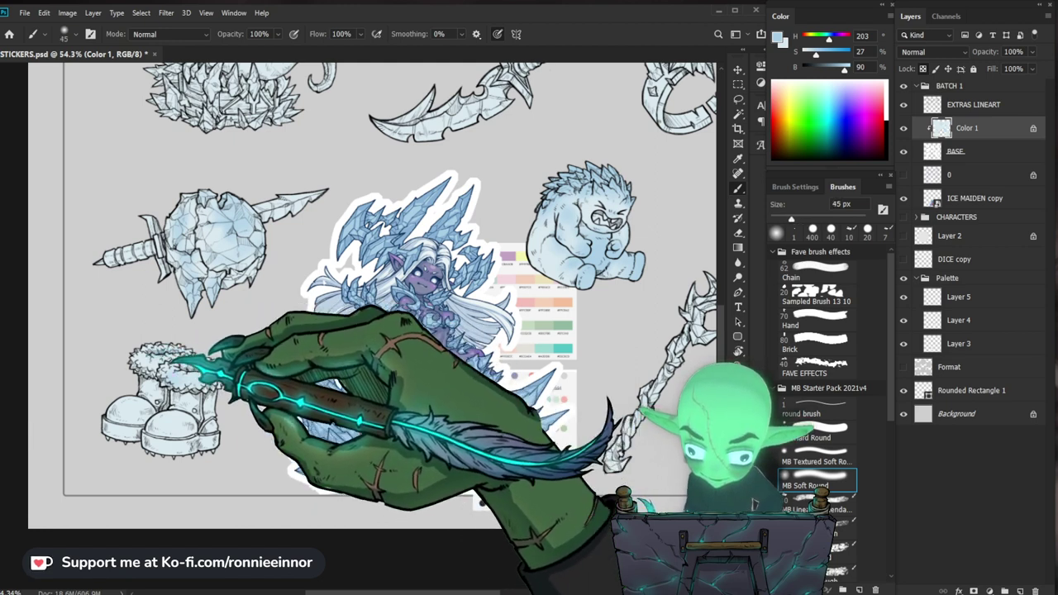
{"action": "key", "text": "bracketleft"}
{"action": "key", "text": "bracketleft"}
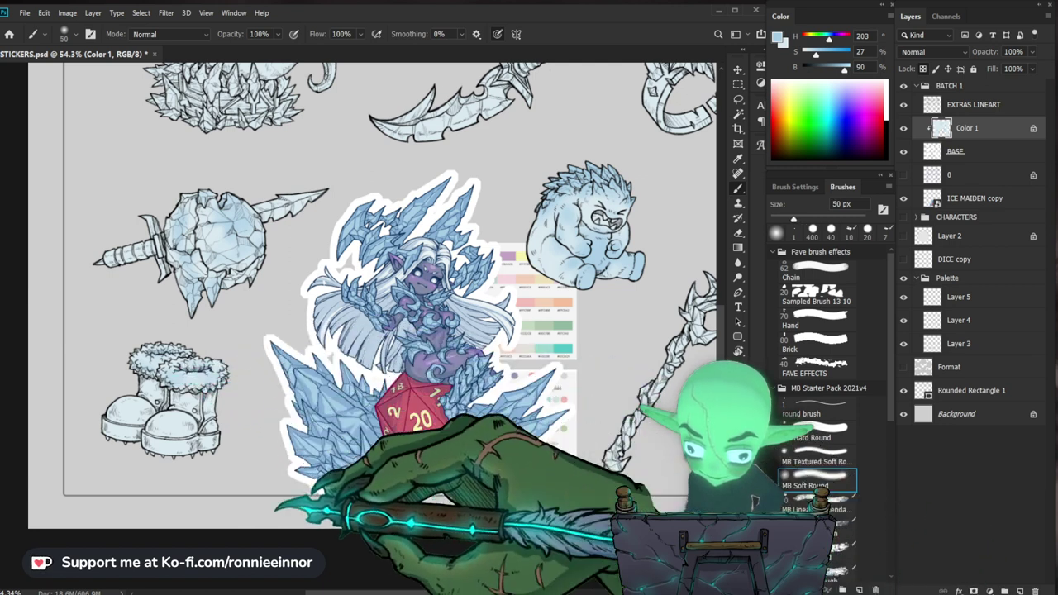
Shade the spiked ice skull in light blue with the soft brush at 50 px, reducing it to 25 px for details.
{"action": "key", "text": "ctrl+0"}
{"action": "mouse_move", "coordinate": [475, 285]}
{"action": "left_mouse_down"}
{"action": "mouse_move", "coordinate": [608, 315]}
{"action": "mouse_move", "coordinate": [549, 413]}
{"action": "left_mouse_up"}
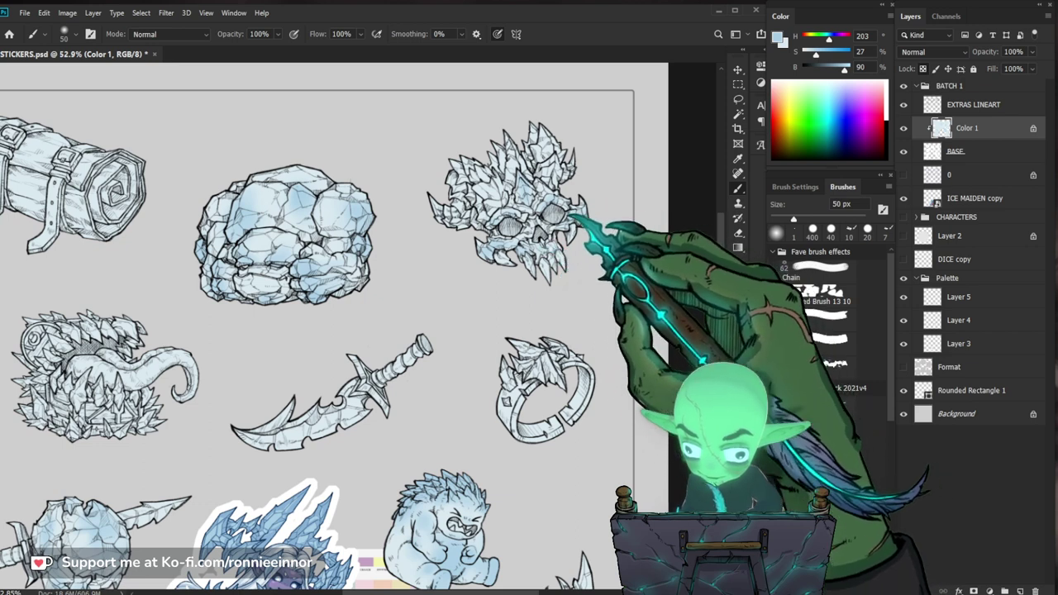
{"action": "key", "text": "bracketleft"}
{"action": "key", "text": "bracketleft"}
{"action": "key", "text": "bracketleft"}
{"action": "key", "text": "bracketleft"}
{"action": "key", "text": "bracketleft"}
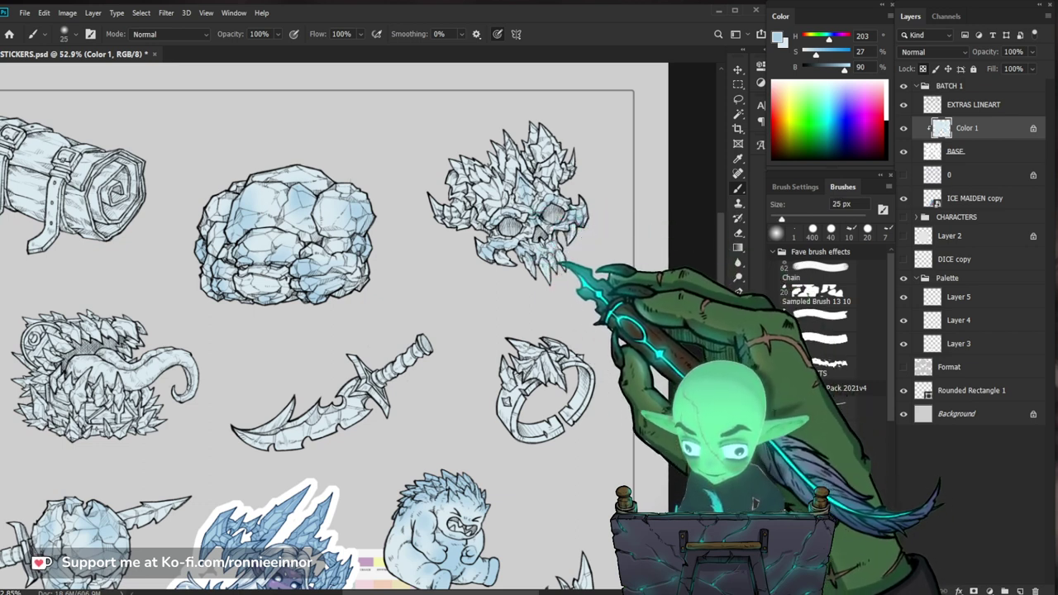
{"action": "key", "text": "e"}
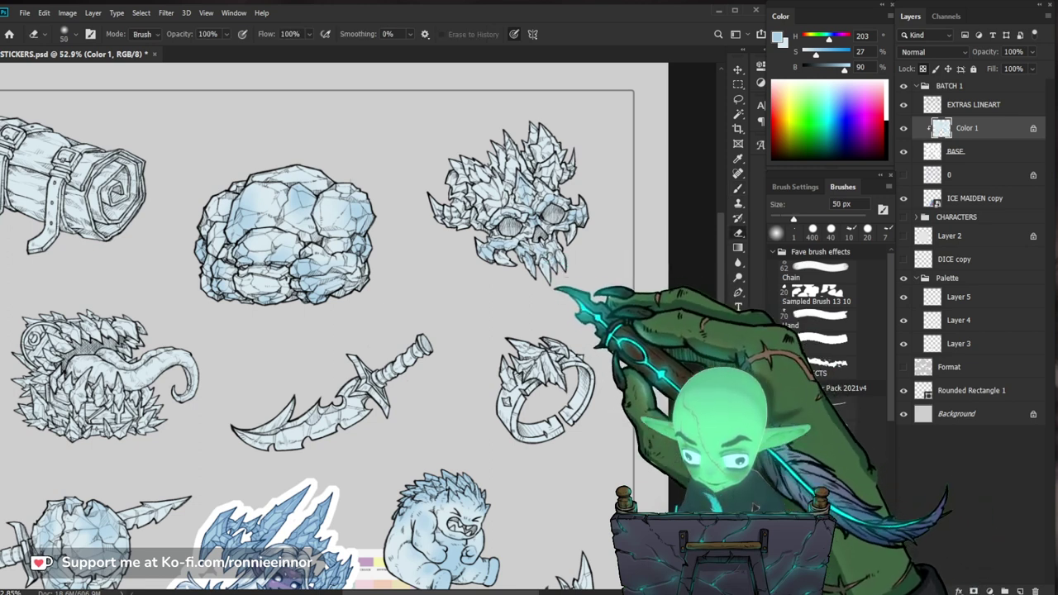
{"action": "key", "text": "b"}
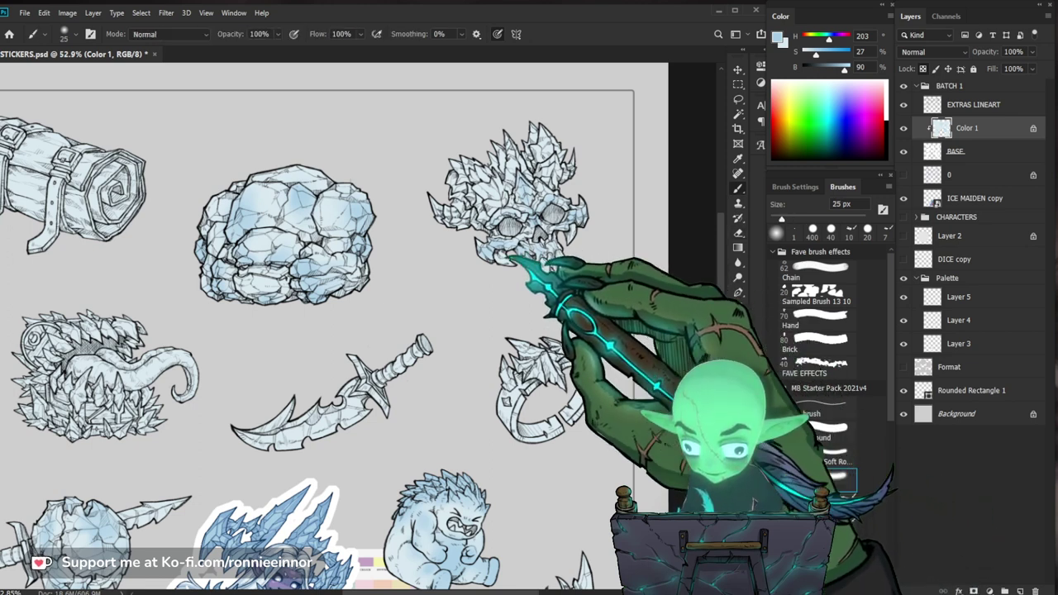
{"action": "key", "text": "z"}
{"action": "left_click_drag", "start_coordinate": [635, 280], "coordinate": [559, 322]}
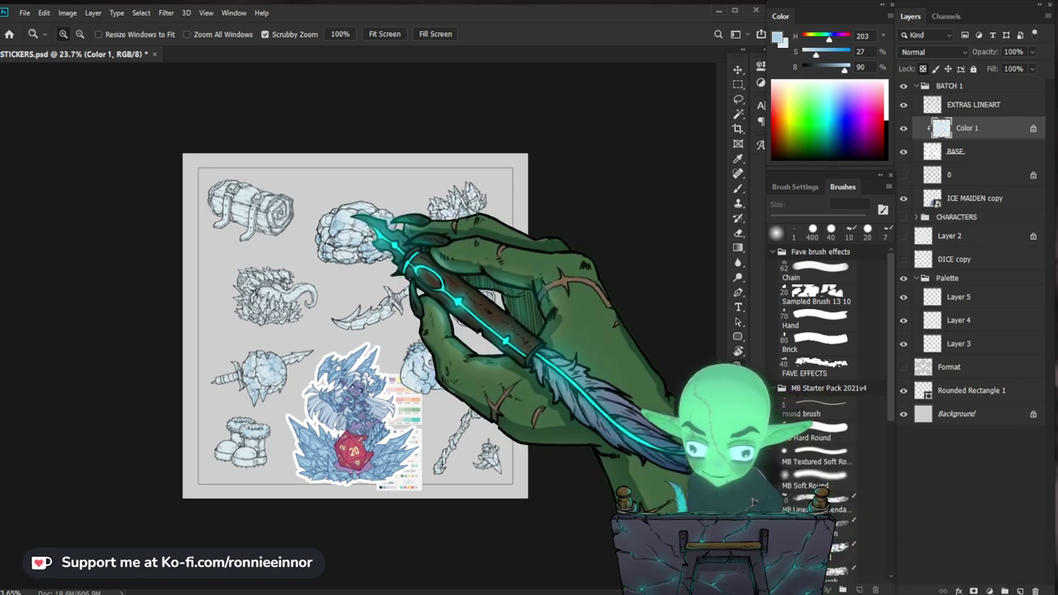
Enlarge the soft brush to 45 px and deepen the light blue shading on the upper rocks of the ice boulder pile.
{"action": "left_click_drag", "start_coordinate": [331, 230], "coordinate": [388, 231]}
{"action": "key", "text": "b"}
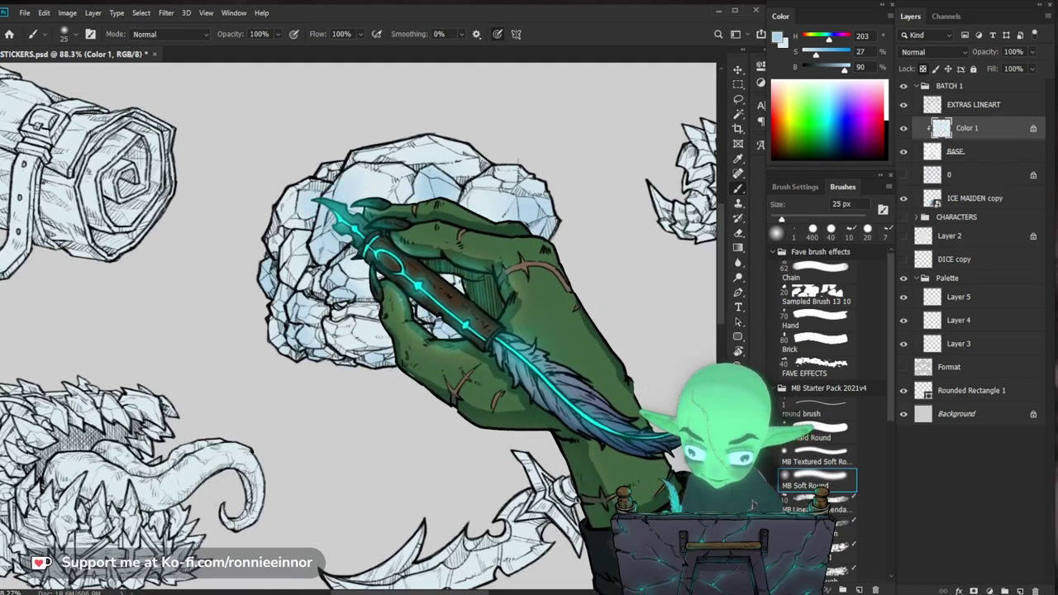
{"action": "key", "text": "bracketright"}
{"action": "key", "text": "bracketright"}
{"action": "key", "text": "bracketright"}
{"action": "key", "text": "bracketright"}
{"action": "left_click_drag", "start_coordinate": [313, 196], "coordinate": [312, 243]}
{"action": "key", "text": "z"}
{"action": "left_click_drag", "start_coordinate": [385, 195], "coordinate": [364, 202]}
{"action": "key", "text": "ctrl+minus"}
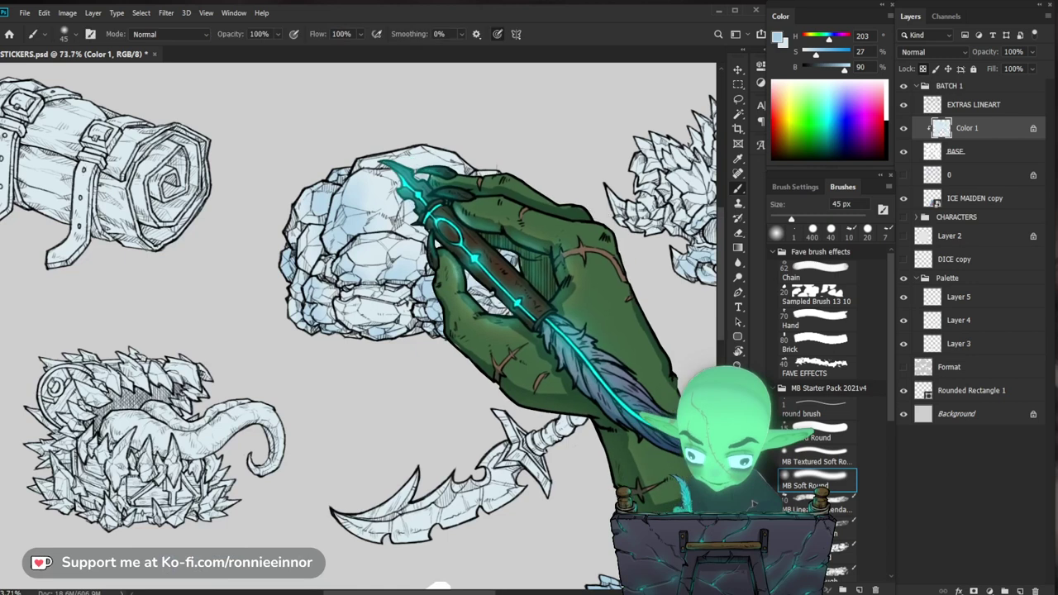
{"action": "key", "text": "b"}
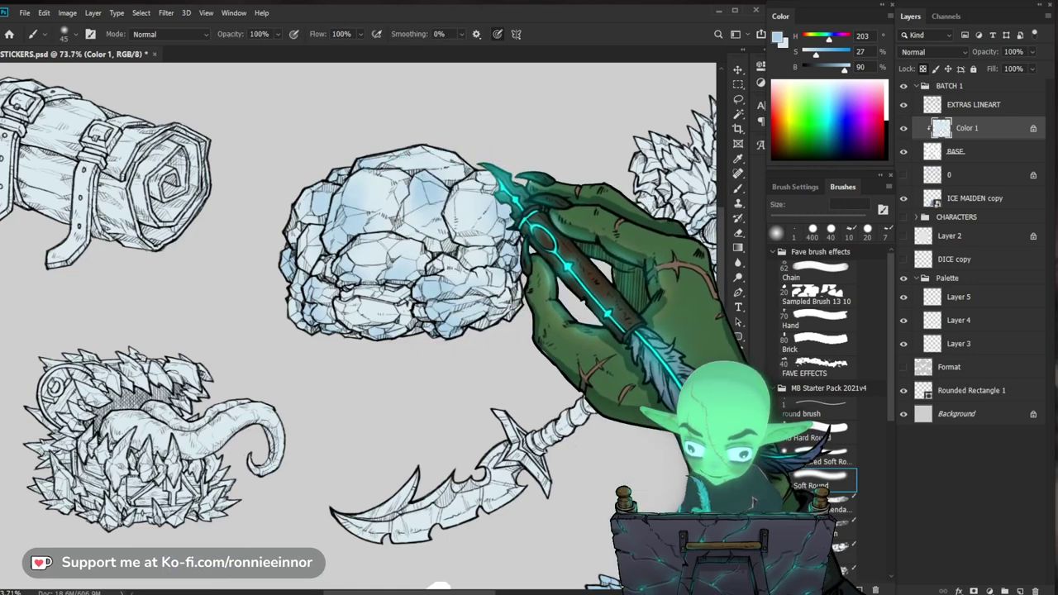
Shade the blade and guard of the ice dagger in light blue with the 45 px soft brush.
{"action": "scroll", "coordinate": [473, 162], "scroll_direction": "down", "scroll_amount": 5}
{"action": "left_click_drag", "start_coordinate": [596, 402], "coordinate": [549, 329]}
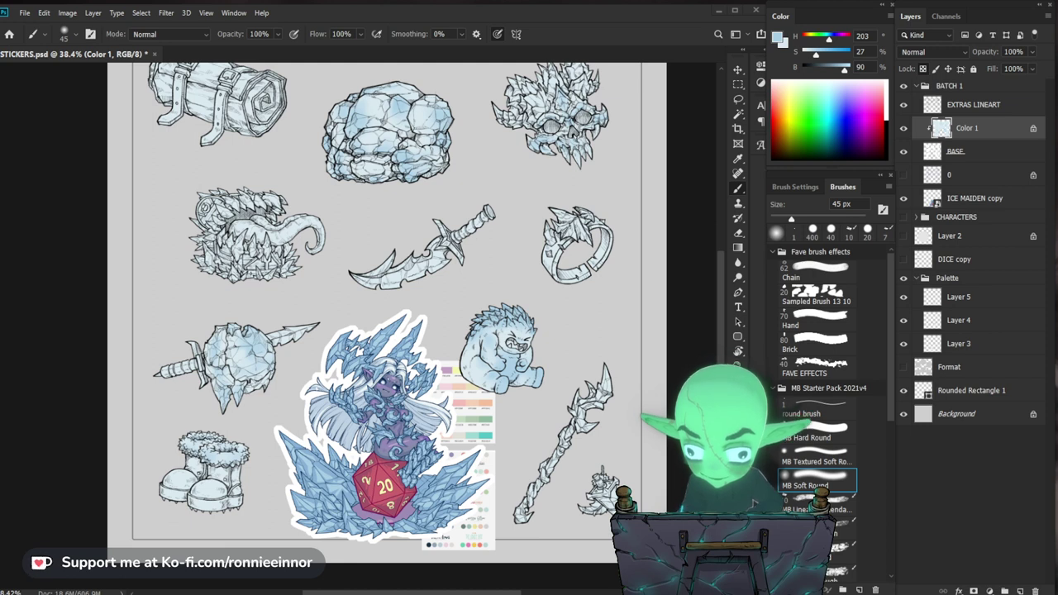
{"action": "left_click_drag", "start_coordinate": [422, 299], "coordinate": [437, 287]}
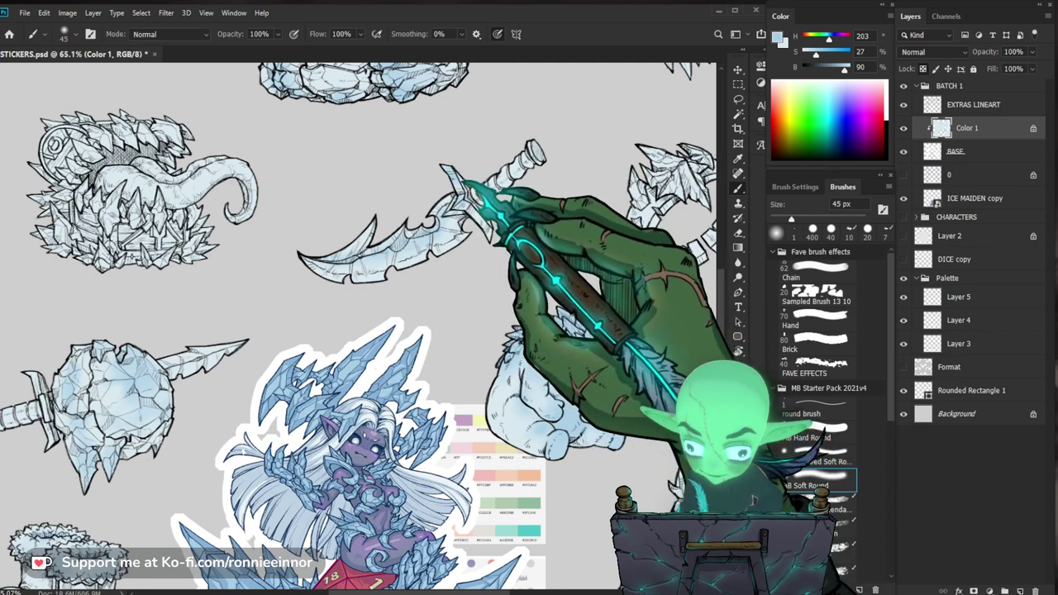
{"action": "key", "text": "e"}
{"action": "key", "text": "b"}
Shade the ice staff from its head down the shaft in light blue with the soft brush at 300, 200 and 175 px.
{"action": "mouse_move", "coordinate": [545, 263]}
{"action": "left_mouse_down"}
{"action": "mouse_move", "coordinate": [503, 269]}
{"action": "mouse_move", "coordinate": [459, 345]}
{"action": "left_mouse_up"}
{"action": "mouse_move", "coordinate": [407, 562]}
{"action": "left_mouse_down"}
{"action": "mouse_move", "coordinate": [451, 562]}
{"action": "mouse_move", "coordinate": [430, 515]}
{"action": "left_mouse_up"}
{"action": "key", "text": "bracketright"}
{"action": "key", "text": "bracketright"}
{"action": "key", "text": "bracketright"}
{"action": "key", "text": "bracketright"}
{"action": "key", "text": "bracketright"}
{"action": "key", "text": "bracketright"}
{"action": "key", "text": "bracketright"}
{"action": "key", "text": "bracketright"}
{"action": "key", "text": "bracketright"}
{"action": "key", "text": "bracketright"}
{"action": "key", "text": "bracketright"}
{"action": "key", "text": "bracketright"}
{"action": "key", "text": "bracketright"}
{"action": "key", "text": "bracketright"}
{"action": "key", "text": "bracketleft"}
{"action": "key", "text": "bracketleft"}
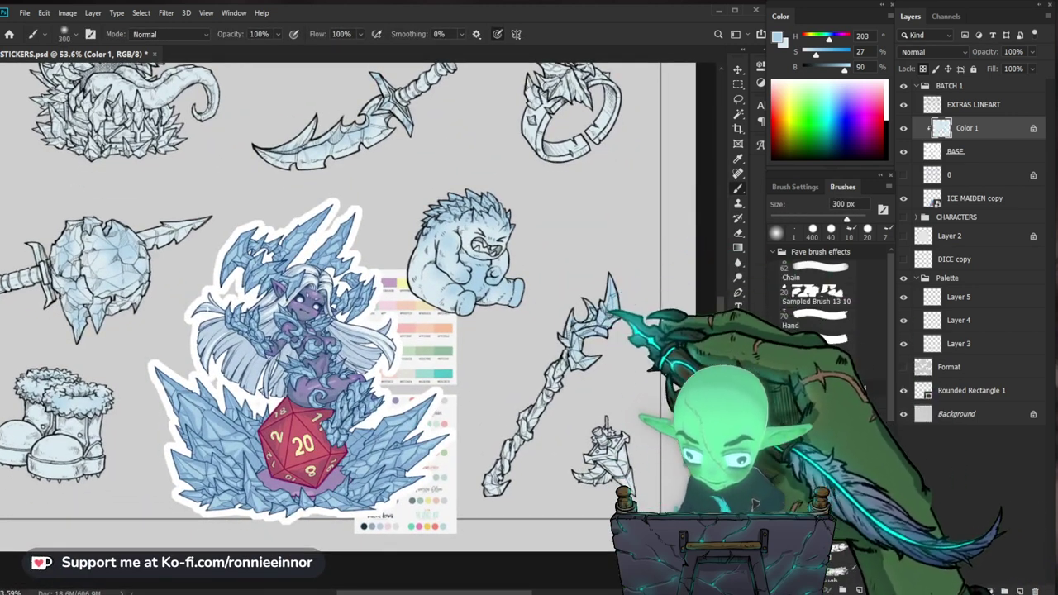
{"action": "key", "text": "bracketleft"}
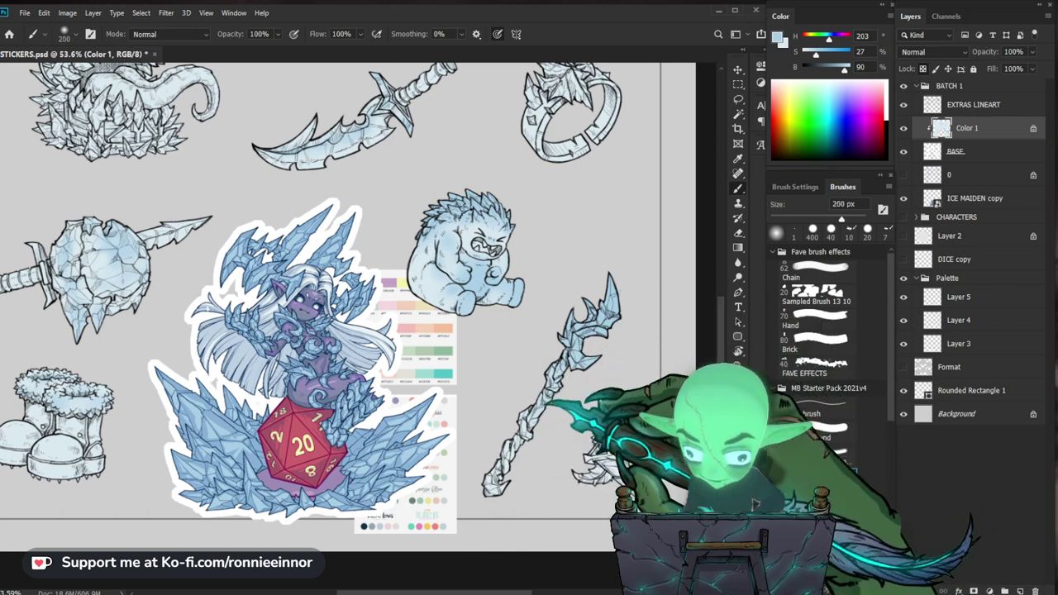
{"action": "key", "text": "bracketleft"}
{"action": "left_click_drag", "start_coordinate": [581, 382], "coordinate": [559, 382]}
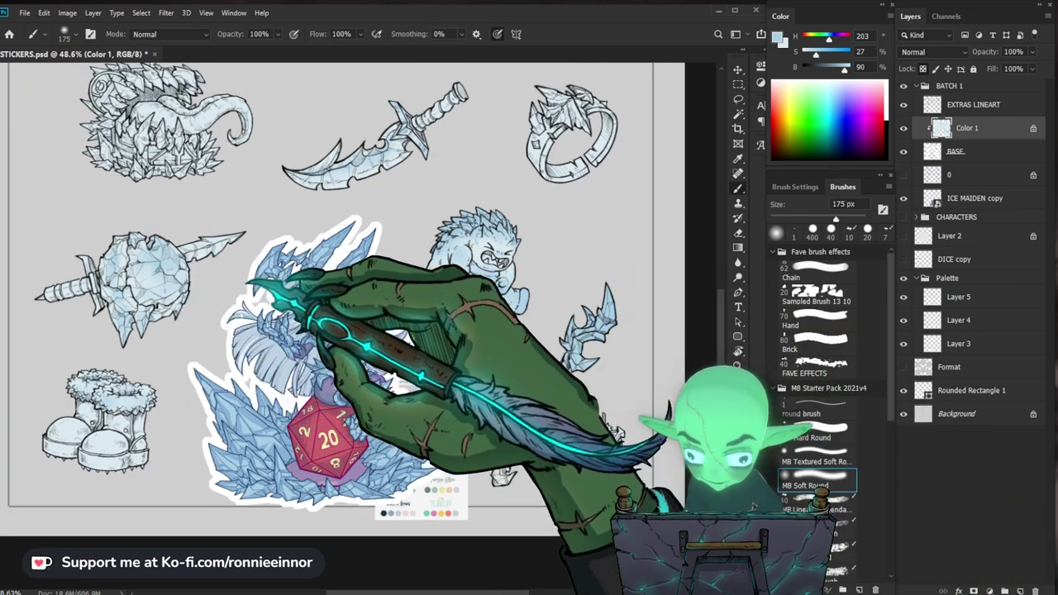
Fill the EXTRAS LINEART layer with the light blue, keeping its transparent pixels locked, and set its blend mode to Multiply.
{"action": "scroll", "coordinate": [347, 289], "scroll_direction": "down", "scroll_amount": 2}
{"action": "scroll", "coordinate": [331, 454], "scroll_direction": "up", "scroll_amount": 5}
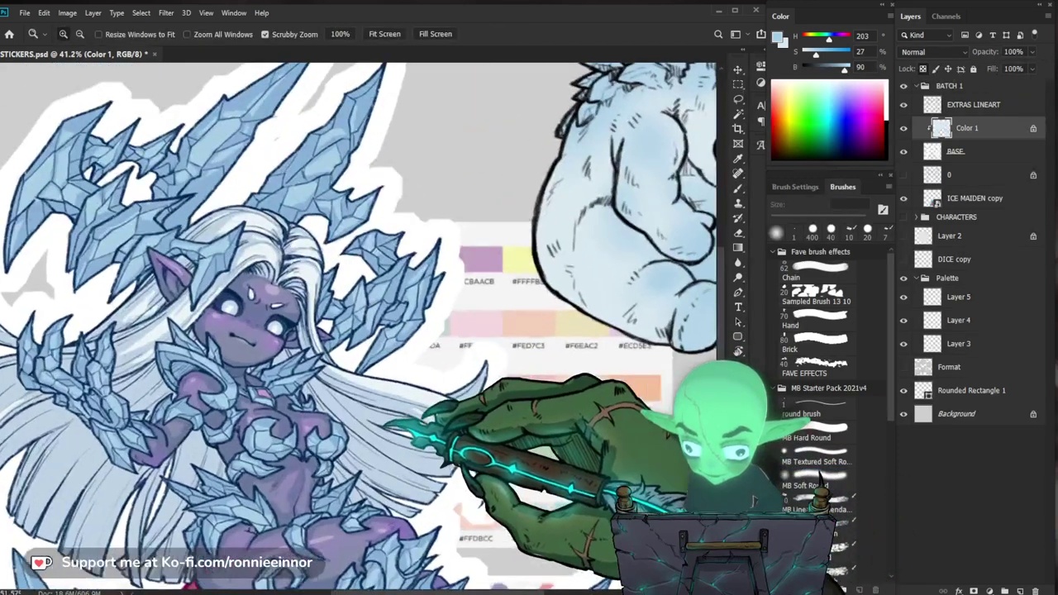
{"action": "scroll", "coordinate": [331, 455], "scroll_direction": "down", "scroll_amount": 4}
{"action": "left_click_drag", "start_coordinate": [364, 488], "coordinate": [411, 412]}
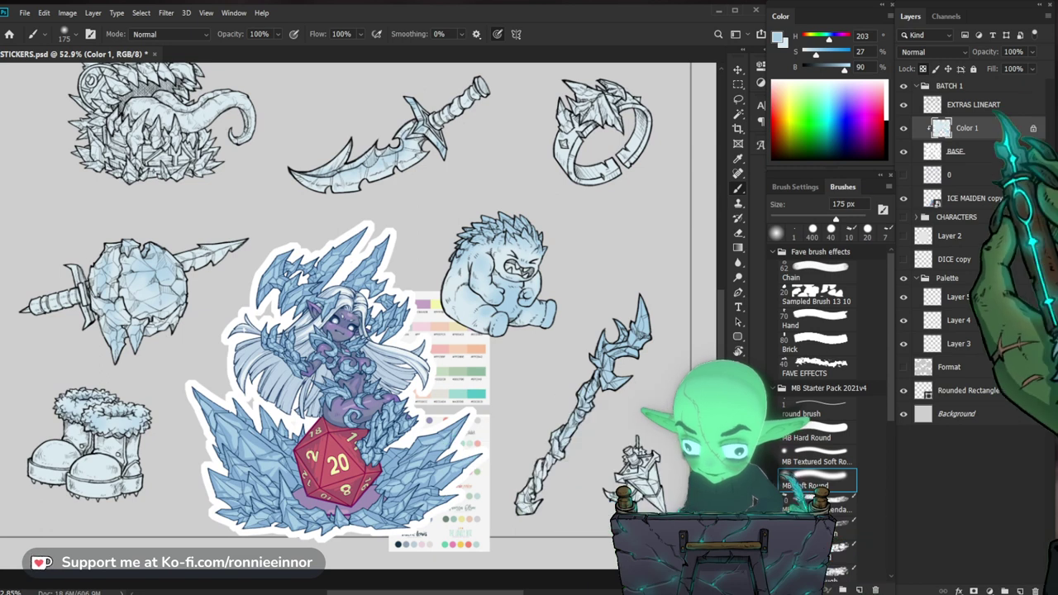
{"action": "left_click", "coordinate": [974, 104]}
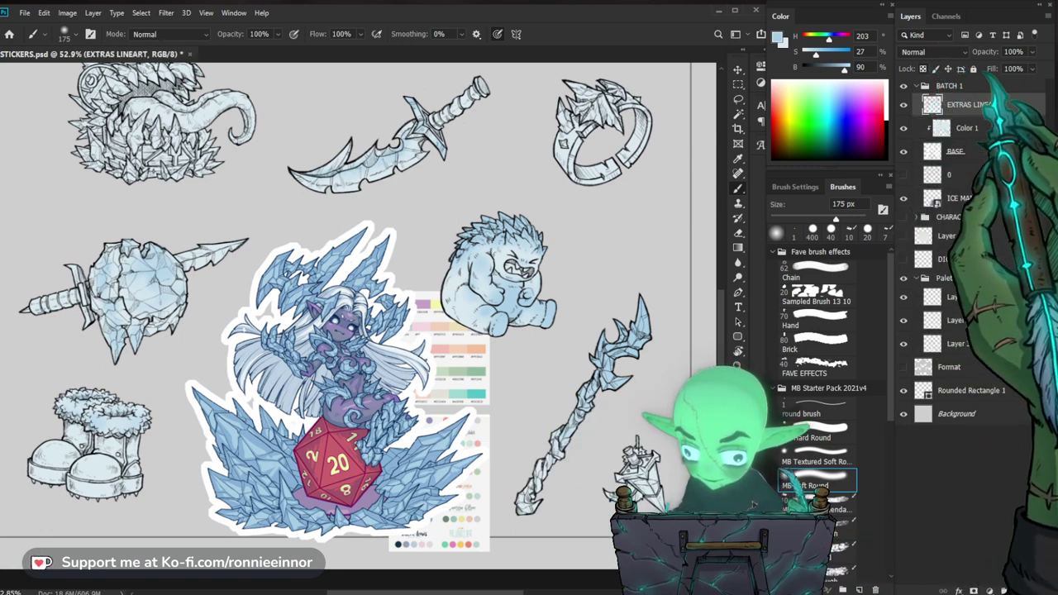
{"action": "left_click", "coordinate": [924, 69]}
{"action": "key", "text": "x"}
{"action": "key", "text": "ctrl+BackSpace"}
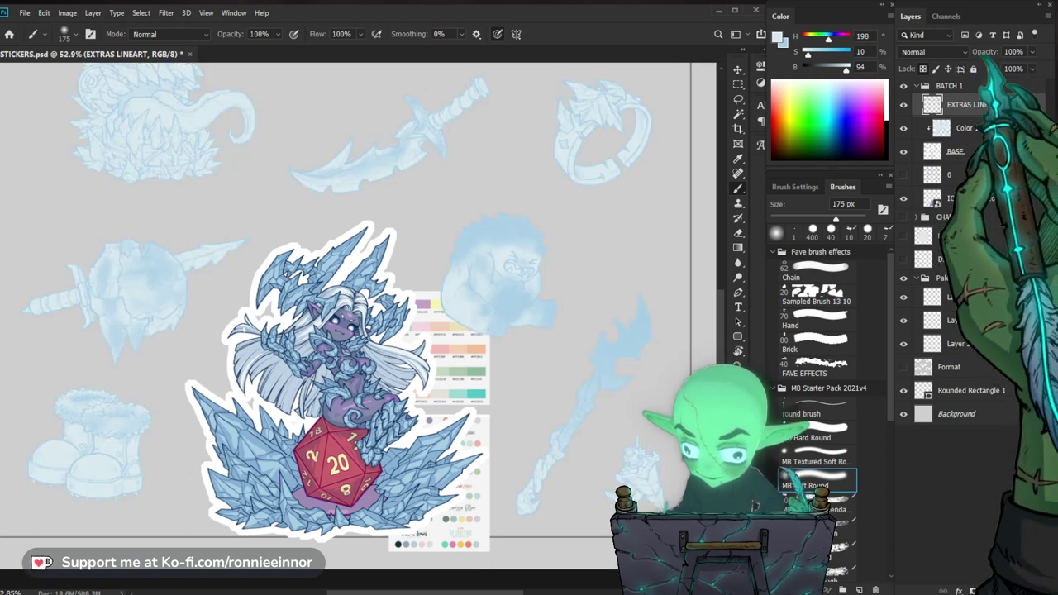
{"action": "left_click", "coordinate": [933, 51]}
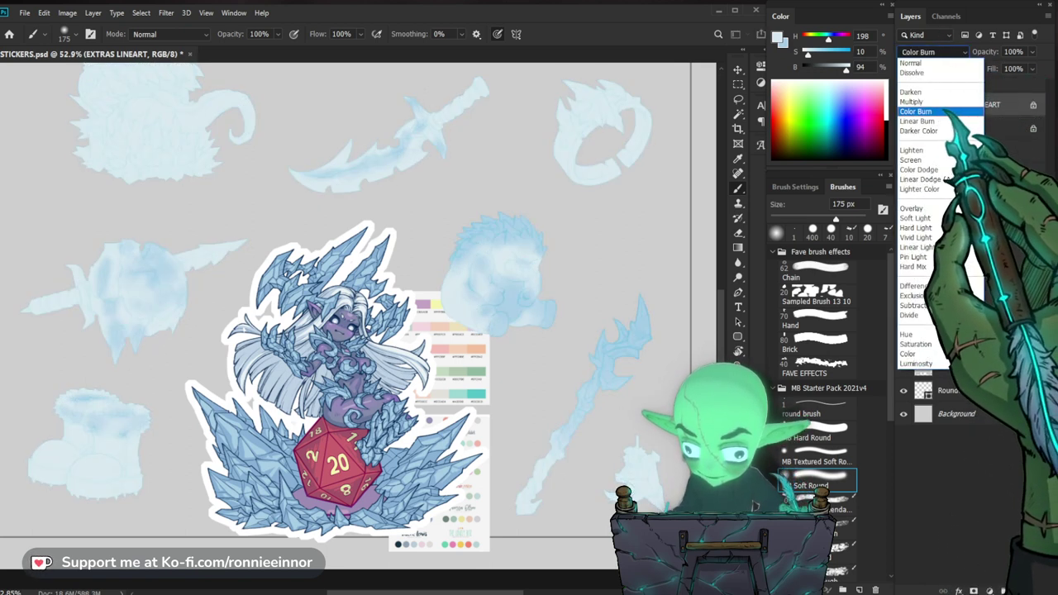
{"action": "left_click", "coordinate": [911, 101]}
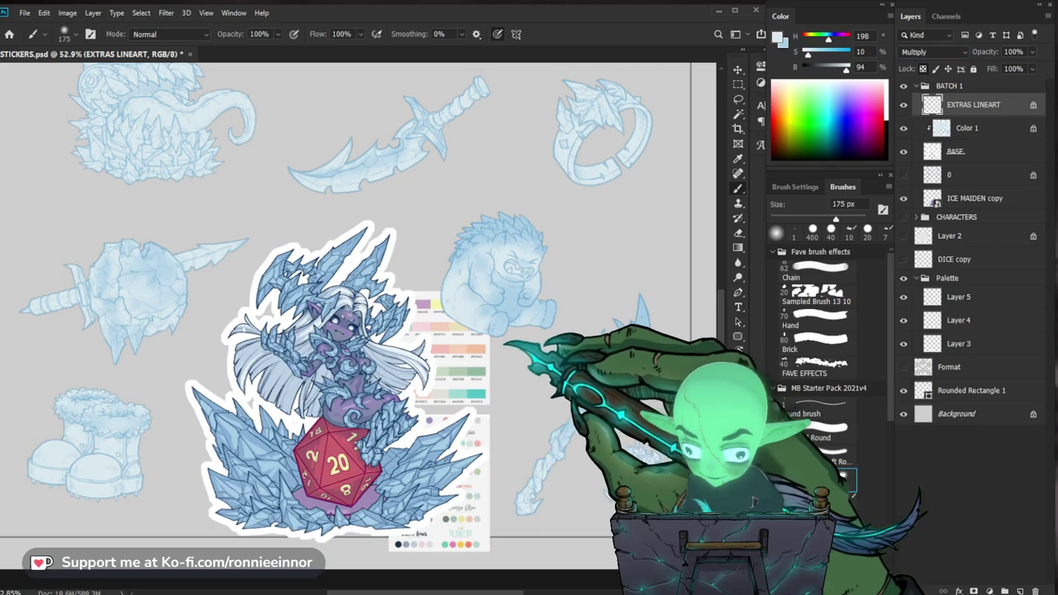
Darken the EXTRAS LINEART layer to deep blue with Hue/Saturation, using saturation +74, lightness -67 and a slight hue shift.
{"action": "key", "text": "z"}
{"action": "left_click_drag", "start_coordinate": [511, 351], "coordinate": [565, 344]}
{"action": "key", "text": "ctrl+u"}
{"action": "left_click_drag", "start_coordinate": [733, 498], "coordinate": [770, 469]}
{"action": "left_click_drag", "start_coordinate": [729, 498], "coordinate": [713, 498]}
{"action": "left_click_drag", "start_coordinate": [771, 468], "coordinate": [789, 469]}
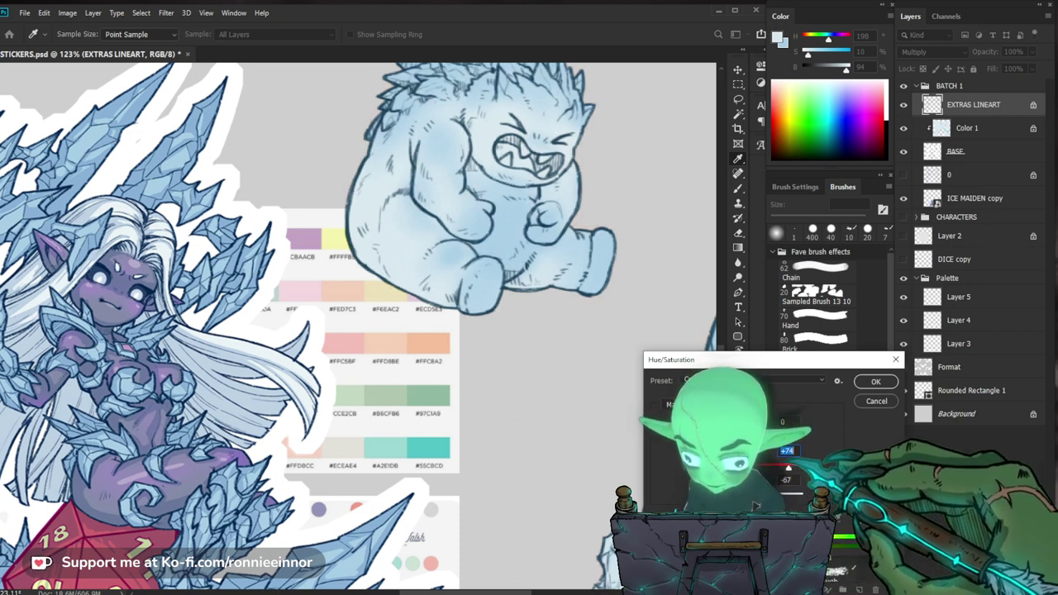
{"action": "left_click_drag", "start_coordinate": [748, 440], "coordinate": [754, 440]}
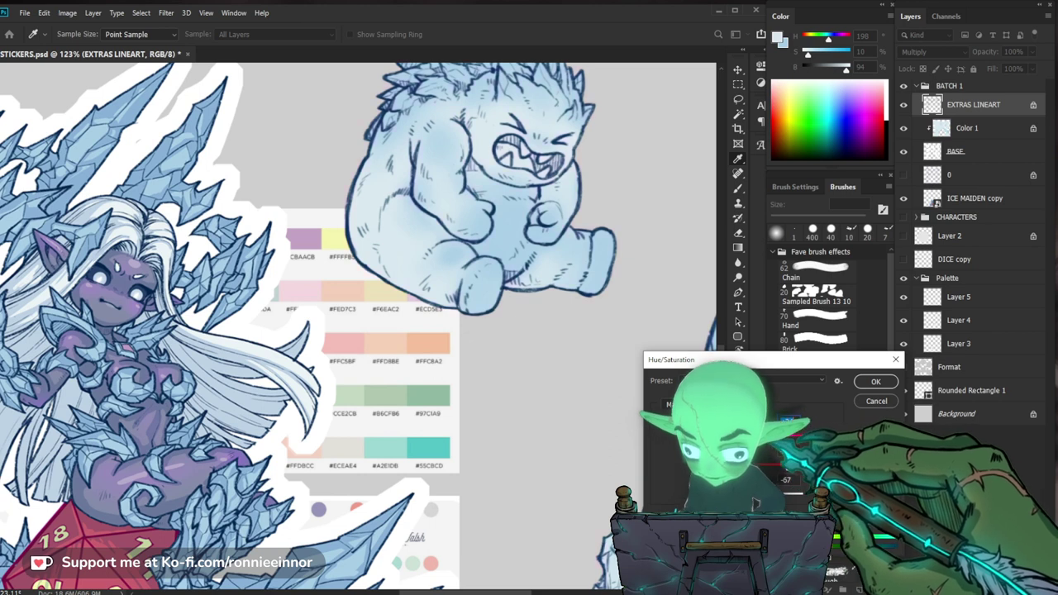
{"action": "left_click", "coordinate": [877, 382]}
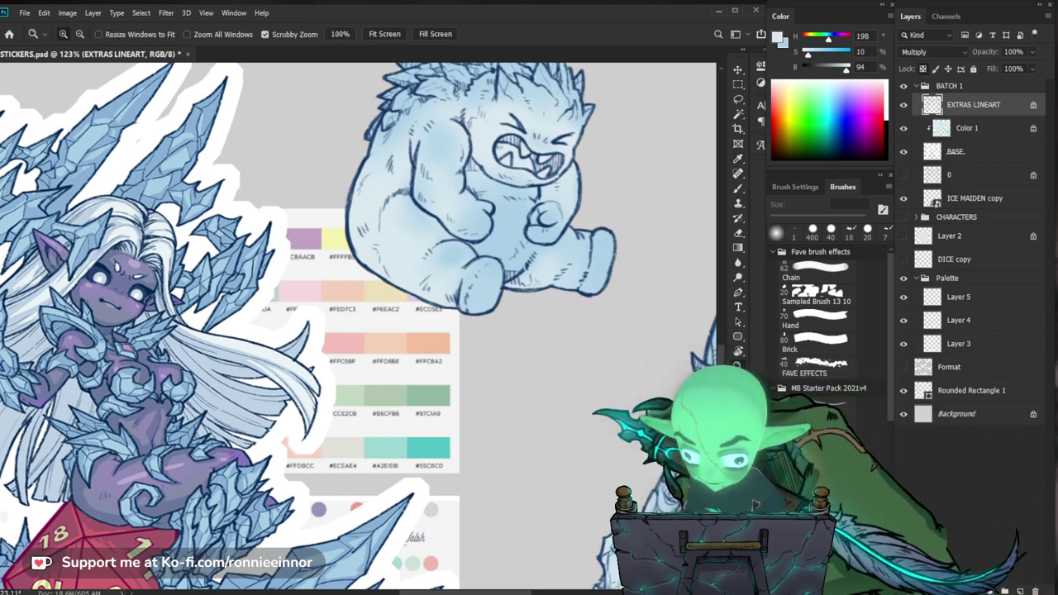
Sharpen the EXTRAS LINEART layer with the Sharpen filter.
{"action": "left_click_drag", "start_coordinate": [558, 417], "coordinate": [463, 417]}
{"action": "left_click_drag", "start_coordinate": [463, 331], "coordinate": [431, 465]}
{"action": "left_click_drag", "start_coordinate": [529, 430], "coordinate": [441, 361]}
{"action": "left_click_drag", "start_coordinate": [457, 498], "coordinate": [496, 498]}
{"action": "left_click_drag", "start_coordinate": [473, 479], "coordinate": [486, 460]}
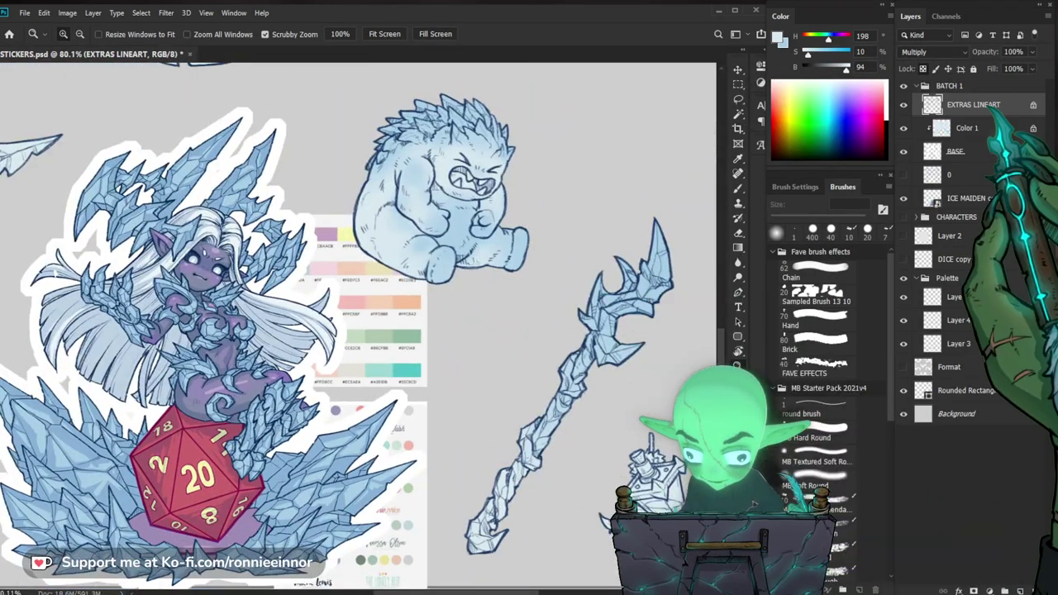
{"action": "left_click", "coordinate": [166, 13]}
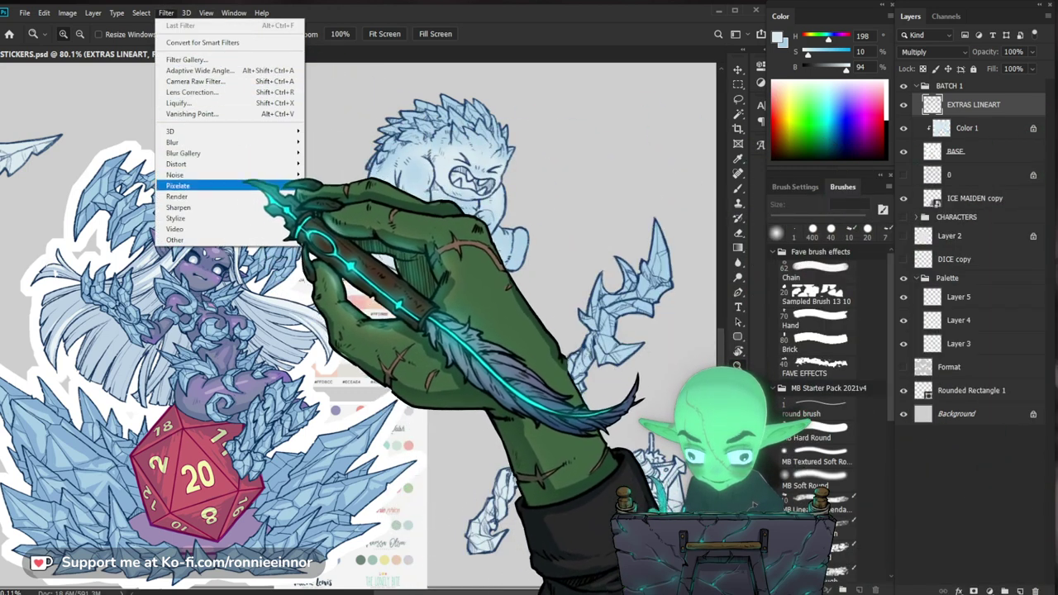
{"action": "mouse_move", "coordinate": [265, 207]}
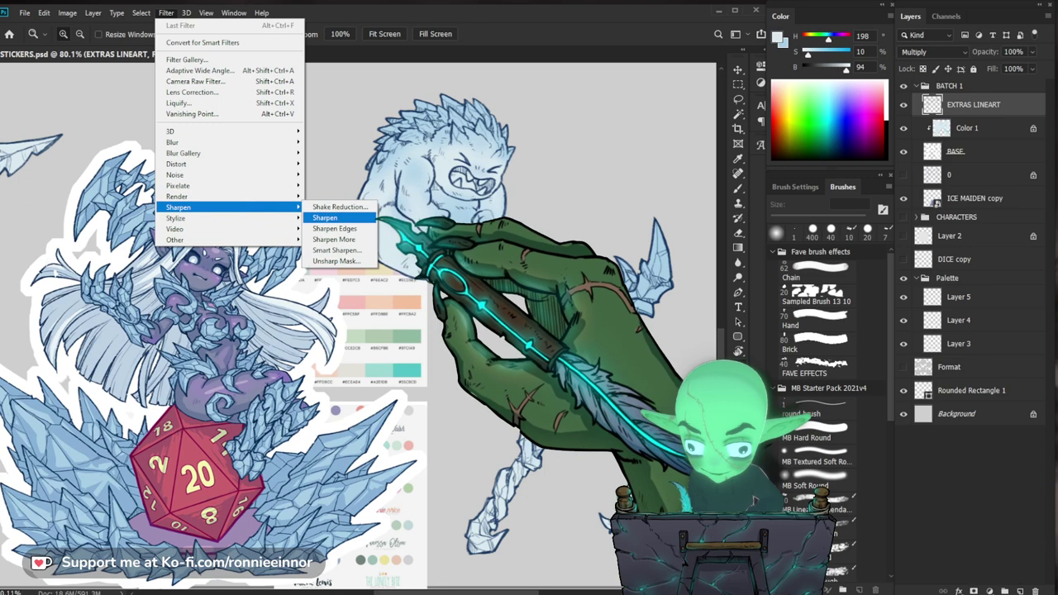
{"action": "left_click", "coordinate": [369, 219]}
Shade the tentacle and mouth of the spiky ice chest monster on the Color 1 layer in light blue with the soft brush at 125 and 90 px.
{"action": "left_click_drag", "start_coordinate": [475, 180], "coordinate": [504, 273]}
{"action": "scroll", "coordinate": [475, 400], "scroll_direction": "down", "scroll_amount": 2}
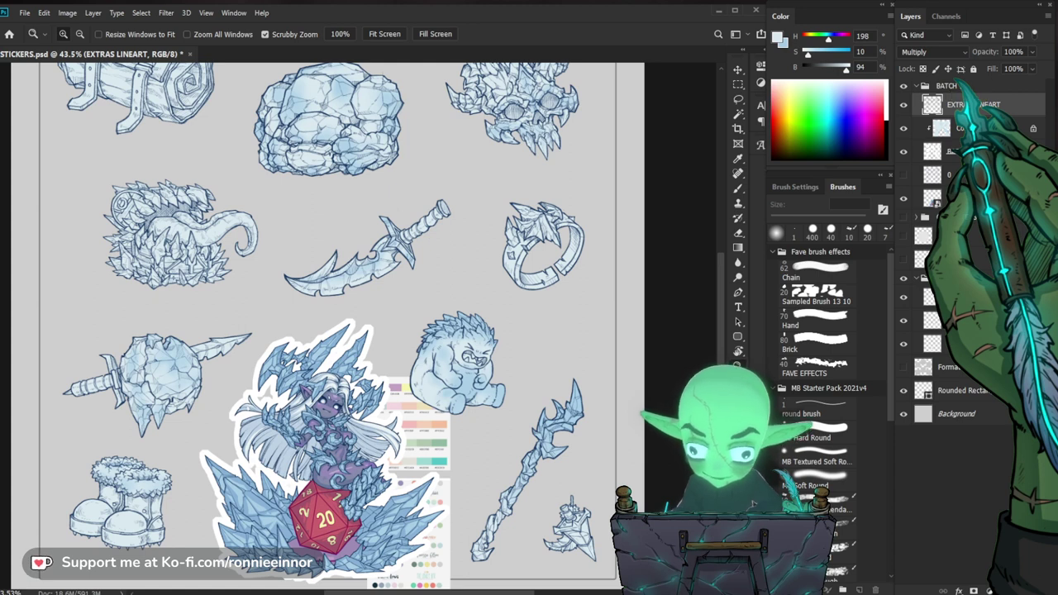
{"action": "scroll", "coordinate": [446, 292], "scroll_direction": "up", "scroll_amount": 3}
{"action": "scroll", "coordinate": [446, 292], "scroll_direction": "down", "scroll_amount": 4}
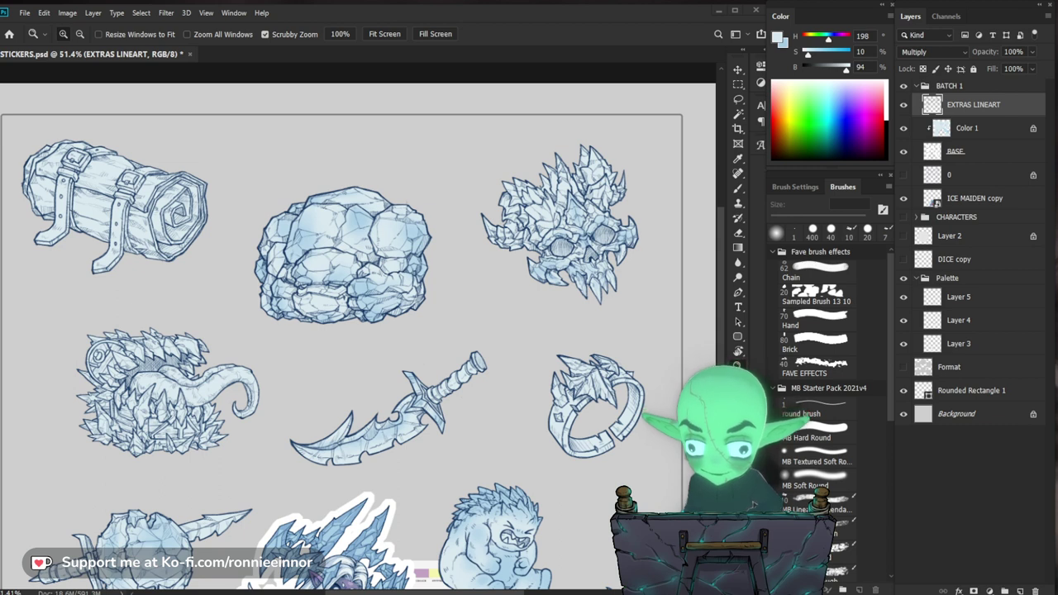
{"action": "left_click", "coordinate": [499, 326]}
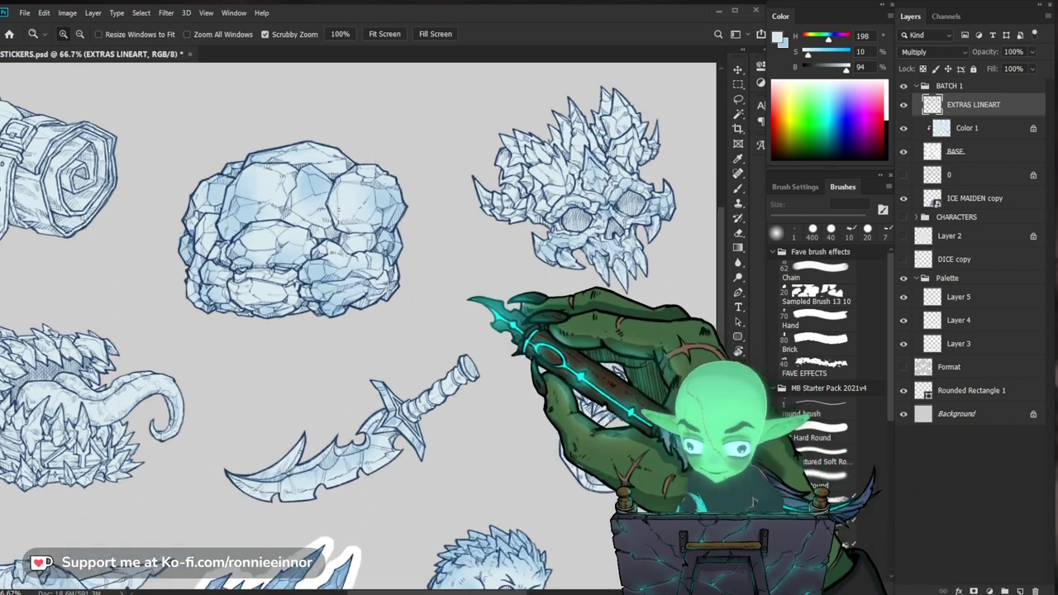
{"action": "left_click_drag", "start_coordinate": [488, 277], "coordinate": [470, 277]}
{"action": "key", "text": "b"}
{"action": "key", "text": "x"}
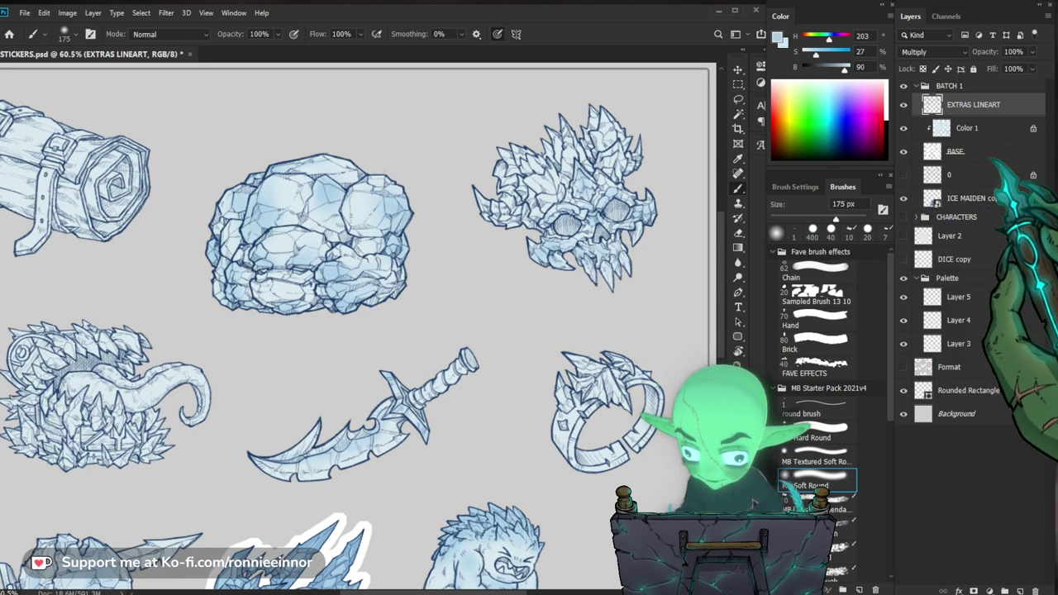
{"action": "left_click", "coordinate": [984, 127]}
{"action": "scroll", "coordinate": [356, 330], "scroll_direction": "down", "scroll_amount": 2}
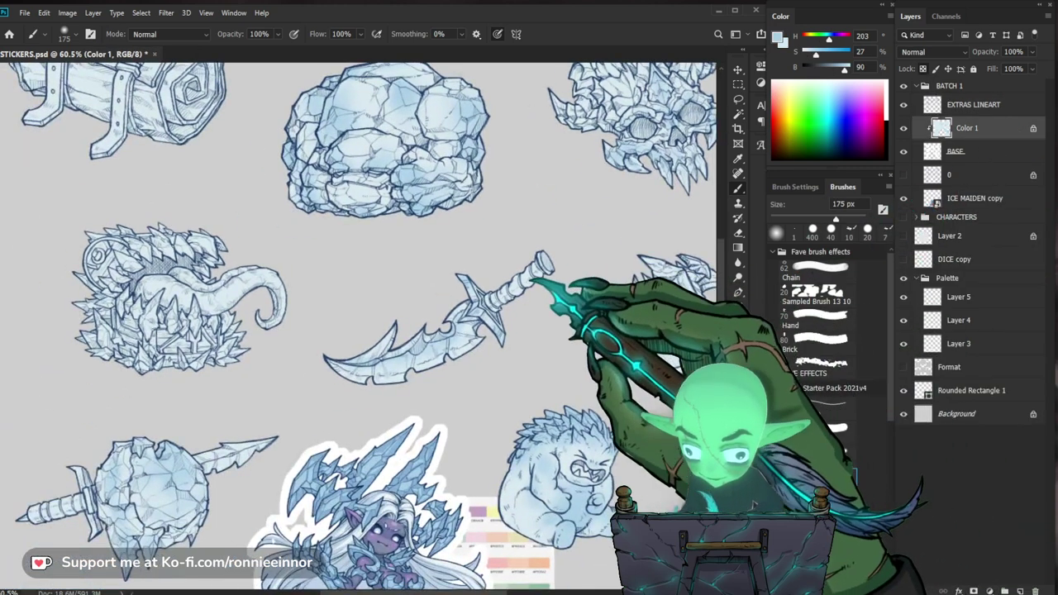
{"action": "scroll", "coordinate": [269, 298], "scroll_direction": "up", "scroll_amount": 2}
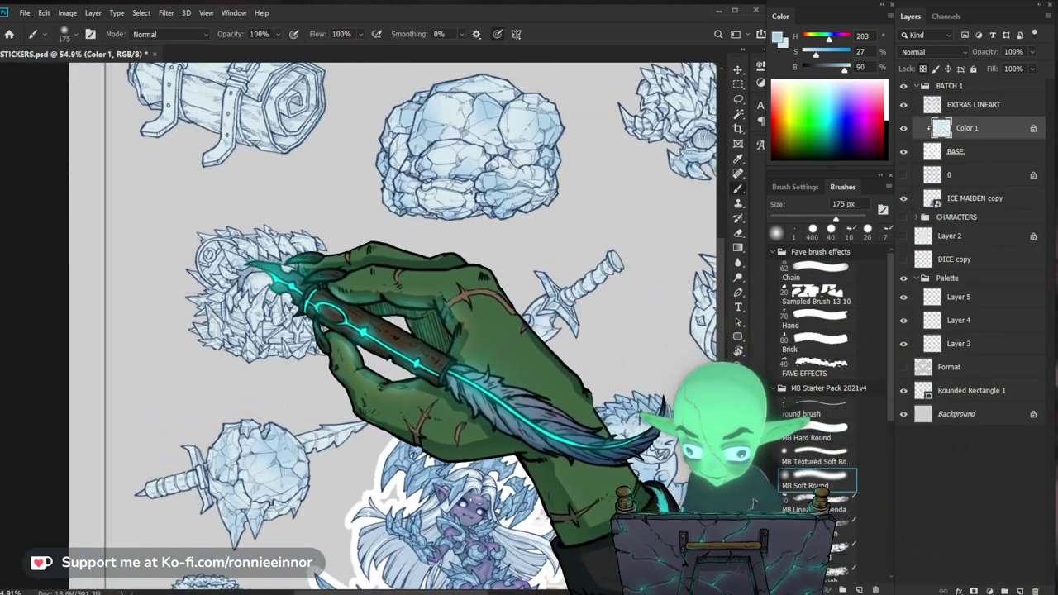
{"action": "key", "text": "["}
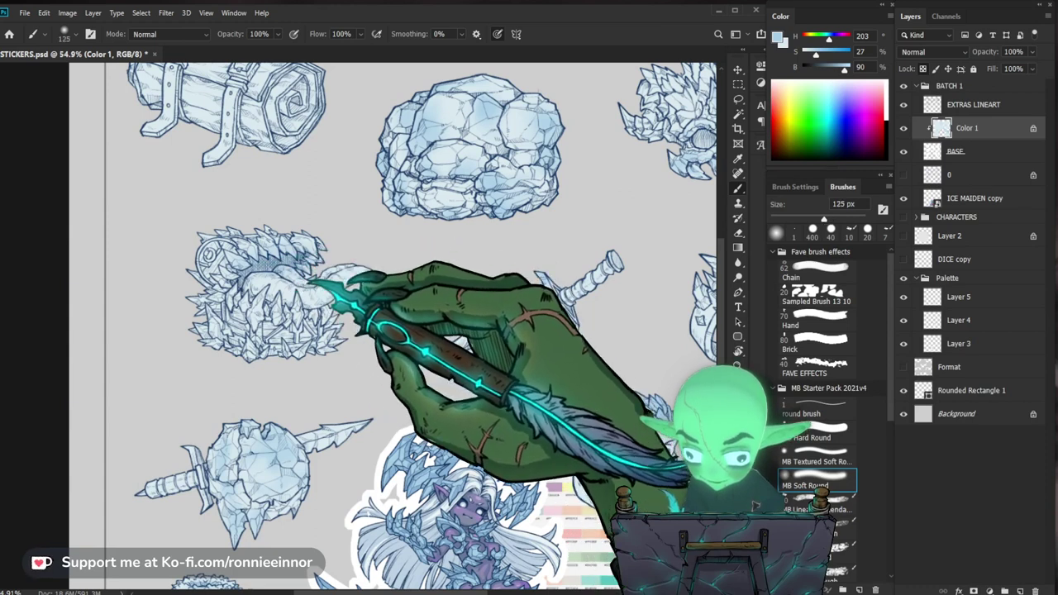
{"action": "key", "text": "bracketleft"}
{"action": "key", "text": "bracketleft"}
{"action": "key", "text": "bracketright"}
{"action": "key", "text": "bracketright"}
{"action": "key", "text": "bracketright"}
{"action": "key", "text": "bracketright"}
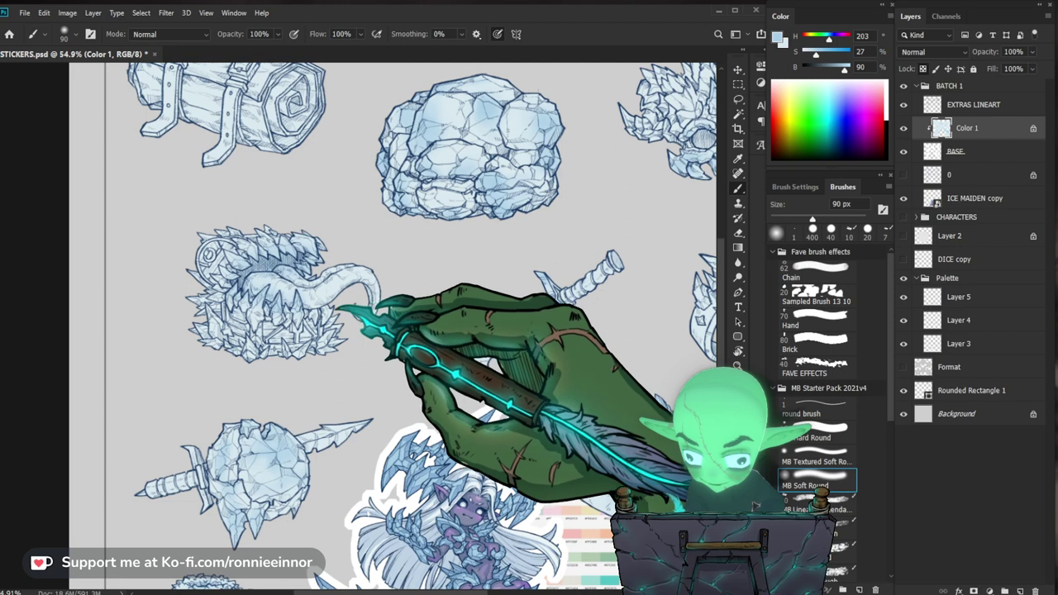
{"action": "key", "text": "bracketright"}
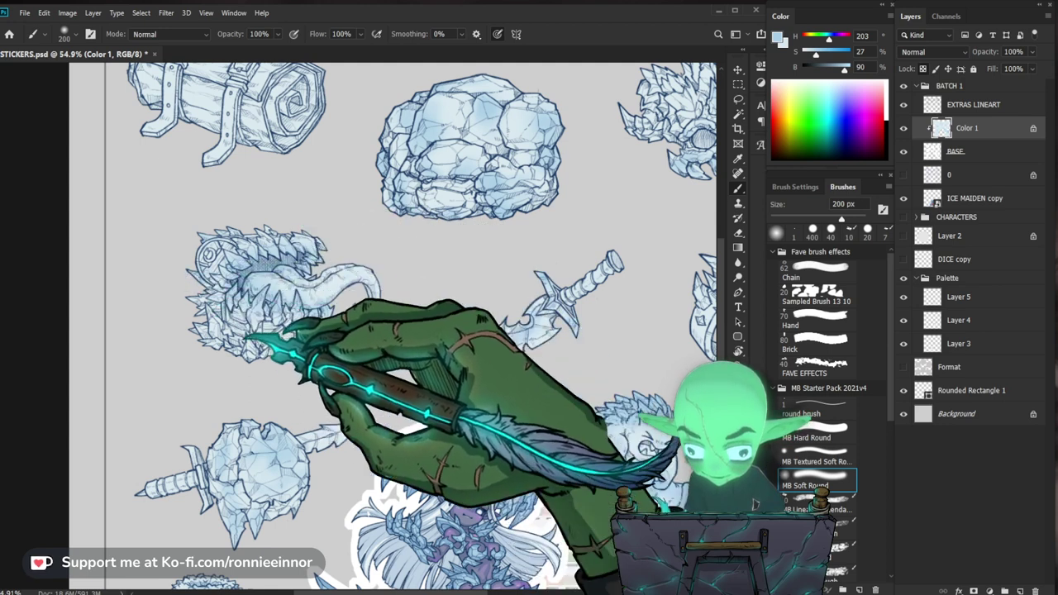
Deepen the light blue shading across the ice chest monster's spiky body and tentacle with the soft brush, varying it between 60 and 90 px.
{"action": "key", "text": "bracketleft"}
{"action": "key", "text": "bracketleft"}
{"action": "key", "text": "bracketleft"}
{"action": "key", "text": "bracketleft"}
{"action": "key", "text": "bracketleft"}
{"action": "key", "text": "bracketleft"}
{"action": "key", "text": "bracketleft"}
{"action": "key", "text": "bracketleft"}
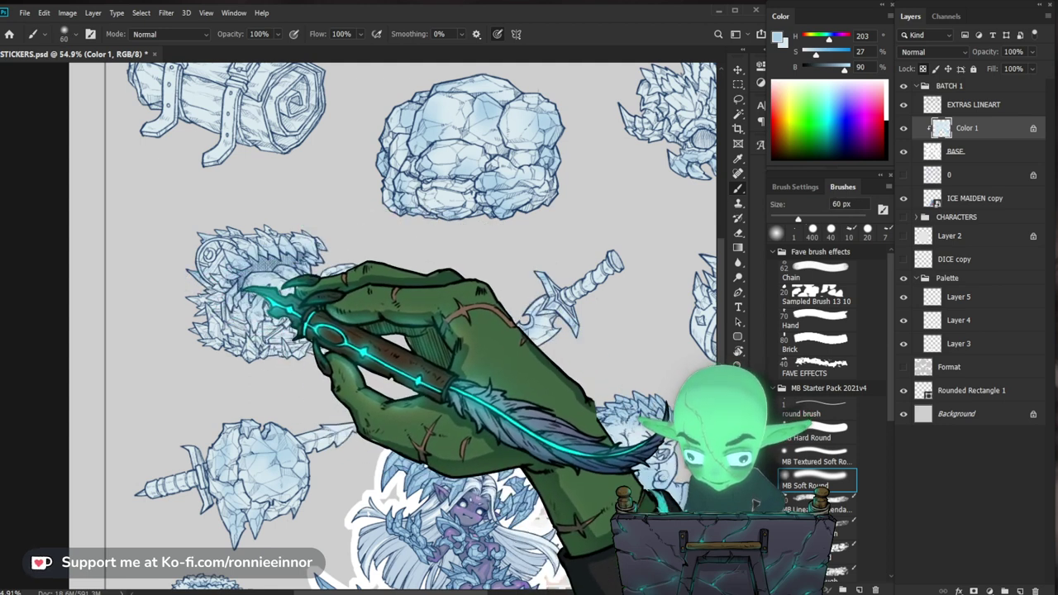
{"action": "key", "text": "bracketright"}
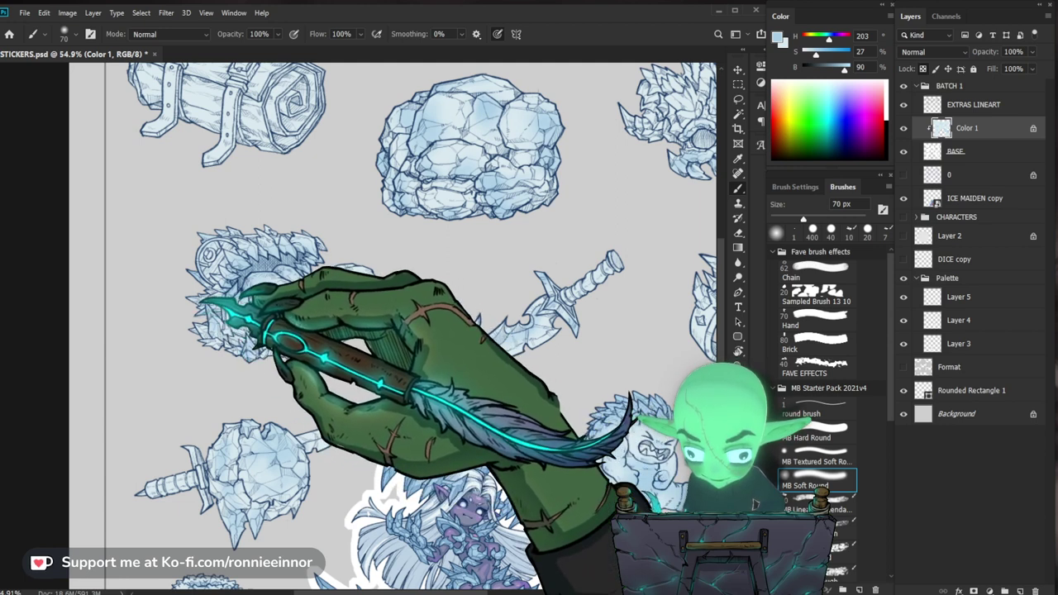
{"action": "key", "text": "bracketright"}
{"action": "key", "text": "bracketright"}
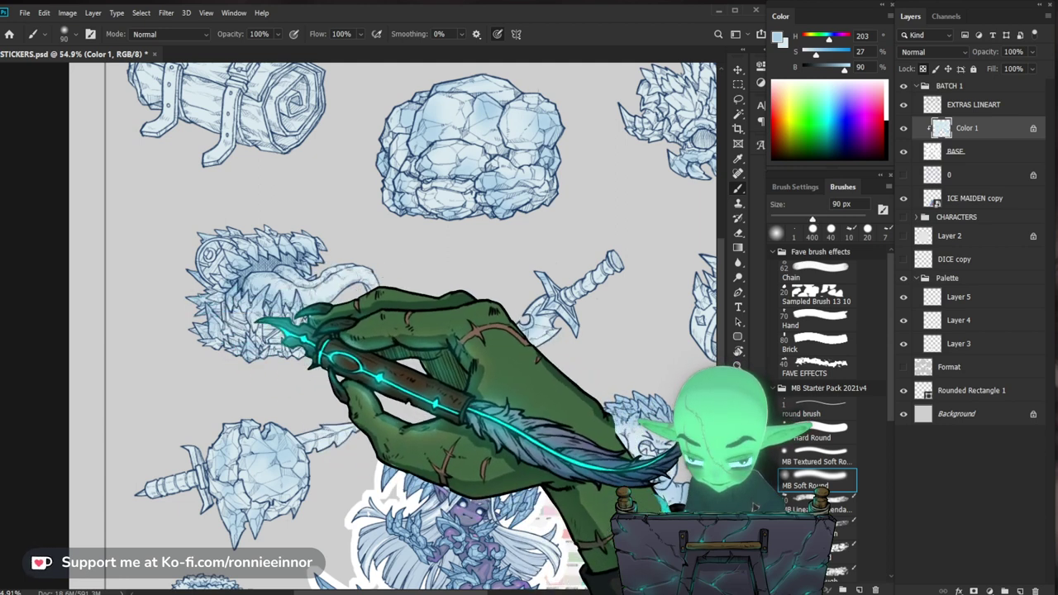
{"action": "key", "text": "bracketleft"}
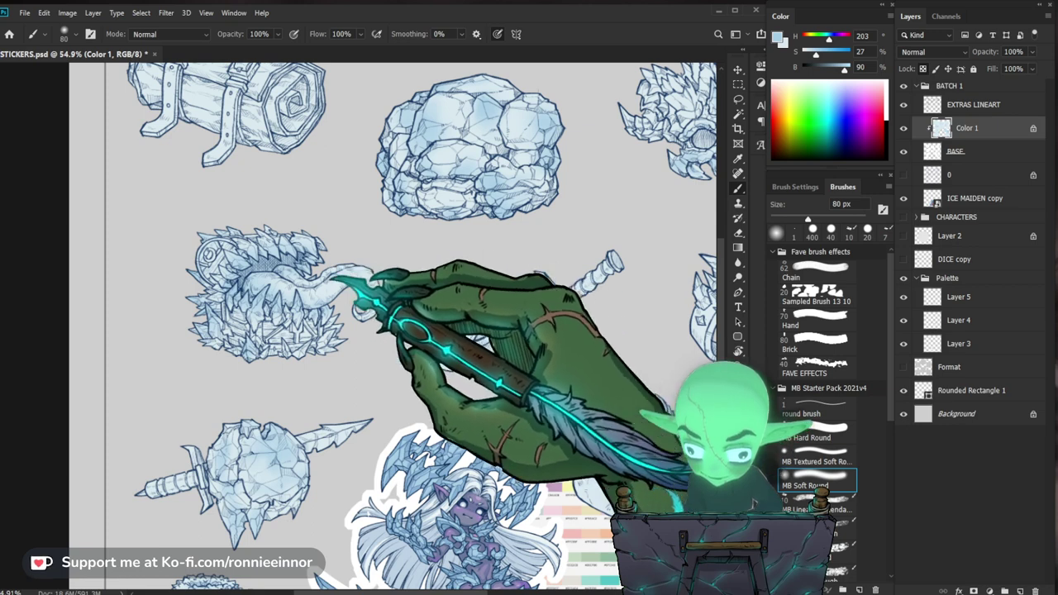
Shade the ice boulder pierced by the sword in light blue with the 80 px soft brush.
{"action": "scroll", "coordinate": [361, 288], "scroll_direction": "down", "scroll_amount": 3}
{"action": "scroll", "coordinate": [519, 374], "scroll_direction": "up", "scroll_amount": 2}
{"action": "scroll", "coordinate": [488, 389], "scroll_direction": "up", "scroll_amount": 2}
{"action": "scroll", "coordinate": [488, 388], "scroll_direction": "down", "scroll_amount": 3}
{"action": "scroll", "coordinate": [488, 388], "scroll_direction": "up", "scroll_amount": 2}
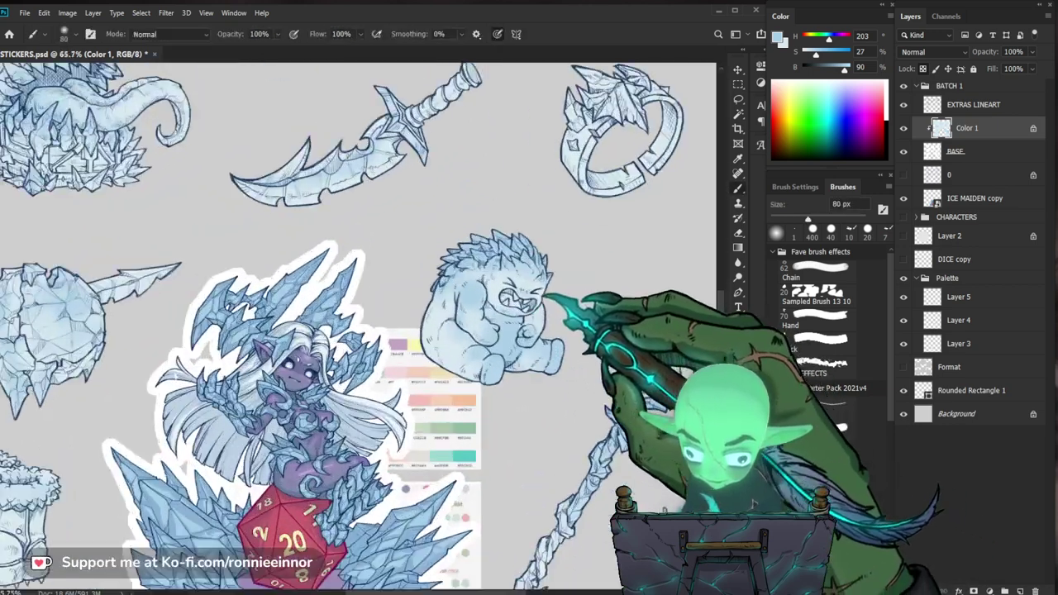
{"action": "scroll", "coordinate": [701, 116], "scroll_direction": "down", "scroll_amount": 2}
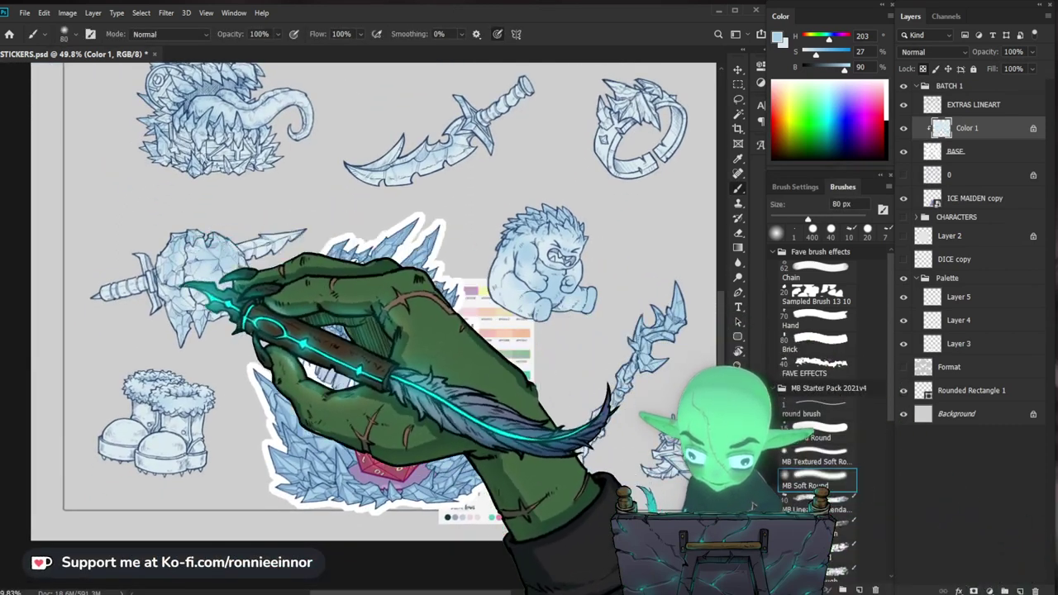
Shade the fur-trimmed boots in light blue with the soft brush at 60 and 50 px.
{"action": "key", "text": "bracketleft"}
{"action": "key", "text": "bracketleft"}
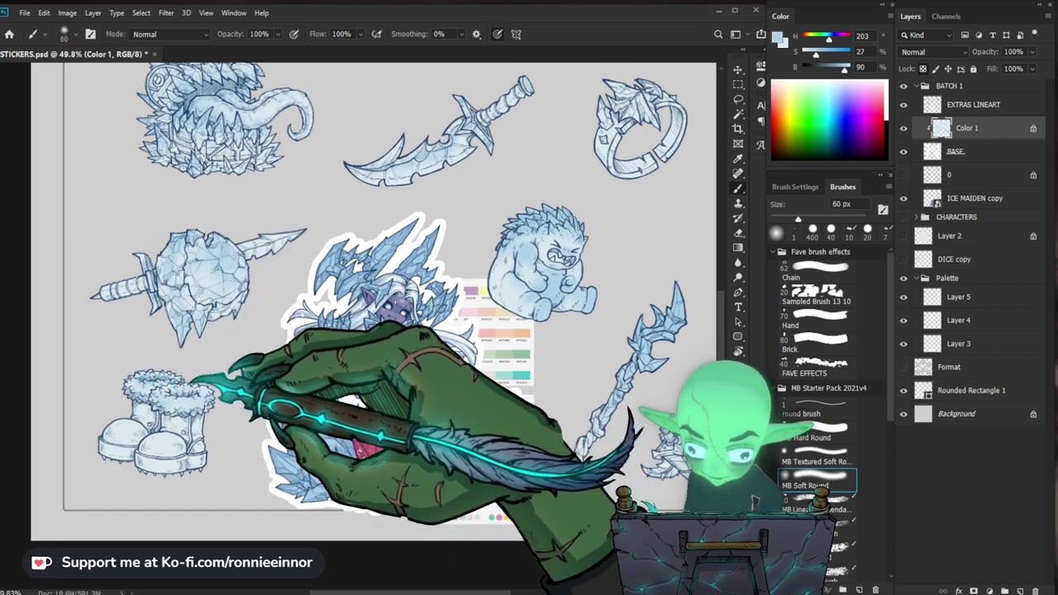
{"action": "left_click_drag", "start_coordinate": [333, 430], "coordinate": [261, 434]}
{"action": "left_click_drag", "start_coordinate": [358, 387], "coordinate": [426, 388]}
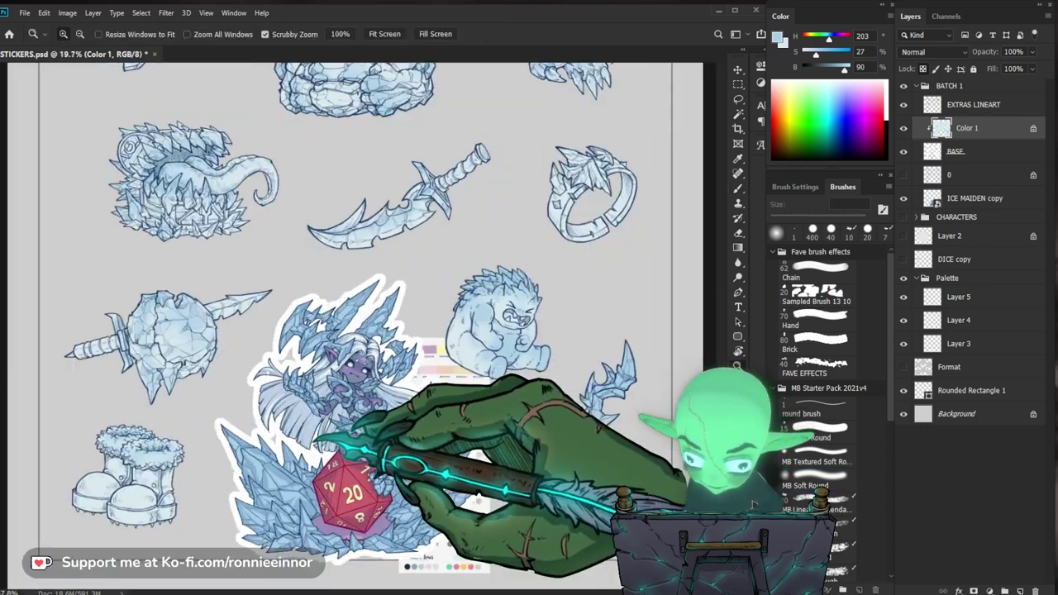
{"action": "key", "text": "e"}
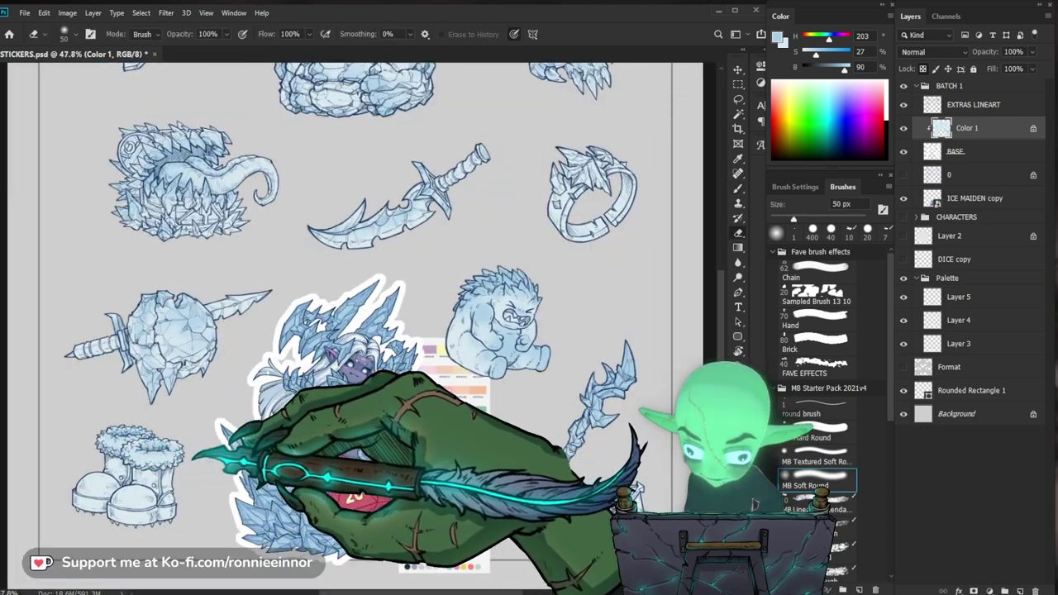
{"action": "key", "text": "b"}
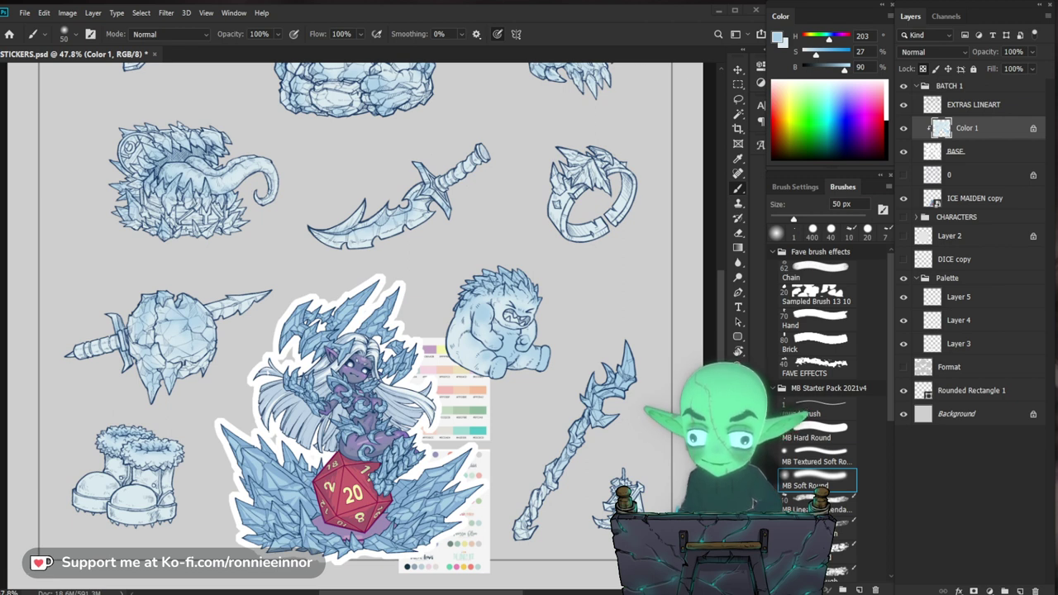
Add light blue shading to the ice dagger's blade and guard with the soft brush at 80 and 70 px.
{"action": "key", "text": "ctrl+space"}
{"action": "left_click_drag", "start_coordinate": [360, 215], "coordinate": [405, 220]}
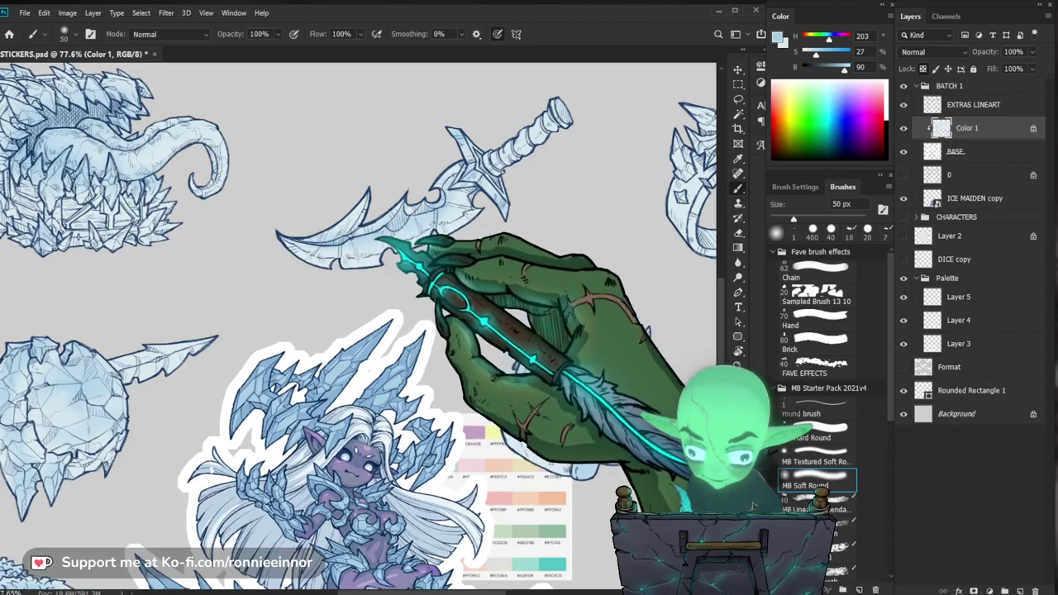
{"action": "key", "text": "bracketright"}
{"action": "key", "text": "bracketright"}
{"action": "key", "text": "bracketright"}
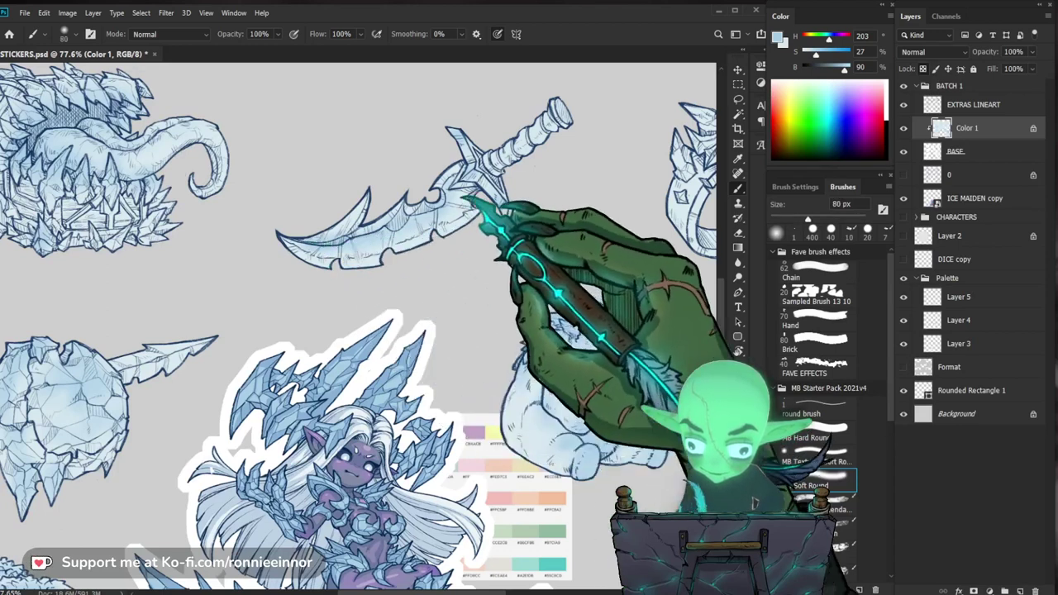
{"action": "key", "text": "bracketleft"}
{"action": "key", "text": "ctrl+space"}
{"action": "left_click_drag", "start_coordinate": [521, 285], "coordinate": [453, 292]}
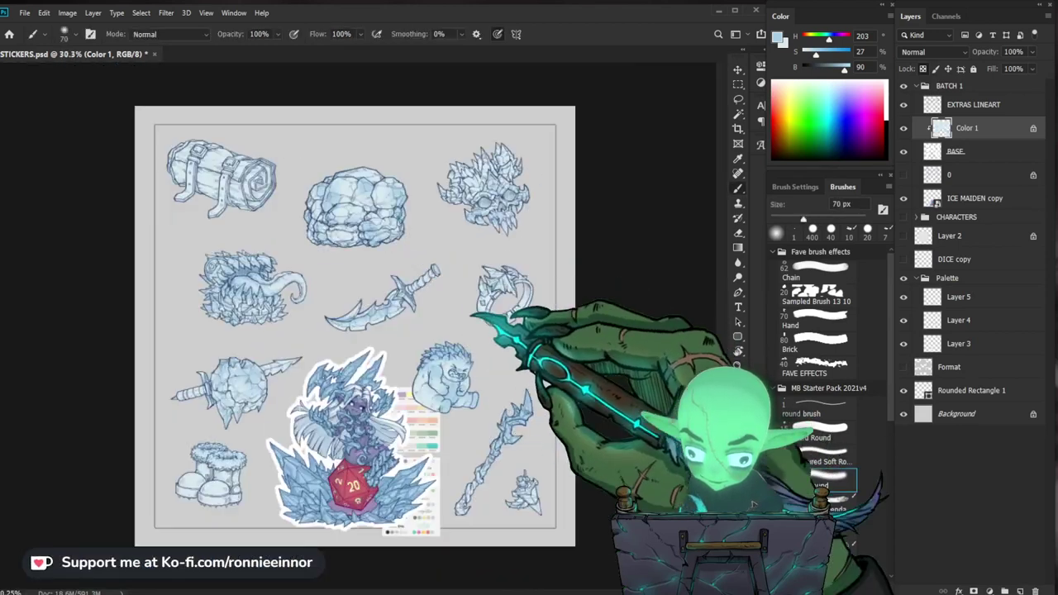
{"action": "scroll", "coordinate": [355, 326], "scroll_direction": "down", "scroll_amount": 2}
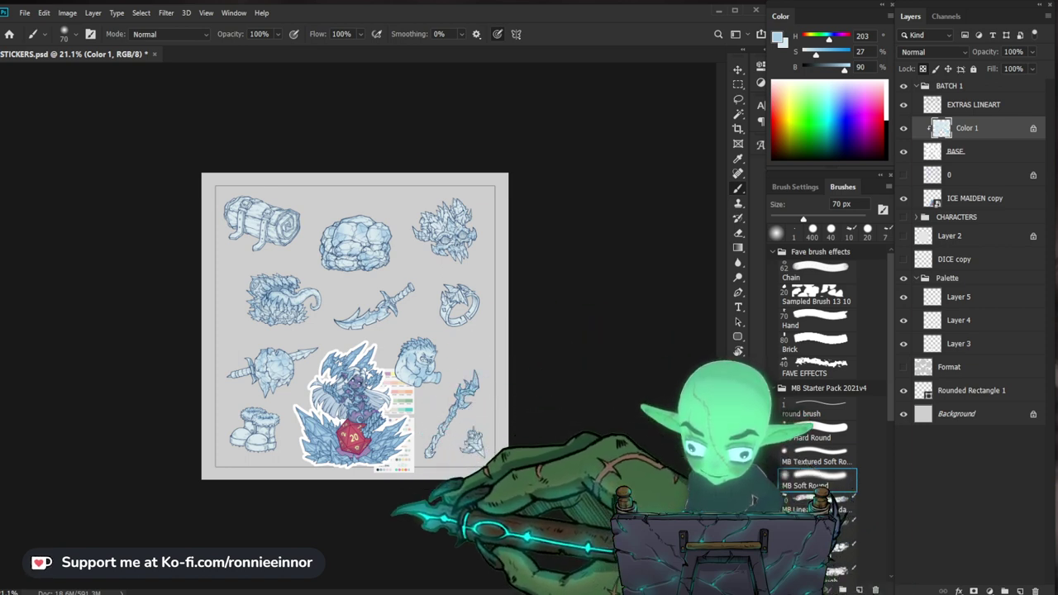
Refine the light blue shading on the fur-trimmed boots with the soft brush reduced to 40 px.
{"action": "key", "text": "ctrl+space"}
{"action": "left_click_drag", "start_coordinate": [355, 387], "coordinate": [413, 387]}
{"action": "key", "text": "b"}
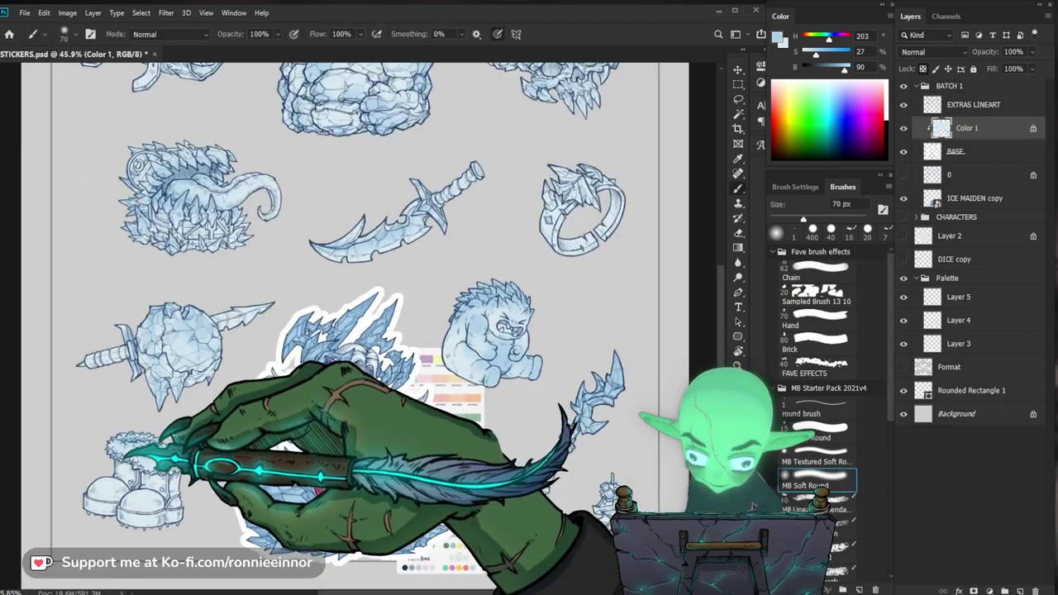
{"action": "key", "text": "bracketleft"}
{"action": "key", "text": "bracketleft"}
{"action": "key", "text": "bracketleft"}
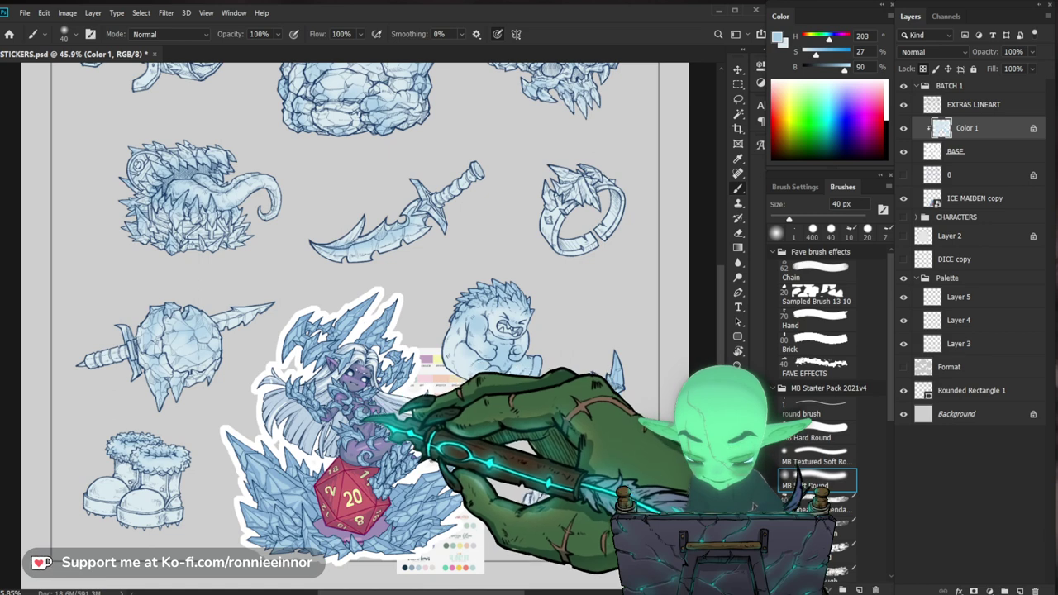
Examine the shading of the sword-pierced boulder, the ice staff and the small ornament beside it up close.
{"action": "key", "text": "ctrl+space"}
{"action": "left_click_drag", "start_coordinate": [214, 352], "coordinate": [274, 346]}
{"action": "key", "text": "space"}
{"action": "left_click_drag", "start_coordinate": [194, 343], "coordinate": [213, 342]}
{"action": "key", "text": "ctrl+space"}
{"action": "left_click_drag", "start_coordinate": [293, 345], "coordinate": [276, 350]}
{"action": "key", "text": "space"}
{"action": "mouse_move", "coordinate": [651, 440]}
{"action": "left_mouse_down"}
{"action": "mouse_move", "coordinate": [601, 409]}
{"action": "mouse_move", "coordinate": [571, 410]}
{"action": "mouse_move", "coordinate": [543, 382]}
{"action": "left_mouse_up"}
{"action": "key", "text": "ctrl+space"}
{"action": "key", "text": "space"}
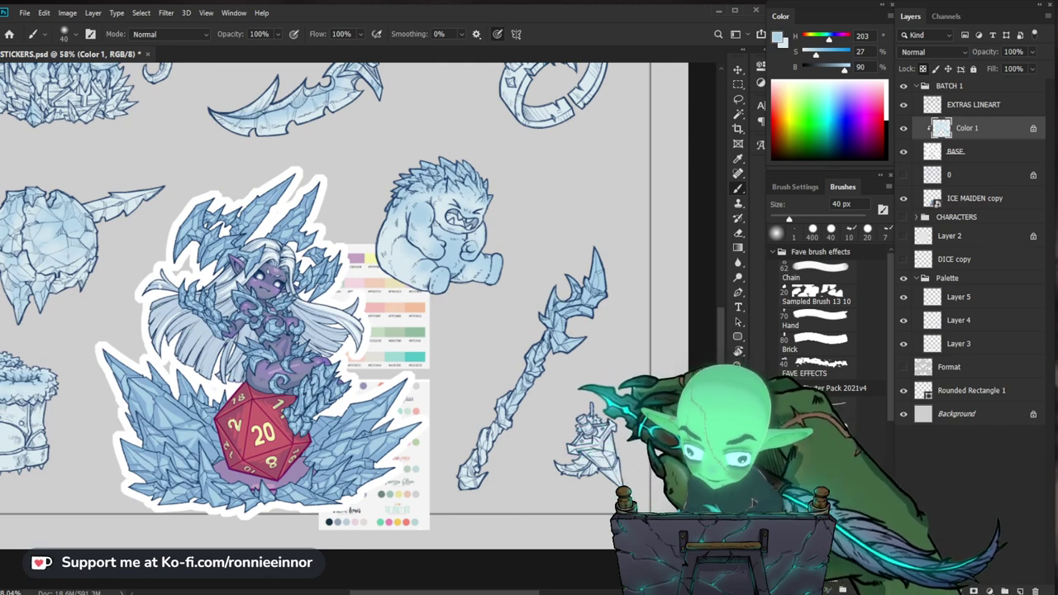
{"action": "key", "text": "ctrl+space"}
{"action": "left_click_drag", "start_coordinate": [553, 462], "coordinate": [559, 461]}
{"action": "key", "text": "space"}
{"action": "left_click_drag", "start_coordinate": [560, 461], "coordinate": [538, 429]}
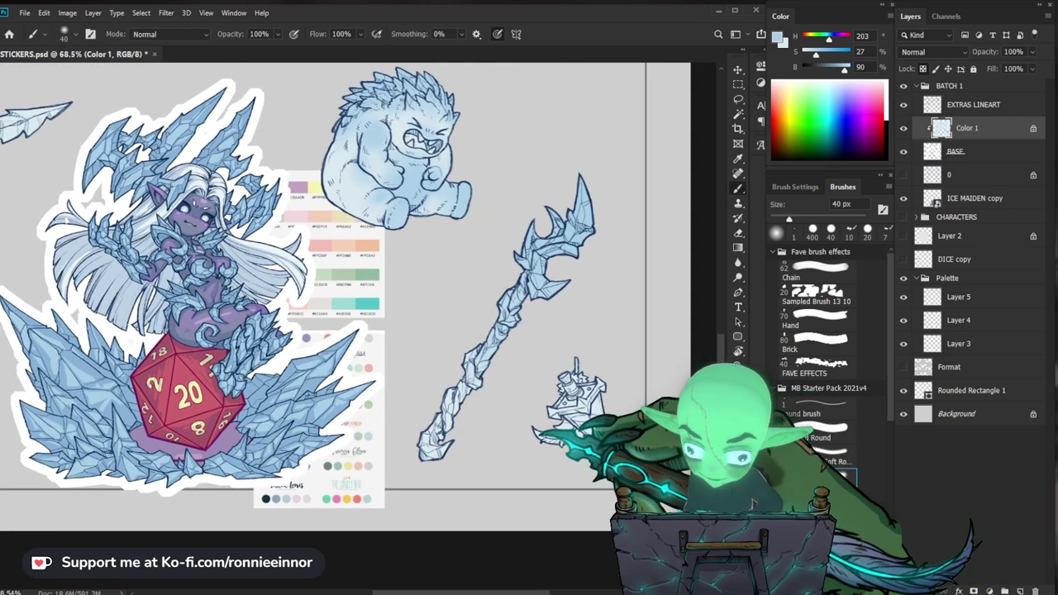
Deepen the light blue shading along the ice staff's shaft and head with the soft brush at 30 and 40 px.
{"action": "key", "text": "ctrl+space"}
{"action": "left_click_drag", "start_coordinate": [312, 435], "coordinate": [329, 433]}
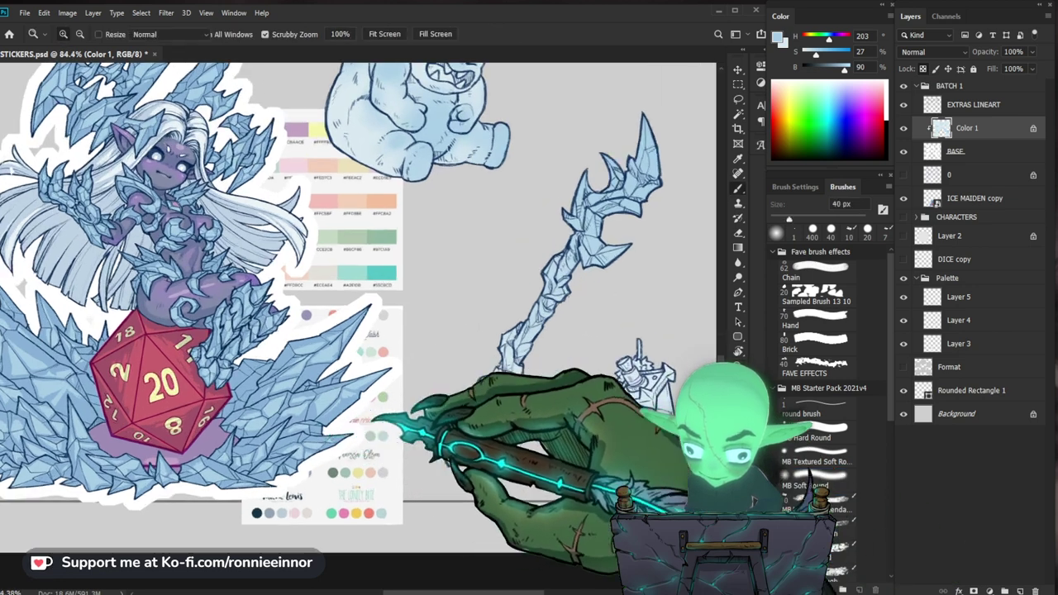
{"action": "key", "text": "bracketleft"}
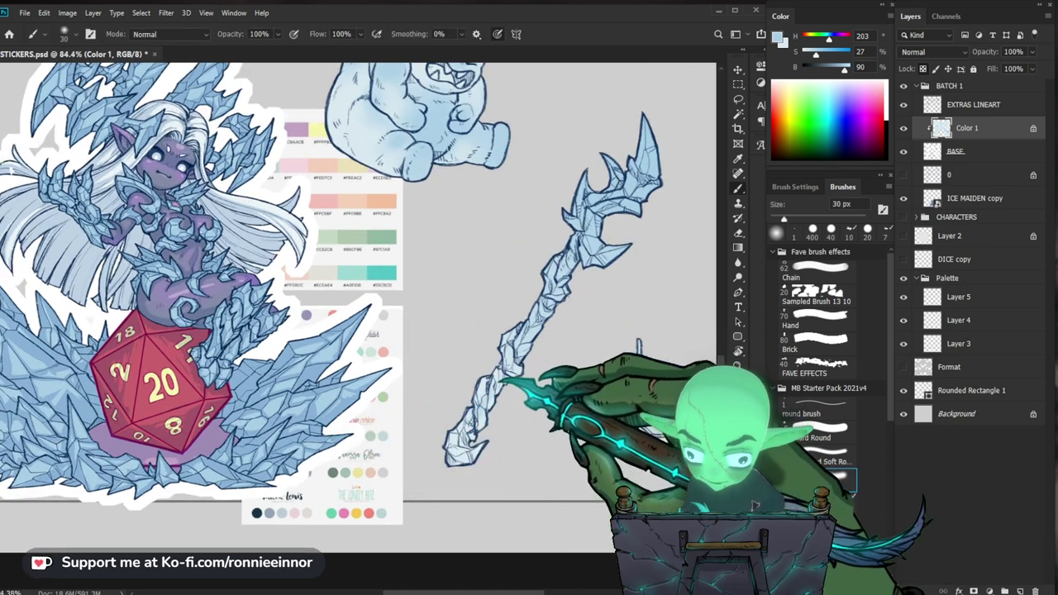
{"action": "key", "text": "bracketleft"}
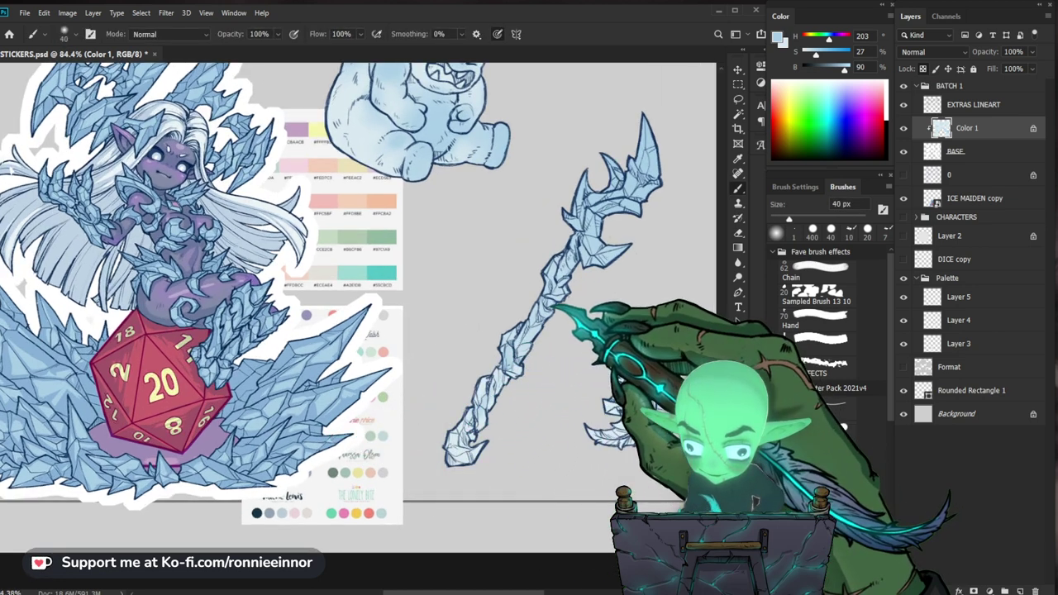
{"action": "key", "text": "bracketright"}
{"action": "key", "text": "bracketright"}
{"action": "key", "text": "bracketright"}
{"action": "key", "text": "bracketright"}
{"action": "key", "text": "bracketleft"}
{"action": "key", "text": "bracketleft"}
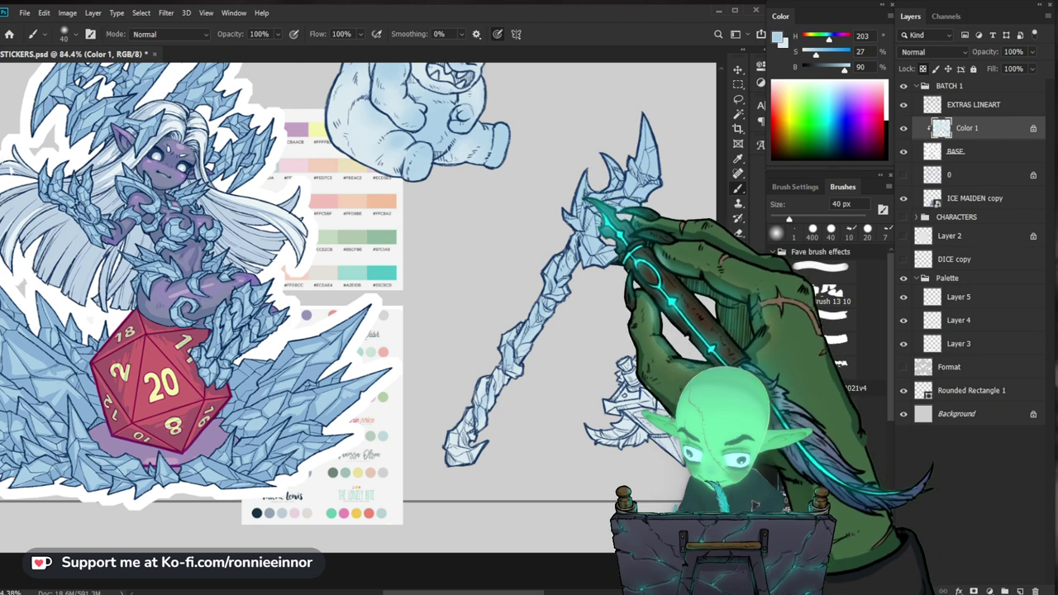
{"action": "left_click_drag", "start_coordinate": [621, 229], "coordinate": [579, 231]}
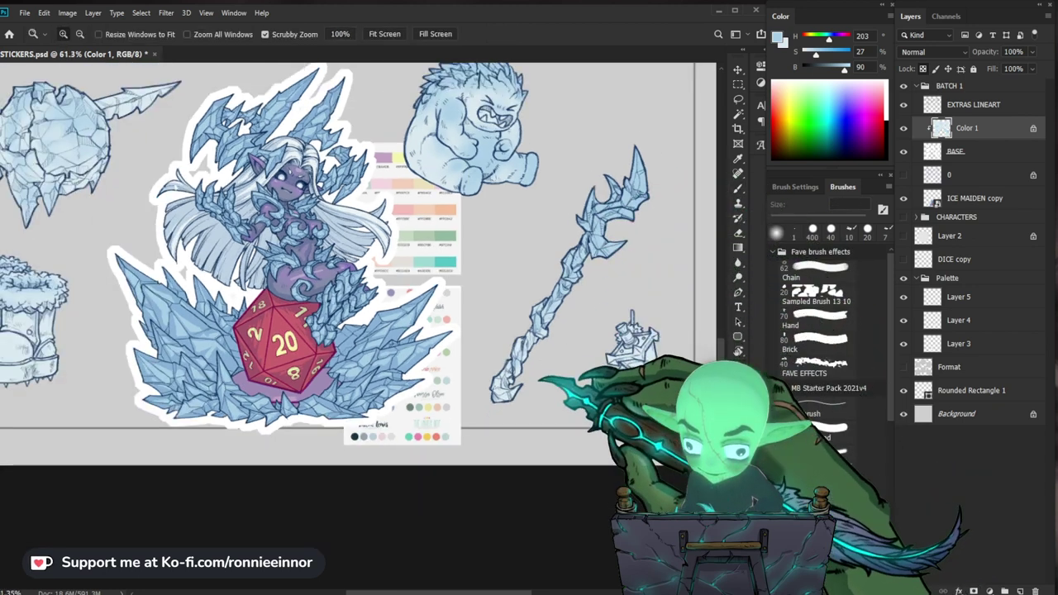
Add light blue shading to the small spiked ornament beside the ice staff's foot with the soft brush at 50 and 35 px.
{"action": "left_click_drag", "start_coordinate": [535, 377], "coordinate": [592, 373]}
{"action": "key", "text": "bracketleft"}
{"action": "key", "text": "bracketleft"}
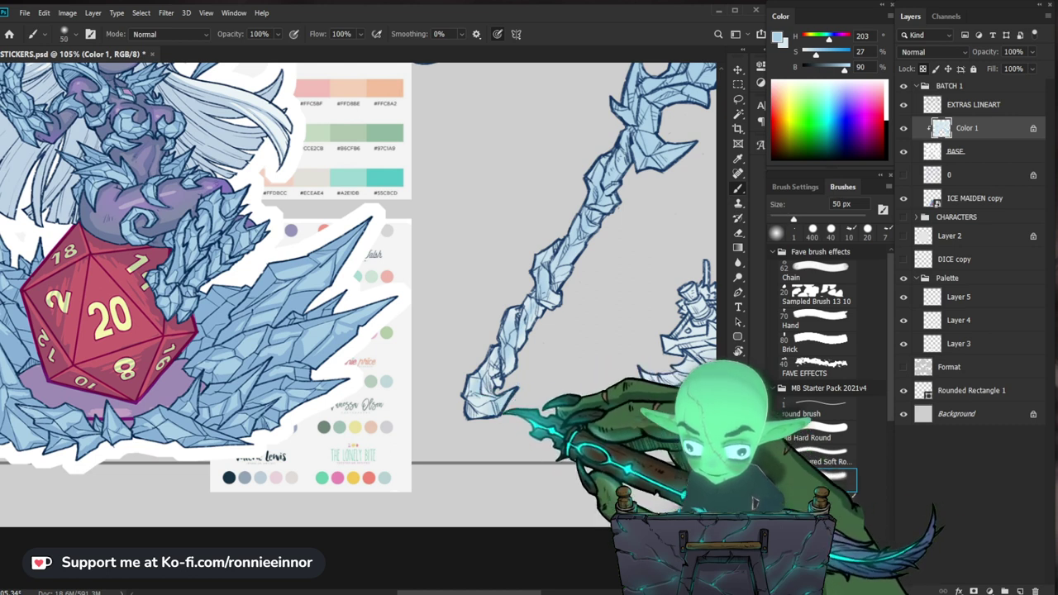
{"action": "key", "text": "z"}
{"action": "mouse_move", "coordinate": [547, 413]}
{"action": "left_mouse_down"}
{"action": "mouse_move", "coordinate": [484, 416]}
{"action": "mouse_move", "coordinate": [598, 413]}
{"action": "left_mouse_up"}
{"action": "key", "text": "ctrl+space"}
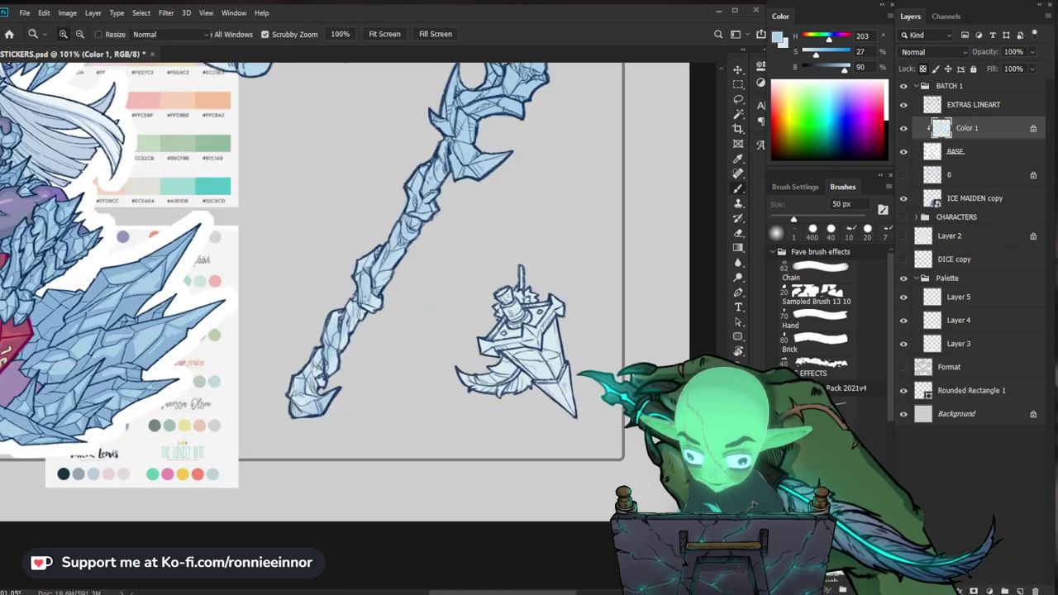
{"action": "key", "text": "bracketleft"}
{"action": "key", "text": "ctrl+space"}
{"action": "left_click_drag", "start_coordinate": [570, 358], "coordinate": [507, 358]}
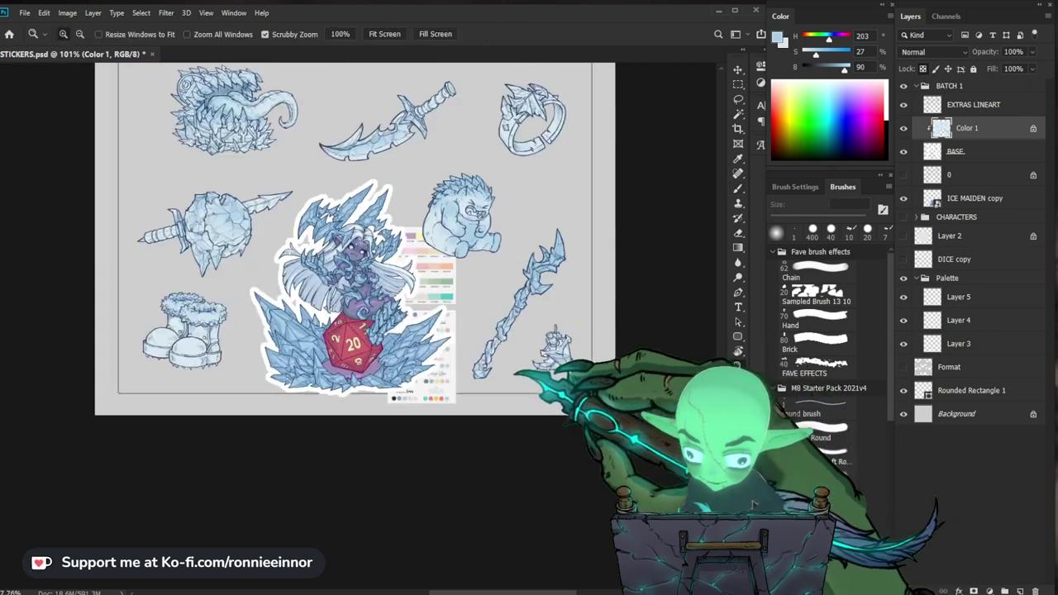
Shade the horned ice skull with broad light blue strokes using the soft brush at 100 and 125 px.
{"action": "key", "text": "ctrl+space"}
{"action": "mouse_move", "coordinate": [527, 166]}
{"action": "left_mouse_down"}
{"action": "mouse_move", "coordinate": [591, 160]}
{"action": "mouse_move", "coordinate": [608, 189]}
{"action": "left_mouse_up"}
{"action": "key", "text": "space"}
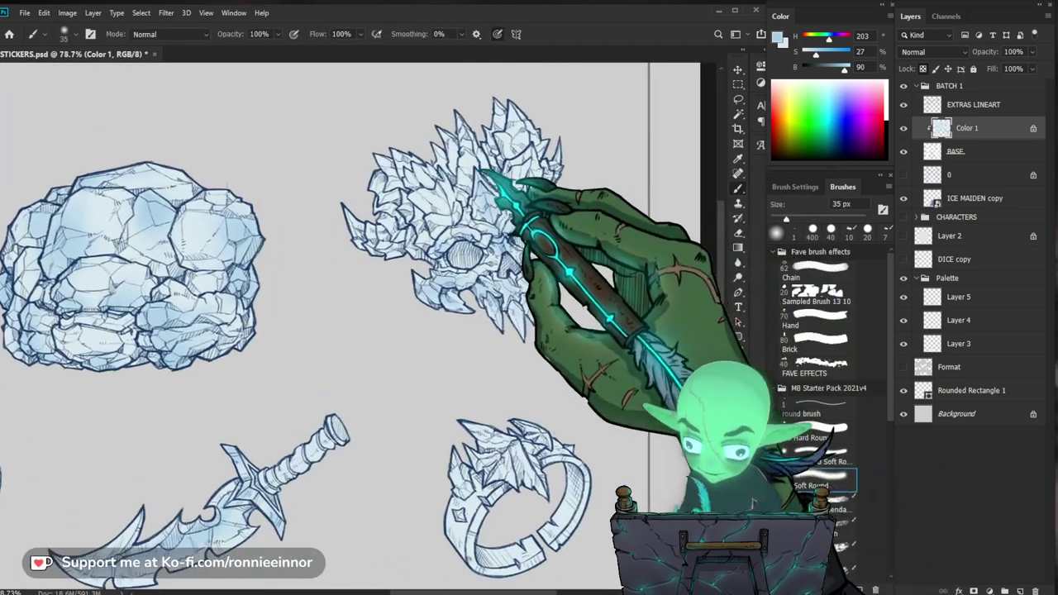
{"action": "key", "text": "bracketright"}
{"action": "key", "text": "bracketright"}
{"action": "key", "text": "bracketright"}
{"action": "key", "text": "bracketright"}
{"action": "key", "text": "bracketright"}
{"action": "key", "text": "bracketright"}
{"action": "key", "text": "bracketright"}
{"action": "key", "text": "bracketright"}
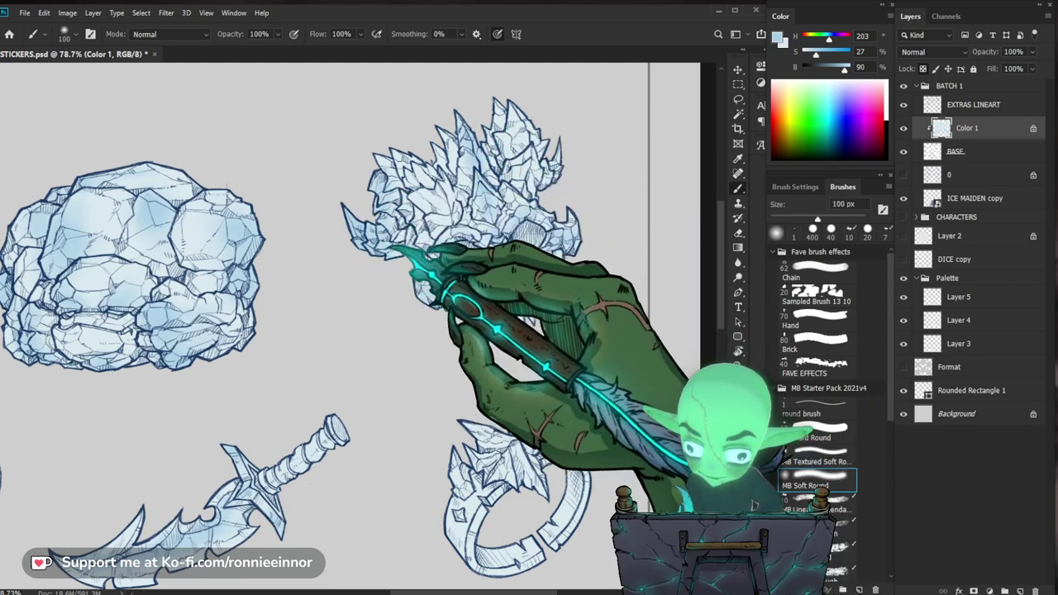
{"action": "key", "text": "bracketright"}
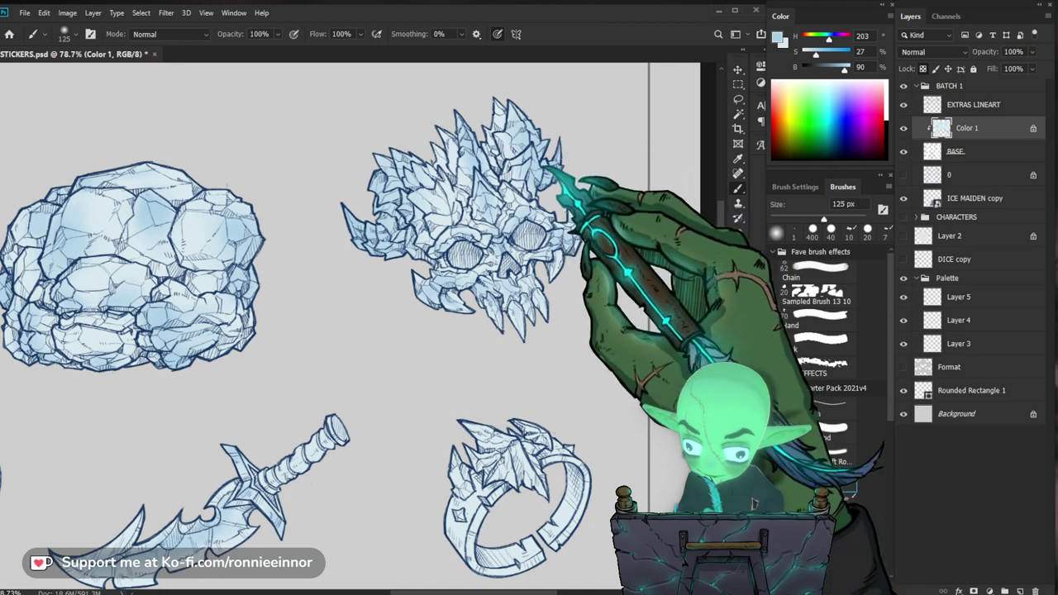
Refine the light blue shading on the horned skull's jaw, teeth and spikes with the soft brush at 35 and 20 px.
{"action": "scroll", "coordinate": [355, 325], "scroll_direction": "down", "scroll_amount": 2}
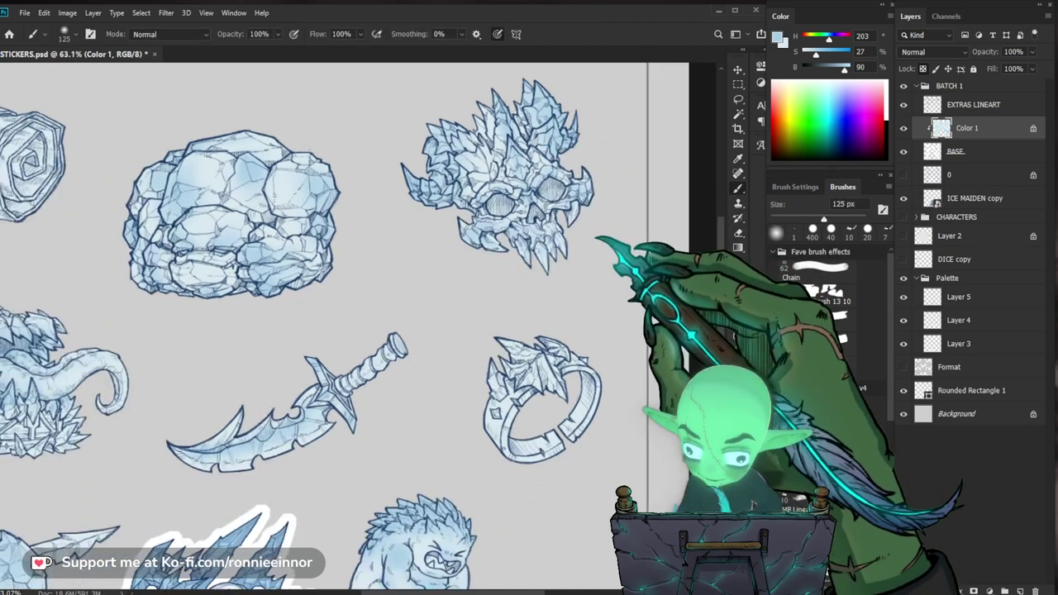
{"action": "key", "text": "bracketleft"}
{"action": "key", "text": "bracketleft"}
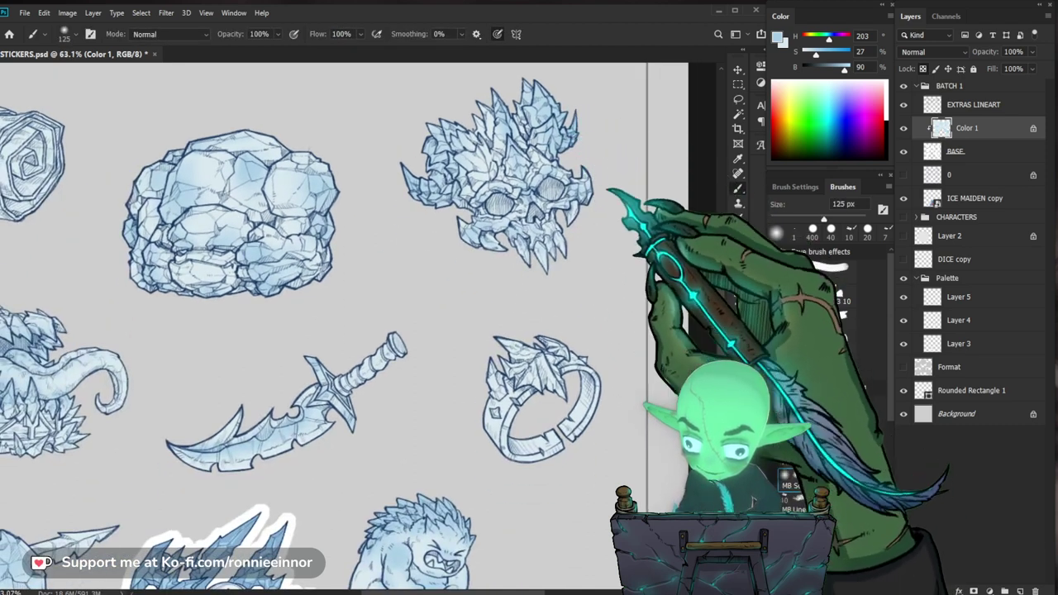
{"action": "key", "text": "bracketleft"}
{"action": "key", "text": "bracketleft"}
{"action": "key", "text": "bracketleft"}
{"action": "key", "text": "bracketleft"}
{"action": "key", "text": "bracketleft"}
{"action": "key", "text": "bracketleft"}
{"action": "key", "text": "bracketleft"}
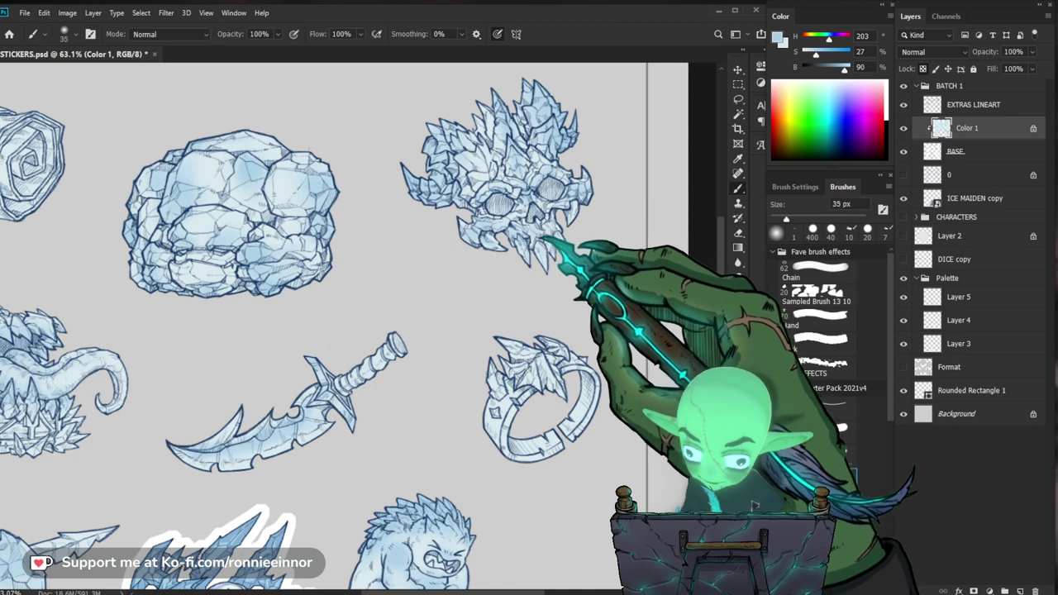
{"action": "key", "text": "bracketleft"}
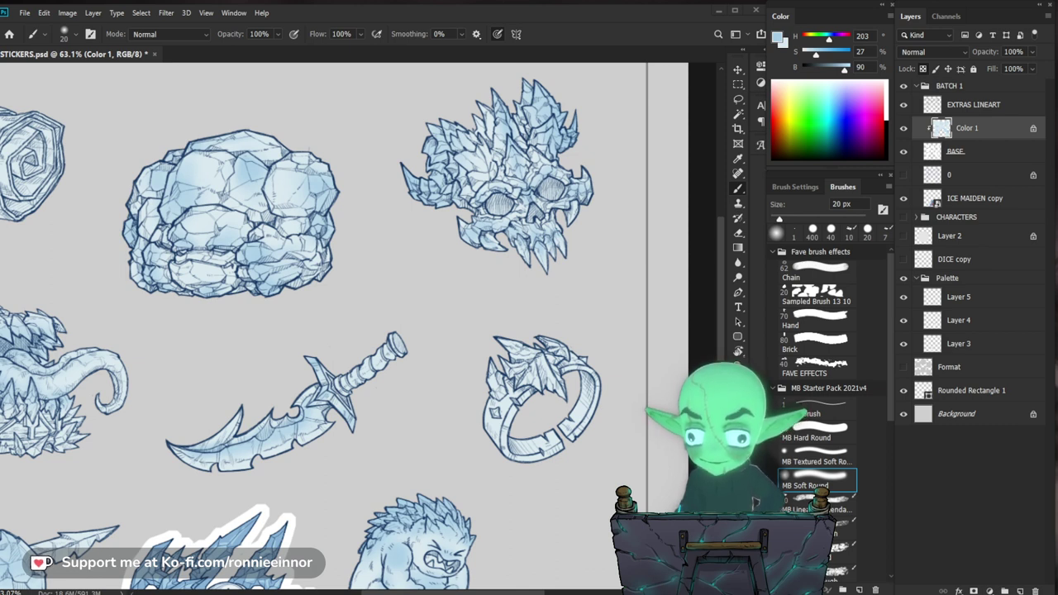
{"action": "left_click_drag", "start_coordinate": [485, 273], "coordinate": [455, 275]}
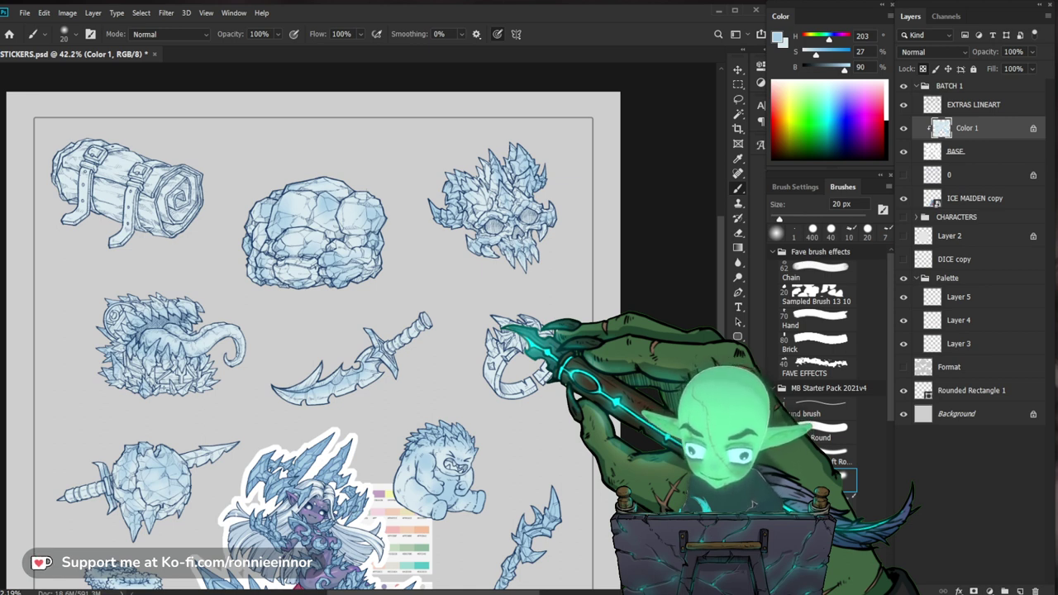
{"action": "left_click_drag", "start_coordinate": [530, 213], "coordinate": [583, 201]}
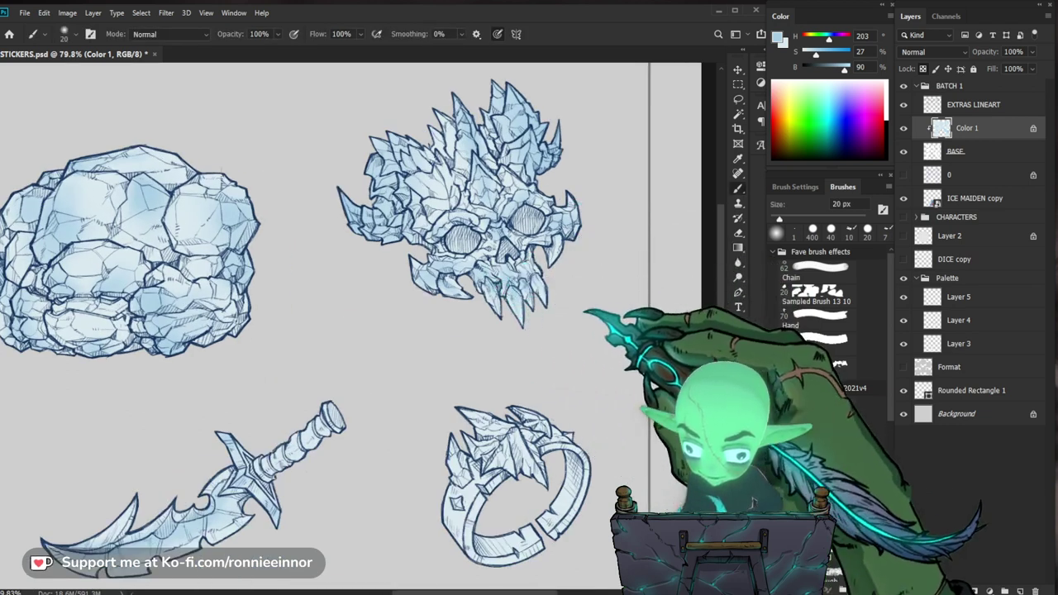
{"action": "left_click_drag", "start_coordinate": [584, 311], "coordinate": [556, 319]}
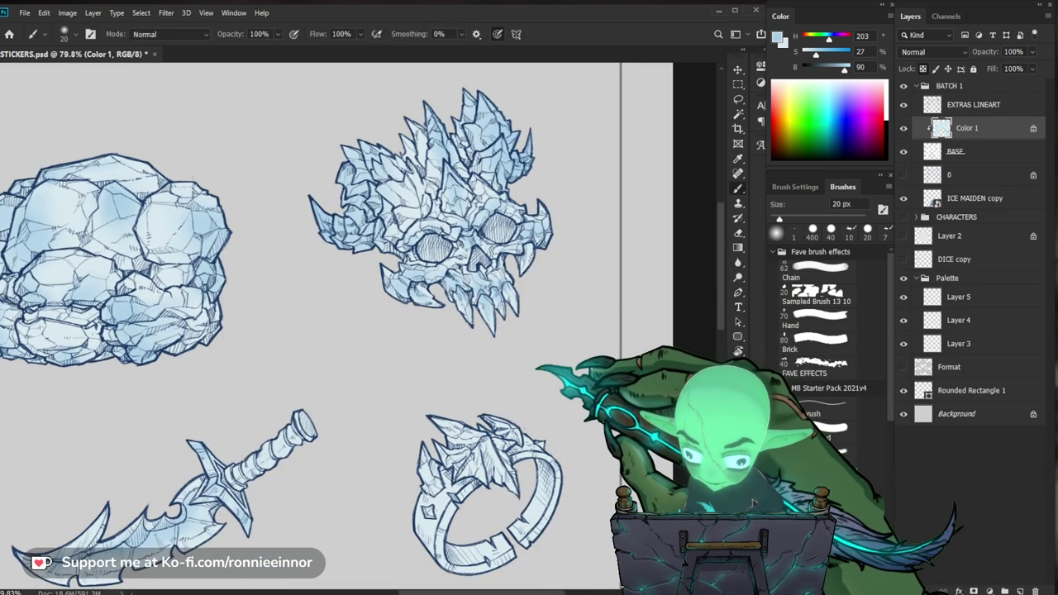
Deepen the light blue shading along the edge of the large ice boulder with the soft brush at 125 and 50 px.
{"action": "scroll", "coordinate": [656, 239], "scroll_direction": "down", "scroll_amount": 2}
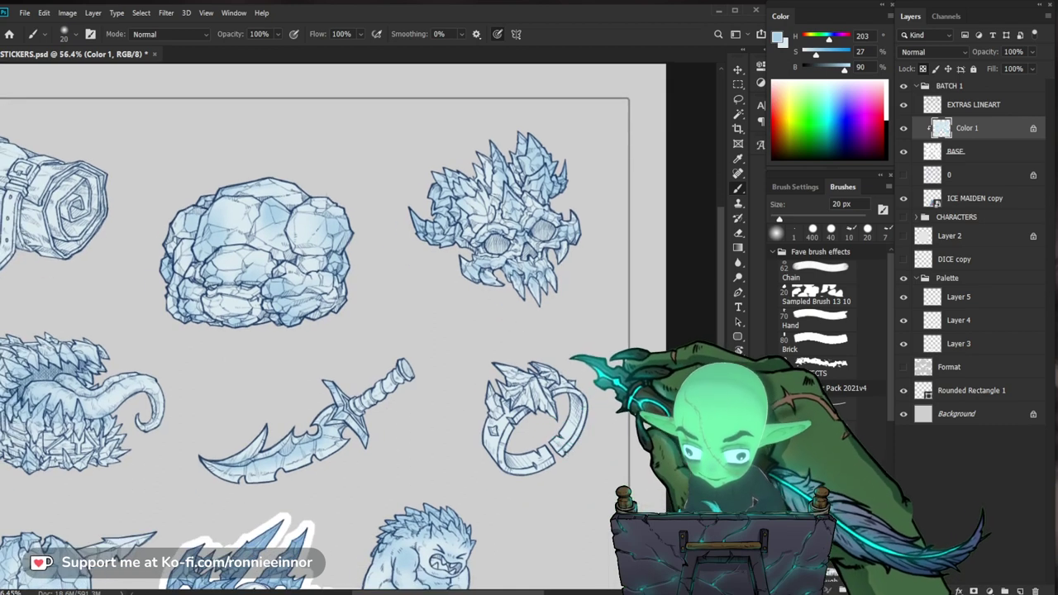
{"action": "scroll", "coordinate": [566, 371], "scroll_direction": "down", "scroll_amount": 2}
{"action": "left_click_drag", "start_coordinate": [566, 371], "coordinate": [573, 319]}
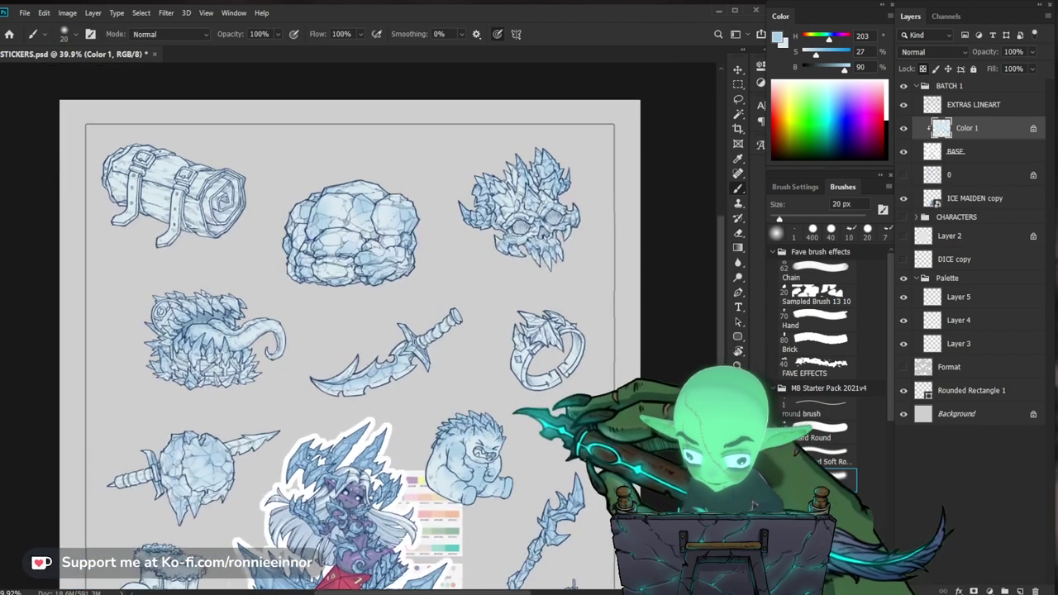
{"action": "scroll", "coordinate": [370, 205], "scroll_direction": "up", "scroll_amount": 3}
{"action": "key", "text": "bracketright"}
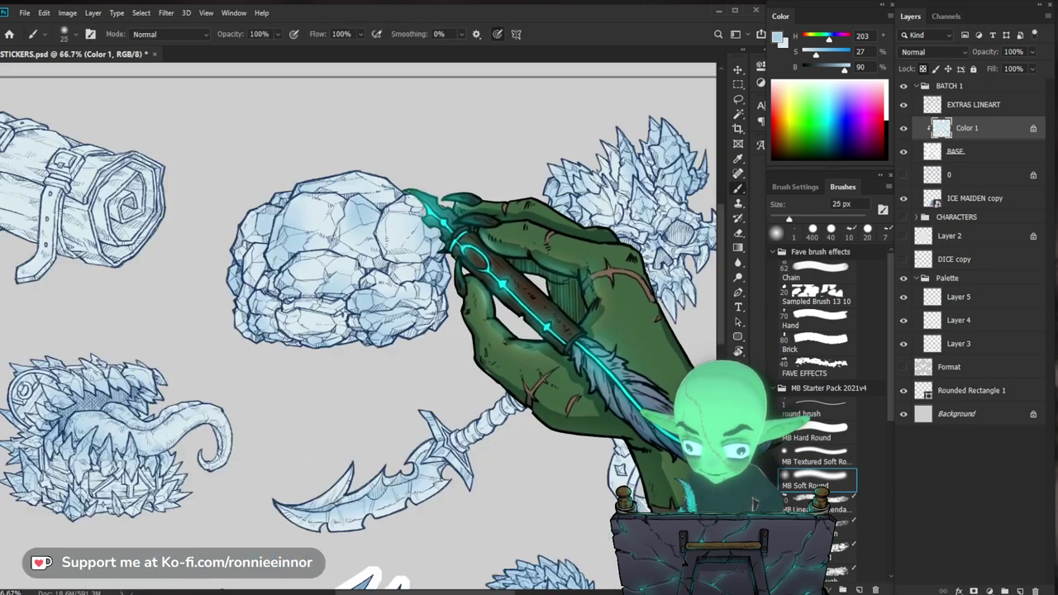
{"action": "key", "text": "bracketright"}
{"action": "key", "text": "bracketright"}
{"action": "key", "text": "bracketright"}
{"action": "key", "text": "bracketright"}
{"action": "key", "text": "bracketright"}
{"action": "key", "text": "bracketright"}
{"action": "key", "text": "bracketright"}
{"action": "key", "text": "bracketright"}
{"action": "key", "text": "bracketright"}
{"action": "key", "text": "bracketright"}
{"action": "key", "text": "bracketright"}
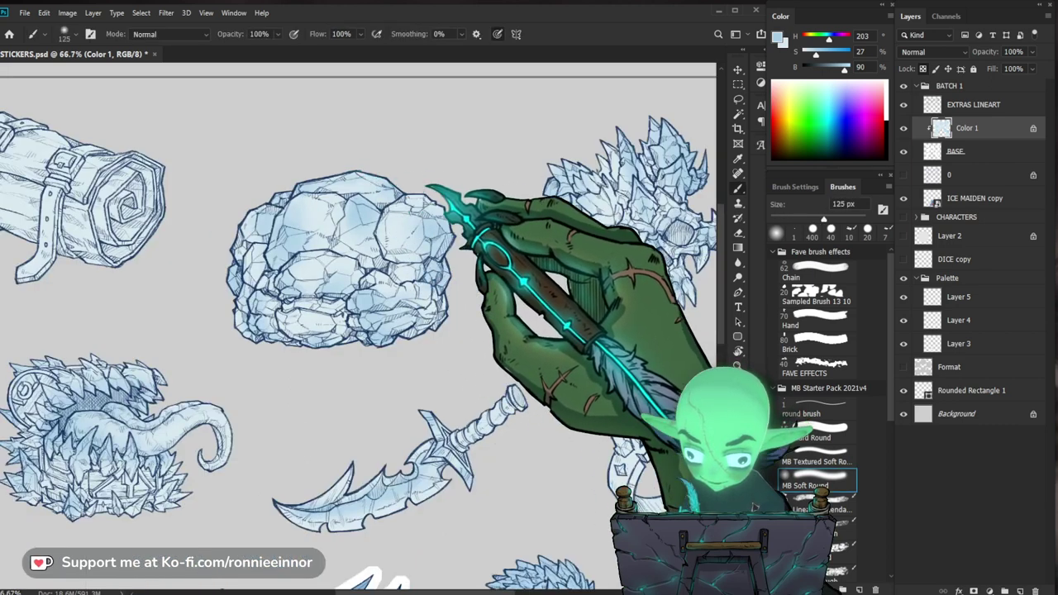
{"action": "key", "text": "bracketleft"}
{"action": "key", "text": "bracketleft"}
{"action": "key", "text": "bracketleft"}
{"action": "key", "text": "bracketleft"}
{"action": "key", "text": "bracketleft"}
{"action": "key", "text": "bracketleft"}
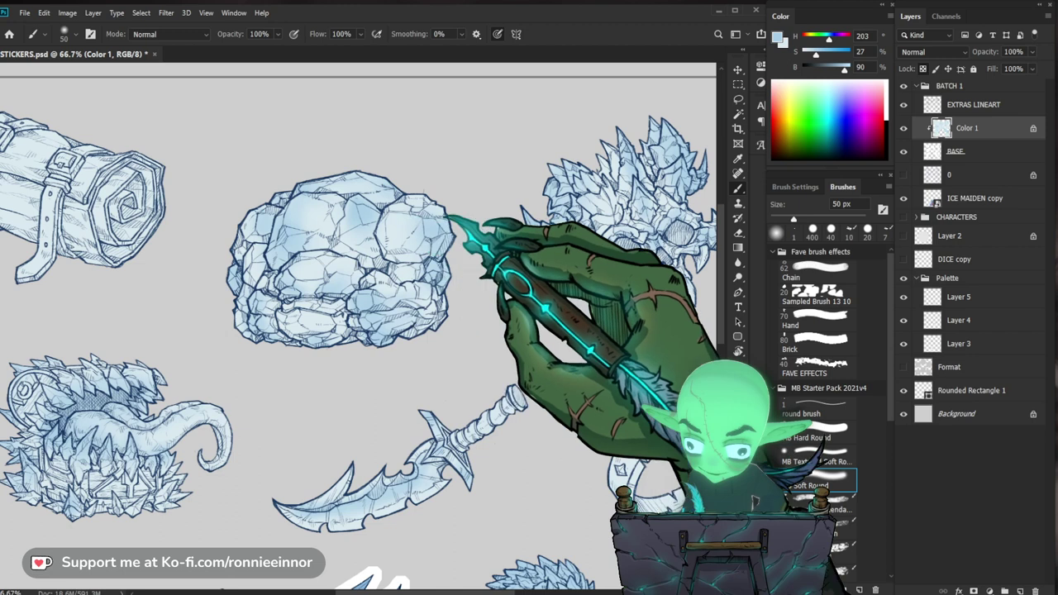
Shade the spiky tentacled ice creature in light blue with the soft brush at 80, 35 and 45 px.
{"action": "left_click_drag", "start_coordinate": [496, 313], "coordinate": [447, 318]}
{"action": "left_click_drag", "start_coordinate": [477, 534], "coordinate": [475, 417]}
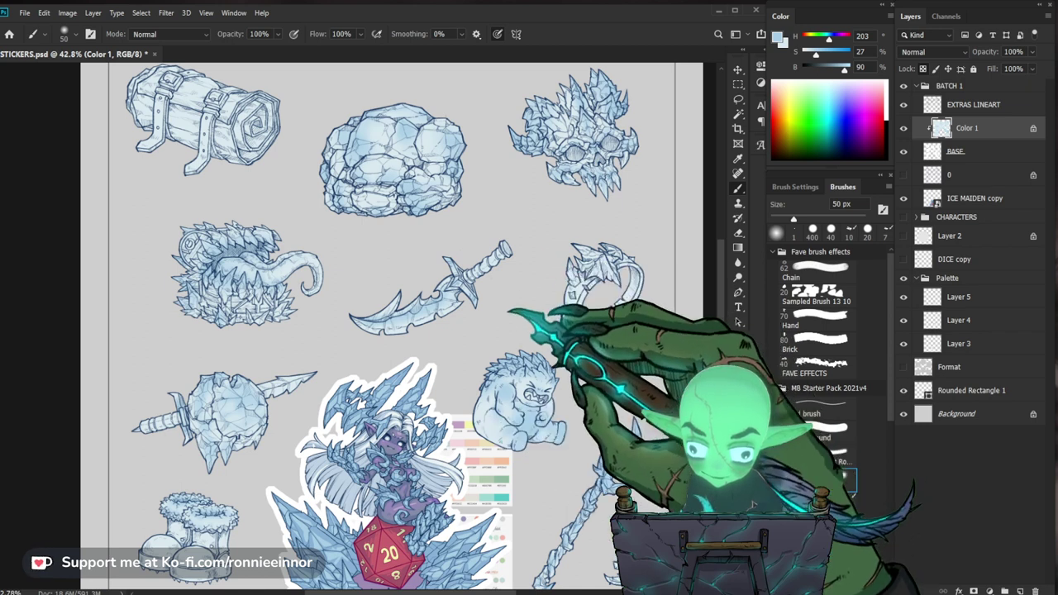
{"action": "scroll", "coordinate": [449, 292], "scroll_direction": "up", "scroll_amount": 4}
{"action": "left_click_drag", "start_coordinate": [456, 368], "coordinate": [525, 330]}
{"action": "left_click_drag", "start_coordinate": [319, 258], "coordinate": [361, 255]}
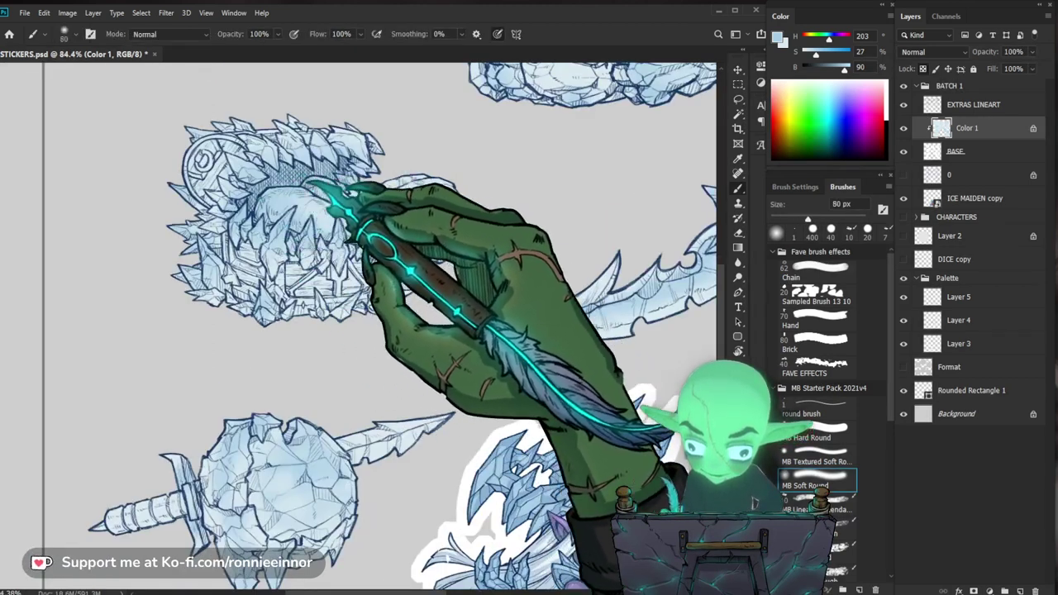
{"action": "key", "text": "bracketleft"}
{"action": "key", "text": "bracketleft"}
{"action": "key", "text": "bracketleft"}
{"action": "key", "text": "bracketleft"}
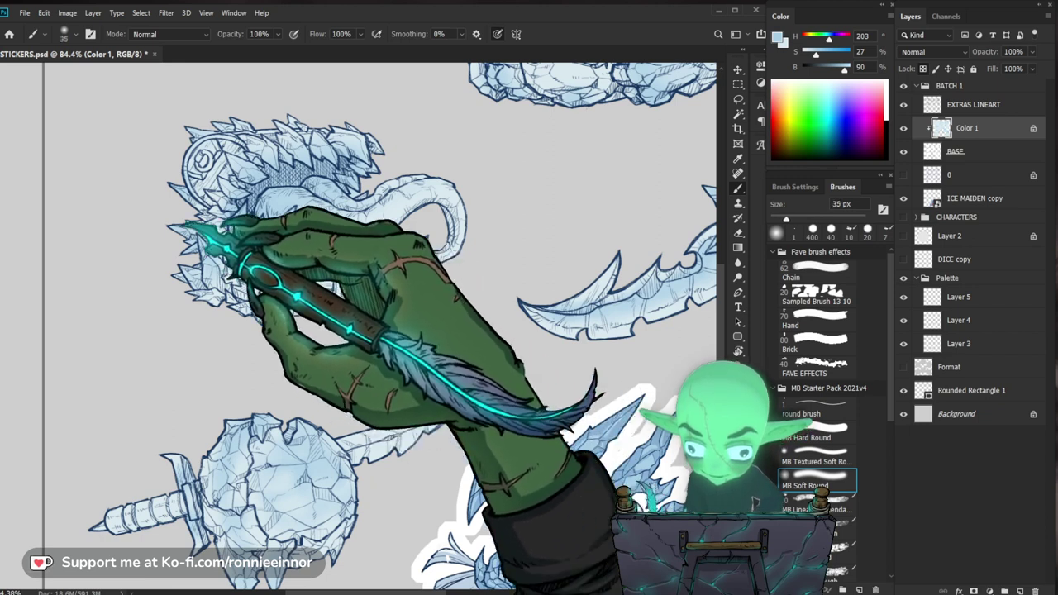
{"action": "key", "text": "bracketright"}
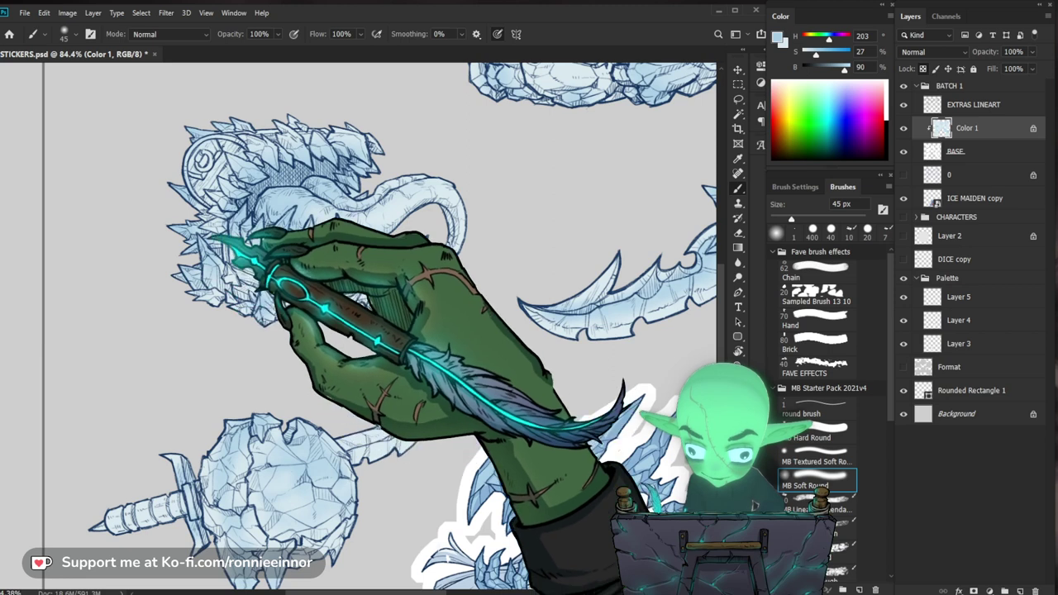
Examine the balance of the light blue shading across all the stickers, both up close and over the whole sheet.
{"action": "left_click_drag", "start_coordinate": [451, 334], "coordinate": [406, 339]}
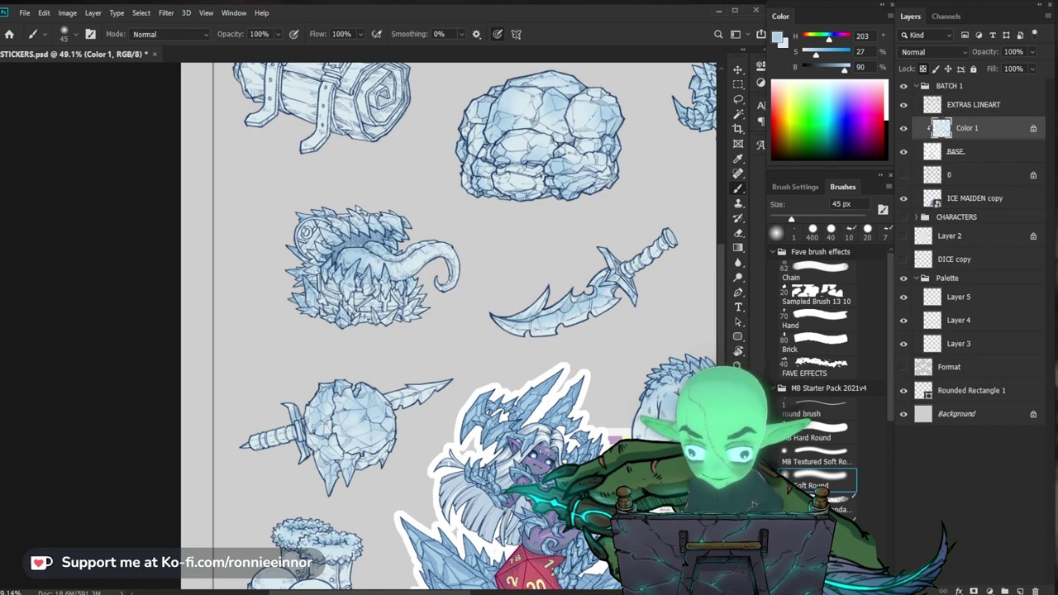
{"action": "left_click_drag", "start_coordinate": [643, 230], "coordinate": [582, 258]}
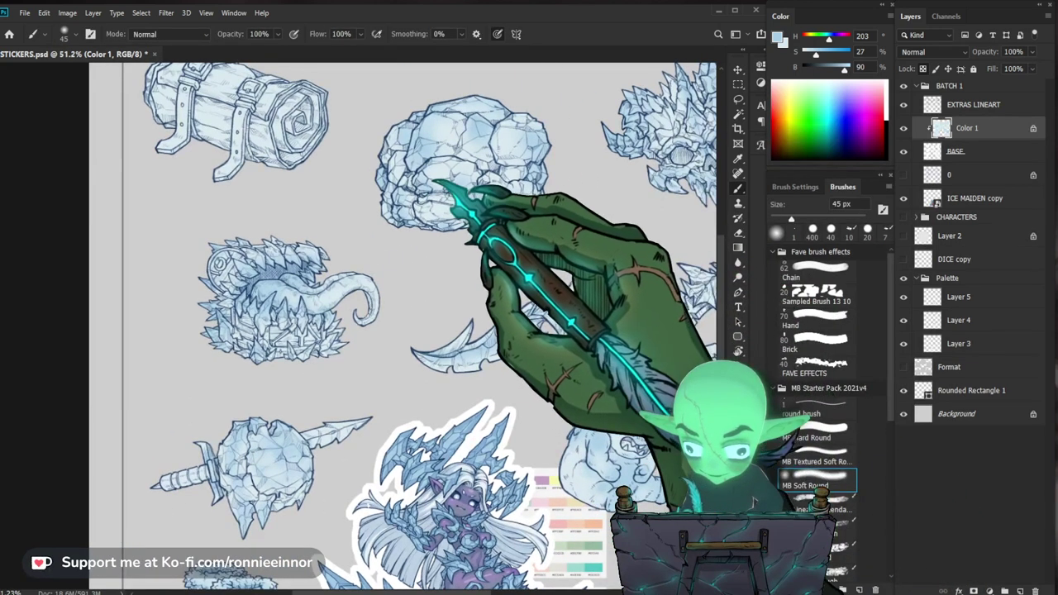
{"action": "mouse_move", "coordinate": [525, 198]}
{"action": "left_mouse_down"}
{"action": "mouse_move", "coordinate": [498, 201]}
{"action": "mouse_move", "coordinate": [513, 201]}
{"action": "left_mouse_up"}
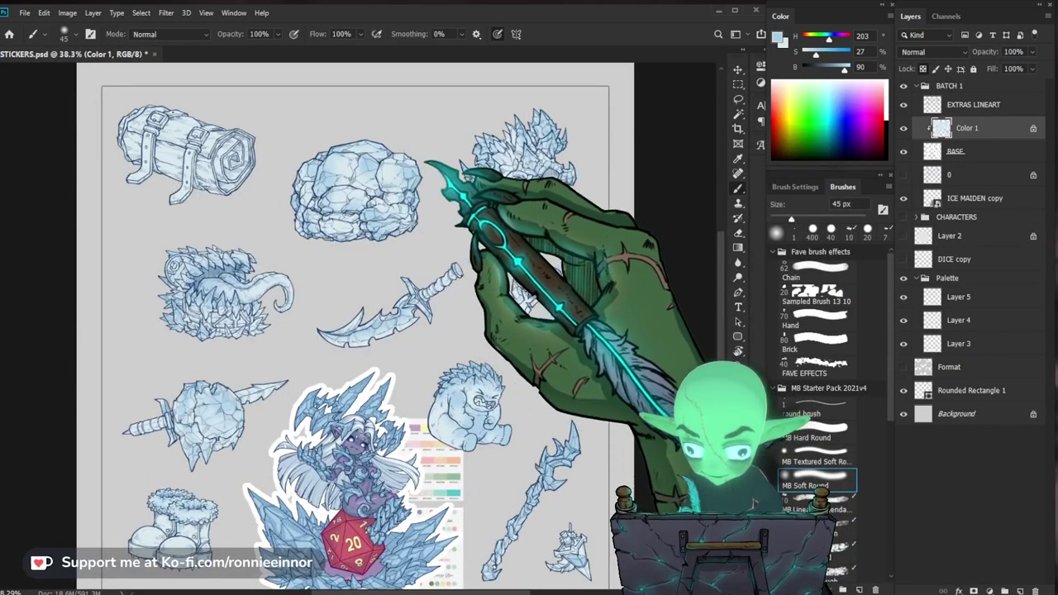
{"action": "left_click_drag", "start_coordinate": [534, 216], "coordinate": [521, 190]}
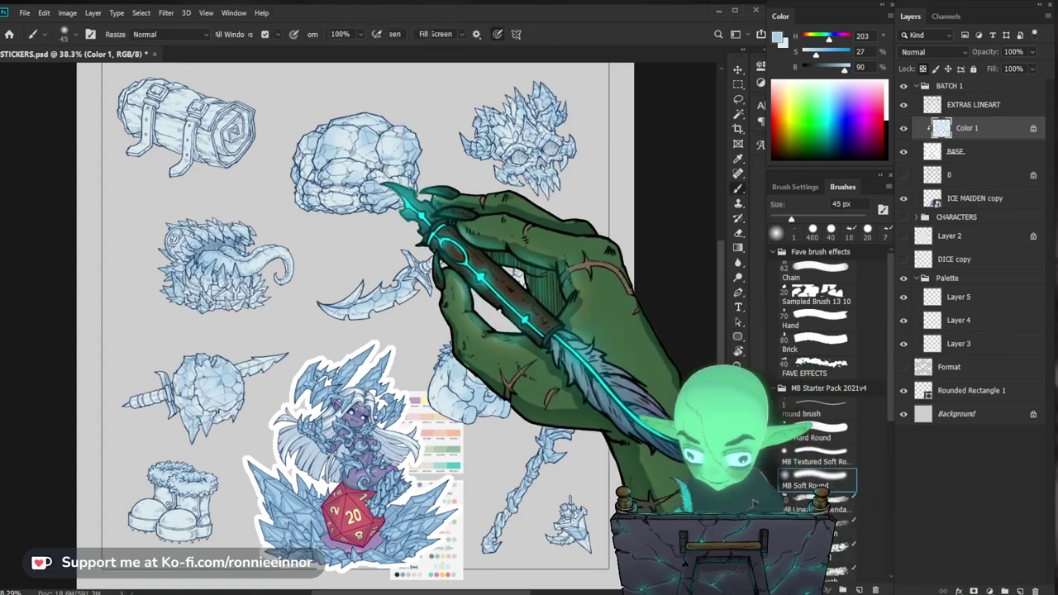
{"action": "scroll", "coordinate": [401, 192], "scroll_direction": "down", "scroll_amount": 1}
{"action": "key", "text": "b"}
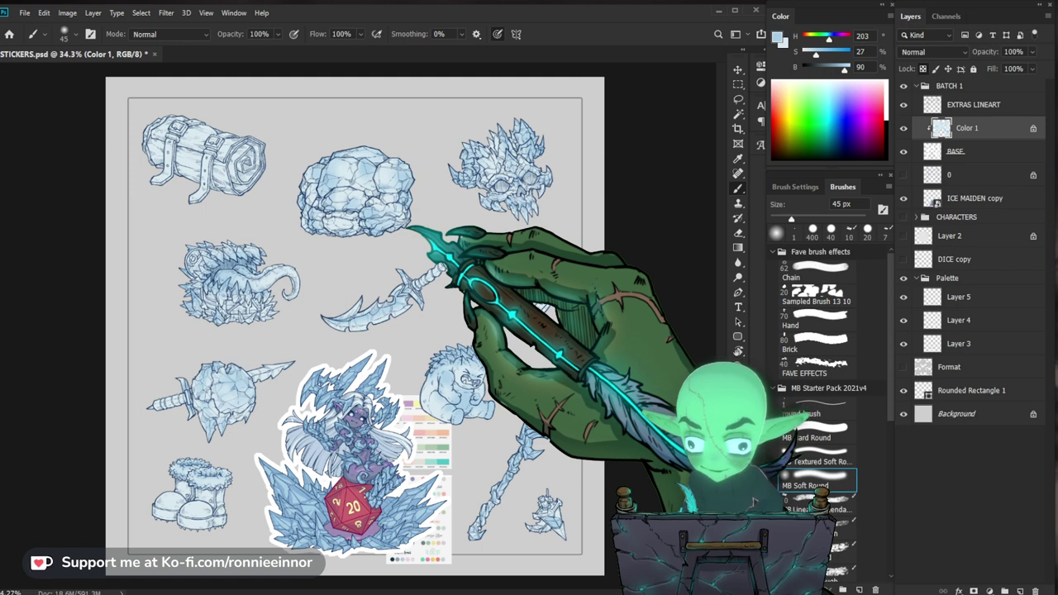
{"action": "left_click_drag", "start_coordinate": [422, 393], "coordinate": [501, 326]}
{"action": "left_click_drag", "start_coordinate": [654, 355], "coordinate": [602, 332]}
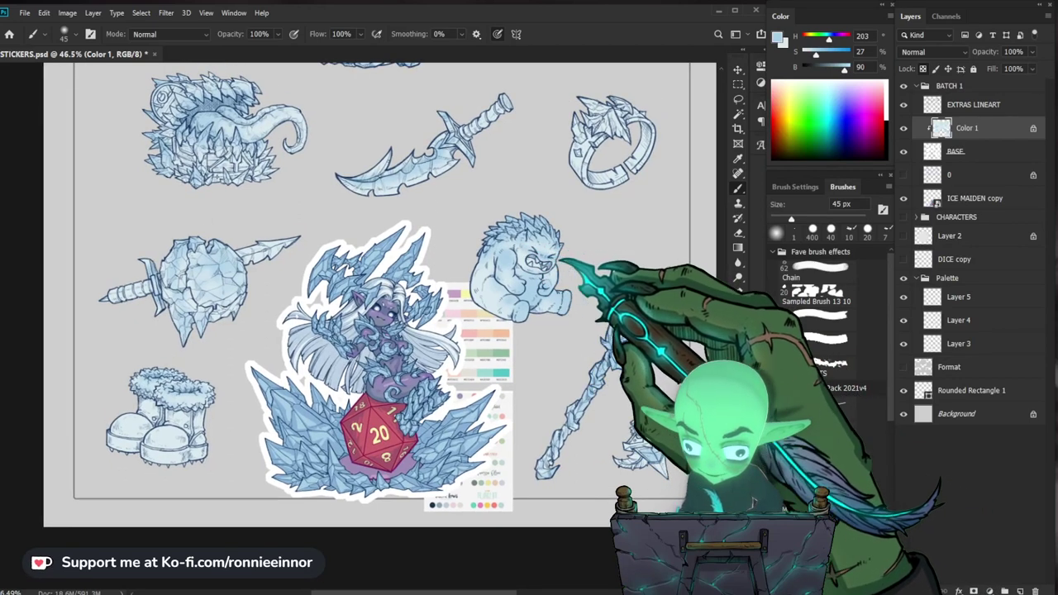
{"action": "left_click_drag", "start_coordinate": [653, 356], "coordinate": [617, 357]}
{"action": "left_click_drag", "start_coordinate": [255, 466], "coordinate": [284, 463]}
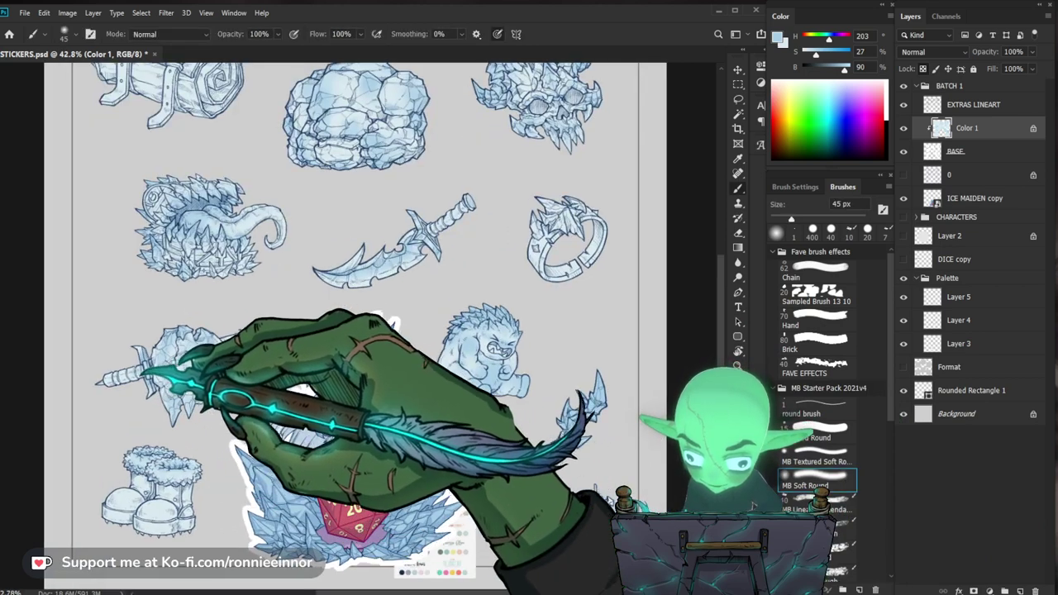
{"action": "left_click_drag", "start_coordinate": [302, 342], "coordinate": [371, 276]}
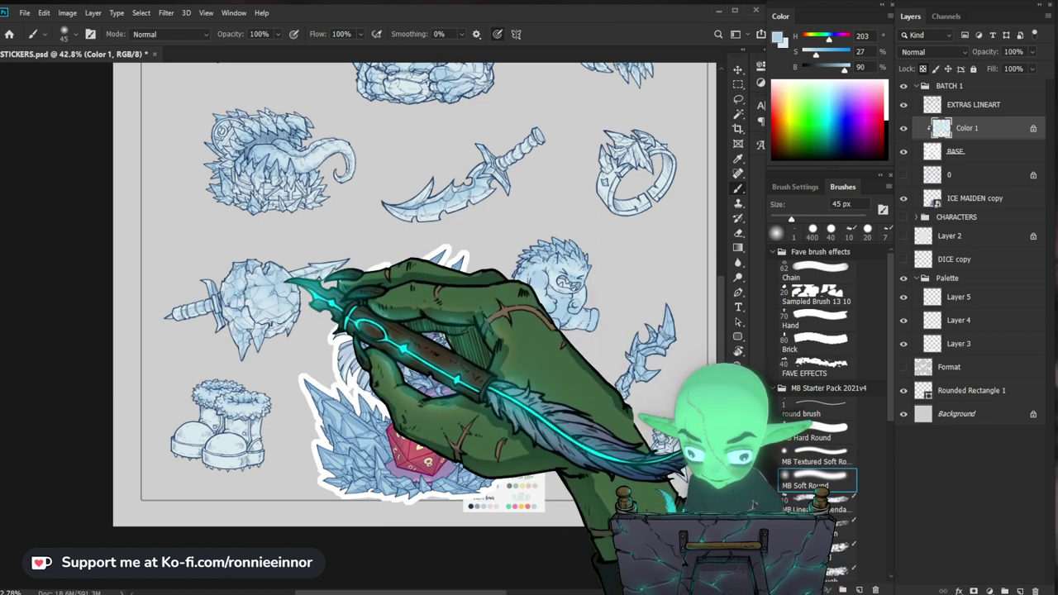
{"action": "left_click_drag", "start_coordinate": [447, 269], "coordinate": [410, 280]}
{"action": "key", "text": "b"}
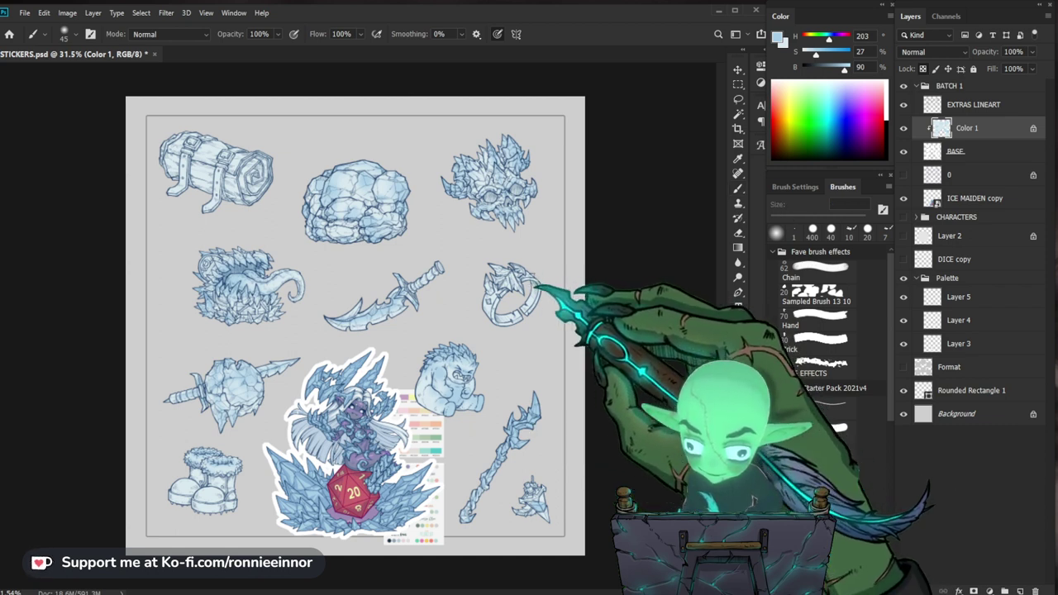
Deepen the light blue shading on the crystal-topped ice ring with the soft brush at 80 and 40 px.
{"action": "scroll", "coordinate": [356, 289], "scroll_direction": "up", "scroll_amount": 3}
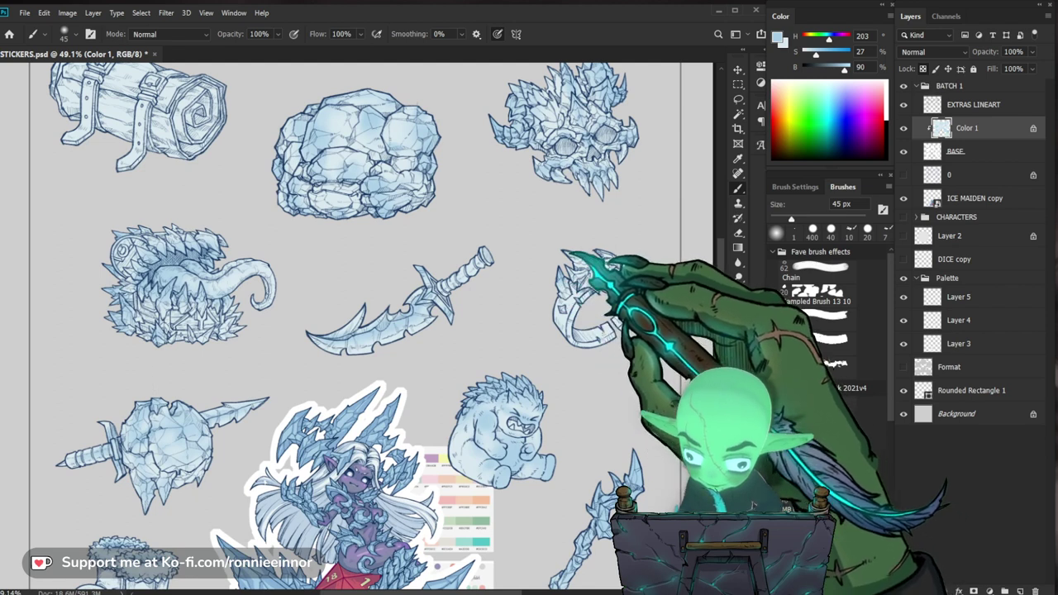
{"action": "key", "text": "bracketright"}
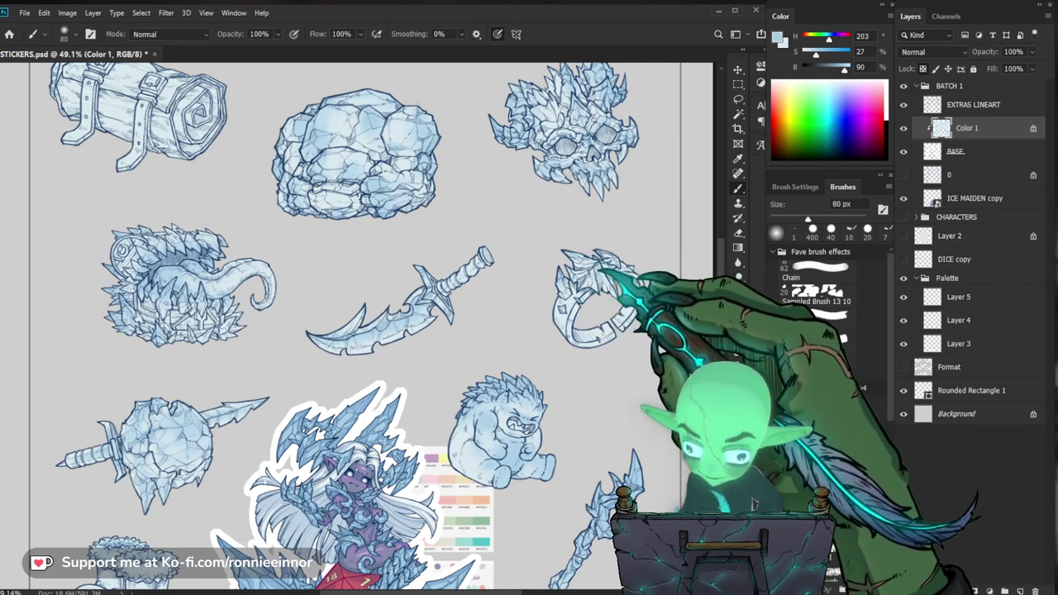
{"action": "key", "text": "bracketleft"}
{"action": "key", "text": "bracketleft"}
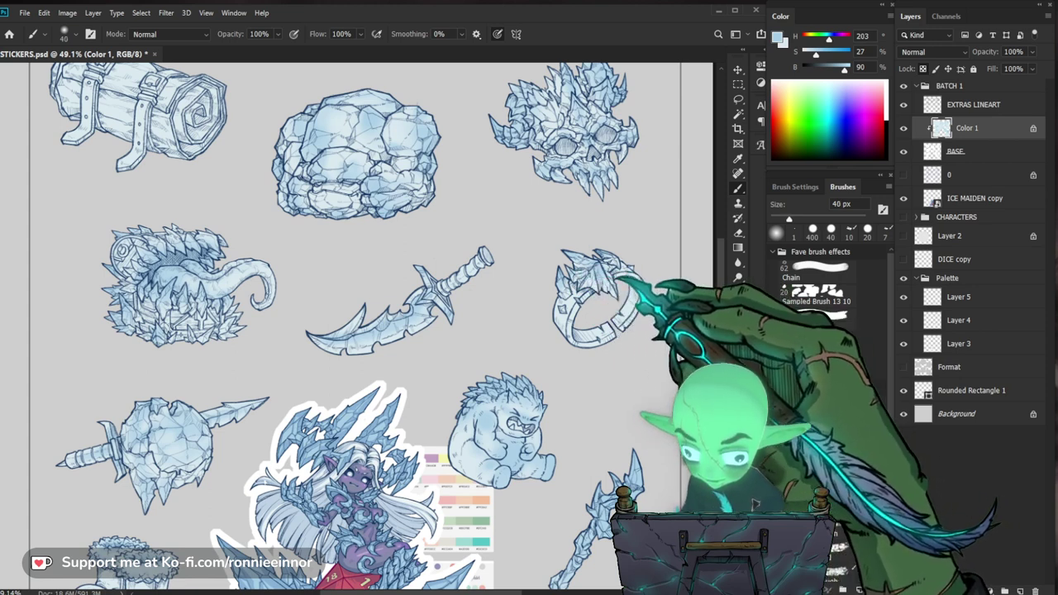
{"action": "key", "text": "ctrl+0"}
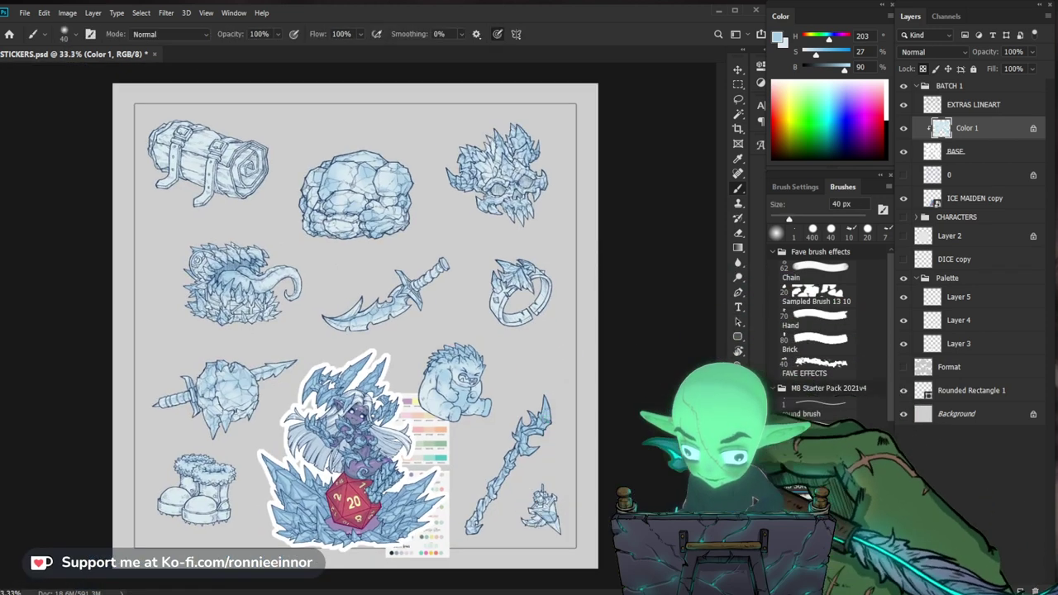
Examine how the light blue shading balances from sticker to sticker, up close and across the whole sheet.
{"action": "left_click_drag", "start_coordinate": [460, 463], "coordinate": [521, 453]}
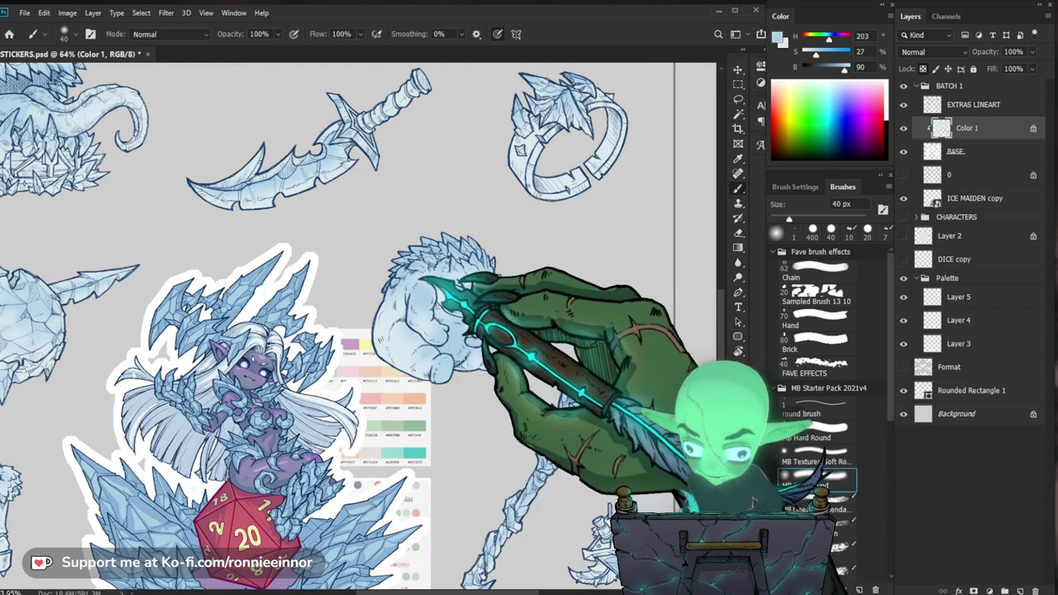
{"action": "left_click_drag", "start_coordinate": [549, 282], "coordinate": [314, 265]}
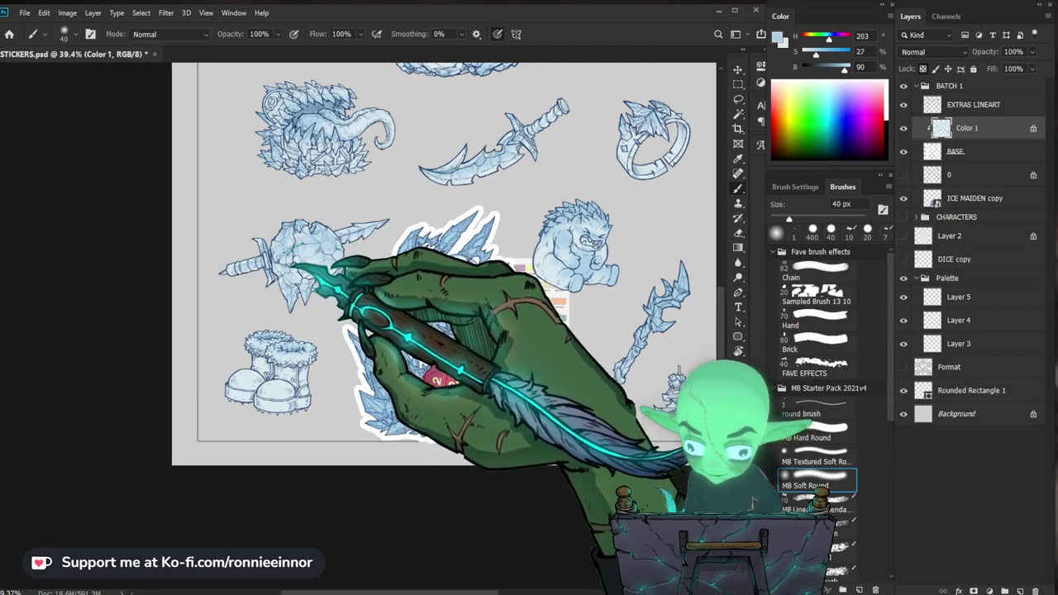
{"action": "scroll", "coordinate": [356, 323], "scroll_direction": "down", "scroll_amount": 2}
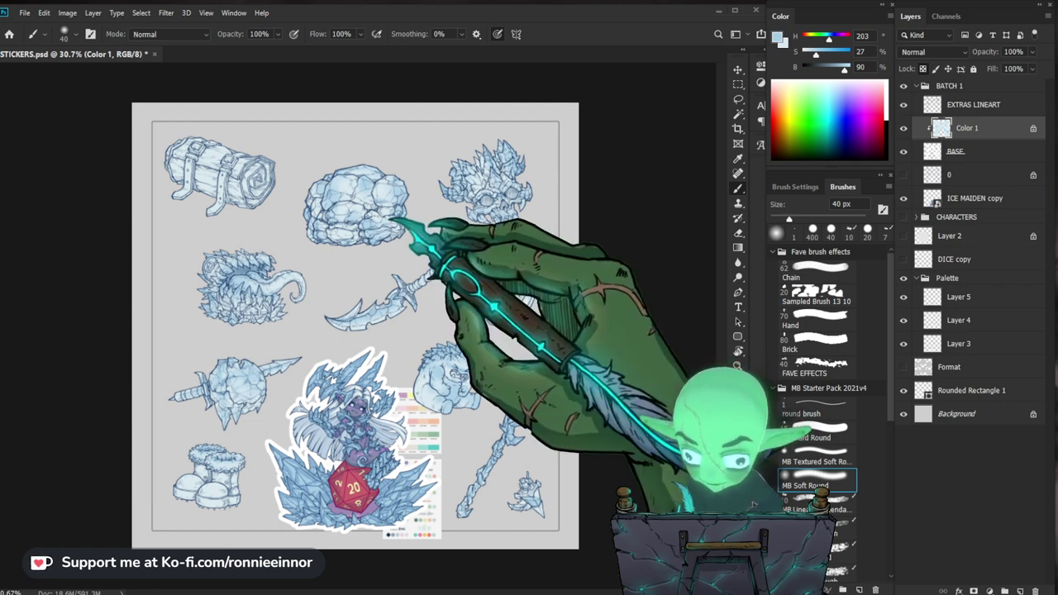
{"action": "scroll", "coordinate": [332, 229], "scroll_direction": "up", "scroll_amount": 8}
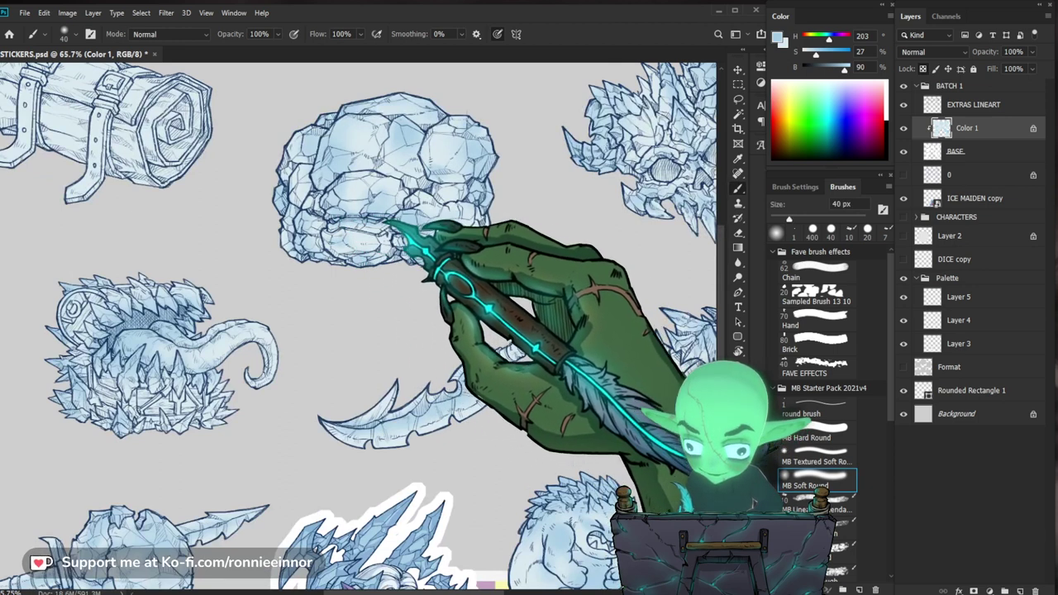
{"action": "key", "text": "space"}
{"action": "left_click_drag", "start_coordinate": [395, 178], "coordinate": [330, 182]}
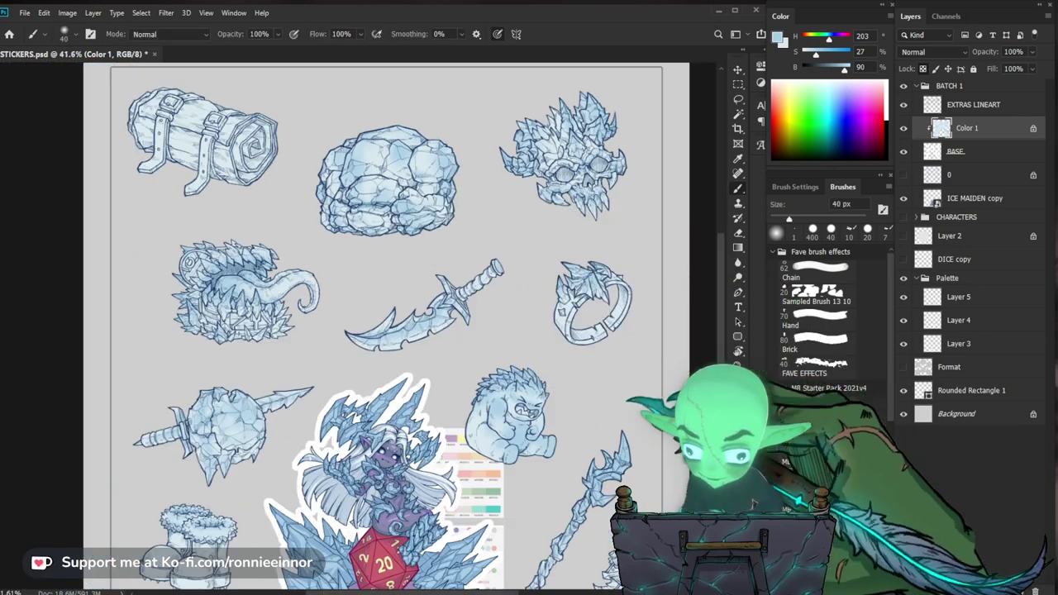
{"action": "left_click_drag", "start_coordinate": [388, 298], "coordinate": [382, 179]}
{"action": "left_click_drag", "start_coordinate": [384, 240], "coordinate": [359, 242]}
{"action": "scroll", "coordinate": [356, 323], "scroll_direction": "up", "scroll_amount": 2}
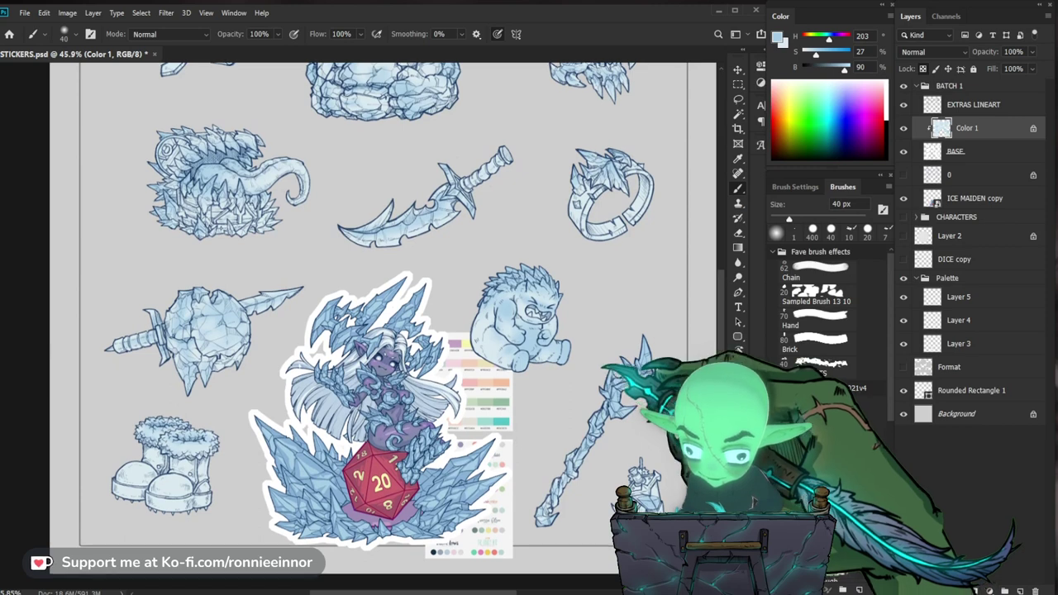
{"action": "scroll", "coordinate": [240, 364], "scroll_direction": "up", "scroll_amount": 2}
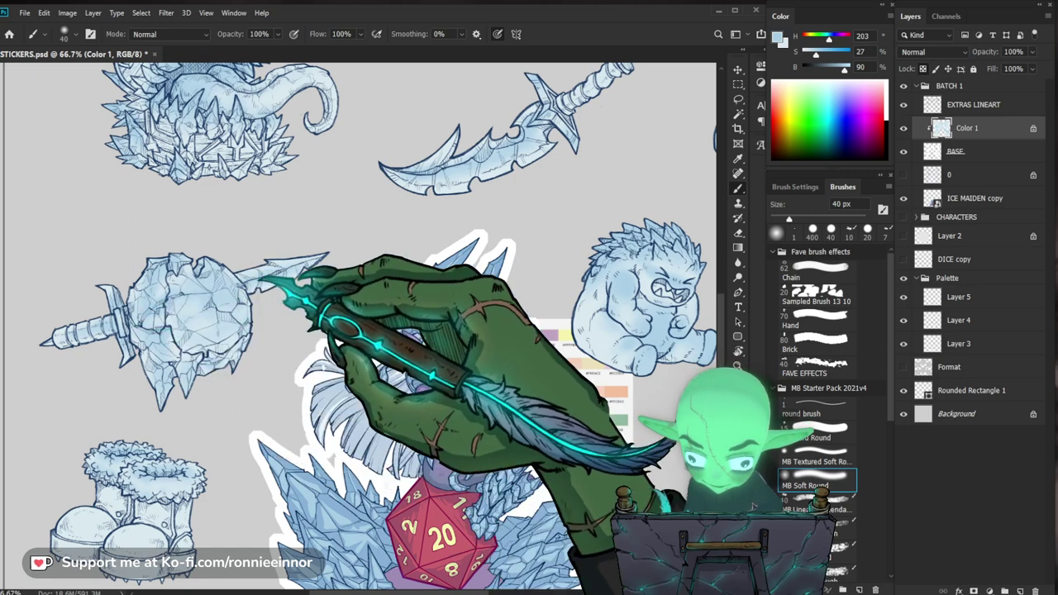
Deepen the light blue shading on the seated spiky-backed ice monster with the soft brush at 40 px.
{"action": "key", "text": "ctrl+space"}
{"action": "left_click_drag", "start_coordinate": [431, 258], "coordinate": [446, 295]}
{"action": "key", "text": "space"}
{"action": "mouse_move", "coordinate": [606, 289]}
{"action": "left_mouse_down"}
{"action": "mouse_move", "coordinate": [518, 320]}
{"action": "mouse_move", "coordinate": [559, 329]}
{"action": "left_mouse_up"}
{"action": "key", "text": "ctrl+space"}
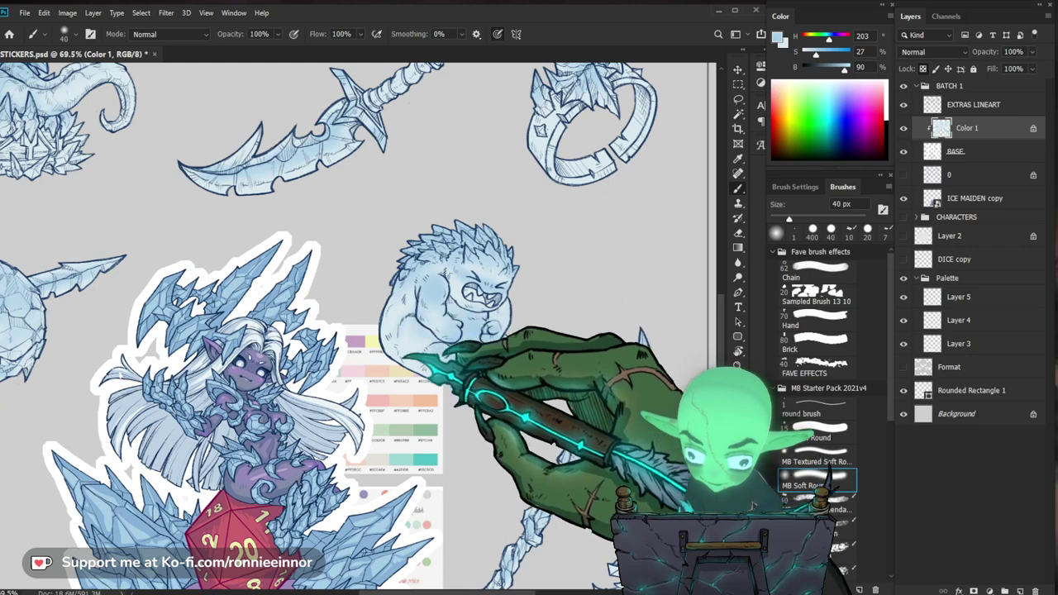
{"action": "key", "text": "bracketleft"}
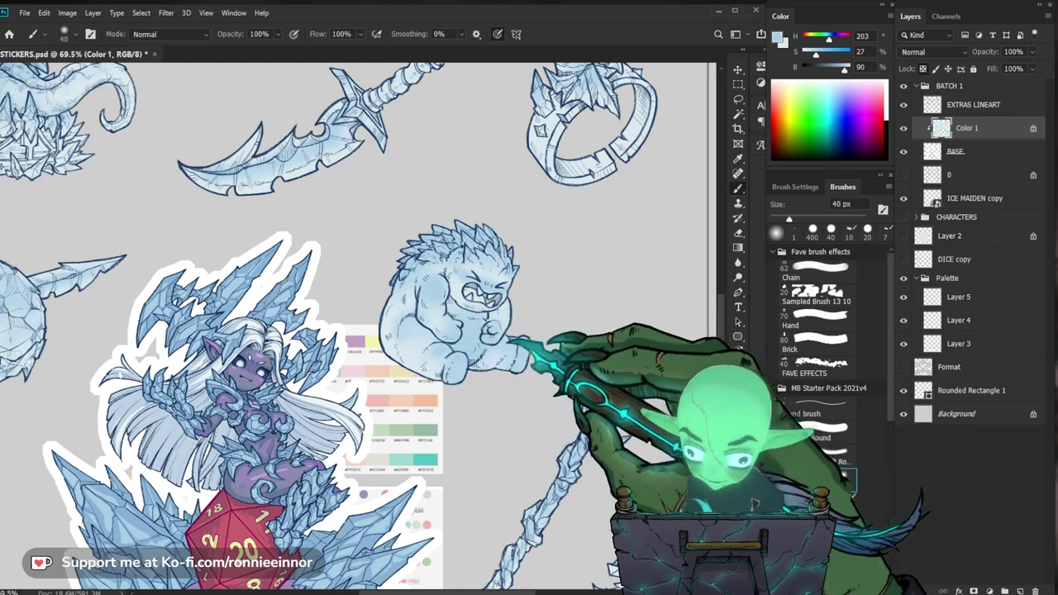
{"action": "mouse_move", "coordinate": [542, 319]}
{"action": "left_mouse_down"}
{"action": "mouse_move", "coordinate": [492, 319]}
{"action": "mouse_move", "coordinate": [579, 318]}
{"action": "left_mouse_up"}
{"action": "key", "text": "e"}
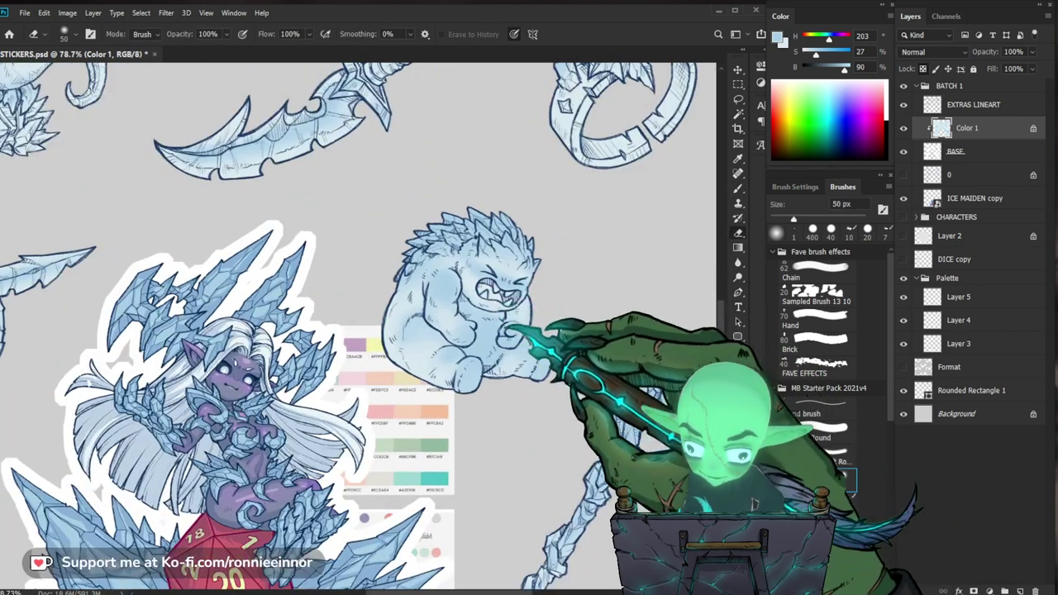
{"action": "key", "text": "b"}
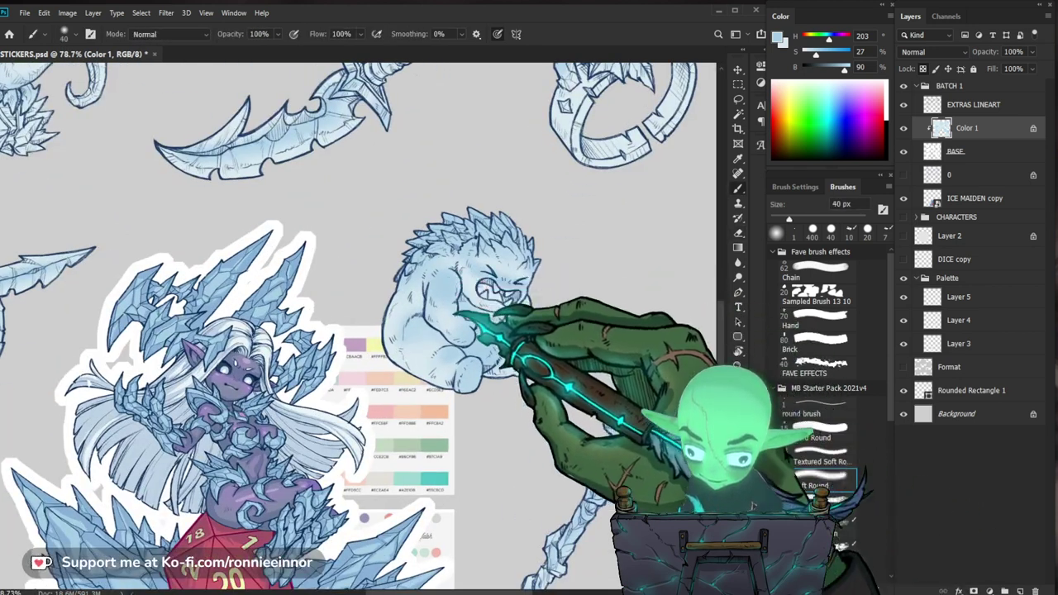
{"action": "left_click_drag", "start_coordinate": [531, 336], "coordinate": [527, 335]}
{"action": "scroll", "coordinate": [536, 326], "scroll_direction": "down", "scroll_amount": 3}
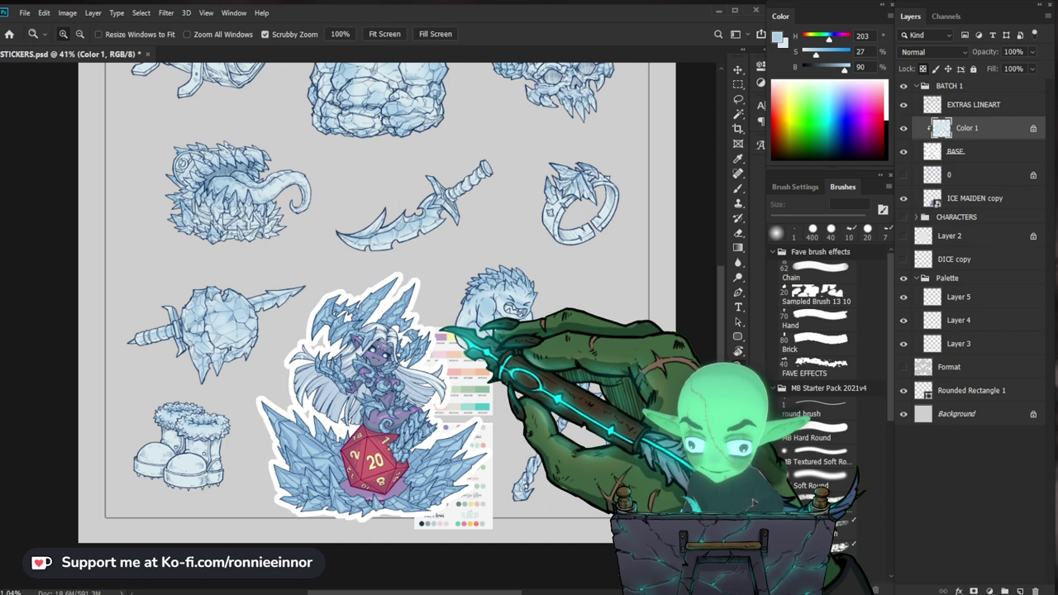
{"action": "left_click_drag", "start_coordinate": [426, 367], "coordinate": [501, 322]}
{"action": "left_click_drag", "start_coordinate": [624, 308], "coordinate": [563, 346]}
{"action": "key", "text": "b"}
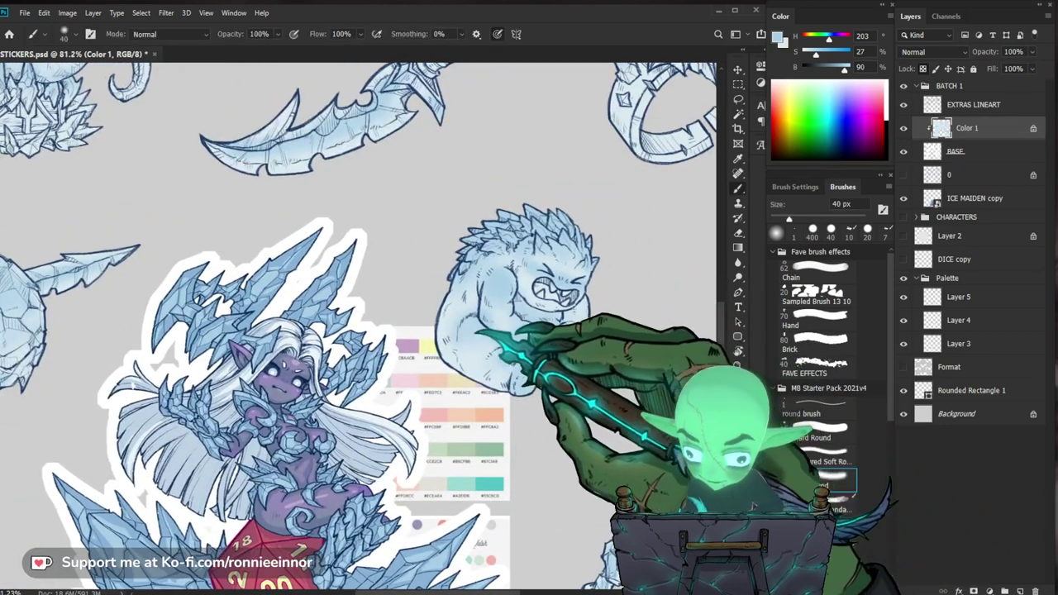
{"action": "left_click_drag", "start_coordinate": [601, 279], "coordinate": [545, 337]}
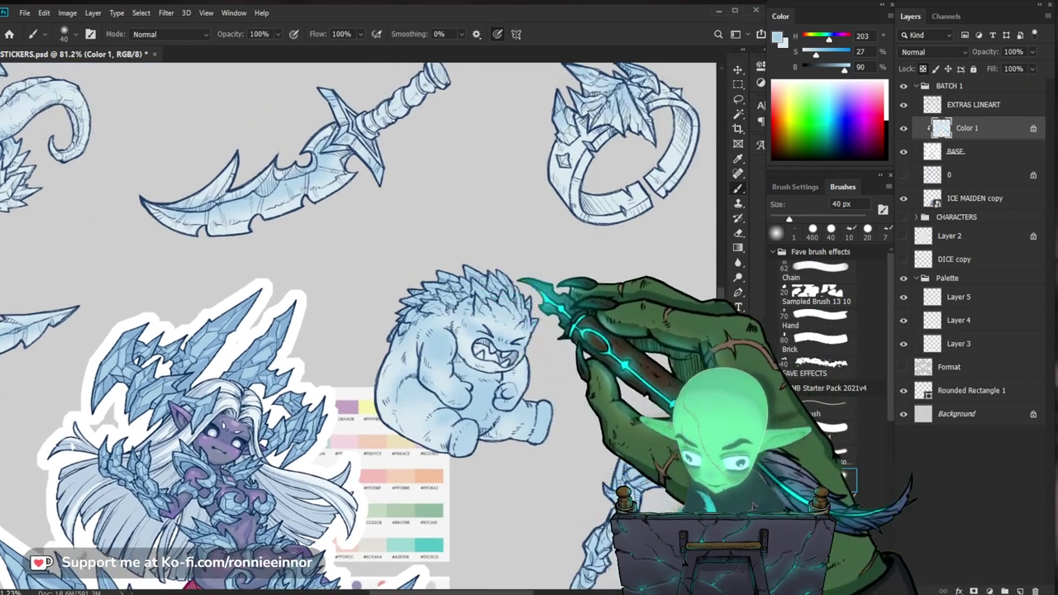
Check the shading on the dagger, bedroll, boulder, tentacled creature and ice orb against the rest of the sheet.
{"action": "scroll", "coordinate": [567, 265], "scroll_direction": "down", "scroll_amount": 2}
{"action": "scroll", "coordinate": [405, 176], "scroll_direction": "up", "scroll_amount": 2}
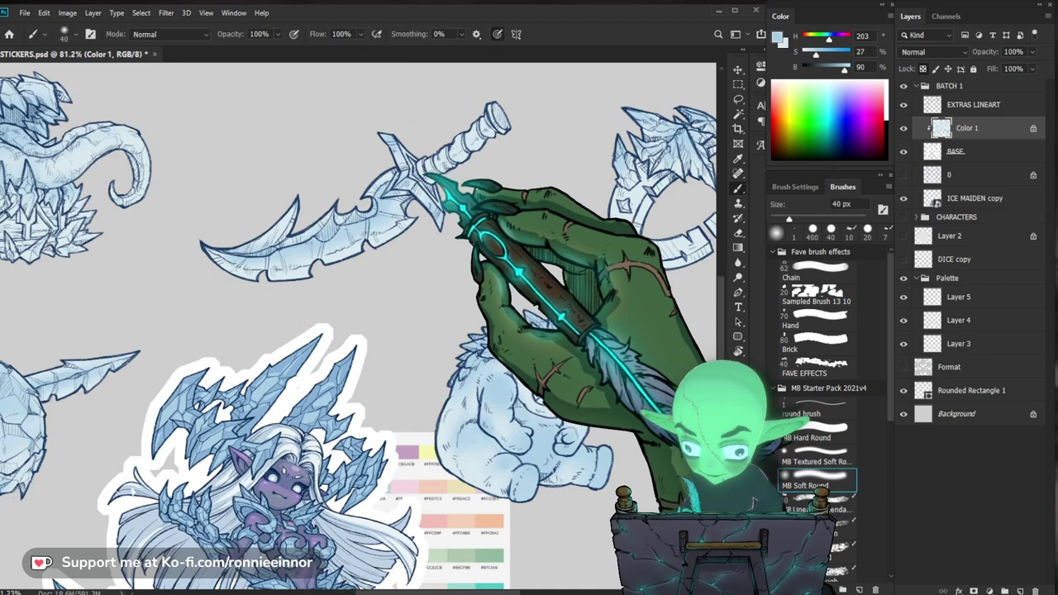
{"action": "left_click_drag", "start_coordinate": [478, 153], "coordinate": [413, 169]}
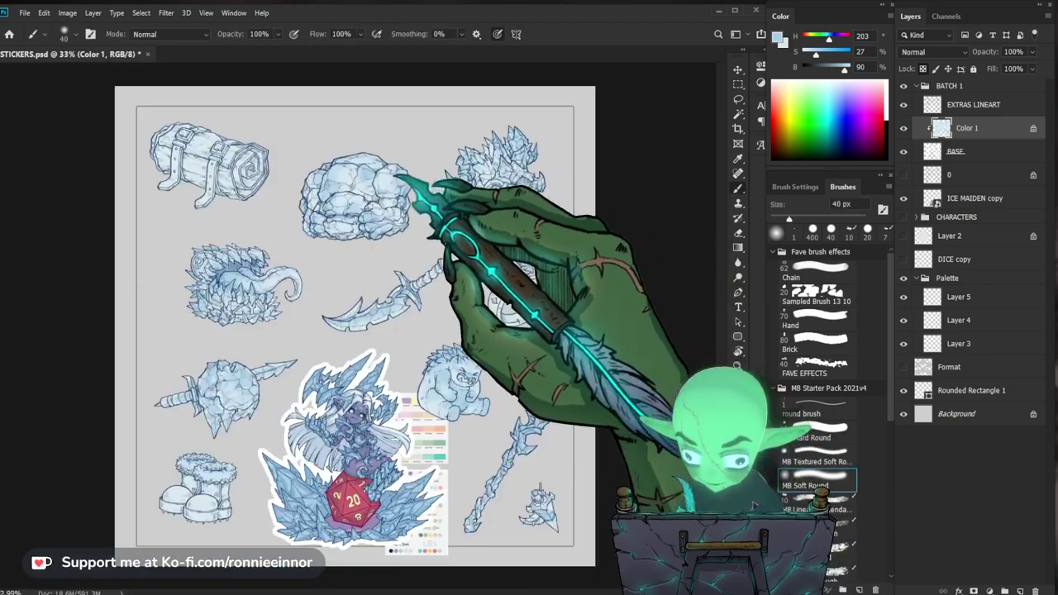
{"action": "left_click_drag", "start_coordinate": [227, 182], "coordinate": [295, 148]}
{"action": "left_click_drag", "start_coordinate": [470, 311], "coordinate": [512, 231]}
{"action": "scroll", "coordinate": [521, 233], "scroll_direction": "down", "scroll_amount": 3}
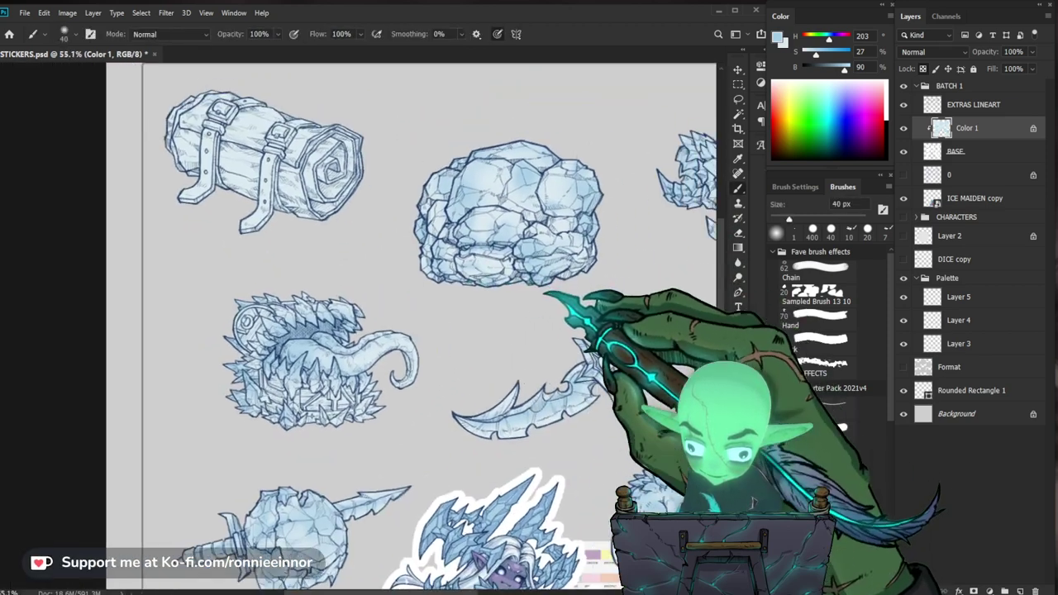
{"action": "scroll", "coordinate": [496, 227], "scroll_direction": "up", "scroll_amount": 1}
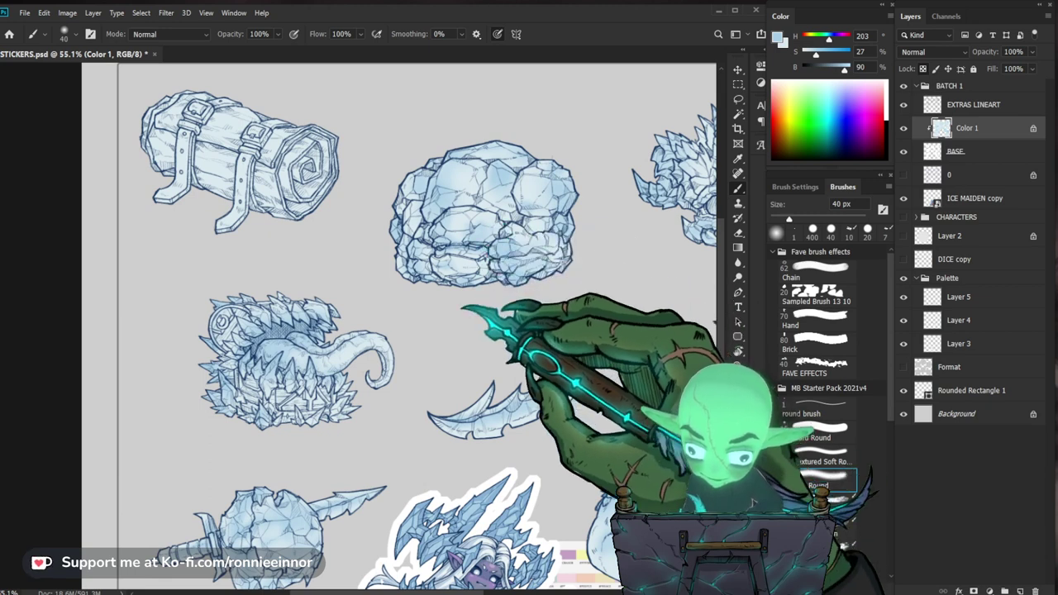
{"action": "left_click_drag", "start_coordinate": [444, 337], "coordinate": [431, 339]}
{"action": "left_click_drag", "start_coordinate": [552, 409], "coordinate": [506, 331]}
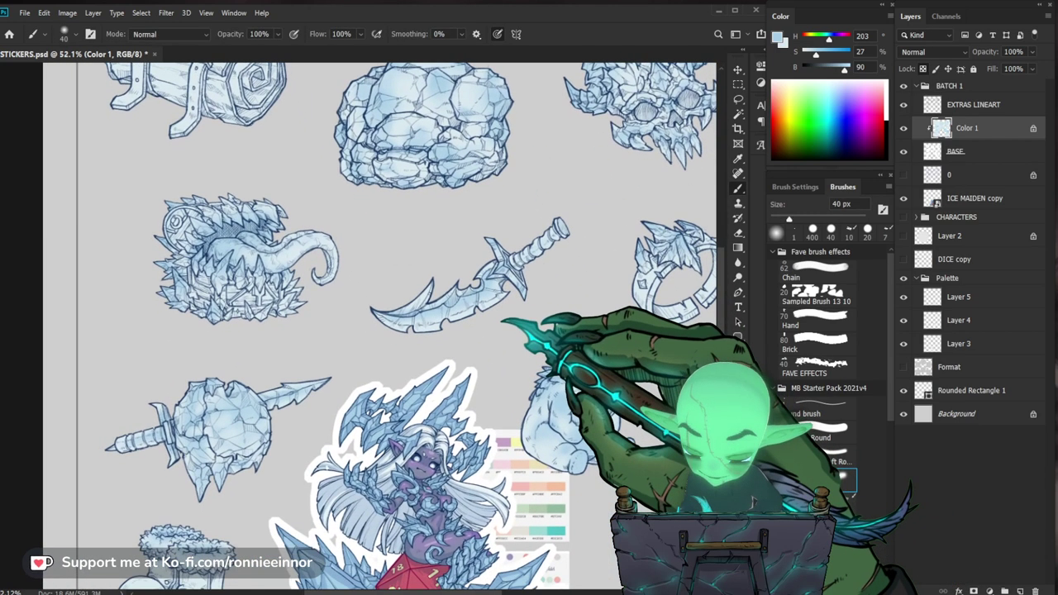
{"action": "scroll", "coordinate": [381, 322], "scroll_direction": "down", "scroll_amount": 2}
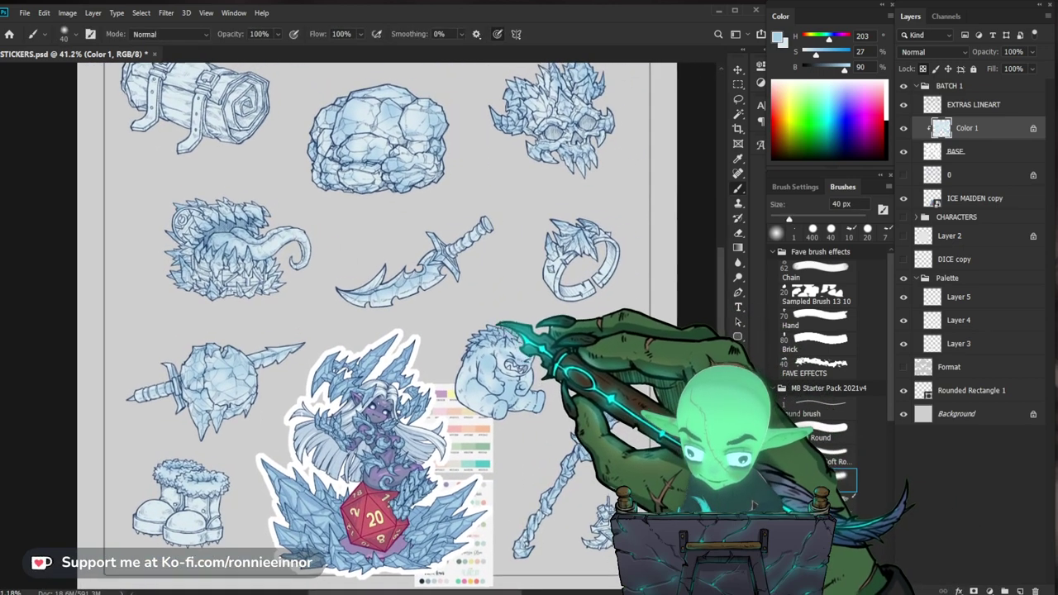
{"action": "left_click_drag", "start_coordinate": [201, 244], "coordinate": [236, 236]}
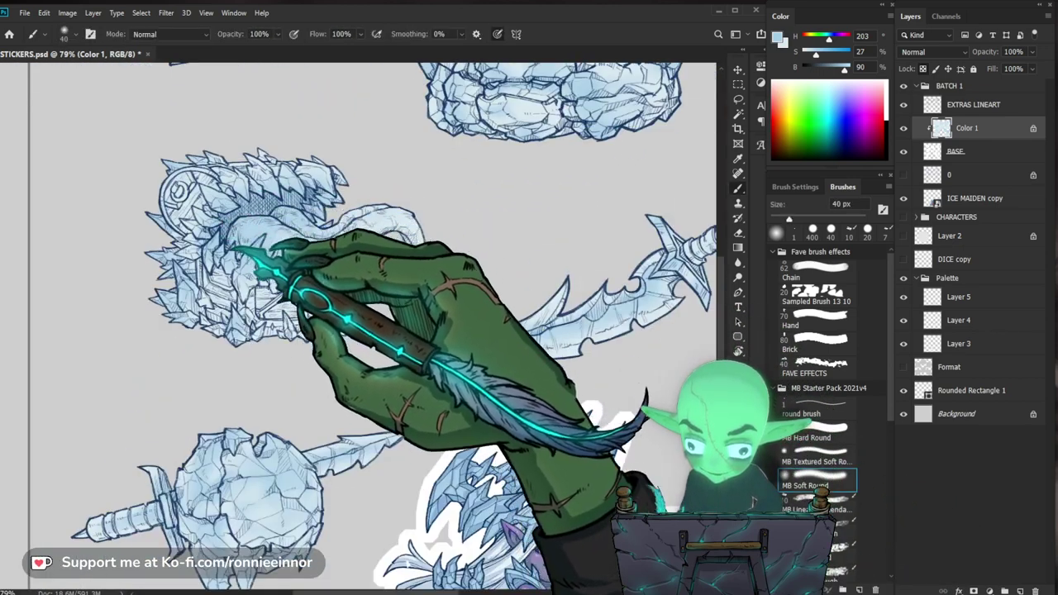
{"action": "left_click_drag", "start_coordinate": [387, 280], "coordinate": [367, 297]}
{"action": "left_click_drag", "start_coordinate": [636, 505], "coordinate": [540, 375]}
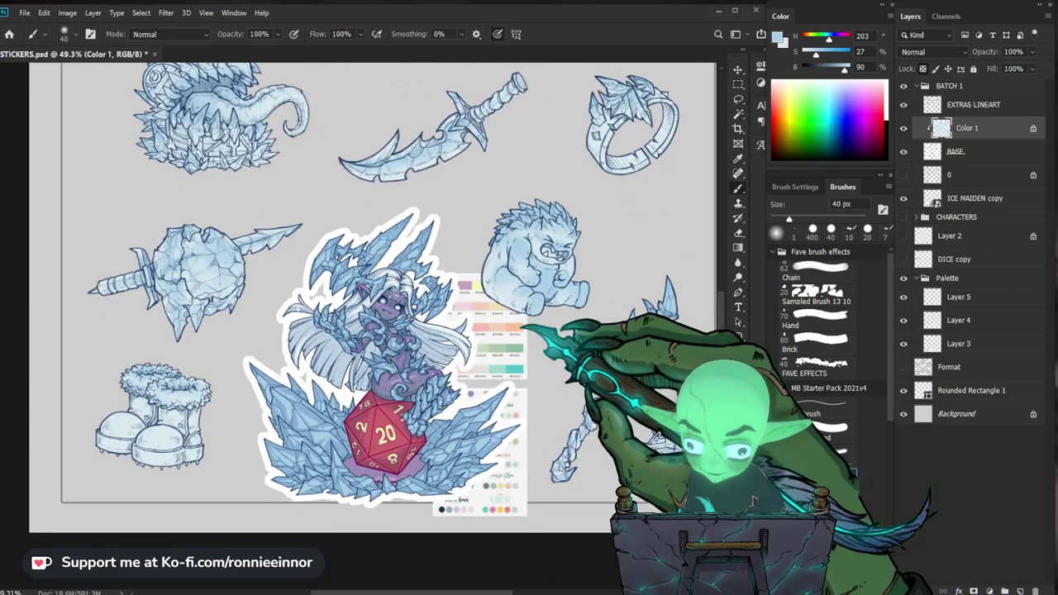
Shade the fur-trimmed boots in light blue with the soft brush at 80, 90, 100 and 125 px.
{"action": "left_click_drag", "start_coordinate": [166, 460], "coordinate": [179, 457]}
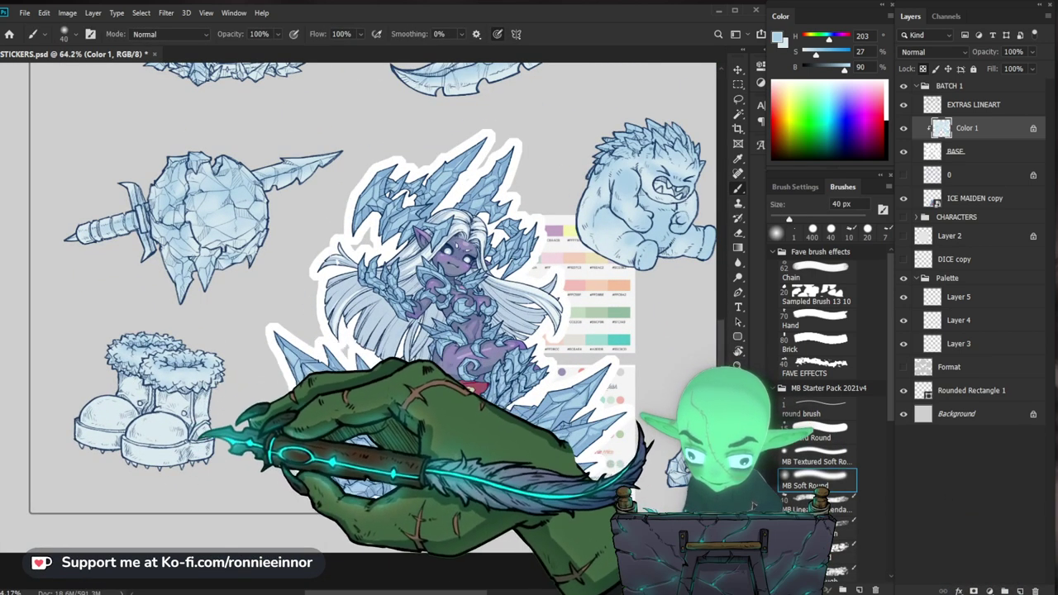
{"action": "key", "text": "bracketright"}
{"action": "key", "text": "bracketright"}
{"action": "key", "text": "bracketright"}
{"action": "key", "text": "bracketright"}
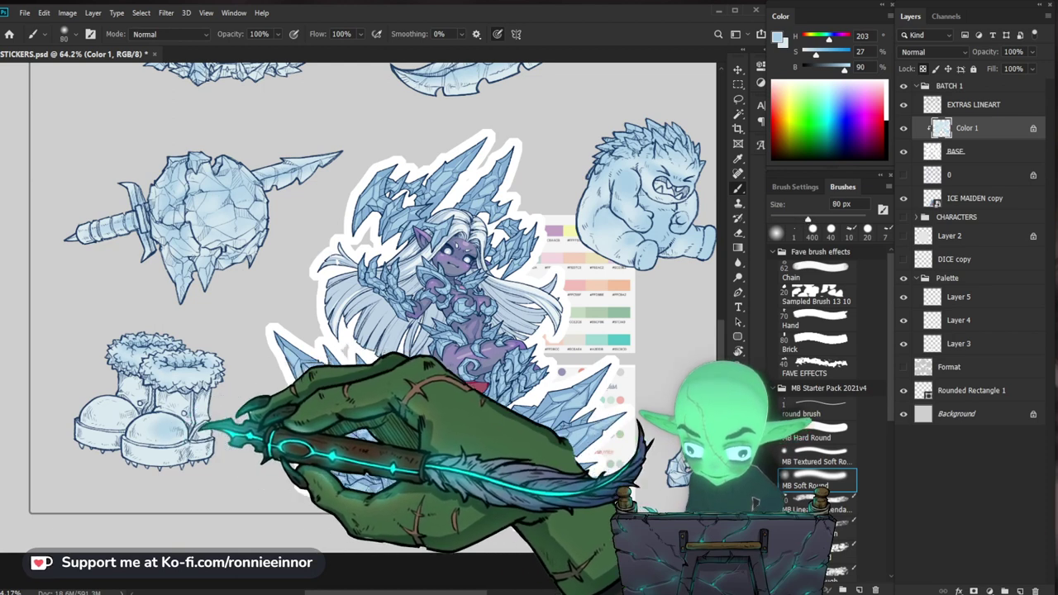
{"action": "key", "text": "bracketright"}
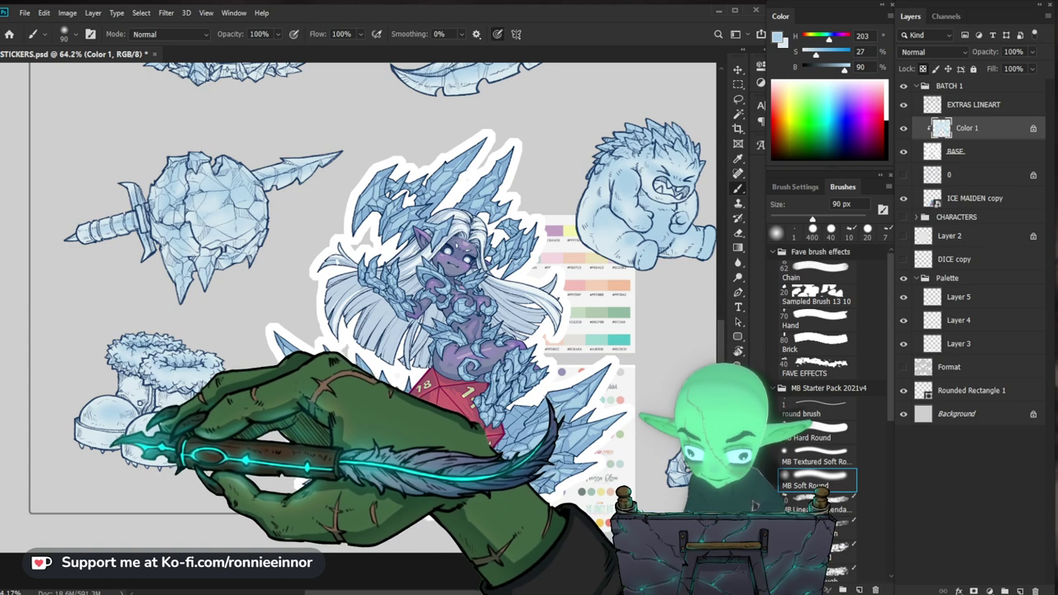
{"action": "key", "text": "bracketright"}
{"action": "key", "text": "bracketright"}
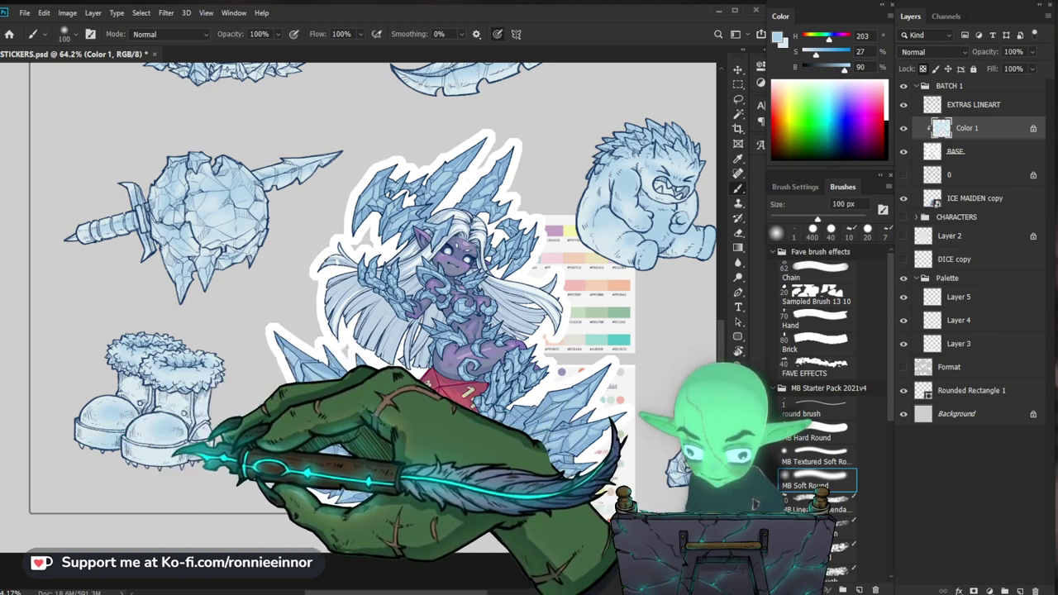
Build up the light blue shading on the crystal-topped ring with the soft brush at 45, 60, 150 and 70 px.
{"action": "scroll", "coordinate": [168, 405], "scroll_direction": "down", "scroll_amount": 2}
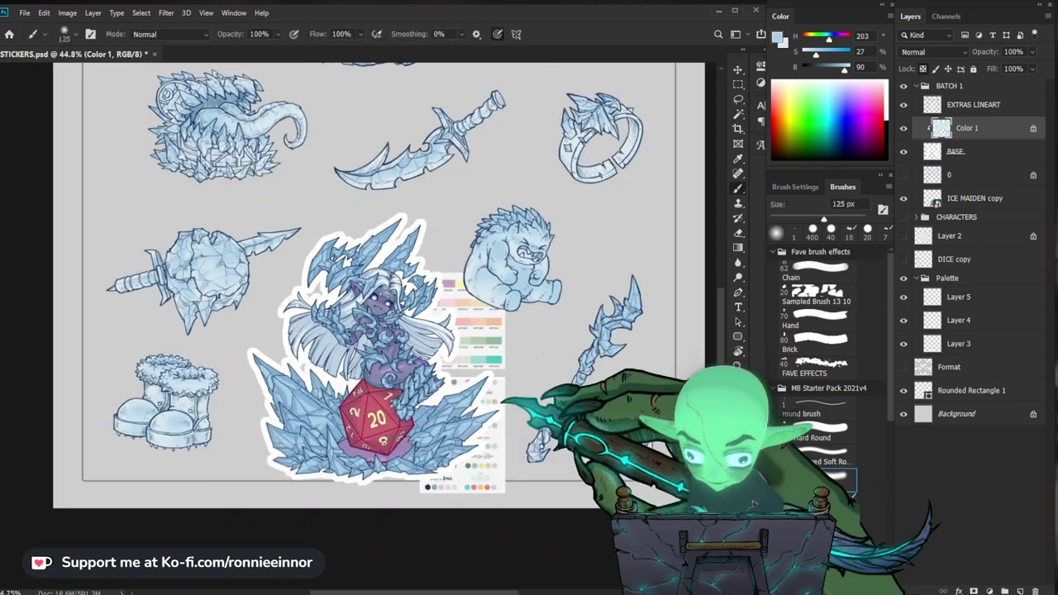
{"action": "left_click_drag", "start_coordinate": [688, 396], "coordinate": [635, 447]}
{"action": "left_click_drag", "start_coordinate": [596, 354], "coordinate": [638, 352]}
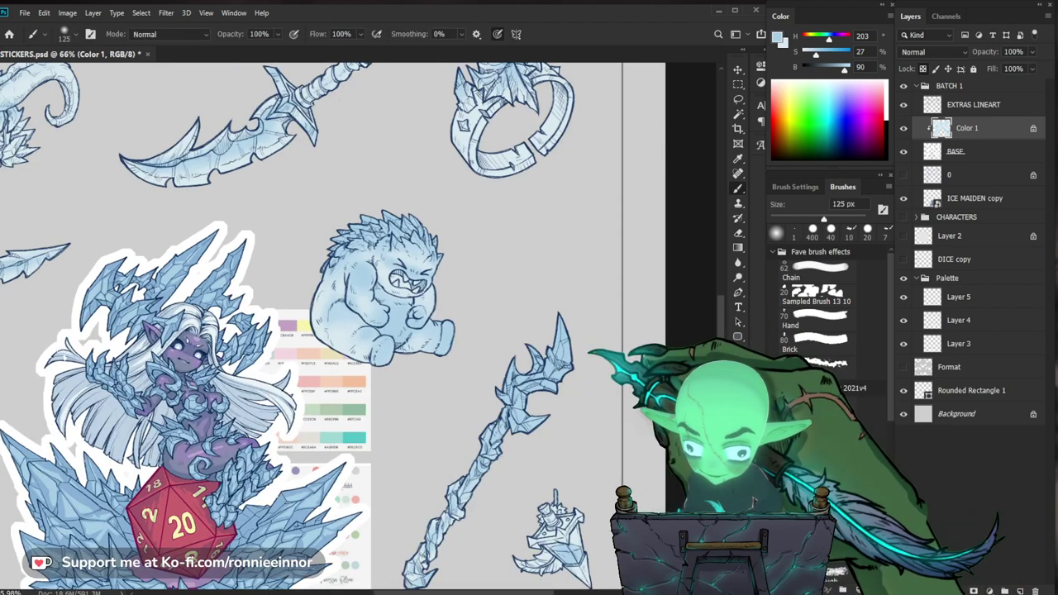
{"action": "left_click_drag", "start_coordinate": [602, 162], "coordinate": [613, 256]}
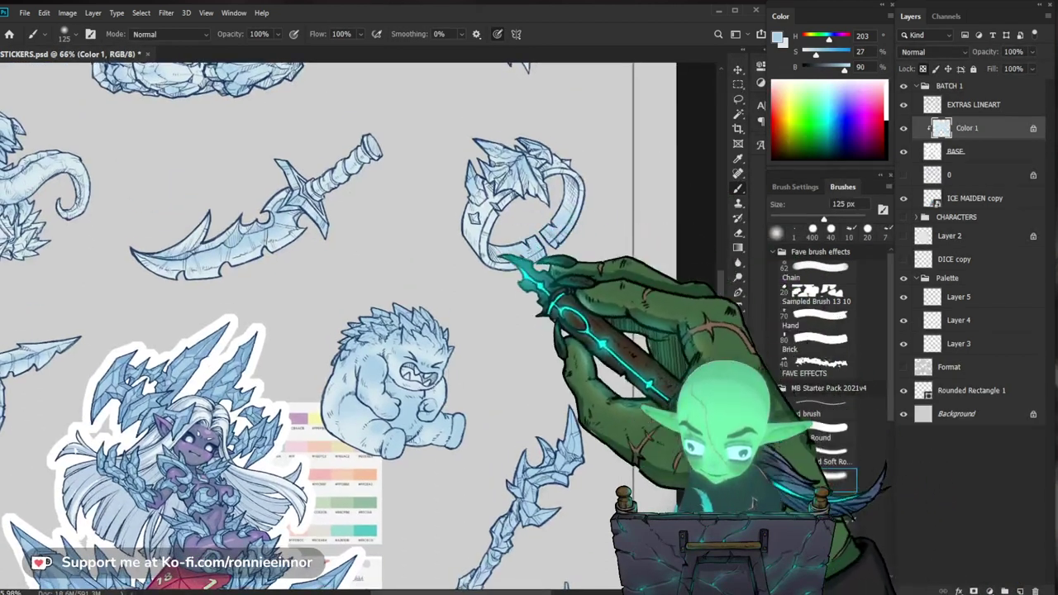
{"action": "key", "text": "bracketleft"}
{"action": "key", "text": "bracketleft"}
{"action": "key", "text": "bracketleft"}
{"action": "key", "text": "bracketleft"}
{"action": "key", "text": "bracketleft"}
{"action": "key", "text": "bracketleft"}
{"action": "key", "text": "bracketleft"}
{"action": "key", "text": "bracketleft"}
{"action": "key", "text": "bracketleft"}
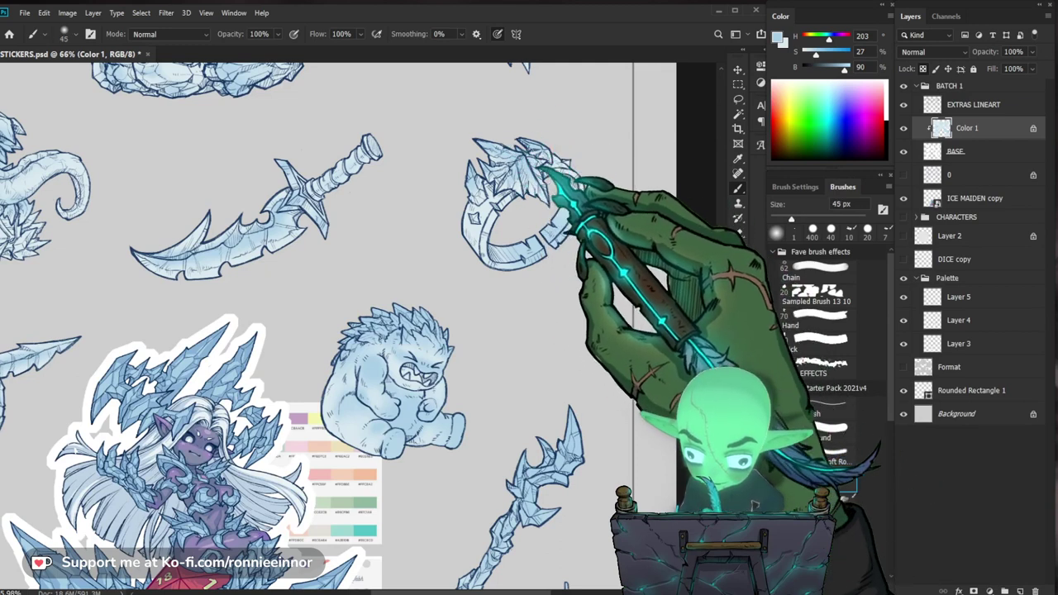
{"action": "key", "text": "bracketright"}
{"action": "key", "text": "bracketright"}
{"action": "key", "text": "bracketright"}
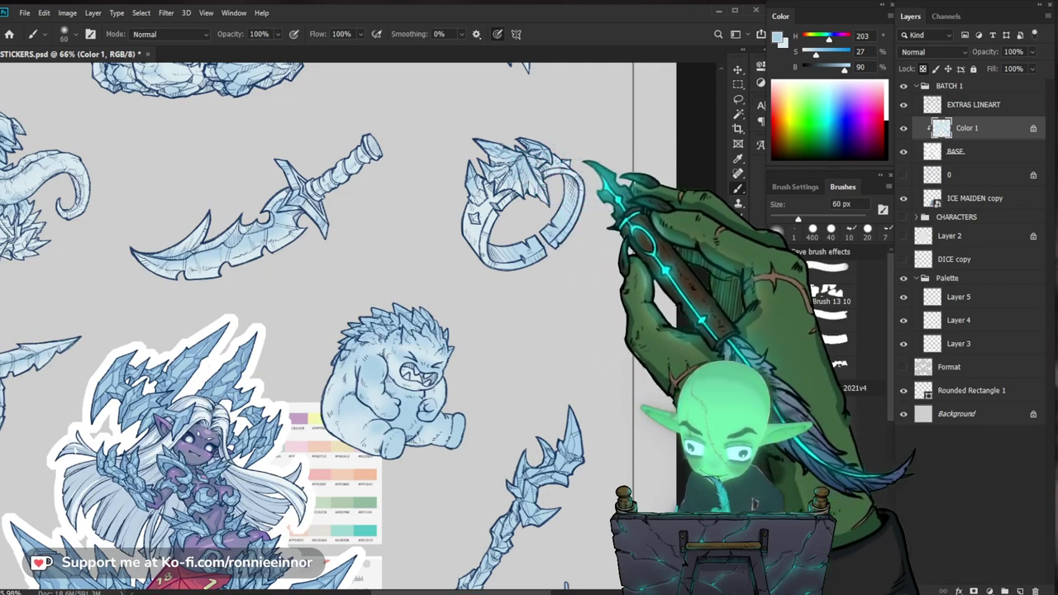
{"action": "key", "text": "bracketright"}
{"action": "key", "text": "bracketright"}
{"action": "key", "text": "bracketright"}
{"action": "key", "text": "bracketright"}
{"action": "key", "text": "bracketright"}
{"action": "key", "text": "bracketright"}
{"action": "key", "text": "bracketright"}
{"action": "key", "text": "bracketright"}
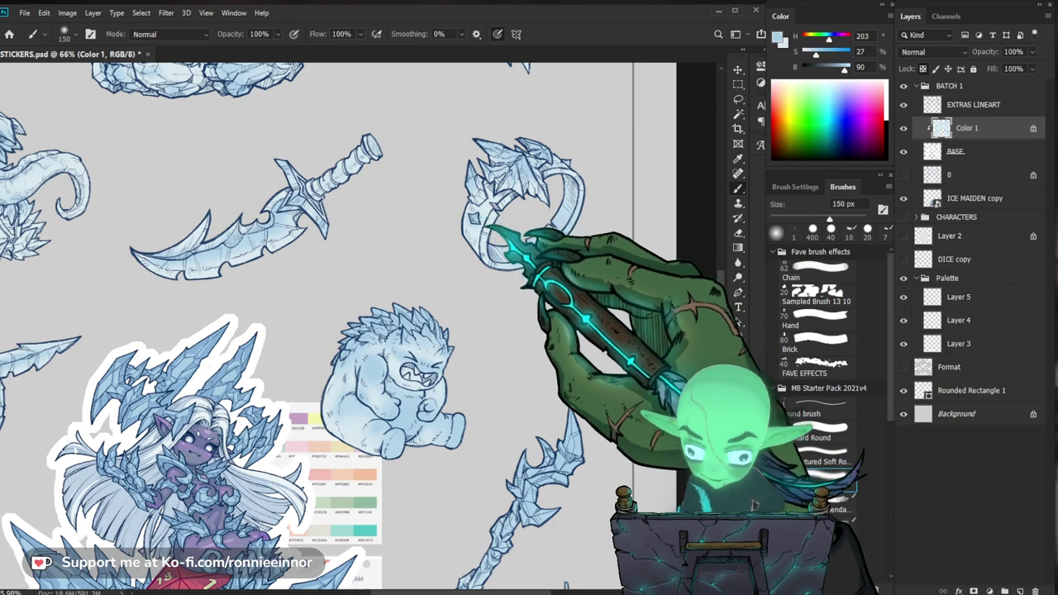
{"action": "key", "text": "bracketleft"}
{"action": "key", "text": "bracketleft"}
{"action": "key", "text": "bracketleft"}
{"action": "key", "text": "bracketleft"}
{"action": "key", "text": "bracketleft"}
{"action": "key", "text": "bracketleft"}
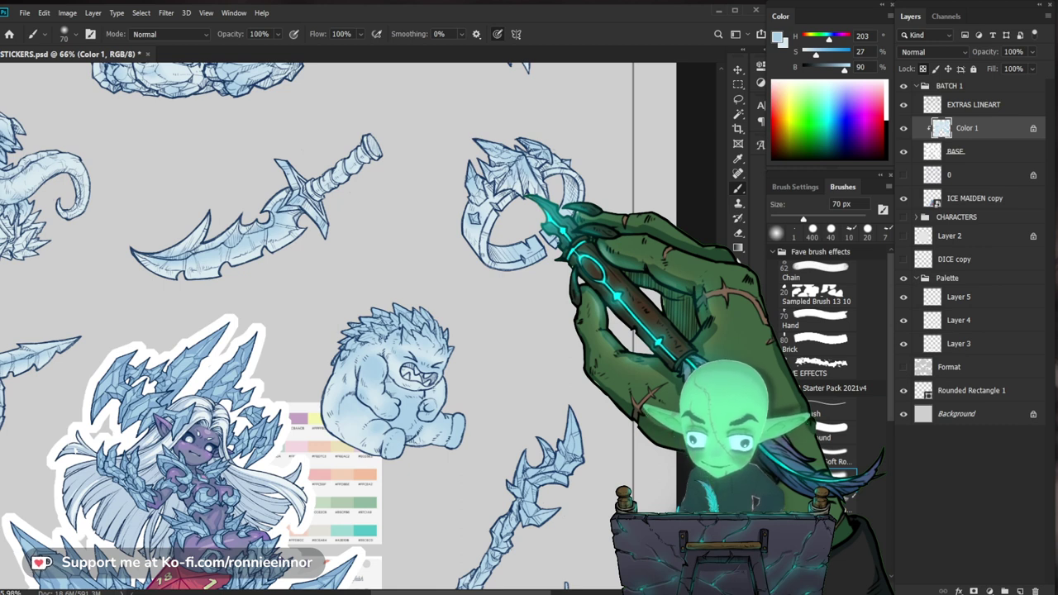
{"action": "left_click_drag", "start_coordinate": [649, 382], "coordinate": [620, 377]}
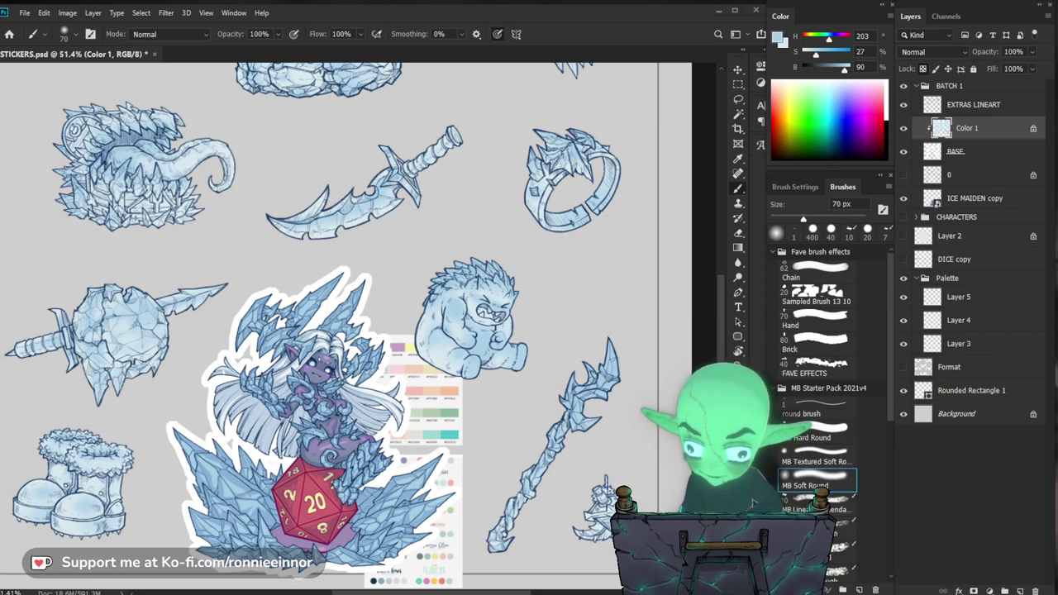
{"action": "scroll", "coordinate": [472, 258], "scroll_direction": "up", "scroll_amount": 1}
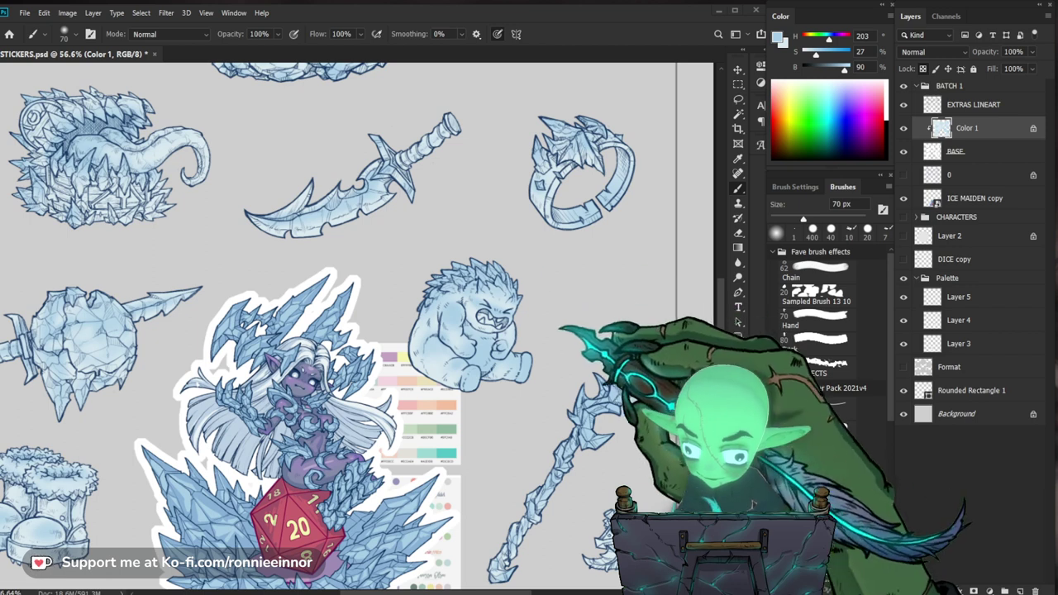
Add a new layer named Color 2 above the Color 1 layer in the BATCH 1 group.
{"action": "left_click_drag", "start_coordinate": [606, 321], "coordinate": [579, 324]}
{"action": "left_click_drag", "start_coordinate": [458, 334], "coordinate": [483, 386]}
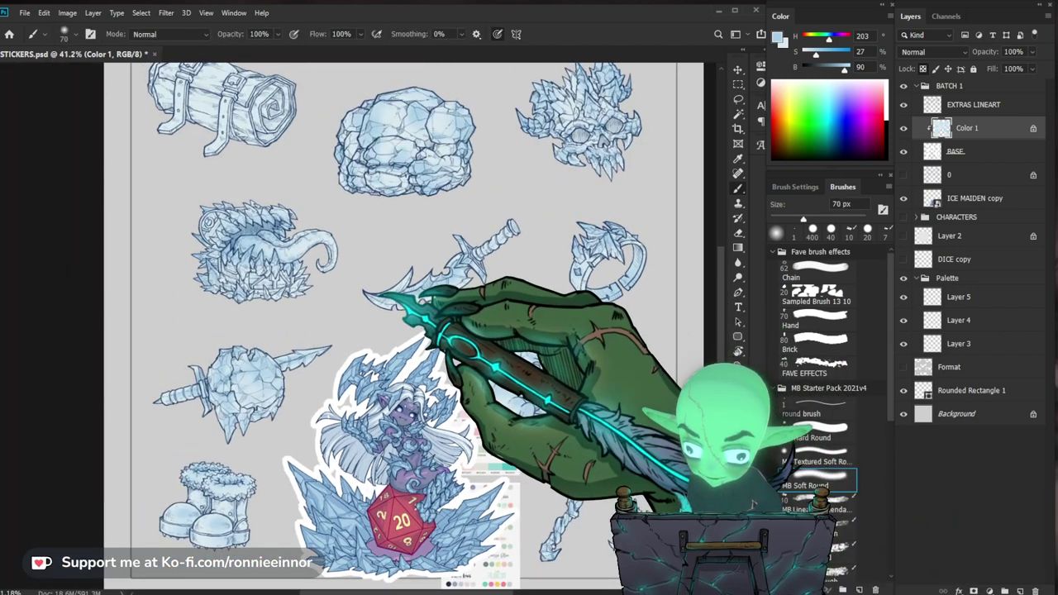
{"action": "mouse_move", "coordinate": [548, 325]}
{"action": "left_mouse_down"}
{"action": "mouse_move", "coordinate": [515, 326]}
{"action": "mouse_move", "coordinate": [556, 327]}
{"action": "left_mouse_up"}
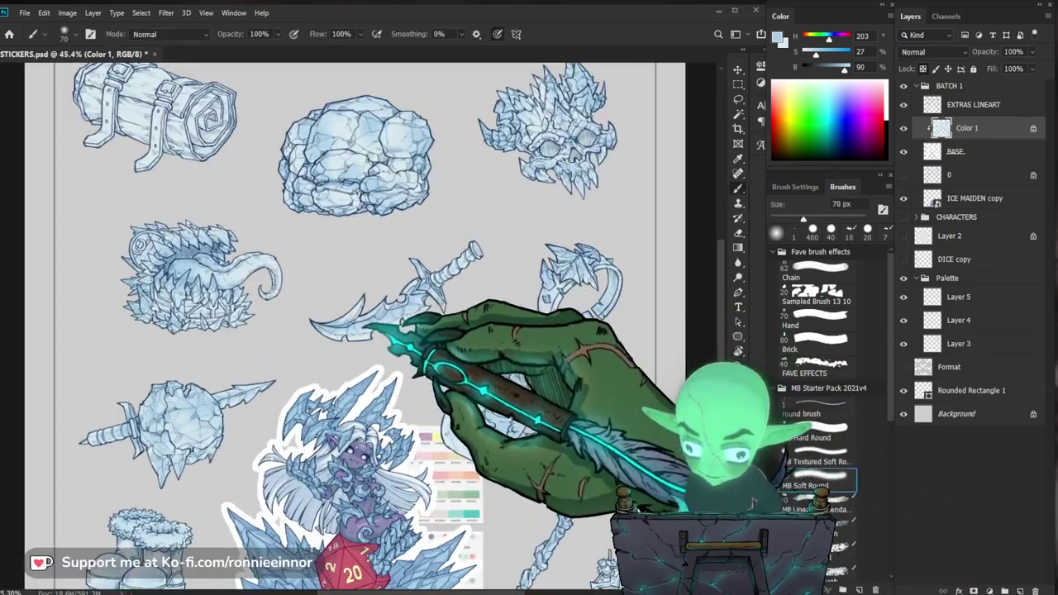
{"action": "key", "text": "ctrl+shift+n"}
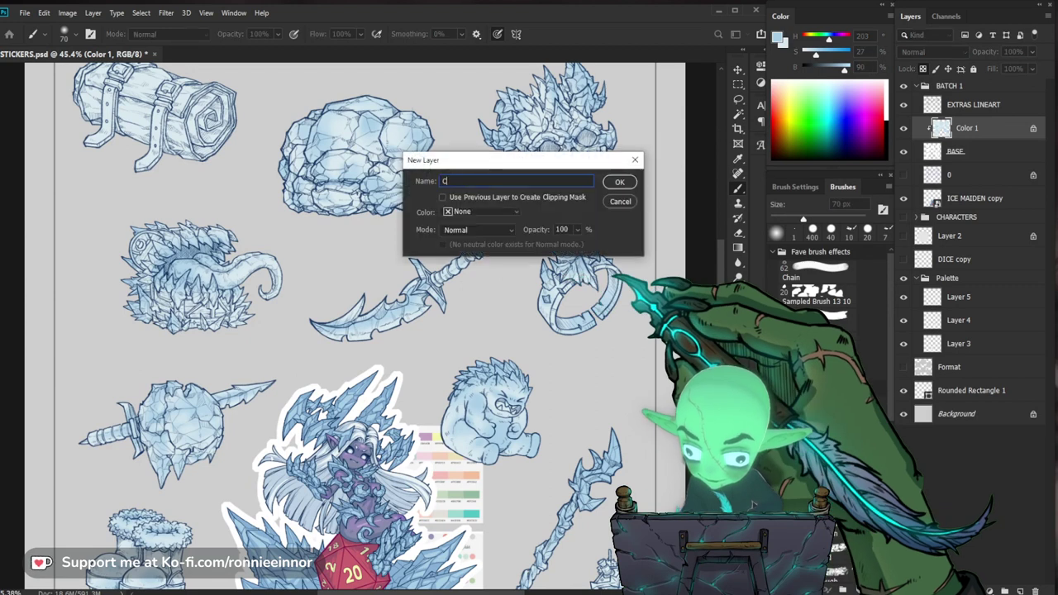
{"action": "key", "text": "Return"}
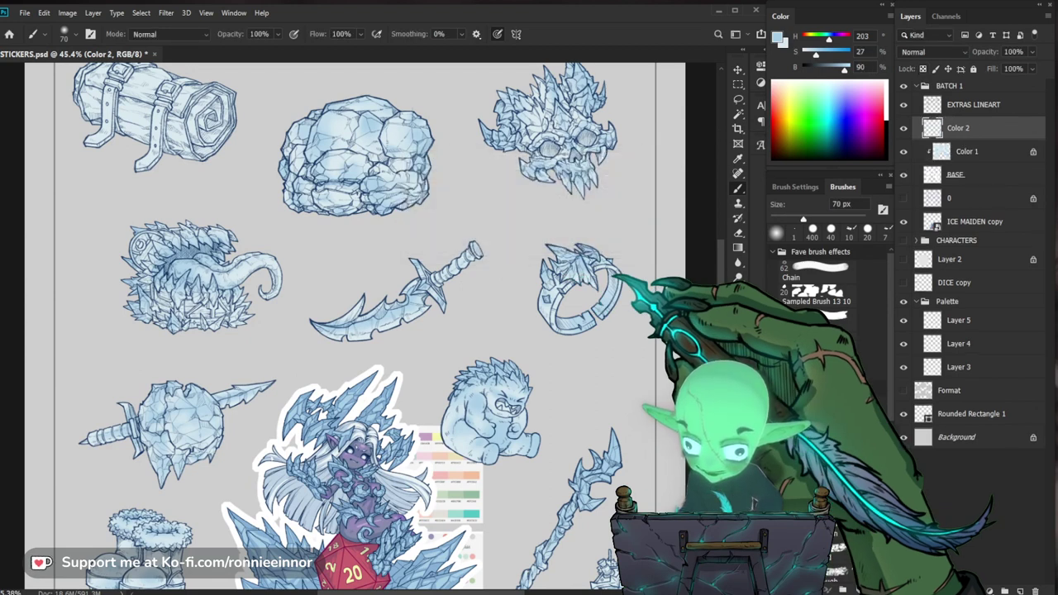
Try to darken the bedroll's line art by duplicating it from the EXTRAS LINEART layer and merging the copy down.
{"action": "scroll", "coordinate": [364, 330], "scroll_direction": "down", "scroll_amount": 3}
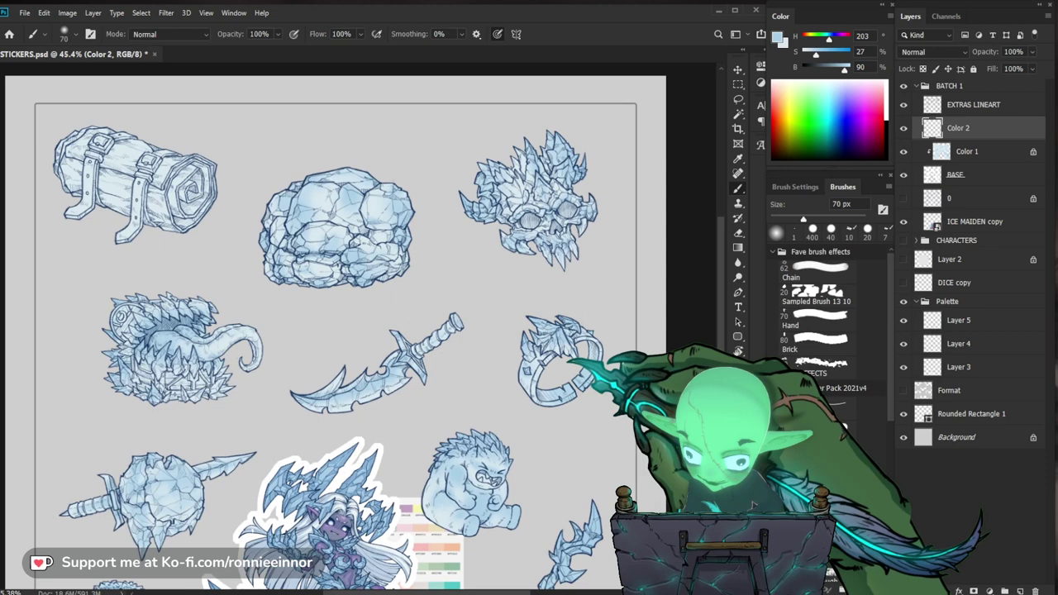
{"action": "mouse_move", "coordinate": [474, 469]}
{"action": "left_mouse_down"}
{"action": "mouse_move", "coordinate": [488, 430]}
{"action": "mouse_move", "coordinate": [513, 430]}
{"action": "mouse_move", "coordinate": [496, 402]}
{"action": "mouse_move", "coordinate": [526, 387]}
{"action": "left_mouse_up"}
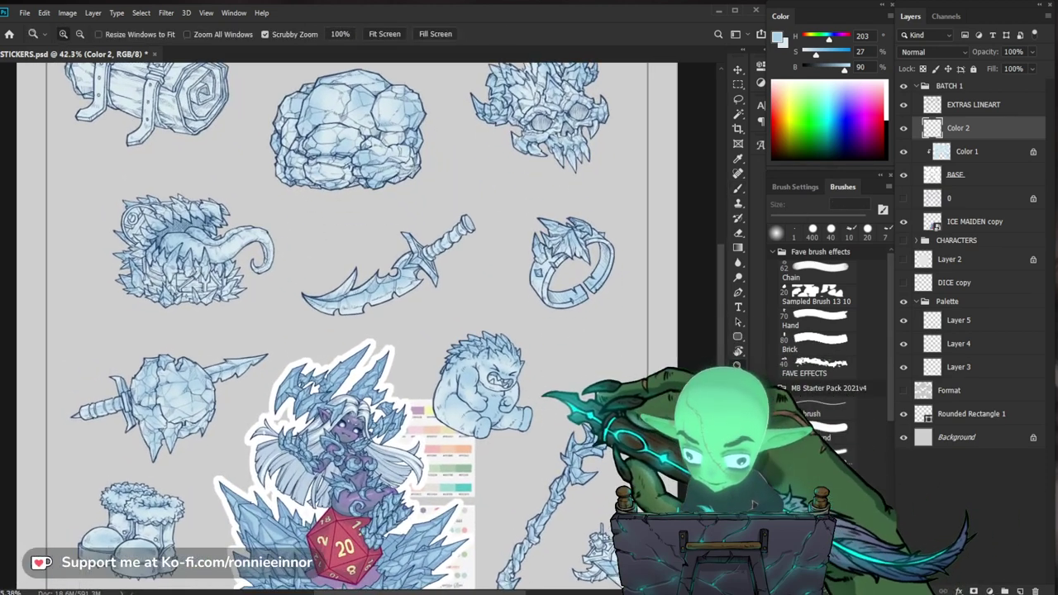
{"action": "left_click_drag", "start_coordinate": [366, 406], "coordinate": [337, 406]}
{"action": "mouse_move", "coordinate": [354, 513]}
{"action": "left_mouse_down"}
{"action": "mouse_move", "coordinate": [387, 513]}
{"action": "mouse_move", "coordinate": [378, 475]}
{"action": "left_mouse_up"}
{"action": "scroll", "coordinate": [364, 331], "scroll_direction": "down", "scroll_amount": 2}
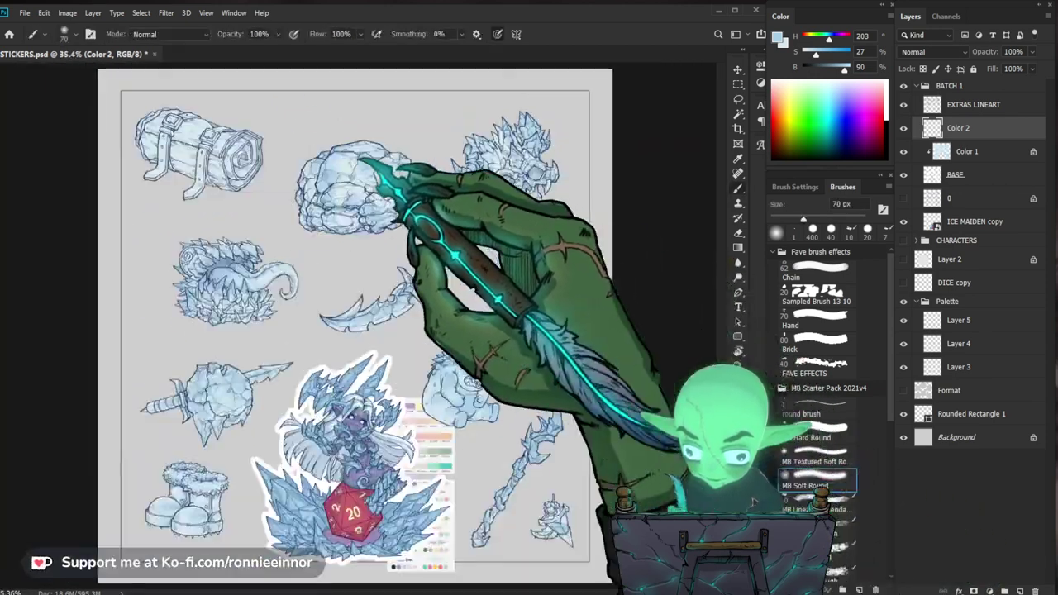
{"action": "scroll", "coordinate": [258, 165], "scroll_direction": "up", "scroll_amount": 3}
{"action": "left_click", "coordinate": [974, 104]}
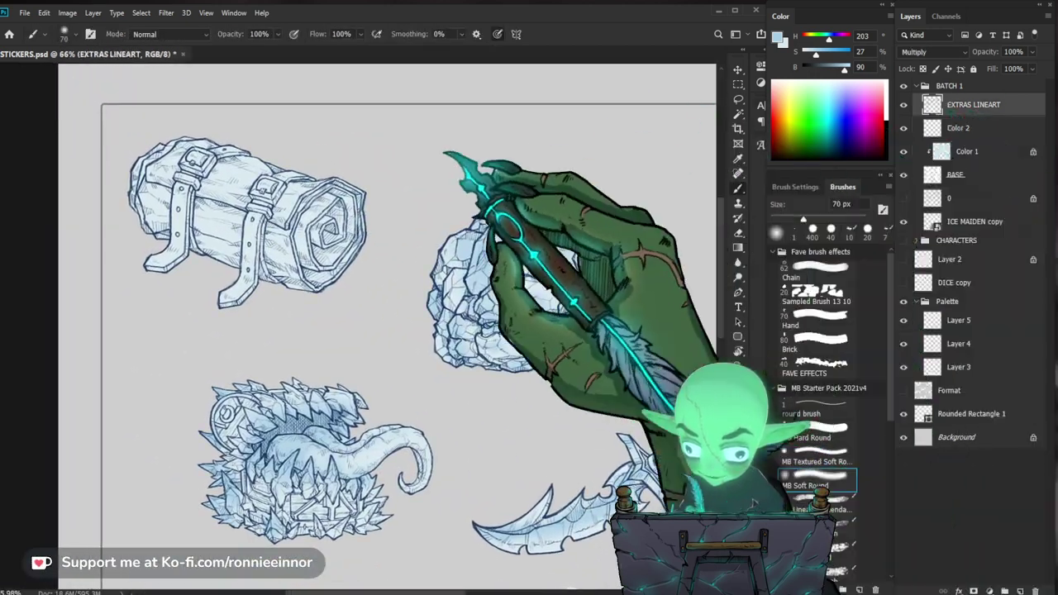
{"action": "key", "text": "l"}
{"action": "mouse_move", "coordinate": [235, 327]}
{"action": "left_mouse_down"}
{"action": "mouse_move", "coordinate": [263, 331]}
{"action": "mouse_move", "coordinate": [381, 156]}
{"action": "mouse_move", "coordinate": [190, 323]}
{"action": "mouse_move", "coordinate": [235, 327]}
{"action": "left_mouse_up"}
{"action": "key", "text": "ctrl+j"}
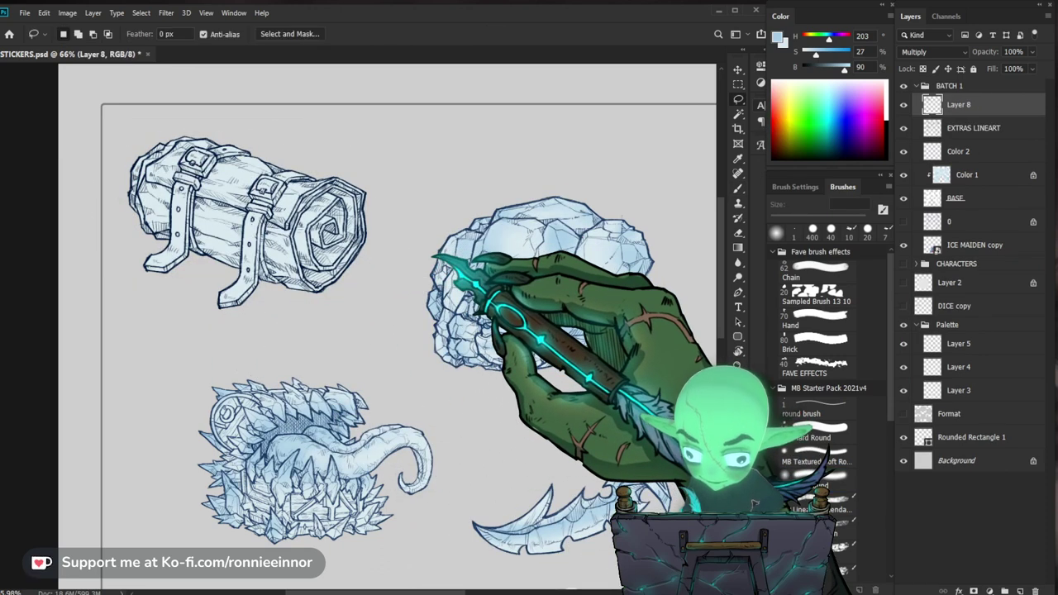
{"action": "key", "text": "ctrl+e"}
{"action": "key", "text": "ctrl+z"}
{"action": "key", "text": "ctrl+z"}
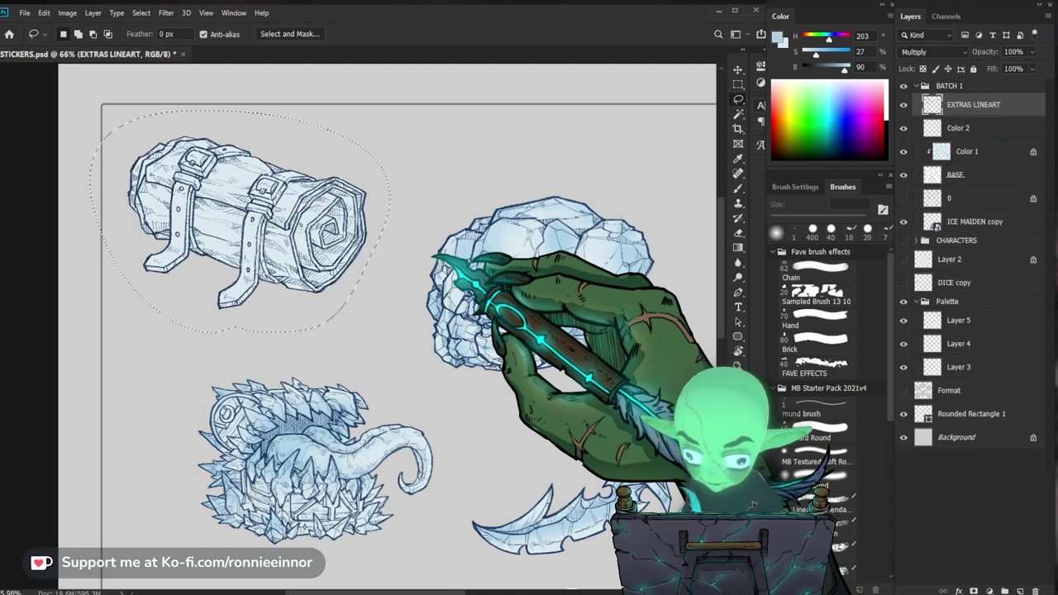
{"action": "left_click_drag", "start_coordinate": [507, 292], "coordinate": [491, 293]}
{"action": "left_click_drag", "start_coordinate": [634, 437], "coordinate": [569, 377]}
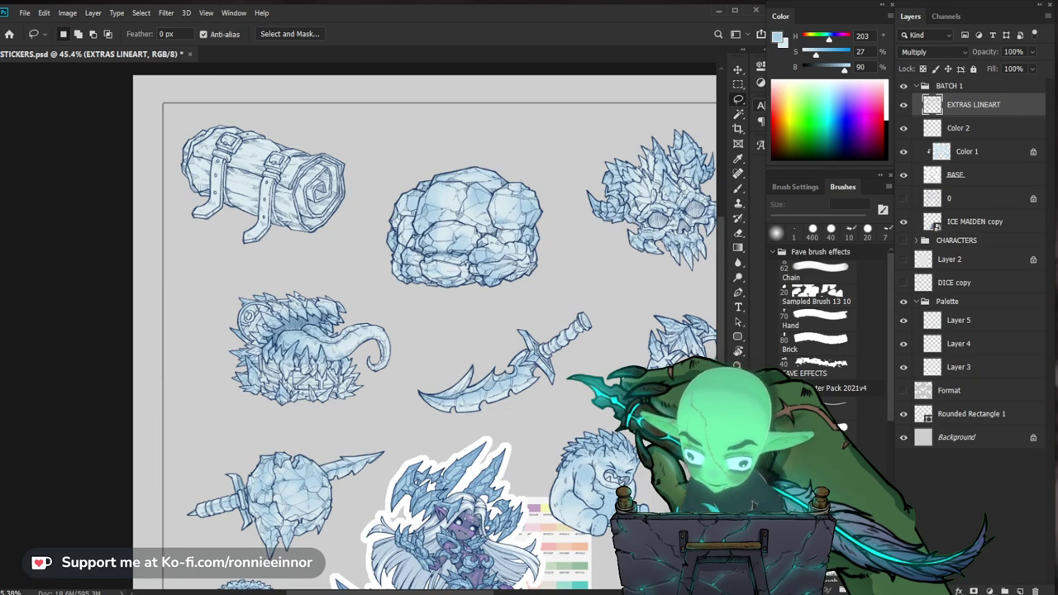
Try strengthening all the line art by setting EXTRAS LINEART to Normal, duplicating the layer and merging the copy.
{"action": "left_click", "coordinate": [960, 52]}
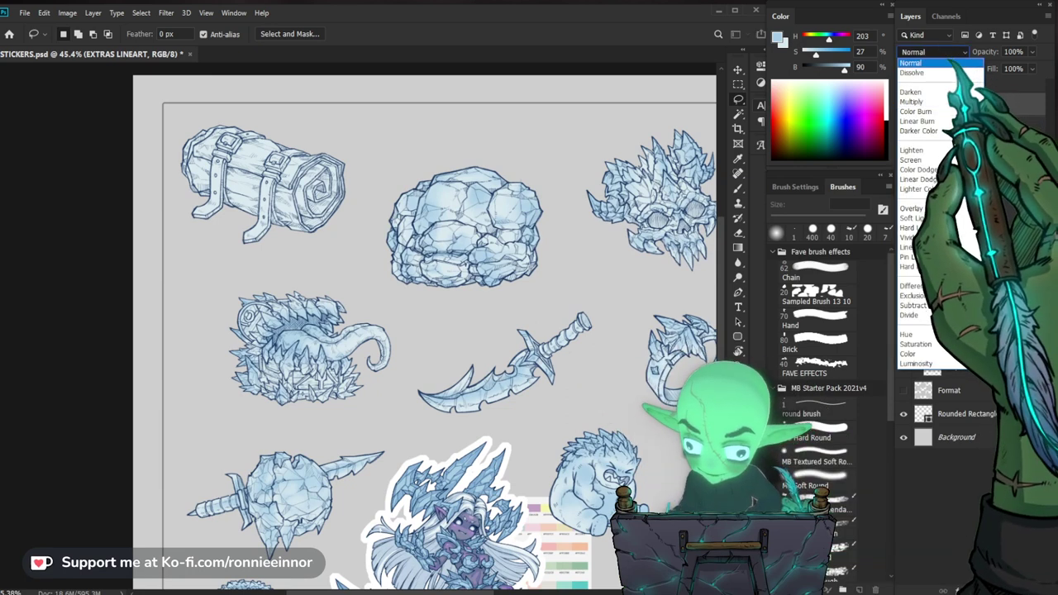
{"action": "left_click", "coordinate": [951, 63]}
{"action": "key", "text": "ctrl+j"}
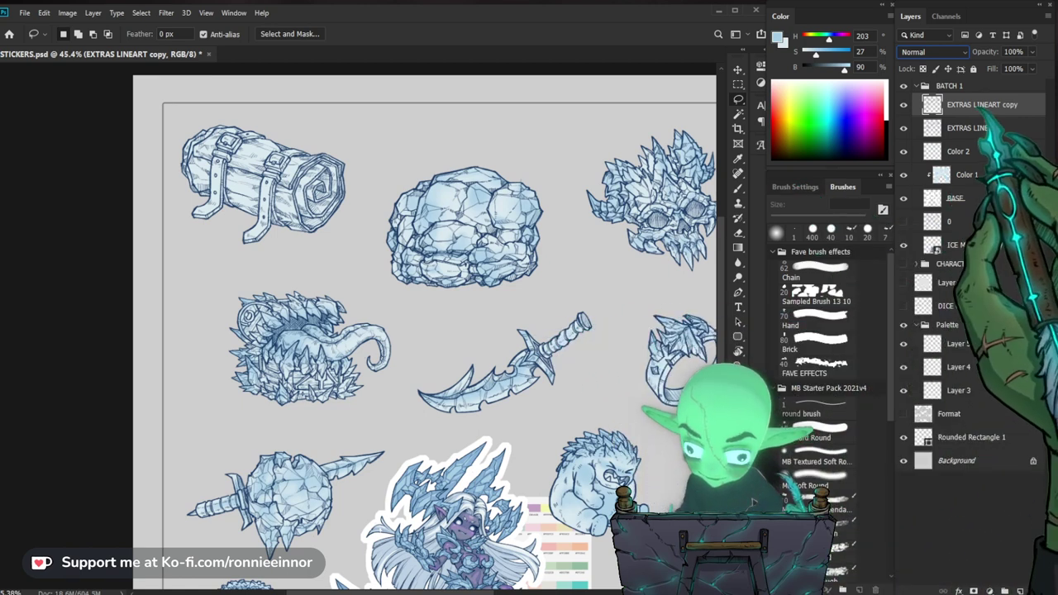
{"action": "key", "text": "ctrl+e"}
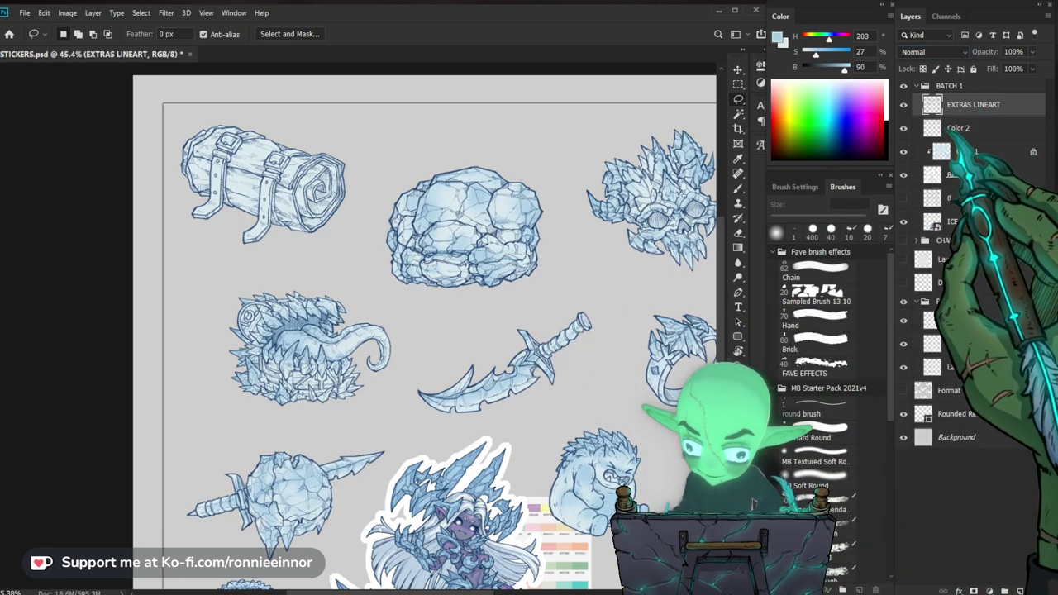
Lasso the bedroll and copy its line art to a new layer in Normal blend mode.
{"action": "key", "text": "z"}
{"action": "left_click_drag", "start_coordinate": [340, 204], "coordinate": [354, 203]}
{"action": "mouse_move", "coordinate": [331, 107]}
{"action": "left_mouse_down"}
{"action": "mouse_move", "coordinate": [215, 92]}
{"action": "mouse_move", "coordinate": [364, 190]}
{"action": "left_mouse_up"}
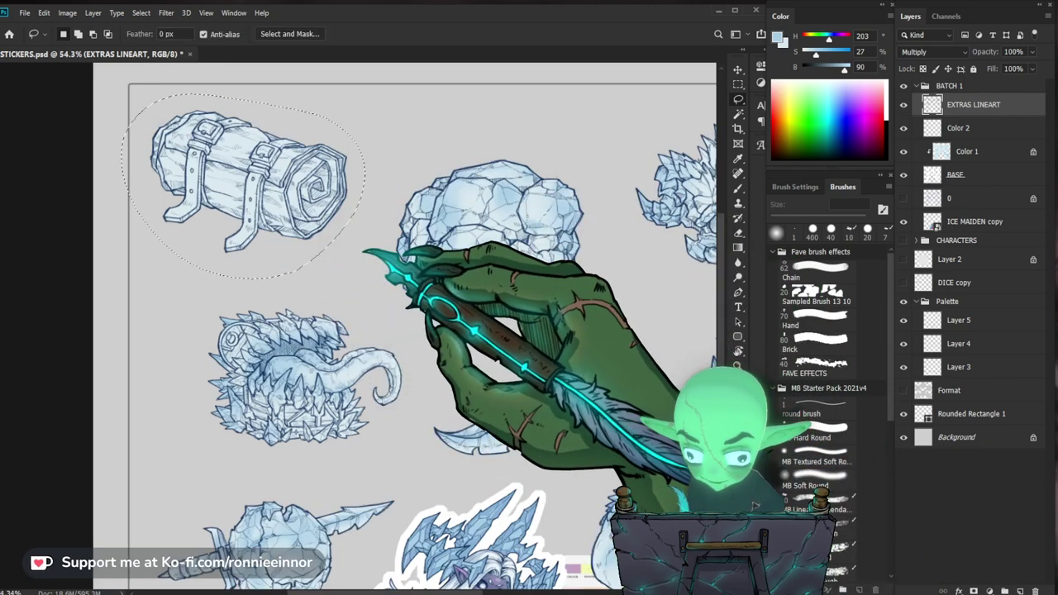
{"action": "key", "text": "ctrl+j"}
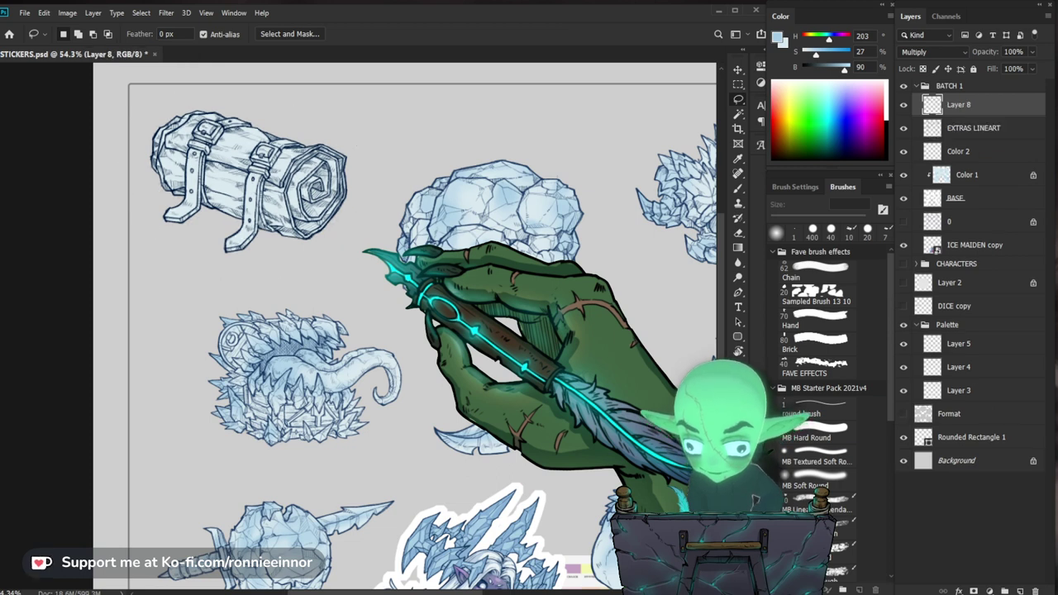
{"action": "key", "text": "ctrl+z"}
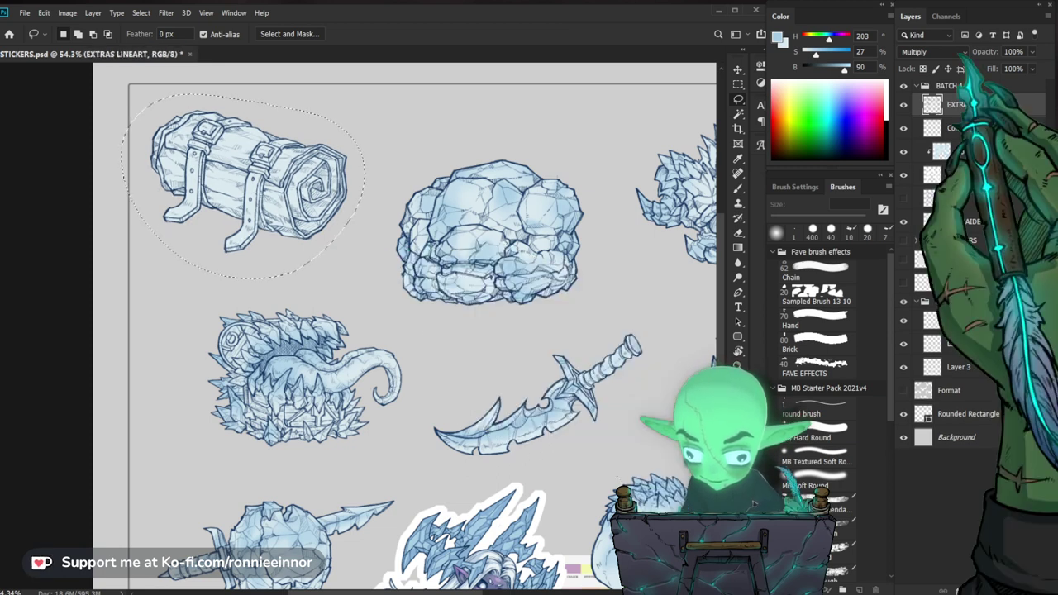
{"action": "key", "text": "ctrl+j"}
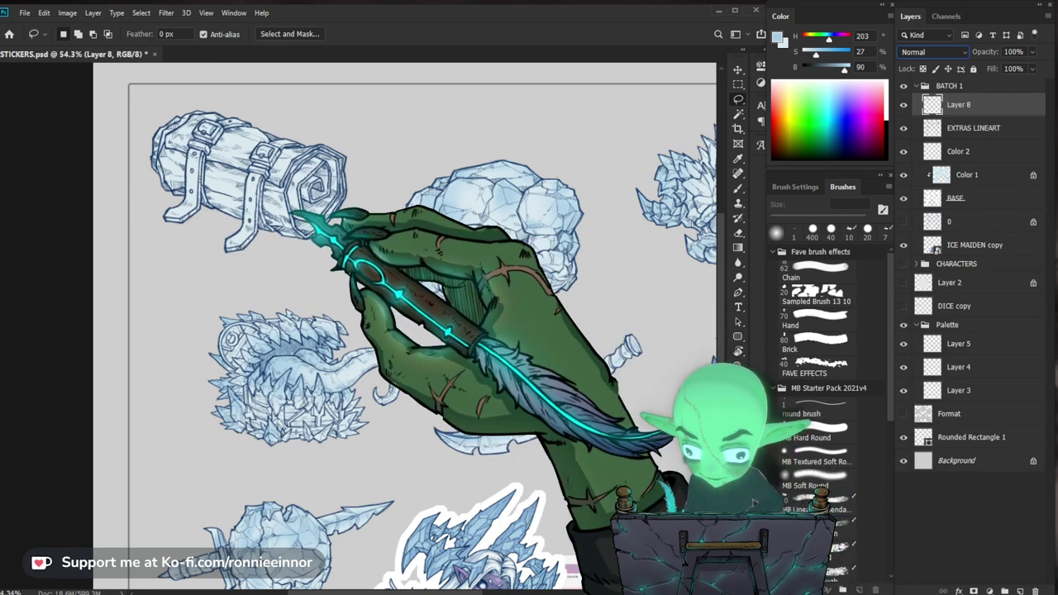
Set the copied bedroll line art to 60% opacity and merge it down into the EXTRAS LINEART layer.
{"action": "key", "text": "ctrl+space"}
{"action": "left_click_drag", "start_coordinate": [326, 224], "coordinate": [372, 248]}
{"action": "left_click", "coordinate": [1033, 52]}
{"action": "left_click", "coordinate": [1006, 65]}
{"action": "left_click_drag", "start_coordinate": [1004, 66], "coordinate": [1011, 66]}
{"action": "left_click", "coordinate": [323, 220]}
{"action": "mouse_move", "coordinate": [322, 220]}
{"action": "left_mouse_down"}
{"action": "mouse_move", "coordinate": [351, 231]}
{"action": "mouse_move", "coordinate": [329, 232]}
{"action": "left_mouse_up"}
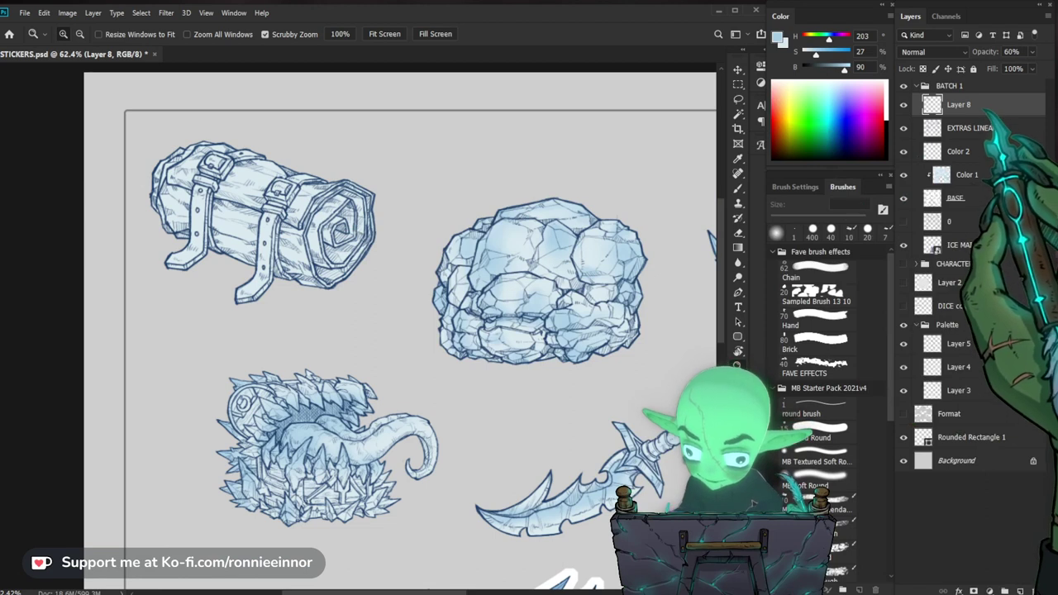
{"action": "key", "text": "ctrl+e"}
Set the EXTRAS LINEART layer's blend mode back to Multiply.
{"action": "left_click_drag", "start_coordinate": [389, 221], "coordinate": [347, 224]}
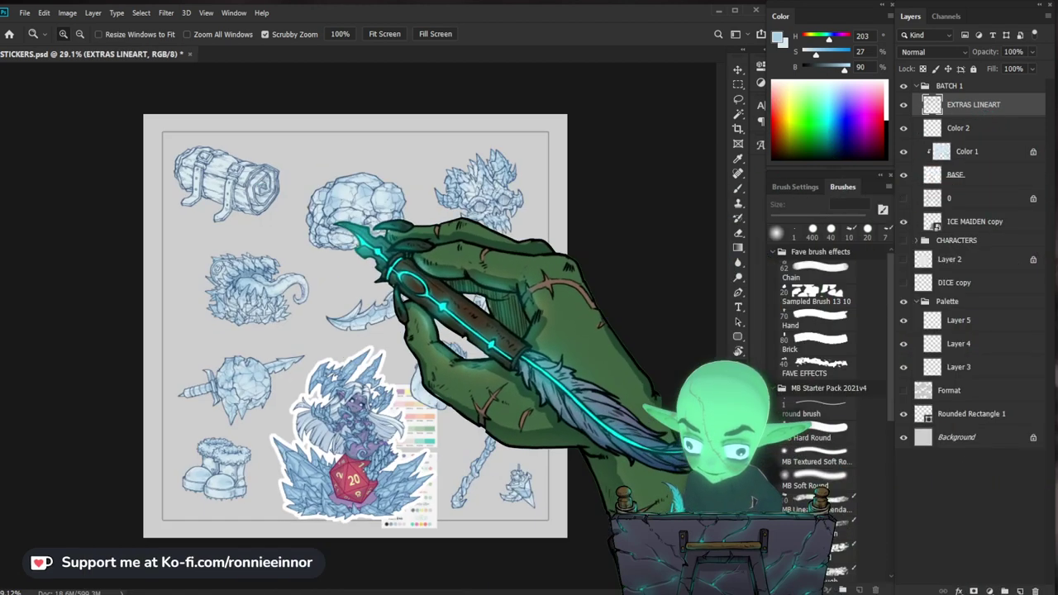
{"action": "scroll", "coordinate": [282, 188], "scroll_direction": "up", "scroll_amount": 10}
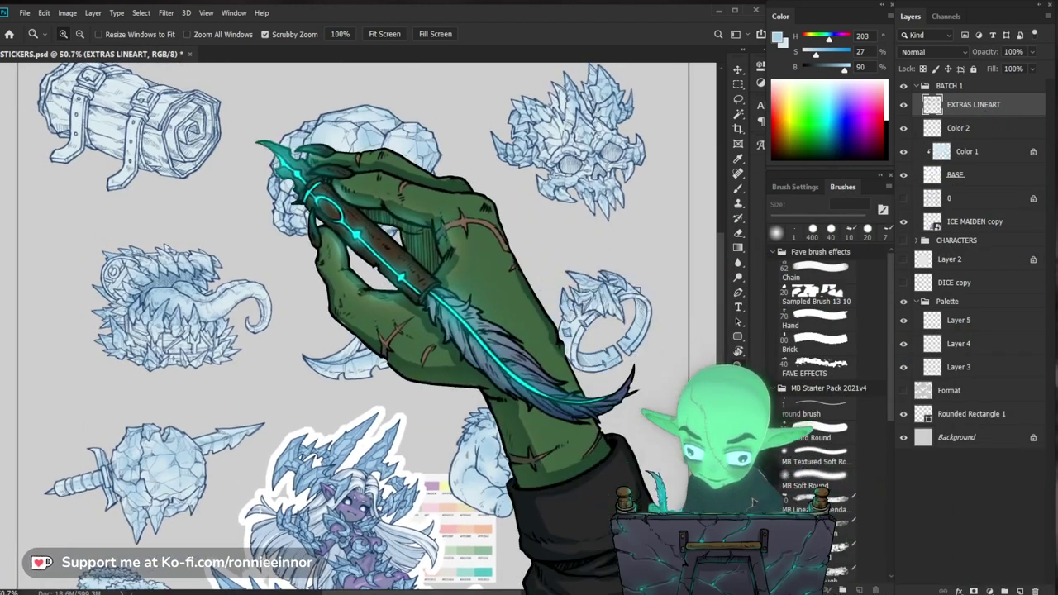
{"action": "scroll", "coordinate": [331, 248], "scroll_direction": "down", "scroll_amount": 6}
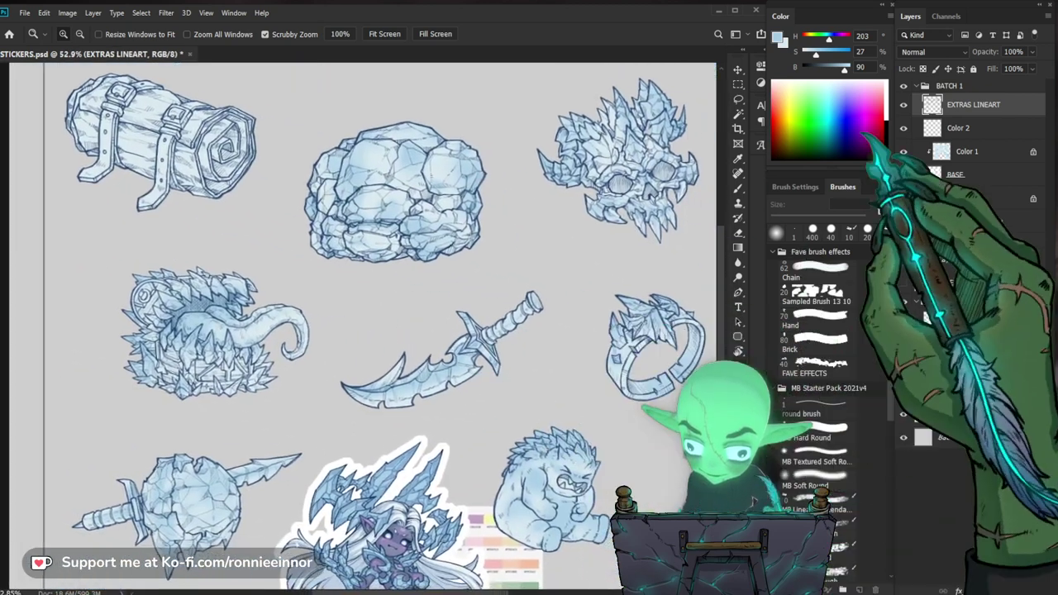
{"action": "left_click", "coordinate": [946, 52]}
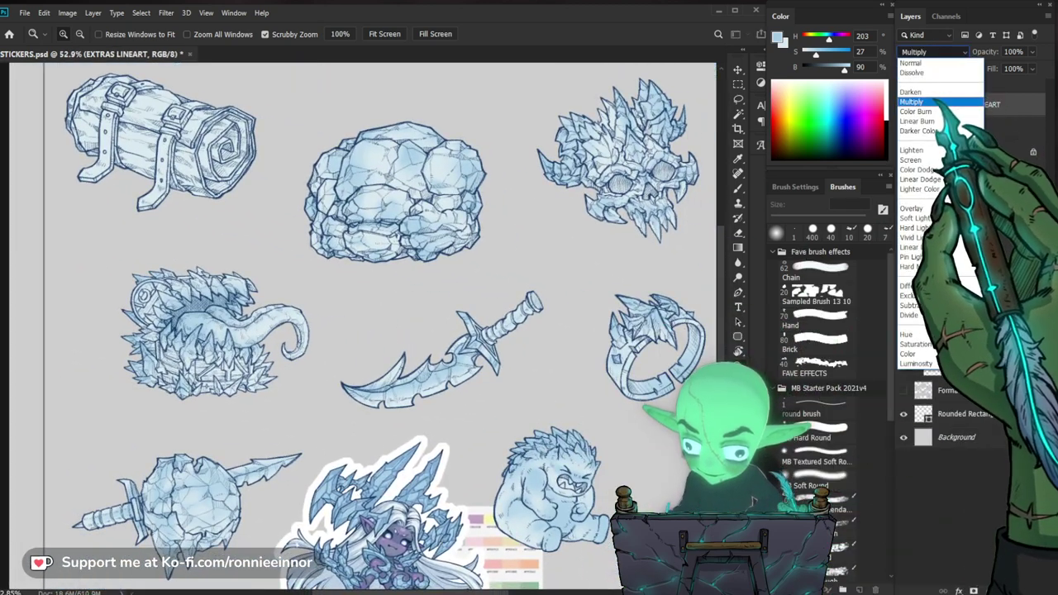
{"action": "left_click", "coordinate": [938, 101]}
{"action": "left_click_drag", "start_coordinate": [483, 267], "coordinate": [439, 266]}
{"action": "scroll", "coordinate": [340, 229], "scroll_direction": "up", "scroll_amount": 2}
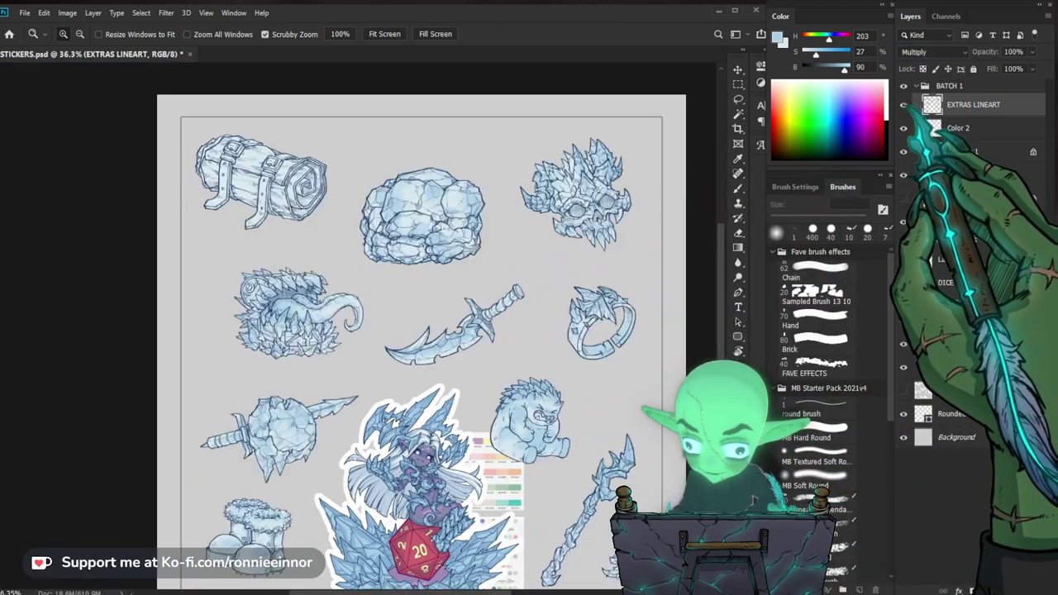
Shade the bedroll in light blue on the Color 1 layer with the soft brush at 500 and 400 px.
{"action": "left_click", "coordinate": [969, 151]}
{"action": "left_click_drag", "start_coordinate": [449, 198], "coordinate": [487, 257]}
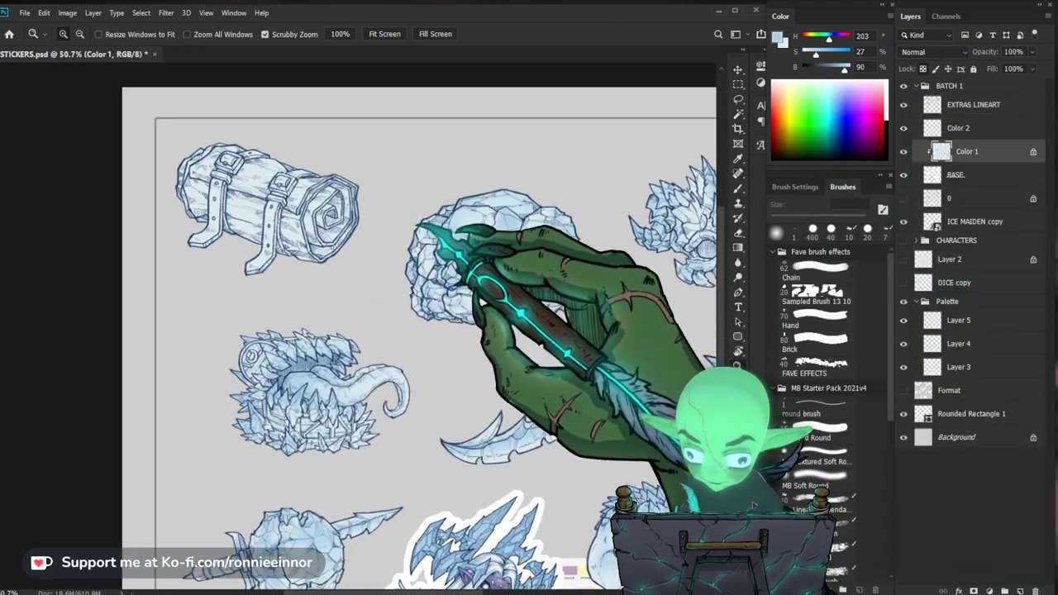
{"action": "key", "text": "b"}
{"action": "key", "text": "bracketright"}
{"action": "key", "text": "bracketright"}
{"action": "key", "text": "bracketright"}
{"action": "key", "text": "bracketright"}
{"action": "key", "text": "bracketright"}
{"action": "key", "text": "bracketright"}
{"action": "key", "text": "bracketright"}
{"action": "key", "text": "bracketright"}
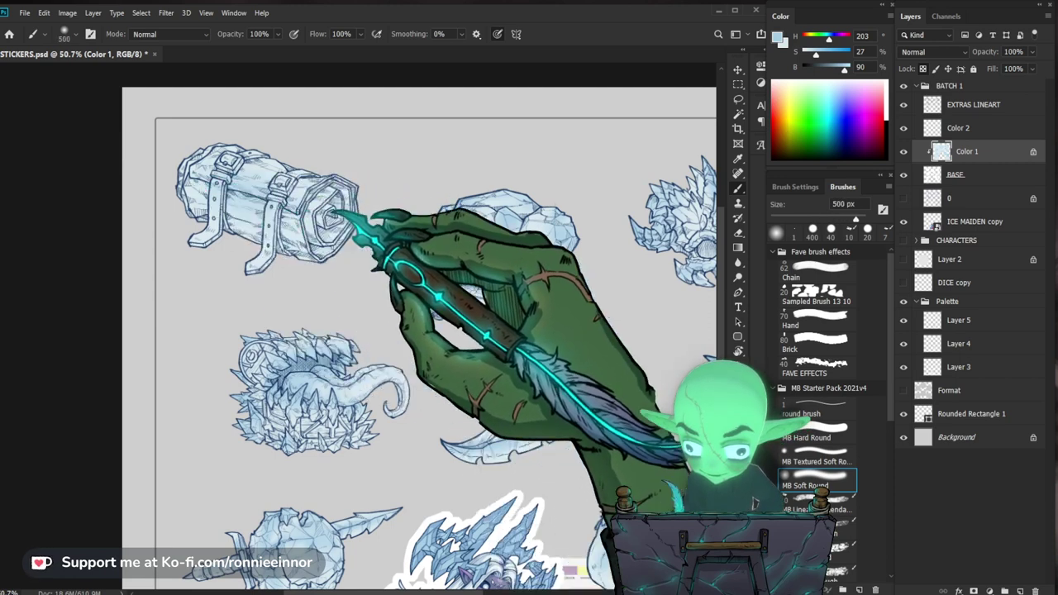
{"action": "key", "text": "bracketleft"}
{"action": "key", "text": "bracketleft"}
{"action": "key", "text": "bracketleft"}
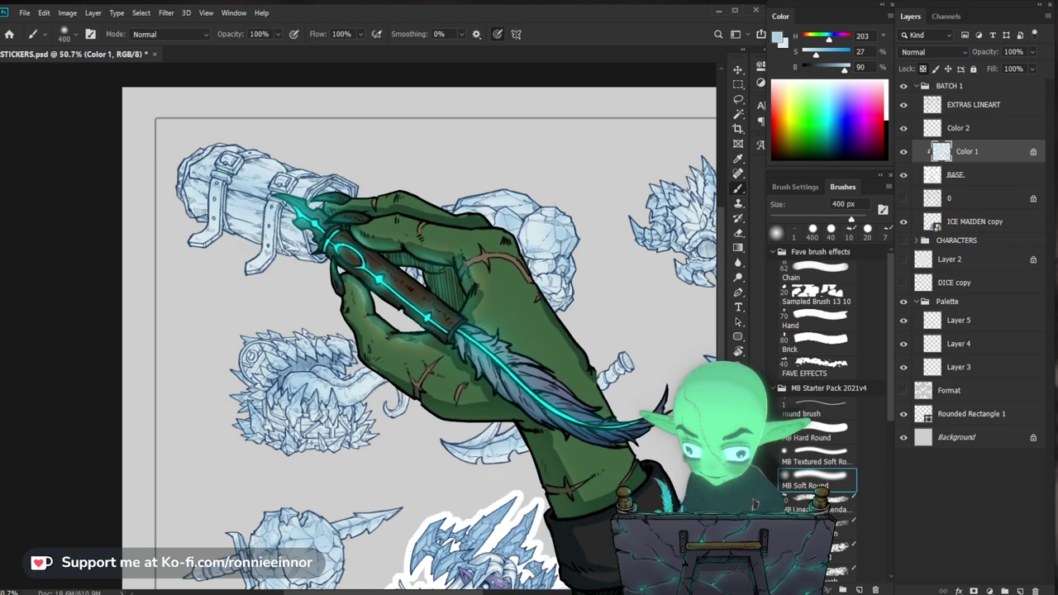
Shade the crystal-horned skull in light blue with the soft brush at 125 and 80 px.
{"action": "key", "text": "z"}
{"action": "left_click_drag", "start_coordinate": [529, 290], "coordinate": [444, 296]}
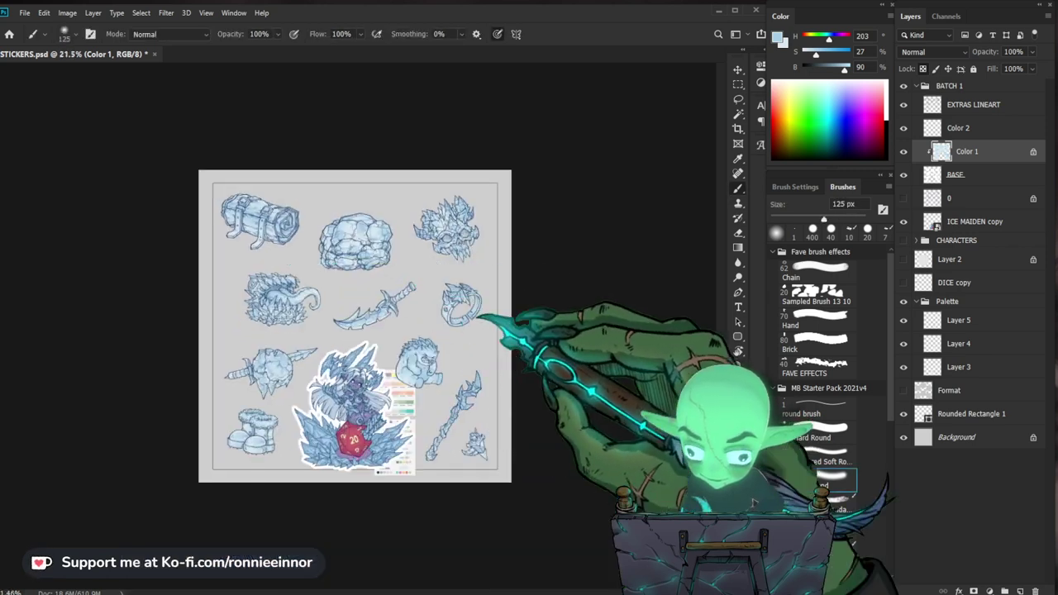
{"action": "left_click_drag", "start_coordinate": [484, 434], "coordinate": [529, 397]}
{"action": "left_click_drag", "start_coordinate": [467, 178], "coordinate": [517, 201]}
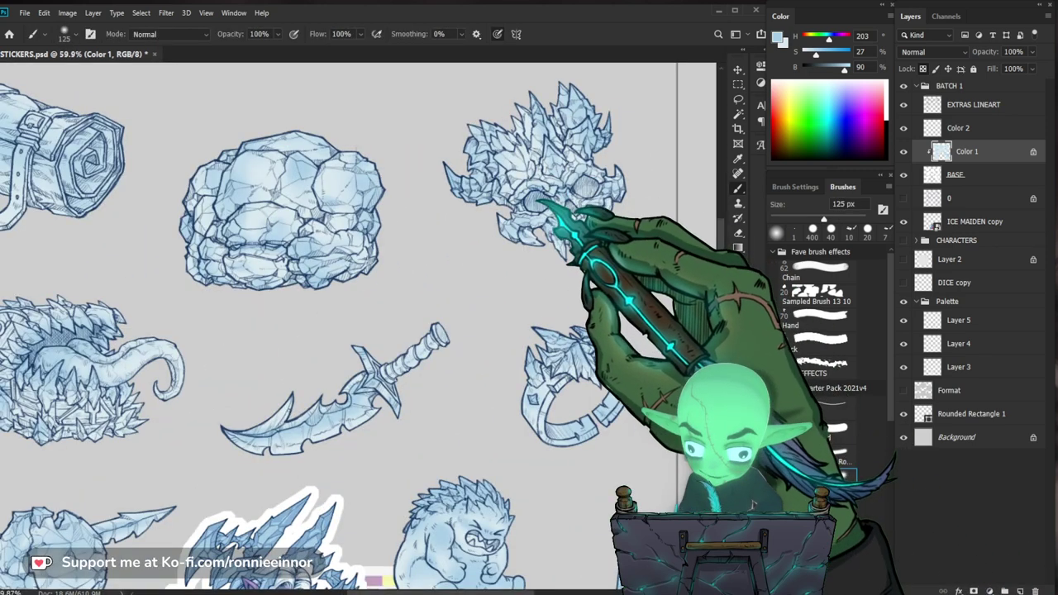
{"action": "key", "text": "bracketleft"}
{"action": "key", "text": "bracketleft"}
{"action": "key", "text": "bracketleft"}
{"action": "key", "text": "bracketleft"}
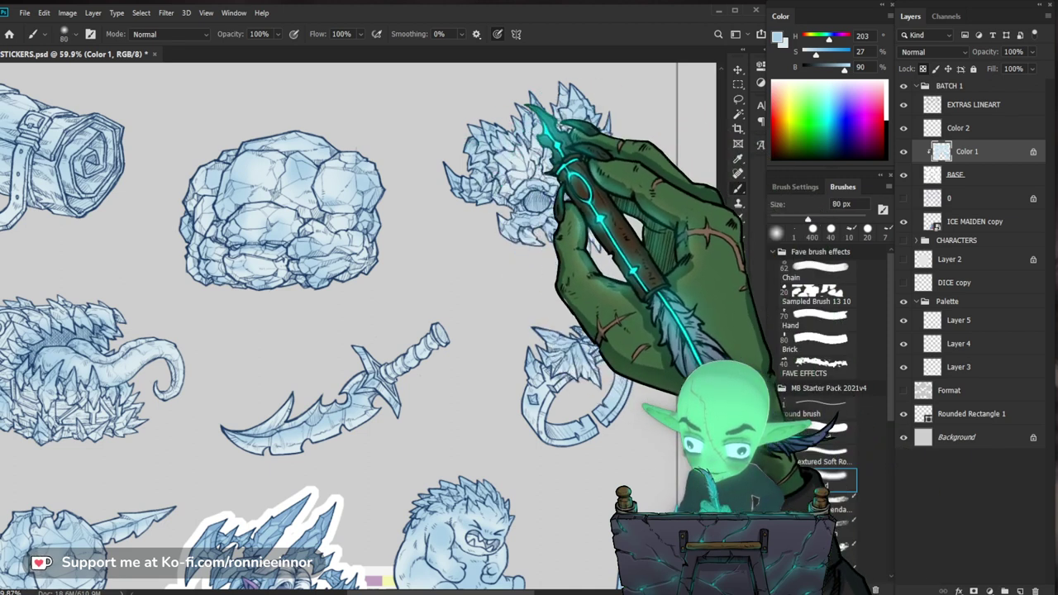
Refine the shading on the skull's crystal spikes, alternating between the soft brush at 80 px and the eraser at 50 px.
{"action": "key", "text": "e"}
{"action": "key", "text": "b"}
{"action": "key", "text": "bracketleft"}
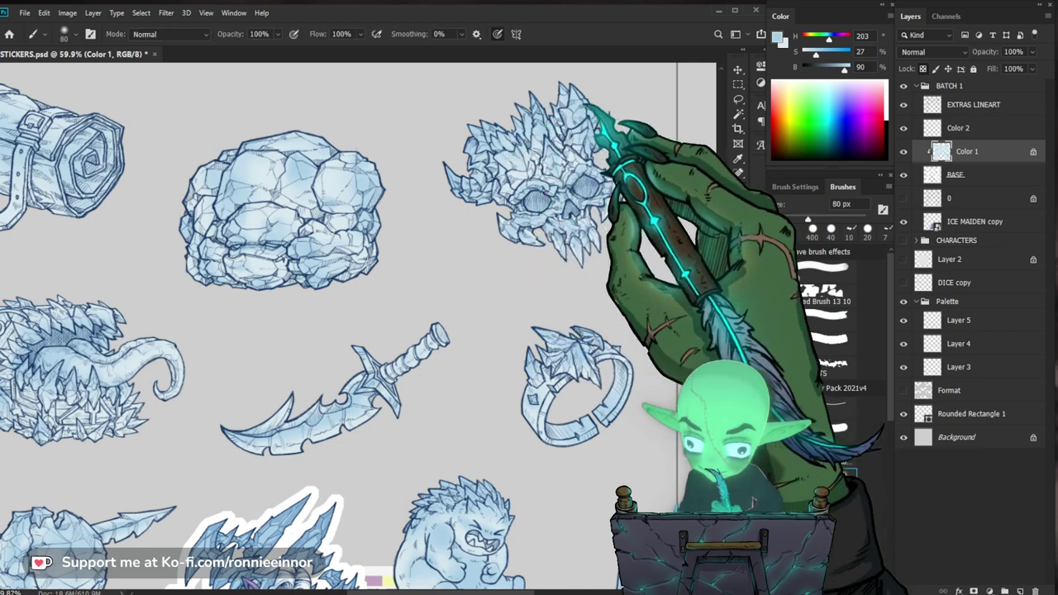
{"action": "key", "text": "e"}
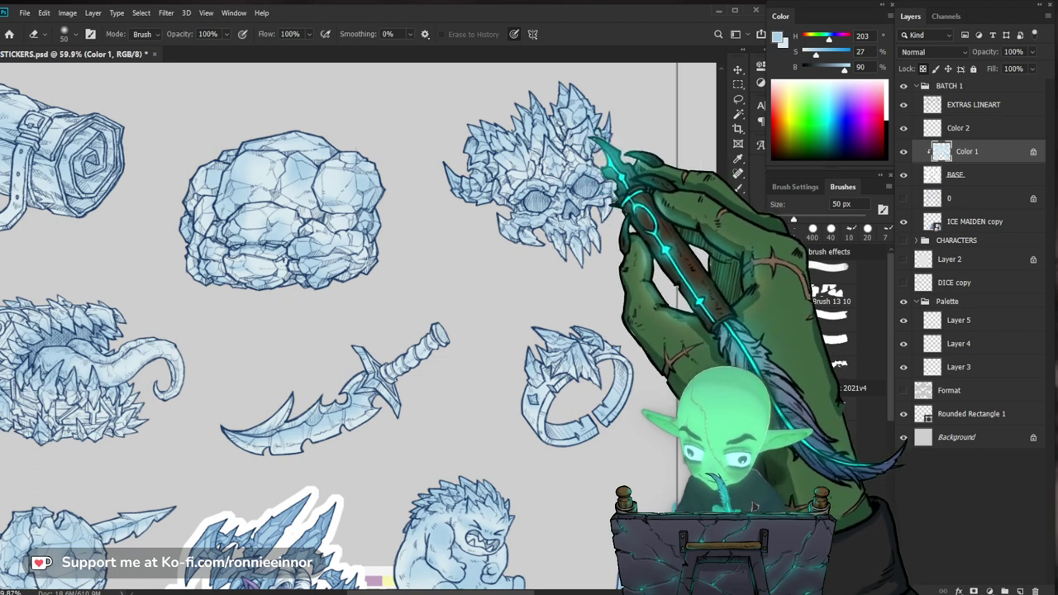
{"action": "key", "text": "b"}
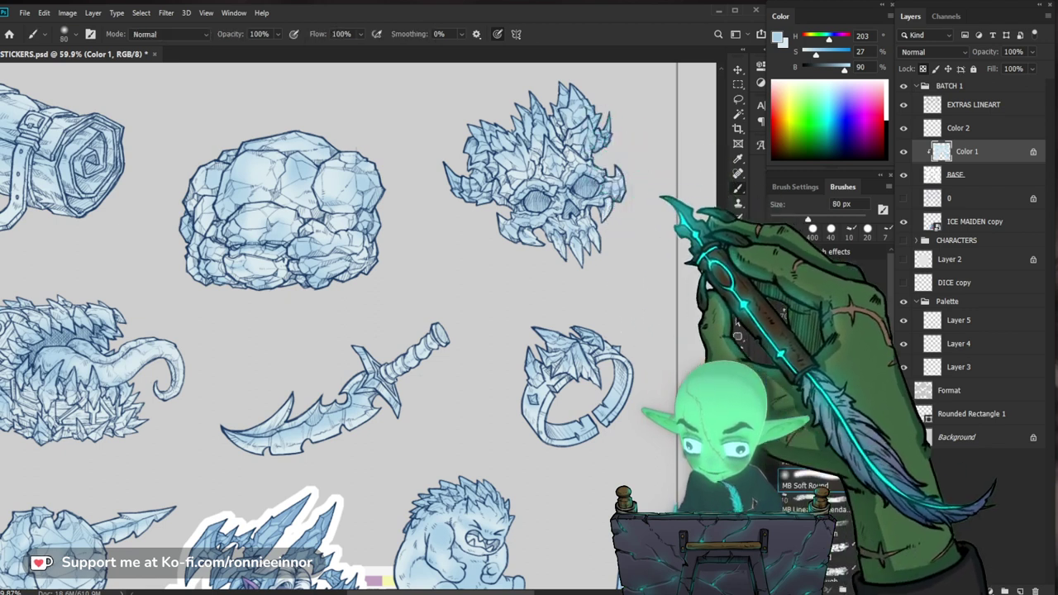
{"action": "scroll", "coordinate": [494, 328], "scroll_direction": "down", "scroll_amount": 1}
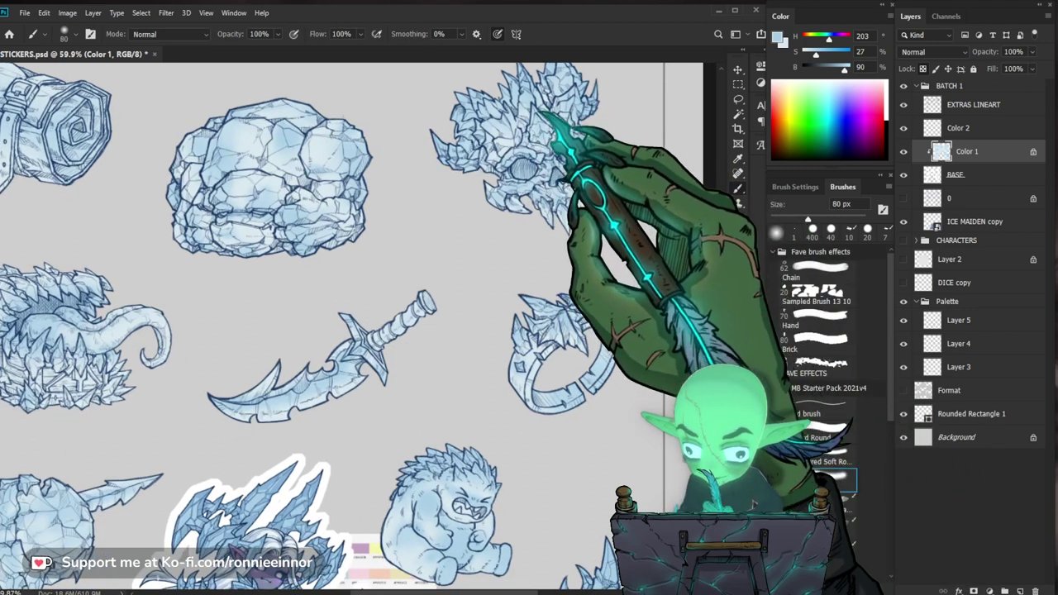
{"action": "left_click_drag", "start_coordinate": [556, 142], "coordinate": [544, 175]}
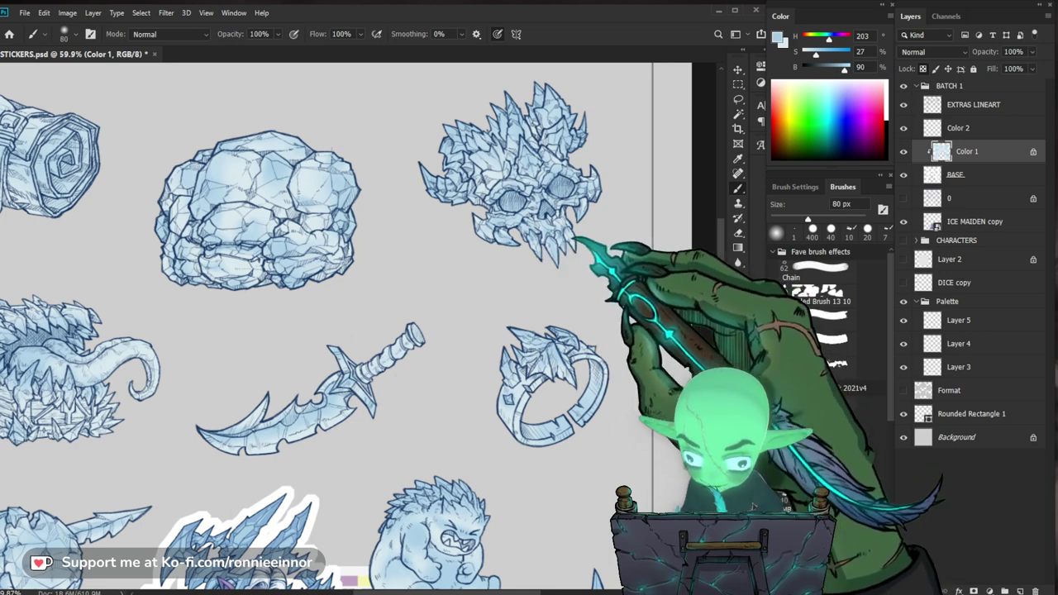
Check the light blue shading across the skull, bedroll, ring and seated beast for consistency.
{"action": "key", "text": "e"}
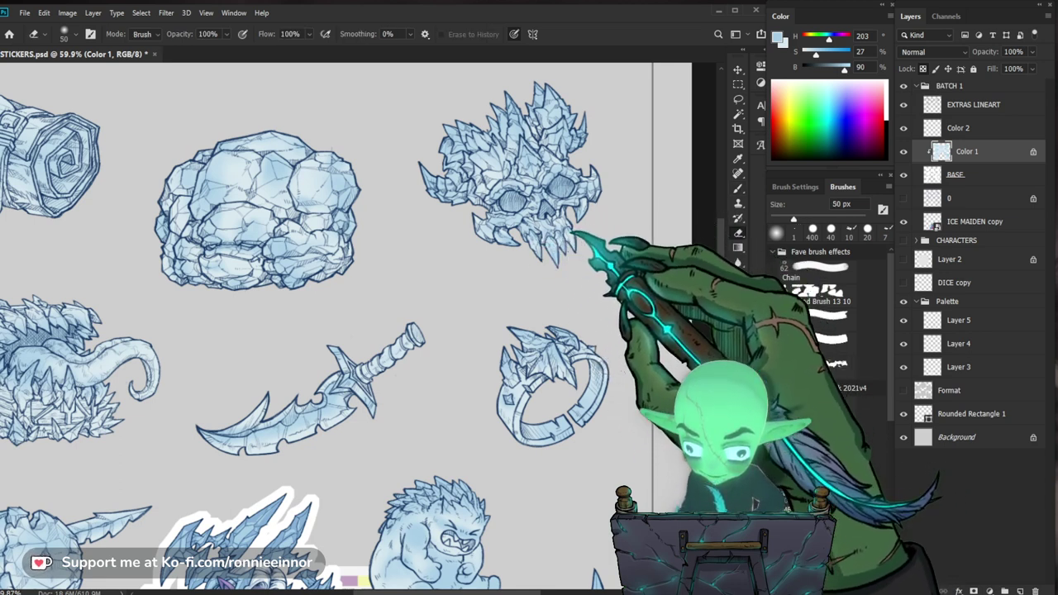
{"action": "key", "text": "b"}
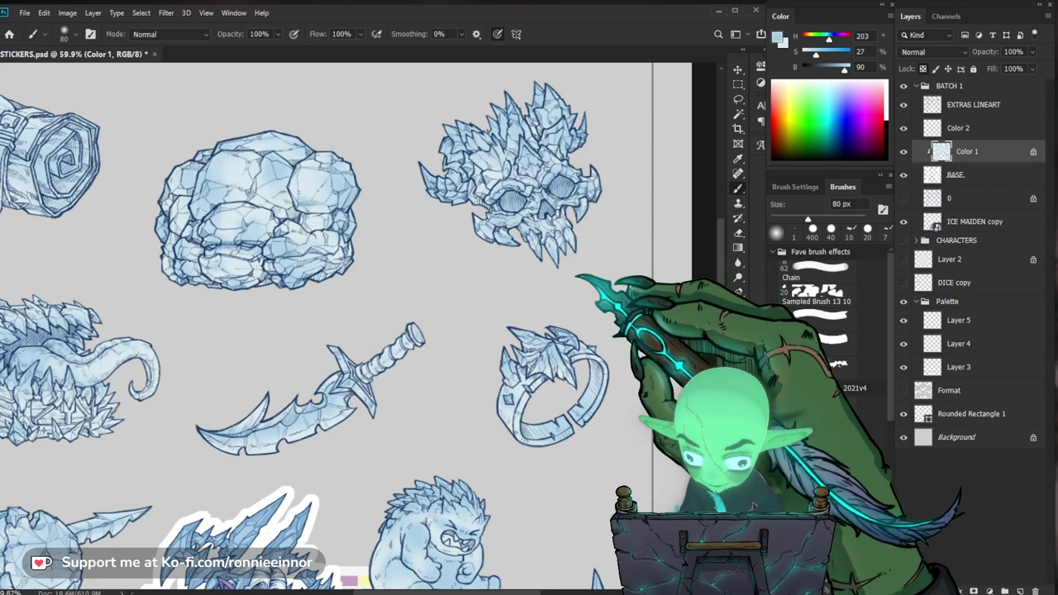
{"action": "key", "text": "ctrl+0"}
{"action": "key", "text": "ctrl+plus"}
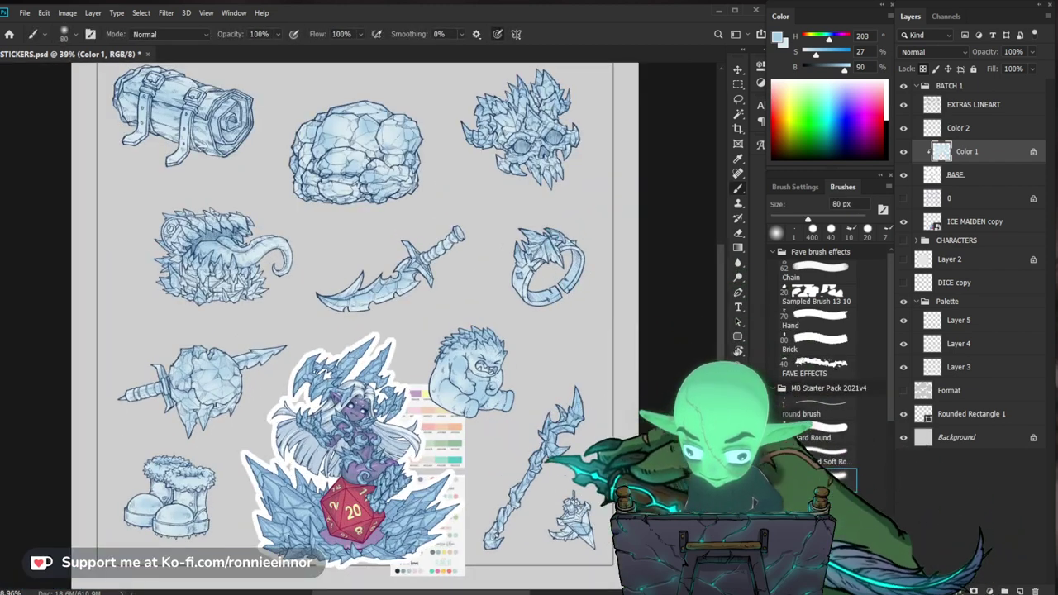
{"action": "key", "text": "ctrl+plus"}
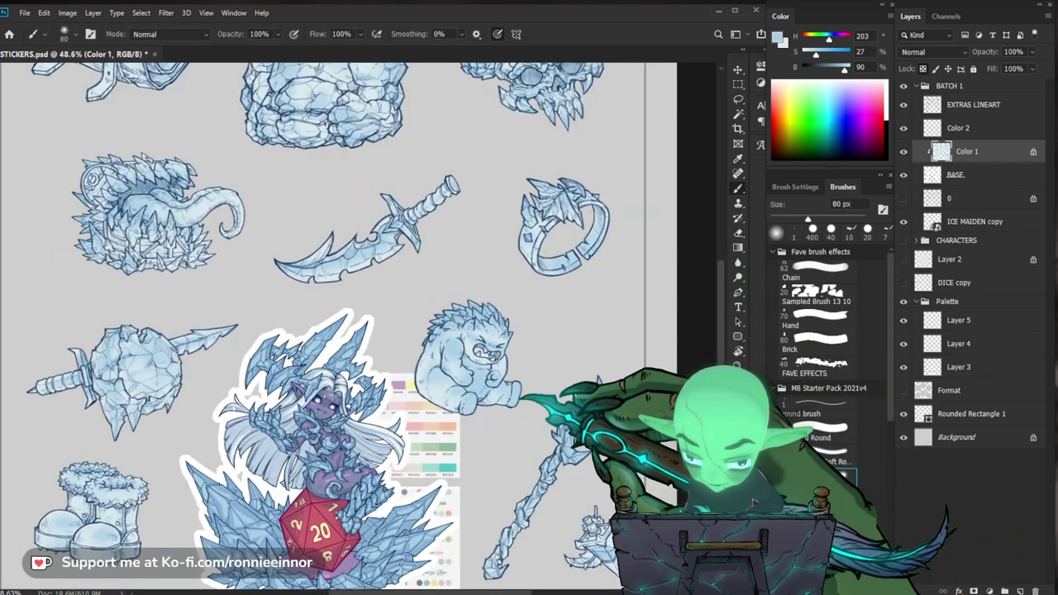
{"action": "scroll", "coordinate": [560, 220], "scroll_direction": "up", "scroll_amount": 2}
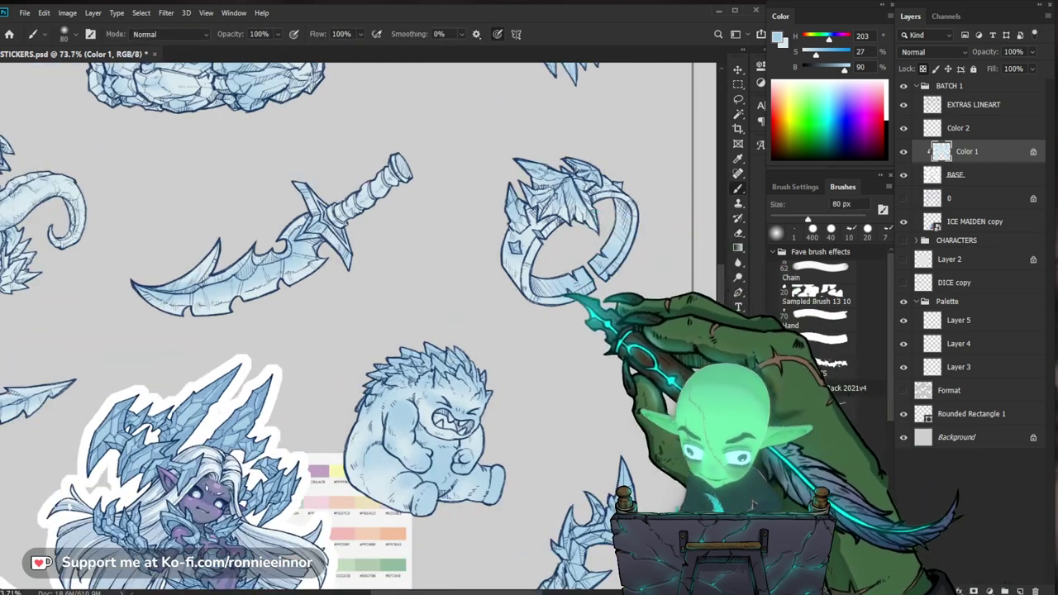
{"action": "left_click_drag", "start_coordinate": [638, 256], "coordinate": [649, 397]}
{"action": "mouse_move", "coordinate": [661, 351]}
{"action": "left_mouse_down"}
{"action": "mouse_move", "coordinate": [616, 352]}
{"action": "mouse_move", "coordinate": [667, 365]}
{"action": "left_mouse_up"}
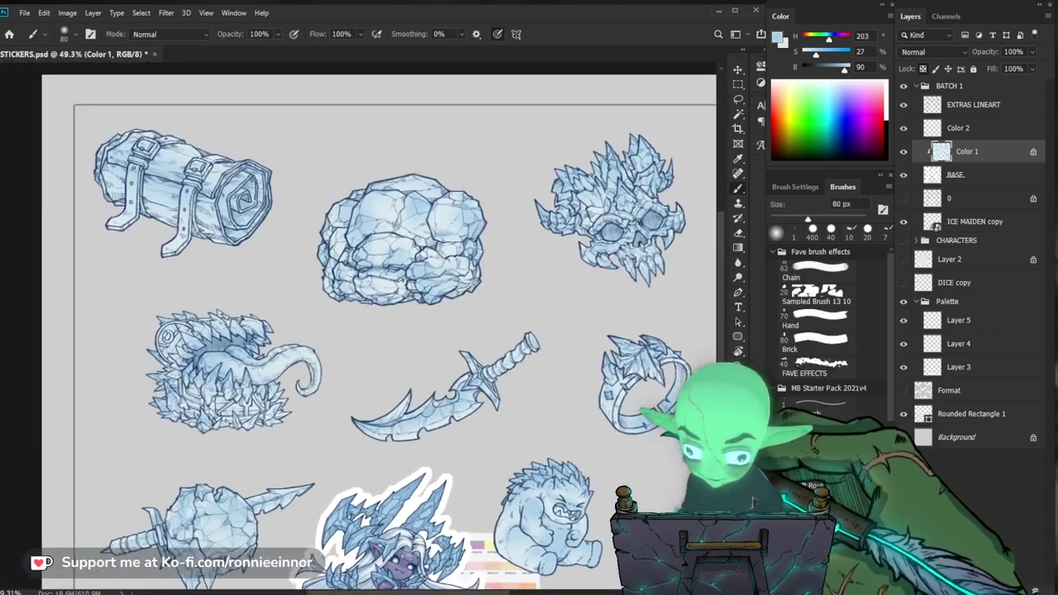
{"action": "left_click_drag", "start_coordinate": [208, 162], "coordinate": [263, 172]}
{"action": "key", "text": "b"}
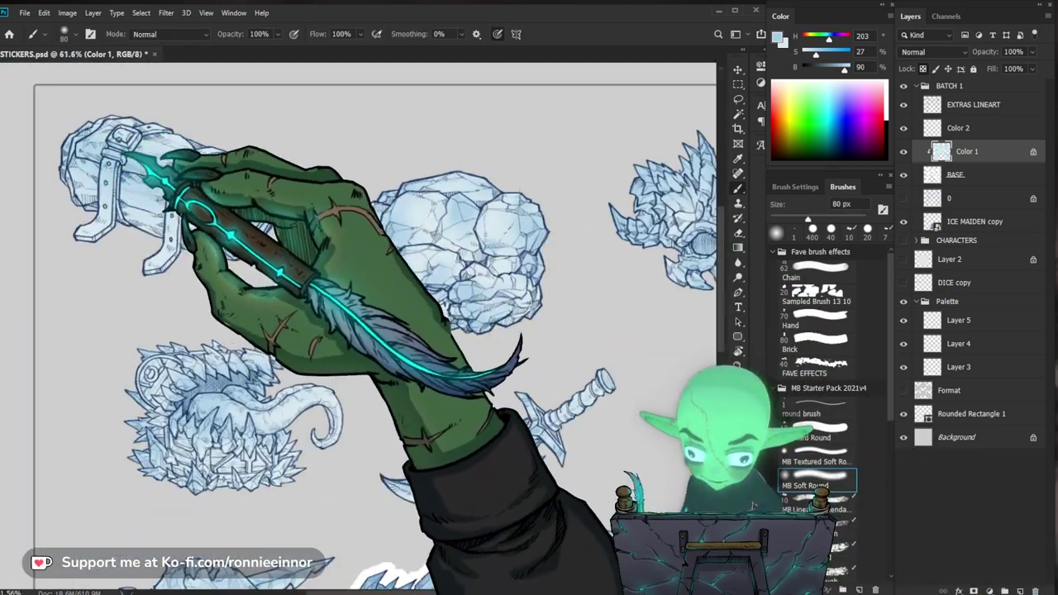
{"action": "left_click_drag", "start_coordinate": [262, 182], "coordinate": [166, 183]}
{"action": "left_click_drag", "start_coordinate": [439, 426], "coordinate": [542, 361]}
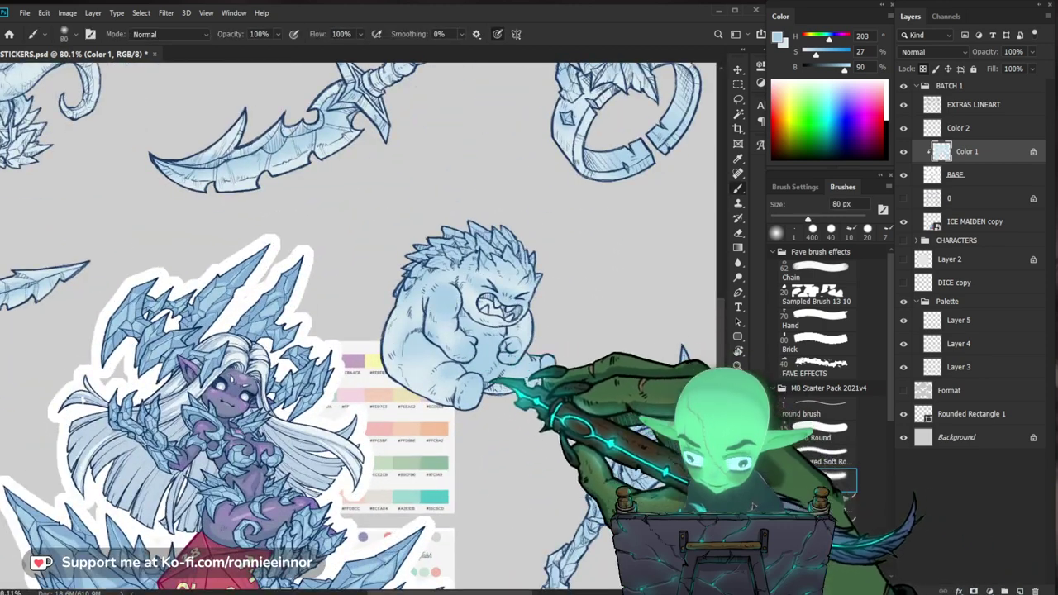
{"action": "scroll", "coordinate": [536, 369], "scroll_direction": "down", "scroll_amount": 2}
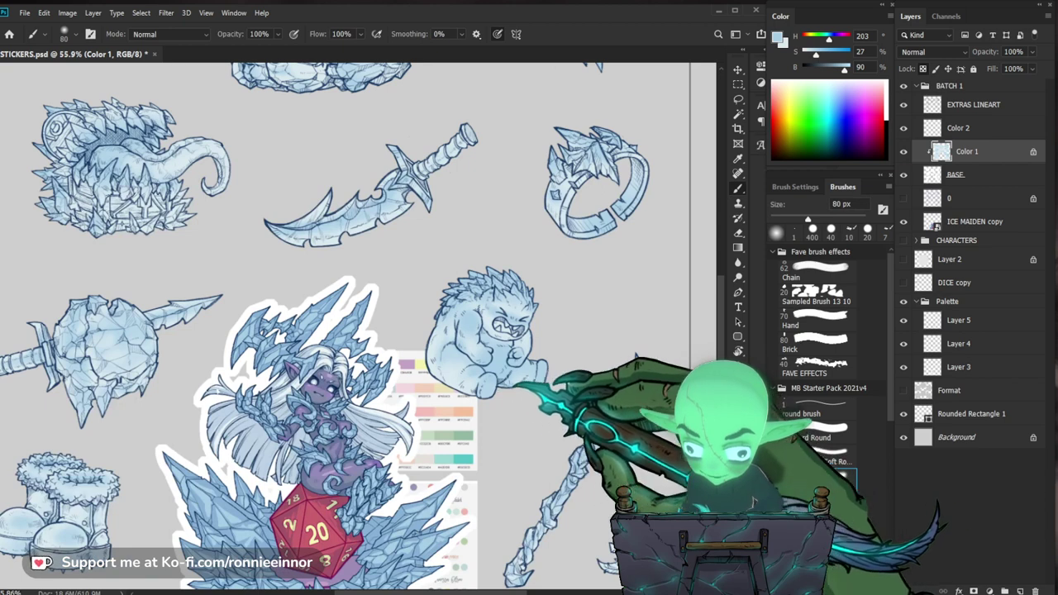
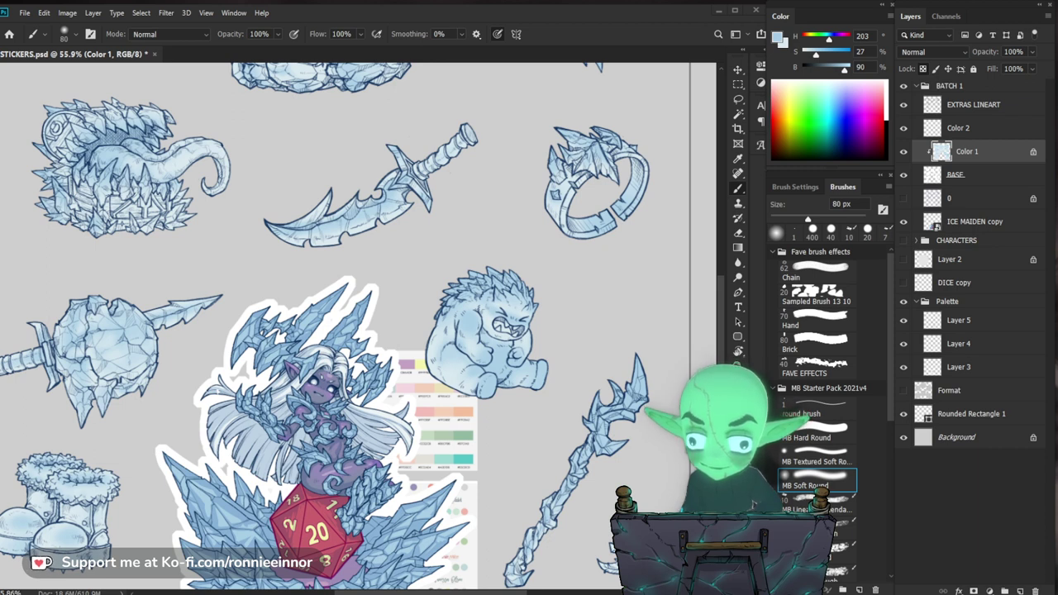
Refine the shading on the seated spiky-backed beast with the eraser at 50 px, keeping the soft brush at 80 px ready.
{"action": "key", "text": "ctrl+space"}
{"action": "left_click_drag", "start_coordinate": [502, 436], "coordinate": [475, 440]}
{"action": "key", "text": "space"}
{"action": "left_click_drag", "start_coordinate": [482, 492], "coordinate": [520, 383]}
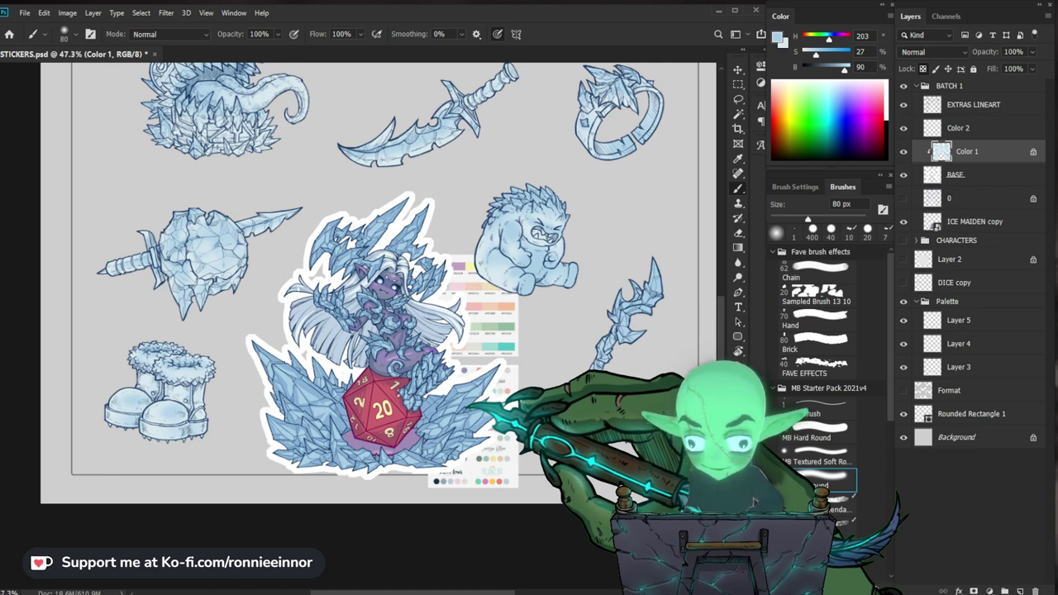
{"action": "scroll", "coordinate": [582, 248], "scroll_direction": "up", "scroll_amount": 5}
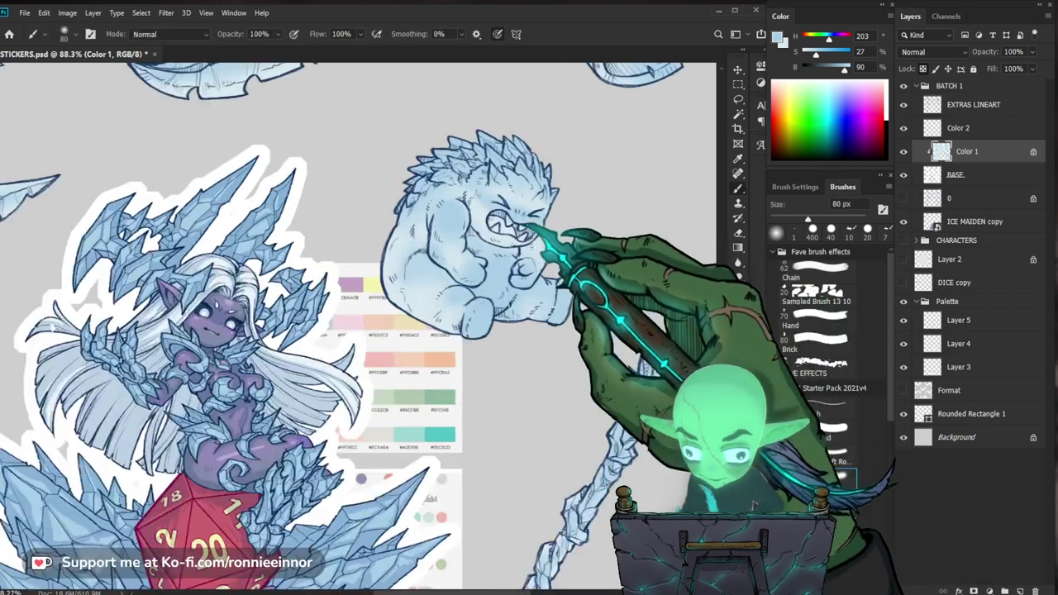
{"action": "key", "text": "e"}
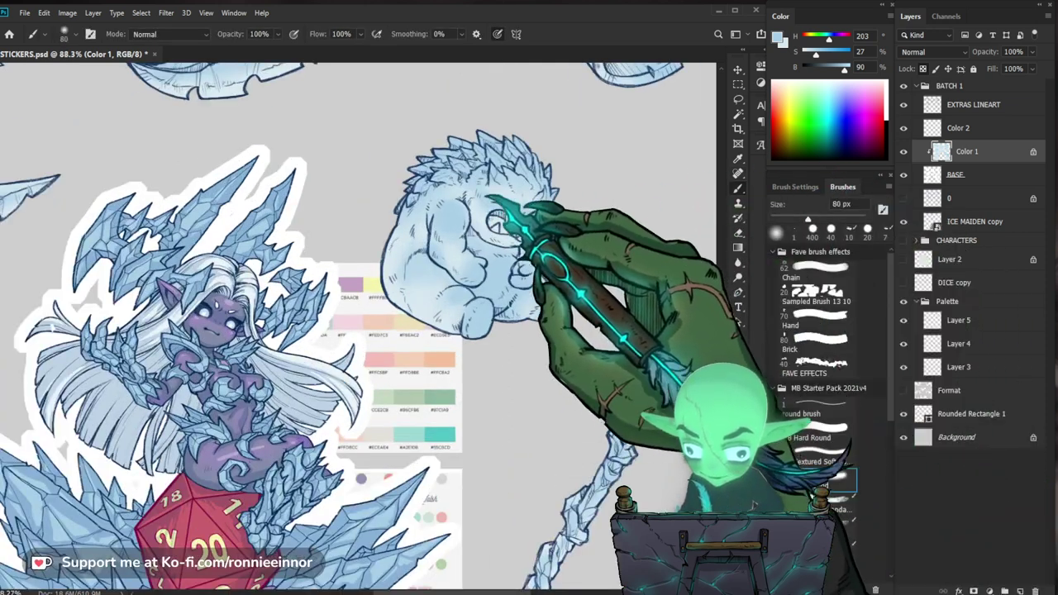
{"action": "scroll", "coordinate": [616, 220], "scroll_direction": "down", "scroll_amount": 2}
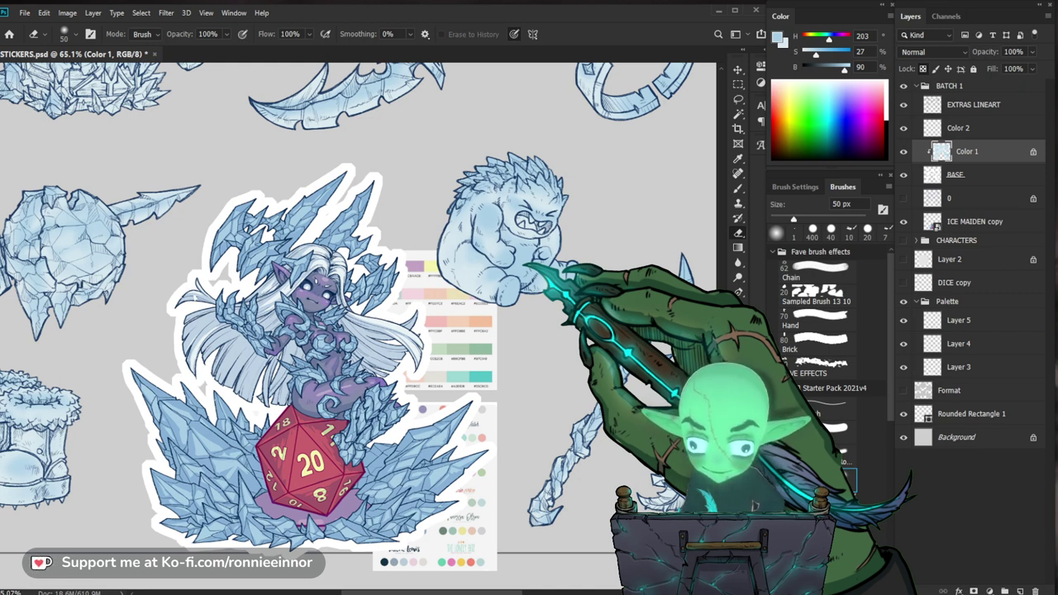
{"action": "key", "text": "b"}
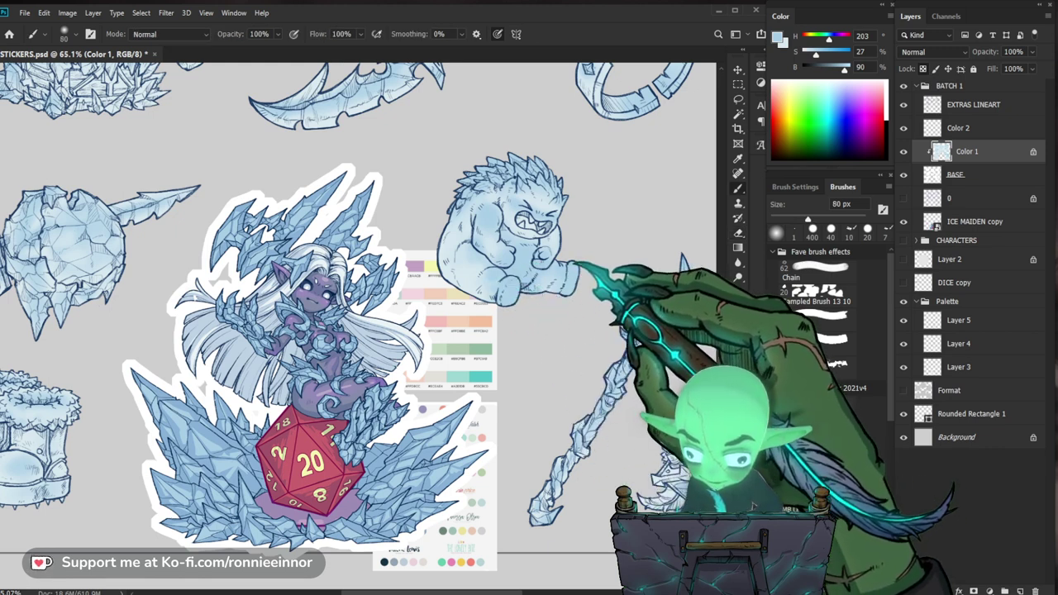
Review the whole sticker sheet, comparing the shading of the rock pile and the sword-pierced boulder.
{"action": "key", "text": "ctrl+space"}
{"action": "left_click_drag", "start_coordinate": [599, 291], "coordinate": [575, 295]}
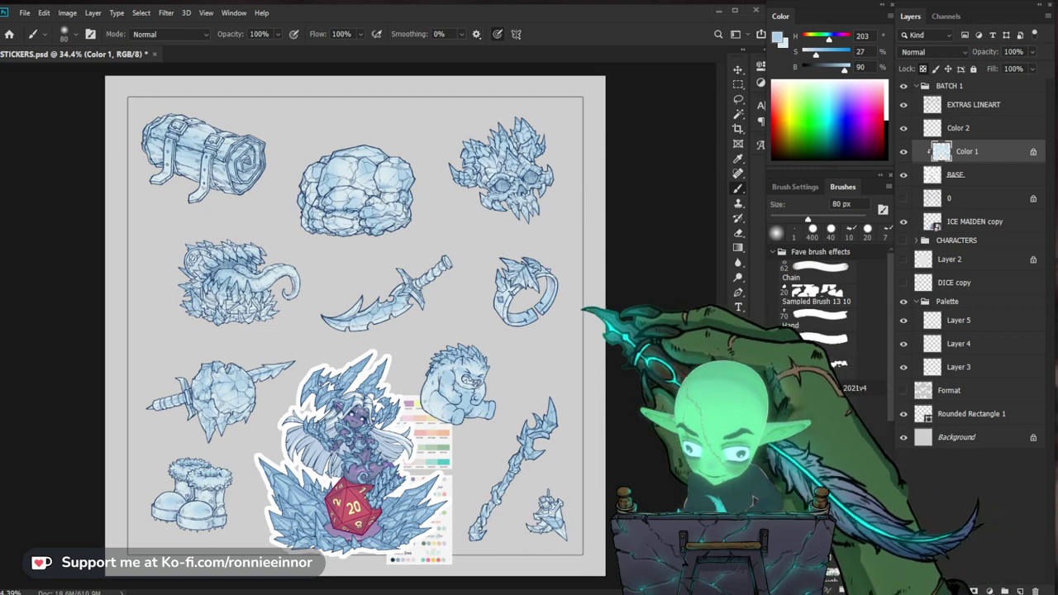
{"action": "left_click", "coordinate": [359, 192]}
{"action": "left_click_drag", "start_coordinate": [382, 191], "coordinate": [405, 189]}
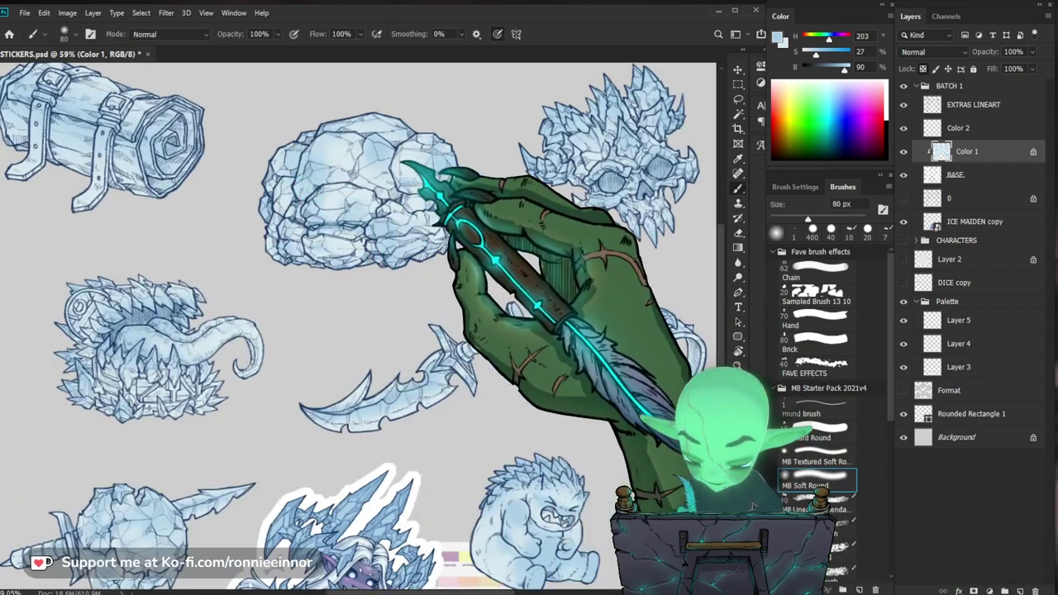
{"action": "key", "text": "ctrl+space"}
{"action": "left_click_drag", "start_coordinate": [457, 210], "coordinate": [424, 220]}
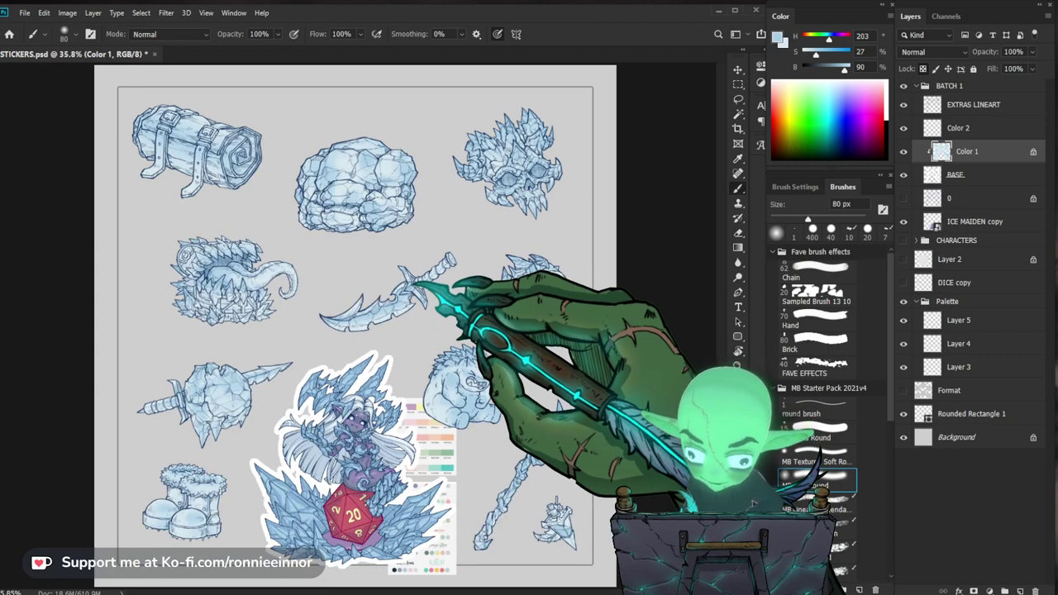
{"action": "key", "text": "ctrl+space"}
{"action": "left_click_drag", "start_coordinate": [254, 424], "coordinate": [292, 408]}
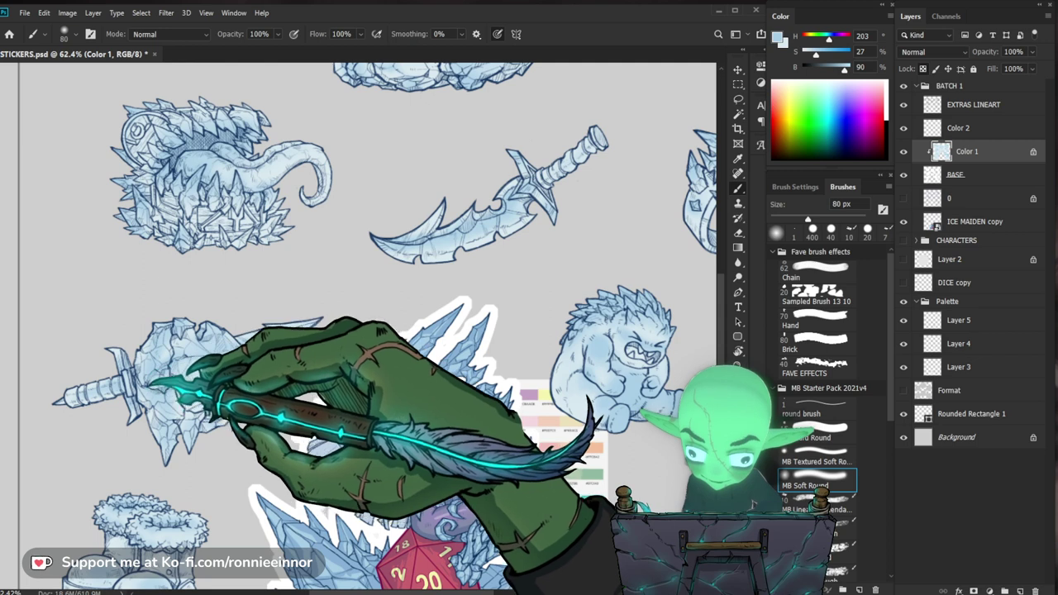
{"action": "key", "text": "ctrl+space"}
{"action": "left_click_drag", "start_coordinate": [248, 384], "coordinate": [203, 389]}
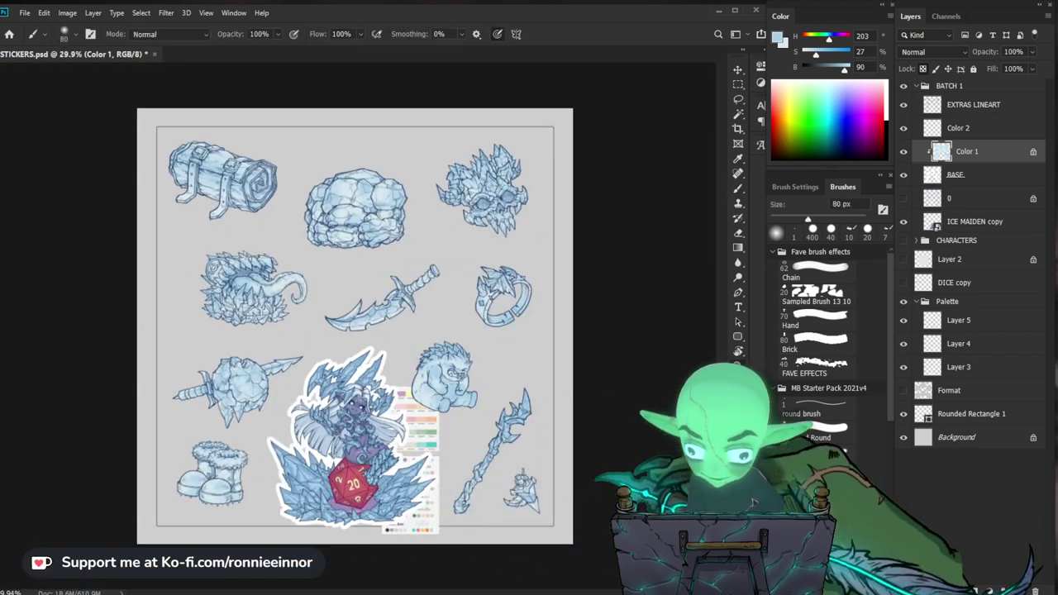
Touch up the light blue shading on the crystal staff and small trinket beside it with the soft brush at 50 px.
{"action": "key", "text": "ctrl+space"}
{"action": "left_click_drag", "start_coordinate": [343, 476], "coordinate": [372, 476]}
{"action": "left_click_drag", "start_coordinate": [637, 503], "coordinate": [678, 503]}
{"action": "key", "text": "bracketleft"}
{"action": "key", "text": "bracketleft"}
{"action": "key", "text": "bracketleft"}
{"action": "key", "text": "bracketleft"}
{"action": "key", "text": "bracketleft"}
{"action": "key", "text": "bracketright"}
{"action": "key", "text": "bracketright"}
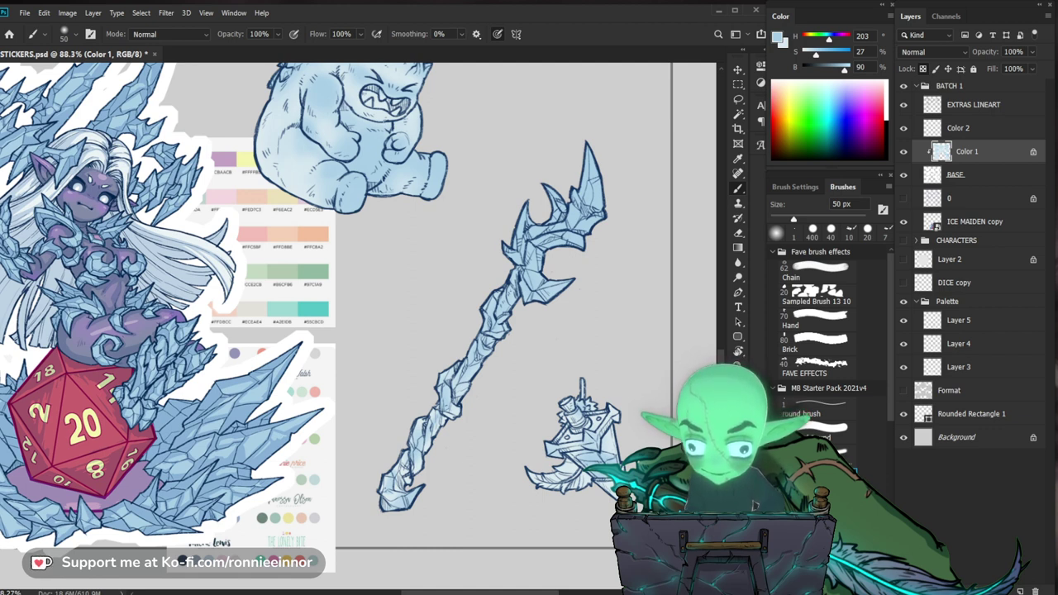
Make Color 2 the active layer and clip it to the layers below.
{"action": "left_click_drag", "start_coordinate": [589, 295], "coordinate": [495, 427]}
{"action": "left_click_drag", "start_coordinate": [493, 335], "coordinate": [512, 333]}
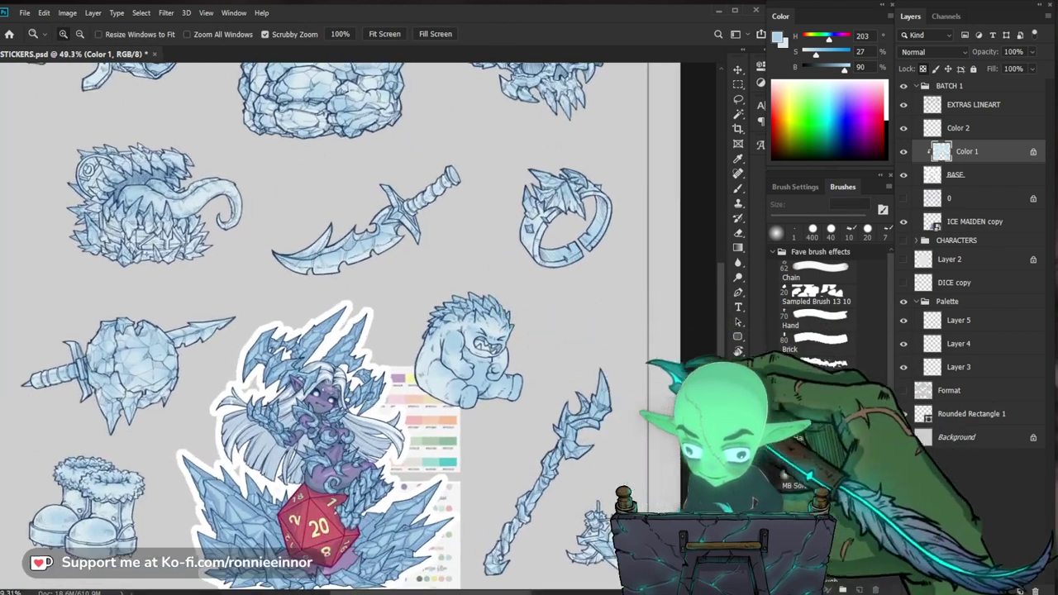
{"action": "left_click_drag", "start_coordinate": [571, 257], "coordinate": [576, 256]}
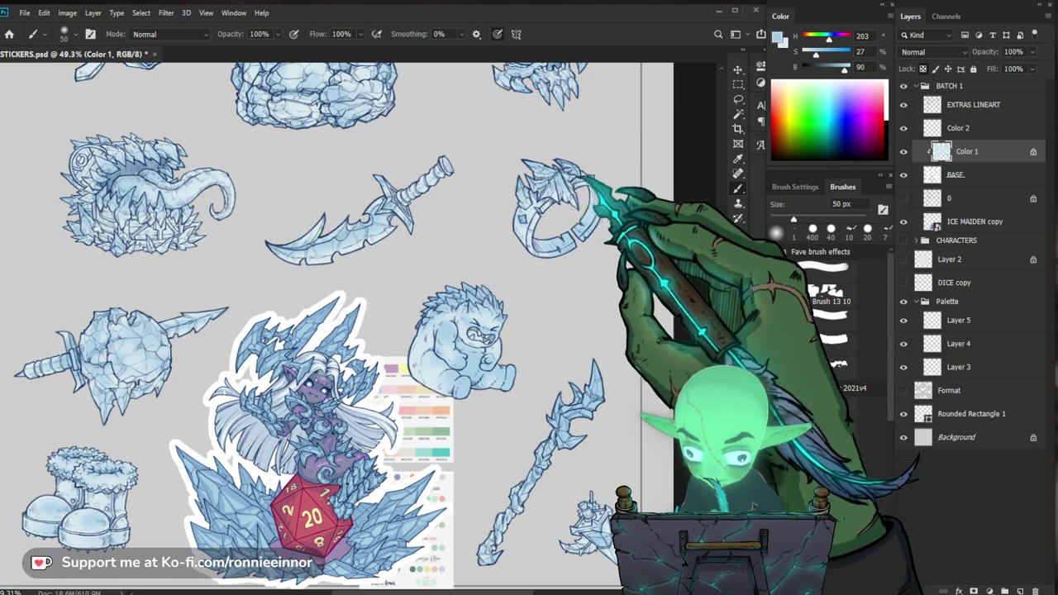
{"action": "left_click_drag", "start_coordinate": [717, 224], "coordinate": [709, 225]}
{"action": "left_click_drag", "start_coordinate": [613, 359], "coordinate": [575, 356]}
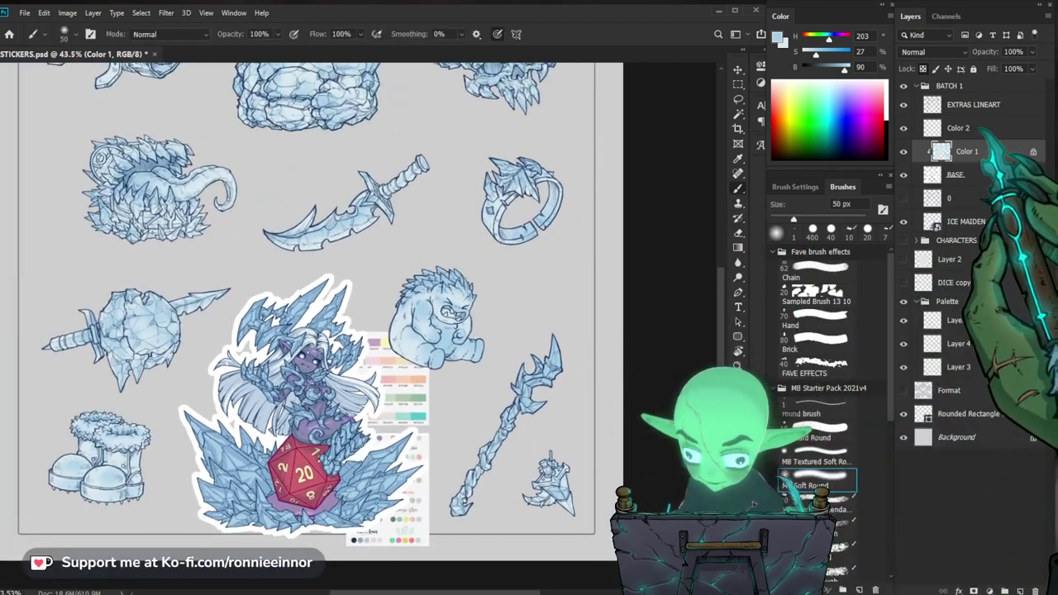
{"action": "left_click", "coordinate": [983, 129]}
{"action": "left_click", "coordinate": [988, 140], "text": "alt"}
Hide the ICE MAIDEN copy layer, shift the Palette group clear of the seated beast and reselect the Color 2 layer.
{"action": "left_click_drag", "start_coordinate": [495, 273], "coordinate": [540, 281]}
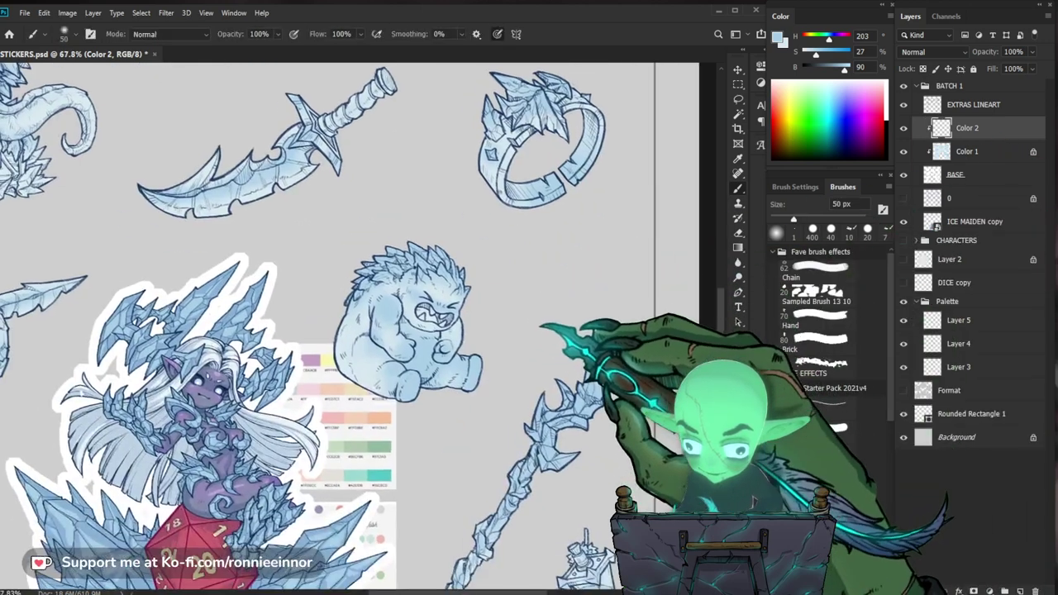
{"action": "left_click_drag", "start_coordinate": [445, 325], "coordinate": [468, 326]}
{"action": "key", "text": "e"}
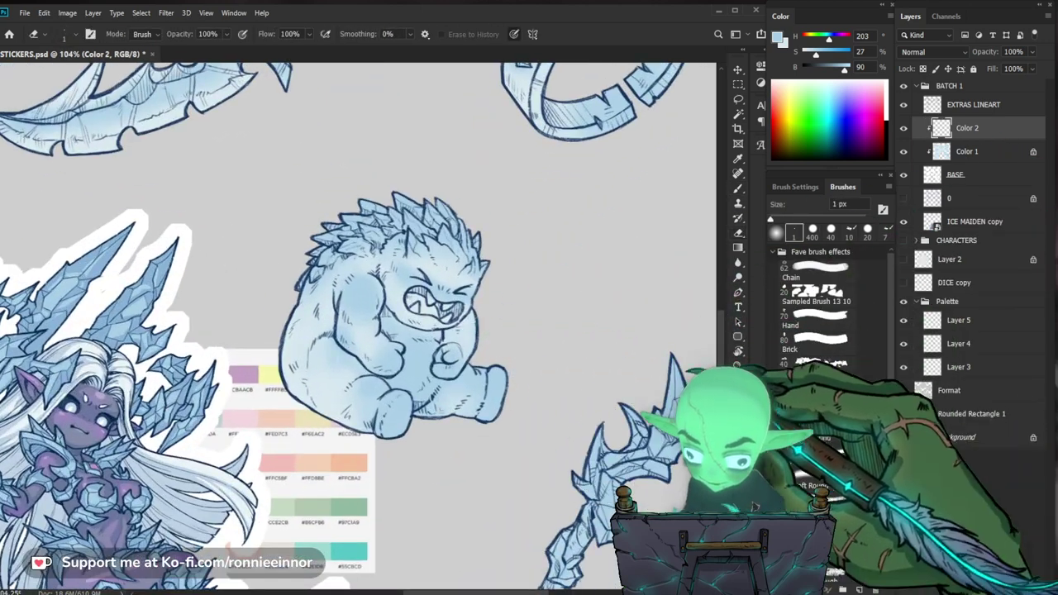
{"action": "left_click_drag", "start_coordinate": [653, 364], "coordinate": [622, 366]}
{"action": "left_click_drag", "start_coordinate": [588, 401], "coordinate": [584, 209]}
{"action": "left_click", "coordinate": [905, 221]}
{"action": "left_click_drag", "start_coordinate": [456, 363], "coordinate": [355, 422]}
{"action": "left_click", "coordinate": [943, 302]}
{"action": "key", "text": "v"}
{"action": "left_click_drag", "start_coordinate": [329, 417], "coordinate": [336, 414]}
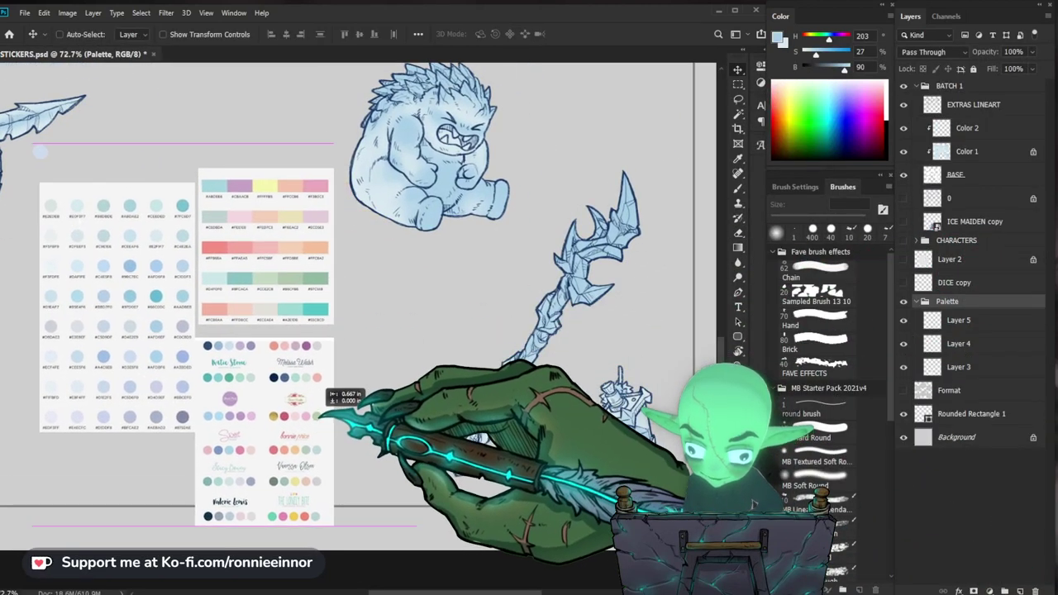
{"action": "left_click", "coordinate": [992, 176]}
{"action": "left_click", "coordinate": [969, 128]}
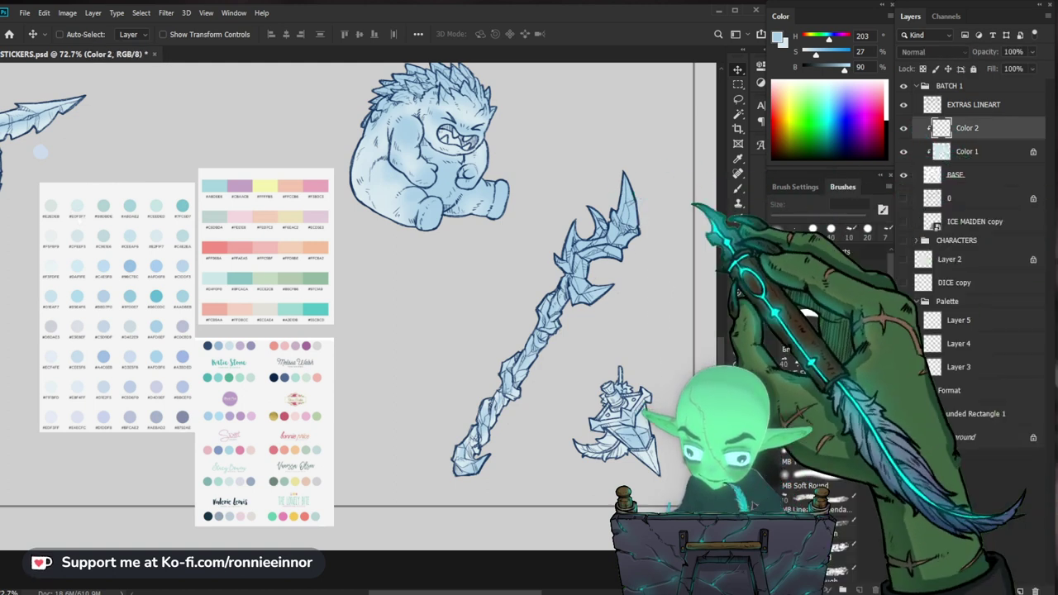
Sample a very pale blue (H 218, S 4, B 96) from the palette chart as the painting colour.
{"action": "scroll", "coordinate": [513, 315], "scroll_direction": "down", "scroll_amount": 4}
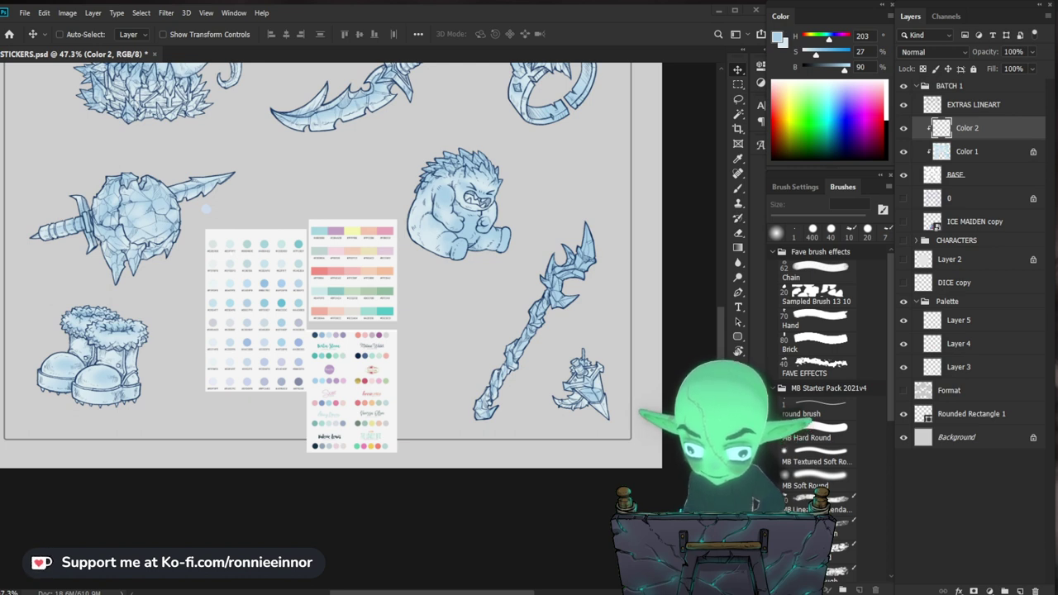
{"action": "left_click_drag", "start_coordinate": [482, 184], "coordinate": [566, 181]}
{"action": "left_click_drag", "start_coordinate": [572, 292], "coordinate": [552, 262]}
{"action": "key", "text": "b"}
{"action": "left_click", "coordinate": [778, 37]}
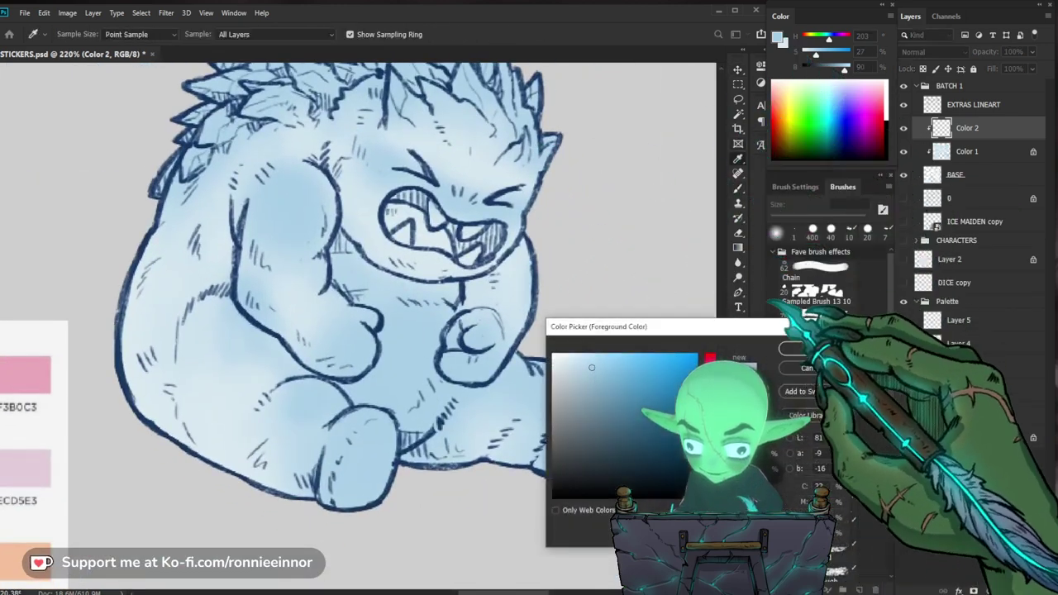
{"action": "left_click", "coordinate": [807, 369]}
{"action": "left_click_drag", "start_coordinate": [648, 268], "coordinate": [578, 268]}
{"action": "left_click_drag", "start_coordinate": [499, 450], "coordinate": [545, 327]}
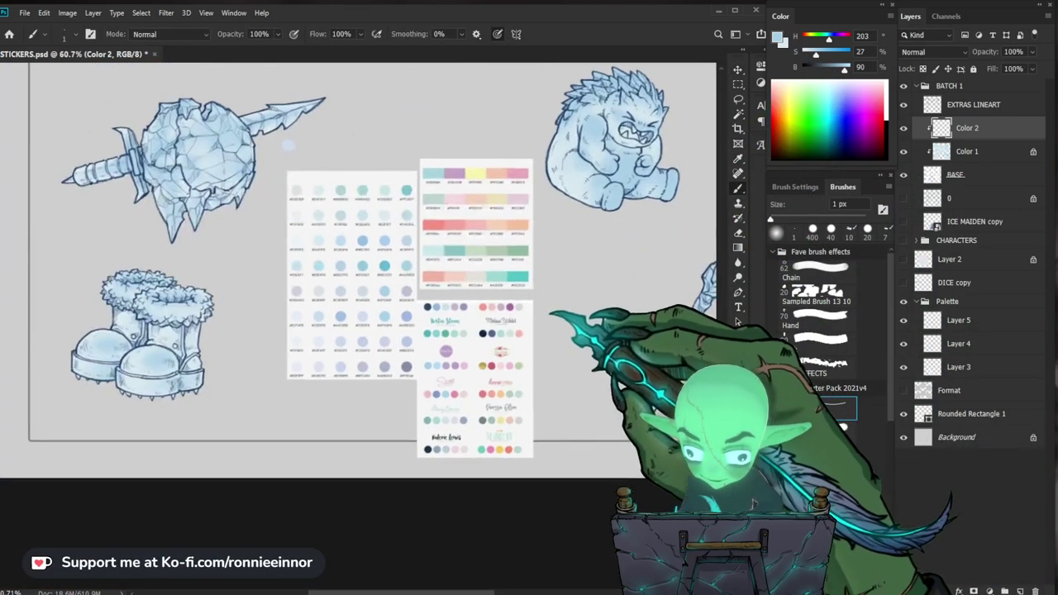
{"action": "left_click", "coordinate": [300, 342], "text": "alt"}
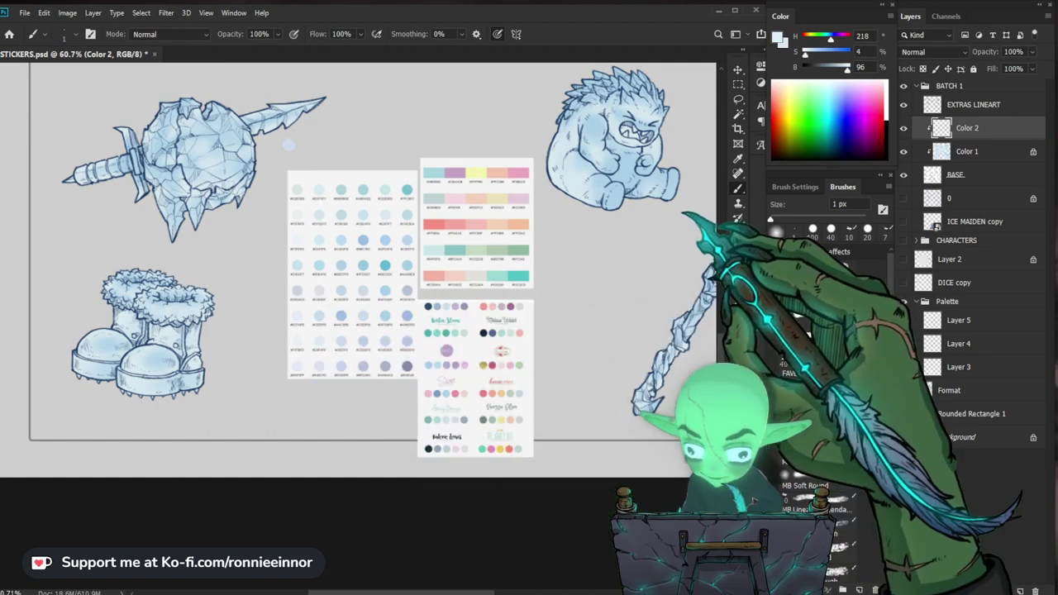
Paint the seated beast's teeth in the very pale blue on the Color 2 layer with the round brush at 15 px.
{"action": "left_click_drag", "start_coordinate": [677, 214], "coordinate": [538, 348]}
{"action": "scroll", "coordinate": [506, 269], "scroll_direction": "up", "scroll_amount": 3}
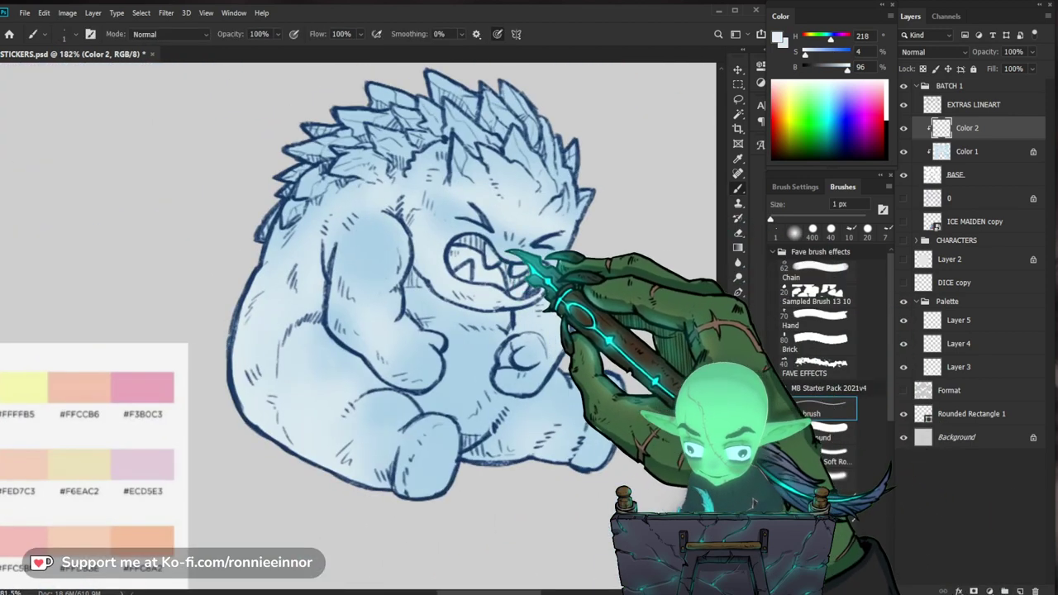
{"action": "key", "text": "]"}
{"action": "key", "text": "]"}
{"action": "key", "text": "]"}
{"action": "key", "text": "]"}
{"action": "key", "text": "]"}
{"action": "key", "text": "]"}
{"action": "key", "text": "]"}
{"action": "key", "text": "]"}
{"action": "key", "text": "]"}
{"action": "key", "text": "]"}
{"action": "left_click_drag", "start_coordinate": [490, 250], "coordinate": [492, 259]}
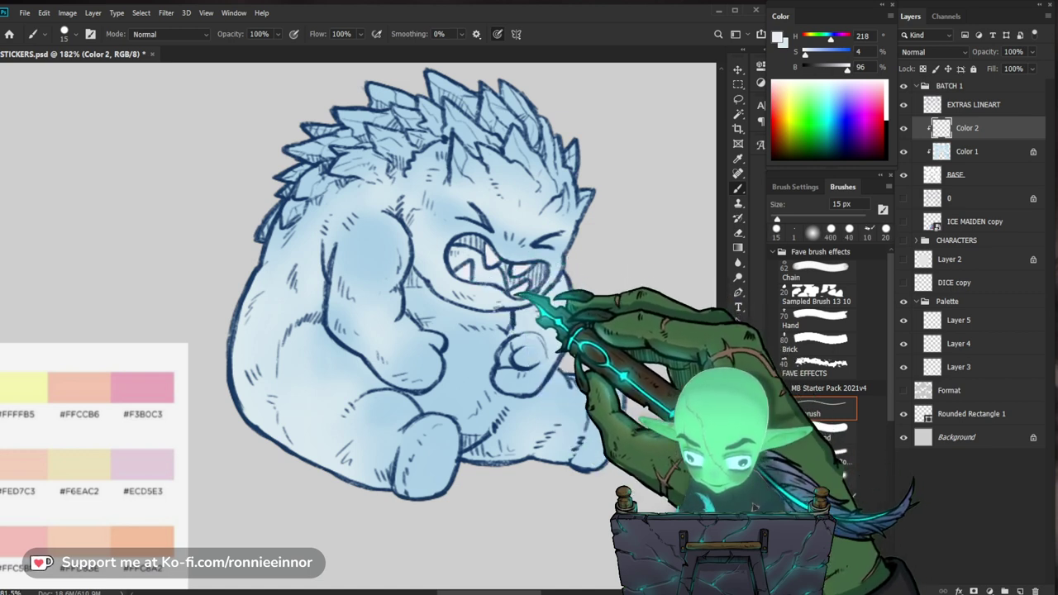
{"action": "key", "text": "z"}
{"action": "left_click_drag", "start_coordinate": [543, 280], "coordinate": [488, 290]}
{"action": "left_click_drag", "start_coordinate": [688, 395], "coordinate": [707, 395]}
{"action": "left_click_drag", "start_coordinate": [507, 262], "coordinate": [422, 205]}
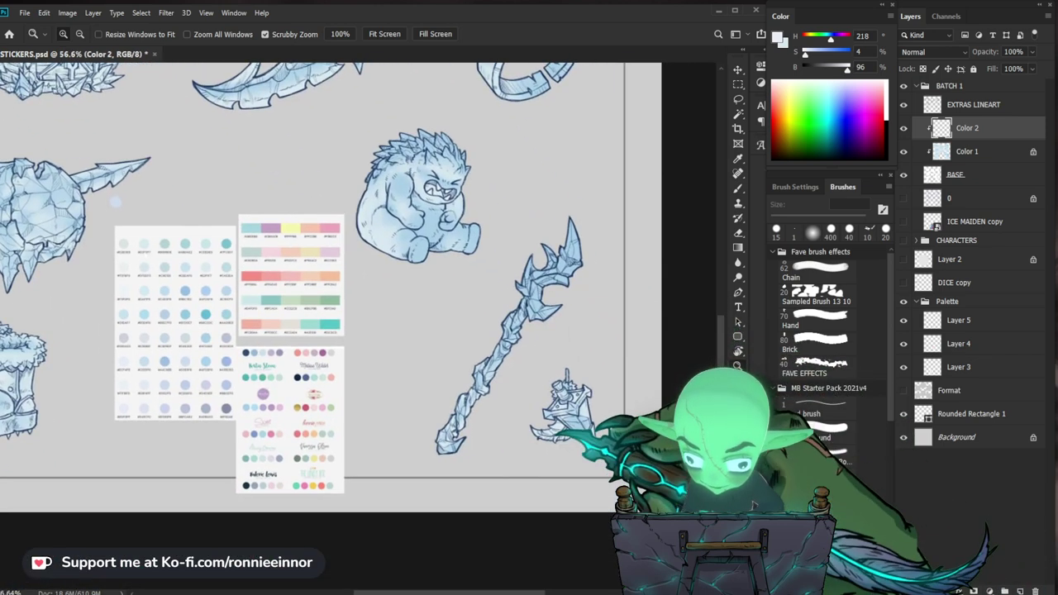
Paint the trim bands, feather and pointed tip of the small arrowhead charm in the very pale blue on Color 2.
{"action": "scroll", "coordinate": [570, 463], "scroll_direction": "up", "scroll_amount": 3}
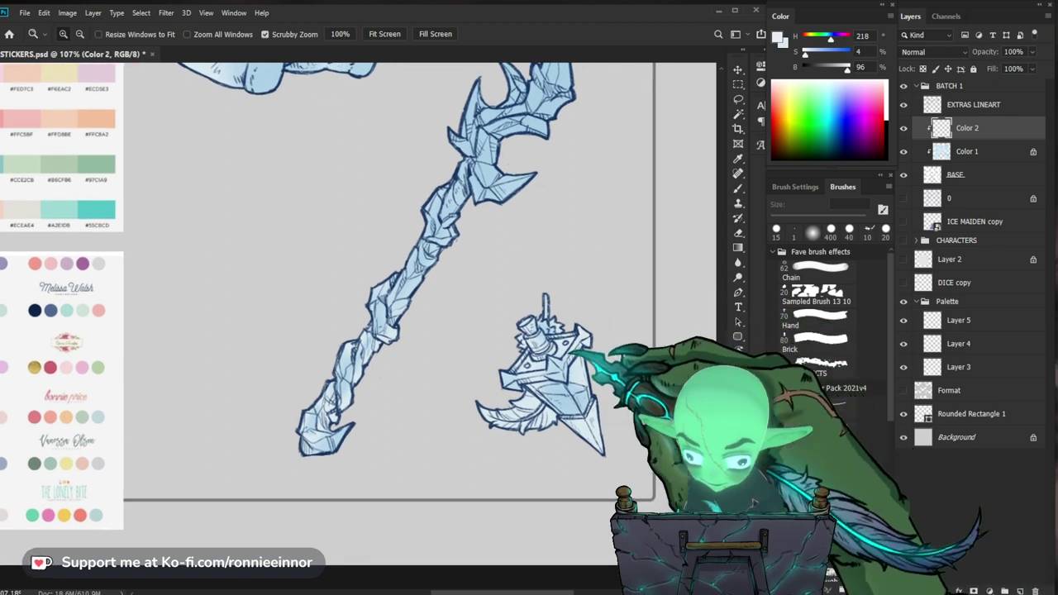
{"action": "scroll", "coordinate": [629, 345], "scroll_direction": "up", "scroll_amount": 2}
{"action": "key", "text": "b"}
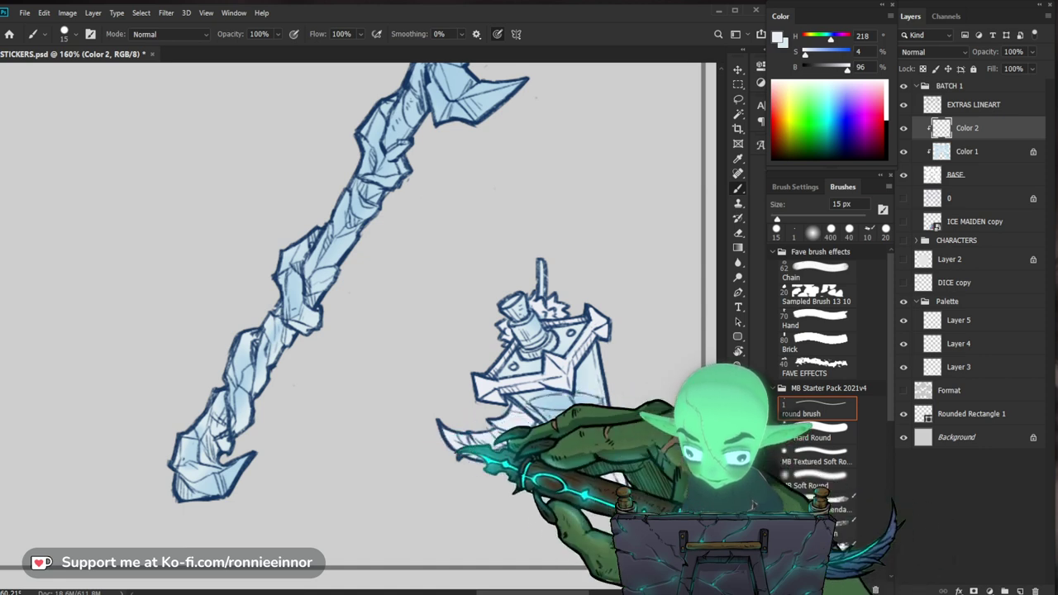
{"action": "key", "text": "z"}
{"action": "mouse_move", "coordinate": [688, 385]}
{"action": "left_mouse_down"}
{"action": "mouse_move", "coordinate": [565, 412]}
{"action": "mouse_move", "coordinate": [687, 412]}
{"action": "left_mouse_up"}
{"action": "key", "text": "e"}
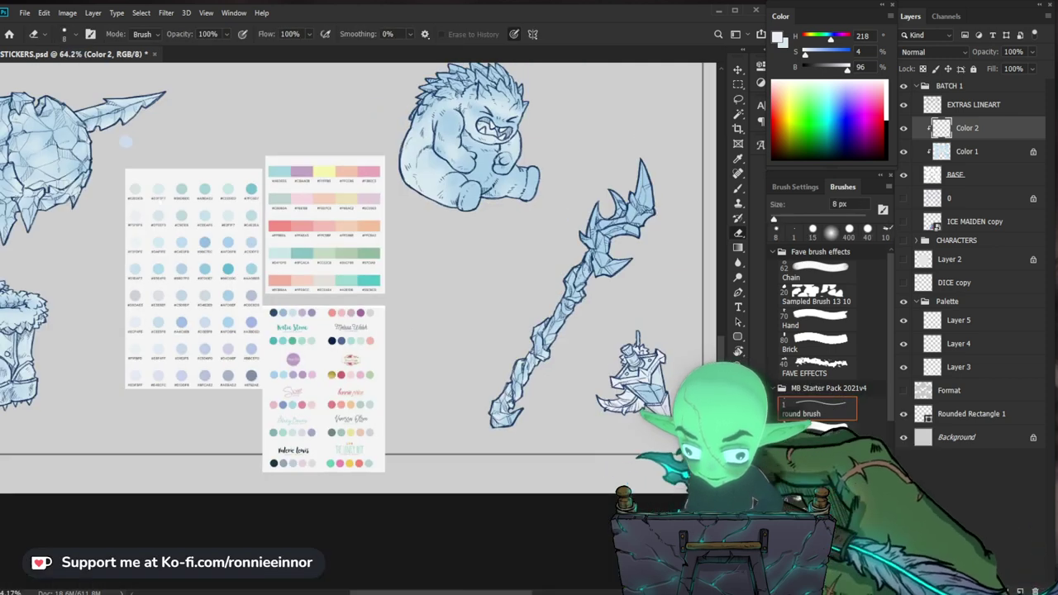
{"action": "mouse_move", "coordinate": [680, 371]}
{"action": "left_mouse_down"}
{"action": "mouse_move", "coordinate": [654, 389]}
{"action": "mouse_move", "coordinate": [691, 388]}
{"action": "left_mouse_up"}
{"action": "key", "text": "z"}
Paint the arrowhead charm's corked bottle and the ruff behind it very pale blue with the round brush at 15 px.
{"action": "scroll", "coordinate": [645, 372], "scroll_direction": "up", "scroll_amount": 2}
{"action": "key", "text": "b"}
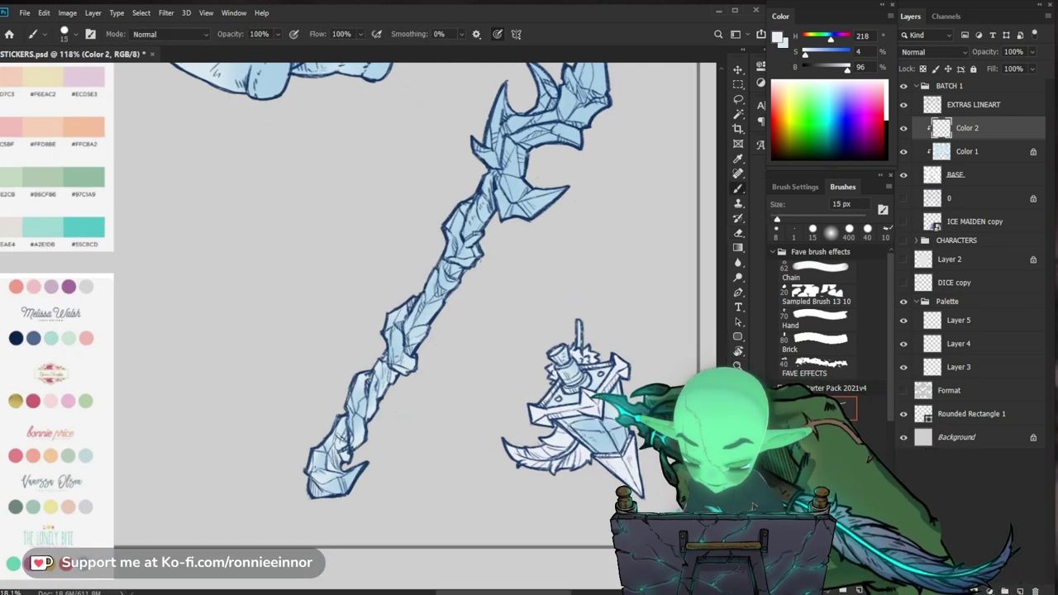
{"action": "scroll", "coordinate": [571, 389], "scroll_direction": "up", "scroll_amount": 2}
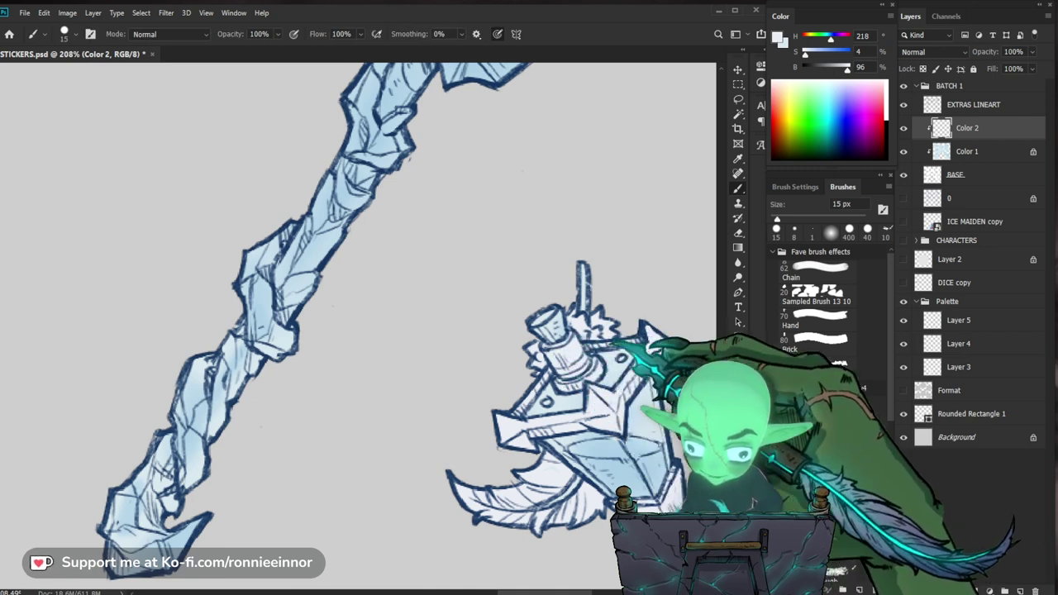
{"action": "scroll", "coordinate": [603, 405], "scroll_direction": "down", "scroll_amount": 3}
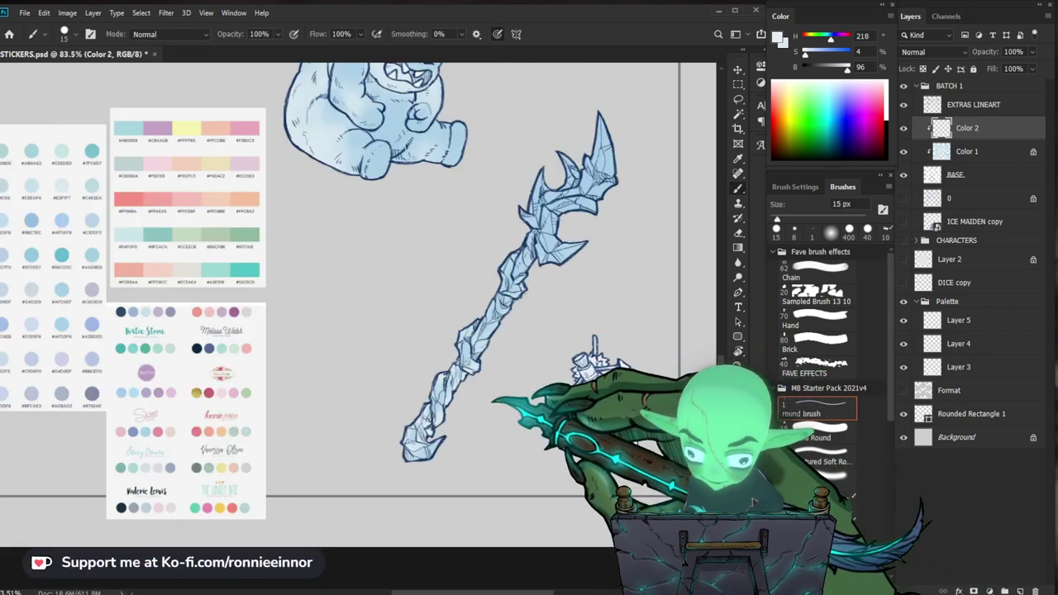
Paint the curved sword's crossguard very pale blue with the round brush, enlarging it from 20 to 35 px.
{"action": "left_click_drag", "start_coordinate": [638, 393], "coordinate": [529, 393]}
{"action": "left_click_drag", "start_coordinate": [446, 290], "coordinate": [469, 353]}
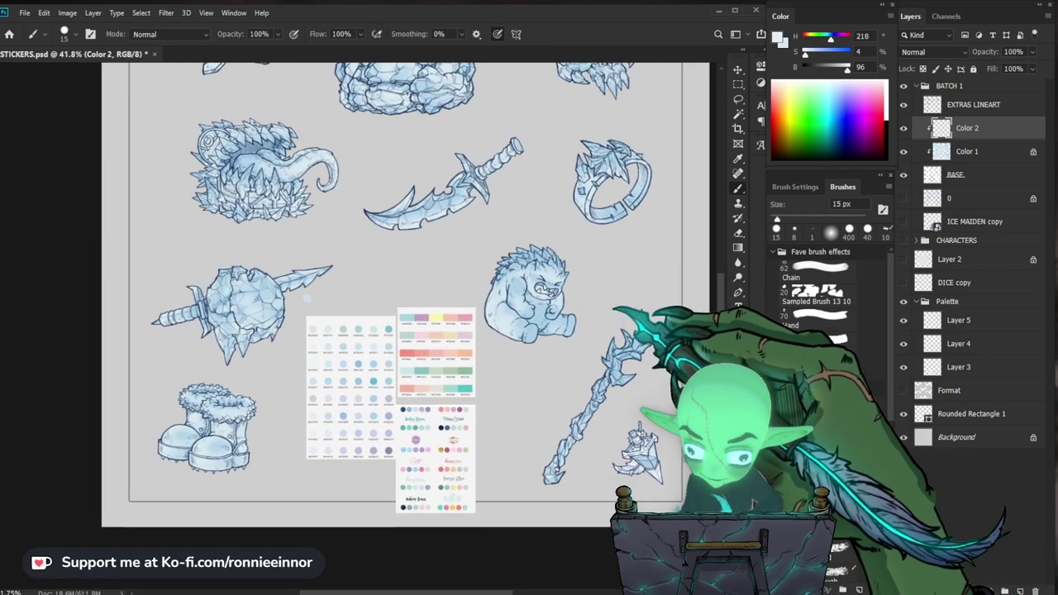
{"action": "left_click_drag", "start_coordinate": [468, 157], "coordinate": [563, 157]}
{"action": "key", "text": "b"}
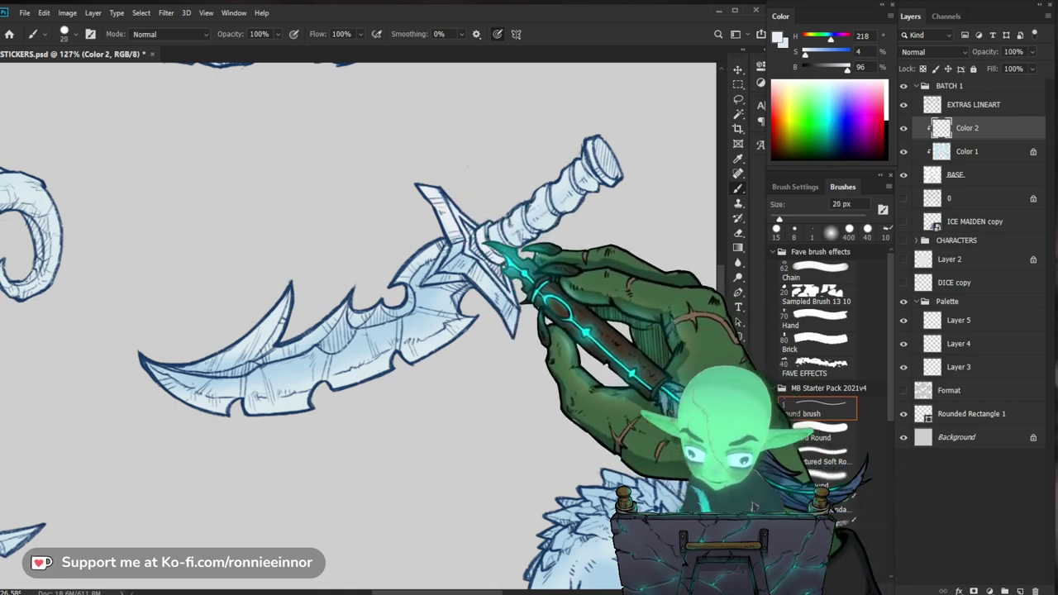
{"action": "key", "text": "bracketright"}
{"action": "key", "text": "bracketright"}
{"action": "key", "text": "bracketright"}
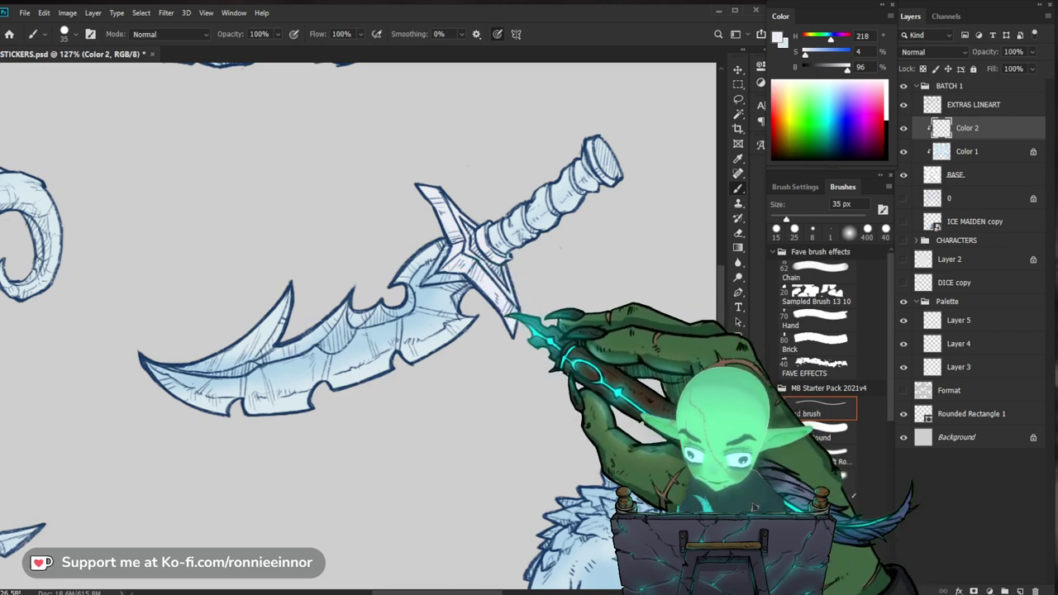
{"action": "mouse_move", "coordinate": [520, 305]}
{"action": "left_mouse_down"}
{"action": "mouse_move", "coordinate": [527, 290]}
{"action": "mouse_move", "coordinate": [508, 259]}
{"action": "left_mouse_up"}
Paint the accents on the curved sword's hilt very pale blue with the round brush at 20 to 25 px.
{"action": "key", "text": "bracketleft"}
{"action": "key", "text": "bracketleft"}
{"action": "key", "text": "bracketleft"}
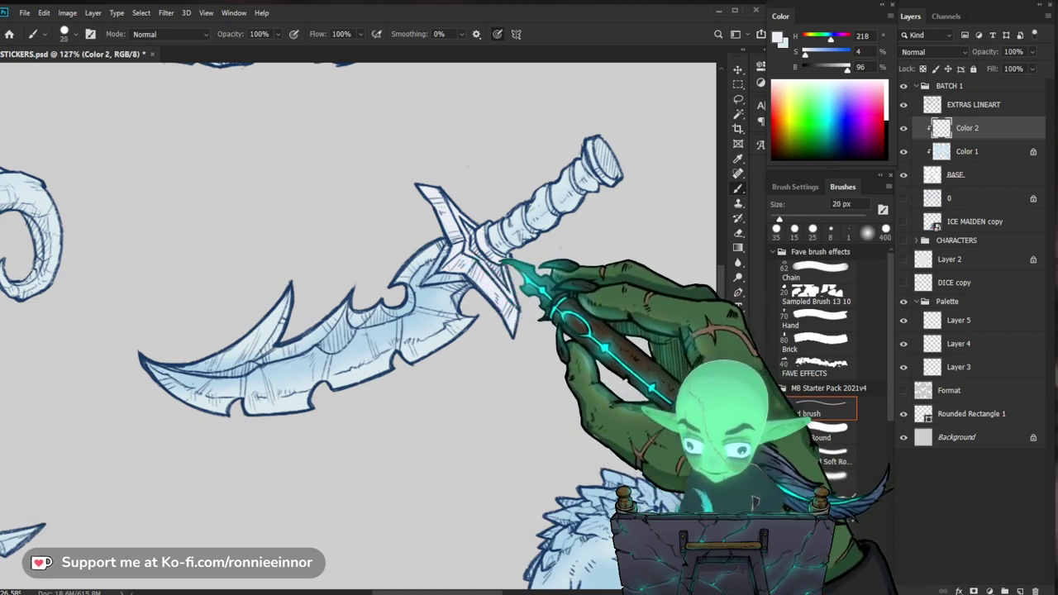
{"action": "key", "text": "bracketright"}
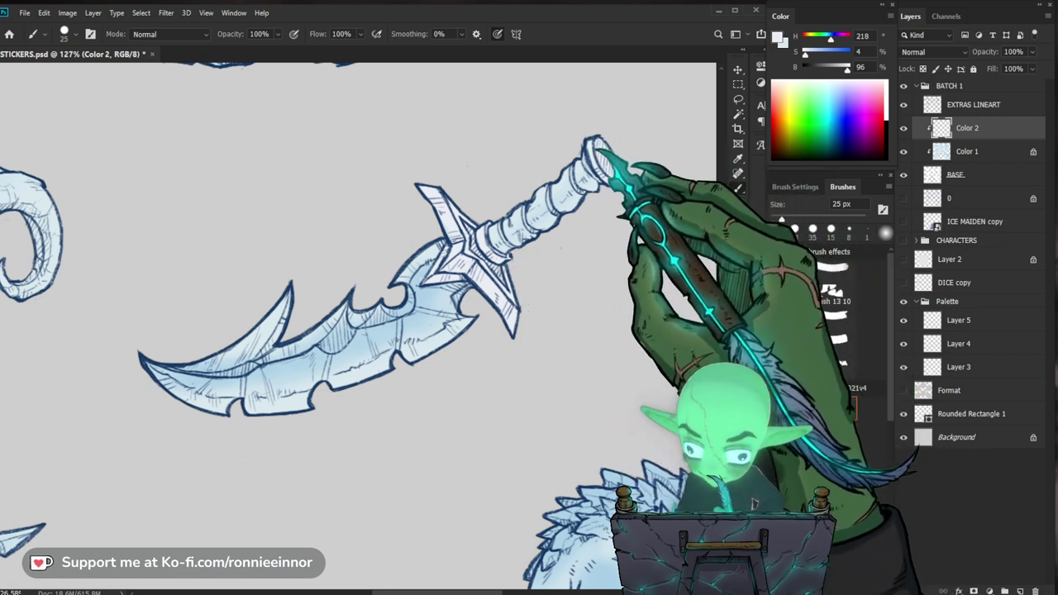
Paint the boulder creature's narrow eyes very pale blue with the round brush at 9 px.
{"action": "left_click_drag", "start_coordinate": [614, 274], "coordinate": [509, 360]}
{"action": "left_click_drag", "start_coordinate": [452, 464], "coordinate": [354, 489]}
{"action": "left_click_drag", "start_coordinate": [381, 177], "coordinate": [405, 184]}
{"action": "left_click_drag", "start_coordinate": [339, 207], "coordinate": [430, 314]}
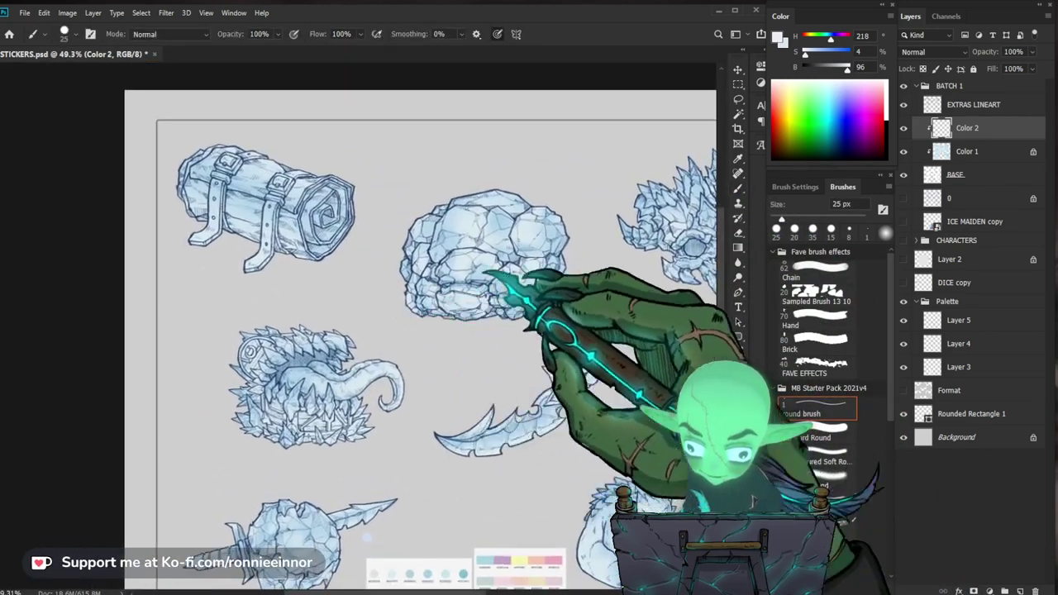
{"action": "left_click_drag", "start_coordinate": [485, 273], "coordinate": [541, 239]}
{"action": "key", "text": "bracketleft"}
{"action": "key", "text": "bracketleft"}
{"action": "key", "text": "bracketleft"}
{"action": "key", "text": "bracketleft"}
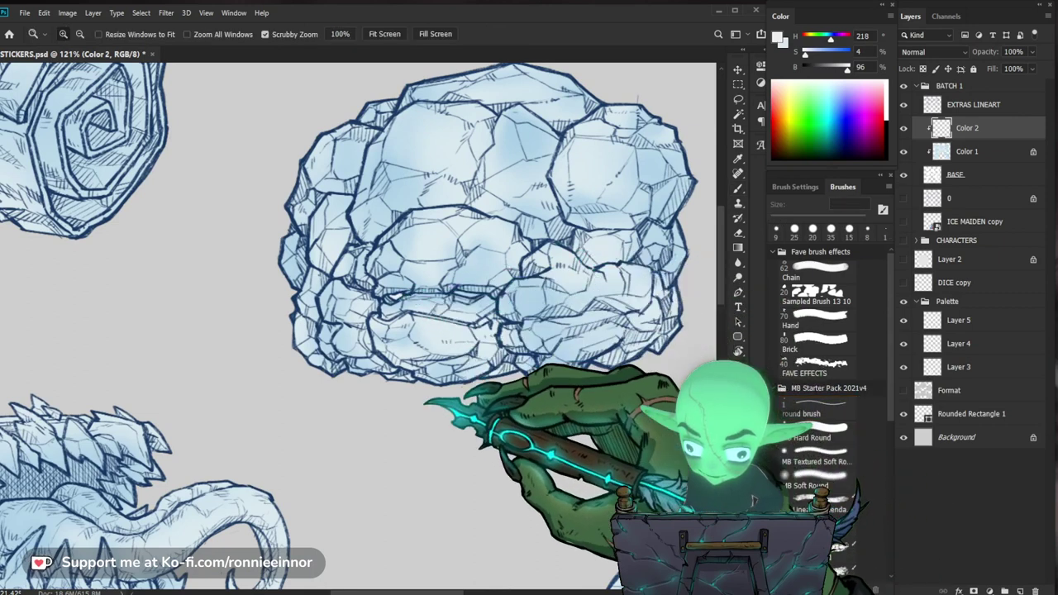
{"action": "scroll", "coordinate": [421, 389], "scroll_direction": "up", "scroll_amount": 3}
{"action": "left_click_drag", "start_coordinate": [498, 191], "coordinate": [524, 194]}
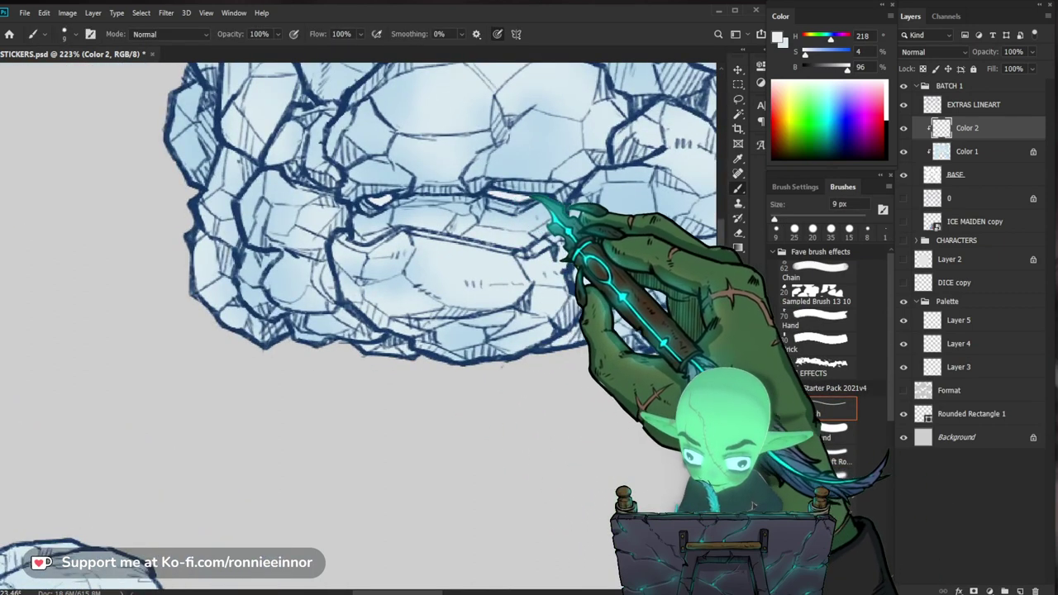
Paint the buckle on the bedroll's front strap very pale blue with the round brush at 20 px.
{"action": "scroll", "coordinate": [561, 198], "scroll_direction": "down", "scroll_amount": 6}
{"action": "left_click_drag", "start_coordinate": [663, 358], "coordinate": [564, 450]}
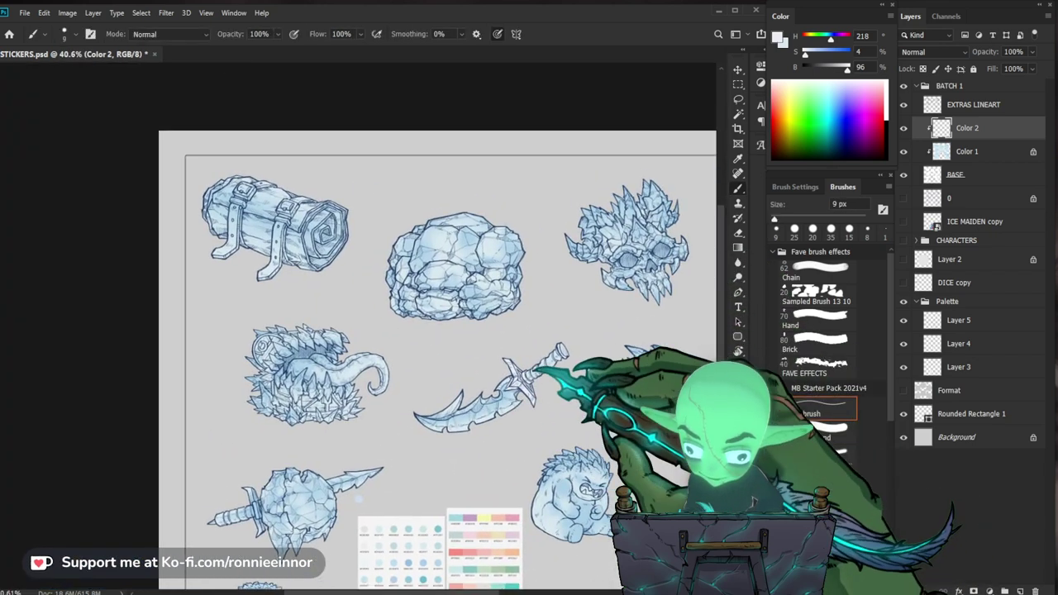
{"action": "key", "text": "z"}
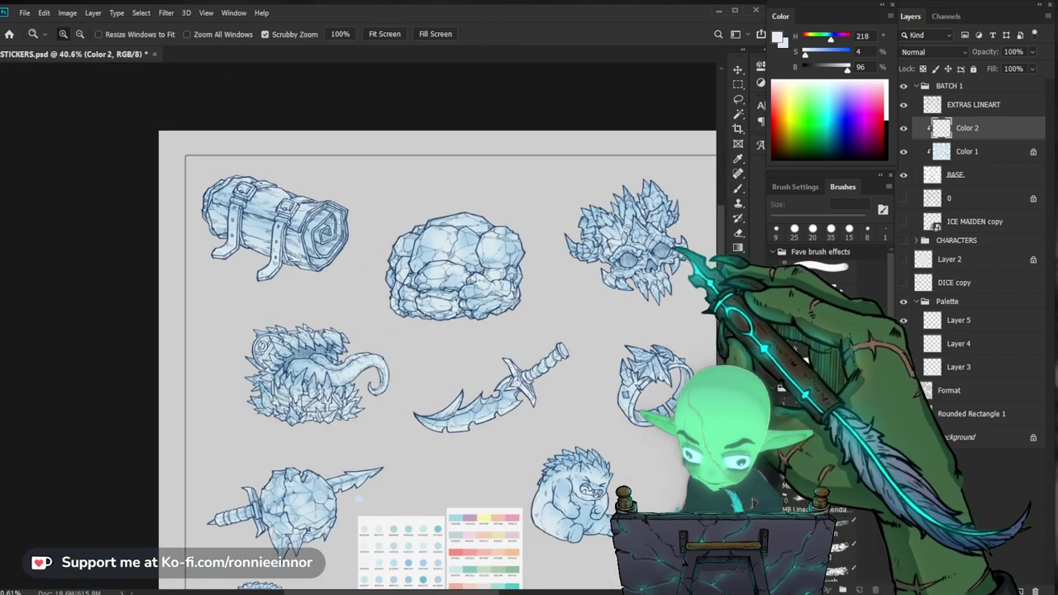
{"action": "left_click_drag", "start_coordinate": [536, 258], "coordinate": [378, 296]}
{"action": "key", "text": "z"}
{"action": "left_click_drag", "start_coordinate": [240, 187], "coordinate": [406, 253]}
{"action": "key", "text": "z"}
{"action": "left_click_drag", "start_coordinate": [324, 199], "coordinate": [390, 199]}
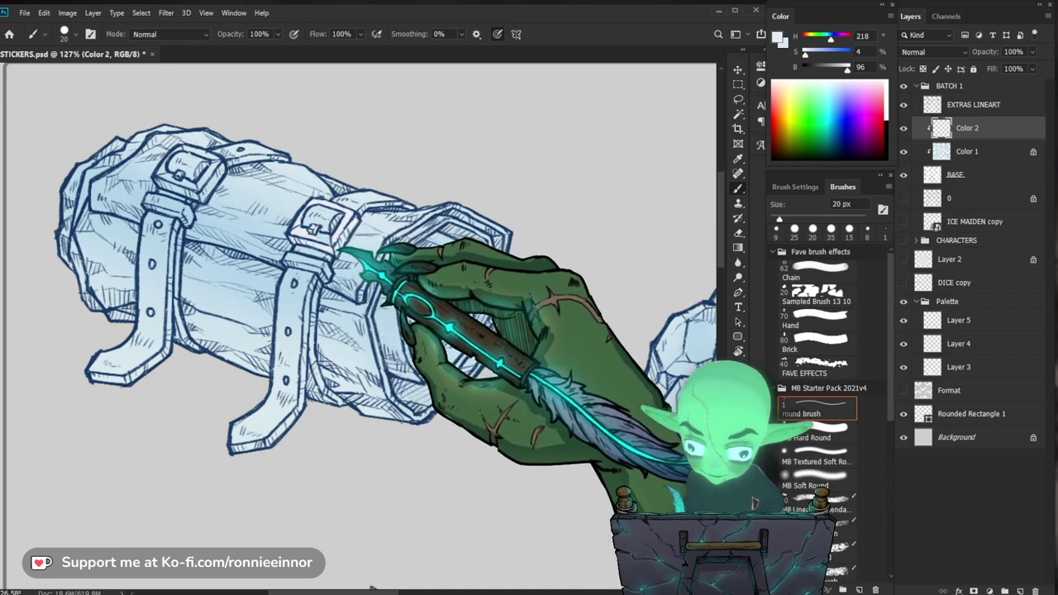
{"action": "mouse_move", "coordinate": [355, 231]}
{"action": "left_mouse_down"}
{"action": "mouse_move", "coordinate": [362, 222]}
{"action": "mouse_move", "coordinate": [355, 233]}
{"action": "left_mouse_up"}
Paint the buckle on the bedroll's rear strap very pale blue with the round brush at 25 px.
{"action": "key", "text": "]"}
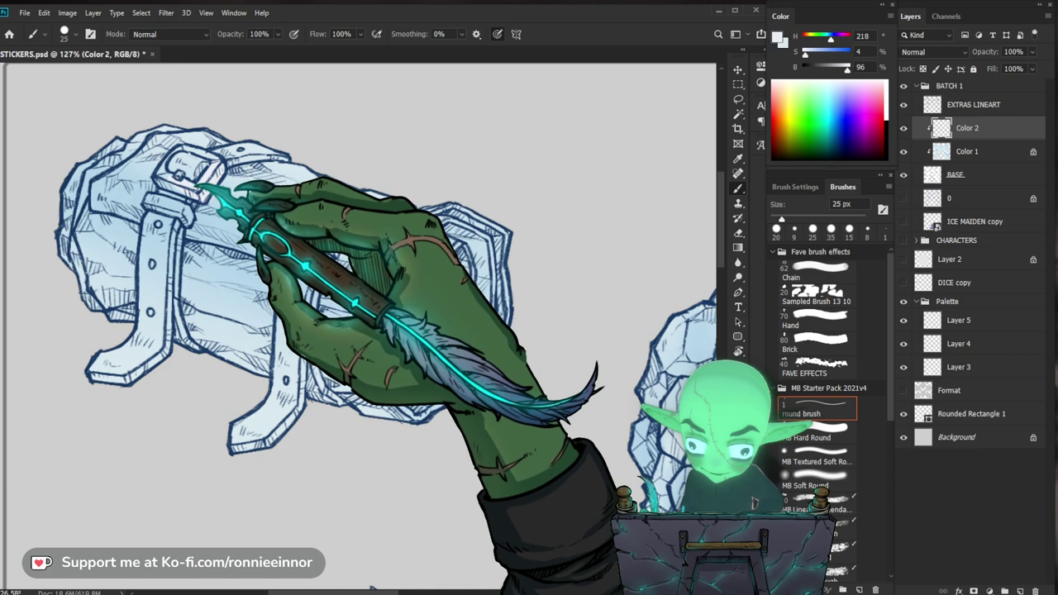
{"action": "mouse_move", "coordinate": [172, 163]}
{"action": "left_mouse_down"}
{"action": "mouse_move", "coordinate": [207, 134]}
{"action": "mouse_move", "coordinate": [170, 162]}
{"action": "left_mouse_up"}
{"action": "key", "text": "e"}
{"action": "key", "text": "b"}
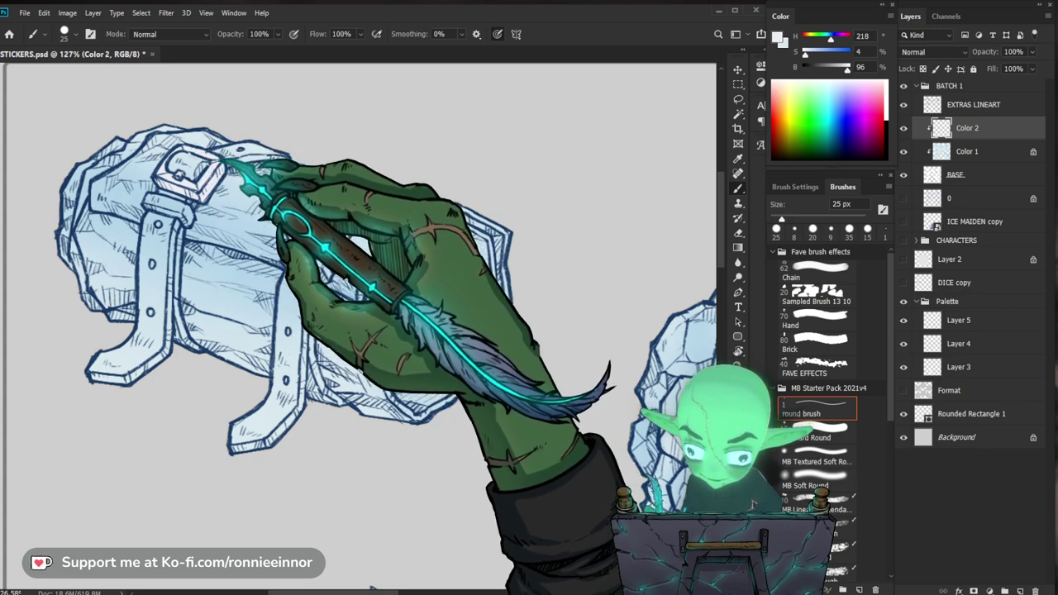
Paint the strap loops below both bedroll buckles very pale blue at 25 px and tidy their edges with the eraser at 8 px.
{"action": "key", "text": "z"}
{"action": "left_click_drag", "start_coordinate": [280, 172], "coordinate": [207, 175]}
{"action": "left_click_drag", "start_coordinate": [526, 422], "coordinate": [502, 310]}
{"action": "left_click_drag", "start_coordinate": [252, 109], "coordinate": [366, 116]}
{"action": "left_click_drag", "start_coordinate": [392, 135], "coordinate": [529, 376]}
{"action": "left_click_drag", "start_coordinate": [468, 290], "coordinate": [503, 295]}
{"action": "key", "text": "b"}
{"action": "left_click_drag", "start_coordinate": [418, 328], "coordinate": [502, 362]}
{"action": "left_click_drag", "start_coordinate": [551, 307], "coordinate": [598, 370]}
{"action": "mouse_move", "coordinate": [267, 306]}
{"action": "left_mouse_down"}
{"action": "mouse_move", "coordinate": [238, 292]}
{"action": "mouse_move", "coordinate": [179, 275]}
{"action": "left_mouse_up"}
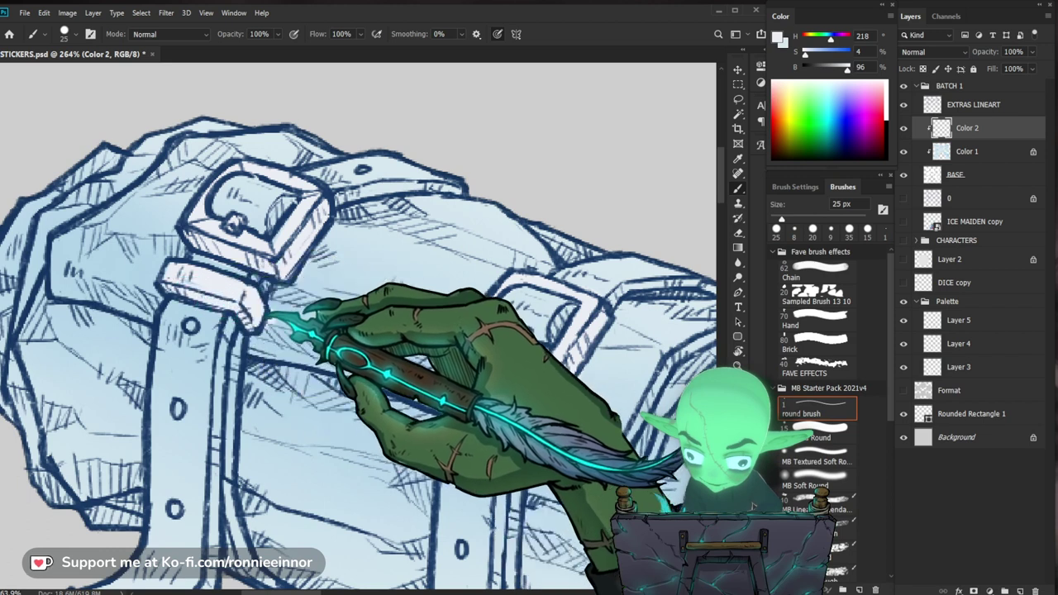
{"action": "key", "text": "e"}
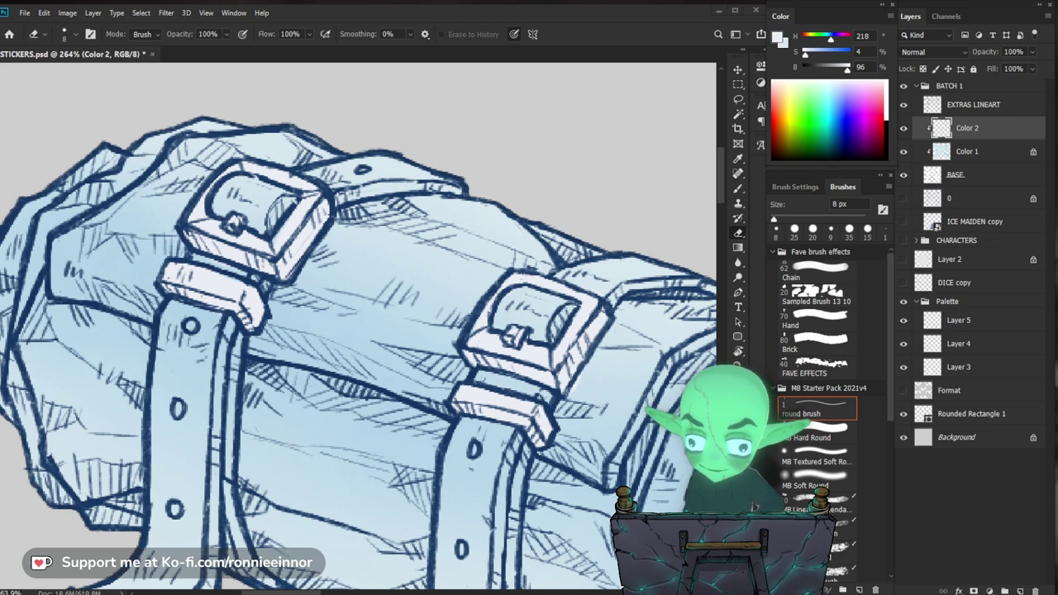
{"action": "scroll", "coordinate": [579, 152], "scroll_direction": "down", "scroll_amount": 2}
{"action": "left_click_drag", "start_coordinate": [529, 324], "coordinate": [520, 261]}
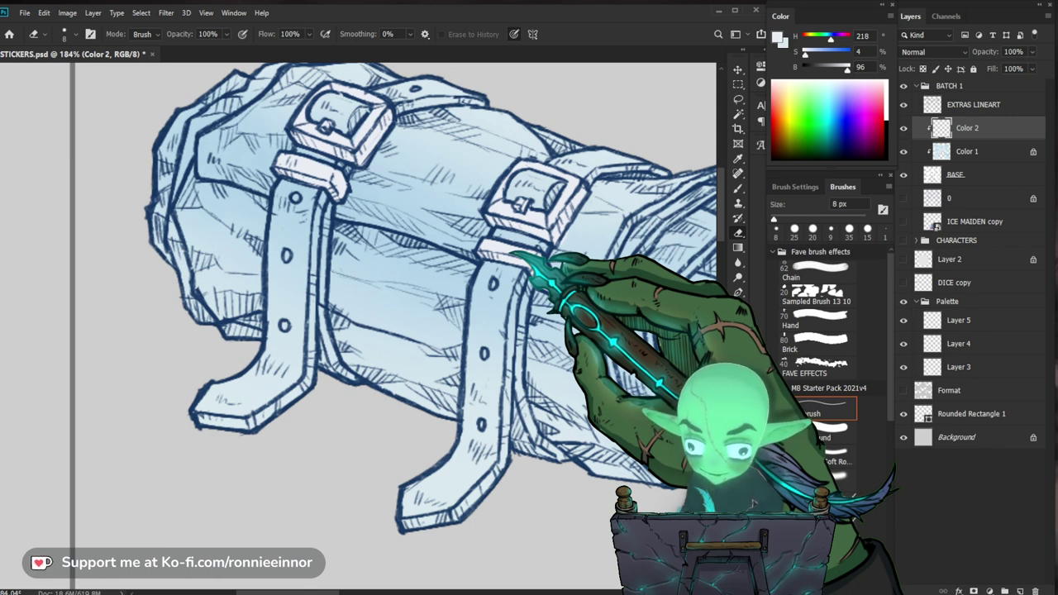
Paint the rivets on the fur-trimmed boots very pale blue with the round brush at 9 px.
{"action": "key", "text": "ctrl+space"}
{"action": "left_click_drag", "start_coordinate": [368, 360], "coordinate": [322, 400]}
{"action": "key", "text": "ctrl+space"}
{"action": "left_click_drag", "start_coordinate": [441, 248], "coordinate": [502, 242]}
{"action": "left_click_drag", "start_coordinate": [410, 333], "coordinate": [396, 354]}
{"action": "key", "text": "ctrl+space"}
{"action": "left_click_drag", "start_coordinate": [444, 321], "coordinate": [376, 343]}
{"action": "key", "text": "space"}
{"action": "mouse_move", "coordinate": [645, 459]}
{"action": "left_mouse_down"}
{"action": "mouse_move", "coordinate": [559, 159]}
{"action": "mouse_move", "coordinate": [528, 161]}
{"action": "left_mouse_up"}
{"action": "key", "text": "ctrl+space"}
{"action": "key", "text": "space"}
{"action": "left_click_drag", "start_coordinate": [496, 331], "coordinate": [456, 283]}
{"action": "key", "text": "ctrl+space"}
{"action": "mouse_move", "coordinate": [393, 554]}
{"action": "left_mouse_down"}
{"action": "mouse_move", "coordinate": [447, 553]}
{"action": "mouse_move", "coordinate": [496, 372]}
{"action": "left_mouse_up"}
{"action": "key", "text": "space"}
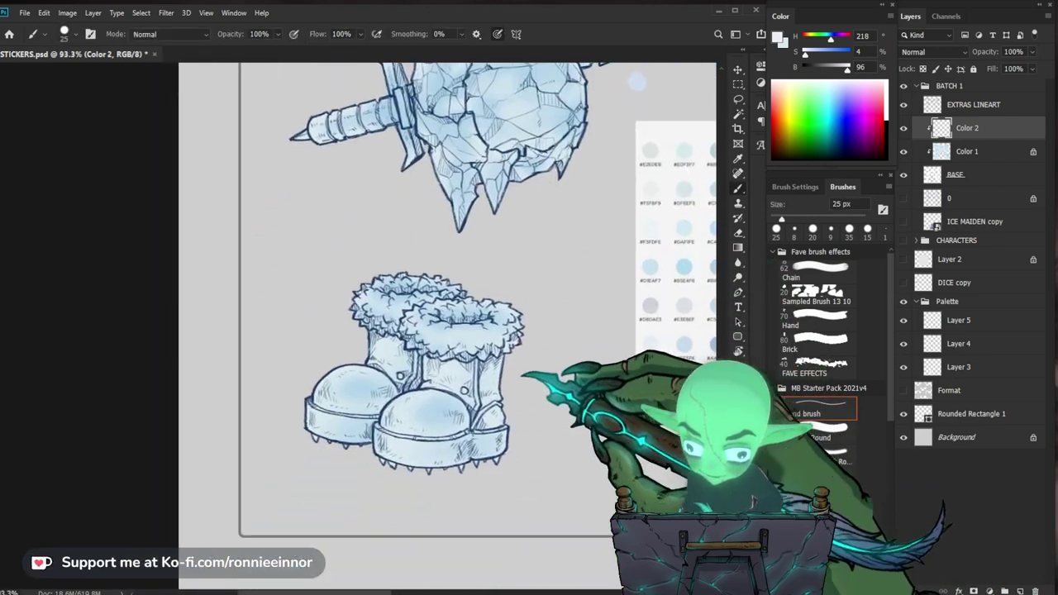
{"action": "key", "text": "ctrl+space"}
{"action": "left_click_drag", "start_coordinate": [479, 328], "coordinate": [504, 328]}
{"action": "key", "text": "bracketleft"}
{"action": "key", "text": "bracketleft"}
{"action": "key", "text": "bracketleft"}
{"action": "key", "text": "bracketleft"}
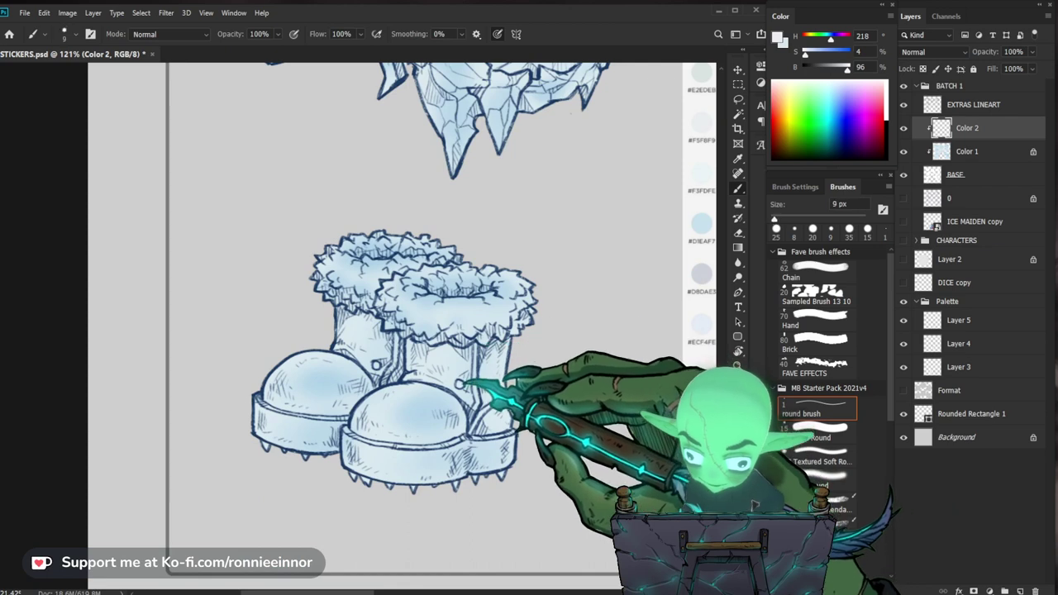
Fill the boots' toe caps and thick soles with the very pale blue using the round brush at 35 px.
{"action": "key", "text": "bracketright"}
{"action": "key", "text": "bracketright"}
{"action": "key", "text": "bracketright"}
{"action": "key", "text": "bracketright"}
{"action": "key", "text": "bracketright"}
{"action": "key", "text": "bracketright"}
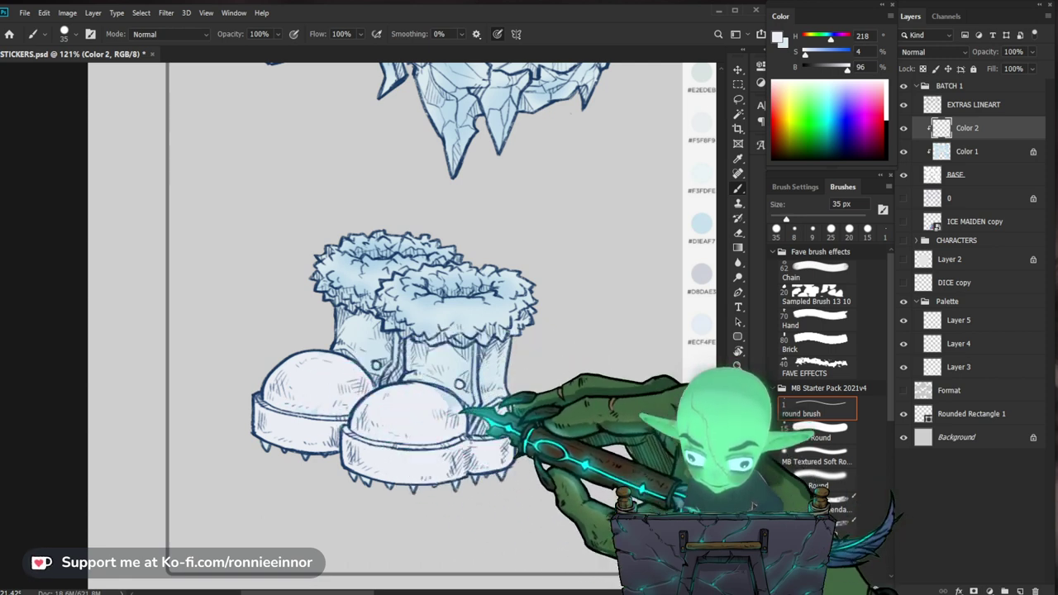
Touch up the pale paint along the front boot's edges with the round brush at 9 px.
{"action": "key", "text": "bracketleft"}
{"action": "key", "text": "bracketleft"}
{"action": "key", "text": "bracketleft"}
{"action": "key", "text": "bracketleft"}
{"action": "key", "text": "bracketleft"}
{"action": "key", "text": "bracketleft"}
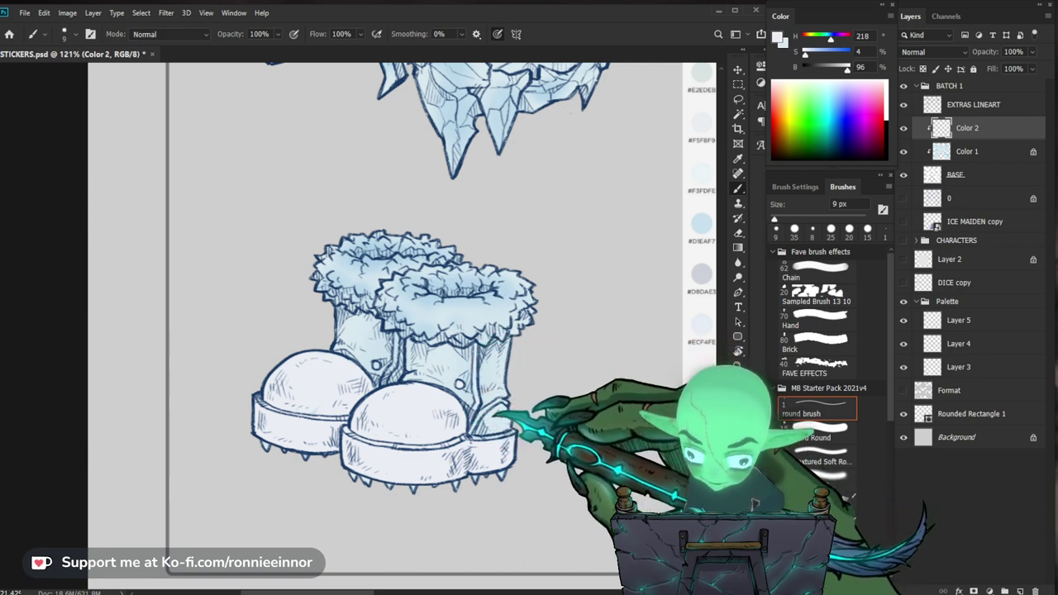
Erase the pale paint from both boots' soles with the eraser at 50 px, keeping the toe caps painted.
{"action": "key", "text": "e"}
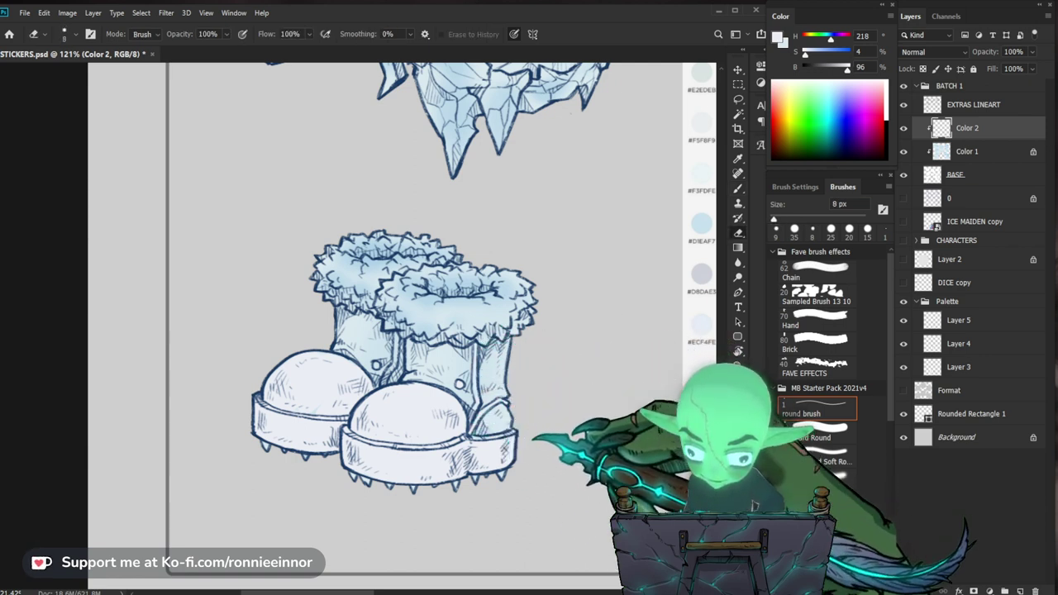
{"action": "key", "text": "bracketright"}
{"action": "key", "text": "bracketright"}
{"action": "key", "text": "bracketright"}
{"action": "key", "text": "bracketright"}
{"action": "key", "text": "bracketright"}
{"action": "key", "text": "bracketright"}
{"action": "key", "text": "bracketright"}
{"action": "key", "text": "bracketright"}
{"action": "key", "text": "bracketright"}
{"action": "key", "text": "bracketright"}
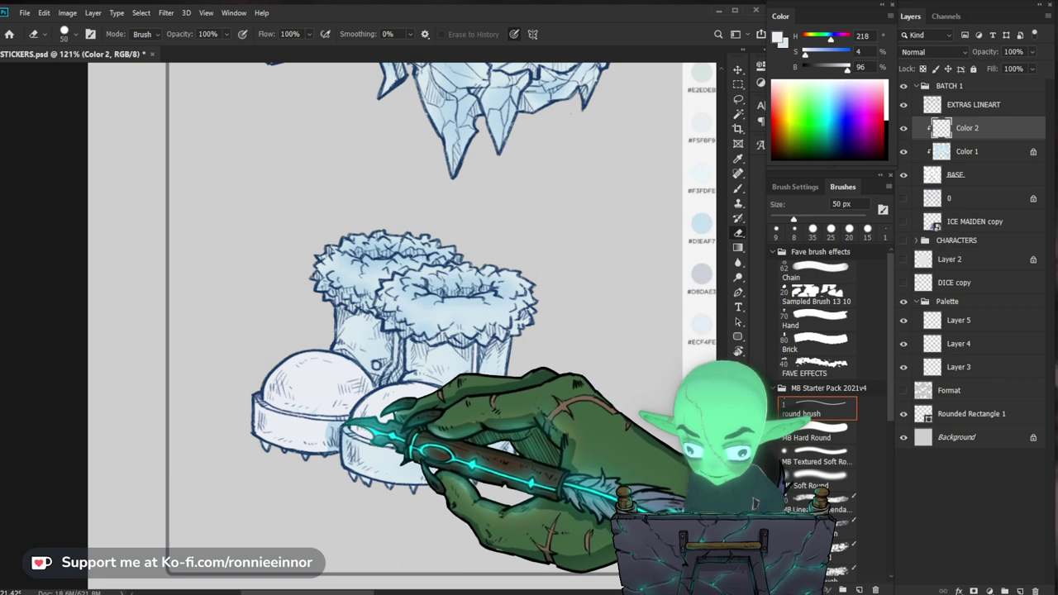
{"action": "key", "text": "b"}
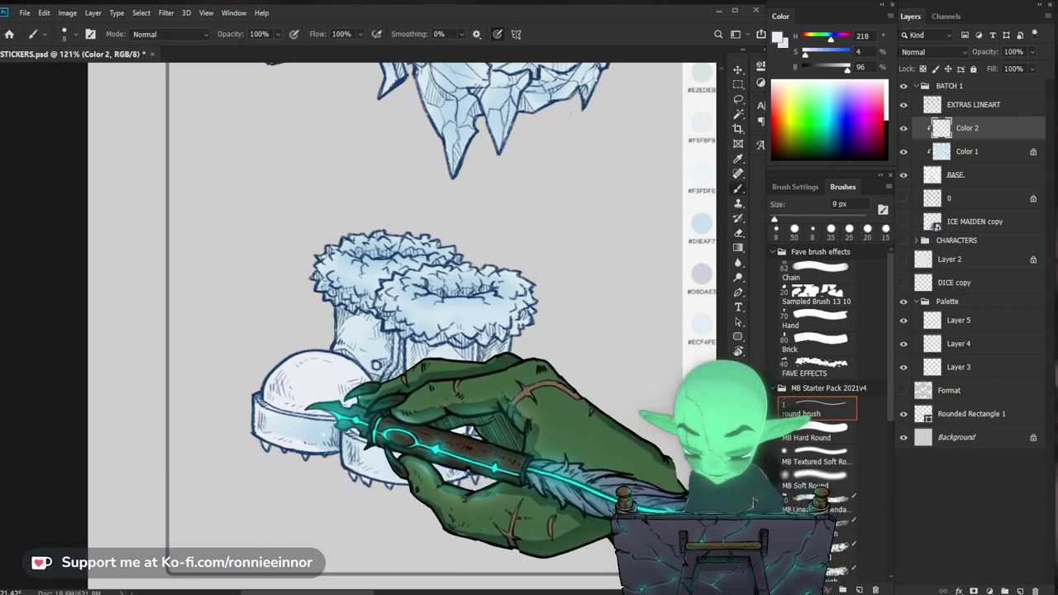
{"action": "left_click_drag", "start_coordinate": [331, 401], "coordinate": [236, 405]}
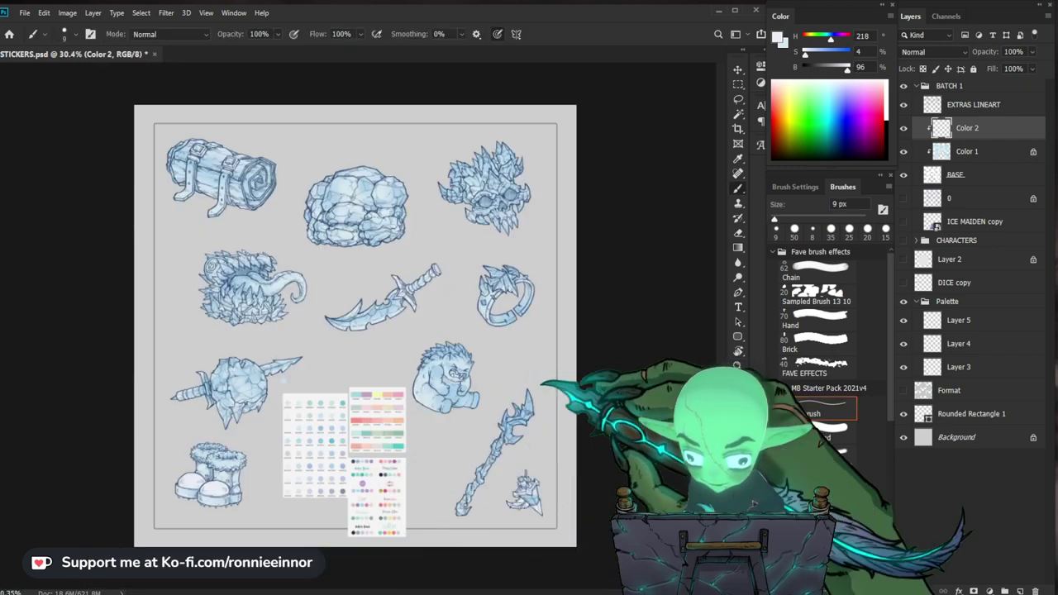
{"action": "mouse_move", "coordinate": [205, 483]}
{"action": "left_mouse_down"}
{"action": "mouse_move", "coordinate": [237, 485]}
{"action": "mouse_move", "coordinate": [371, 402]}
{"action": "left_mouse_up"}
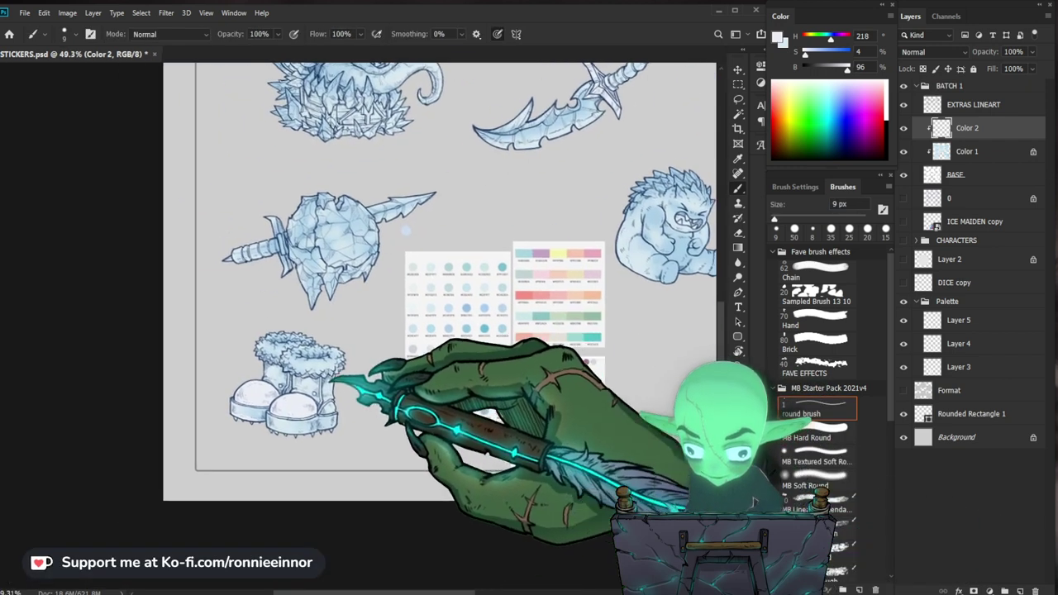
{"action": "left_click_drag", "start_coordinate": [273, 413], "coordinate": [327, 389]}
{"action": "key", "text": "e"}
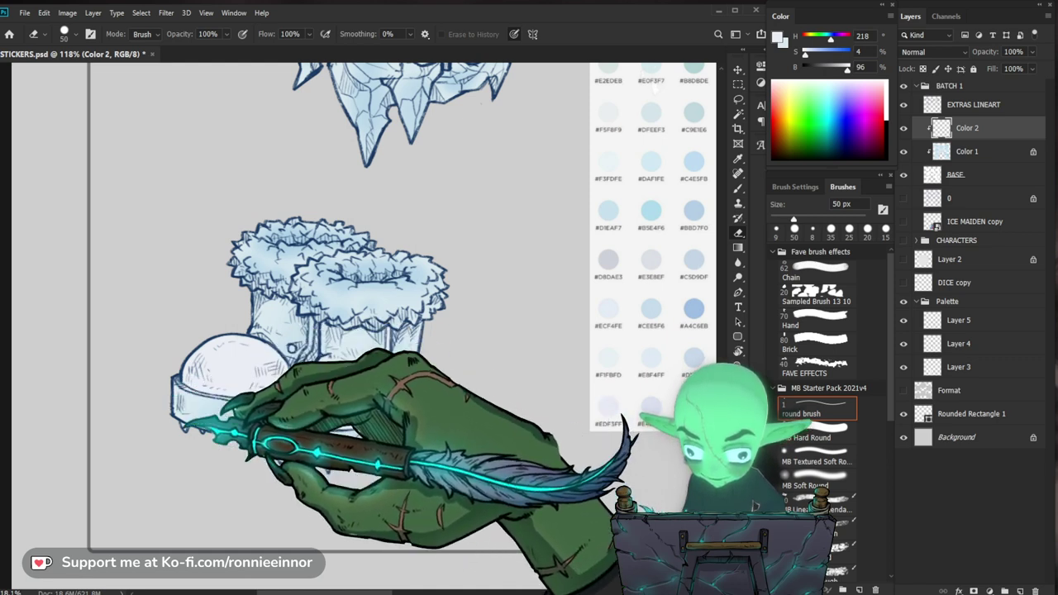
{"action": "key", "text": "b"}
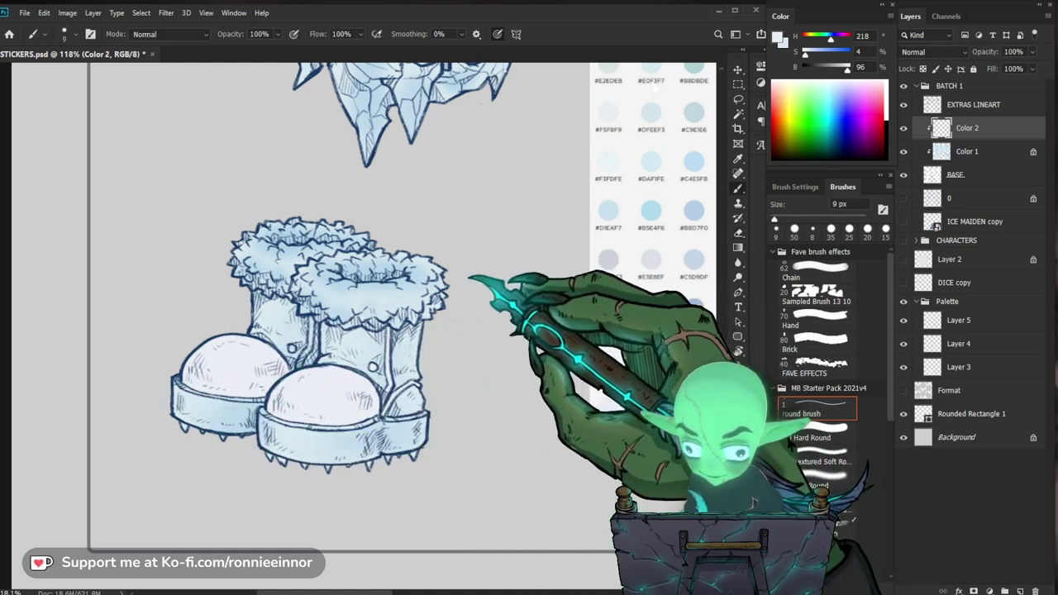
Paint the back boot's fur cuff very pale blue with a large round brush, varying it between 100 and 40 px.
{"action": "left_click_drag", "start_coordinate": [463, 255], "coordinate": [487, 307]}
{"action": "mouse_move", "coordinate": [372, 324]}
{"action": "left_mouse_down"}
{"action": "mouse_move", "coordinate": [339, 344]}
{"action": "mouse_move", "coordinate": [400, 311]}
{"action": "mouse_move", "coordinate": [414, 323]}
{"action": "mouse_move", "coordinate": [279, 313]}
{"action": "mouse_move", "coordinate": [309, 320]}
{"action": "mouse_move", "coordinate": [301, 338]}
{"action": "left_mouse_up"}
{"action": "key", "text": "bracketright"}
{"action": "key", "text": "bracketright"}
{"action": "key", "text": "bracketright"}
{"action": "key", "text": "bracketright"}
{"action": "key", "text": "bracketright"}
{"action": "key", "text": "bracketright"}
{"action": "key", "text": "bracketright"}
{"action": "key", "text": "bracketright"}
{"action": "key", "text": "bracketright"}
{"action": "key", "text": "bracketright"}
{"action": "key", "text": "bracketright"}
{"action": "key", "text": "bracketright"}
{"action": "key", "text": "bracketright"}
{"action": "key", "text": "bracketright"}
{"action": "key", "text": "bracketleft"}
{"action": "key", "text": "bracketleft"}
{"action": "key", "text": "bracketleft"}
{"action": "key", "text": "bracketleft"}
{"action": "key", "text": "bracketleft"}
{"action": "key", "text": "bracketleft"}
{"action": "key", "text": "bracketleft"}
{"action": "key", "text": "bracketleft"}
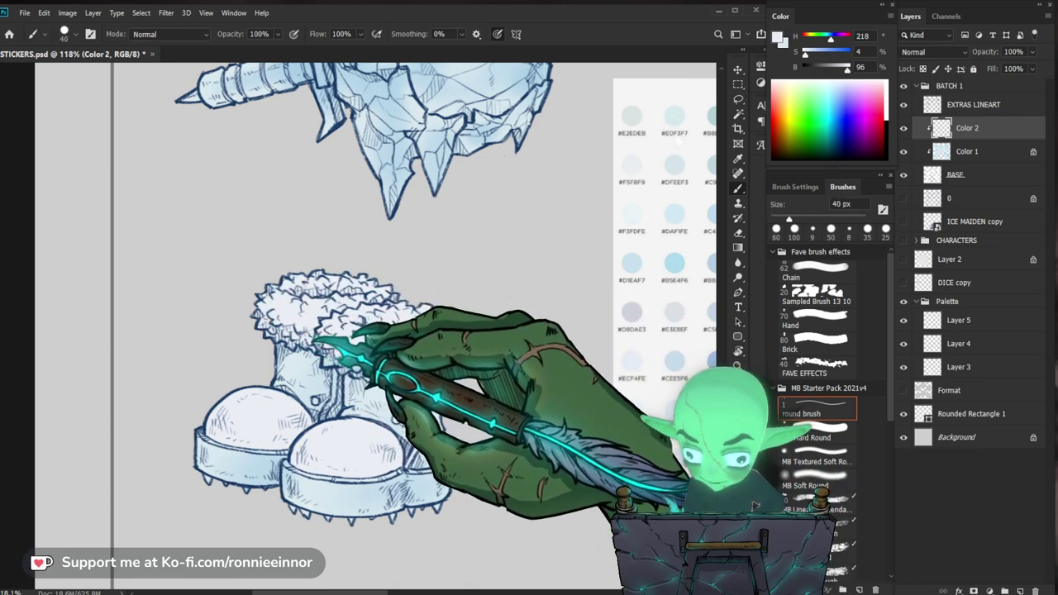
Finish painting the front boot's fur cuff very pale blue with the round brush, varying it between 15 and 45 px.
{"action": "key", "text": "bracketleft"}
{"action": "key", "text": "bracketleft"}
{"action": "key", "text": "bracketleft"}
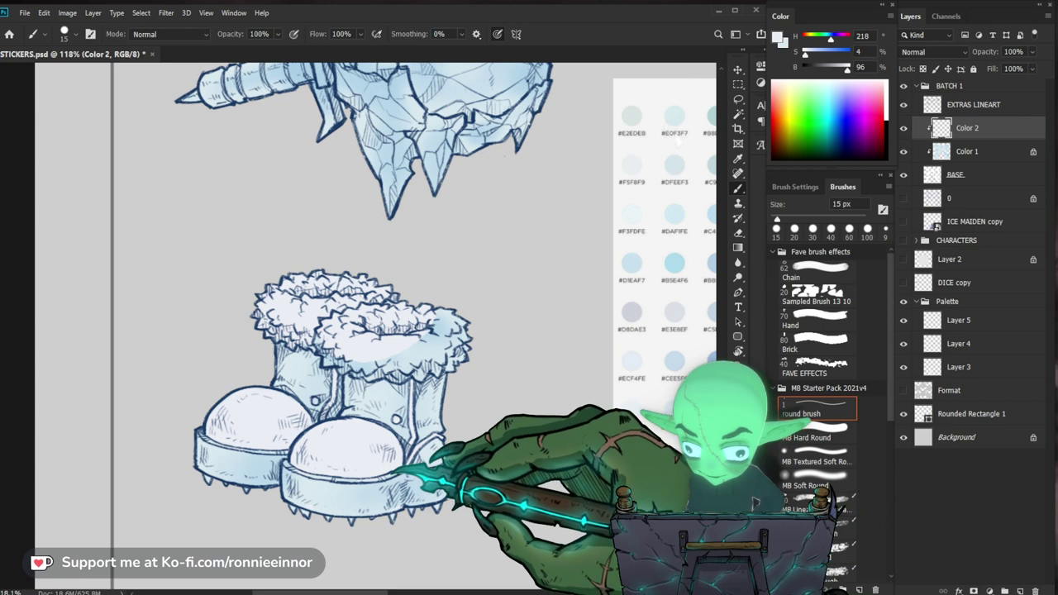
{"action": "key", "text": "e"}
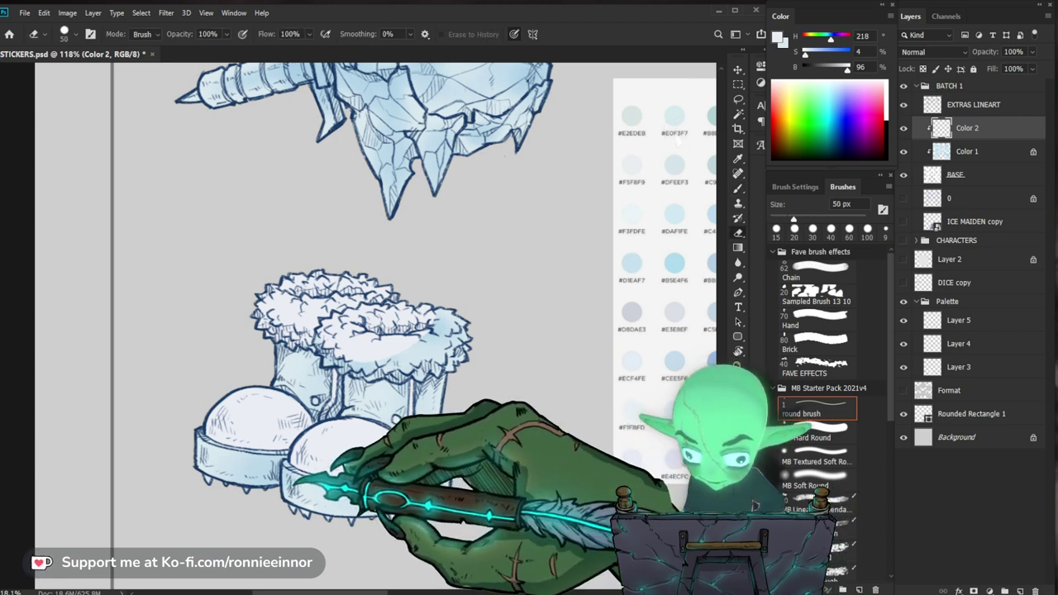
{"action": "key", "text": "b"}
{"action": "key", "text": "bracketright"}
{"action": "key", "text": "bracketright"}
{"action": "key", "text": "bracketright"}
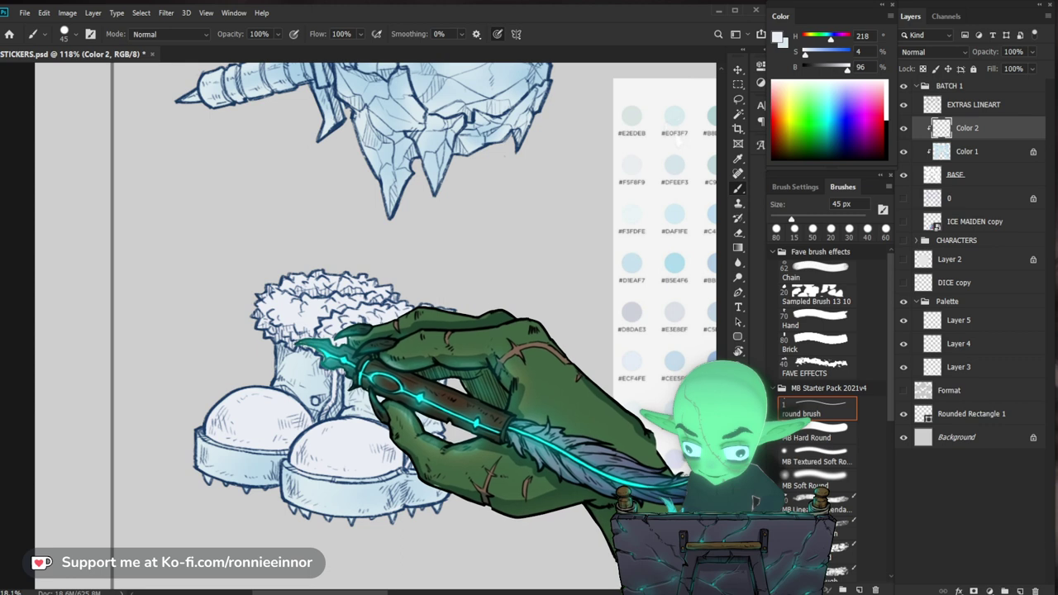
Paint the crossguard of the sword piercing the ice boulder very pale blue with the round brush at 45 px.
{"action": "scroll", "coordinate": [528, 306], "scroll_direction": "down", "scroll_amount": 6}
{"action": "left_click_drag", "start_coordinate": [559, 218], "coordinate": [353, 285]}
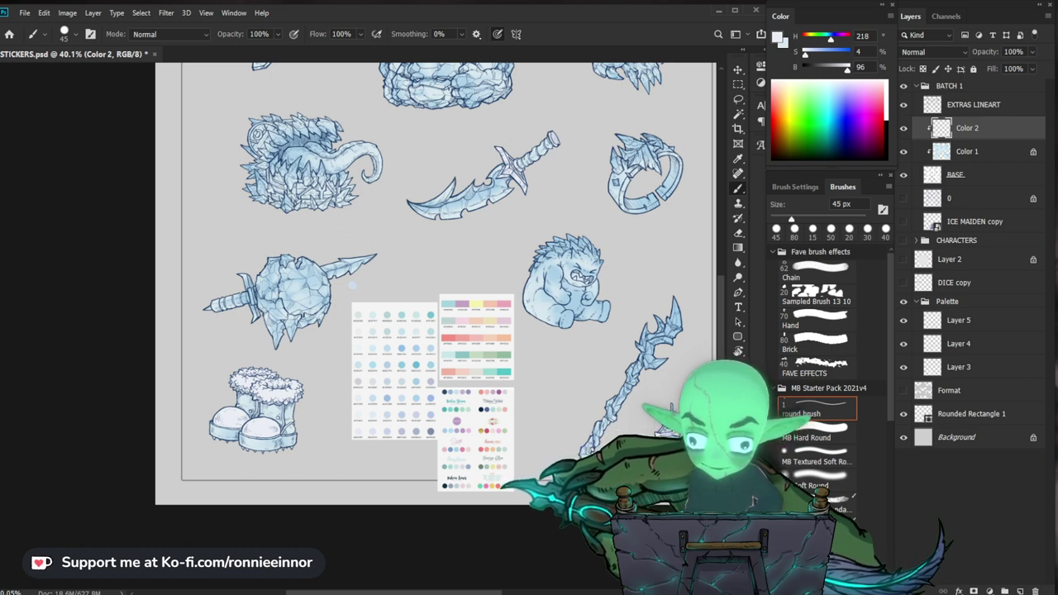
{"action": "key", "text": "z"}
{"action": "mouse_move", "coordinate": [267, 291]}
{"action": "left_mouse_down"}
{"action": "mouse_move", "coordinate": [304, 275]}
{"action": "mouse_move", "coordinate": [327, 281]}
{"action": "left_mouse_up"}
{"action": "key", "text": "z"}
{"action": "mouse_move", "coordinate": [231, 271]}
{"action": "left_mouse_down"}
{"action": "mouse_move", "coordinate": [278, 243]}
{"action": "mouse_move", "coordinate": [292, 248]}
{"action": "left_mouse_up"}
{"action": "mouse_move", "coordinate": [238, 304]}
{"action": "left_mouse_down"}
{"action": "mouse_move", "coordinate": [272, 295]}
{"action": "mouse_move", "coordinate": [277, 372]}
{"action": "left_mouse_up"}
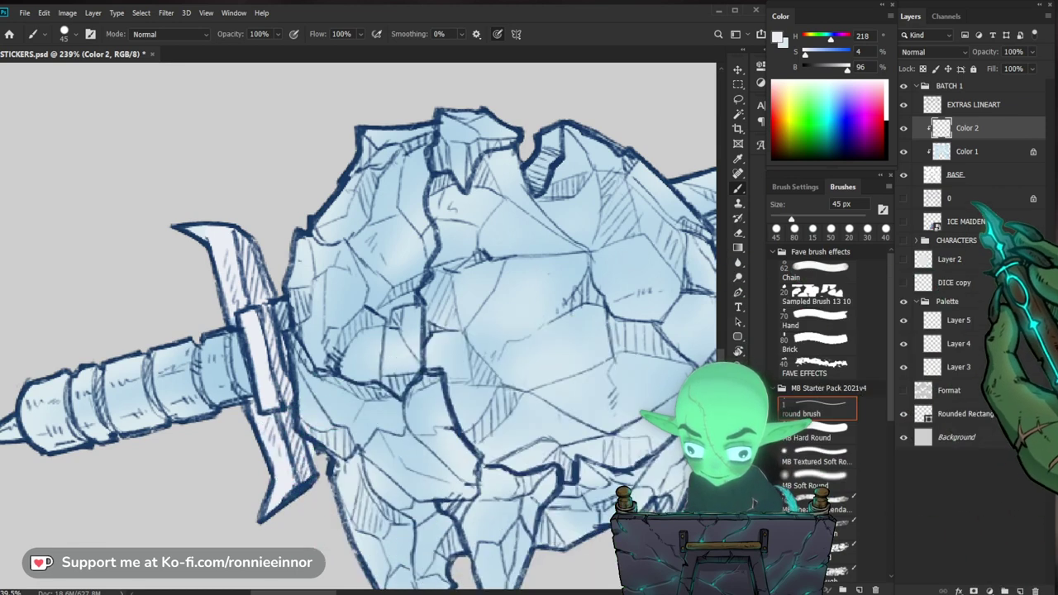
Clean up the base color beside the sword's crossguard on the BASE layer with the eraser at 7 px.
{"action": "left_click", "coordinate": [963, 198]}
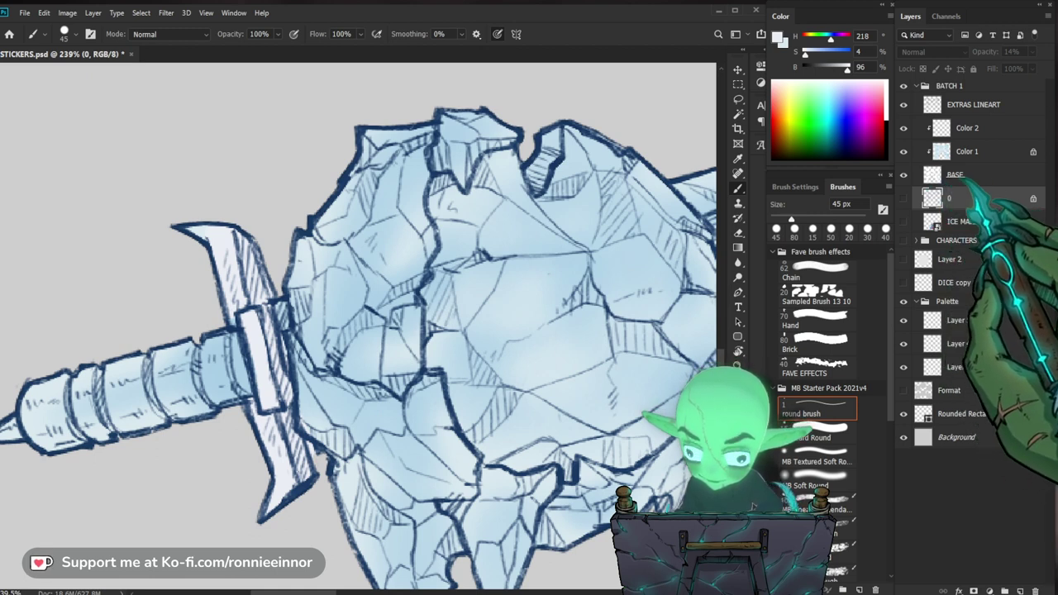
{"action": "left_click", "coordinate": [958, 175]}
{"action": "key", "text": "ctrl+space"}
{"action": "left_click_drag", "start_coordinate": [306, 494], "coordinate": [338, 461]}
{"action": "key", "text": "e"}
{"action": "key", "text": "bracketleft"}
{"action": "key", "text": "bracketleft"}
{"action": "key", "text": "bracketleft"}
{"action": "key", "text": "bracketleft"}
{"action": "key", "text": "bracketleft"}
{"action": "key", "text": "bracketleft"}
{"action": "key", "text": "bracketleft"}
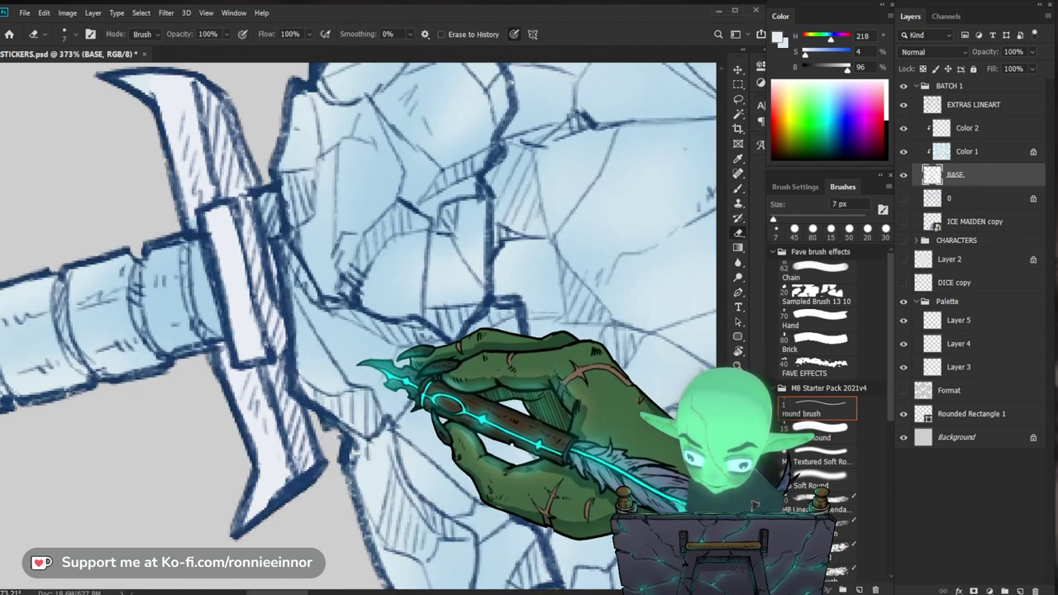
Fill the pierced boulder's large cracked front face with very pale blue on Color 2, using the round brush at 45 and 40 px.
{"action": "key", "text": "ctrl+space"}
{"action": "left_click_drag", "start_coordinate": [371, 356], "coordinate": [339, 364]}
{"action": "left_click", "coordinate": [958, 131]}
{"action": "left_click", "coordinate": [904, 128]}
{"action": "key", "text": "b"}
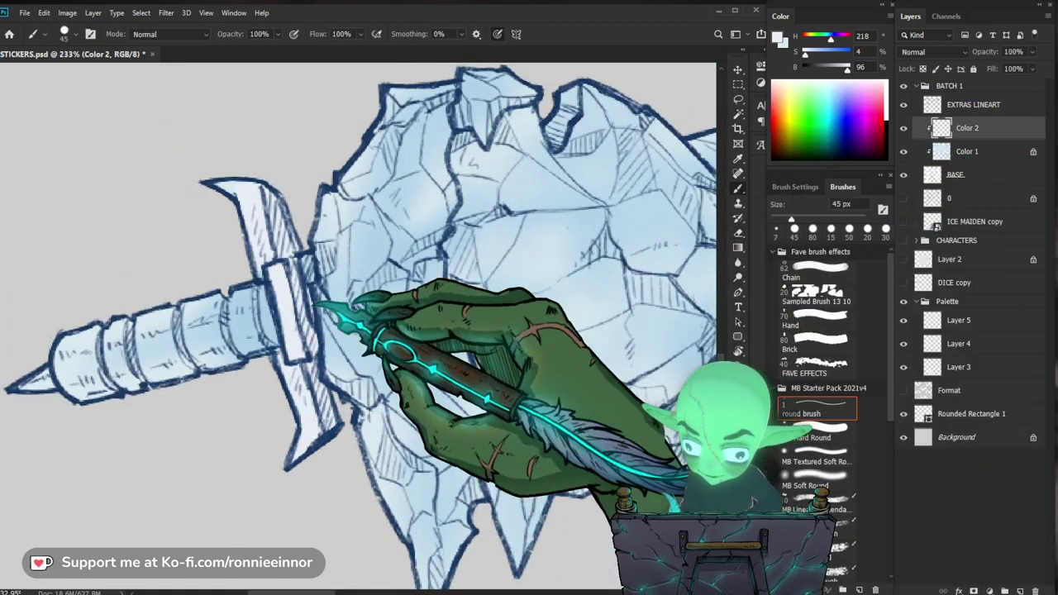
{"action": "left_click_drag", "start_coordinate": [333, 252], "coordinate": [461, 284]}
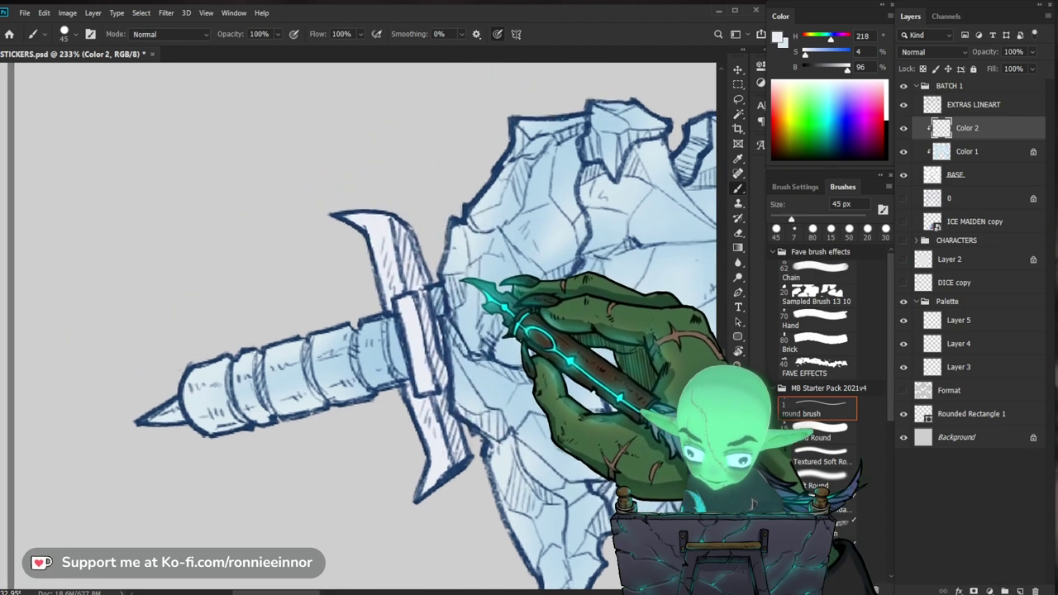
{"action": "left_click_drag", "start_coordinate": [175, 405], "coordinate": [150, 427]}
{"action": "key", "text": "ctrl+space"}
{"action": "left_click_drag", "start_coordinate": [215, 393], "coordinate": [170, 438]}
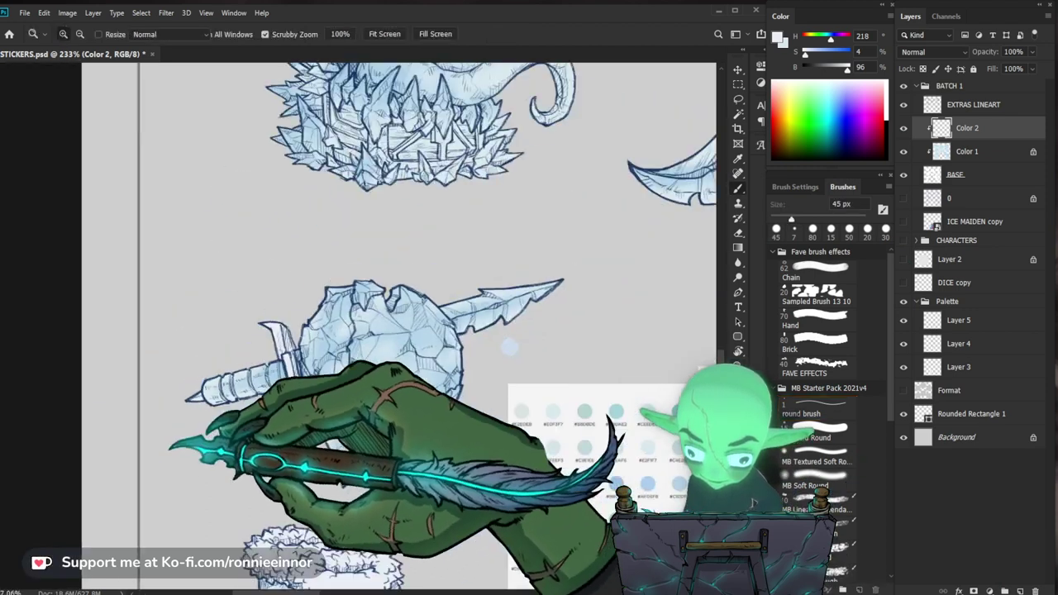
{"action": "key", "text": "space"}
{"action": "left_click_drag", "start_coordinate": [549, 399], "coordinate": [527, 384]}
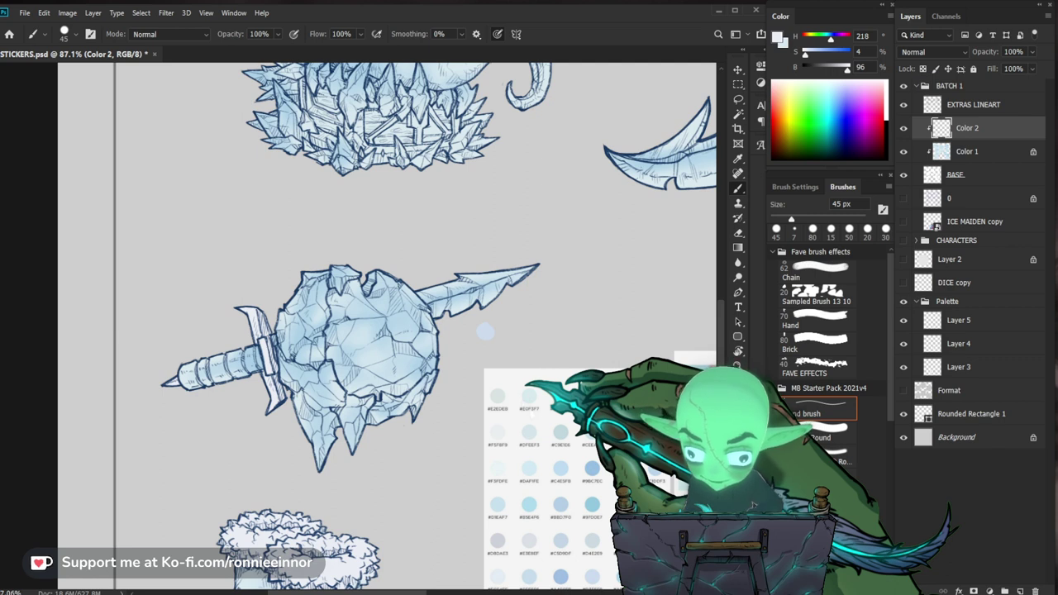
{"action": "left_click_drag", "start_coordinate": [454, 342], "coordinate": [488, 342]}
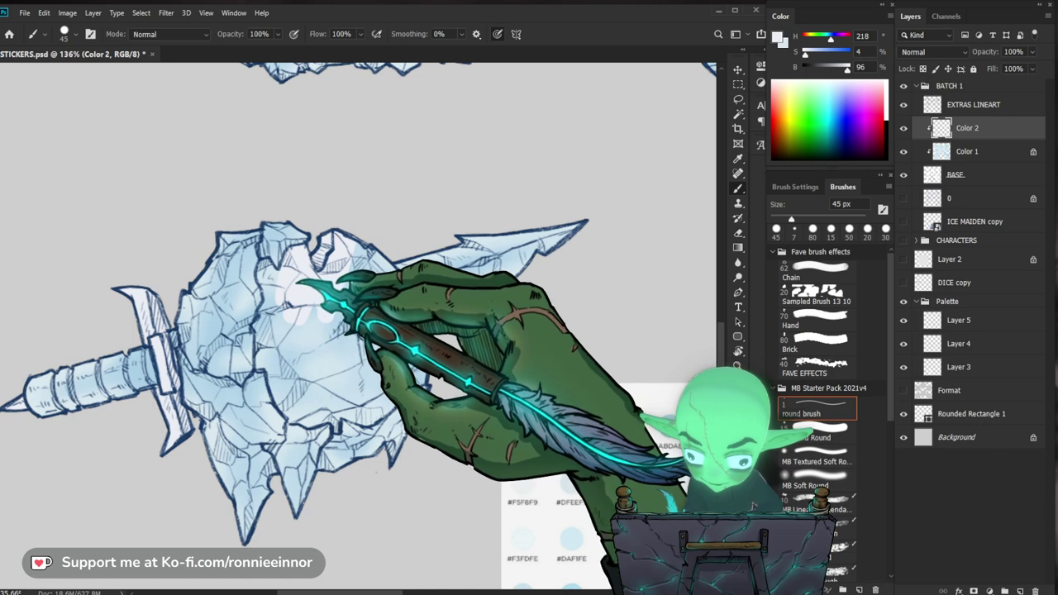
{"action": "key", "text": "bracketleft"}
{"action": "mouse_move", "coordinate": [284, 277]}
{"action": "left_mouse_down"}
{"action": "mouse_move", "coordinate": [272, 265]}
{"action": "mouse_move", "coordinate": [290, 307]}
{"action": "left_mouse_up"}
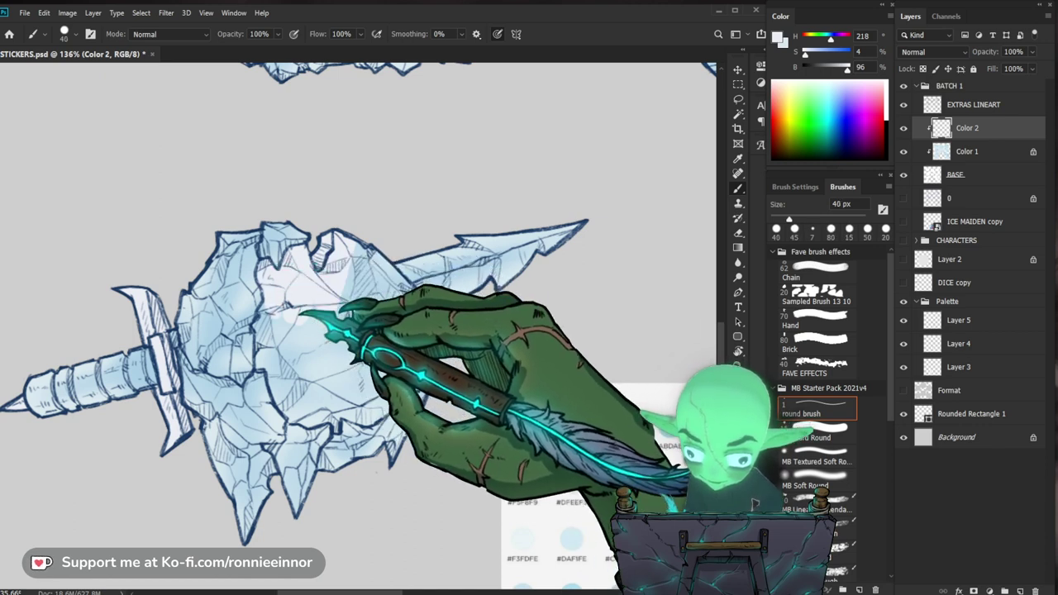
{"action": "mouse_move", "coordinate": [300, 312]}
{"action": "left_mouse_down"}
{"action": "mouse_move", "coordinate": [306, 272]}
{"action": "mouse_move", "coordinate": [264, 320]}
{"action": "mouse_move", "coordinate": [267, 365]}
{"action": "mouse_move", "coordinate": [283, 372]}
{"action": "mouse_move", "coordinate": [302, 359]}
{"action": "mouse_move", "coordinate": [327, 308]}
{"action": "mouse_move", "coordinate": [349, 314]}
{"action": "mouse_move", "coordinate": [372, 267]}
{"action": "mouse_move", "coordinate": [395, 302]}
{"action": "left_mouse_up"}
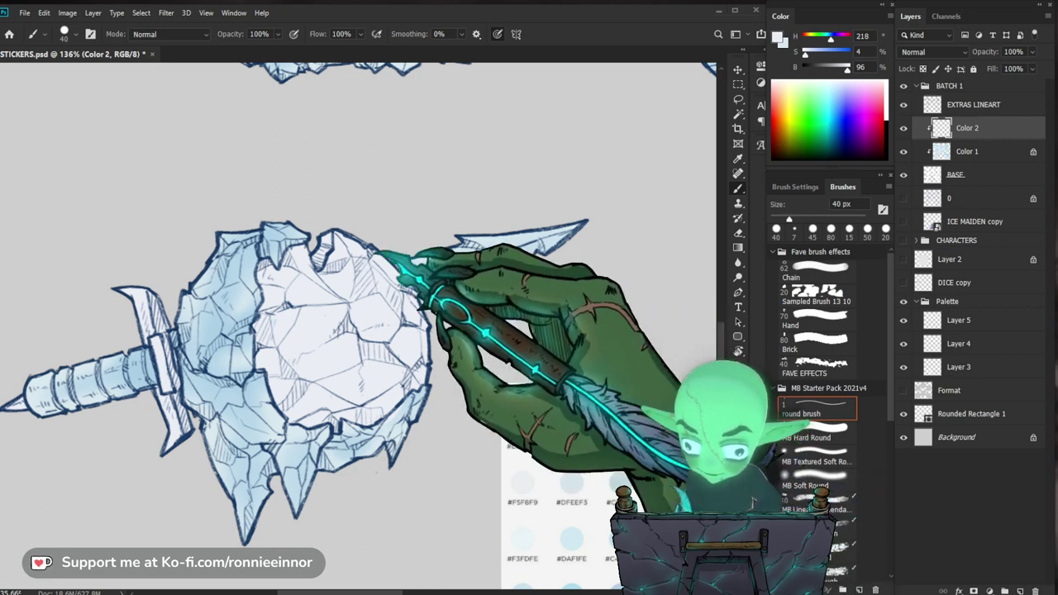
Clean up the pale paint along the boulder face's edge beside the blade with the eraser at 7 px.
{"action": "key", "text": "e"}
{"action": "left_click_drag", "start_coordinate": [423, 236], "coordinate": [318, 249]}
{"action": "left_click_drag", "start_coordinate": [425, 296], "coordinate": [496, 285]}
{"action": "mouse_move", "coordinate": [463, 229]}
{"action": "left_mouse_down"}
{"action": "mouse_move", "coordinate": [499, 279]}
{"action": "mouse_move", "coordinate": [463, 349]}
{"action": "left_mouse_up"}
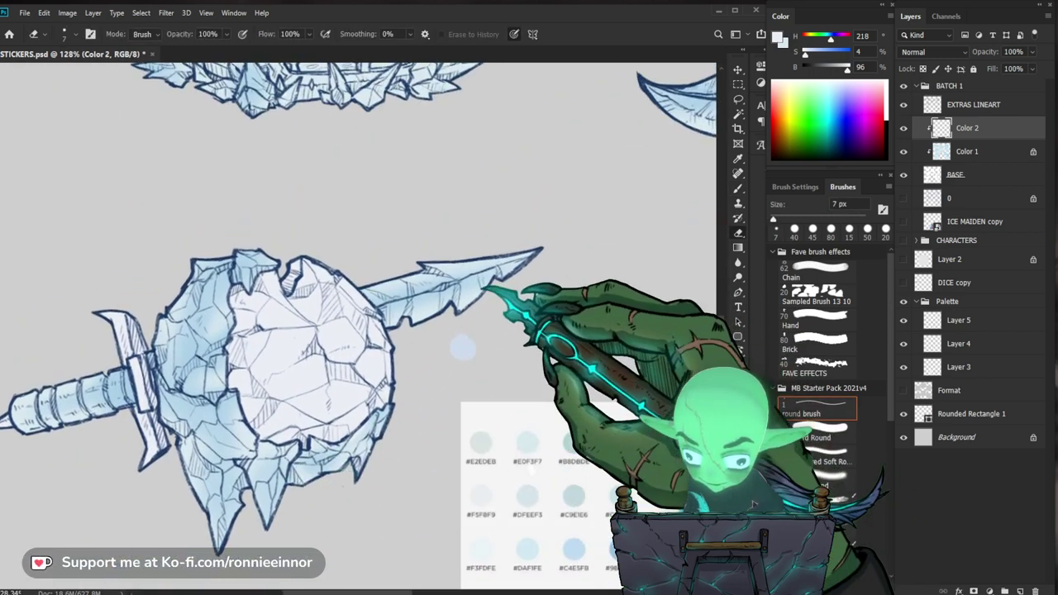
{"action": "scroll", "coordinate": [463, 349], "scroll_direction": "down", "scroll_amount": 4}
{"action": "scroll", "coordinate": [445, 333], "scroll_direction": "down", "scroll_amount": 2}
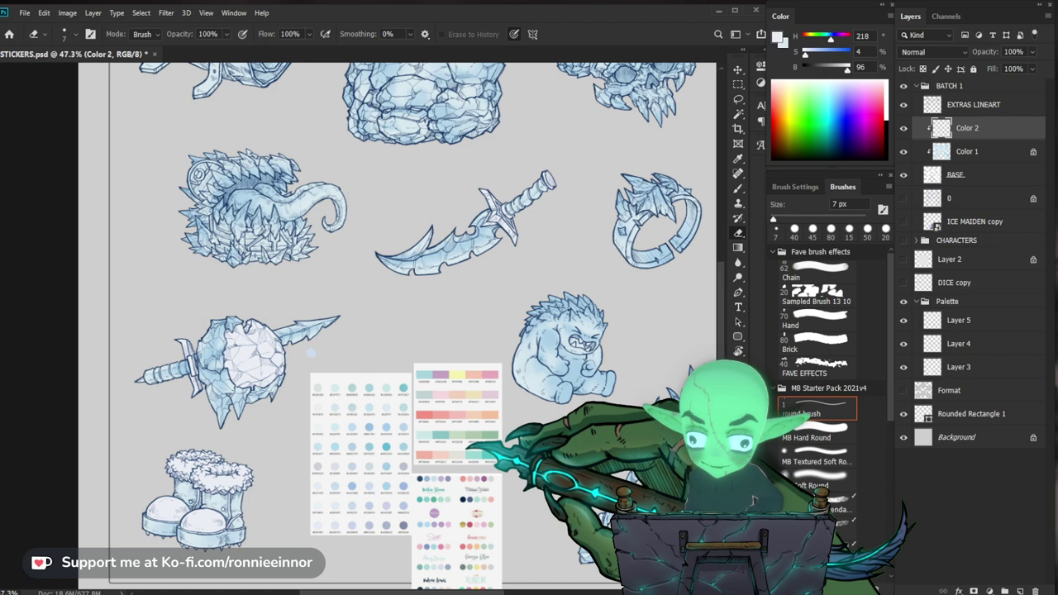
Paint the crystal ring's band very pale blue with the round brush, varying it between 15 and 40 px.
{"action": "mouse_move", "coordinate": [663, 223]}
{"action": "left_mouse_down"}
{"action": "mouse_move", "coordinate": [447, 331]}
{"action": "mouse_move", "coordinate": [656, 329]}
{"action": "left_mouse_up"}
{"action": "key", "text": "z"}
{"action": "key", "text": "b"}
{"action": "mouse_move", "coordinate": [378, 317]}
{"action": "left_mouse_down"}
{"action": "mouse_move", "coordinate": [404, 301]}
{"action": "mouse_move", "coordinate": [383, 323]}
{"action": "mouse_move", "coordinate": [391, 299]}
{"action": "mouse_move", "coordinate": [379, 280]}
{"action": "mouse_move", "coordinate": [377, 291]}
{"action": "left_mouse_up"}
{"action": "key", "text": "bracketleft"}
{"action": "key", "text": "bracketleft"}
{"action": "key", "text": "bracketleft"}
{"action": "key", "text": "bracketleft"}
{"action": "key", "text": "bracketleft"}
{"action": "key", "text": "bracketright"}
{"action": "key", "text": "bracketright"}
{"action": "key", "text": "bracketright"}
{"action": "key", "text": "bracketright"}
{"action": "key", "text": "bracketright"}
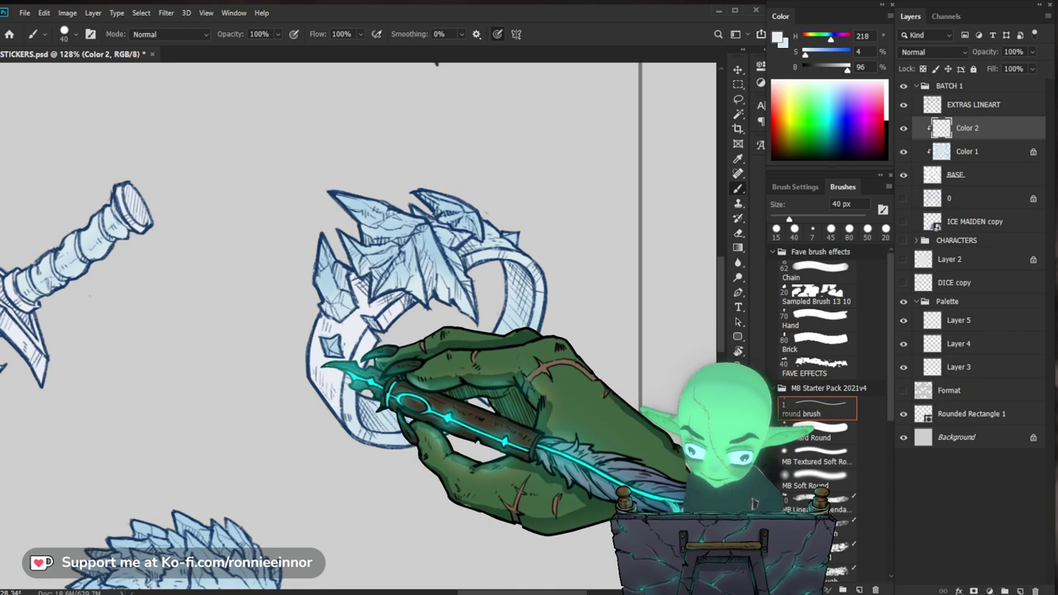
{"action": "mouse_move", "coordinate": [377, 414]}
{"action": "left_mouse_down"}
{"action": "mouse_move", "coordinate": [443, 398]}
{"action": "mouse_move", "coordinate": [517, 318]}
{"action": "left_mouse_up"}
Complete the pale fill on the ring's upper band around the crystals, using the round brush at 125 down to 25 px.
{"action": "key", "text": "bracketright"}
{"action": "key", "text": "bracketright"}
{"action": "key", "text": "bracketright"}
{"action": "key", "text": "bracketright"}
{"action": "key", "text": "bracketright"}
{"action": "key", "text": "bracketright"}
{"action": "key", "text": "bracketright"}
{"action": "key", "text": "bracketright"}
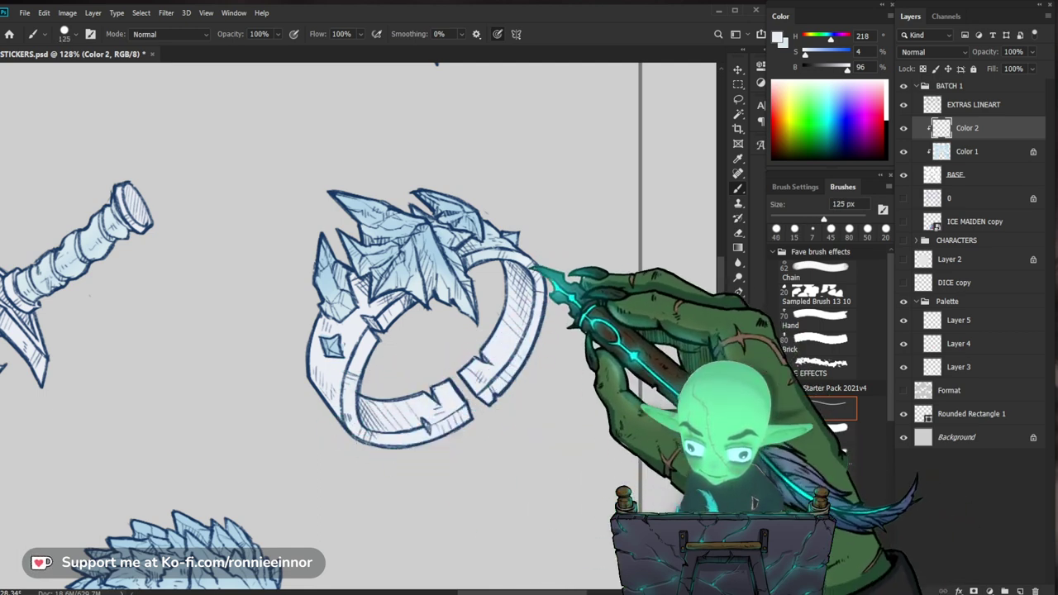
{"action": "key", "text": "bracketleft"}
{"action": "key", "text": "bracketleft"}
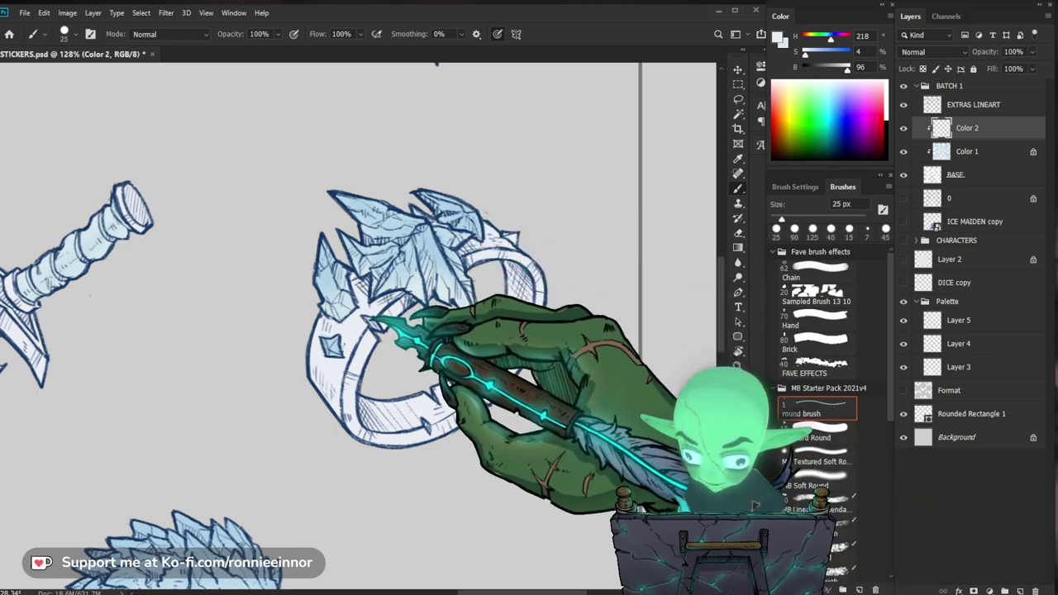
{"action": "key", "text": "e"}
{"action": "key", "text": "b"}
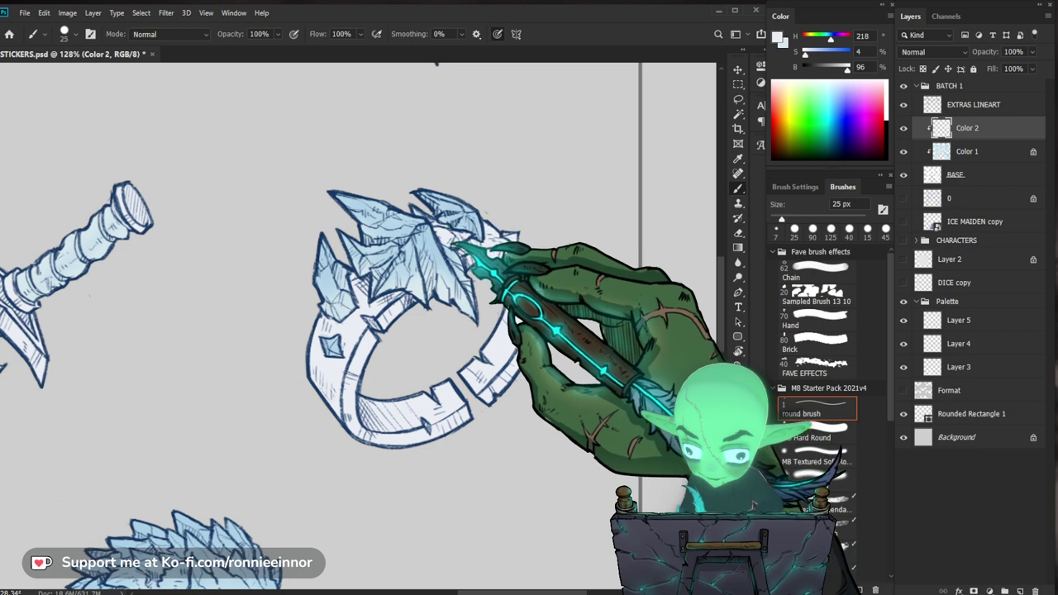
{"action": "key", "text": "z"}
{"action": "left_click_drag", "start_coordinate": [552, 230], "coordinate": [536, 286]}
{"action": "left_click_drag", "start_coordinate": [526, 230], "coordinate": [590, 231]}
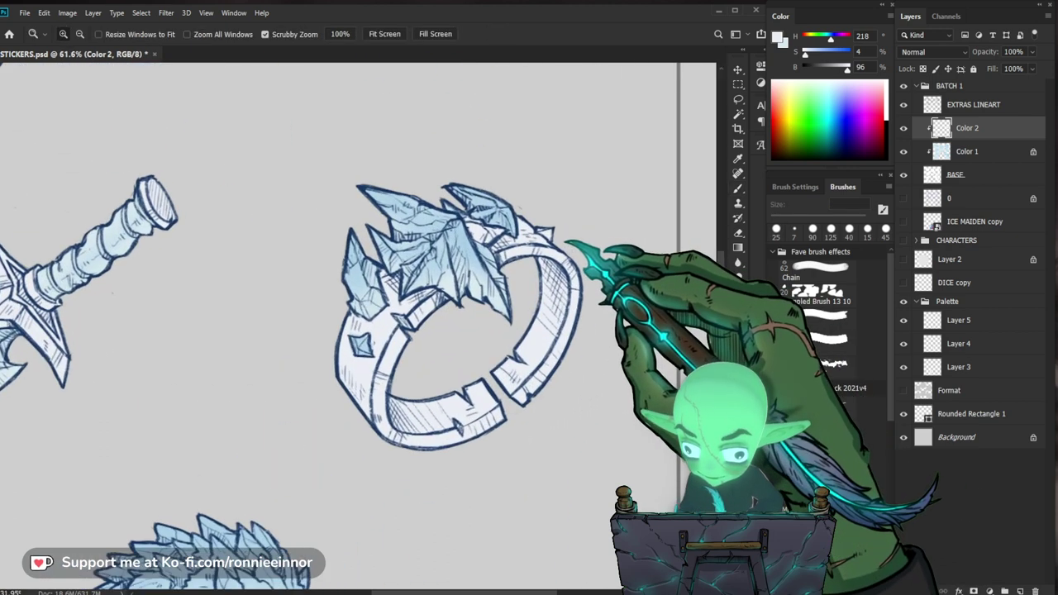
Tidy the pale paint around the ring with the eraser at 25 px.
{"action": "key", "text": "e"}
{"action": "key", "text": "bracketright"}
{"action": "key", "text": "bracketright"}
{"action": "key", "text": "bracketright"}
{"action": "key", "text": "bracketright"}
{"action": "key", "text": "bracketright"}
{"action": "key", "text": "bracketright"}
{"action": "key", "text": "z"}
{"action": "left_click_drag", "start_coordinate": [558, 205], "coordinate": [497, 219]}
{"action": "key", "text": "e"}
{"action": "key", "text": "z"}
{"action": "key", "text": "e"}
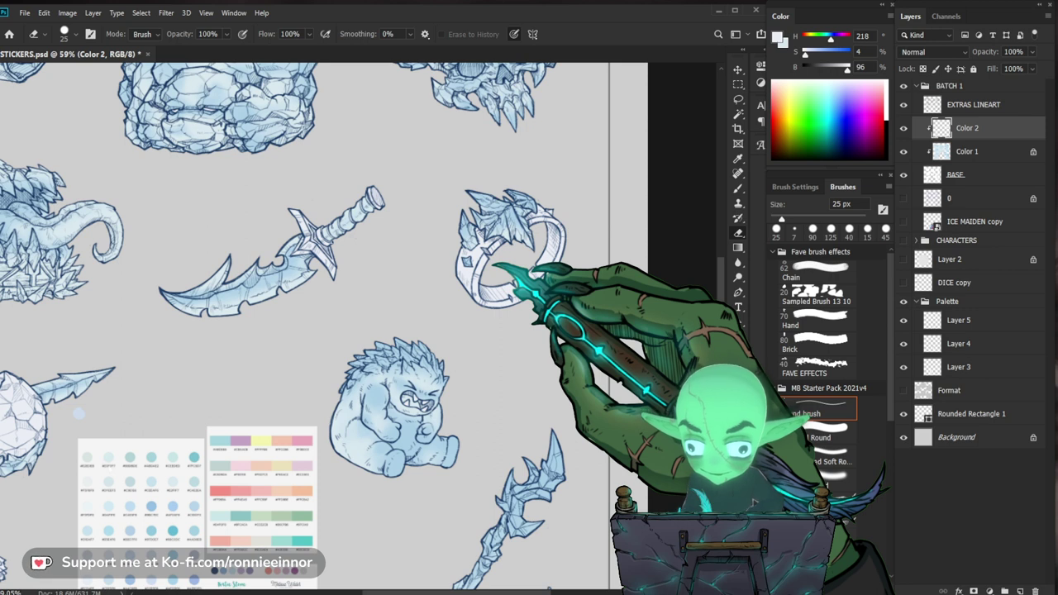
Review the whole sticker sheet to check which items still need pale blue accents.
{"action": "key", "text": "ctrl+space"}
{"action": "left_click_drag", "start_coordinate": [508, 240], "coordinate": [632, 160]}
{"action": "key", "text": "ctrl+space"}
{"action": "left_click_drag", "start_coordinate": [664, 193], "coordinate": [541, 414]}
{"action": "key", "text": "space"}
{"action": "left_click_drag", "start_coordinate": [548, 458], "coordinate": [518, 501]}
{"action": "key", "text": "ctrl+space"}
{"action": "left_click_drag", "start_coordinate": [314, 413], "coordinate": [413, 464]}
{"action": "key", "text": "ctrl+space"}
{"action": "key", "text": "space"}
{"action": "key", "text": "ctrl+space"}
{"action": "key", "text": "ctrl+0"}
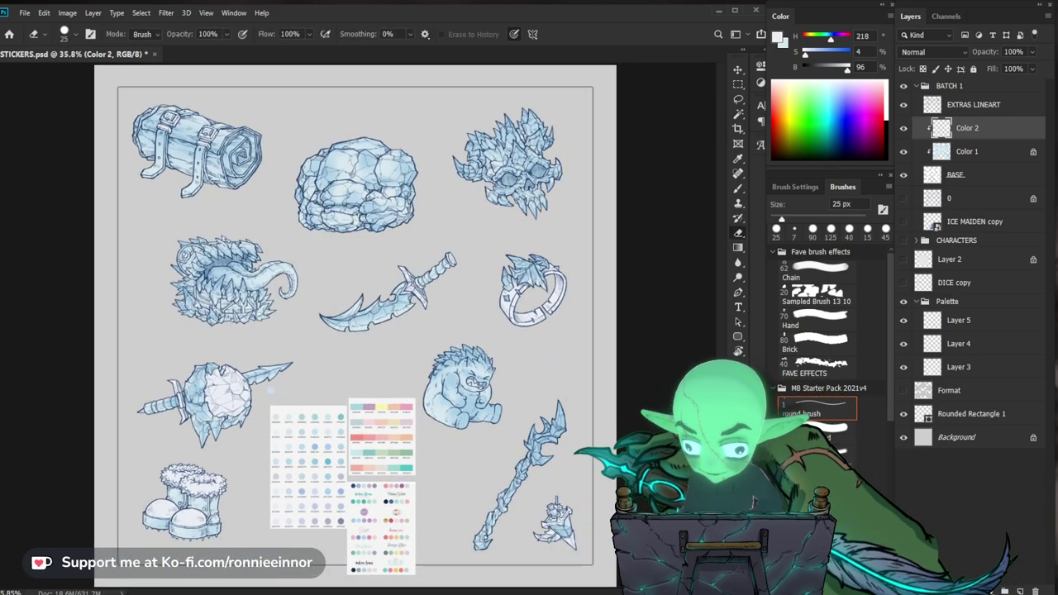
{"action": "key", "text": "ctrl+space"}
{"action": "mouse_move", "coordinate": [198, 145]}
{"action": "left_mouse_down"}
{"action": "mouse_move", "coordinate": [258, 89]}
{"action": "mouse_move", "coordinate": [212, 208]}
{"action": "left_mouse_up"}
{"action": "key", "text": "e"}
{"action": "key", "text": "ctrl+space"}
{"action": "key", "text": "space"}
{"action": "left_click_drag", "start_coordinate": [674, 459], "coordinate": [460, 361]}
{"action": "key", "text": "ctrl+space"}
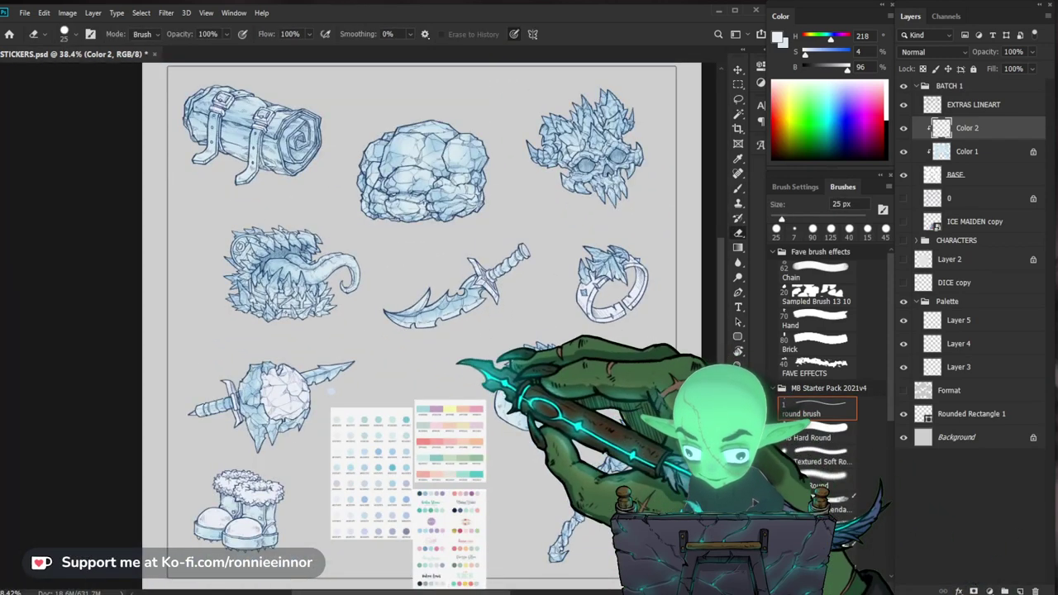
{"action": "scroll", "coordinate": [392, 331], "scroll_direction": "down", "scroll_amount": 2}
Create a new layer named Color 3 above Color 2 and clip it to the layers below.
{"action": "key", "text": "ctrl+shift+n"}
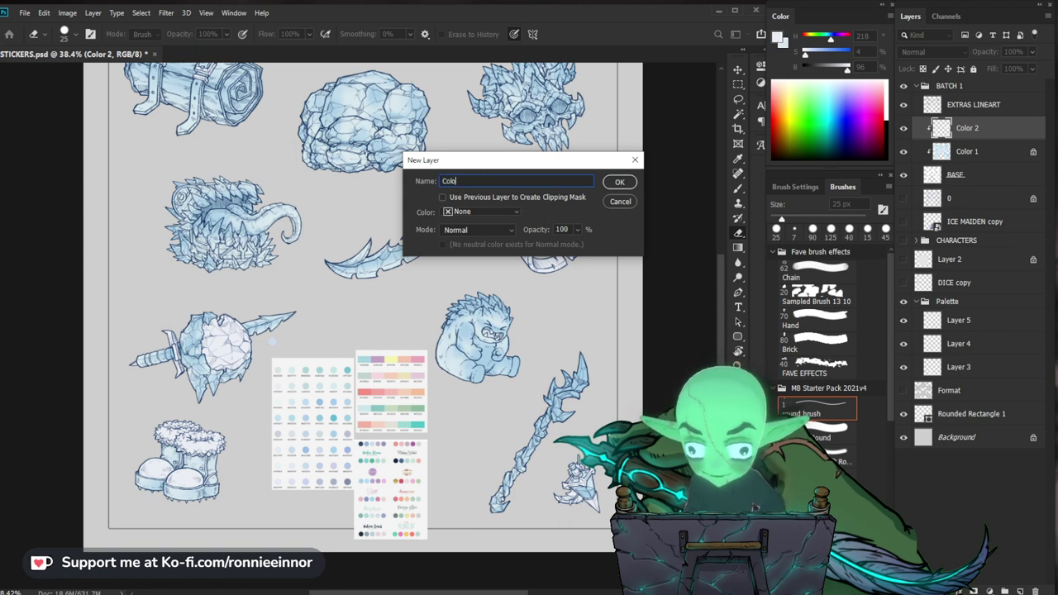
{"action": "key", "text": "Return"}
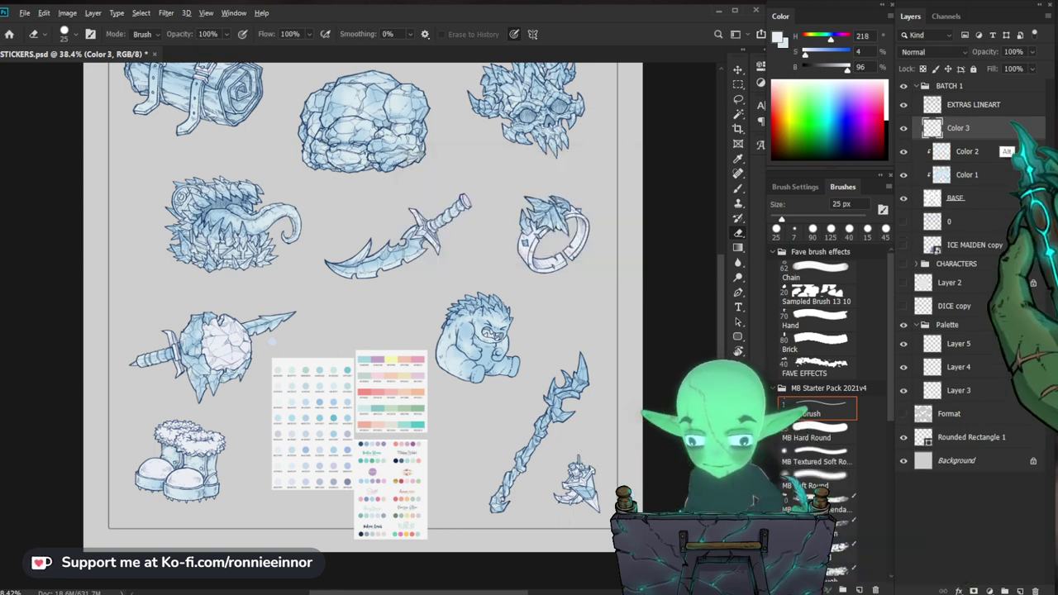
{"action": "left_click", "coordinate": [984, 139], "text": "alt"}
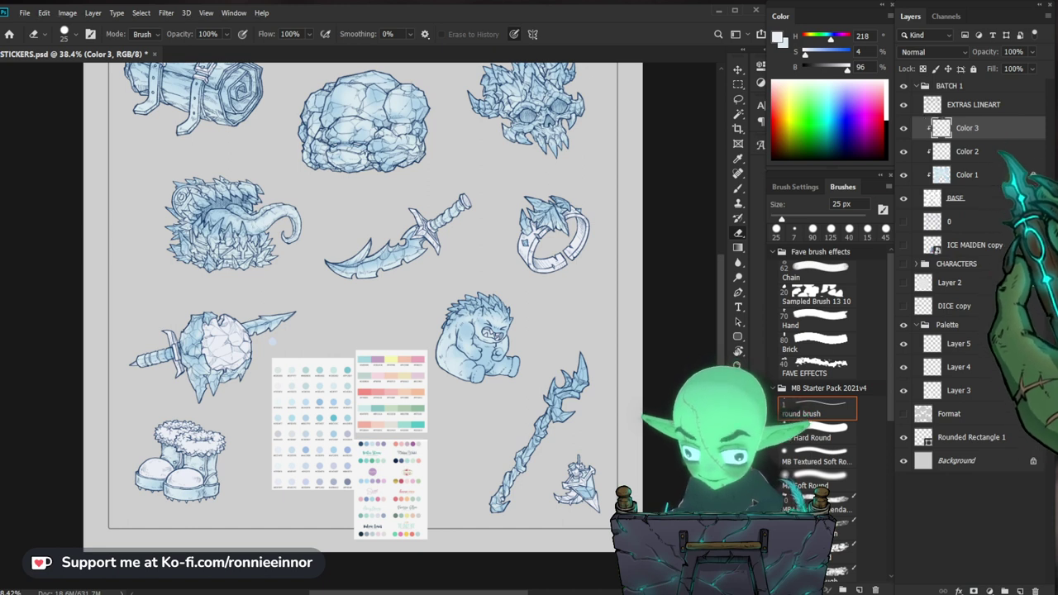
On the Color 2 layer, start painting the crystal skull's jaw and side fangs very pale blue with the round brush at 25 px.
{"action": "left_click", "coordinate": [982, 154]}
{"action": "left_click_drag", "start_coordinate": [599, 149], "coordinate": [569, 249]}
{"action": "left_click_drag", "start_coordinate": [546, 204], "coordinate": [574, 202]}
{"action": "key", "text": "b"}
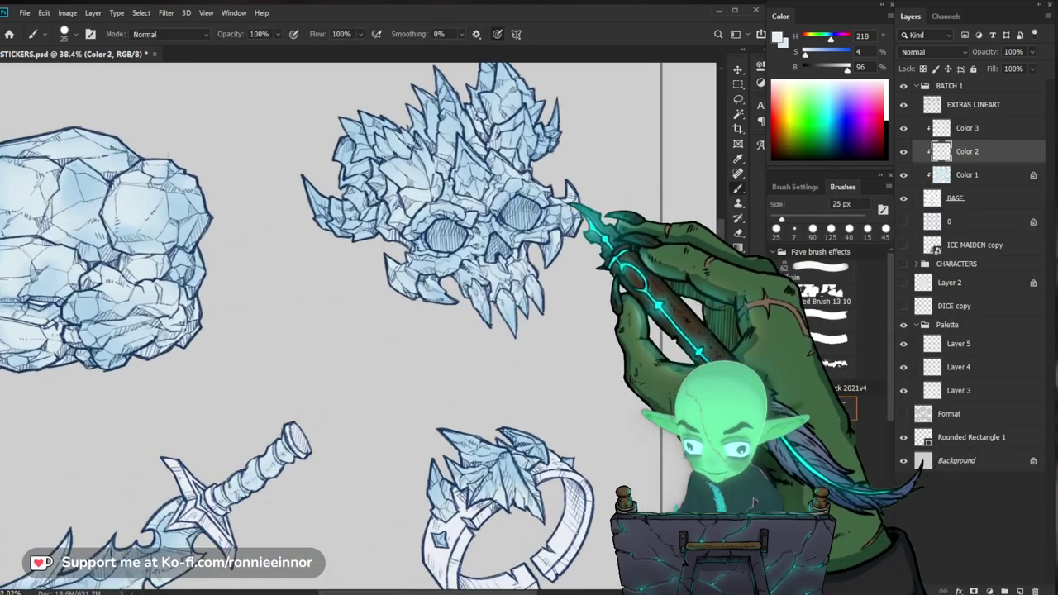
{"action": "left_click_drag", "start_coordinate": [480, 295], "coordinate": [489, 289]}
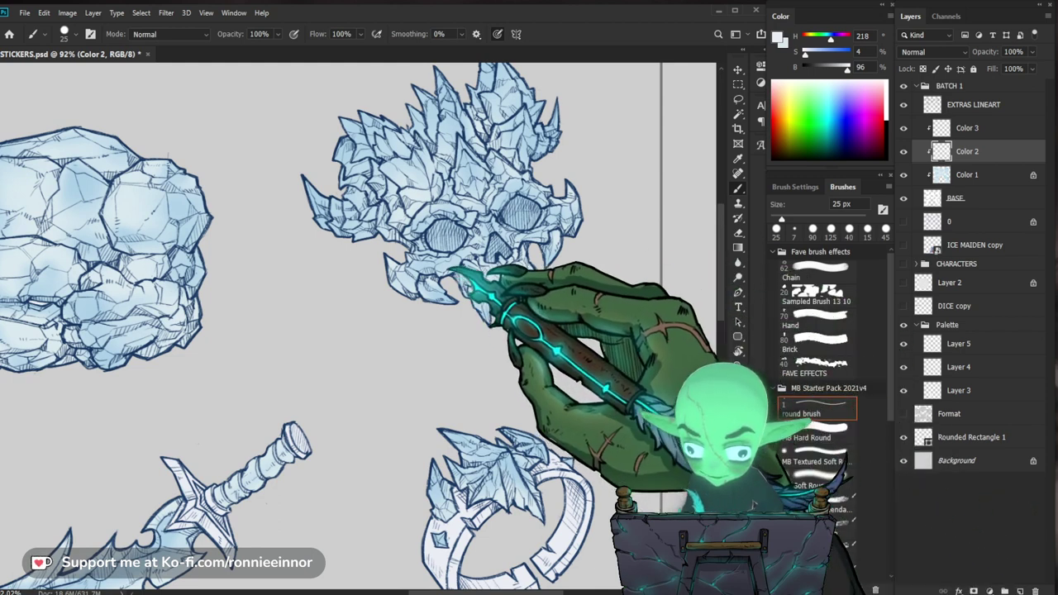
{"action": "key", "text": "]"}
{"action": "key", "text": "]"}
{"action": "key", "text": "]"}
{"action": "left_click_drag", "start_coordinate": [430, 272], "coordinate": [416, 295]}
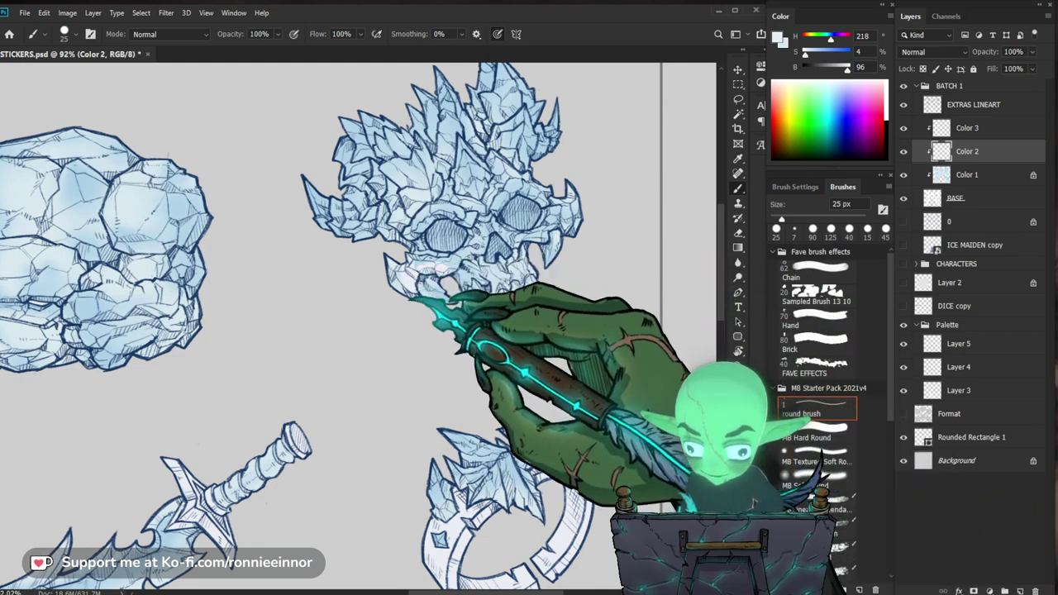
Paint the skull's remaining jaw, cheeks and brow bones very pale blue at 40 px, leaving the eye sockets and crystals light blue.
{"action": "key", "text": "bracketright"}
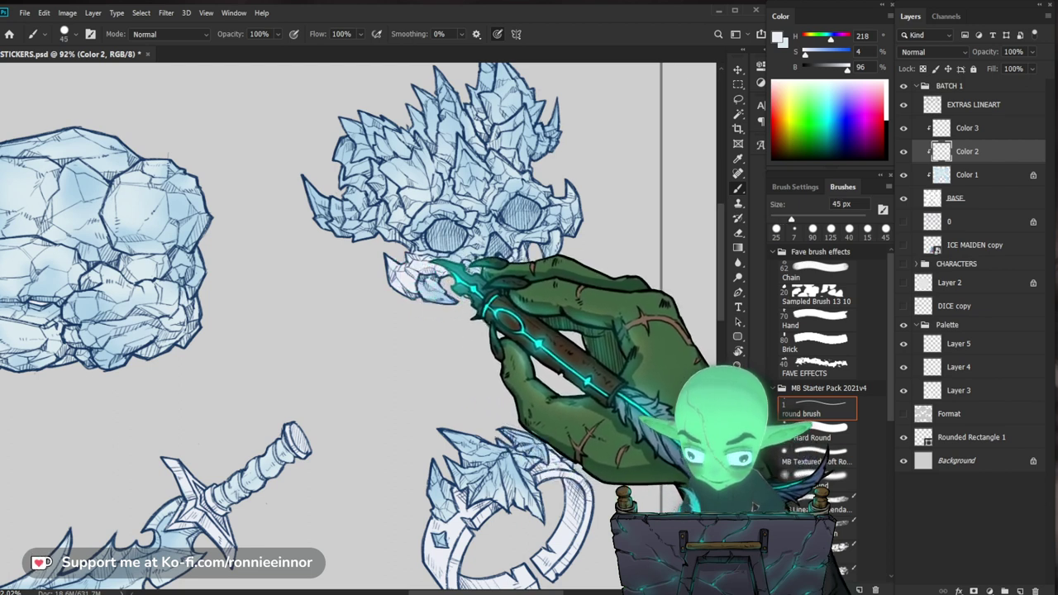
{"action": "key", "text": "bracketleft"}
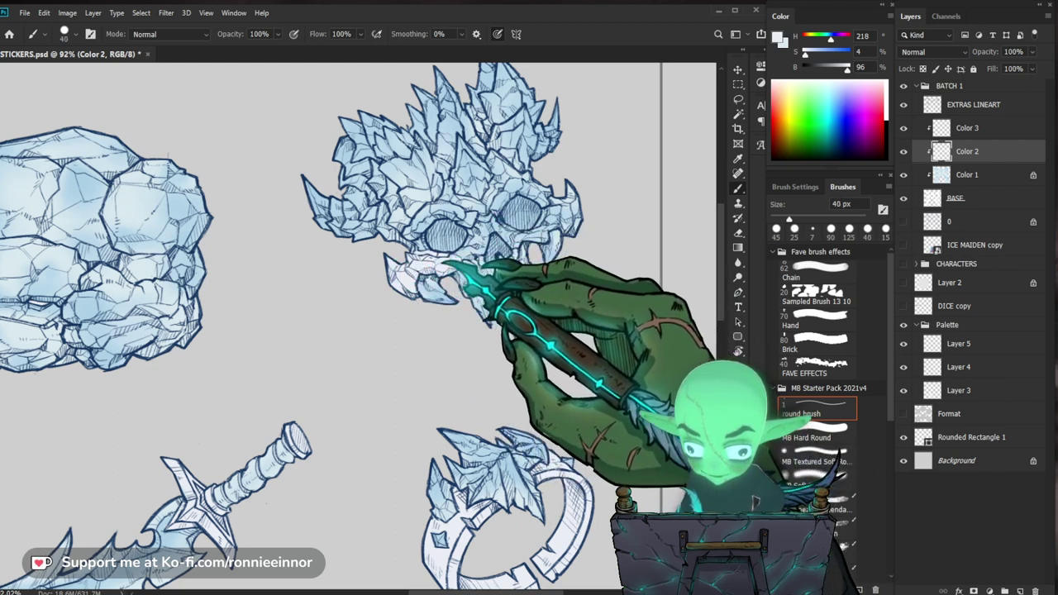
{"action": "left_click_drag", "start_coordinate": [474, 257], "coordinate": [499, 271]}
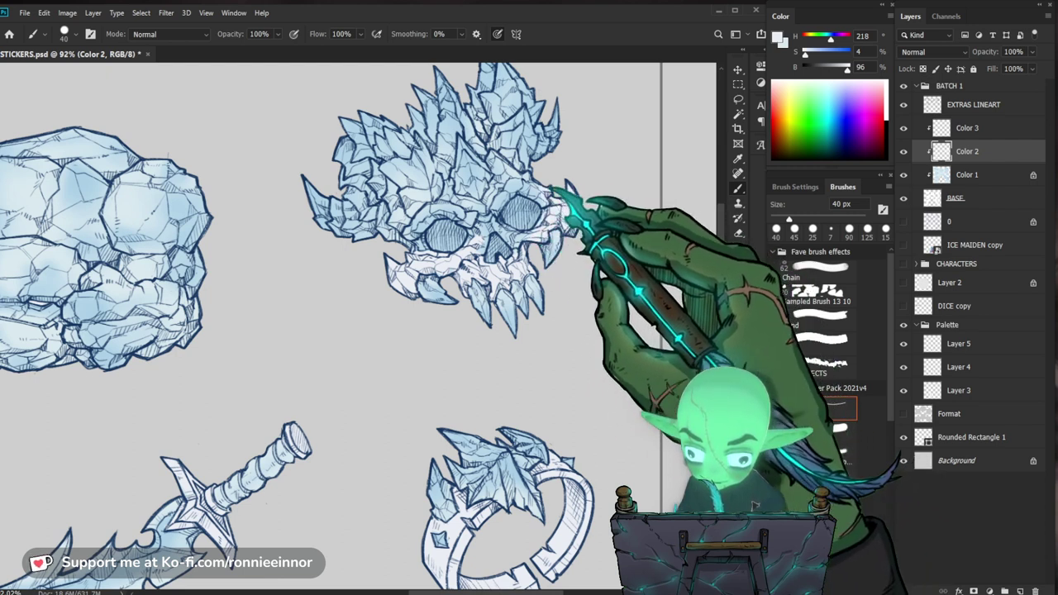
{"action": "mouse_move", "coordinate": [549, 187]}
{"action": "left_mouse_down"}
{"action": "mouse_move", "coordinate": [501, 172]}
{"action": "mouse_move", "coordinate": [502, 157]}
{"action": "mouse_move", "coordinate": [509, 194]}
{"action": "left_mouse_up"}
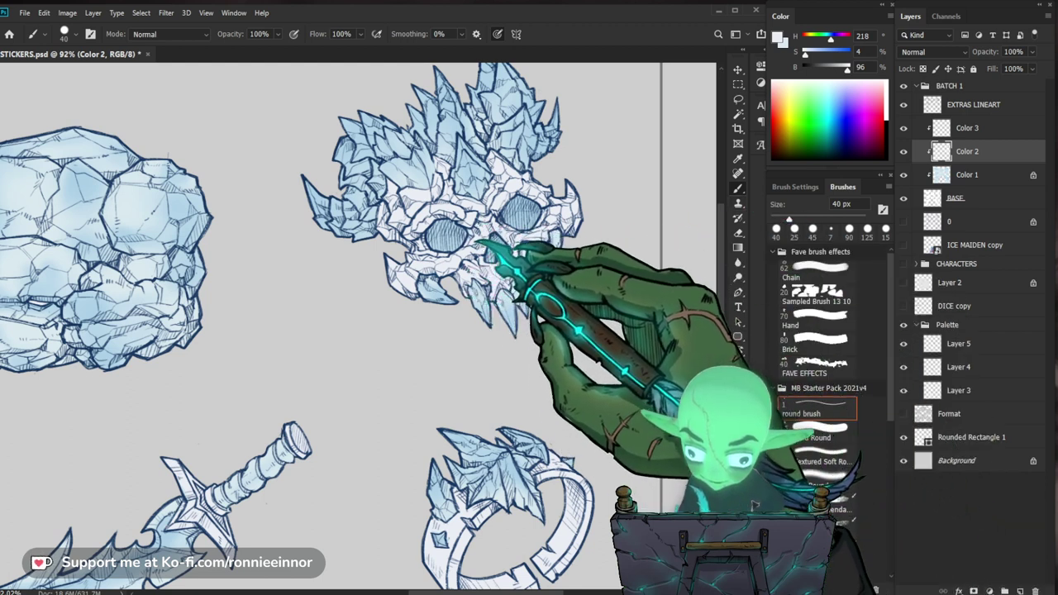
Try painting the rock creature's jaw and the edge of its large round shoulder boulder very pale blue at 40 px.
{"action": "left_click_drag", "start_coordinate": [586, 250], "coordinate": [430, 264]}
{"action": "left_click_drag", "start_coordinate": [506, 285], "coordinate": [565, 262]}
{"action": "left_click_drag", "start_coordinate": [352, 157], "coordinate": [425, 165]}
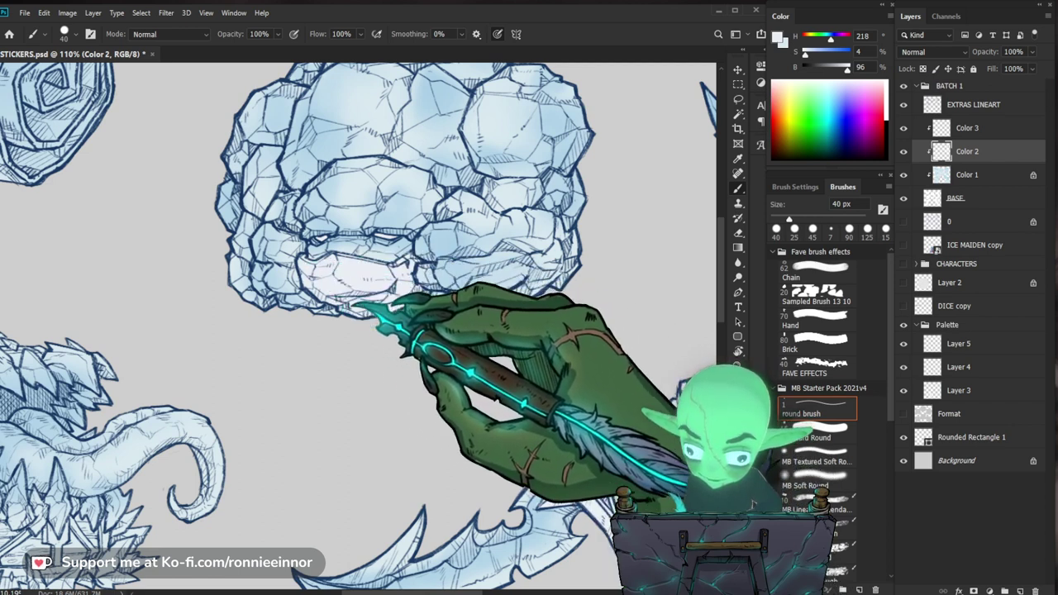
{"action": "key", "text": "b"}
{"action": "key", "text": "z"}
{"action": "mouse_move", "coordinate": [506, 248]}
{"action": "left_mouse_down"}
{"action": "mouse_move", "coordinate": [471, 250]}
{"action": "mouse_move", "coordinate": [506, 208]}
{"action": "mouse_move", "coordinate": [534, 202]}
{"action": "mouse_move", "coordinate": [585, 258]}
{"action": "left_mouse_up"}
{"action": "key", "text": "b"}
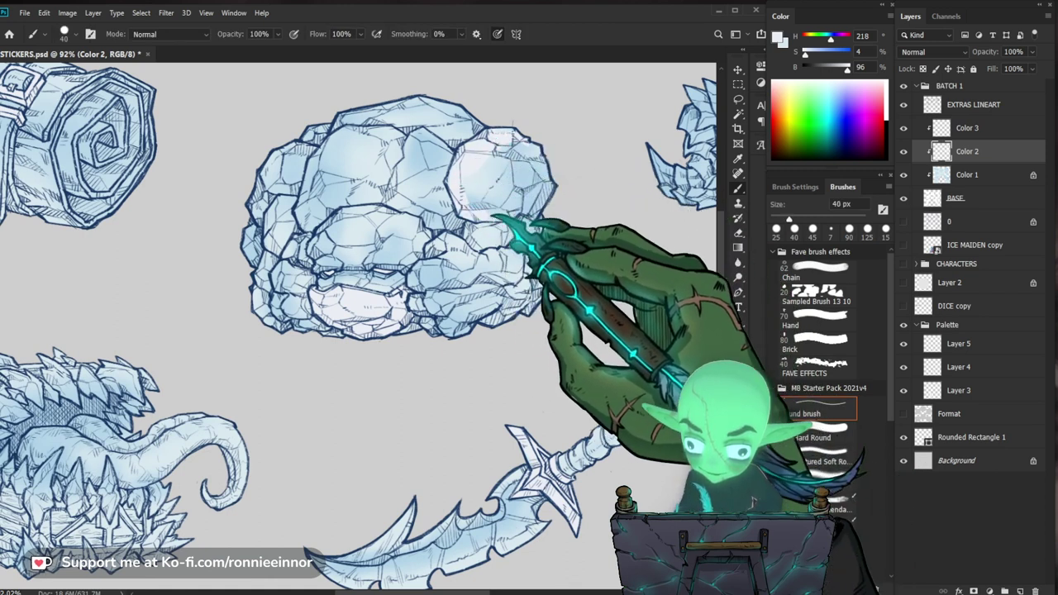
Try filling the rock creature's round shoulder boulder very pale blue at 90 px and the opposite shoulder's stones at 50 px.
{"action": "key", "text": "bracketright"}
{"action": "key", "text": "bracketright"}
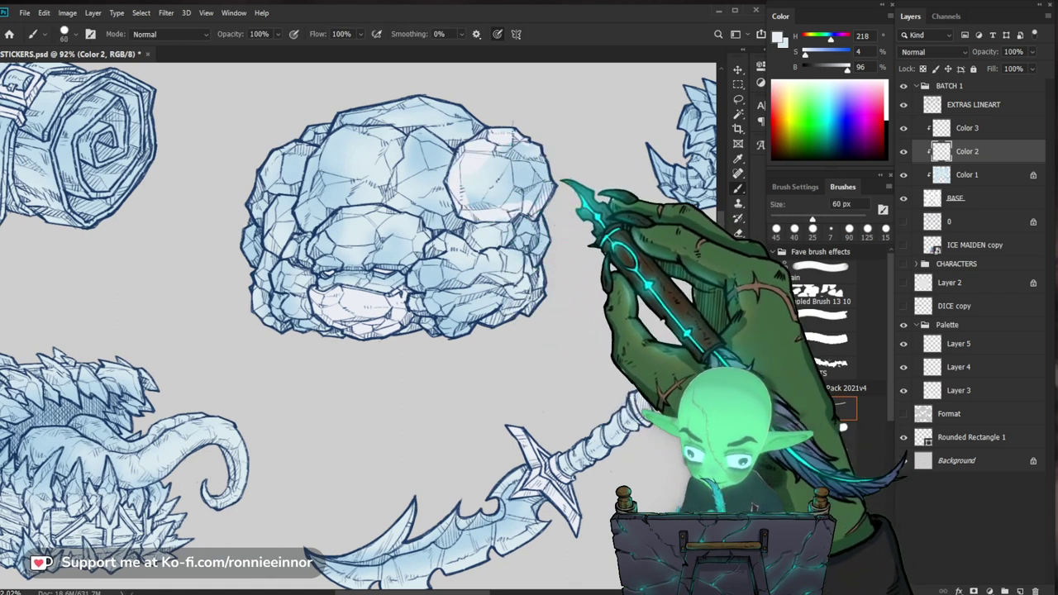
{"action": "key", "text": "bracketright"}
{"action": "key", "text": "bracketright"}
{"action": "key", "text": "bracketright"}
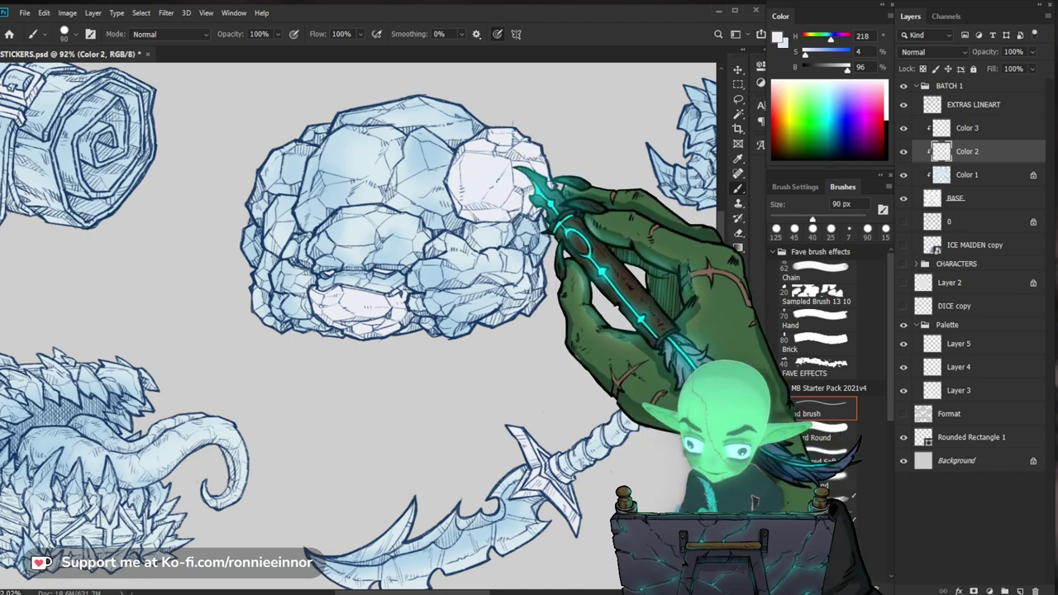
{"action": "key", "text": "bracketleft"}
{"action": "key", "text": "bracketleft"}
{"action": "key", "text": "bracketleft"}
{"action": "key", "text": "bracketleft"}
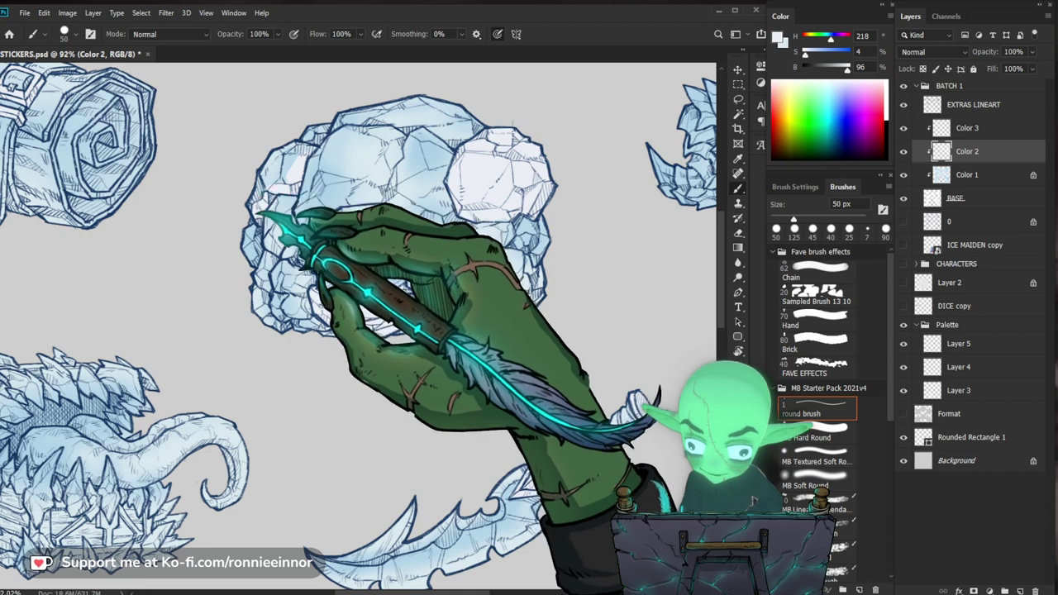
Try refining the pale blue areas on the rock creature's side stones, trimming the edges with a 25 px eraser.
{"action": "key", "text": "z"}
{"action": "left_click_drag", "start_coordinate": [365, 150], "coordinate": [317, 182]}
{"action": "key", "text": "b"}
{"action": "key", "text": "z"}
{"action": "left_click_drag", "start_coordinate": [408, 187], "coordinate": [463, 165]}
{"action": "key", "text": "b"}
{"action": "key", "text": "e"}
{"action": "key", "text": "b"}
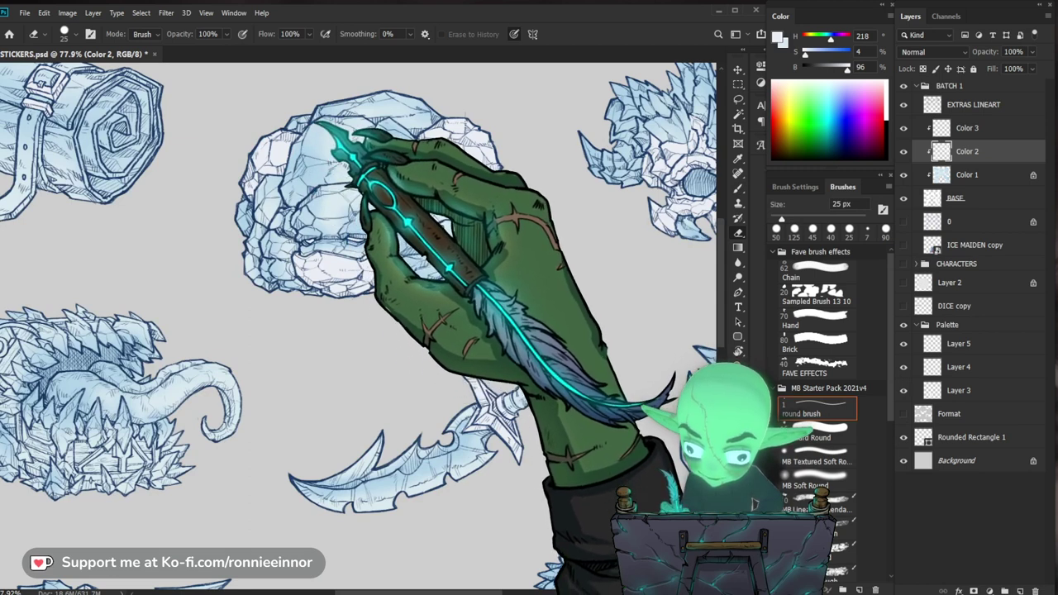
{"action": "key", "text": "e"}
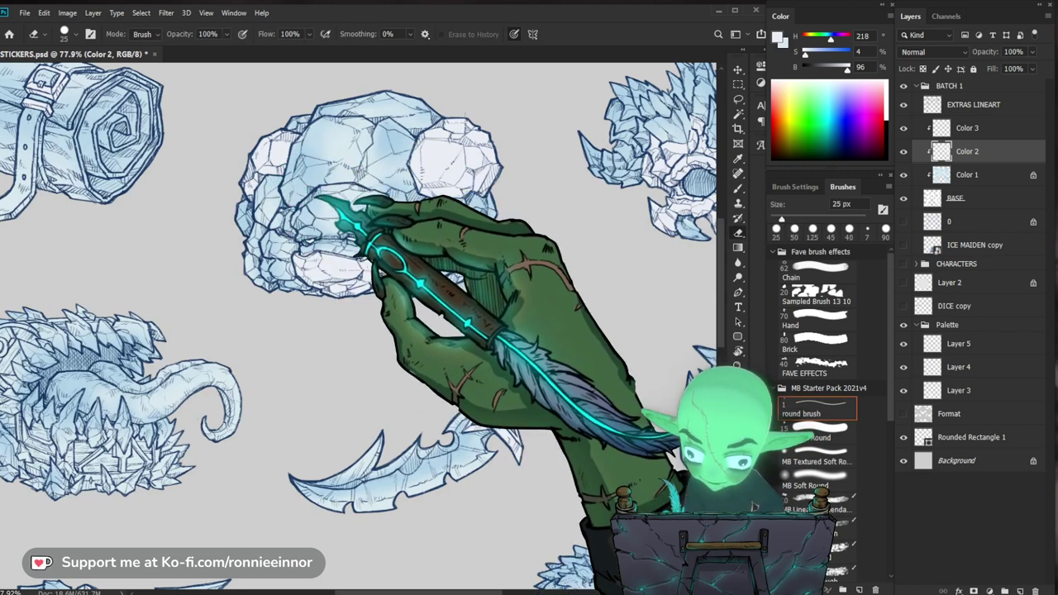
{"action": "left_click_drag", "start_coordinate": [593, 353], "coordinate": [548, 382]}
{"action": "left_click_drag", "start_coordinate": [374, 241], "coordinate": [397, 265]}
{"action": "key", "text": "b"}
{"action": "left_click_drag", "start_coordinate": [556, 271], "coordinate": [529, 278]}
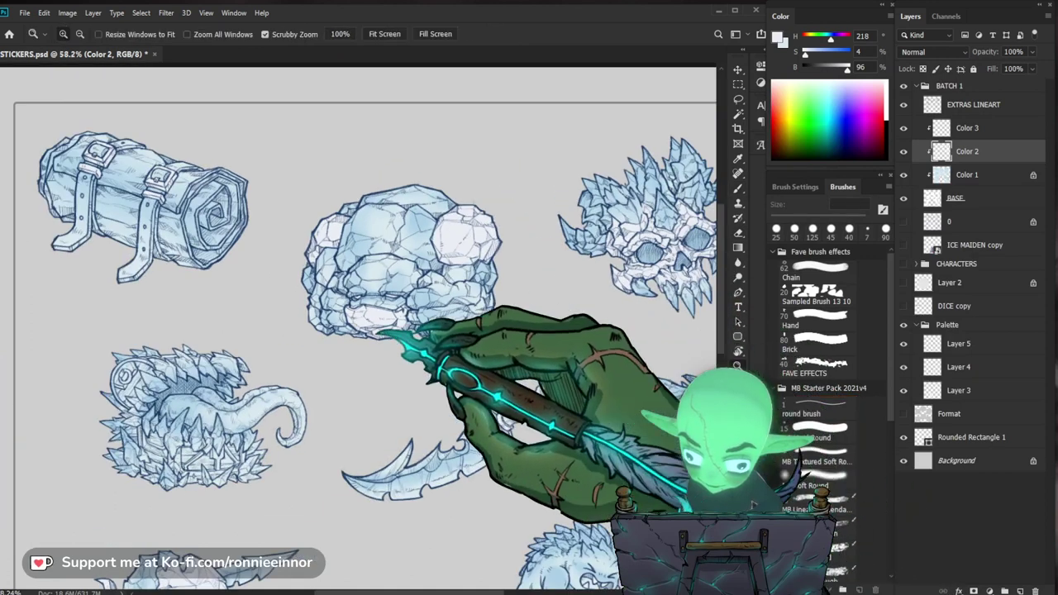
{"action": "left_click_drag", "start_coordinate": [364, 304], "coordinate": [392, 309]}
{"action": "key", "text": "b"}
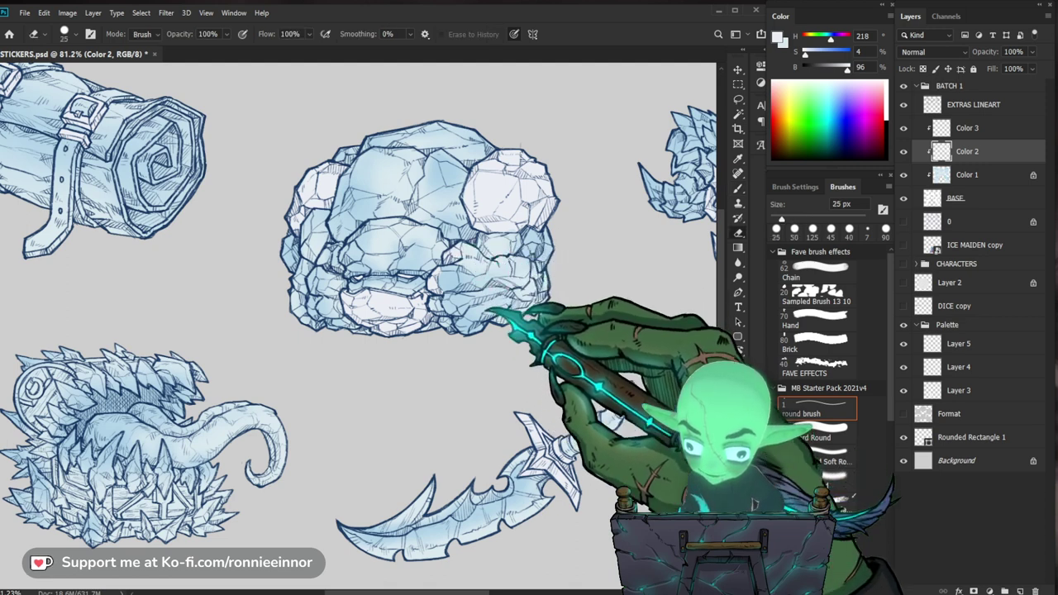
Try adding very pale blue at 50 px to the small stones beside the rock creature's jaw, cleaning up with the 25 px eraser.
{"action": "left_click_drag", "start_coordinate": [443, 302], "coordinate": [453, 320]}
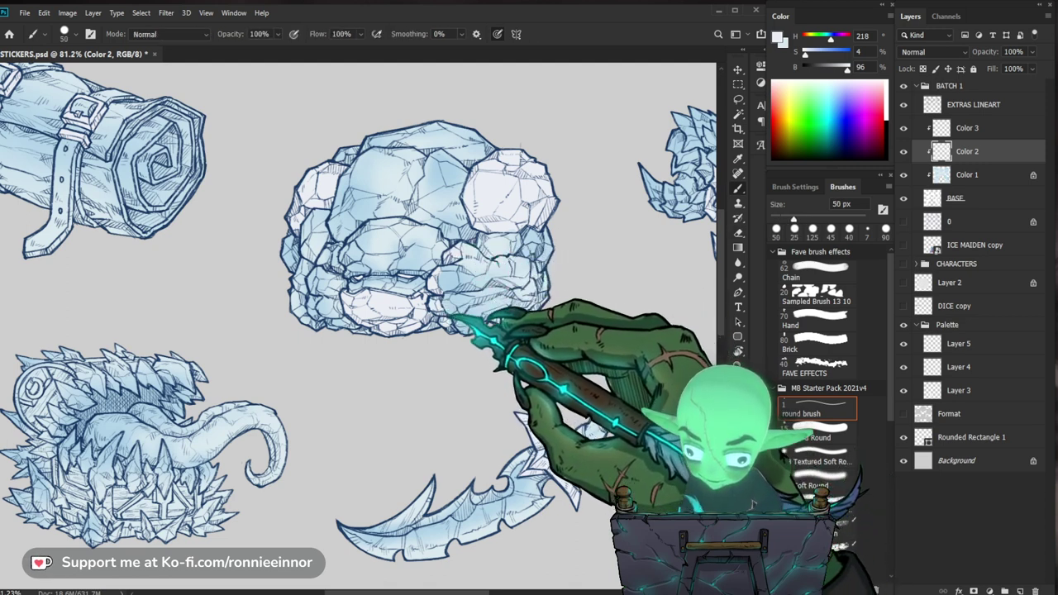
{"action": "key", "text": "e"}
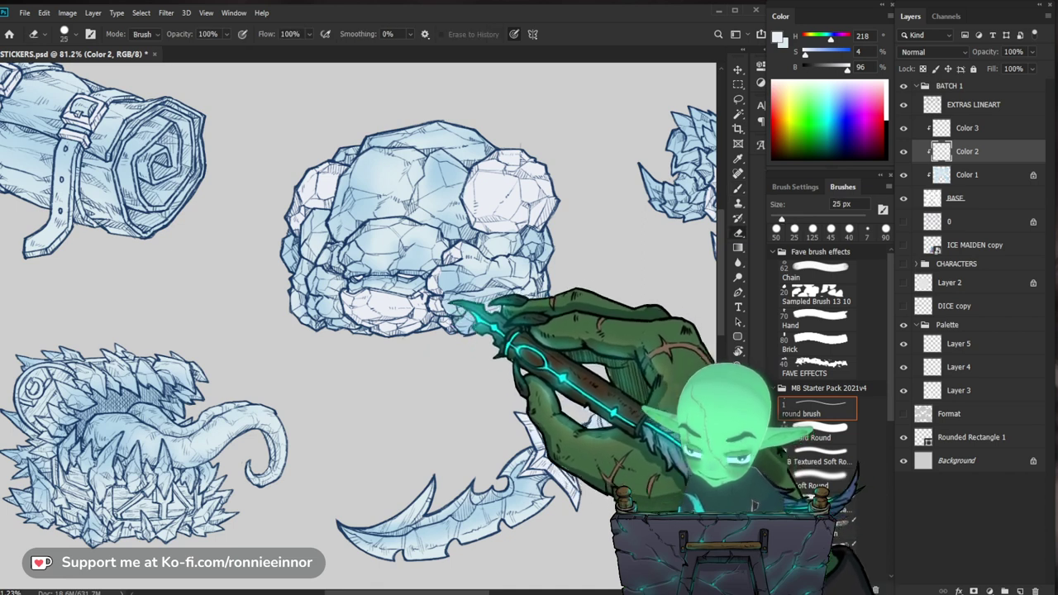
{"action": "left_click_drag", "start_coordinate": [519, 298], "coordinate": [558, 319]}
{"action": "left_click_drag", "start_coordinate": [496, 305], "coordinate": [483, 298]}
{"action": "key", "text": "b"}
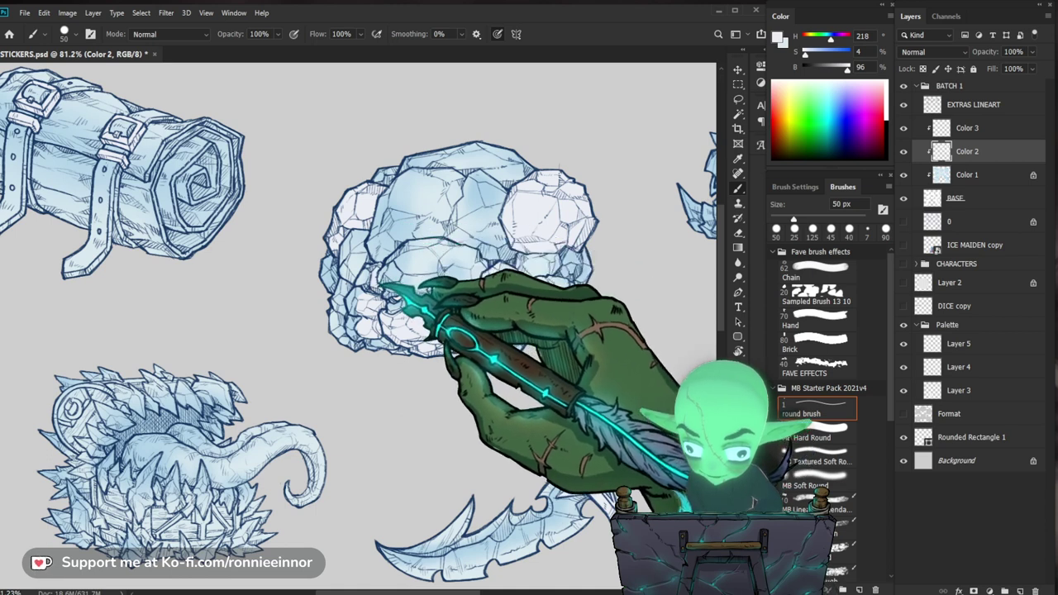
{"action": "key", "text": "e"}
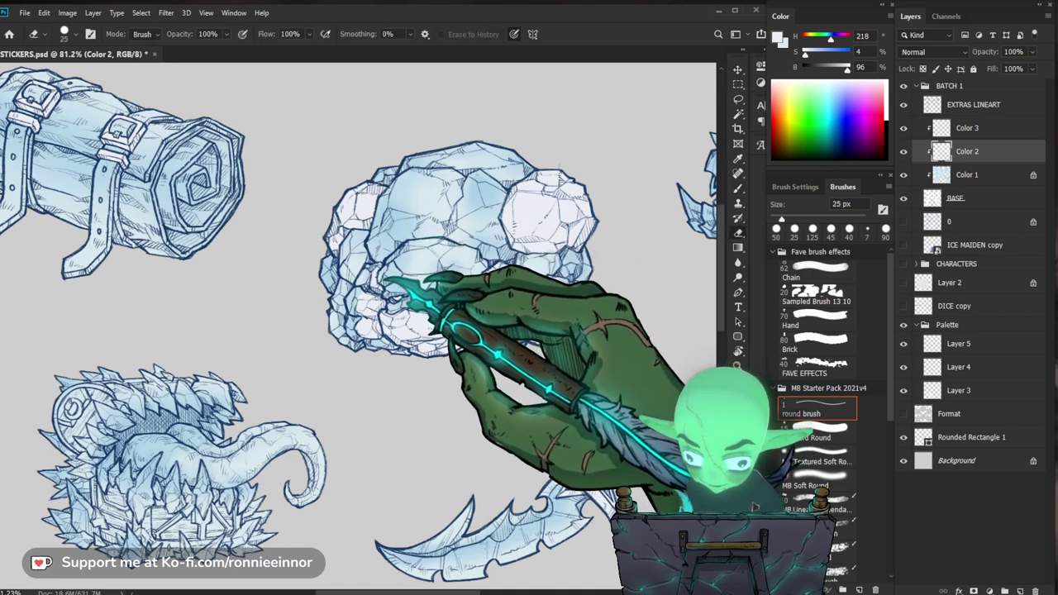
{"action": "scroll", "coordinate": [355, 330], "scroll_direction": "down", "scroll_amount": 4}
{"action": "key", "text": "b"}
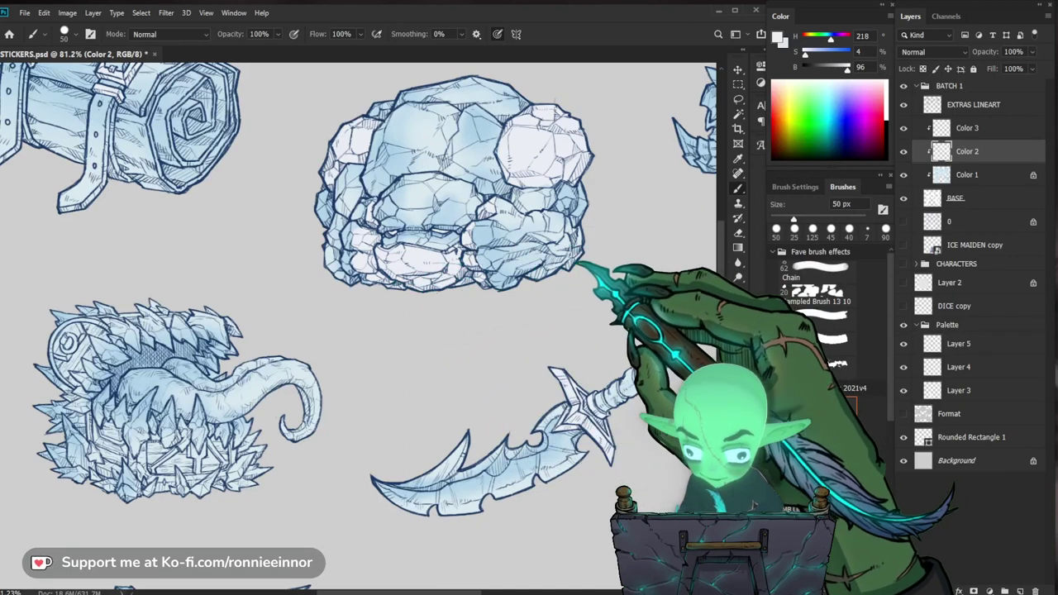
{"action": "key", "text": "e"}
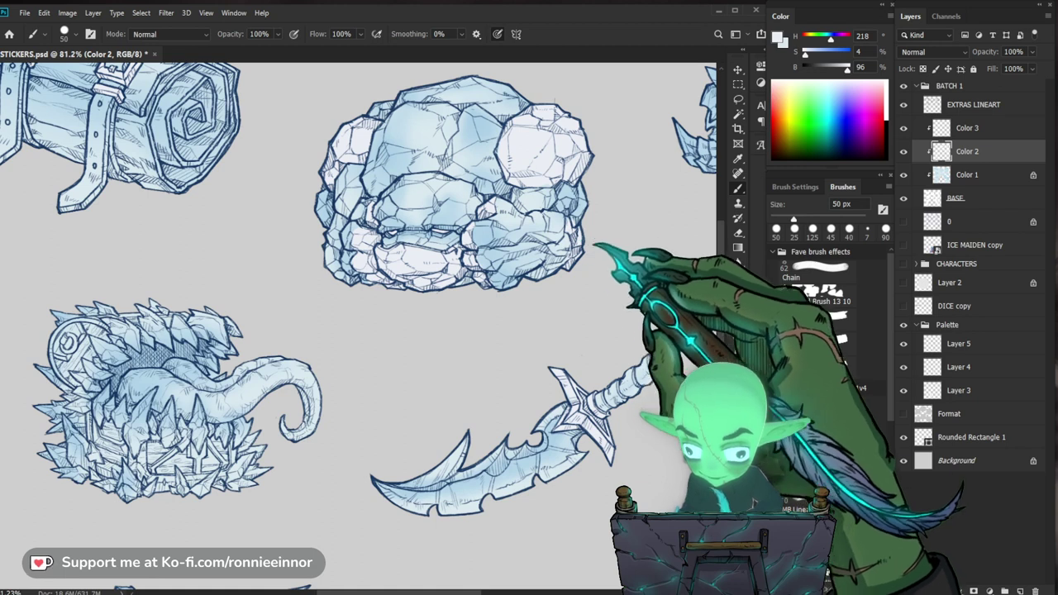
Erase all the very pale blue accents from the rock creature on Color 2 with a 200 px eraser.
{"action": "key", "text": "z"}
{"action": "left_click_drag", "start_coordinate": [616, 219], "coordinate": [480, 223]}
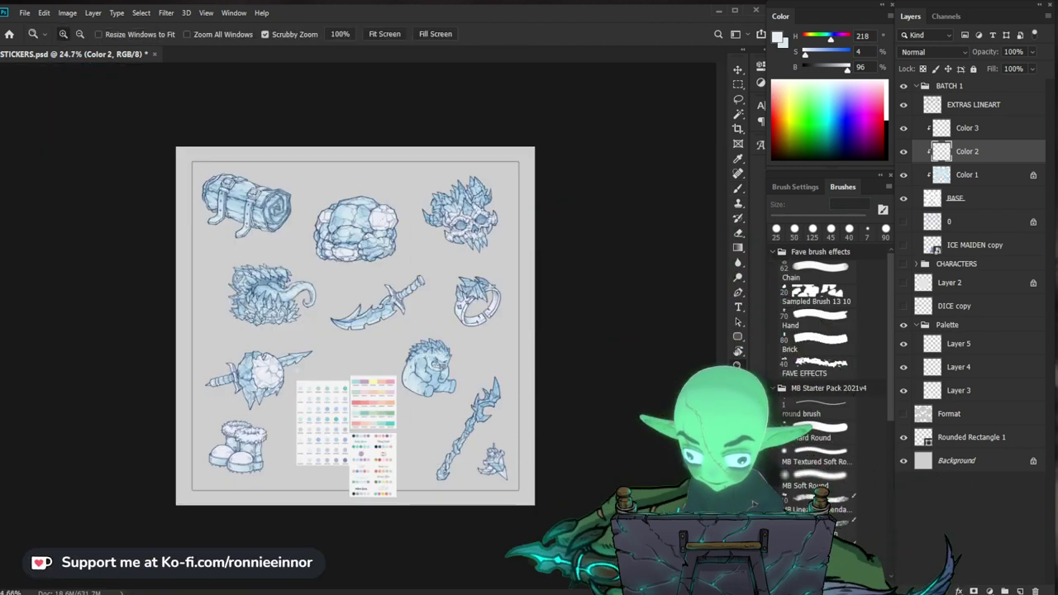
{"action": "left_click_drag", "start_coordinate": [372, 233], "coordinate": [467, 219]}
{"action": "key", "text": "e"}
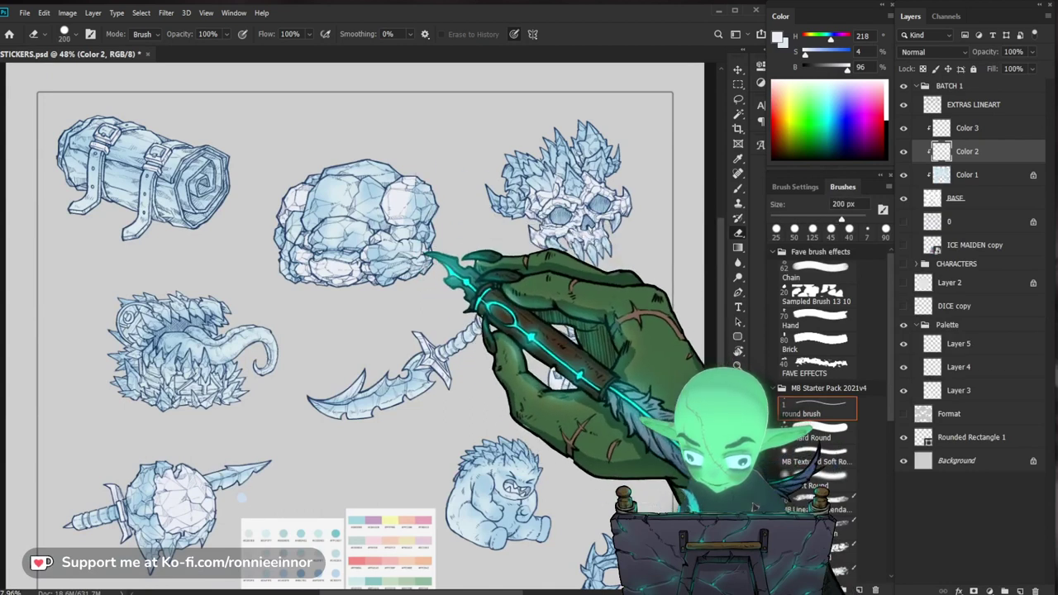
{"action": "mouse_move", "coordinate": [351, 272]}
{"action": "left_mouse_down"}
{"action": "mouse_move", "coordinate": [279, 223]}
{"action": "mouse_move", "coordinate": [323, 308]}
{"action": "left_mouse_up"}
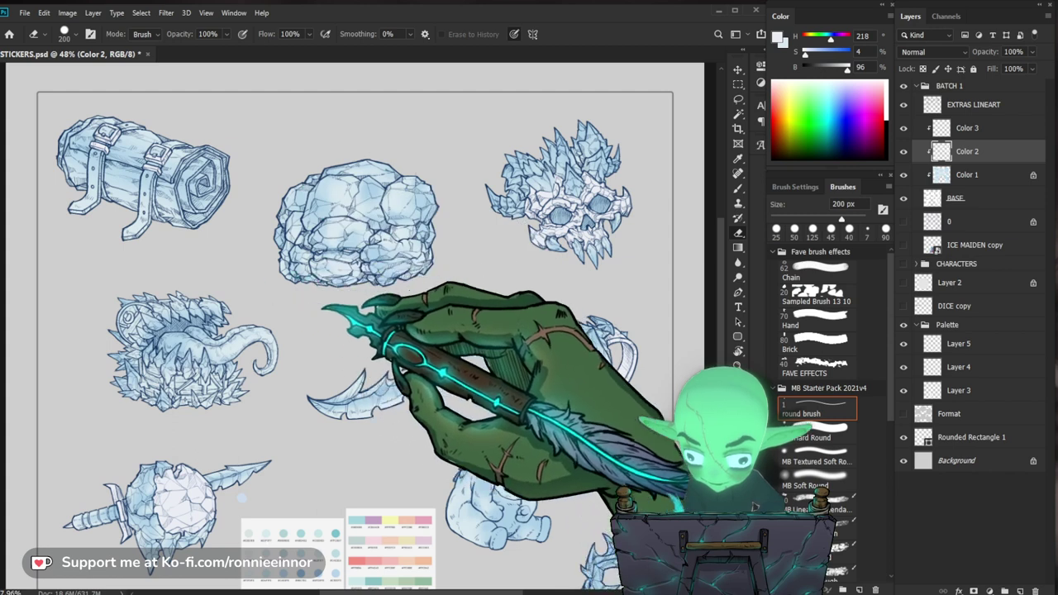
Paint the tentacled chest's front straps, lock plate and lower trim very pale blue with the round brush at 20 px.
{"action": "left_click_drag", "start_coordinate": [490, 197], "coordinate": [421, 248]}
{"action": "left_click_drag", "start_coordinate": [389, 468], "coordinate": [530, 430]}
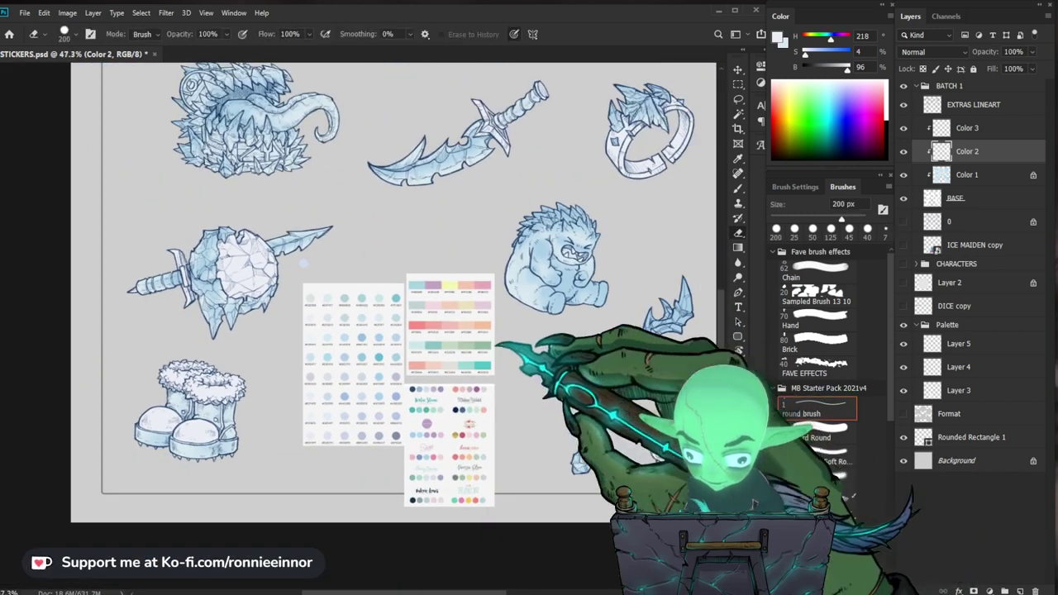
{"action": "left_click_drag", "start_coordinate": [499, 343], "coordinate": [570, 405]}
{"action": "scroll", "coordinate": [375, 327], "scroll_direction": "up", "scroll_amount": 4}
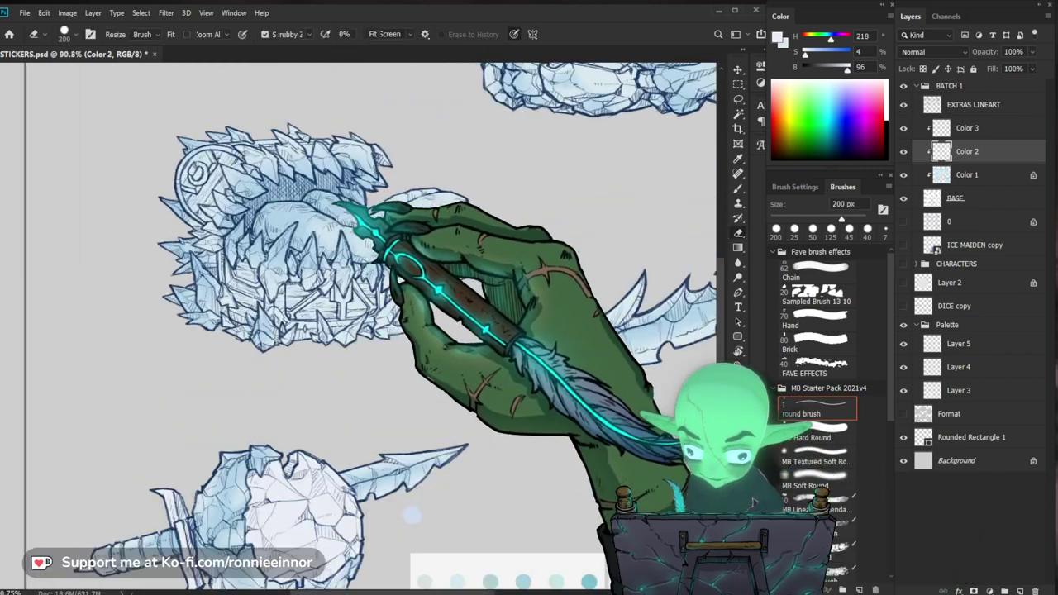
{"action": "key", "text": "b"}
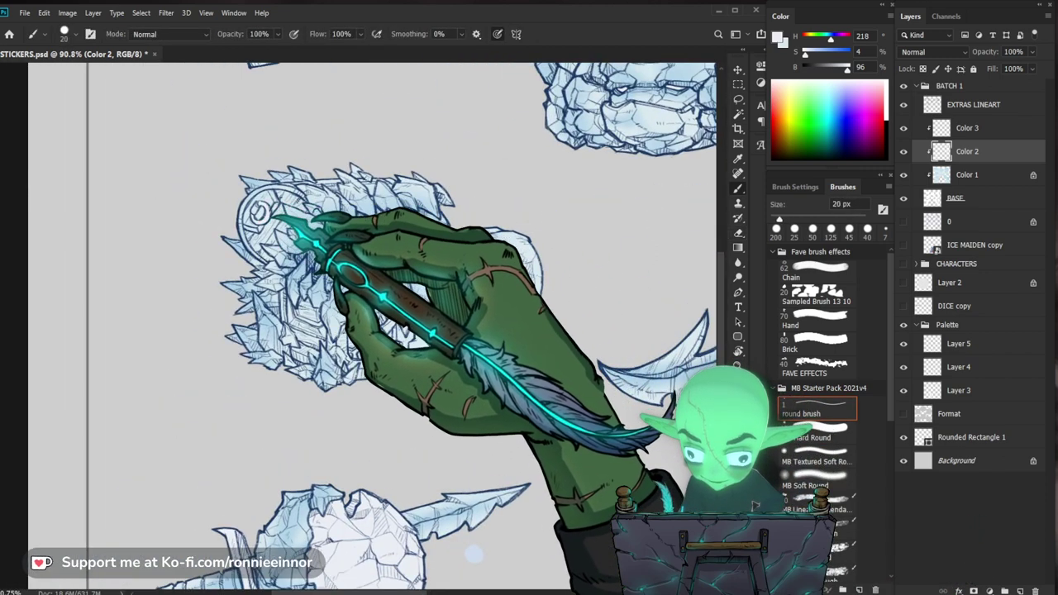
{"action": "left_click_drag", "start_coordinate": [569, 427], "coordinate": [557, 404]}
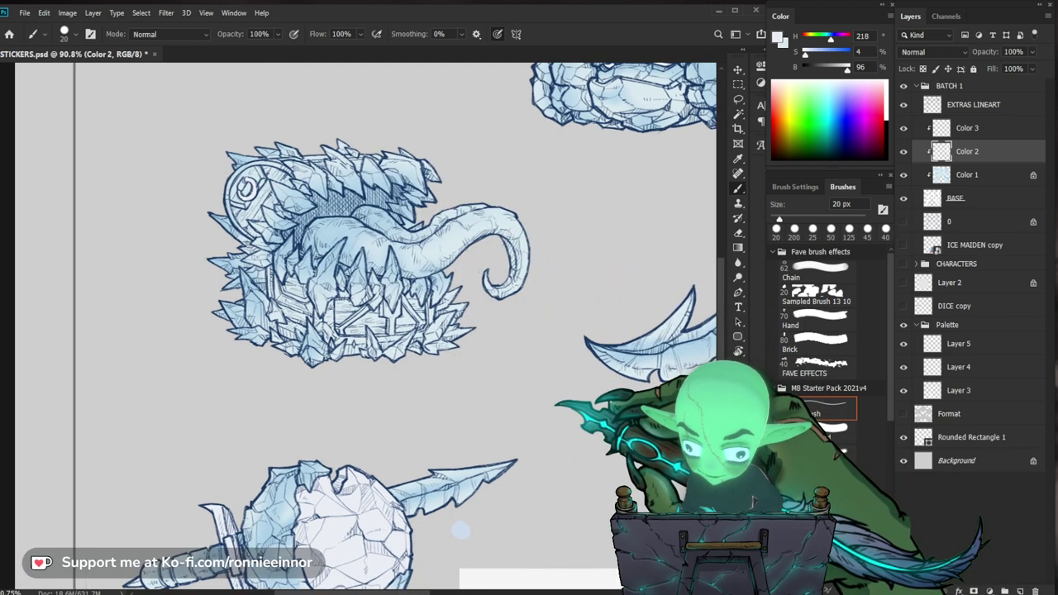
{"action": "left_click_drag", "start_coordinate": [375, 320], "coordinate": [410, 297]}
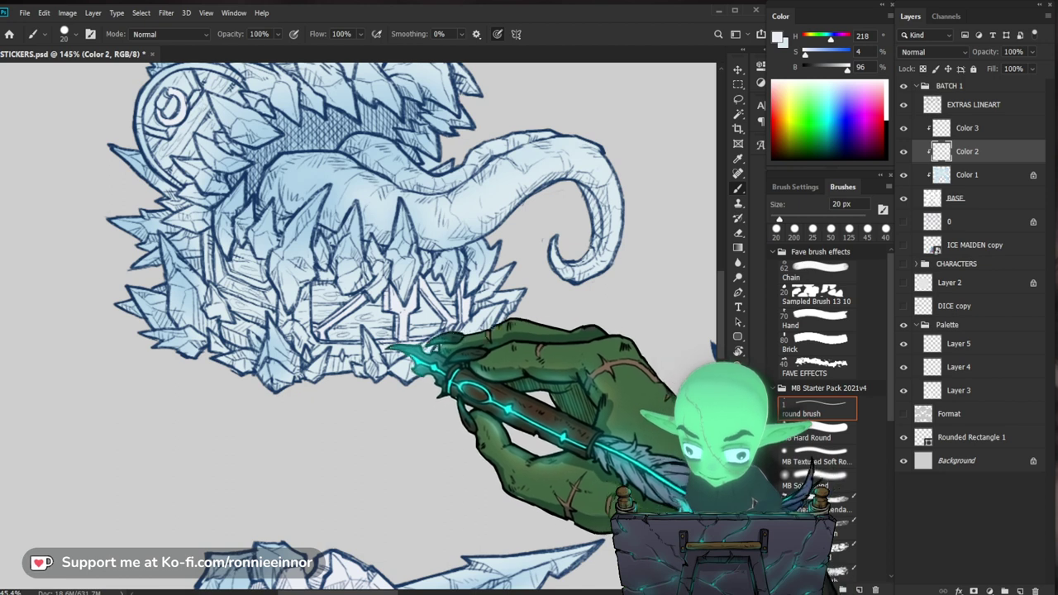
{"action": "left_click_drag", "start_coordinate": [465, 327], "coordinate": [566, 307]}
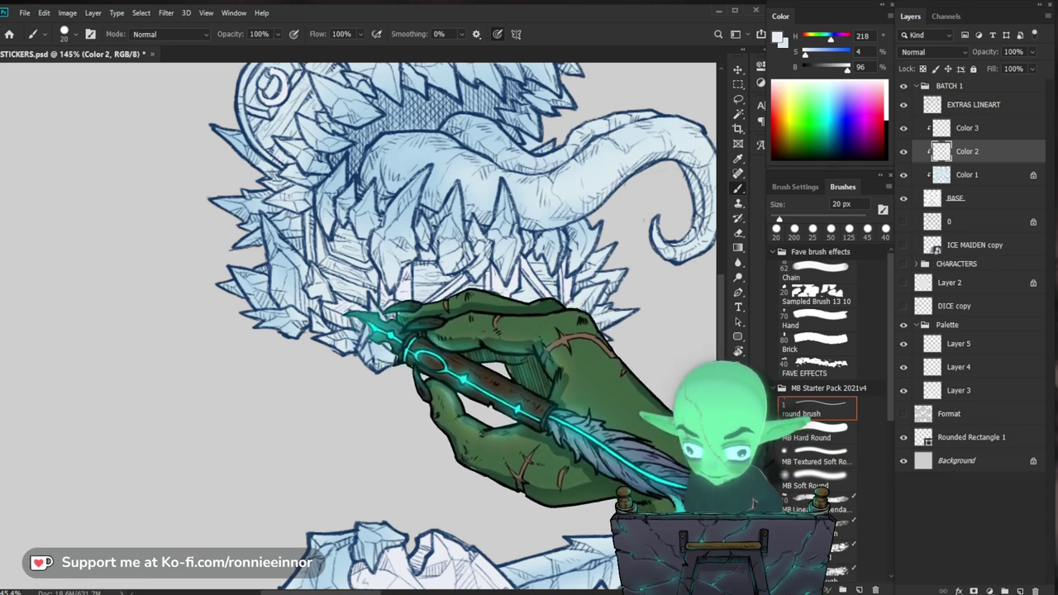
{"action": "left_click_drag", "start_coordinate": [370, 285], "coordinate": [416, 316]}
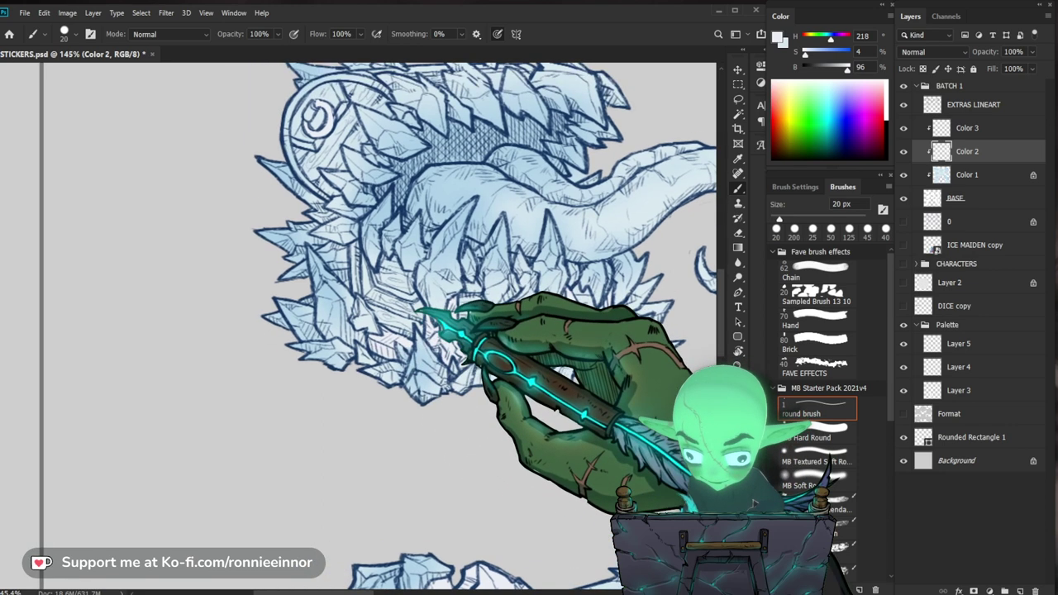
Erase the pale blue overspill from the ice spikes around the chest's lower front corner.
{"action": "key", "text": "e"}
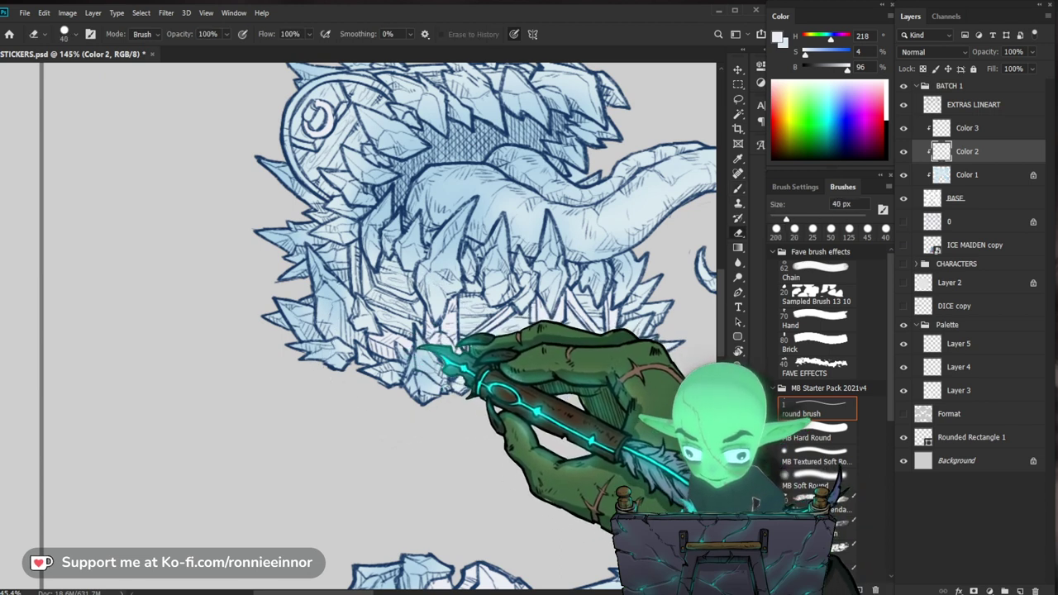
{"action": "key", "text": "b"}
{"action": "key", "text": "e"}
{"action": "key", "text": "z"}
{"action": "left_click_drag", "start_coordinate": [477, 330], "coordinate": [449, 360]}
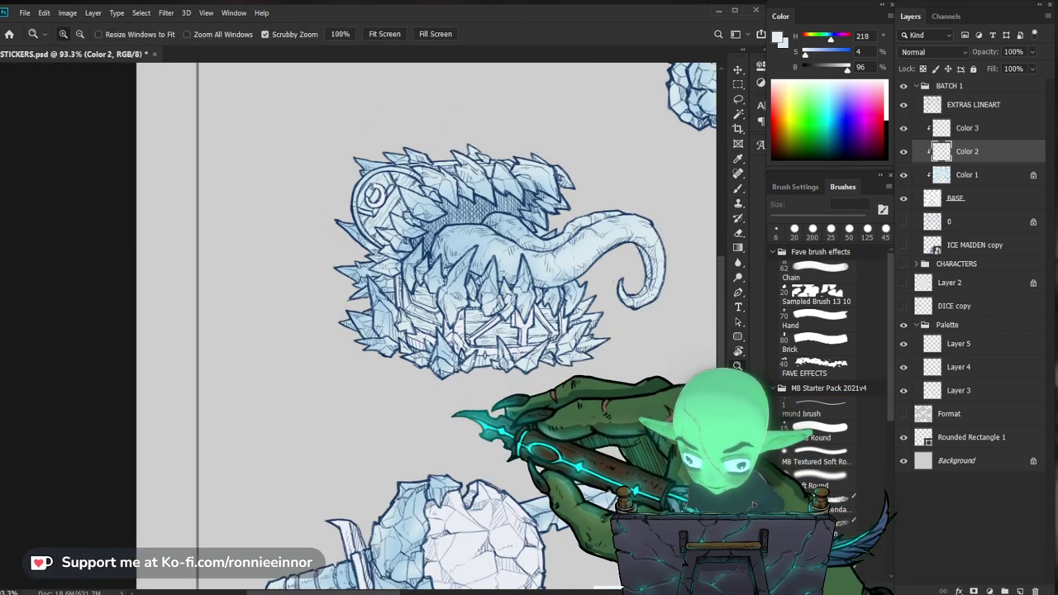
Paint the narrow straps and edge trim on the chest's side panel very pale blue with a 10 px brush.
{"action": "mouse_move", "coordinate": [449, 300]}
{"action": "left_mouse_down"}
{"action": "mouse_move", "coordinate": [491, 293]}
{"action": "mouse_move", "coordinate": [444, 308]}
{"action": "left_mouse_up"}
{"action": "key", "text": "b"}
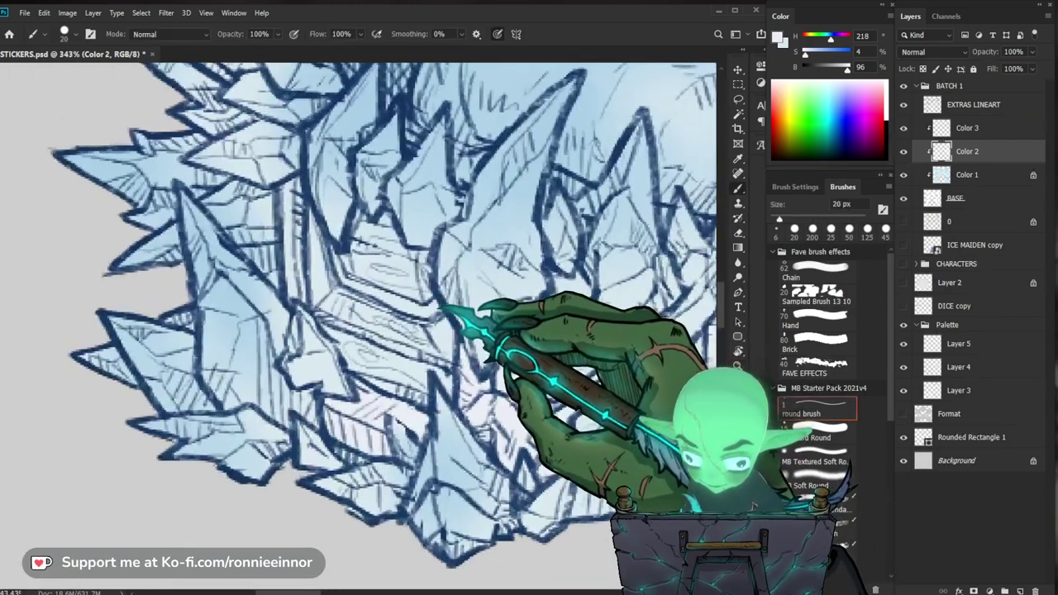
{"action": "mouse_move", "coordinate": [385, 289]}
{"action": "left_mouse_down"}
{"action": "mouse_move", "coordinate": [350, 255]}
{"action": "mouse_move", "coordinate": [378, 283]}
{"action": "left_mouse_up"}
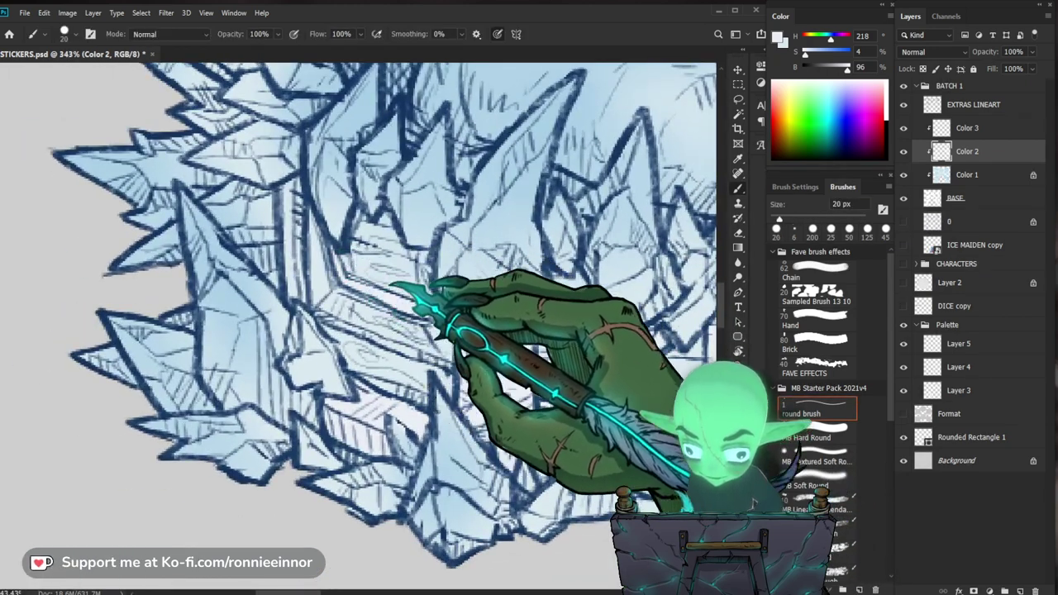
{"action": "key", "text": "z"}
{"action": "left_click_drag", "start_coordinate": [449, 285], "coordinate": [434, 304]}
{"action": "key", "text": "b"}
{"action": "key", "text": "bracketleft"}
{"action": "key", "text": "bracketleft"}
{"action": "key", "text": "bracketleft"}
{"action": "key", "text": "bracketleft"}
{"action": "key", "text": "bracketleft"}
{"action": "key", "text": "bracketleft"}
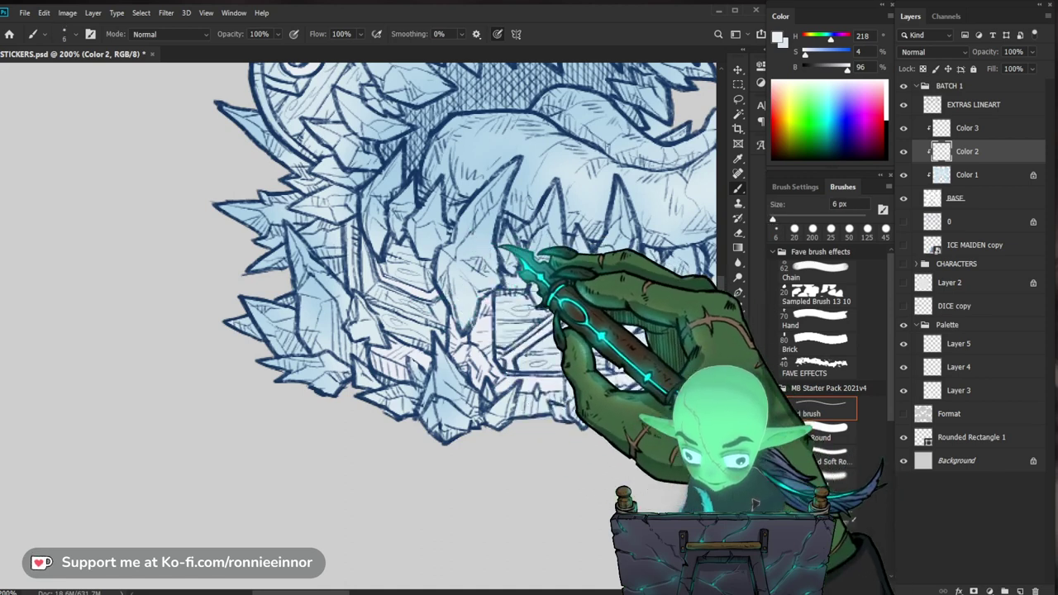
{"action": "key", "text": "bracketright"}
{"action": "key", "text": "bracketright"}
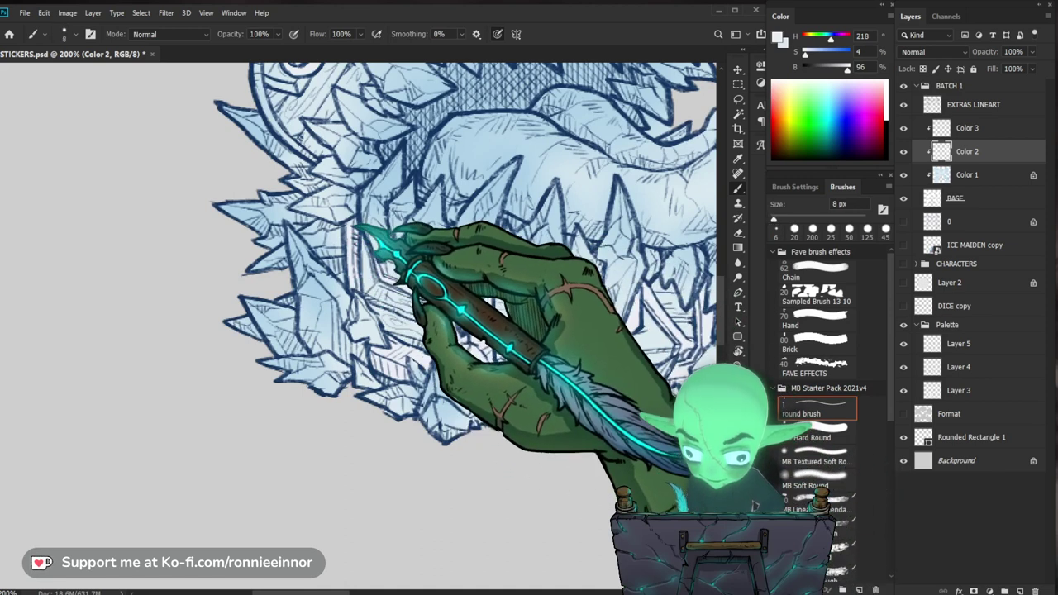
{"action": "key", "text": "z"}
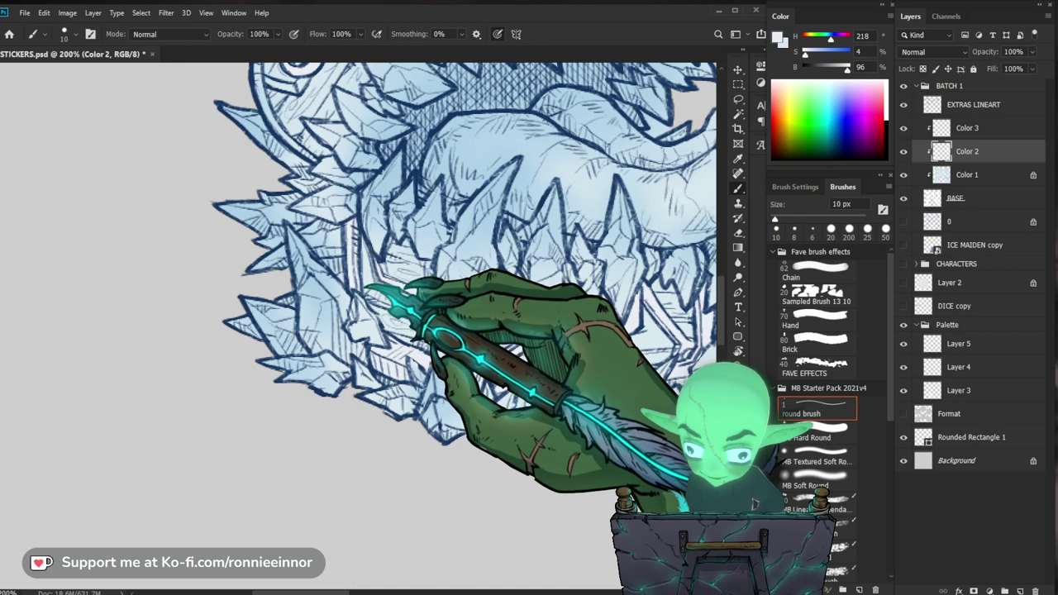
{"action": "left_click_drag", "start_coordinate": [520, 282], "coordinate": [461, 364]}
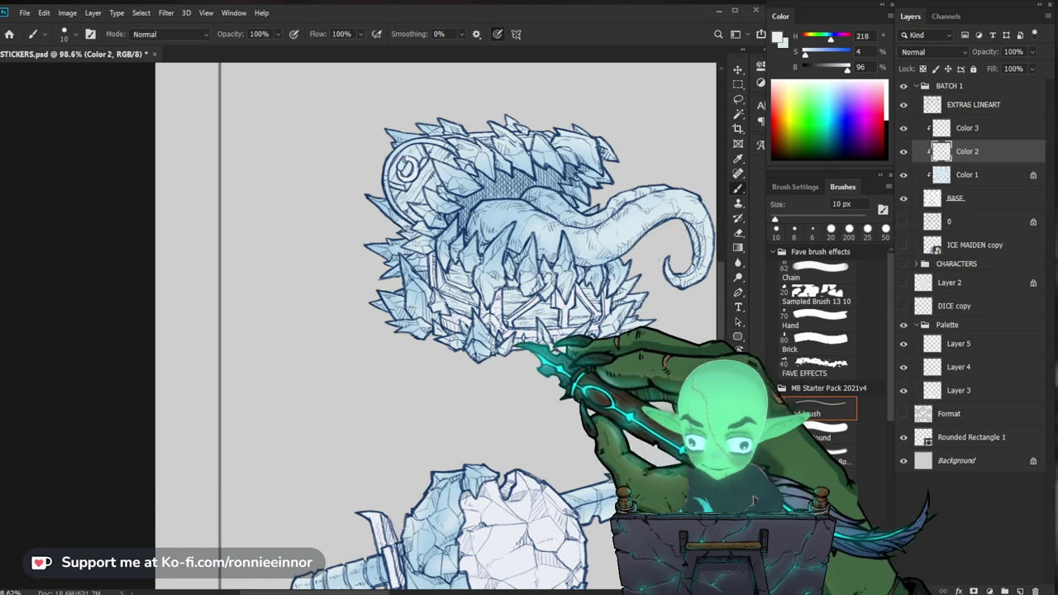
Paint the chest lid's curved rim, round emblem and end-panel straps very pale blue at 10 px.
{"action": "scroll", "coordinate": [468, 268], "scroll_direction": "up", "scroll_amount": 6}
{"action": "left_click_drag", "start_coordinate": [459, 277], "coordinate": [368, 277]}
{"action": "left_click_drag", "start_coordinate": [347, 146], "coordinate": [397, 161]}
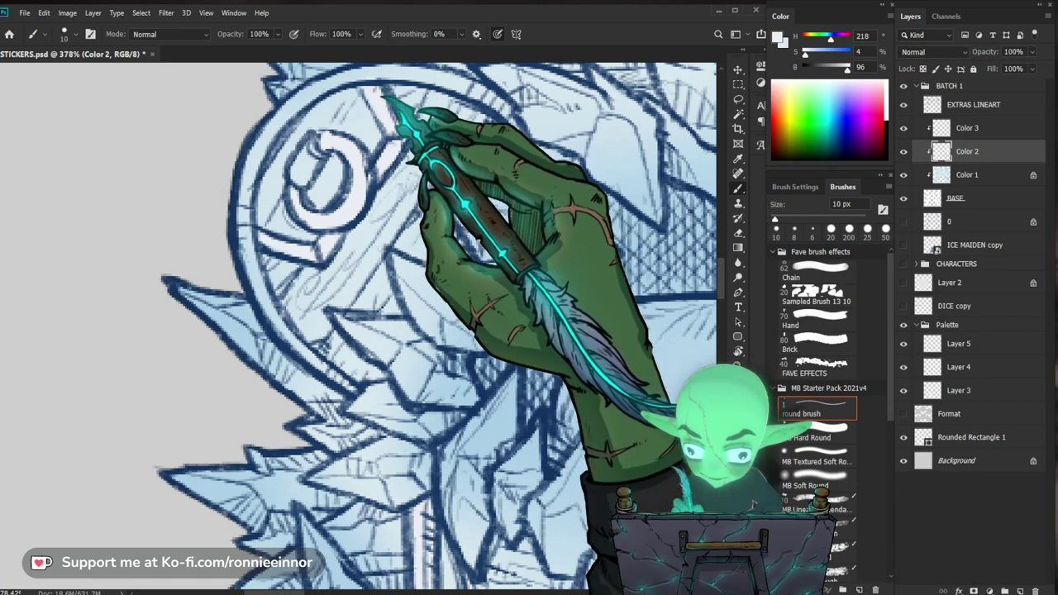
{"action": "left_click_drag", "start_coordinate": [502, 122], "coordinate": [481, 219]}
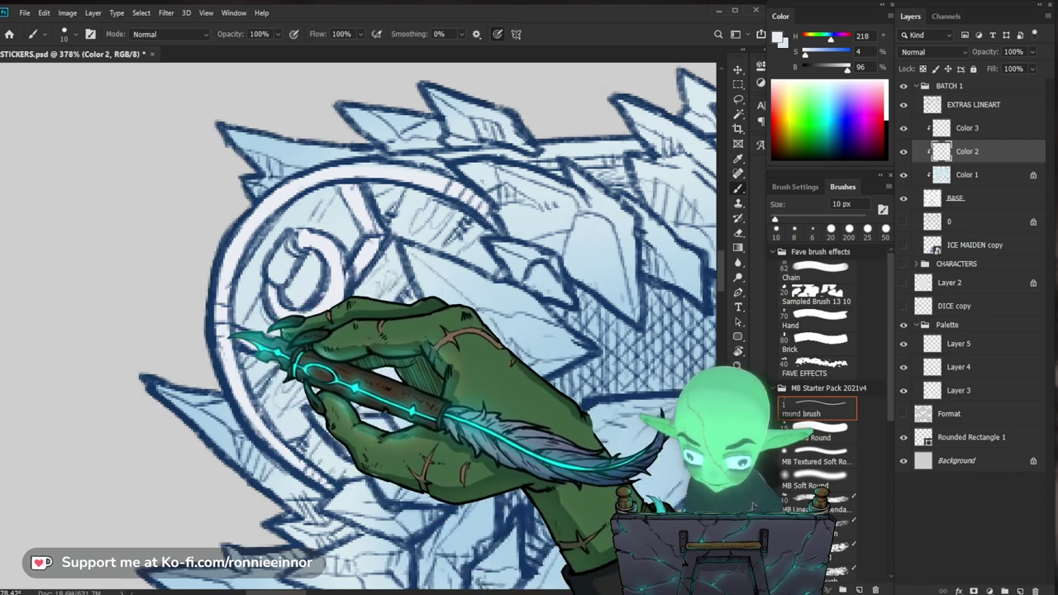
{"action": "left_click_drag", "start_coordinate": [510, 230], "coordinate": [472, 281]}
{"action": "left_click_drag", "start_coordinate": [629, 374], "coordinate": [401, 351]}
{"action": "mouse_move", "coordinate": [435, 167]}
{"action": "left_mouse_down"}
{"action": "mouse_move", "coordinate": [459, 171]}
{"action": "mouse_move", "coordinate": [405, 182]}
{"action": "left_mouse_up"}
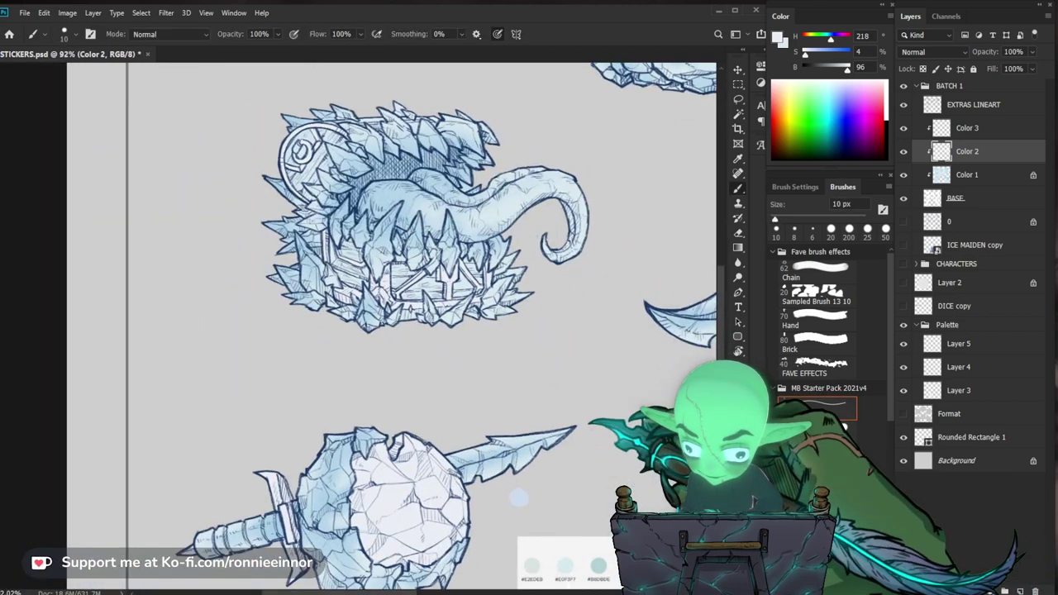
Touch up the chest's lower front trim between the ice spikes with very pale blue at 10 px.
{"action": "left_click_drag", "start_coordinate": [494, 298], "coordinate": [550, 298]}
{"action": "left_click_drag", "start_coordinate": [458, 328], "coordinate": [433, 331]}
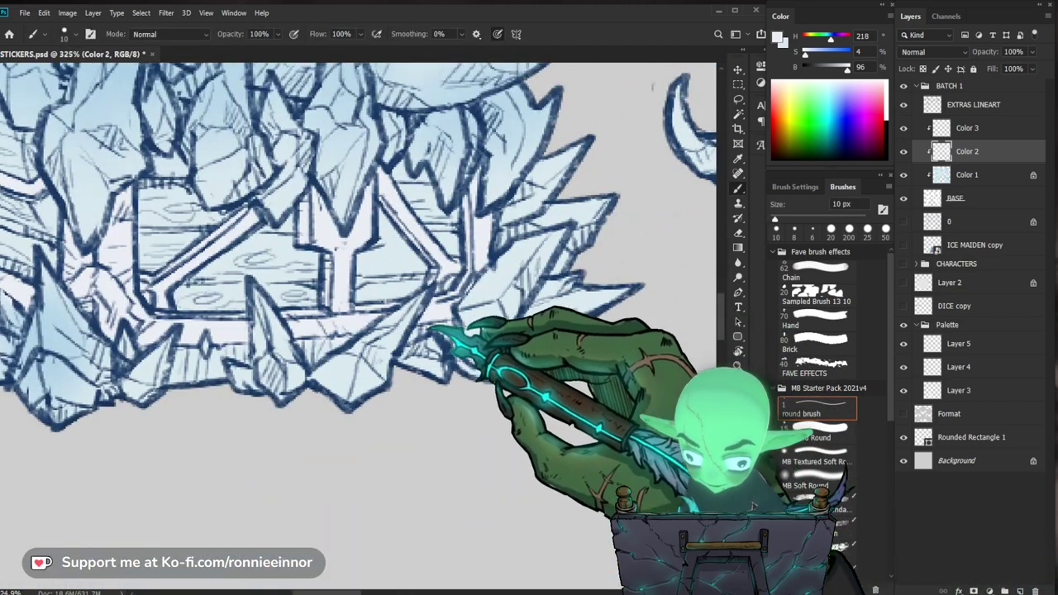
{"action": "mouse_move", "coordinate": [480, 274]}
{"action": "left_mouse_down"}
{"action": "mouse_move", "coordinate": [456, 298]}
{"action": "mouse_move", "coordinate": [460, 310]}
{"action": "left_mouse_up"}
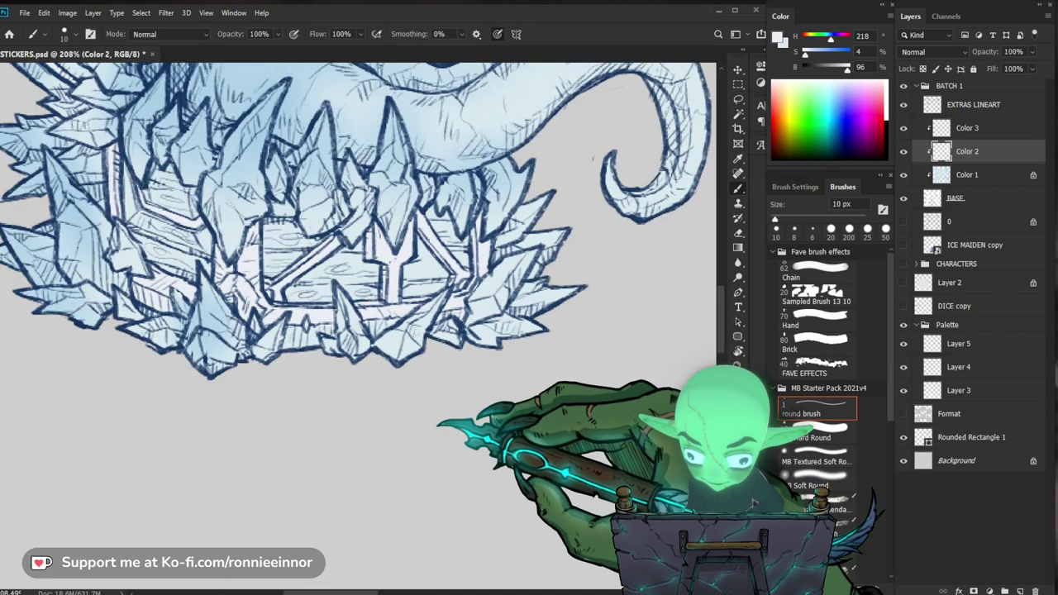
{"action": "left_click_drag", "start_coordinate": [295, 350], "coordinate": [327, 346]}
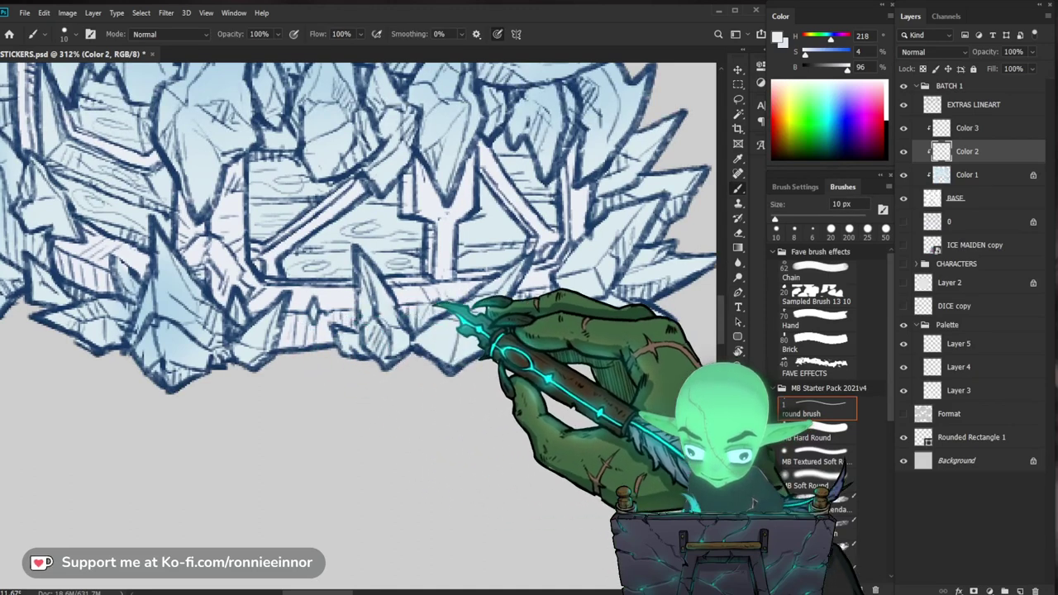
Review the painted chest monster and the other stickers across the whole sheet.
{"action": "left_click_drag", "start_coordinate": [291, 313], "coordinate": [494, 357]}
{"action": "left_click_drag", "start_coordinate": [307, 248], "coordinate": [373, 370]}
{"action": "left_click_drag", "start_coordinate": [354, 303], "coordinate": [306, 314]}
{"action": "left_click_drag", "start_coordinate": [632, 329], "coordinate": [525, 392]}
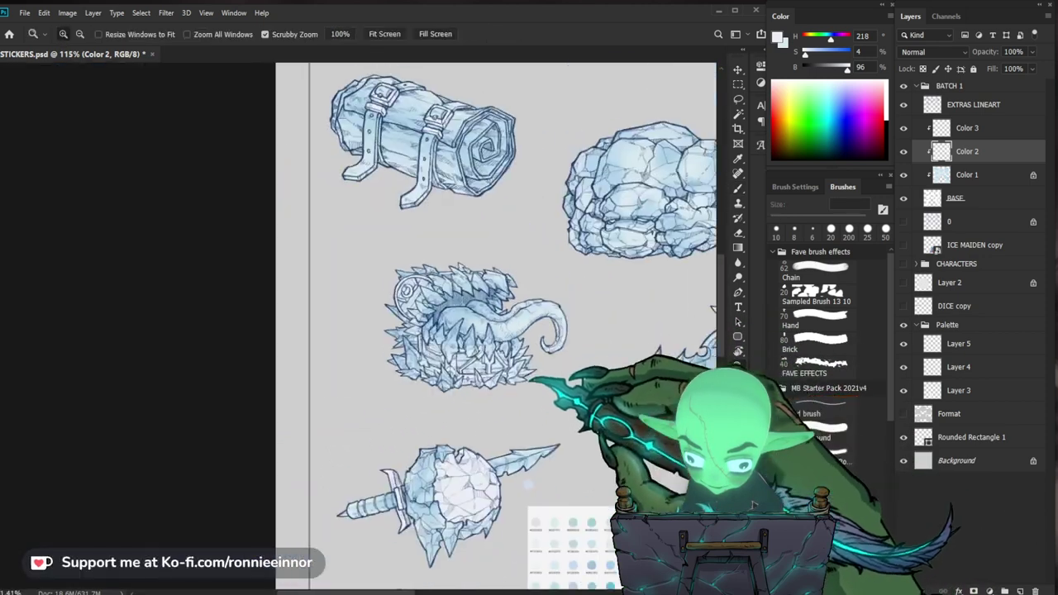
{"action": "left_click_drag", "start_coordinate": [591, 506], "coordinate": [402, 395]}
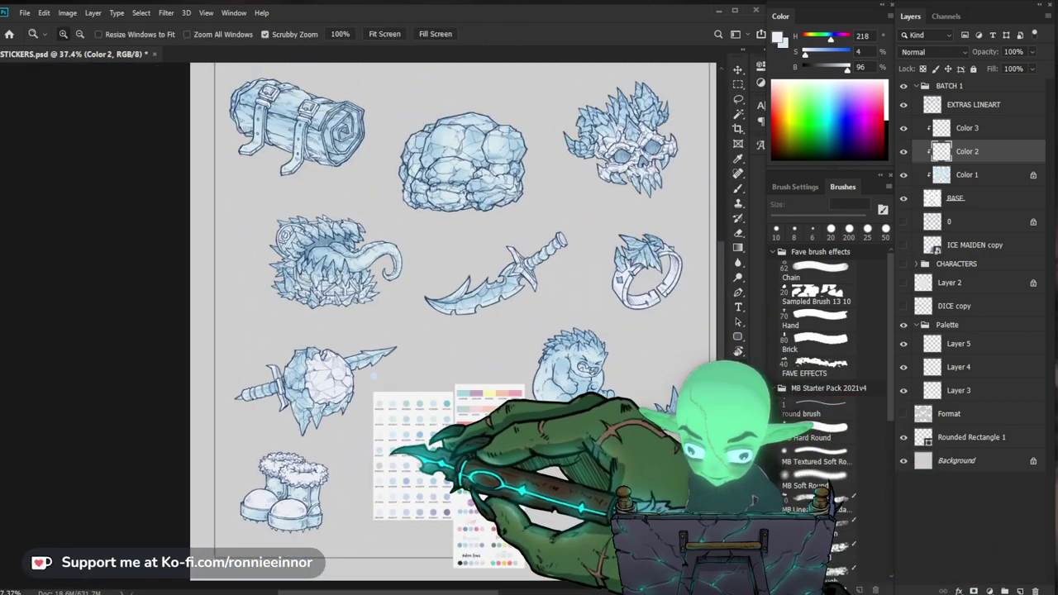
{"action": "mouse_move", "coordinate": [617, 420]}
{"action": "left_mouse_down"}
{"action": "mouse_move", "coordinate": [643, 430]}
{"action": "mouse_move", "coordinate": [620, 418]}
{"action": "left_mouse_up"}
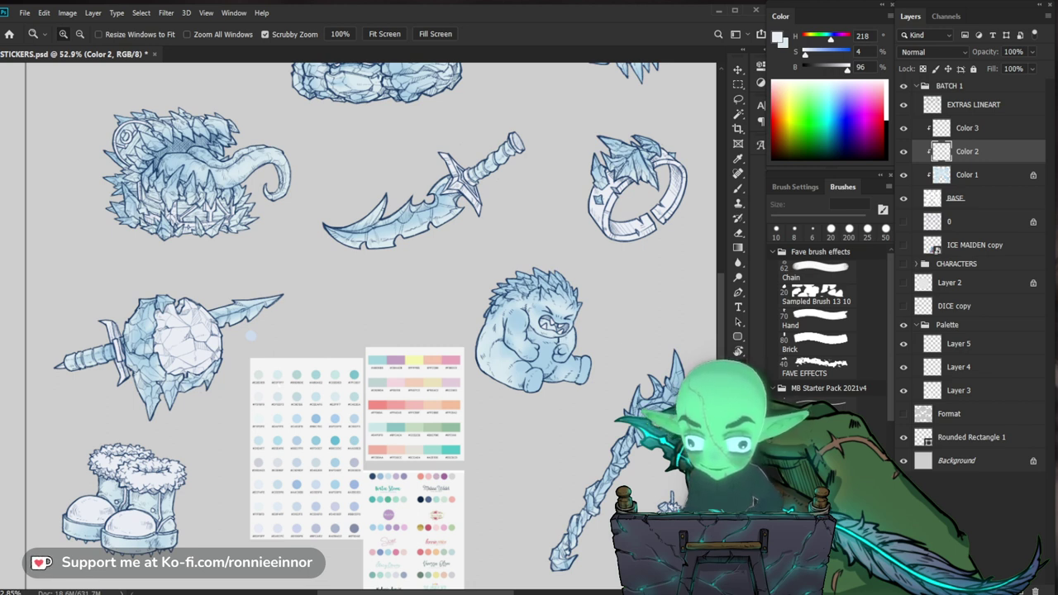
{"action": "left_click_drag", "start_coordinate": [471, 410], "coordinate": [389, 460]}
Activate the Color 3 layer and sample the light pink swatch from the palette reference for the brush.
{"action": "left_click", "coordinate": [967, 128]}
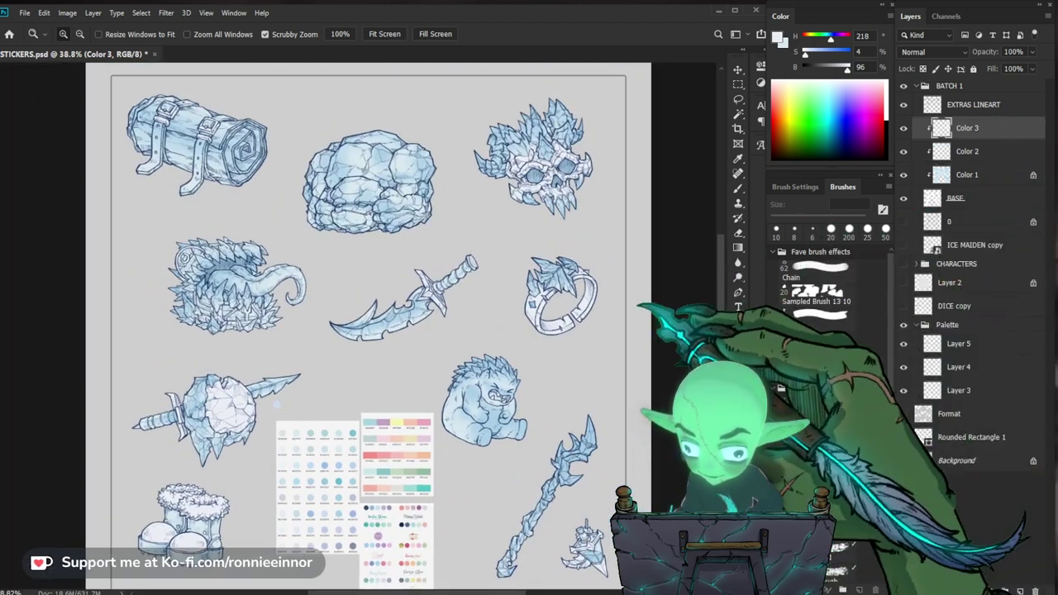
{"action": "left_click_drag", "start_coordinate": [476, 536], "coordinate": [488, 504]}
{"action": "scroll", "coordinate": [358, 449], "scroll_direction": "up", "scroll_amount": 2}
{"action": "key", "text": "b"}
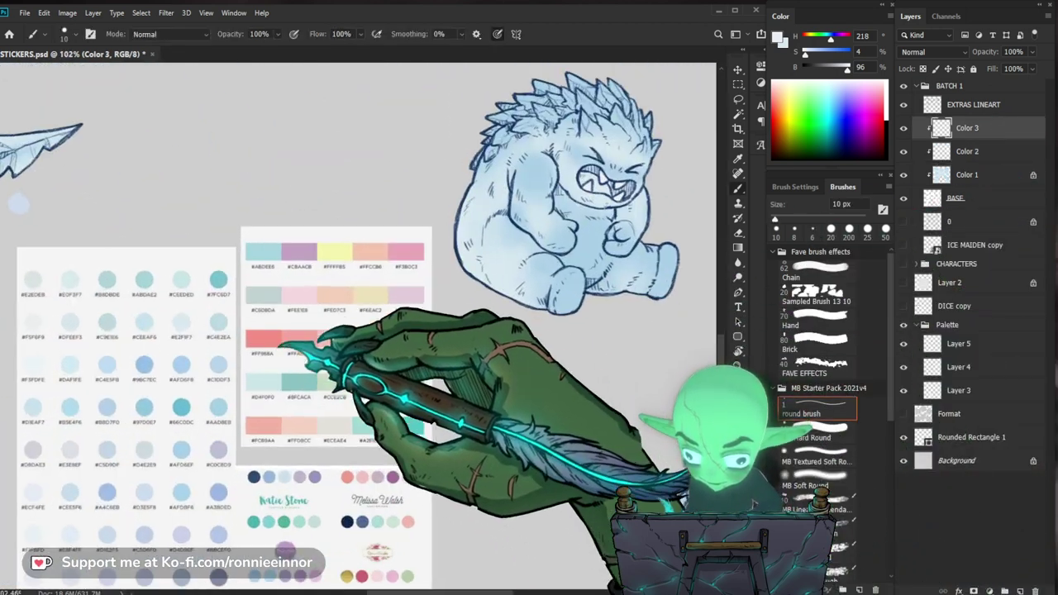
{"action": "left_click", "coordinate": [303, 339], "text": "alt"}
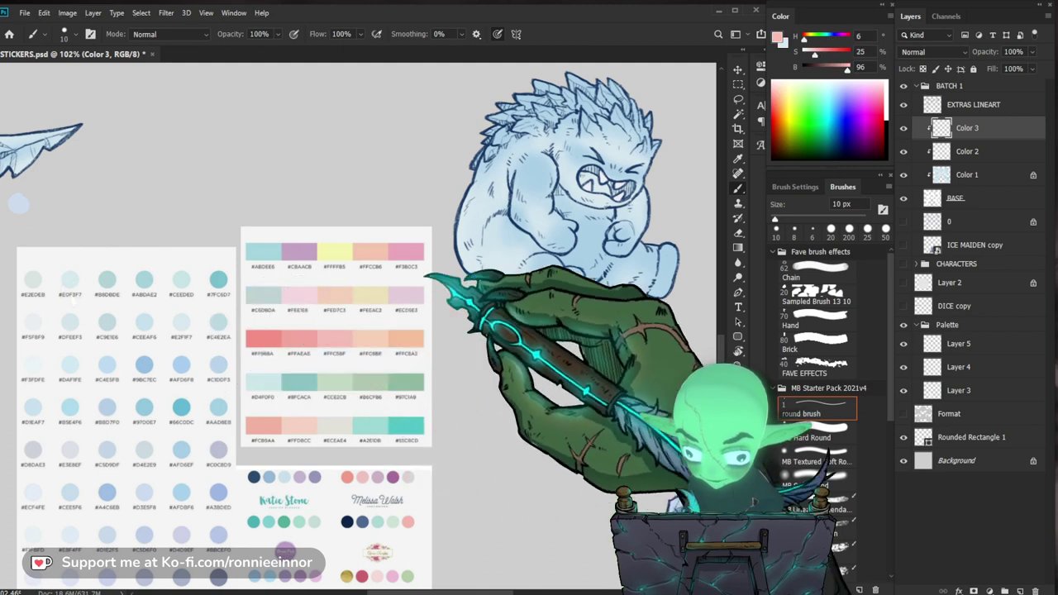
Paint the tongue inside the yeti's open mouth light pink with the 10 px brush.
{"action": "key", "text": "z"}
{"action": "left_click_drag", "start_coordinate": [665, 162], "coordinate": [699, 163]}
{"action": "key", "text": "b"}
{"action": "mouse_move", "coordinate": [474, 194]}
{"action": "left_mouse_down"}
{"action": "mouse_move", "coordinate": [500, 194]}
{"action": "mouse_move", "coordinate": [535, 241]}
{"action": "mouse_move", "coordinate": [527, 226]}
{"action": "mouse_move", "coordinate": [542, 236]}
{"action": "mouse_move", "coordinate": [540, 225]}
{"action": "left_mouse_up"}
{"action": "left_click_drag", "start_coordinate": [478, 210], "coordinate": [485, 203]}
{"action": "left_click_drag", "start_coordinate": [583, 238], "coordinate": [65, 361]}
{"action": "left_click_drag", "start_coordinate": [471, 344], "coordinate": [507, 352]}
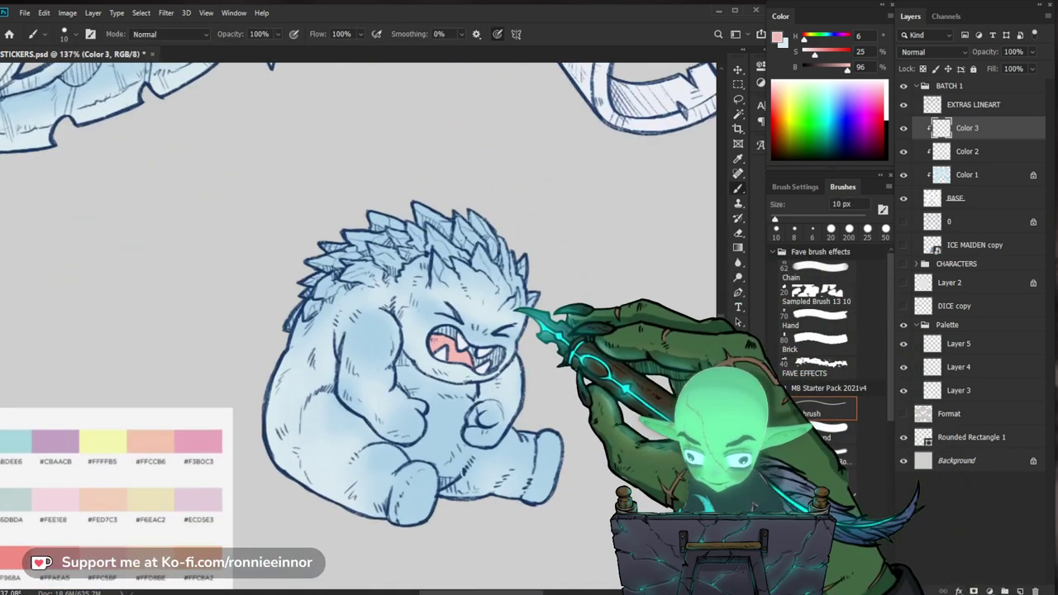
Brush softly over the yeti's tongue in light pink with the MB Soft Round brush.
{"action": "left_click", "coordinate": [827, 479]}
{"action": "left_click_drag", "start_coordinate": [459, 328], "coordinate": [456, 335]}
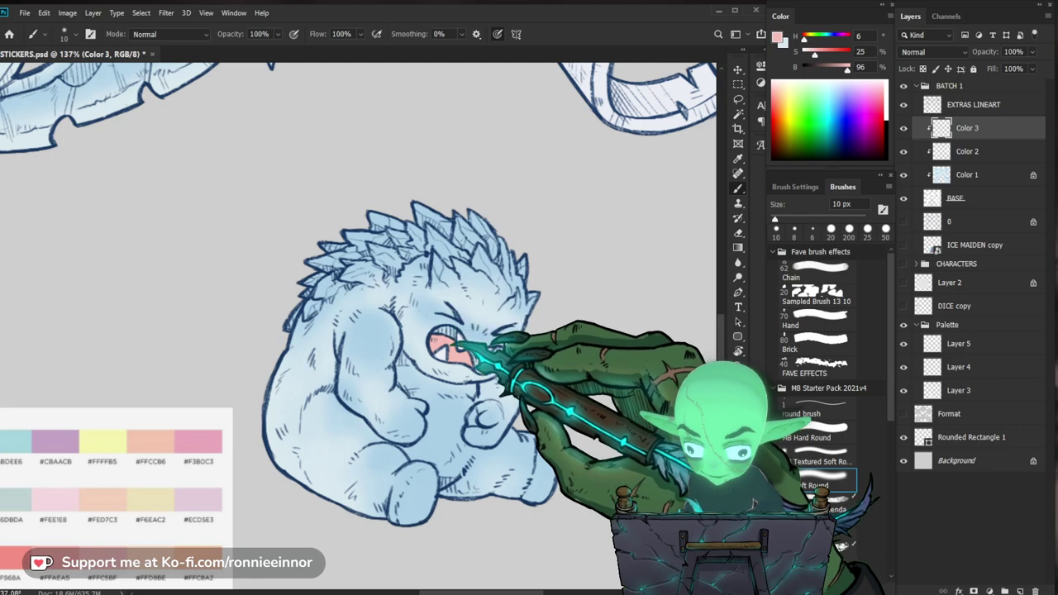
{"action": "left_click_drag", "start_coordinate": [628, 348], "coordinate": [594, 348]}
{"action": "mouse_move", "coordinate": [542, 370]}
{"action": "left_mouse_down"}
{"action": "mouse_move", "coordinate": [557, 369]}
{"action": "mouse_move", "coordinate": [538, 369]}
{"action": "left_mouse_up"}
Sample the dark pinkish-red swatch from the palette and softly shade the back of the yeti's mouth.
{"action": "mouse_move", "coordinate": [456, 512]}
{"action": "left_mouse_down"}
{"action": "mouse_move", "coordinate": [470, 417]}
{"action": "mouse_move", "coordinate": [515, 418]}
{"action": "mouse_move", "coordinate": [502, 418]}
{"action": "left_mouse_up"}
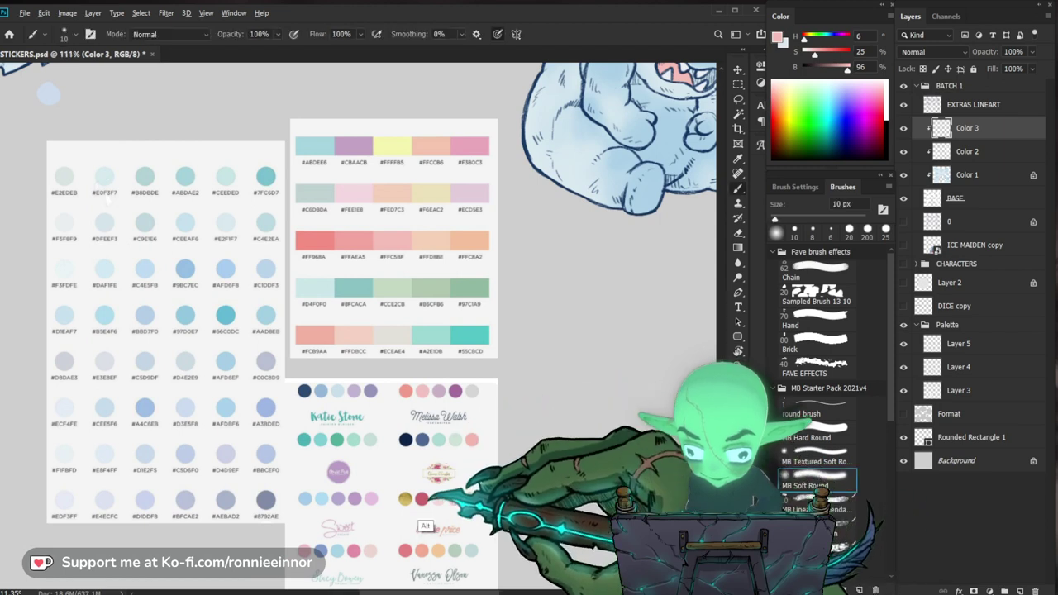
{"action": "left_click", "coordinate": [421, 499], "text": "alt"}
{"action": "left_click_drag", "start_coordinate": [662, 260], "coordinate": [468, 443]}
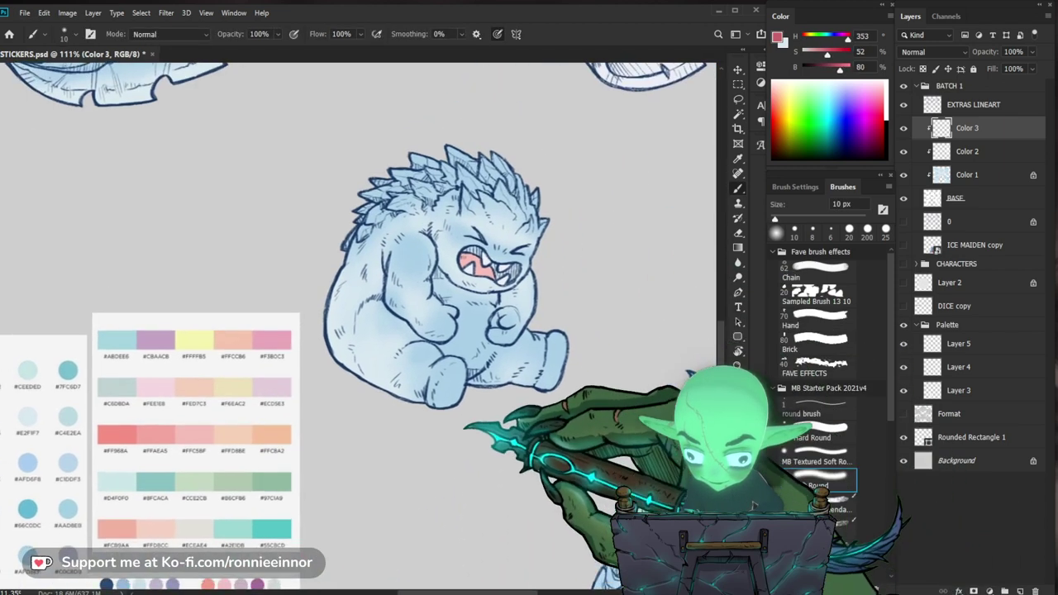
{"action": "left_click_drag", "start_coordinate": [488, 250], "coordinate": [508, 240]}
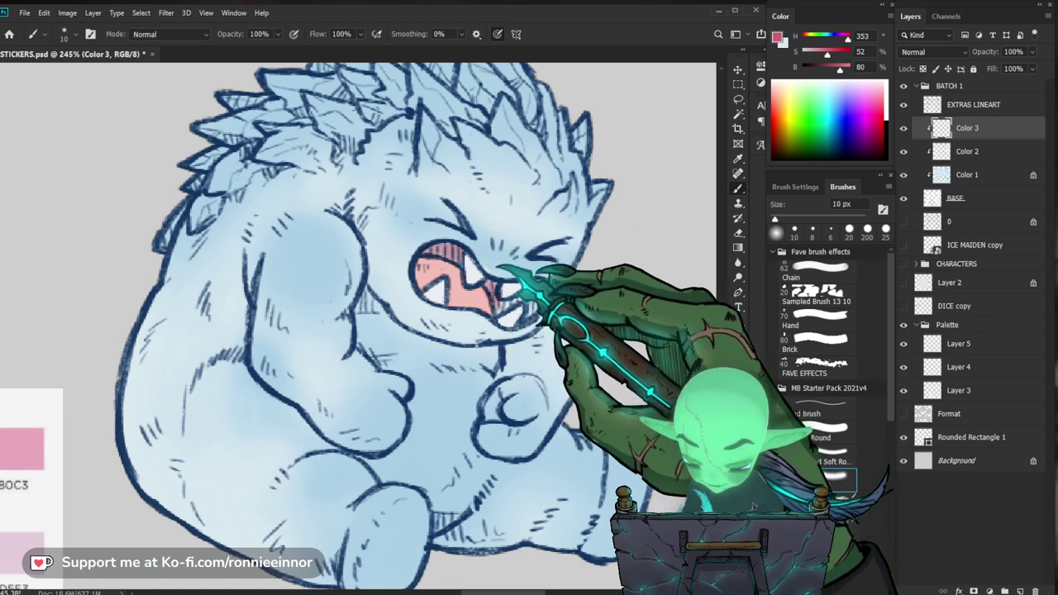
{"action": "left_click", "coordinate": [951, 151]}
{"action": "key", "text": "e"}
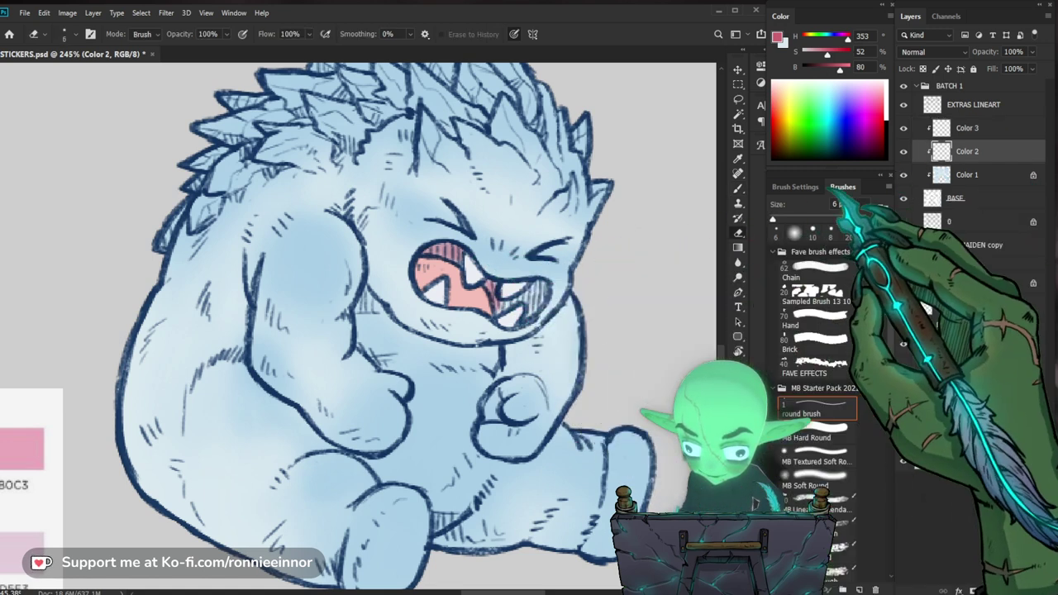
{"action": "left_click", "coordinate": [968, 128]}
{"action": "key", "text": "b"}
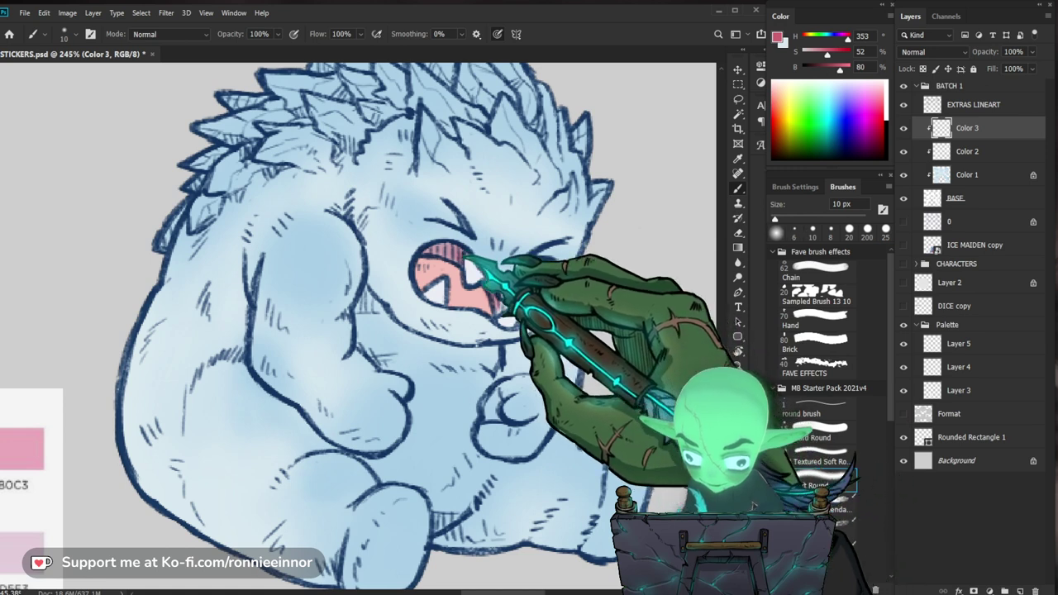
Paint the upper back of the yeti's mouth dark pinkish red using the round brush at 8 px.
{"action": "left_click", "coordinate": [814, 409]}
{"action": "key", "text": "bracketright"}
{"action": "key", "text": "bracketright"}
{"action": "key", "text": "bracketright"}
{"action": "key", "text": "bracketright"}
{"action": "key", "text": "bracketright"}
{"action": "key", "text": "bracketright"}
{"action": "key", "text": "bracketright"}
{"action": "key", "text": "bracketright"}
{"action": "key", "text": "bracketright"}
{"action": "key", "text": "bracketright"}
{"action": "key", "text": "bracketright"}
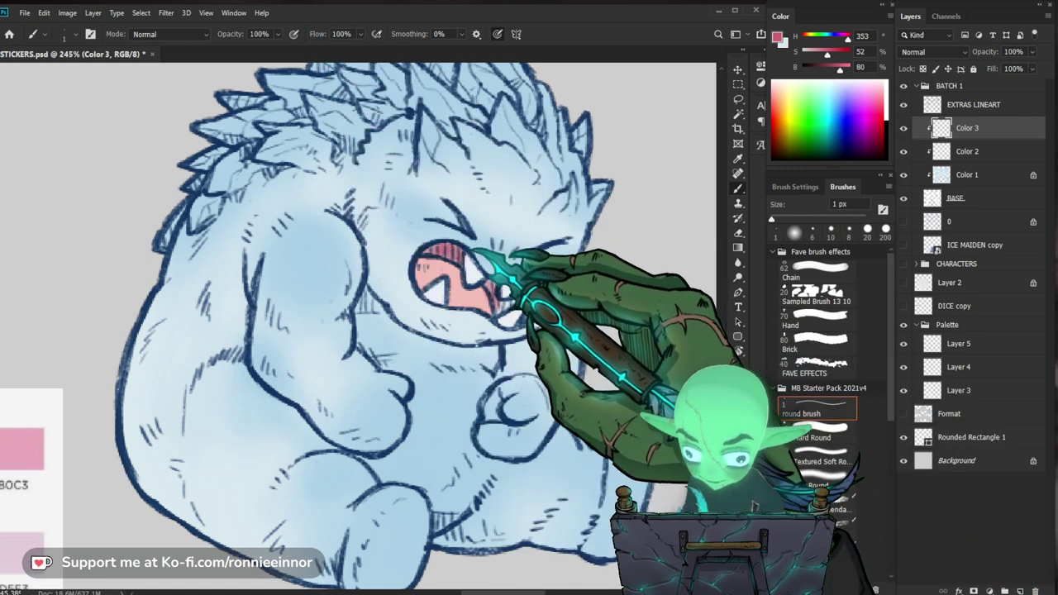
{"action": "key", "text": "bracketleft"}
{"action": "key", "text": "bracketleft"}
{"action": "key", "text": "bracketleft"}
{"action": "key", "text": "bracketleft"}
{"action": "key", "text": "bracketleft"}
{"action": "key", "text": "bracketleft"}
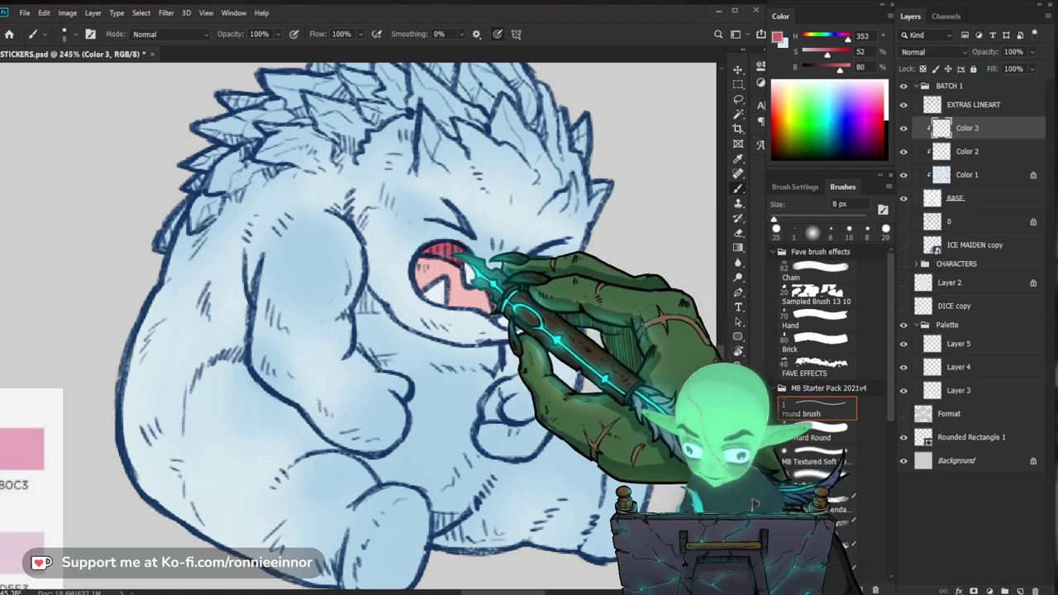
Fill the rest of the mouth interior dark pinkish red and clean the edges around the teeth with a 6 px eraser.
{"action": "key", "text": "e"}
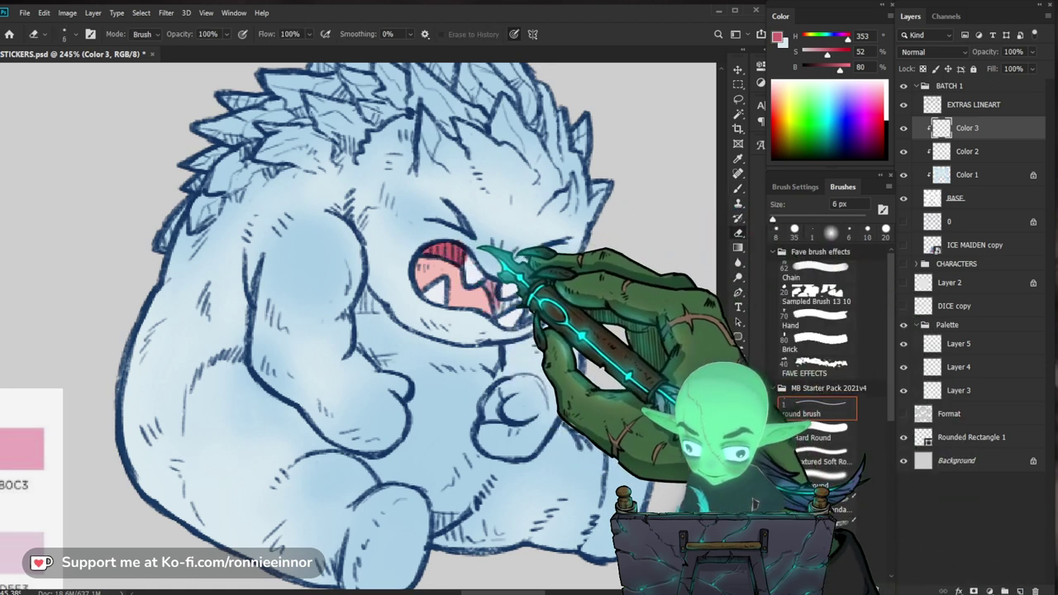
{"action": "key", "text": "b"}
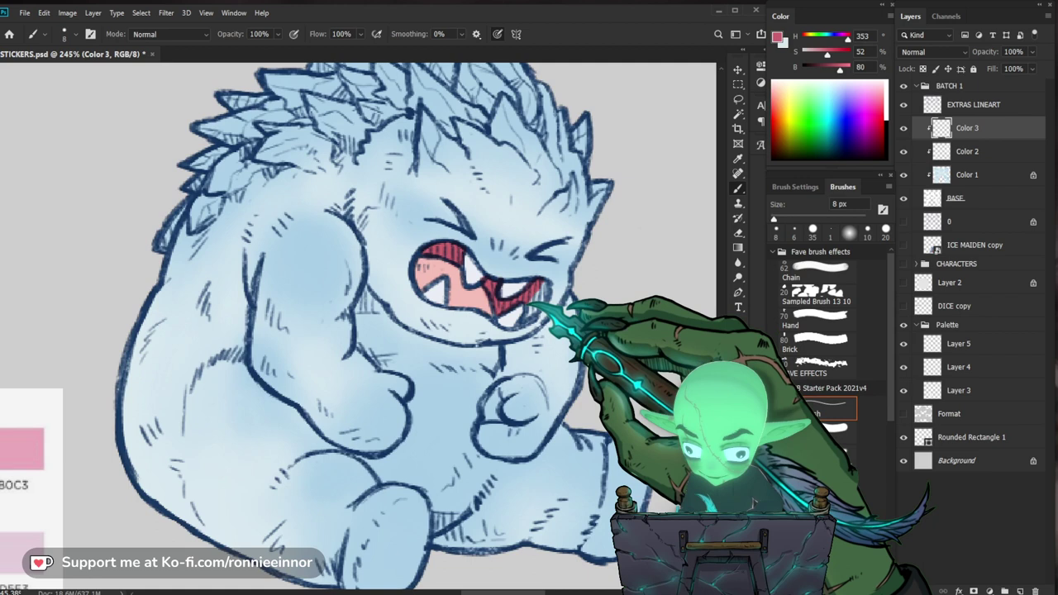
{"action": "key", "text": "e"}
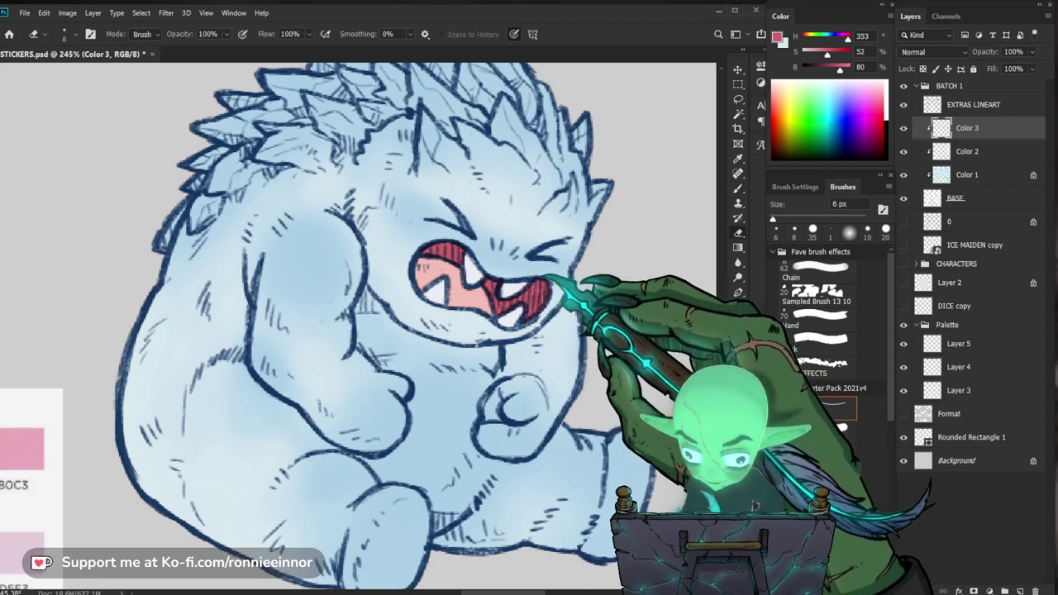
{"action": "key", "text": "ctrl+space"}
{"action": "mouse_move", "coordinate": [572, 280]}
{"action": "left_mouse_down"}
{"action": "mouse_move", "coordinate": [471, 285]}
{"action": "mouse_move", "coordinate": [515, 284]}
{"action": "left_mouse_up"}
Resample the light pink and touch up the yeti's tongue with the 8 px brush.
{"action": "key", "text": "b"}
{"action": "key", "text": "ctrl+space"}
{"action": "mouse_move", "coordinate": [462, 406]}
{"action": "left_mouse_down"}
{"action": "mouse_move", "coordinate": [385, 406]}
{"action": "mouse_move", "coordinate": [511, 424]}
{"action": "left_mouse_up"}
{"action": "left_click", "coordinate": [371, 432], "text": "alt"}
{"action": "key", "text": "ctrl+space"}
{"action": "left_click", "coordinate": [249, 448], "text": "alt"}
{"action": "left_click_drag", "start_coordinate": [544, 246], "coordinate": [604, 248]}
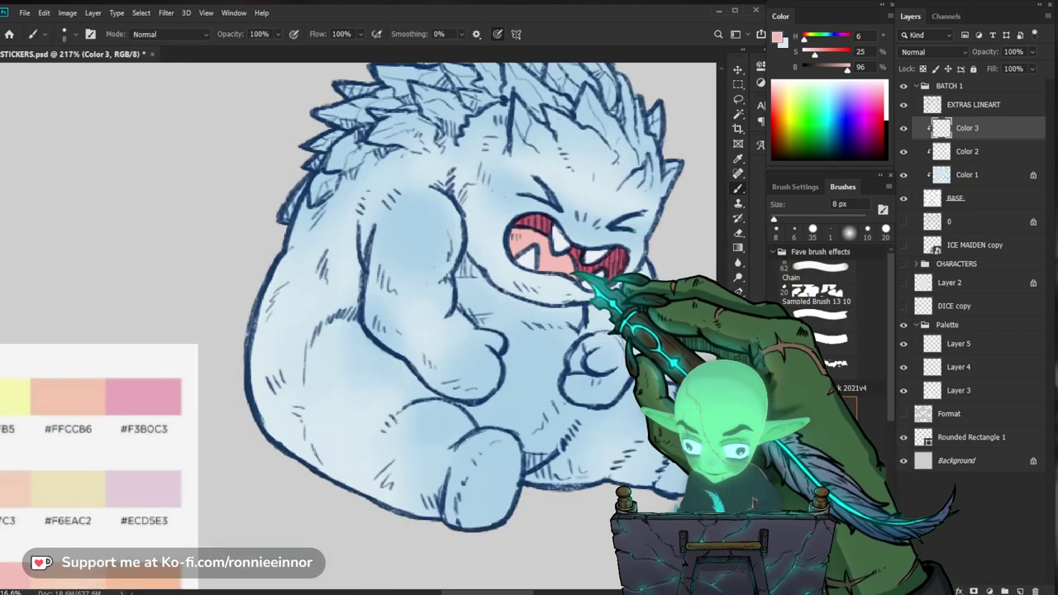
{"action": "key", "text": "z"}
{"action": "left_click_drag", "start_coordinate": [598, 226], "coordinate": [430, 331]}
{"action": "left_click_drag", "start_coordinate": [478, 459], "coordinate": [530, 459]}
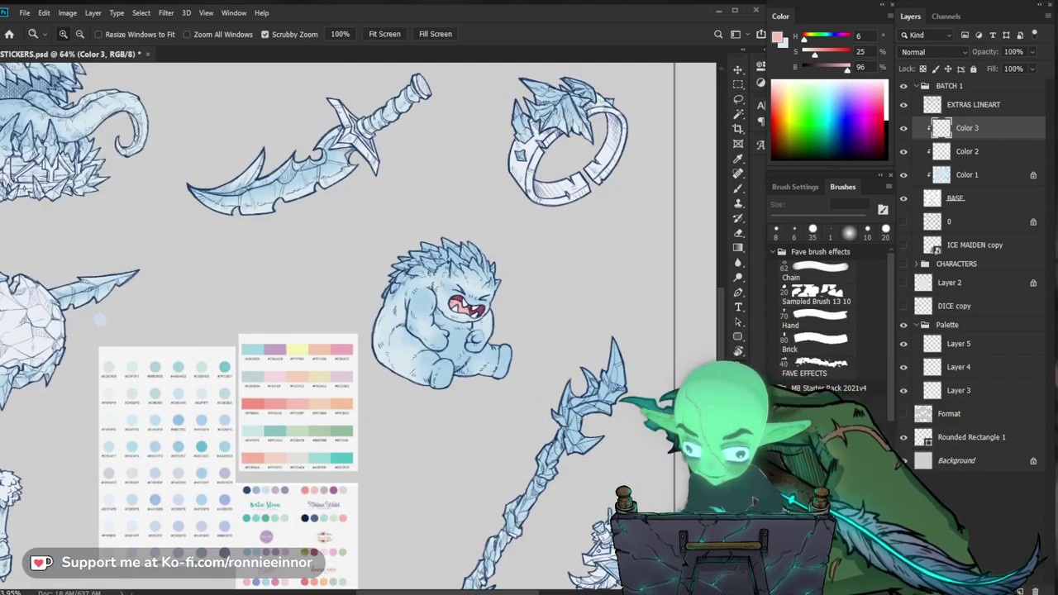
Sample the coral pink swatch and dab blush on the yeti's cheeks with a 35 px soft brush.
{"action": "left_click_drag", "start_coordinate": [425, 359], "coordinate": [450, 359]}
{"action": "key", "text": "b"}
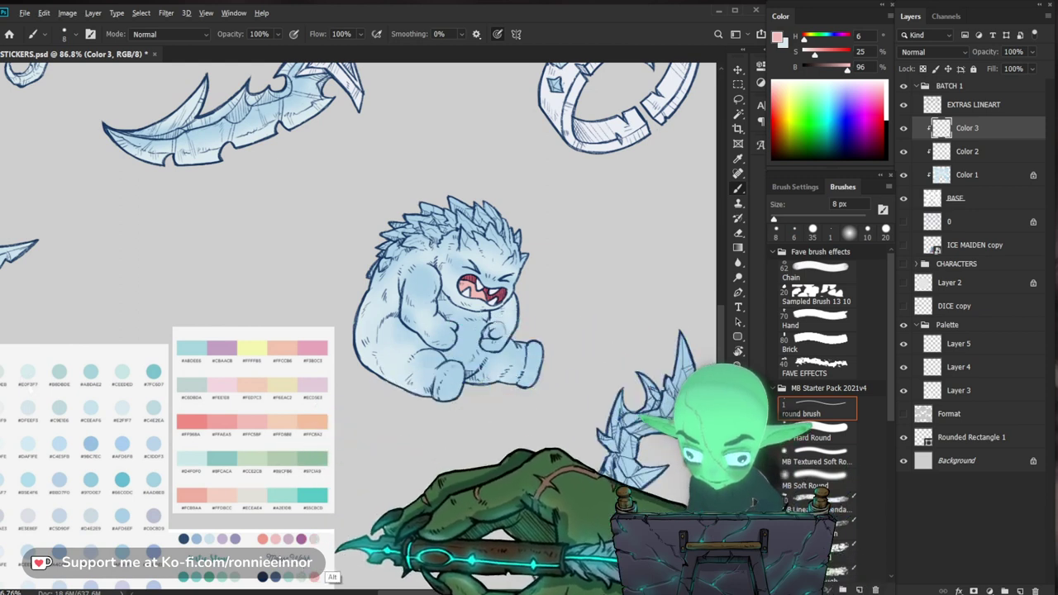
{"action": "left_click", "coordinate": [195, 422], "text": "alt"}
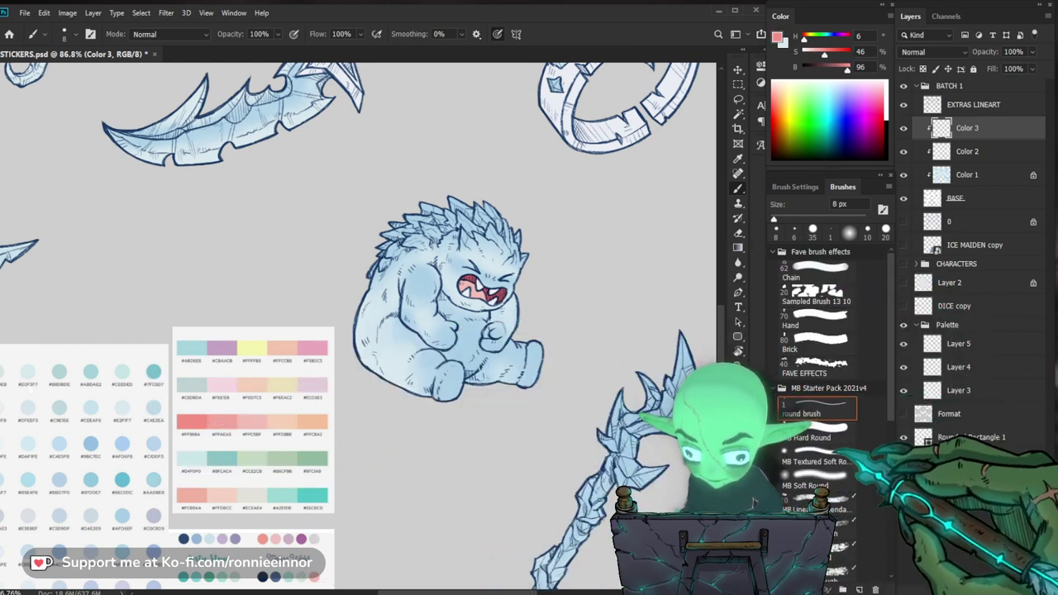
{"action": "key", "text": "bracketright"}
{"action": "key", "text": "bracketright"}
{"action": "key", "text": "bracketright"}
{"action": "key", "text": "bracketright"}
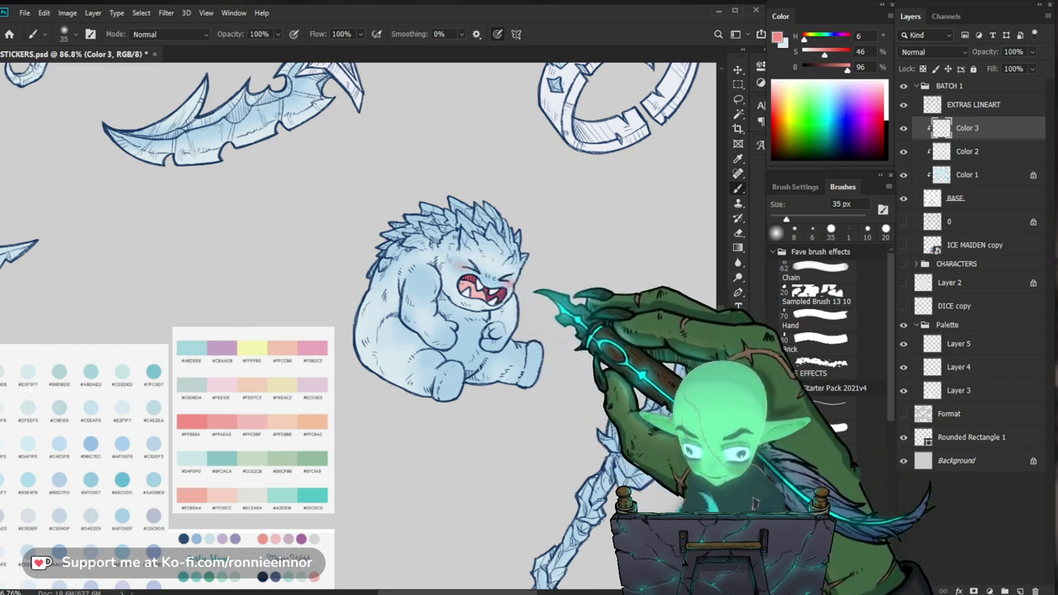
Strengthen the coral blush across the yeti's face with the soft brush enlarged to 70 px.
{"action": "mouse_move", "coordinate": [577, 285]}
{"action": "left_mouse_down"}
{"action": "mouse_move", "coordinate": [521, 285]}
{"action": "mouse_move", "coordinate": [579, 281]}
{"action": "left_mouse_up"}
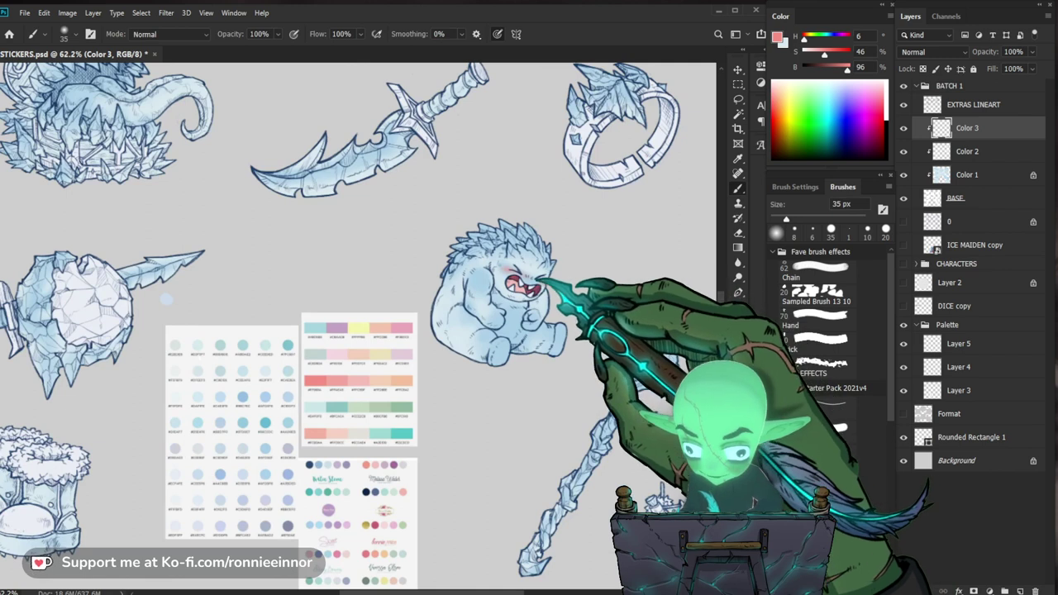
{"action": "key", "text": "]"}
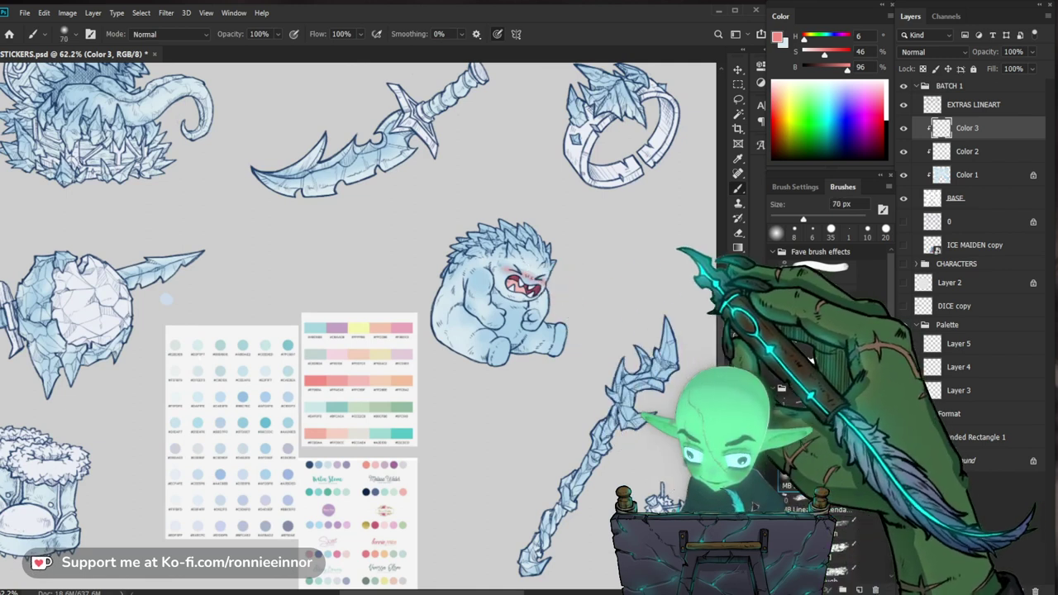
{"action": "left_click_drag", "start_coordinate": [549, 267], "coordinate": [592, 268]}
Erase the excess blush around the yeti's mouth and cheeks with the MB Soft Round eraser at 20 px.
{"action": "key", "text": "e"}
{"action": "left_click", "coordinate": [814, 480]}
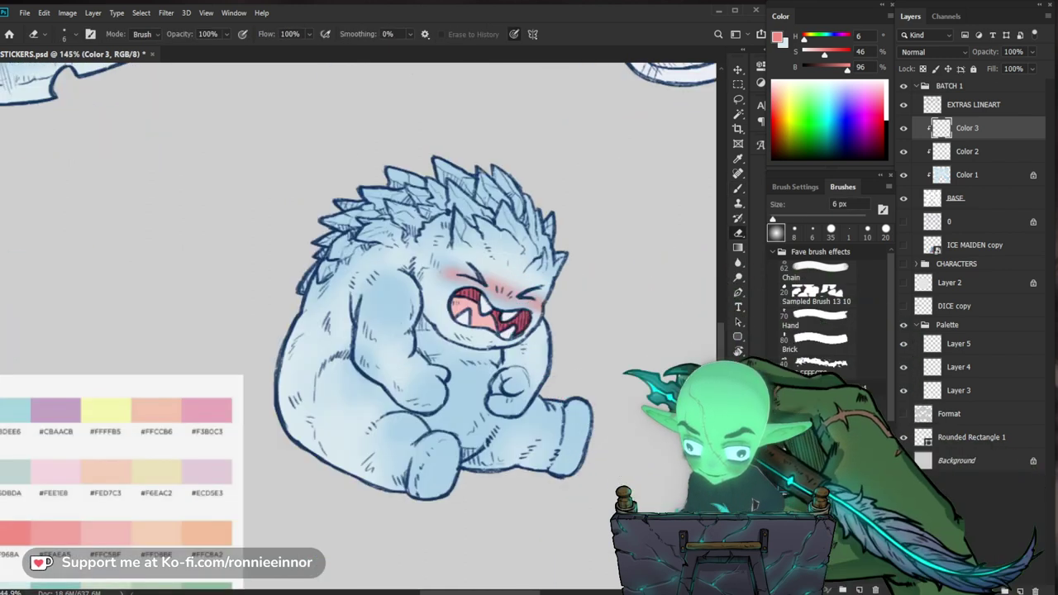
{"action": "key", "text": "]"}
{"action": "key", "text": "]"}
{"action": "key", "text": "]"}
{"action": "key", "text": "]"}
{"action": "key", "text": "]"}
{"action": "key", "text": "]"}
{"action": "key", "text": "]"}
{"action": "key", "text": "]"}
{"action": "key", "text": "bracketleft"}
{"action": "key", "text": "bracketleft"}
{"action": "key", "text": "bracketleft"}
{"action": "key", "text": "bracketright"}
{"action": "key", "text": "bracketright"}
{"action": "key", "text": "bracketright"}
{"action": "key", "text": "bracketright"}
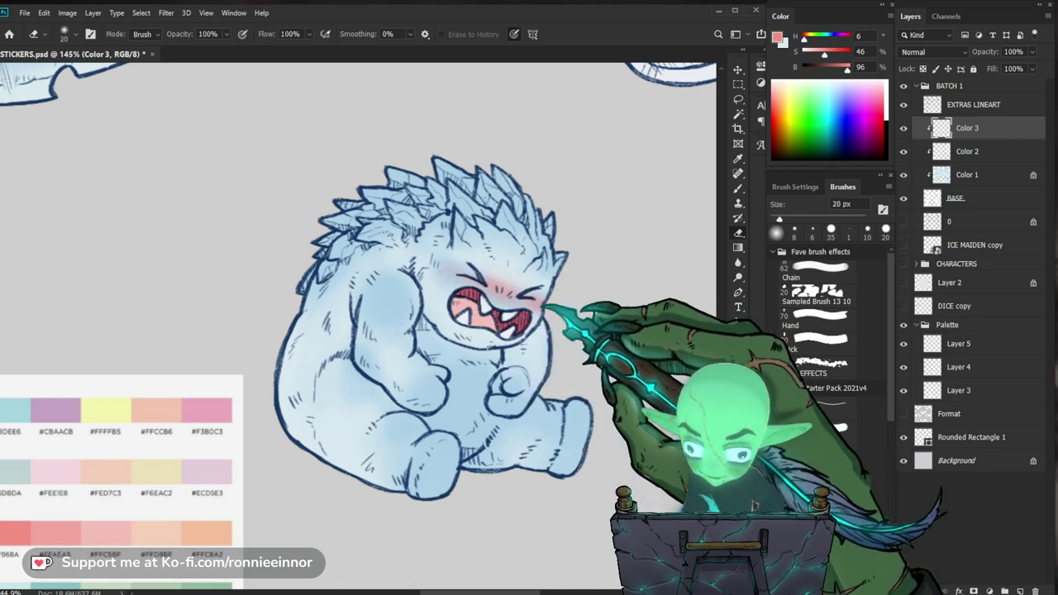
Rebuild the coral blush around the yeti's eyes and nose with the 70 px soft brush.
{"action": "key", "text": "b"}
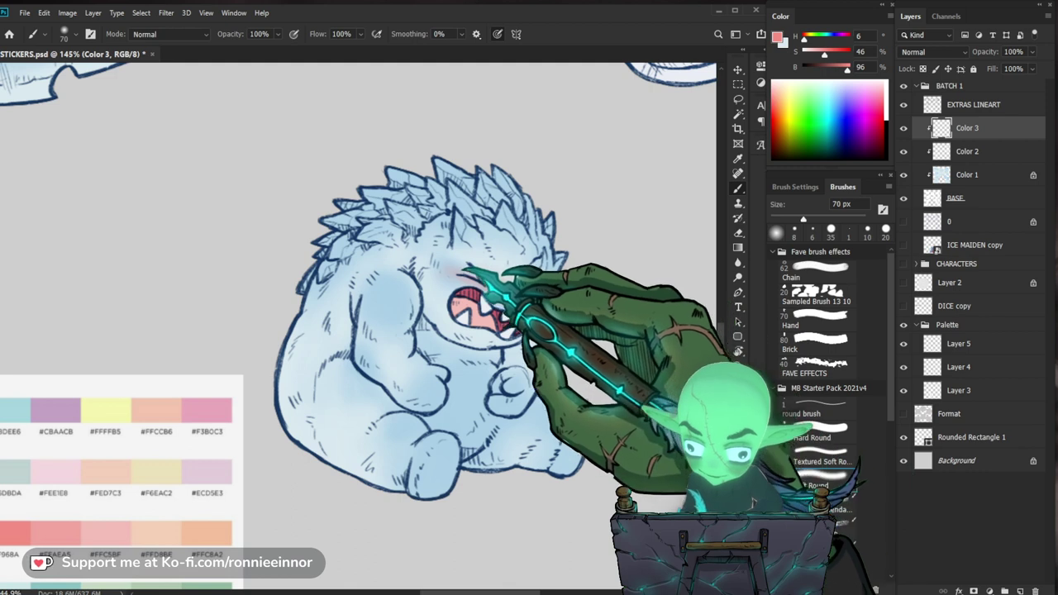
{"action": "left_click_drag", "start_coordinate": [575, 335], "coordinate": [525, 357]}
{"action": "left_click_drag", "start_coordinate": [600, 413], "coordinate": [635, 446]}
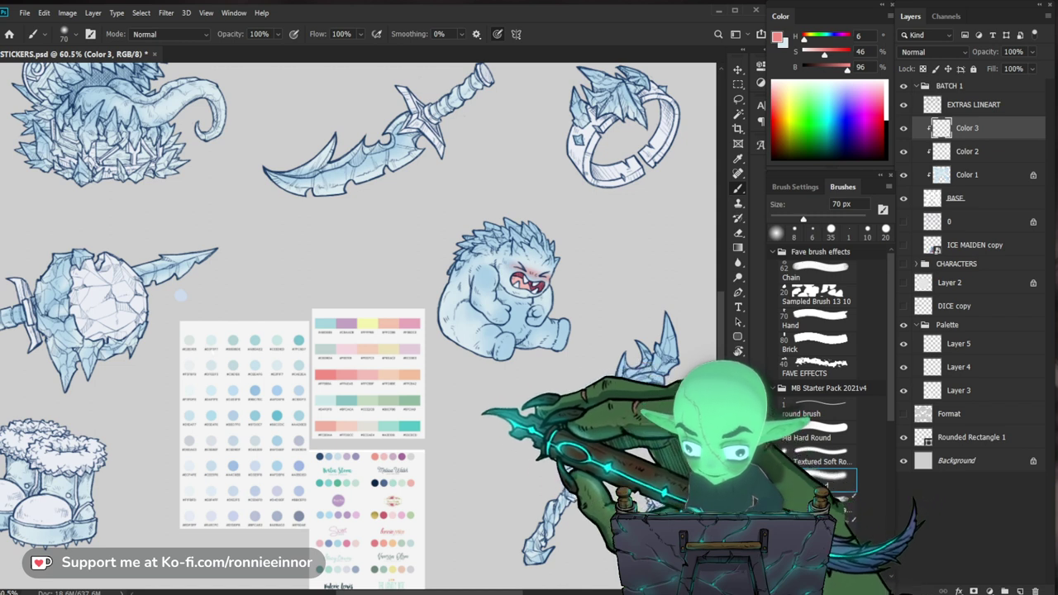
Sample a light blue swatch from the palette reference as the brush colour.
{"action": "scroll", "coordinate": [637, 273], "scroll_direction": "up", "scroll_amount": 2}
{"action": "left_click_drag", "start_coordinate": [637, 272], "coordinate": [597, 346]}
{"action": "scroll", "coordinate": [587, 417], "scroll_direction": "down", "scroll_amount": 2}
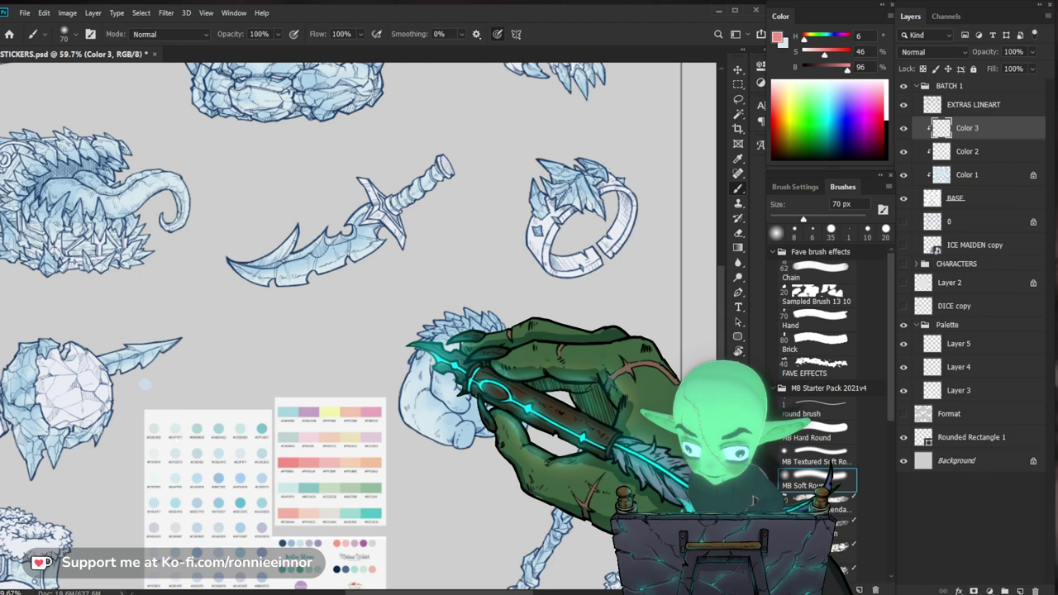
{"action": "left_click_drag", "start_coordinate": [595, 343], "coordinate": [626, 343]}
{"action": "left_click_drag", "start_coordinate": [626, 344], "coordinate": [572, 318]}
{"action": "left_click_drag", "start_coordinate": [376, 494], "coordinate": [444, 378]}
{"action": "left_click_drag", "start_coordinate": [376, 515], "coordinate": [408, 502]}
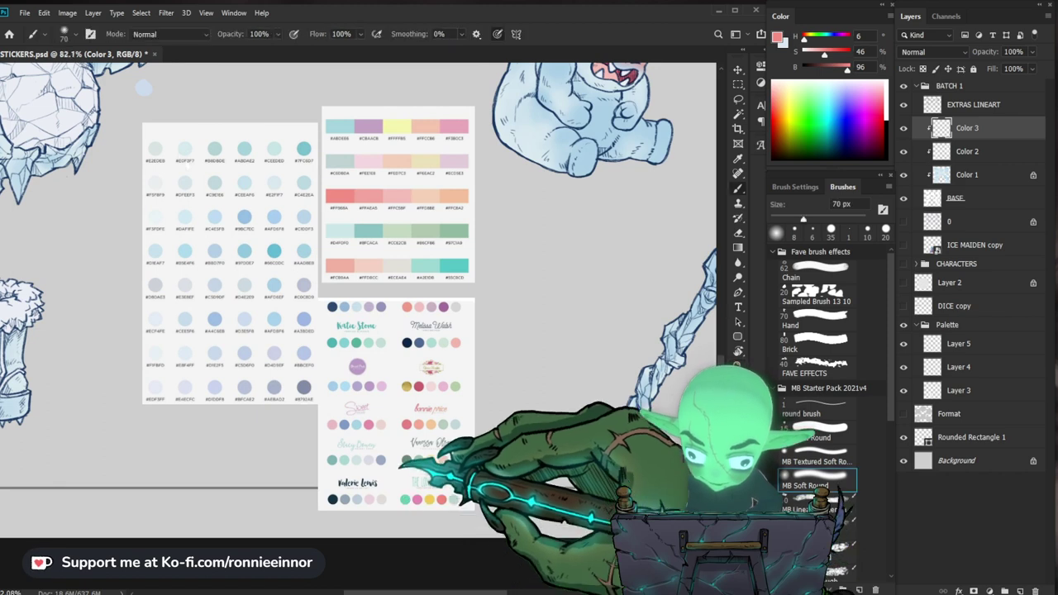
{"action": "key", "text": "b"}
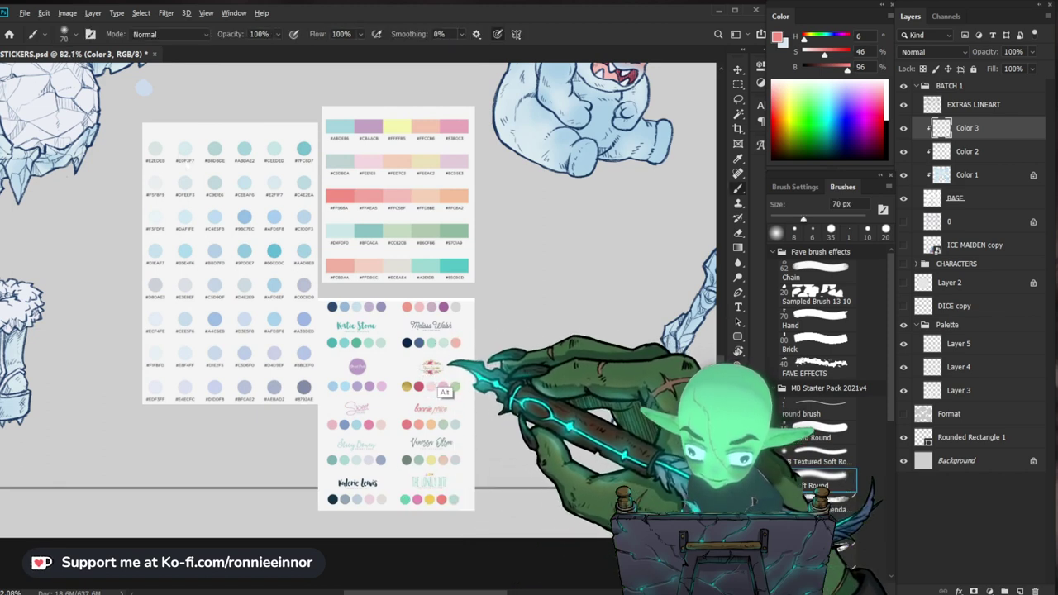
{"action": "left_click", "coordinate": [344, 417], "text": "alt"}
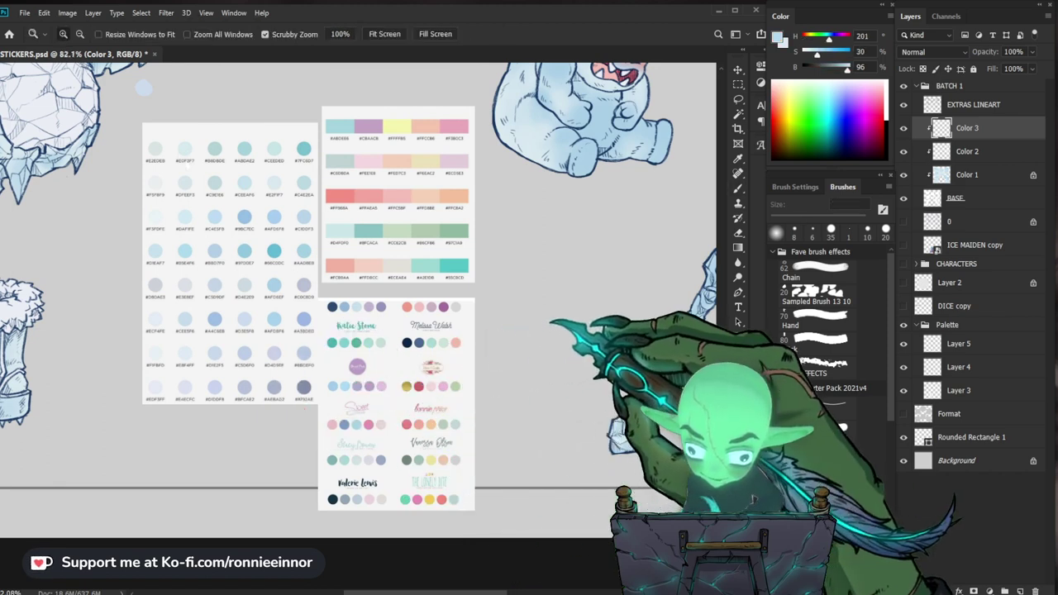
Switch to the round brush at 40 px and sample a dark blue as the brush colour.
{"action": "left_click_drag", "start_coordinate": [376, 579], "coordinate": [327, 579]}
{"action": "left_click_drag", "start_coordinate": [488, 471], "coordinate": [537, 471]}
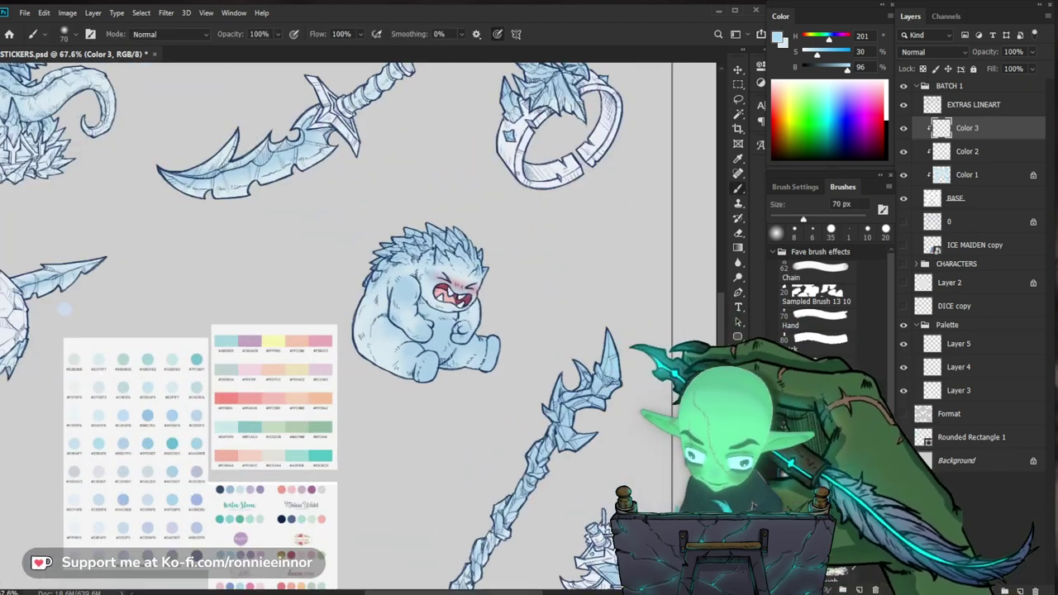
{"action": "left_click_drag", "start_coordinate": [64, 309], "coordinate": [157, 199]}
{"action": "left_click", "coordinate": [850, 231]}
{"action": "left_click_drag", "start_coordinate": [565, 344], "coordinate": [544, 344]}
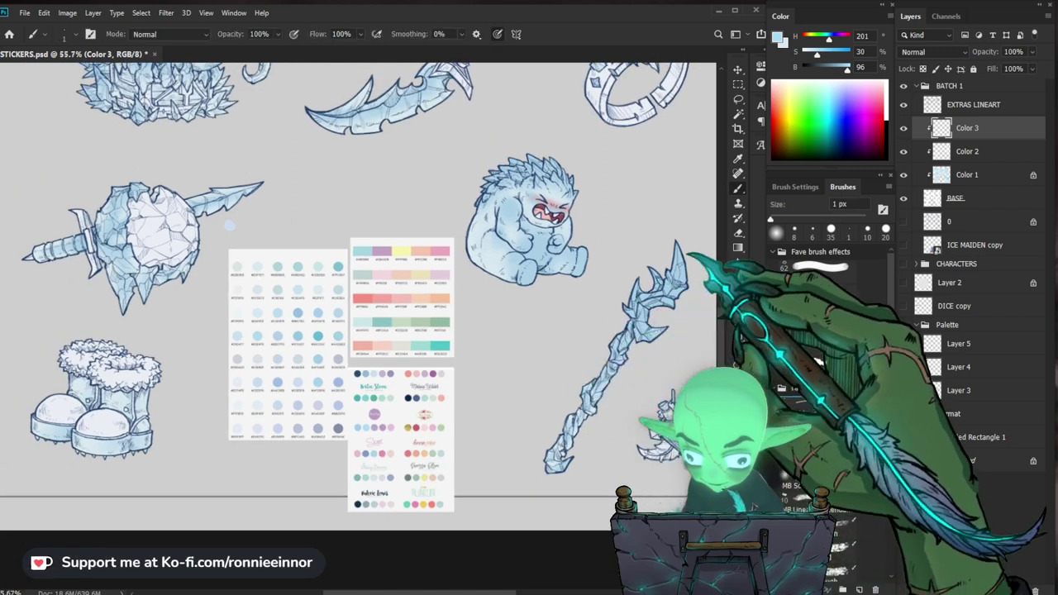
{"action": "left_click_drag", "start_coordinate": [772, 219], "coordinate": [789, 220]}
{"action": "left_click_drag", "start_coordinate": [419, 447], "coordinate": [489, 394]}
{"action": "left_click", "coordinate": [426, 308], "text": "alt"}
{"action": "left_click_drag", "start_coordinate": [529, 316], "coordinate": [384, 366]}
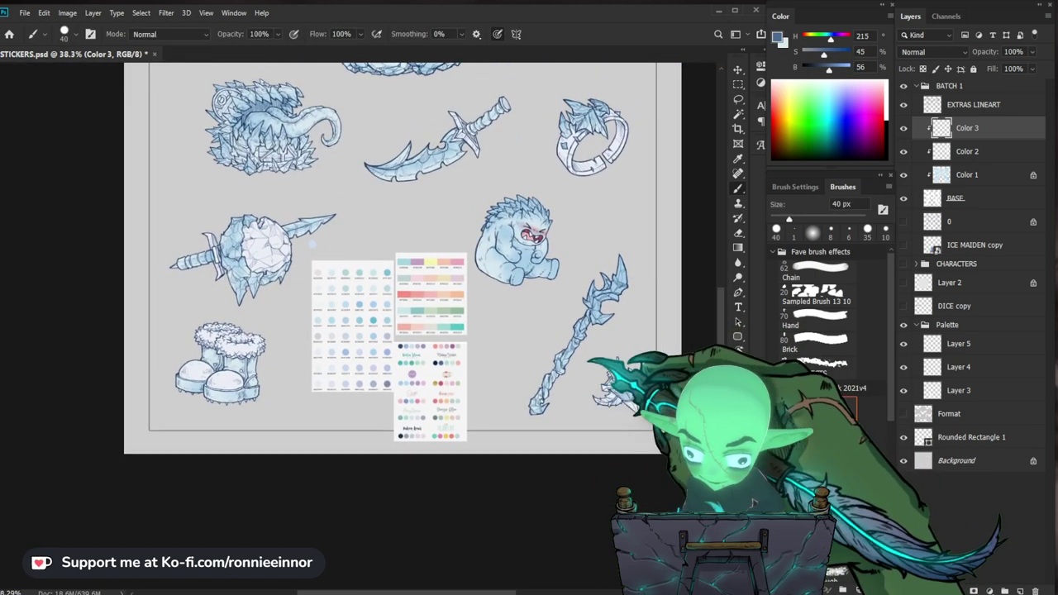
{"action": "mouse_move", "coordinate": [510, 367]}
{"action": "left_mouse_down"}
{"action": "mouse_move", "coordinate": [538, 366]}
{"action": "mouse_move", "coordinate": [540, 330]}
{"action": "left_mouse_up"}
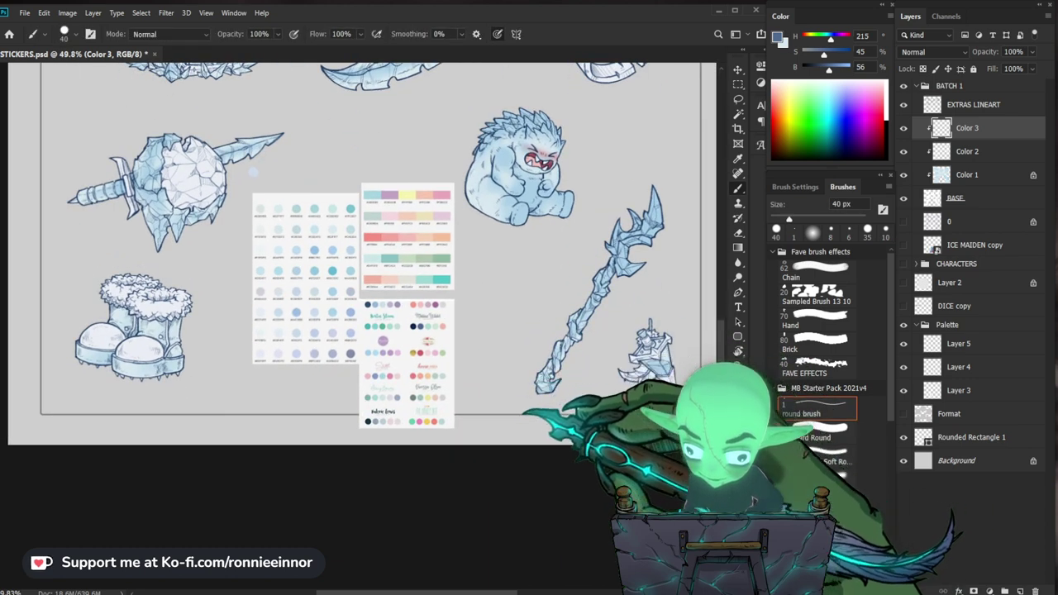
Make Color 2 the active layer and sample a near-white from the small unpainted sticker beside the staff.
{"action": "key", "text": "z"}
{"action": "mouse_move", "coordinate": [661, 357]}
{"action": "left_mouse_down"}
{"action": "mouse_move", "coordinate": [685, 358]}
{"action": "mouse_move", "coordinate": [674, 358]}
{"action": "left_mouse_up"}
{"action": "mouse_move", "coordinate": [674, 357]}
{"action": "left_mouse_down"}
{"action": "mouse_move", "coordinate": [660, 431]}
{"action": "mouse_move", "coordinate": [647, 432]}
{"action": "left_mouse_up"}
{"action": "mouse_move", "coordinate": [475, 508]}
{"action": "left_mouse_down"}
{"action": "mouse_move", "coordinate": [518, 508]}
{"action": "mouse_move", "coordinate": [478, 480]}
{"action": "left_mouse_up"}
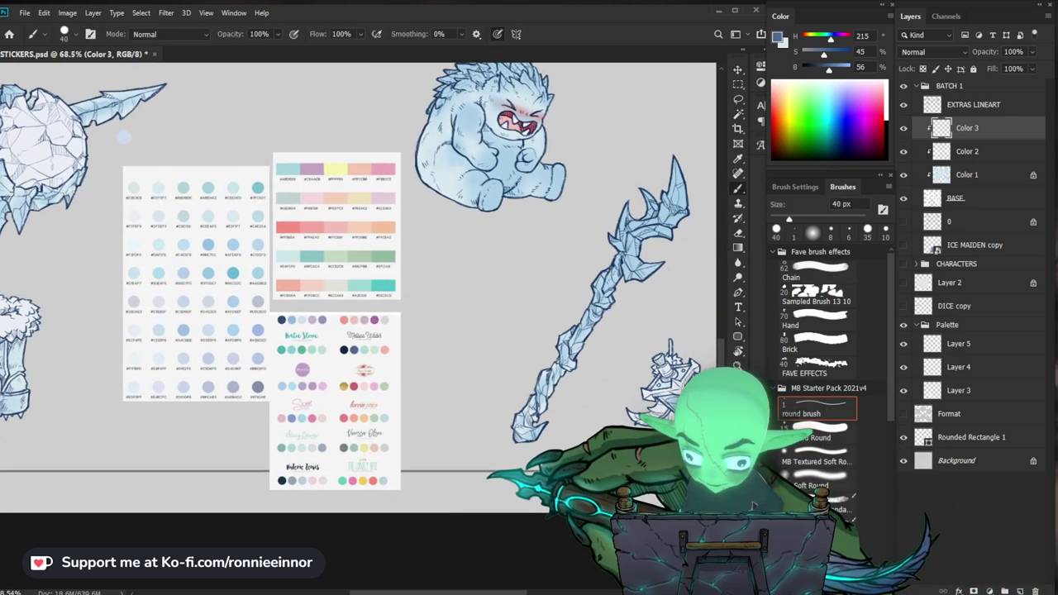
{"action": "left_click", "coordinate": [969, 152]}
{"action": "key", "text": "ctrl+space"}
{"action": "left_click_drag", "start_coordinate": [676, 420], "coordinate": [739, 420]}
{"action": "left_click", "coordinate": [672, 338], "text": "alt"}
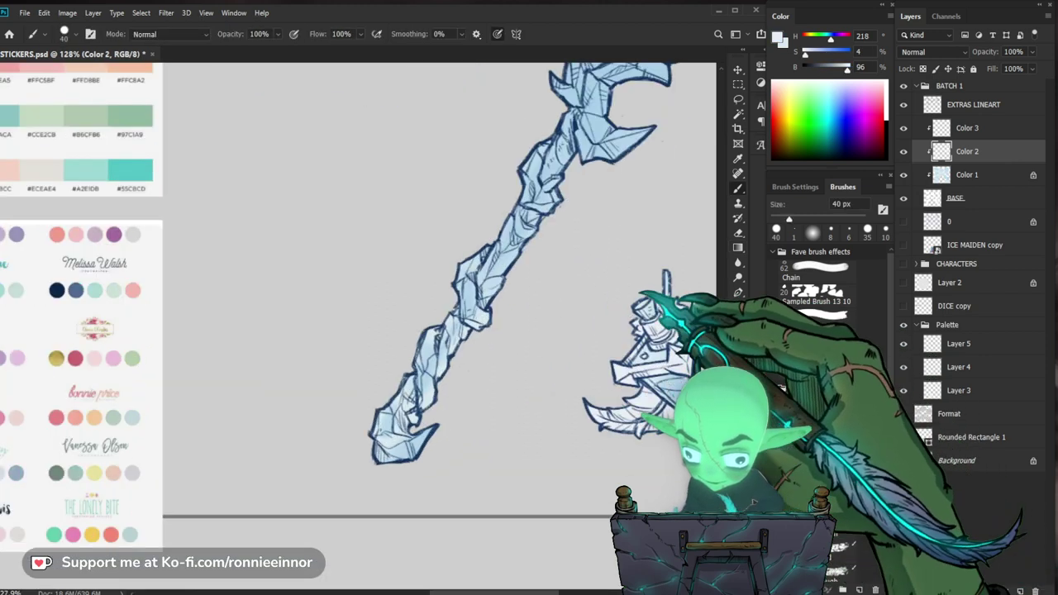
Paint the lower crescent claw of the ice staff's head near-white with the 40 px round brush.
{"action": "key", "text": "space"}
{"action": "left_click_drag", "start_coordinate": [637, 196], "coordinate": [577, 359]}
{"action": "key", "text": "ctrl+space"}
{"action": "left_click_drag", "start_coordinate": [609, 237], "coordinate": [581, 232]}
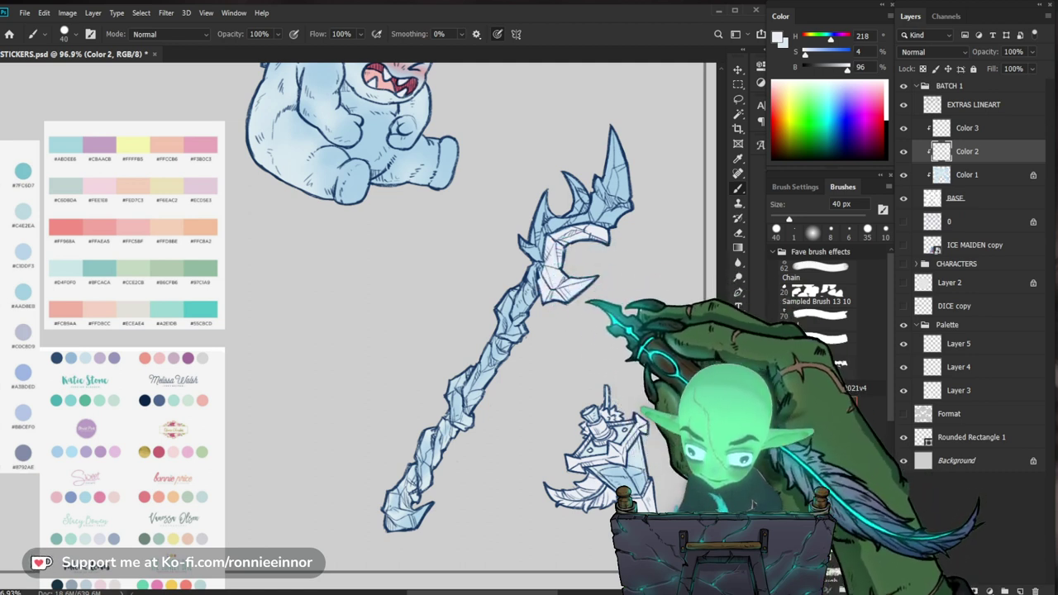
{"action": "key", "text": "ctrl+space"}
{"action": "mouse_move", "coordinate": [637, 272]}
{"action": "left_mouse_down"}
{"action": "mouse_move", "coordinate": [574, 268]}
{"action": "mouse_move", "coordinate": [653, 230]}
{"action": "mouse_move", "coordinate": [674, 231]}
{"action": "left_mouse_up"}
{"action": "key", "text": "ctrl+space"}
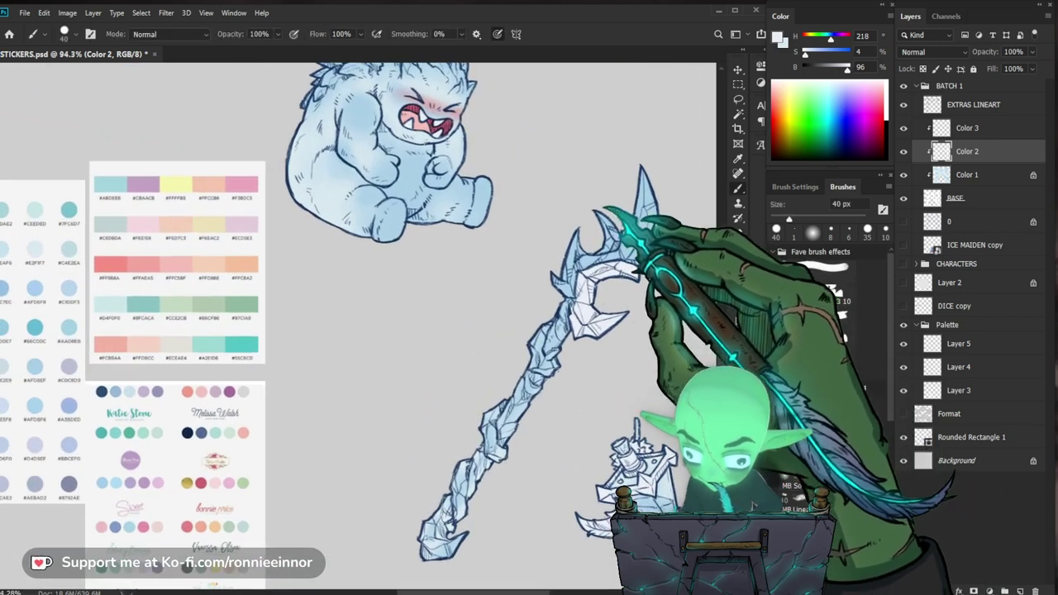
Paint the inner prong of the staff's head and the ice wrappings along its shaft and base near-white.
{"action": "key", "text": "z"}
{"action": "left_click_drag", "start_coordinate": [637, 234], "coordinate": [610, 252]}
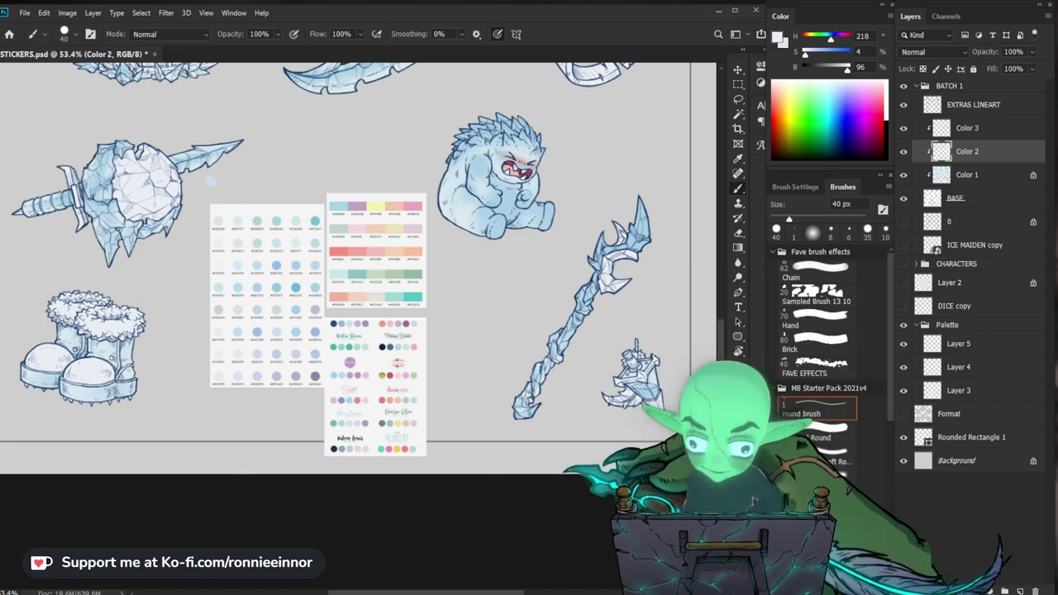
{"action": "left_click_drag", "start_coordinate": [525, 417], "coordinate": [546, 397]}
{"action": "left_click_drag", "start_coordinate": [598, 335], "coordinate": [486, 418]}
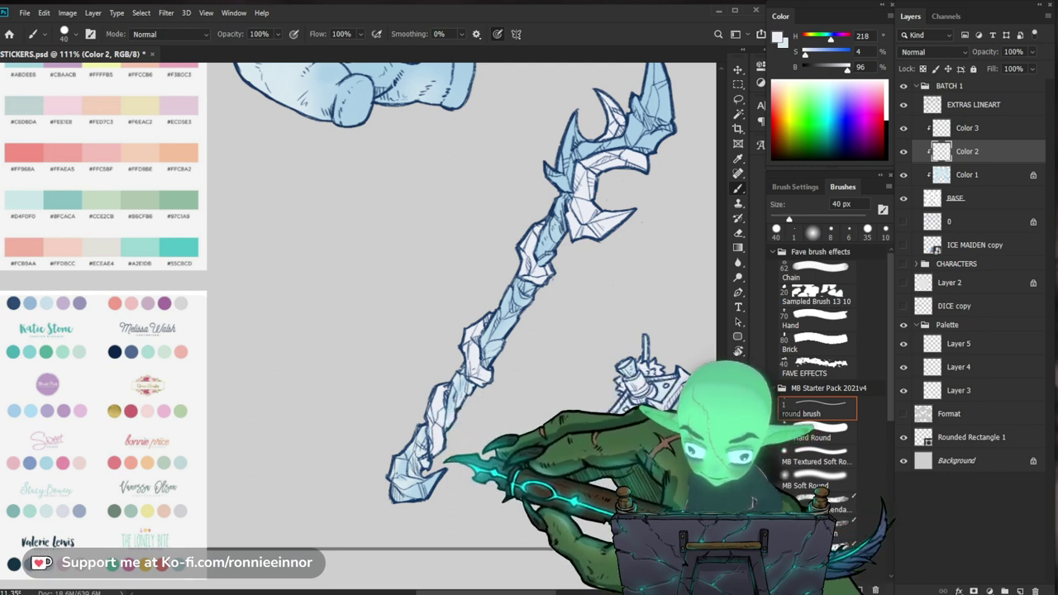
{"action": "key", "text": "e"}
{"action": "key", "text": "z"}
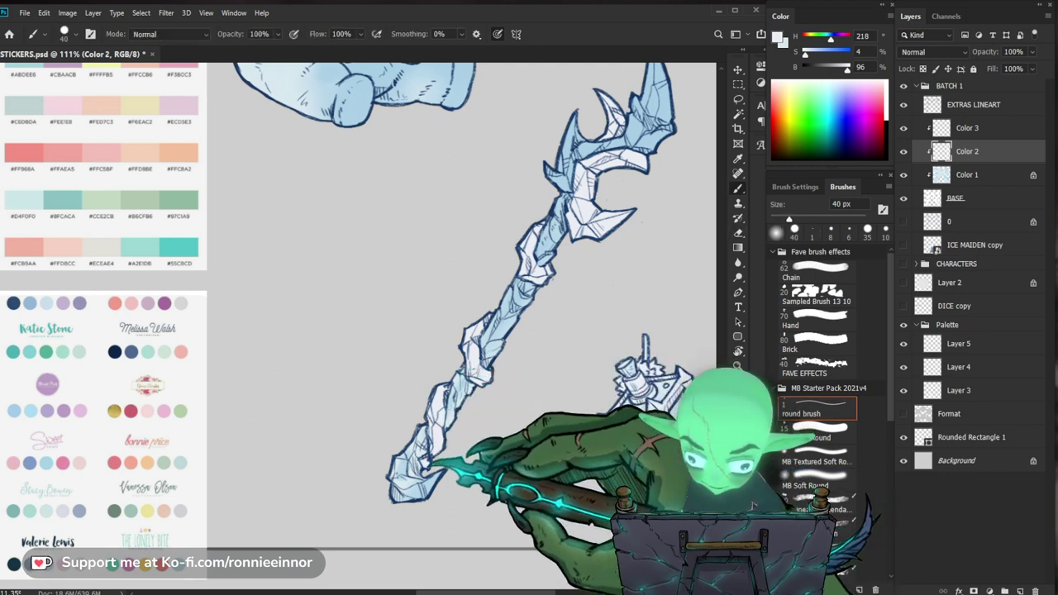
{"action": "left_click_drag", "start_coordinate": [493, 426], "coordinate": [332, 396]}
{"action": "key", "text": "z"}
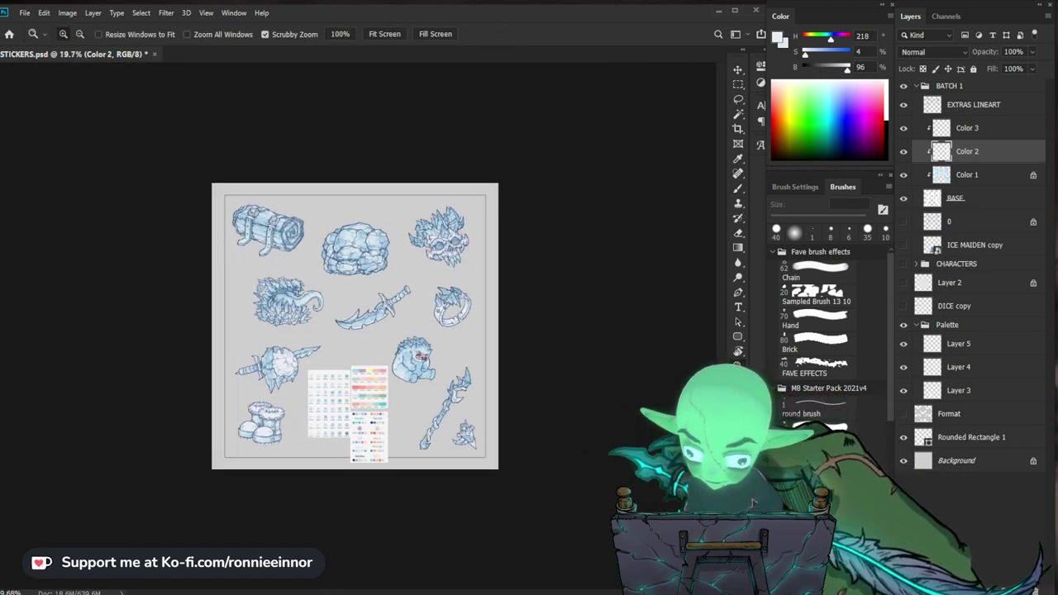
{"action": "scroll", "coordinate": [355, 325], "scroll_direction": "up", "scroll_amount": 1}
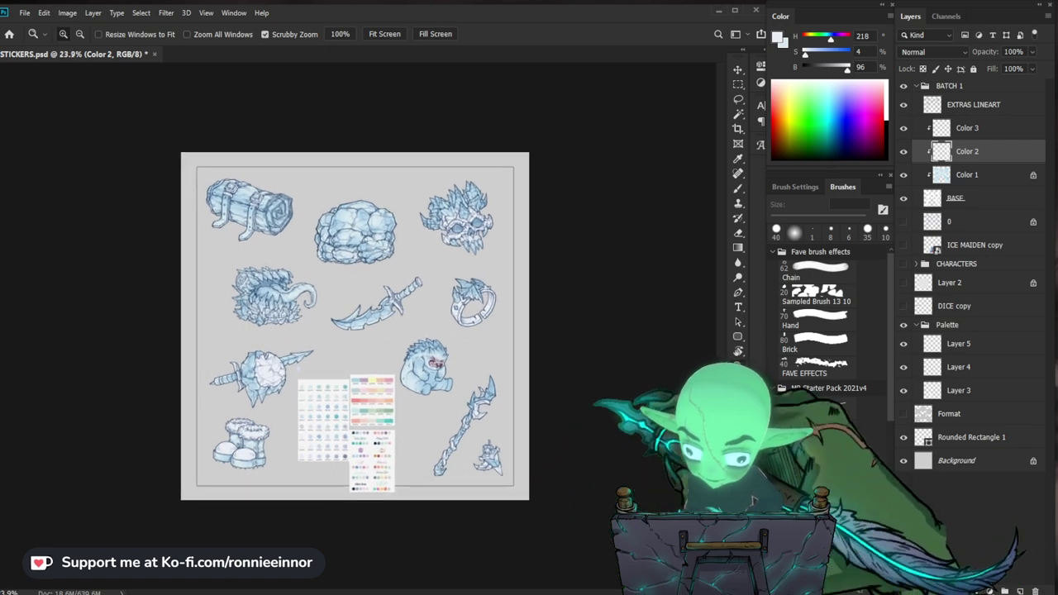
Make Color 3 the active layer and look over all the stickers for parts that need accent colour.
{"action": "left_click", "coordinate": [979, 129]}
{"action": "left_click_drag", "start_coordinate": [495, 333], "coordinate": [534, 405]}
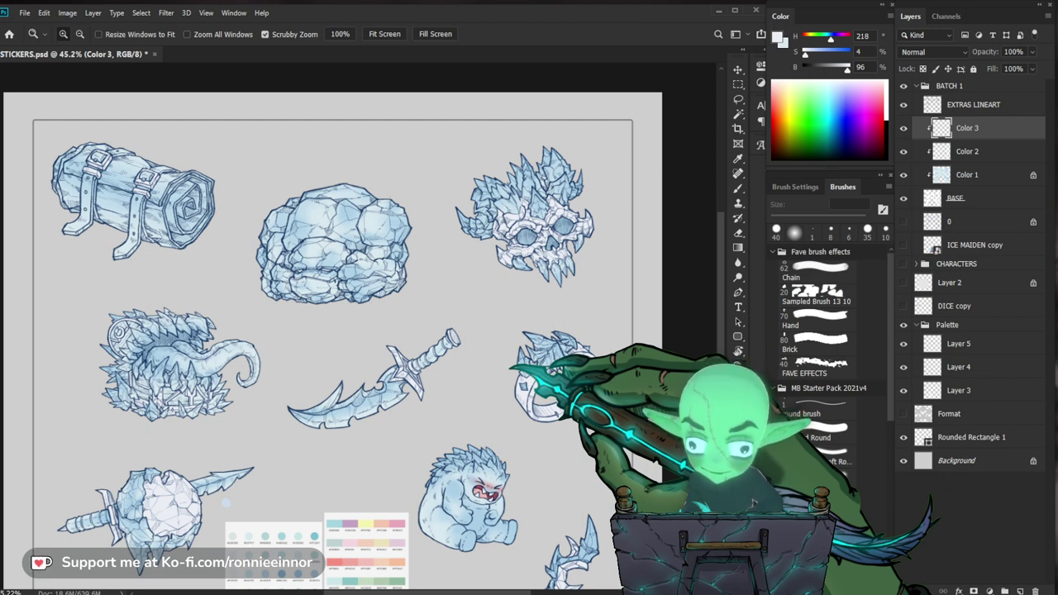
{"action": "left_click_drag", "start_coordinate": [552, 344], "coordinate": [579, 427]}
{"action": "scroll", "coordinate": [548, 356], "scroll_direction": "down", "scroll_amount": 4}
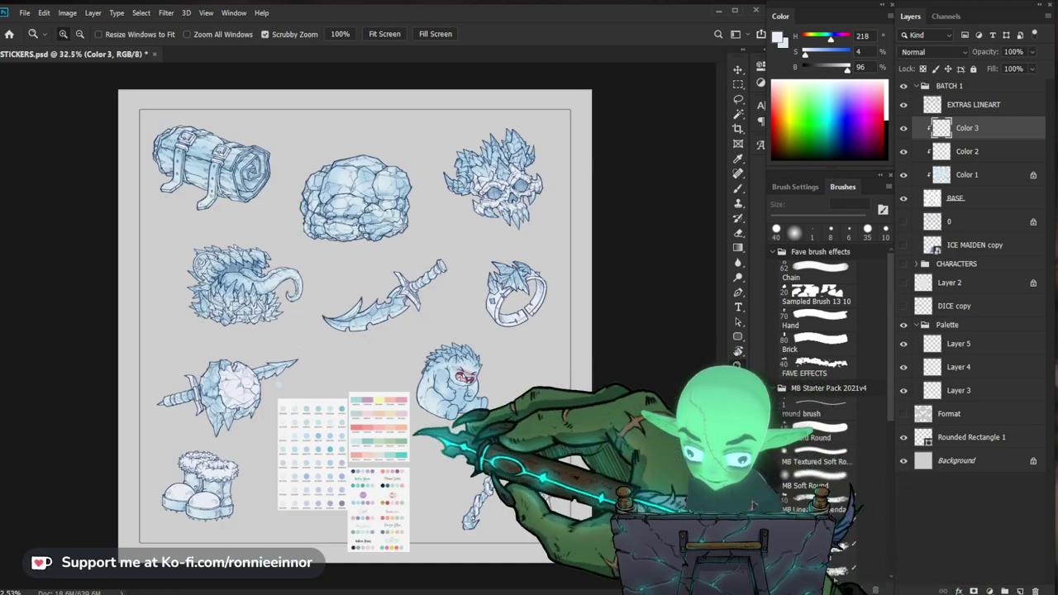
{"action": "scroll", "coordinate": [547, 356], "scroll_direction": "up", "scroll_amount": 2}
{"action": "left_click_drag", "start_coordinate": [379, 382], "coordinate": [395, 352]}
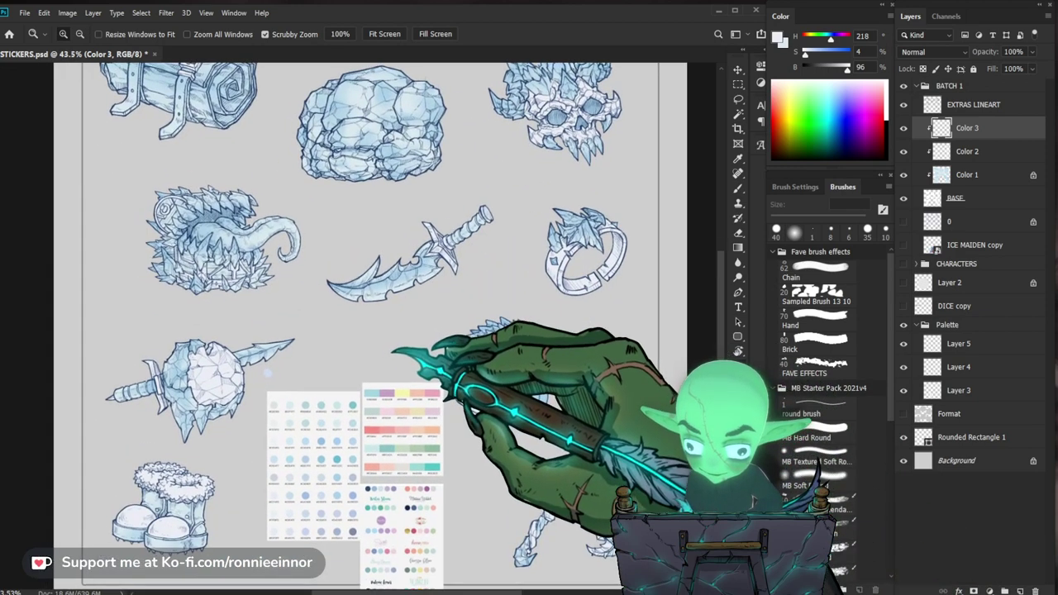
{"action": "scroll", "coordinate": [547, 355], "scroll_direction": "down", "scroll_amount": 2}
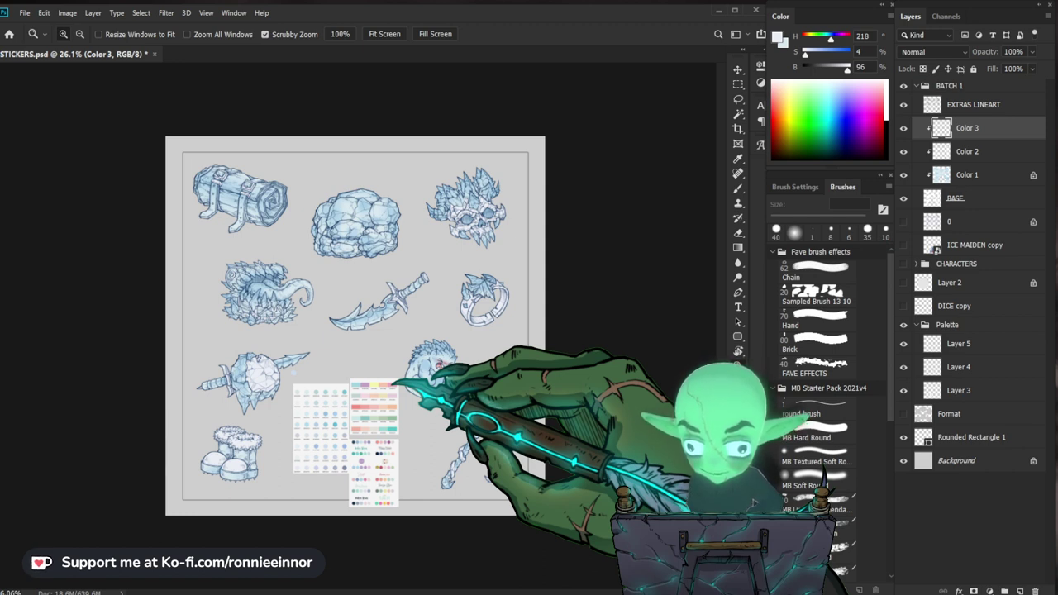
{"action": "left_click_drag", "start_coordinate": [355, 232], "coordinate": [414, 232]}
{"action": "scroll", "coordinate": [529, 277], "scroll_direction": "up", "scroll_amount": 2}
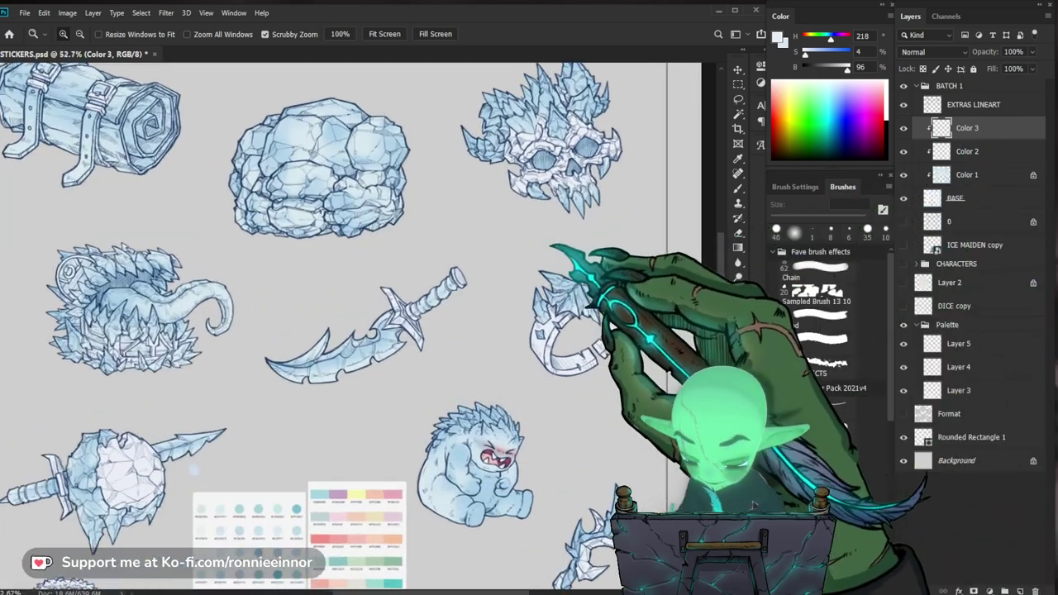
Sample a peach swatch from the palette reference as the brush colour.
{"action": "key", "text": "b"}
{"action": "left_click_drag", "start_coordinate": [195, 469], "coordinate": [278, 249]}
{"action": "key", "text": "z"}
{"action": "mouse_move", "coordinate": [457, 477]}
{"action": "left_mouse_down"}
{"action": "mouse_move", "coordinate": [619, 476]}
{"action": "mouse_move", "coordinate": [542, 476]}
{"action": "left_mouse_up"}
{"action": "key", "text": "b"}
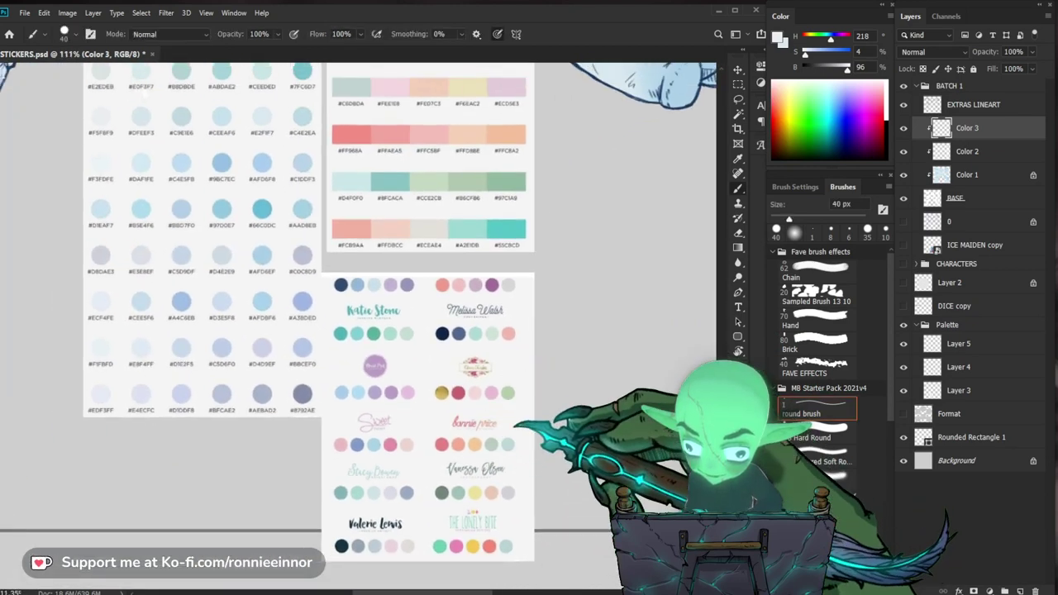
{"action": "left_click", "coordinate": [502, 489], "text": "alt"}
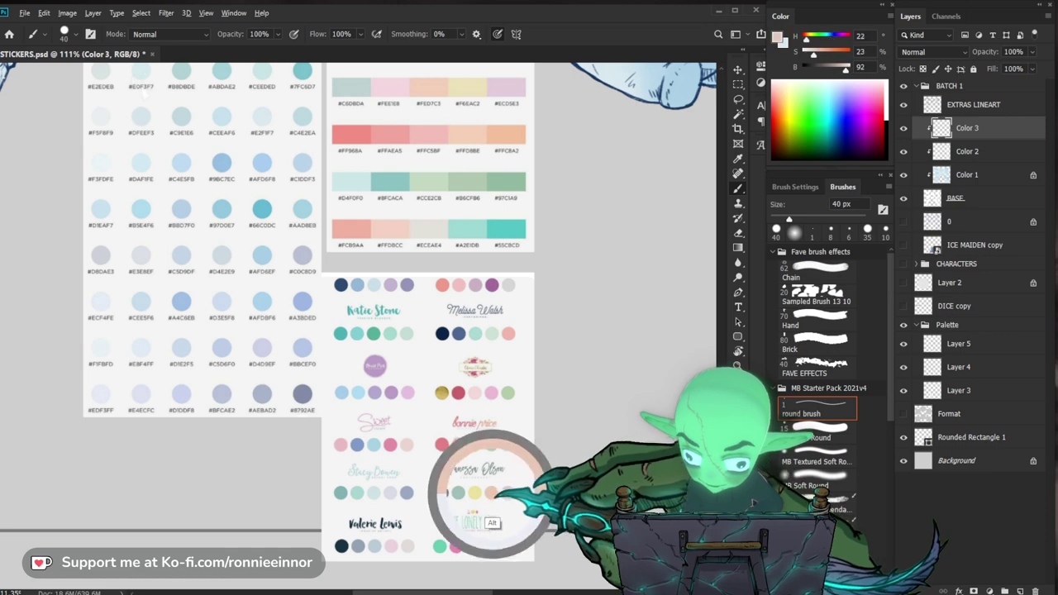
Paint a first peach patch on the bedroll strap nearest the spiral end and check it against the whole sheet.
{"action": "scroll", "coordinate": [513, 471], "scroll_direction": "down", "scroll_amount": 3}
{"action": "left_click_drag", "start_coordinate": [570, 286], "coordinate": [505, 471]}
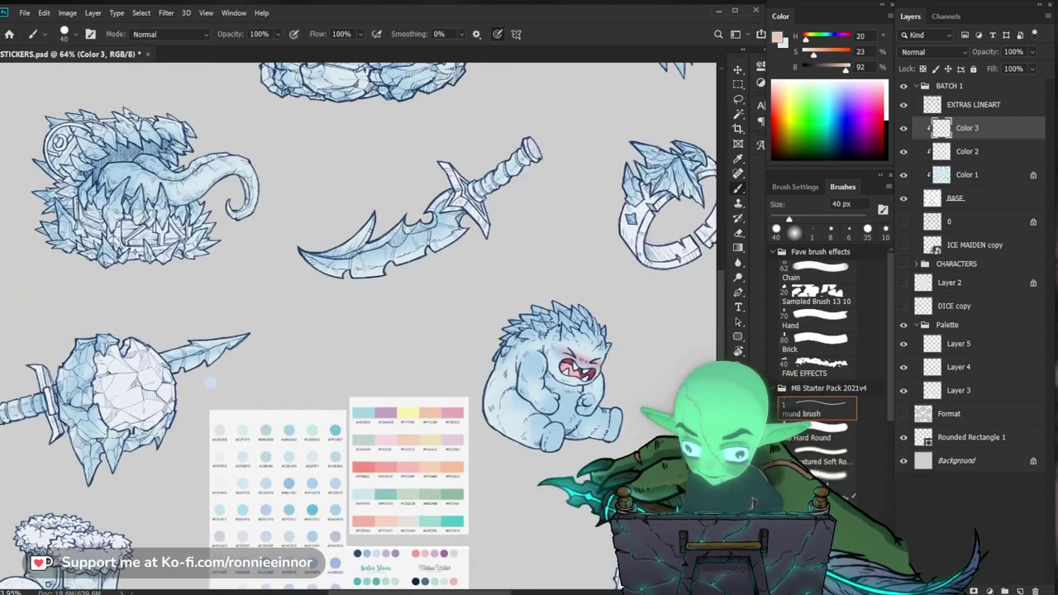
{"action": "left_click_drag", "start_coordinate": [524, 248], "coordinate": [668, 287]}
{"action": "left_click_drag", "start_coordinate": [359, 126], "coordinate": [430, 321]}
{"action": "mouse_move", "coordinate": [294, 186]}
{"action": "left_mouse_down"}
{"action": "mouse_move", "coordinate": [328, 227]}
{"action": "mouse_move", "coordinate": [303, 243]}
{"action": "mouse_move", "coordinate": [300, 217]}
{"action": "mouse_move", "coordinate": [338, 332]}
{"action": "left_mouse_up"}
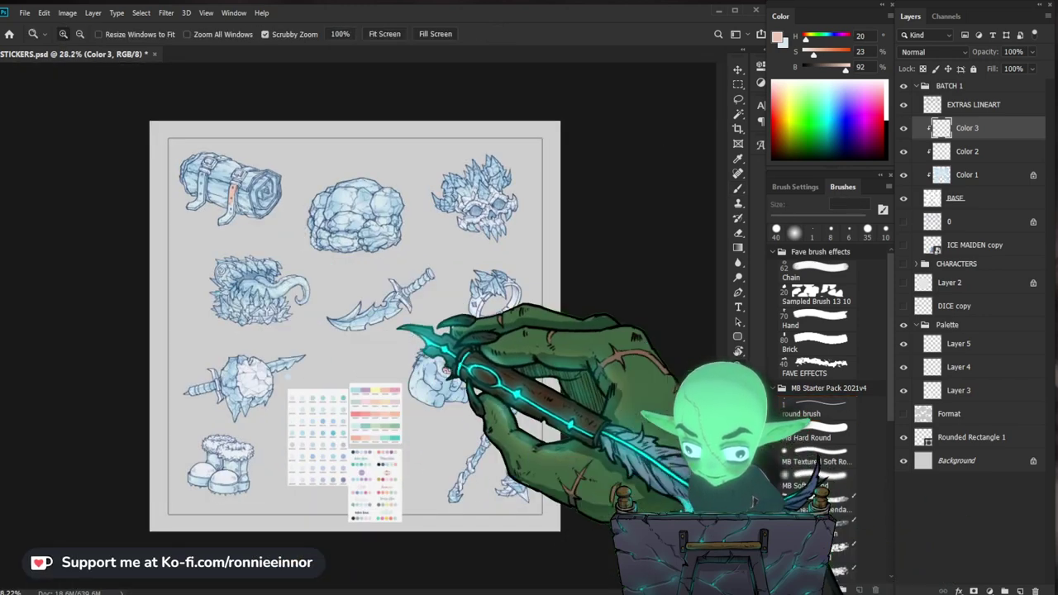
{"action": "left_click_drag", "start_coordinate": [267, 246], "coordinate": [367, 230]}
{"action": "left_click_drag", "start_coordinate": [314, 185], "coordinate": [414, 300]}
{"action": "left_click", "coordinate": [778, 38]}
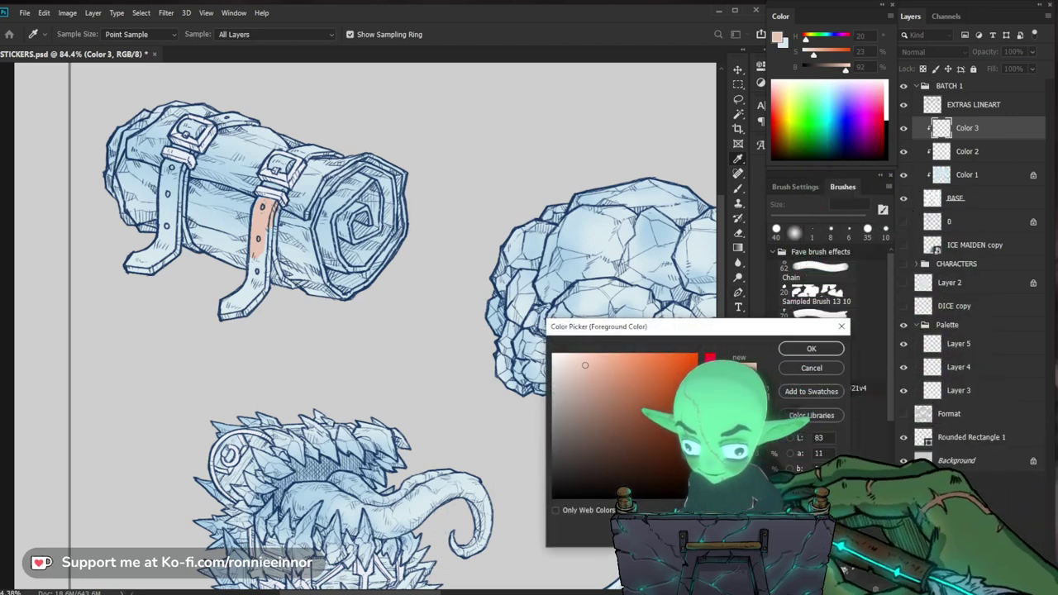
{"action": "left_click_drag", "start_coordinate": [710, 491], "coordinate": [710, 368]}
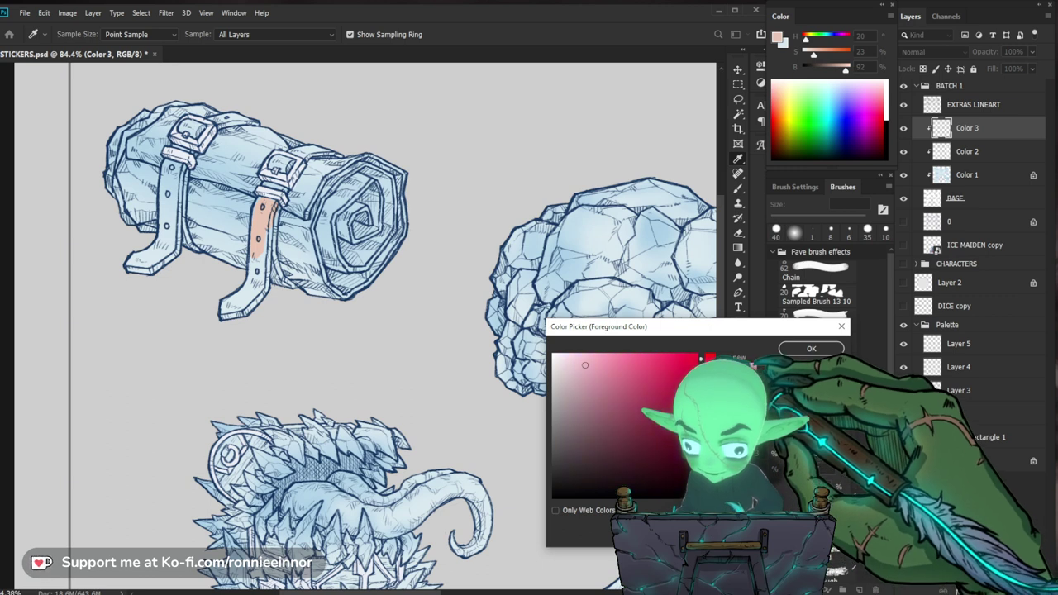
{"action": "key", "text": "Escape"}
Paint the rest of that strap's hanging length and tail peach, reducing the round brush to 15 px for the edges.
{"action": "key", "text": "b"}
{"action": "scroll", "coordinate": [248, 236], "scroll_direction": "up", "scroll_amount": 3}
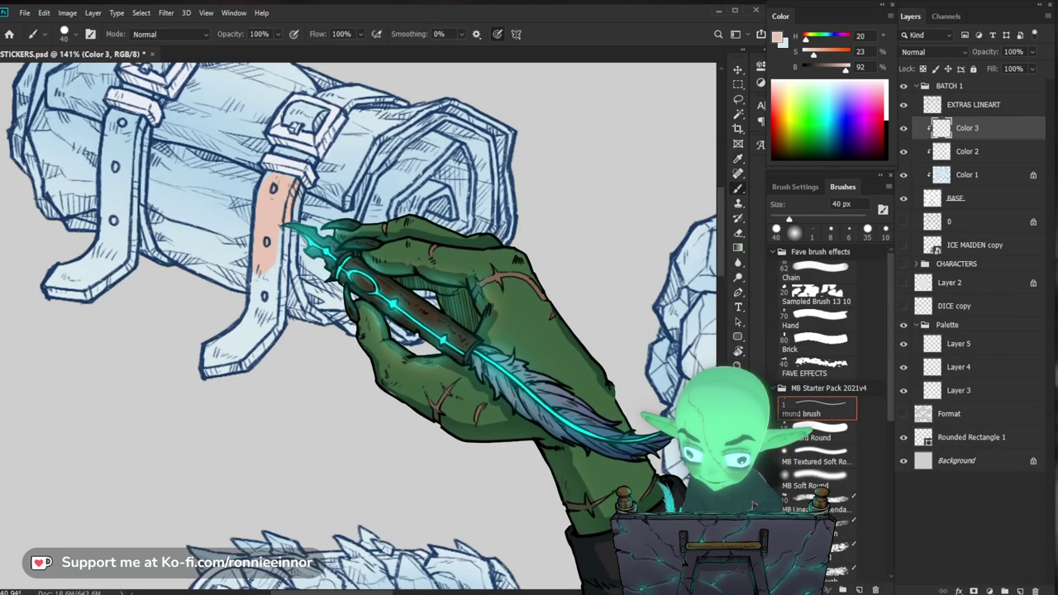
{"action": "mouse_move", "coordinate": [313, 312]}
{"action": "left_mouse_down"}
{"action": "mouse_move", "coordinate": [271, 274]}
{"action": "mouse_move", "coordinate": [250, 355]}
{"action": "mouse_move", "coordinate": [211, 377]}
{"action": "left_mouse_up"}
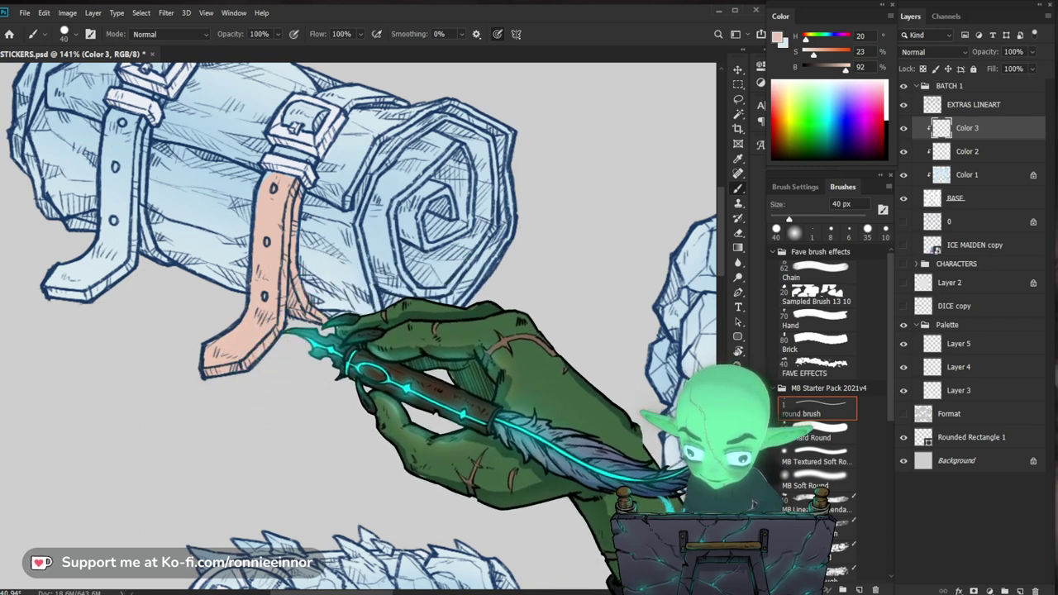
{"action": "key", "text": "bracketleft"}
{"action": "key", "text": "bracketleft"}
{"action": "key", "text": "bracketleft"}
{"action": "key", "text": "bracketleft"}
{"action": "key", "text": "bracketleft"}
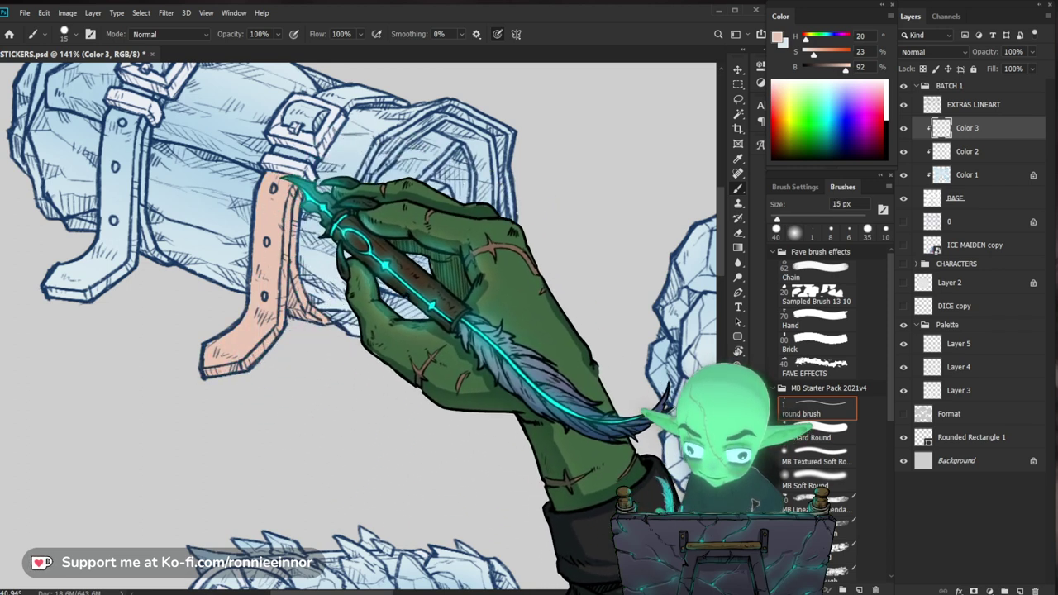
Set the eraser to the round brush tip at 10 px.
{"action": "key", "text": "e"}
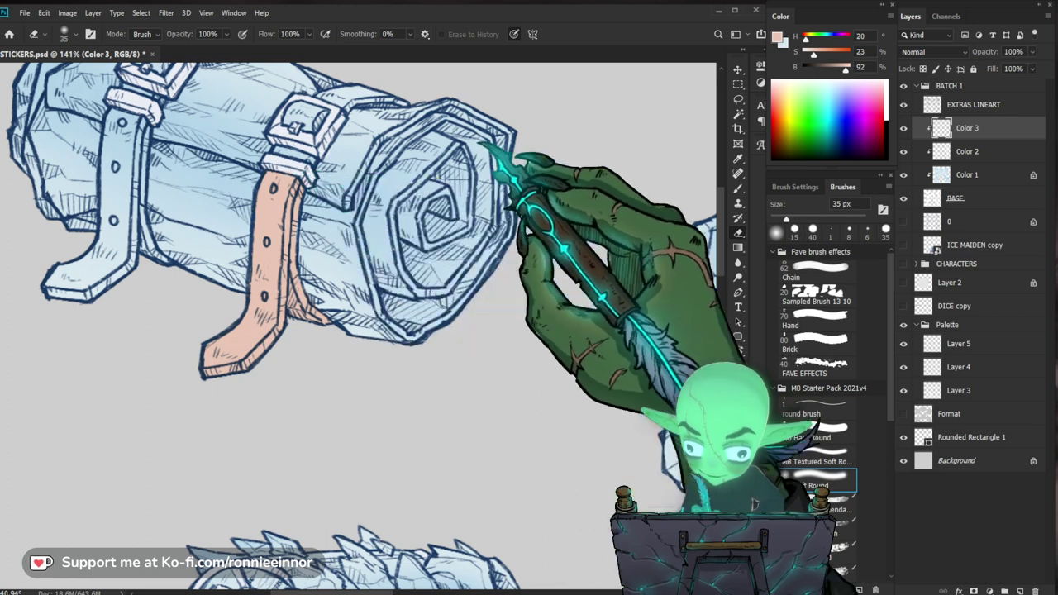
{"action": "left_click", "coordinate": [831, 232]}
{"action": "key", "text": "bracketright"}
{"action": "key", "text": "bracketright"}
{"action": "key", "text": "bracketright"}
{"action": "key", "text": "bracketright"}
{"action": "key", "text": "bracketright"}
{"action": "key", "text": "bracketright"}
{"action": "key", "text": "bracketright"}
{"action": "key", "text": "bracketright"}
{"action": "key", "text": "bracketright"}
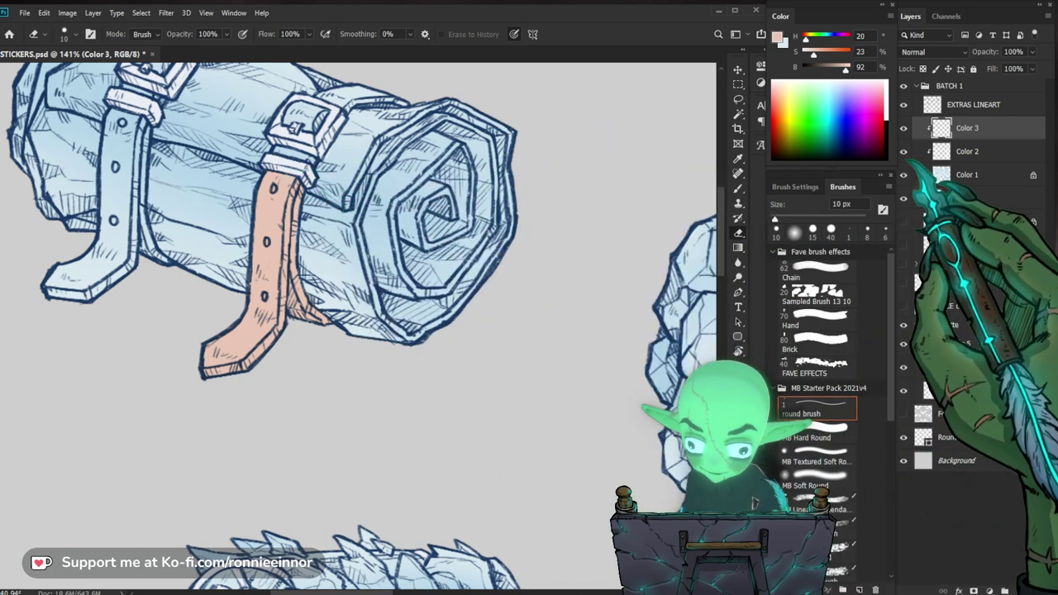
Move the Color 3 layer below Color 2 and paint the strap inside and above its buckle peach.
{"action": "left_click_drag", "start_coordinate": [967, 127], "coordinate": [967, 163]}
{"action": "key", "text": "b"}
{"action": "left_click_drag", "start_coordinate": [279, 153], "coordinate": [314, 158]}
{"action": "left_click_drag", "start_coordinate": [355, 107], "coordinate": [401, 220]}
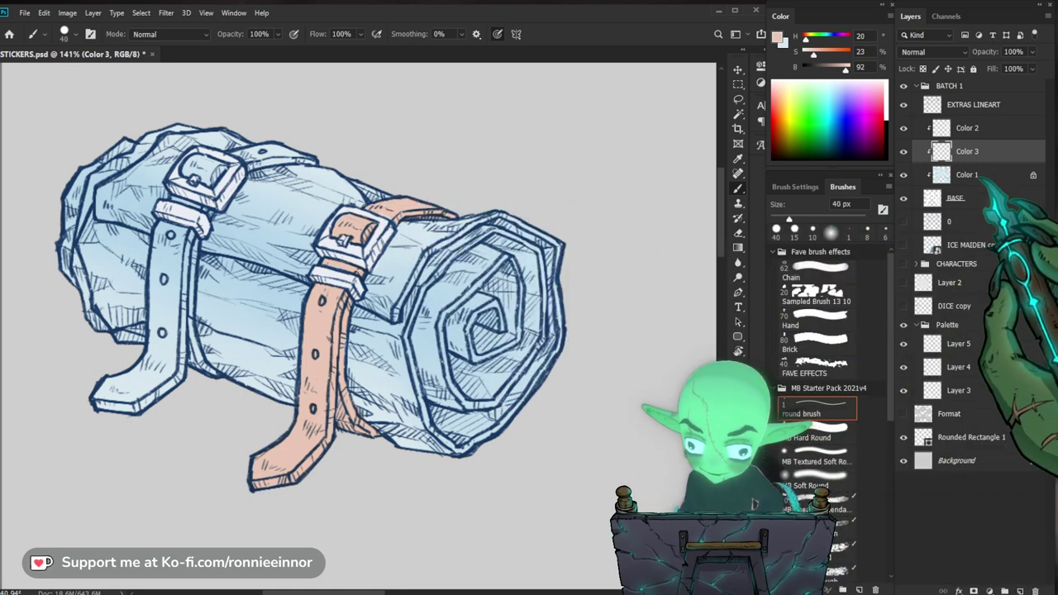
{"action": "left_click", "coordinate": [968, 175]}
{"action": "left_click", "coordinate": [968, 127]}
{"action": "key", "text": "e"}
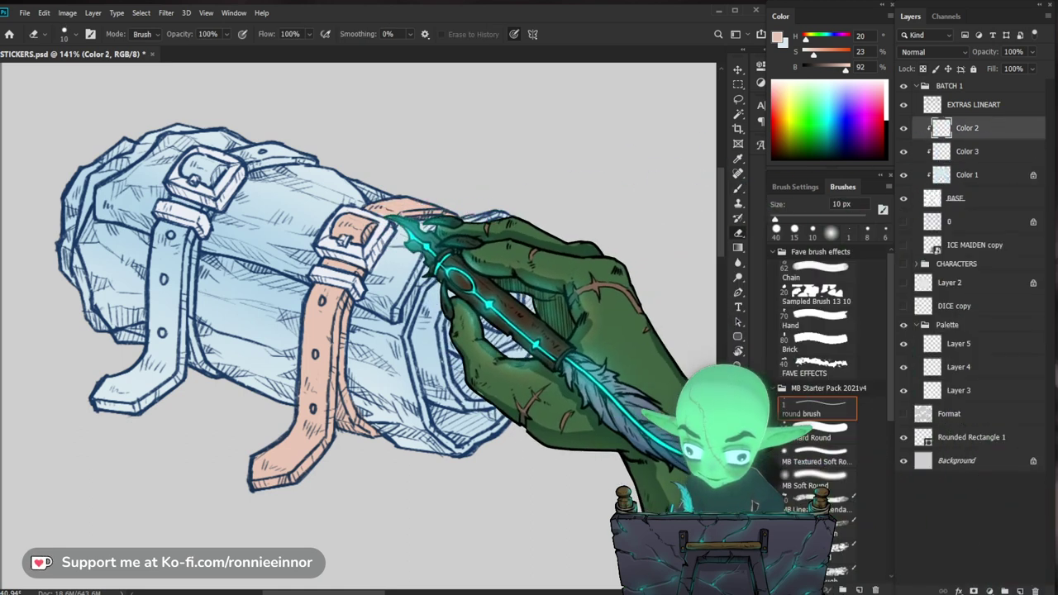
{"action": "key", "text": "b"}
{"action": "left_click", "coordinate": [967, 152]}
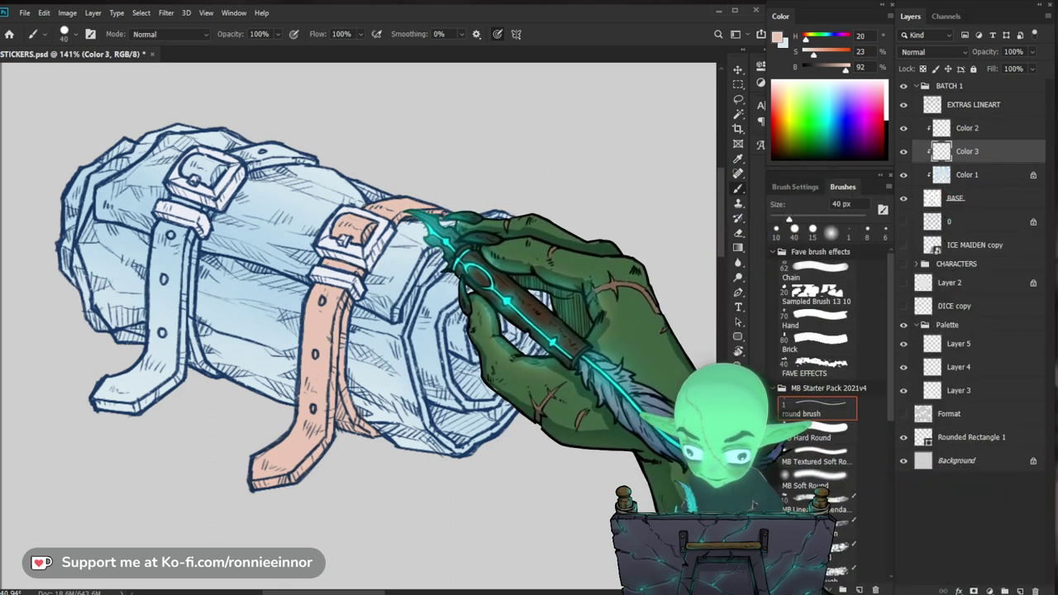
Paint the bedroll's second strap peach above and inside its buckle and along its rear hanging layer on the Color 3 layer.
{"action": "scroll", "coordinate": [484, 212], "scroll_direction": "down", "scroll_amount": 5}
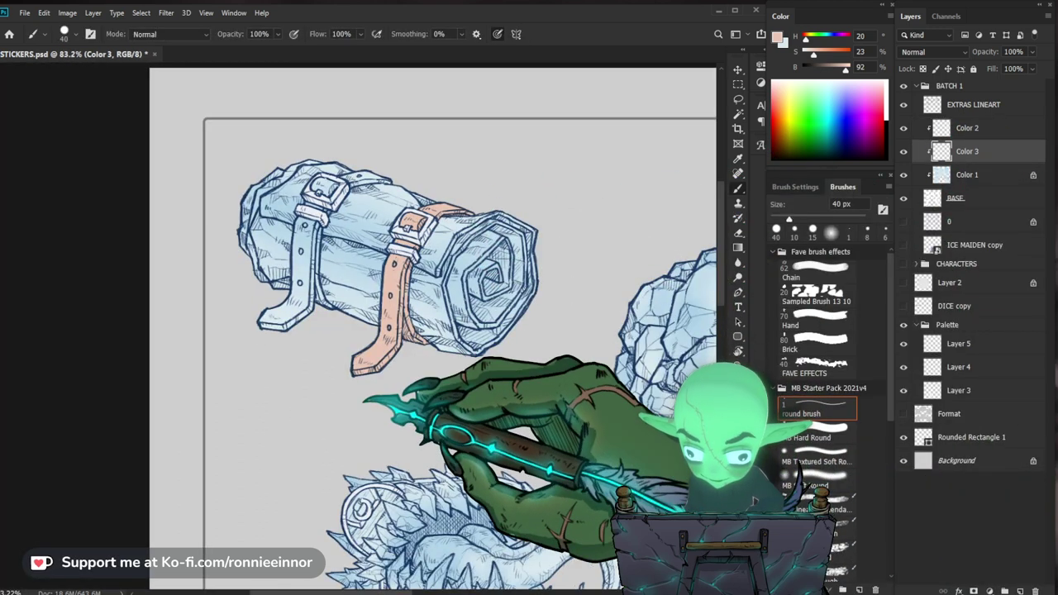
{"action": "mouse_move", "coordinate": [317, 220]}
{"action": "left_mouse_down"}
{"action": "mouse_move", "coordinate": [352, 211]}
{"action": "mouse_move", "coordinate": [301, 191]}
{"action": "mouse_move", "coordinate": [312, 238]}
{"action": "left_mouse_up"}
{"action": "mouse_move", "coordinate": [329, 173]}
{"action": "left_mouse_down"}
{"action": "mouse_move", "coordinate": [439, 128]}
{"action": "mouse_move", "coordinate": [439, 145]}
{"action": "mouse_move", "coordinate": [387, 151]}
{"action": "mouse_move", "coordinate": [456, 150]}
{"action": "left_mouse_up"}
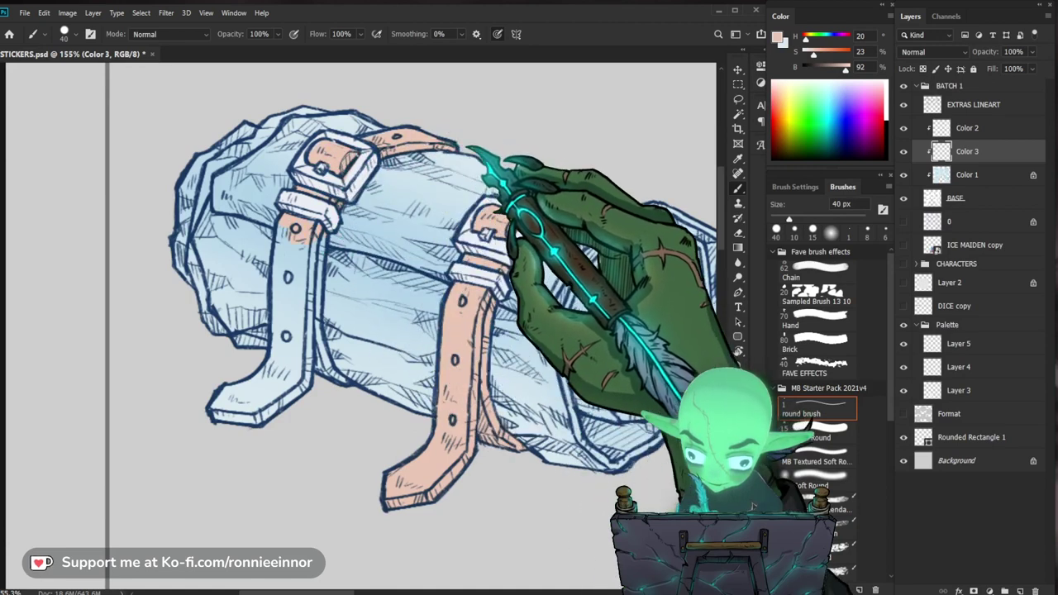
{"action": "mouse_move", "coordinate": [323, 227]}
{"action": "left_mouse_down"}
{"action": "mouse_move", "coordinate": [317, 332]}
{"action": "mouse_move", "coordinate": [343, 384]}
{"action": "left_mouse_up"}
{"action": "key", "text": "e"}
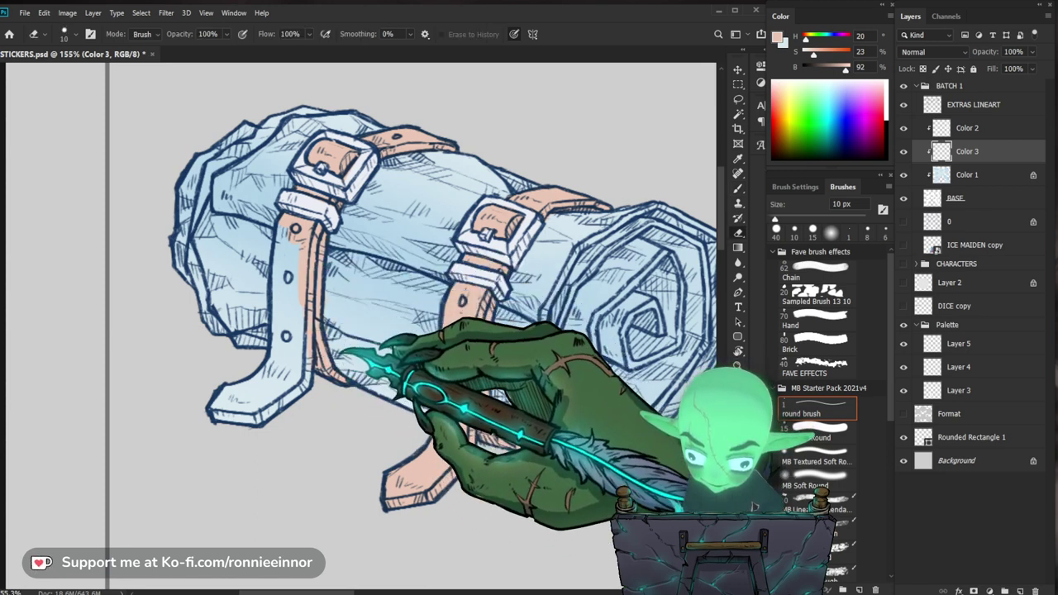
Paint the front hanging length and tail of the second bedroll strap peach and check it against the sheet.
{"action": "key", "text": "b"}
{"action": "left_click_drag", "start_coordinate": [298, 346], "coordinate": [288, 411]}
{"action": "left_click_drag", "start_coordinate": [364, 347], "coordinate": [318, 360]}
{"action": "left_click_drag", "start_coordinate": [596, 489], "coordinate": [481, 374]}
{"action": "left_click_drag", "start_coordinate": [455, 337], "coordinate": [439, 340]}
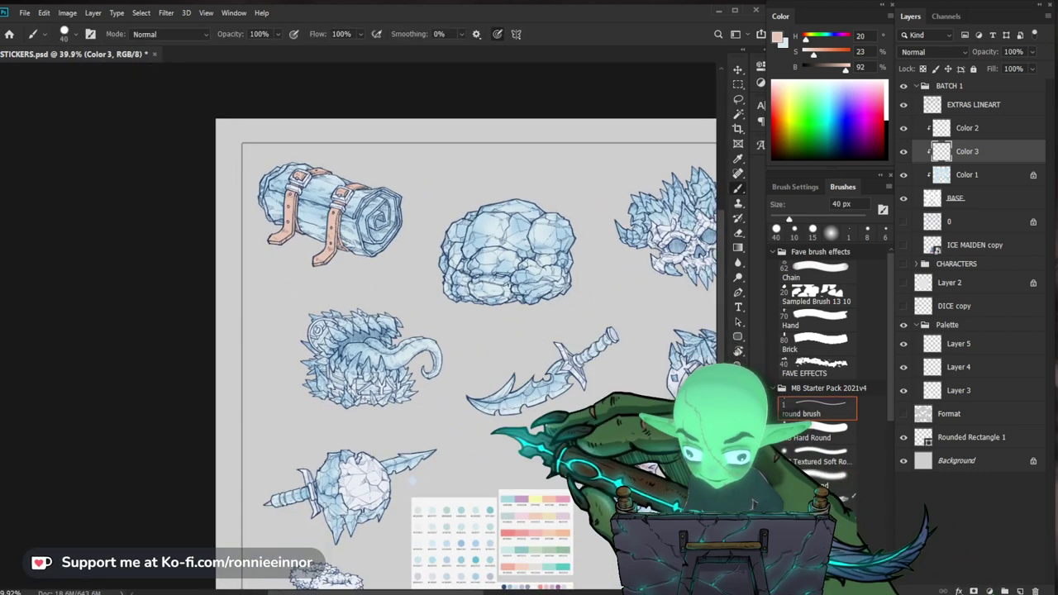
Paint the round wooden end panel of the ice chest's lid peach with the round brush at 30 px.
{"action": "left_click_drag", "start_coordinate": [523, 499], "coordinate": [404, 457]}
{"action": "left_click_drag", "start_coordinate": [182, 296], "coordinate": [274, 254]}
{"action": "mouse_move", "coordinate": [214, 234]}
{"action": "left_mouse_down"}
{"action": "mouse_move", "coordinate": [221, 251]}
{"action": "mouse_move", "coordinate": [248, 260]}
{"action": "mouse_move", "coordinate": [283, 204]}
{"action": "left_mouse_up"}
{"action": "key", "text": "bracketleft"}
{"action": "key", "text": "bracketleft"}
{"action": "mouse_move", "coordinate": [266, 212]}
{"action": "left_mouse_down"}
{"action": "mouse_move", "coordinate": [274, 242]}
{"action": "mouse_move", "coordinate": [252, 268]}
{"action": "mouse_move", "coordinate": [278, 266]}
{"action": "mouse_move", "coordinate": [309, 225]}
{"action": "mouse_move", "coordinate": [345, 263]}
{"action": "mouse_move", "coordinate": [301, 166]}
{"action": "mouse_move", "coordinate": [268, 178]}
{"action": "mouse_move", "coordinate": [243, 213]}
{"action": "mouse_move", "coordinate": [235, 302]}
{"action": "mouse_move", "coordinate": [264, 358]}
{"action": "mouse_move", "coordinate": [287, 366]}
{"action": "mouse_move", "coordinate": [252, 312]}
{"action": "mouse_move", "coordinate": [301, 314]}
{"action": "mouse_move", "coordinate": [301, 262]}
{"action": "left_mouse_up"}
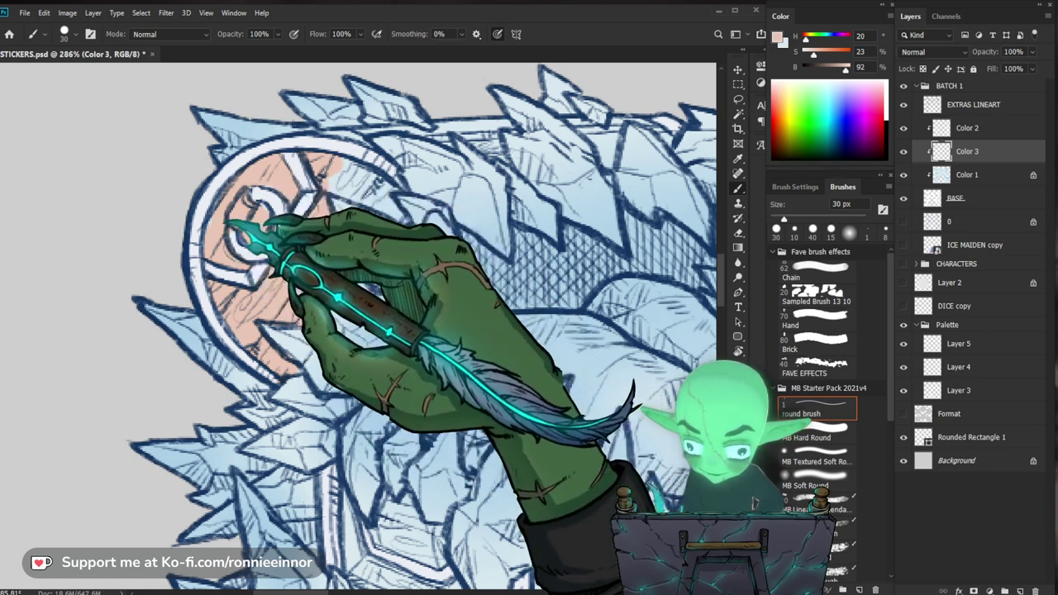
{"action": "mouse_move", "coordinate": [334, 177]}
{"action": "left_mouse_down"}
{"action": "mouse_move", "coordinate": [388, 203]}
{"action": "mouse_move", "coordinate": [371, 164]}
{"action": "left_mouse_up"}
Paint the first stretch of wood along the top of the chest lid peach between the ice shards.
{"action": "left_click_drag", "start_coordinate": [529, 147], "coordinate": [512, 207]}
{"action": "scroll", "coordinate": [355, 331], "scroll_direction": "up", "scroll_amount": 2}
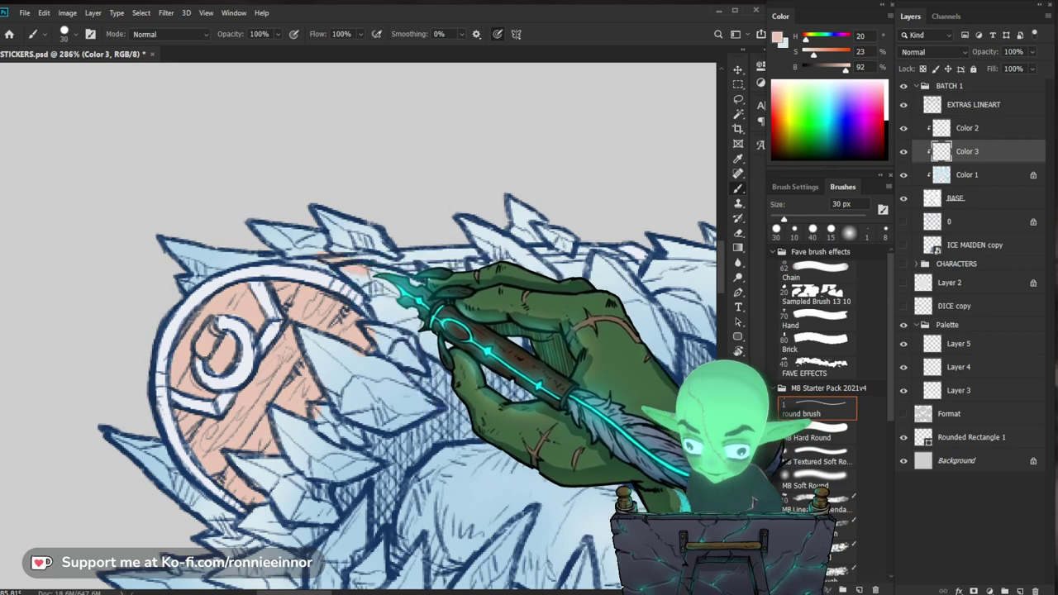
{"action": "key", "text": "e"}
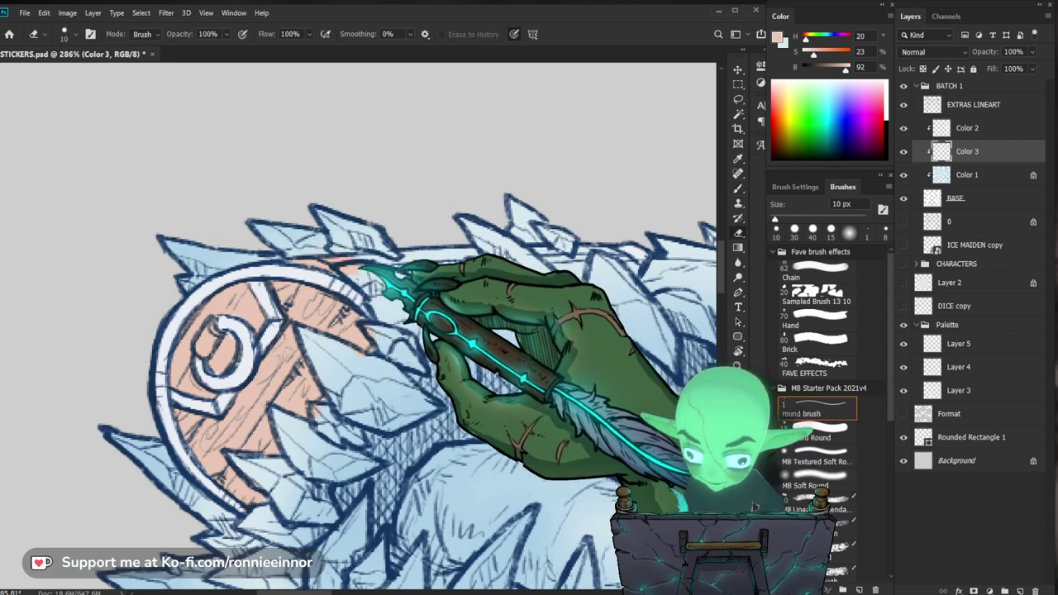
{"action": "key", "text": "b"}
{"action": "mouse_move", "coordinate": [405, 257]}
{"action": "left_mouse_down"}
{"action": "mouse_move", "coordinate": [515, 260]}
{"action": "mouse_move", "coordinate": [437, 252]}
{"action": "mouse_move", "coordinate": [466, 258]}
{"action": "mouse_move", "coordinate": [474, 292]}
{"action": "mouse_move", "coordinate": [477, 253]}
{"action": "left_mouse_up"}
{"action": "key", "text": "e"}
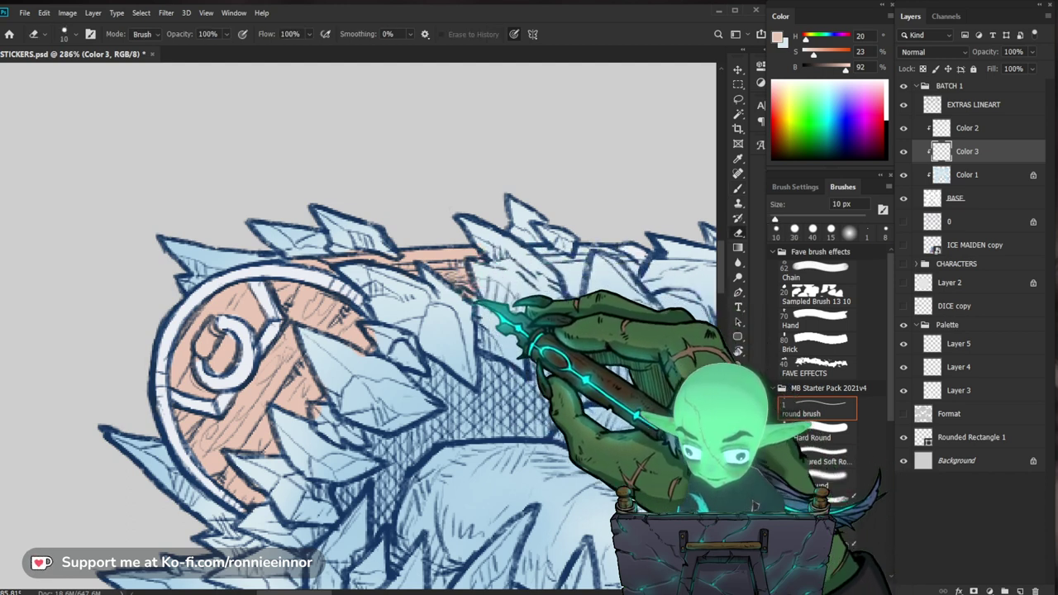
Continue the peach along the far part of the lid's top edge, behind the next ice shards.
{"action": "left_click_drag", "start_coordinate": [614, 310], "coordinate": [430, 396]}
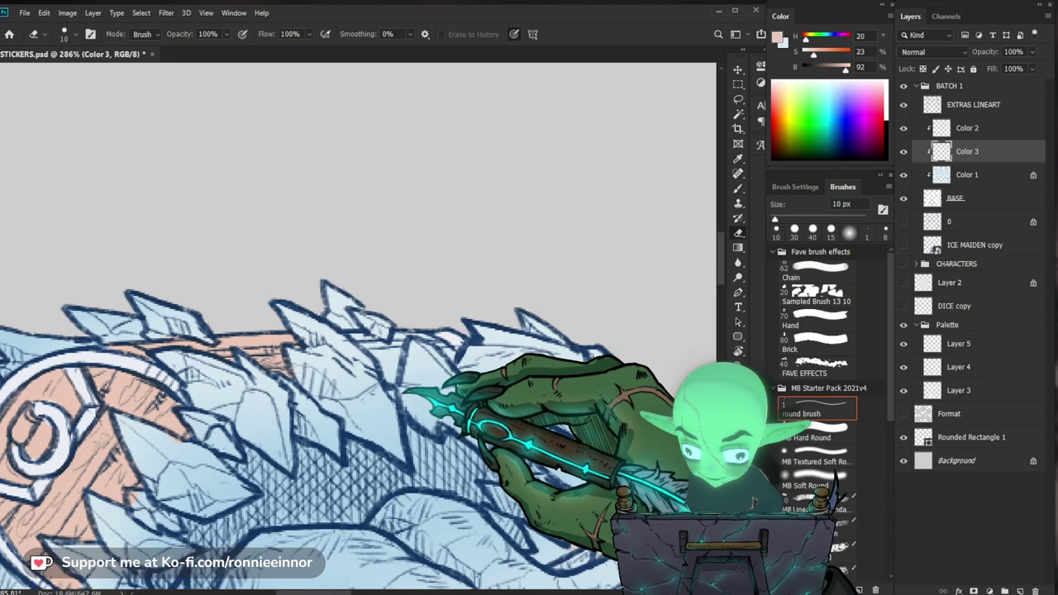
{"action": "key", "text": "b"}
{"action": "left_click_drag", "start_coordinate": [358, 338], "coordinate": [374, 345]}
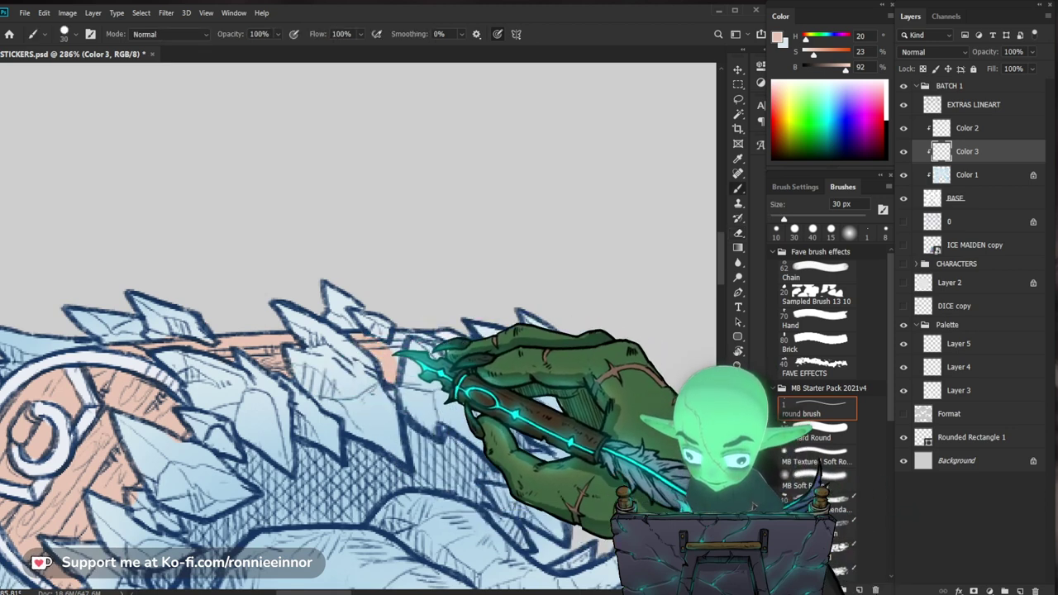
{"action": "key", "text": "e"}
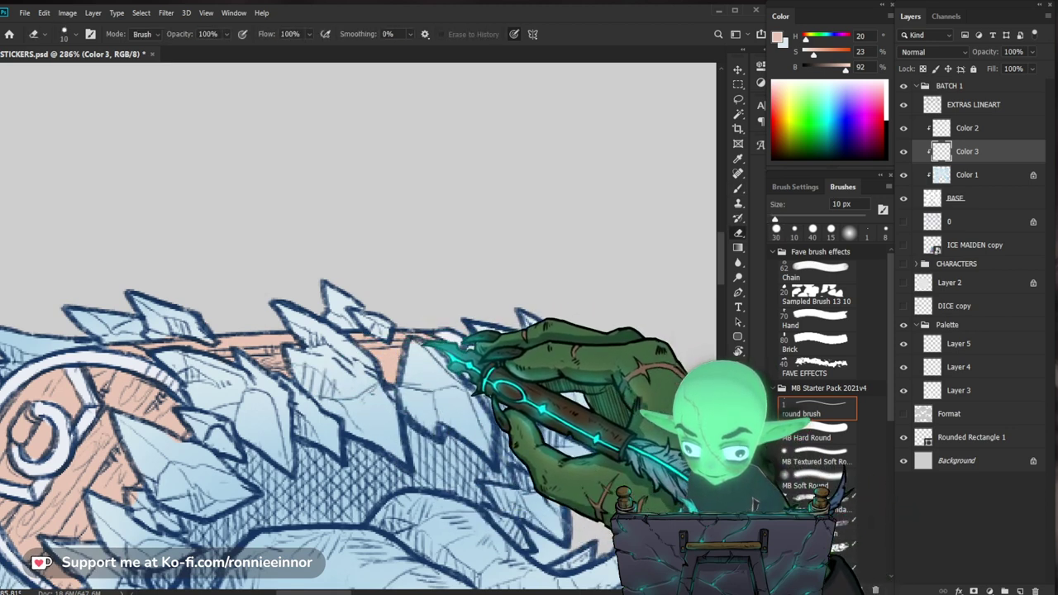
{"action": "mouse_move", "coordinate": [527, 351]}
{"action": "left_mouse_down"}
{"action": "mouse_move", "coordinate": [463, 372]}
{"action": "mouse_move", "coordinate": [456, 277]}
{"action": "left_mouse_up"}
Clean up the peach edges around the ice shards on the chest lid with brush and eraser.
{"action": "scroll", "coordinate": [385, 273], "scroll_direction": "up", "scroll_amount": 5}
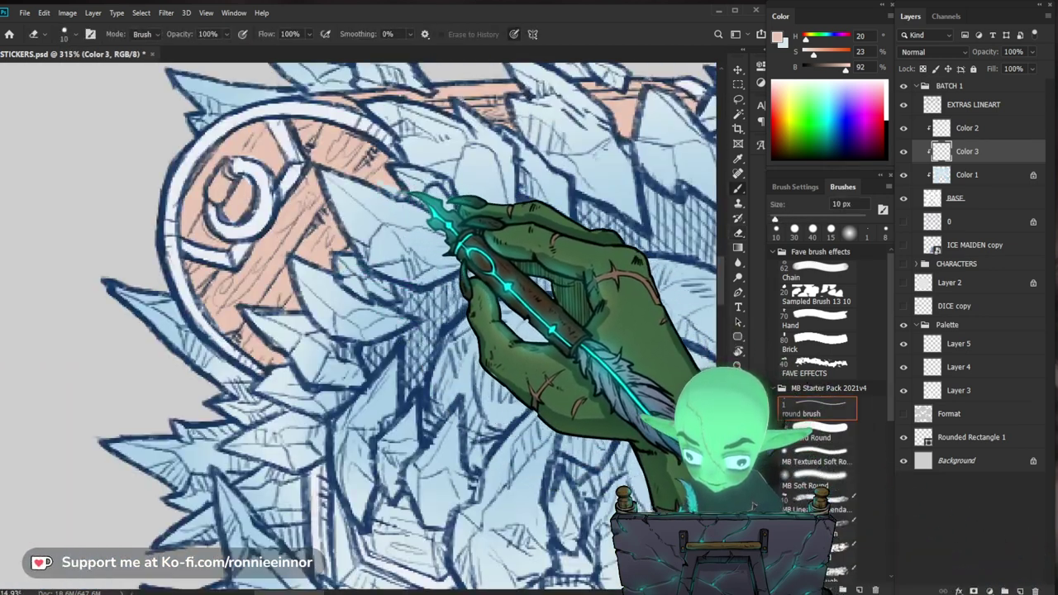
{"action": "key", "text": "b"}
{"action": "scroll", "coordinate": [397, 330], "scroll_direction": "up", "scroll_amount": 3}
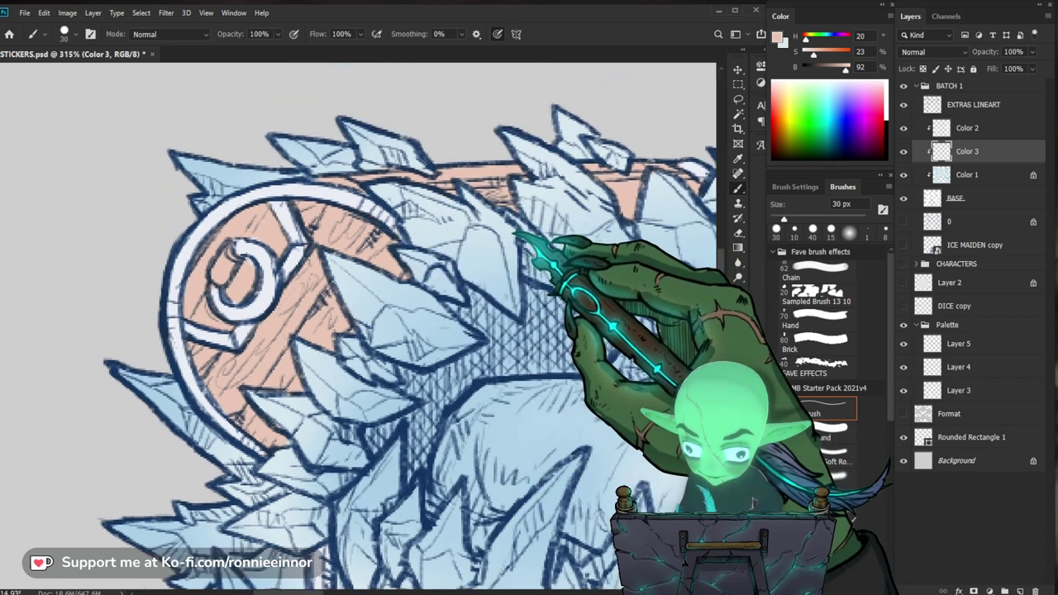
{"action": "key", "text": "e"}
{"action": "key", "text": "b"}
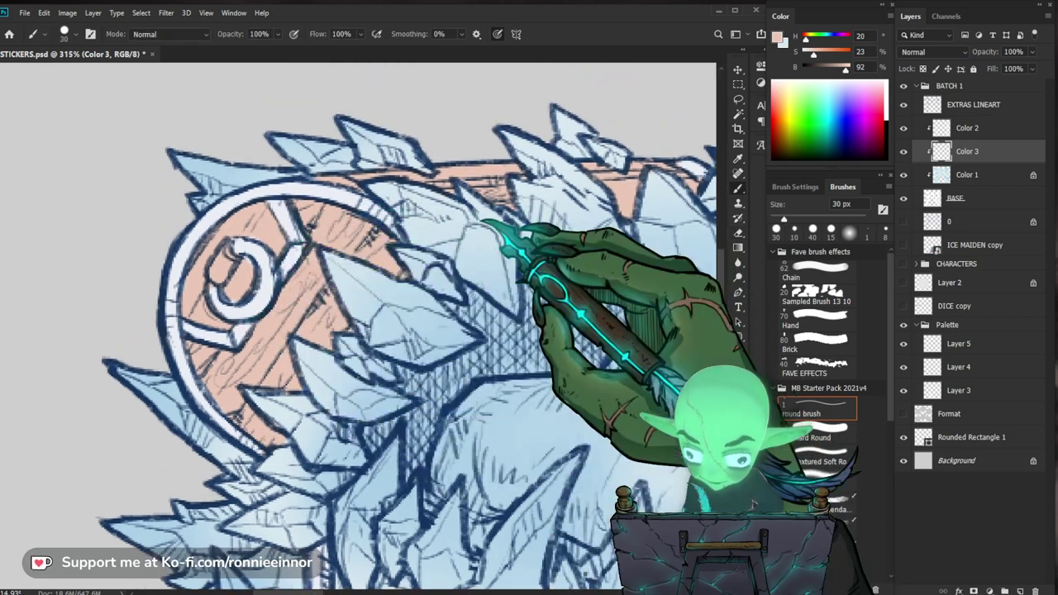
On the Color 2 layer, sample the near-white and touch up the trim on the lid's round end with a 7 px brush.
{"action": "left_click", "coordinate": [999, 131]}
{"action": "key", "text": "e"}
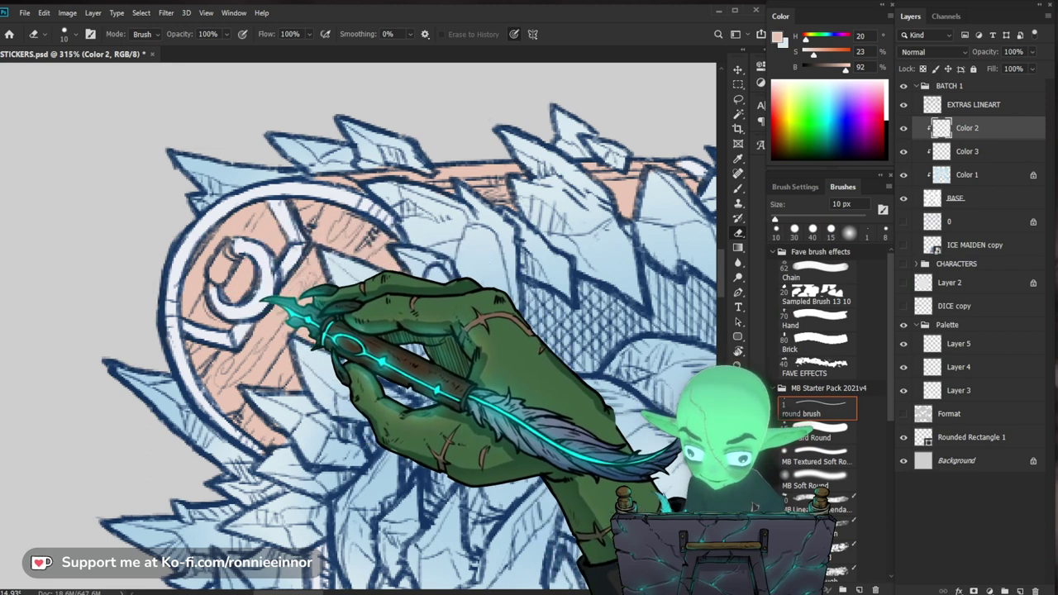
{"action": "key", "text": "x"}
{"action": "key", "text": "b"}
{"action": "left_click", "coordinate": [262, 304], "text": "alt"}
{"action": "key", "text": "["}
{"action": "key", "text": "["}
{"action": "key", "text": "["}
{"action": "key", "text": "["}
{"action": "key", "text": "["}
{"action": "key", "text": "["}
{"action": "key", "text": "["}
{"action": "left_click_drag", "start_coordinate": [222, 282], "coordinate": [253, 338]}
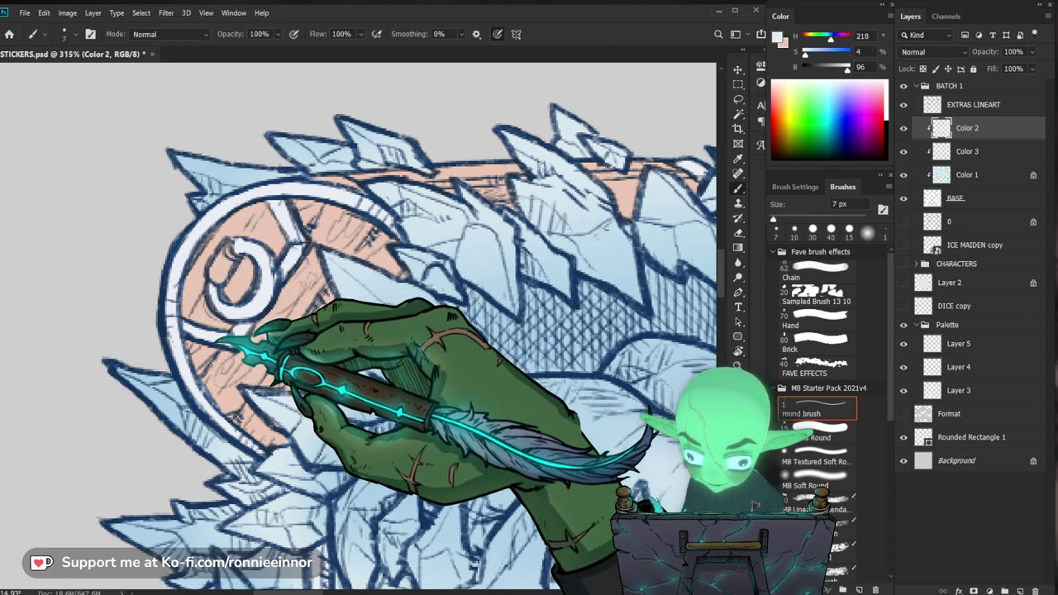
{"action": "key", "text": "ctrl+space"}
{"action": "left_click_drag", "start_coordinate": [299, 300], "coordinate": [254, 343]}
{"action": "key", "text": "b"}
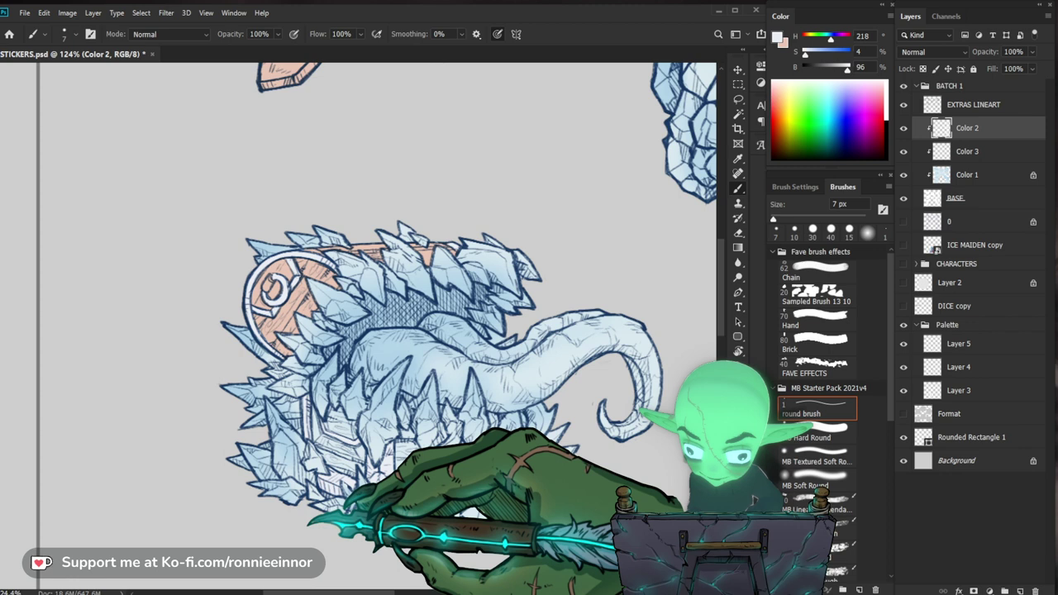
On the Color 3 layer, paint the wooden planks on the chest body's side panel peach, enlarging the brush to 35 px.
{"action": "left_click", "coordinate": [967, 151]}
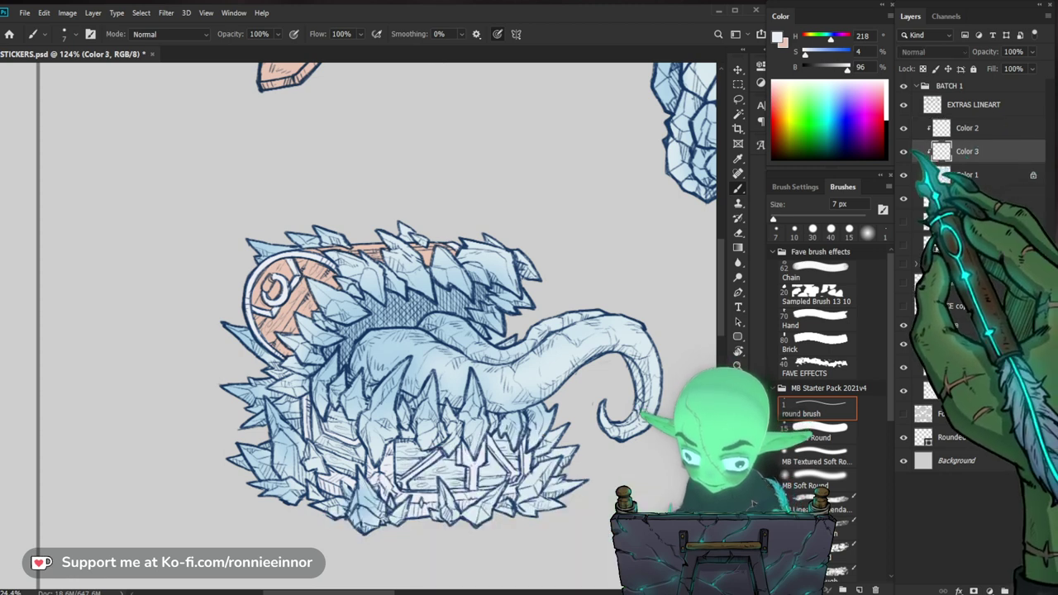
{"action": "key", "text": "z"}
{"action": "left_click_drag", "start_coordinate": [344, 346], "coordinate": [372, 354]}
{"action": "key", "text": "b"}
{"action": "key", "text": "x"}
{"action": "key", "text": "space"}
{"action": "left_click_drag", "start_coordinate": [610, 468], "coordinate": [572, 386]}
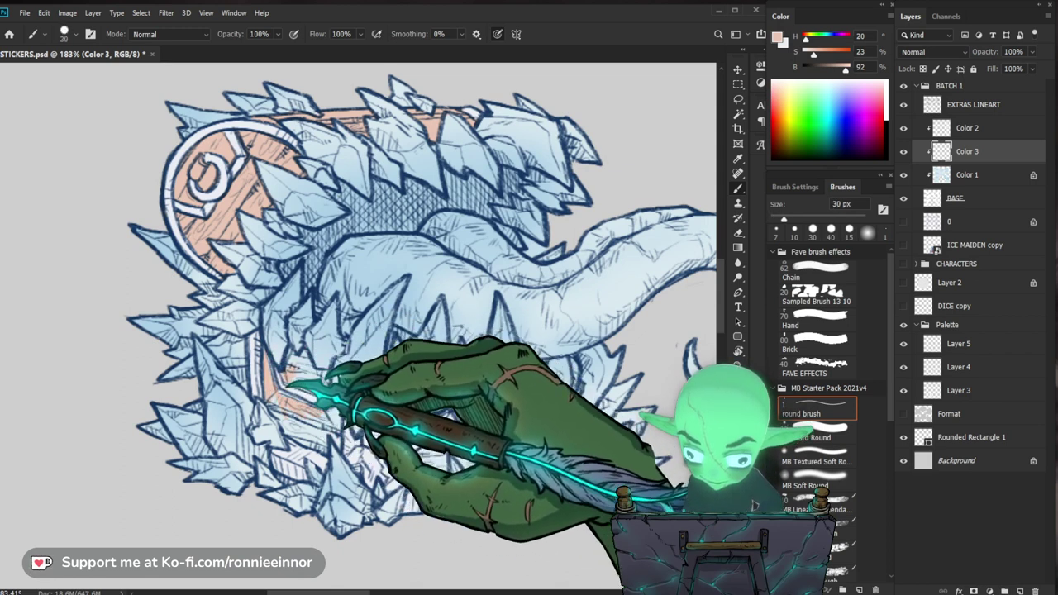
{"action": "key", "text": "bracketright"}
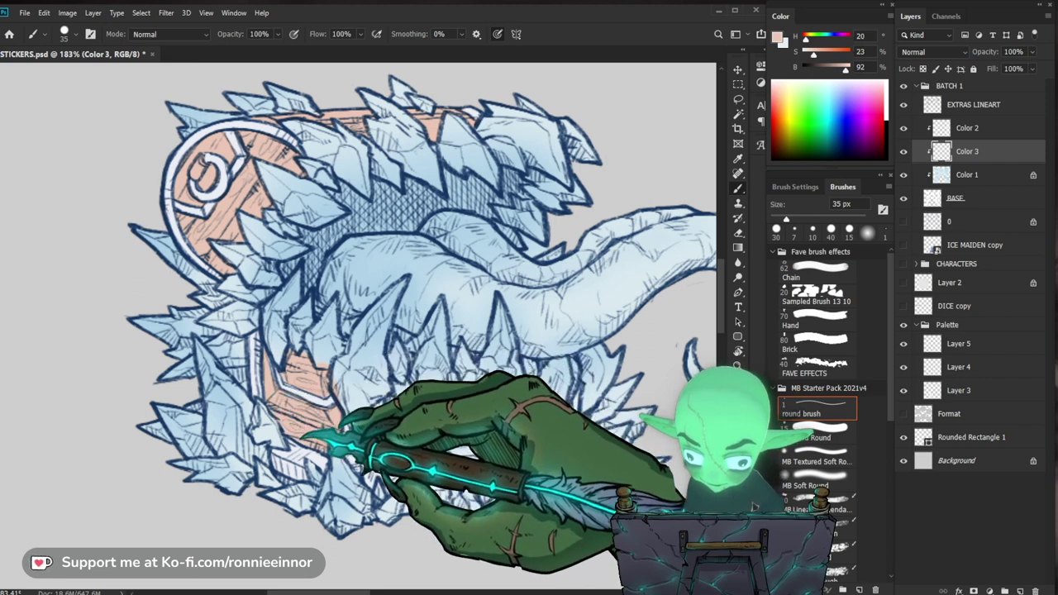
{"action": "key", "text": "e"}
{"action": "left_click_drag", "start_coordinate": [275, 422], "coordinate": [284, 431]}
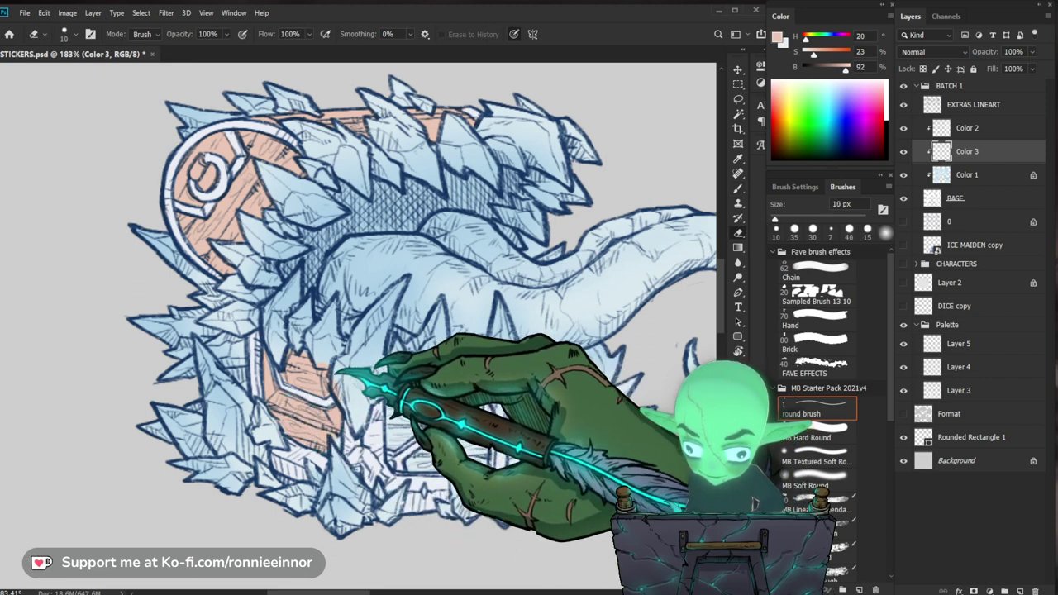
Paint the planks on the chest's front peach between the metal bands, cleaning the edges with the 10 px eraser.
{"action": "key", "text": "b"}
{"action": "left_click_drag", "start_coordinate": [328, 440], "coordinate": [302, 442]}
{"action": "left_click_drag", "start_coordinate": [533, 416], "coordinate": [475, 403]}
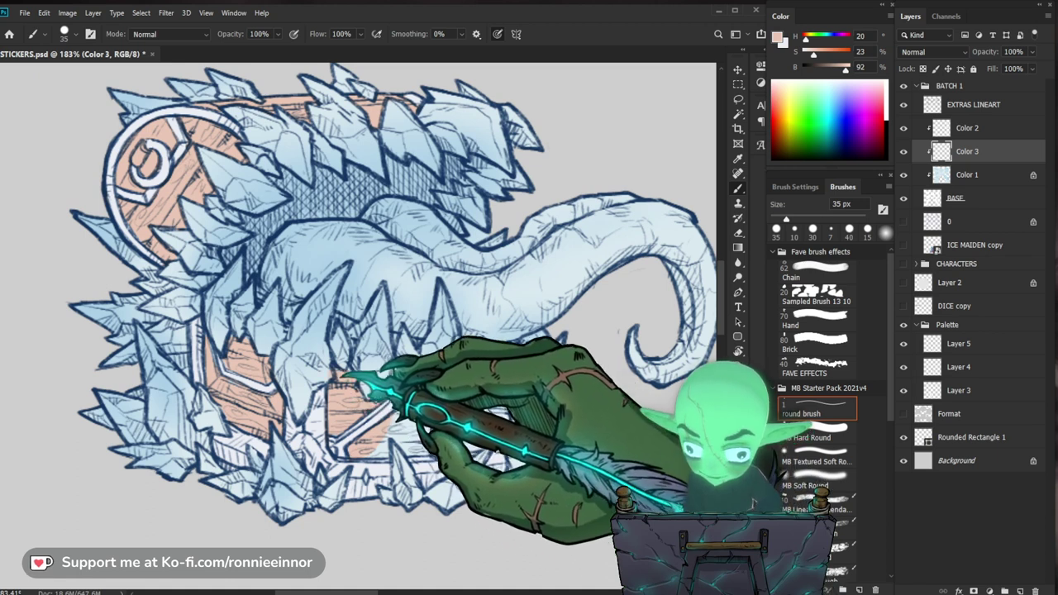
{"action": "key", "text": "e"}
{"action": "left_click_drag", "start_coordinate": [355, 387], "coordinate": [269, 316]}
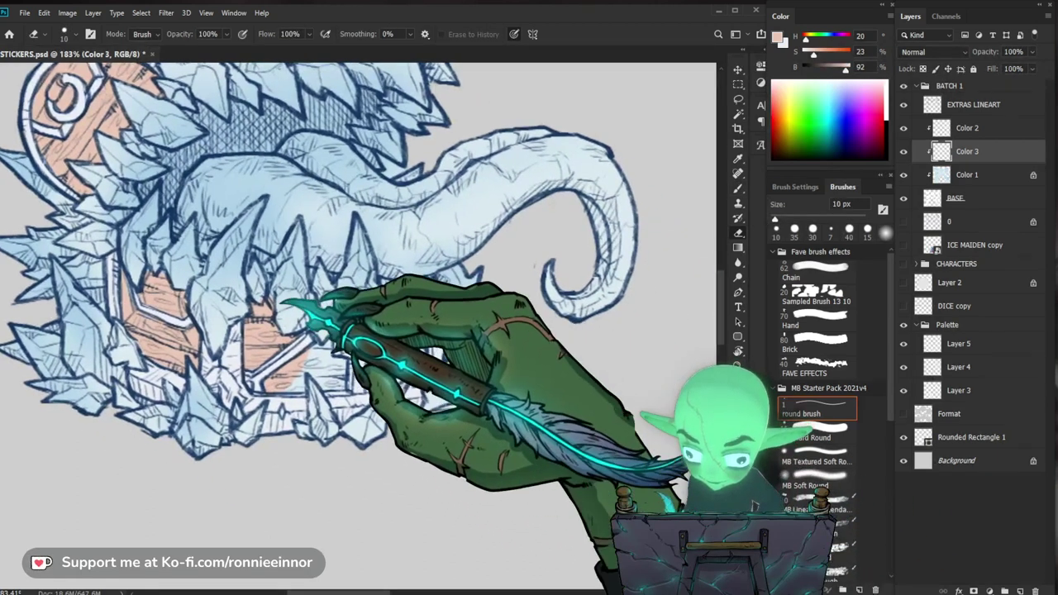
{"action": "key", "text": "b"}
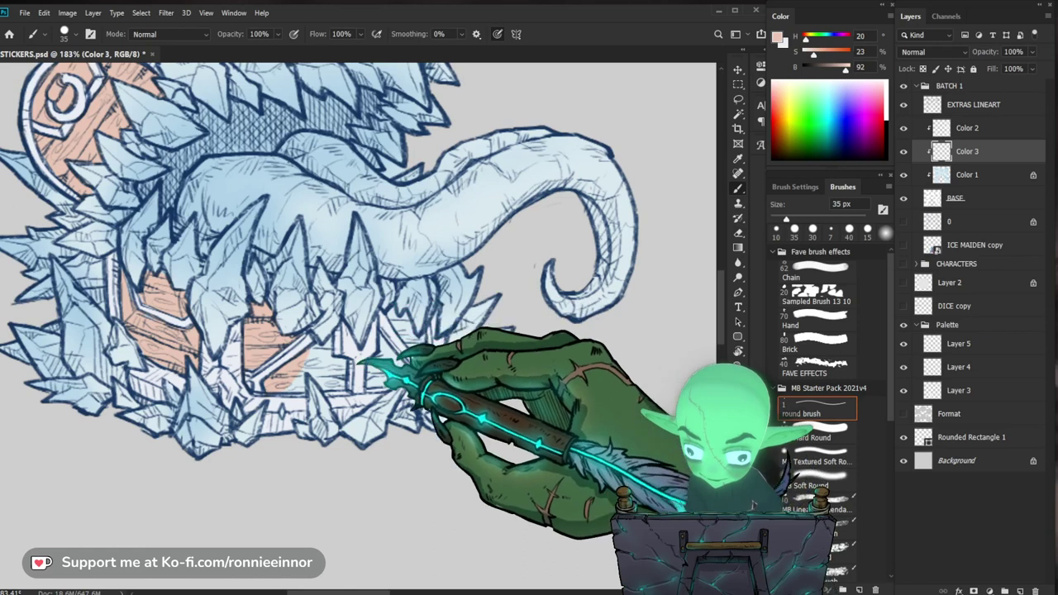
{"action": "key", "text": "e"}
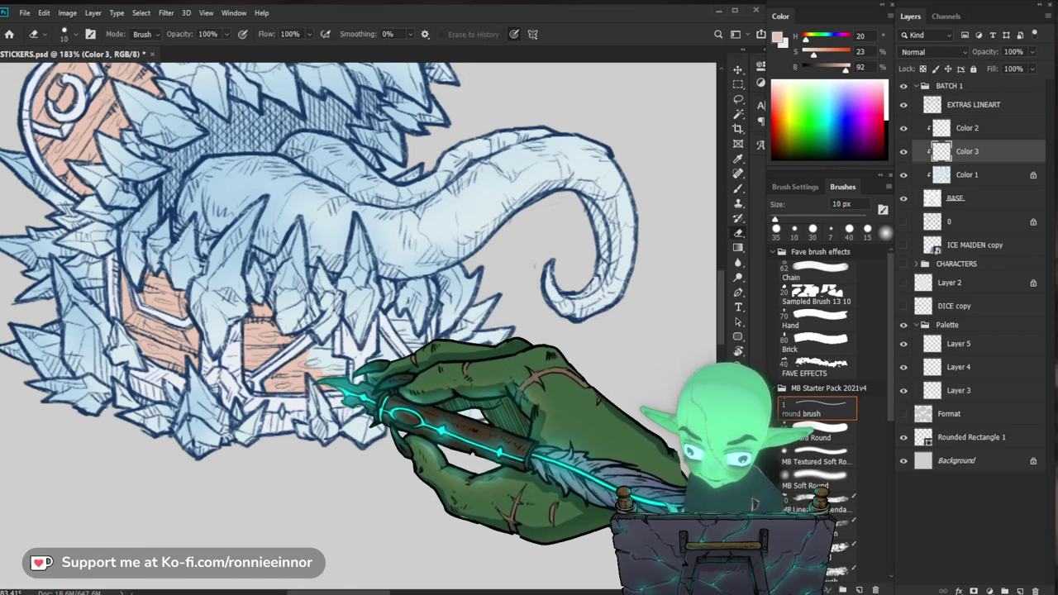
{"action": "key", "text": "b"}
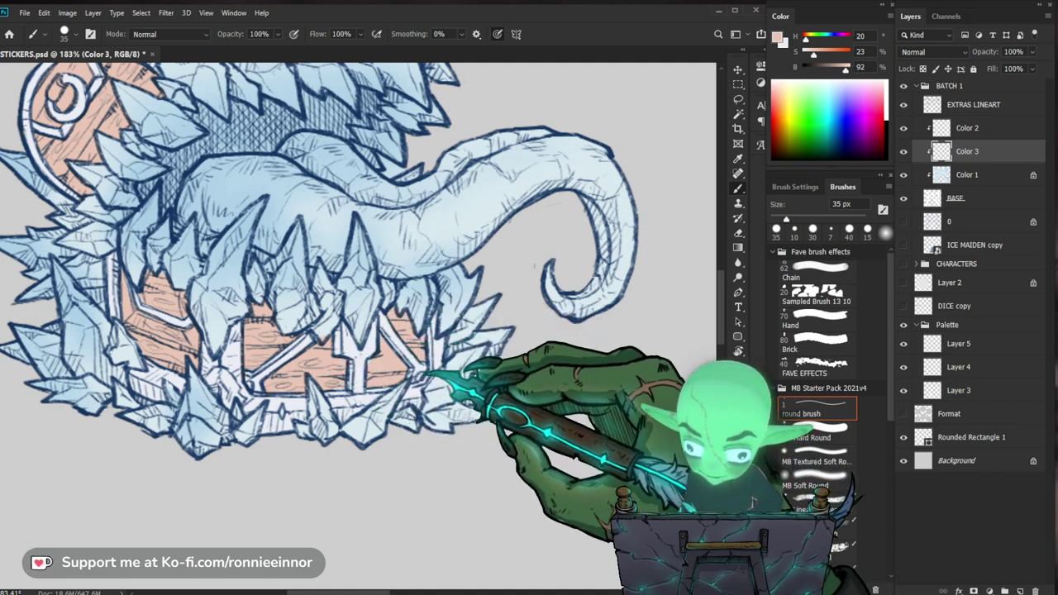
{"action": "key", "text": "e"}
{"action": "mouse_move", "coordinate": [357, 323]}
{"action": "left_mouse_down"}
{"action": "mouse_move", "coordinate": [423, 347]}
{"action": "mouse_move", "coordinate": [369, 376]}
{"action": "left_mouse_up"}
{"action": "key", "text": "b"}
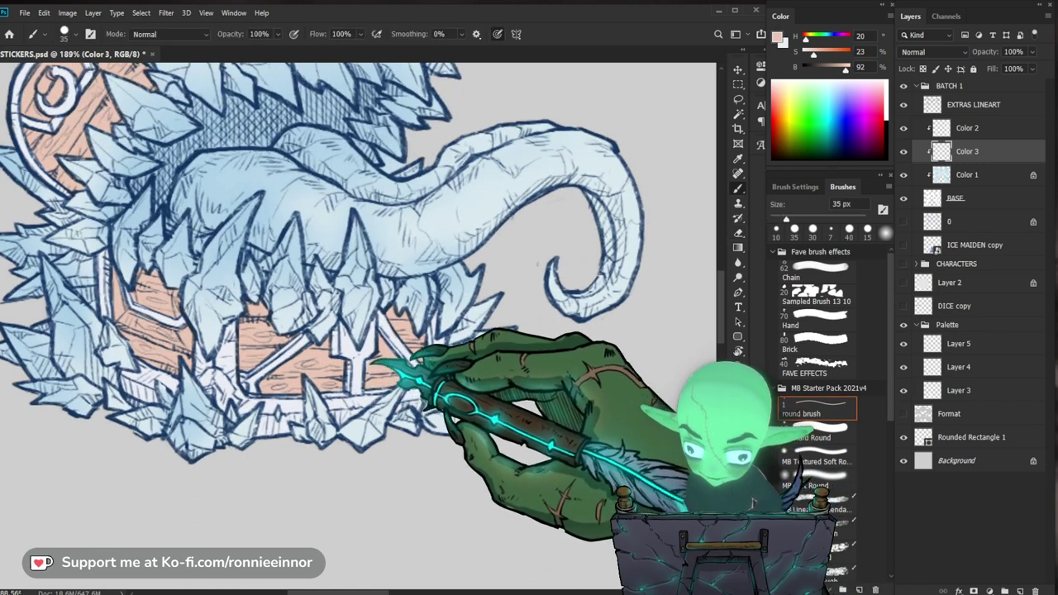
Compare the chest with the Color 3 layer hidden and shown, and check it against the whole sheet.
{"action": "left_click", "coordinate": [966, 128]}
{"action": "key", "text": "e"}
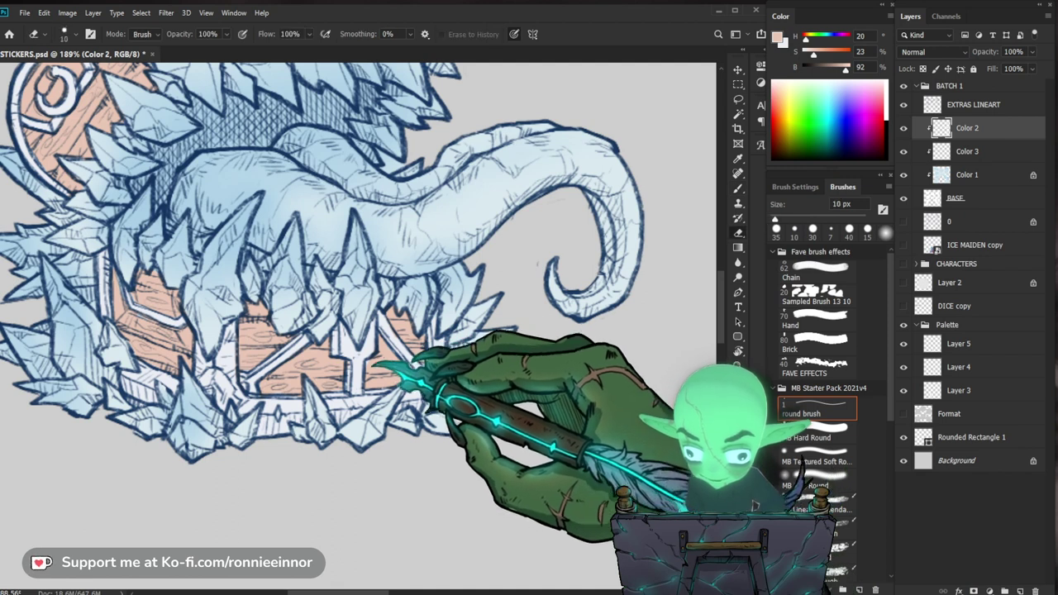
{"action": "left_click", "coordinate": [967, 152]}
{"action": "left_click", "coordinate": [904, 152]}
{"action": "left_click", "coordinate": [904, 152]}
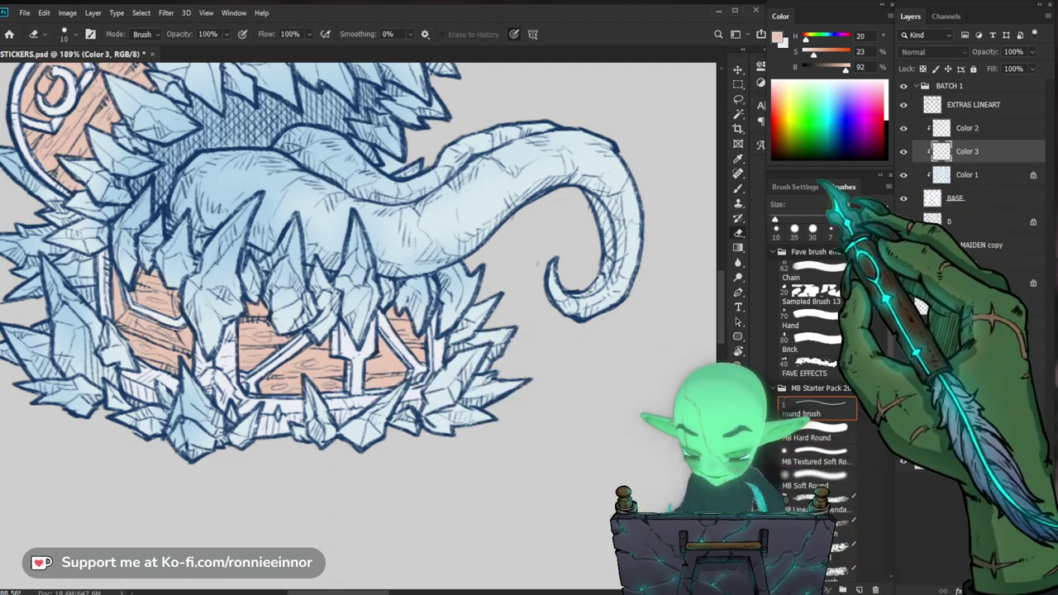
{"action": "key", "text": "b"}
{"action": "mouse_move", "coordinate": [460, 349]}
{"action": "left_mouse_down"}
{"action": "mouse_move", "coordinate": [440, 377]}
{"action": "mouse_move", "coordinate": [400, 382]}
{"action": "left_mouse_up"}
{"action": "mouse_move", "coordinate": [573, 409]}
{"action": "left_mouse_down"}
{"action": "mouse_move", "coordinate": [523, 410]}
{"action": "mouse_move", "coordinate": [483, 392]}
{"action": "left_mouse_up"}
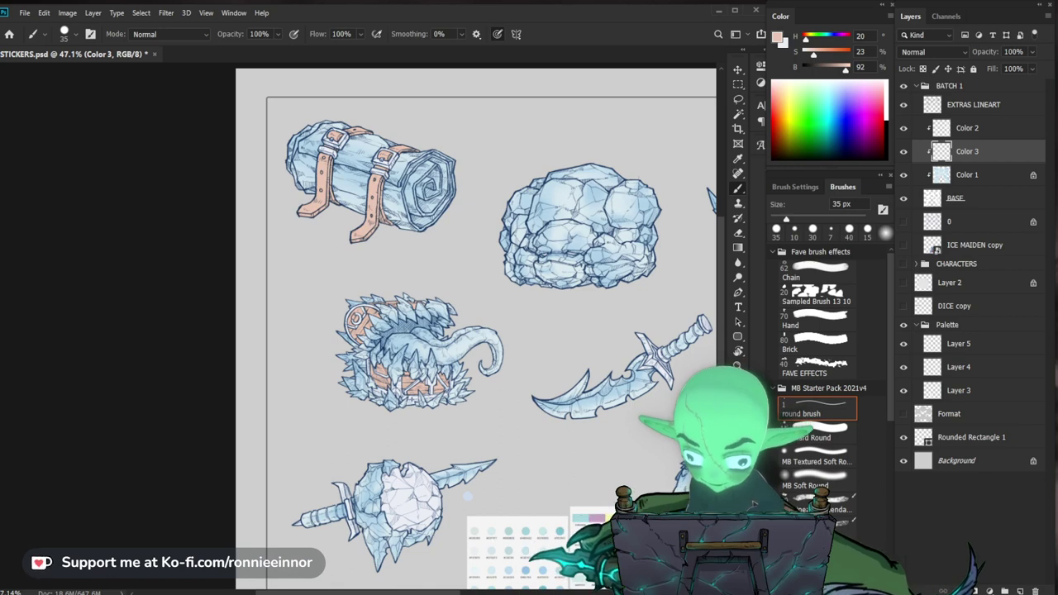
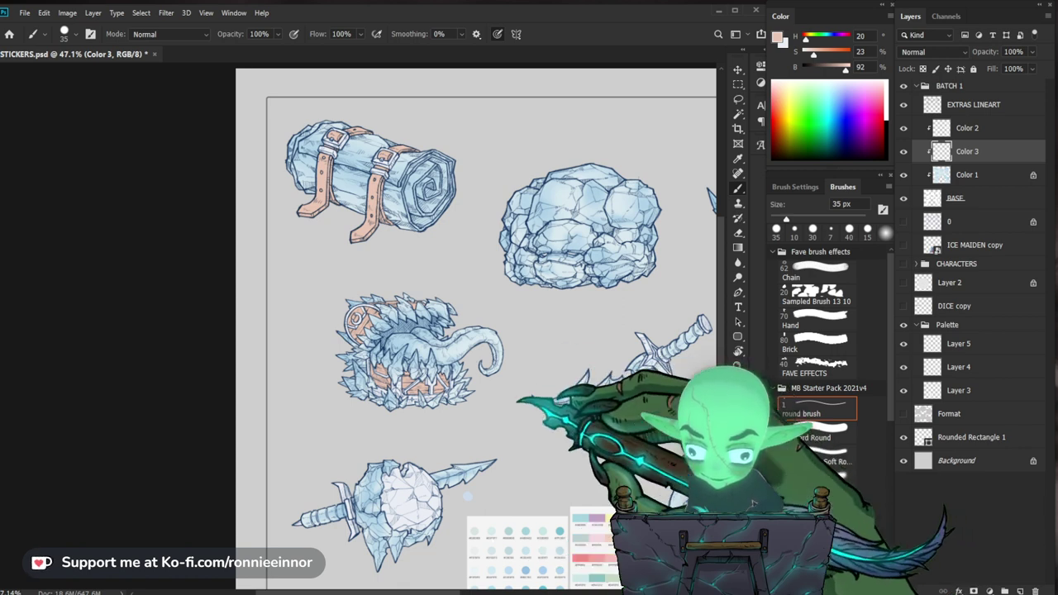
Paint the wrapped grip of the sword piercing the round boulder peach on the Color 3 layer.
{"action": "scroll", "coordinate": [474, 488], "scroll_direction": "up", "scroll_amount": 4}
{"action": "left_click_drag", "start_coordinate": [474, 487], "coordinate": [407, 253]}
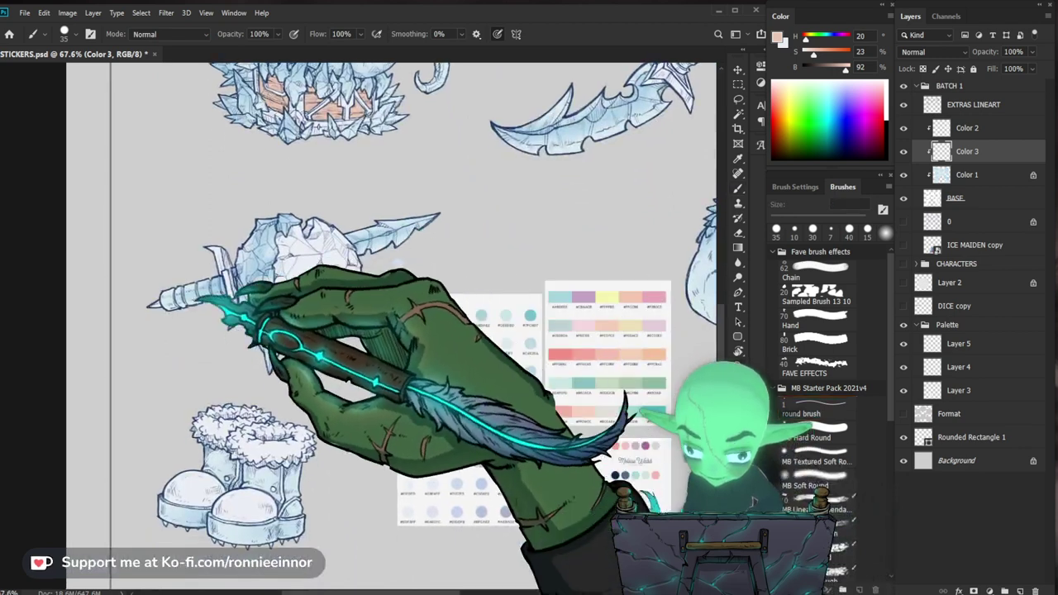
{"action": "scroll", "coordinate": [398, 266], "scroll_direction": "up", "scroll_amount": 3}
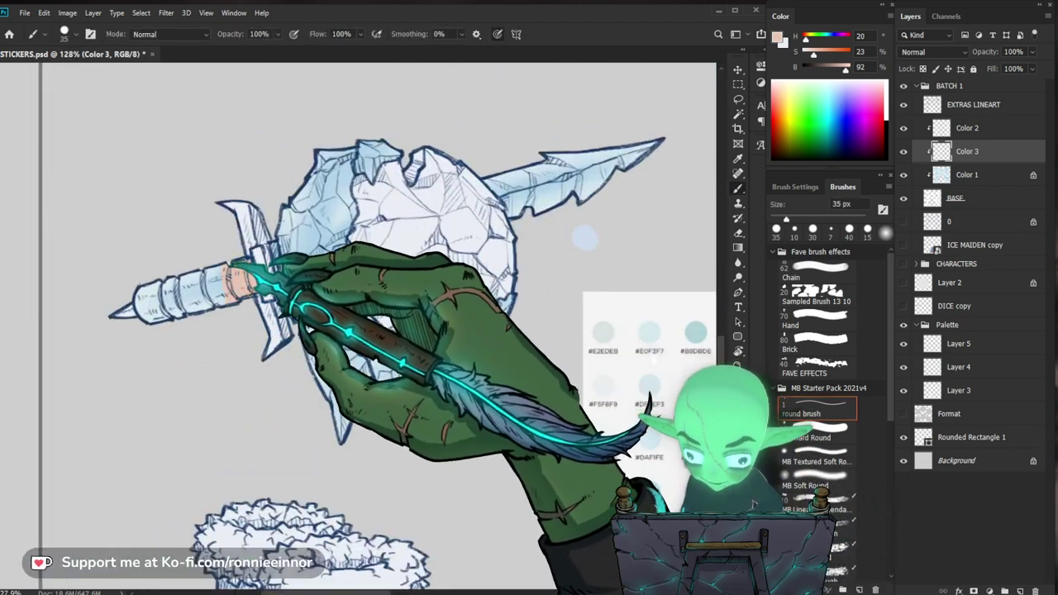
{"action": "mouse_move", "coordinate": [228, 307]}
{"action": "left_mouse_down"}
{"action": "mouse_move", "coordinate": [189, 312]}
{"action": "mouse_move", "coordinate": [197, 277]}
{"action": "mouse_move", "coordinate": [198, 316]}
{"action": "mouse_move", "coordinate": [181, 293]}
{"action": "left_mouse_up"}
{"action": "key", "text": "e"}
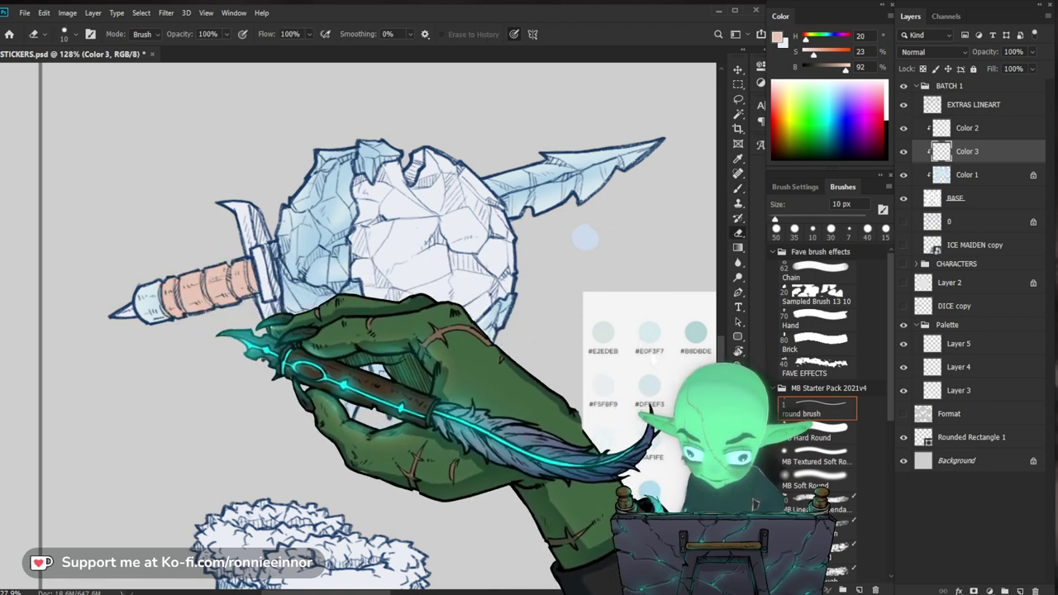
On the Color 2 layer, paint the pommel of the sword piercing the round boulder near-white.
{"action": "left_click", "coordinate": [978, 130]}
{"action": "key", "text": "x"}
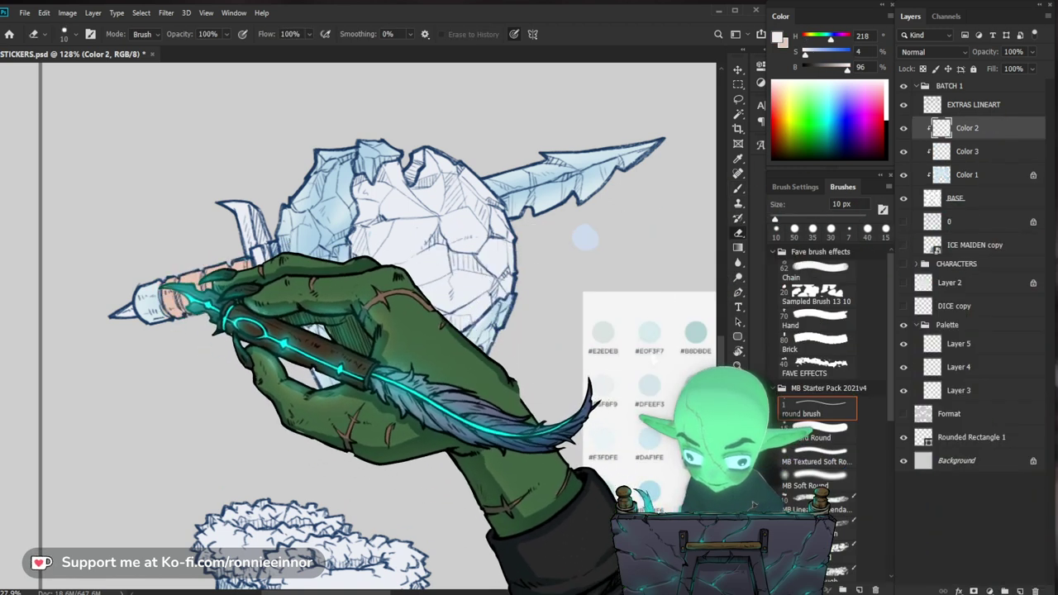
{"action": "key", "text": "b"}
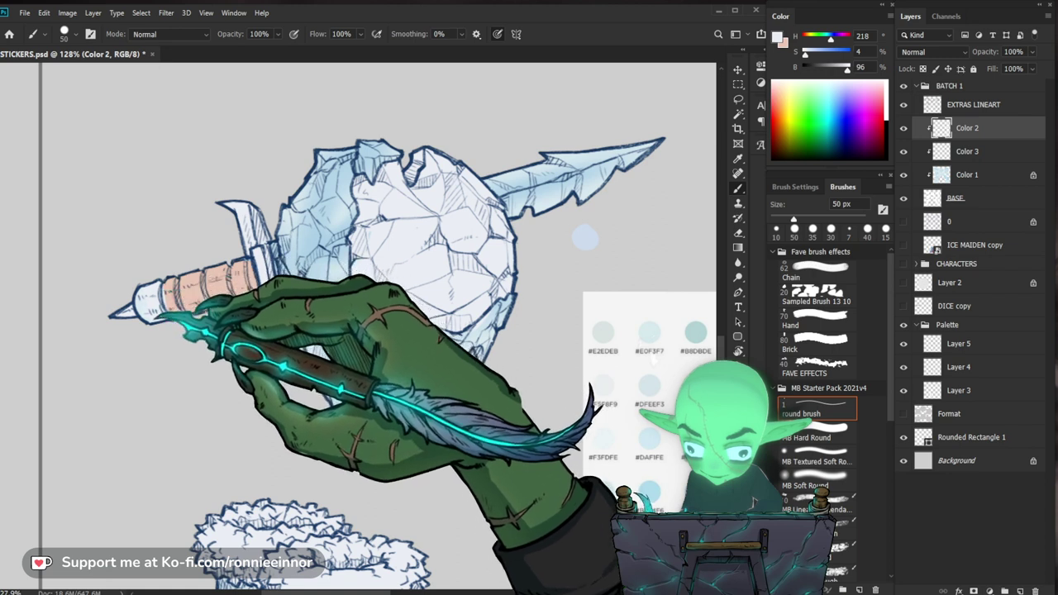
{"action": "key", "text": "e"}
{"action": "key", "text": "z"}
{"action": "mouse_move", "coordinate": [362, 303]}
{"action": "left_mouse_down"}
{"action": "mouse_move", "coordinate": [341, 329]}
{"action": "mouse_move", "coordinate": [371, 314]}
{"action": "left_mouse_up"}
{"action": "key", "text": "b"}
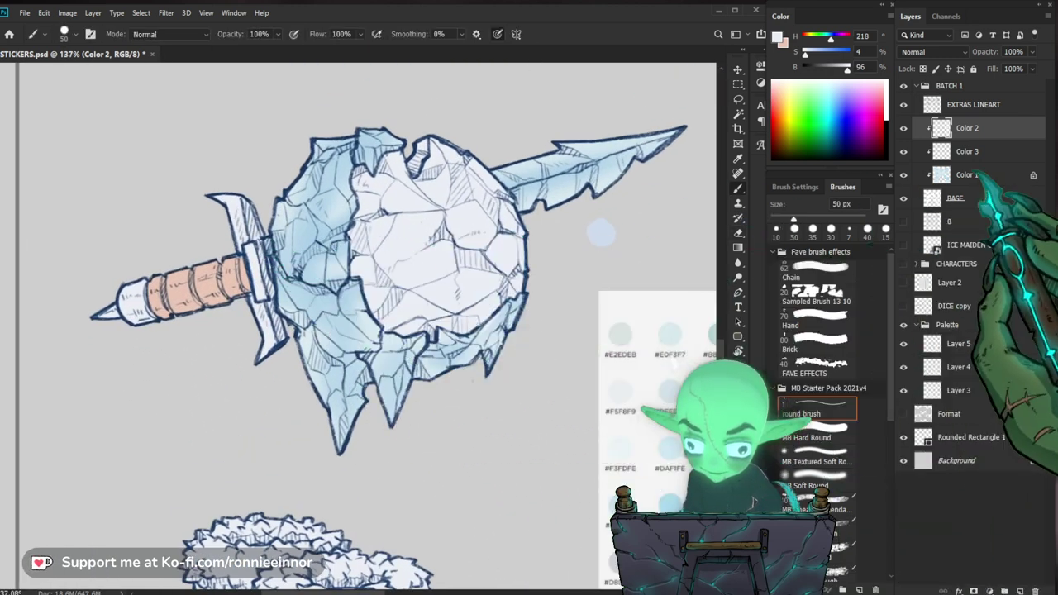
On the Color 3 layer, paint the leather shaft of the front boot peach with the 50 px brush.
{"action": "left_click", "coordinate": [974, 155]}
{"action": "key", "text": "x"}
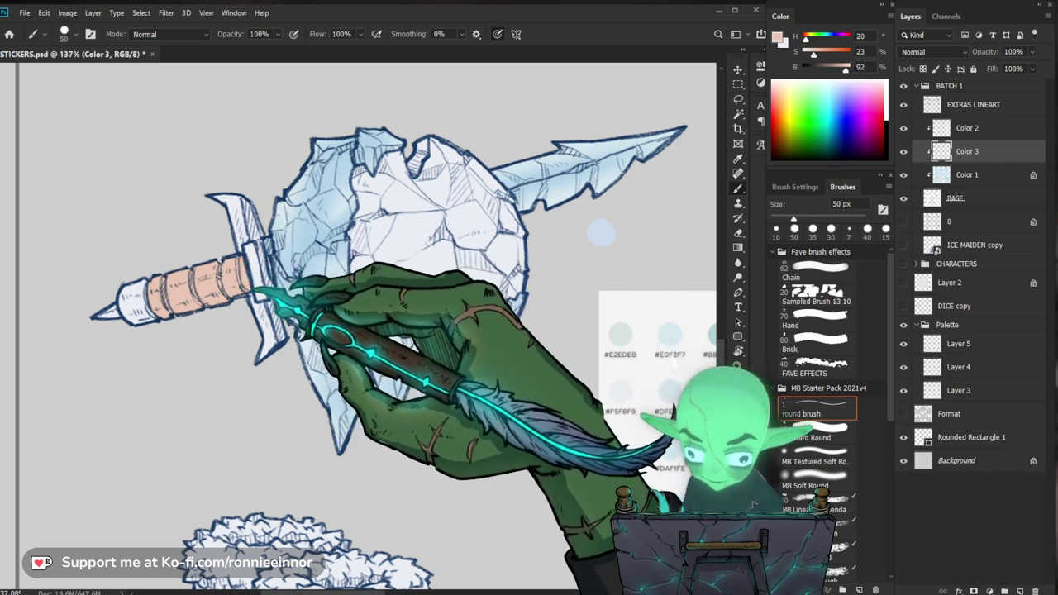
{"action": "left_click_drag", "start_coordinate": [367, 329], "coordinate": [326, 339]}
{"action": "left_click_drag", "start_coordinate": [648, 494], "coordinate": [628, 412]}
{"action": "key", "text": "z"}
{"action": "scroll", "coordinate": [434, 297], "scroll_direction": "down", "scroll_amount": 3}
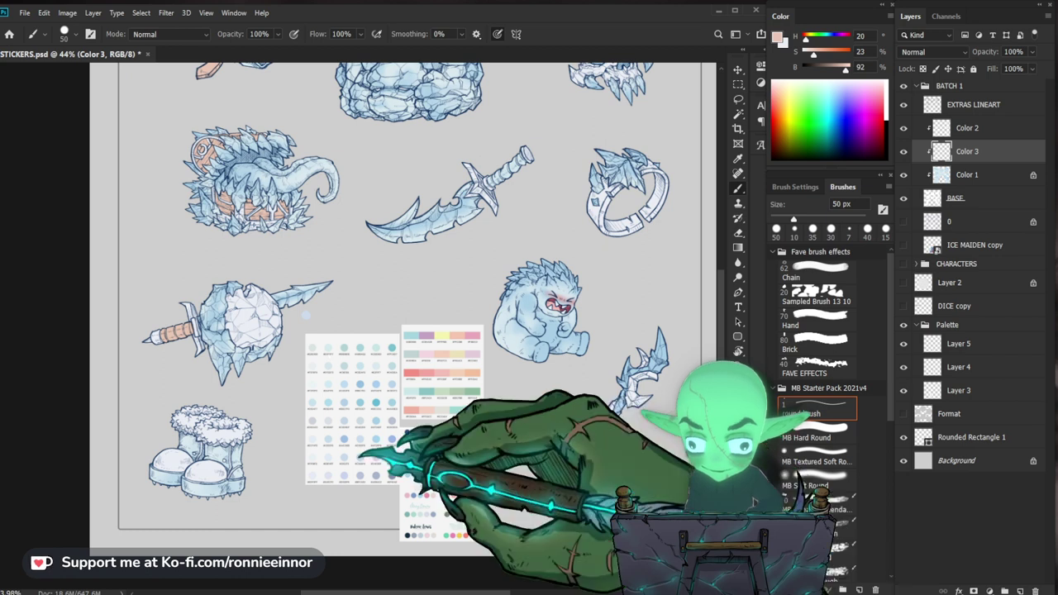
{"action": "left_click_drag", "start_coordinate": [176, 489], "coordinate": [232, 449]}
{"action": "left_click_drag", "start_coordinate": [426, 335], "coordinate": [318, 521]}
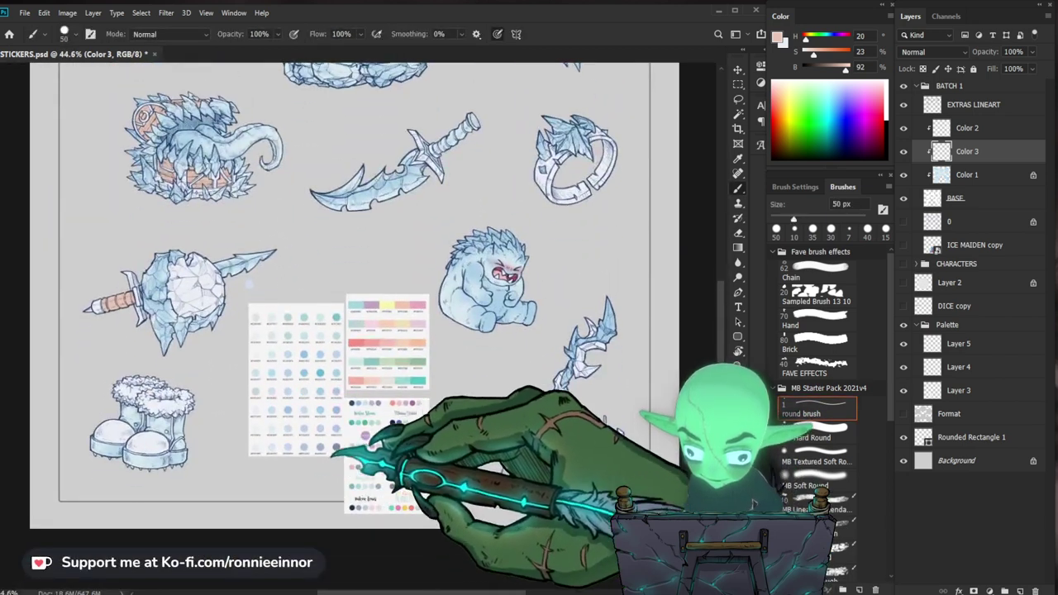
{"action": "scroll", "coordinate": [373, 315], "scroll_direction": "up", "scroll_amount": 4}
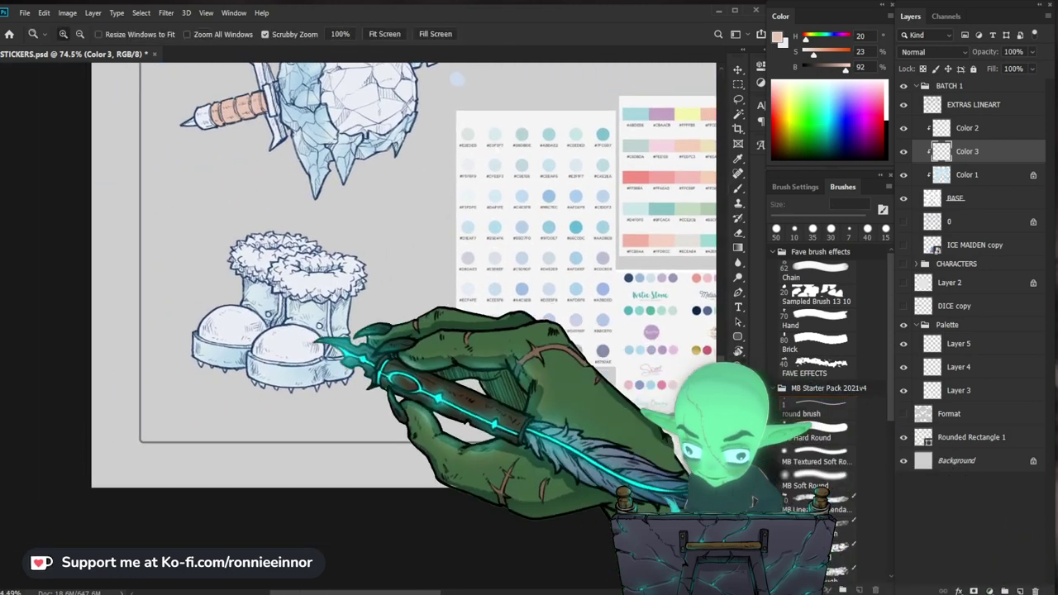
{"action": "scroll", "coordinate": [253, 362], "scroll_direction": "up", "scroll_amount": 4}
{"action": "mouse_move", "coordinate": [331, 290]}
{"action": "left_mouse_down"}
{"action": "mouse_move", "coordinate": [351, 336]}
{"action": "mouse_move", "coordinate": [332, 249]}
{"action": "mouse_move", "coordinate": [306, 245]}
{"action": "mouse_move", "coordinate": [273, 276]}
{"action": "mouse_move", "coordinate": [266, 319]}
{"action": "mouse_move", "coordinate": [324, 237]}
{"action": "mouse_move", "coordinate": [384, 260]}
{"action": "mouse_move", "coordinate": [395, 240]}
{"action": "mouse_move", "coordinate": [412, 252]}
{"action": "mouse_move", "coordinate": [377, 369]}
{"action": "mouse_move", "coordinate": [399, 366]}
{"action": "mouse_move", "coordinate": [397, 394]}
{"action": "left_mouse_up"}
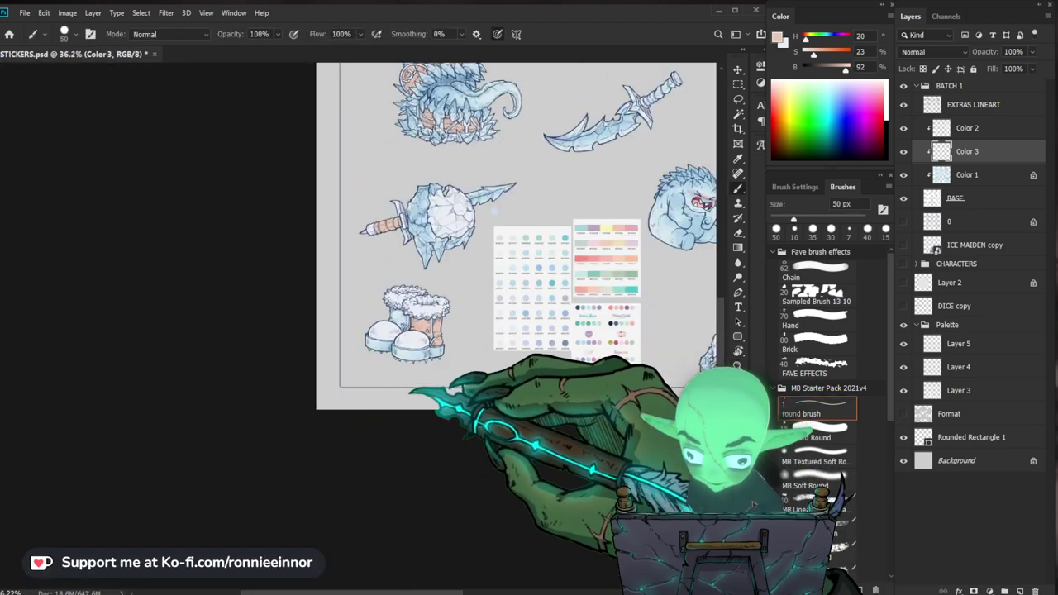
Sample a pinkish red from the palette chart and try it on the front boot's leather.
{"action": "left_click_drag", "start_coordinate": [571, 372], "coordinate": [579, 435]}
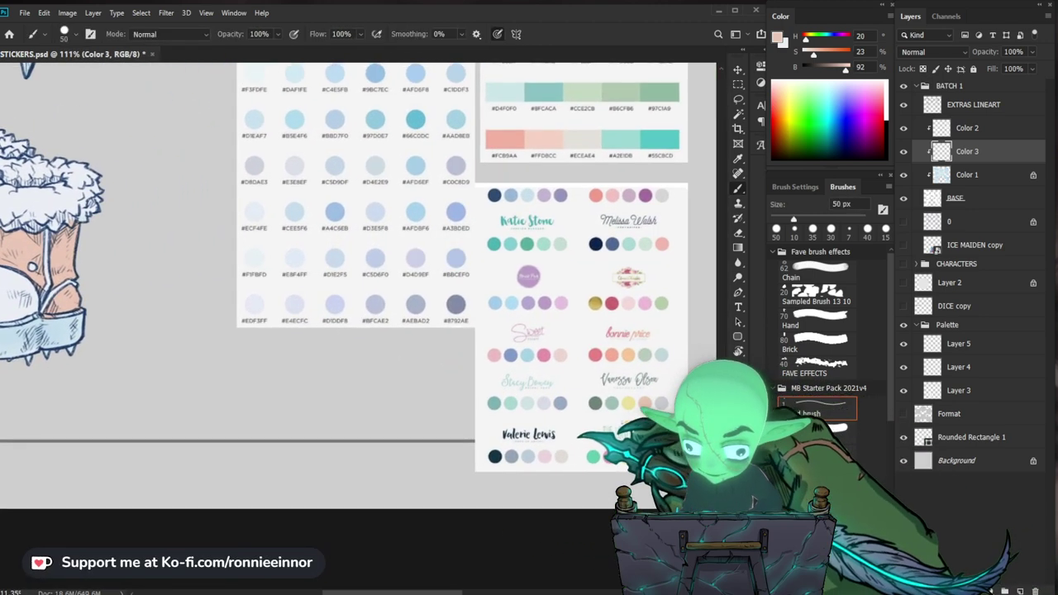
{"action": "left_click", "coordinate": [595, 354], "text": "alt"}
{"action": "left_click_drag", "start_coordinate": [220, 344], "coordinate": [440, 370]}
{"action": "left_click_drag", "start_coordinate": [300, 276], "coordinate": [297, 249]}
{"action": "left_click_drag", "start_coordinate": [365, 343], "coordinate": [340, 346]}
Sample a slate blue (H 218, S 35, B 77) from the canvas and paint the shafts and heel patch of both boots on Color 3.
{"action": "left_click_drag", "start_coordinate": [621, 475], "coordinate": [477, 428]}
{"action": "left_click_drag", "start_coordinate": [513, 337], "coordinate": [550, 336]}
{"action": "left_click", "coordinate": [481, 356], "text": "alt"}
{"action": "left_click_drag", "start_coordinate": [422, 341], "coordinate": [370, 336]}
{"action": "mouse_move", "coordinate": [271, 292]}
{"action": "left_mouse_down"}
{"action": "mouse_move", "coordinate": [407, 327]}
{"action": "mouse_move", "coordinate": [417, 309]}
{"action": "mouse_move", "coordinate": [364, 341]}
{"action": "left_mouse_up"}
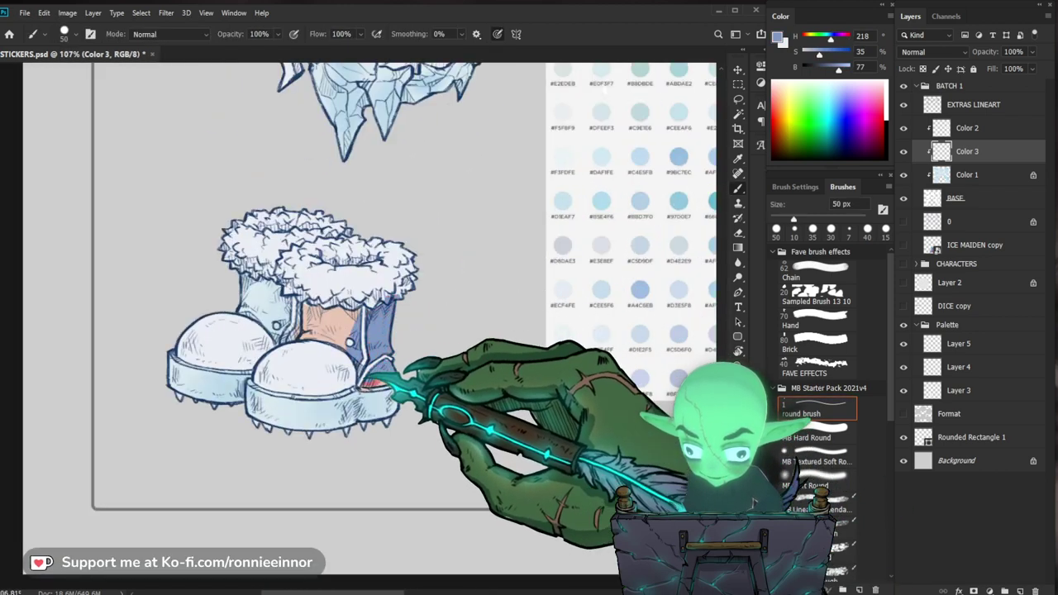
{"action": "key", "text": "e"}
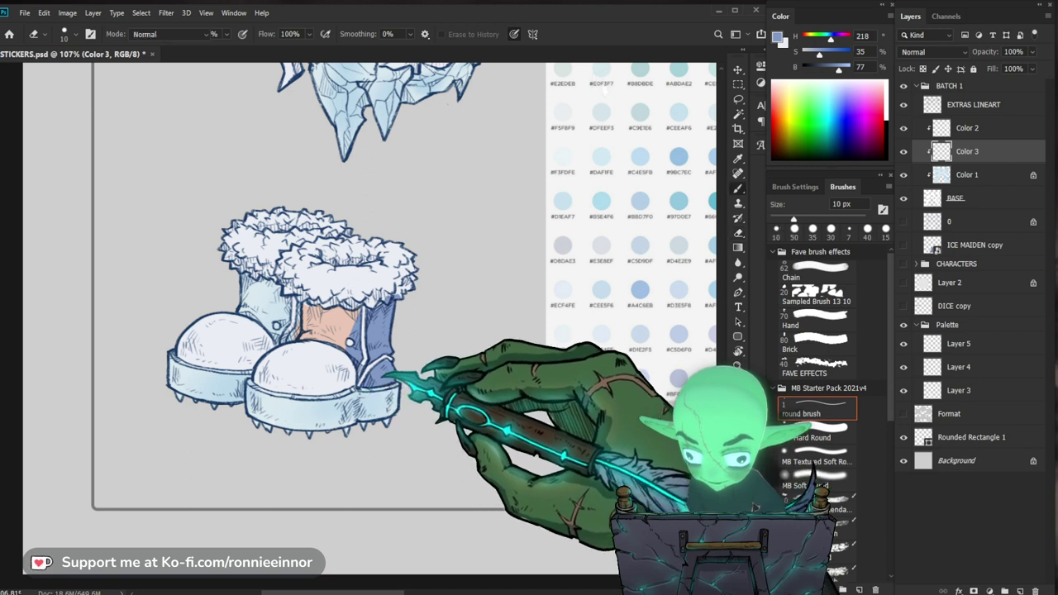
{"action": "key", "text": "b"}
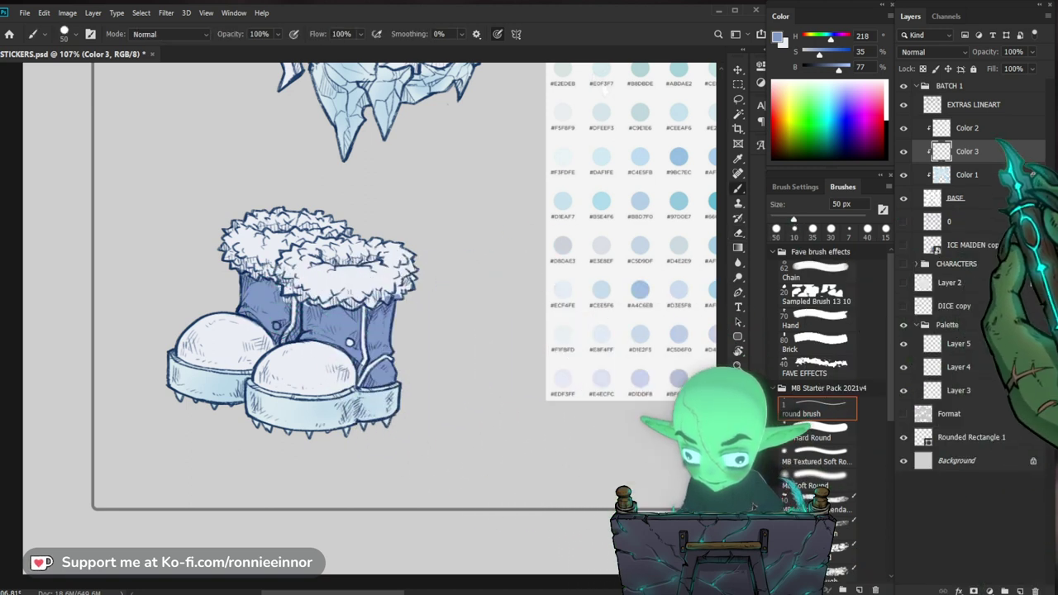
On the Color 2 layer, paint the boots' seam trims near-white with the 20 px brush, cleaning the edges with the 10 px eraser.
{"action": "key", "text": "alt+bracketright"}
{"action": "key", "text": "e"}
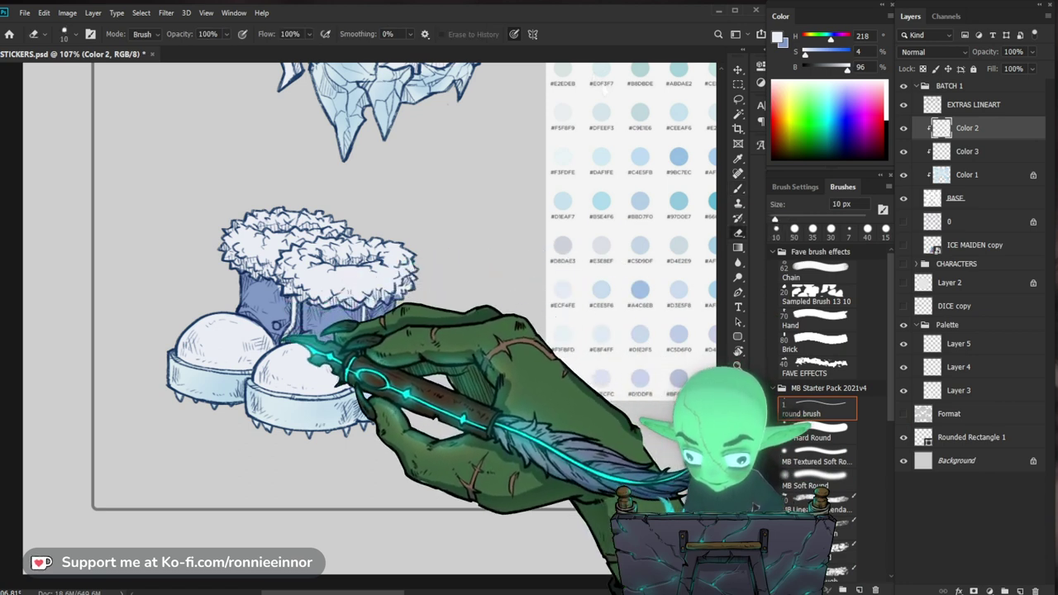
{"action": "key", "text": "b"}
{"action": "key", "text": "e"}
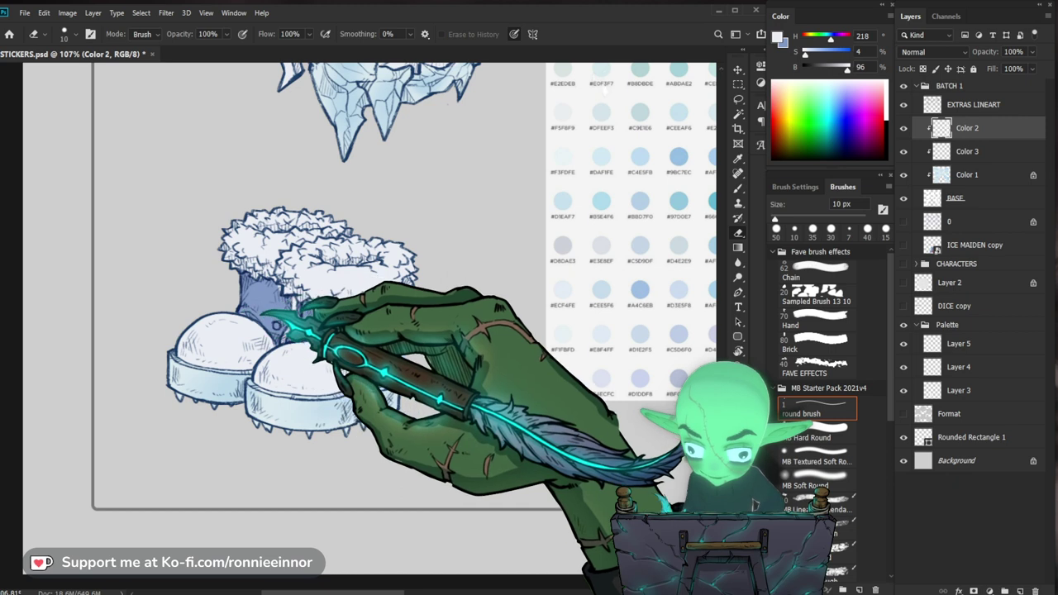
{"action": "left_click_drag", "start_coordinate": [288, 290], "coordinate": [303, 298]}
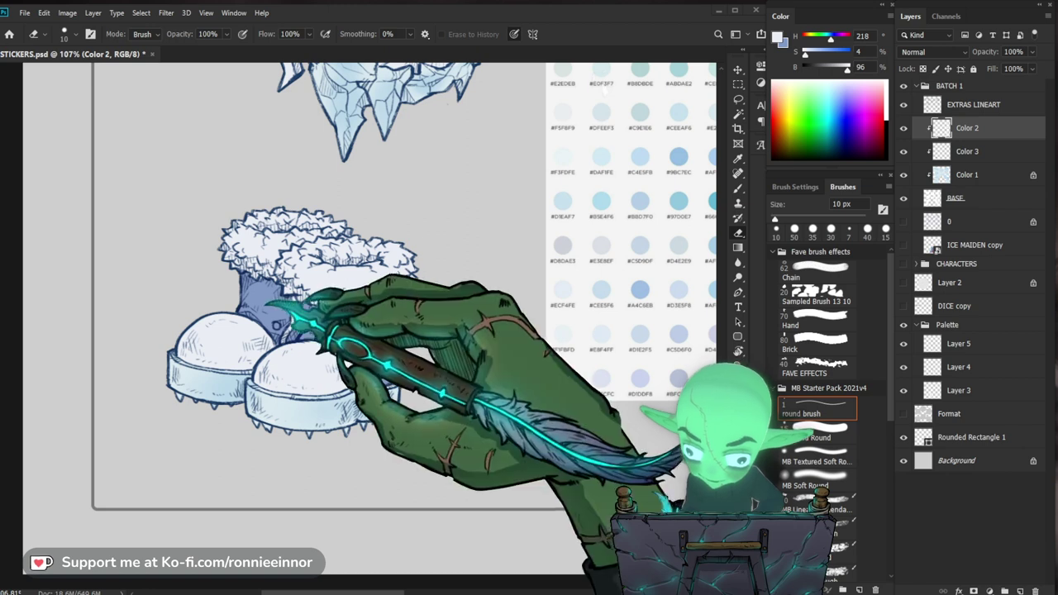
{"action": "key", "text": "b"}
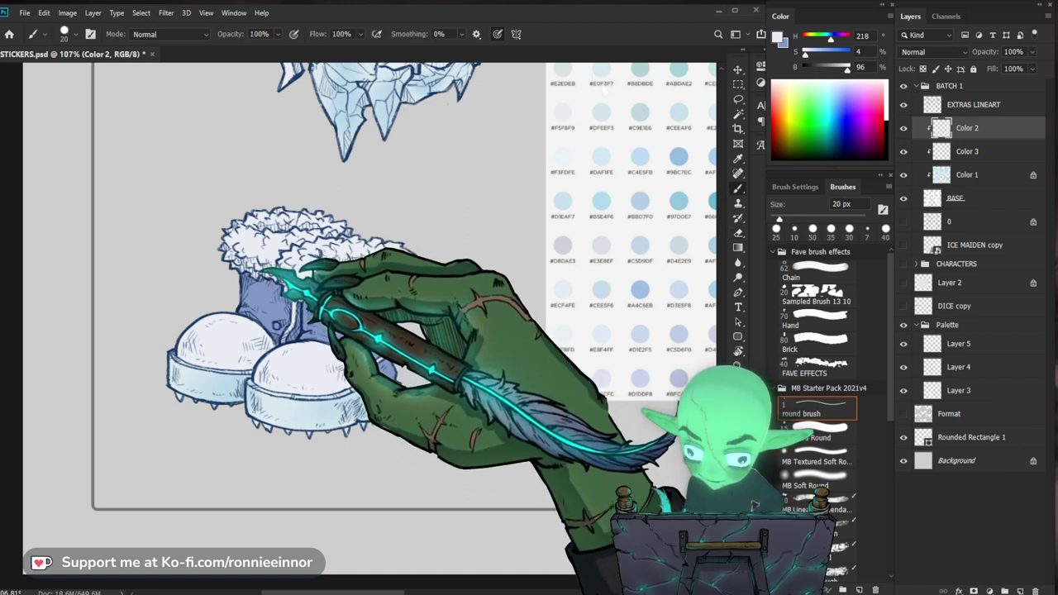
{"action": "key", "text": "e"}
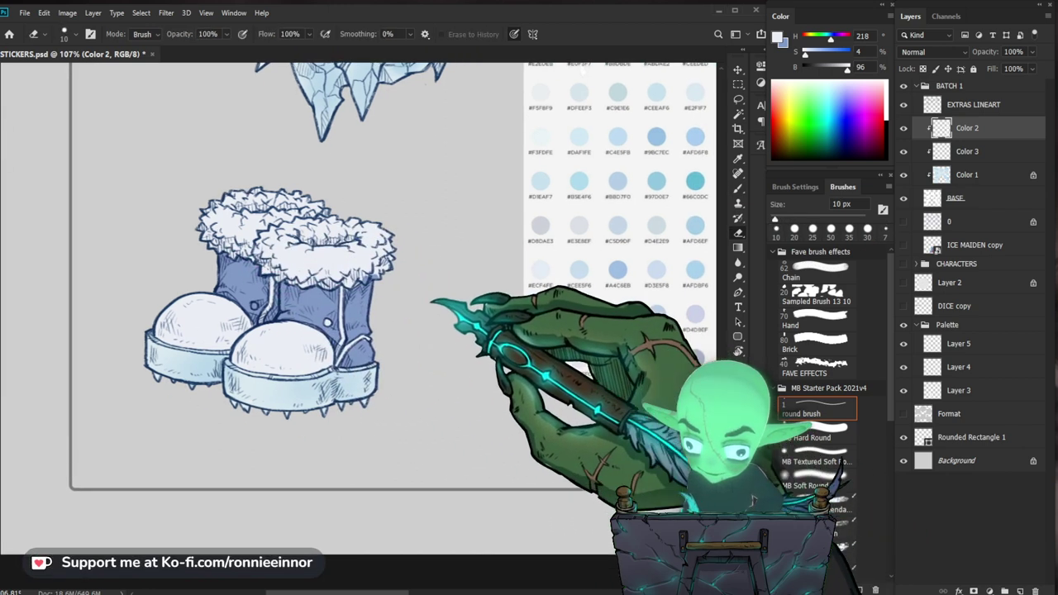
{"action": "key", "text": "b"}
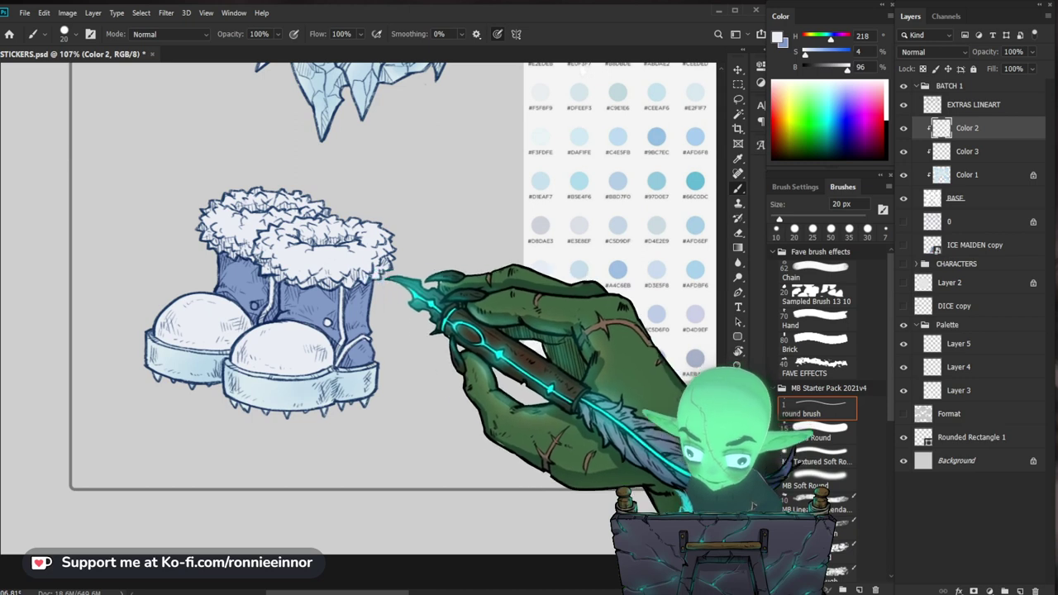
{"action": "mouse_move", "coordinate": [418, 336]}
{"action": "left_mouse_down"}
{"action": "mouse_move", "coordinate": [364, 343]}
{"action": "mouse_move", "coordinate": [460, 354]}
{"action": "left_mouse_up"}
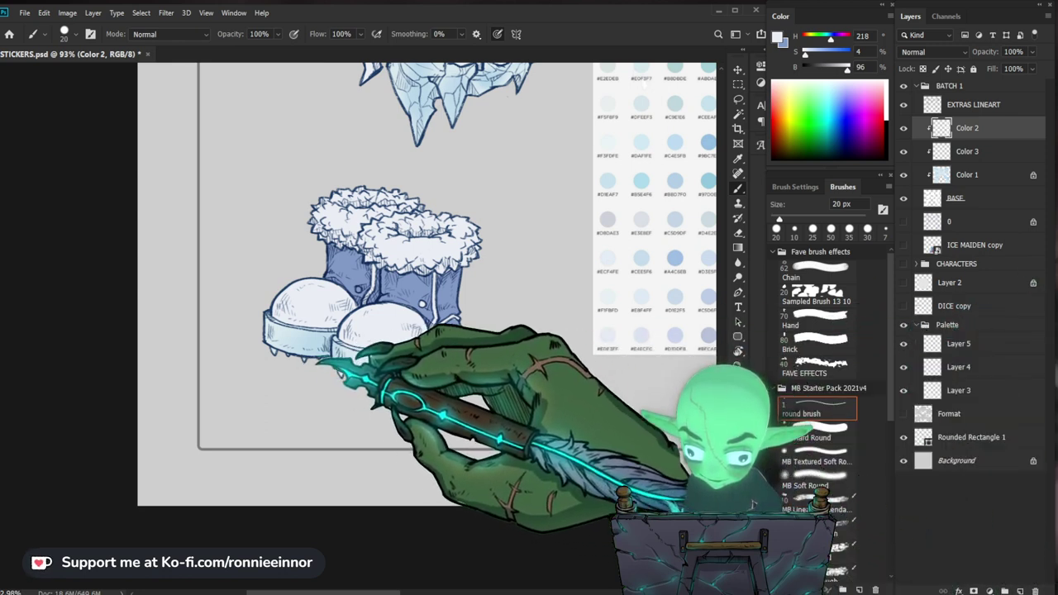
Paint the spikes under both boot soles slate blue on the Color 2 layer, tidying them with the 10 px eraser.
{"action": "key", "text": "x"}
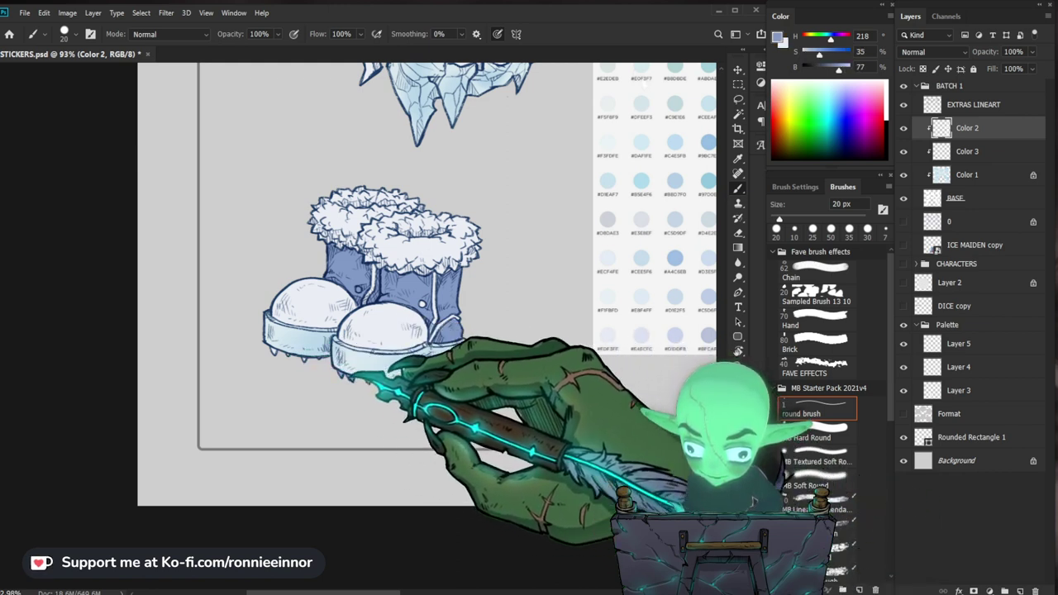
{"action": "key", "text": "e"}
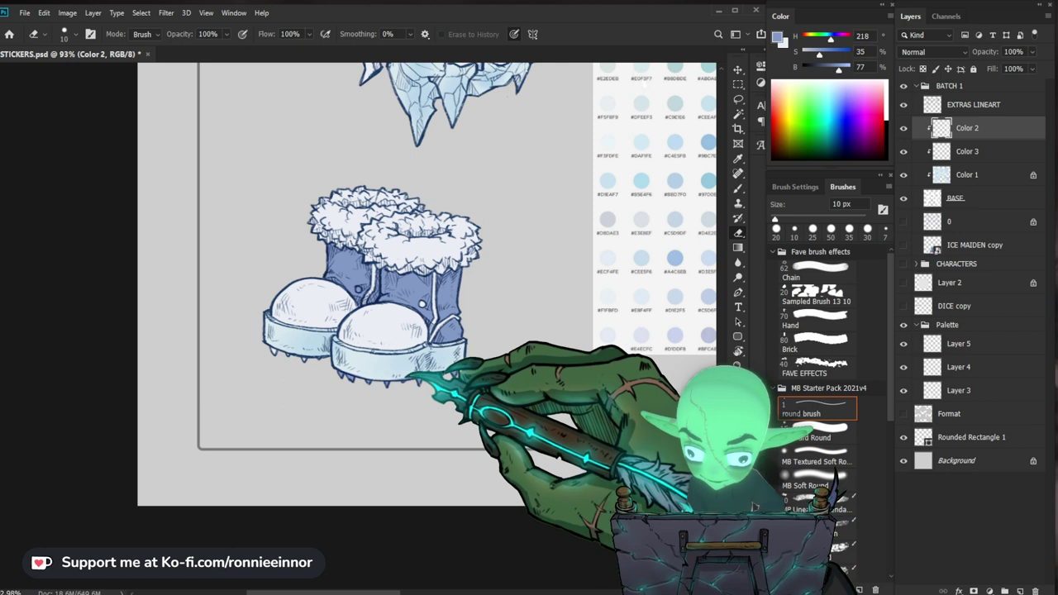
{"action": "key", "text": "b"}
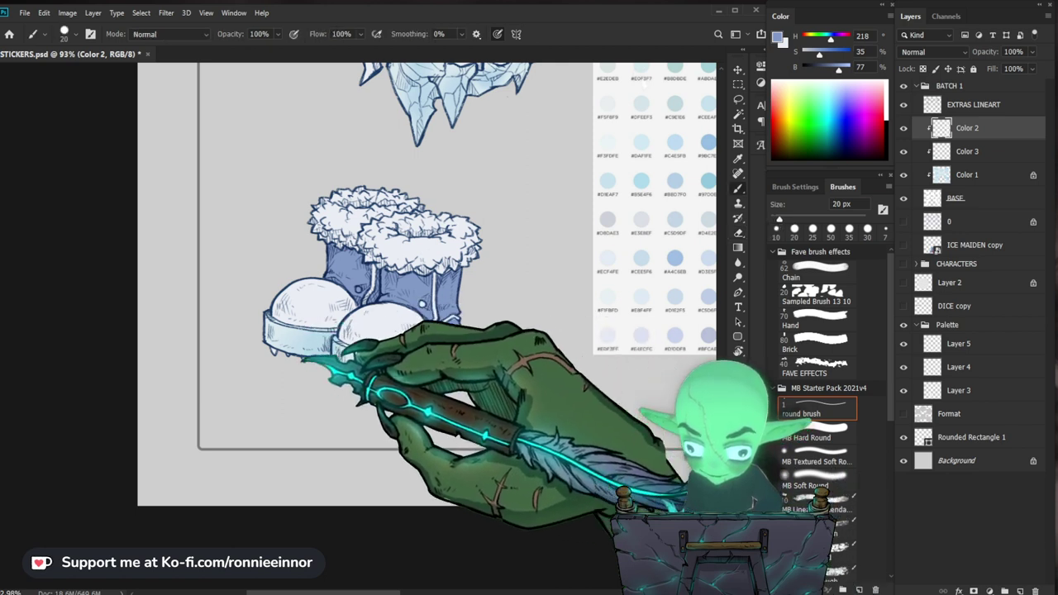
{"action": "key", "text": "z"}
{"action": "left_click_drag", "start_coordinate": [366, 355], "coordinate": [333, 379]}
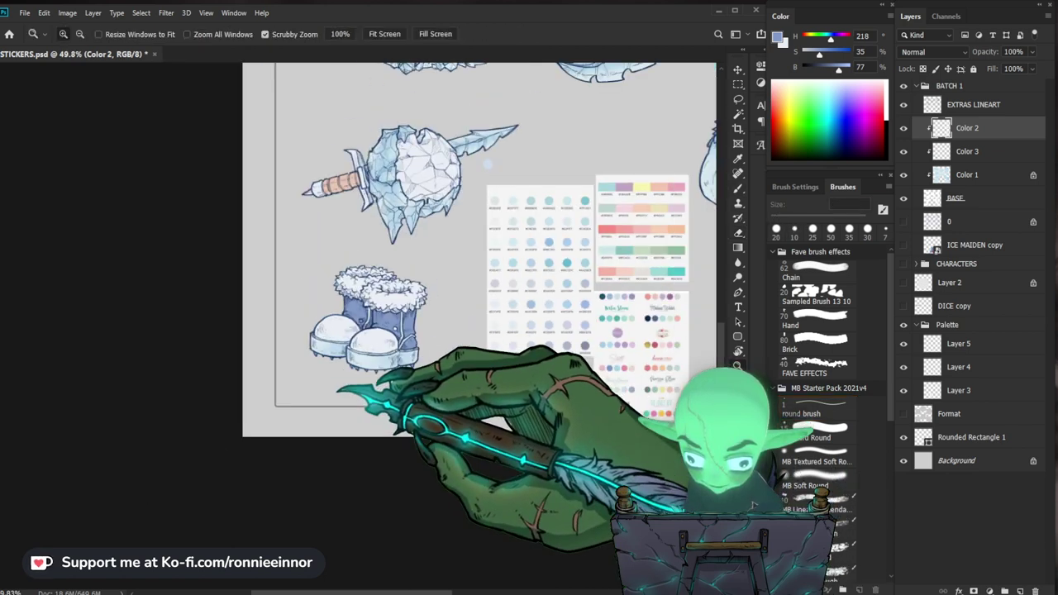
Compare the boots with the Color 2 layer hidden and shown.
{"action": "left_click_drag", "start_coordinate": [406, 355], "coordinate": [423, 311]}
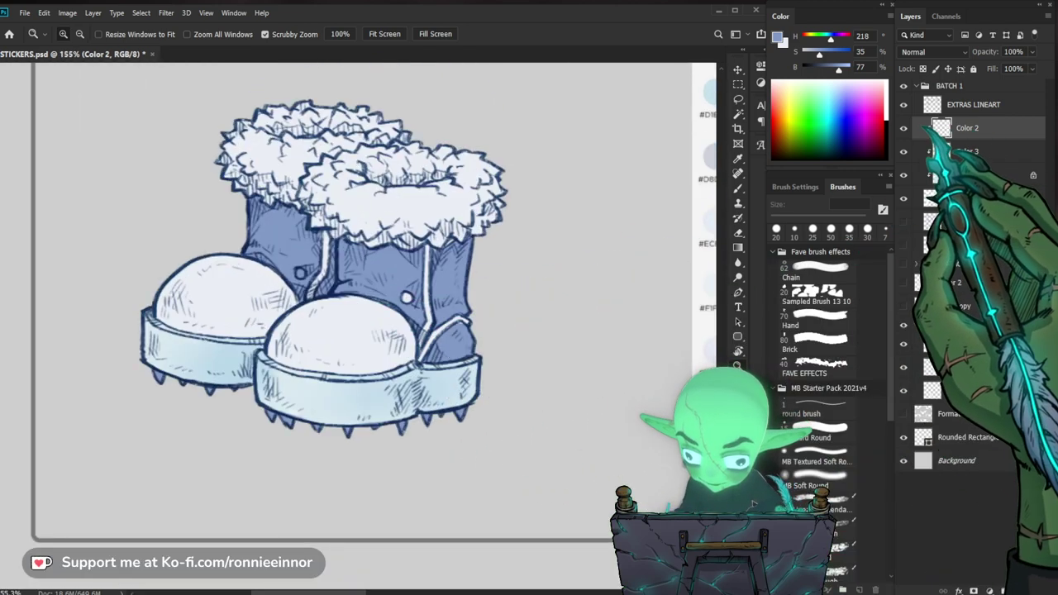
{"action": "left_click", "coordinate": [904, 129]}
{"action": "left_click", "coordinate": [904, 128]}
{"action": "left_click", "coordinate": [904, 128]}
{"action": "left_click", "coordinate": [904, 128]}
Paint the button on the back boot near-white on the Color 2 layer and clean its edge with the eraser.
{"action": "left_click_drag", "start_coordinate": [407, 372], "coordinate": [425, 420]}
{"action": "key", "text": "b"}
{"action": "key", "text": "x"}
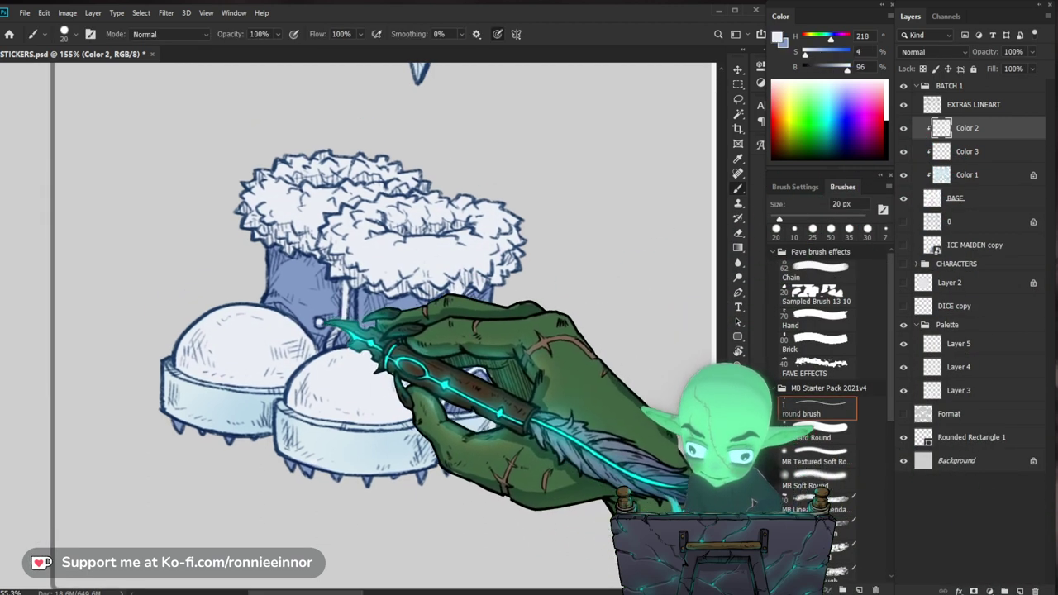
{"action": "key", "text": "e"}
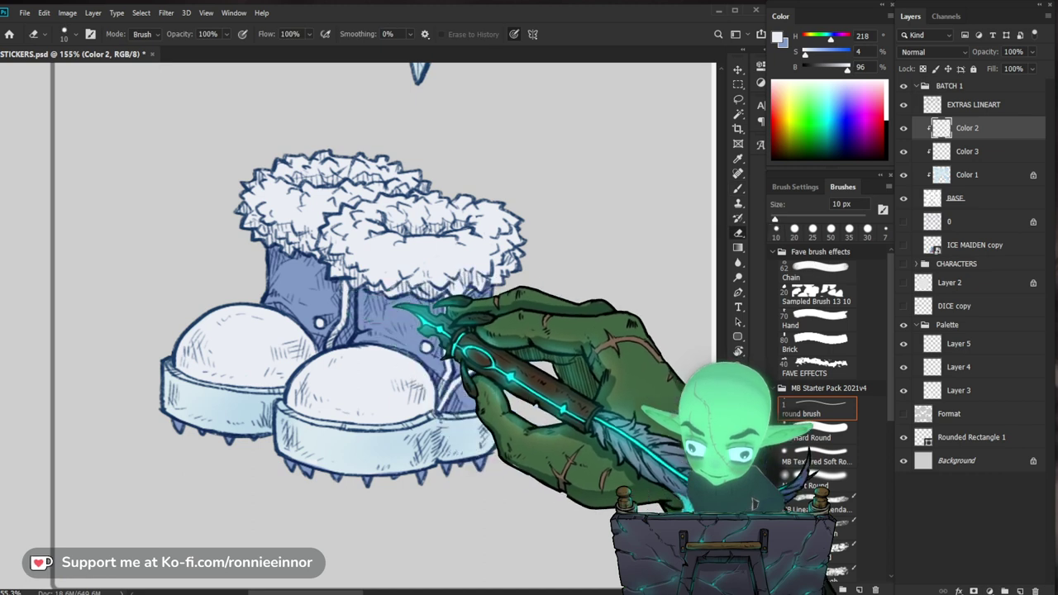
Sample the teal swatch (H 181, S 58, B 77) from the pastel palette chart as the brush color.
{"action": "key", "text": "z"}
{"action": "left_click_drag", "start_coordinate": [403, 303], "coordinate": [315, 306]}
{"action": "left_click_drag", "start_coordinate": [666, 390], "coordinate": [424, 480]}
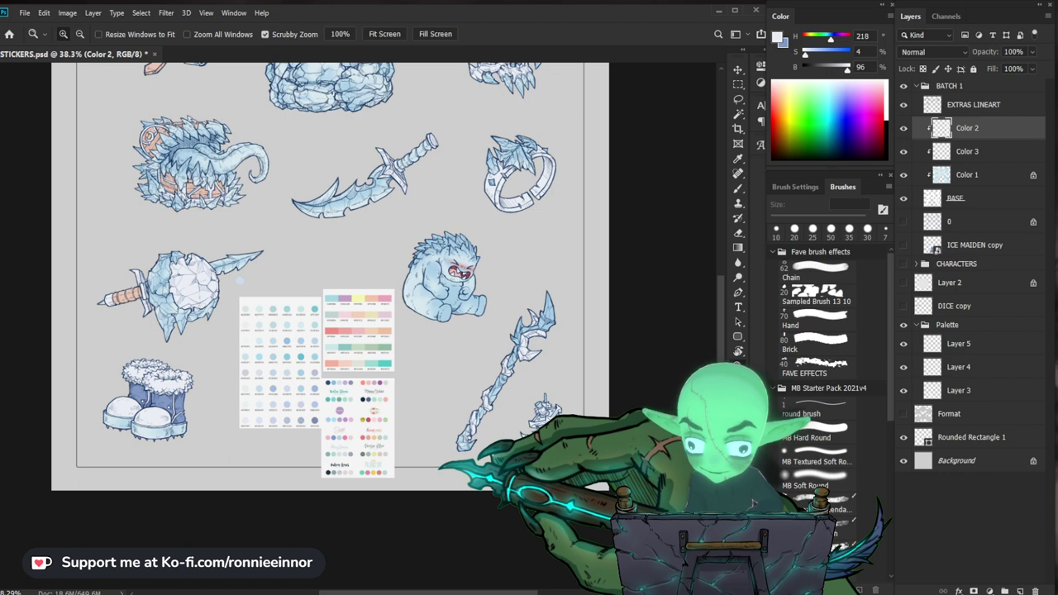
{"action": "left_click_drag", "start_coordinate": [573, 360], "coordinate": [441, 461]}
{"action": "left_click_drag", "start_coordinate": [347, 450], "coordinate": [388, 390]}
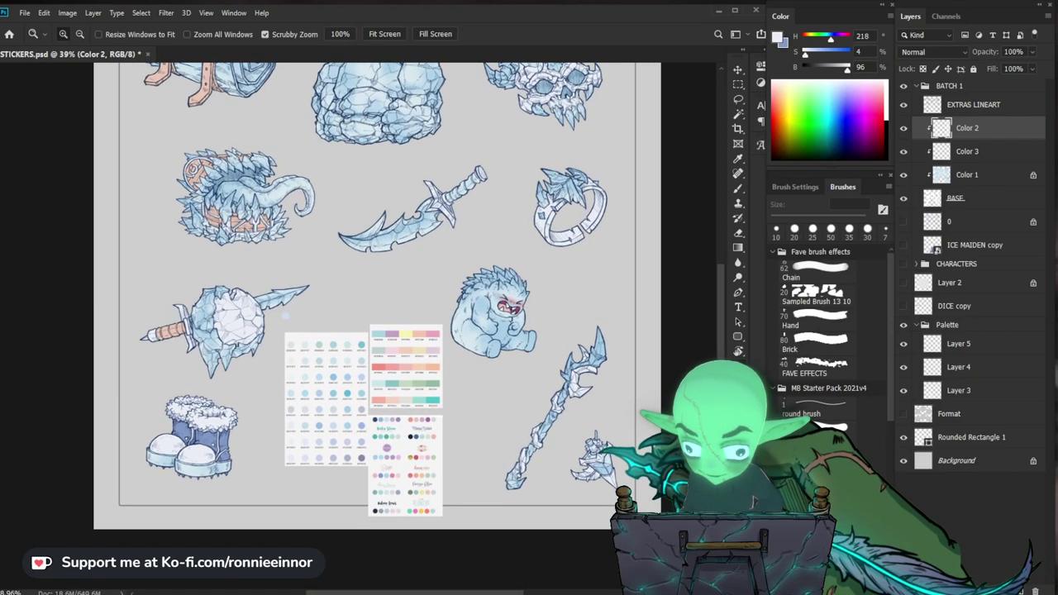
{"action": "key", "text": "b"}
{"action": "scroll", "coordinate": [398, 450], "scroll_direction": "up", "scroll_amount": 2}
{"action": "left_click", "coordinate": [465, 365], "text": "alt"}
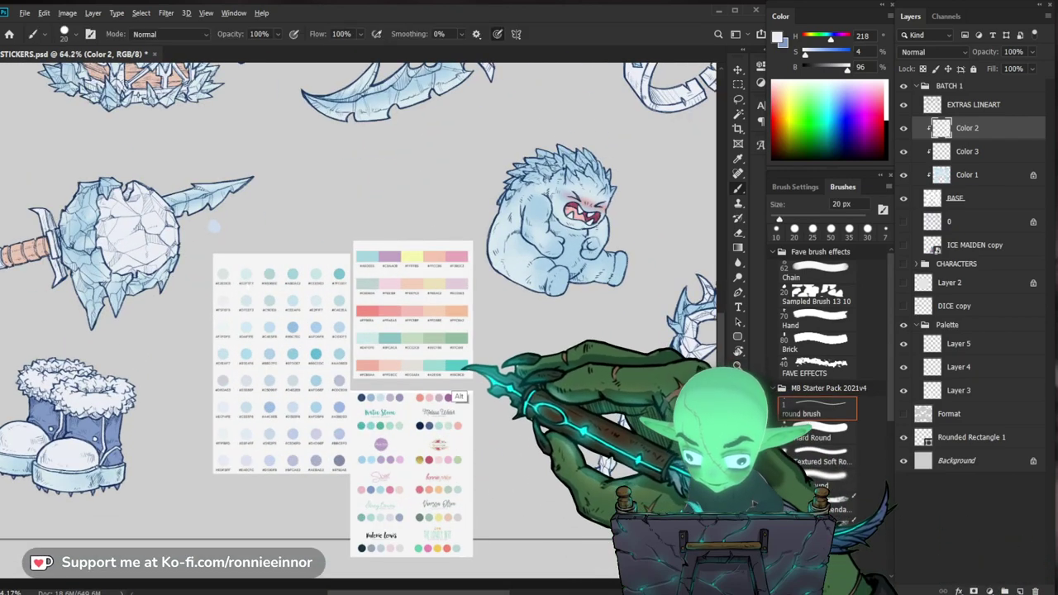
Check the Color 2 and Color 3 layers by hiding and showing them, and review the coloring across the whole sticker sheet.
{"action": "scroll", "coordinate": [529, 405], "scroll_direction": "down", "scroll_amount": 2}
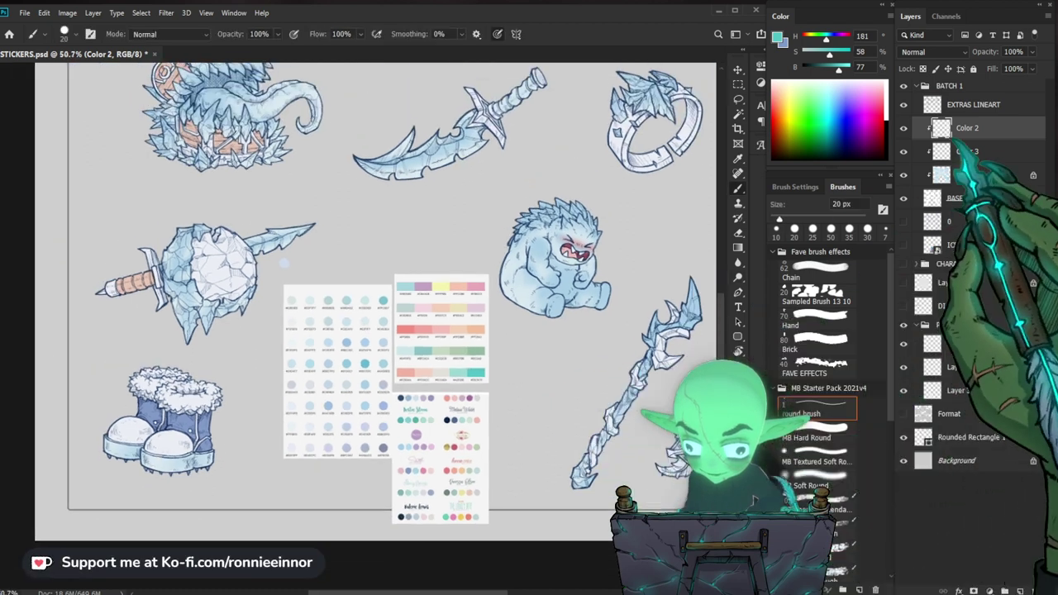
{"action": "left_click", "coordinate": [903, 128]}
{"action": "left_click", "coordinate": [964, 152]}
{"action": "left_click", "coordinate": [904, 151]}
{"action": "left_click", "coordinate": [903, 152]}
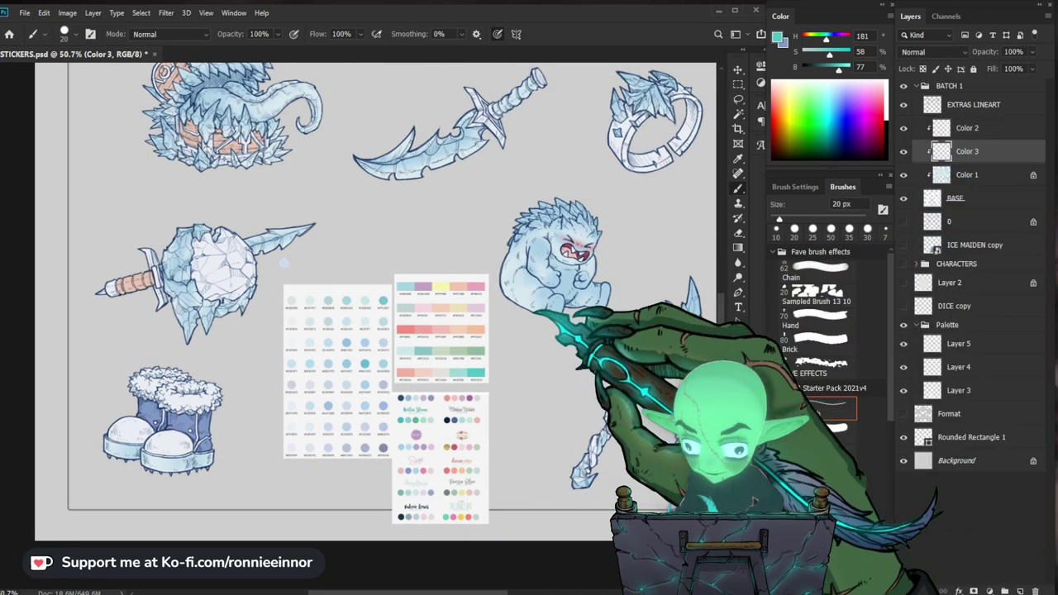
{"action": "scroll", "coordinate": [283, 265], "scroll_direction": "down", "scroll_amount": 2}
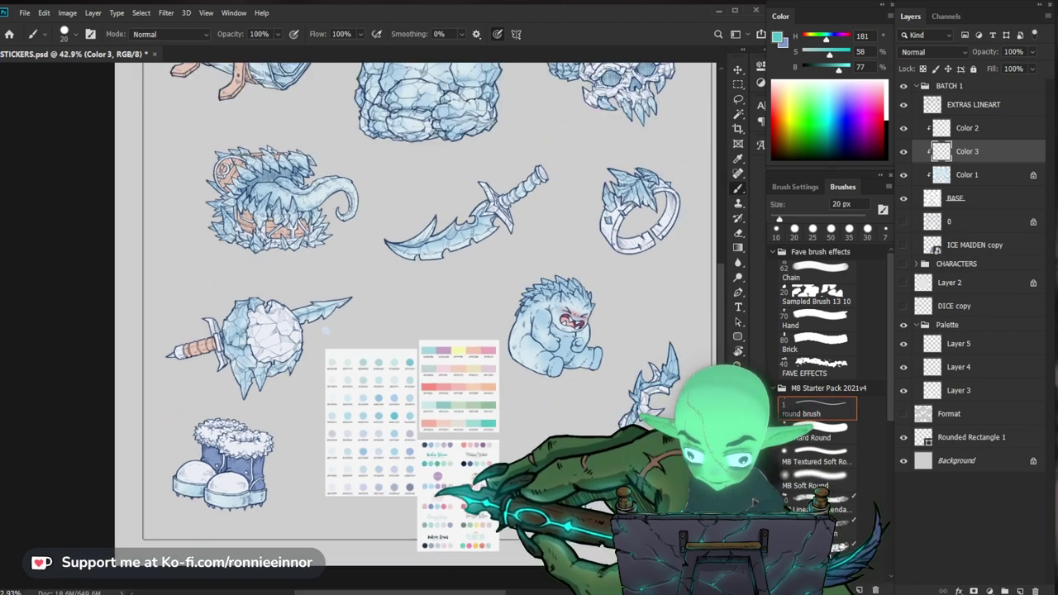
{"action": "left_click_drag", "start_coordinate": [365, 475], "coordinate": [379, 473]}
{"action": "left_click_drag", "start_coordinate": [384, 521], "coordinate": [382, 498]}
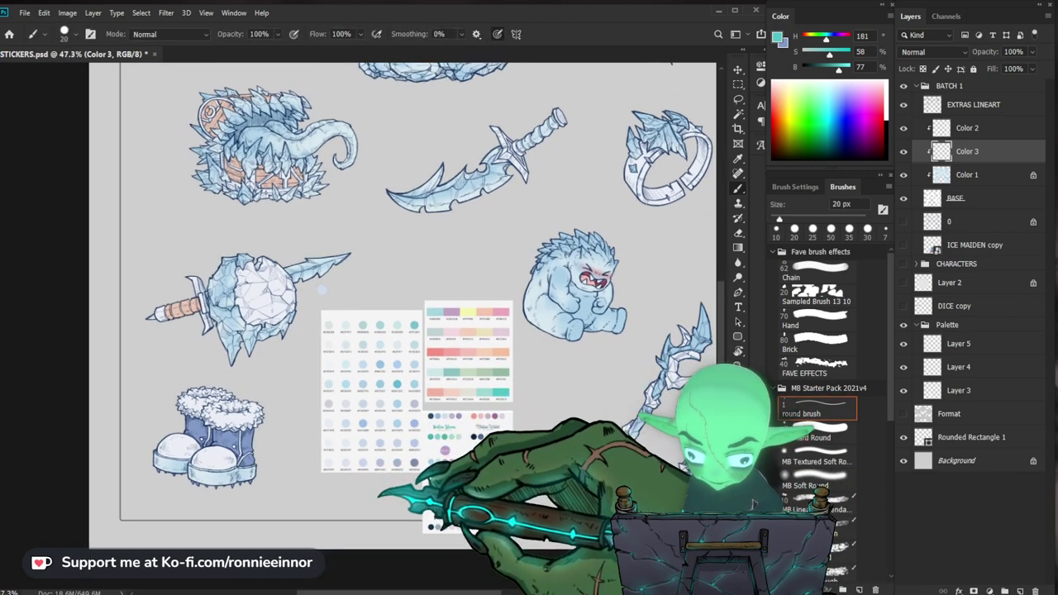
{"action": "scroll", "coordinate": [322, 290], "scroll_direction": "down", "scroll_amount": 3}
{"action": "scroll", "coordinate": [323, 290], "scroll_direction": "up", "scroll_amount": 1}
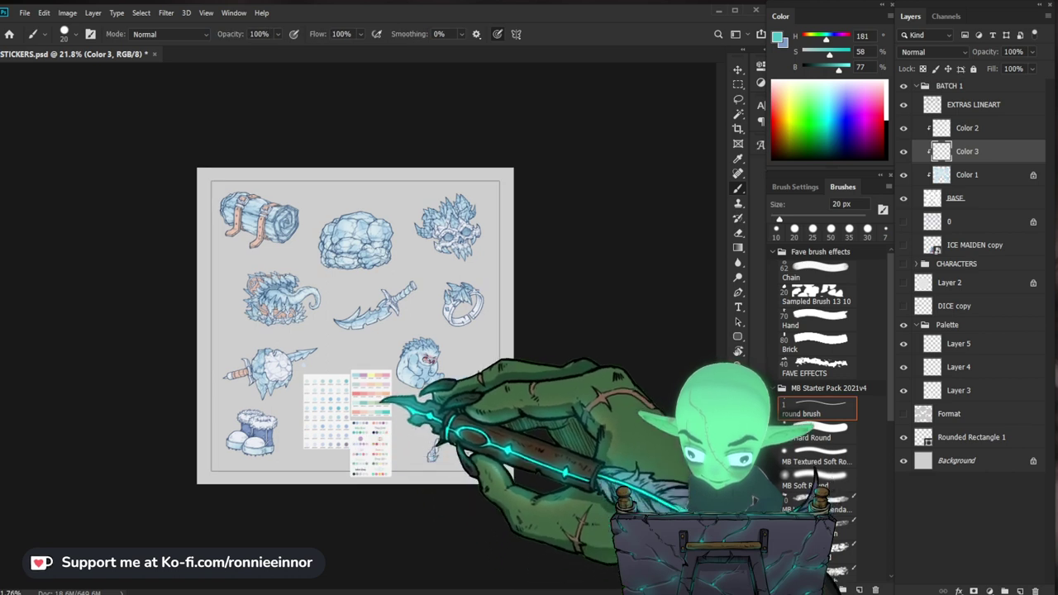
{"action": "scroll", "coordinate": [265, 381], "scroll_direction": "up", "scroll_amount": 2}
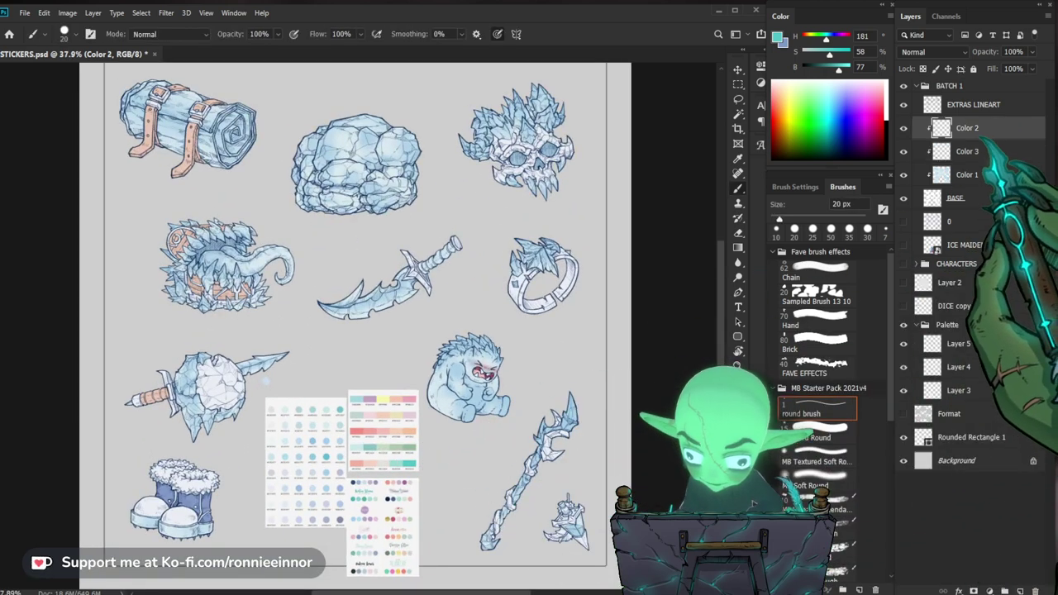
Activate the Color 3 layer and sample a muted purple (H 240, S 18, B 71) from the palette chart.
{"action": "left_click_drag", "start_coordinate": [221, 264], "coordinate": [293, 271]}
{"action": "left_click_drag", "start_coordinate": [293, 272], "coordinate": [444, 303]}
{"action": "mouse_move", "coordinate": [345, 301]}
{"action": "left_mouse_down"}
{"action": "mouse_move", "coordinate": [377, 299]}
{"action": "mouse_move", "coordinate": [368, 311]}
{"action": "left_mouse_up"}
{"action": "left_click_drag", "start_coordinate": [488, 418], "coordinate": [366, 295]}
{"action": "left_click_drag", "start_coordinate": [451, 330], "coordinate": [417, 330]}
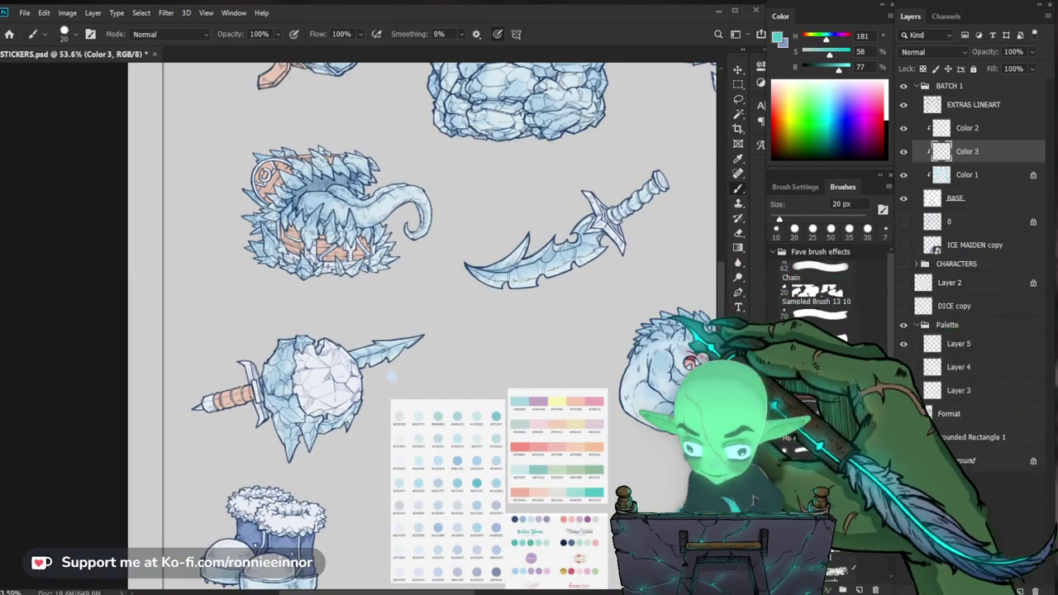
{"action": "left_click_drag", "start_coordinate": [392, 376], "coordinate": [400, 290]}
{"action": "mouse_move", "coordinate": [536, 308]}
{"action": "left_mouse_down"}
{"action": "mouse_move", "coordinate": [556, 318]}
{"action": "mouse_move", "coordinate": [589, 312]}
{"action": "mouse_move", "coordinate": [603, 340]}
{"action": "mouse_move", "coordinate": [567, 315]}
{"action": "mouse_move", "coordinate": [545, 317]}
{"action": "left_mouse_up"}
{"action": "left_click_drag", "start_coordinate": [546, 430], "coordinate": [556, 434]}
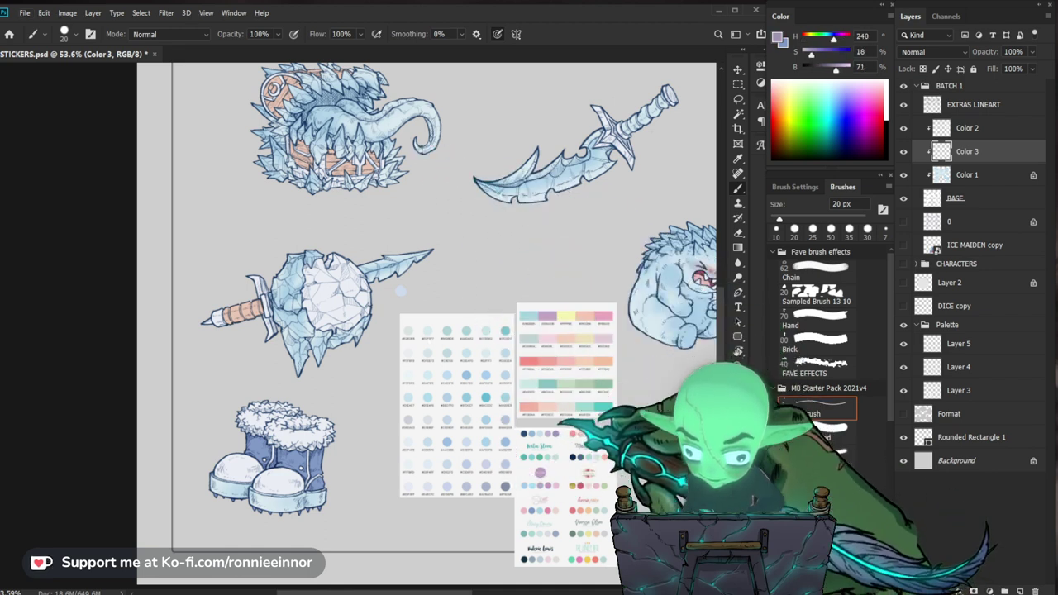
Paint the middle of the chest monster's tongue muted purple on the Color 3 layer with a 50 px brush.
{"action": "left_click_drag", "start_coordinate": [454, 165], "coordinate": [549, 314]}
{"action": "left_click_drag", "start_coordinate": [501, 231], "coordinate": [552, 192]}
{"action": "left_click_drag", "start_coordinate": [532, 275], "coordinate": [528, 291]}
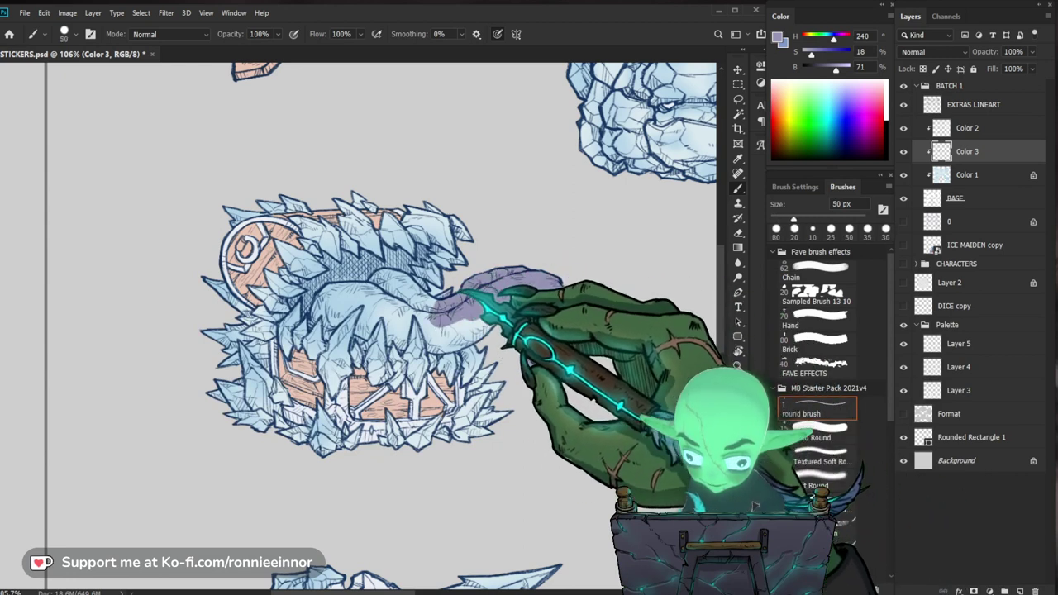
Erase the stray base fill beside the tongue and ice shards on the BASE layer with a 10 px eraser.
{"action": "key", "text": "e"}
{"action": "left_click", "coordinate": [971, 198]}
{"action": "left_click_drag", "start_coordinate": [437, 313], "coordinate": [475, 300]}
{"action": "key", "text": "e"}
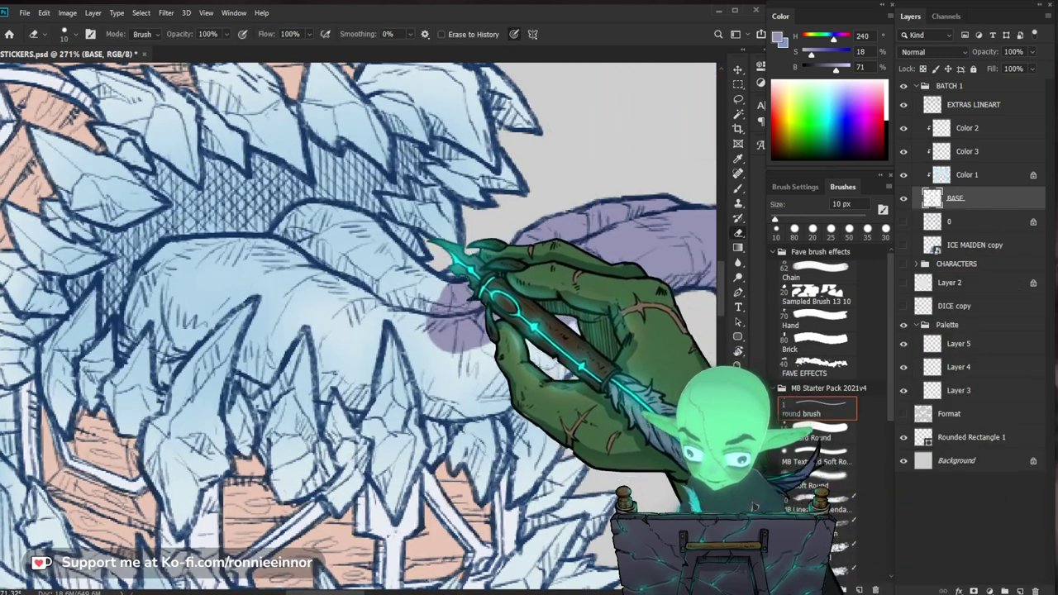
{"action": "key", "text": "z"}
{"action": "left_click_drag", "start_coordinate": [518, 246], "coordinate": [476, 249]}
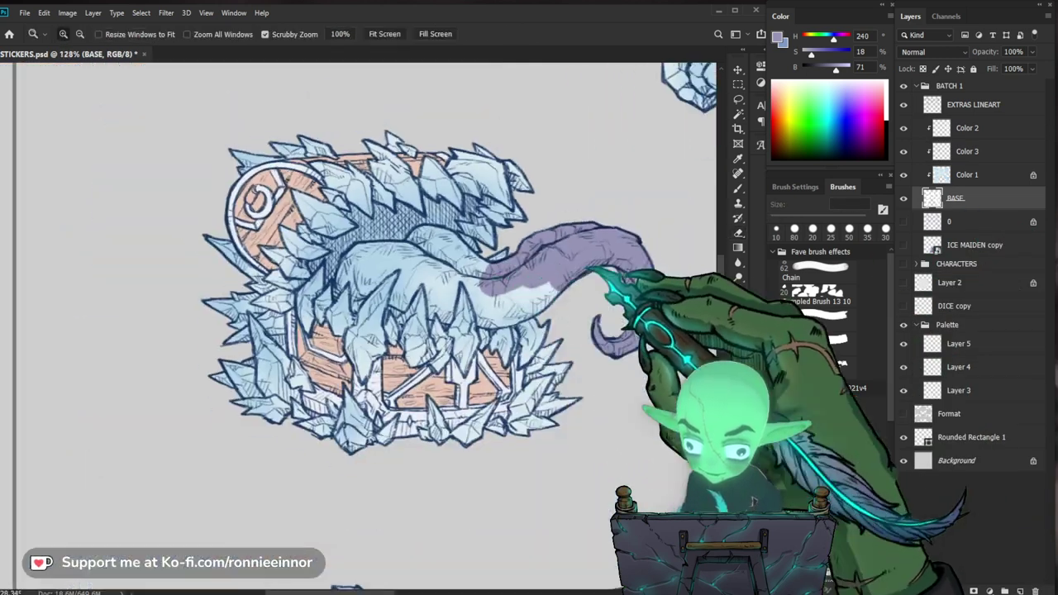
Paint the rest of the tongue back to its root inside the chest muted purple on the Color 3 layer.
{"action": "left_click", "coordinate": [985, 174]}
{"action": "left_click", "coordinate": [966, 152]}
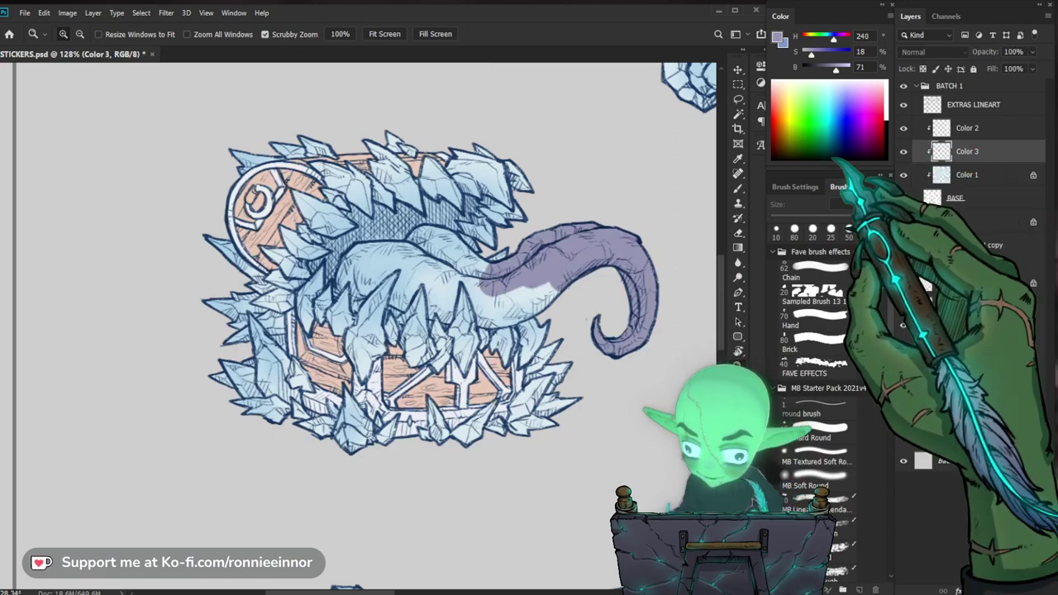
{"action": "key", "text": "b"}
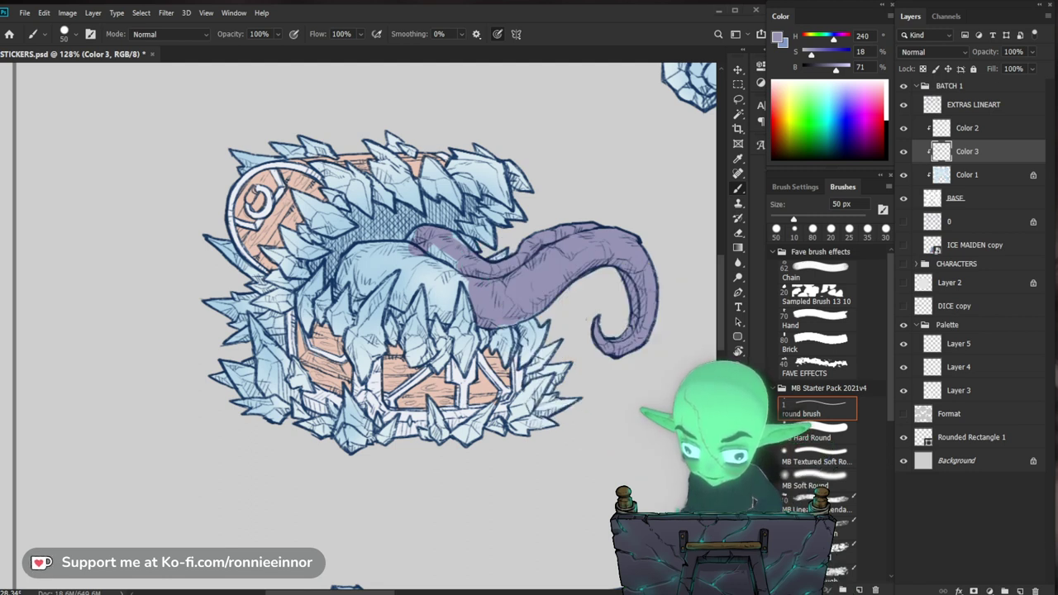
{"action": "key", "text": "e"}
{"action": "key", "text": "b"}
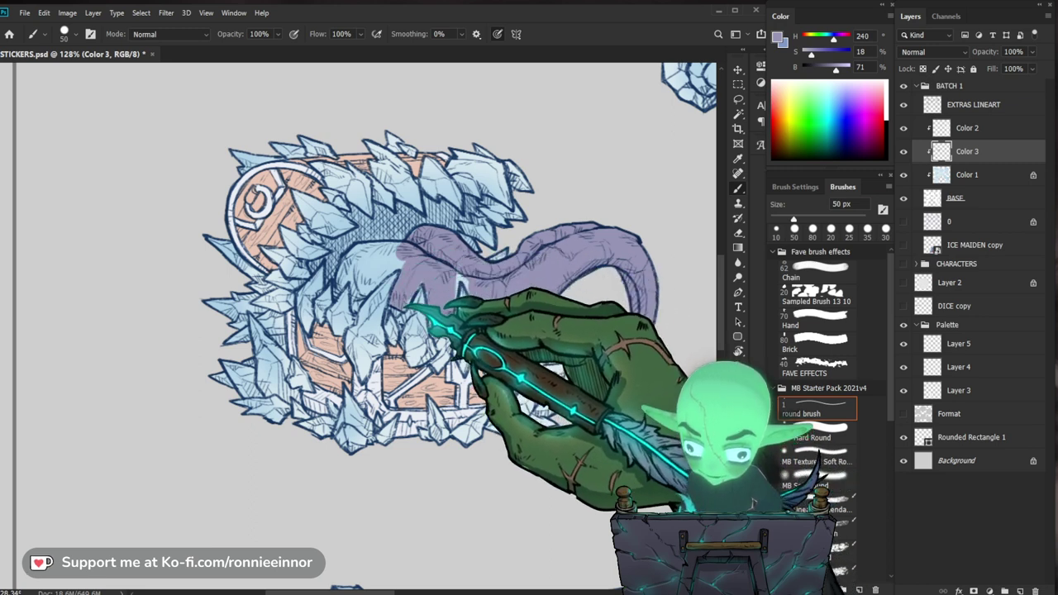
{"action": "mouse_move", "coordinate": [453, 283]}
{"action": "left_mouse_down"}
{"action": "mouse_move", "coordinate": [392, 263]}
{"action": "mouse_move", "coordinate": [370, 283]}
{"action": "mouse_move", "coordinate": [412, 254]}
{"action": "mouse_move", "coordinate": [368, 294]}
{"action": "left_mouse_up"}
{"action": "mouse_move", "coordinate": [371, 251]}
{"action": "left_mouse_down"}
{"action": "mouse_move", "coordinate": [361, 266]}
{"action": "mouse_move", "coordinate": [366, 255]}
{"action": "left_mouse_up"}
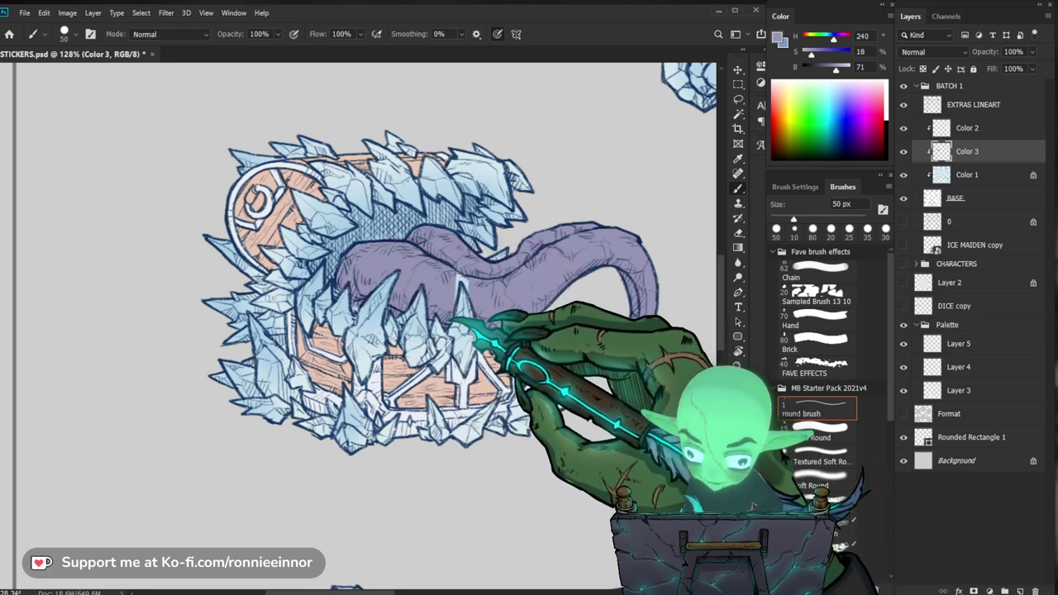
Fill the remaining tongue gaps around the ice teeth with purple and clean the overlaps with a 10 px eraser.
{"action": "key", "text": "e"}
{"action": "key", "text": "b"}
{"action": "left_click_drag", "start_coordinate": [472, 289], "coordinate": [496, 309]}
{"action": "key", "text": "e"}
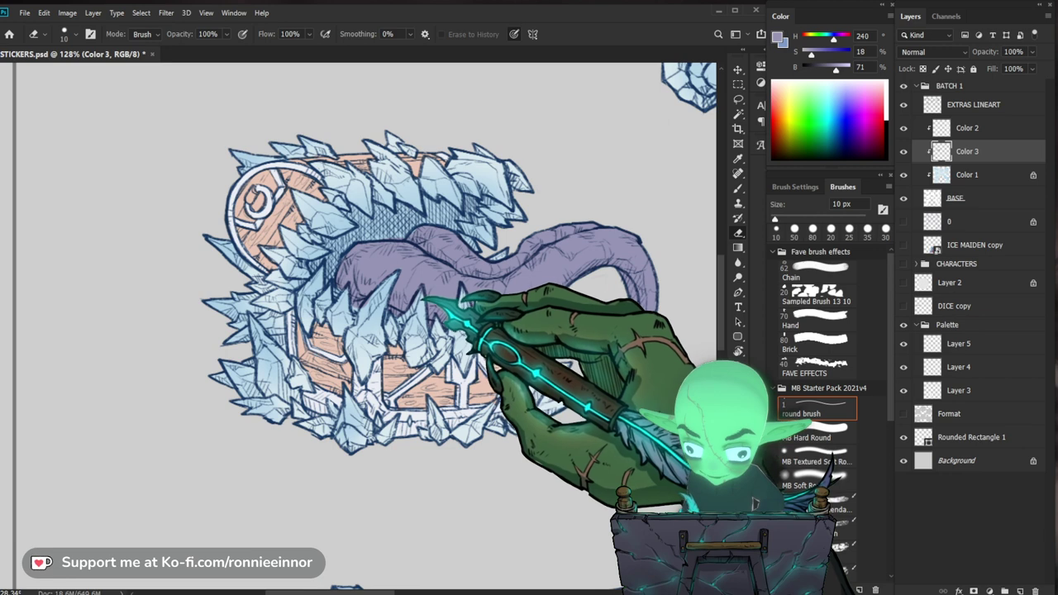
{"action": "left_click_drag", "start_coordinate": [396, 305], "coordinate": [443, 305]}
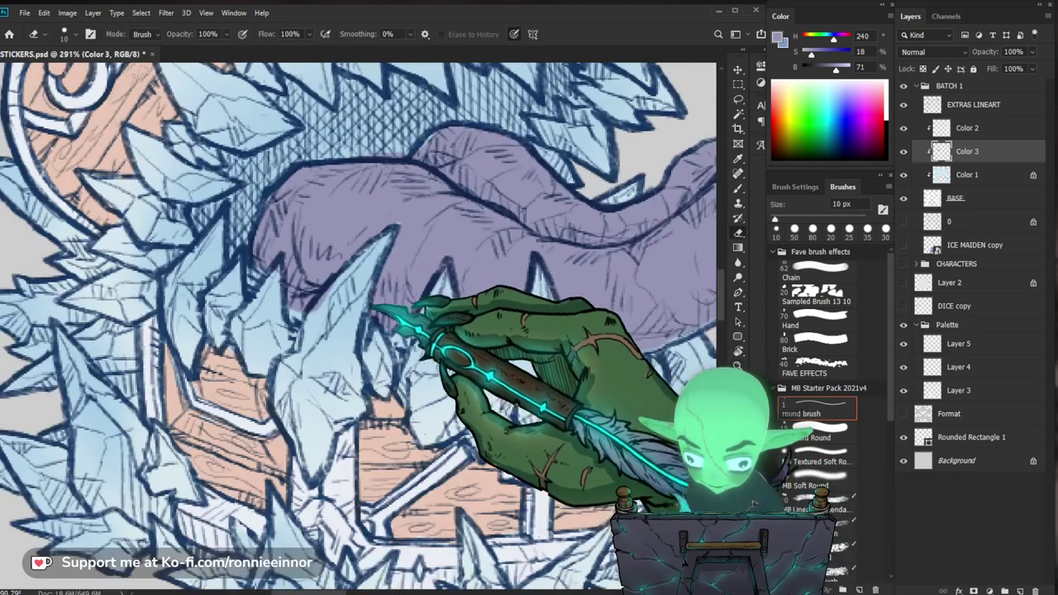
{"action": "key", "text": "b"}
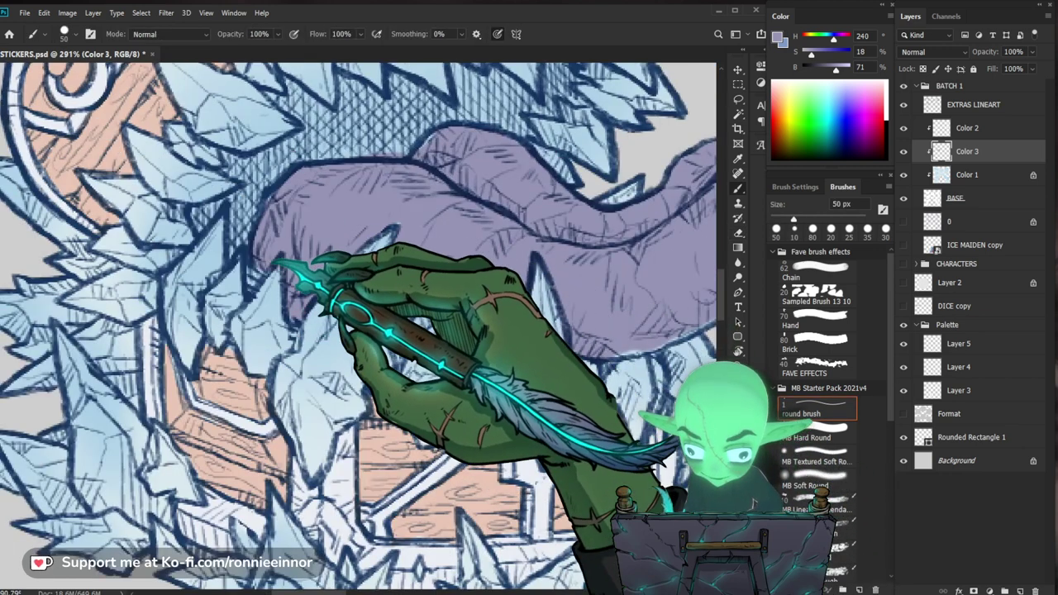
{"action": "key", "text": "e"}
{"action": "scroll", "coordinate": [331, 276], "scroll_direction": "down", "scroll_amount": 5}
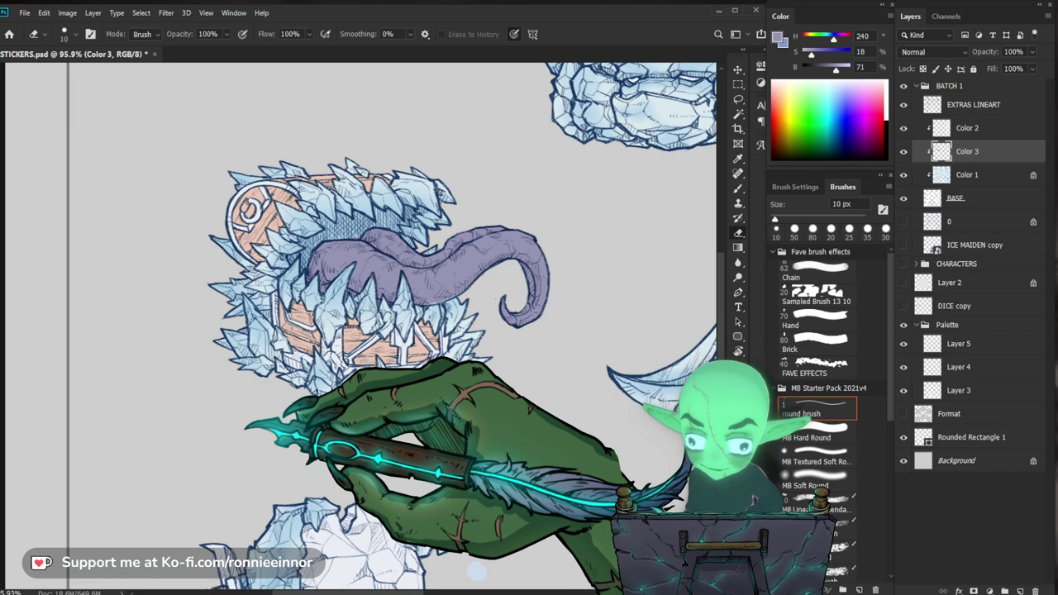
Lock the Color 3 layer's transparent pixels and recolor the chest's peach wood slate blue (H 218, S 35, B 77).
{"action": "key", "text": "ctrl+0"}
{"action": "left_click_drag", "start_coordinate": [204, 285], "coordinate": [521, 332]}
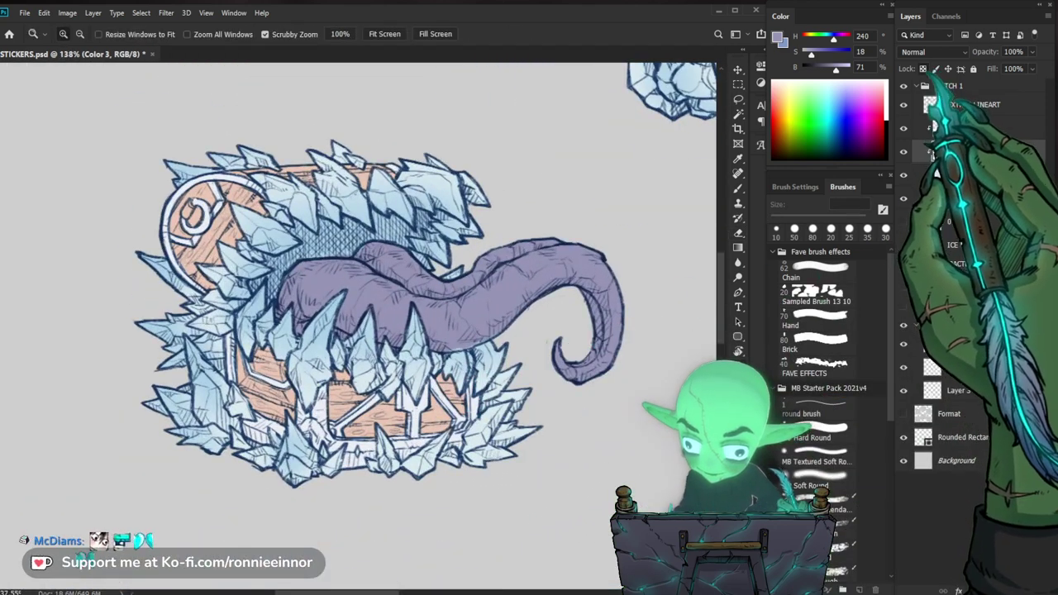
{"action": "scroll", "coordinate": [583, 396], "scroll_direction": "down", "scroll_amount": 2}
{"action": "key", "text": "b"}
{"action": "mouse_move", "coordinate": [295, 406]}
{"action": "left_mouse_down"}
{"action": "mouse_move", "coordinate": [299, 351]}
{"action": "mouse_move", "coordinate": [347, 420]}
{"action": "left_mouse_up"}
{"action": "key", "text": "bracketright"}
{"action": "key", "text": "bracketright"}
{"action": "key", "text": "bracketright"}
{"action": "key", "text": "bracketright"}
{"action": "key", "text": "bracketright"}
{"action": "mouse_move", "coordinate": [414, 409]}
{"action": "left_mouse_down"}
{"action": "mouse_move", "coordinate": [315, 386]}
{"action": "mouse_move", "coordinate": [458, 426]}
{"action": "left_mouse_up"}
{"action": "mouse_move", "coordinate": [255, 281]}
{"action": "left_mouse_down"}
{"action": "mouse_move", "coordinate": [347, 195]}
{"action": "mouse_move", "coordinate": [446, 220]}
{"action": "left_mouse_up"}
Recolor the bedroll's peach straps slate blue with a 100 px brush on the Color 3 layer.
{"action": "scroll", "coordinate": [473, 198], "scroll_direction": "down", "scroll_amount": 8}
{"action": "left_click_drag", "start_coordinate": [506, 199], "coordinate": [444, 366]}
{"action": "mouse_move", "coordinate": [343, 217]}
{"action": "left_mouse_down"}
{"action": "mouse_move", "coordinate": [338, 237]}
{"action": "mouse_move", "coordinate": [364, 184]}
{"action": "left_mouse_up"}
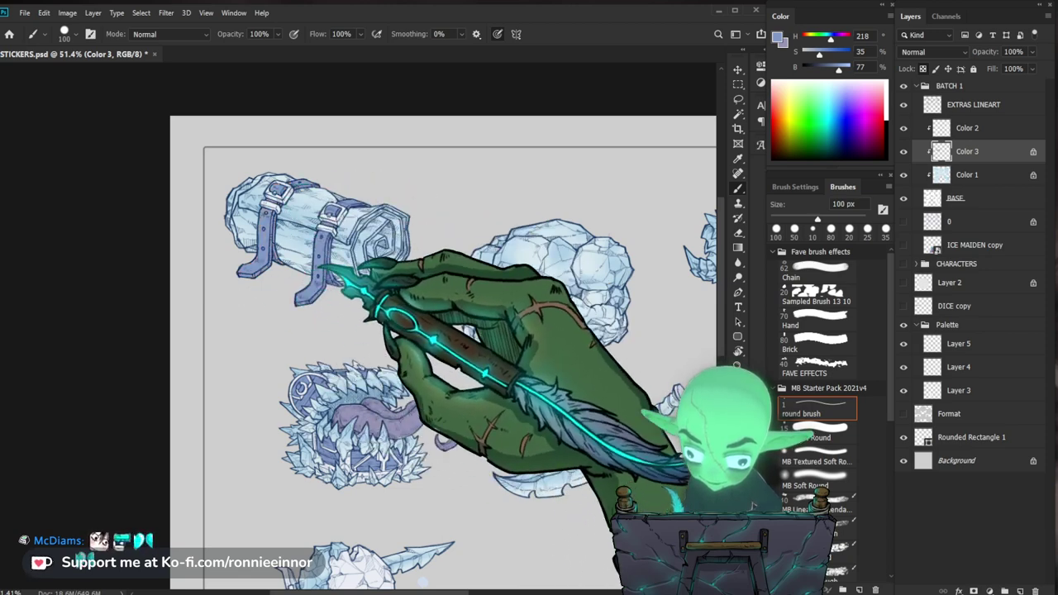
Unlock the Color 3 layer's transparent pixels and paint the chest's crosshatched mouth interior slate blue.
{"action": "key", "text": "ctrl+space"}
{"action": "left_click_drag", "start_coordinate": [488, 397], "coordinate": [406, 430]}
{"action": "left_click_drag", "start_coordinate": [348, 350], "coordinate": [436, 439]}
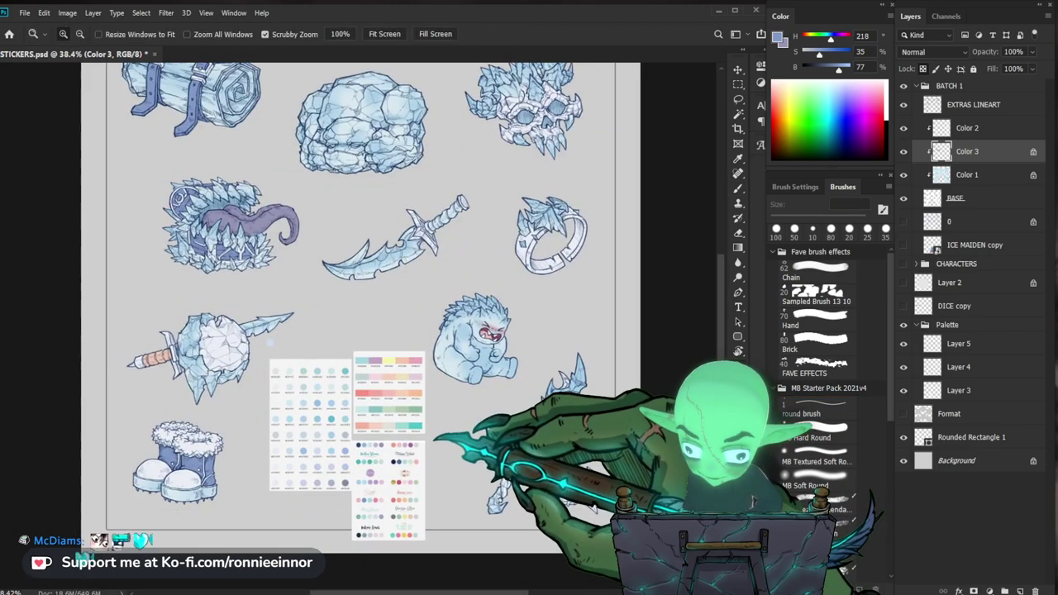
{"action": "scroll", "coordinate": [218, 198], "scroll_direction": "up", "scroll_amount": 5}
{"action": "scroll", "coordinate": [218, 199], "scroll_direction": "up", "scroll_amount": 2}
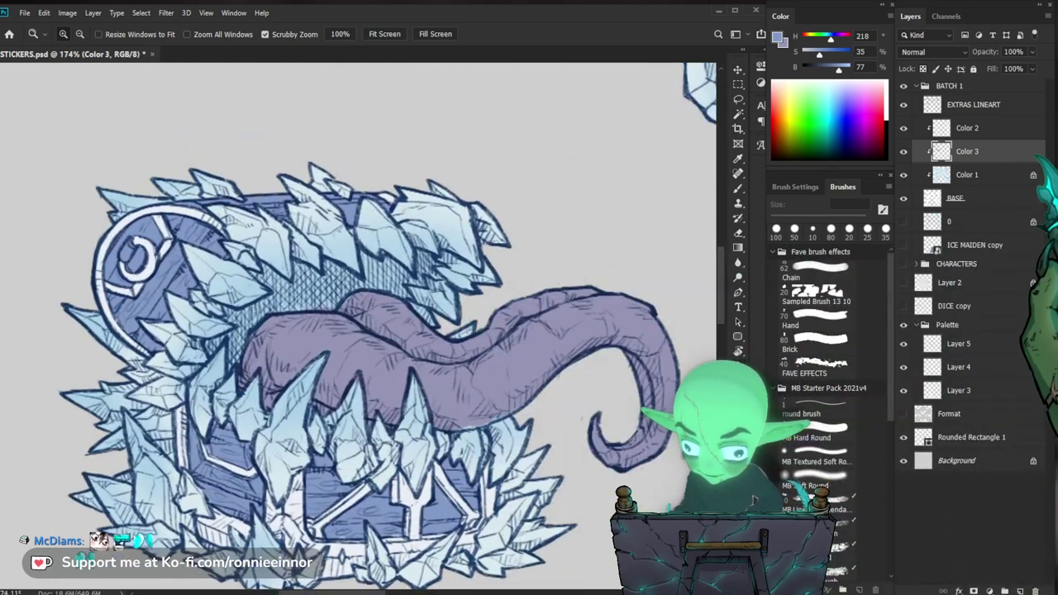
{"action": "key", "text": "b"}
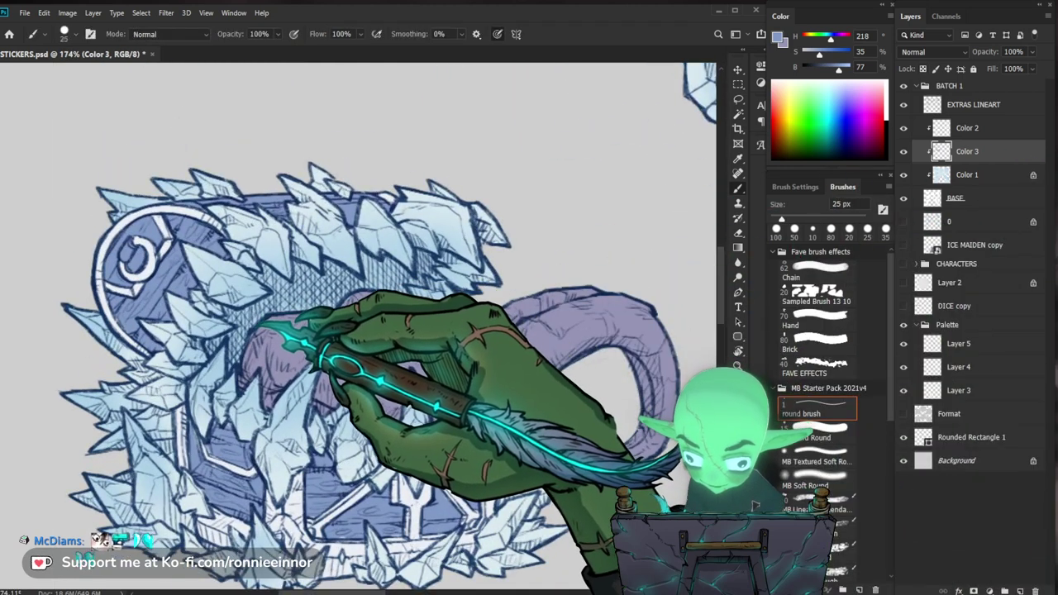
{"action": "mouse_move", "coordinate": [238, 333]}
{"action": "left_mouse_down"}
{"action": "mouse_move", "coordinate": [218, 345]}
{"action": "mouse_move", "coordinate": [237, 316]}
{"action": "left_mouse_up"}
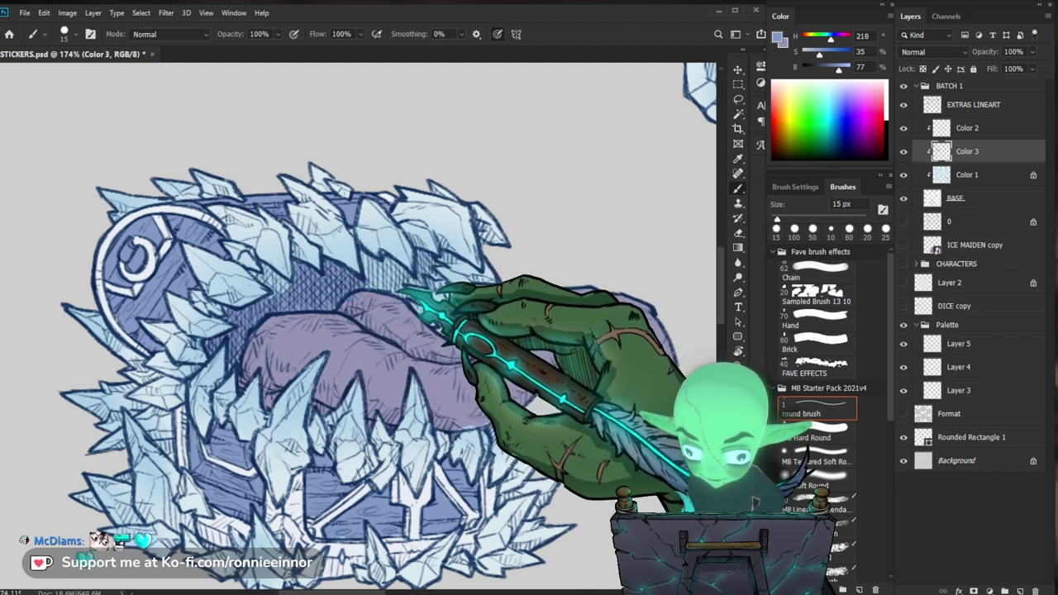
Refine the border between mouth interior and tongue using sampled purple and slate blue plus the 10 px eraser.
{"action": "left_click", "coordinate": [387, 318], "text": "alt"}
{"action": "left_click", "coordinate": [343, 295], "text": "alt"}
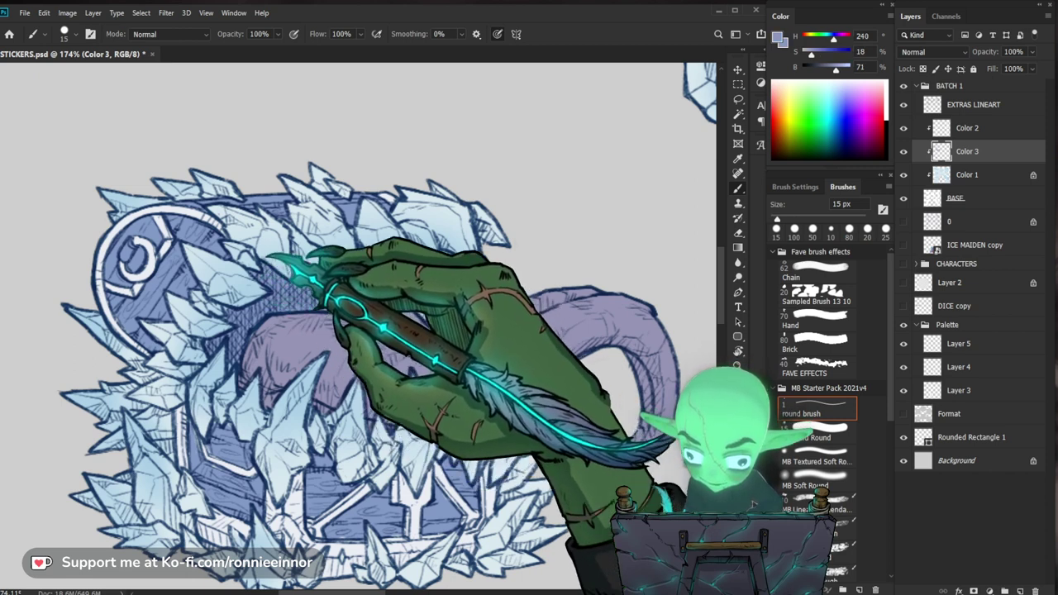
{"action": "key", "text": "e"}
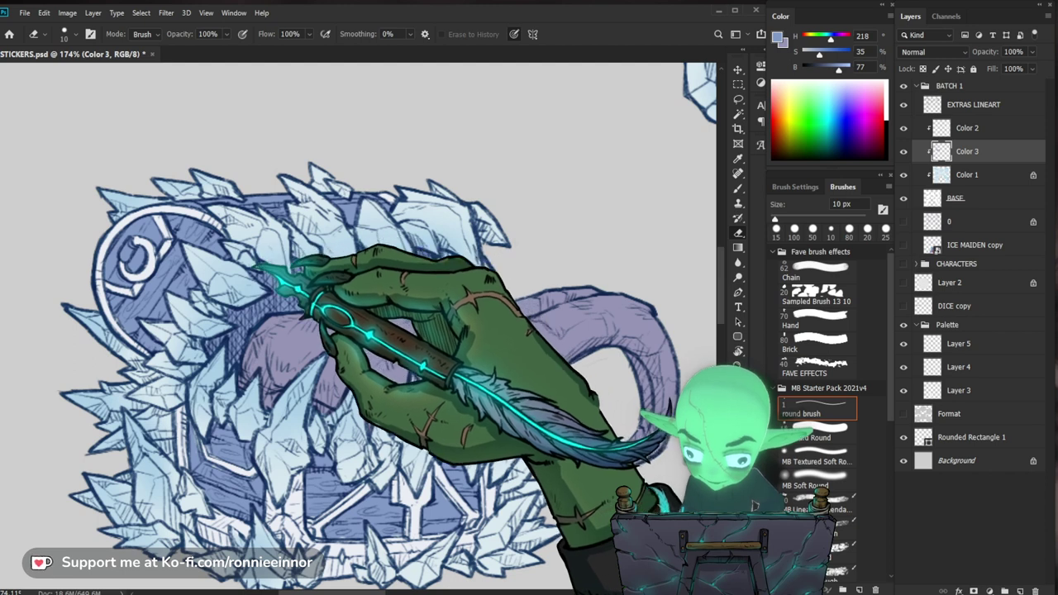
{"action": "left_click", "coordinate": [307, 281], "text": "alt"}
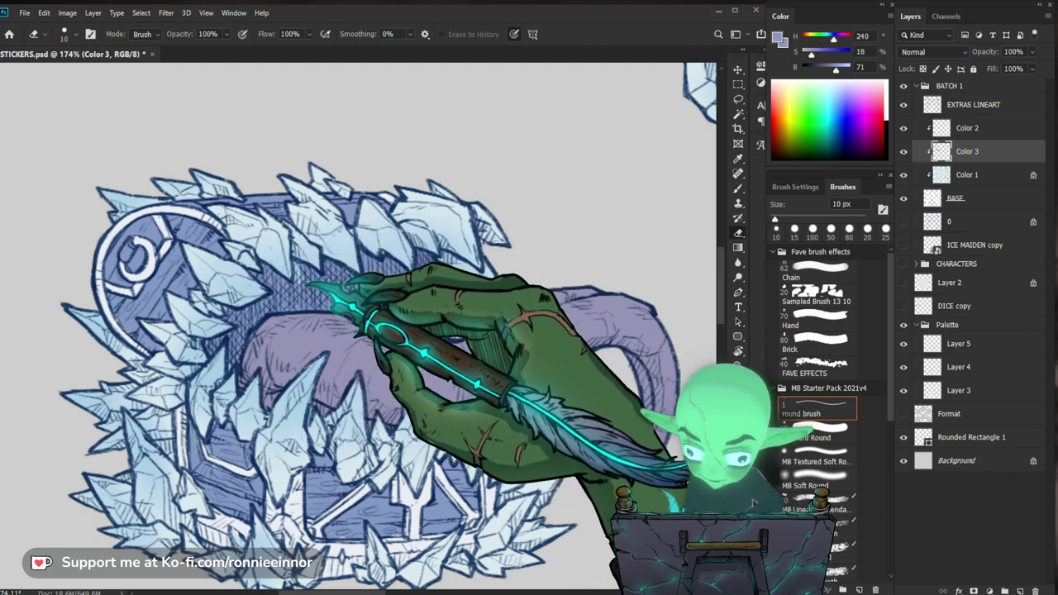
{"action": "key", "text": "b"}
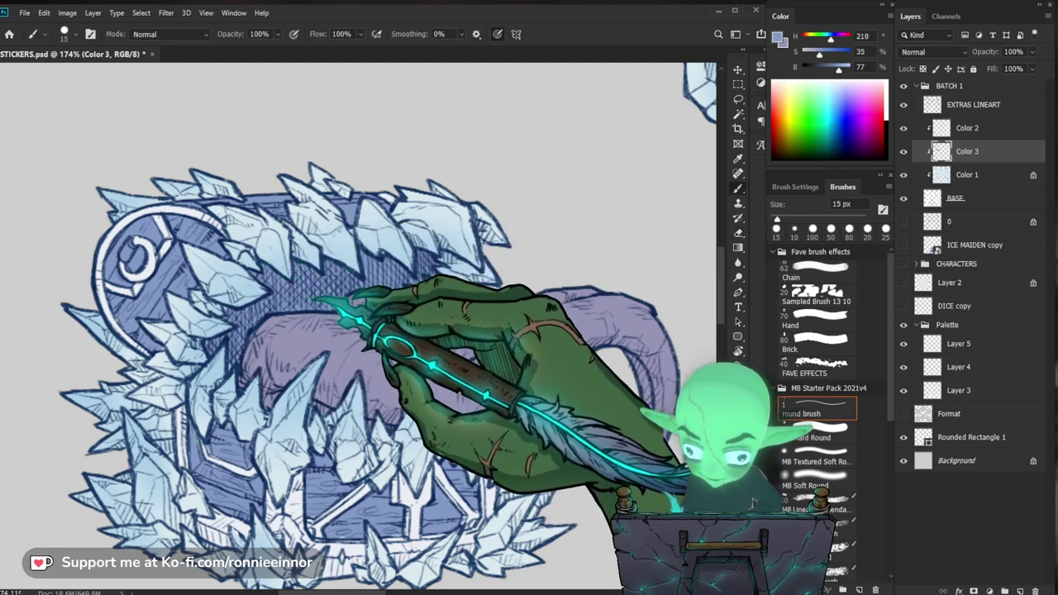
Clean the remaining color edges around the tongue root and ice teeth of the chest on the Color 3 layer.
{"action": "key", "text": "z"}
{"action": "left_click_drag", "start_coordinate": [379, 263], "coordinate": [324, 270]}
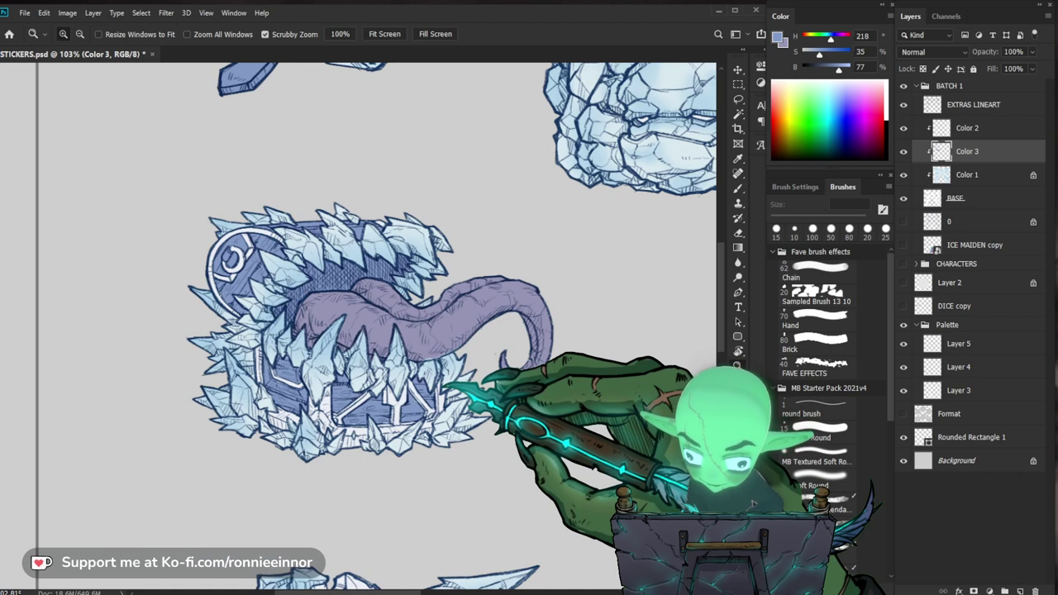
{"action": "left_click_drag", "start_coordinate": [304, 310], "coordinate": [375, 293]}
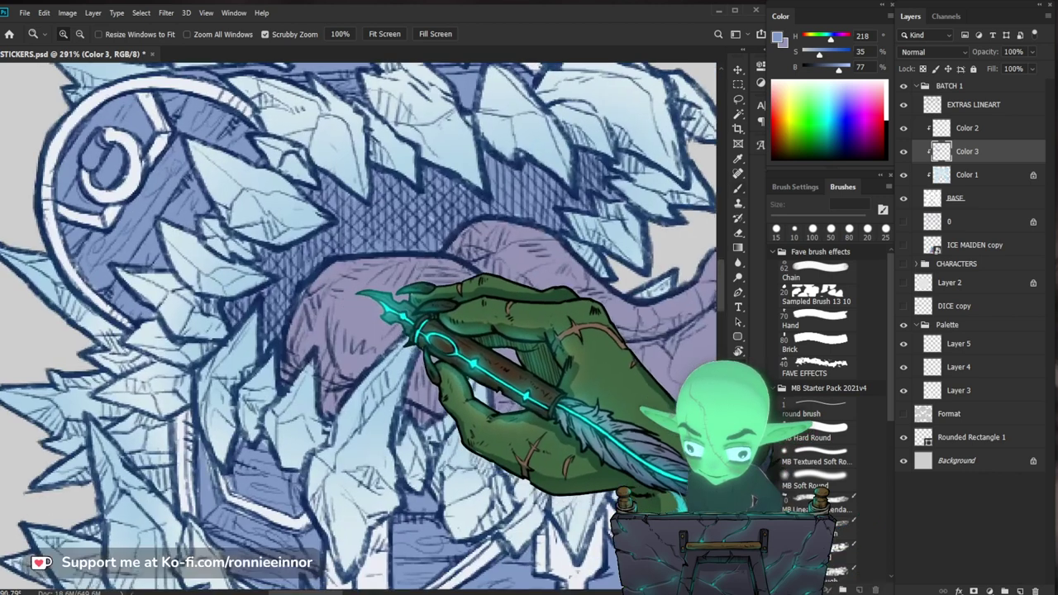
{"action": "key", "text": "b"}
{"action": "key", "text": "z"}
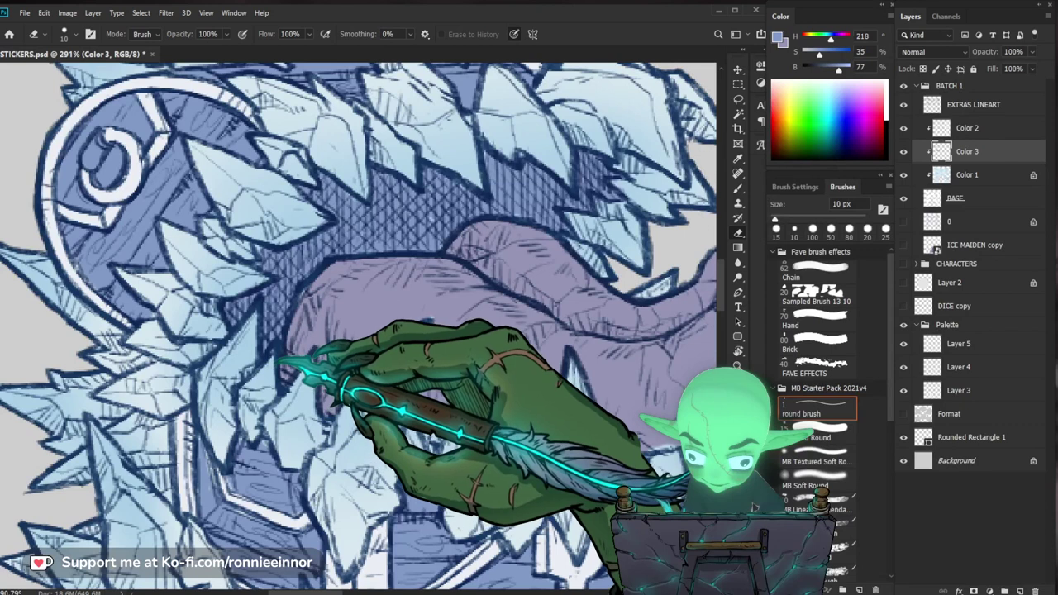
{"action": "left_click_drag", "start_coordinate": [322, 364], "coordinate": [181, 363]}
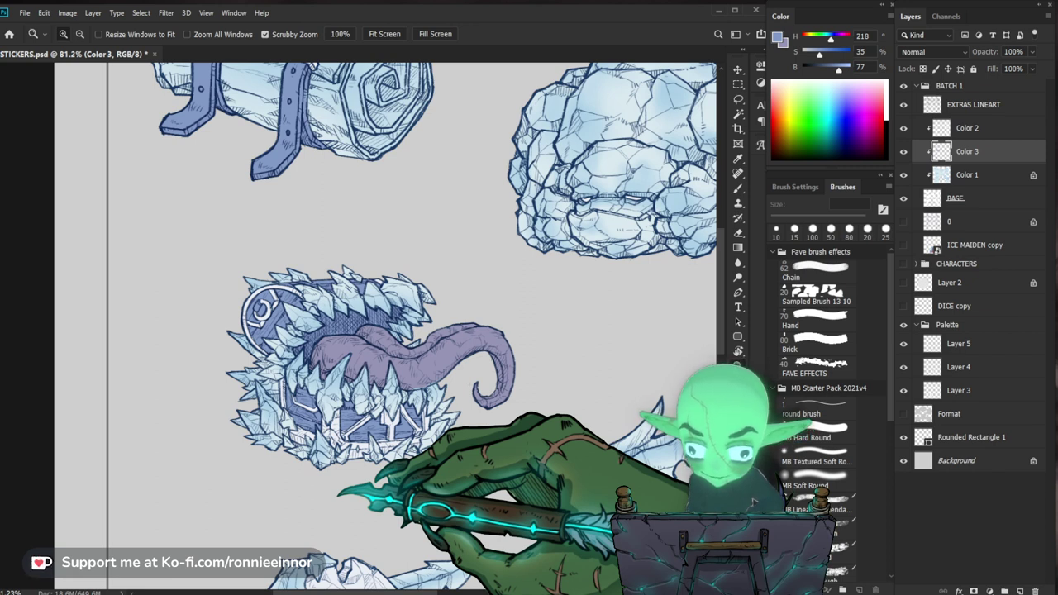
Paint the curved sword's grip slate blue (H 218, S 35, B 77) on the Color 3 layer.
{"action": "left_click_drag", "start_coordinate": [455, 486], "coordinate": [348, 486]}
{"action": "left_click_drag", "start_coordinate": [407, 319], "coordinate": [437, 381]}
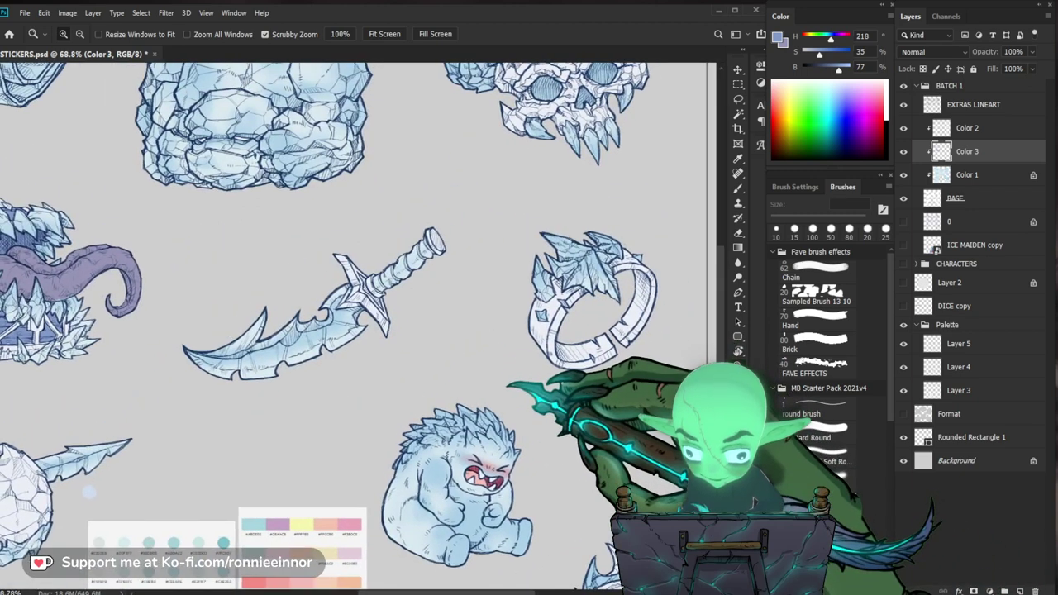
{"action": "mouse_move", "coordinate": [467, 248]}
{"action": "left_mouse_down"}
{"action": "mouse_move", "coordinate": [430, 242]}
{"action": "mouse_move", "coordinate": [464, 274]}
{"action": "left_mouse_up"}
{"action": "mouse_move", "coordinate": [422, 302]}
{"action": "left_mouse_down"}
{"action": "mouse_move", "coordinate": [485, 294]}
{"action": "mouse_move", "coordinate": [474, 313]}
{"action": "left_mouse_up"}
{"action": "key", "text": "b"}
{"action": "key", "text": "bracketright"}
{"action": "key", "text": "bracketright"}
{"action": "key", "text": "bracketright"}
{"action": "key", "text": "bracketright"}
{"action": "mouse_move", "coordinate": [516, 246]}
{"action": "left_mouse_down"}
{"action": "mouse_move", "coordinate": [546, 261]}
{"action": "mouse_move", "coordinate": [546, 271]}
{"action": "mouse_move", "coordinate": [556, 250]}
{"action": "mouse_move", "coordinate": [545, 263]}
{"action": "mouse_move", "coordinate": [537, 240]}
{"action": "mouse_move", "coordinate": [517, 246]}
{"action": "mouse_move", "coordinate": [454, 296]}
{"action": "mouse_move", "coordinate": [432, 329]}
{"action": "left_mouse_up"}
{"action": "key", "text": "bracketright"}
{"action": "key", "text": "bracketright"}
{"action": "key", "text": "bracketright"}
{"action": "key", "text": "bracketright"}
{"action": "key", "text": "bracketright"}
{"action": "key", "text": "bracketright"}
{"action": "scroll", "coordinate": [451, 333], "scroll_direction": "up", "scroll_amount": 3}
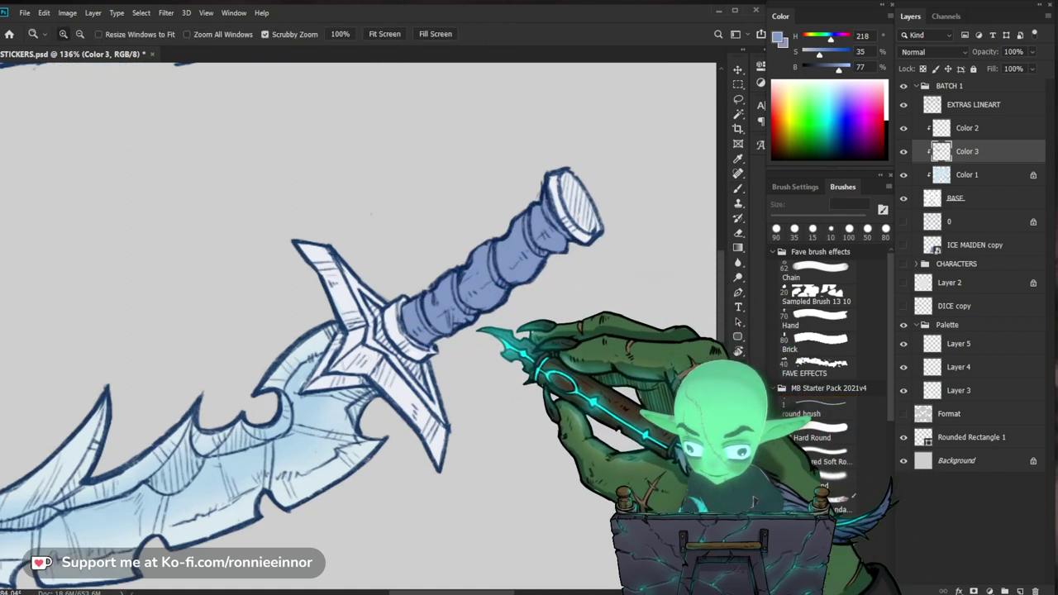
Paint the sword's crossguard with sampled near-white (H 218, S 4, B 96) on the Color 2 layer and clean its edges.
{"action": "left_click", "coordinate": [974, 104]}
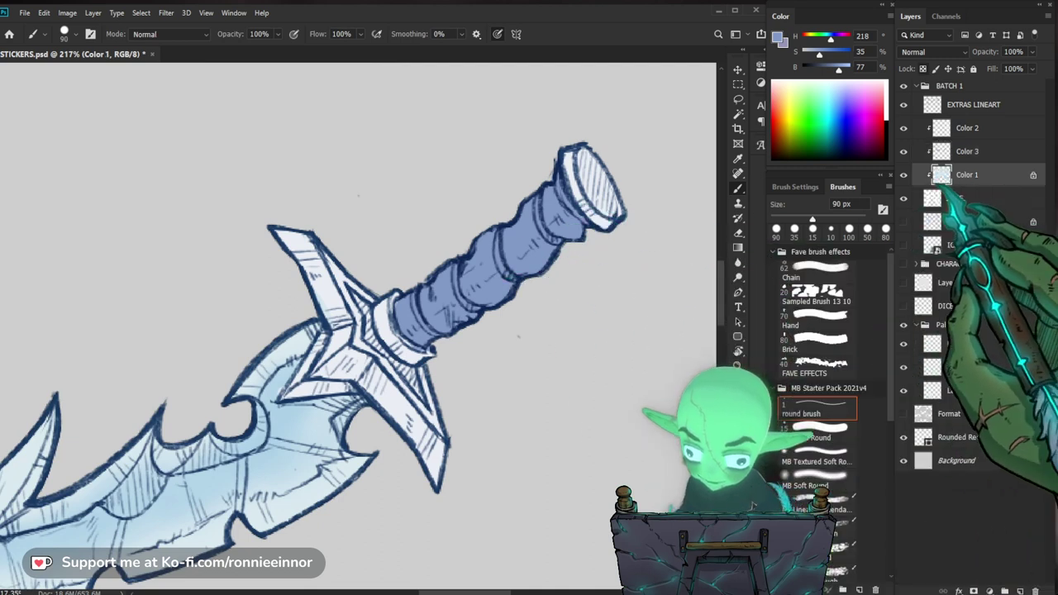
{"action": "left_click", "coordinate": [980, 127]}
{"action": "left_click_drag", "start_coordinate": [407, 376], "coordinate": [438, 375]}
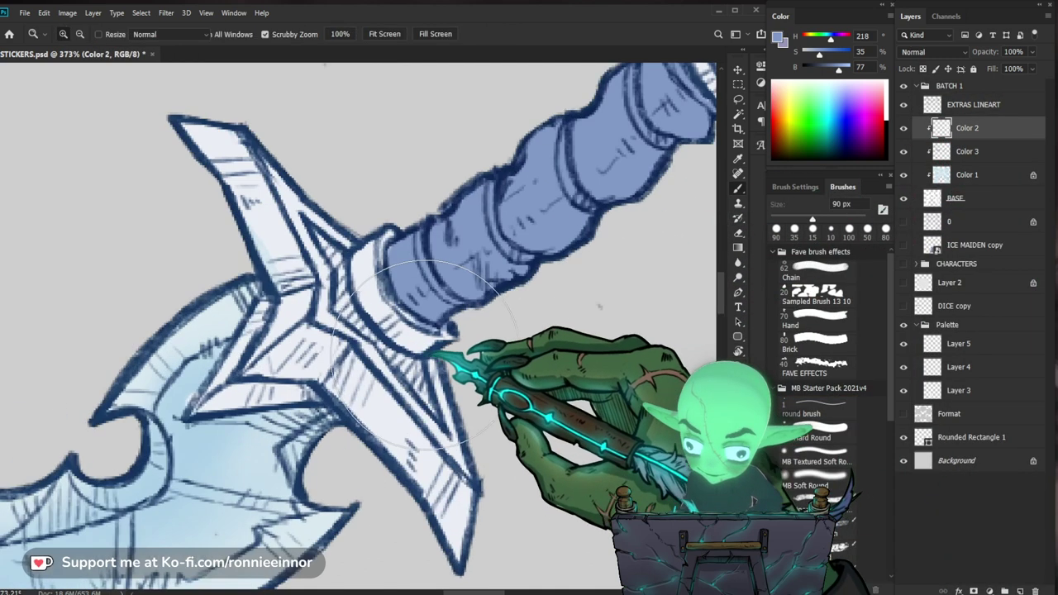
{"action": "key", "text": "e"}
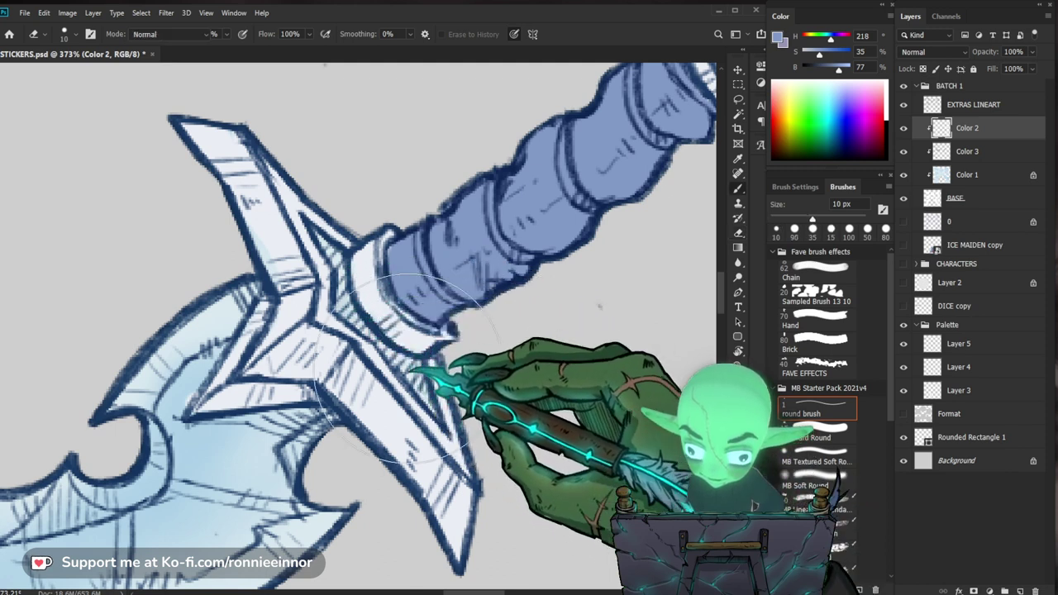
{"action": "key", "text": "b"}
{"action": "left_click", "coordinate": [385, 422], "text": "alt"}
{"action": "key", "text": "bracketleft"}
{"action": "key", "text": "bracketleft"}
{"action": "key", "text": "bracketleft"}
{"action": "key", "text": "bracketleft"}
{"action": "key", "text": "bracketleft"}
{"action": "key", "text": "bracketleft"}
{"action": "key", "text": "bracketleft"}
{"action": "key", "text": "bracketleft"}
{"action": "key", "text": "bracketleft"}
{"action": "key", "text": "bracketleft"}
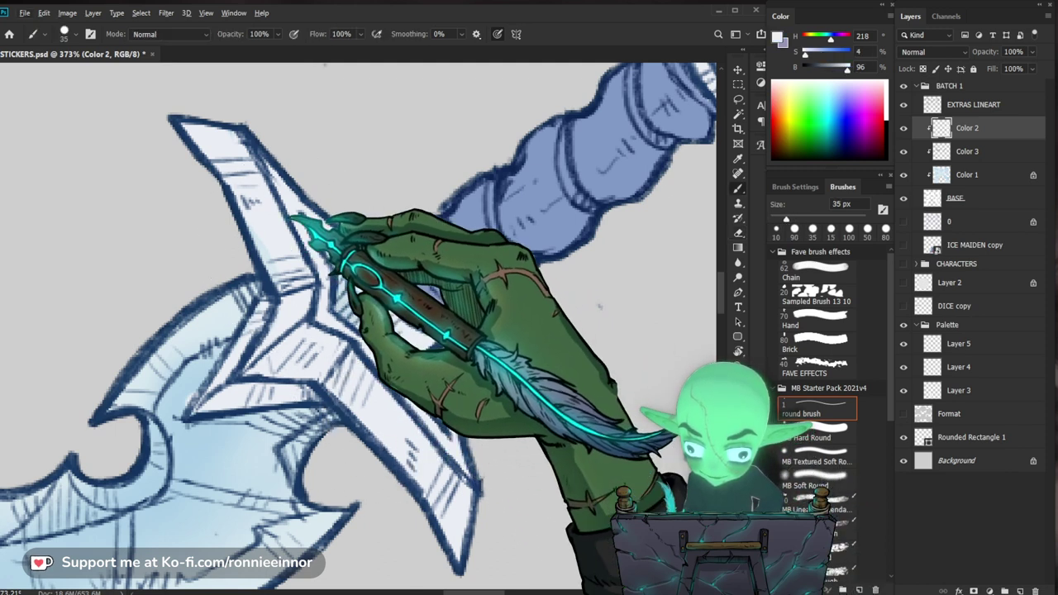
{"action": "mouse_move", "coordinate": [307, 263]}
{"action": "left_mouse_down"}
{"action": "mouse_move", "coordinate": [309, 282]}
{"action": "mouse_move", "coordinate": [282, 296]}
{"action": "mouse_move", "coordinate": [249, 349]}
{"action": "mouse_move", "coordinate": [217, 361]}
{"action": "mouse_move", "coordinate": [192, 394]}
{"action": "left_mouse_up"}
{"action": "key", "text": "e"}
{"action": "mouse_move", "coordinate": [349, 333]}
{"action": "left_mouse_down"}
{"action": "mouse_move", "coordinate": [343, 374]}
{"action": "mouse_move", "coordinate": [397, 357]}
{"action": "left_mouse_up"}
{"action": "key", "text": "ctrl+plus"}
Paint the crossguard's recessed areas with slate blue sampled from the grip on the Color 3 layer, using a 20 px brush.
{"action": "key", "text": "b"}
{"action": "left_click", "coordinate": [982, 153]}
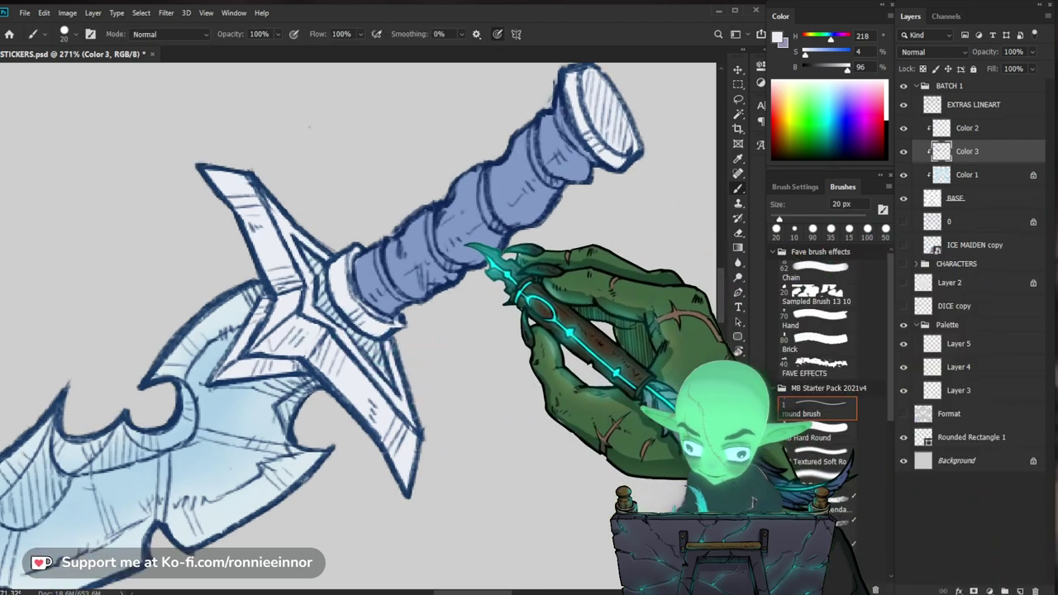
{"action": "left_click", "coordinate": [524, 208], "text": "alt"}
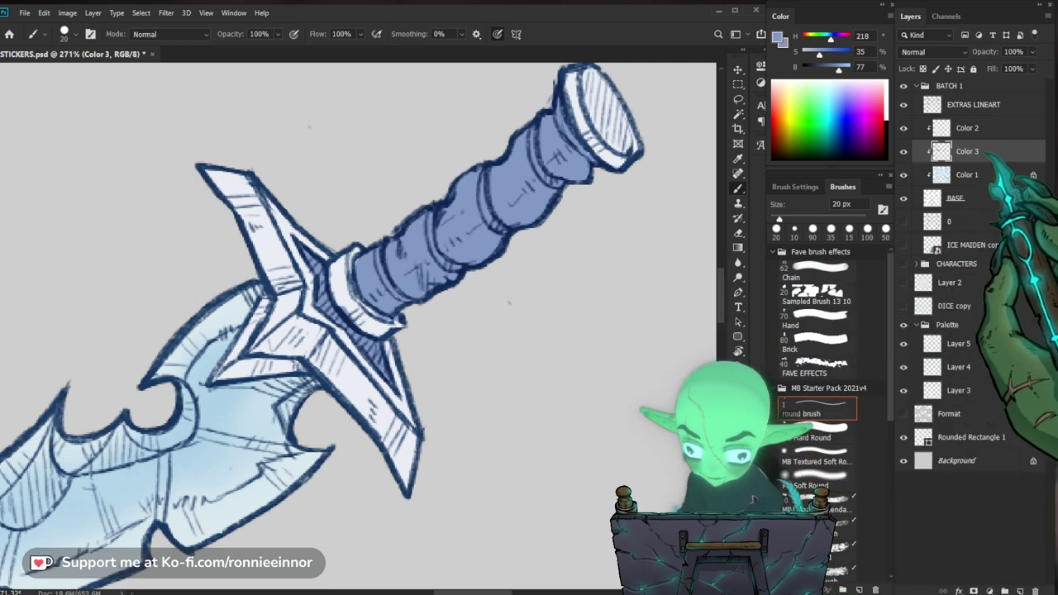
Touch up the sword's grip collar and pommel with sampled near-white (H 218, S 4, B 96) on the Color 2 layer and clean the edges.
{"action": "key", "text": "alt+bracketright"}
{"action": "left_click", "coordinate": [343, 282], "text": "alt"}
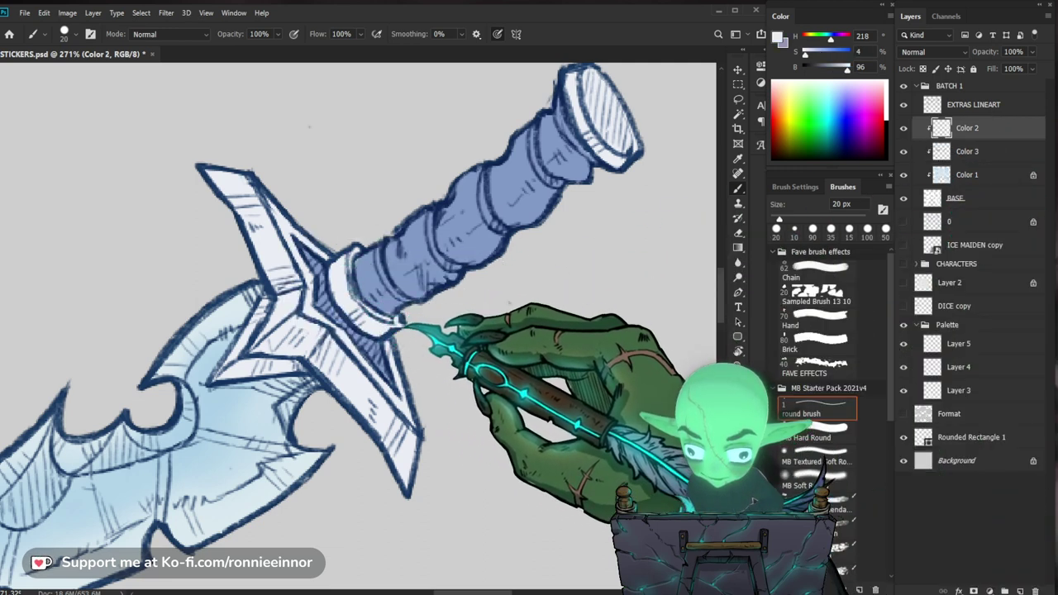
{"action": "left_click_drag", "start_coordinate": [356, 248], "coordinate": [372, 312]}
{"action": "left_click_drag", "start_coordinate": [467, 233], "coordinate": [449, 233]}
{"action": "key", "text": "e"}
{"action": "left_click_drag", "start_coordinate": [592, 186], "coordinate": [495, 286]}
{"action": "key", "text": "b"}
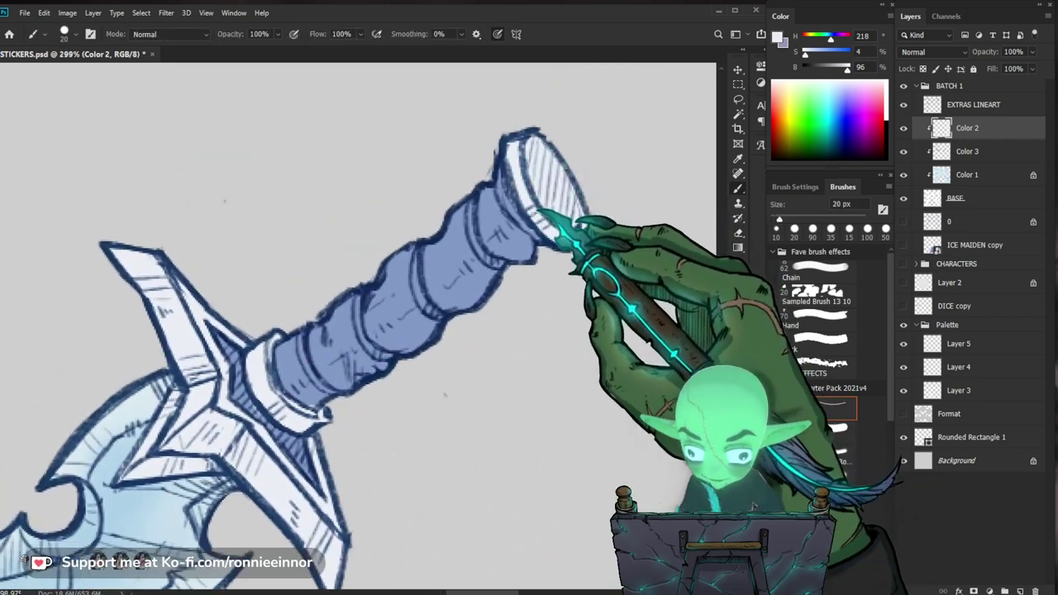
{"action": "left_click_drag", "start_coordinate": [543, 210], "coordinate": [478, 240]}
{"action": "left_click_drag", "start_coordinate": [523, 332], "coordinate": [450, 400]}
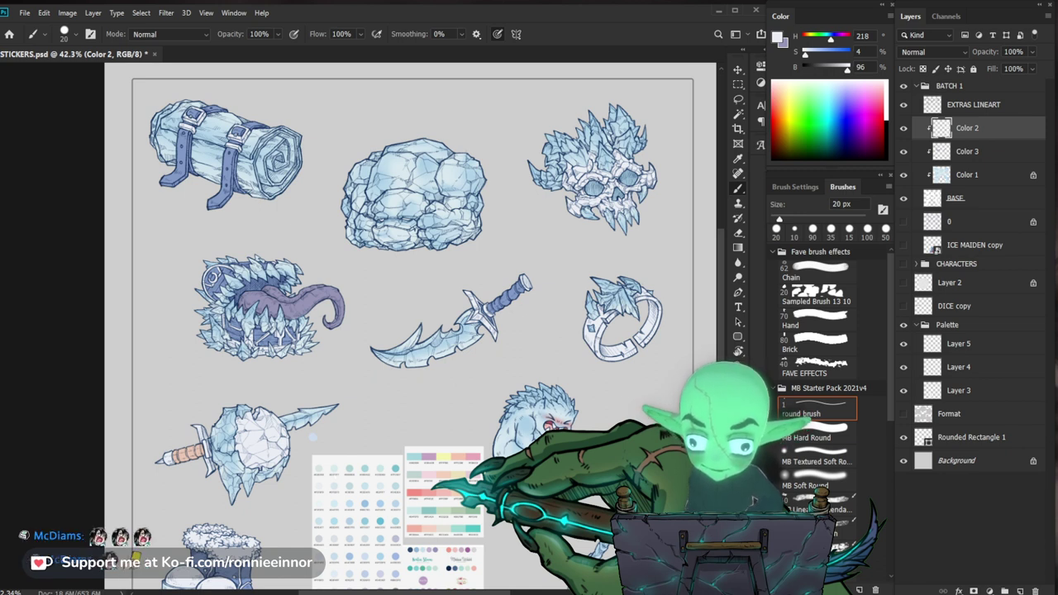
Examine the sword, the ice-ball weapon, the boots, the staff and the small potion bottle for areas still lacking accent colors.
{"action": "left_click_drag", "start_coordinate": [321, 394], "coordinate": [338, 393]}
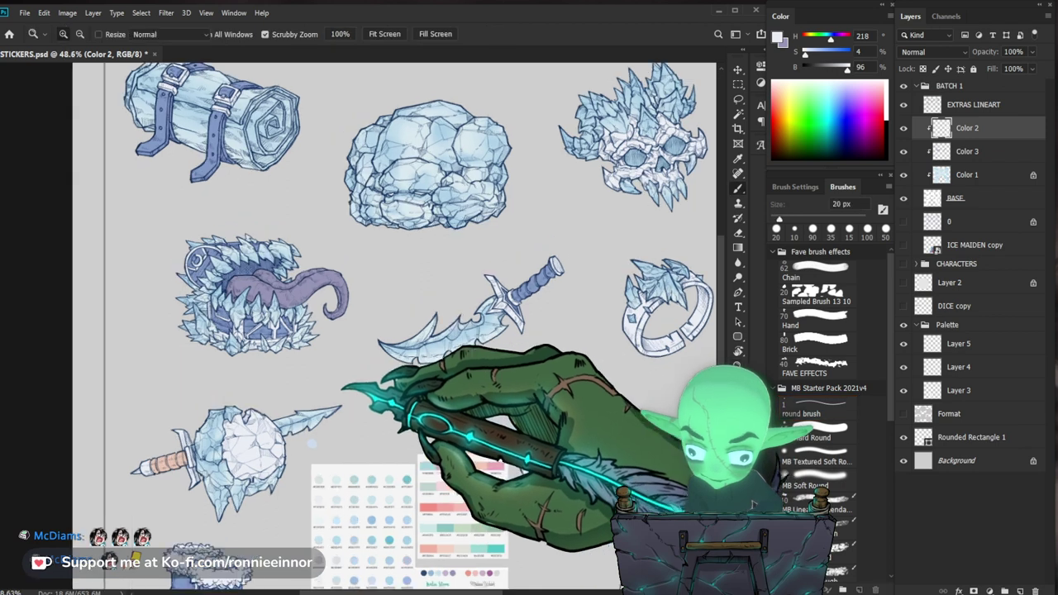
{"action": "scroll", "coordinate": [313, 444], "scroll_direction": "up", "scroll_amount": 5}
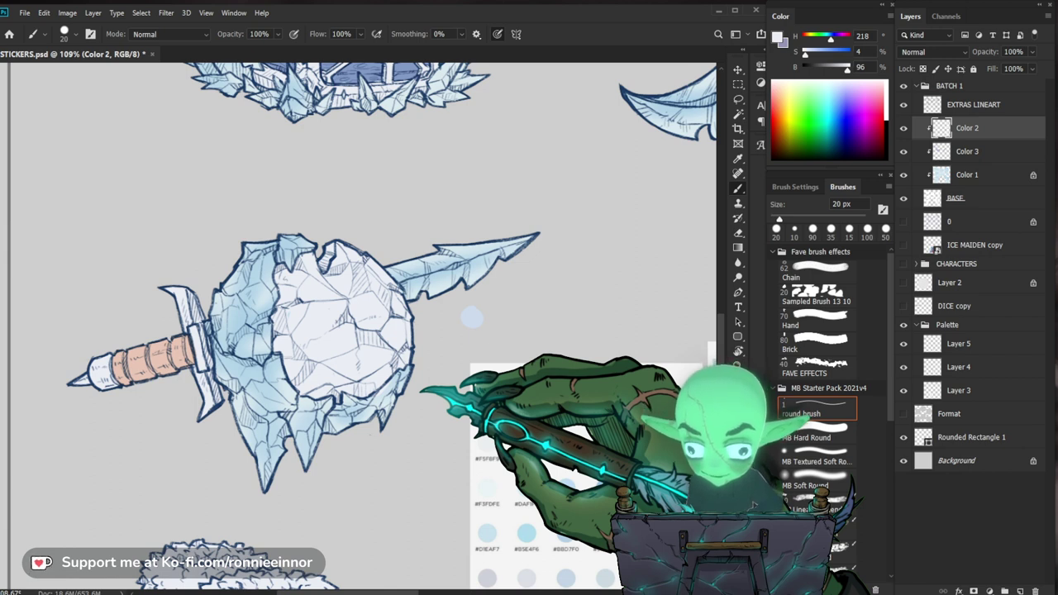
{"action": "scroll", "coordinate": [472, 317], "scroll_direction": "down", "scroll_amount": 5}
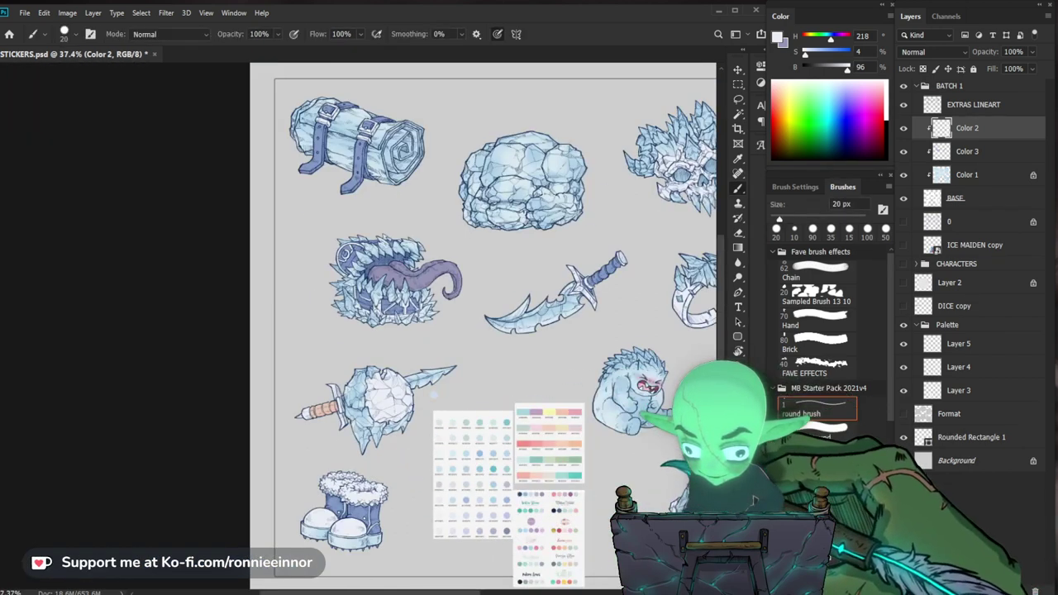
{"action": "left_click_drag", "start_coordinate": [570, 283], "coordinate": [456, 314]}
{"action": "left_click_drag", "start_coordinate": [559, 311], "coordinate": [590, 298]}
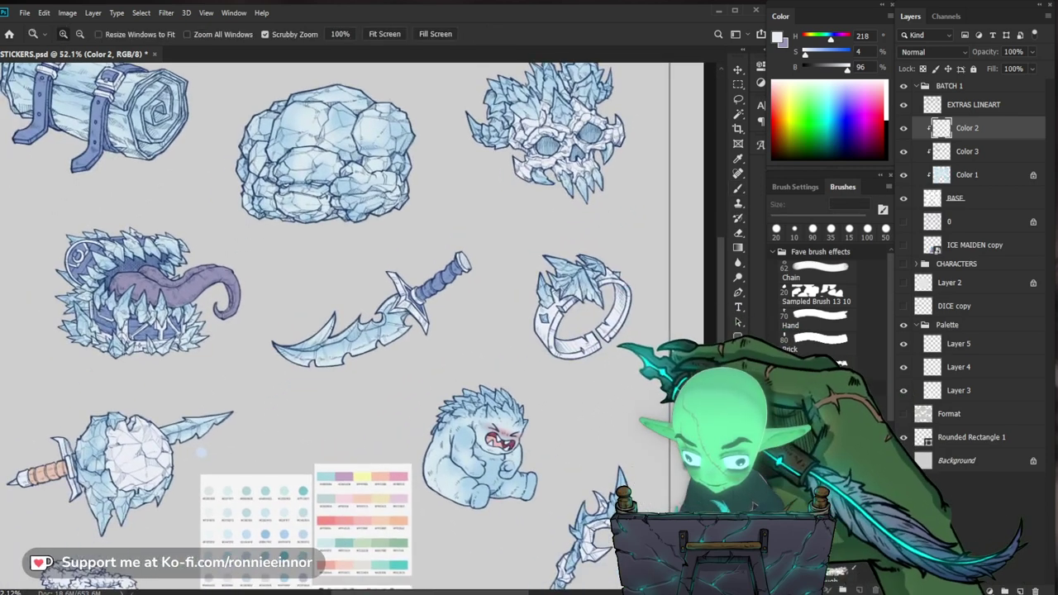
{"action": "left_click_drag", "start_coordinate": [392, 557], "coordinate": [538, 339]}
{"action": "scroll", "coordinate": [355, 331], "scroll_direction": "down", "scroll_amount": 3}
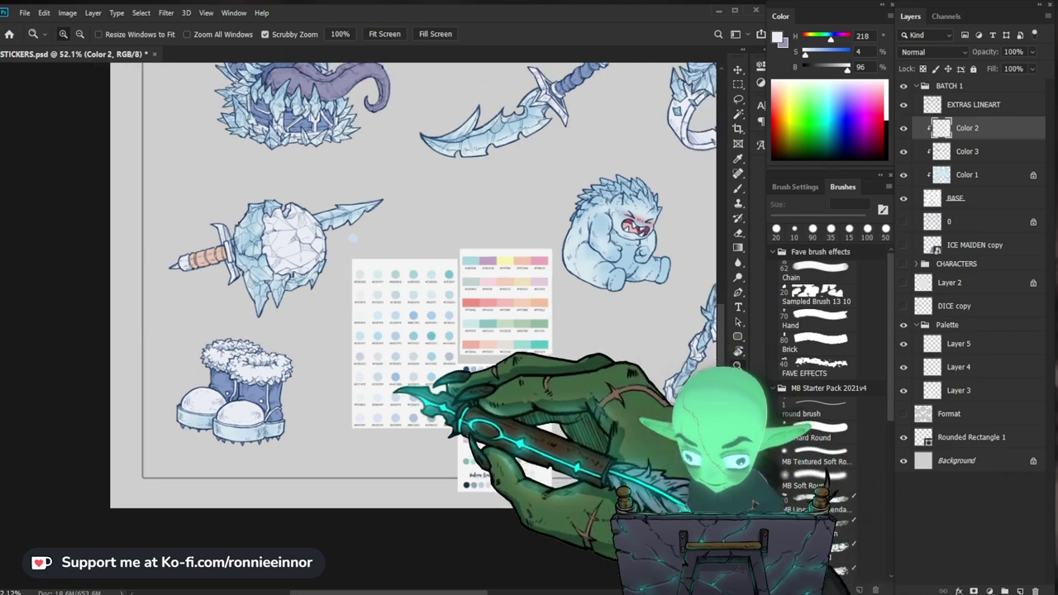
{"action": "left_click_drag", "start_coordinate": [364, 479], "coordinate": [412, 437]}
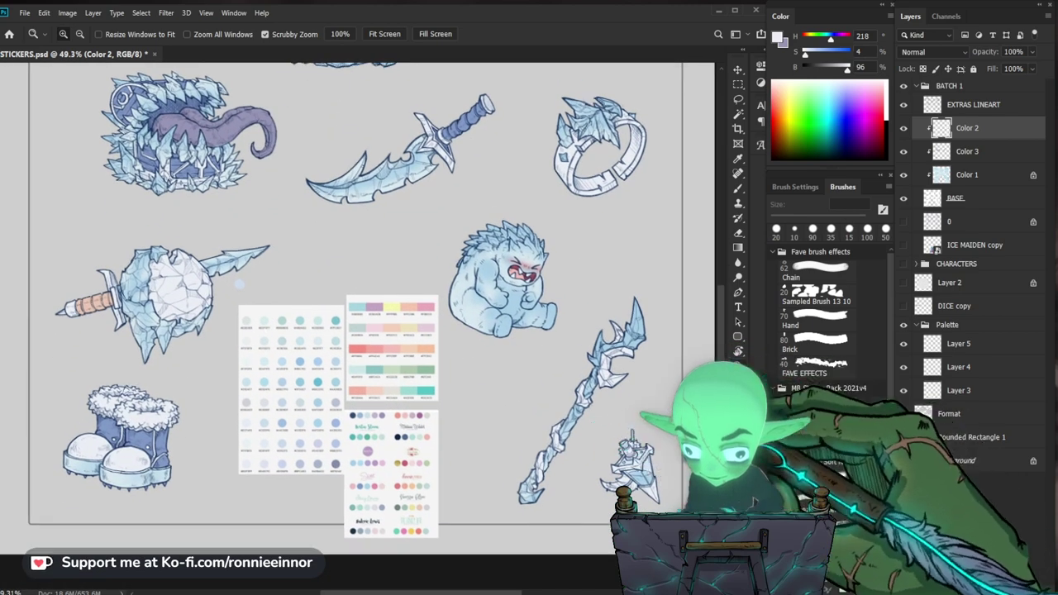
{"action": "left_click_drag", "start_coordinate": [641, 492], "coordinate": [773, 492]}
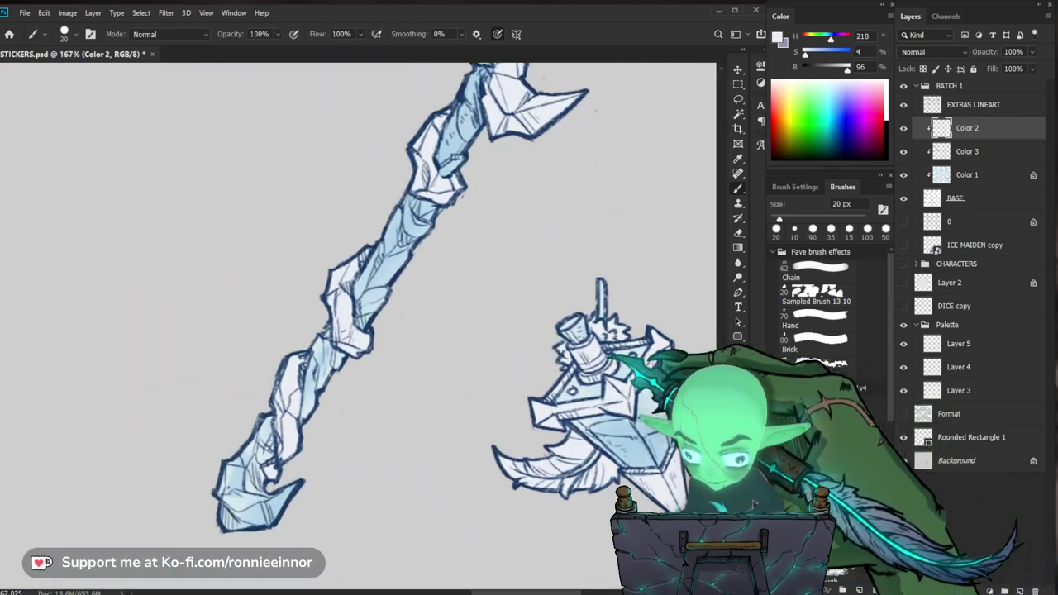
{"action": "left_click_drag", "start_coordinate": [595, 335], "coordinate": [471, 334]}
{"action": "left_click_drag", "start_coordinate": [553, 356], "coordinate": [546, 355]}
{"action": "left_click_drag", "start_coordinate": [449, 149], "coordinate": [478, 286]}
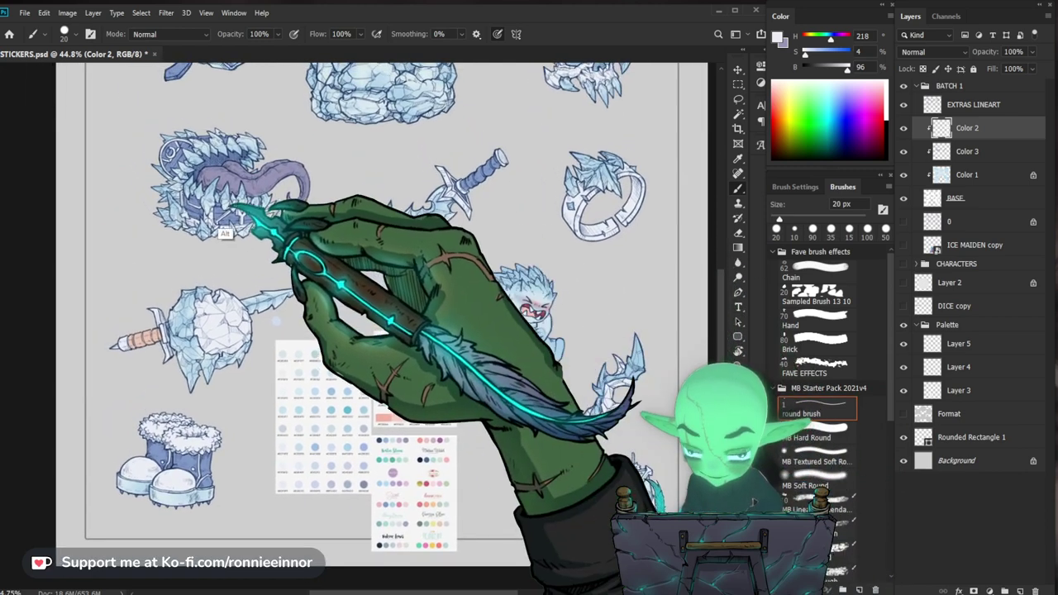
Shade the staff's upper blade and lower tip with slate blue (H 218, S 35, B 77) sampled from the chest, using the MB Soft Round brush.
{"action": "left_click", "coordinate": [220, 215], "text": "alt"}
{"action": "left_click_drag", "start_coordinate": [220, 213], "coordinate": [220, 207]}
{"action": "scroll", "coordinate": [228, 203], "scroll_direction": "up", "scroll_amount": 6}
{"action": "left_click", "coordinate": [190, 190], "text": "alt"}
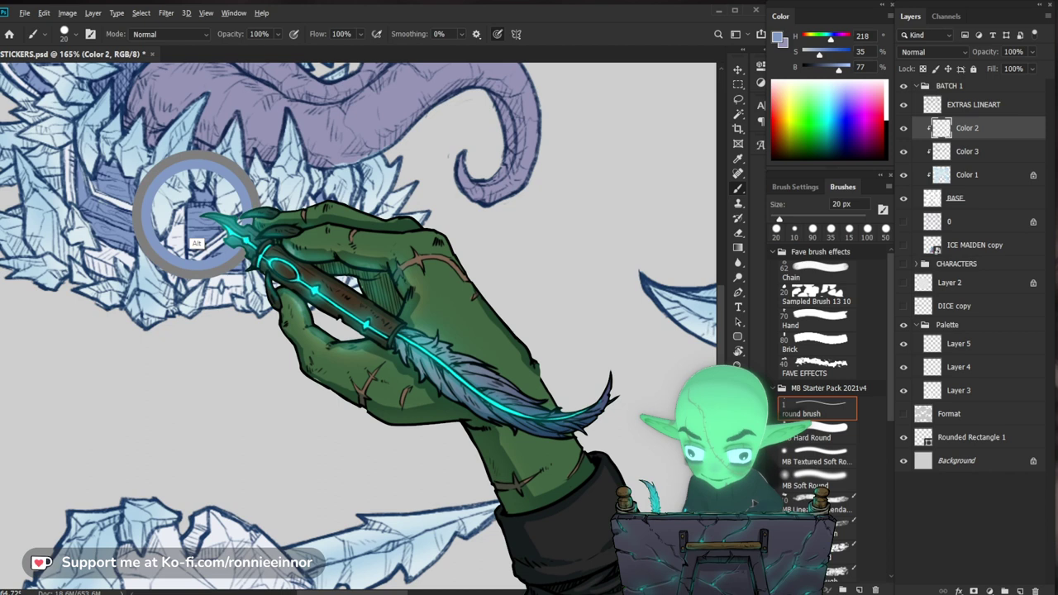
{"action": "scroll", "coordinate": [297, 368], "scroll_direction": "down", "scroll_amount": 6}
{"action": "mouse_move", "coordinate": [661, 430]}
{"action": "left_mouse_down"}
{"action": "mouse_move", "coordinate": [474, 305]}
{"action": "mouse_move", "coordinate": [500, 310]}
{"action": "left_mouse_up"}
{"action": "scroll", "coordinate": [490, 392], "scroll_direction": "up", "scroll_amount": 3}
{"action": "key", "text": "]"}
{"action": "key", "text": "]"}
{"action": "key", "text": "]"}
{"action": "key", "text": "]"}
{"action": "key", "text": "]"}
{"action": "key", "text": "]"}
{"action": "key", "text": "]"}
{"action": "key", "text": "]"}
{"action": "left_click", "coordinate": [834, 481]}
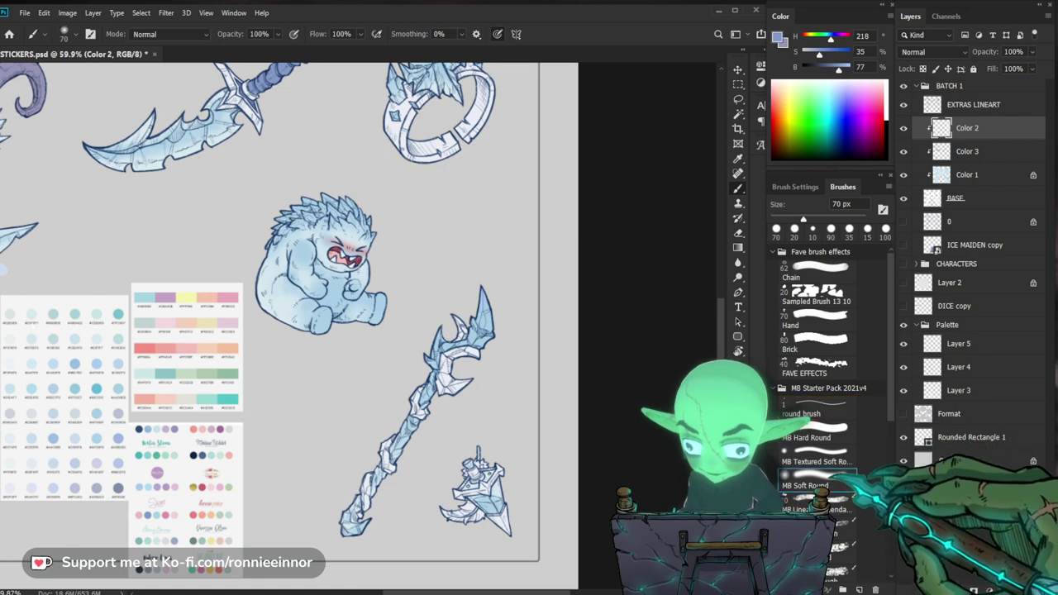
{"action": "key", "text": "]"}
{"action": "key", "text": "]"}
{"action": "key", "text": "]"}
{"action": "key", "text": "]"}
{"action": "key", "text": "]"}
{"action": "left_click_drag", "start_coordinate": [491, 292], "coordinate": [494, 300]}
{"action": "key", "text": "["}
{"action": "key", "text": "["}
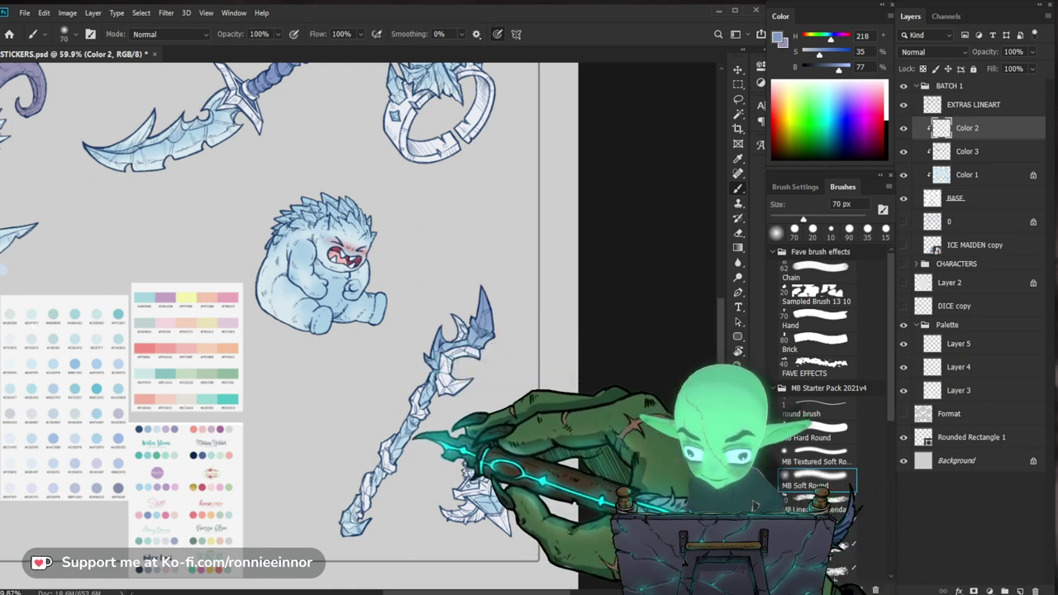
{"action": "left_click_drag", "start_coordinate": [359, 530], "coordinate": [355, 523]}
Paint the liquid inside the small pointed potion bottle slate blue with the soft brush at 20 px.
{"action": "key", "text": "]"}
{"action": "key", "text": "]"}
{"action": "mouse_move", "coordinate": [563, 502]}
{"action": "left_mouse_down"}
{"action": "mouse_move", "coordinate": [558, 484]}
{"action": "mouse_move", "coordinate": [499, 447]}
{"action": "left_mouse_up"}
{"action": "left_click", "coordinate": [499, 447], "text": "ctrl"}
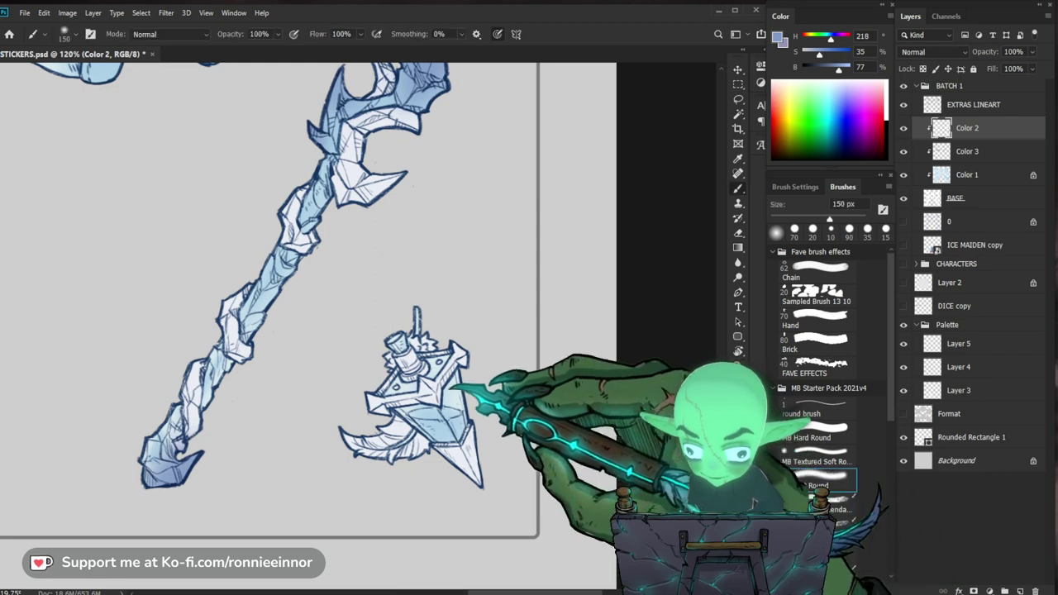
{"action": "key", "text": "bracketleft"}
{"action": "key", "text": "bracketleft"}
{"action": "key", "text": "bracketleft"}
{"action": "key", "text": "bracketleft"}
{"action": "key", "text": "bracketleft"}
{"action": "key", "text": "bracketleft"}
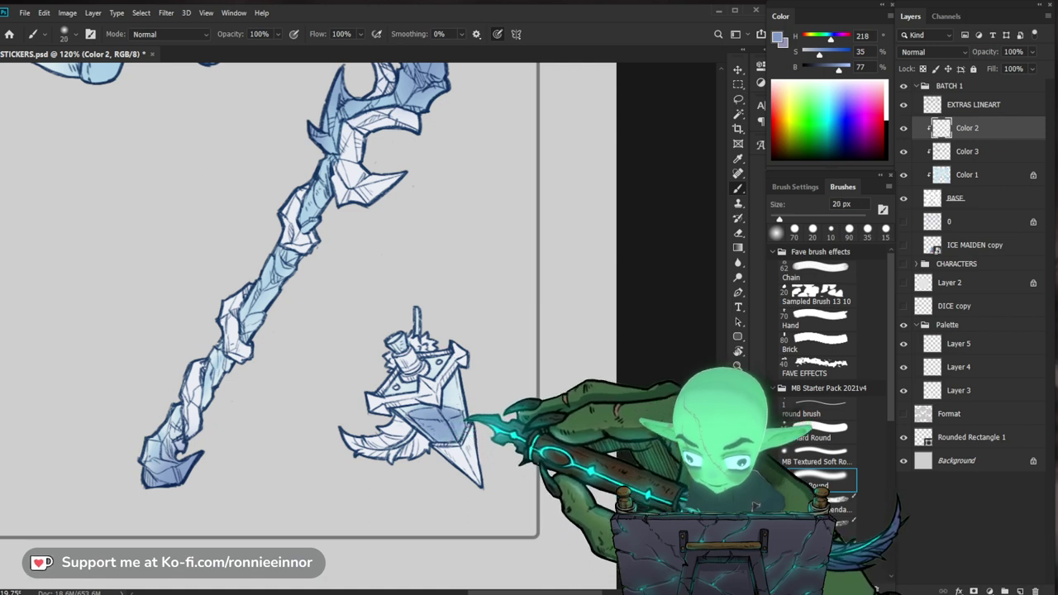
Clean the edges of the bottle's liquid with a 10 px eraser and refine its shading with the MB Soft Round brush.
{"action": "key", "text": "e"}
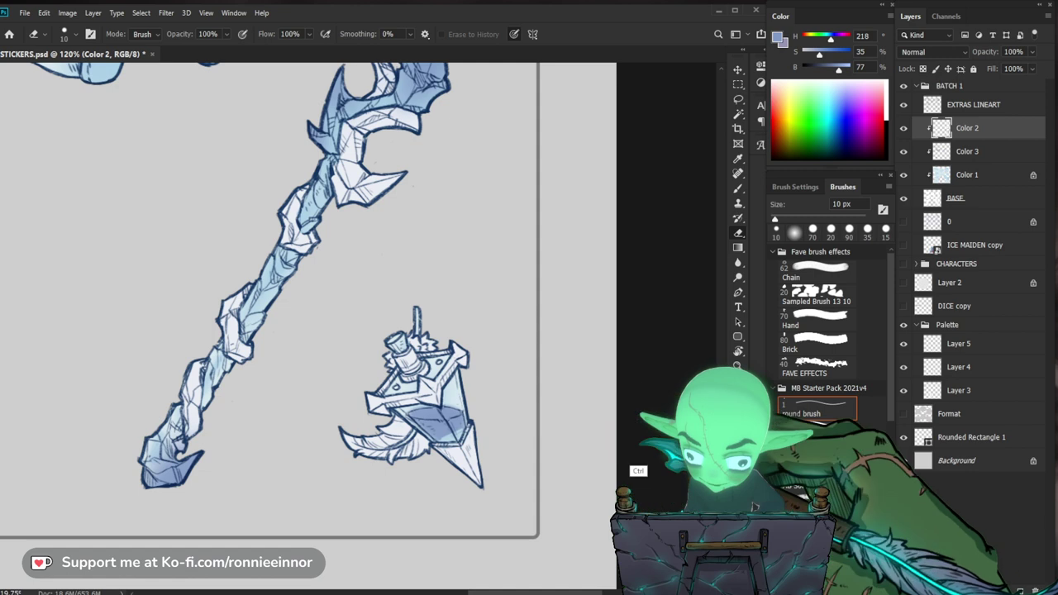
{"action": "left_click", "coordinate": [814, 481]}
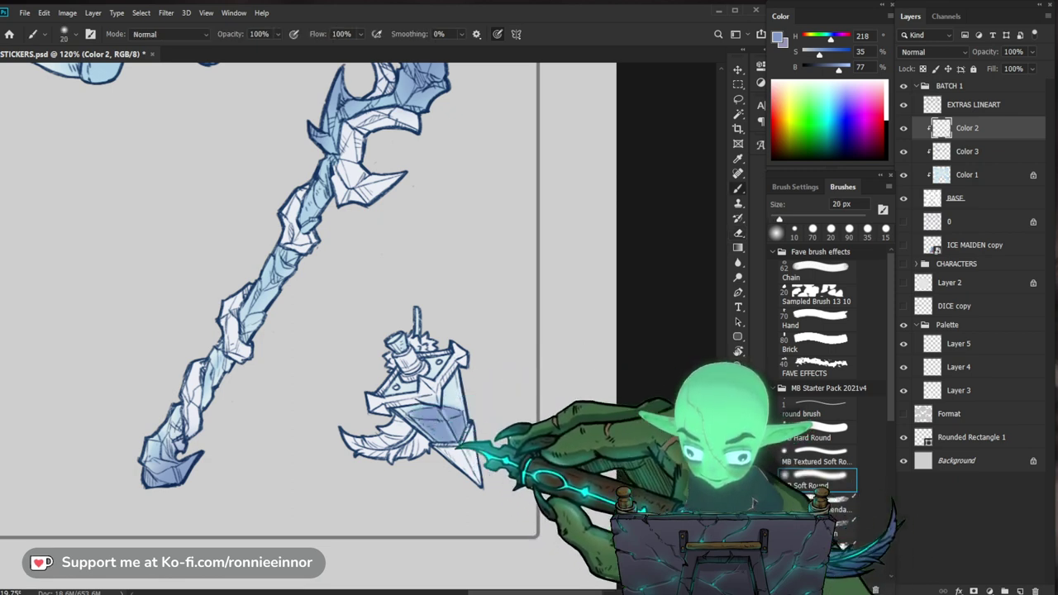
{"action": "key", "text": "e"}
{"action": "mouse_move", "coordinate": [542, 388]}
{"action": "left_mouse_down"}
{"action": "mouse_move", "coordinate": [484, 391]}
{"action": "mouse_move", "coordinate": [555, 403]}
{"action": "mouse_move", "coordinate": [473, 394]}
{"action": "mouse_move", "coordinate": [556, 382]}
{"action": "mouse_move", "coordinate": [580, 393]}
{"action": "left_mouse_up"}
{"action": "key", "text": "b"}
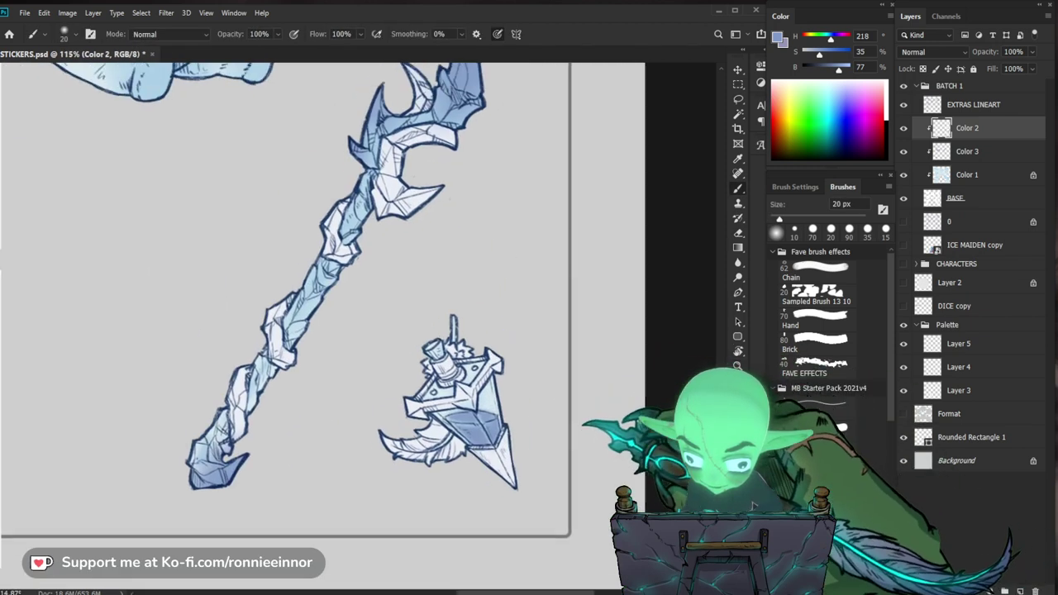
Shade the feather attached to the potion bottle with slate blue, using the soft brush at 125 px.
{"action": "scroll", "coordinate": [331, 290], "scroll_direction": "down", "scroll_amount": 5}
{"action": "scroll", "coordinate": [331, 289], "scroll_direction": "up", "scroll_amount": 5}
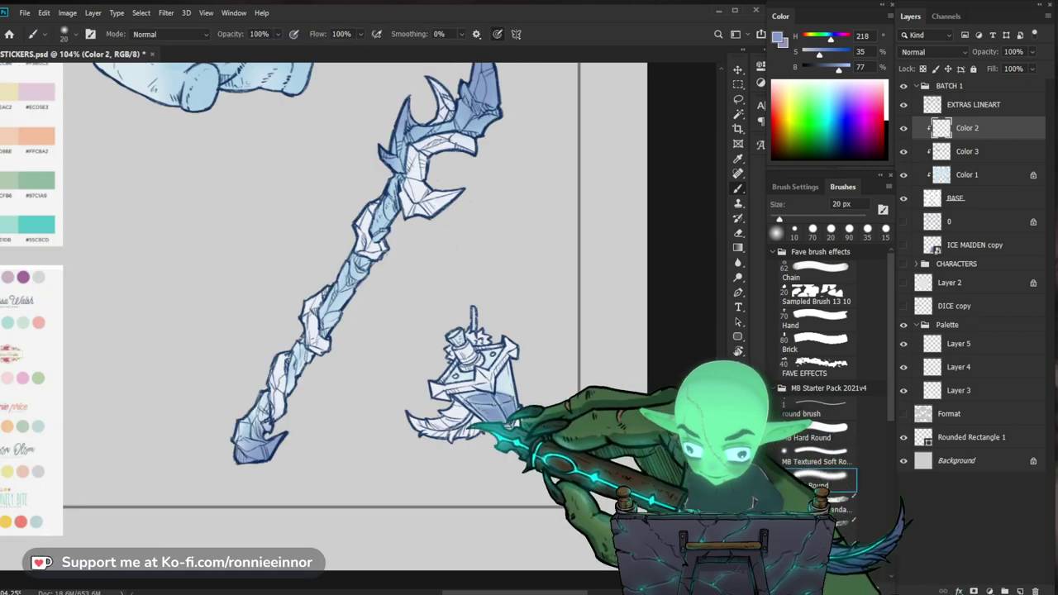
{"action": "key", "text": "z"}
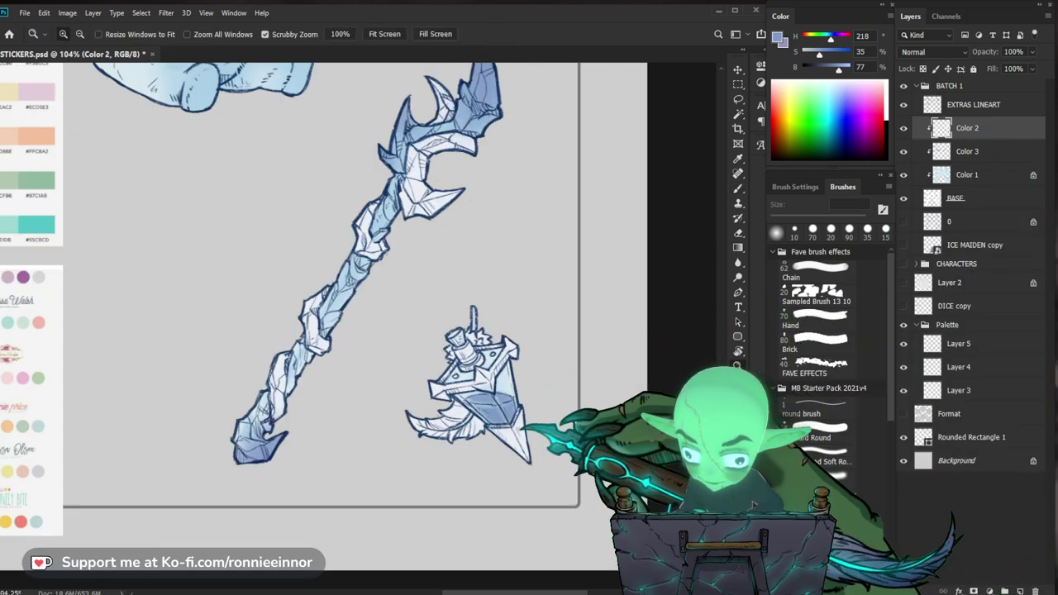
{"action": "left_click_drag", "start_coordinate": [486, 454], "coordinate": [528, 447]}
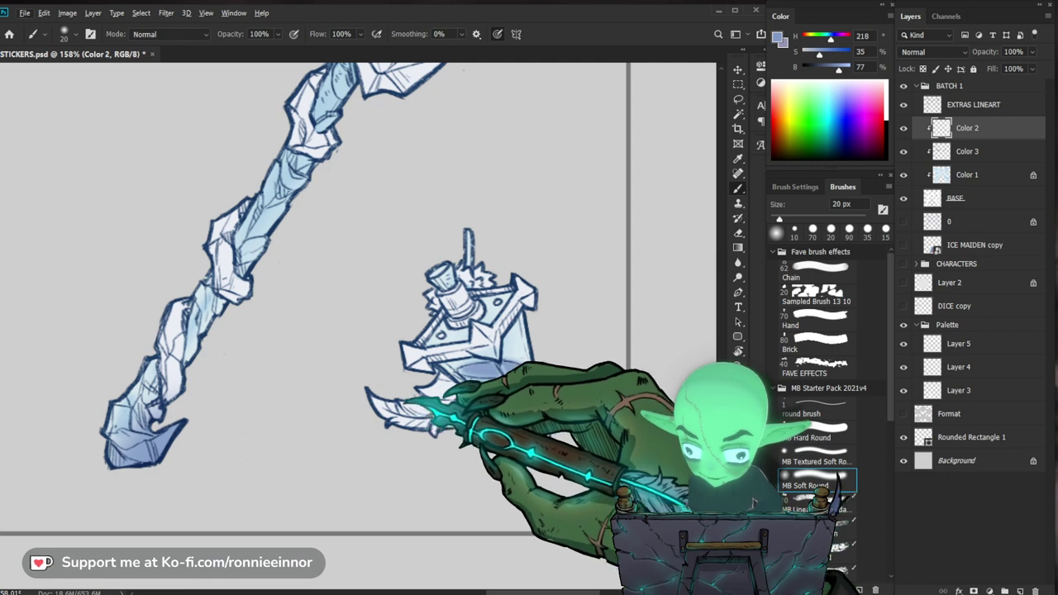
{"action": "key", "text": "bracketright"}
{"action": "key", "text": "bracketright"}
{"action": "key", "text": "bracketright"}
{"action": "key", "text": "bracketright"}
{"action": "key", "text": "bracketright"}
{"action": "key", "text": "bracketright"}
{"action": "key", "text": "bracketright"}
{"action": "key", "text": "bracketright"}
{"action": "left_click_drag", "start_coordinate": [387, 421], "coordinate": [380, 409]}
Touch up the potion bottle's angular frame with sampled near-white (H 218, S 4, B 96), using the round brush at 20 px.
{"action": "left_click_drag", "start_coordinate": [526, 397], "coordinate": [467, 397]}
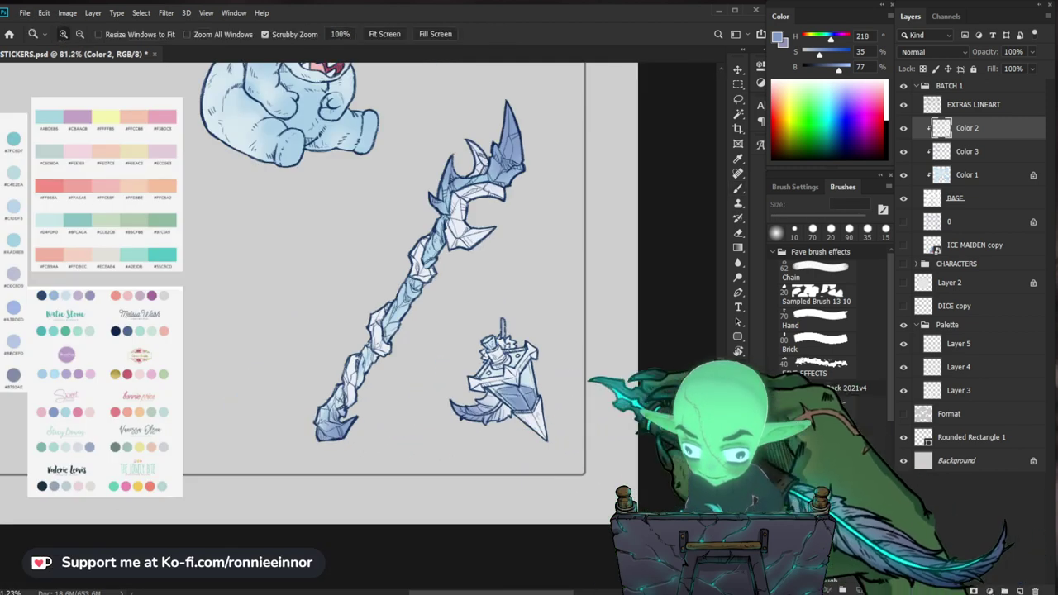
{"action": "left_click_drag", "start_coordinate": [563, 374], "coordinate": [616, 372]}
{"action": "left_click_drag", "start_coordinate": [499, 394], "coordinate": [531, 393]}
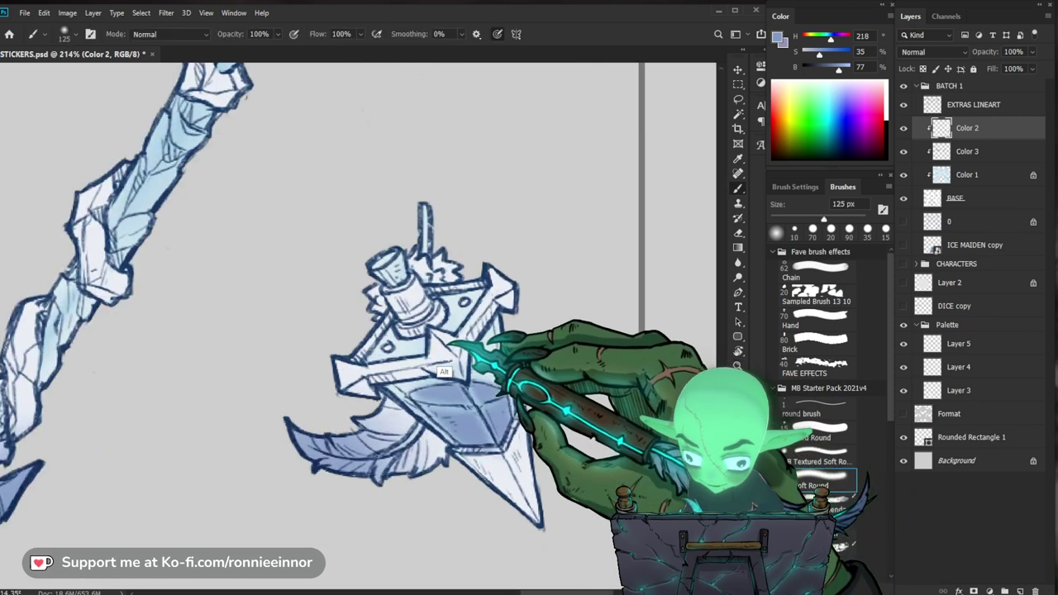
{"action": "left_click", "coordinate": [439, 353], "text": "alt"}
{"action": "left_click", "coordinate": [827, 410]}
{"action": "key", "text": "bracketright"}
{"action": "key", "text": "bracketright"}
{"action": "key", "text": "bracketright"}
{"action": "key", "text": "bracketright"}
{"action": "key", "text": "bracketright"}
{"action": "key", "text": "bracketright"}
{"action": "key", "text": "bracketright"}
{"action": "key", "text": "bracketright"}
{"action": "key", "text": "bracketright"}
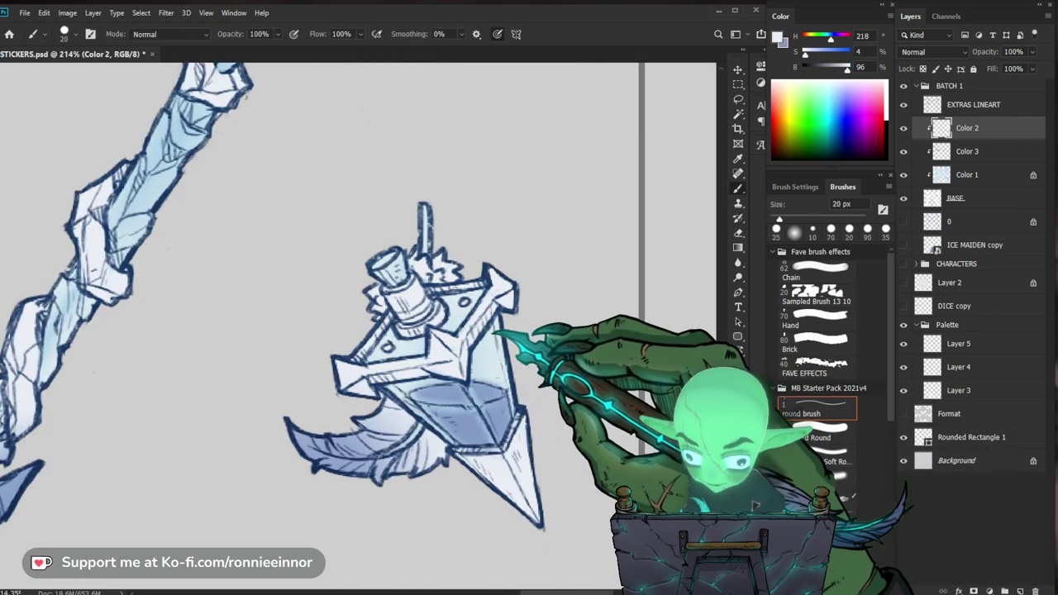
{"action": "key", "text": "bracketleft"}
{"action": "mouse_move", "coordinate": [468, 376]}
{"action": "left_mouse_down"}
{"action": "mouse_move", "coordinate": [464, 340]}
{"action": "mouse_move", "coordinate": [506, 320]}
{"action": "left_mouse_up"}
{"action": "left_click_drag", "start_coordinate": [564, 409], "coordinate": [561, 394]}
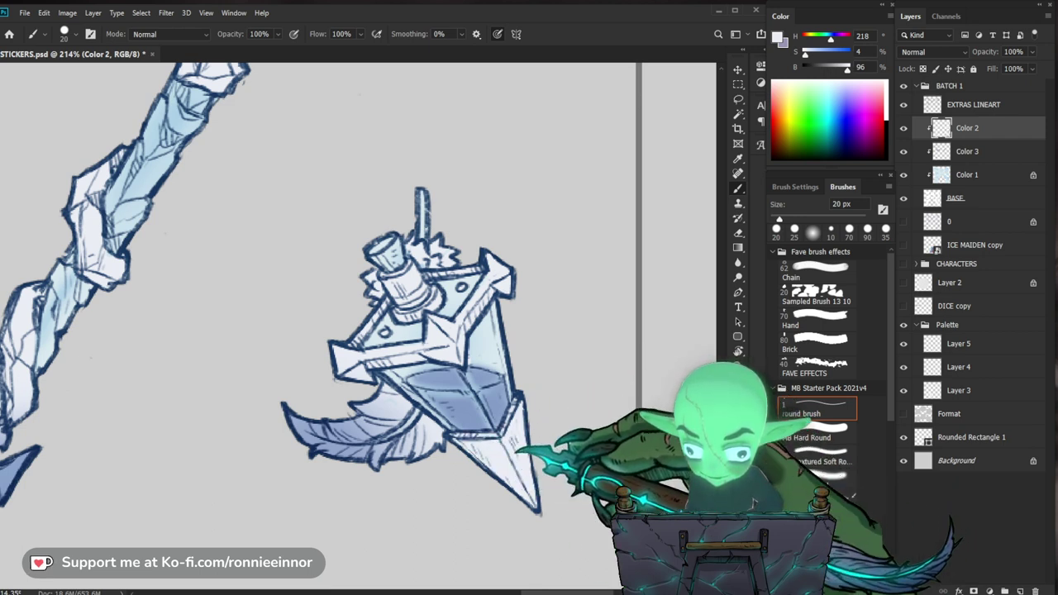
{"action": "key", "text": "ctrl+0"}
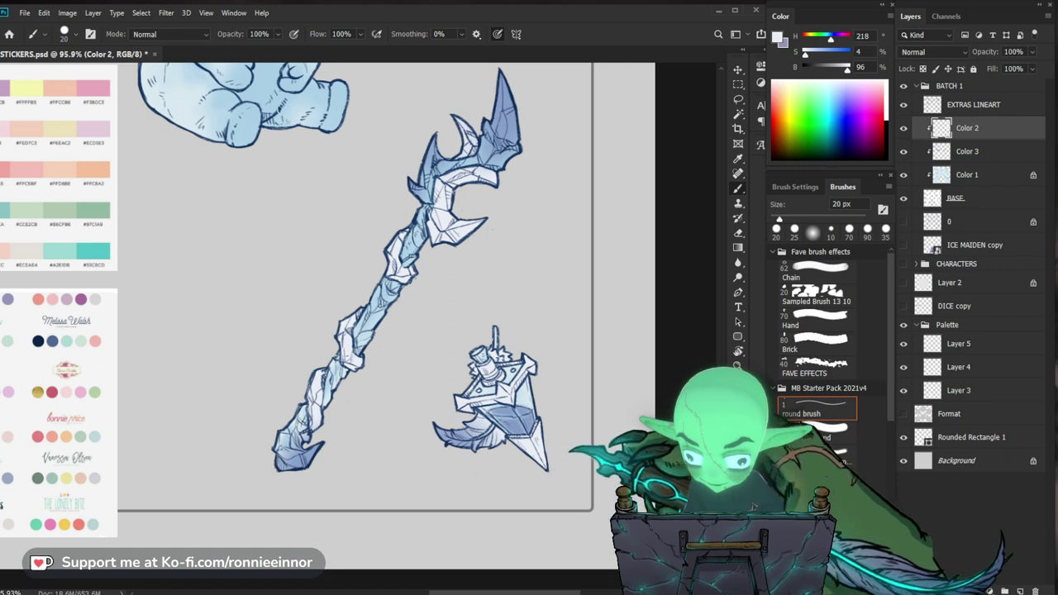
{"action": "key", "text": "bracketright"}
{"action": "key", "text": "bracketright"}
{"action": "key", "text": "bracketright"}
{"action": "key", "text": "bracketright"}
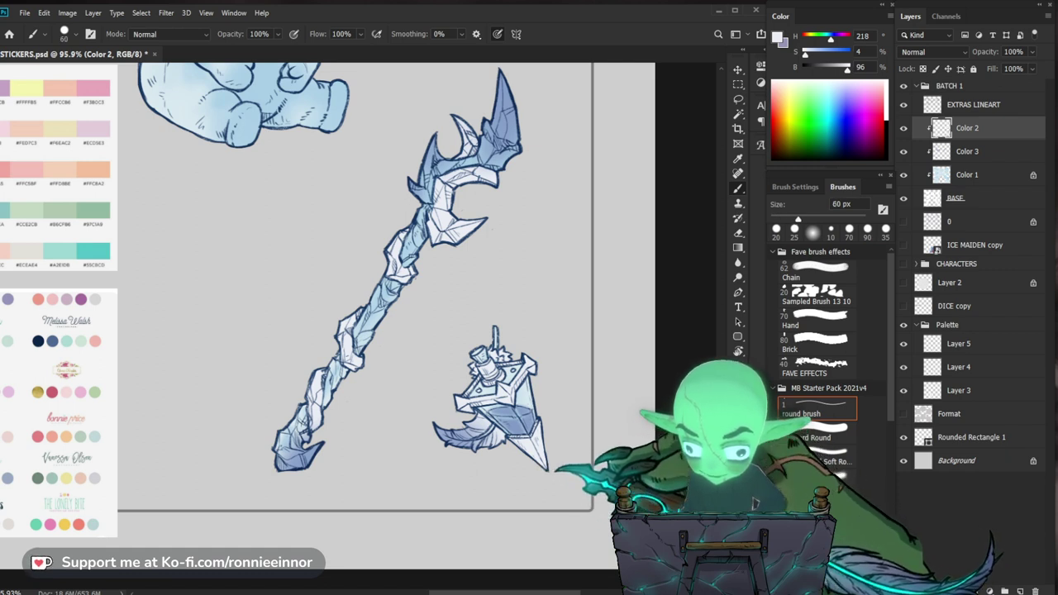
{"action": "key", "text": "x"}
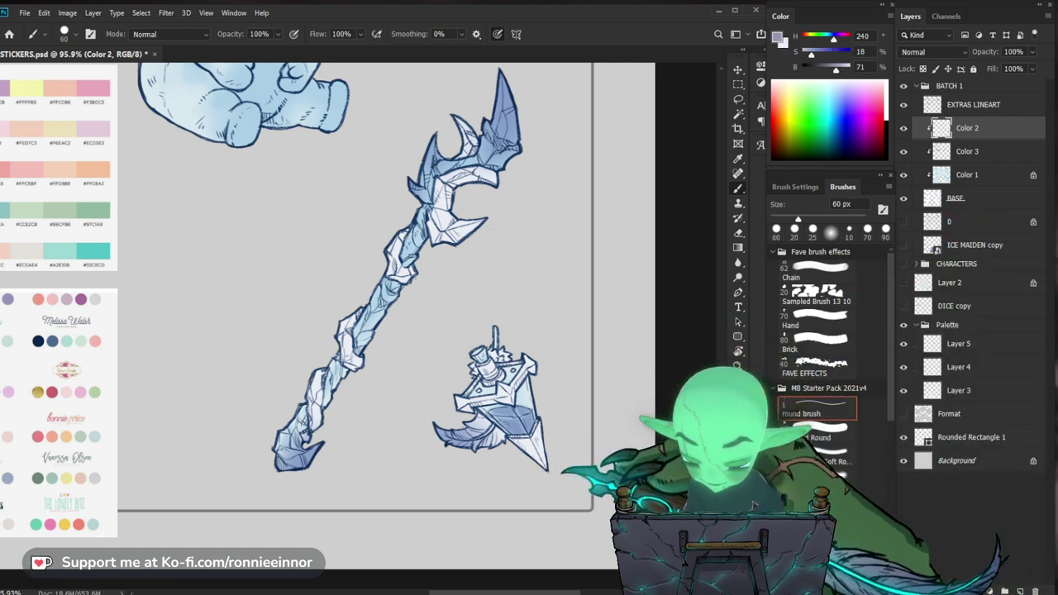
{"action": "left_click", "coordinate": [839, 480]}
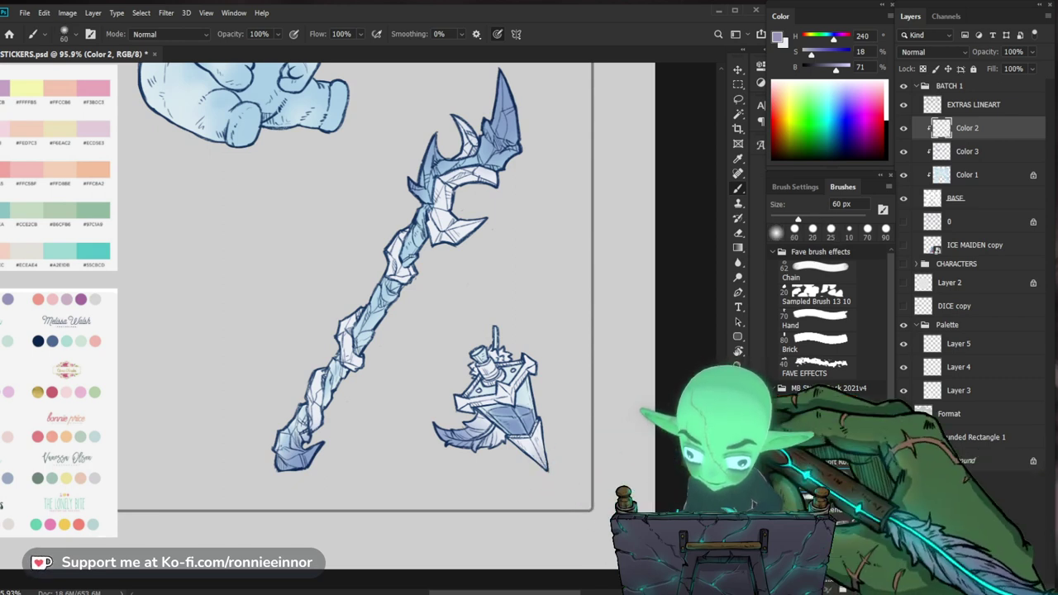
Examine the whole sticker sheet, from the staff and bottle up to the boulder creature, for items still needing accents.
{"action": "scroll", "coordinate": [595, 342], "scroll_direction": "down", "scroll_amount": 2}
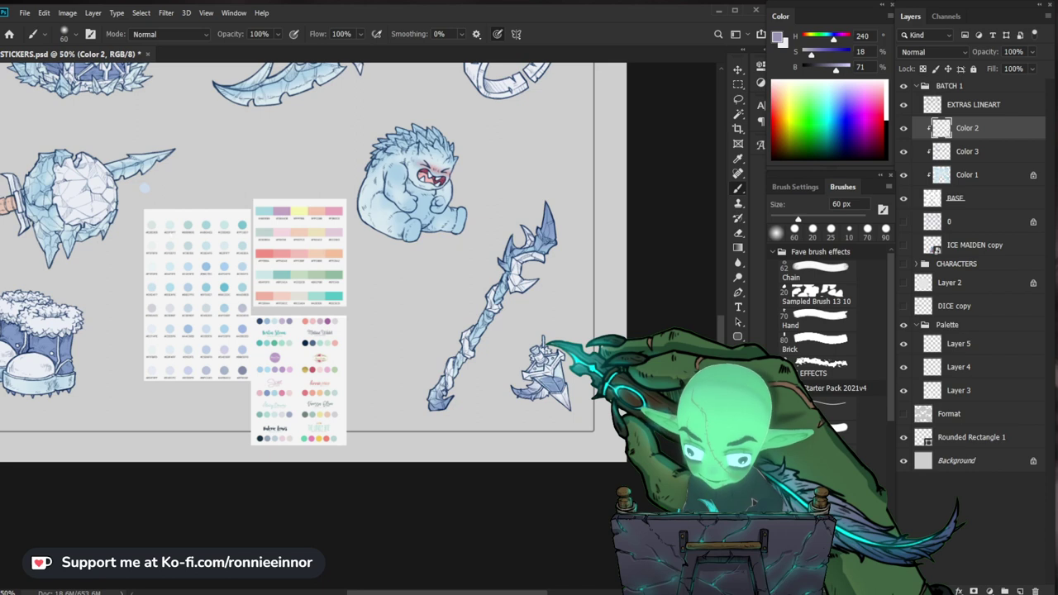
{"action": "key", "text": "z"}
{"action": "mouse_move", "coordinate": [609, 332]}
{"action": "left_mouse_down"}
{"action": "mouse_move", "coordinate": [580, 332]}
{"action": "mouse_move", "coordinate": [579, 343]}
{"action": "left_mouse_up"}
{"action": "scroll", "coordinate": [346, 323], "scroll_direction": "up", "scroll_amount": 5}
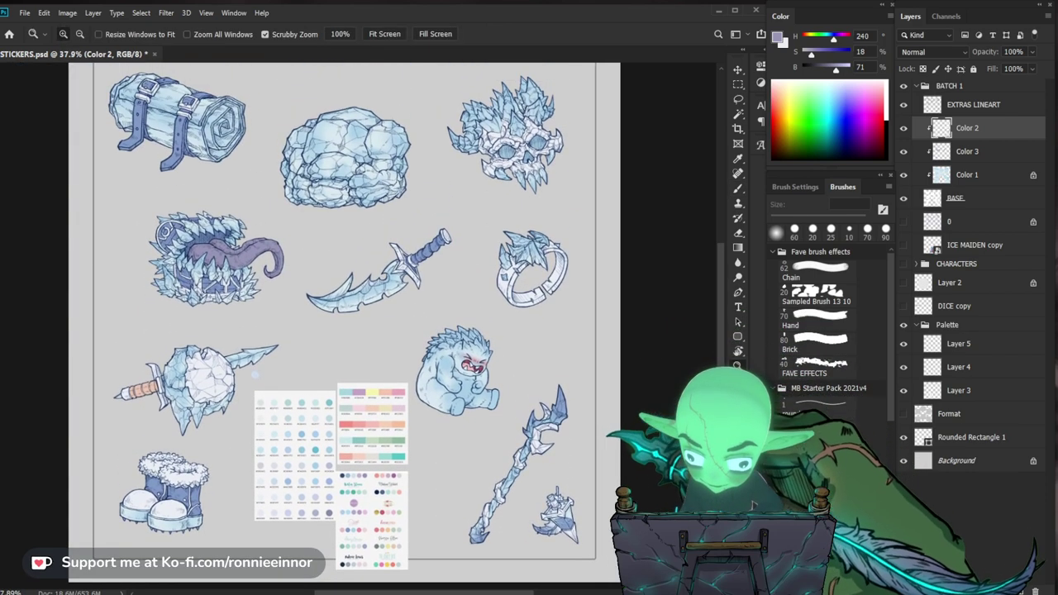
{"action": "left_click", "coordinate": [530, 376]}
{"action": "left_click_drag", "start_coordinate": [521, 364], "coordinate": [522, 247]}
{"action": "left_click_drag", "start_coordinate": [612, 334], "coordinate": [624, 481]}
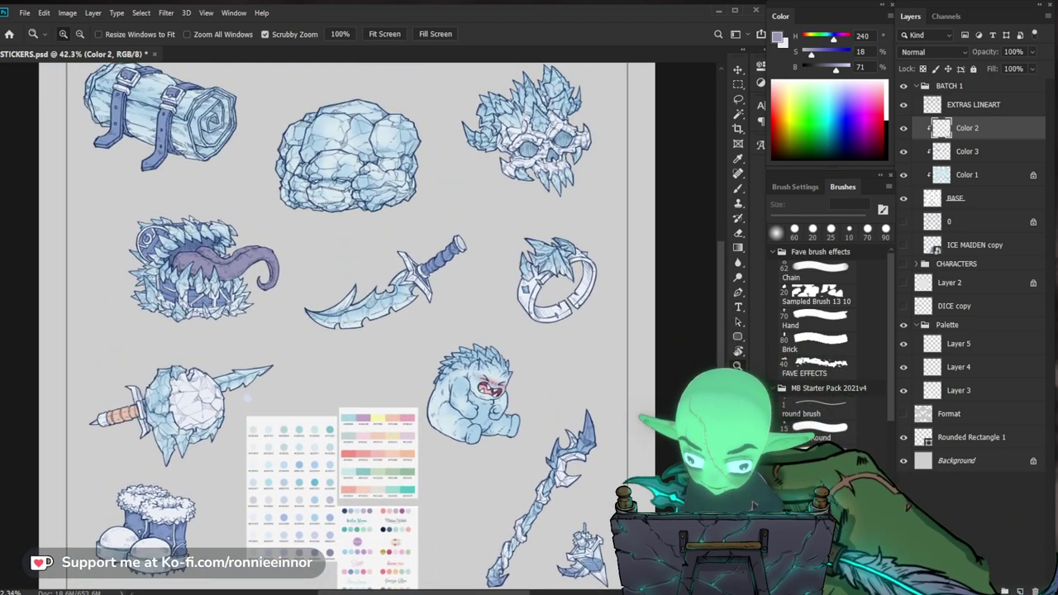
{"action": "left_click_drag", "start_coordinate": [311, 132], "coordinate": [403, 135]}
{"action": "left_click_drag", "start_coordinate": [256, 195], "coordinate": [516, 190]}
Paint the boulder creature's eyes with sampled slate blue (H 218, S 35, B 77) on the Color 3 layer, using the round brush at 9 px.
{"action": "left_click", "coordinate": [110, 437], "text": "alt"}
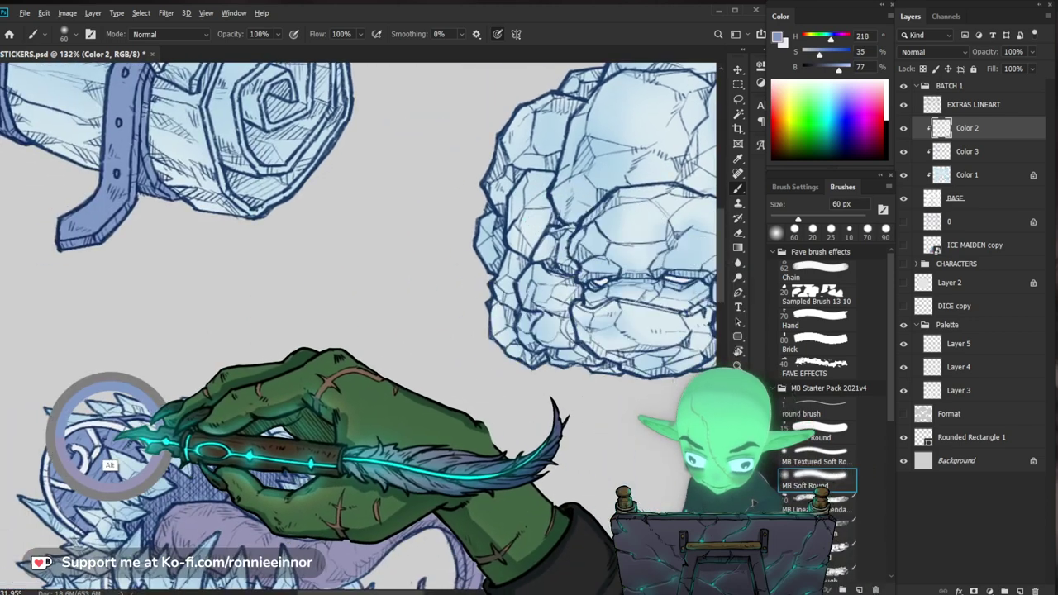
{"action": "left_click_drag", "start_coordinate": [451, 327], "coordinate": [416, 329]}
{"action": "left_click_drag", "start_coordinate": [610, 302], "coordinate": [689, 313]}
{"action": "left_click", "coordinate": [815, 407]}
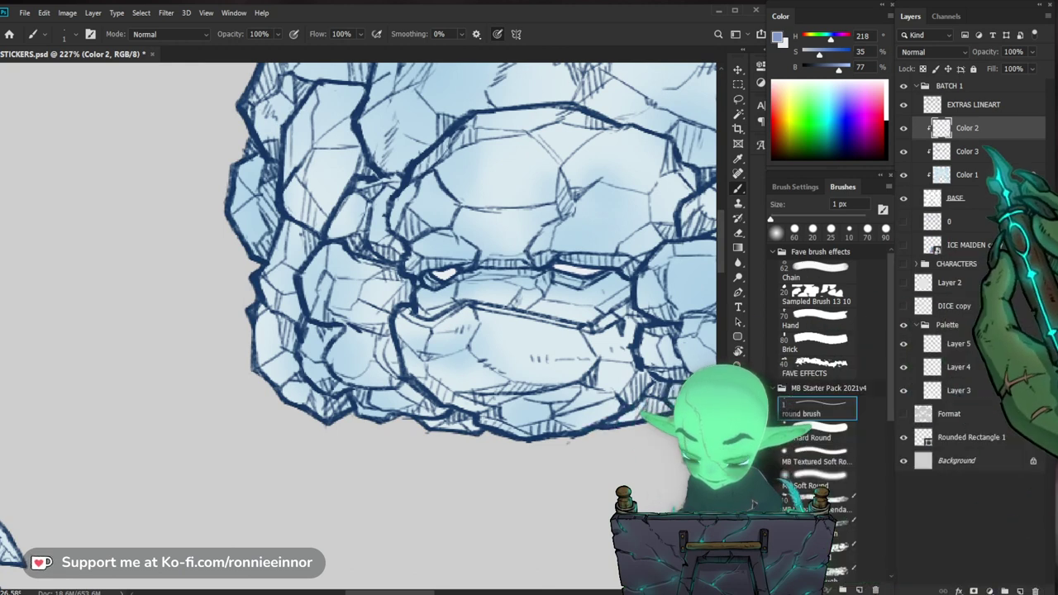
{"action": "left_click", "coordinate": [977, 151]}
{"action": "key", "text": "bracketright"}
{"action": "key", "text": "bracketright"}
{"action": "key", "text": "bracketright"}
{"action": "key", "text": "bracketright"}
{"action": "key", "text": "bracketright"}
{"action": "key", "text": "alt+bracketright"}
{"action": "key", "text": "bracketright"}
{"action": "key", "text": "bracketright"}
{"action": "key", "text": "bracketright"}
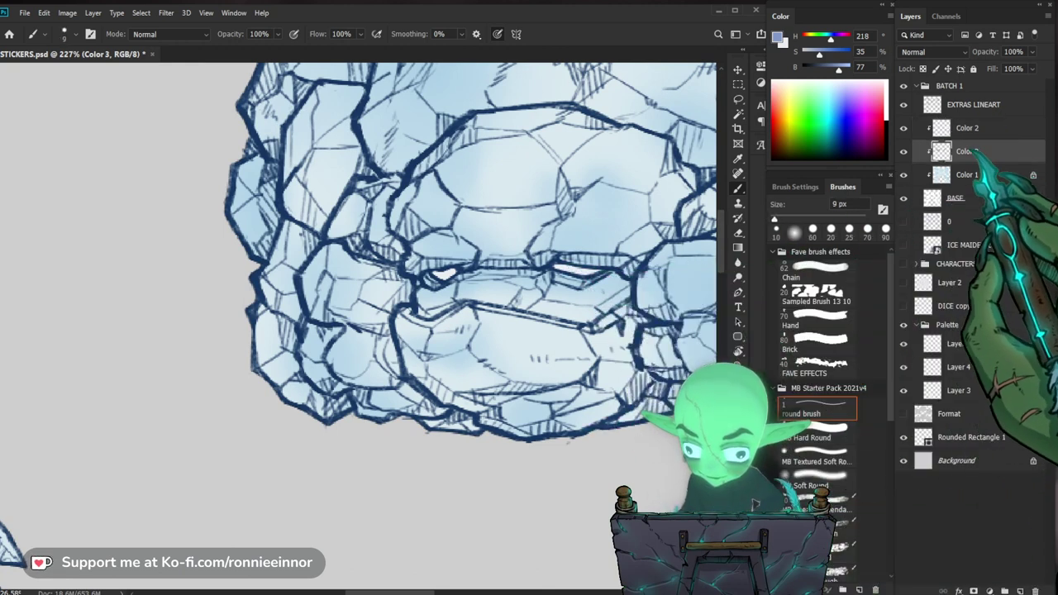
{"action": "left_click_drag", "start_coordinate": [565, 266], "coordinate": [608, 265]}
{"action": "mouse_move", "coordinate": [457, 271]}
{"action": "left_mouse_down"}
{"action": "mouse_move", "coordinate": [447, 276]}
{"action": "mouse_move", "coordinate": [469, 279]}
{"action": "mouse_move", "coordinate": [450, 277]}
{"action": "left_mouse_up"}
Examine the whole sticker sheet, from the boulder creature to the dagger, ring and yeti, for items still needing accents.
{"action": "scroll", "coordinate": [490, 265], "scroll_direction": "down", "scroll_amount": 10}
{"action": "left_click_drag", "start_coordinate": [626, 480], "coordinate": [406, 401]}
{"action": "left_click_drag", "start_coordinate": [487, 366], "coordinate": [445, 378]}
{"action": "left_click_drag", "start_coordinate": [319, 214], "coordinate": [368, 233]}
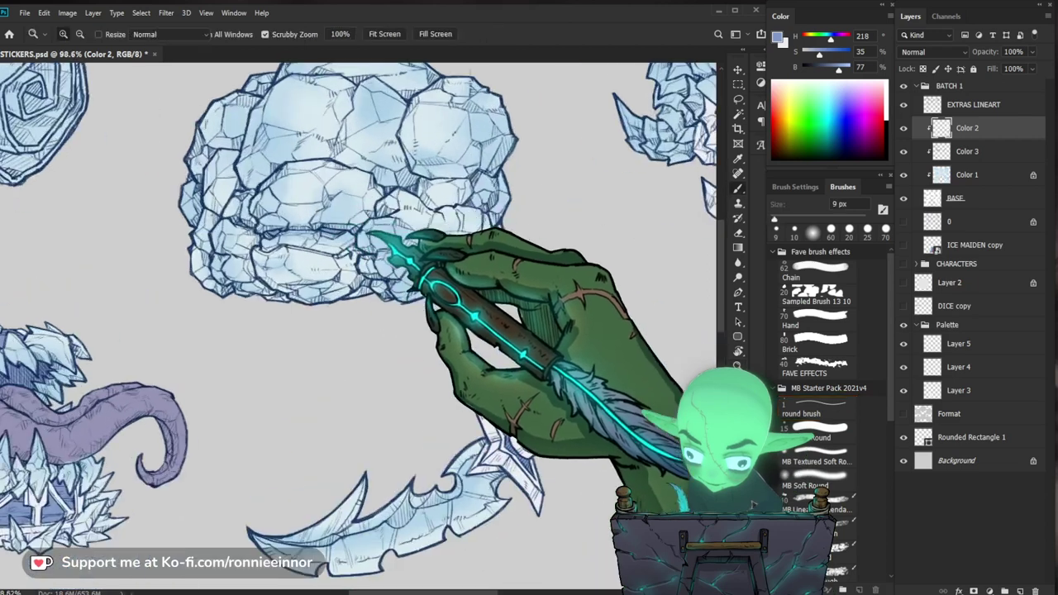
{"action": "key", "text": "b"}
{"action": "left_click_drag", "start_coordinate": [483, 364], "coordinate": [414, 418]}
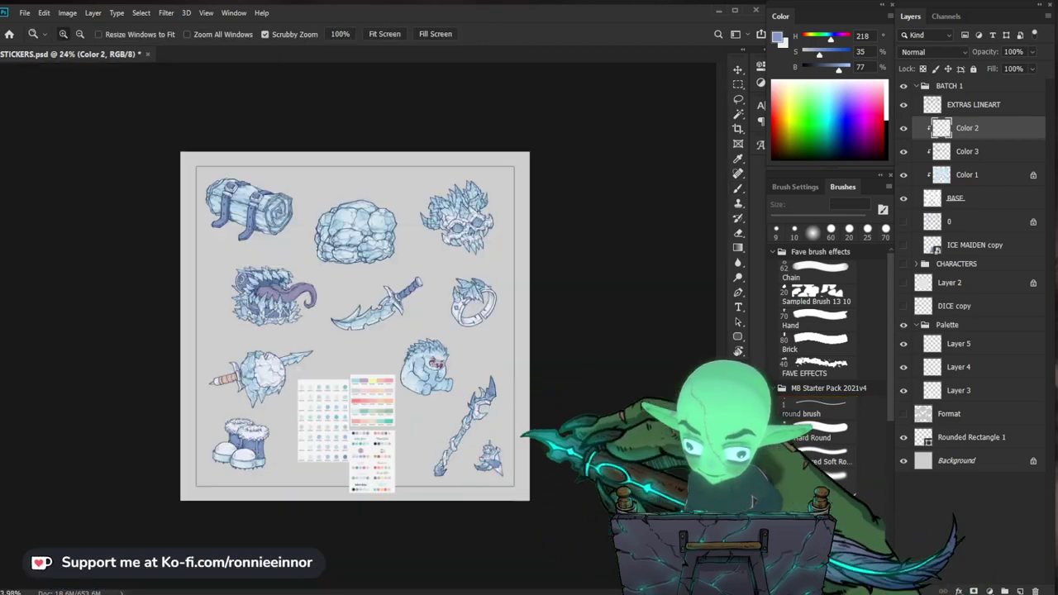
{"action": "left_click_drag", "start_coordinate": [435, 314], "coordinate": [449, 336]}
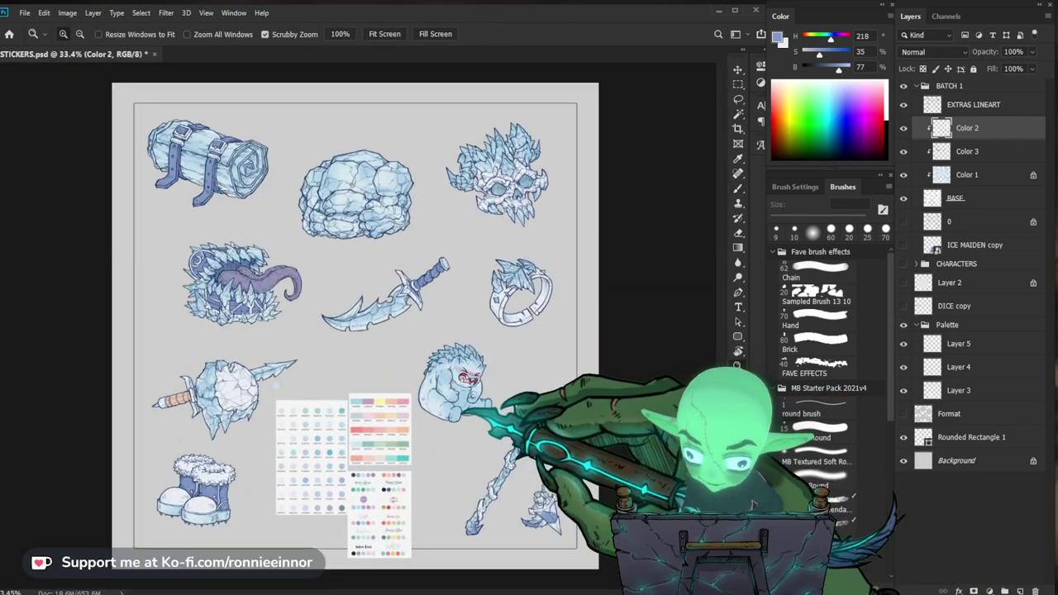
{"action": "scroll", "coordinate": [437, 441], "scroll_direction": "up", "scroll_amount": 2}
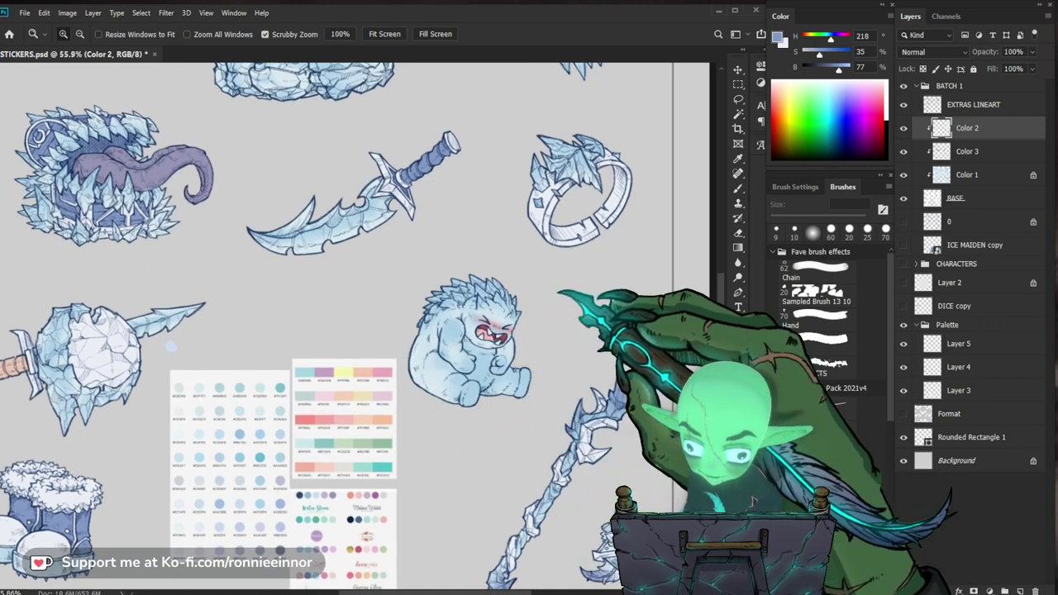
Shade the spikes on the yeti's head and back with slate blue on the Color 3 layer, using the soft brush at 35 to 40 px.
{"action": "left_click", "coordinate": [969, 153]}
{"action": "left_click", "coordinate": [904, 152]}
{"action": "left_click", "coordinate": [904, 152]}
{"action": "scroll", "coordinate": [473, 294], "scroll_direction": "up", "scroll_amount": 2}
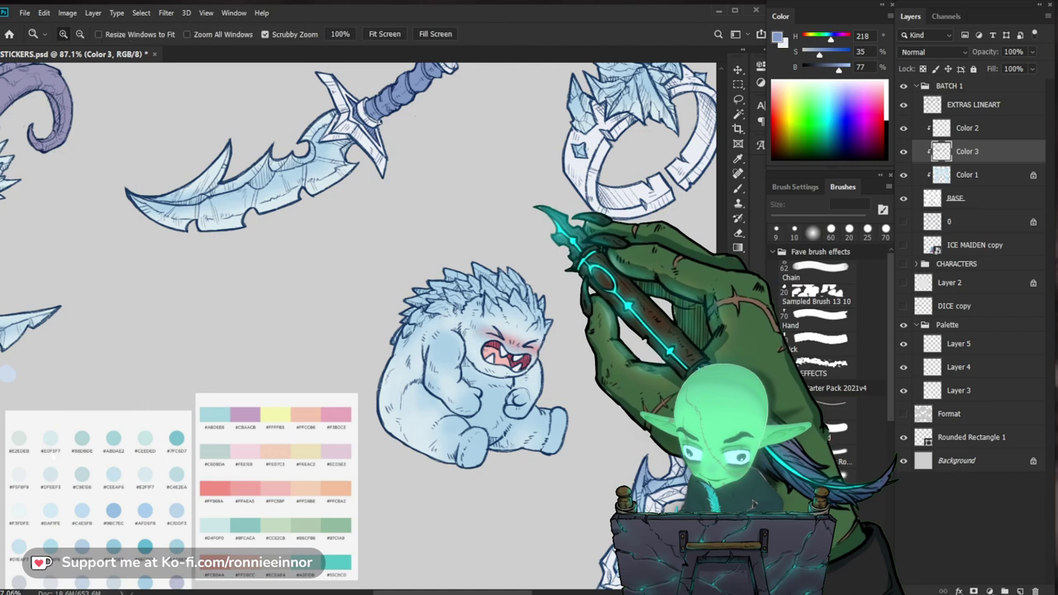
{"action": "left_click_drag", "start_coordinate": [534, 206], "coordinate": [527, 205]}
{"action": "left_click", "coordinate": [407, 96], "text": "alt"}
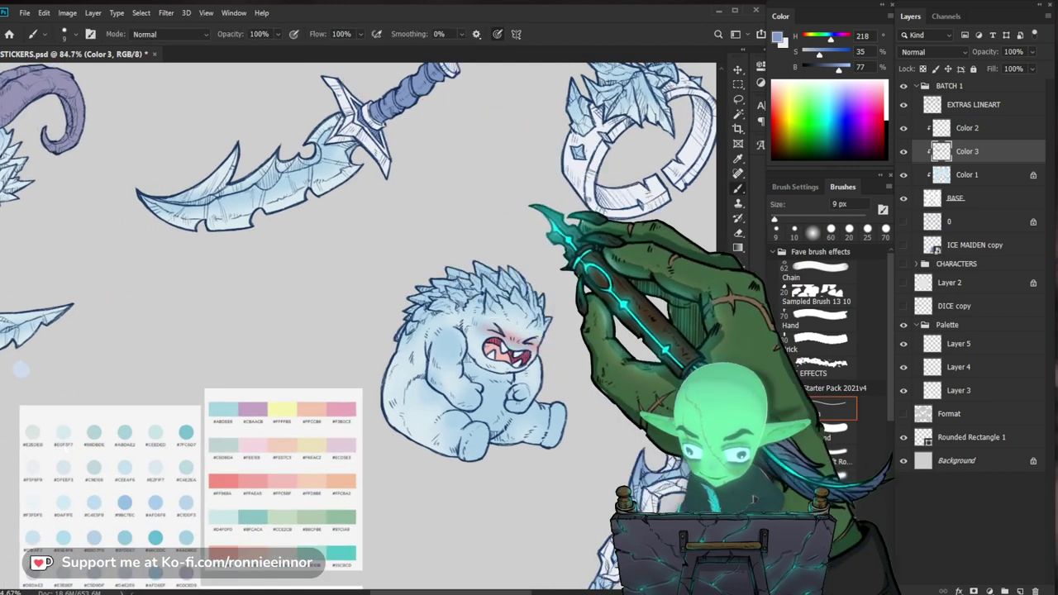
{"action": "scroll", "coordinate": [558, 314], "scroll_direction": "down", "scroll_amount": 1}
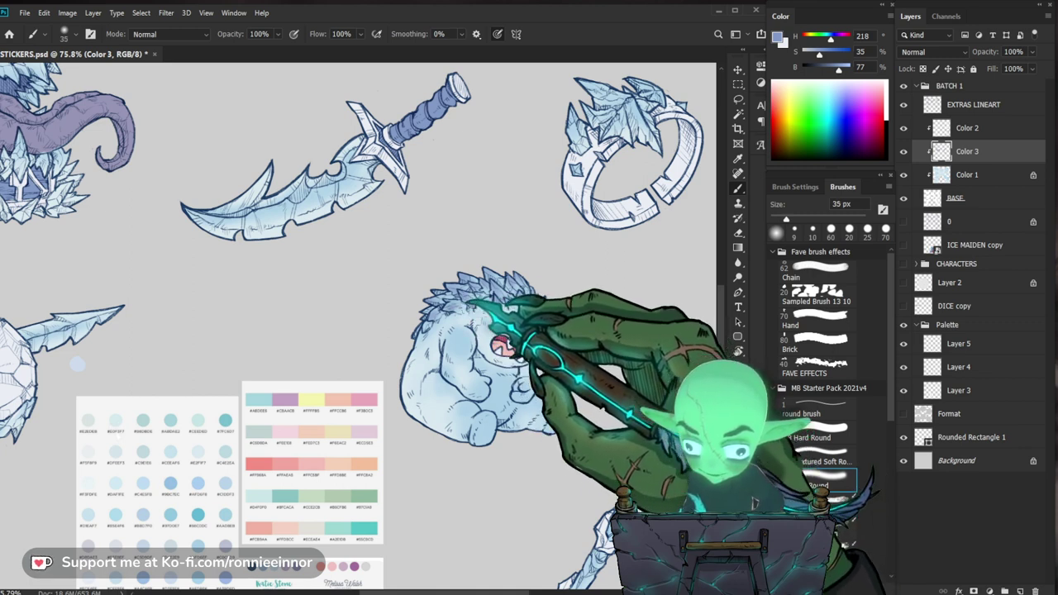
{"action": "key", "text": "bracketright"}
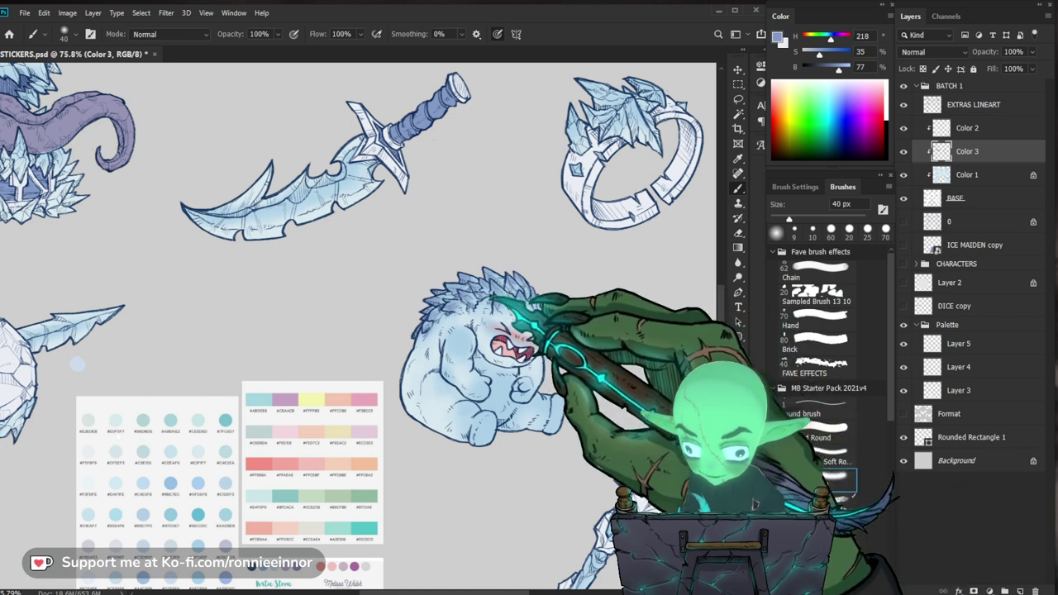
{"action": "left_click_drag", "start_coordinate": [587, 291], "coordinate": [504, 293]}
{"action": "left_click_drag", "start_coordinate": [594, 356], "coordinate": [649, 355]}
Shade the stones around the boulder creature's face with slate blue, using the MB Soft Round brush at 60 to 90 px.
{"action": "scroll", "coordinate": [168, 320], "scroll_direction": "down", "scroll_amount": 3}
{"action": "scroll", "coordinate": [255, 373], "scroll_direction": "up", "scroll_amount": 1}
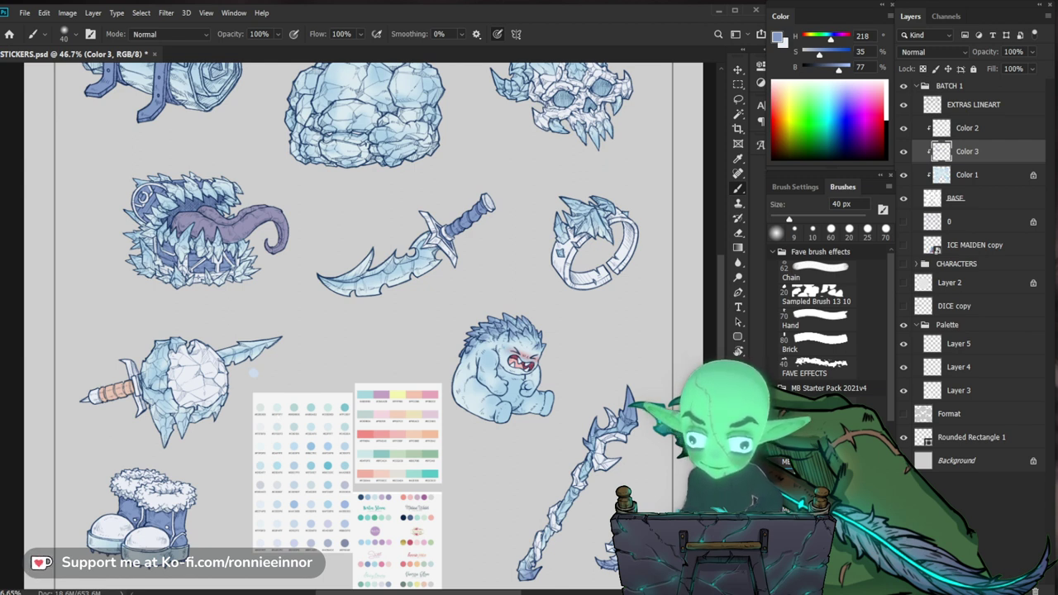
{"action": "left_click_drag", "start_coordinate": [476, 143], "coordinate": [553, 252]}
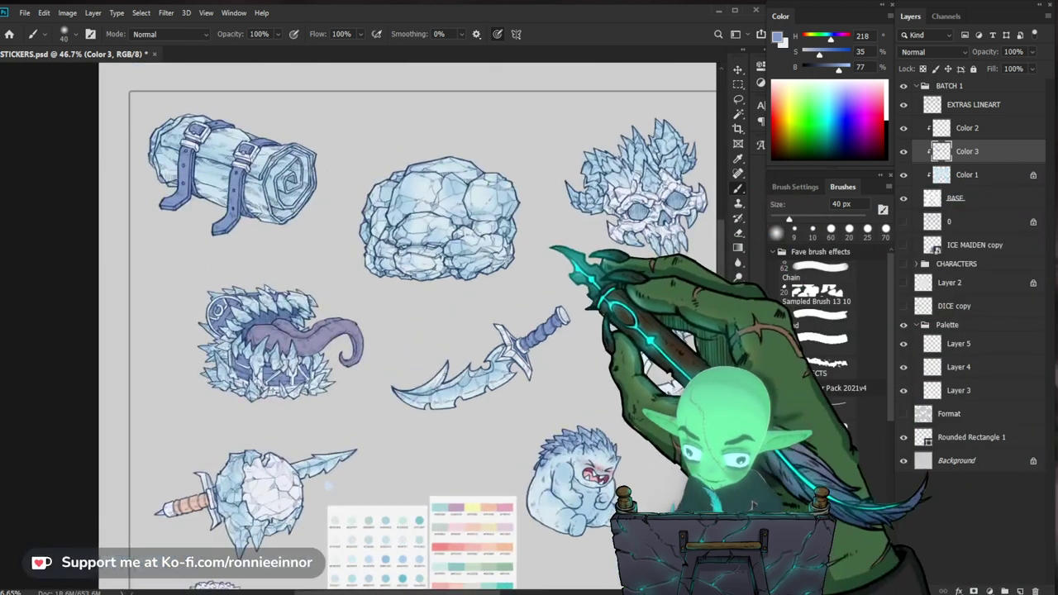
{"action": "left_click_drag", "start_coordinate": [464, 228], "coordinate": [515, 237]}
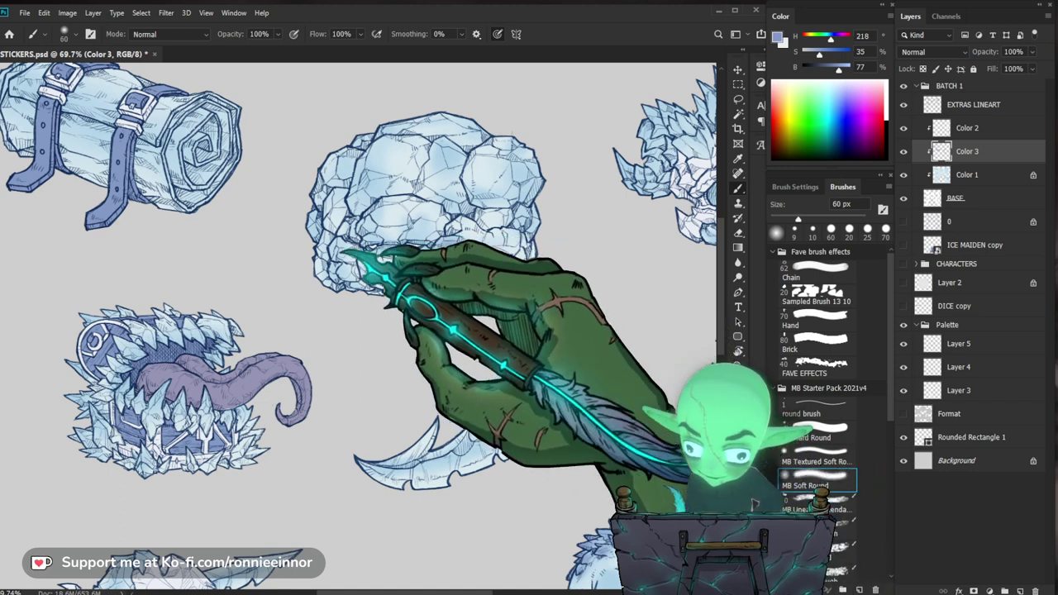
{"action": "key", "text": "bracketright"}
{"action": "key", "text": "bracketright"}
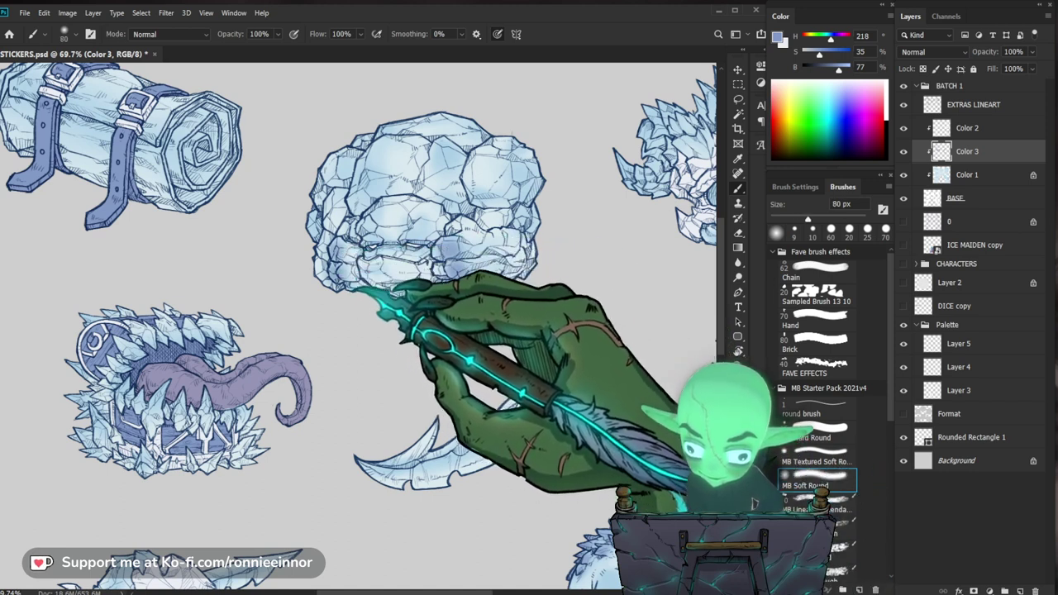
{"action": "key", "text": "bracketright"}
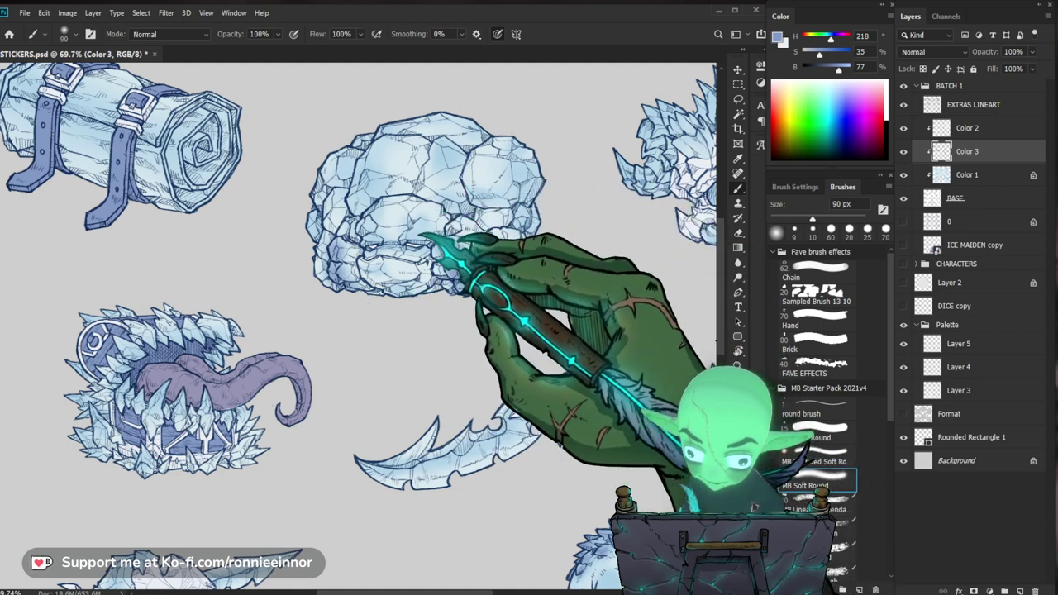
{"action": "key", "text": "bracketleft"}
{"action": "key", "text": "bracketleft"}
{"action": "key", "text": "bracketleft"}
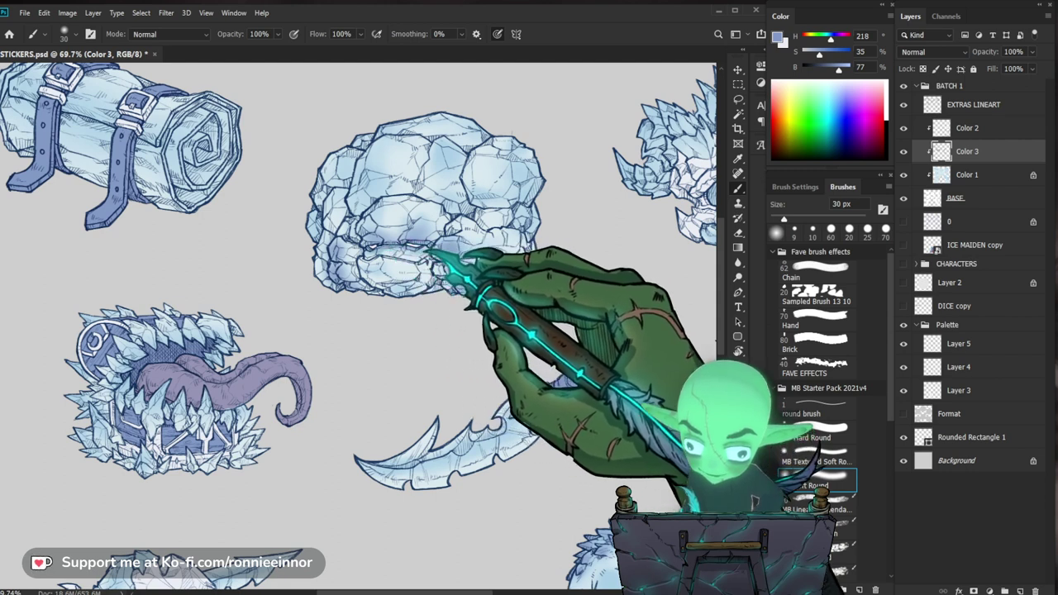
Deepen the slate-blue shading on the boulder creature's lower stones beside the jaw, using the soft brush at 70 to 80 px.
{"action": "key", "text": "bracketright"}
{"action": "key", "text": "bracketright"}
{"action": "key", "text": "bracketright"}
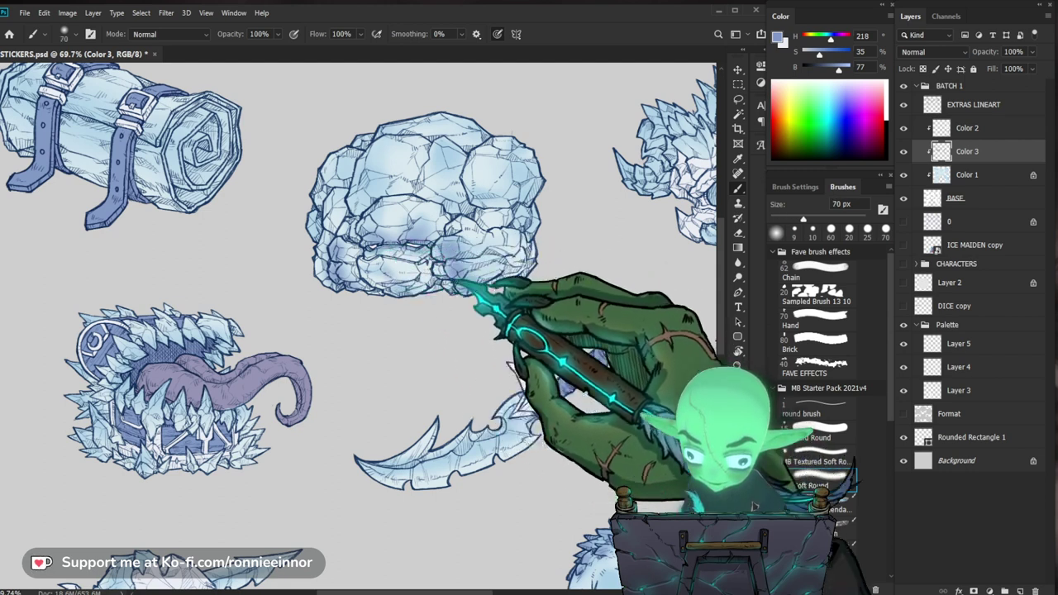
{"action": "key", "text": "bracketright"}
{"action": "key", "text": "bracketright"}
{"action": "key", "text": "bracketright"}
{"action": "key", "text": "bracketright"}
{"action": "key", "text": "bracketright"}
{"action": "key", "text": "bracketright"}
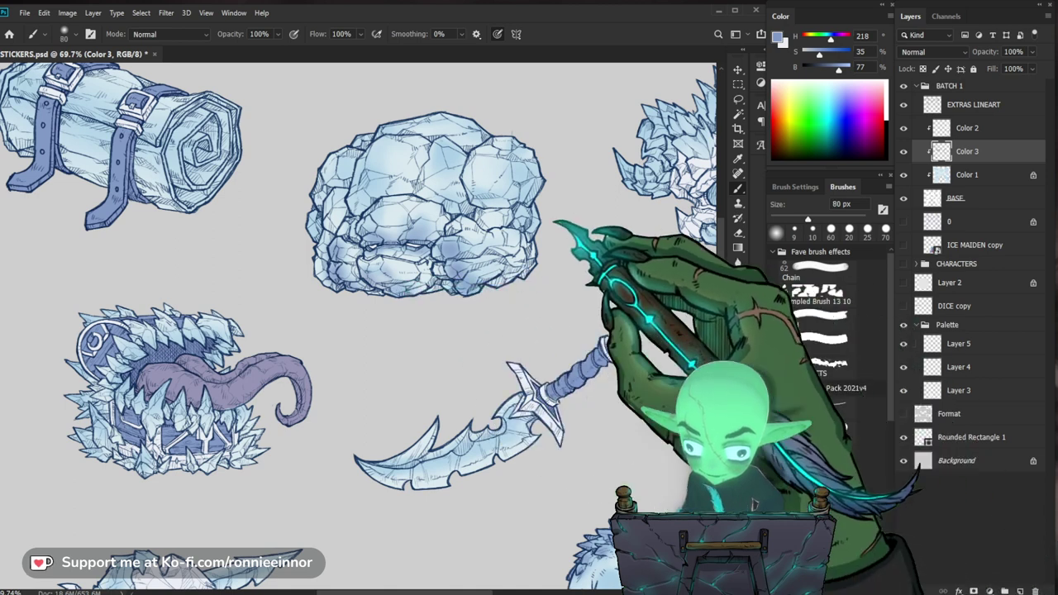
Shade the large upper stones of the boulder creature with slate blue, using the soft brush at 100 to 125 px.
{"action": "key", "text": "bracketleft"}
{"action": "key", "text": "bracketleft"}
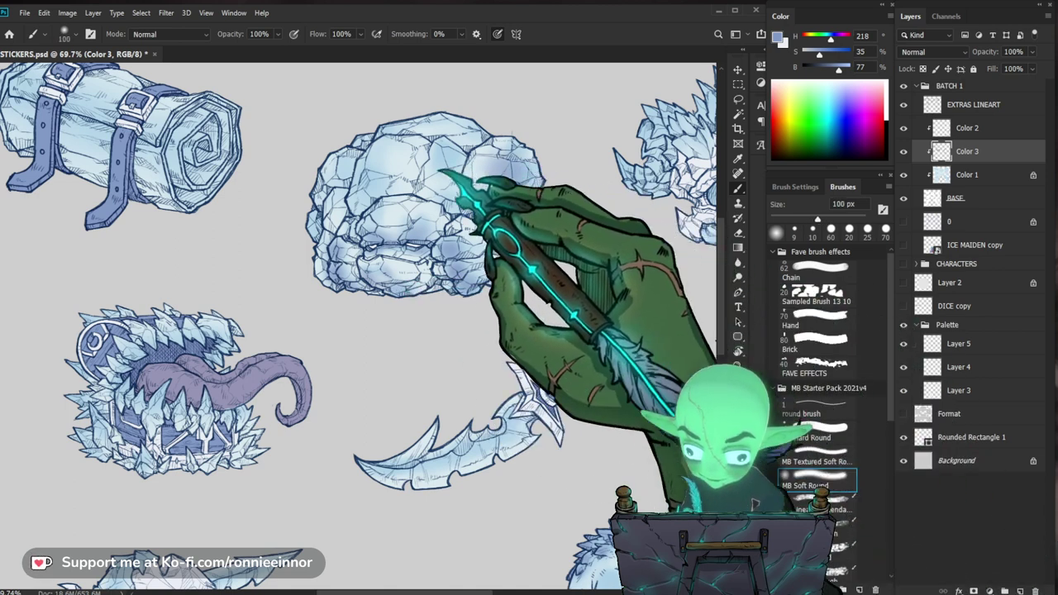
{"action": "key", "text": "bracketright"}
{"action": "key", "text": "bracketright"}
{"action": "key", "text": "bracketright"}
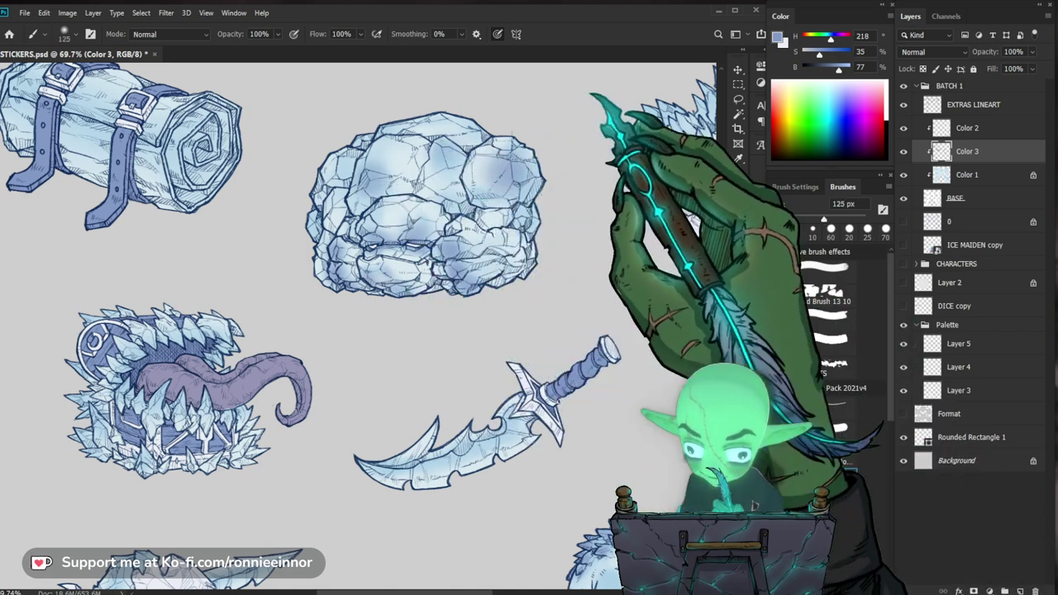
{"action": "key", "text": "bracketleft"}
{"action": "key", "text": "bracketleft"}
{"action": "key", "text": "bracketleft"}
{"action": "key", "text": "bracketleft"}
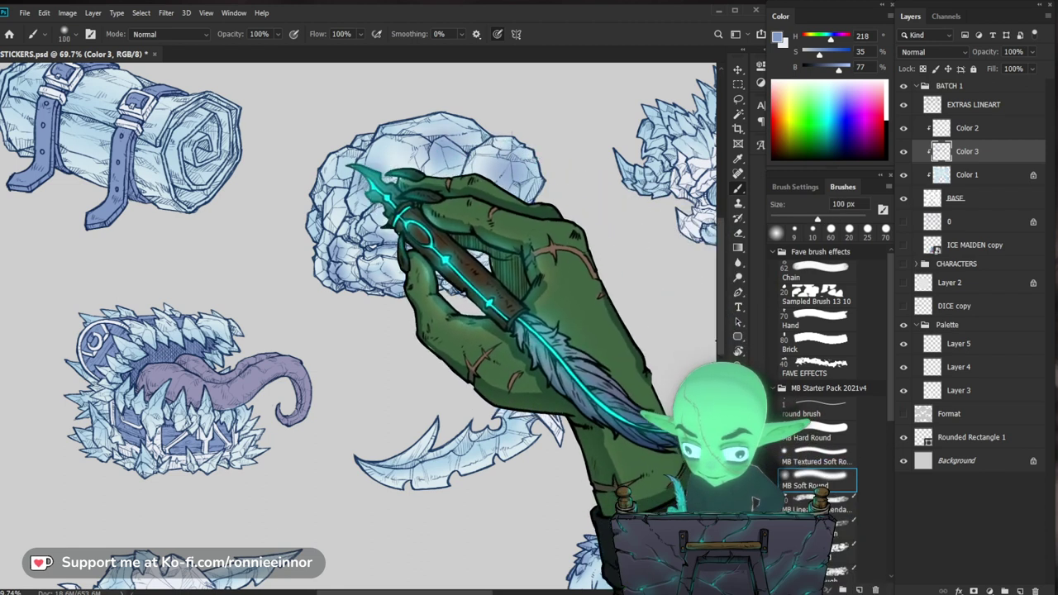
{"action": "key", "text": "bracketright"}
{"action": "key", "text": "bracketright"}
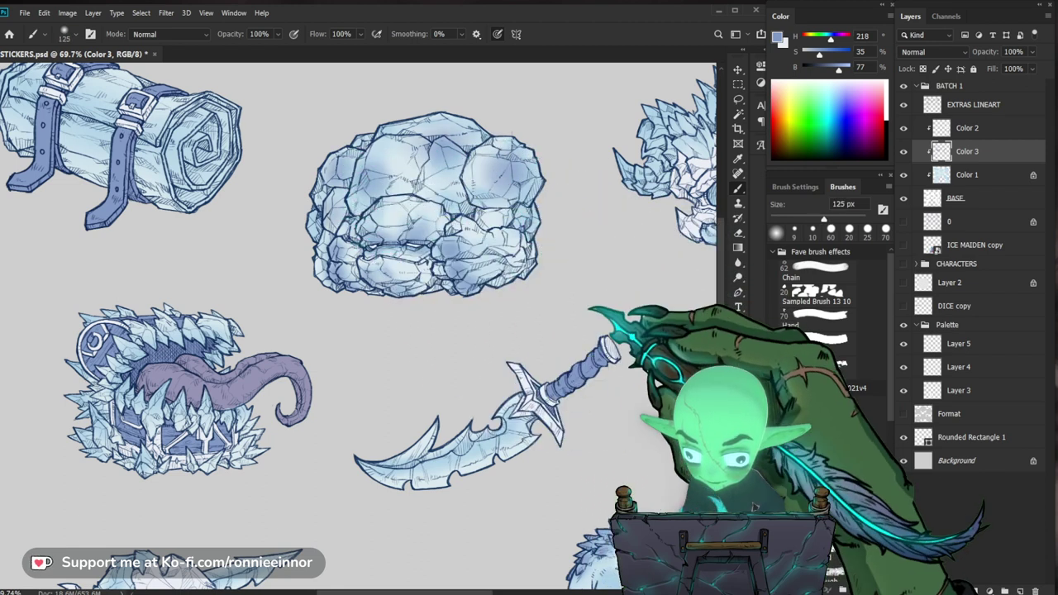
Shade the white faceted ball on the orange-handled sword with slate blue on the Color 2 layer, using the soft brush at 90 to 100 px.
{"action": "left_click_drag", "start_coordinate": [536, 262], "coordinate": [414, 277]}
{"action": "left_click_drag", "start_coordinate": [380, 399], "coordinate": [442, 438]}
{"action": "mouse_move", "coordinate": [259, 416]}
{"action": "left_mouse_down"}
{"action": "mouse_move", "coordinate": [319, 358]}
{"action": "mouse_move", "coordinate": [394, 346]}
{"action": "left_mouse_up"}
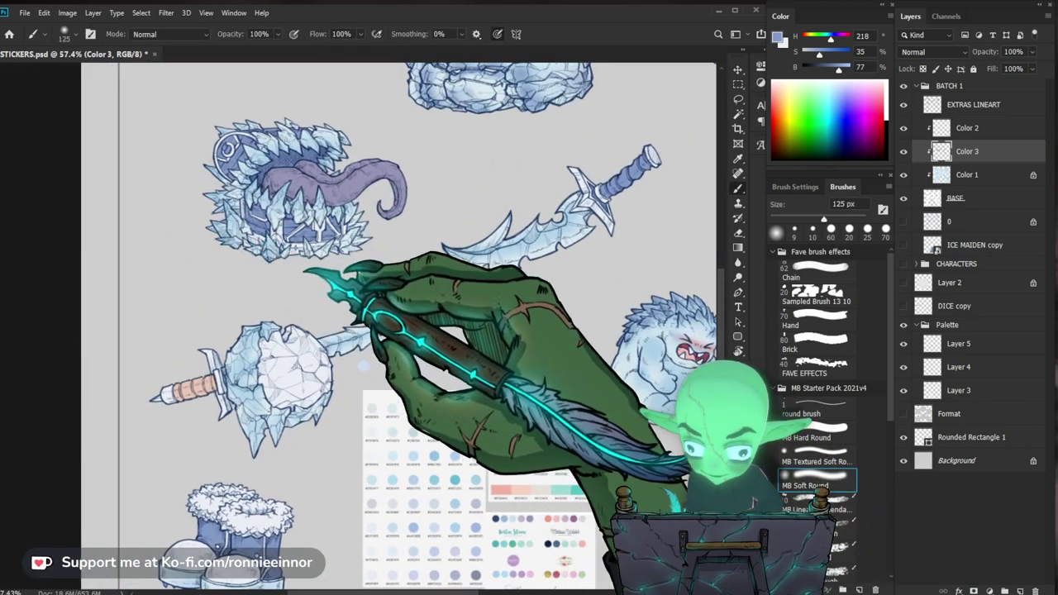
{"action": "left_click_drag", "start_coordinate": [457, 263], "coordinate": [420, 326]}
{"action": "left_click_drag", "start_coordinate": [334, 419], "coordinate": [375, 420]}
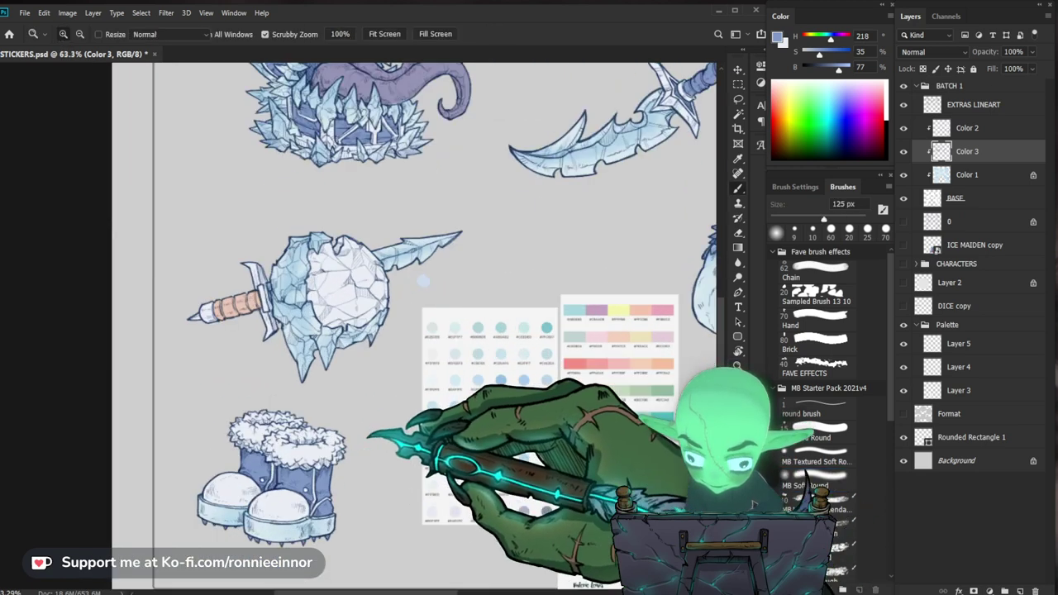
{"action": "left_click", "coordinate": [979, 129]}
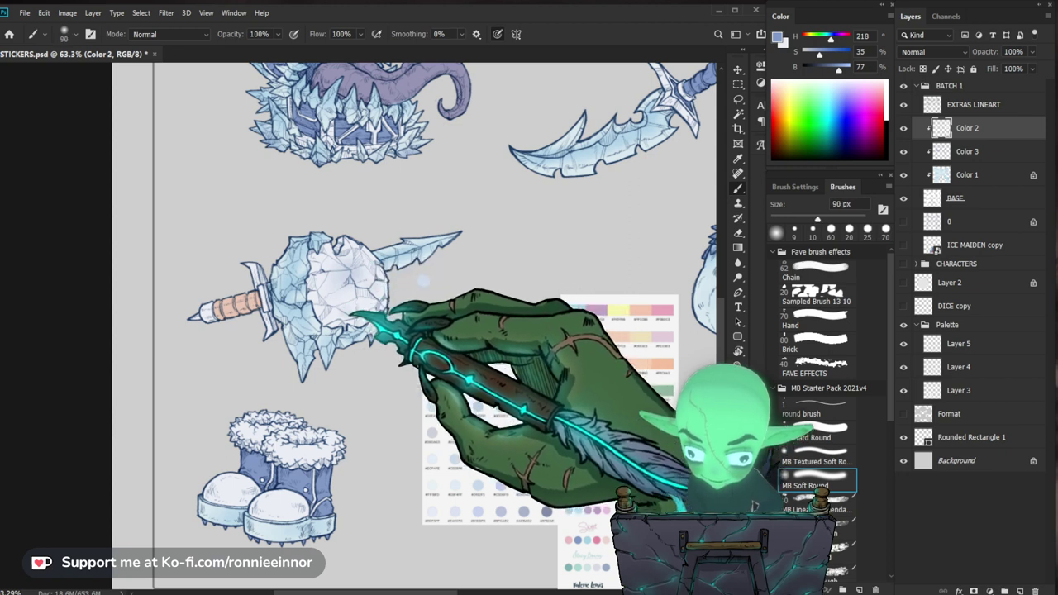
Shade the fur trim of both boots with slate blue on the Color 2 layer, reducing the soft brush to 50 px.
{"action": "left_click_drag", "start_coordinate": [379, 486], "coordinate": [462, 378]}
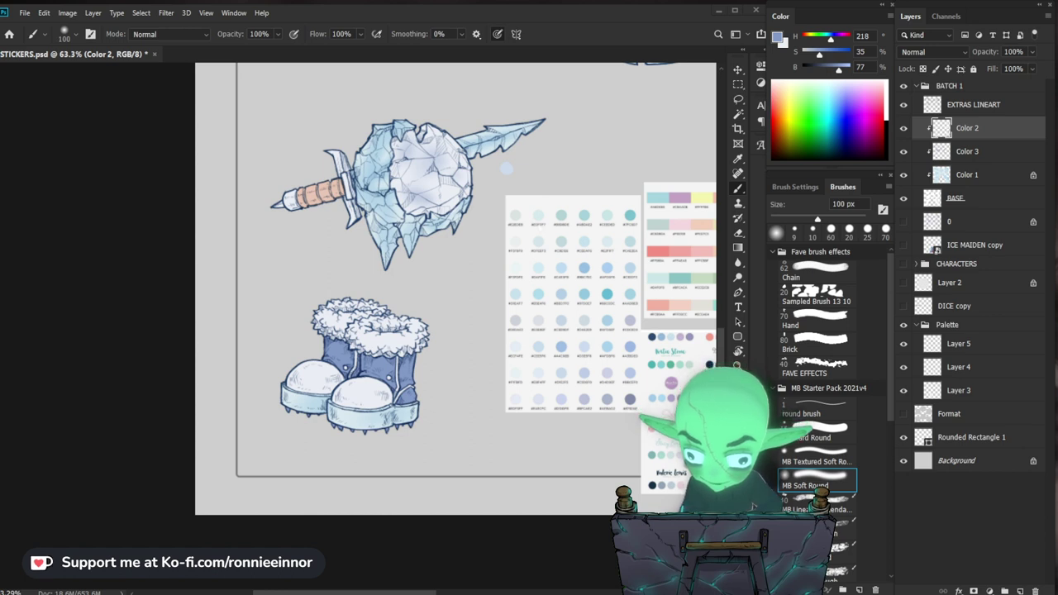
{"action": "scroll", "coordinate": [378, 324], "scroll_direction": "up", "scroll_amount": 3}
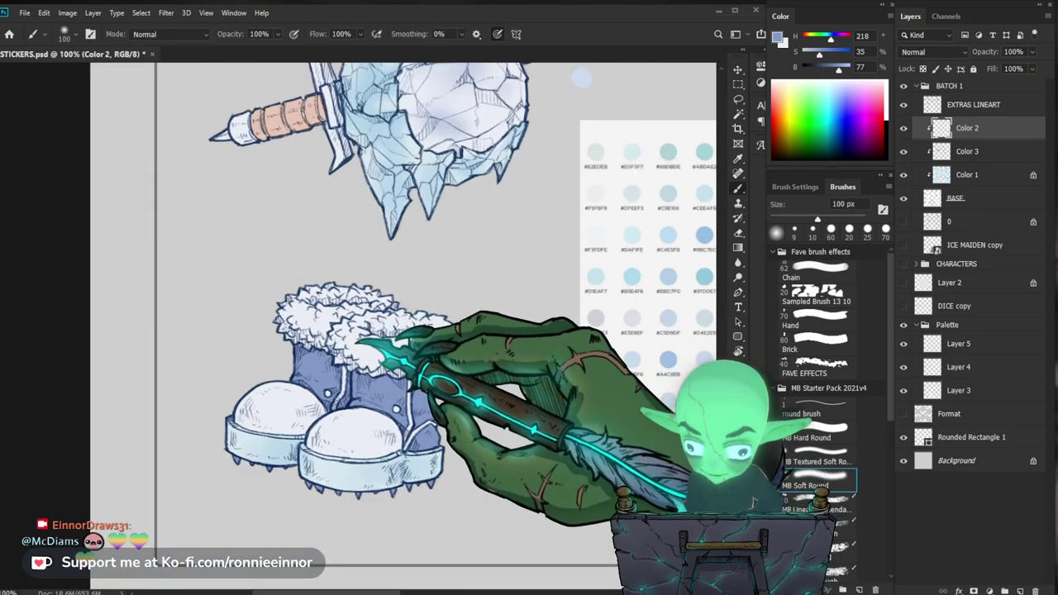
{"action": "key", "text": "bracketleft"}
{"action": "key", "text": "bracketleft"}
{"action": "key", "text": "bracketleft"}
{"action": "key", "text": "bracketleft"}
{"action": "key", "text": "bracketleft"}
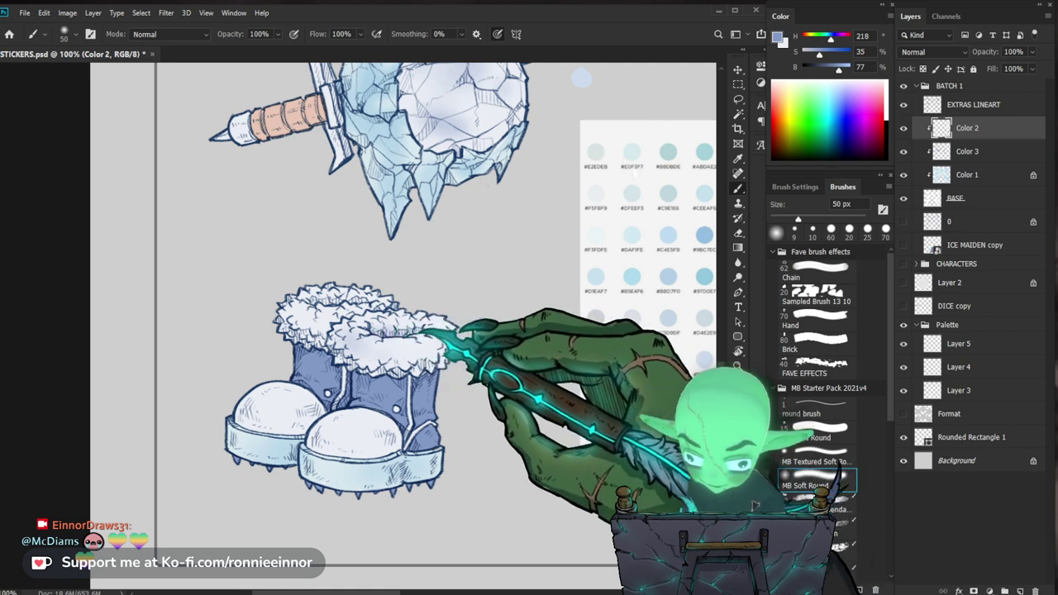
{"action": "key", "text": "bracketright"}
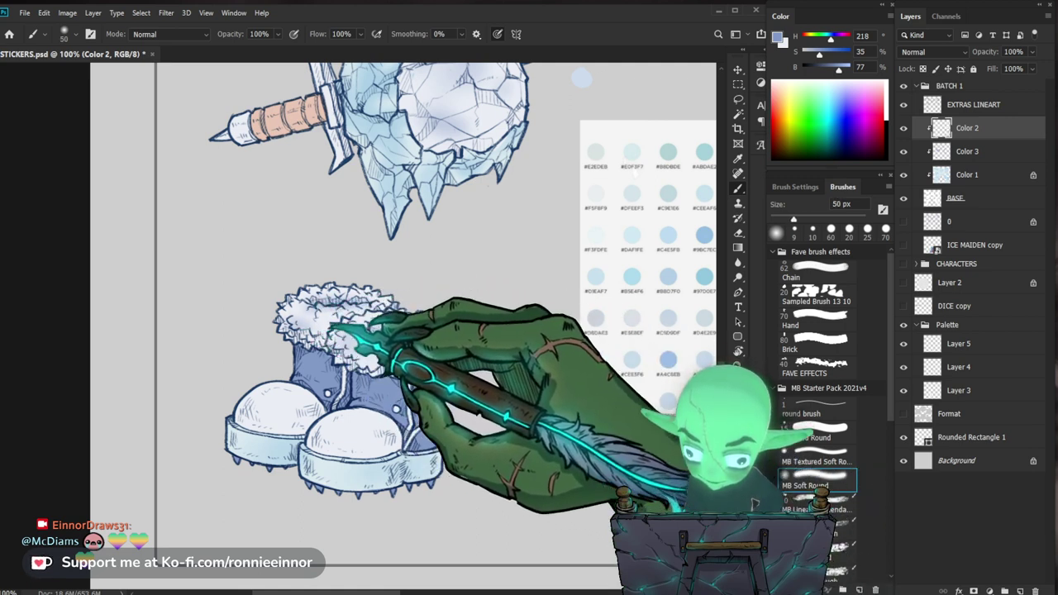
{"action": "key", "text": "bracketleft"}
Shade the white toe caps of both boots with slate blue, using the soft brush at up to 70 px.
{"action": "key", "text": "bracketright"}
{"action": "key", "text": "bracketright"}
{"action": "key", "text": "bracketright"}
{"action": "key", "text": "bracketright"}
{"action": "key", "text": "bracketright"}
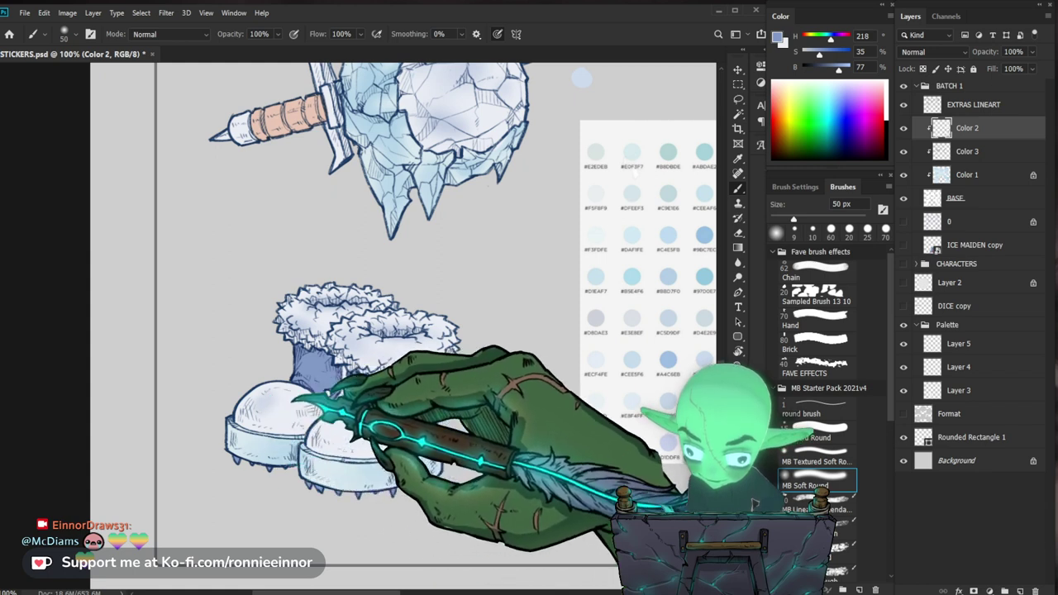
{"action": "key", "text": "bracketleft"}
{"action": "key", "text": "bracketleft"}
{"action": "key", "text": "bracketleft"}
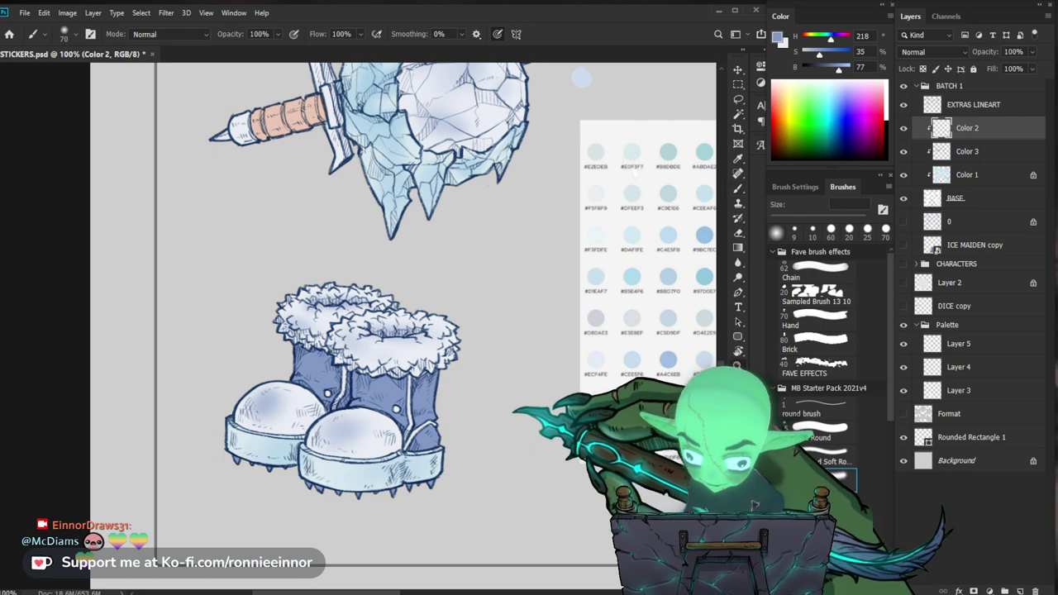
Shade the white bone face of the ice-crowned skull with slate blue on the Color 2 layer, using the soft brush at 35 to 80 px.
{"action": "key", "text": "ctrl+0"}
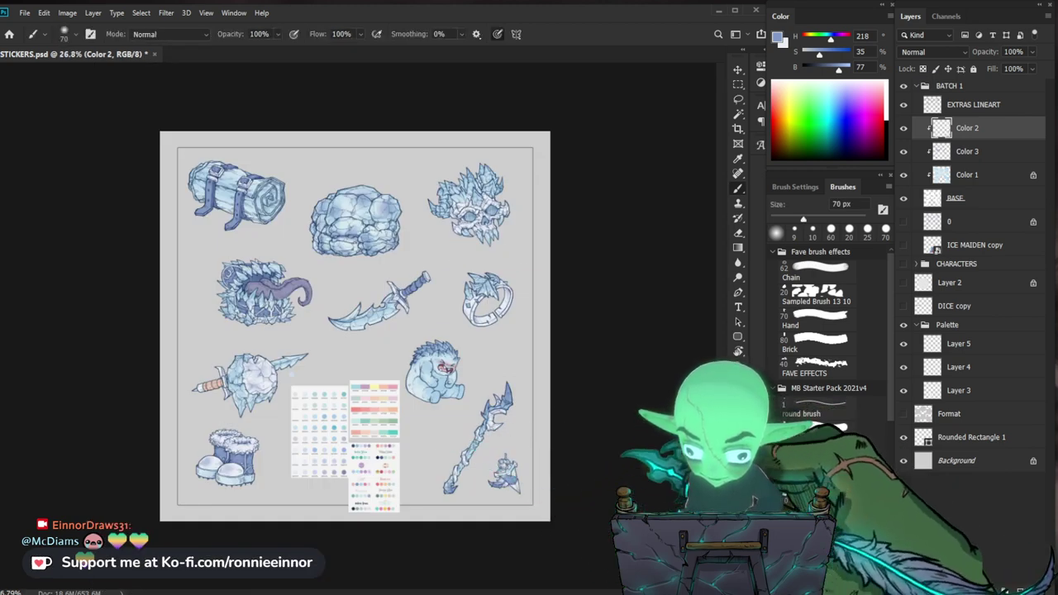
{"action": "left_click_drag", "start_coordinate": [502, 173], "coordinate": [565, 207]}
{"action": "key", "text": "bracketleft"}
{"action": "key", "text": "bracketleft"}
{"action": "key", "text": "bracketleft"}
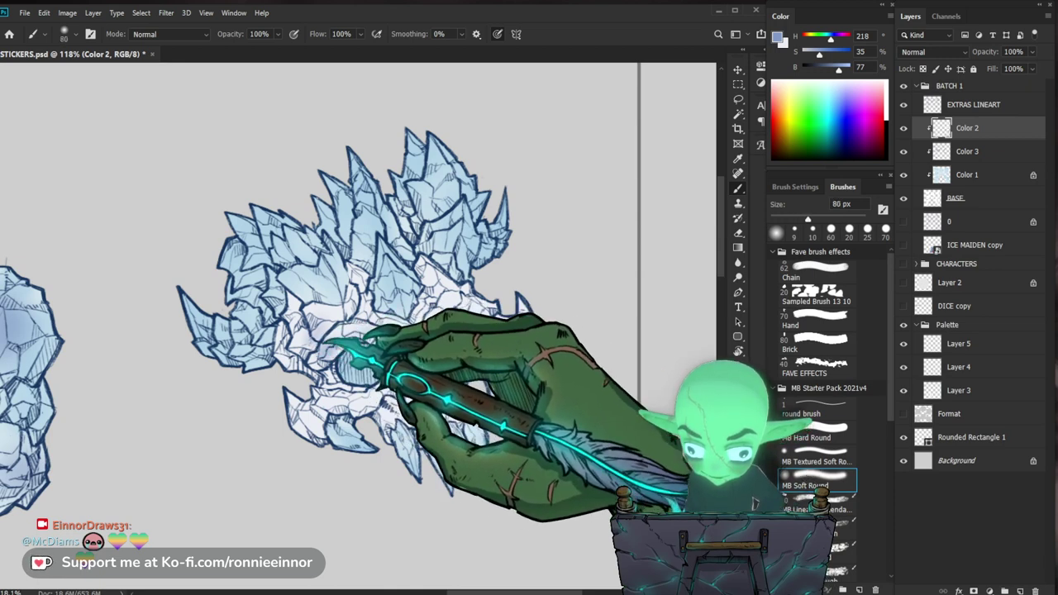
{"action": "key", "text": "bracketright"}
{"action": "key", "text": "bracketright"}
{"action": "key", "text": "bracketright"}
{"action": "key", "text": "bracketleft"}
{"action": "key", "text": "bracketleft"}
{"action": "key", "text": "bracketleft"}
{"action": "key", "text": "bracketleft"}
{"action": "key", "text": "bracketleft"}
{"action": "key", "text": "bracketleft"}
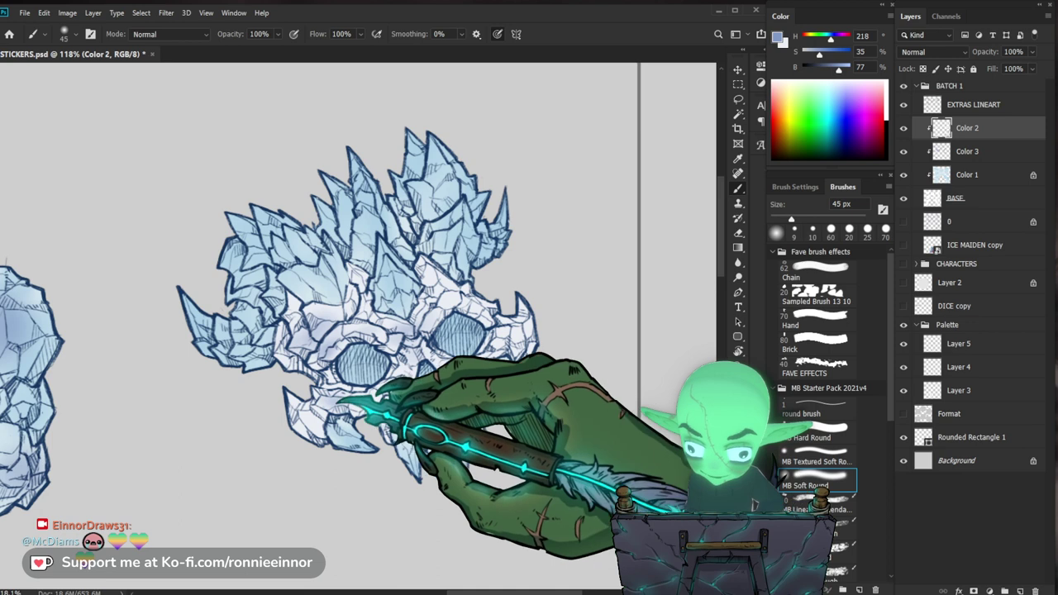
{"action": "key", "text": "bracketright"}
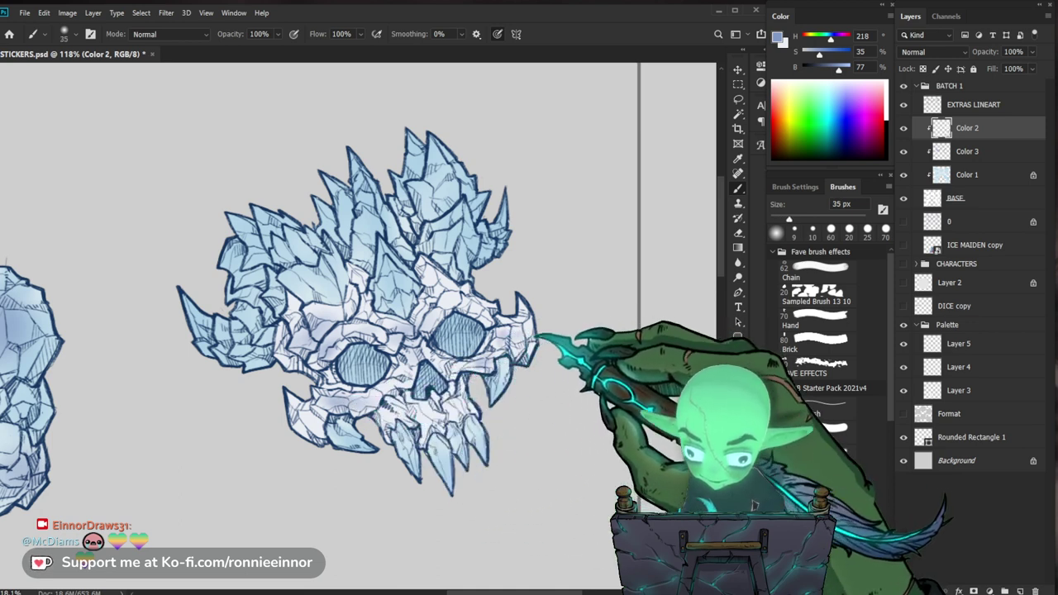
{"action": "key", "text": "bracketright"}
{"action": "key", "text": "bracketright"}
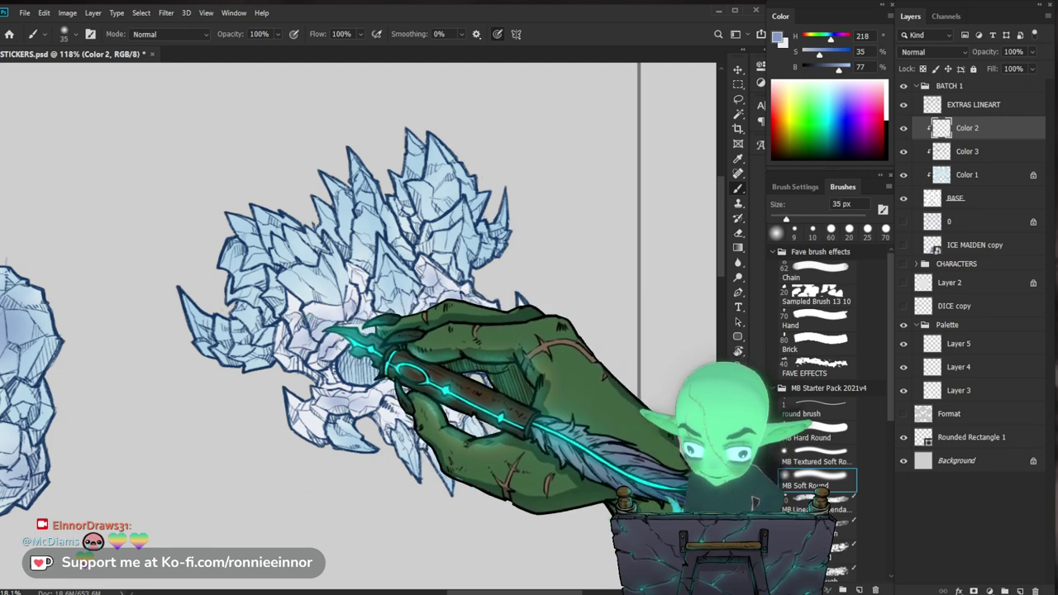
{"action": "key", "text": "bracketleft"}
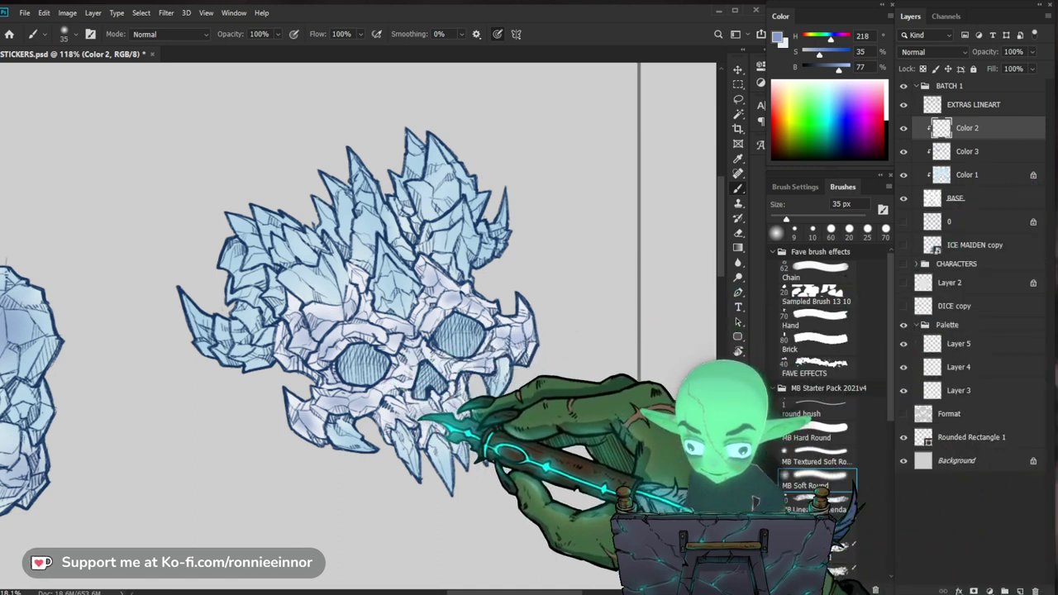
{"action": "mouse_move", "coordinate": [511, 295]}
{"action": "left_mouse_down"}
{"action": "mouse_move", "coordinate": [450, 300]}
{"action": "mouse_move", "coordinate": [495, 296]}
{"action": "left_mouse_up"}
{"action": "key", "text": "b"}
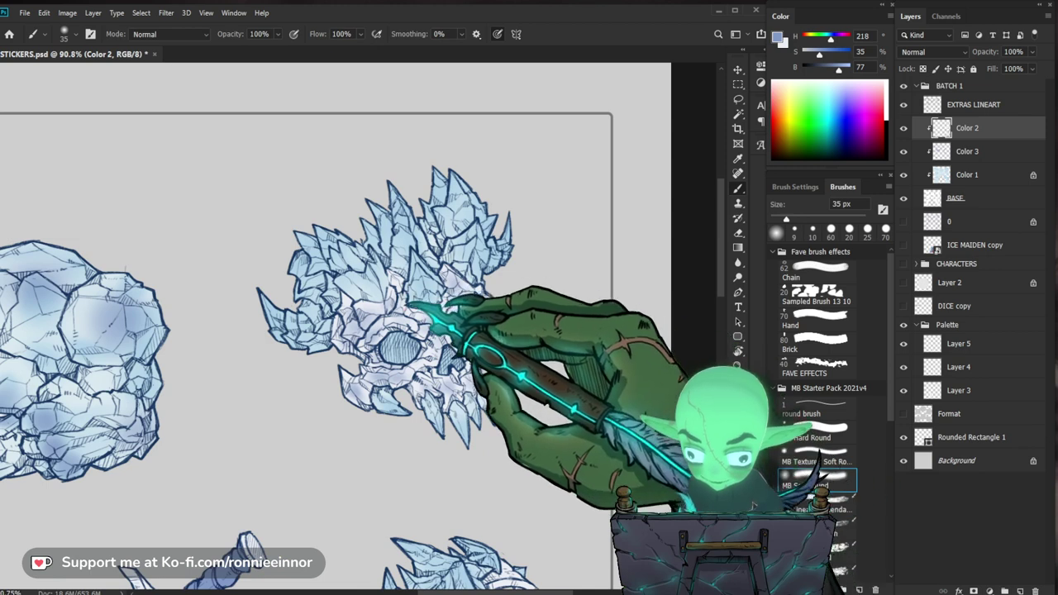
Fill the skull's eye sockets and nose with slate blue on the Color 3 layer, using the round brush enlarged to 70 px.
{"action": "left_click", "coordinate": [968, 152]}
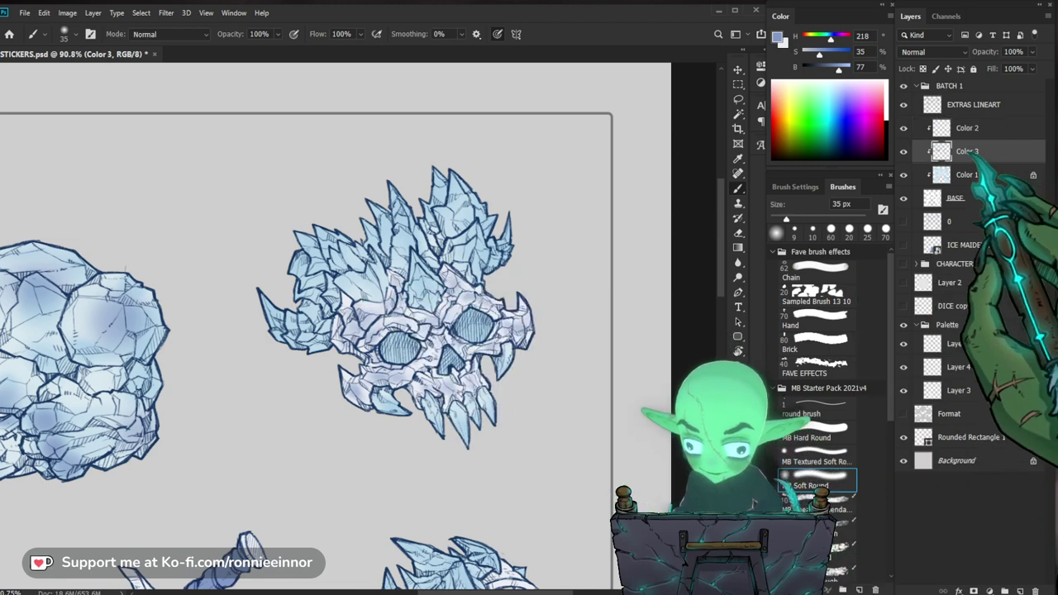
{"action": "left_click", "coordinate": [817, 407]}
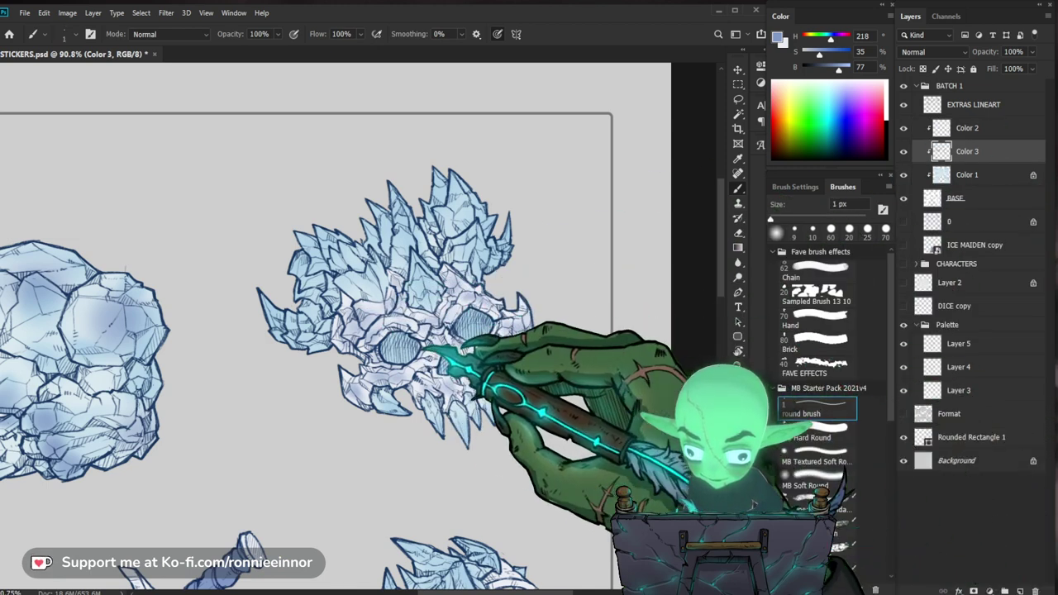
{"action": "key", "text": "]"}
{"action": "key", "text": "]"}
{"action": "key", "text": "]"}
{"action": "key", "text": "]"}
{"action": "key", "text": "]"}
{"action": "key", "text": "]"}
{"action": "key", "text": "]"}
{"action": "mouse_move", "coordinate": [416, 340]}
{"action": "left_mouse_down"}
{"action": "mouse_move", "coordinate": [387, 351]}
{"action": "mouse_move", "coordinate": [451, 361]}
{"action": "left_mouse_up"}
{"action": "left_click_drag", "start_coordinate": [550, 316], "coordinate": [480, 320]}
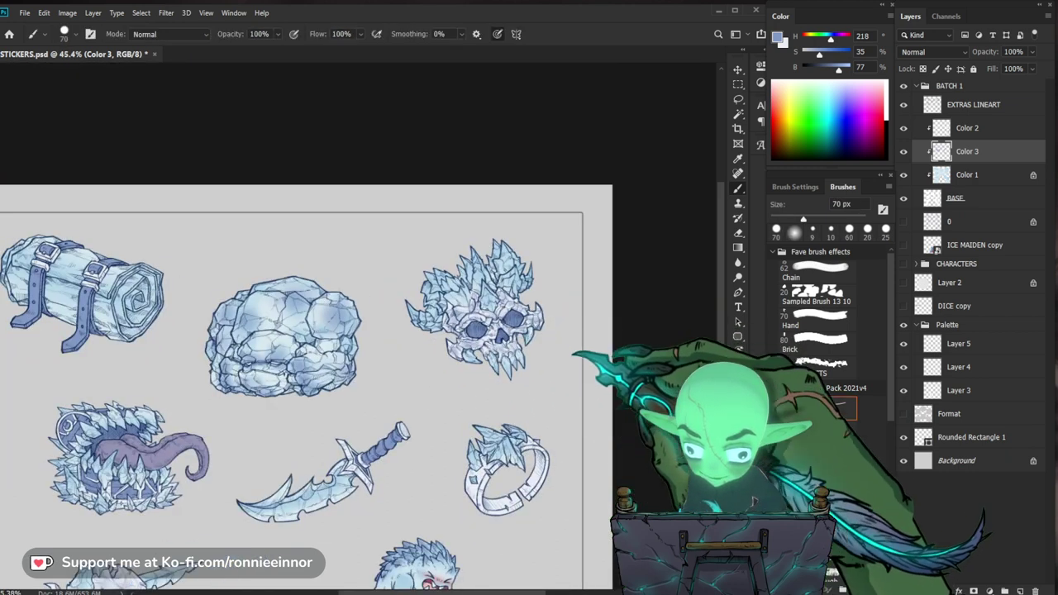
Recolor the skull's eye sockets and nose with the muted purple sampled from the chest monster's tongue.
{"action": "left_click_drag", "start_coordinate": [413, 509], "coordinate": [538, 356]}
{"action": "left_click_drag", "start_coordinate": [332, 281], "coordinate": [388, 277]}
{"action": "left_click", "coordinate": [295, 260], "text": "alt"}
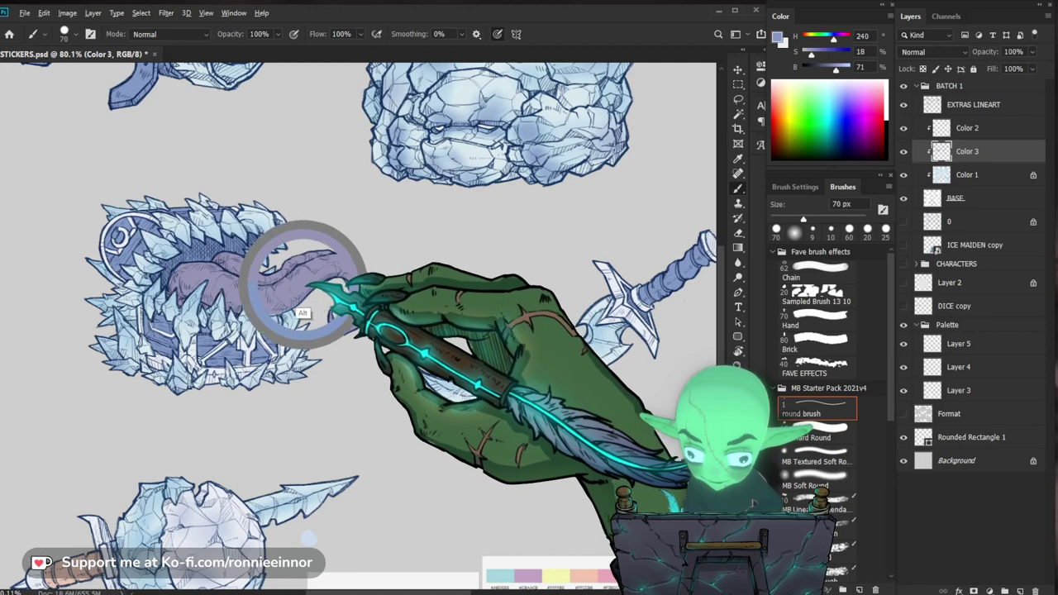
{"action": "scroll", "coordinate": [339, 456], "scroll_direction": "down", "scroll_amount": 5}
{"action": "left_click_drag", "start_coordinate": [658, 281], "coordinate": [477, 367]}
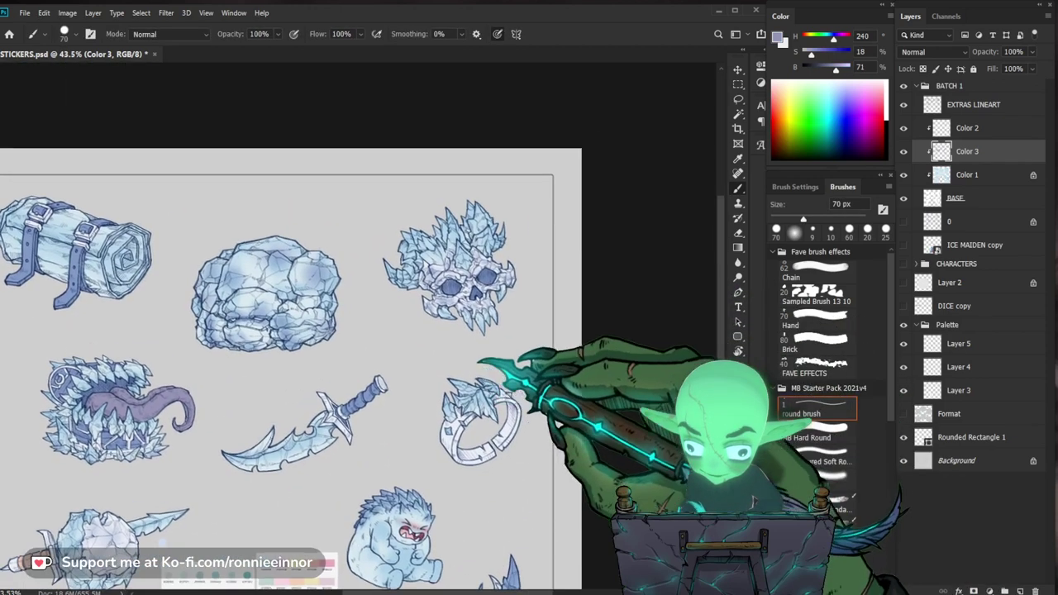
{"action": "left_click_drag", "start_coordinate": [529, 289], "coordinate": [587, 287]}
{"action": "left_click_drag", "start_coordinate": [390, 279], "coordinate": [373, 279]}
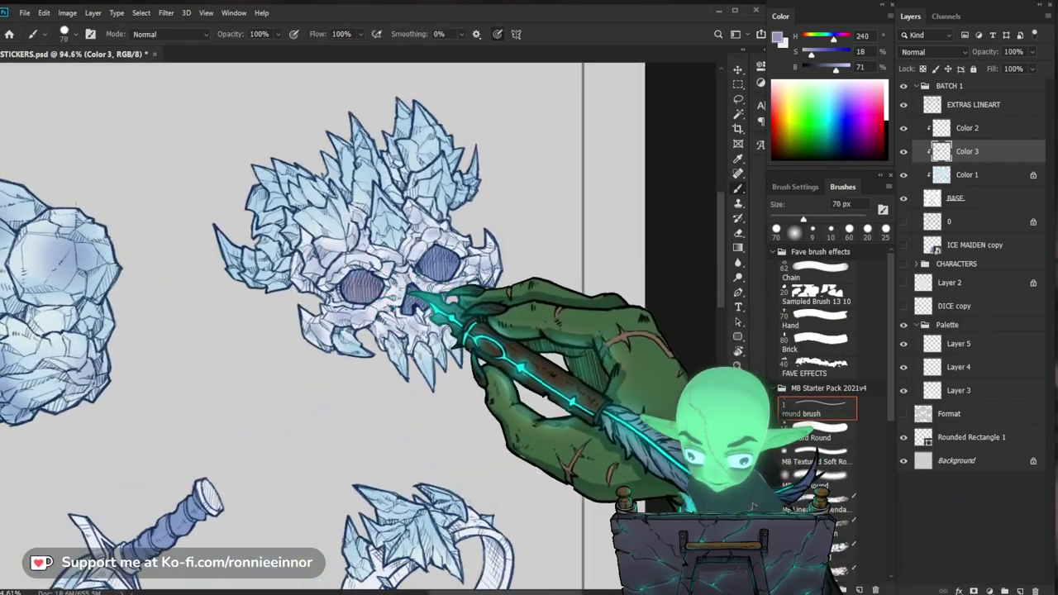
{"action": "scroll", "coordinate": [463, 273], "scroll_direction": "down", "scroll_amount": 3}
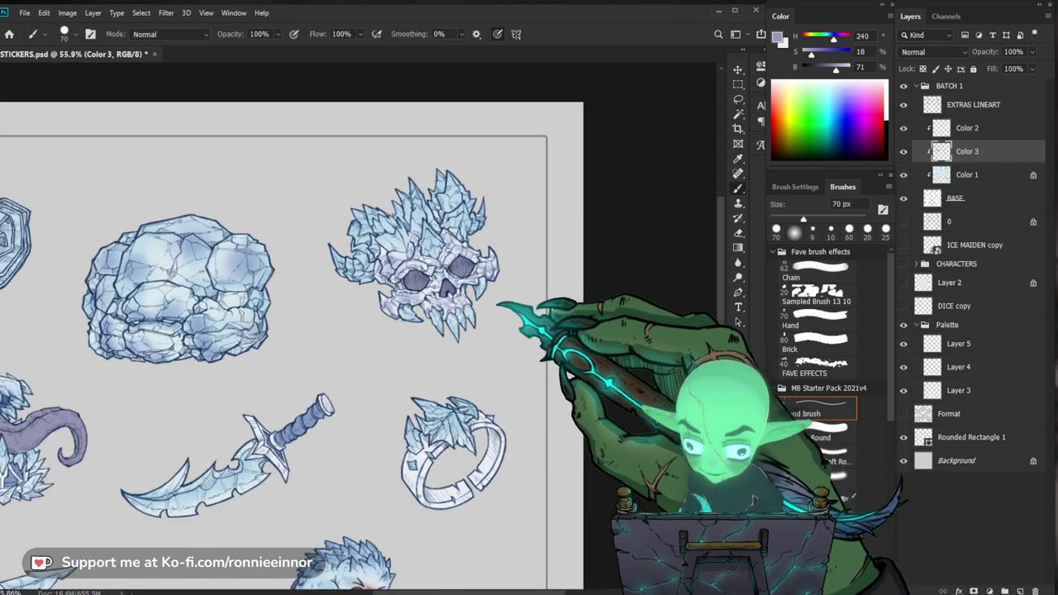
{"action": "scroll", "coordinate": [496, 289], "scroll_direction": "up", "scroll_amount": 5}
{"action": "scroll", "coordinate": [479, 248], "scroll_direction": "down", "scroll_amount": 5}
{"action": "scroll", "coordinate": [505, 248], "scroll_direction": "down", "scroll_amount": 4}
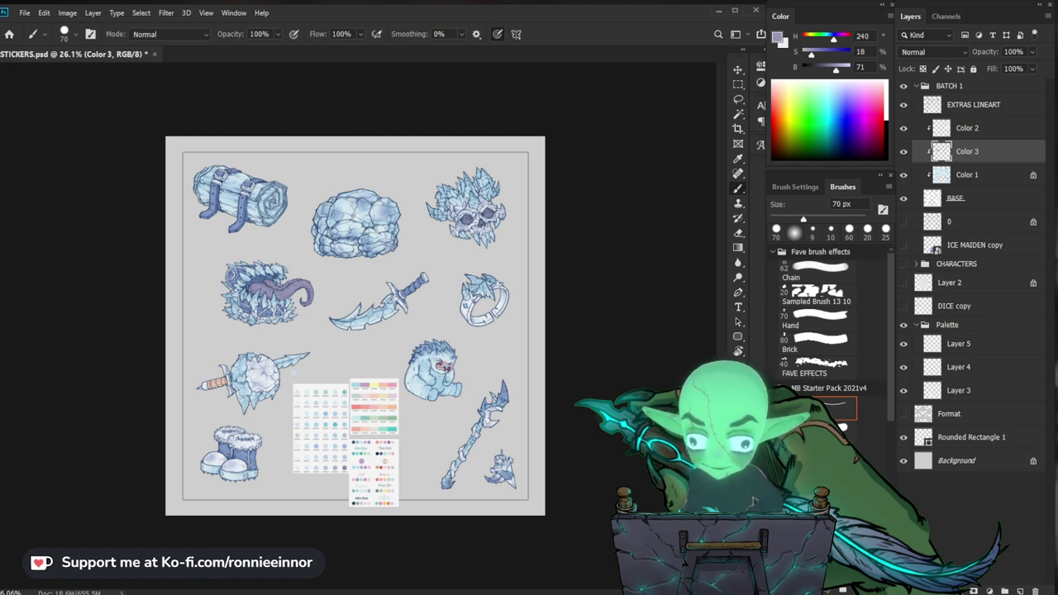
Shade the seated spiky creature's body, arm and feet with slate blue on the Color 3 layer, using the MB Soft Round brush at 40 to 90 px.
{"action": "left_click_drag", "start_coordinate": [405, 478], "coordinate": [385, 456]}
{"action": "mouse_move", "coordinate": [414, 199]}
{"action": "left_mouse_down"}
{"action": "mouse_move", "coordinate": [464, 312]}
{"action": "mouse_move", "coordinate": [444, 286]}
{"action": "left_mouse_up"}
{"action": "key", "text": "ctrl+z"}
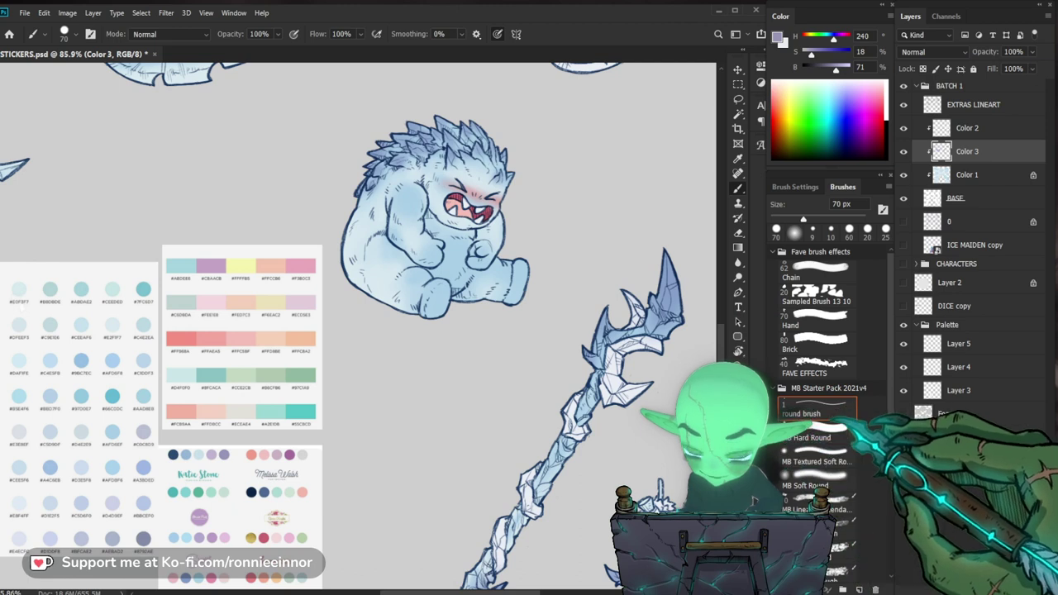
{"action": "left_click_drag", "start_coordinate": [526, 215], "coordinate": [466, 216]}
{"action": "scroll", "coordinate": [492, 239], "scroll_direction": "down", "scroll_amount": 3}
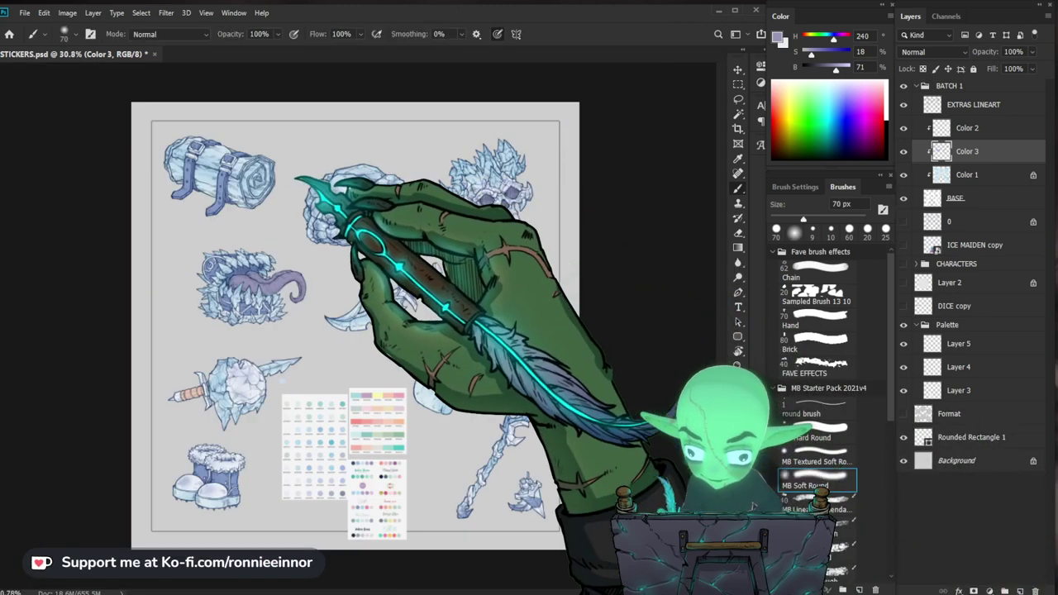
{"action": "scroll", "coordinate": [457, 407], "scroll_direction": "up", "scroll_amount": 3}
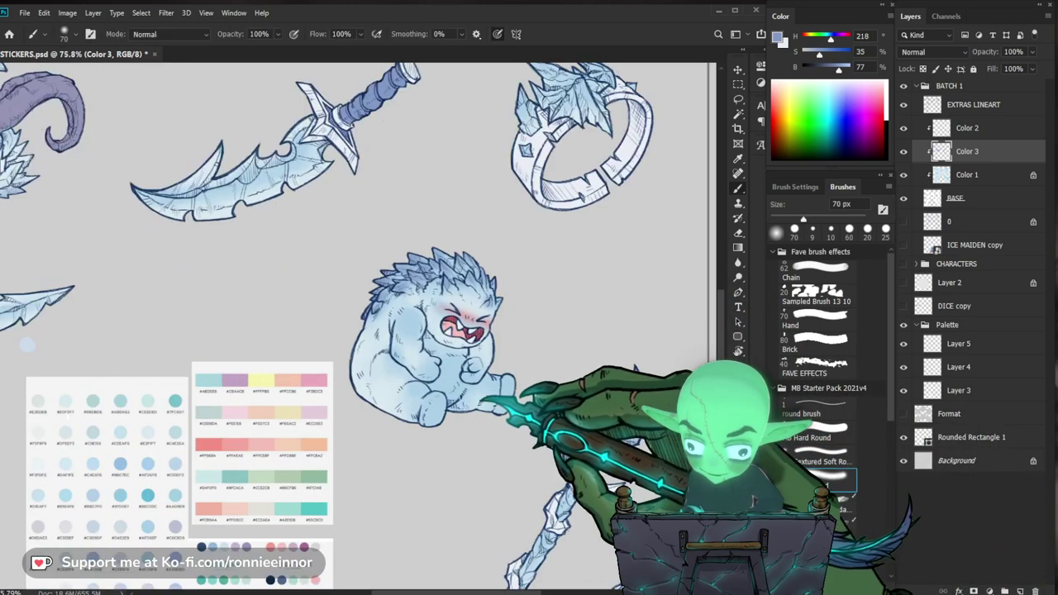
{"action": "key", "text": "bracketright"}
{"action": "key", "text": "bracketright"}
{"action": "key", "text": "bracketright"}
{"action": "key", "text": "bracketleft"}
{"action": "key", "text": "bracketleft"}
{"action": "key", "text": "bracketleft"}
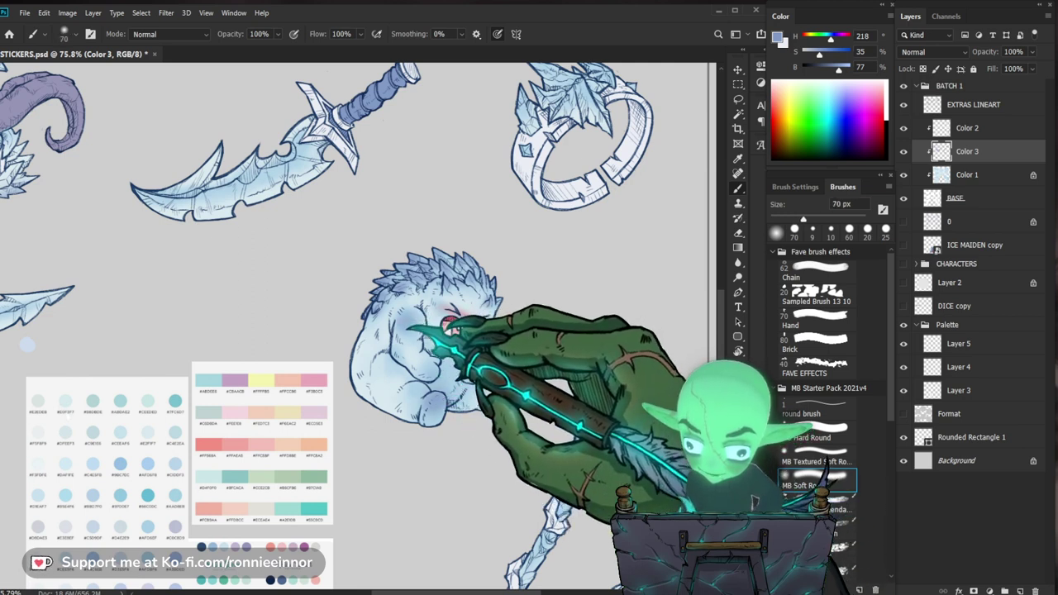
{"action": "key", "text": "bracketleft"}
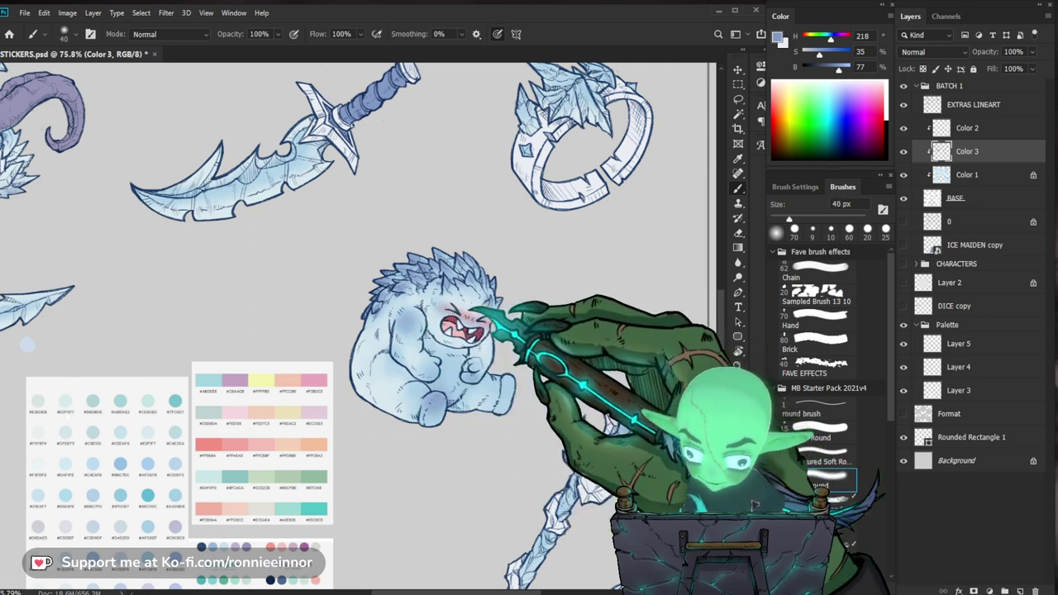
{"action": "key", "text": "bracketright"}
{"action": "key", "text": "bracketright"}
{"action": "key", "text": "bracketright"}
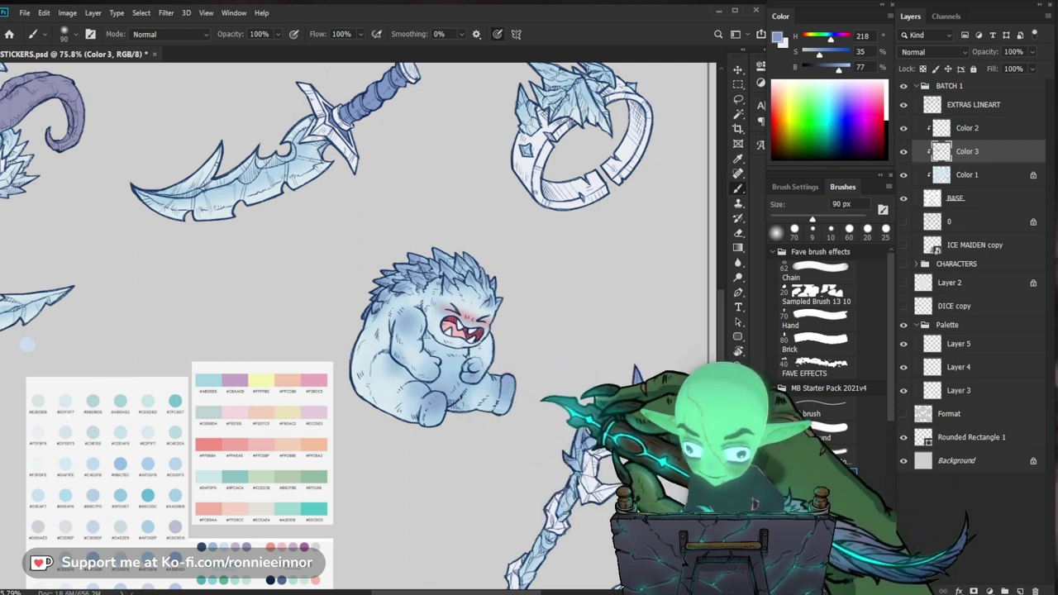
Review the shading and color balance of all the stickers across the whole sheet.
{"action": "scroll", "coordinate": [467, 395], "scroll_direction": "down", "scroll_amount": 5}
{"action": "scroll", "coordinate": [451, 401], "scroll_direction": "up", "scroll_amount": 2}
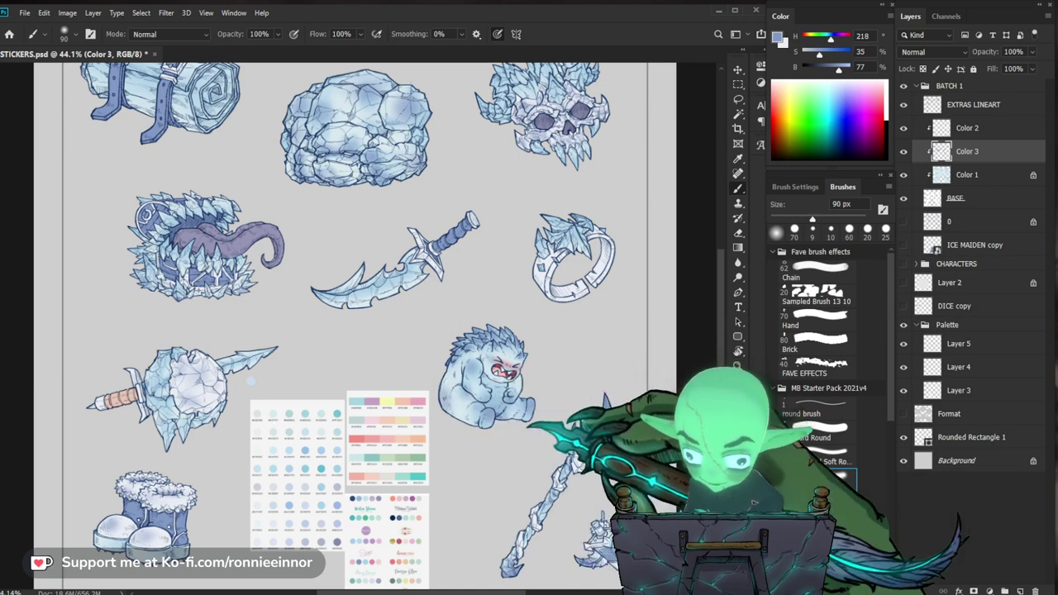
{"action": "key", "text": "["}
{"action": "key", "text": "["}
{"action": "key", "text": "["}
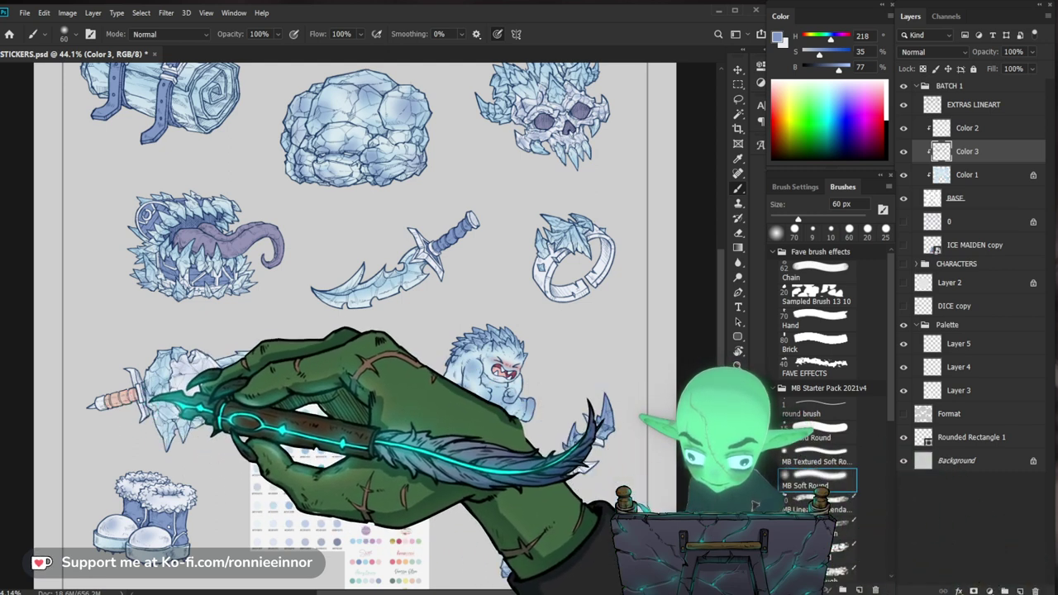
{"action": "left_click_drag", "start_coordinate": [435, 465], "coordinate": [385, 469]}
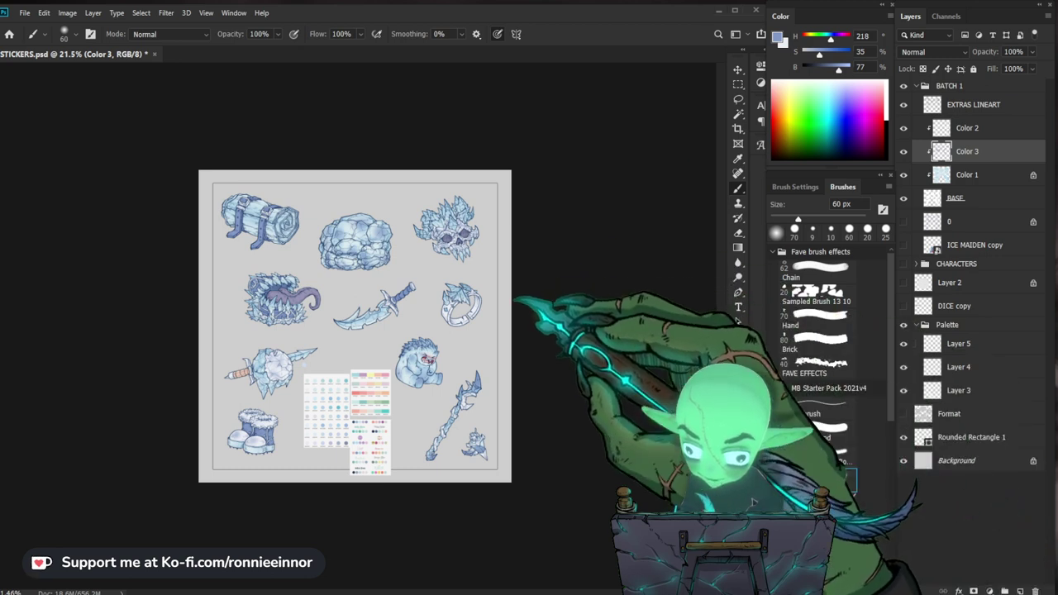
{"action": "key", "text": "z"}
{"action": "mouse_move", "coordinate": [392, 321]}
{"action": "left_mouse_down"}
{"action": "mouse_move", "coordinate": [438, 326]}
{"action": "mouse_move", "coordinate": [418, 283]}
{"action": "left_mouse_up"}
{"action": "left_click_drag", "start_coordinate": [434, 340], "coordinate": [417, 344]}
{"action": "left_click_drag", "start_coordinate": [445, 241], "coordinate": [439, 306]}
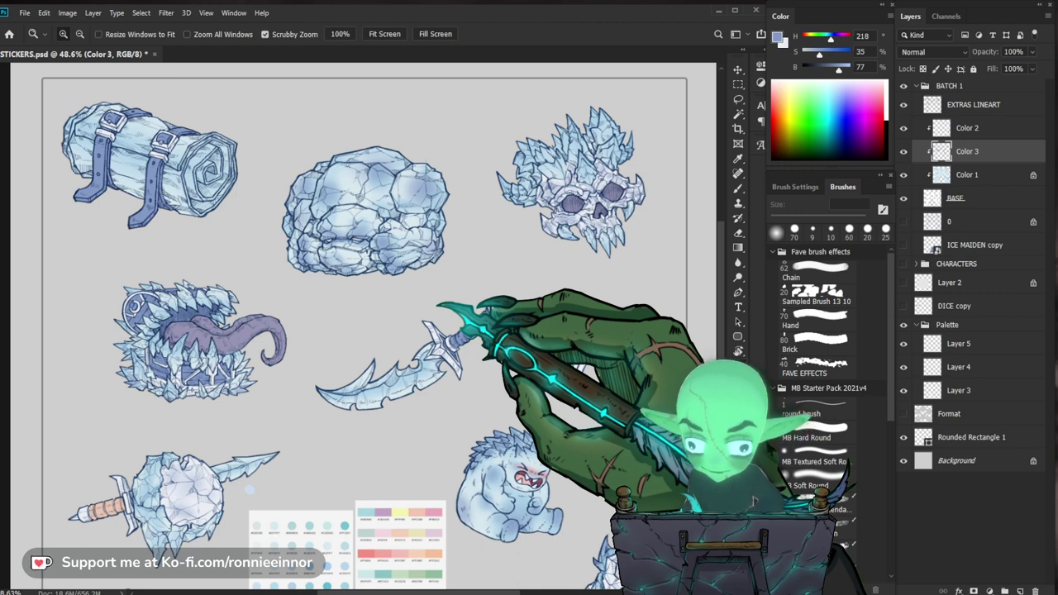
Paint a near-white edge along the lower tip of the curved dagger's blade on the Color 2 layer, using the round brush at 35 px.
{"action": "key", "text": "alt+bracketright"}
{"action": "left_click_drag", "start_coordinate": [452, 378], "coordinate": [517, 362]}
{"action": "key", "text": "b"}
{"action": "left_click", "coordinate": [446, 322], "text": "alt"}
{"action": "left_click", "coordinate": [827, 406]}
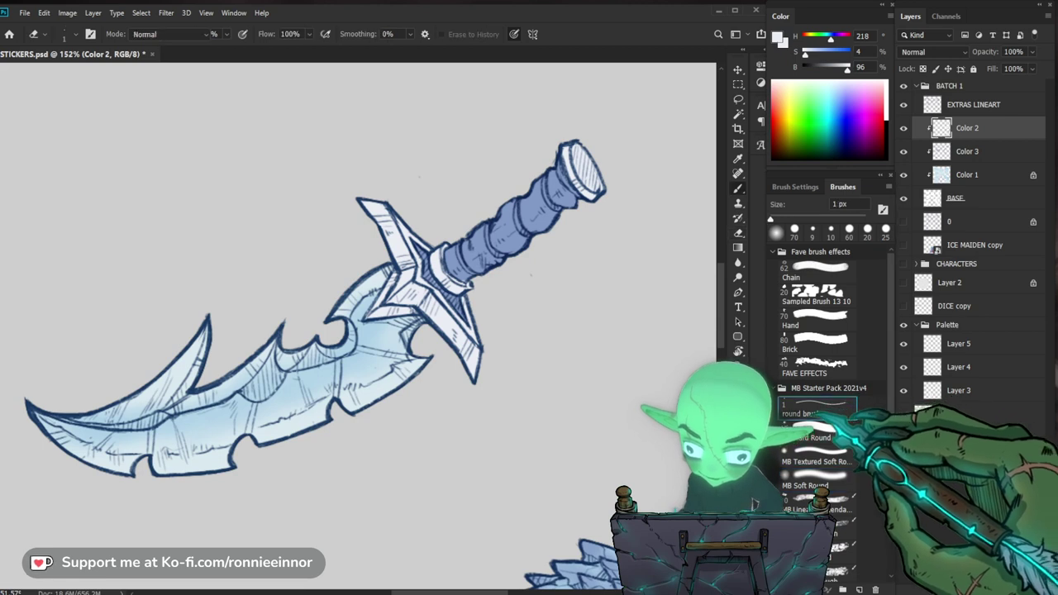
{"action": "left_click_drag", "start_coordinate": [399, 411], "coordinate": [573, 346]}
{"action": "key", "text": "bracketright"}
{"action": "key", "text": "bracketright"}
{"action": "key", "text": "bracketright"}
{"action": "key", "text": "bracketright"}
{"action": "key", "text": "bracketright"}
{"action": "key", "text": "bracketright"}
{"action": "key", "text": "bracketright"}
{"action": "key", "text": "bracketright"}
{"action": "key", "text": "bracketright"}
{"action": "key", "text": "bracketright"}
{"action": "key", "text": "bracketright"}
{"action": "key", "text": "bracketright"}
{"action": "key", "text": "bracketright"}
{"action": "key", "text": "bracketright"}
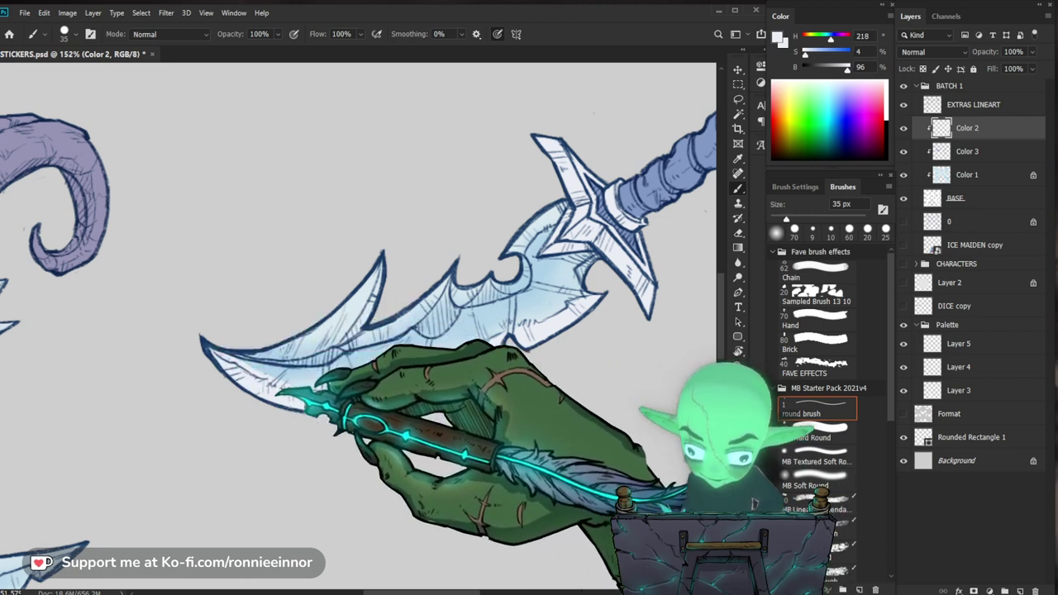
Continue the near-white lower edge along the dagger's blade, trimming it with the eraser at 15 to 25 px.
{"action": "key", "text": "e"}
{"action": "key", "text": "bracketright"}
{"action": "key", "text": "bracketright"}
{"action": "key", "text": "bracketright"}
{"action": "key", "text": "bracketright"}
{"action": "key", "text": "bracketright"}
{"action": "key", "text": "bracketright"}
{"action": "key", "text": "bracketright"}
{"action": "key", "text": "bracketright"}
{"action": "key", "text": "bracketright"}
{"action": "key", "text": "bracketright"}
{"action": "key", "text": "bracketright"}
{"action": "key", "text": "bracketright"}
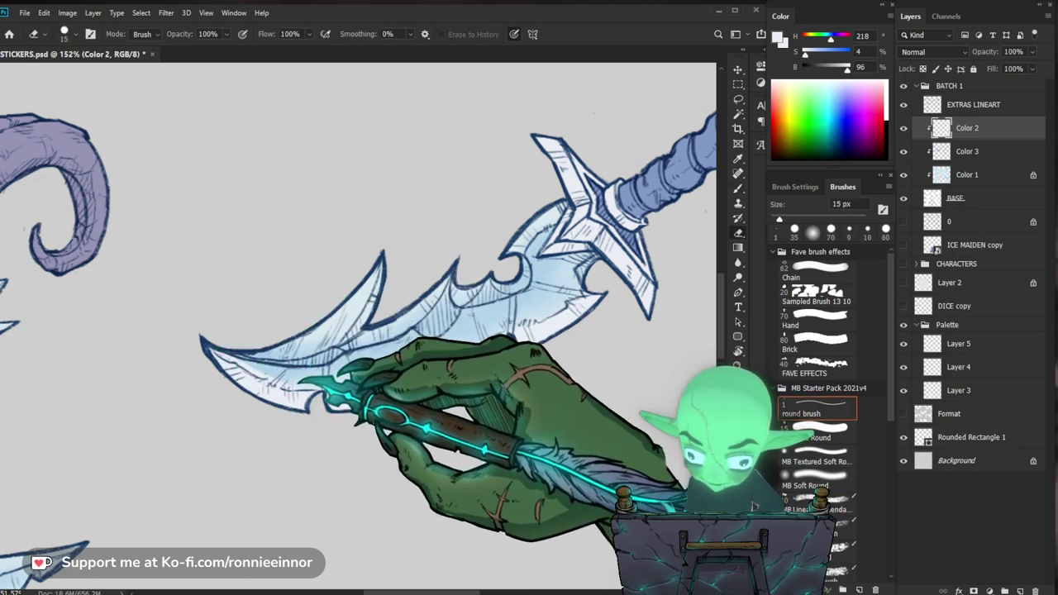
{"action": "key", "text": "b"}
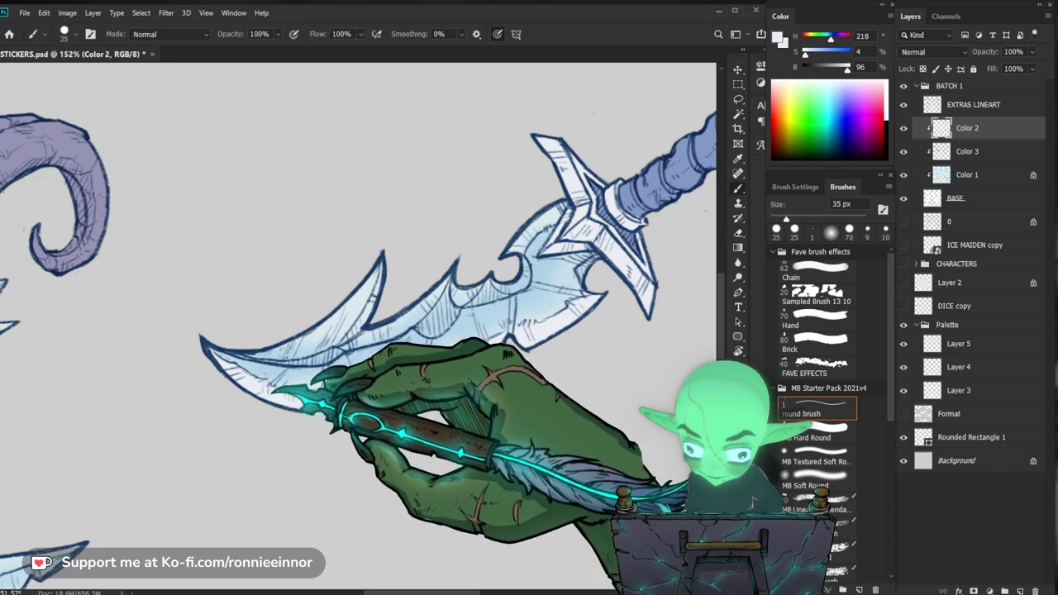
{"action": "key", "text": "e"}
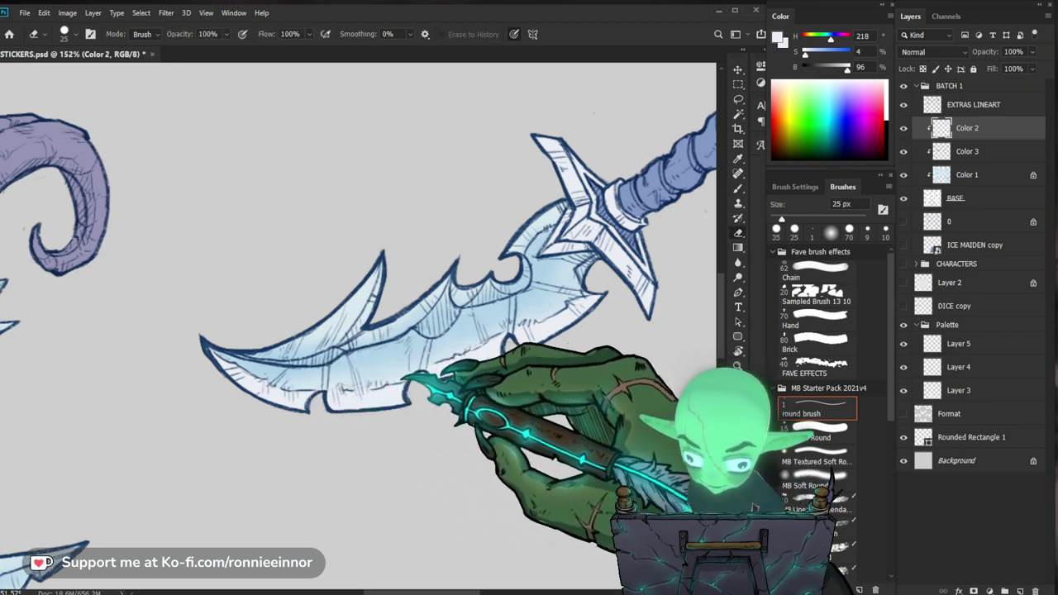
Paint near-white edges along the dagger's upper blade and spikes up to the guard with the 35 px round brush, cleaning them with the eraser.
{"action": "key", "text": "b"}
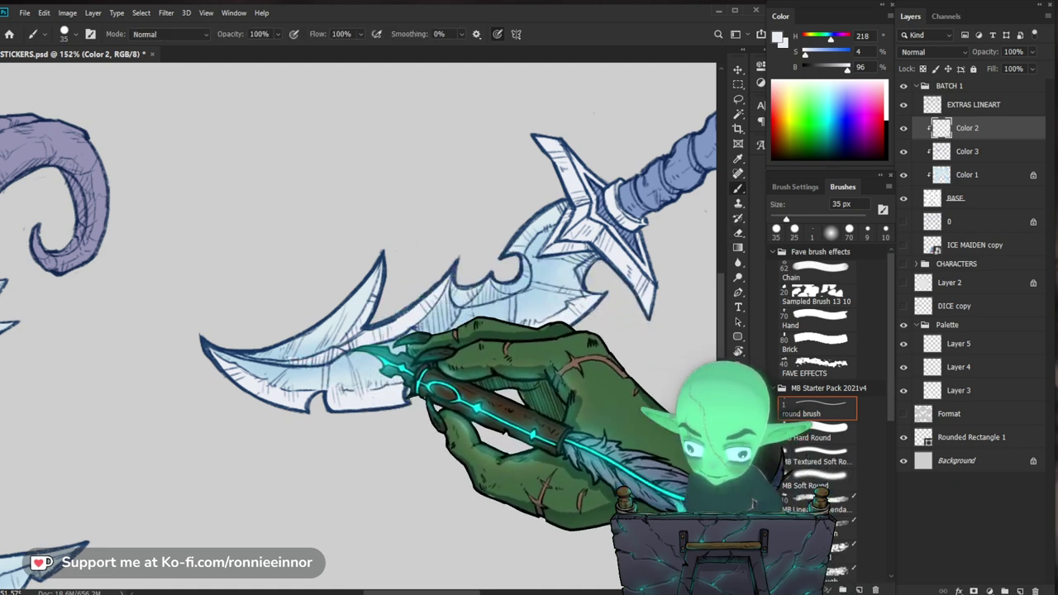
{"action": "key", "text": "e"}
{"action": "left_click_drag", "start_coordinate": [565, 295], "coordinate": [481, 345]}
{"action": "key", "text": "b"}
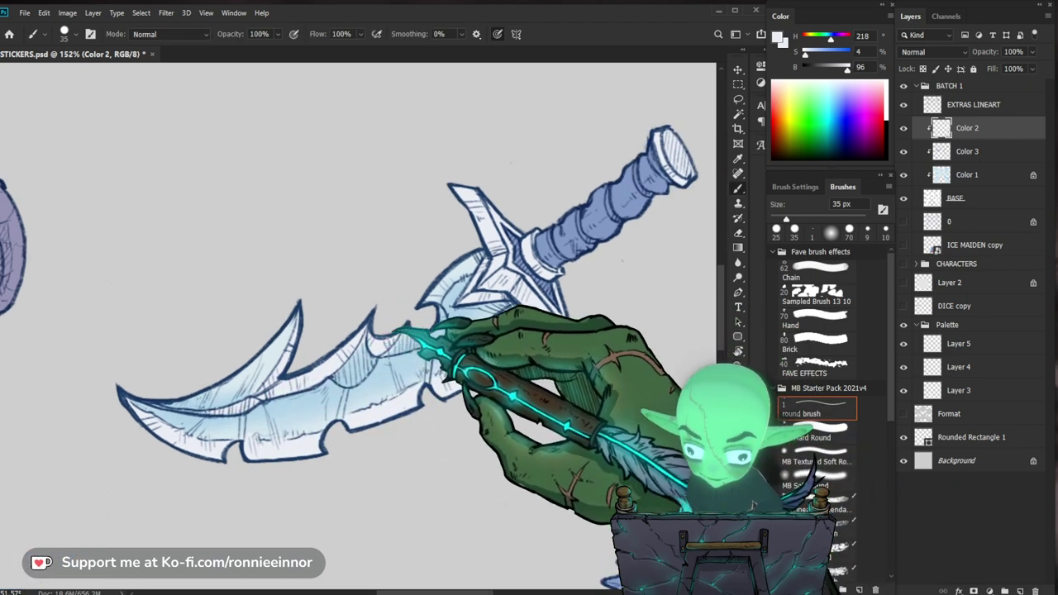
{"action": "key", "text": "e"}
{"action": "key", "text": "b"}
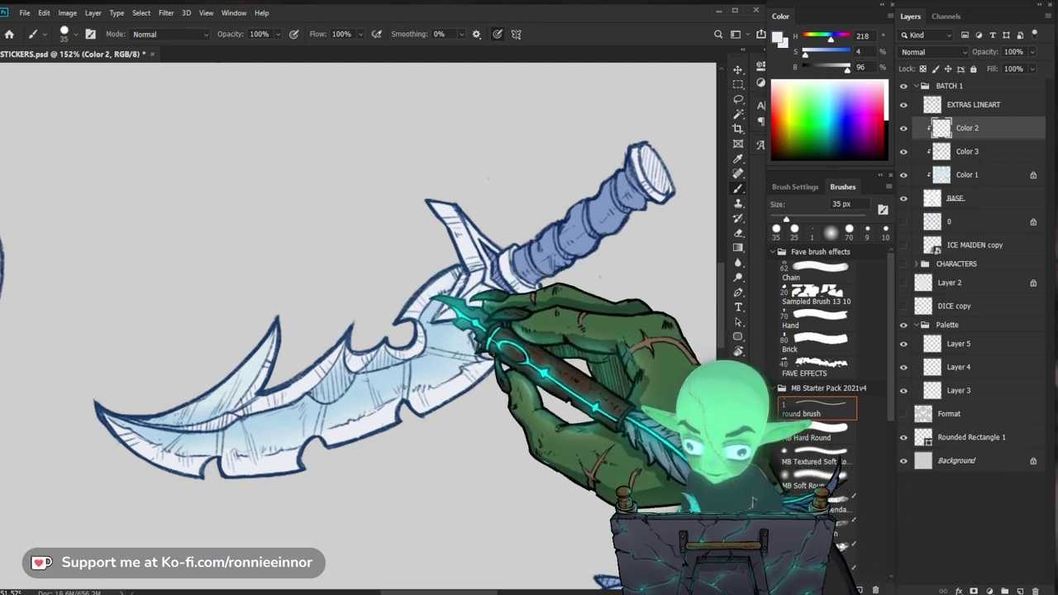
{"action": "key", "text": "e"}
{"action": "key", "text": "z"}
{"action": "left_click_drag", "start_coordinate": [496, 355], "coordinate": [422, 356]}
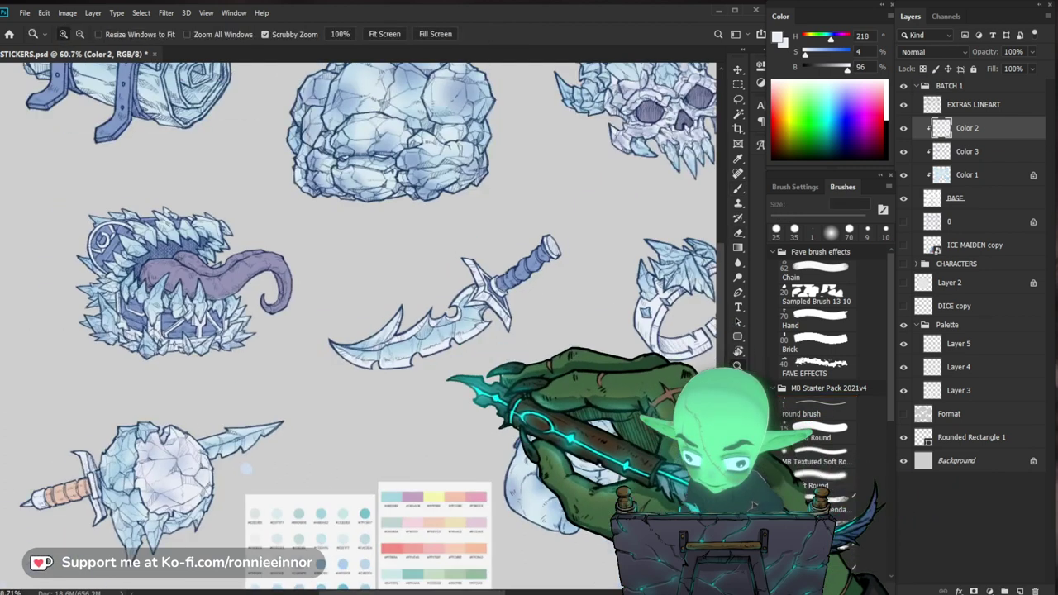
Paint near-white edges along the blade of the sword piercing the snowball on the Color 2 layer, trimming them with the 25 px eraser.
{"action": "left_click_drag", "start_coordinate": [529, 364], "coordinate": [435, 356]}
{"action": "left_click_drag", "start_coordinate": [496, 331], "coordinate": [476, 331]}
{"action": "mouse_move", "coordinate": [201, 457]}
{"action": "left_mouse_down"}
{"action": "mouse_move", "coordinate": [433, 385]}
{"action": "mouse_move", "coordinate": [497, 385]}
{"action": "left_mouse_up"}
{"action": "key", "text": "b"}
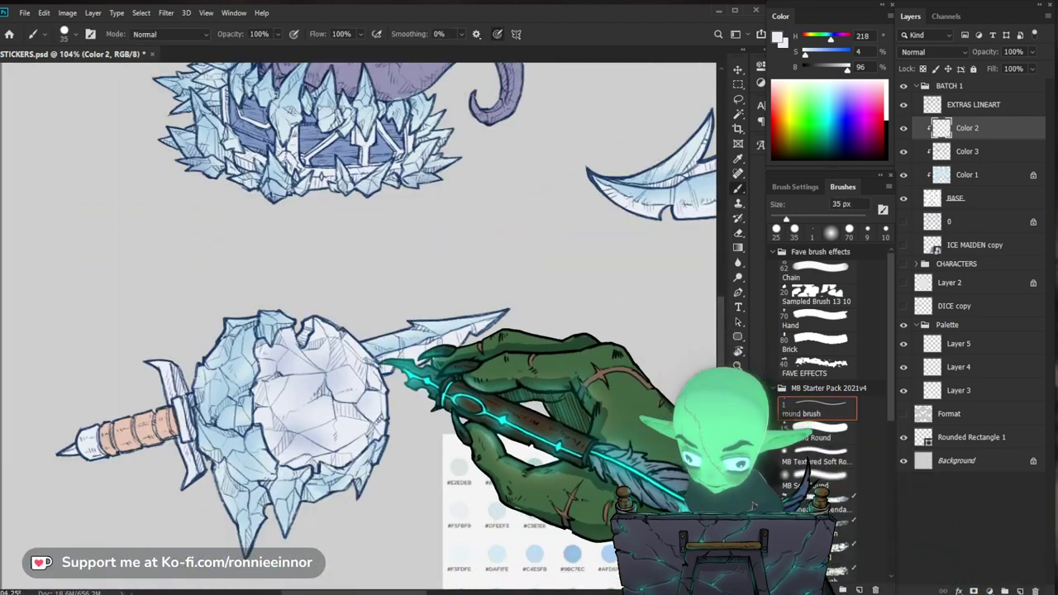
{"action": "key", "text": "e"}
{"action": "left_click_drag", "start_coordinate": [496, 325], "coordinate": [460, 389]}
{"action": "left_click_drag", "start_coordinate": [661, 503], "coordinate": [598, 416]}
{"action": "left_click_drag", "start_coordinate": [568, 460], "coordinate": [496, 460]}
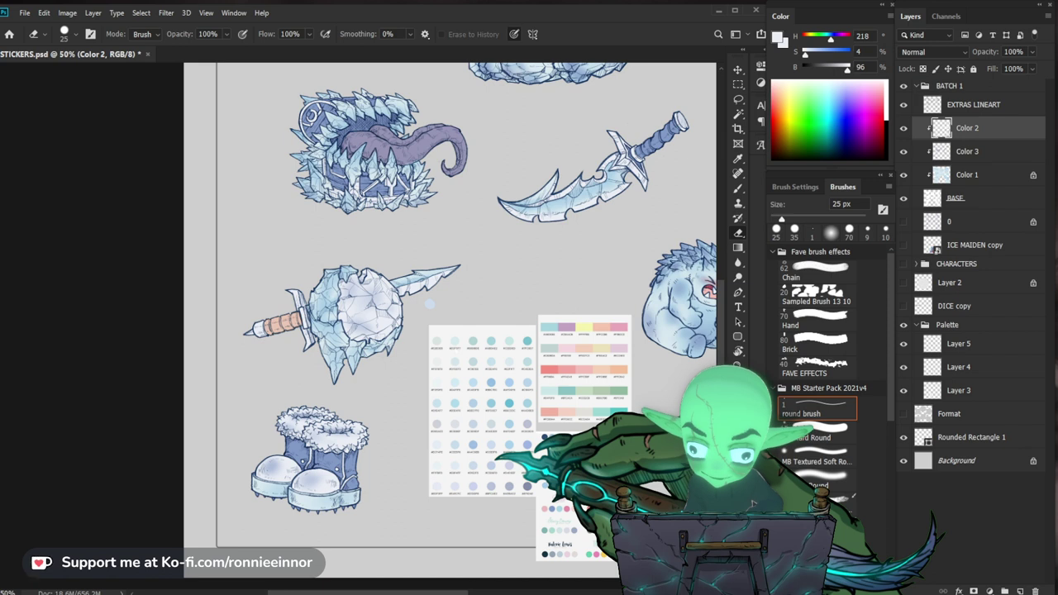
Select the Color 3 layer, sample the muted purple of the chest monster's tongue and reduce the round brush size.
{"action": "scroll", "coordinate": [364, 331], "scroll_direction": "up", "scroll_amount": 3}
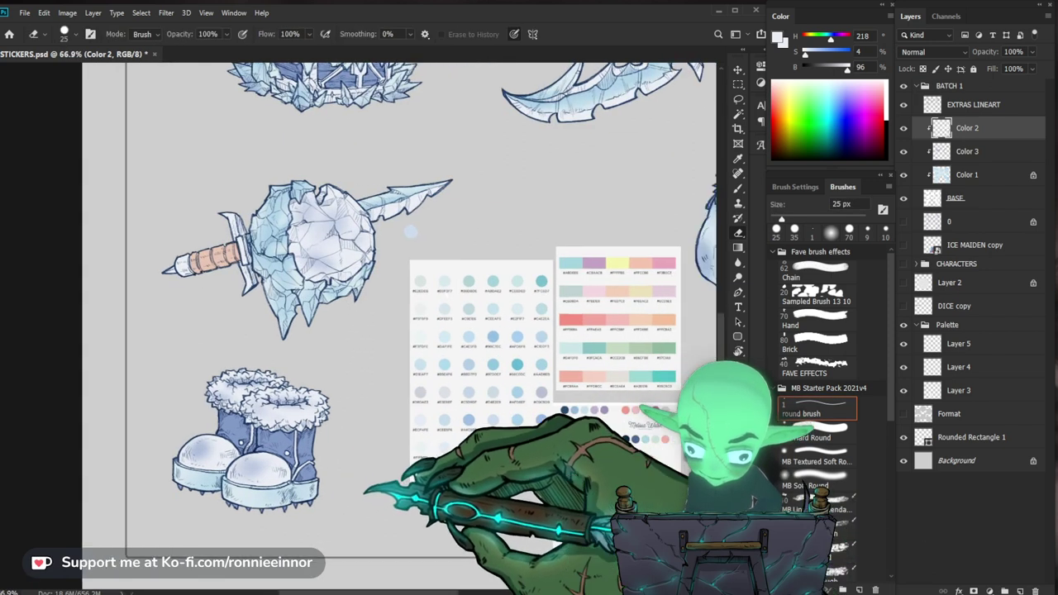
{"action": "scroll", "coordinate": [346, 459], "scroll_direction": "down", "scroll_amount": 4}
{"action": "left_click_drag", "start_coordinate": [430, 298], "coordinate": [346, 353]}
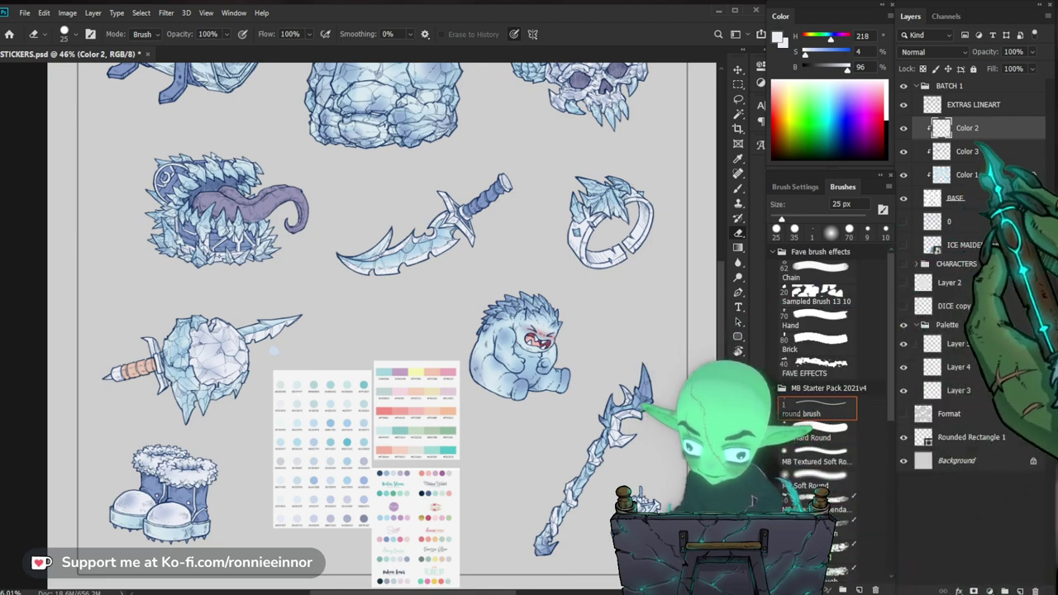
{"action": "key", "text": "alt+bracketleft"}
{"action": "scroll", "coordinate": [275, 351], "scroll_direction": "up", "scroll_amount": 2}
{"action": "key", "text": "b"}
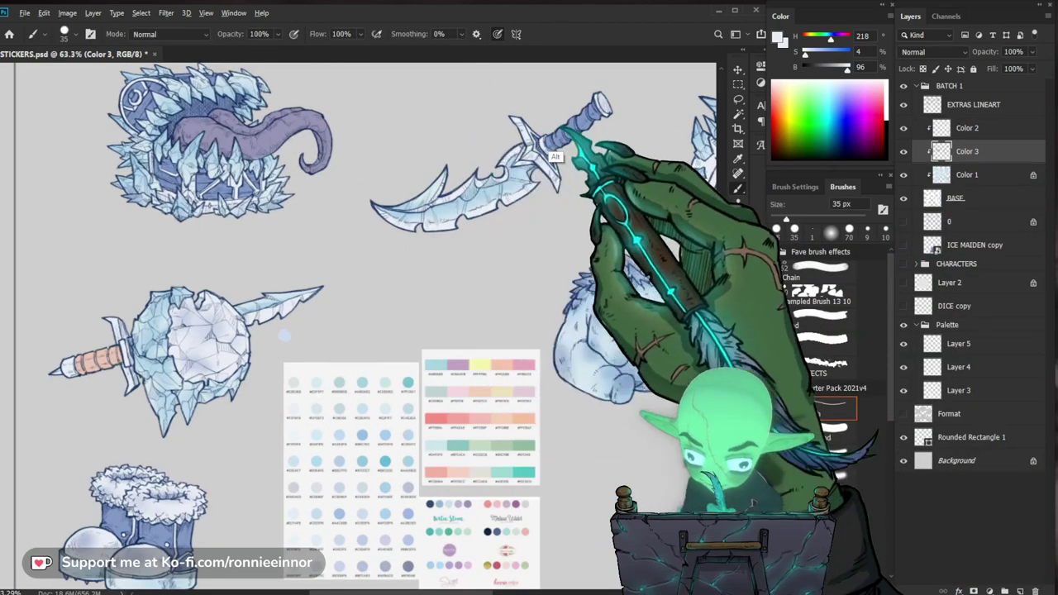
{"action": "left_click", "coordinate": [275, 145], "text": "alt"}
{"action": "key", "text": "z"}
{"action": "left_click_drag", "start_coordinate": [262, 146], "coordinate": [318, 129]}
{"action": "key", "text": "b"}
{"action": "left_click_drag", "start_coordinate": [256, 174], "coordinate": [346, 107]}
{"action": "key", "text": "bracketleft"}
{"action": "key", "text": "bracketleft"}
{"action": "key", "text": "bracketleft"}
{"action": "key", "text": "bracketleft"}
{"action": "key", "text": "bracketleft"}
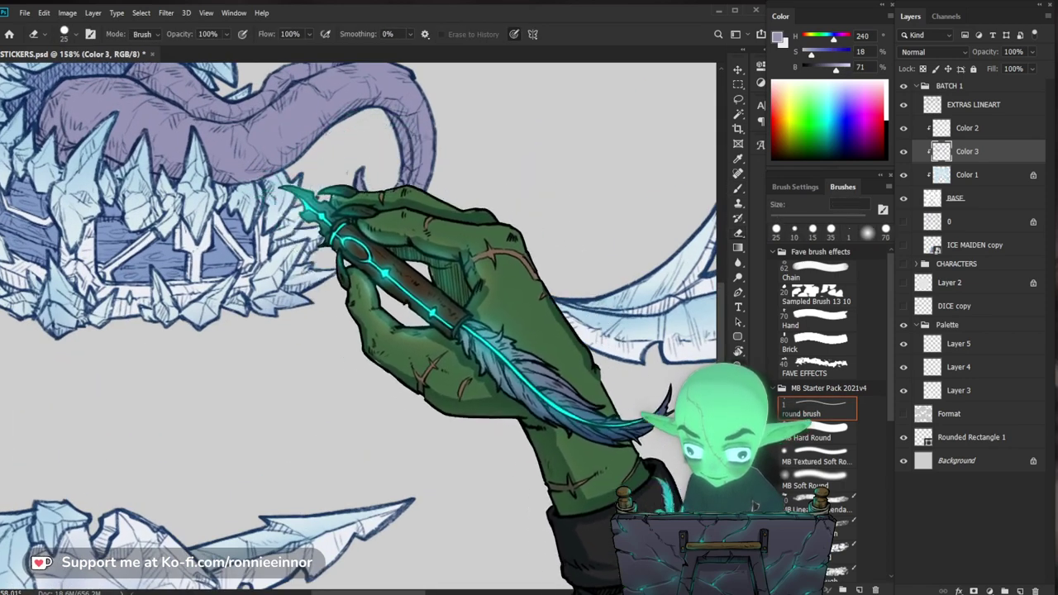
Shade the ice spikes beneath the snowball with muted purple on the Color 3 layer, using the MB Soft Round brush at 60 px.
{"action": "key", "text": "z"}
{"action": "left_click_drag", "start_coordinate": [380, 212], "coordinate": [314, 217]}
{"action": "key", "text": "space"}
{"action": "left_click_drag", "start_coordinate": [472, 248], "coordinate": [497, 186]}
{"action": "left_click", "coordinate": [819, 479]}
{"action": "key", "text": "z"}
{"action": "left_click_drag", "start_coordinate": [298, 278], "coordinate": [337, 273]}
{"action": "key", "text": "bracketright"}
{"action": "key", "text": "bracketright"}
{"action": "key", "text": "bracketright"}
{"action": "key", "text": "bracketright"}
{"action": "key", "text": "bracketright"}
{"action": "key", "text": "bracketright"}
{"action": "key", "text": "bracketright"}
{"action": "key", "text": "bracketright"}
{"action": "key", "text": "bracketright"}
{"action": "key", "text": "bracketright"}
{"action": "key", "text": "bracketright"}
{"action": "key", "text": "bracketright"}
{"action": "key", "text": "bracketright"}
{"action": "key", "text": "bracketright"}
{"action": "key", "text": "bracketright"}
{"action": "key", "text": "bracketleft"}
{"action": "key", "text": "bracketleft"}
{"action": "key", "text": "bracketleft"}
{"action": "key", "text": "bracketleft"}
{"action": "key", "text": "bracketleft"}
{"action": "key", "text": "bracketleft"}
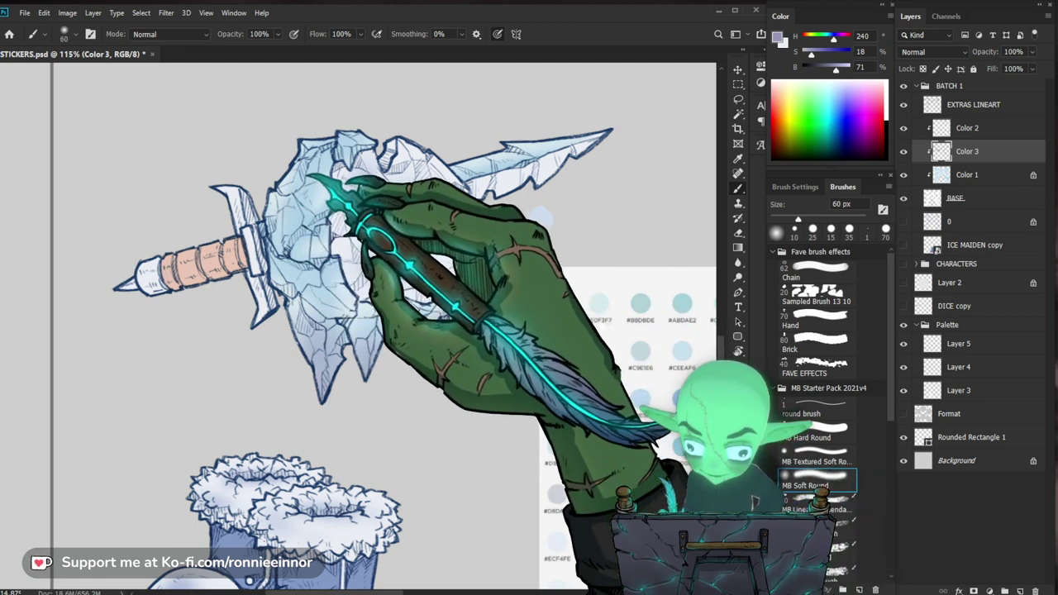
{"action": "scroll", "coordinate": [430, 286], "scroll_direction": "down", "scroll_amount": 5}
{"action": "scroll", "coordinate": [438, 353], "scroll_direction": "up", "scroll_amount": 3}
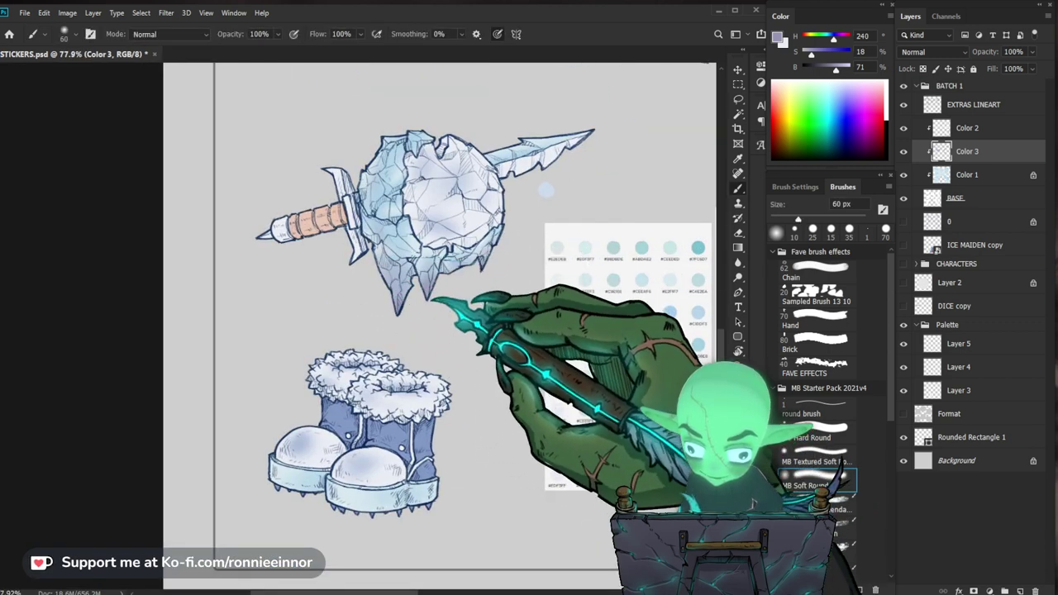
{"action": "scroll", "coordinate": [545, 191], "scroll_direction": "down", "scroll_amount": 5}
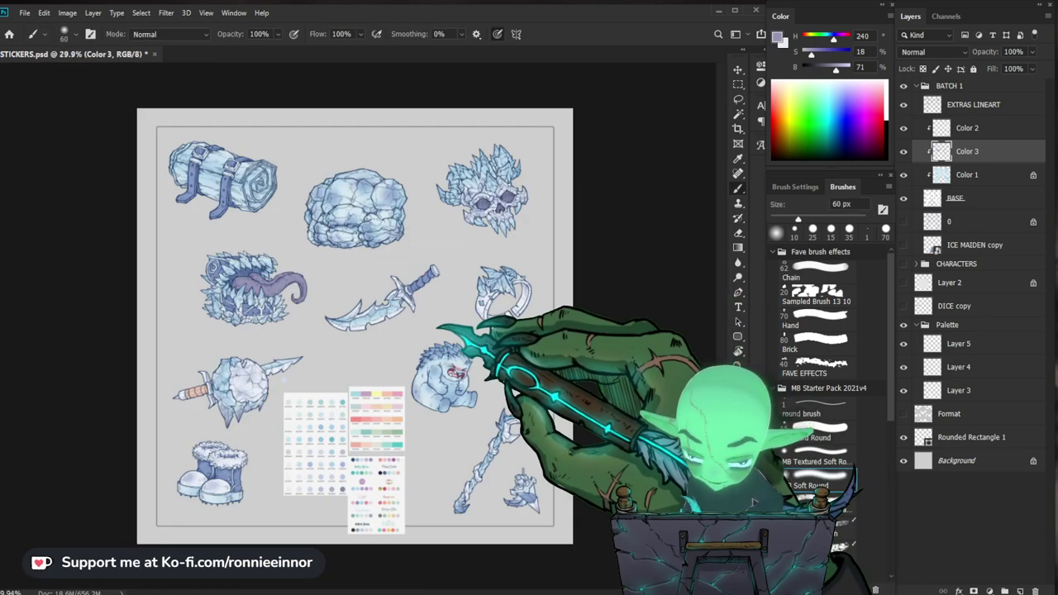
{"action": "scroll", "coordinate": [284, 378], "scroll_direction": "up", "scroll_amount": 4}
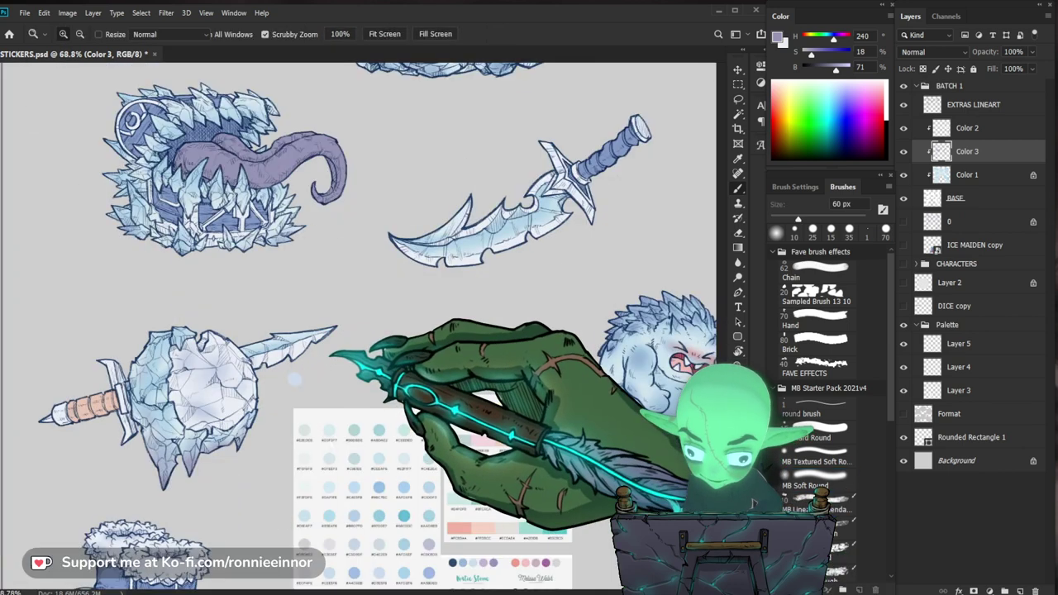
Select the Color 2 layer, sample near-white from the curved dagger's edge and choose the round brush.
{"action": "left_click_drag", "start_coordinate": [295, 378], "coordinate": [424, 305]}
{"action": "key", "text": "alt+bracketright"}
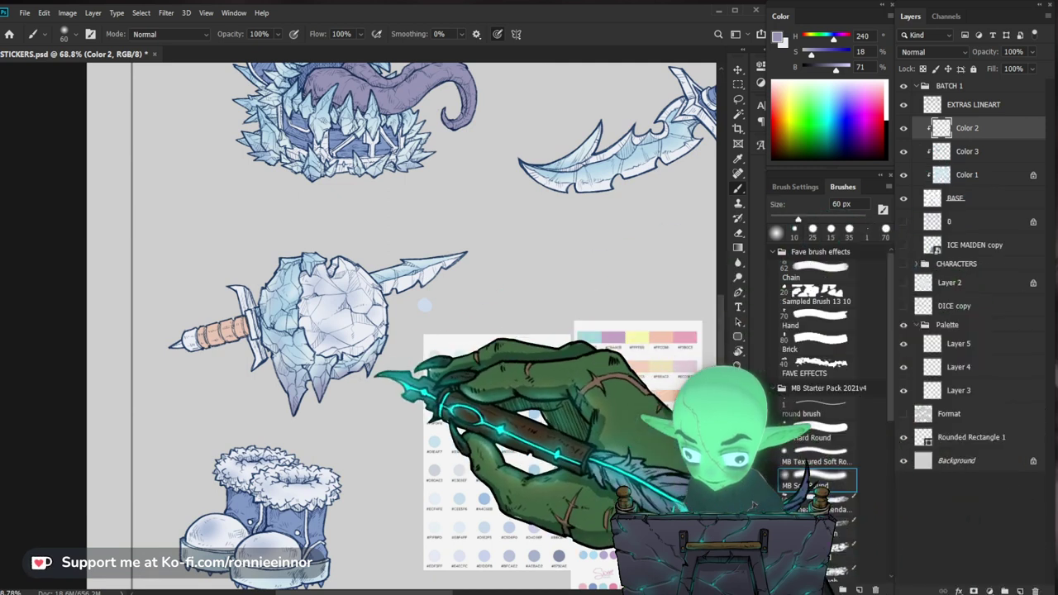
{"action": "scroll", "coordinate": [397, 358], "scroll_direction": "down", "scroll_amount": 2}
{"action": "left_click_drag", "start_coordinate": [369, 584], "coordinate": [296, 534]}
{"action": "scroll", "coordinate": [347, 271], "scroll_direction": "up", "scroll_amount": 3}
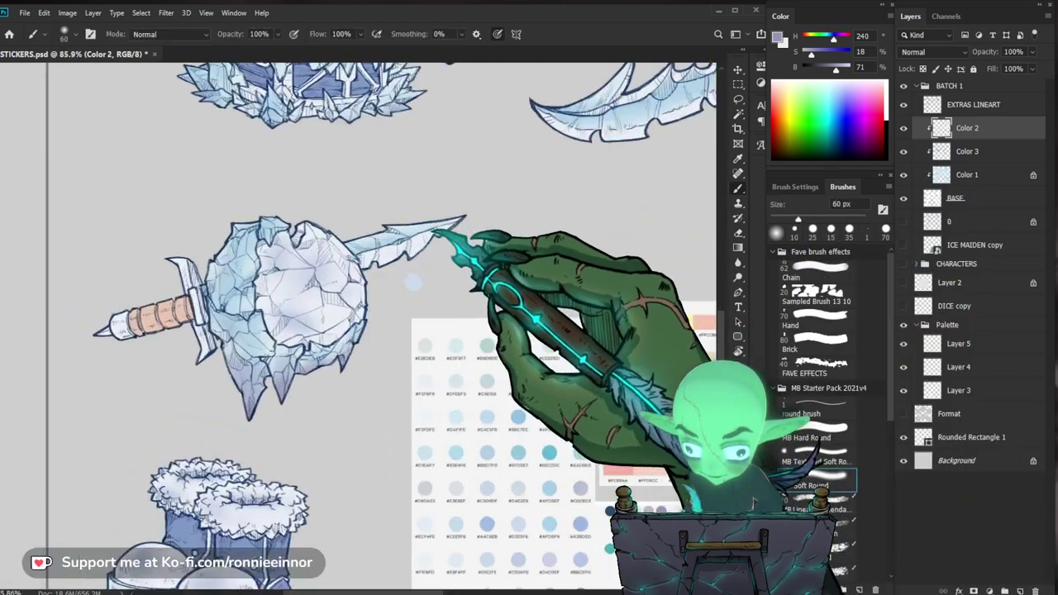
{"action": "left_click_drag", "start_coordinate": [303, 496], "coordinate": [165, 491]}
{"action": "left_click", "coordinate": [500, 130], "text": "alt"}
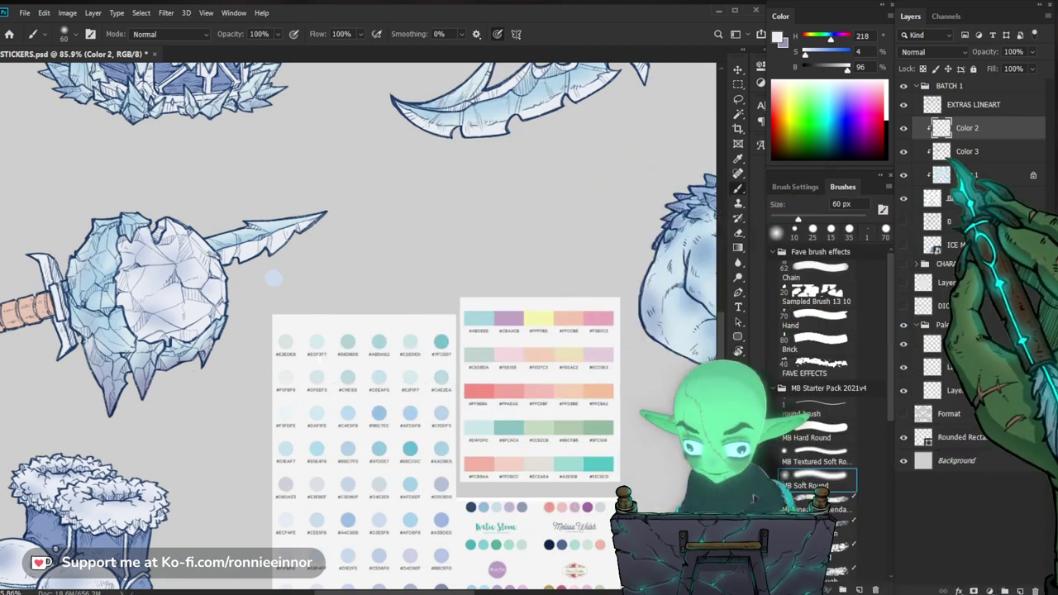
{"action": "left_click_drag", "start_coordinate": [349, 301], "coordinate": [414, 347]}
{"action": "left_click", "coordinate": [827, 410]}
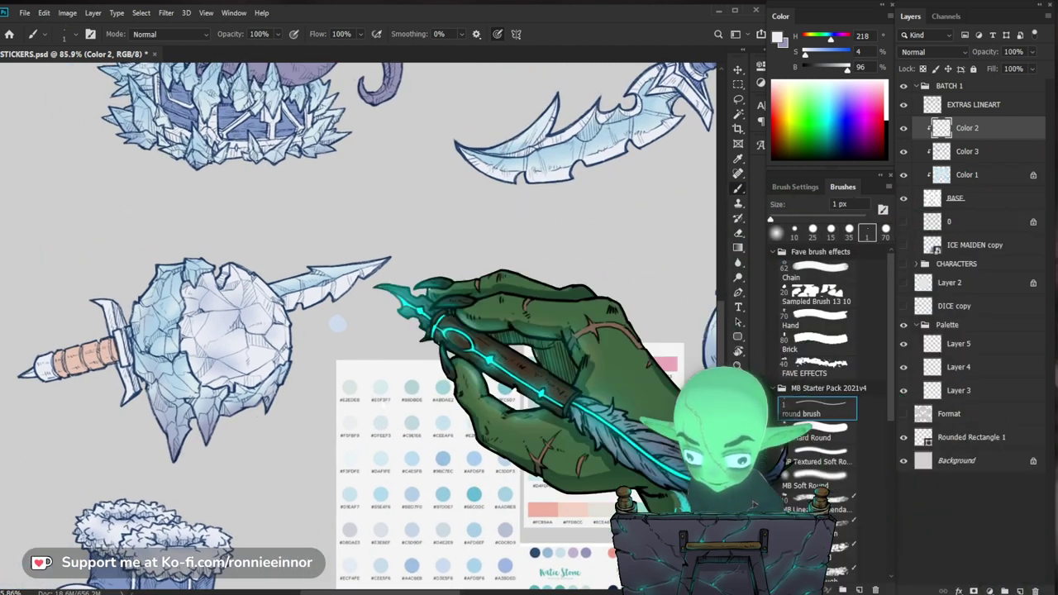
Paint the facets of the snowball near-white on the Color 2 layer with the round brush at 45 and 40 px.
{"action": "key", "text": "bracketright"}
{"action": "key", "text": "bracketright"}
{"action": "key", "text": "bracketright"}
{"action": "key", "text": "bracketright"}
{"action": "key", "text": "bracketright"}
{"action": "key", "text": "bracketright"}
{"action": "key", "text": "bracketright"}
{"action": "key", "text": "bracketright"}
{"action": "key", "text": "bracketright"}
{"action": "key", "text": "bracketright"}
{"action": "key", "text": "bracketright"}
{"action": "key", "text": "bracketright"}
{"action": "key", "text": "bracketright"}
{"action": "key", "text": "bracketright"}
{"action": "key", "text": "bracketright"}
{"action": "key", "text": "bracketright"}
{"action": "key", "text": "bracketright"}
{"action": "key", "text": "bracketright"}
{"action": "key", "text": "bracketright"}
{"action": "key", "text": "bracketright"}
{"action": "key", "text": "bracketright"}
{"action": "key", "text": "bracketright"}
{"action": "mouse_move", "coordinate": [242, 299]}
{"action": "left_mouse_down"}
{"action": "mouse_move", "coordinate": [233, 288]}
{"action": "mouse_move", "coordinate": [220, 294]}
{"action": "left_mouse_up"}
{"action": "key", "text": "bracketleft"}
{"action": "key", "text": "bracketleft"}
{"action": "key", "text": "bracketleft"}
{"action": "key", "text": "bracketleft"}
{"action": "key", "text": "bracketleft"}
{"action": "key", "text": "bracketleft"}
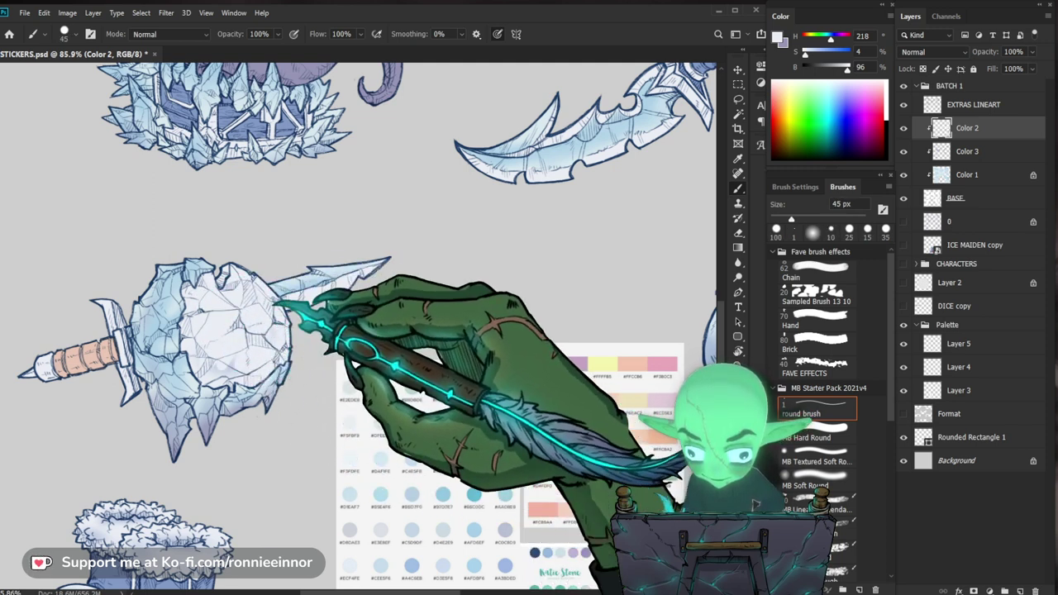
{"action": "key", "text": "bracketleft"}
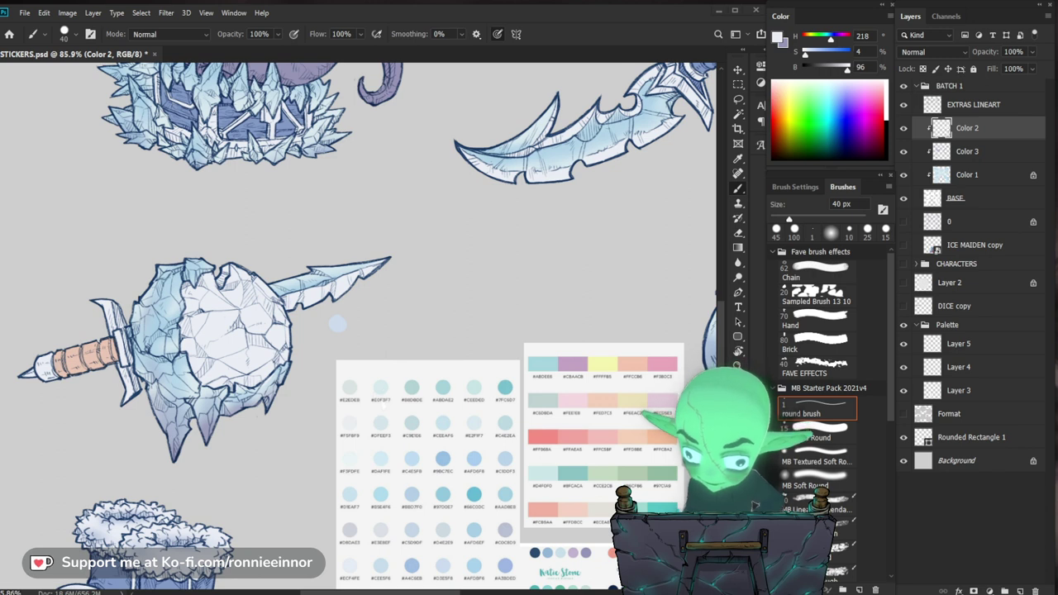
{"action": "mouse_move", "coordinate": [236, 306]}
{"action": "left_mouse_down"}
{"action": "mouse_move", "coordinate": [205, 295]}
{"action": "mouse_move", "coordinate": [221, 339]}
{"action": "mouse_move", "coordinate": [254, 302]}
{"action": "left_mouse_up"}
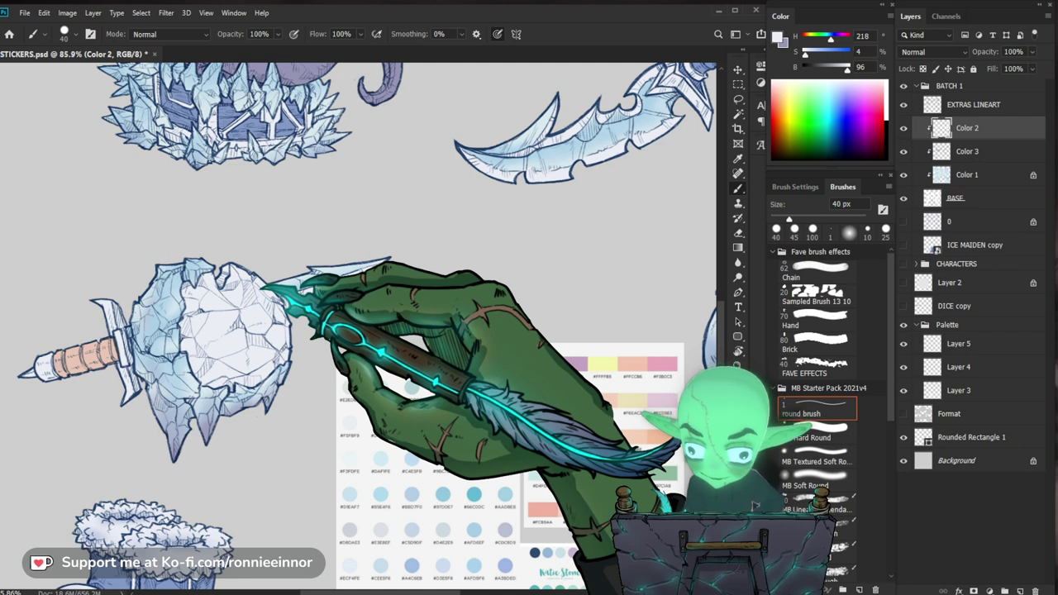
{"action": "left_click_drag", "start_coordinate": [449, 314], "coordinate": [366, 294]}
{"action": "left_click_drag", "start_coordinate": [330, 335], "coordinate": [221, 496]}
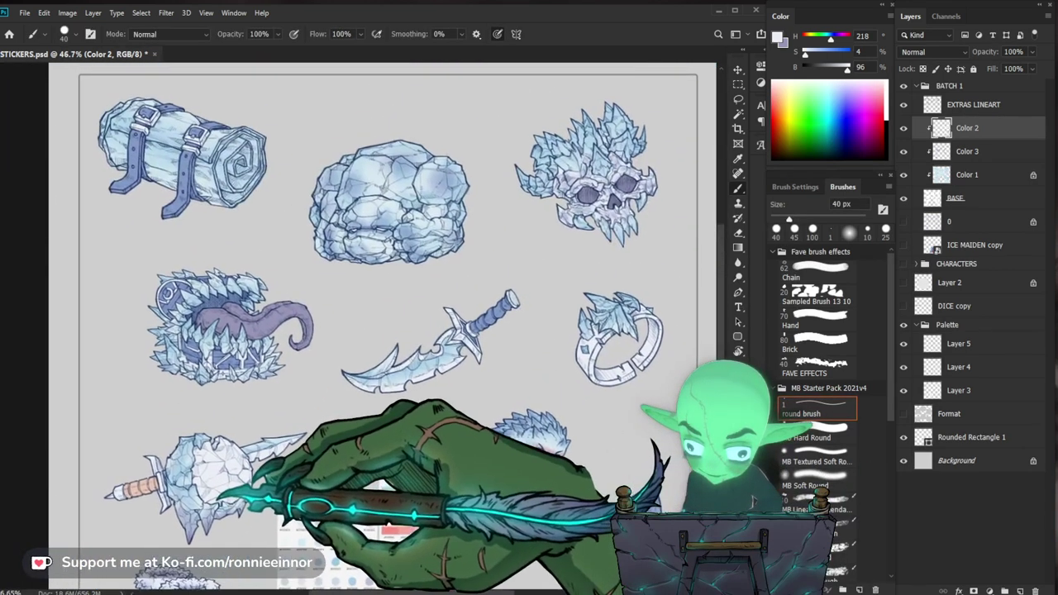
{"action": "scroll", "coordinate": [222, 494], "scroll_direction": "up", "scroll_amount": 3}
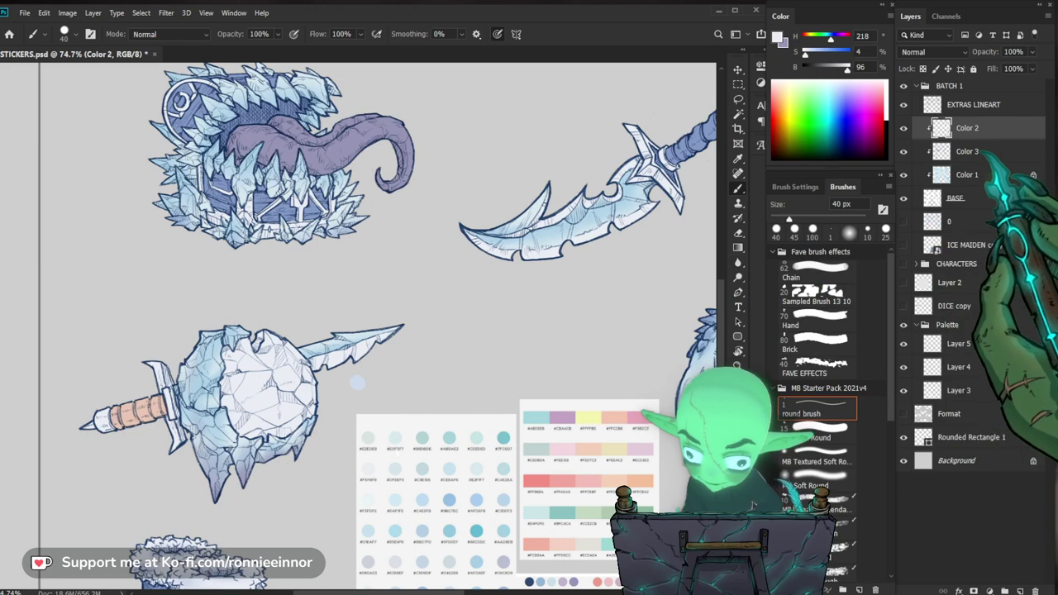
Recolor the grip of the snowball sword on the Color 3 layer with slate blue sampled from the chest monster, using the 40 px brush.
{"action": "left_click", "coordinate": [983, 153]}
{"action": "left_click", "coordinate": [293, 186], "text": "alt"}
{"action": "mouse_move", "coordinate": [153, 396]}
{"action": "left_mouse_down"}
{"action": "mouse_move", "coordinate": [131, 449]}
{"action": "mouse_move", "coordinate": [116, 394]}
{"action": "mouse_move", "coordinate": [118, 435]}
{"action": "left_mouse_up"}
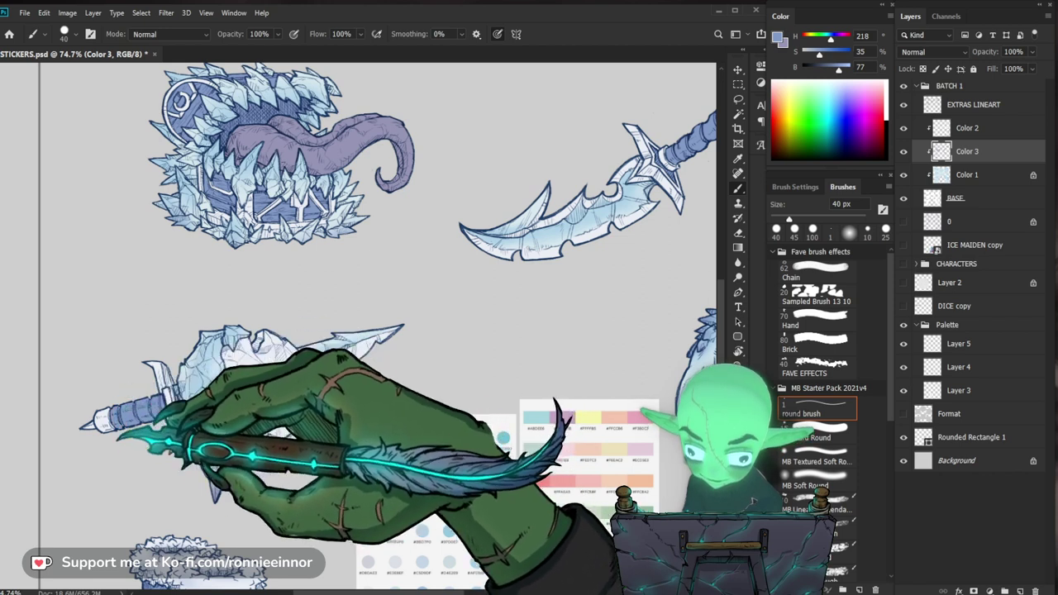
Toggle the Color 2 layer's visibility to check the ring and lock the layer's transparent pixels.
{"action": "key", "text": "ctrl+0"}
{"action": "left_click_drag", "start_coordinate": [257, 392], "coordinate": [196, 357]}
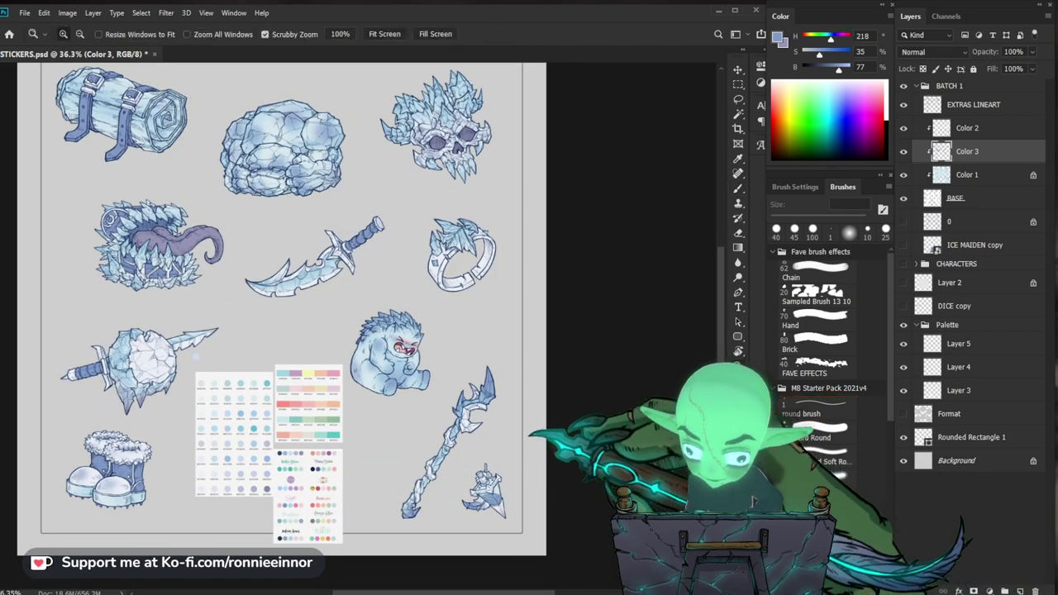
{"action": "left_click_drag", "start_coordinate": [517, 451], "coordinate": [546, 449]}
{"action": "left_click_drag", "start_coordinate": [508, 176], "coordinate": [553, 178]}
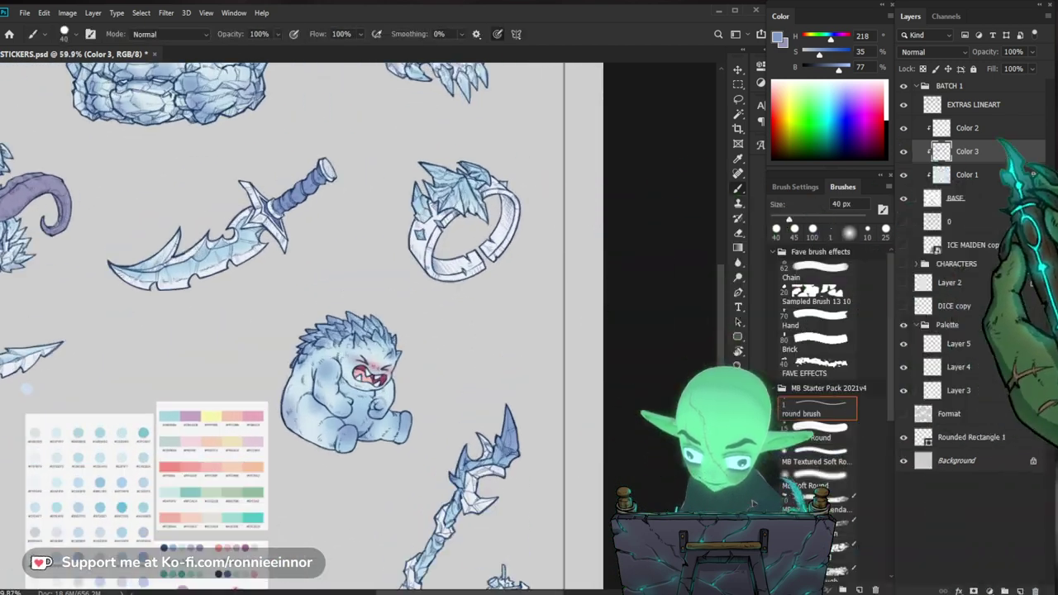
{"action": "left_click", "coordinate": [966, 129]}
{"action": "left_click", "coordinate": [903, 129]}
{"action": "left_click", "coordinate": [903, 128]}
{"action": "left_click_drag", "start_coordinate": [508, 227], "coordinate": [488, 297]}
{"action": "left_click", "coordinate": [924, 69]}
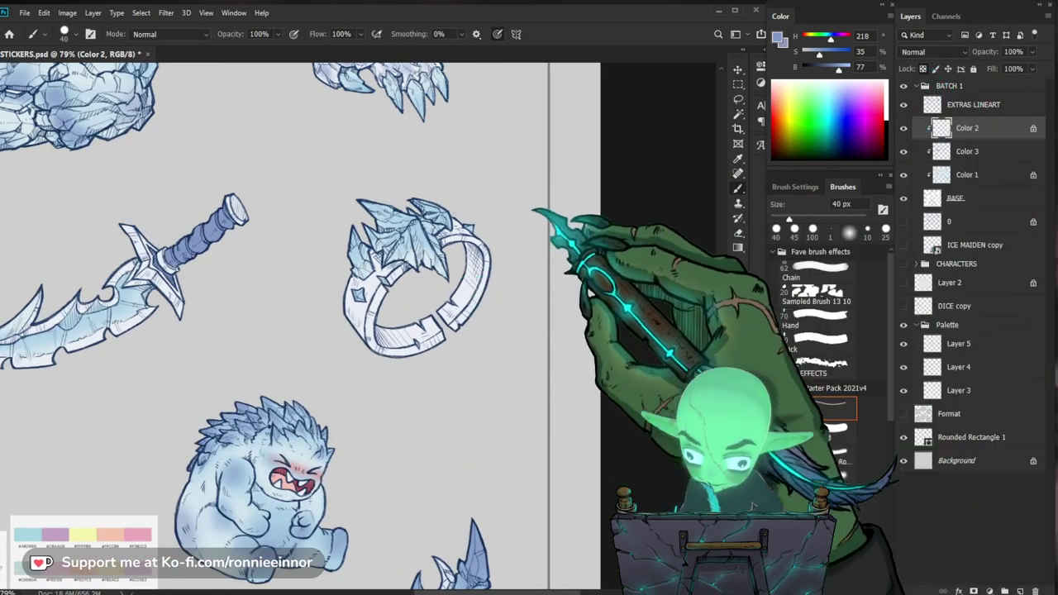
Recolor the whole ring band slate blue on the Color 2 layer with the round brush enlarged to 500 px.
{"action": "key", "text": "bracketright"}
{"action": "key", "text": "bracketright"}
{"action": "key", "text": "bracketright"}
{"action": "key", "text": "bracketright"}
{"action": "key", "text": "bracketright"}
{"action": "key", "text": "bracketright"}
{"action": "key", "text": "bracketright"}
{"action": "left_click_drag", "start_coordinate": [480, 314], "coordinate": [438, 313]}
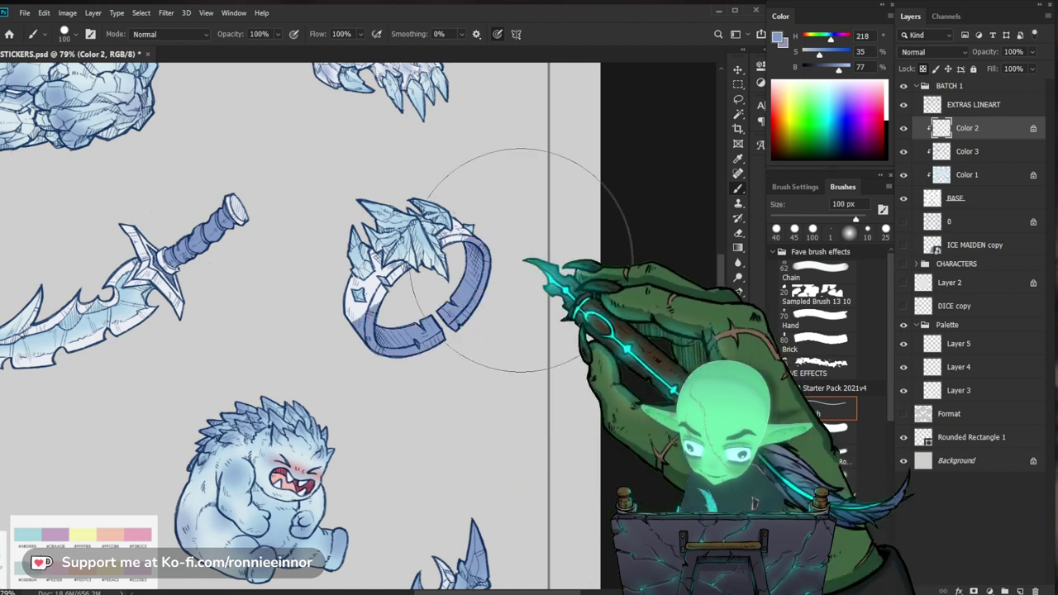
{"action": "key", "text": "bracketright"}
{"action": "left_click_drag", "start_coordinate": [463, 263], "coordinate": [391, 272]}
{"action": "left_click_drag", "start_coordinate": [382, 322], "coordinate": [478, 319]}
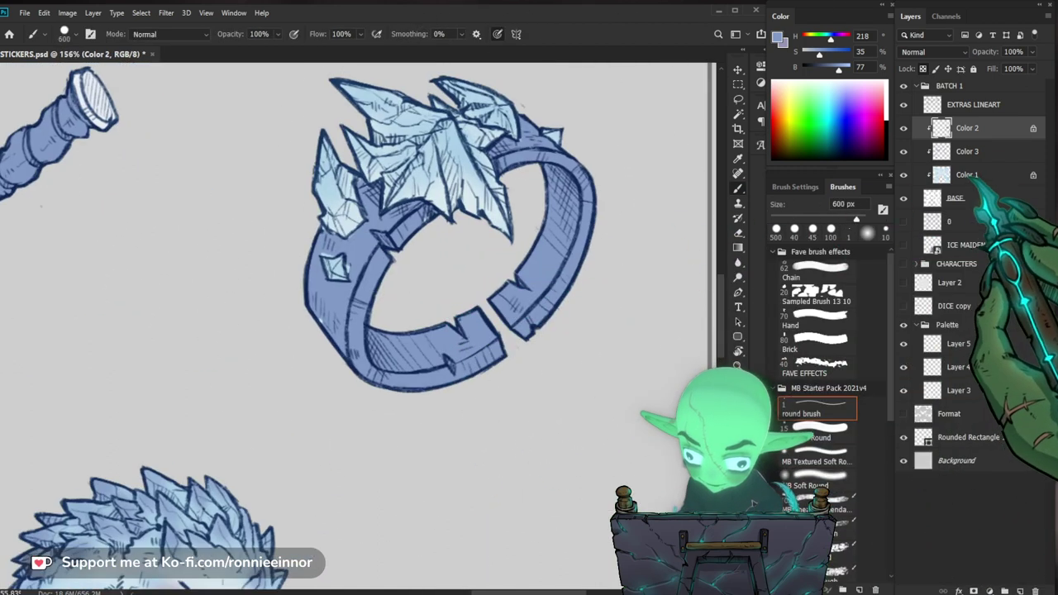
Unlock the Color 2 layer's transparent pixels and touch up the ring band's slate-blue edges with the eraser and round brush at 10 px.
{"action": "key", "text": "e"}
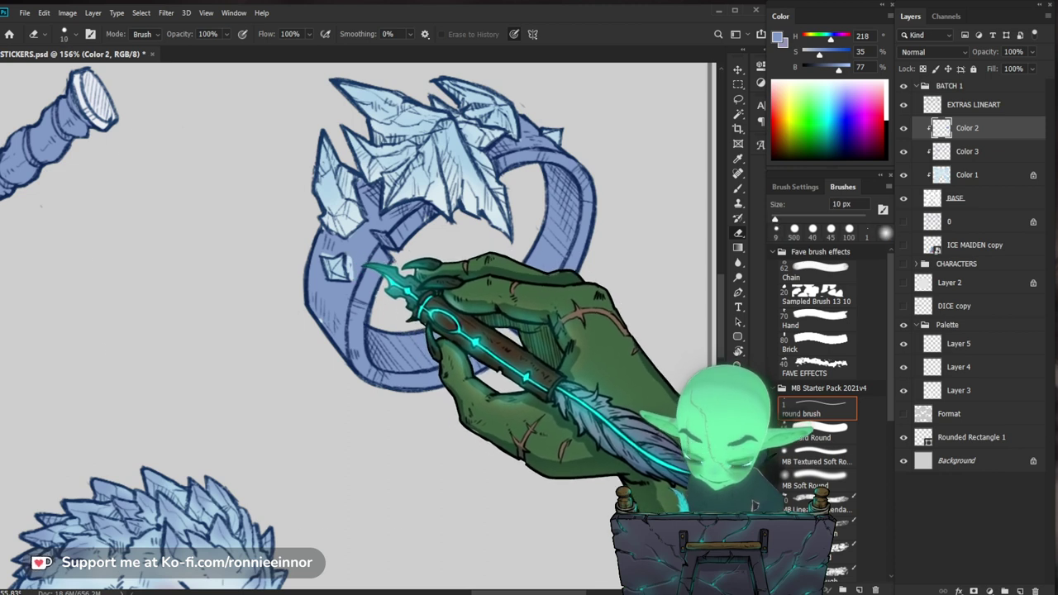
{"action": "key", "text": "b"}
{"action": "key", "text": "bracketleft"}
{"action": "key", "text": "bracketleft"}
{"action": "key", "text": "bracketleft"}
{"action": "key", "text": "bracketleft"}
{"action": "key", "text": "bracketleft"}
{"action": "key", "text": "bracketleft"}
{"action": "key", "text": "bracketleft"}
{"action": "key", "text": "bracketleft"}
{"action": "key", "text": "bracketleft"}
{"action": "key", "text": "bracketleft"}
{"action": "key", "text": "bracketleft"}
{"action": "key", "text": "bracketleft"}
{"action": "key", "text": "bracketleft"}
{"action": "key", "text": "bracketleft"}
{"action": "key", "text": "bracketleft"}
{"action": "key", "text": "bracketleft"}
{"action": "key", "text": "bracketleft"}
{"action": "key", "text": "bracketleft"}
{"action": "key", "text": "bracketleft"}
{"action": "key", "text": "bracketleft"}
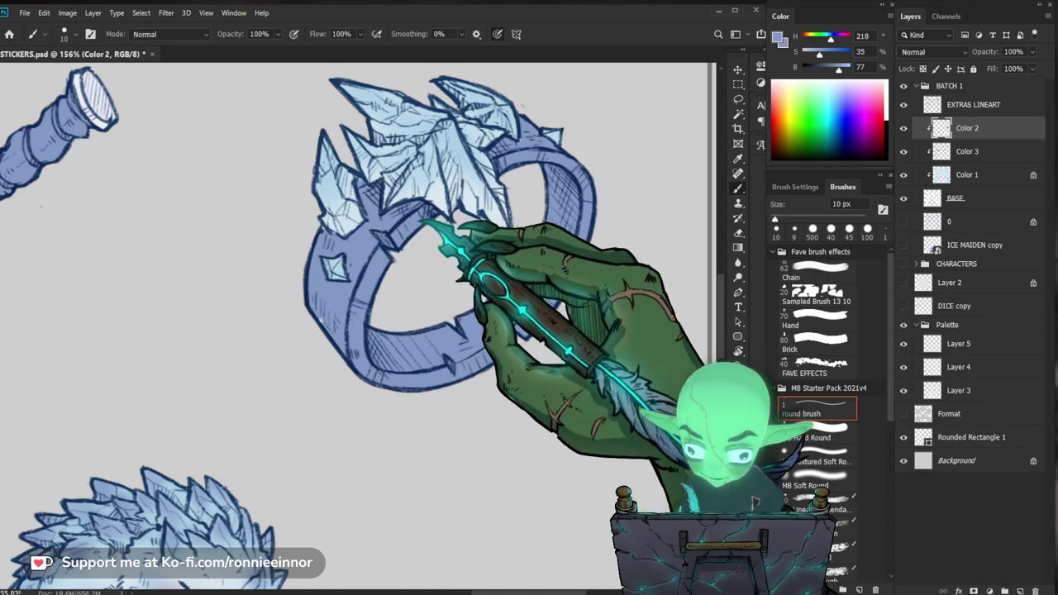
Lock the Color 2 layer's transparent pixels and softly lighten the ring band's lower ends with near-white sampled from the sword, using a 175 px soft brush.
{"action": "key", "text": "z"}
{"action": "mouse_move", "coordinate": [414, 327]}
{"action": "left_mouse_down"}
{"action": "mouse_move", "coordinate": [301, 348]}
{"action": "mouse_move", "coordinate": [284, 381]}
{"action": "left_mouse_up"}
{"action": "mouse_move", "coordinate": [529, 364]}
{"action": "left_mouse_down"}
{"action": "mouse_move", "coordinate": [574, 331]}
{"action": "mouse_move", "coordinate": [546, 359]}
{"action": "mouse_move", "coordinate": [562, 361]}
{"action": "left_mouse_up"}
{"action": "key", "text": "b"}
{"action": "left_click", "coordinate": [264, 304], "text": "alt"}
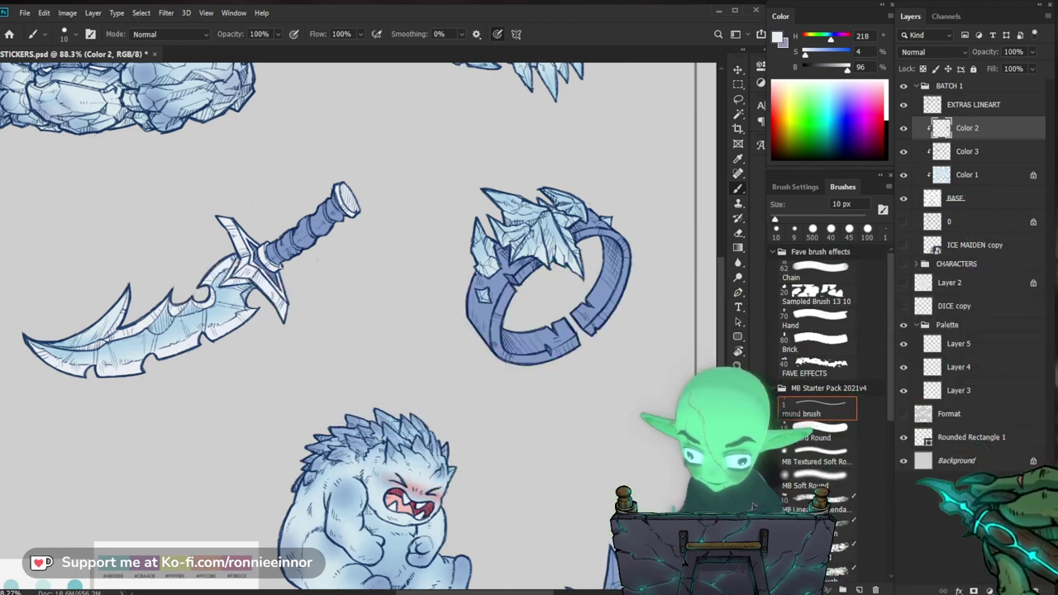
{"action": "key", "text": "slash"}
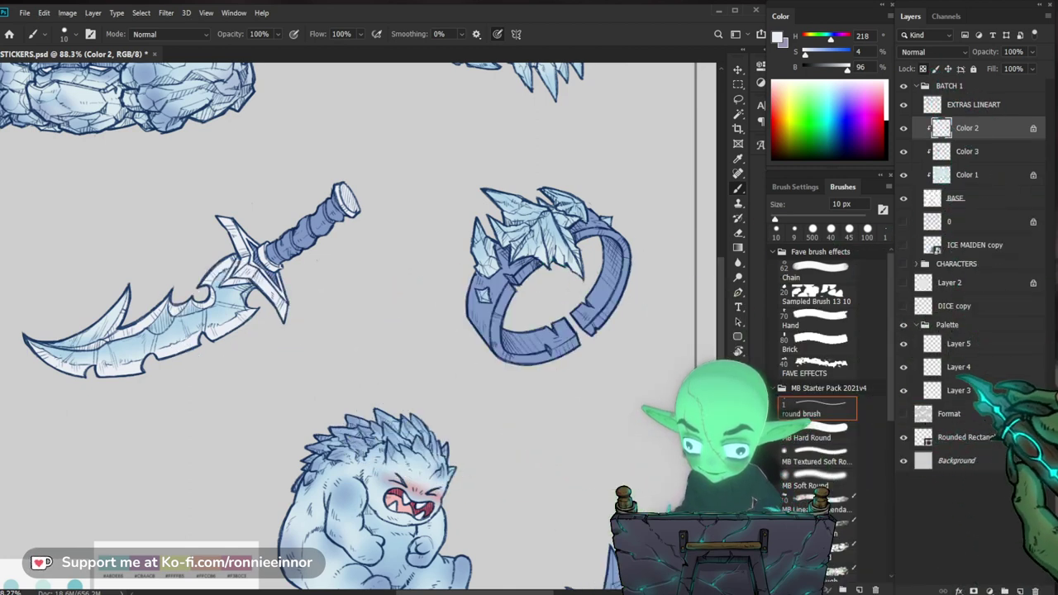
{"action": "key", "text": "bracketright"}
{"action": "key", "text": "bracketright"}
{"action": "key", "text": "bracketright"}
{"action": "key", "text": "bracketright"}
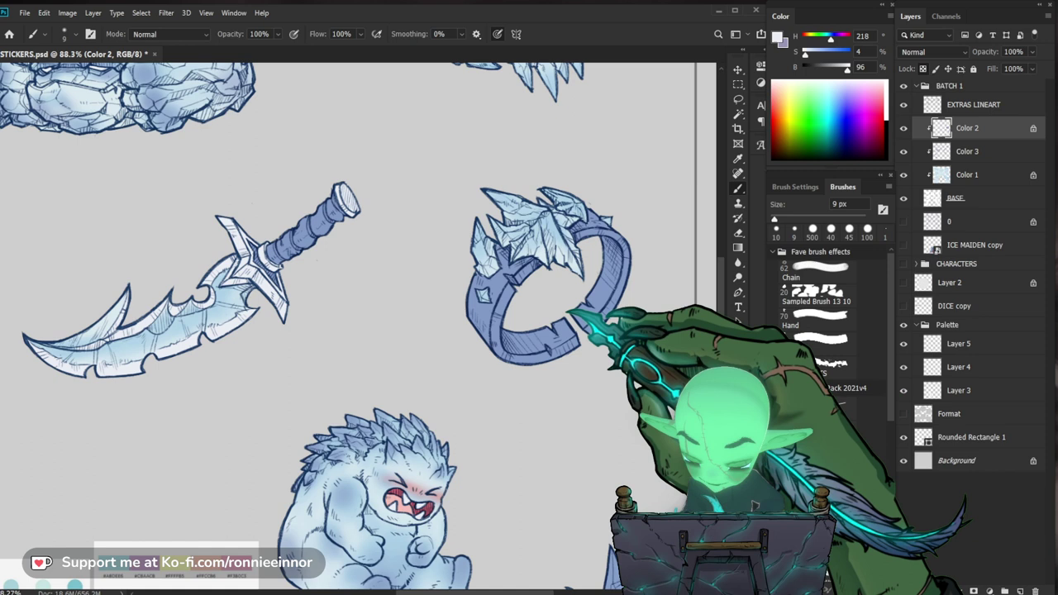
{"action": "key", "text": "bracketright"}
{"action": "key", "text": "bracketright"}
{"action": "key", "text": "bracketright"}
{"action": "key", "text": "bracketright"}
{"action": "key", "text": "bracketright"}
{"action": "key", "text": "bracketright"}
{"action": "key", "text": "bracketright"}
{"action": "key", "text": "bracketright"}
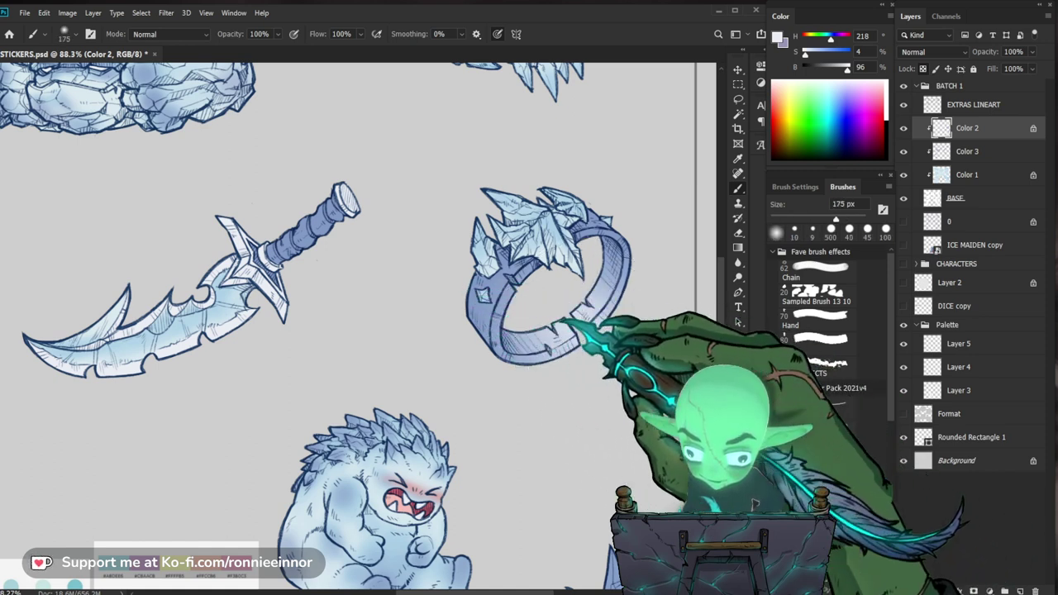
{"action": "left_click_drag", "start_coordinate": [577, 325], "coordinate": [526, 382]}
Add a new layer named Shading directly above the Color 2 layer.
{"action": "scroll", "coordinate": [753, 503], "scroll_direction": "down", "scroll_amount": 1}
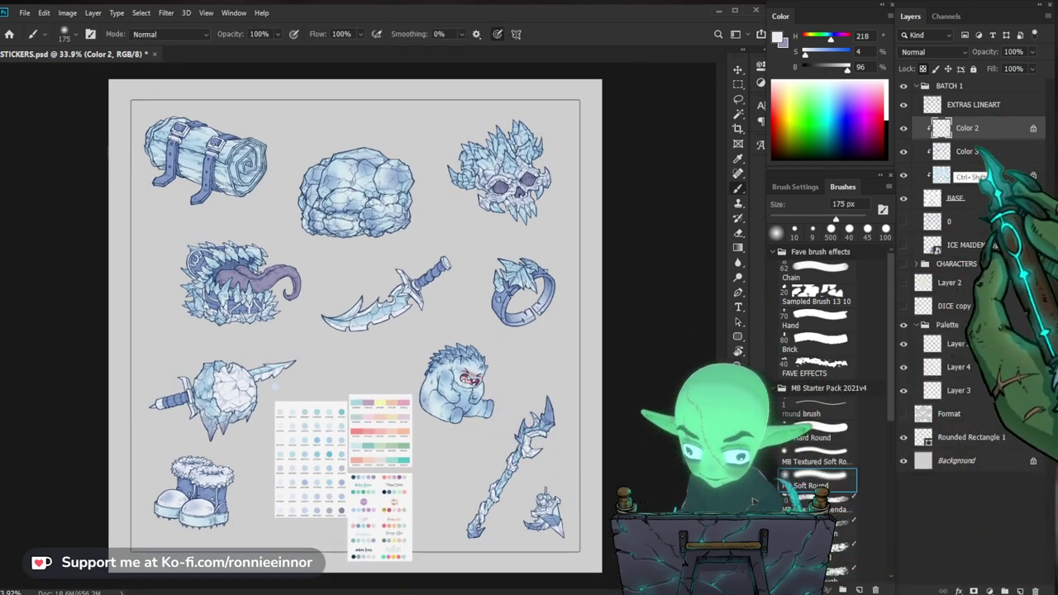
{"action": "key", "text": "ctrl+shift+n"}
{"action": "type", "text": "Shading"}
{"action": "key", "text": "Return"}
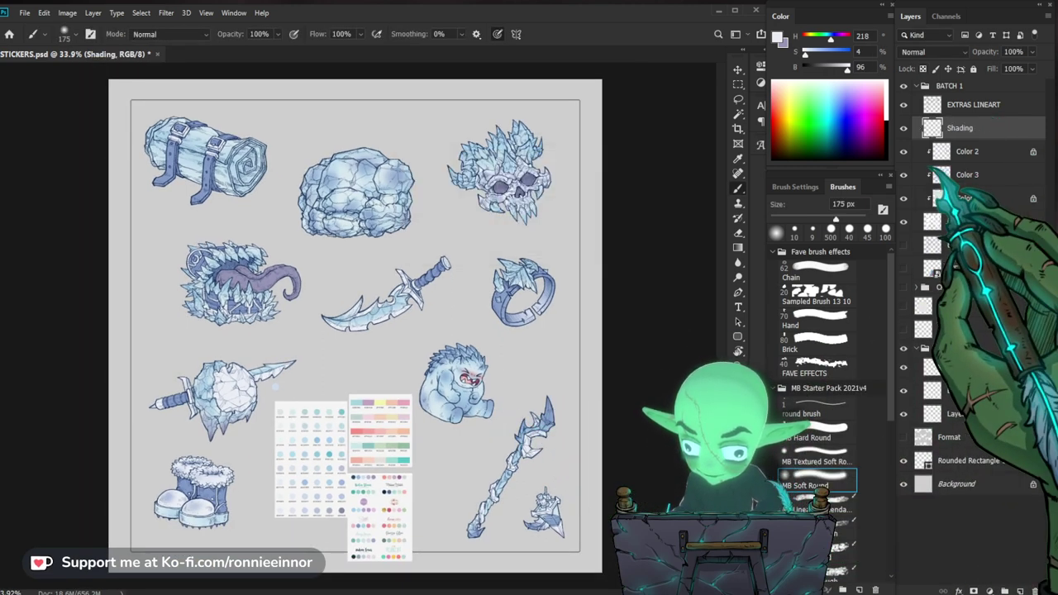
Sample the pale blue spot beside the snowball sword, choose the round brush, and show the ICE MAIDEN copy layer as a reference.
{"action": "scroll", "coordinate": [275, 386], "scroll_direction": "up", "scroll_amount": 4}
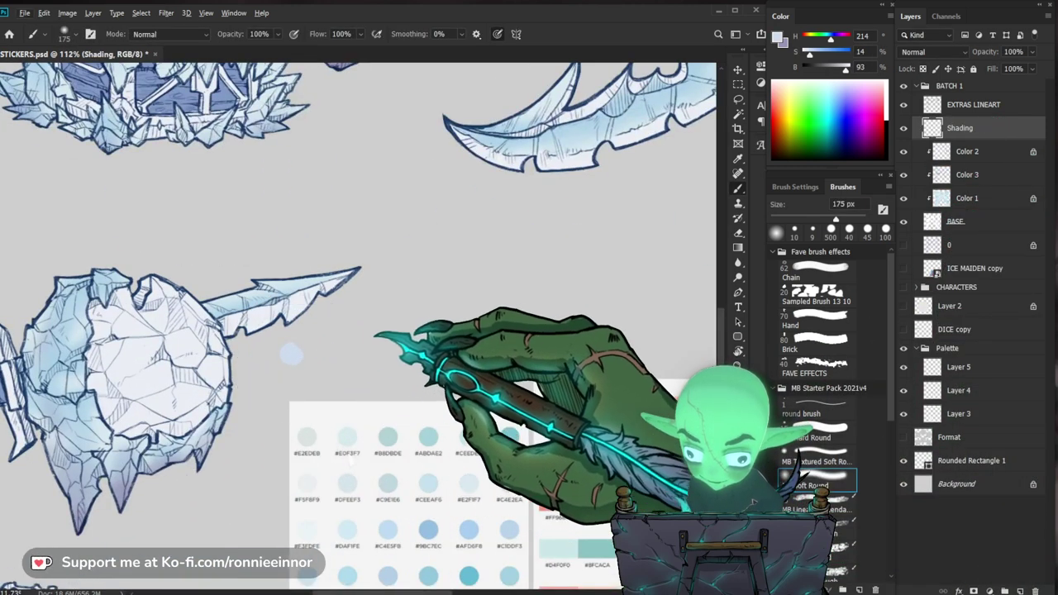
{"action": "scroll", "coordinate": [397, 331], "scroll_direction": "down", "scroll_amount": 3}
{"action": "key", "text": "e"}
{"action": "left_click_drag", "start_coordinate": [496, 483], "coordinate": [426, 419]}
{"action": "scroll", "coordinate": [426, 420], "scroll_direction": "down", "scroll_amount": 1}
{"action": "key", "text": "b"}
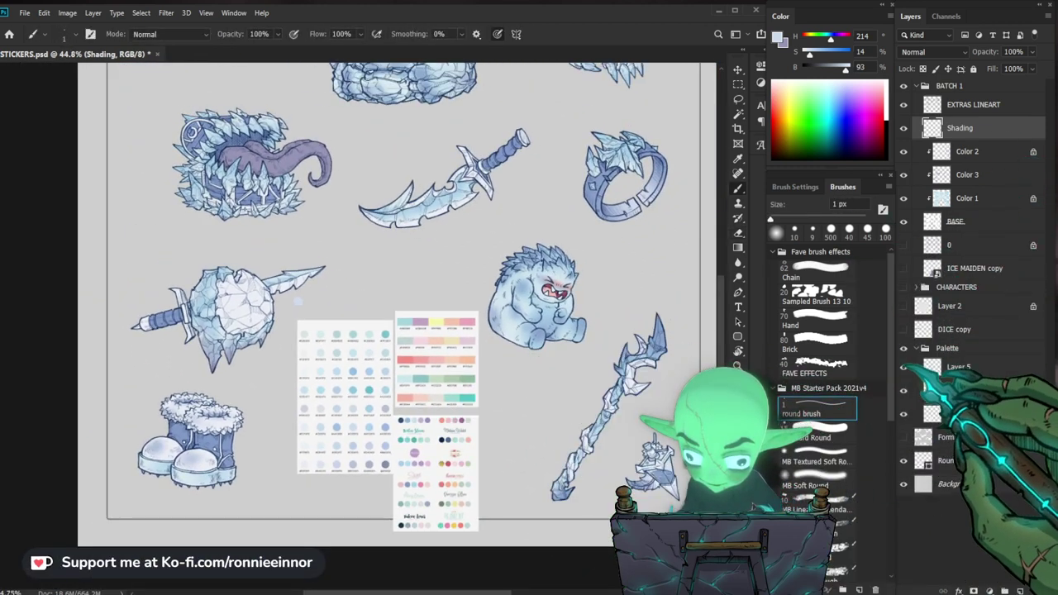
{"action": "left_click", "coordinate": [904, 268]}
{"action": "left_click_drag", "start_coordinate": [471, 418], "coordinate": [433, 480]}
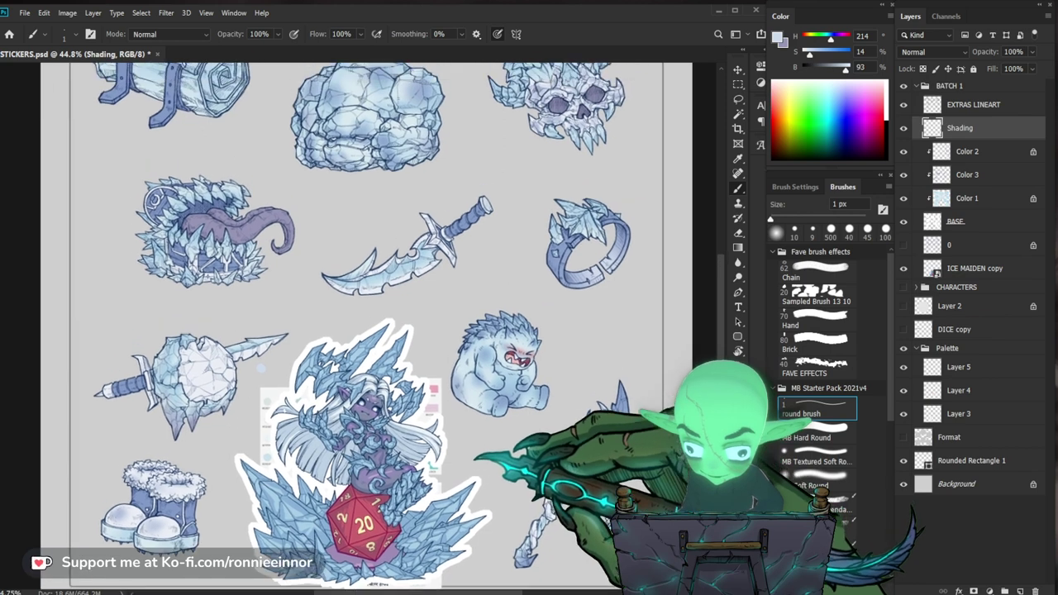
{"action": "left_click_drag", "start_coordinate": [260, 246], "coordinate": [284, 329]}
{"action": "scroll", "coordinate": [381, 331], "scroll_direction": "up", "scroll_amount": 1}
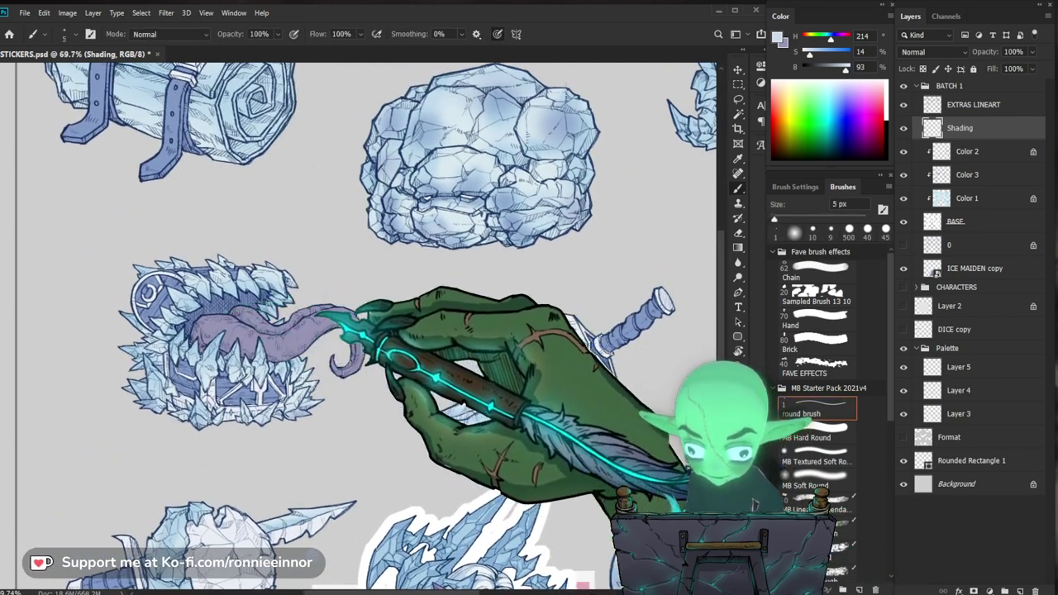
Enlarge the round brush to 45 px, set the Shading layer to Multiply and clip it to the color layers below.
{"action": "key", "text": "bracketright"}
{"action": "key", "text": "bracketright"}
{"action": "key", "text": "bracketright"}
{"action": "key", "text": "bracketright"}
{"action": "key", "text": "bracketright"}
{"action": "key", "text": "bracketright"}
{"action": "key", "text": "bracketright"}
{"action": "key", "text": "bracketright"}
{"action": "key", "text": "bracketright"}
{"action": "key", "text": "bracketright"}
{"action": "key", "text": "bracketright"}
{"action": "key", "text": "bracketright"}
{"action": "left_click", "coordinate": [952, 53]}
{"action": "left_click", "coordinate": [947, 102]}
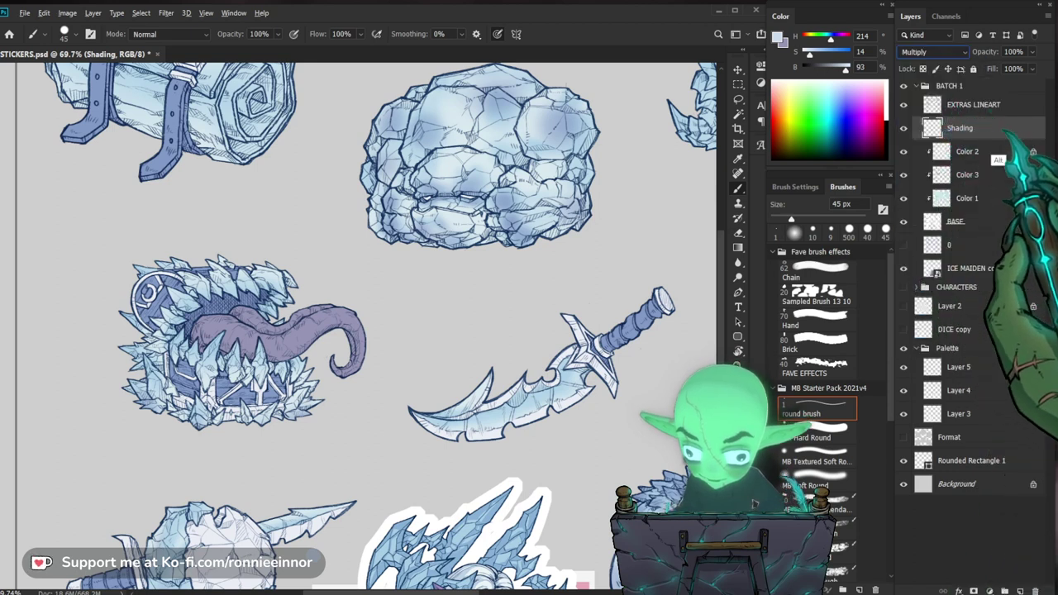
{"action": "left_click", "coordinate": [1003, 140], "text": "alt"}
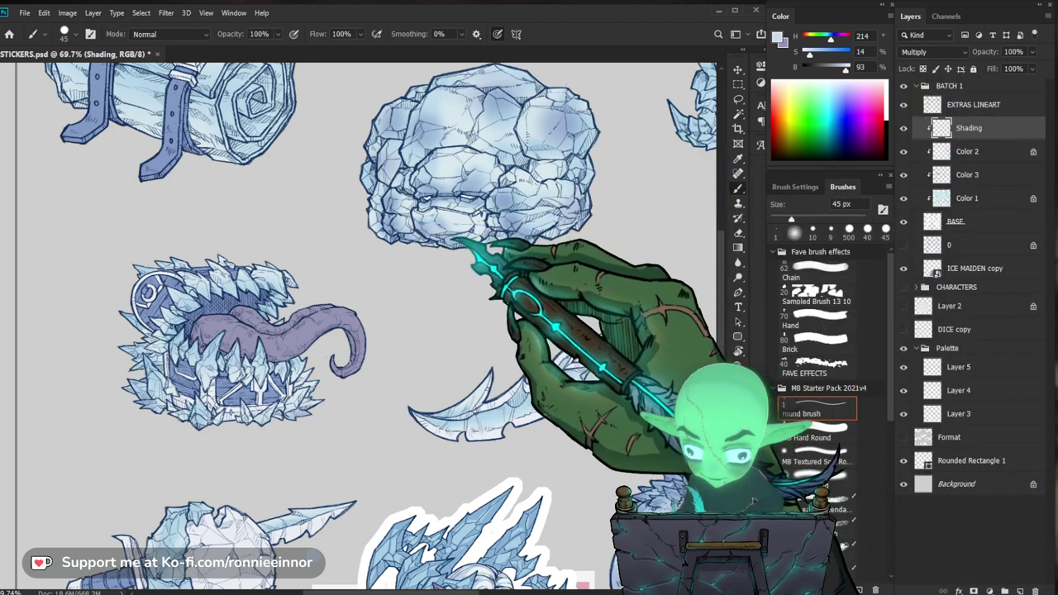
Shade the spiral end of the bedroll in pale blue on the Shading layer, using the round brush between 40 and 150 px.
{"action": "left_click_drag", "start_coordinate": [304, 160], "coordinate": [355, 337]}
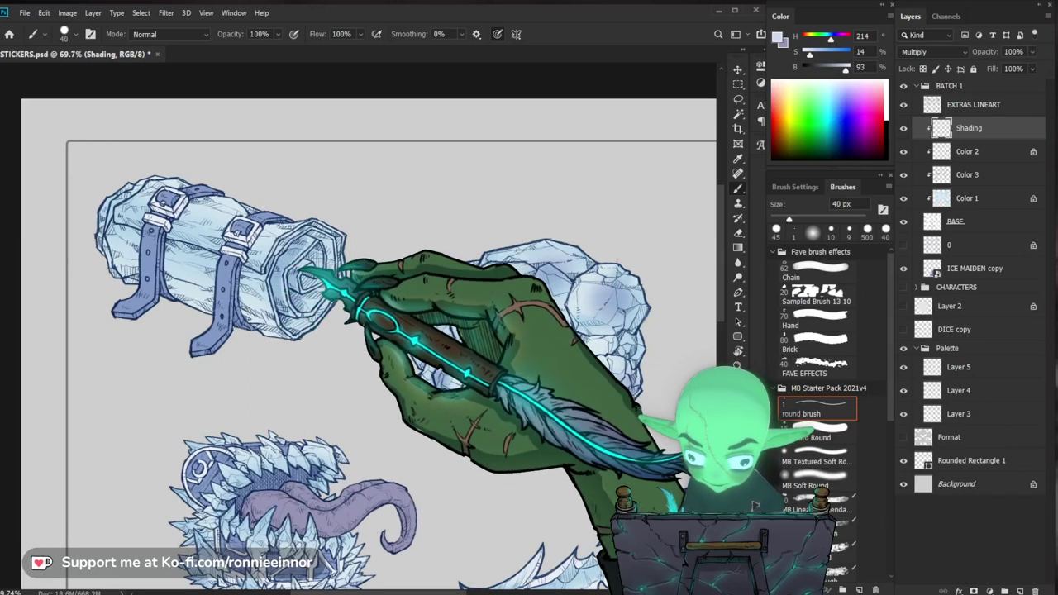
{"action": "left_click_drag", "start_coordinate": [446, 266], "coordinate": [411, 278]}
{"action": "left_click_drag", "start_coordinate": [556, 500], "coordinate": [517, 439]}
{"action": "left_click_drag", "start_coordinate": [291, 150], "coordinate": [341, 142]}
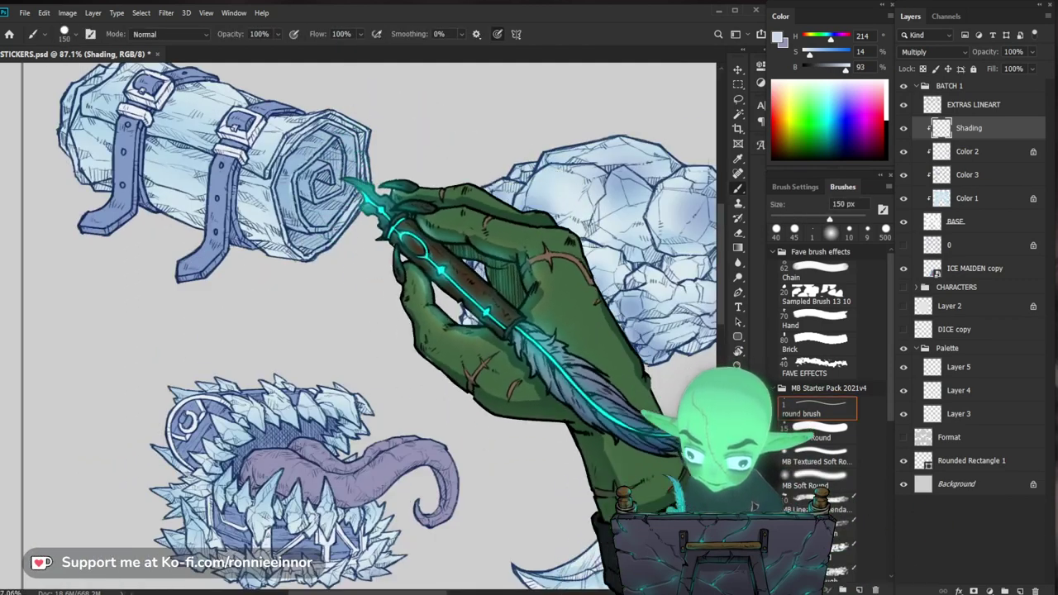
Refine the shading on the bedroll's spiral folds and body with the eraser and round brush at 25 px.
{"action": "key", "text": "e"}
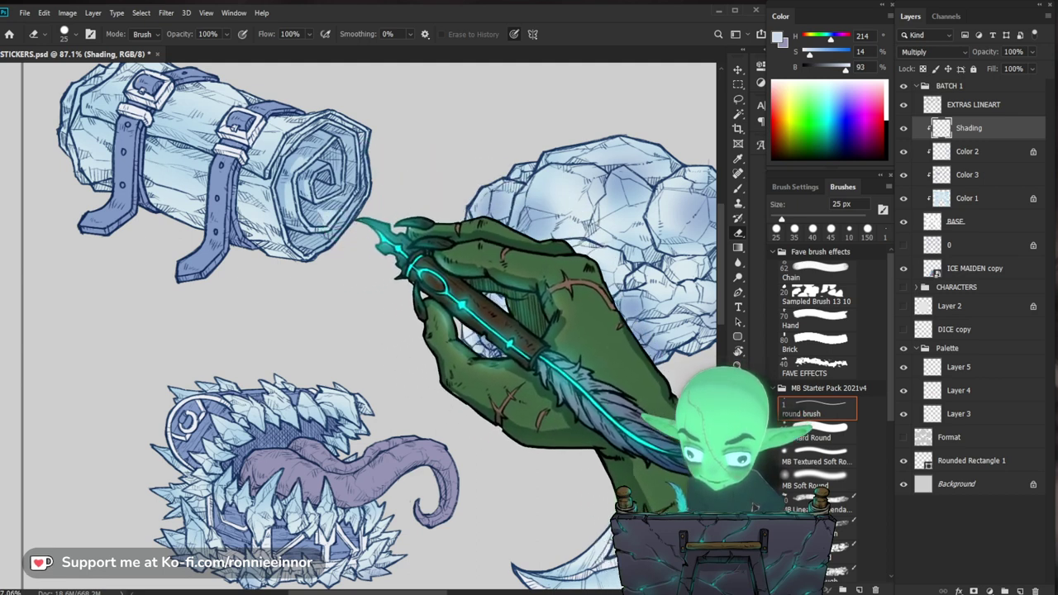
{"action": "left_click_drag", "start_coordinate": [349, 232], "coordinate": [381, 331]}
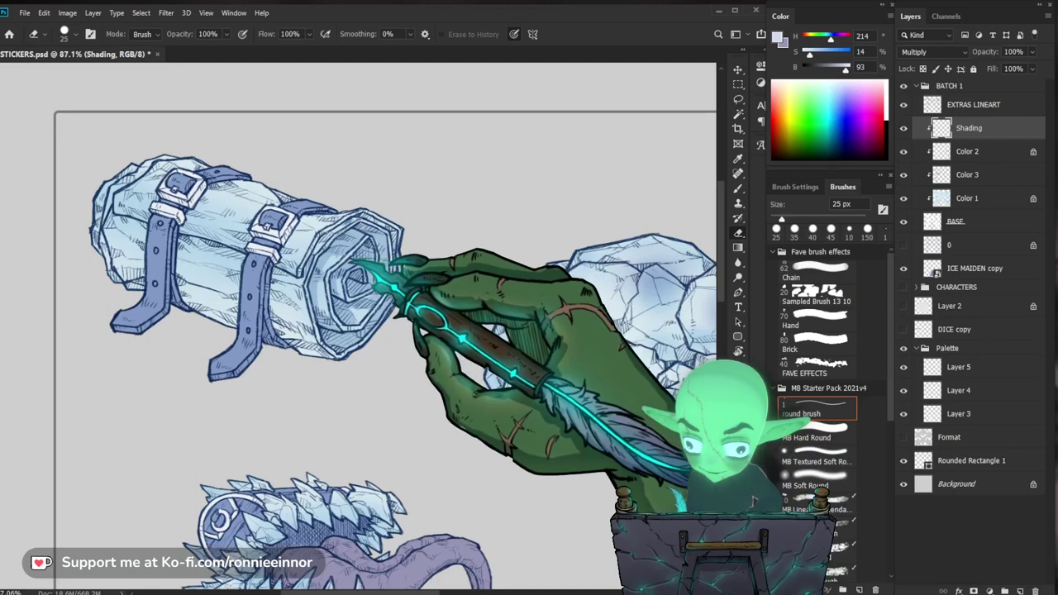
{"action": "key", "text": "b"}
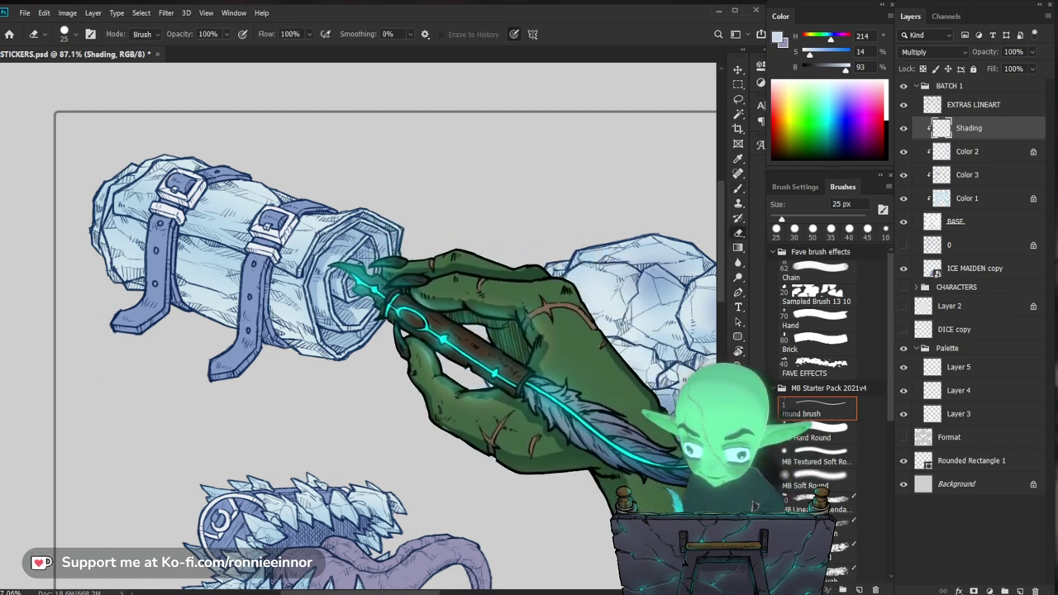
{"action": "key", "text": "ctrl+space"}
{"action": "left_click_drag", "start_coordinate": [370, 269], "coordinate": [347, 289]}
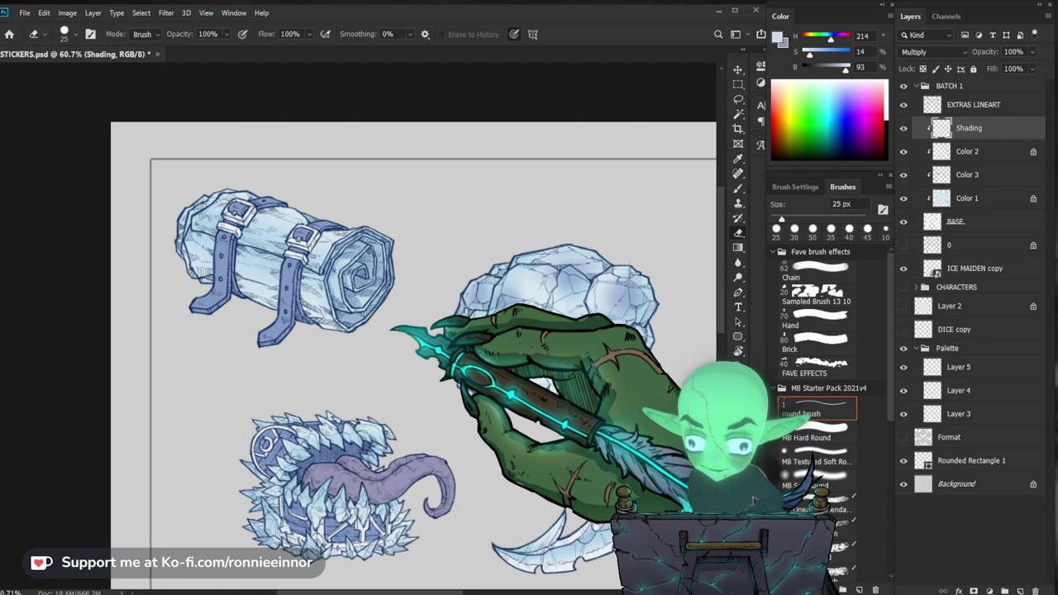
{"action": "scroll", "coordinate": [307, 262], "scroll_direction": "up", "scroll_amount": 3}
{"action": "key", "text": "b"}
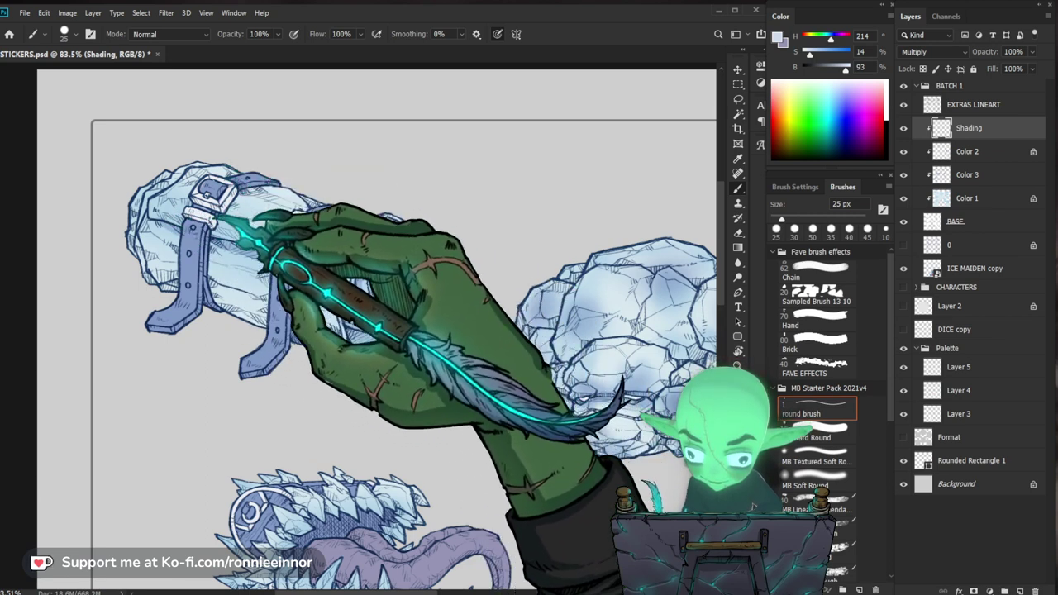
Try a stronger shading blue with 24% saturation and 93% brightness against the ice maiden reference.
{"action": "scroll", "coordinate": [217, 188], "scroll_direction": "down", "scroll_amount": 6}
{"action": "scroll", "coordinate": [496, 364], "scroll_direction": "down", "scroll_amount": 3}
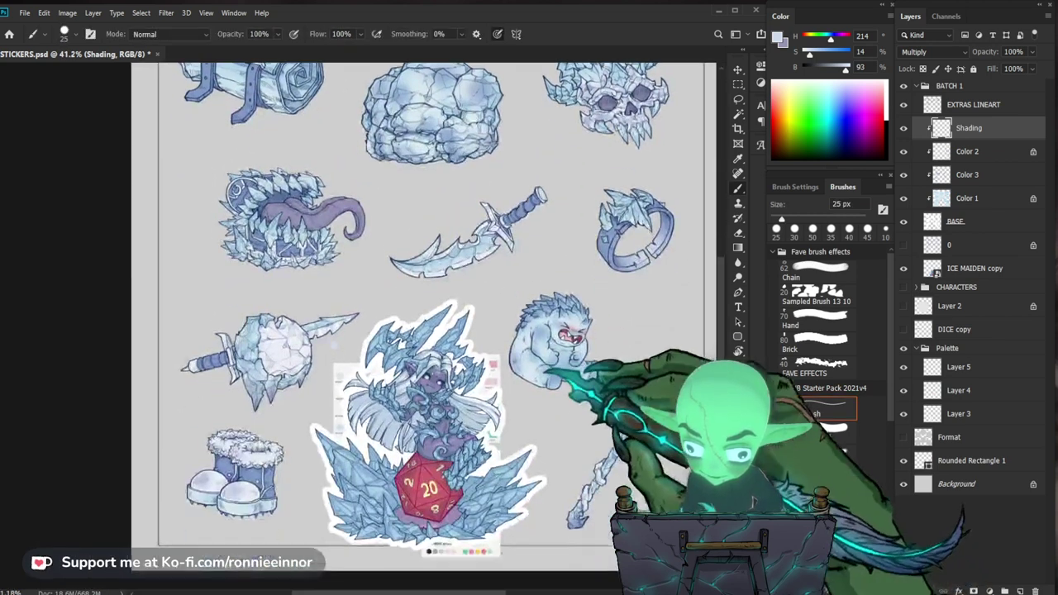
{"action": "key", "text": "ctrl+space"}
{"action": "mouse_move", "coordinate": [444, 313]}
{"action": "left_mouse_down"}
{"action": "mouse_move", "coordinate": [513, 312]}
{"action": "mouse_move", "coordinate": [440, 266]}
{"action": "left_mouse_up"}
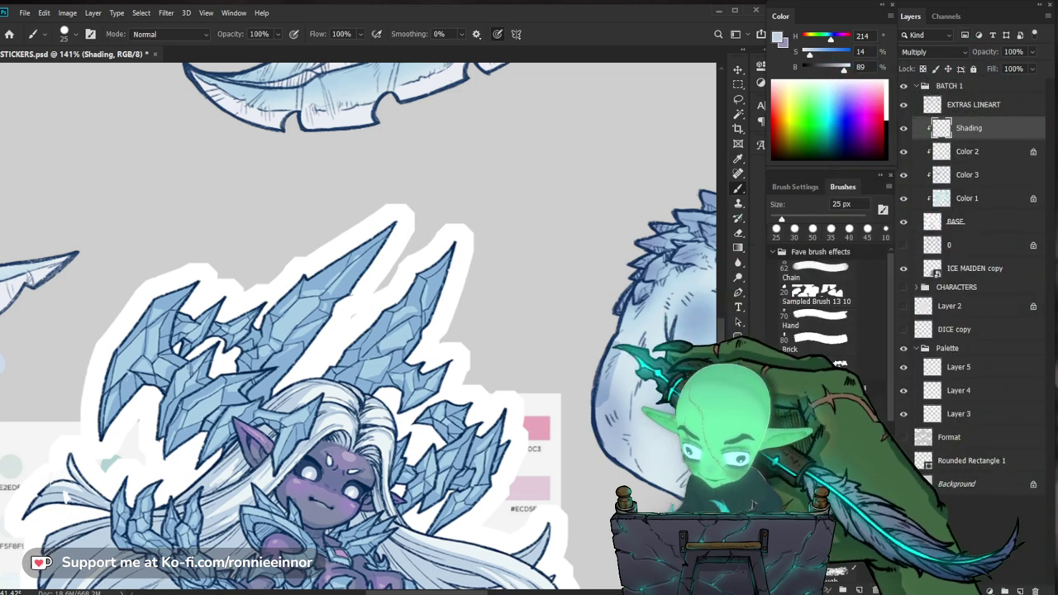
{"action": "left_click_drag", "start_coordinate": [809, 54], "coordinate": [815, 54]}
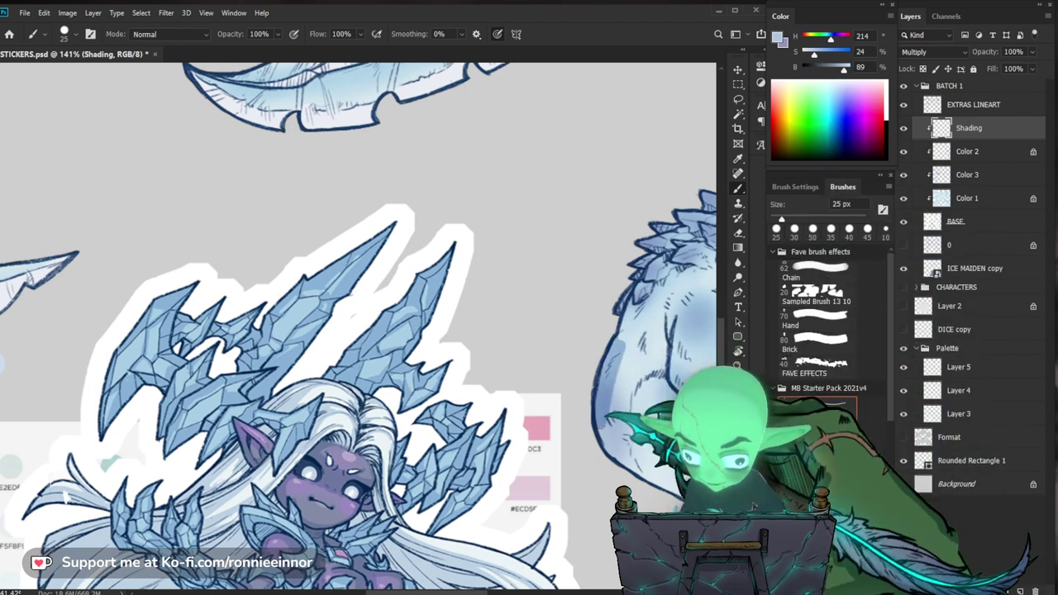
{"action": "key", "text": "z"}
{"action": "left_click_drag", "start_coordinate": [651, 362], "coordinate": [579, 362]}
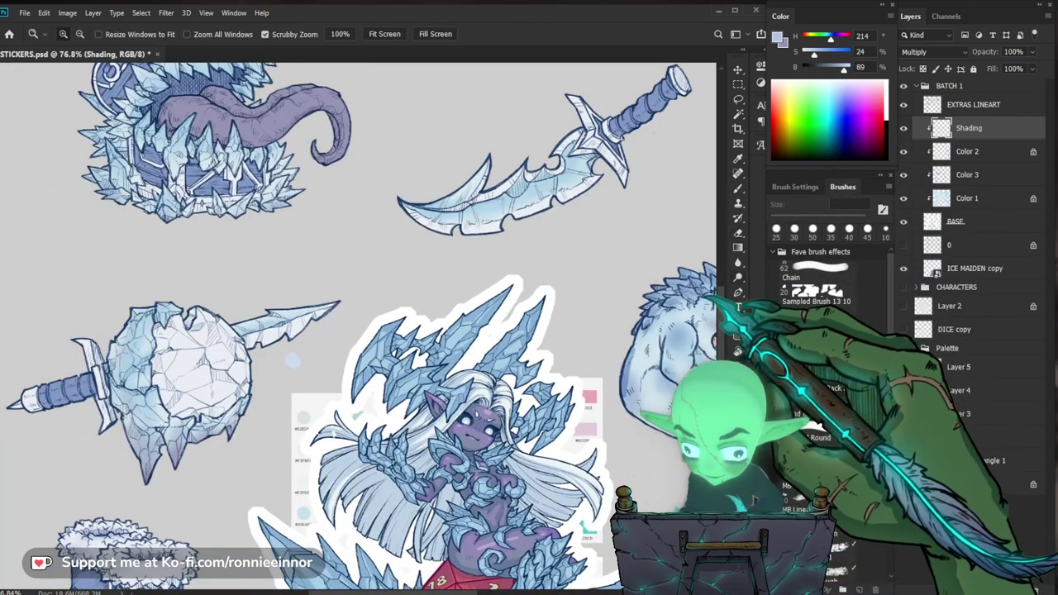
{"action": "left_click_drag", "start_coordinate": [647, 366], "coordinate": [712, 365]}
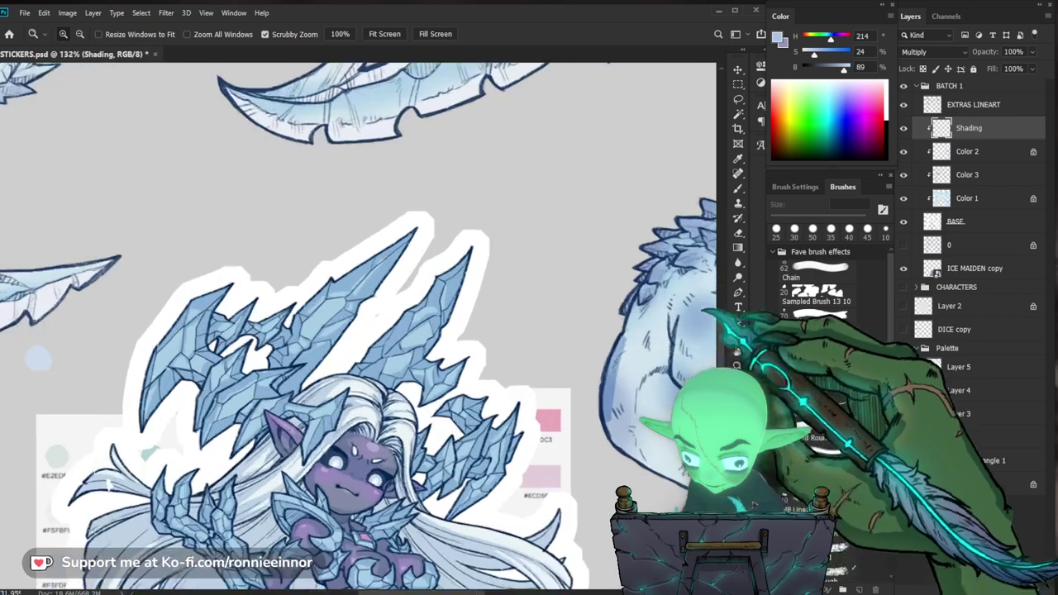
{"action": "key", "text": "b"}
{"action": "left_click_drag", "start_coordinate": [845, 71], "coordinate": [846, 70]}
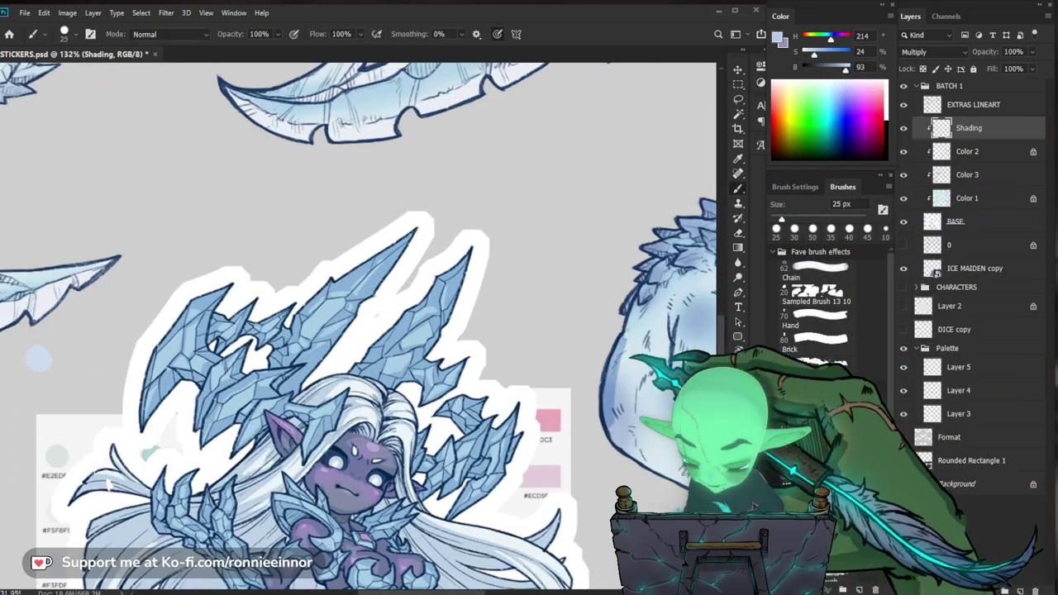
{"action": "key", "text": "e"}
{"action": "left_click_drag", "start_coordinate": [635, 318], "coordinate": [595, 319]}
{"action": "mouse_move", "coordinate": [378, 208]}
{"action": "left_mouse_down"}
{"action": "mouse_move", "coordinate": [423, 290]}
{"action": "mouse_move", "coordinate": [488, 278]}
{"action": "mouse_move", "coordinate": [481, 240]}
{"action": "left_mouse_up"}
{"action": "key", "text": "b"}
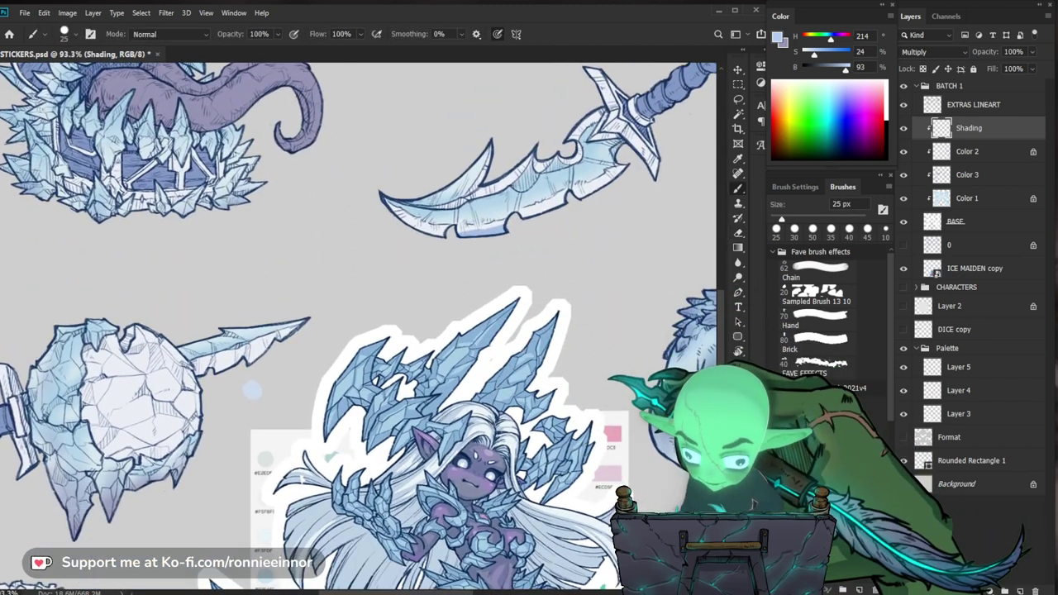
{"action": "left_click", "coordinate": [260, 389], "text": "alt"}
{"action": "left_click", "coordinate": [251, 383], "text": "alt"}
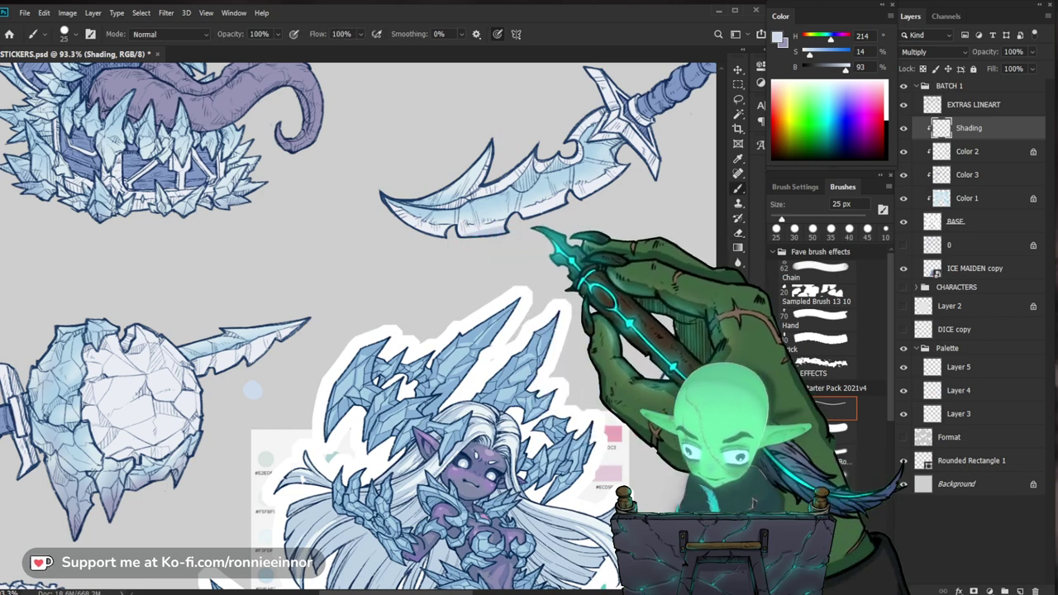
Continue shading the bedroll's folds and underside in pale blue at 25 px, cleaning the shadow shapes with the eraser.
{"action": "left_click_drag", "start_coordinate": [616, 261], "coordinate": [556, 248], "text": "ctrl"}
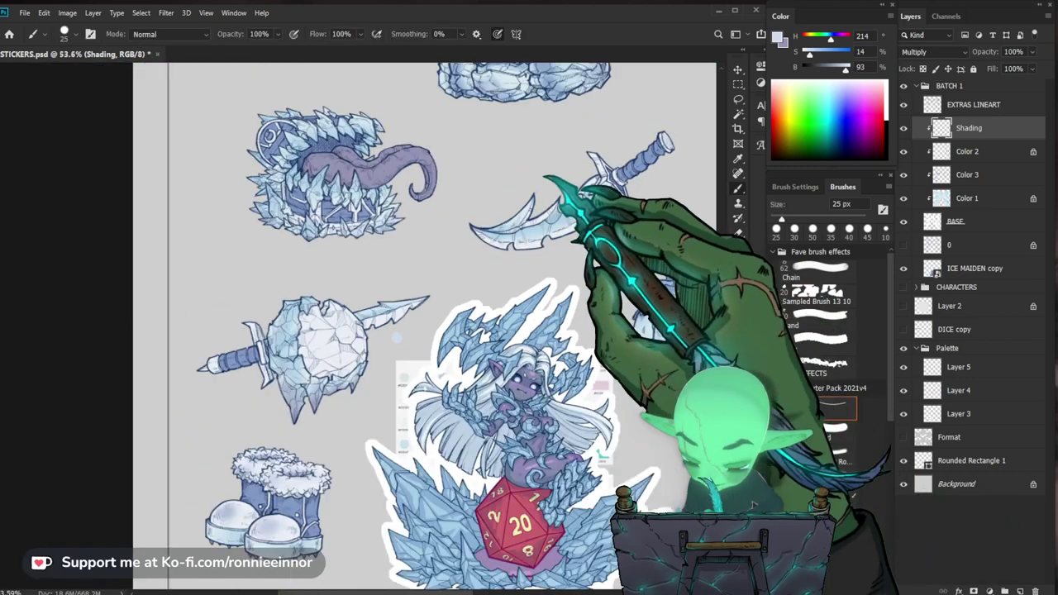
{"action": "left_click_drag", "start_coordinate": [555, 184], "coordinate": [555, 466]}
{"action": "left_click_drag", "start_coordinate": [293, 347], "coordinate": [368, 337], "text": "ctrl"}
{"action": "left_click_drag", "start_coordinate": [494, 266], "coordinate": [525, 390]}
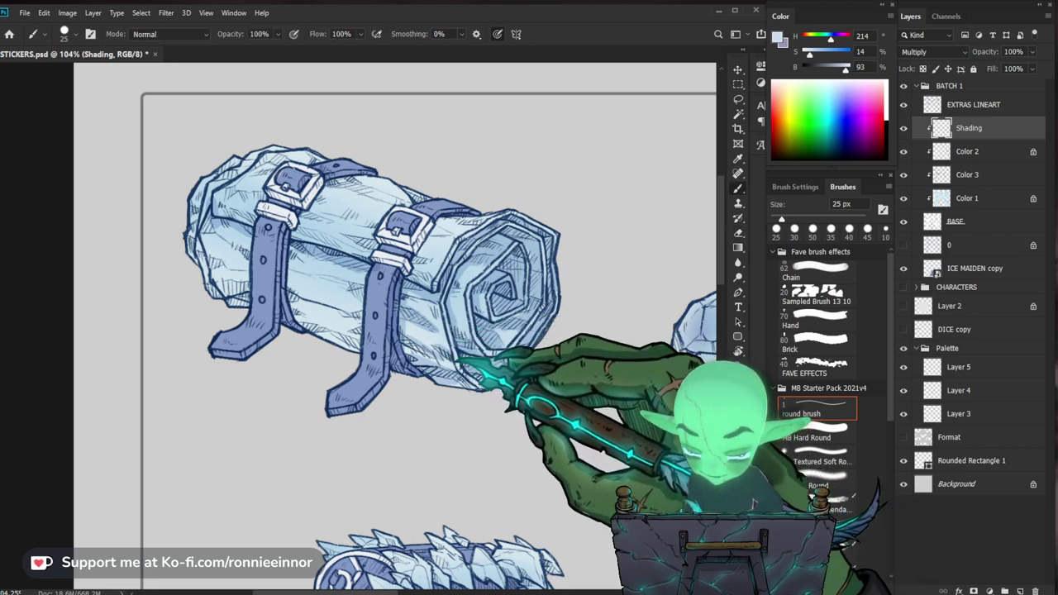
{"action": "key", "text": "b"}
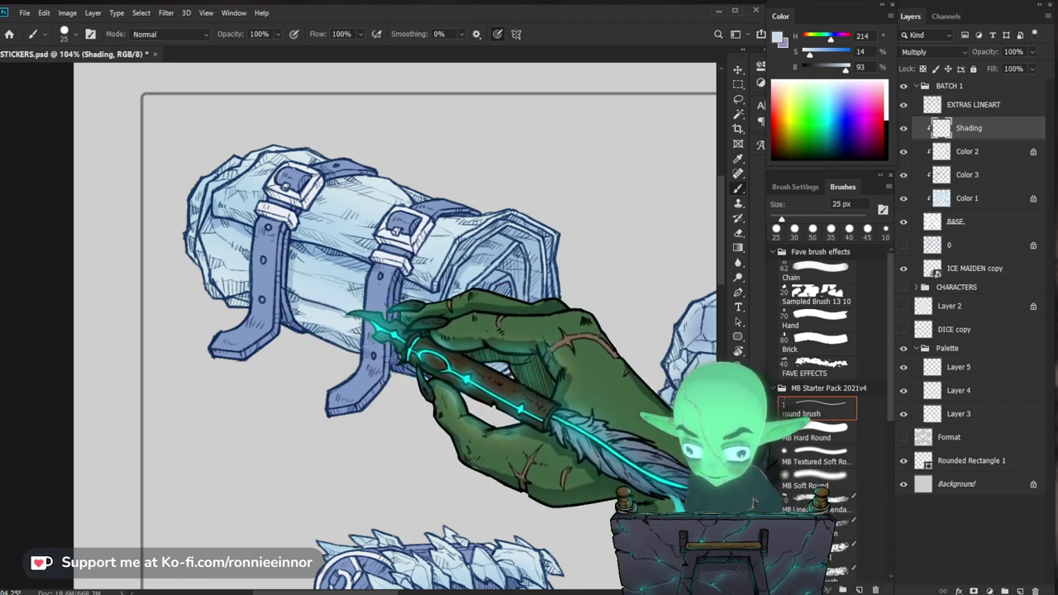
{"action": "left_click", "coordinate": [417, 300], "text": "alt"}
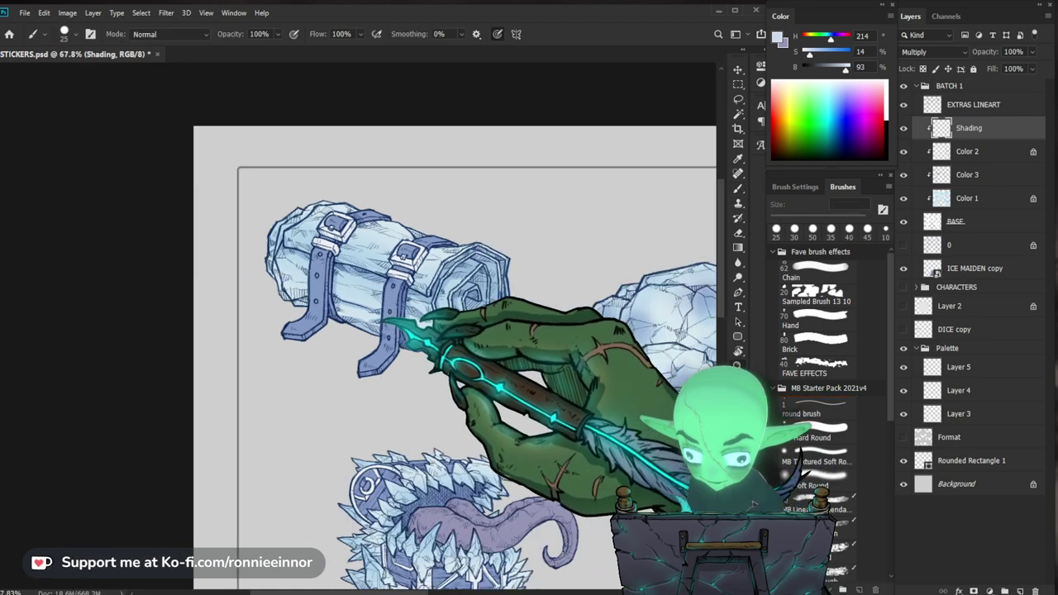
{"action": "left_click", "coordinate": [377, 316], "text": "ctrl"}
{"action": "key", "text": "ctrl+space"}
{"action": "left_click_drag", "start_coordinate": [410, 314], "coordinate": [386, 343]}
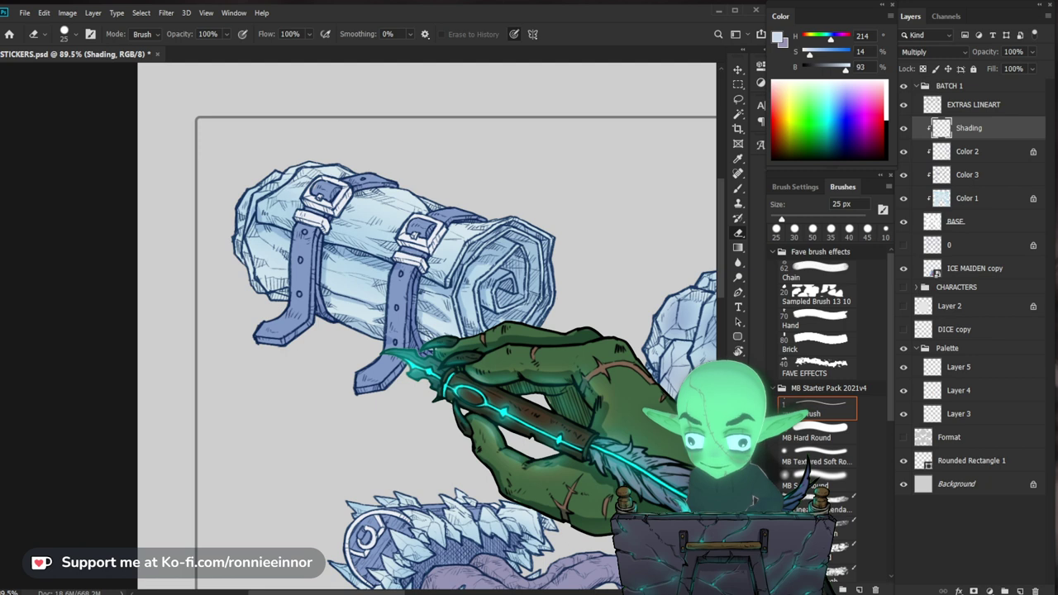
Shade the bedroll's lower body between the two straps in pale blue at 25 px, trimming the shadows with the eraser.
{"action": "key", "text": "b"}
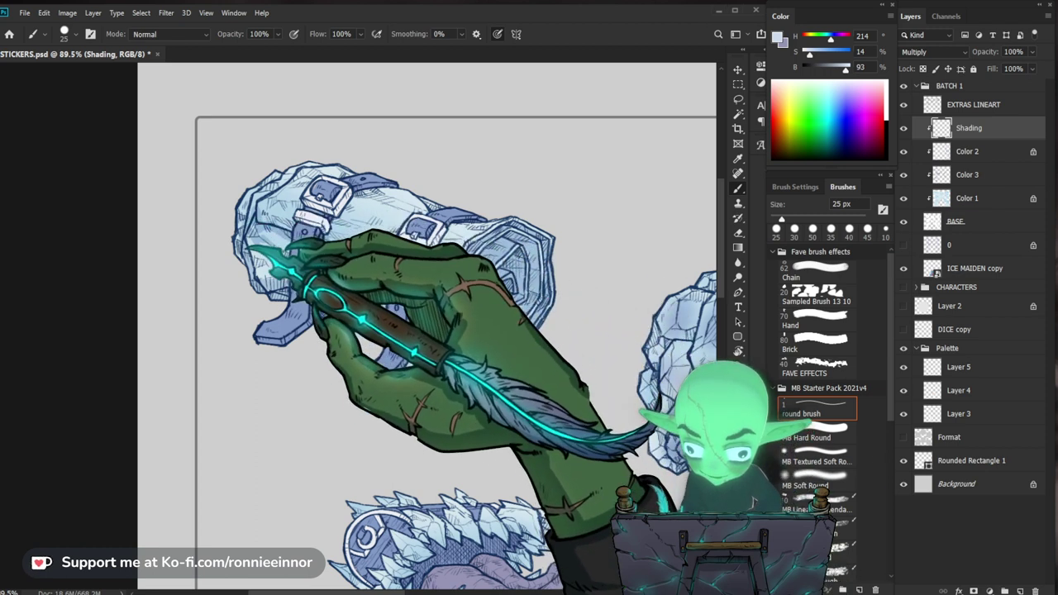
{"action": "mouse_move", "coordinate": [337, 260]}
{"action": "left_mouse_down"}
{"action": "mouse_move", "coordinate": [315, 273]}
{"action": "mouse_move", "coordinate": [354, 253]}
{"action": "left_mouse_up"}
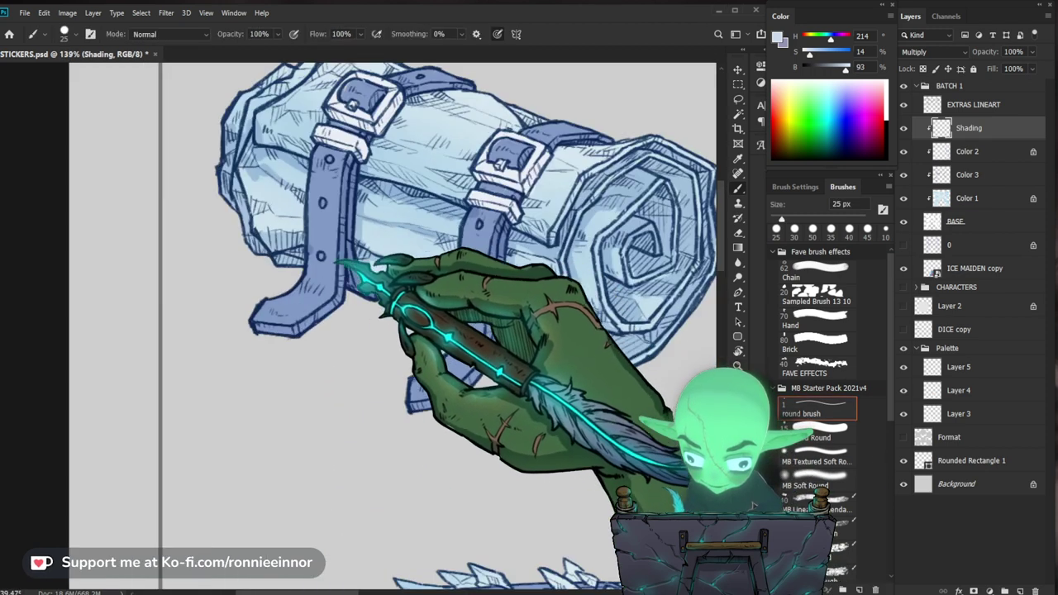
{"action": "key", "text": "e"}
{"action": "key", "text": "b"}
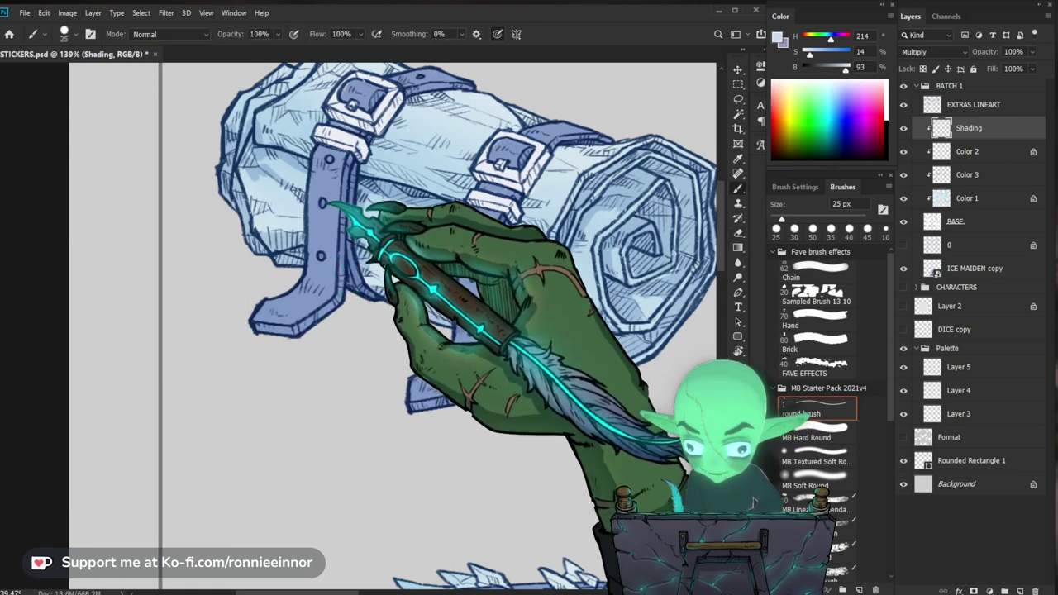
{"action": "mouse_move", "coordinate": [443, 177]}
{"action": "left_mouse_down"}
{"action": "mouse_move", "coordinate": [424, 217]}
{"action": "mouse_move", "coordinate": [352, 291]}
{"action": "left_mouse_up"}
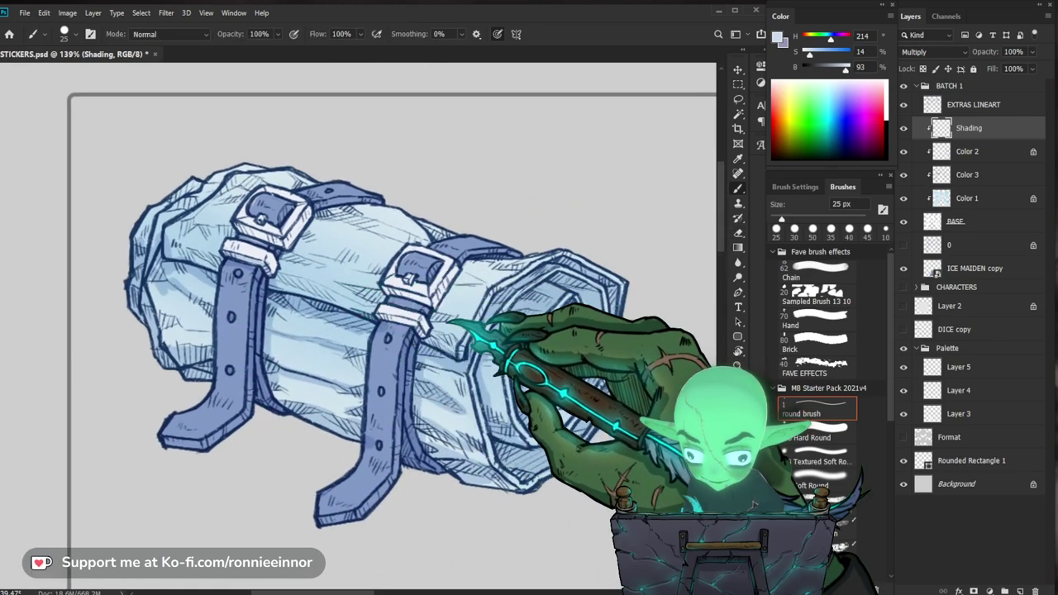
Shade the bedroll's upper edge and outer flap near the second buckle with a 40 px round brush, trimming with a 25 px eraser.
{"action": "left_click_drag", "start_coordinate": [472, 333], "coordinate": [454, 338]}
{"action": "key", "text": "]"}
{"action": "key", "text": "]"}
{"action": "key", "text": "]"}
{"action": "key", "text": "]"}
{"action": "key", "text": "]"}
{"action": "key", "text": "]"}
{"action": "key", "text": "]"}
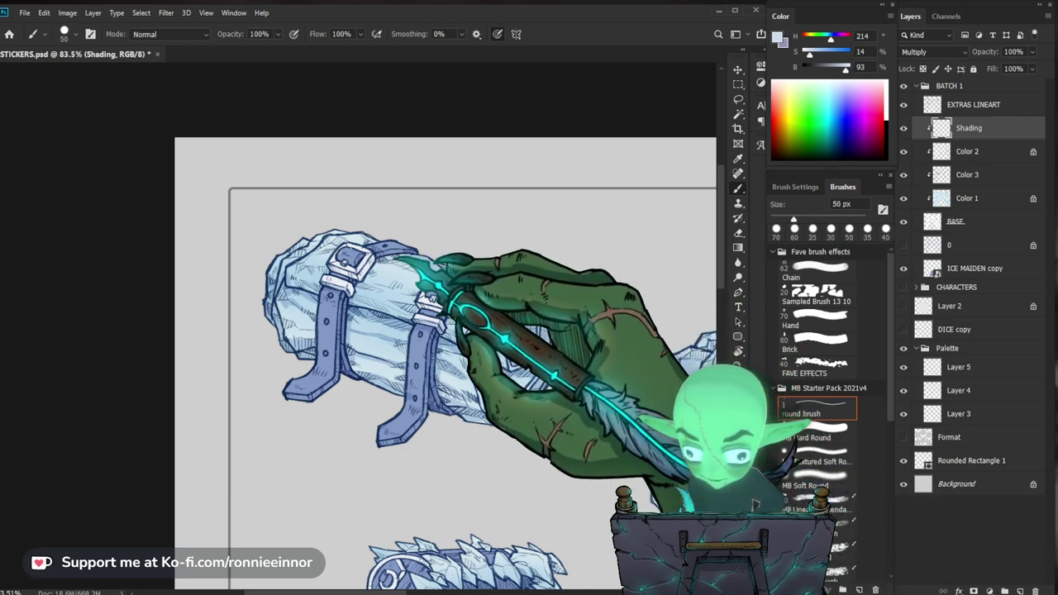
{"action": "key", "text": "bracketleft"}
{"action": "key", "text": "bracketleft"}
{"action": "key", "text": "bracketleft"}
{"action": "key", "text": "bracketleft"}
{"action": "key", "text": "e"}
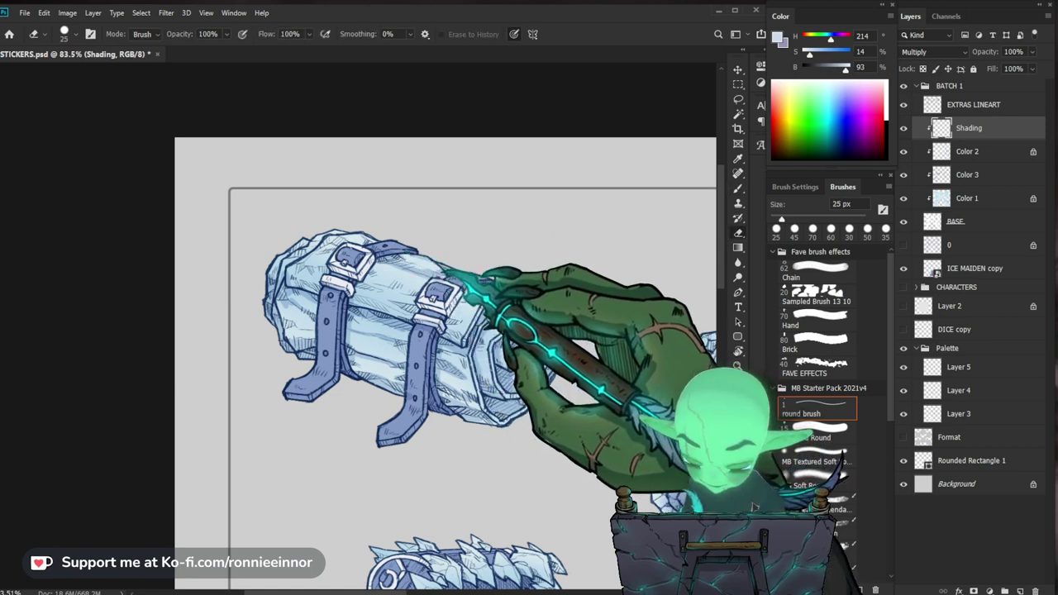
{"action": "key", "text": "b"}
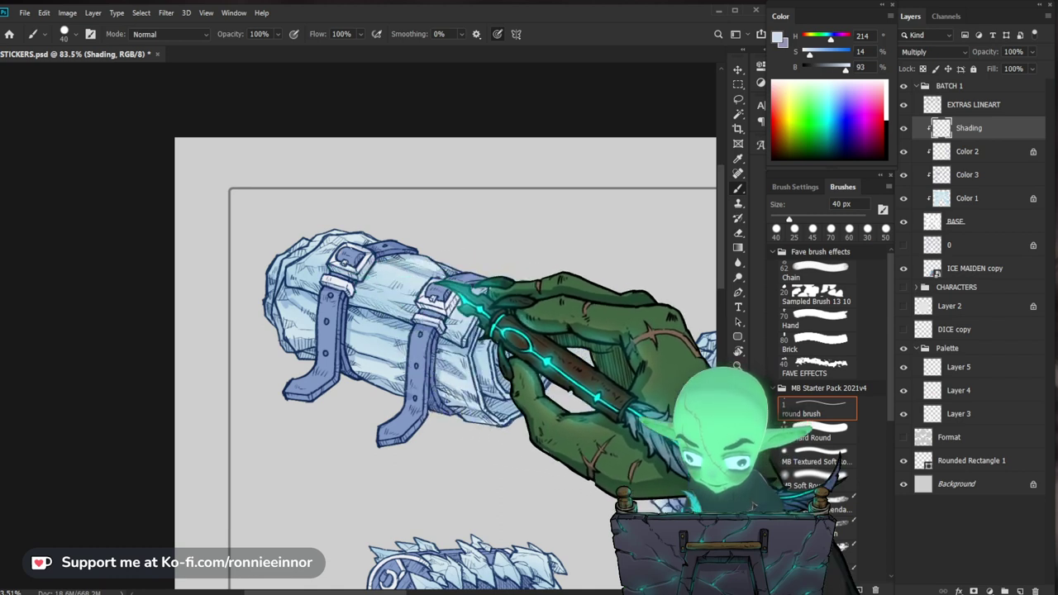
{"action": "left_click_drag", "start_coordinate": [531, 306], "coordinate": [570, 291]}
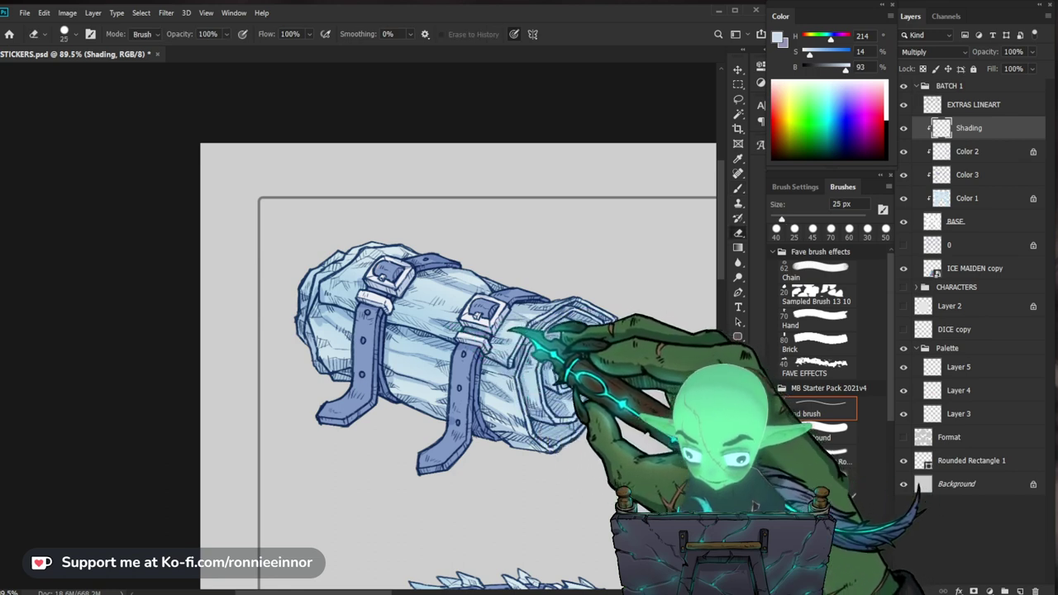
Shade the top folds between the bedroll's two buckles at 40 px, checking them against the whole sheet and tidying with the eraser.
{"action": "left_click_drag", "start_coordinate": [494, 300], "coordinate": [424, 277]}
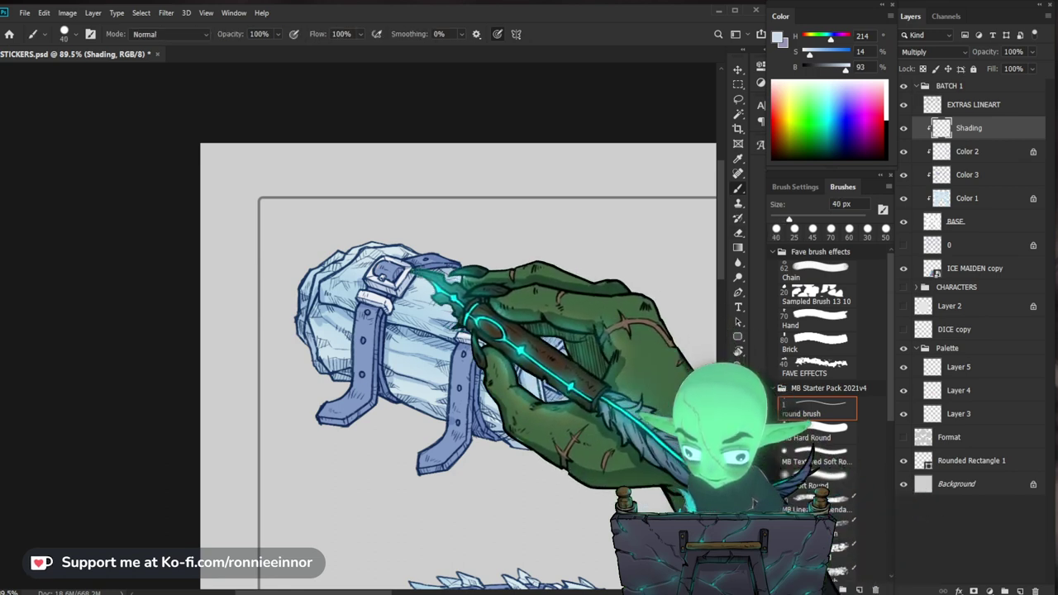
{"action": "left_click_drag", "start_coordinate": [619, 361], "coordinate": [579, 345]}
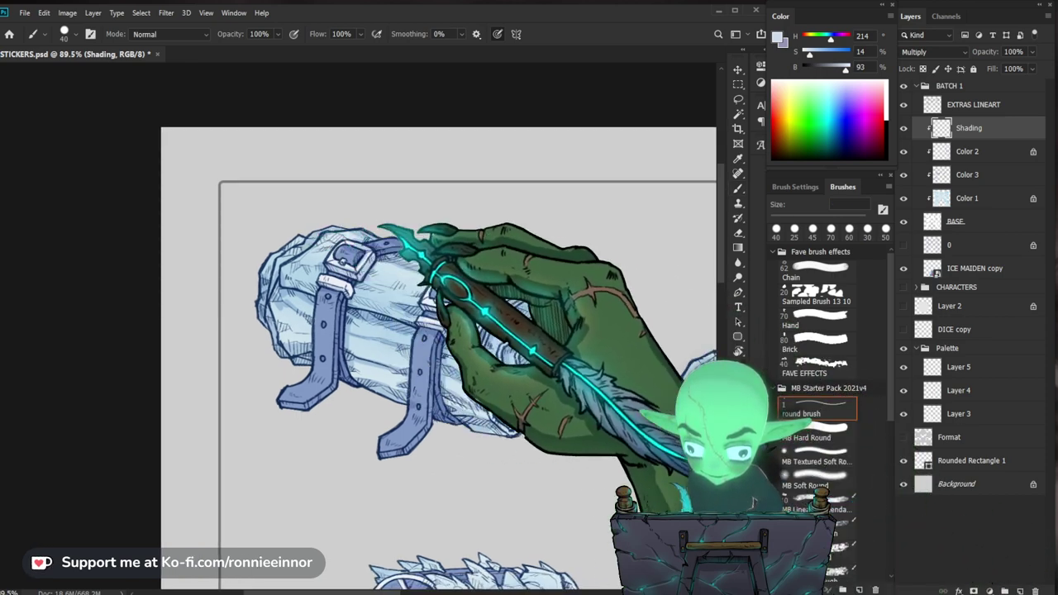
{"action": "key", "text": "ctrl+0"}
{"action": "left_click_drag", "start_coordinate": [457, 390], "coordinate": [533, 426]}
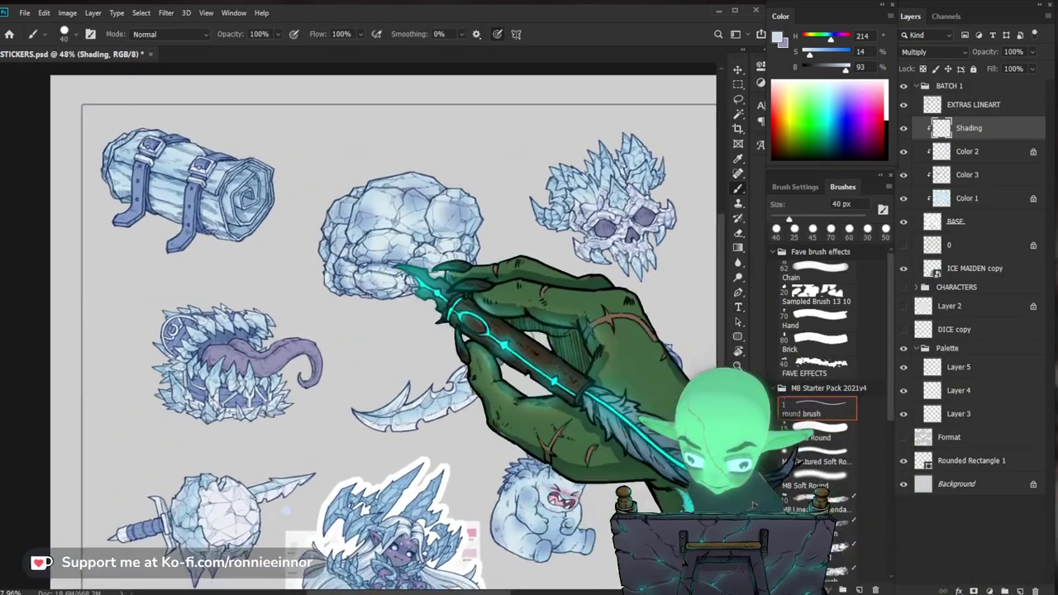
{"action": "left_click_drag", "start_coordinate": [228, 137], "coordinate": [418, 232]}
{"action": "left_click_drag", "start_coordinate": [347, 233], "coordinate": [411, 272]}
{"action": "key", "text": "e"}
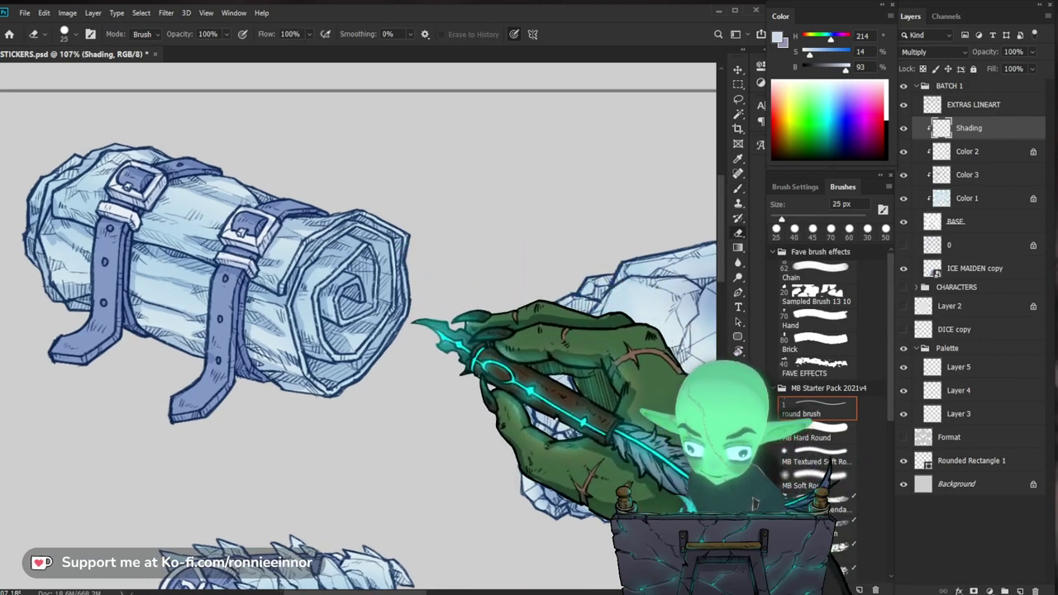
{"action": "left_click_drag", "start_coordinate": [418, 319], "coordinate": [555, 328]}
{"action": "key", "text": "b"}
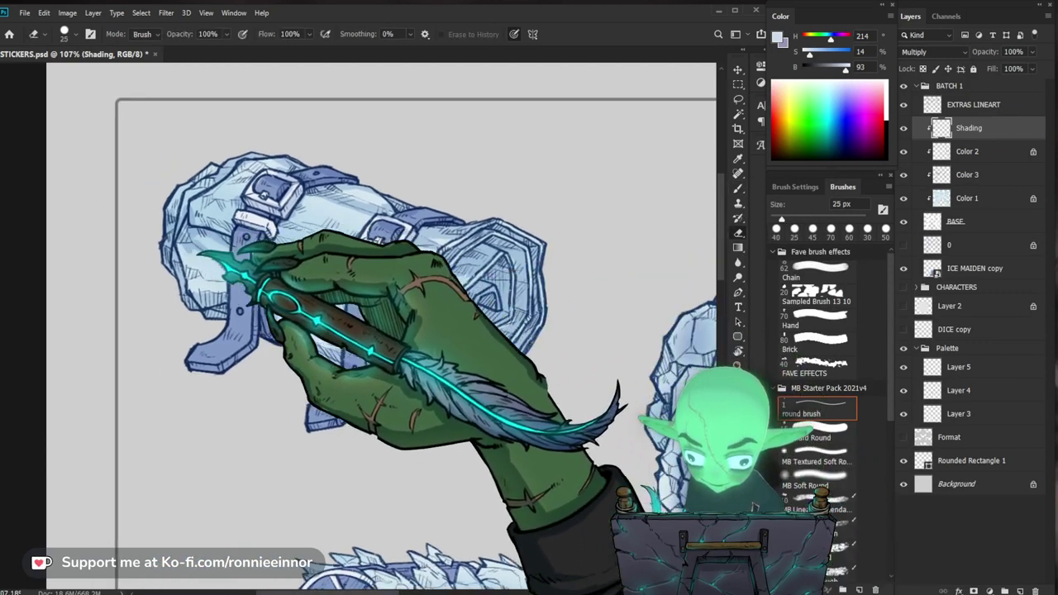
Refine the shading on the bedroll's closed end around the first strap and buckle with the eraser and 40 px brush.
{"action": "key", "text": "e"}
{"action": "scroll", "coordinate": [315, 260], "scroll_direction": "down", "scroll_amount": 2}
{"action": "key", "text": "b"}
{"action": "scroll", "coordinate": [229, 251], "scroll_direction": "up", "scroll_amount": 1}
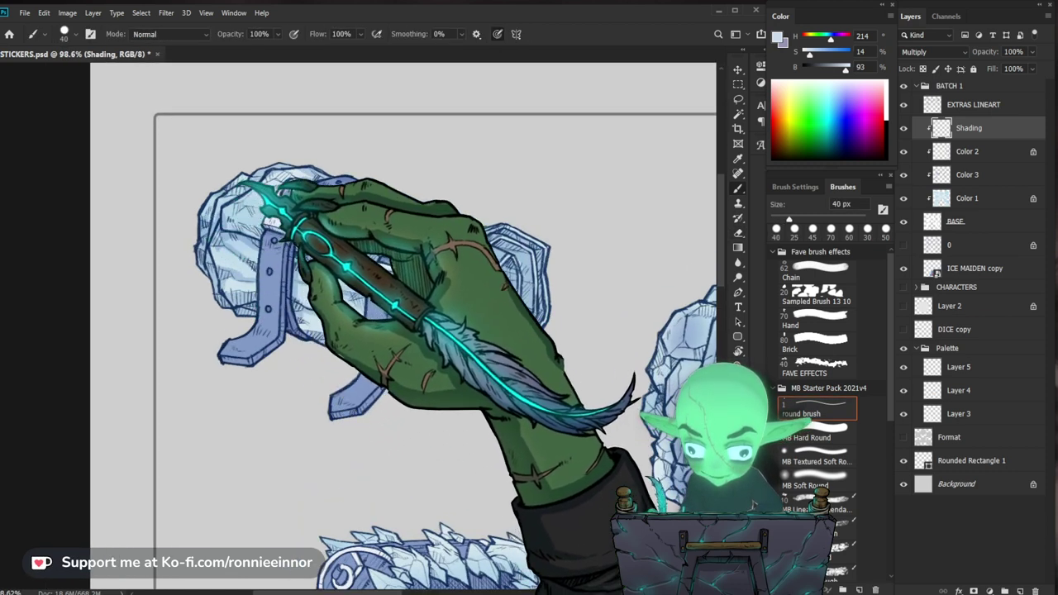
{"action": "key", "text": "z"}
{"action": "left_click_drag", "start_coordinate": [326, 210], "coordinate": [236, 302]}
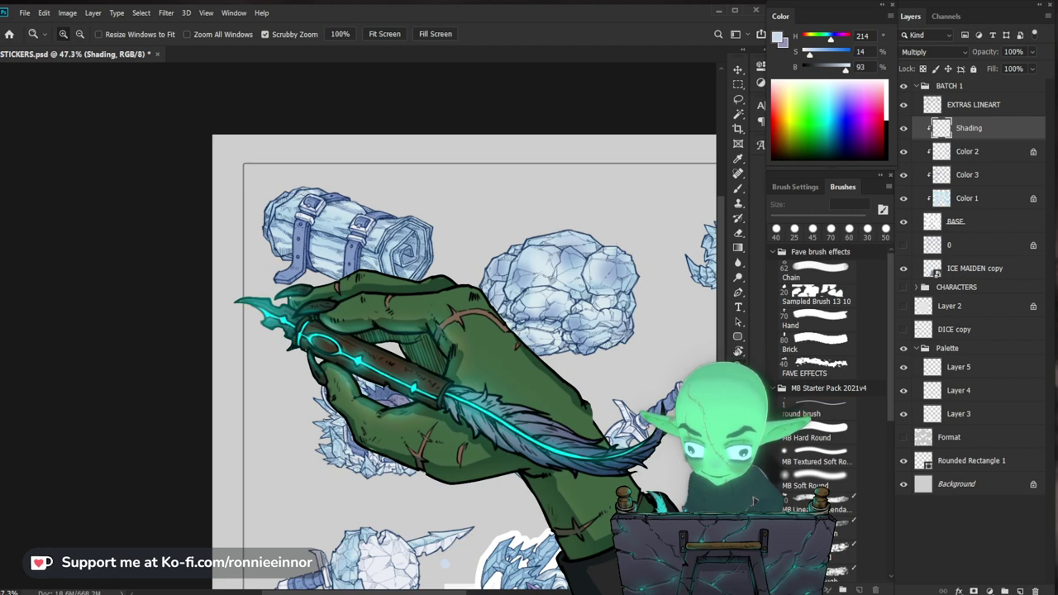
{"action": "scroll", "coordinate": [363, 237], "scroll_direction": "up", "scroll_amount": 3}
{"action": "key", "text": "b"}
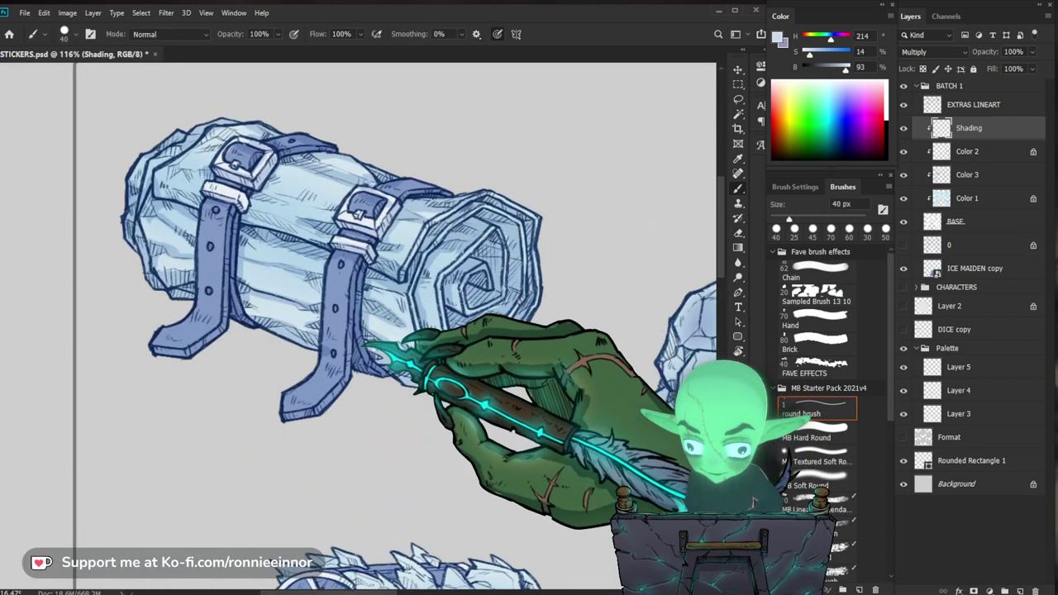
Shade the fabric beside and below the second buckle and strap, alternating the 40 px brush and 25 px eraser.
{"action": "key", "text": "e"}
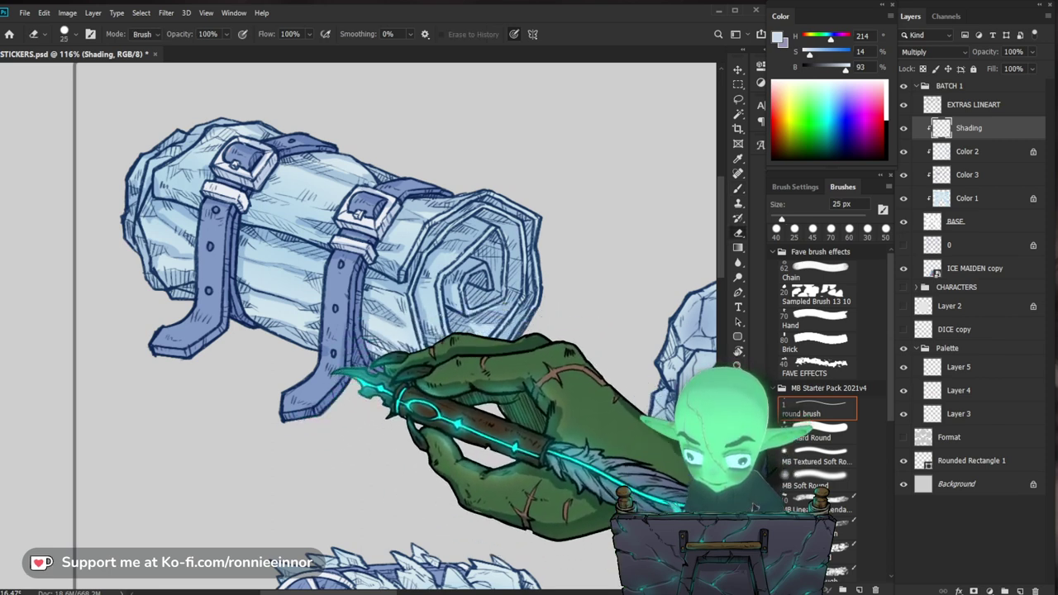
{"action": "key", "text": "b"}
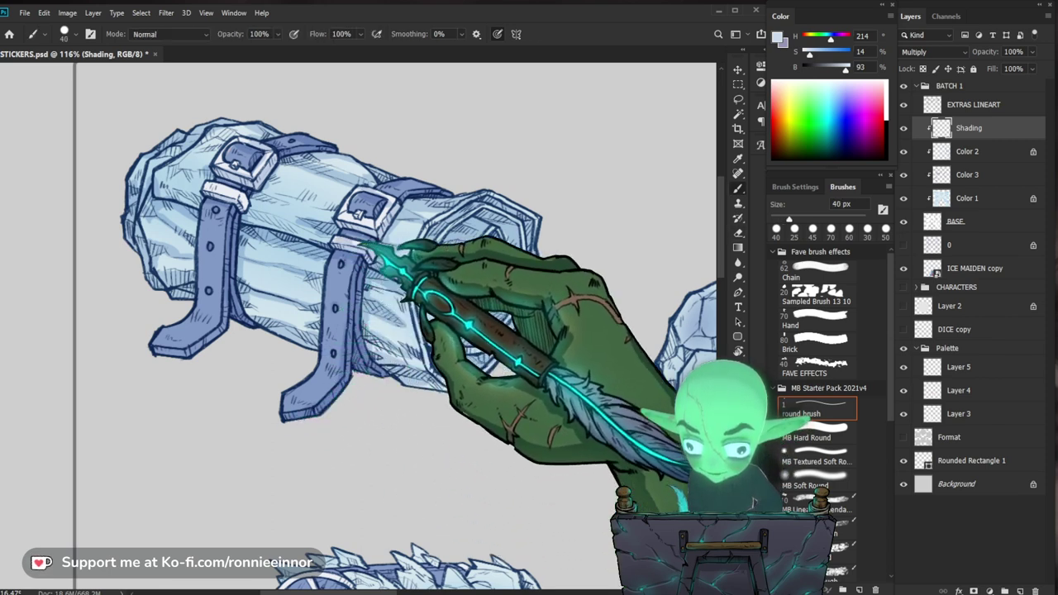
{"action": "key", "text": "e"}
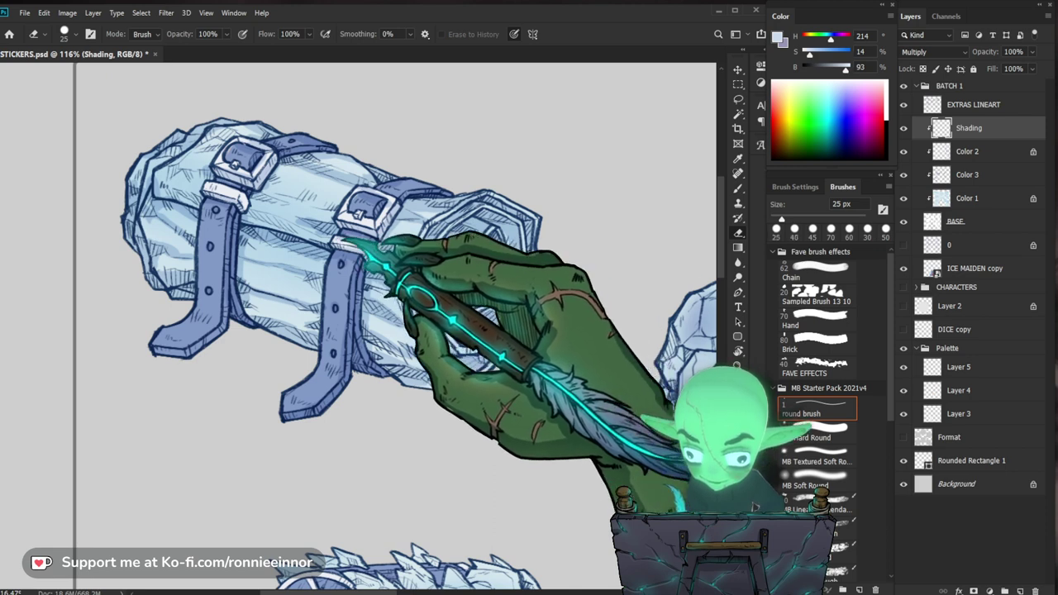
{"action": "key", "text": "b"}
{"action": "left_click_drag", "start_coordinate": [463, 265], "coordinate": [488, 230]}
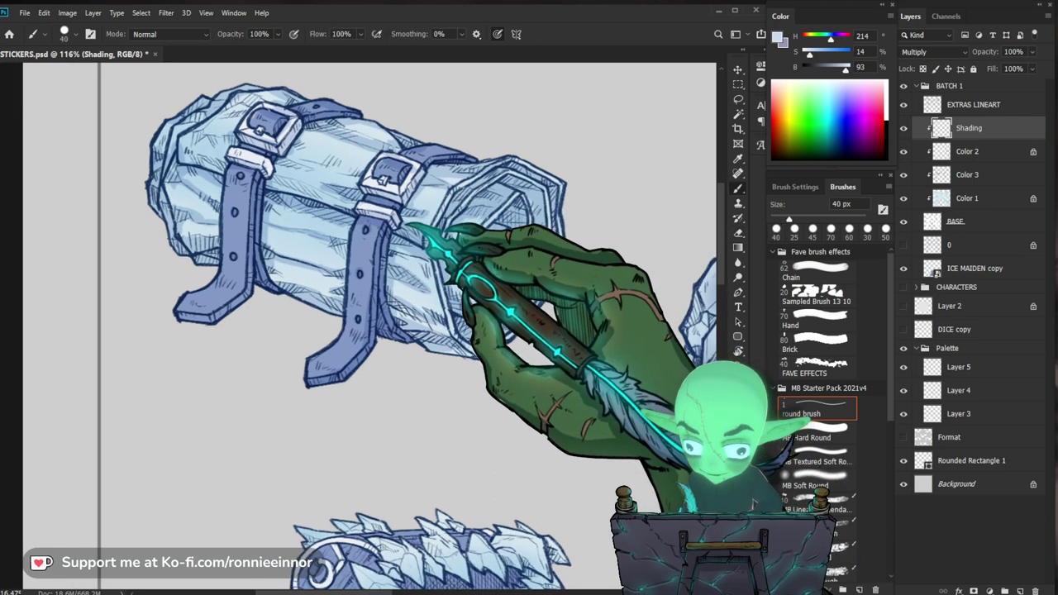
{"action": "key", "text": "e"}
{"action": "key", "text": "b"}
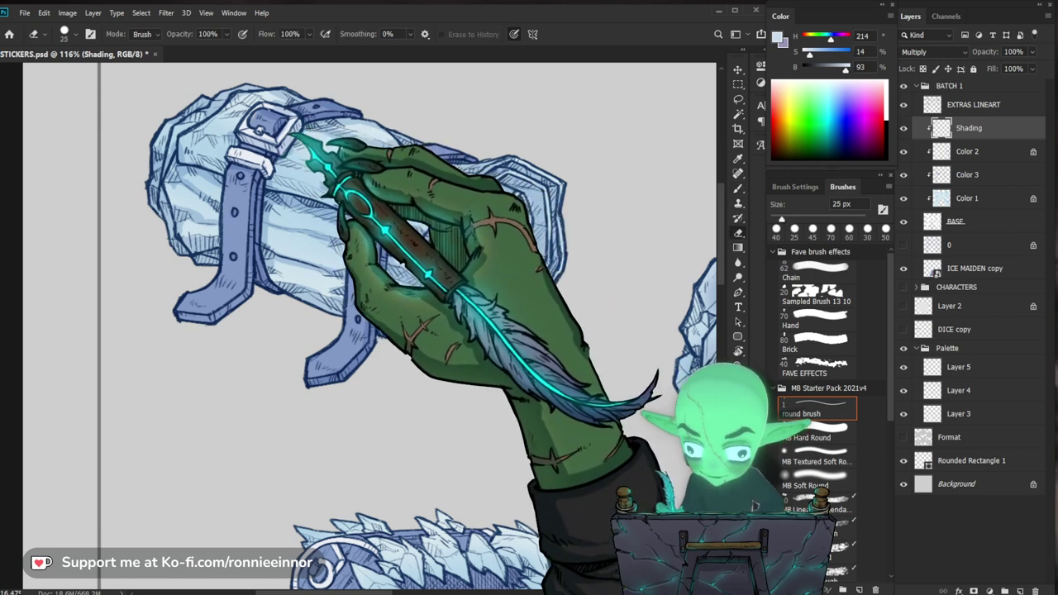
Add pale blue shadows to the first buckle and the upper part of its strap with the 40 px round brush.
{"action": "key", "text": "ctrl+space"}
{"action": "mouse_move", "coordinate": [406, 136]}
{"action": "left_mouse_down"}
{"action": "mouse_move", "coordinate": [335, 121]}
{"action": "mouse_move", "coordinate": [397, 124]}
{"action": "left_mouse_up"}
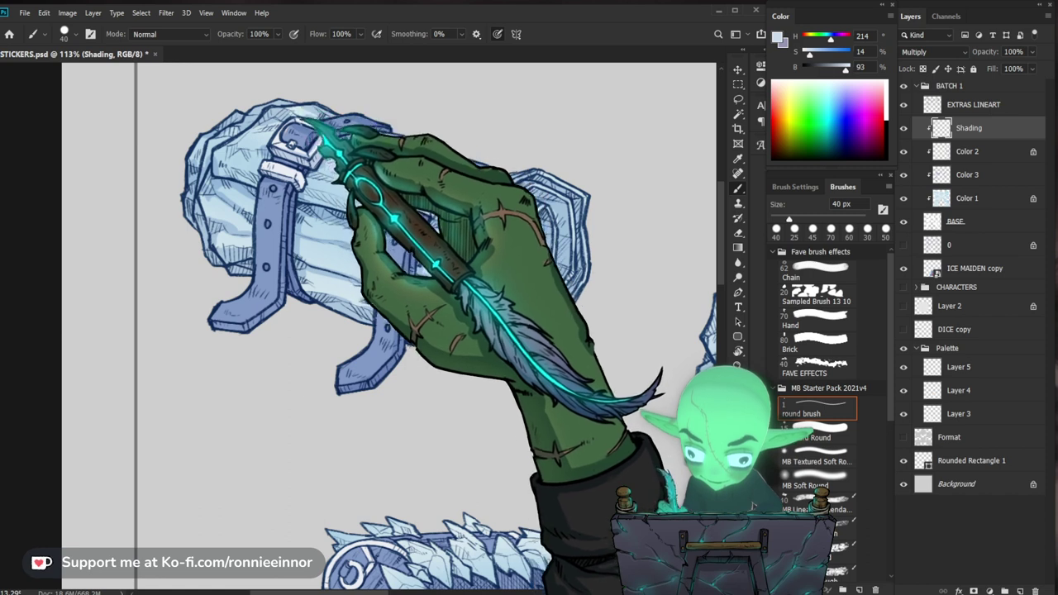
{"action": "key", "text": "space"}
{"action": "left_click_drag", "start_coordinate": [369, 118], "coordinate": [372, 142]}
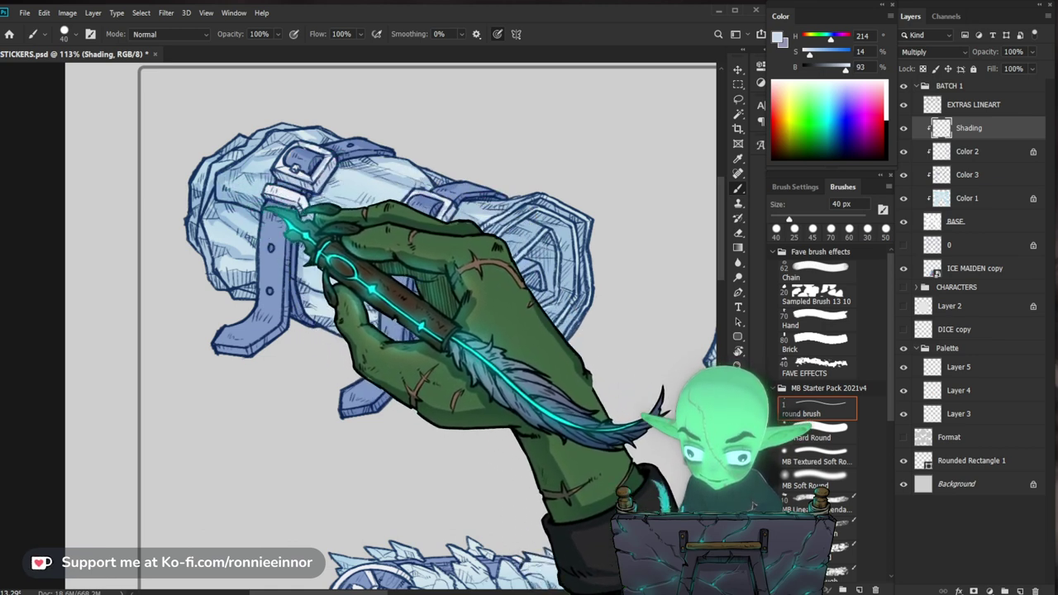
{"action": "key", "text": "ctrl+space"}
{"action": "left_click_drag", "start_coordinate": [364, 168], "coordinate": [260, 182]}
{"action": "key", "text": "ctrl+space"}
{"action": "left_click_drag", "start_coordinate": [430, 222], "coordinate": [472, 229]}
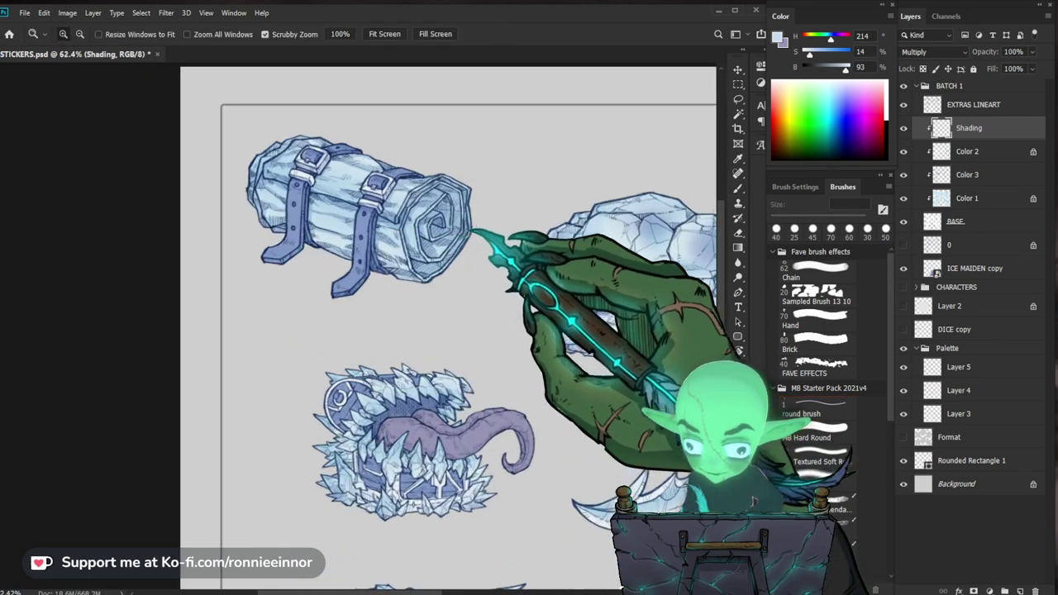
Finish the bedroll's shading along the long folds between the straps, cleaning the shadow shapes with the 25 px eraser.
{"action": "left_click_drag", "start_coordinate": [369, 149], "coordinate": [421, 156]}
{"action": "key", "text": "ctrl+space"}
{"action": "left_click_drag", "start_coordinate": [405, 339], "coordinate": [323, 351]}
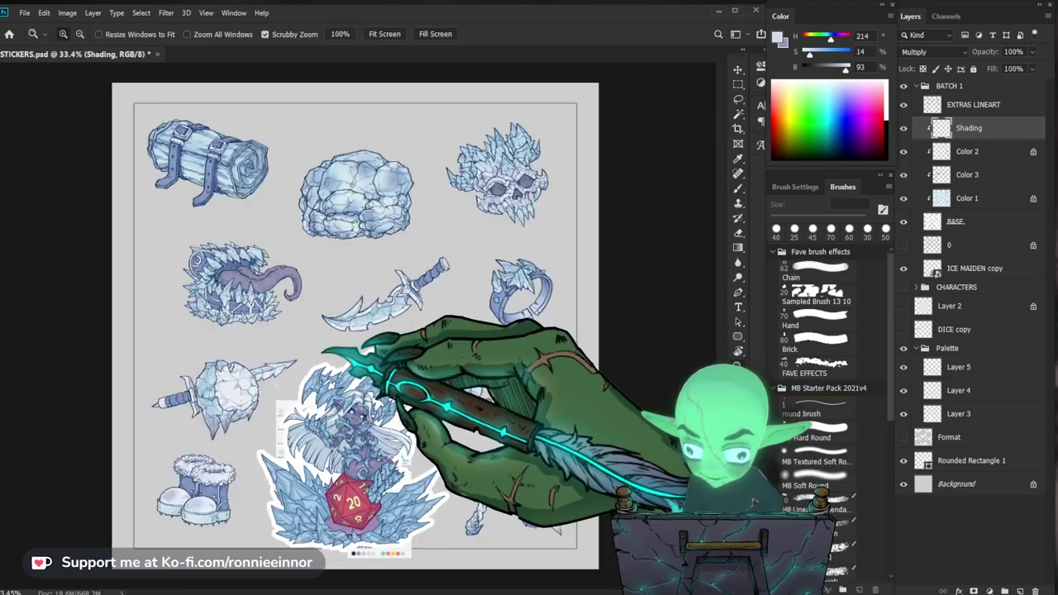
{"action": "left_click_drag", "start_coordinate": [236, 154], "coordinate": [310, 162]}
{"action": "key", "text": "space"}
{"action": "left_click_drag", "start_coordinate": [120, 157], "coordinate": [260, 175]}
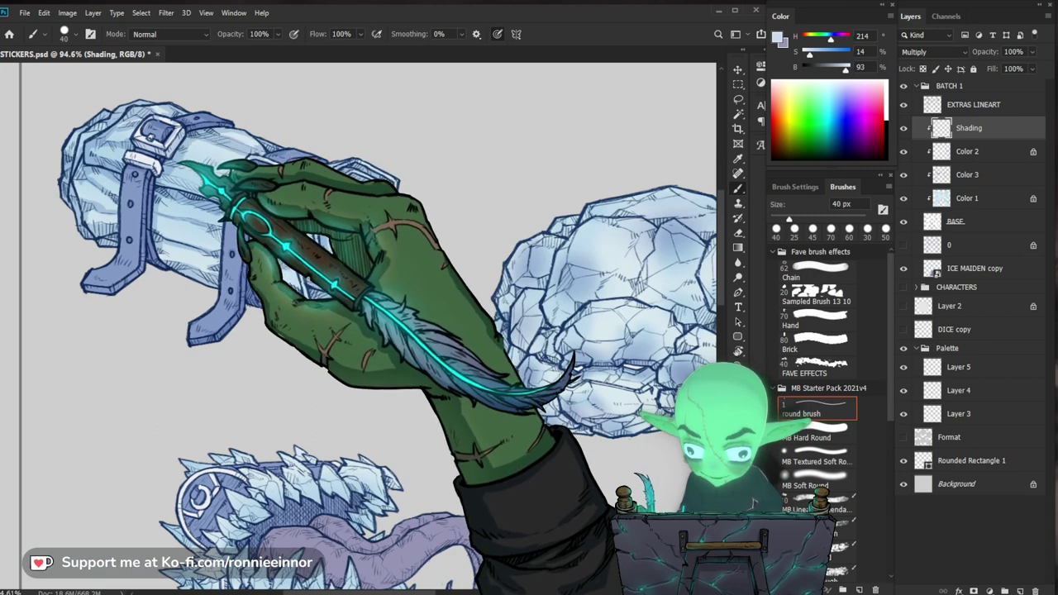
{"action": "key", "text": "e"}
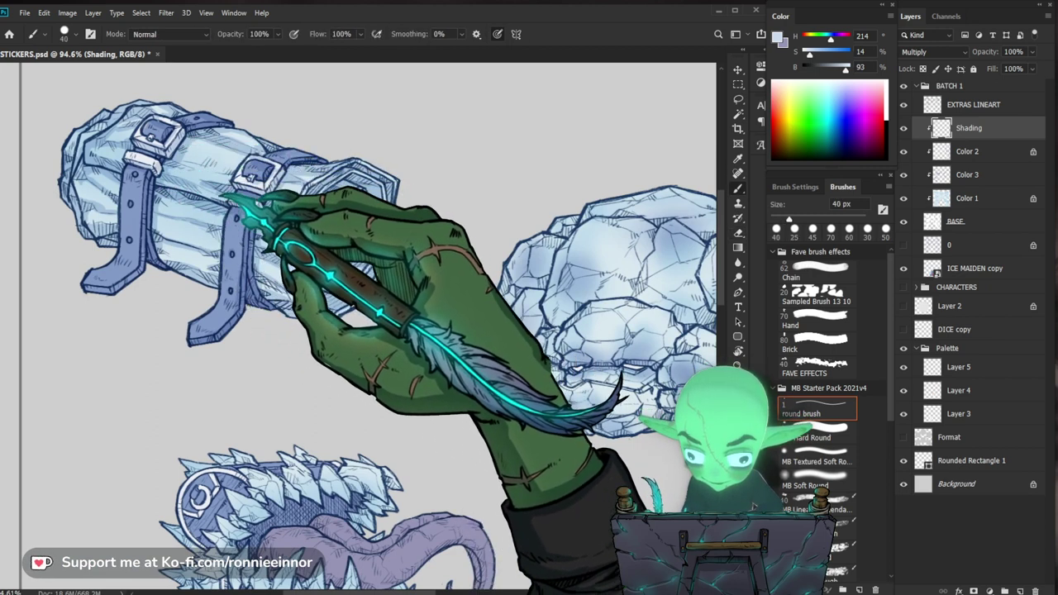
{"action": "key", "text": "b"}
{"action": "key", "text": "e"}
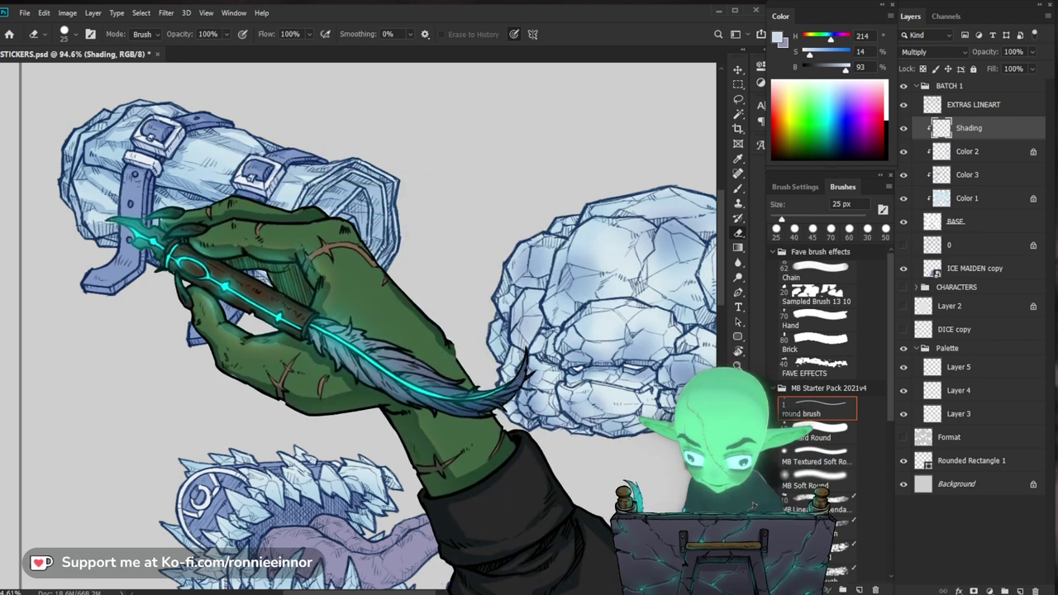
{"action": "key", "text": "z"}
{"action": "left_click_drag", "start_coordinate": [175, 197], "coordinate": [106, 199]}
{"action": "left_click_drag", "start_coordinate": [445, 249], "coordinate": [407, 237]}
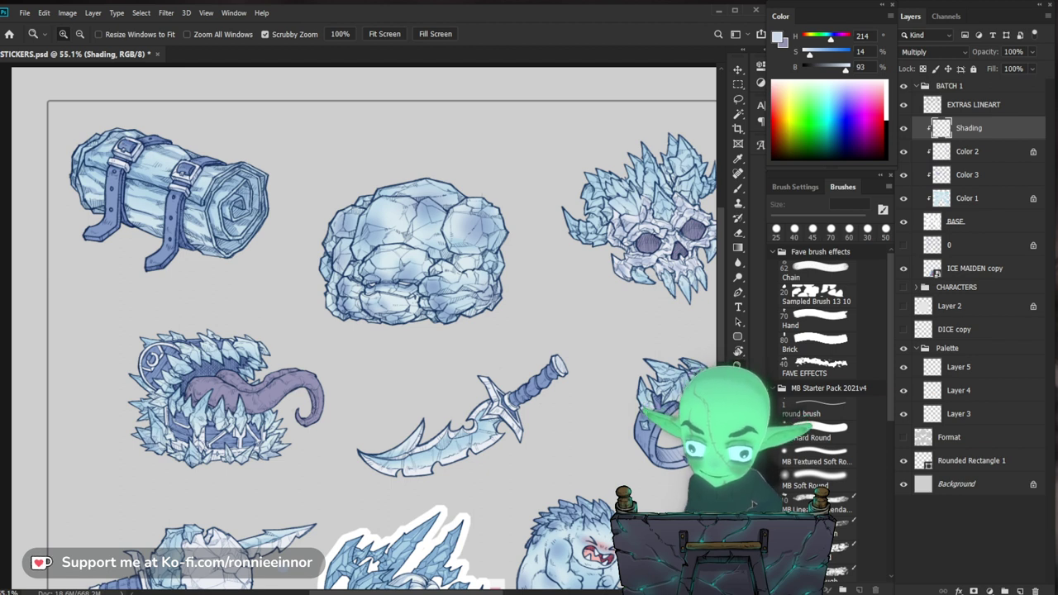
Start shading the boulder creature's lower rocks and underside in pale blue at 40 px, trimming with the 25 px eraser.
{"action": "left_click_drag", "start_coordinate": [480, 262], "coordinate": [559, 258]}
{"action": "left_click_drag", "start_coordinate": [431, 240], "coordinate": [465, 247]}
{"action": "left_click_drag", "start_coordinate": [564, 224], "coordinate": [557, 283]}
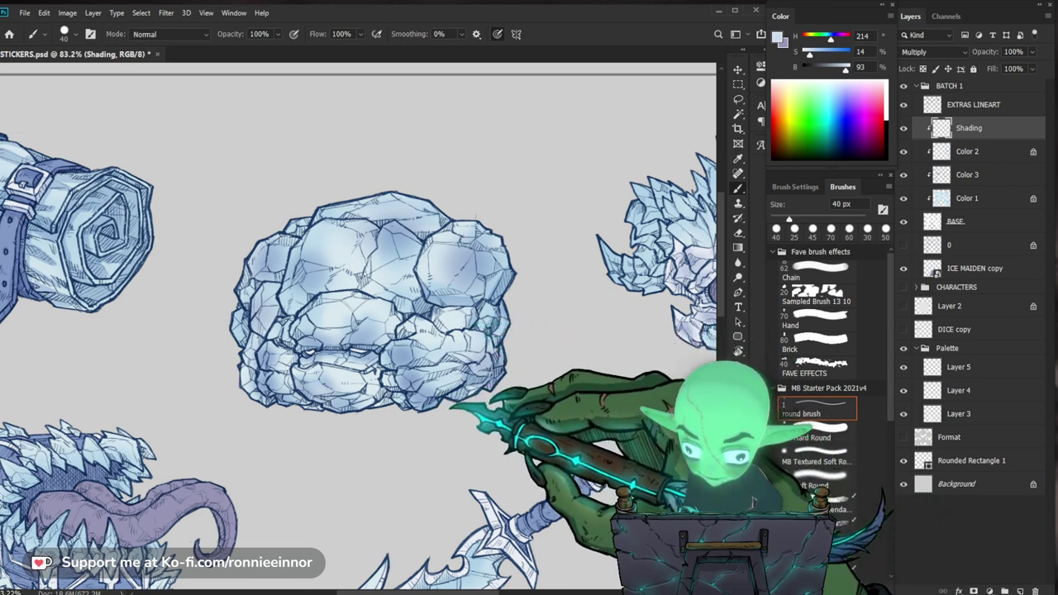
{"action": "left_click_drag", "start_coordinate": [334, 470], "coordinate": [356, 470]}
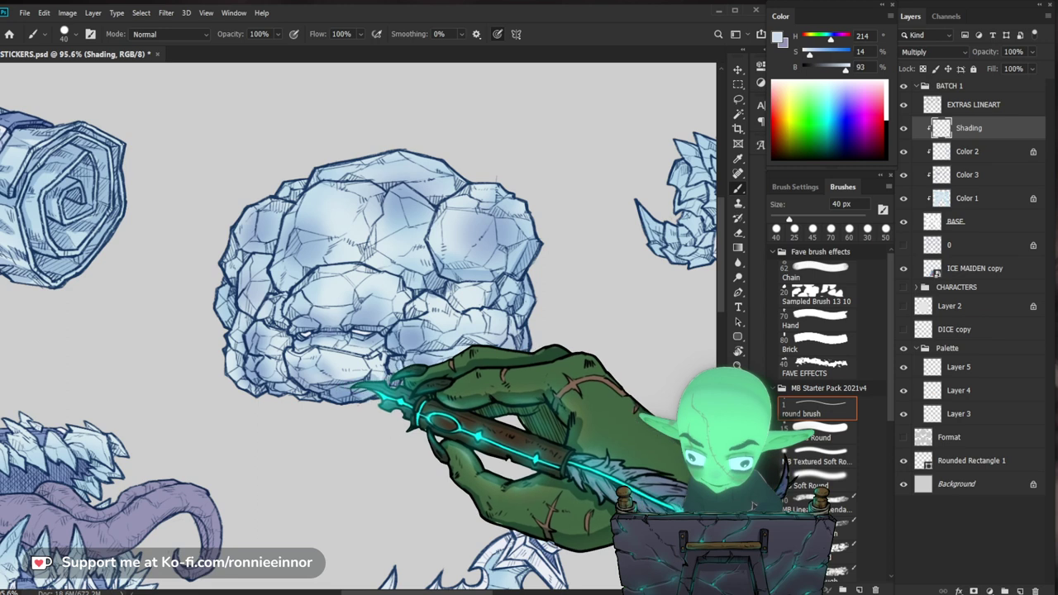
{"action": "key", "text": "e"}
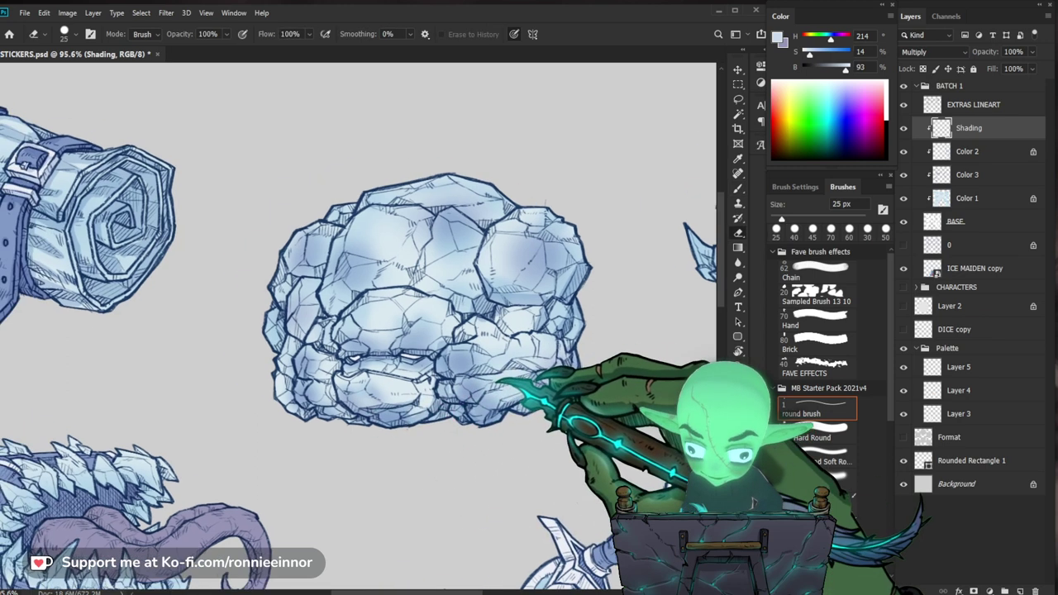
{"action": "key", "text": "b"}
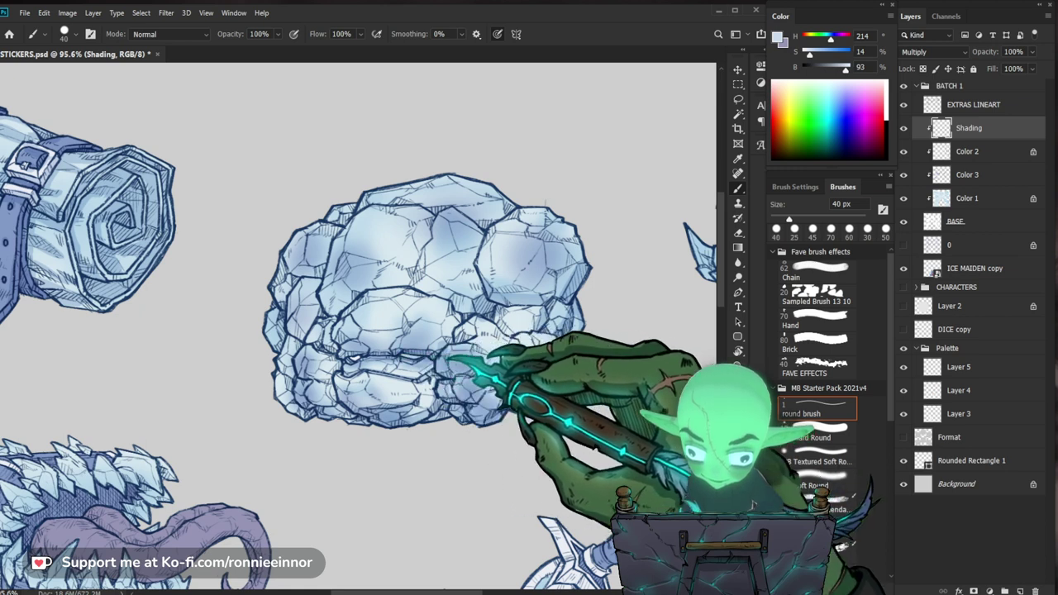
Shade the boulder creature's mouth and the crevices below its brow in pale blue, trimming the shadow edges with the 25 px eraser.
{"action": "left_click_drag", "start_coordinate": [355, 359], "coordinate": [343, 361]}
{"action": "key", "text": "z"}
{"action": "mouse_move", "coordinate": [465, 339]}
{"action": "left_mouse_down"}
{"action": "mouse_move", "coordinate": [451, 359]}
{"action": "mouse_move", "coordinate": [488, 347]}
{"action": "left_mouse_up"}
{"action": "key", "text": "e"}
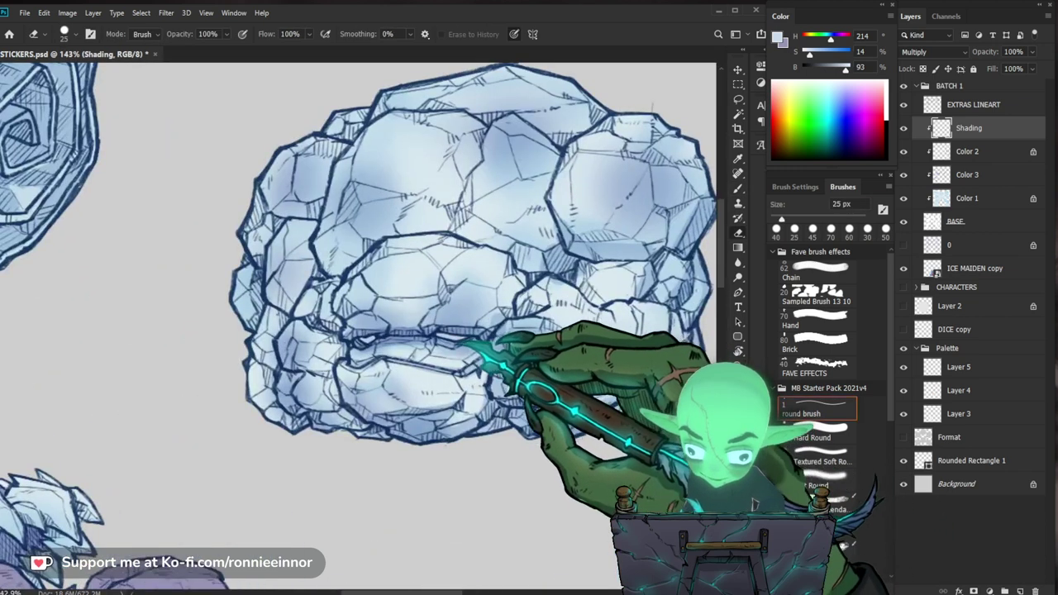
{"action": "mouse_move", "coordinate": [376, 339]}
{"action": "left_mouse_down"}
{"action": "mouse_move", "coordinate": [435, 326]}
{"action": "mouse_move", "coordinate": [364, 333]}
{"action": "left_mouse_up"}
{"action": "key", "text": "z"}
{"action": "left_click_drag", "start_coordinate": [345, 210], "coordinate": [414, 207]}
{"action": "key", "text": "b"}
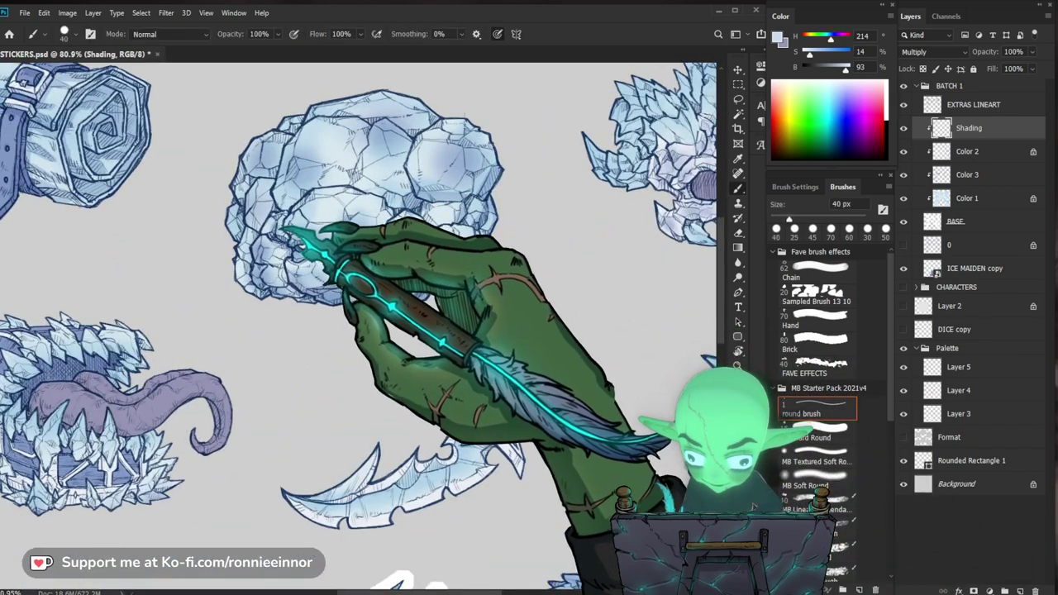
Add pale blue shadows to the rocks left of the creature's brow and forehead with the 40 px round brush.
{"action": "left_click_drag", "start_coordinate": [502, 215], "coordinate": [472, 271]}
{"action": "key", "text": "e"}
{"action": "key", "text": "b"}
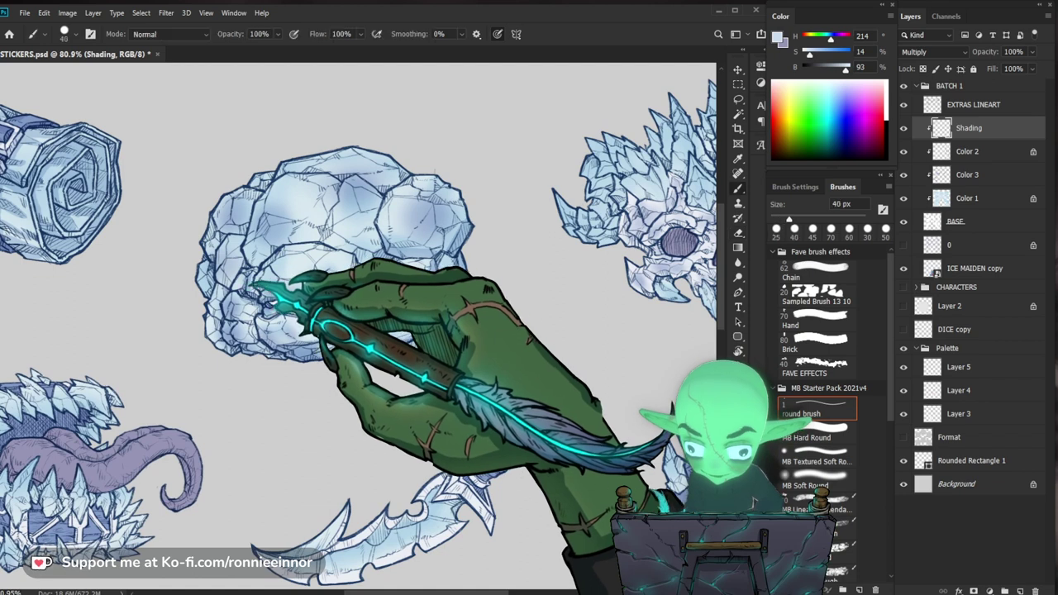
{"action": "left_click_drag", "start_coordinate": [529, 268], "coordinate": [440, 289]}
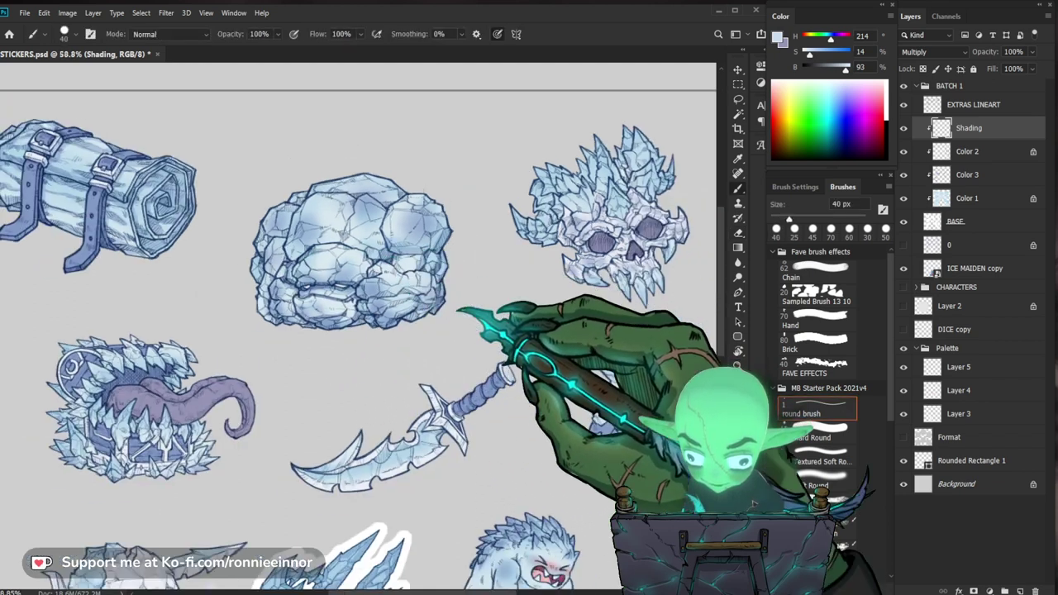
{"action": "left_click_drag", "start_coordinate": [691, 322], "coordinate": [640, 300]}
{"action": "scroll", "coordinate": [341, 248], "scroll_direction": "up", "scroll_amount": 4}
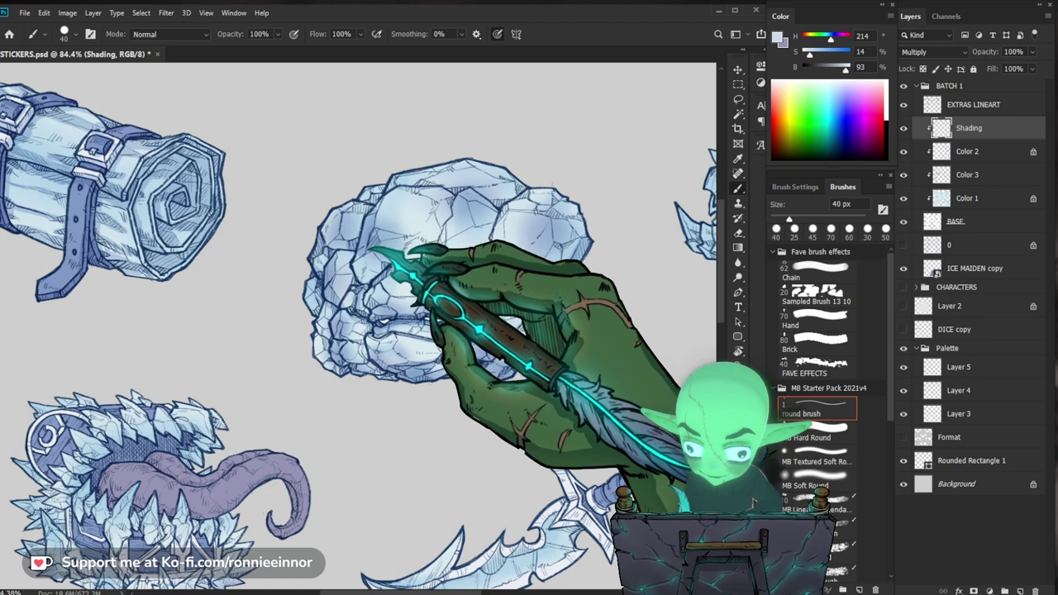
{"action": "left_click_drag", "start_coordinate": [569, 254], "coordinate": [505, 261]}
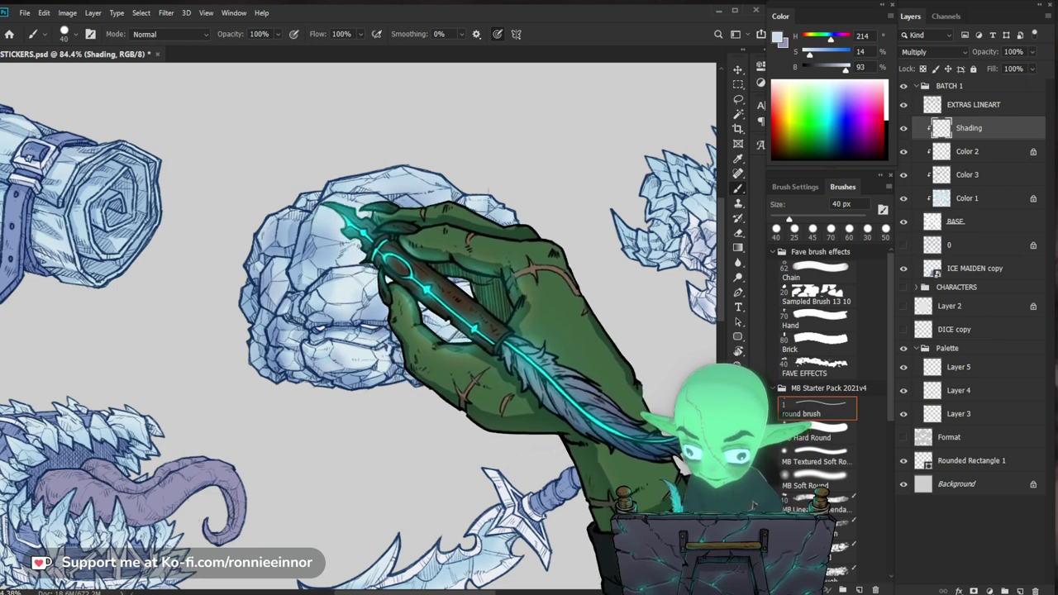
Refine the shadows on the small rocks left of the creature's face, alternating the 25 px eraser and 40 px brush.
{"action": "scroll", "coordinate": [346, 223], "scroll_direction": "down", "scroll_amount": 4}
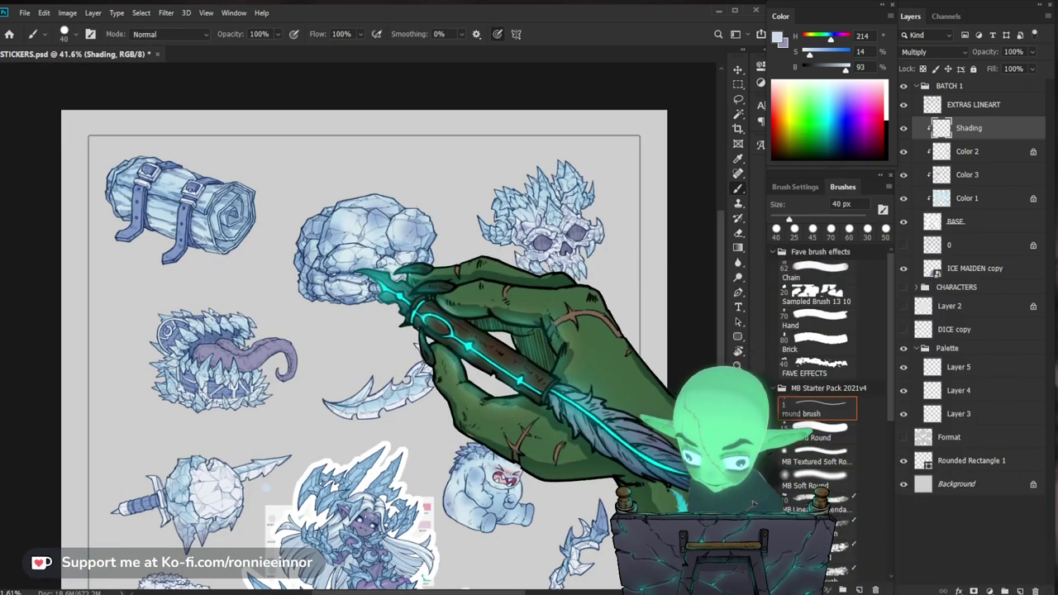
{"action": "scroll", "coordinate": [319, 282], "scroll_direction": "up", "scroll_amount": 4}
{"action": "key", "text": "e"}
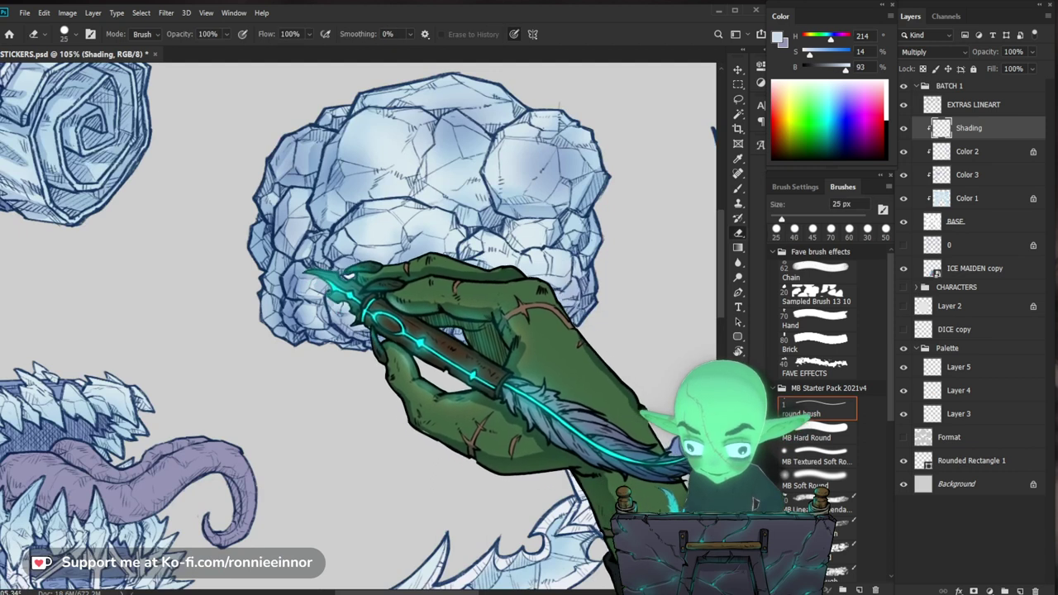
{"action": "key", "text": "b"}
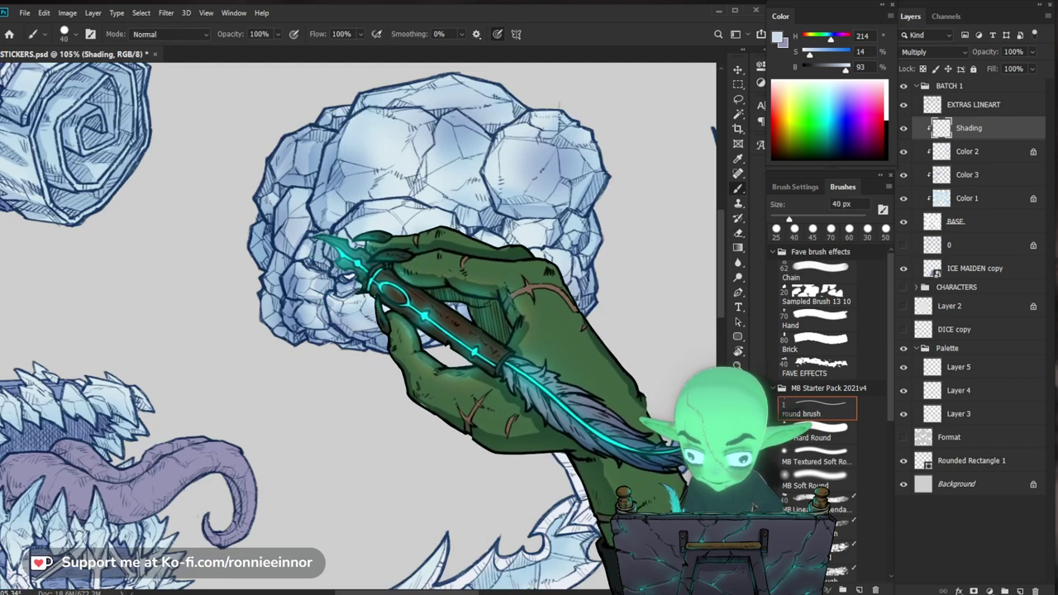
{"action": "left_click_drag", "start_coordinate": [496, 327], "coordinate": [468, 314]}
{"action": "key", "text": "e"}
{"action": "key", "text": "b"}
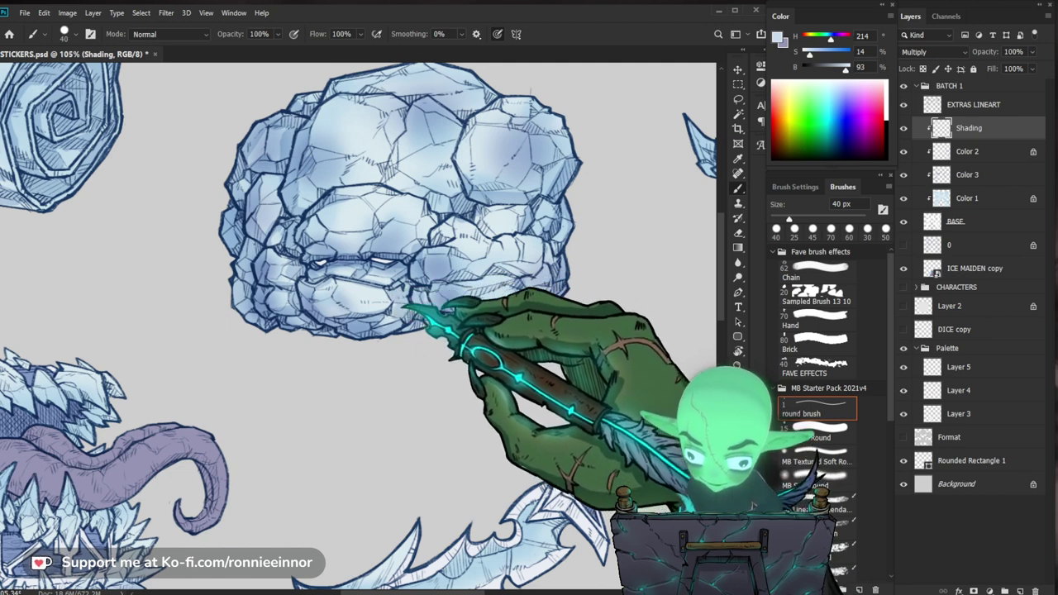
Shade the creature's chin and the rocks bordering its jaw in pale blue, cleaning the shapes with the 25 px eraser.
{"action": "key", "text": "e"}
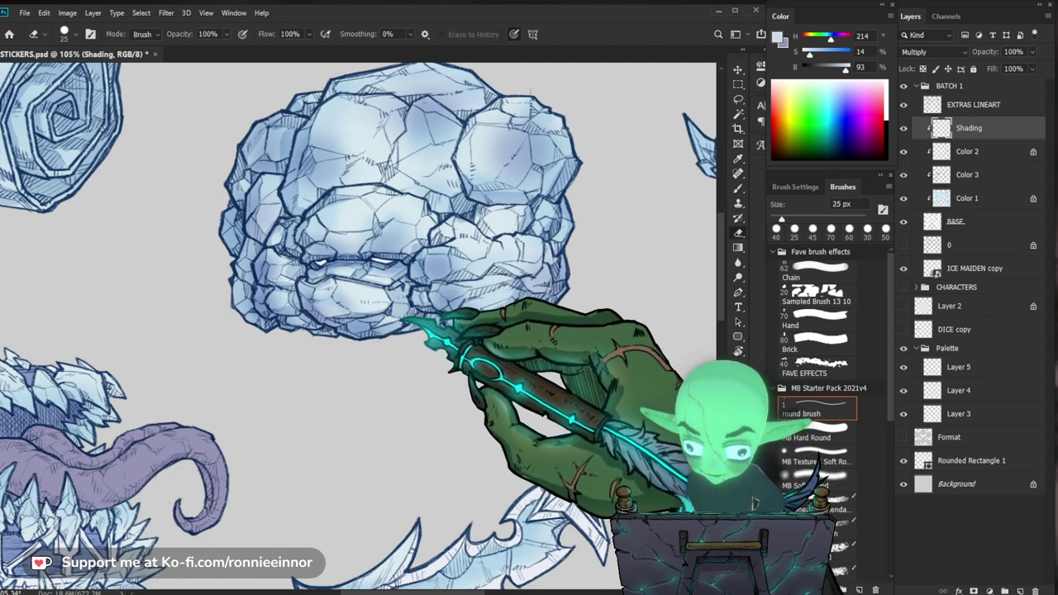
{"action": "key", "text": "ctrl+space"}
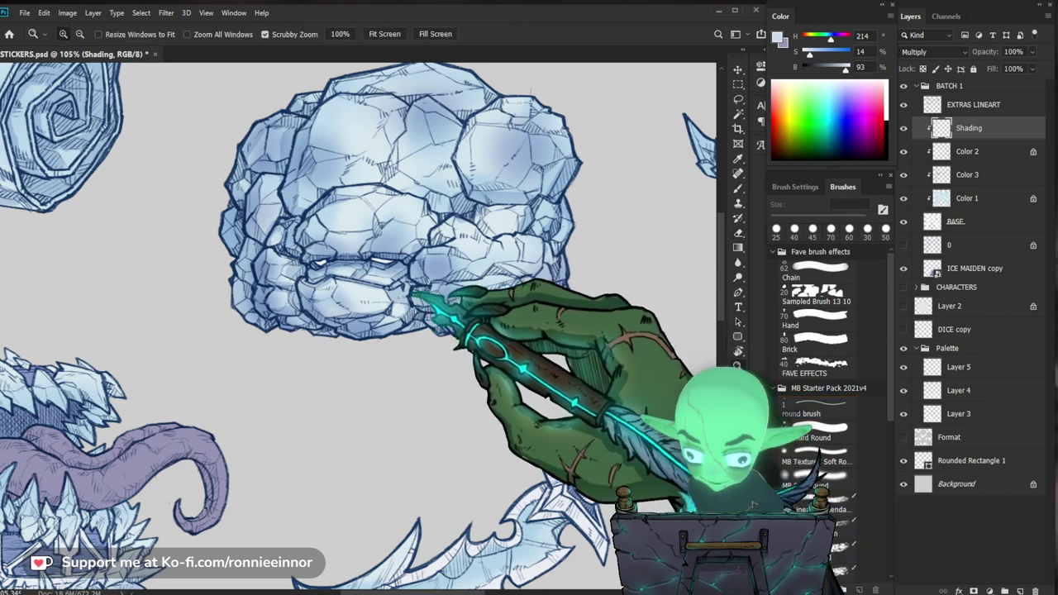
{"action": "key", "text": "ctrl+space"}
{"action": "mouse_move", "coordinate": [475, 300]}
{"action": "left_mouse_down"}
{"action": "mouse_move", "coordinate": [409, 302]}
{"action": "mouse_move", "coordinate": [473, 294]}
{"action": "left_mouse_up"}
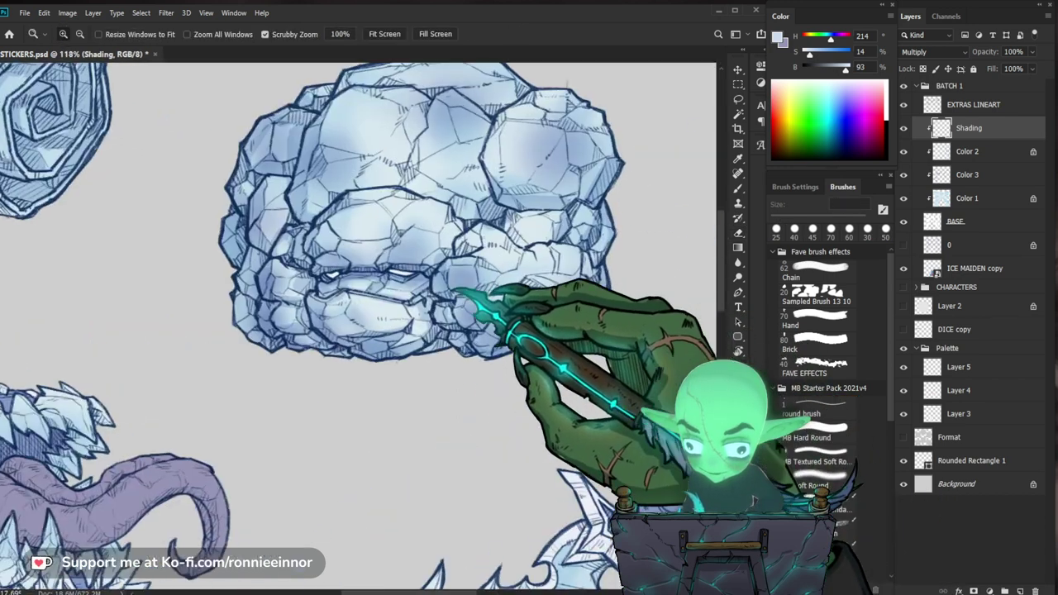
{"action": "key", "text": "b"}
{"action": "key", "text": "e"}
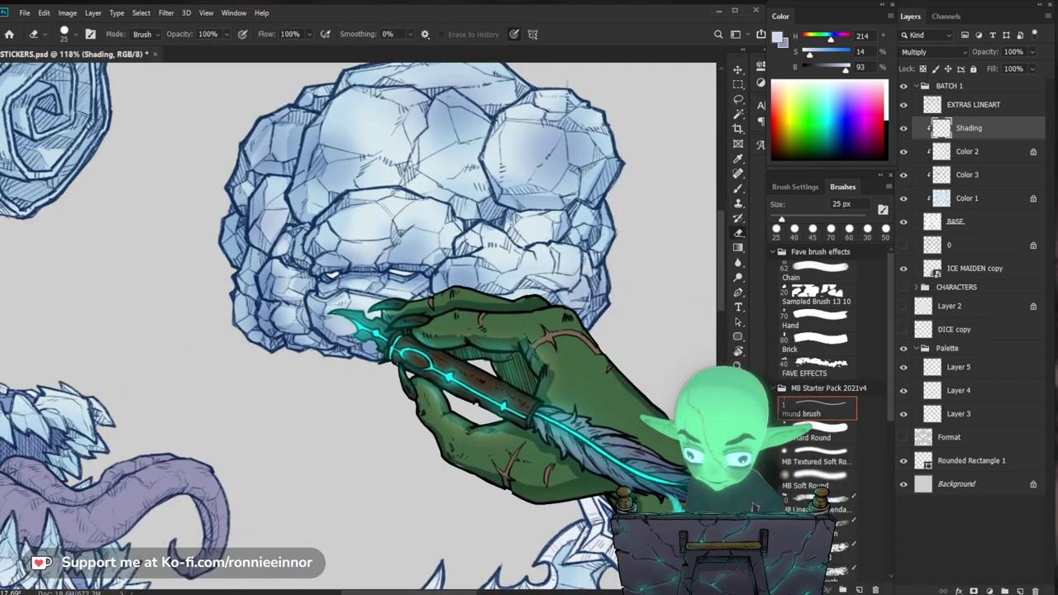
{"action": "key", "text": "b"}
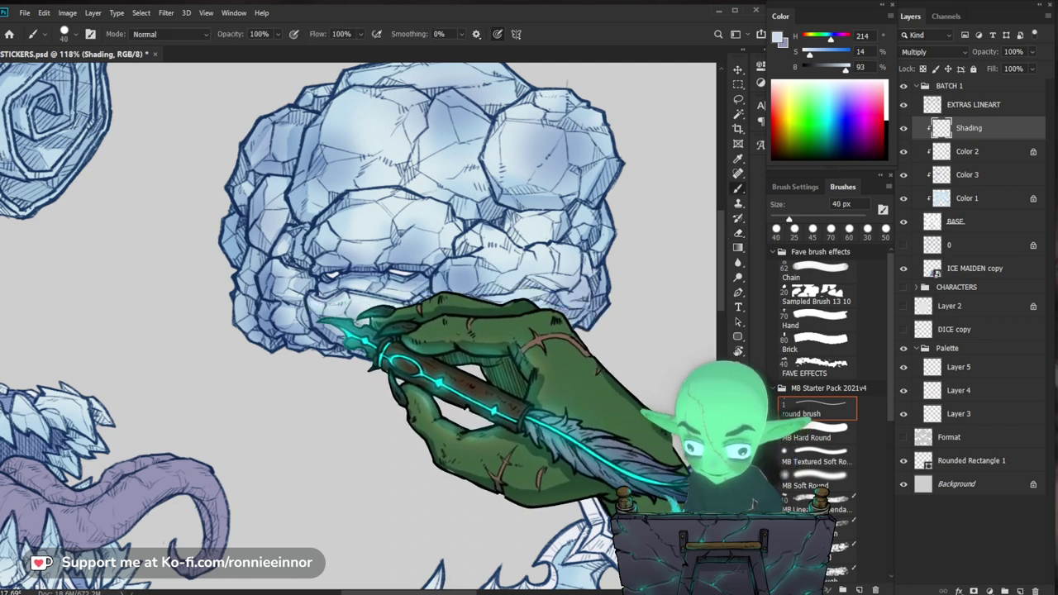
{"action": "left_click_drag", "start_coordinate": [397, 316], "coordinate": [330, 319]}
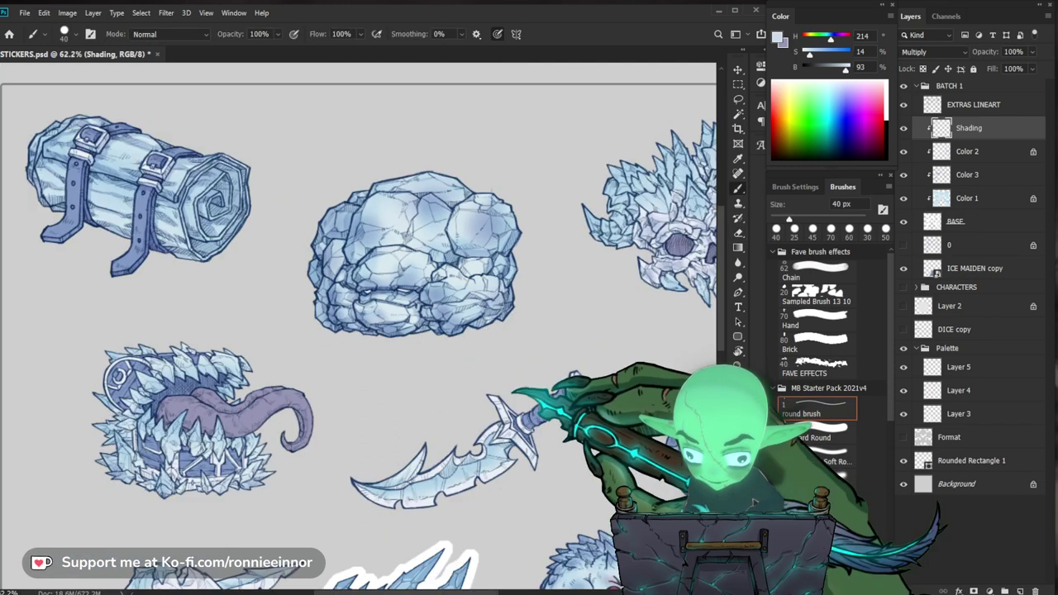
Paint shadows along the creature's underside and lower-right rocks at 40 px, carving out the lit facets with the 25 px eraser.
{"action": "left_click_drag", "start_coordinate": [403, 298], "coordinate": [479, 310]}
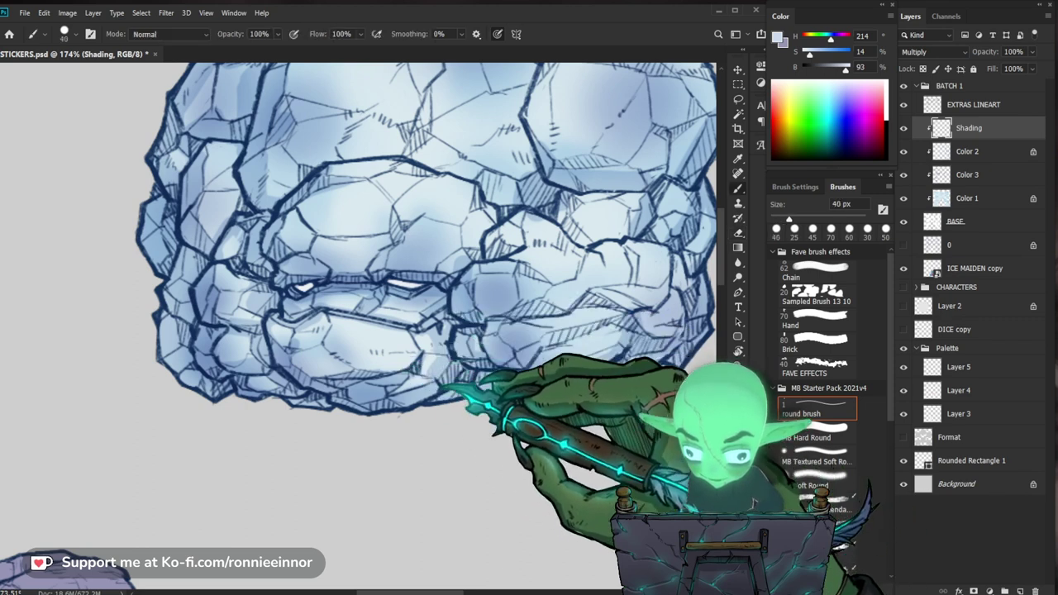
{"action": "left_click_drag", "start_coordinate": [463, 382], "coordinate": [389, 389]}
{"action": "left_click_drag", "start_coordinate": [550, 390], "coordinate": [480, 411]}
{"action": "scroll", "coordinate": [446, 397], "scroll_direction": "up", "scroll_amount": 3}
{"action": "key", "text": "e"}
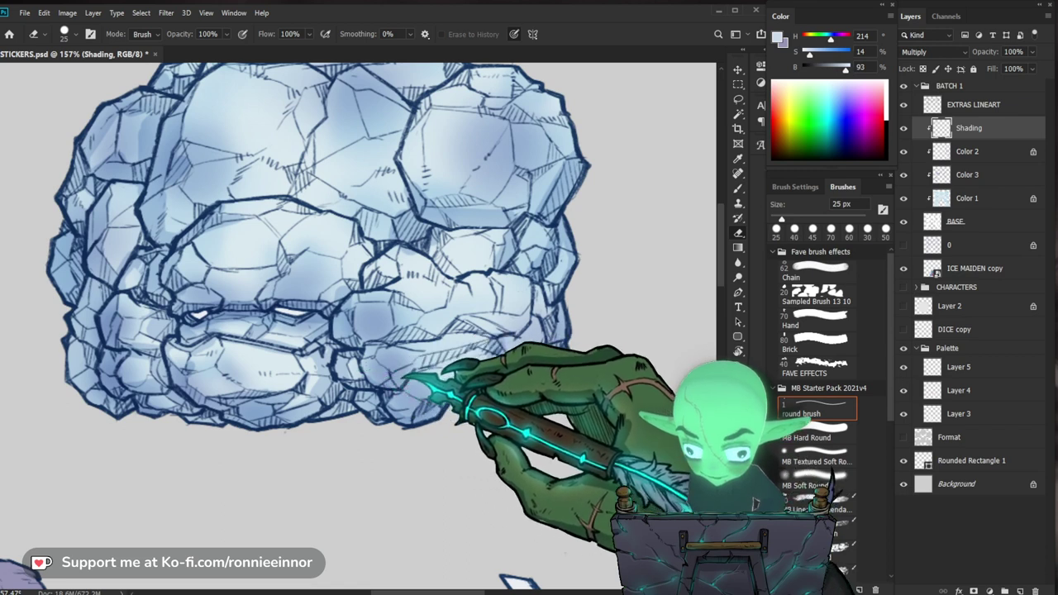
{"action": "key", "text": "b"}
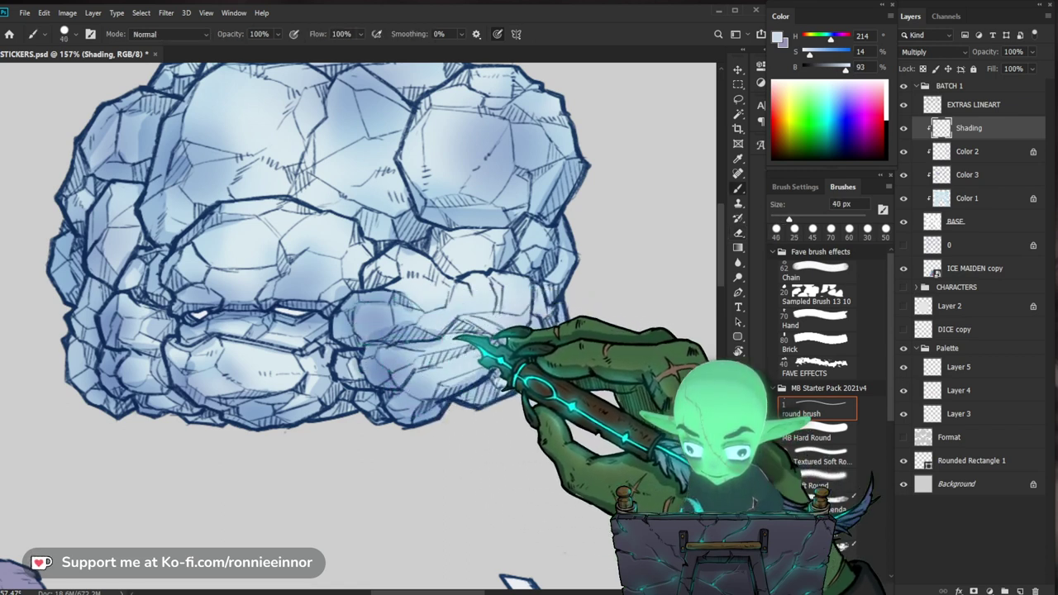
{"action": "mouse_move", "coordinate": [524, 337]}
{"action": "left_mouse_down"}
{"action": "mouse_move", "coordinate": [460, 342]}
{"action": "mouse_move", "coordinate": [536, 342]}
{"action": "left_mouse_up"}
{"action": "key", "text": "e"}
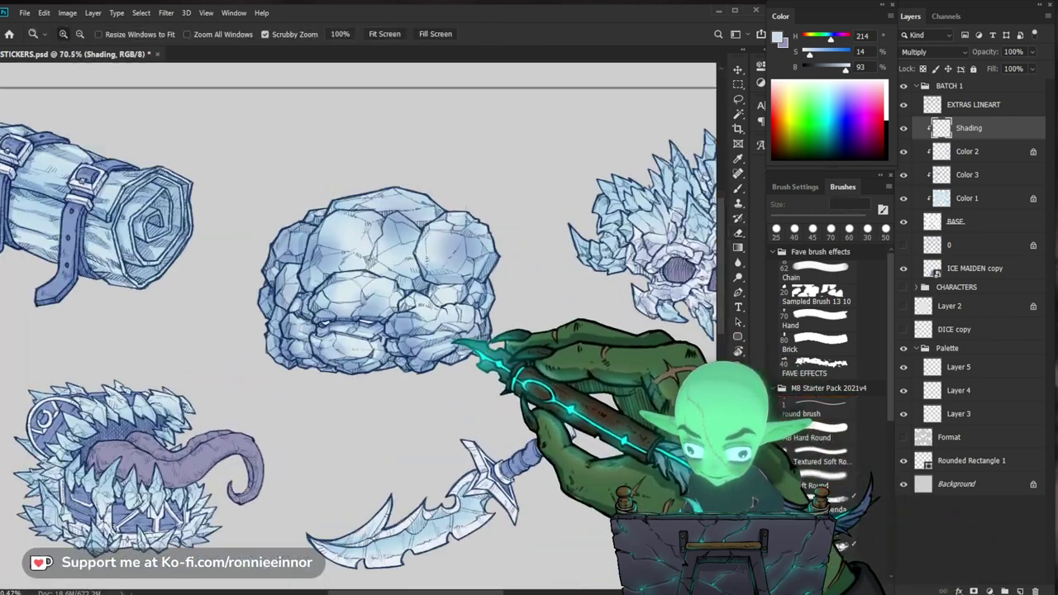
Extend the shading over the creature's right-hand rocks and up to its large round rock, using the 40 px brush and 25 px eraser.
{"action": "key", "text": "b"}
{"action": "key", "text": "e"}
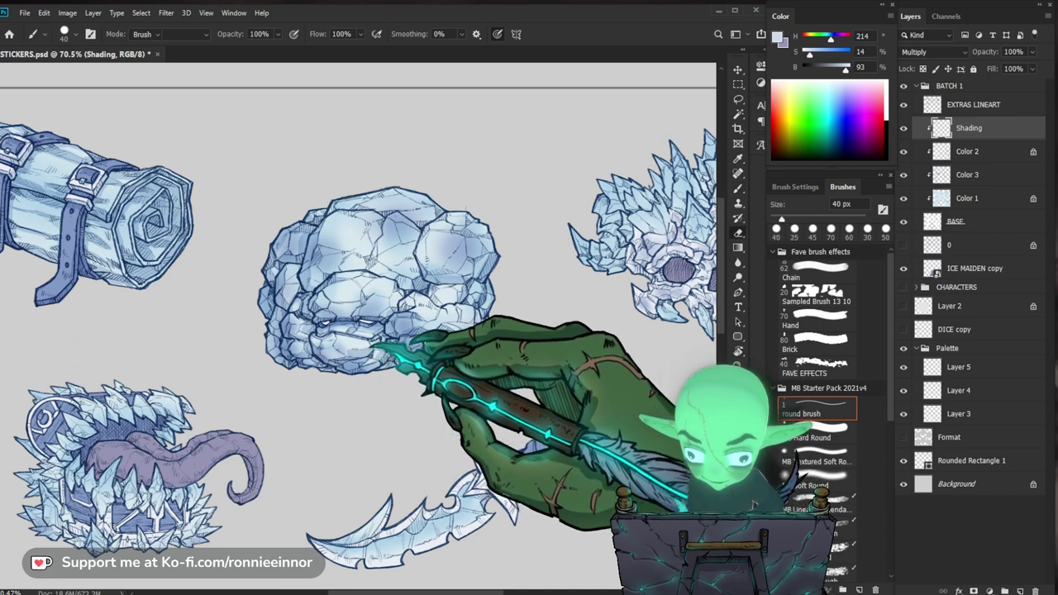
{"action": "key", "text": "b"}
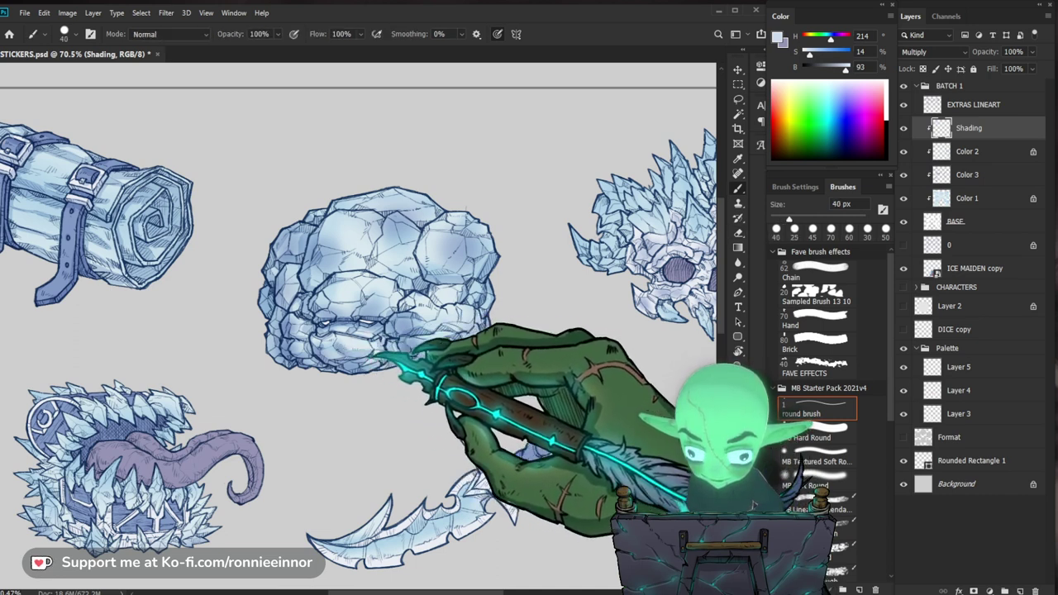
{"action": "scroll", "coordinate": [416, 352], "scroll_direction": "up", "scroll_amount": 3}
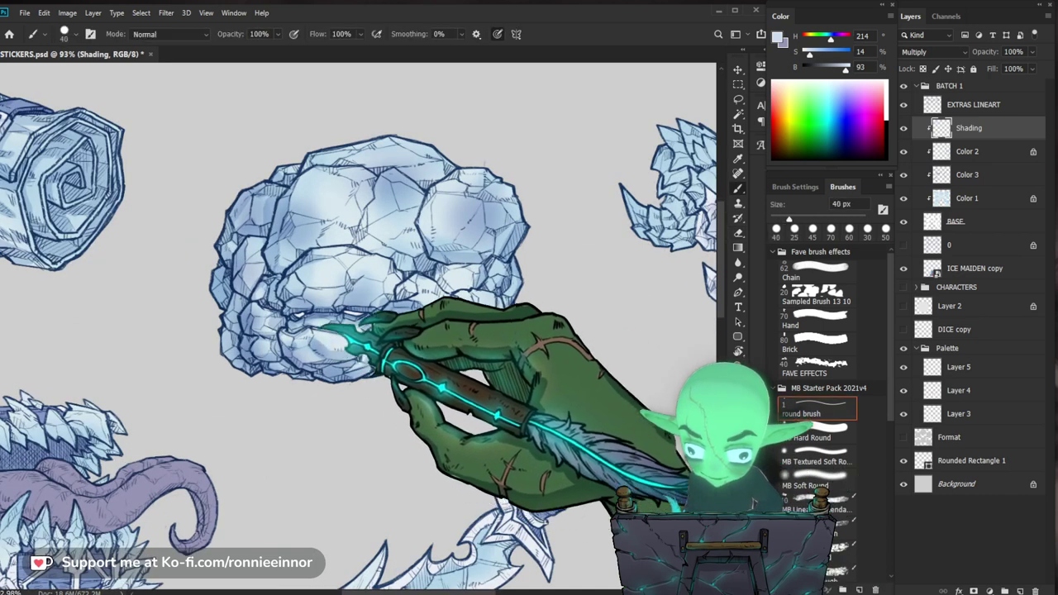
{"action": "left_click_drag", "start_coordinate": [563, 284], "coordinate": [523, 327]}
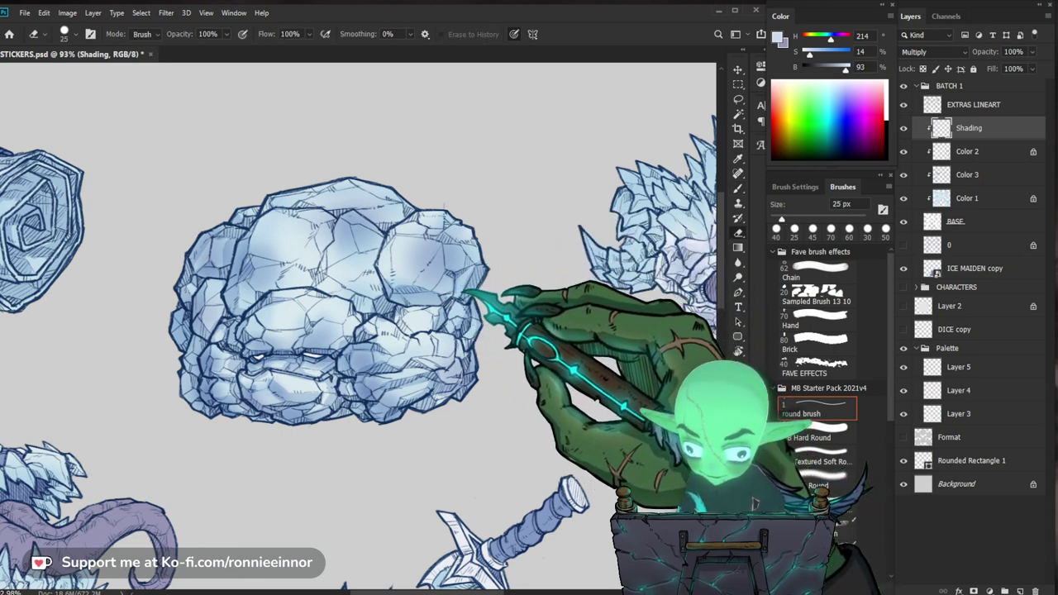
{"action": "left_click_drag", "start_coordinate": [331, 269], "coordinate": [335, 357]}
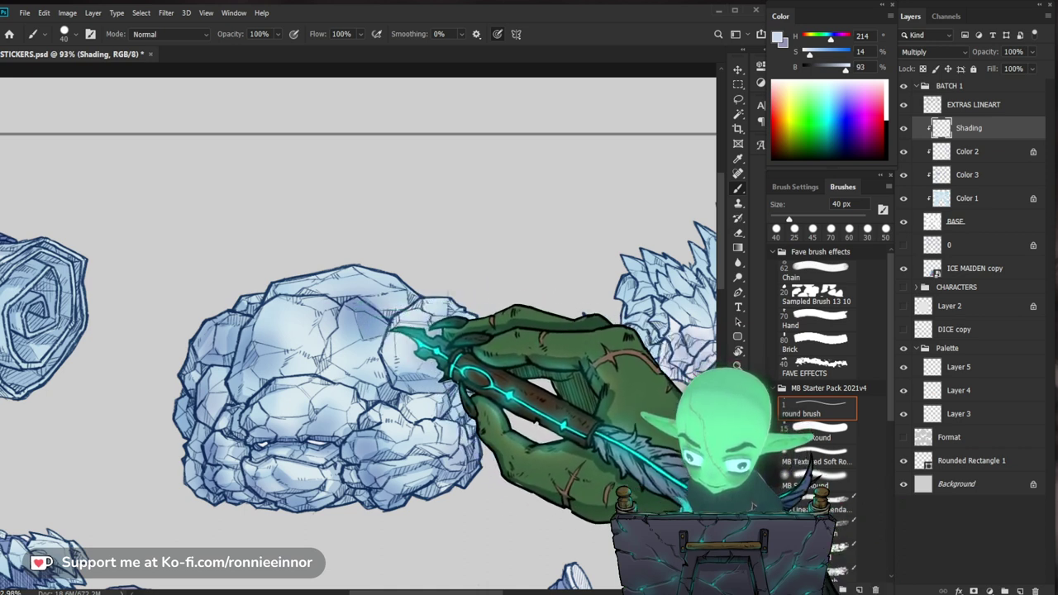
Shade the facets of the ice boulder with the 40 px round brush on the Shading layer.
{"action": "left_click_drag", "start_coordinate": [472, 303], "coordinate": [490, 254]}
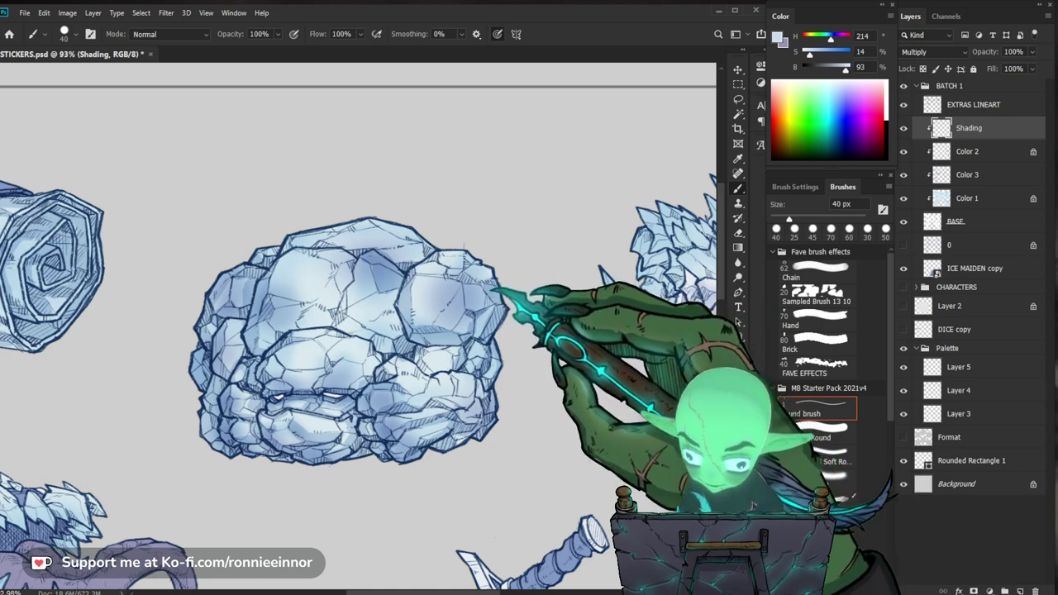
{"action": "key", "text": "z"}
{"action": "left_click_drag", "start_coordinate": [539, 289], "coordinate": [463, 290]}
{"action": "left_click_drag", "start_coordinate": [489, 324], "coordinate": [547, 324]}
{"action": "key", "text": "b"}
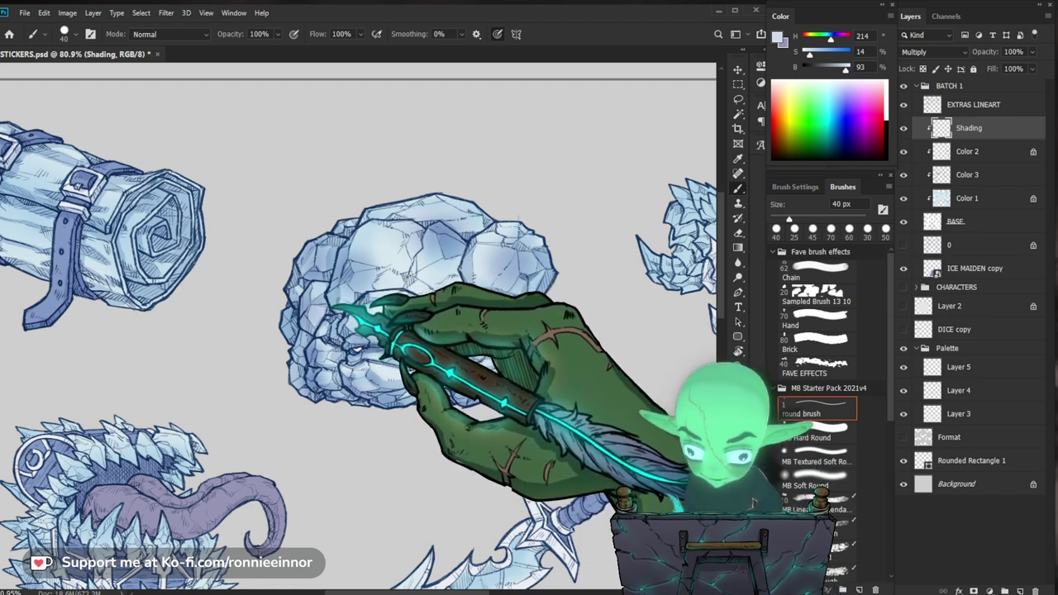
{"action": "left_click_drag", "start_coordinate": [538, 245], "coordinate": [486, 272]}
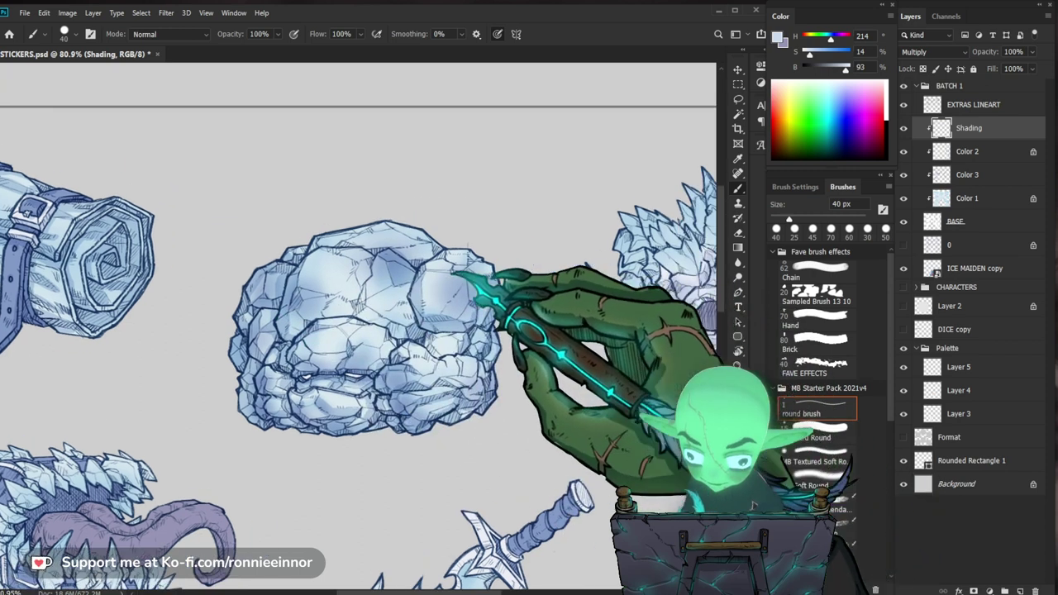
{"action": "key", "text": "e"}
{"action": "key", "text": "b"}
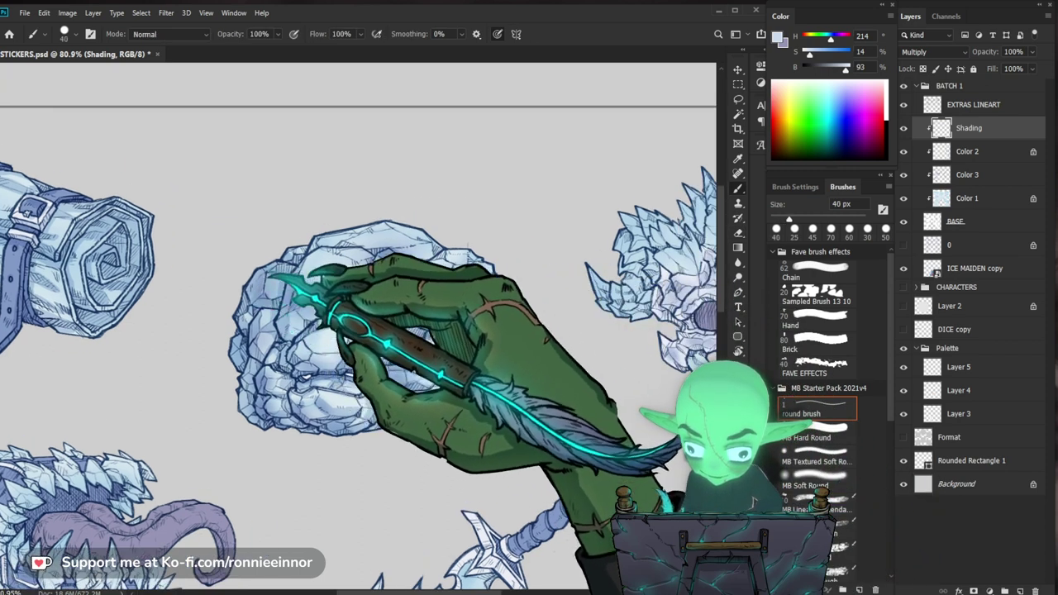
{"action": "left_click_drag", "start_coordinate": [550, 305], "coordinate": [528, 297]}
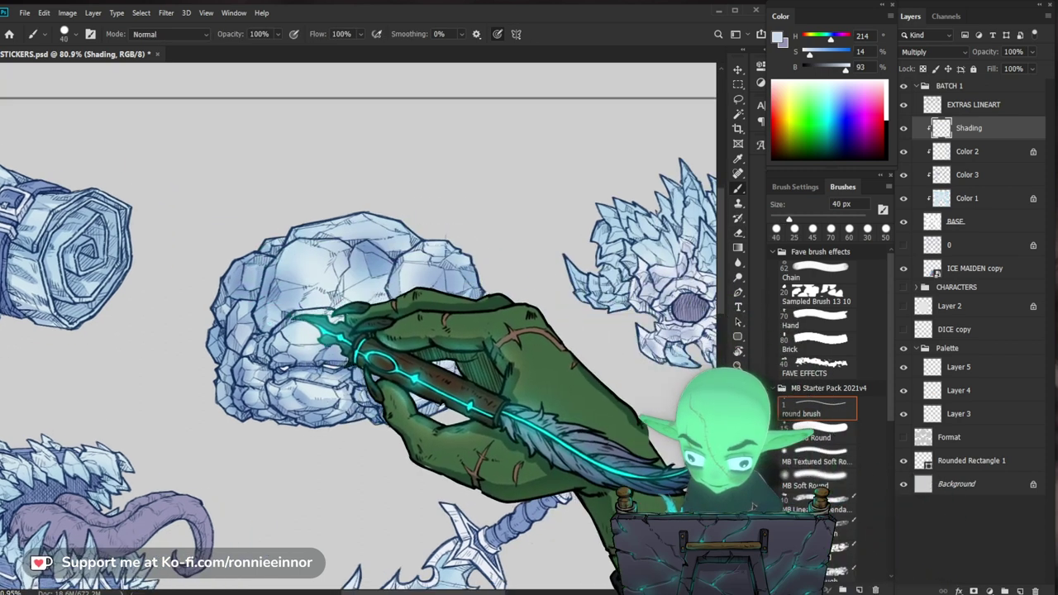
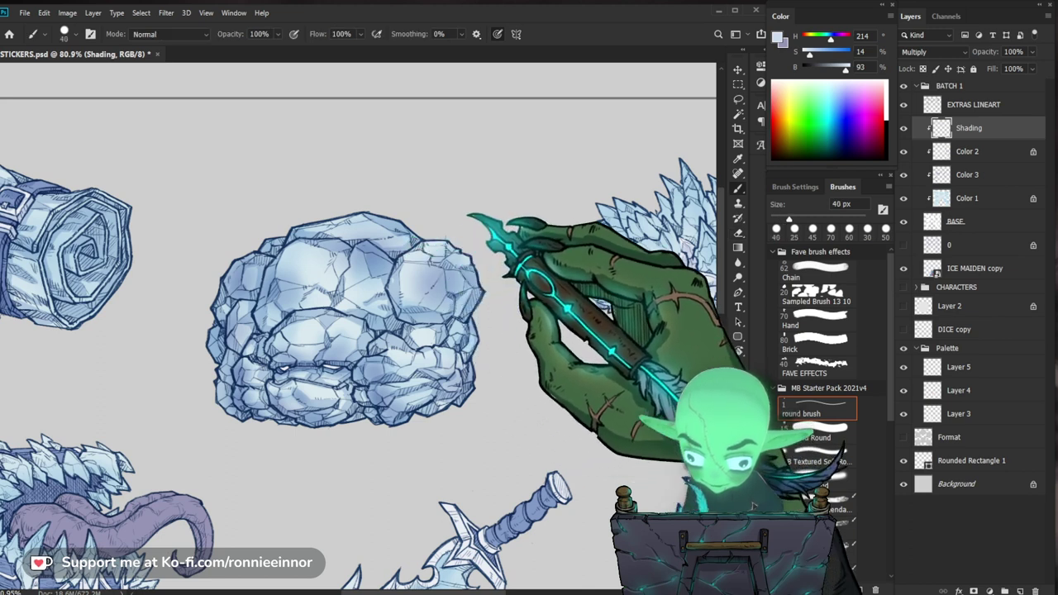
{"action": "left_click_drag", "start_coordinate": [480, 218], "coordinate": [483, 236]}
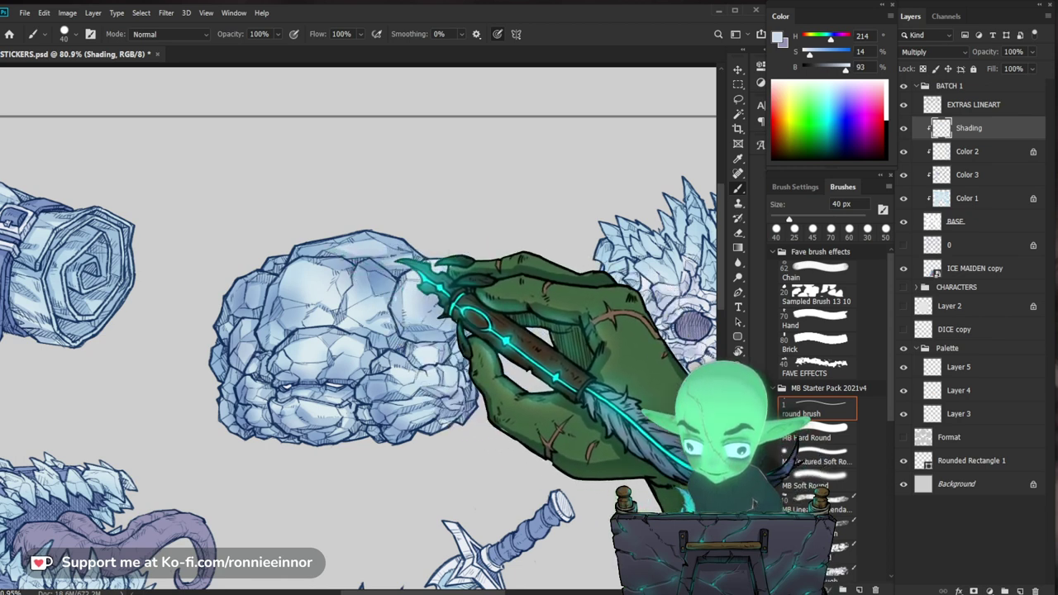
{"action": "left_click_drag", "start_coordinate": [409, 255], "coordinate": [388, 329]}
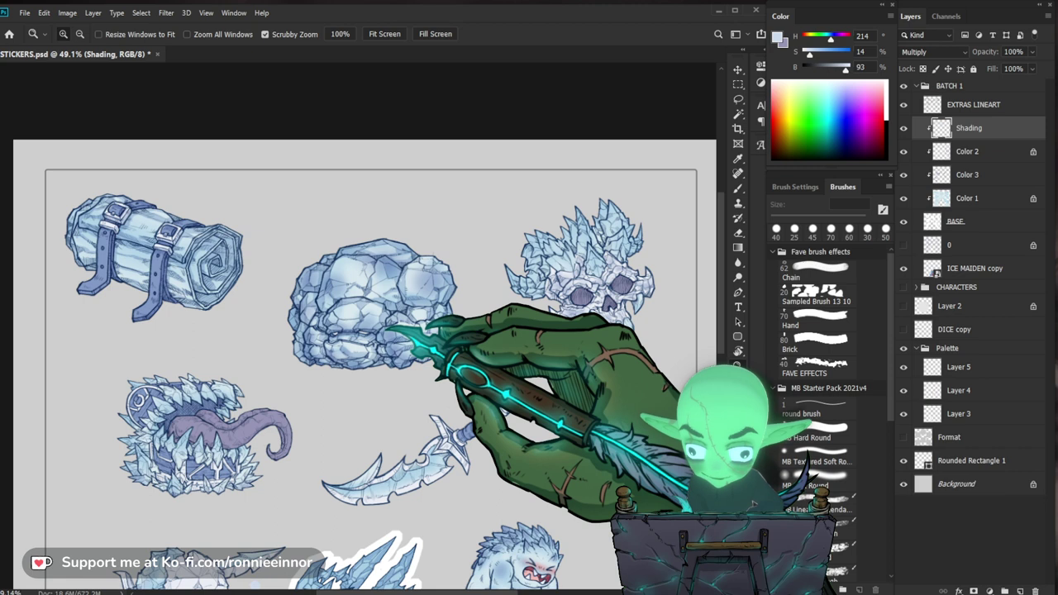
Examine the whole sticker sheet, comparing the shaded boulder with the other icy items and the central ice maiden.
{"action": "mouse_move", "coordinate": [387, 328]}
{"action": "left_mouse_down"}
{"action": "mouse_move", "coordinate": [431, 309]}
{"action": "mouse_move", "coordinate": [384, 314]}
{"action": "left_mouse_up"}
{"action": "left_click_drag", "start_coordinate": [518, 421], "coordinate": [504, 340]}
{"action": "left_click_drag", "start_coordinate": [610, 158], "coordinate": [622, 170]}
{"action": "left_click_drag", "start_coordinate": [621, 172], "coordinate": [555, 286]}
{"action": "scroll", "coordinate": [521, 273], "scroll_direction": "up", "scroll_amount": 1}
{"action": "key", "text": "b"}
{"action": "left_click_drag", "start_coordinate": [560, 386], "coordinate": [587, 226]}
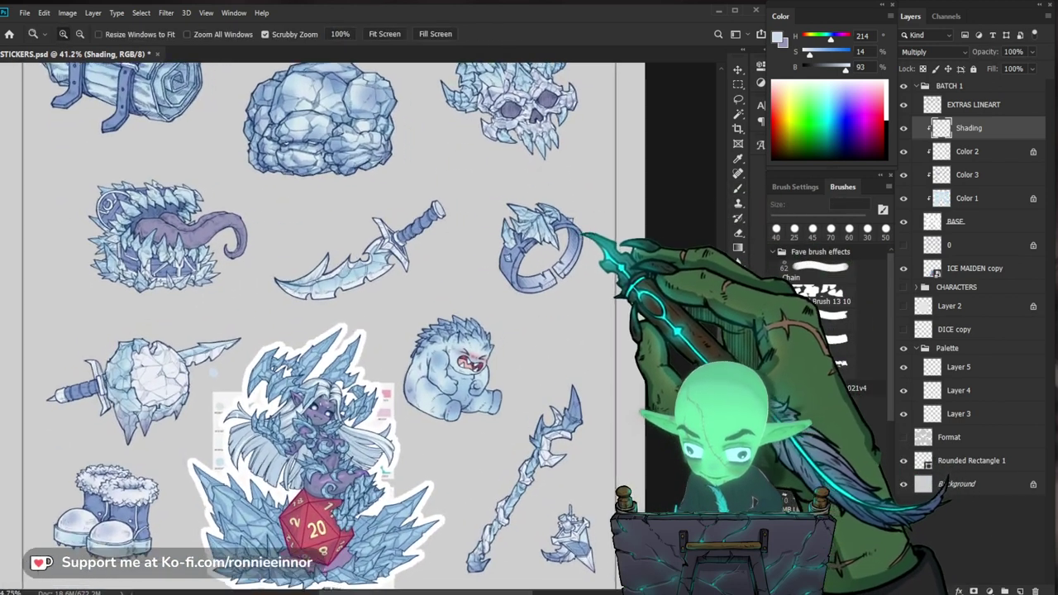
{"action": "left_click_drag", "start_coordinate": [586, 295], "coordinate": [582, 223]}
{"action": "mouse_move", "coordinate": [374, 360]}
{"action": "left_mouse_down"}
{"action": "mouse_move", "coordinate": [426, 341]}
{"action": "mouse_move", "coordinate": [362, 355]}
{"action": "left_mouse_up"}
{"action": "left_click_drag", "start_coordinate": [524, 361], "coordinate": [498, 376]}
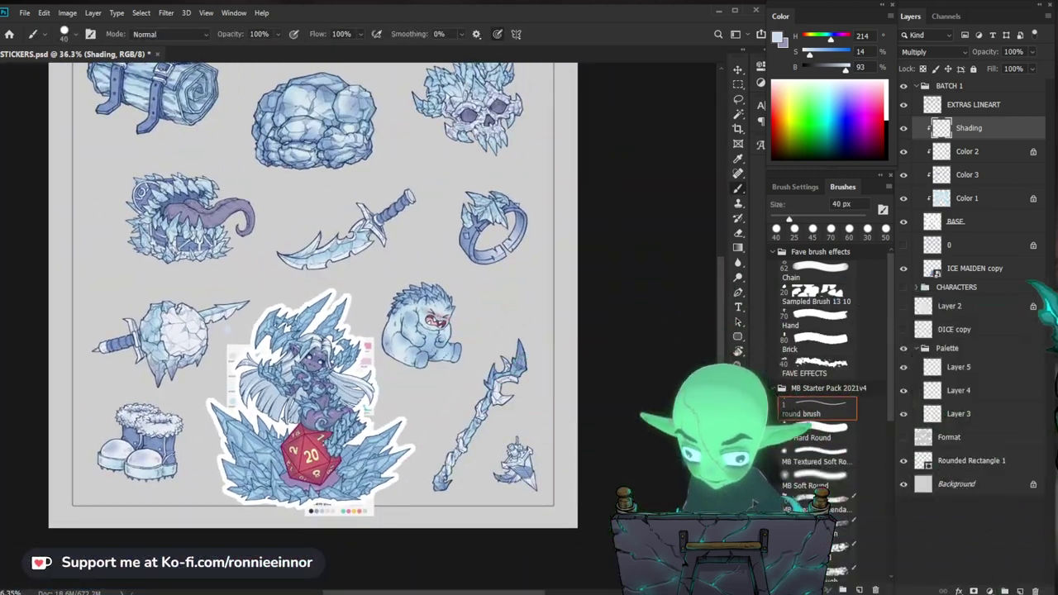
{"action": "left_click_drag", "start_coordinate": [553, 280], "coordinate": [561, 323]}
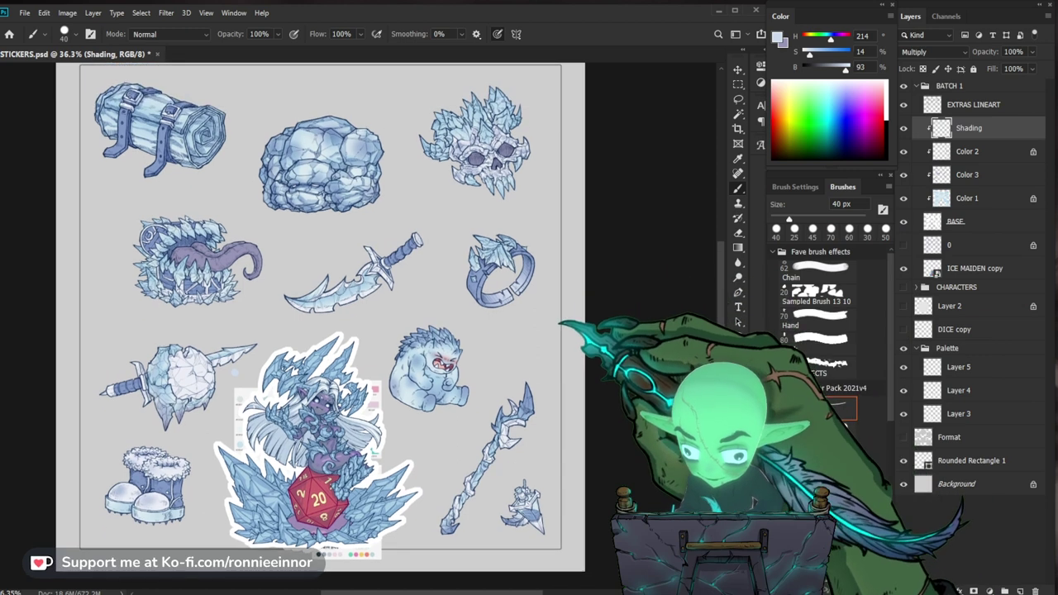
{"action": "scroll", "coordinate": [319, 323], "scroll_direction": "up", "scroll_amount": 1}
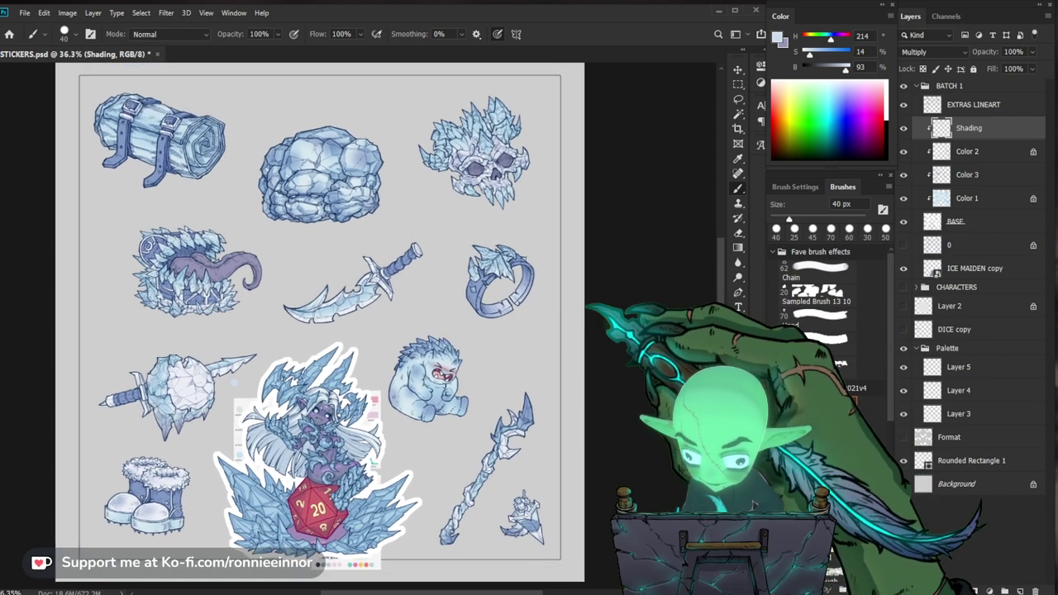
Open the ICE MAIDEN copy smart object and try darkening its white BASE outline with Hue/Saturation at lightness -73.
{"action": "double_click", "coordinate": [932, 268]}
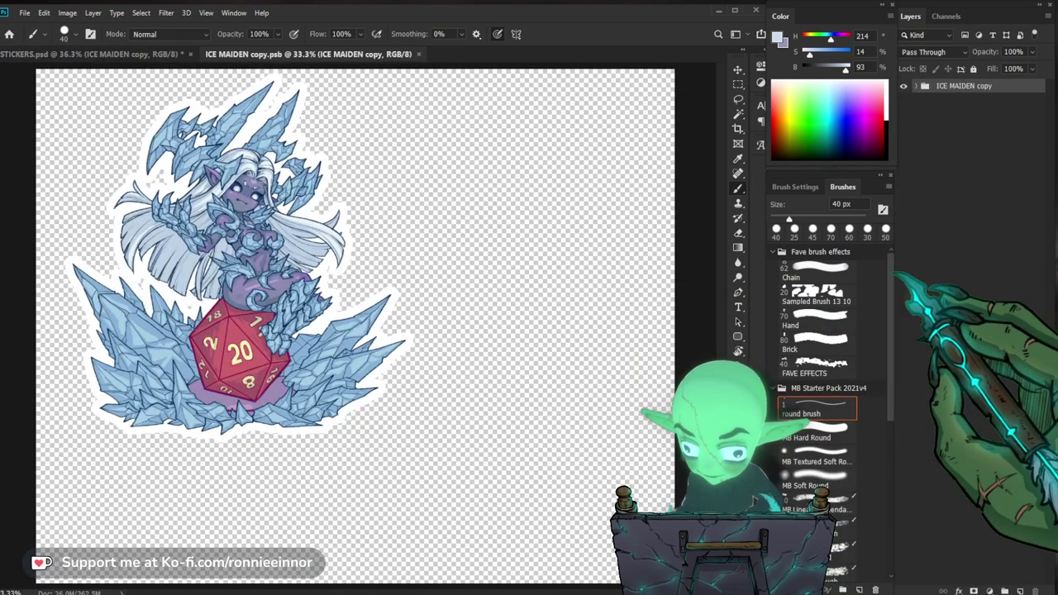
{"action": "left_click", "coordinate": [917, 86]}
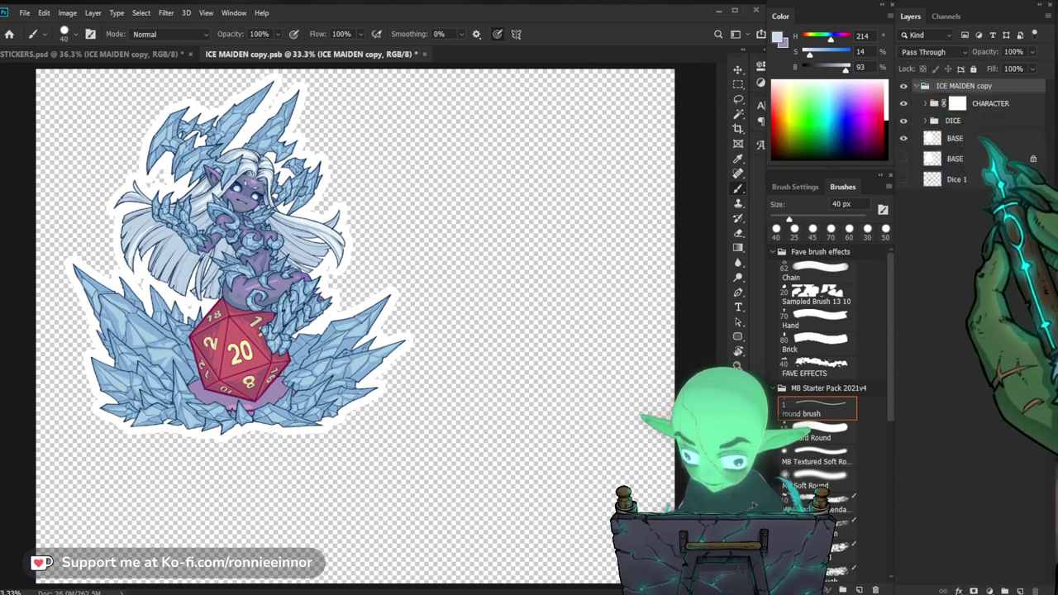
{"action": "left_click", "coordinate": [964, 139]}
{"action": "key", "text": "ctrl+u"}
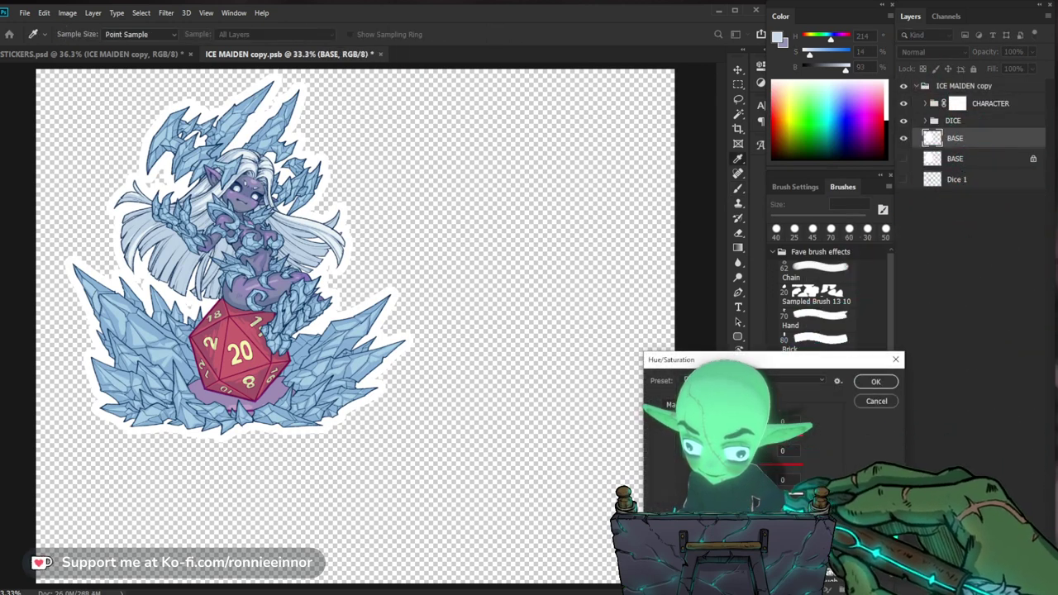
{"action": "left_click_drag", "start_coordinate": [736, 497], "coordinate": [669, 498]}
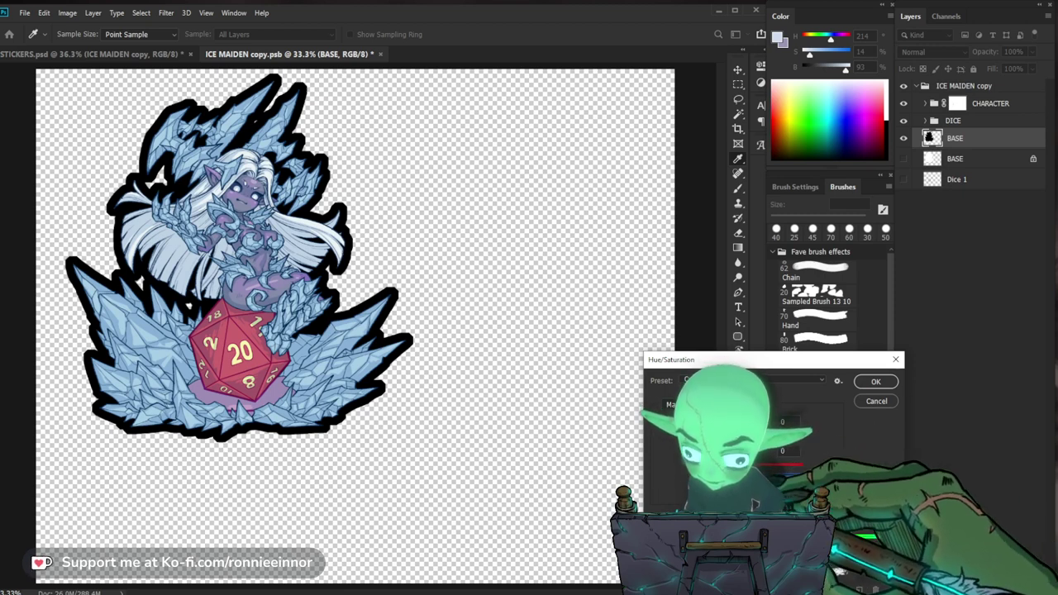
{"action": "left_click_drag", "start_coordinate": [670, 498], "coordinate": [687, 498]}
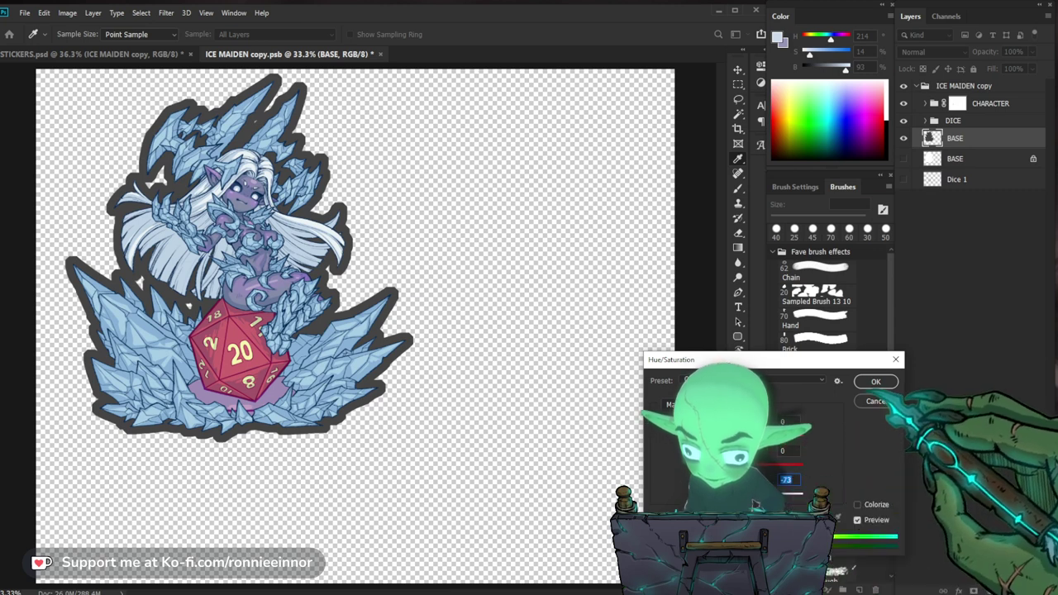
{"action": "left_click_drag", "start_coordinate": [731, 436], "coordinate": [737, 437]}
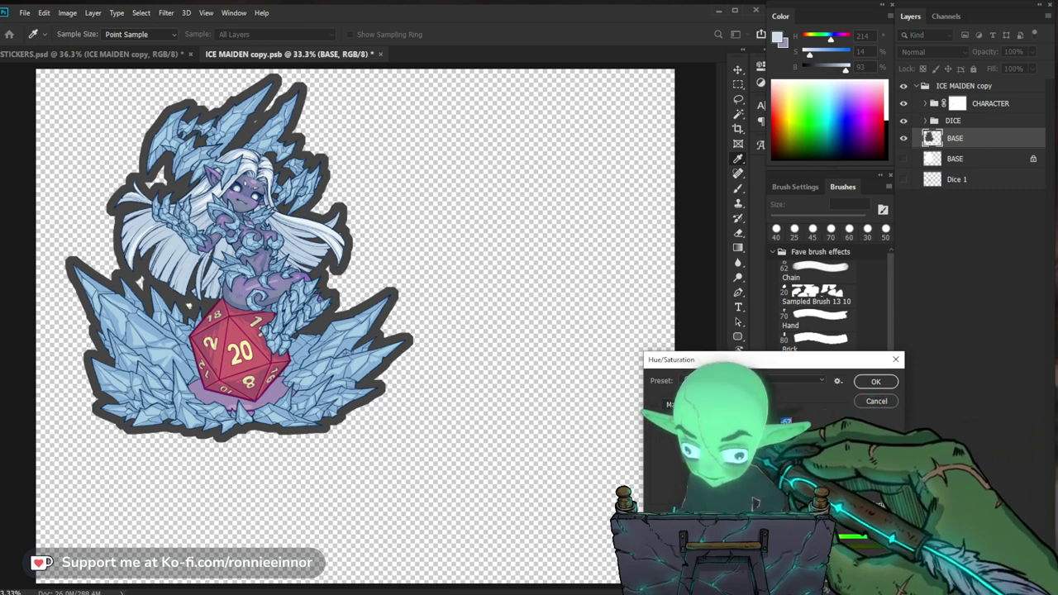
{"action": "left_click", "coordinate": [876, 401]}
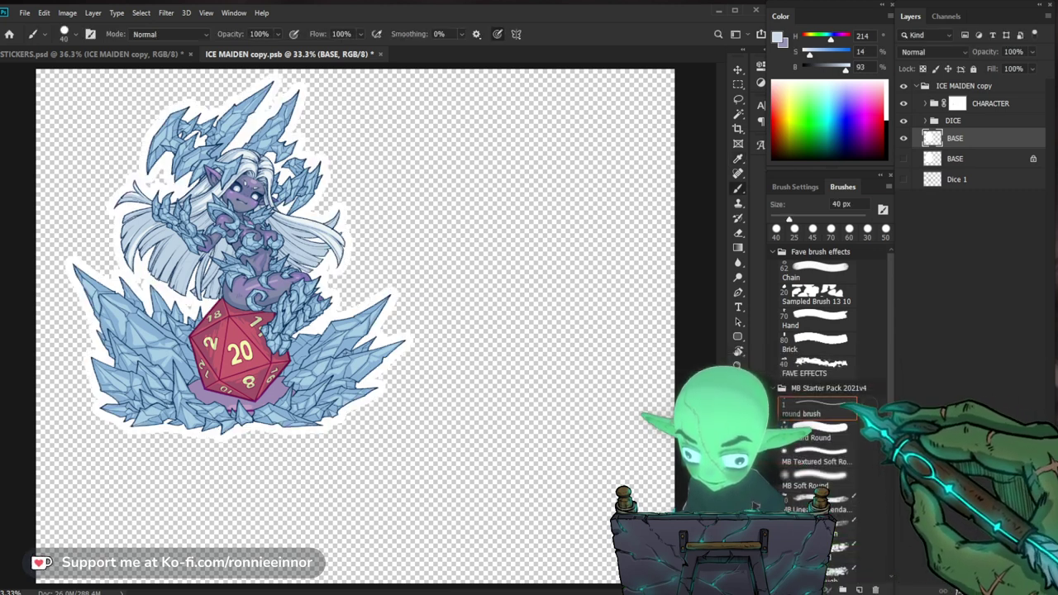
Close the ICE MAIDEN copy document without saving and reselect the Shading layer in the sticker file.
{"action": "left_click", "coordinate": [381, 53]}
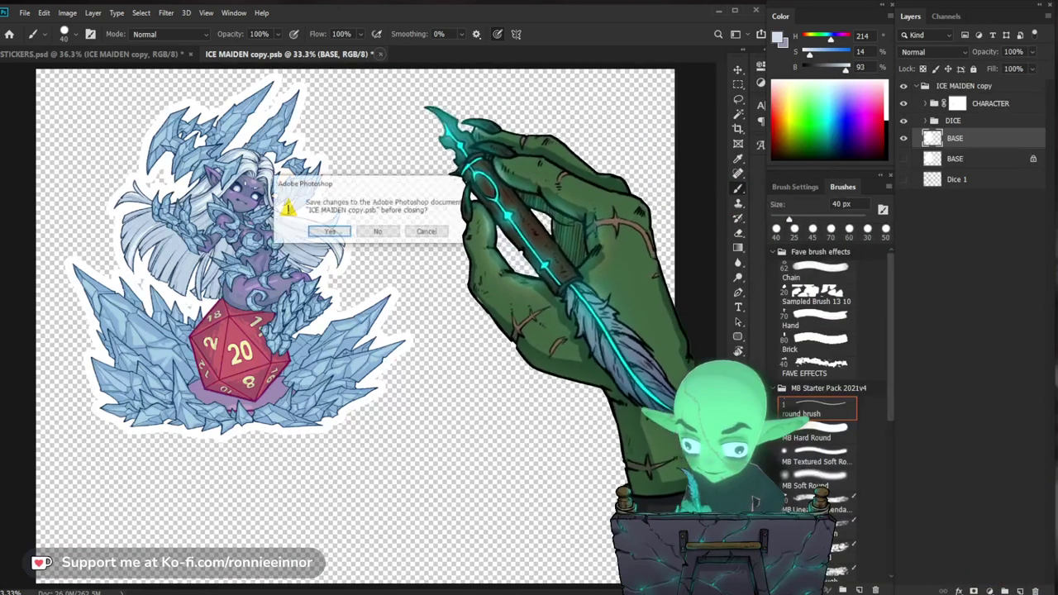
{"action": "left_click", "coordinate": [383, 230]}
{"action": "scroll", "coordinate": [506, 285], "scroll_direction": "up", "scroll_amount": 4}
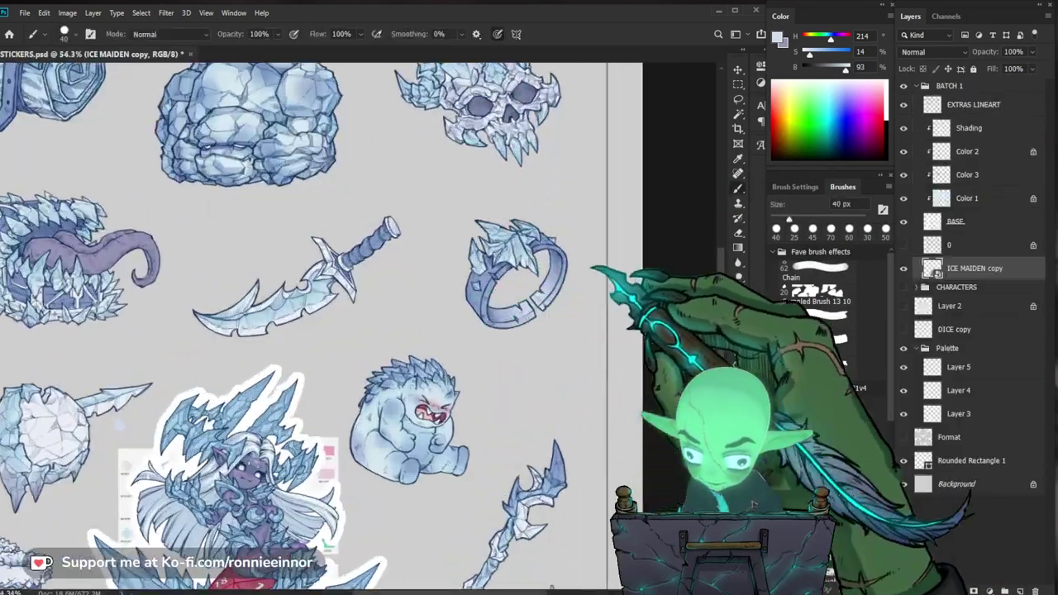
{"action": "left_click_drag", "start_coordinate": [650, 191], "coordinate": [660, 253]}
{"action": "left_click", "coordinate": [971, 129]}
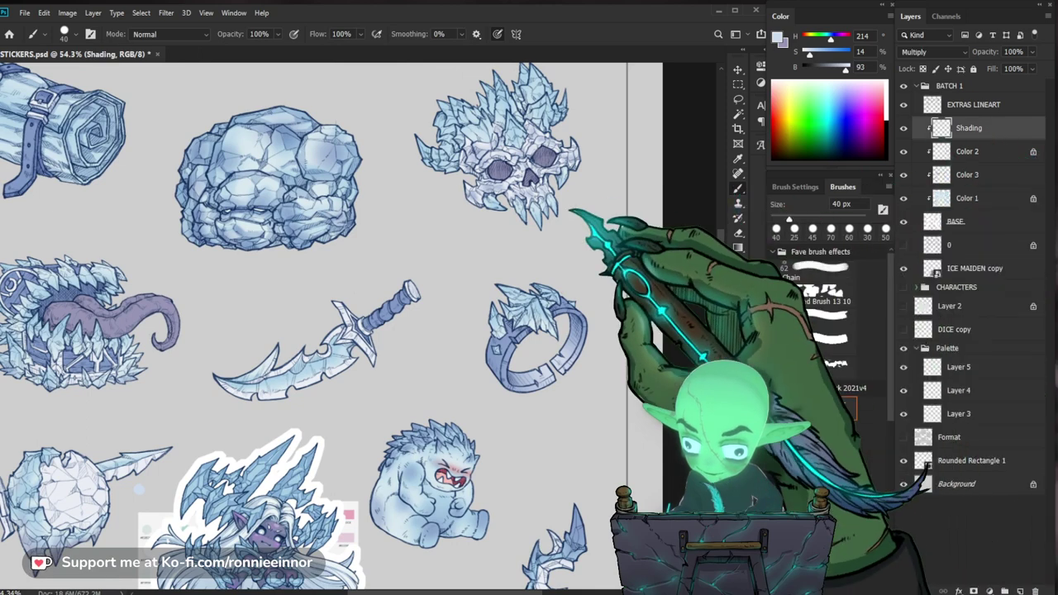
Inspect the bedroll, boulder, skull and other stickers across the sheet for areas that still need shading.
{"action": "left_click_drag", "start_coordinate": [569, 212], "coordinate": [668, 279]}
{"action": "left_click_drag", "start_coordinate": [640, 228], "coordinate": [557, 285]}
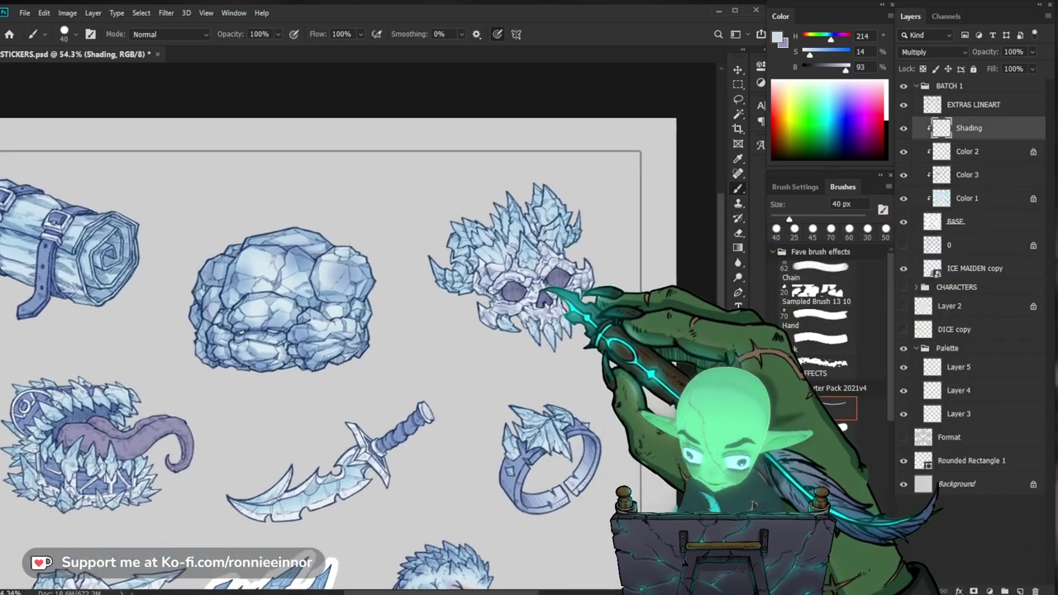
{"action": "left_click_drag", "start_coordinate": [257, 279], "coordinate": [464, 262]}
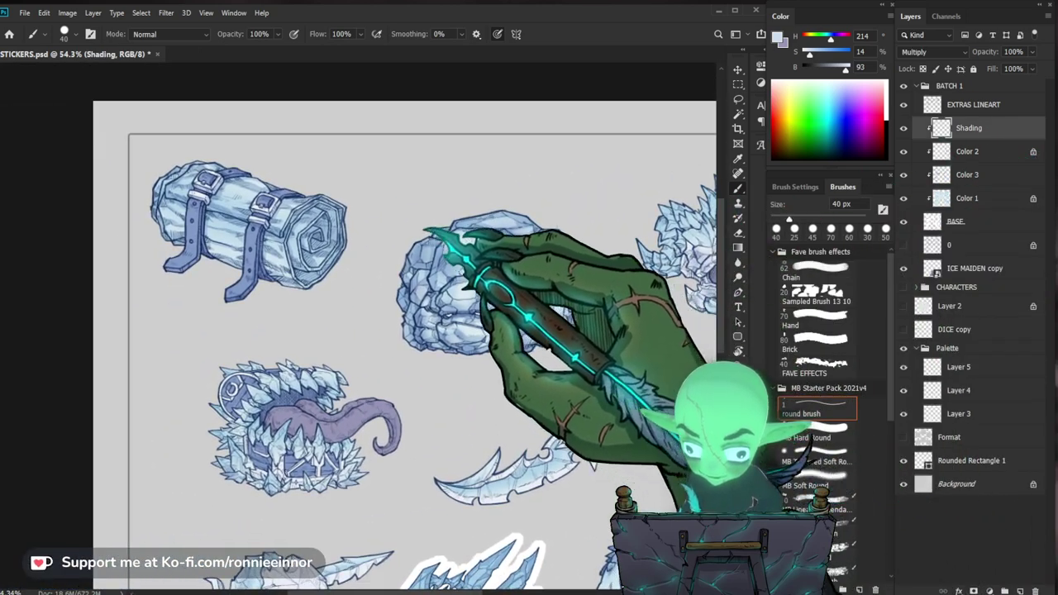
{"action": "left_click_drag", "start_coordinate": [410, 231], "coordinate": [375, 261]}
{"action": "scroll", "coordinate": [355, 307], "scroll_direction": "up", "scroll_amount": 2}
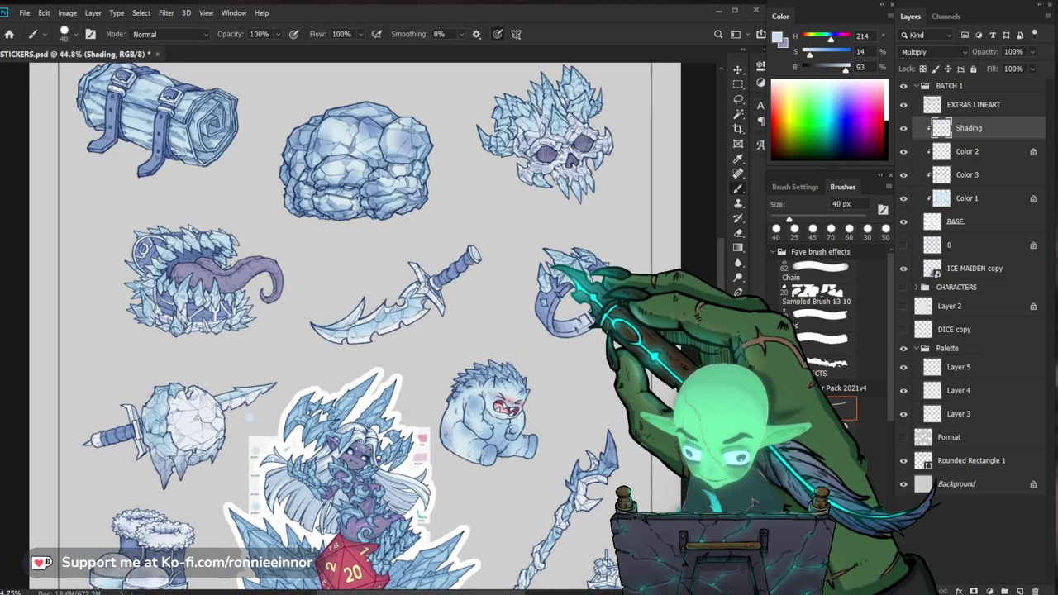
{"action": "left_click_drag", "start_coordinate": [601, 199], "coordinate": [554, 290]}
{"action": "left_click_drag", "start_coordinate": [508, 245], "coordinate": [544, 239]}
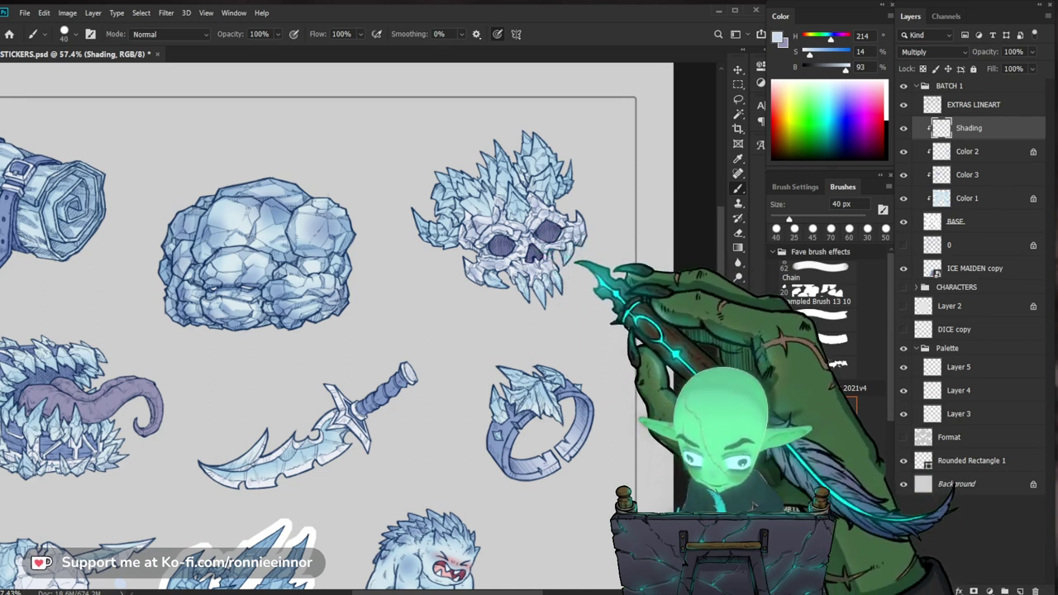
Reduce the brush to 25 px and shade the bony face of the ice-crowned skull on the Shading layer.
{"action": "left_click_drag", "start_coordinate": [612, 295], "coordinate": [580, 296]}
{"action": "key", "text": "bracketleft"}
{"action": "key", "text": "bracketleft"}
{"action": "key", "text": "bracketleft"}
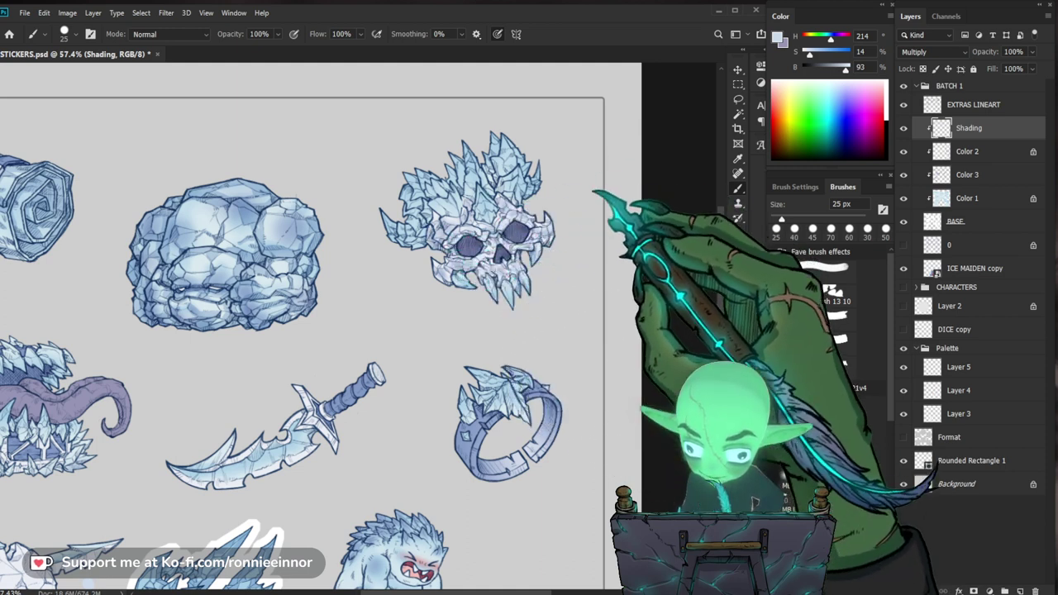
{"action": "scroll", "coordinate": [537, 215], "scroll_direction": "up", "scroll_amount": 2}
{"action": "key", "text": "e"}
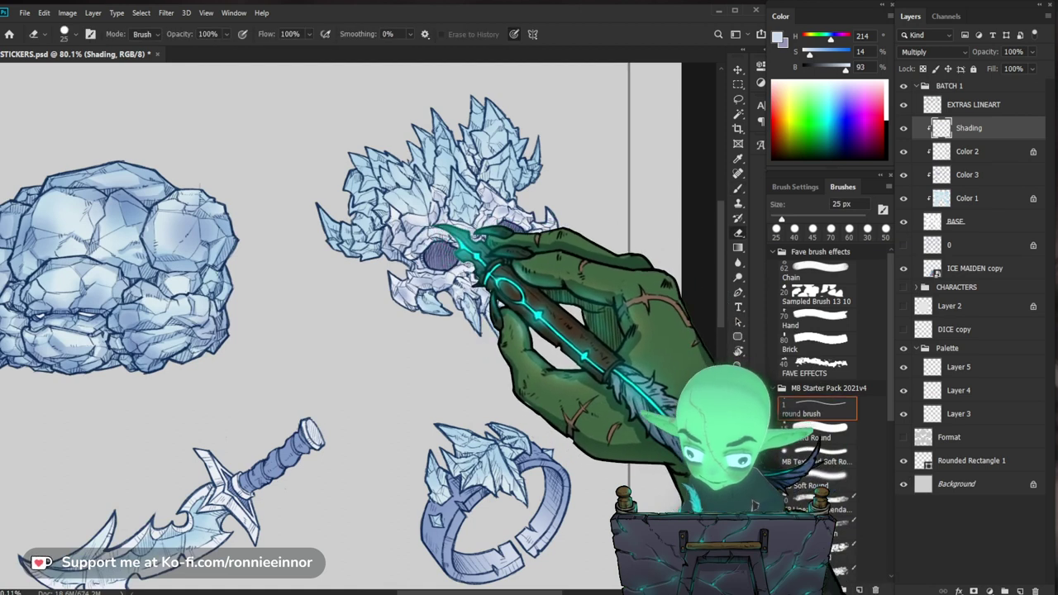
{"action": "key", "text": "b"}
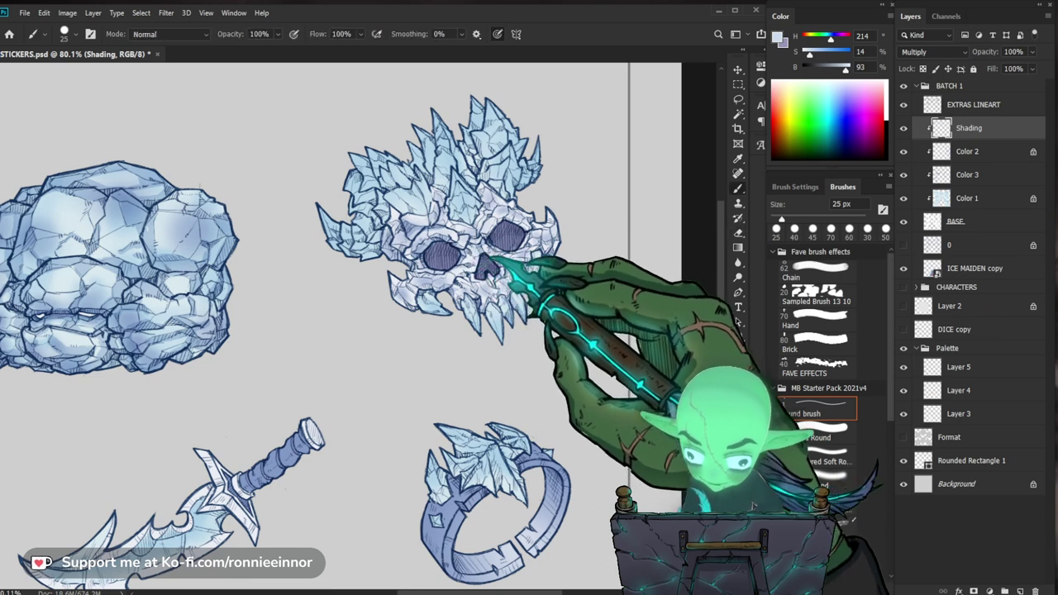
{"action": "mouse_move", "coordinate": [637, 248]}
{"action": "left_mouse_down"}
{"action": "mouse_move", "coordinate": [589, 211]}
{"action": "mouse_move", "coordinate": [630, 233]}
{"action": "left_mouse_up"}
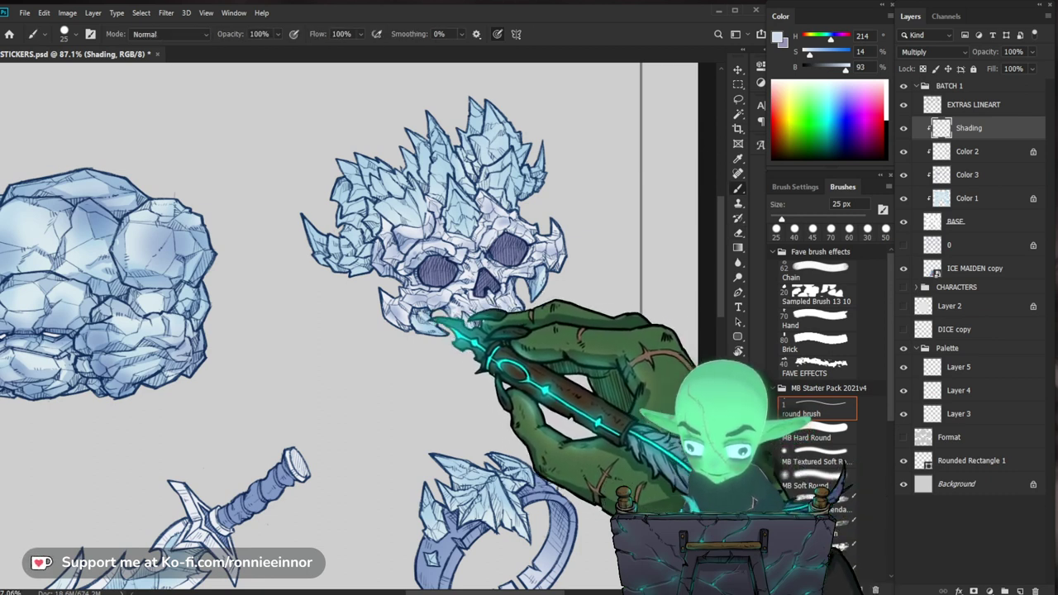
{"action": "left_click_drag", "start_coordinate": [496, 265], "coordinate": [454, 284]}
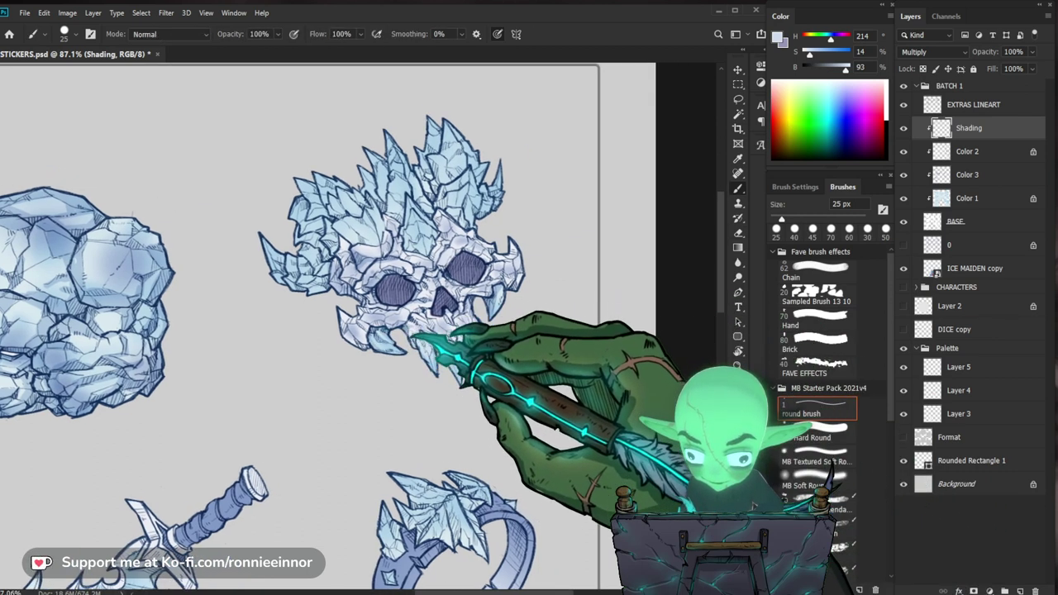
Shade the skull's upper jaw and the hanging ice teeth with the 25 px brush.
{"action": "key", "text": "z"}
{"action": "mouse_move", "coordinate": [497, 340]}
{"action": "left_mouse_down"}
{"action": "mouse_move", "coordinate": [446, 341]}
{"action": "mouse_move", "coordinate": [571, 346]}
{"action": "left_mouse_up"}
{"action": "key", "text": "e"}
{"action": "key", "text": "b"}
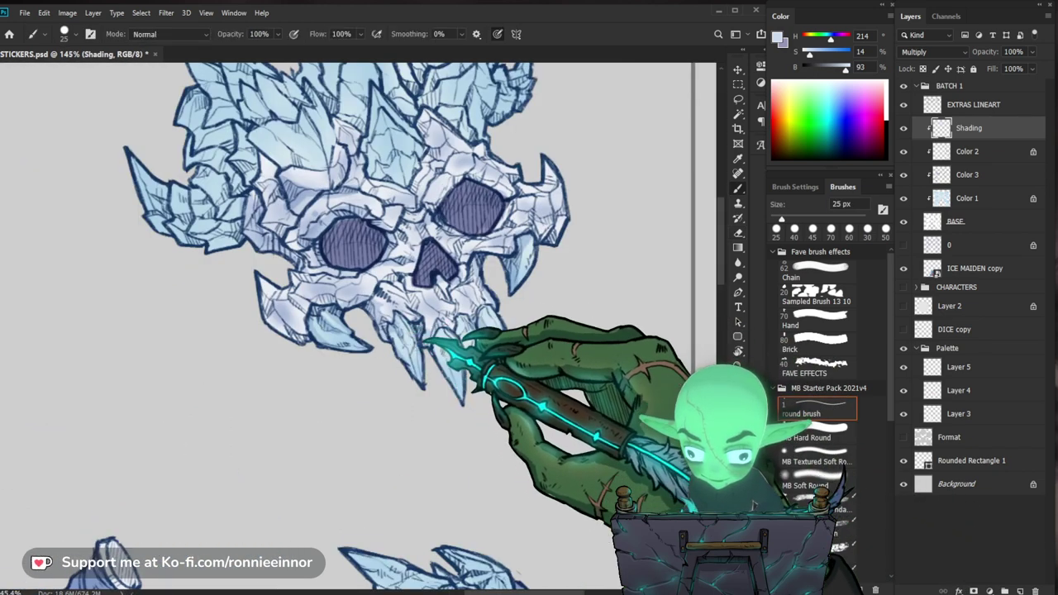
{"action": "scroll", "coordinate": [348, 322], "scroll_direction": "down", "scroll_amount": 2}
{"action": "left_click_drag", "start_coordinate": [505, 366], "coordinate": [501, 366]}
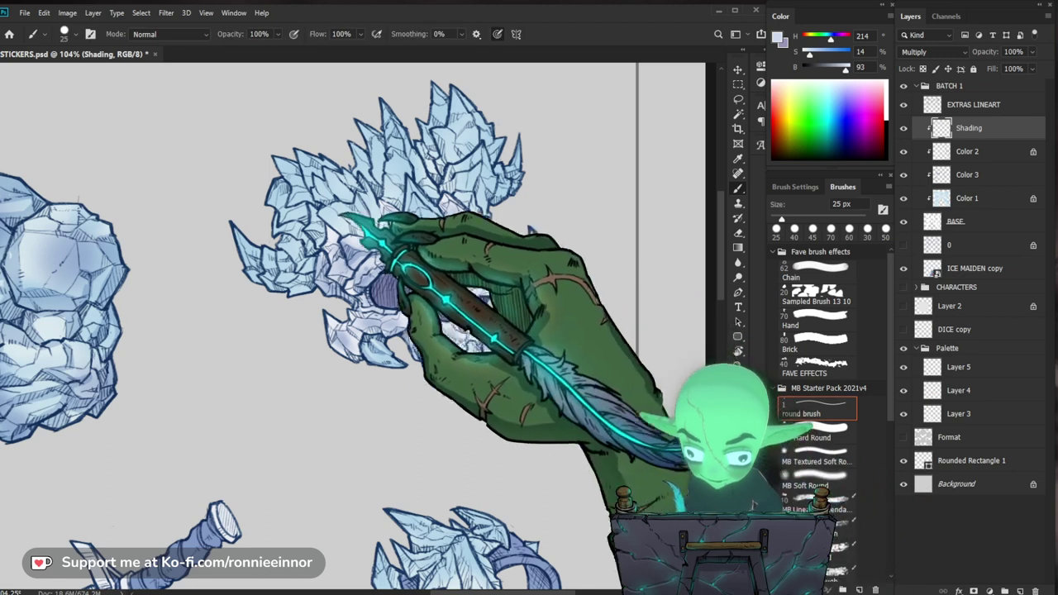
Shade the ice crystals of the skull's crown with a 70 px brush, and reduce the brush to 40 px.
{"action": "key", "text": "bracketright"}
{"action": "key", "text": "bracketright"}
{"action": "key", "text": "bracketright"}
{"action": "key", "text": "bracketright"}
{"action": "key", "text": "bracketright"}
{"action": "key", "text": "bracketright"}
{"action": "key", "text": "bracketright"}
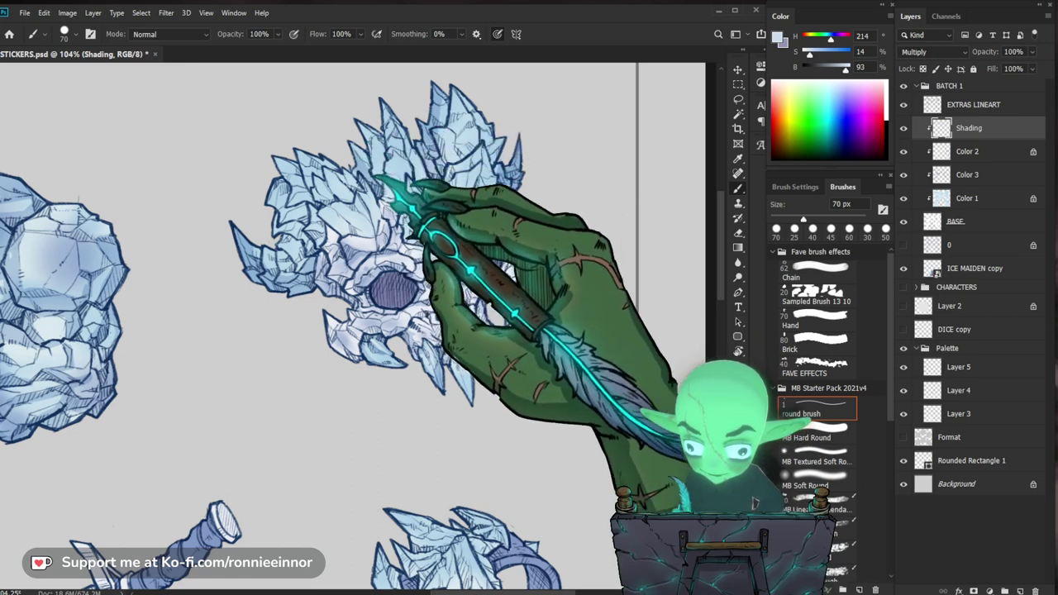
{"action": "key", "text": "bracketleft"}
{"action": "key", "text": "bracketleft"}
{"action": "key", "text": "bracketleft"}
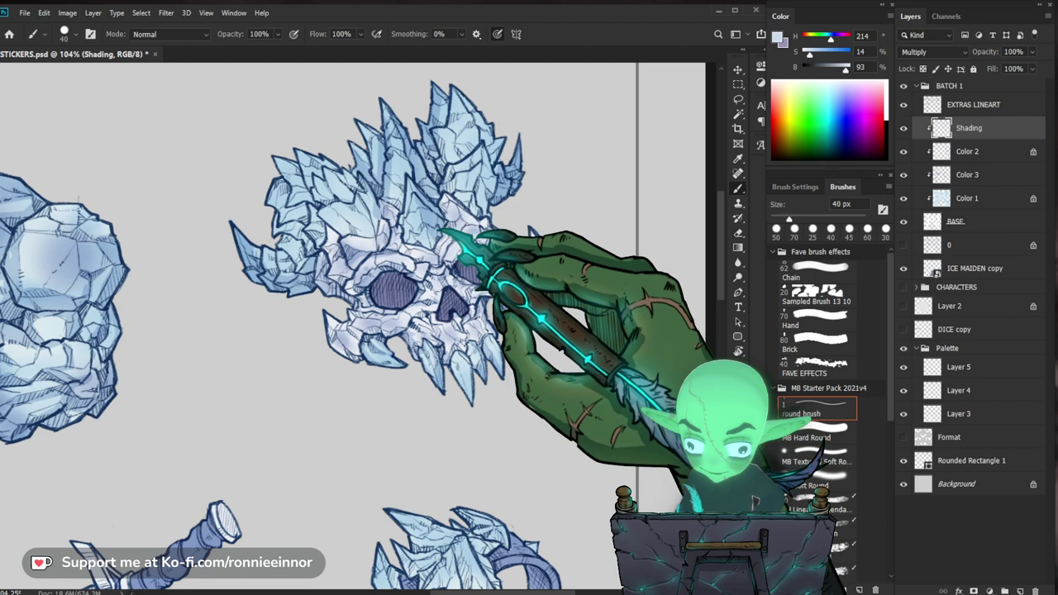
Reduce the brush to 15 px and shade the fine details around the skull's eye sockets, nose and crown crystals.
{"action": "key", "text": "bracketleft"}
{"action": "key", "text": "bracketleft"}
{"action": "key", "text": "bracketleft"}
{"action": "key", "text": "bracketright"}
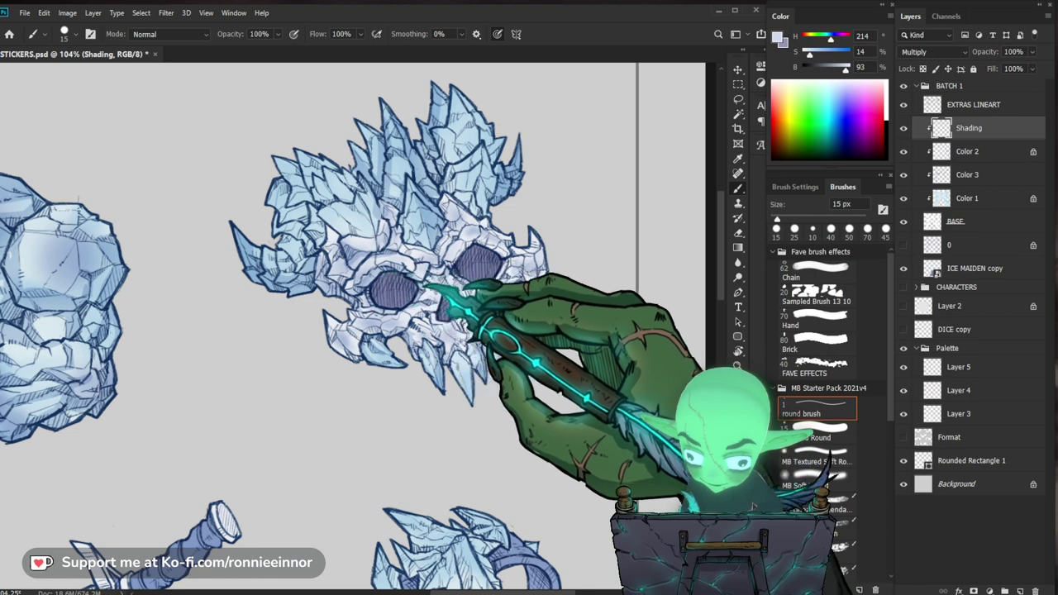
{"action": "scroll", "coordinate": [511, 285], "scroll_direction": "down", "scroll_amount": 2}
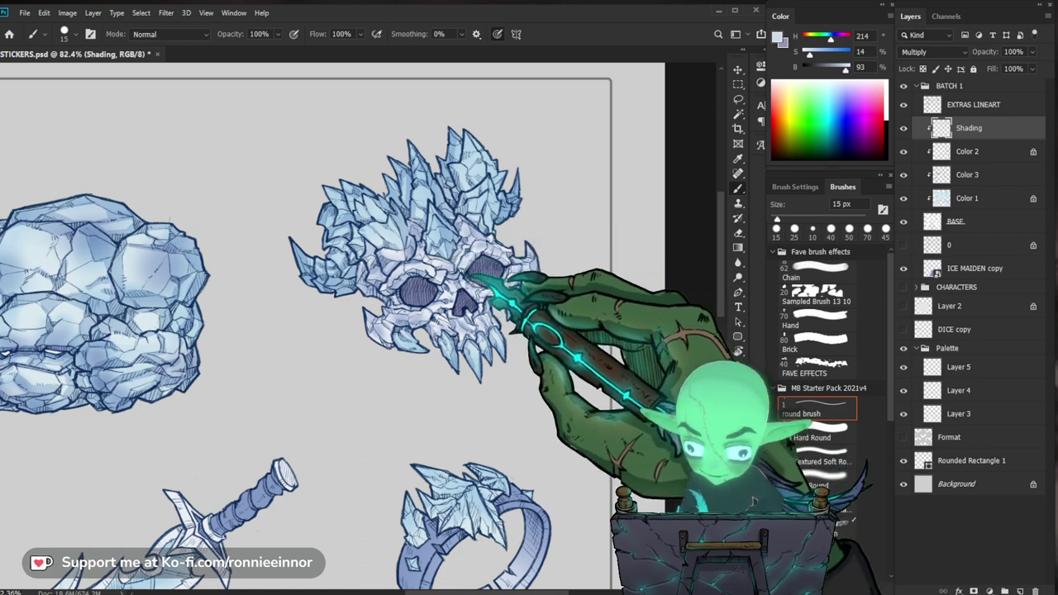
{"action": "left_click_drag", "start_coordinate": [472, 255], "coordinate": [462, 263]}
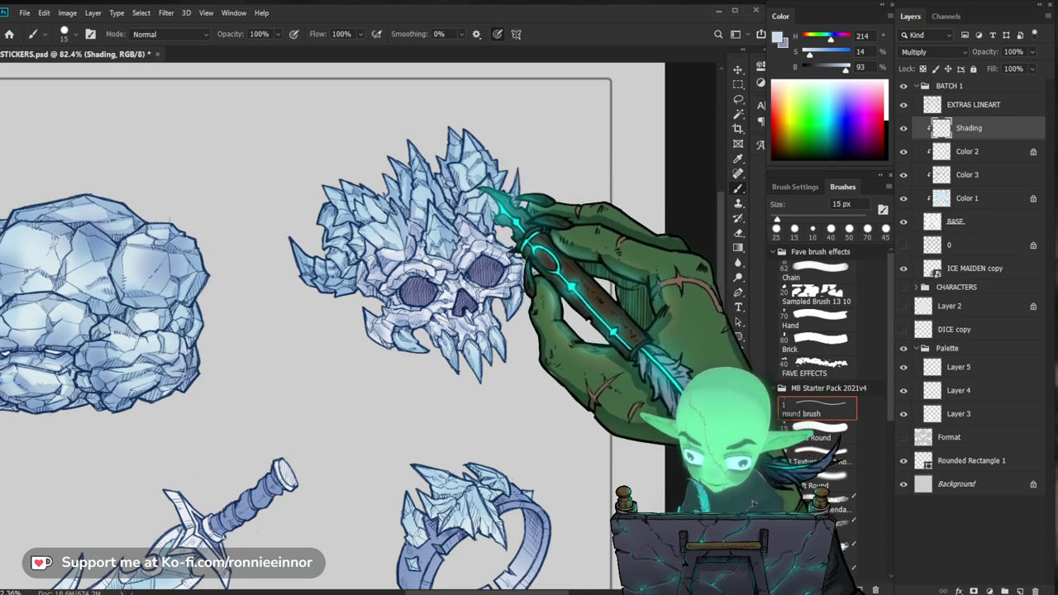
{"action": "left_click_drag", "start_coordinate": [482, 192], "coordinate": [485, 198]}
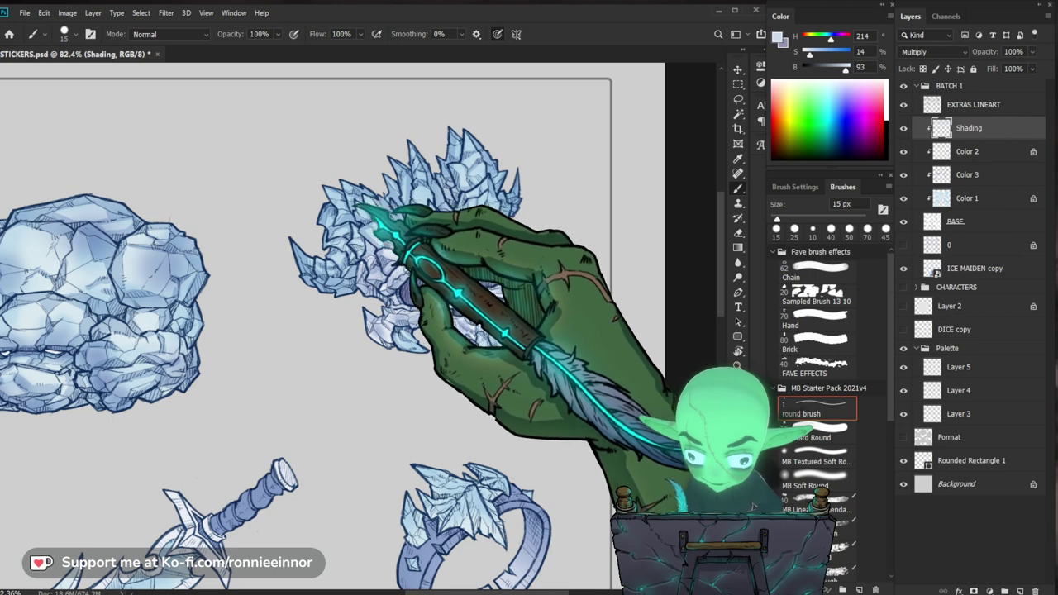
{"action": "scroll", "coordinate": [426, 165], "scroll_direction": "down", "scroll_amount": 4}
{"action": "left_click_drag", "start_coordinate": [446, 236], "coordinate": [479, 170]}
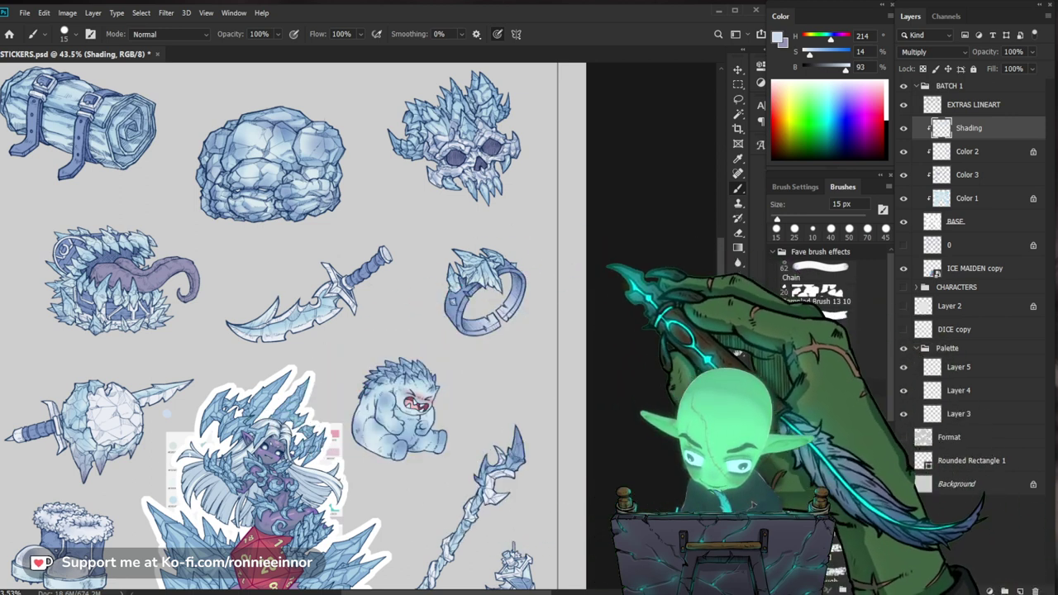
{"action": "scroll", "coordinate": [442, 178], "scroll_direction": "up", "scroll_amount": 4}
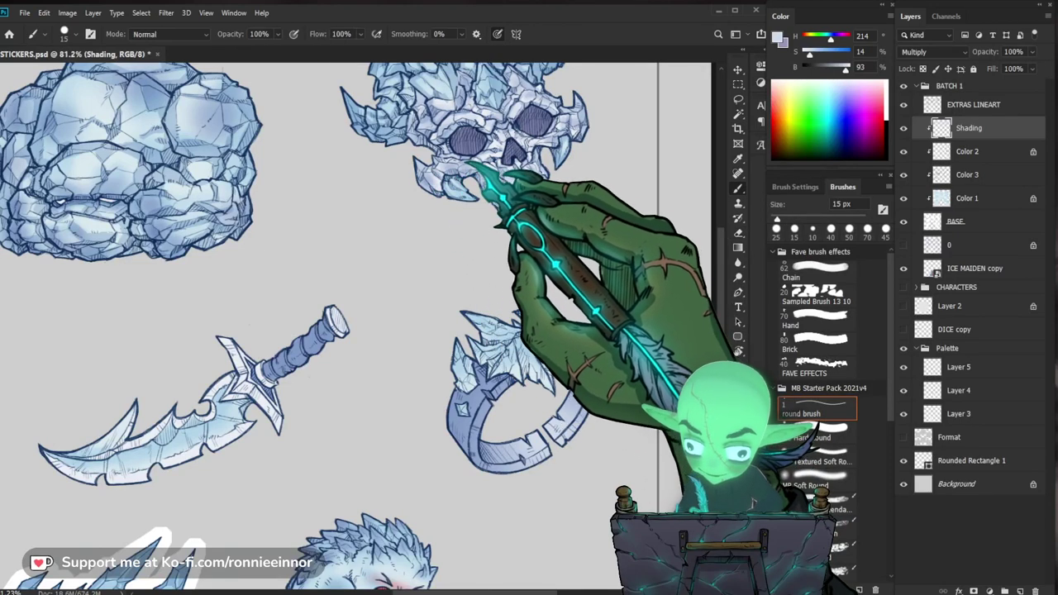
{"action": "left_click_drag", "start_coordinate": [643, 158], "coordinate": [609, 255]}
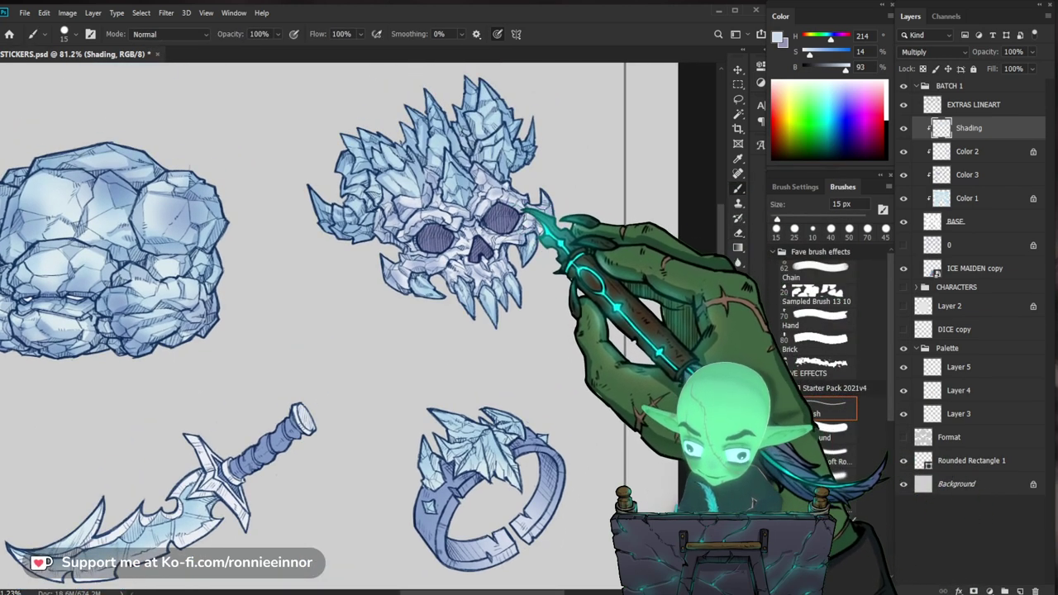
{"action": "left_click_drag", "start_coordinate": [571, 211], "coordinate": [628, 339]}
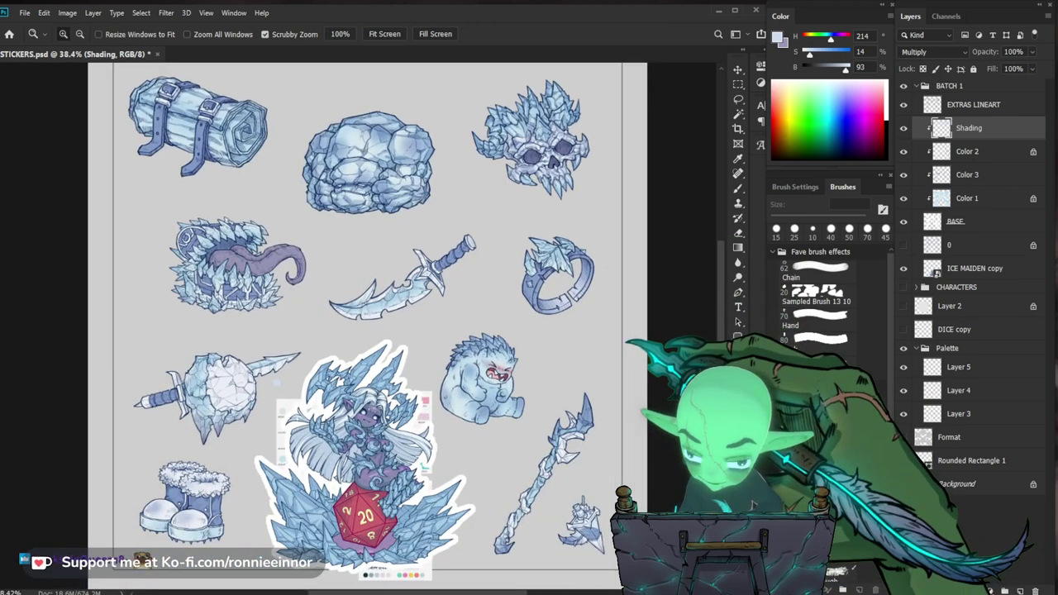
Shade the band of the ice ring on the Shading layer with a 40 px brush, reducing it to 30 px.
{"action": "left_click_drag", "start_coordinate": [578, 231], "coordinate": [666, 222]}
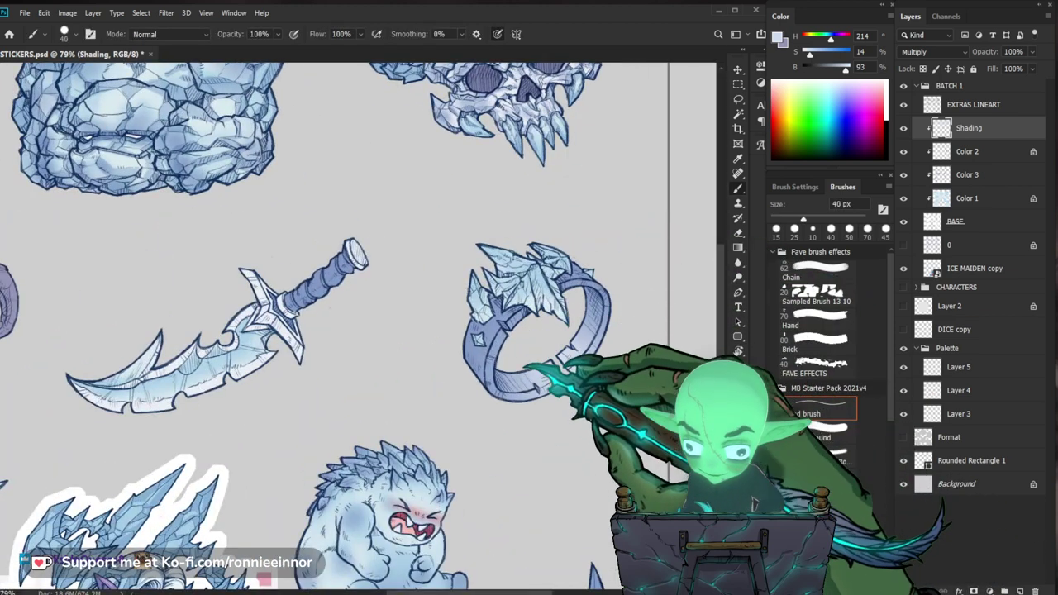
{"action": "key", "text": "bracketright"}
{"action": "key", "text": "bracketright"}
{"action": "key", "text": "bracketright"}
{"action": "key", "text": "bracketright"}
{"action": "key", "text": "bracketright"}
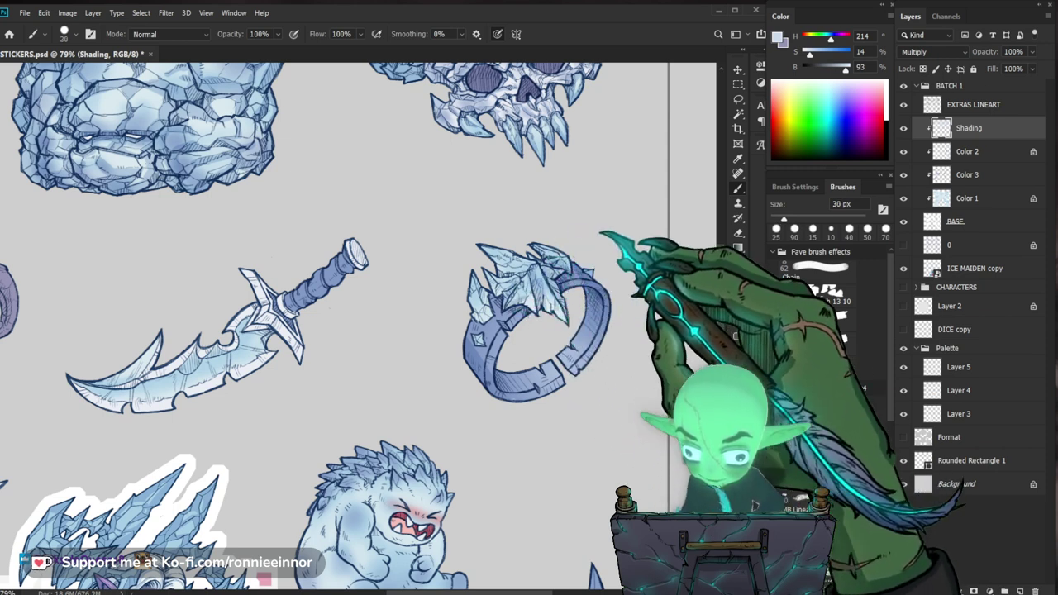
{"action": "scroll", "coordinate": [610, 255], "scroll_direction": "down", "scroll_amount": 4}
{"action": "left_click_drag", "start_coordinate": [610, 255], "coordinate": [595, 238]}
{"action": "left_click", "coordinate": [580, 258], "text": "ctrl"}
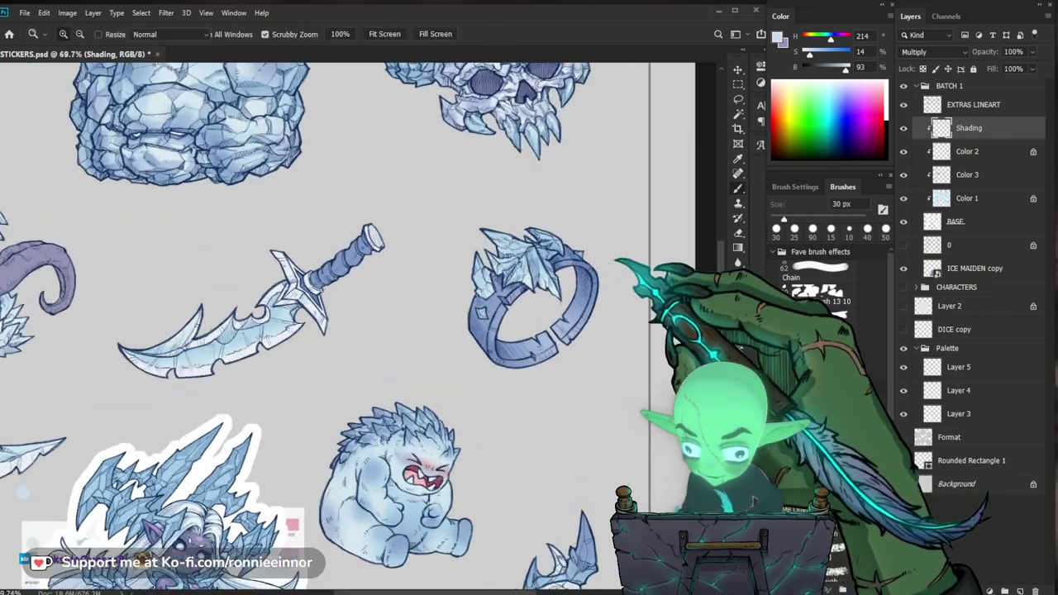
Shade the ring's ice crystals with a 20 px brush, switching to the 25 px eraser for corrections.
{"action": "key", "text": "e"}
{"action": "key", "text": "b"}
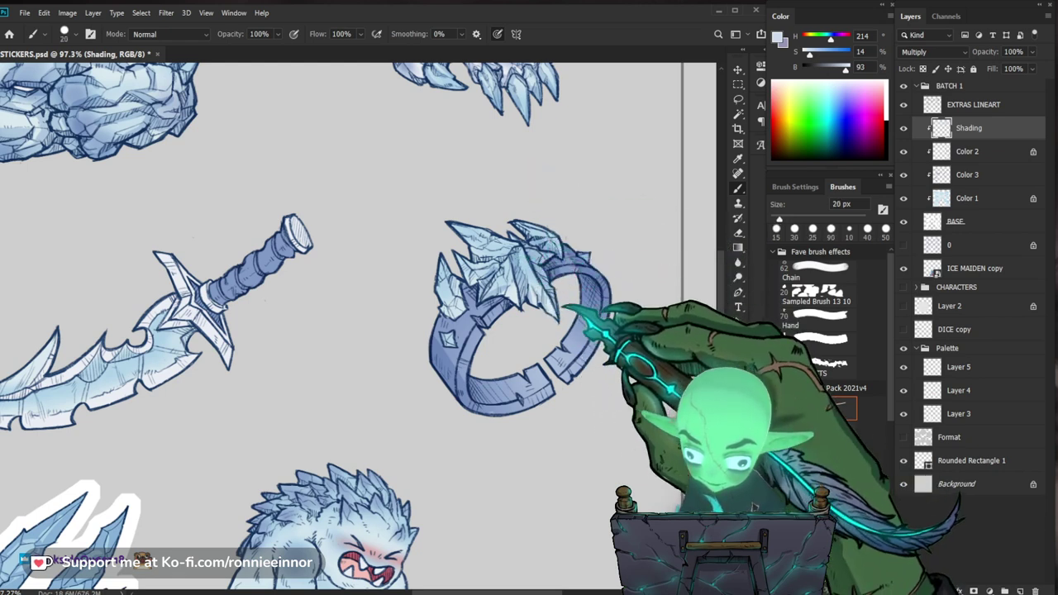
{"action": "key", "text": "e"}
{"action": "key", "text": "b"}
{"action": "left_click_drag", "start_coordinate": [575, 249], "coordinate": [597, 288]}
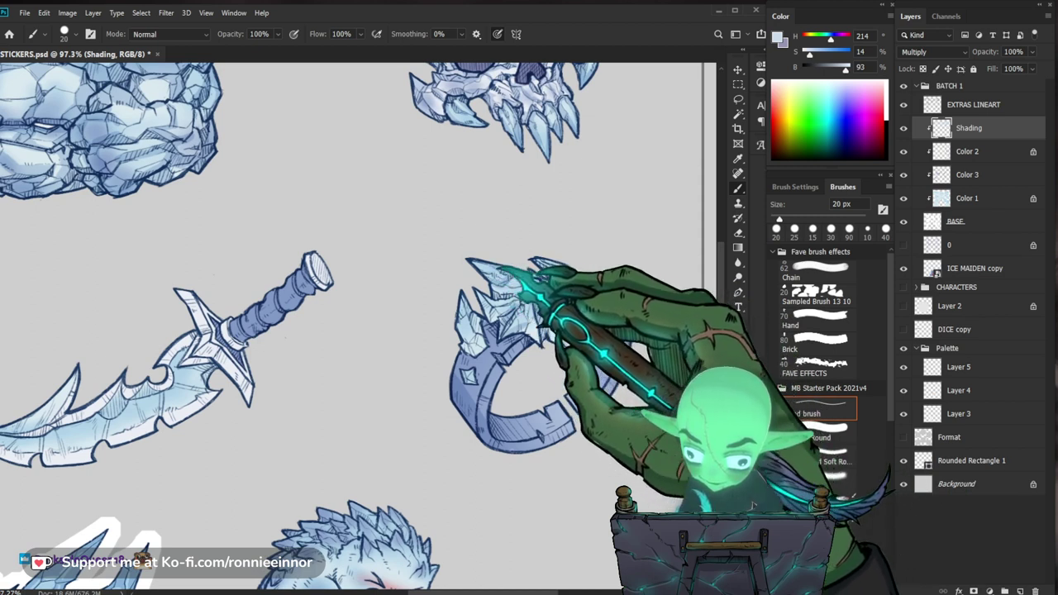
{"action": "key", "text": "e"}
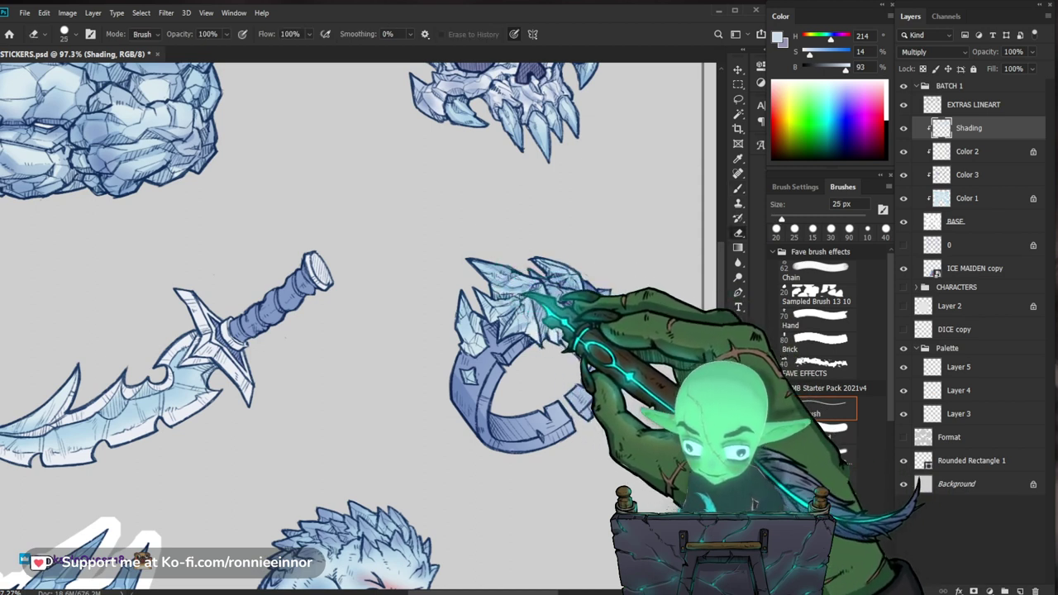
{"action": "key", "text": "b"}
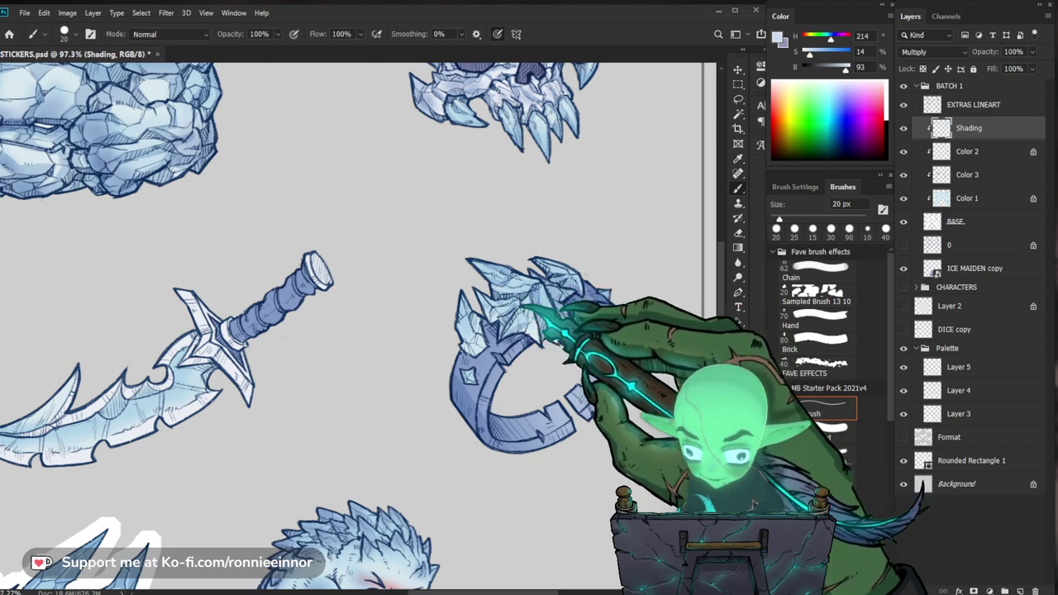
{"action": "key", "text": "e"}
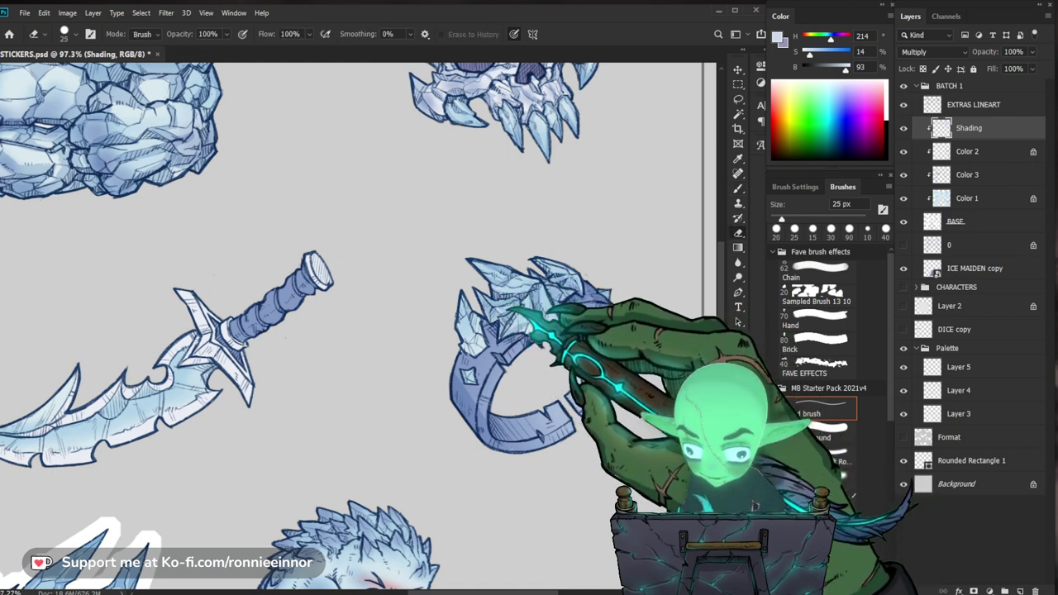
{"action": "mouse_move", "coordinate": [330, 330]}
{"action": "left_mouse_down"}
{"action": "mouse_move", "coordinate": [332, 304]}
{"action": "mouse_move", "coordinate": [326, 339]}
{"action": "left_mouse_up"}
{"action": "key", "text": "b"}
{"action": "key", "text": "b"}
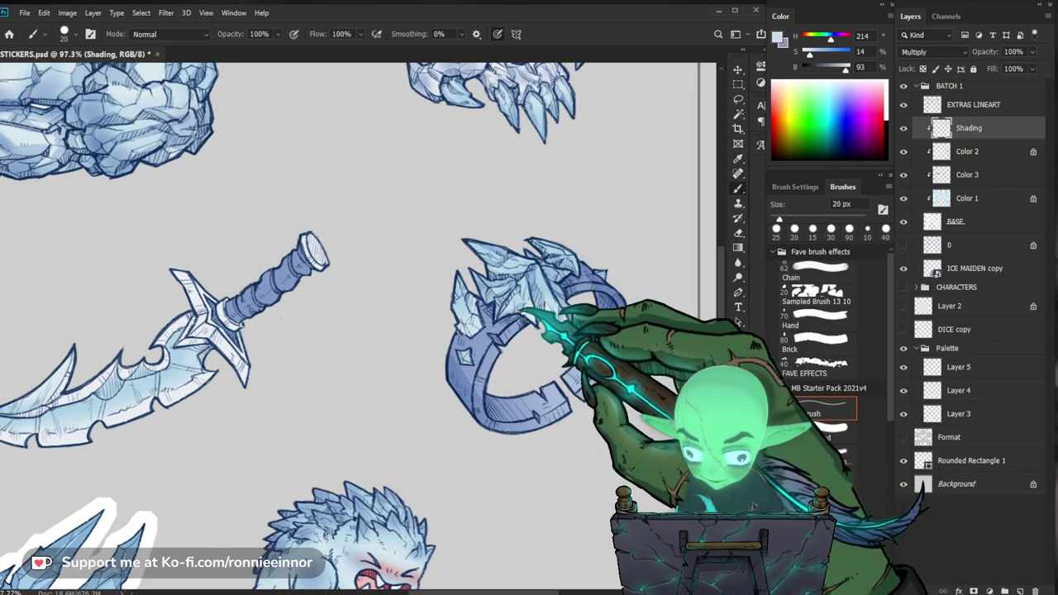
Refine the shading on the ring's band and the crystals beside it with the 20 px brush.
{"action": "scroll", "coordinate": [558, 269], "scroll_direction": "down", "scroll_amount": 2}
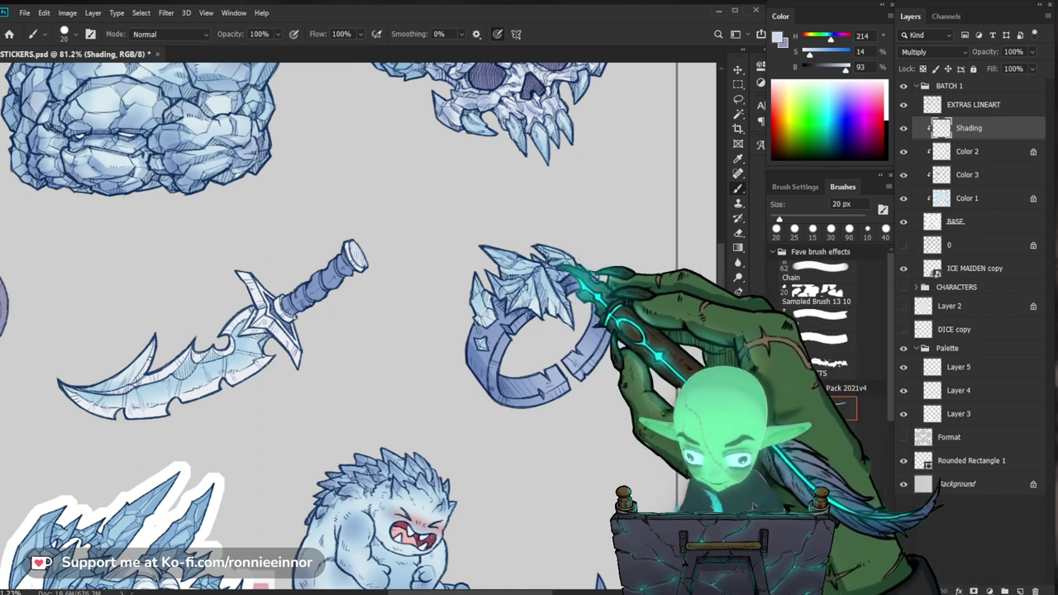
{"action": "key", "text": "e"}
{"action": "key", "text": "b"}
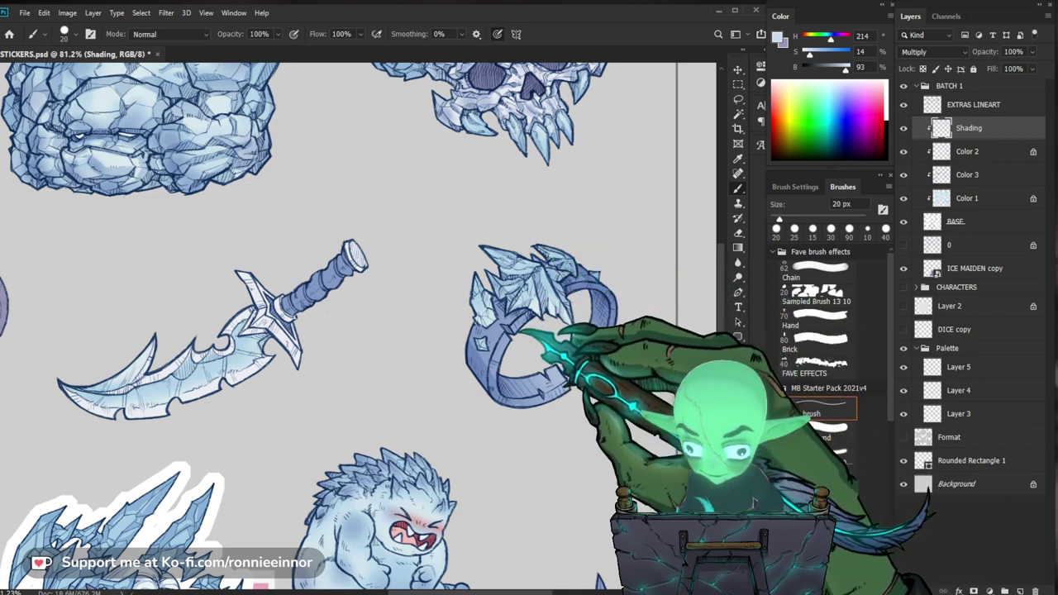
{"action": "left_click_drag", "start_coordinate": [616, 266], "coordinate": [575, 258]}
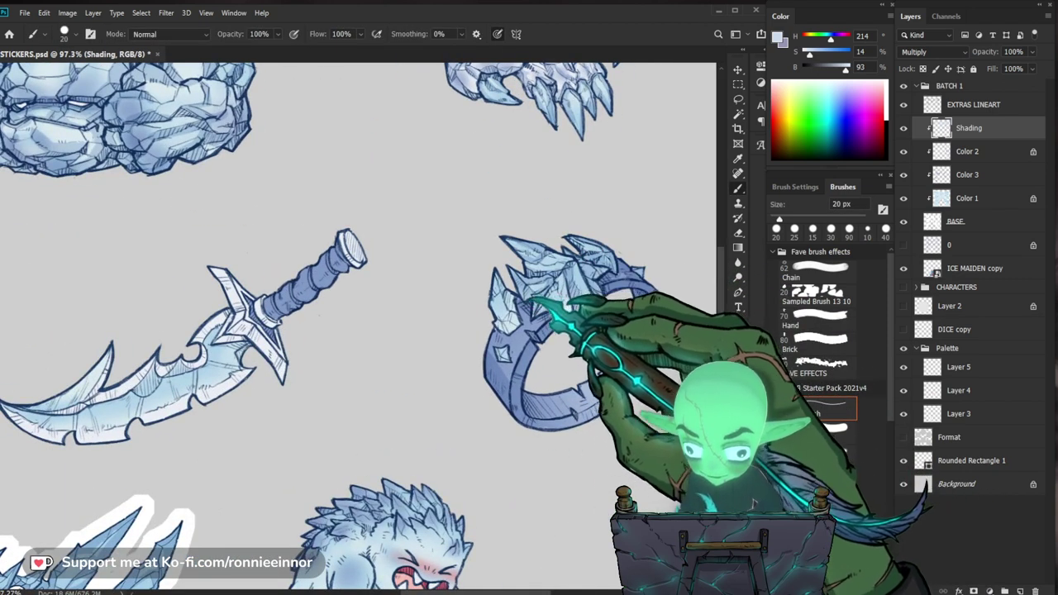
{"action": "key", "text": "e"}
{"action": "key", "text": "b"}
{"action": "left_click_drag", "start_coordinate": [640, 320], "coordinate": [644, 303]}
{"action": "left_click_drag", "start_coordinate": [511, 279], "coordinate": [523, 280]}
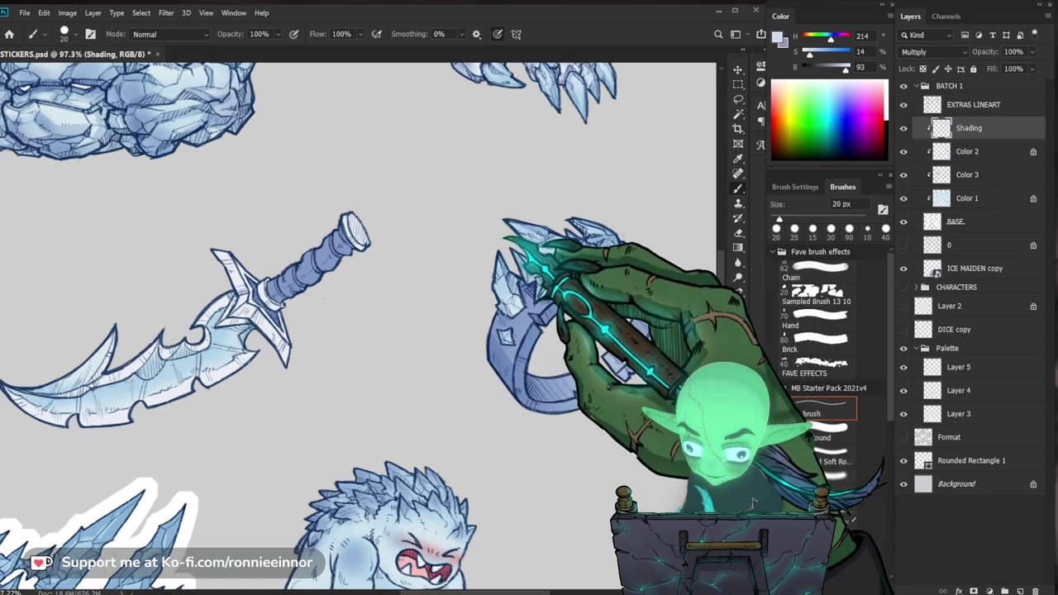
Shade the base of the ring's ice crystals where they meet the band with the 20 px brush.
{"action": "mouse_move", "coordinate": [570, 264]}
{"action": "left_mouse_down"}
{"action": "mouse_move", "coordinate": [553, 258]}
{"action": "mouse_move", "coordinate": [579, 253]}
{"action": "left_mouse_up"}
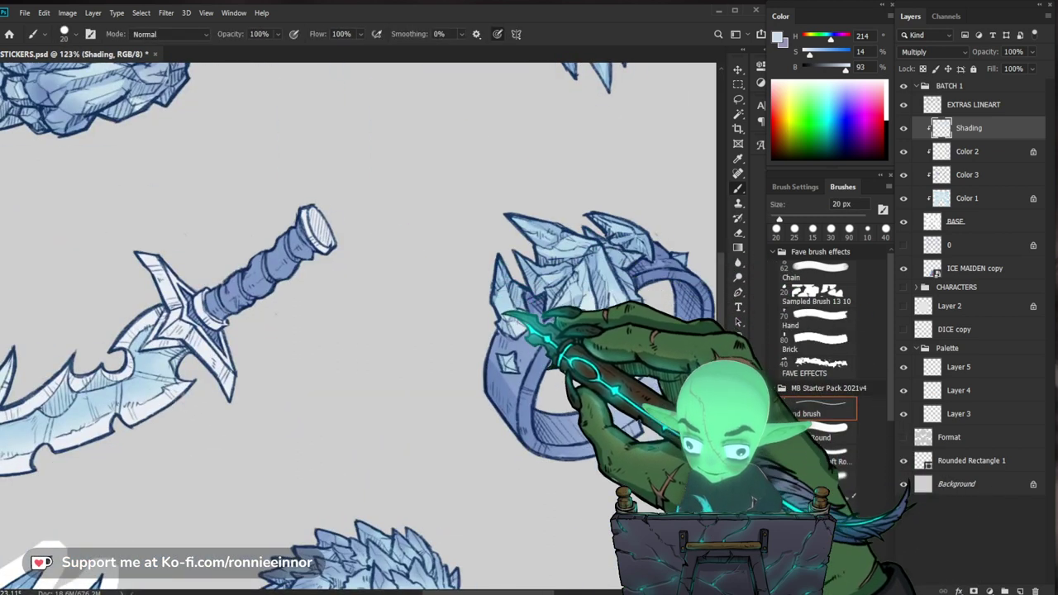
{"action": "scroll", "coordinate": [356, 331], "scroll_direction": "down", "scroll_amount": 2}
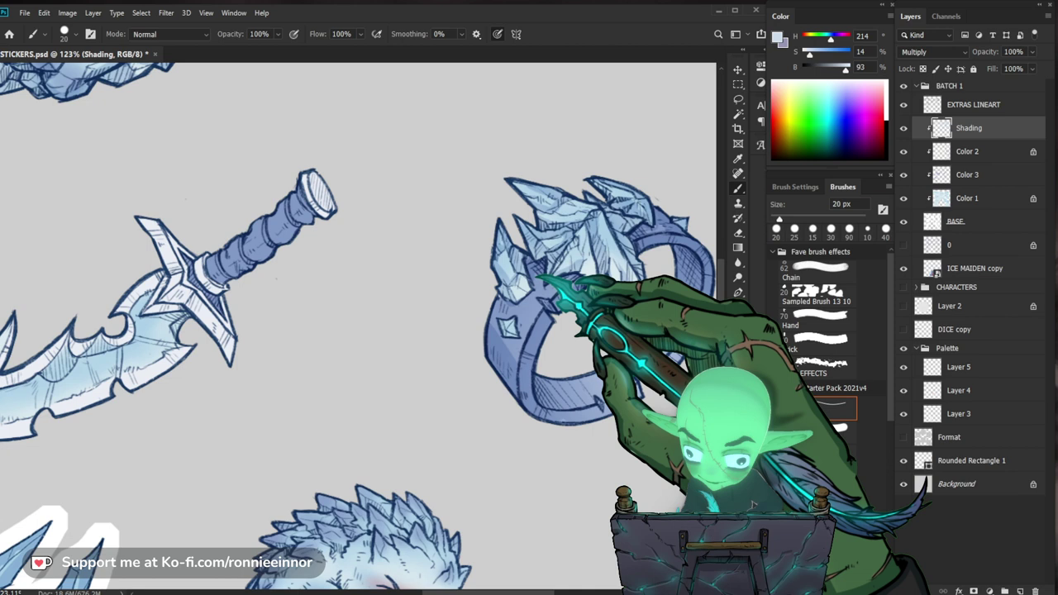
{"action": "key", "text": "ctrl+0"}
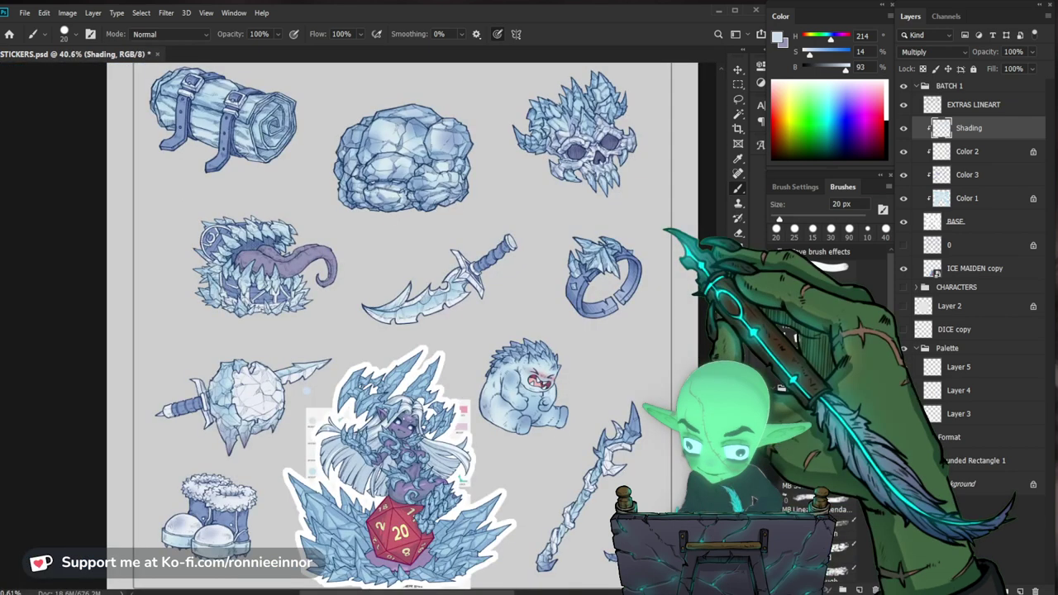
{"action": "scroll", "coordinate": [597, 263], "scroll_direction": "up", "scroll_amount": 5}
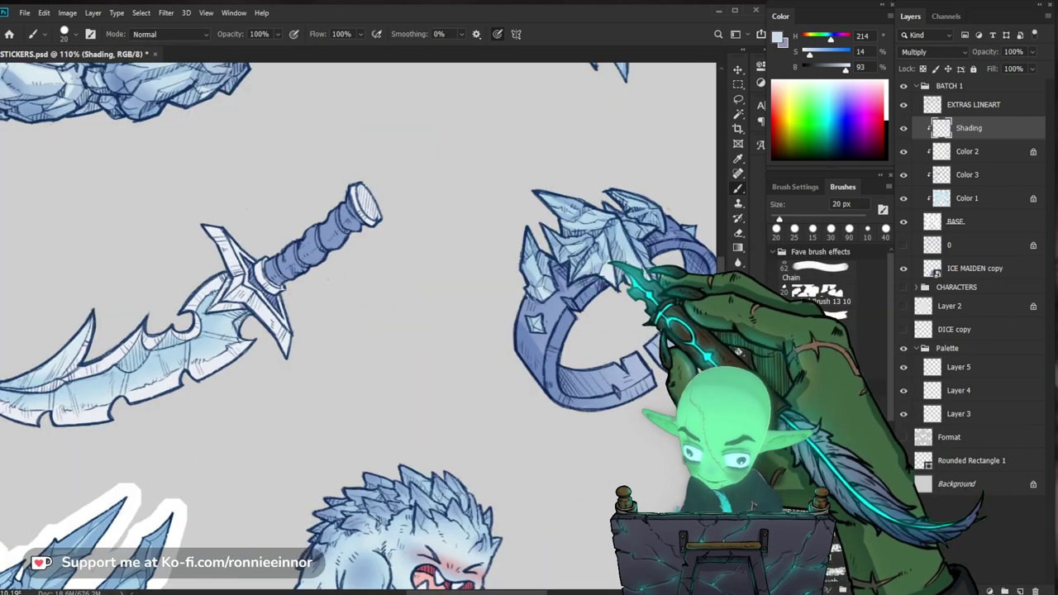
{"action": "scroll", "coordinate": [620, 252], "scroll_direction": "down", "scroll_amount": 4}
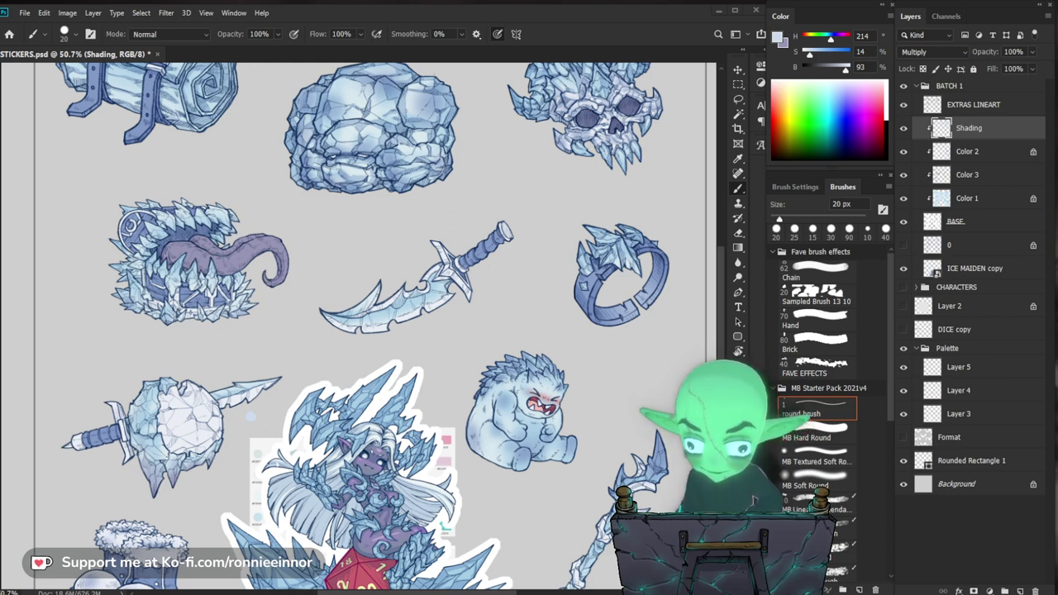
Shade the seated yeti's face and body with a 40 px brush, using the 25 px eraser for corrections.
{"action": "left_click_drag", "start_coordinate": [494, 285], "coordinate": [579, 335]}
{"action": "left_click_drag", "start_coordinate": [650, 324], "coordinate": [592, 315]}
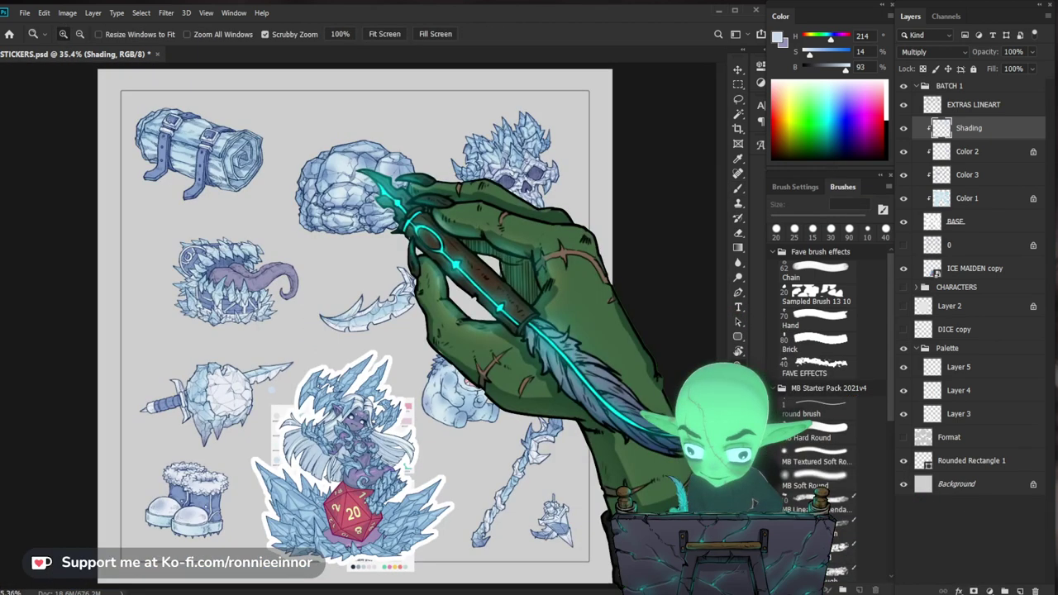
{"action": "mouse_move", "coordinate": [358, 172]}
{"action": "left_mouse_down"}
{"action": "mouse_move", "coordinate": [420, 161]}
{"action": "mouse_move", "coordinate": [364, 165]}
{"action": "left_mouse_up"}
{"action": "left_click_drag", "start_coordinate": [566, 425], "coordinate": [619, 424]}
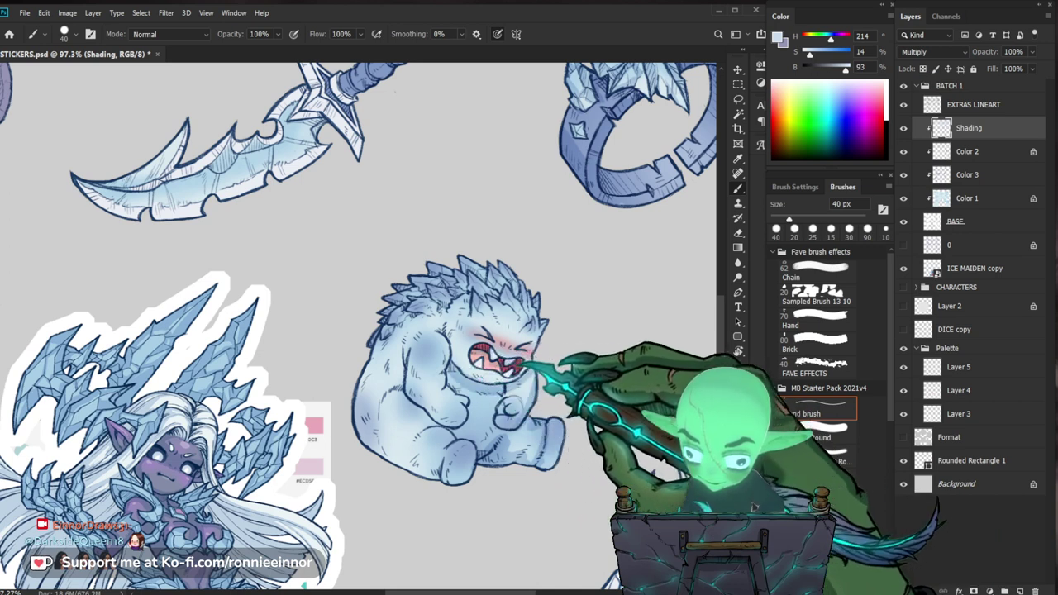
{"action": "left_click_drag", "start_coordinate": [513, 362], "coordinate": [553, 351]}
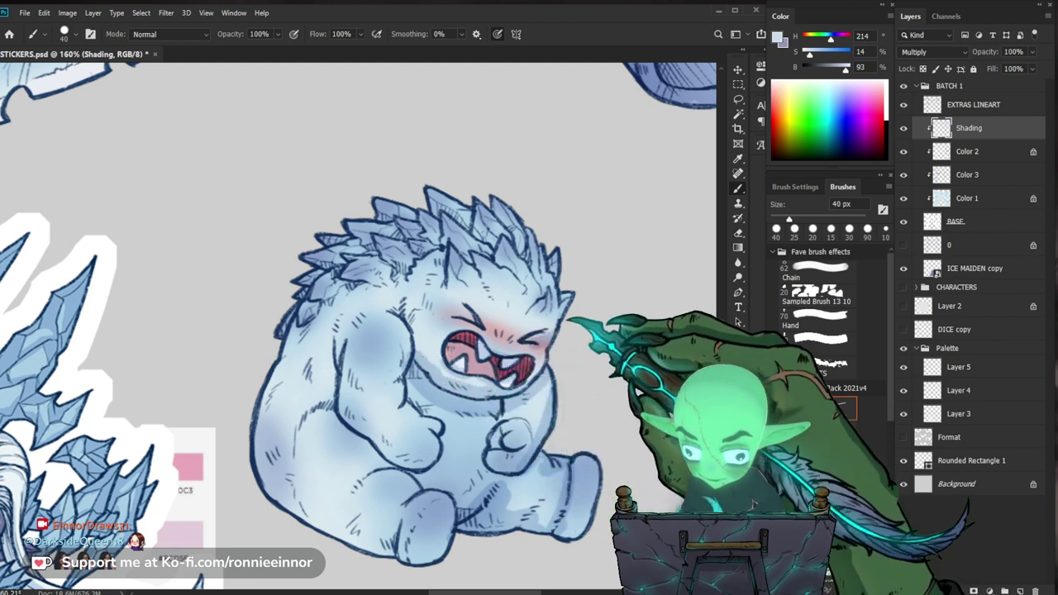
{"action": "key", "text": "e"}
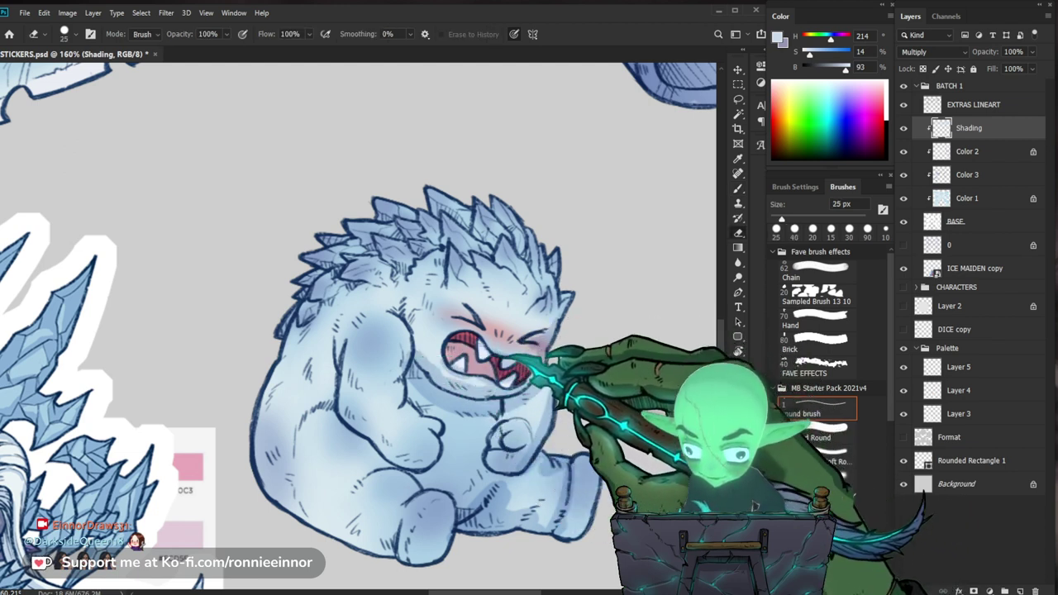
{"action": "key", "text": "b"}
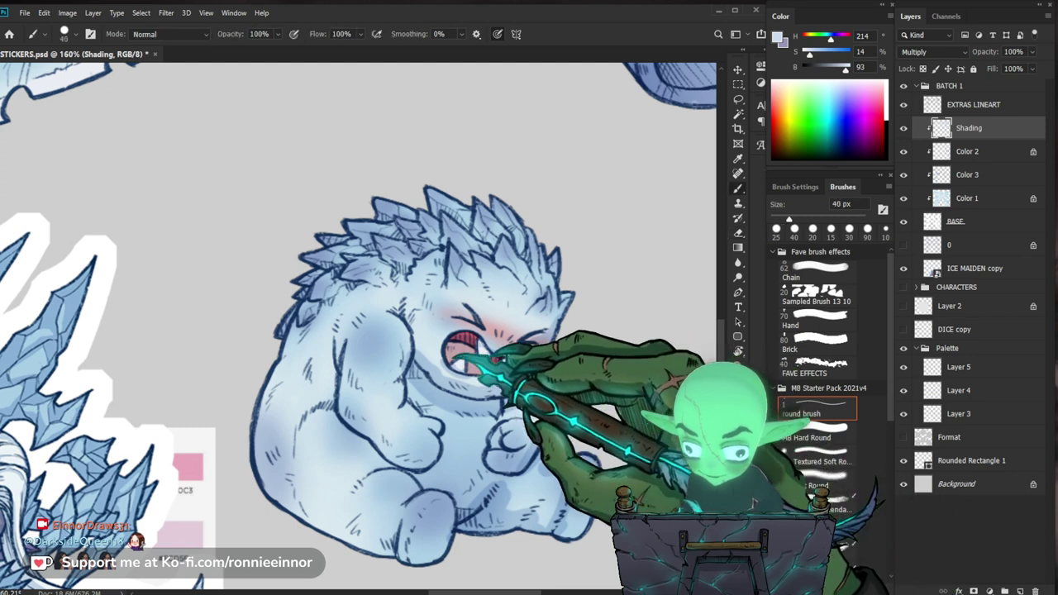
{"action": "mouse_move", "coordinate": [641, 198]}
{"action": "left_mouse_down"}
{"action": "mouse_move", "coordinate": [546, 199]}
{"action": "mouse_move", "coordinate": [622, 199]}
{"action": "left_mouse_up"}
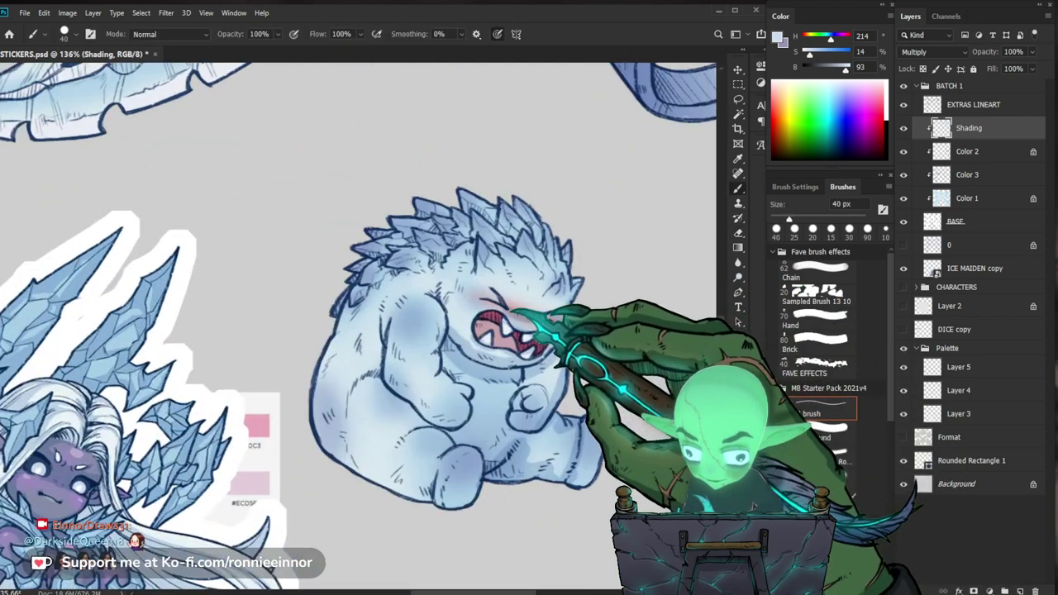
{"action": "left_click_drag", "start_coordinate": [649, 325], "coordinate": [620, 333]}
{"action": "key", "text": "e"}
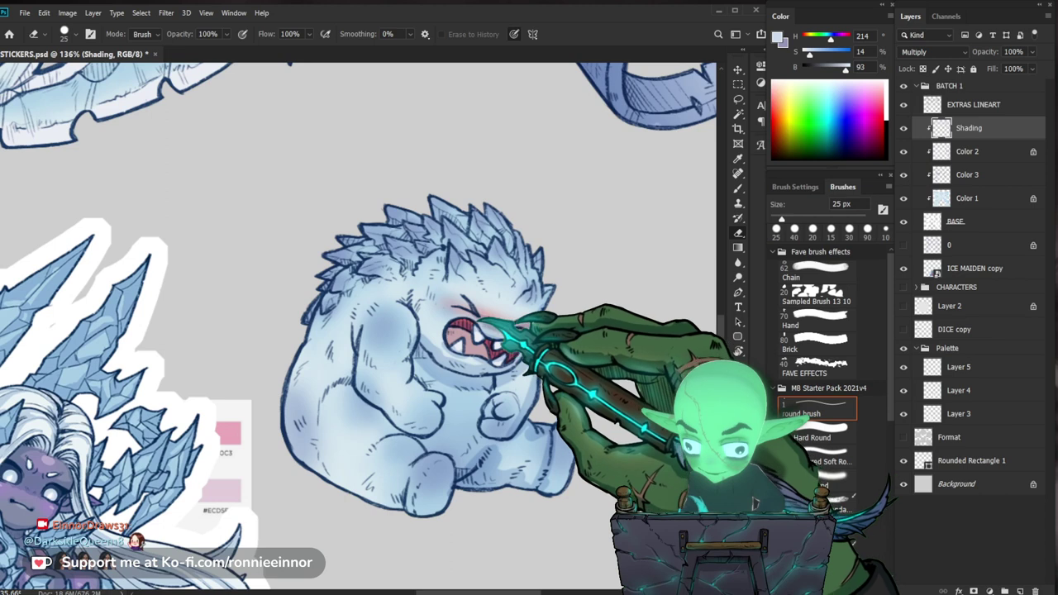
Shade the seated yeti's upper body with the brush set to 30 px and then 35 px.
{"action": "key", "text": "z"}
{"action": "scroll", "coordinate": [570, 316], "scroll_direction": "down", "scroll_amount": 3}
{"action": "scroll", "coordinate": [556, 304], "scroll_direction": "up", "scroll_amount": 4}
{"action": "key", "text": "b"}
{"action": "key", "text": "["}
{"action": "key", "text": "["}
{"action": "key", "text": "]"}
{"action": "key", "text": "bracketright"}
{"action": "left_click_drag", "start_coordinate": [479, 335], "coordinate": [505, 337]}
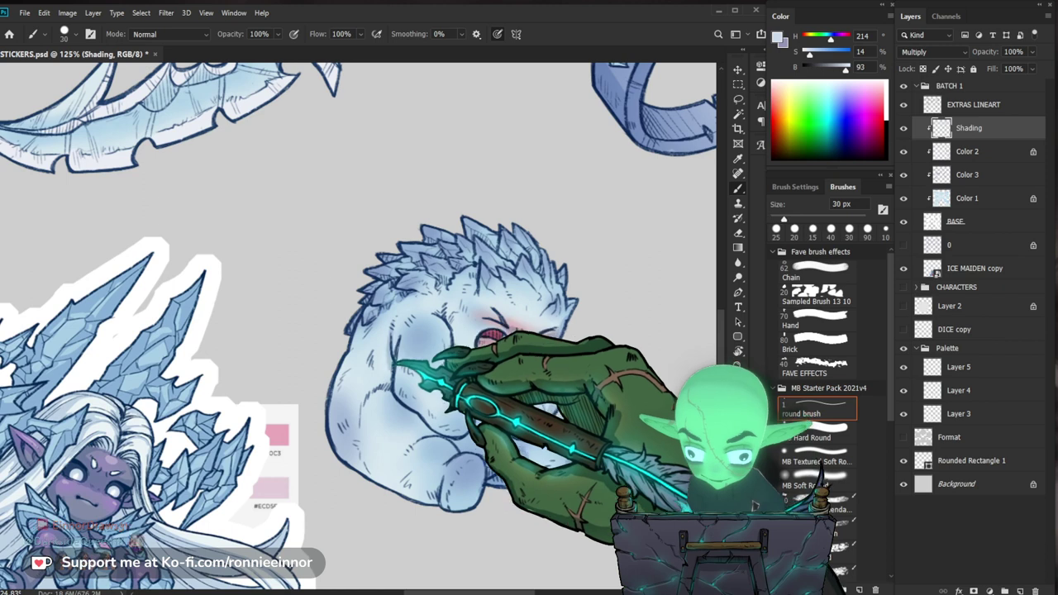
{"action": "key", "text": "bracketright"}
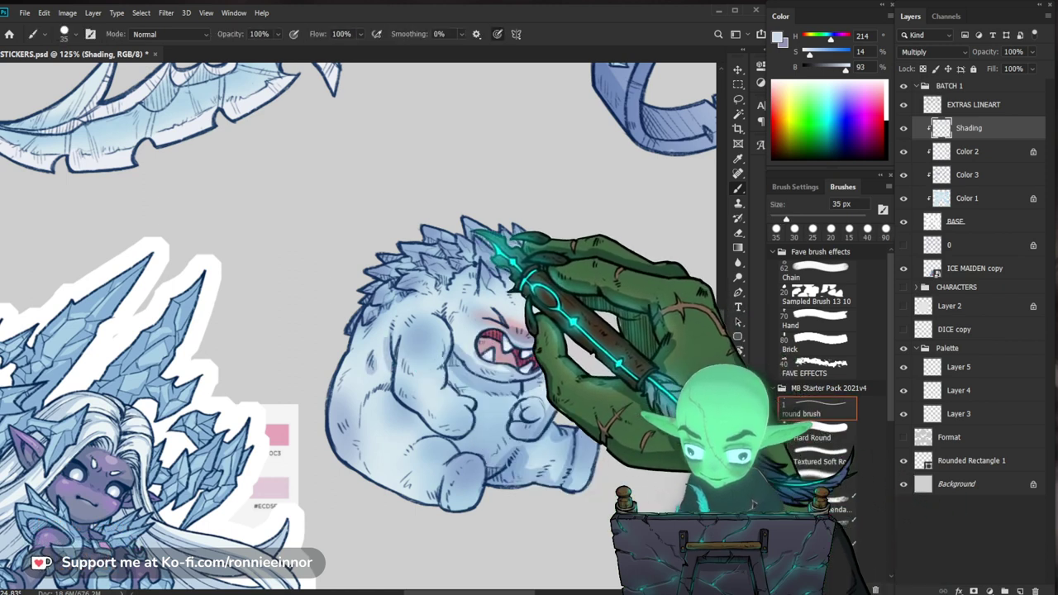
Examine the yeti's shading against the other ice stickers across the sheet.
{"action": "key", "text": "z"}
{"action": "left_click_drag", "start_coordinate": [530, 240], "coordinate": [430, 243]}
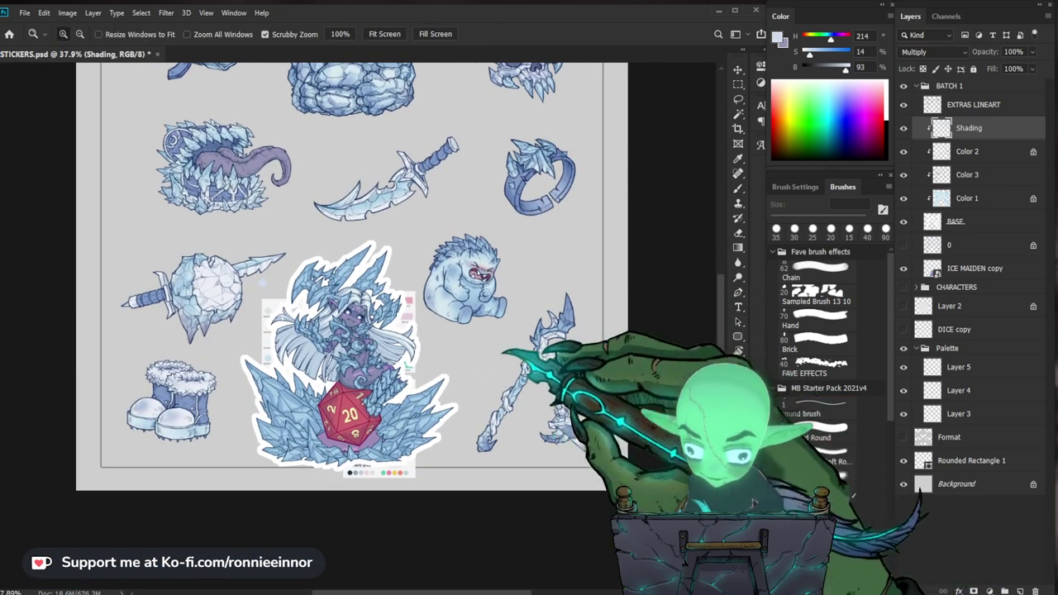
{"action": "left_click_drag", "start_coordinate": [503, 352], "coordinate": [538, 352]}
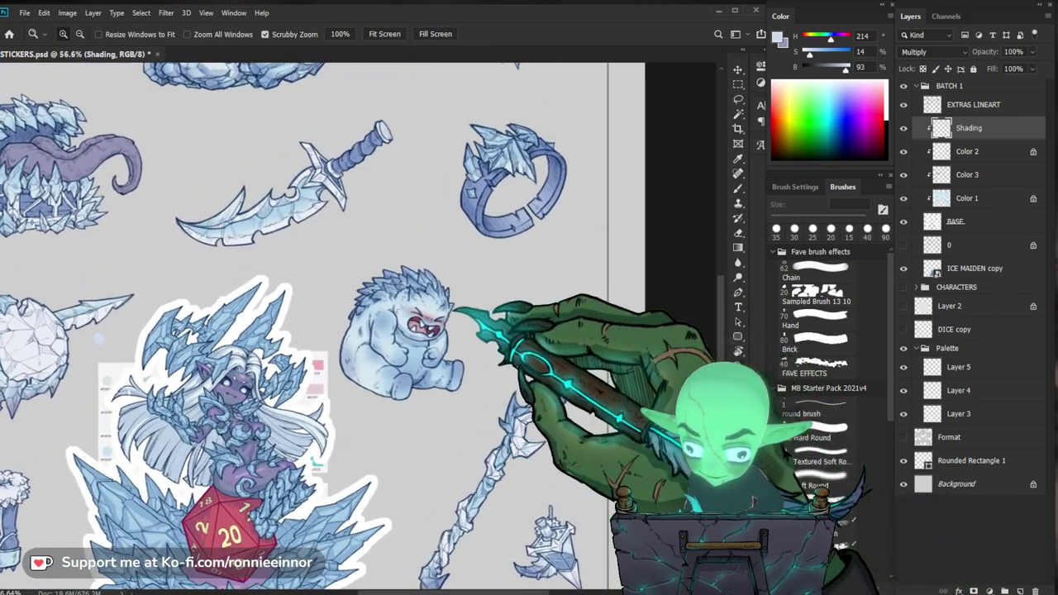
{"action": "left_click_drag", "start_coordinate": [413, 322], "coordinate": [480, 319]}
{"action": "left_click_drag", "start_coordinate": [441, 269], "coordinate": [534, 259]}
{"action": "left_click_drag", "start_coordinate": [428, 250], "coordinate": [531, 232]}
{"action": "mouse_move", "coordinate": [468, 241]}
{"action": "left_mouse_down"}
{"action": "mouse_move", "coordinate": [487, 254]}
{"action": "mouse_move", "coordinate": [497, 237]}
{"action": "mouse_move", "coordinate": [351, 273]}
{"action": "left_mouse_up"}
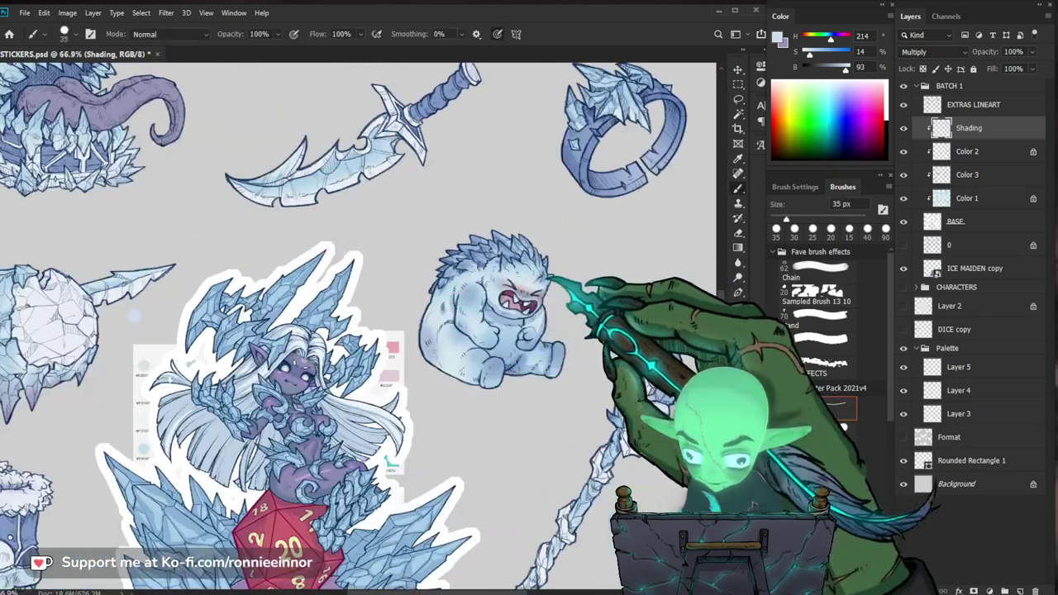
{"action": "left_click_drag", "start_coordinate": [549, 281], "coordinate": [582, 414]}
{"action": "left_click_drag", "start_coordinate": [645, 330], "coordinate": [583, 523]}
{"action": "scroll", "coordinate": [426, 252], "scroll_direction": "down", "scroll_amount": 2}
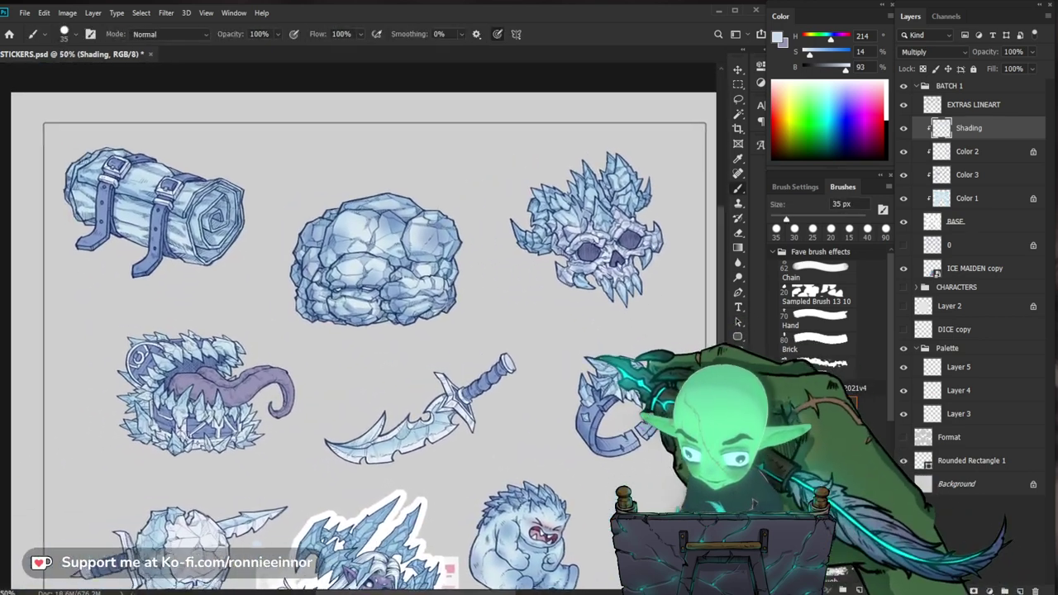
{"action": "left_click_drag", "start_coordinate": [496, 355], "coordinate": [469, 278]}
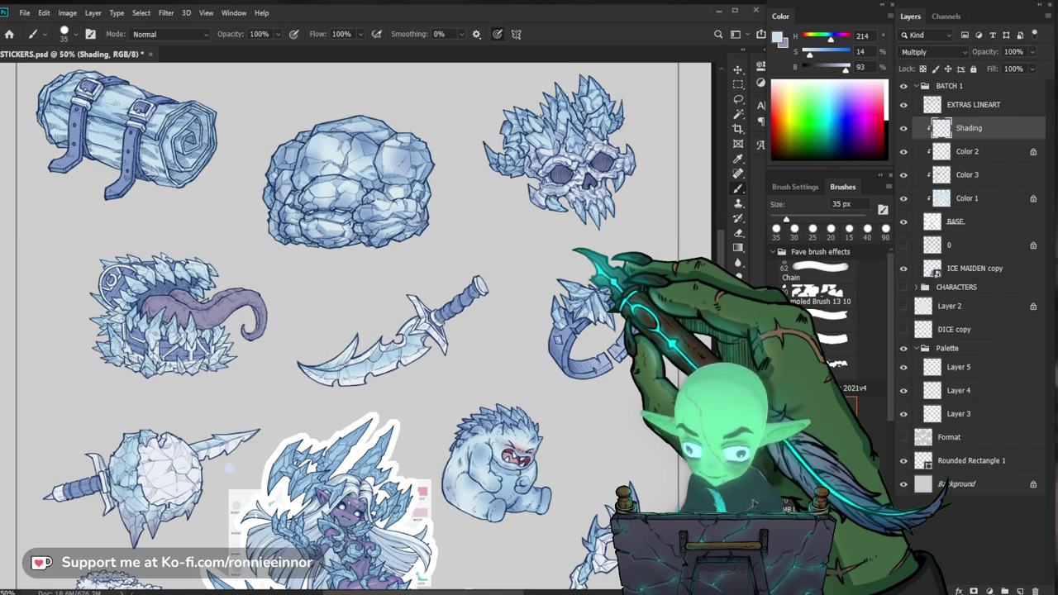
Shade the yeti's belly beneath the arms with the 35 px brush, using the 25 px eraser for corrections.
{"action": "scroll", "coordinate": [473, 496], "scroll_direction": "up", "scroll_amount": 3}
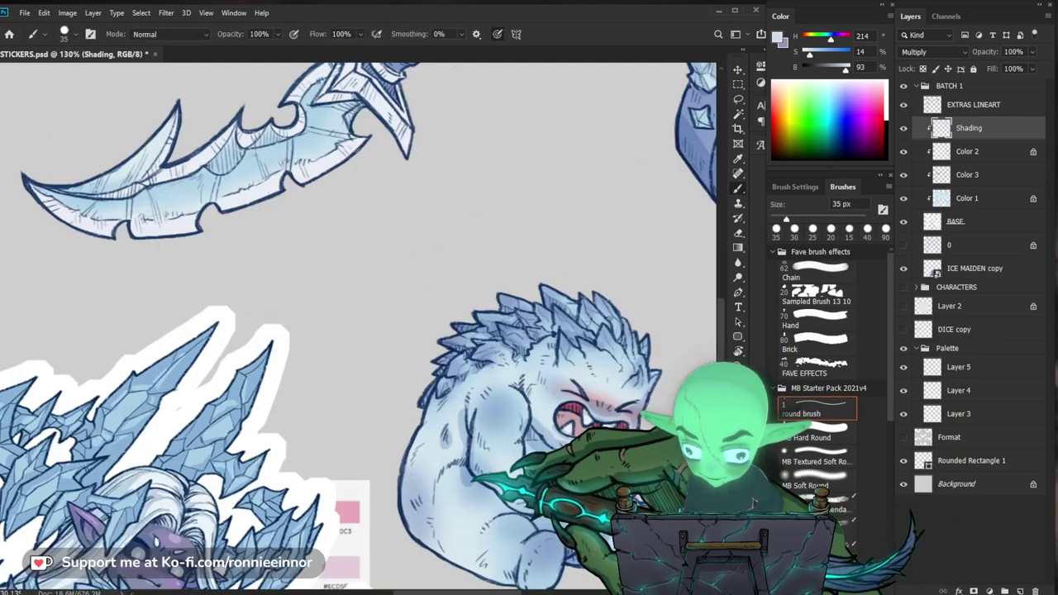
{"action": "left_click_drag", "start_coordinate": [480, 463], "coordinate": [428, 357]}
{"action": "key", "text": "e"}
{"action": "key", "text": "b"}
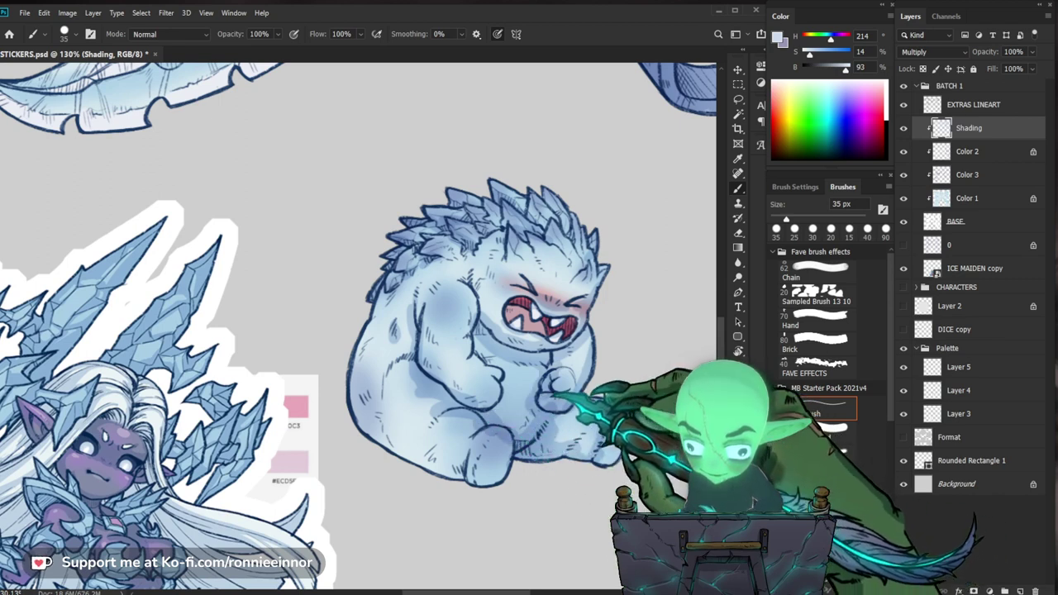
{"action": "key", "text": "e"}
{"action": "key", "text": "b"}
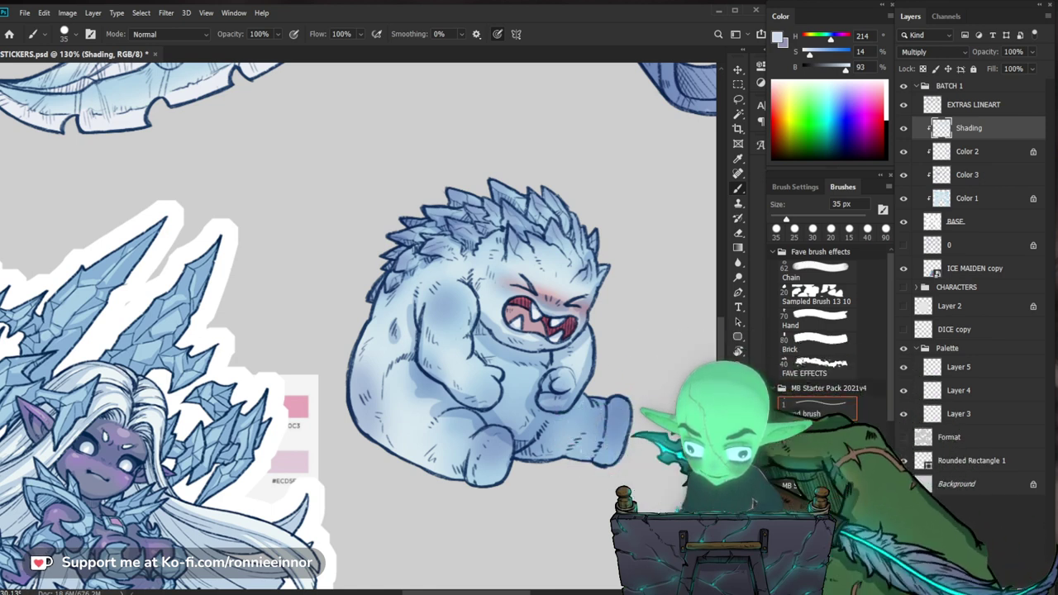
Shade the sole of the yeti's front foot and the fold behind its thigh, alternating the 35 px brush and 25 px eraser.
{"action": "key", "text": "e"}
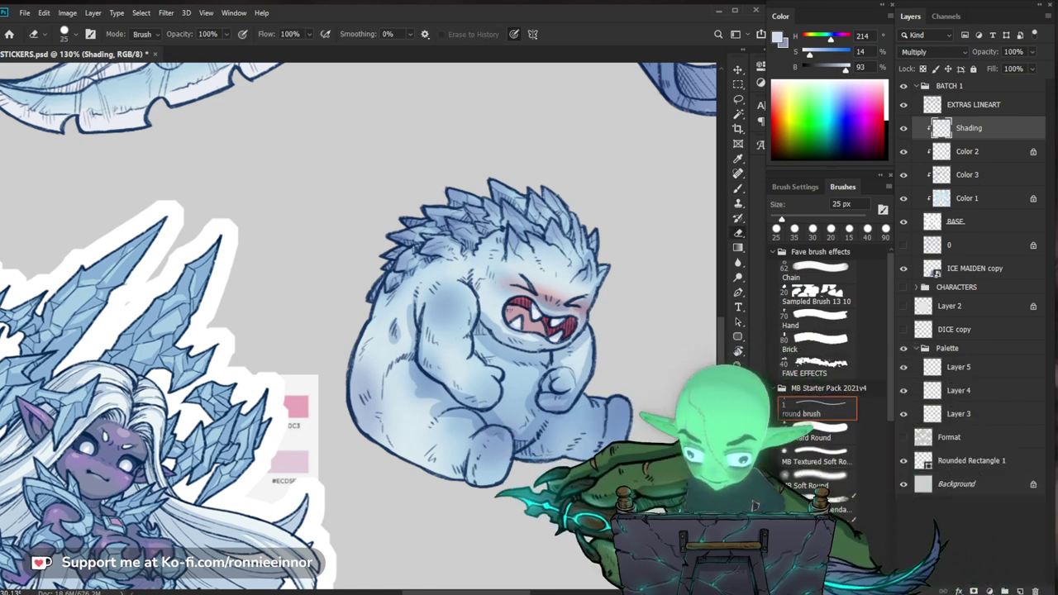
{"action": "key", "text": "b"}
{"action": "key", "text": "e"}
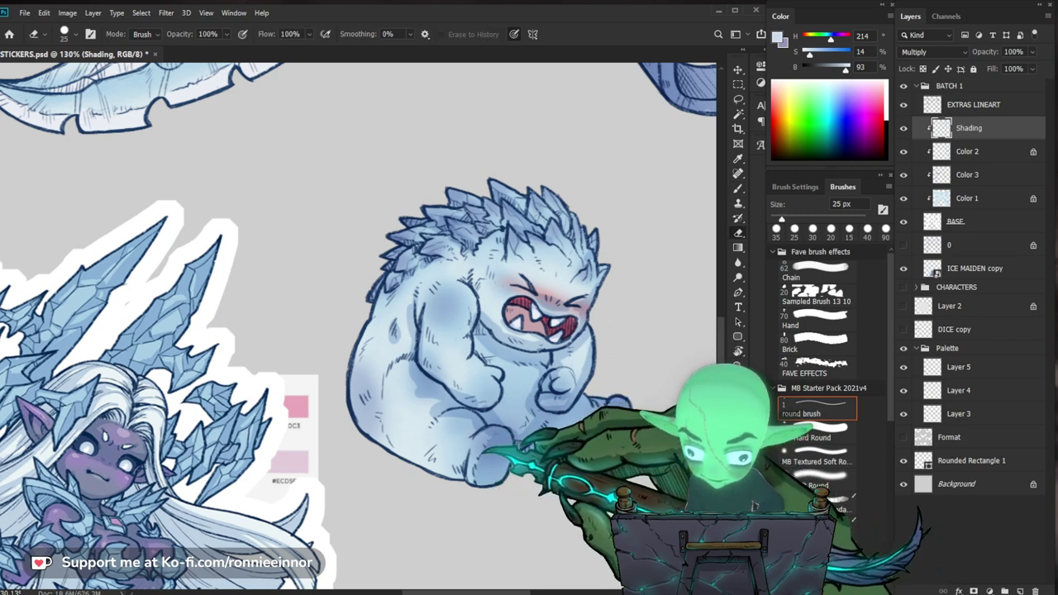
{"action": "key", "text": "b"}
{"action": "key", "text": "e"}
{"action": "key", "text": "b"}
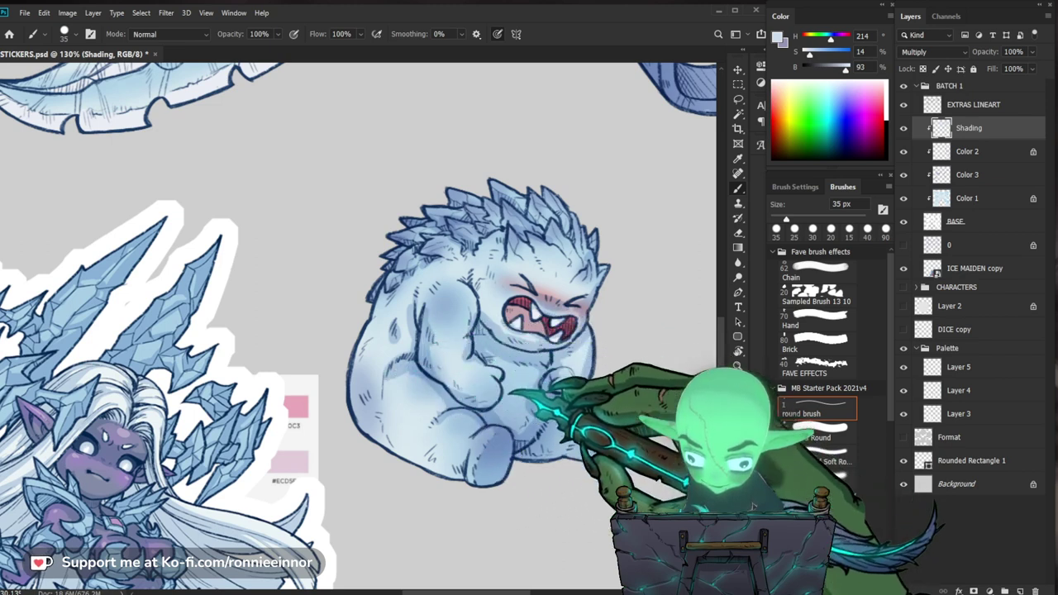
Refine the shading on the yeti's thigh and belly with the 35 px brush and 25 px eraser.
{"action": "mouse_move", "coordinate": [572, 391]}
{"action": "left_mouse_down"}
{"action": "mouse_move", "coordinate": [488, 390]}
{"action": "mouse_move", "coordinate": [622, 386]}
{"action": "left_mouse_up"}
{"action": "key", "text": "e"}
{"action": "key", "text": "b"}
{"action": "mouse_move", "coordinate": [571, 364]}
{"action": "left_mouse_down"}
{"action": "mouse_move", "coordinate": [489, 424]}
{"action": "mouse_move", "coordinate": [556, 360]}
{"action": "left_mouse_up"}
{"action": "key", "text": "e"}
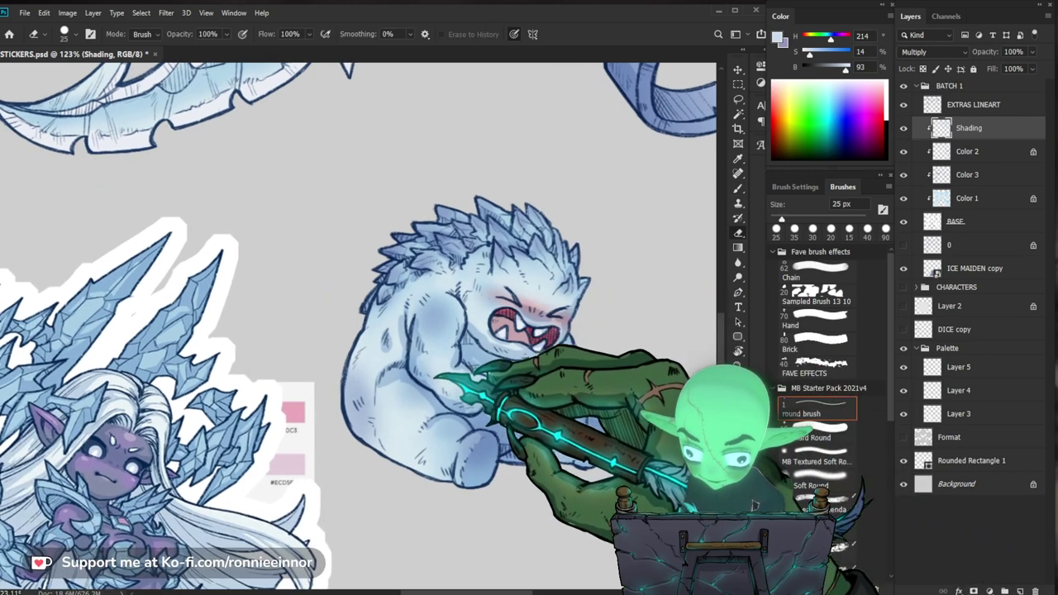
{"action": "key", "text": "b"}
{"action": "left_click_drag", "start_coordinate": [533, 392], "coordinate": [521, 376]}
{"action": "key", "text": "e"}
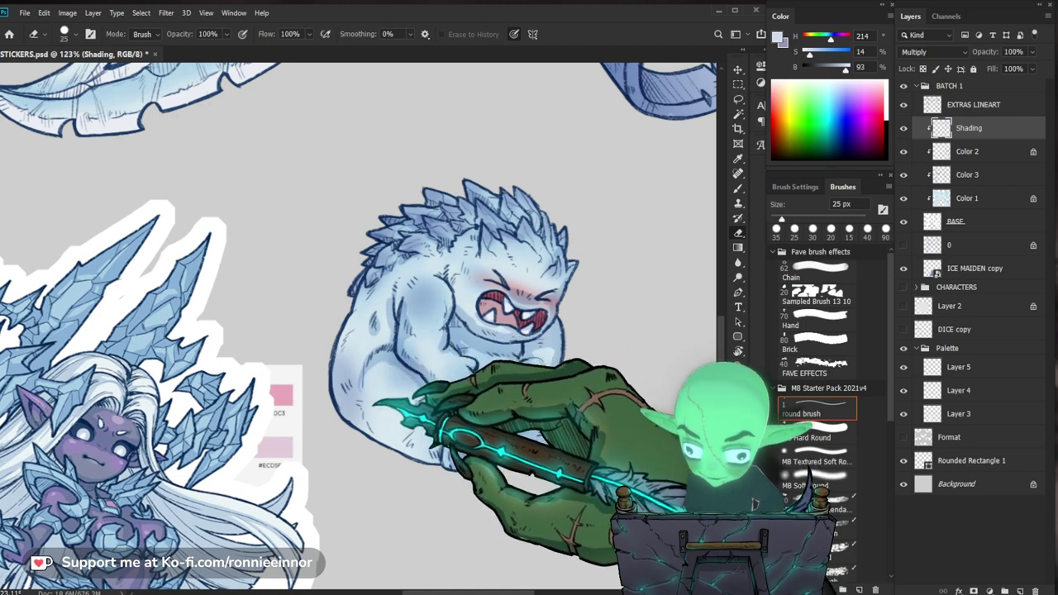
{"action": "key", "text": "b"}
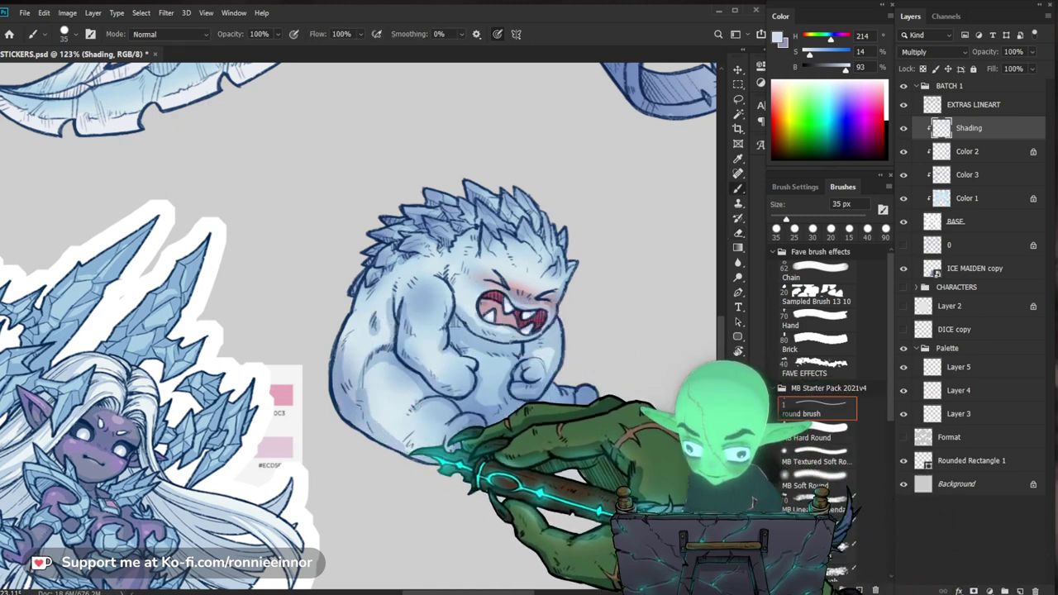
Build up the shading on the yeti's legs, lower body and face with the 35 px brush, erasing excess at 25 px.
{"action": "left_click_drag", "start_coordinate": [521, 403], "coordinate": [549, 391]}
{"action": "left_click_drag", "start_coordinate": [550, 391], "coordinate": [543, 392], "text": "ctrl"}
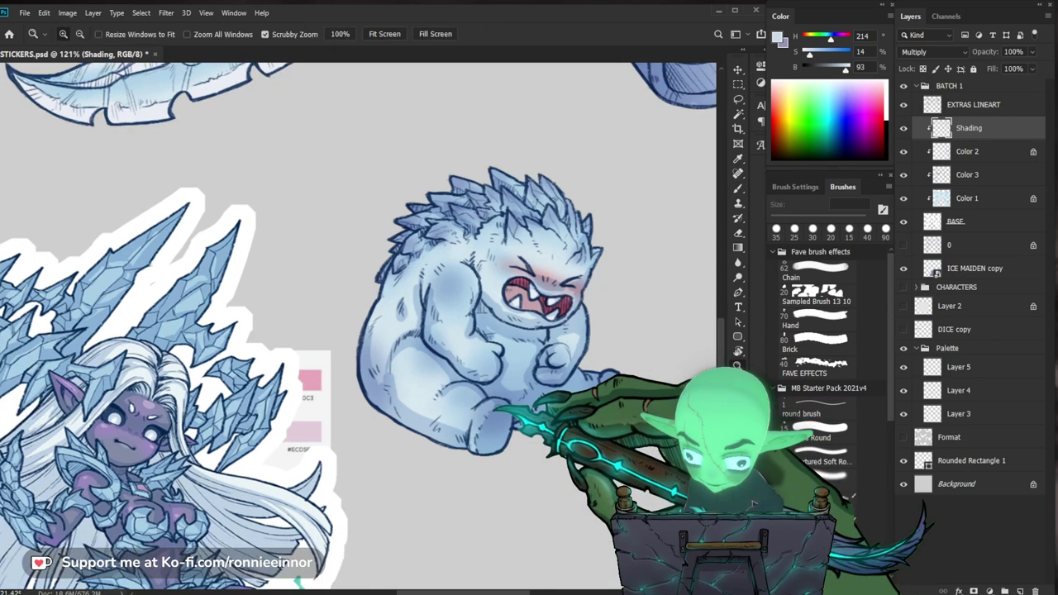
{"action": "key", "text": "e"}
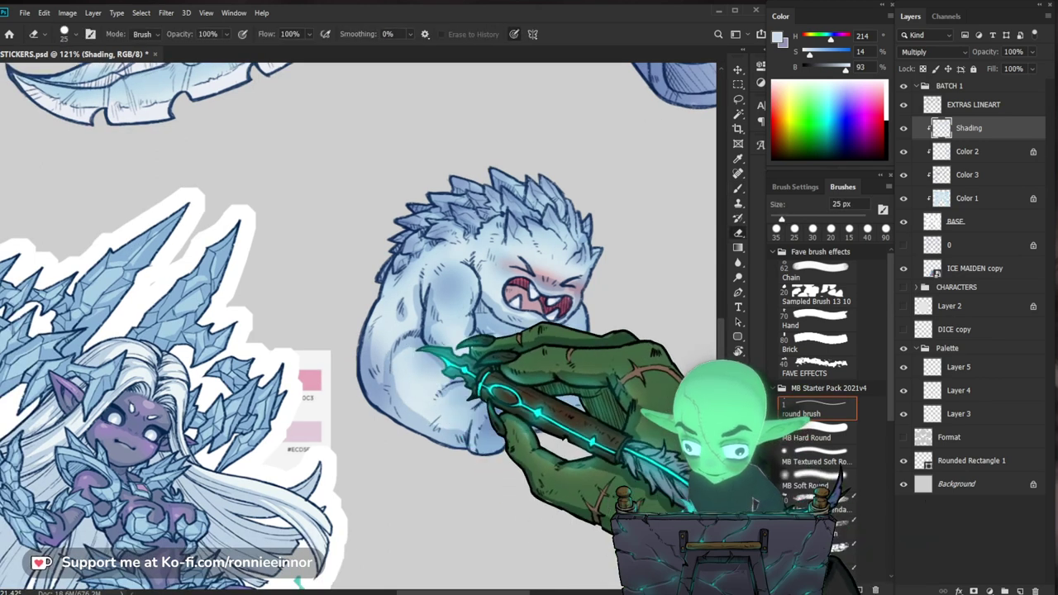
{"action": "key", "text": "b"}
{"action": "mouse_move", "coordinate": [455, 301]}
{"action": "left_mouse_down"}
{"action": "mouse_move", "coordinate": [437, 327]}
{"action": "mouse_move", "coordinate": [416, 408]}
{"action": "left_mouse_up"}
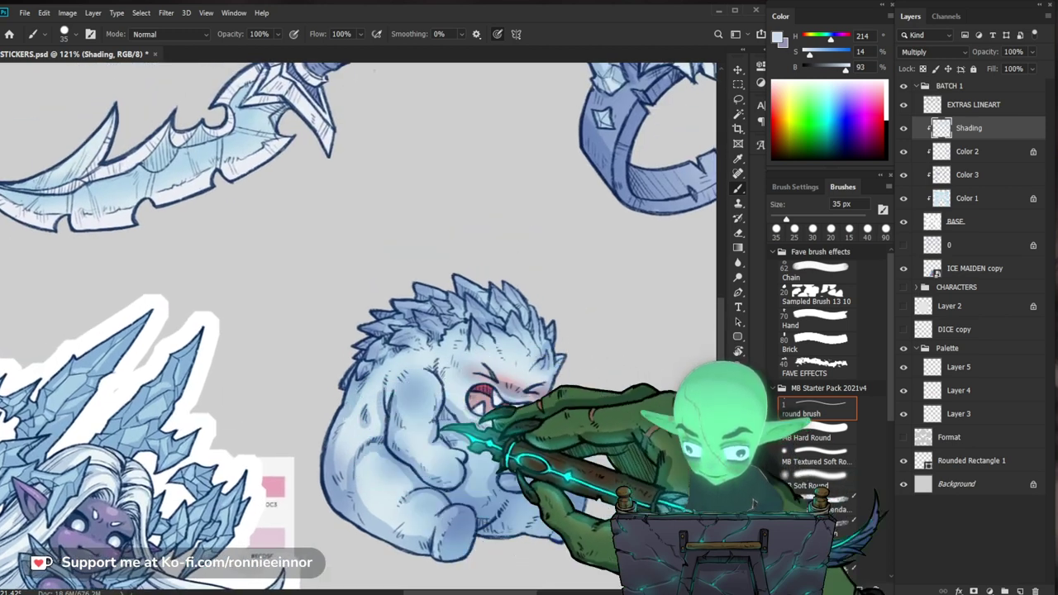
{"action": "left_click_drag", "start_coordinate": [555, 402], "coordinate": [540, 377]}
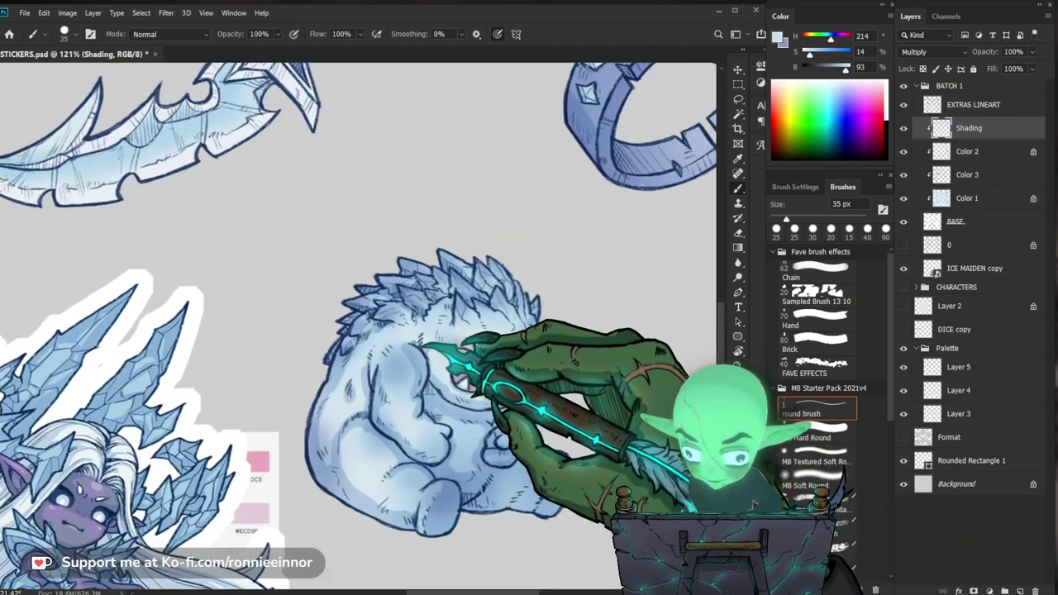
{"action": "key", "text": "e"}
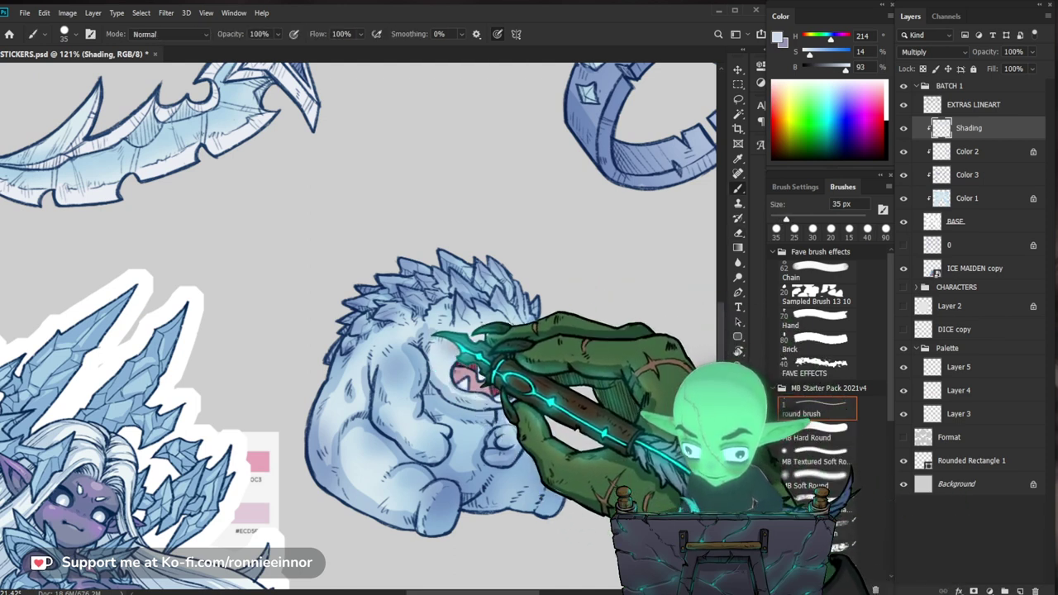
{"action": "left_click_drag", "start_coordinate": [614, 319], "coordinate": [575, 322]}
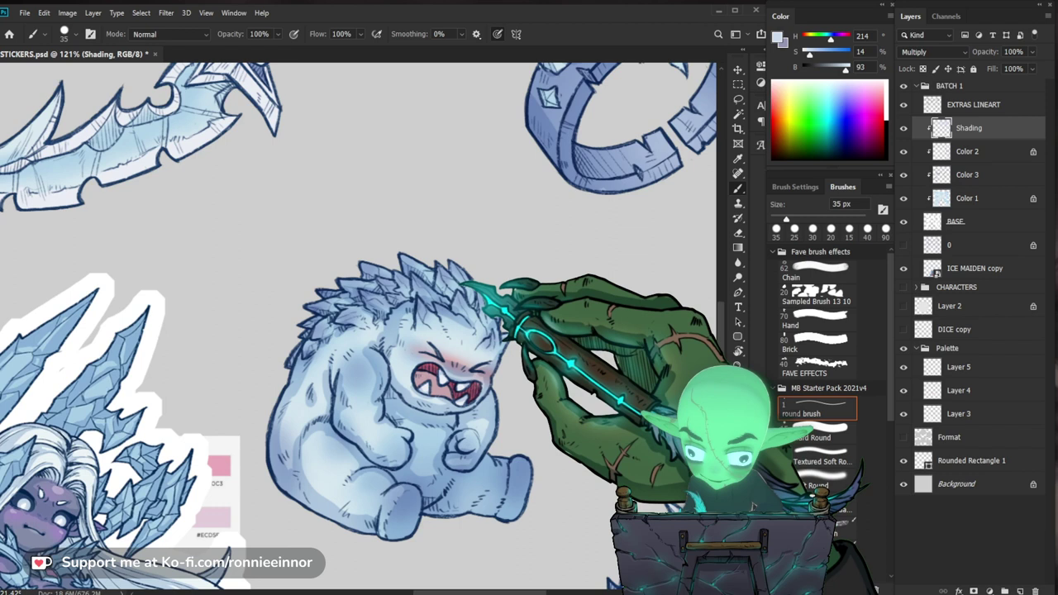
Shade the yeti's head and back spikes with the brush enlarged to 80 px, cleaning up with the 25 px eraser.
{"action": "key", "text": "bracketright"}
{"action": "key", "text": "bracketright"}
{"action": "key", "text": "bracketright"}
{"action": "key", "text": "bracketright"}
{"action": "key", "text": "bracketright"}
{"action": "key", "text": "bracketright"}
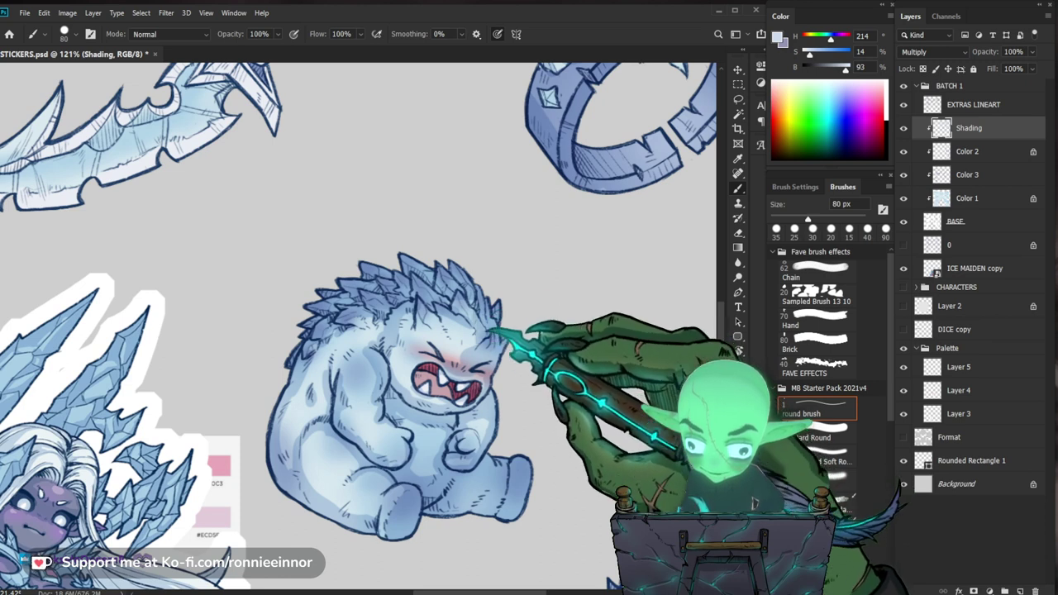
{"action": "key", "text": "e"}
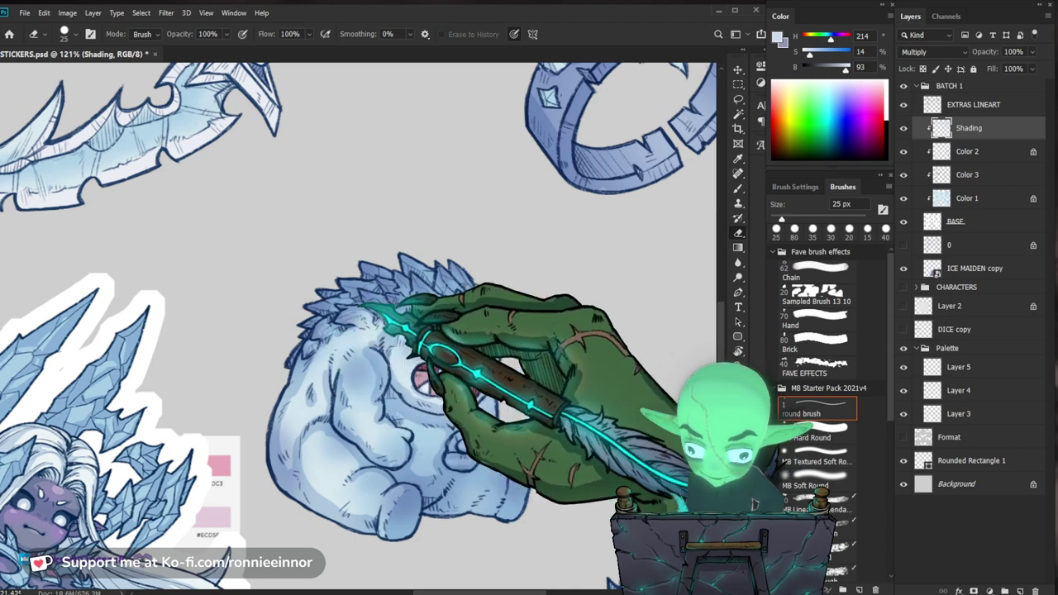
{"action": "left_click_drag", "start_coordinate": [464, 283], "coordinate": [424, 283]}
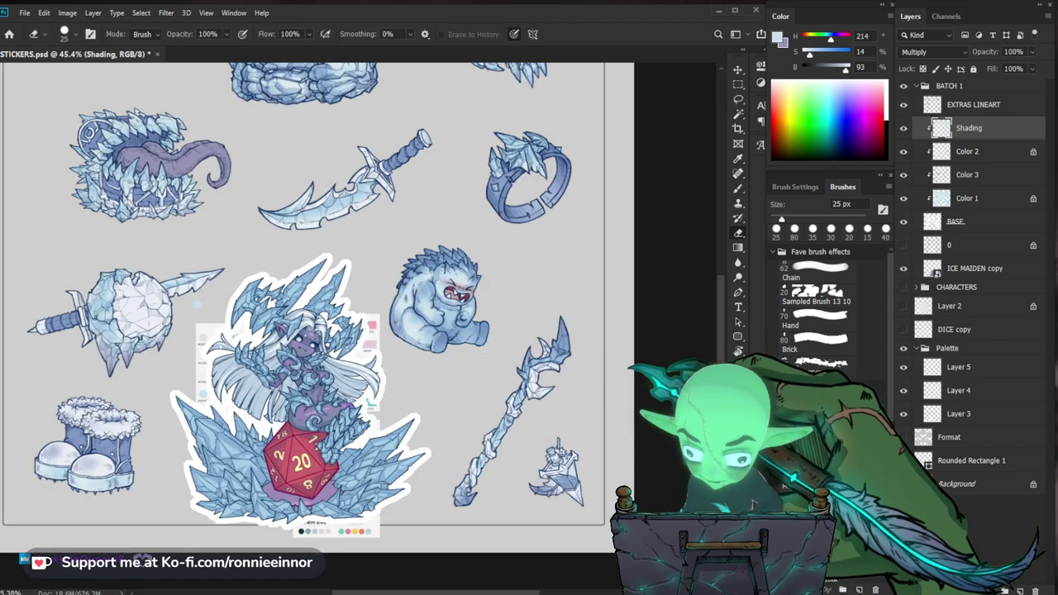
{"action": "left_click_drag", "start_coordinate": [493, 266], "coordinate": [546, 266]}
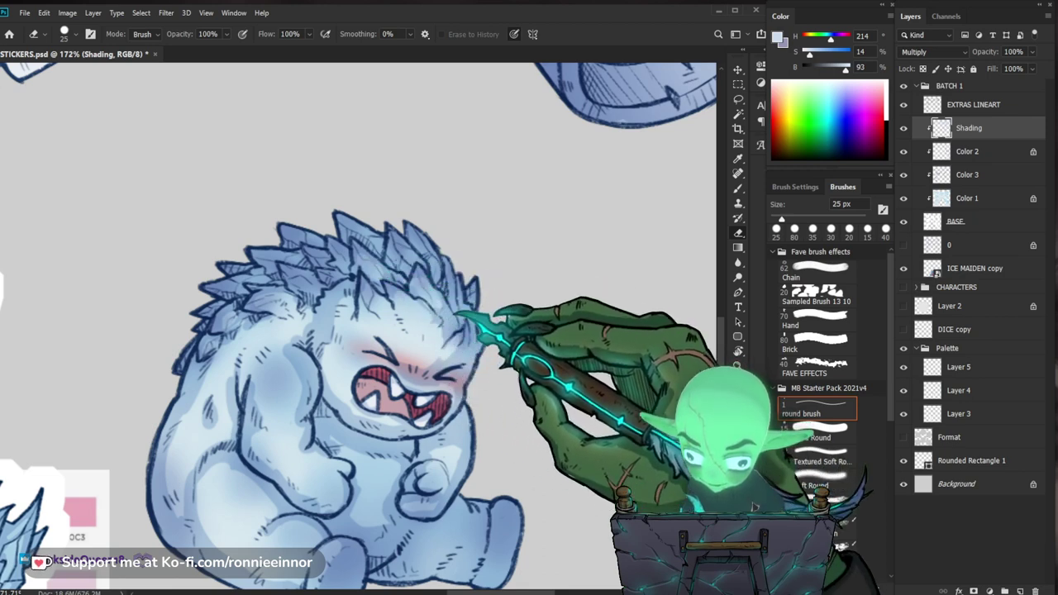
Add fine shading around the yeti's forehead and brow spikes with a 10 px brush, correcting with the 25 px eraser.
{"action": "key", "text": "b"}
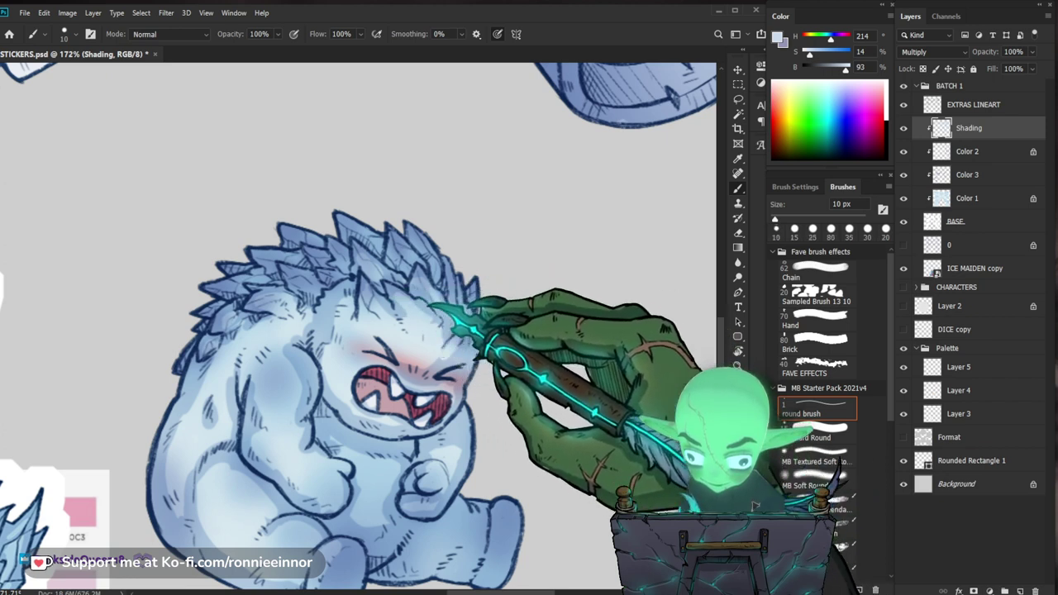
{"action": "key", "text": "e"}
{"action": "key", "text": "b"}
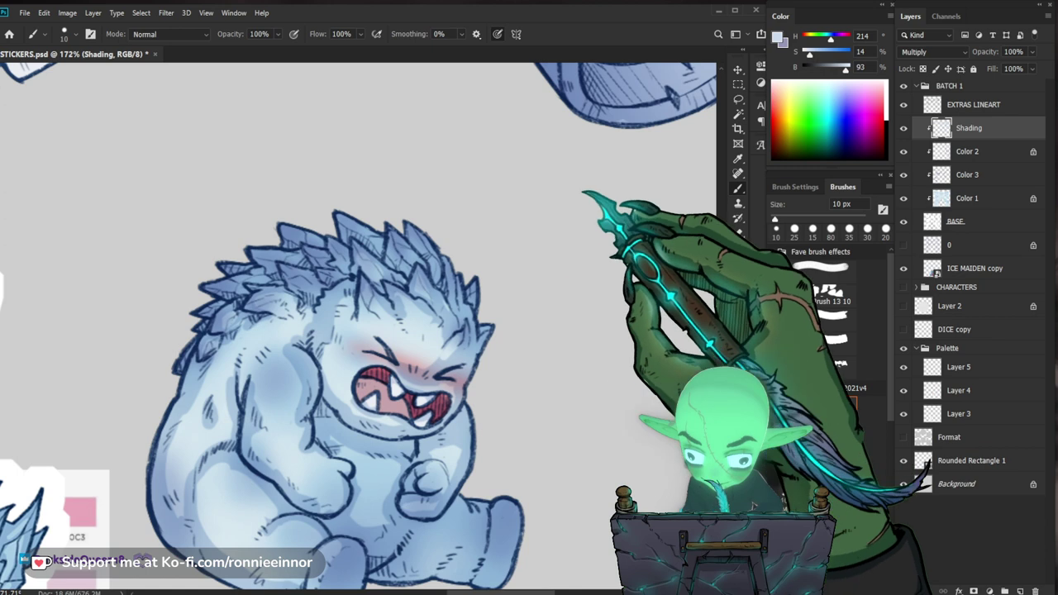
{"action": "key", "text": "e"}
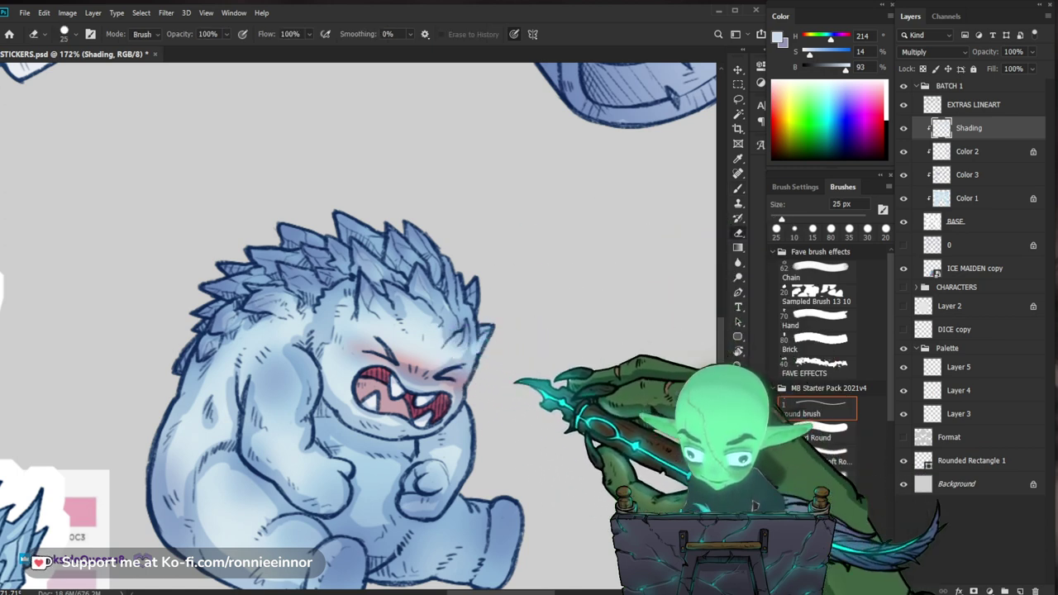
{"action": "left_click_drag", "start_coordinate": [464, 397], "coordinate": [482, 360]}
{"action": "key", "text": "b"}
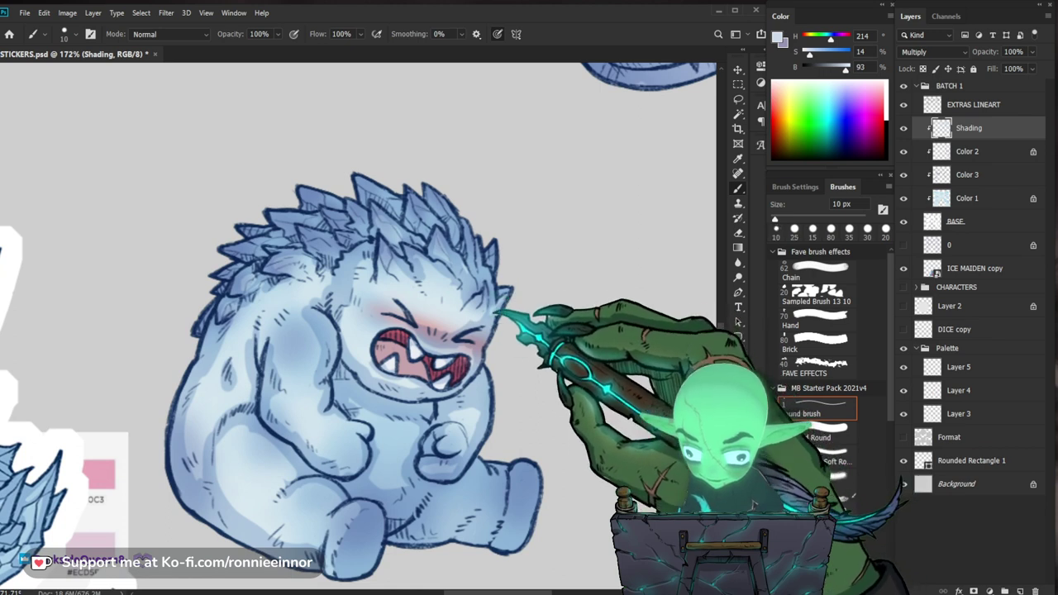
Touch up the shading around the yeti's mouth and eyes with the 10 px brush and 25 px eraser.
{"action": "left_click_drag", "start_coordinate": [463, 413], "coordinate": [486, 423]}
{"action": "key", "text": "e"}
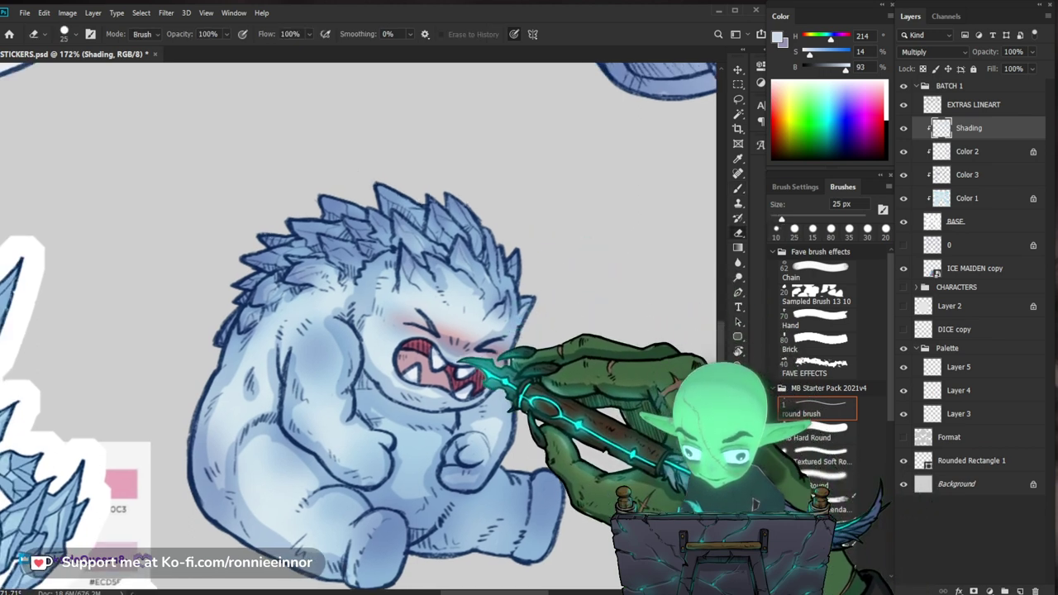
{"action": "key", "text": "b"}
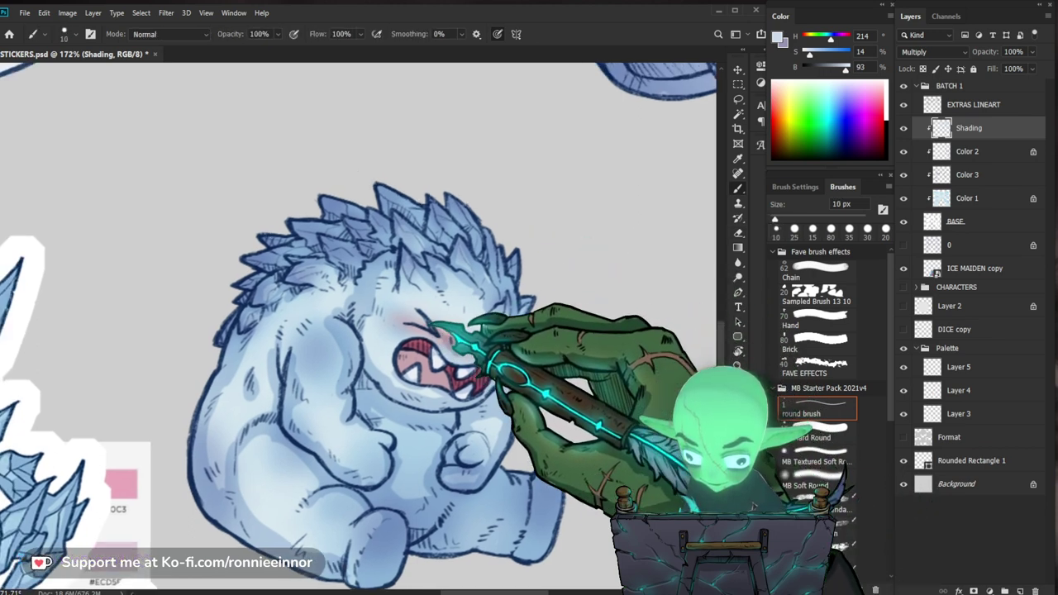
{"action": "mouse_move", "coordinate": [571, 323]}
{"action": "left_mouse_down"}
{"action": "mouse_move", "coordinate": [488, 343]}
{"action": "mouse_move", "coordinate": [540, 335]}
{"action": "mouse_move", "coordinate": [566, 343]}
{"action": "left_mouse_up"}
{"action": "scroll", "coordinate": [446, 310], "scroll_direction": "up", "scroll_amount": 5}
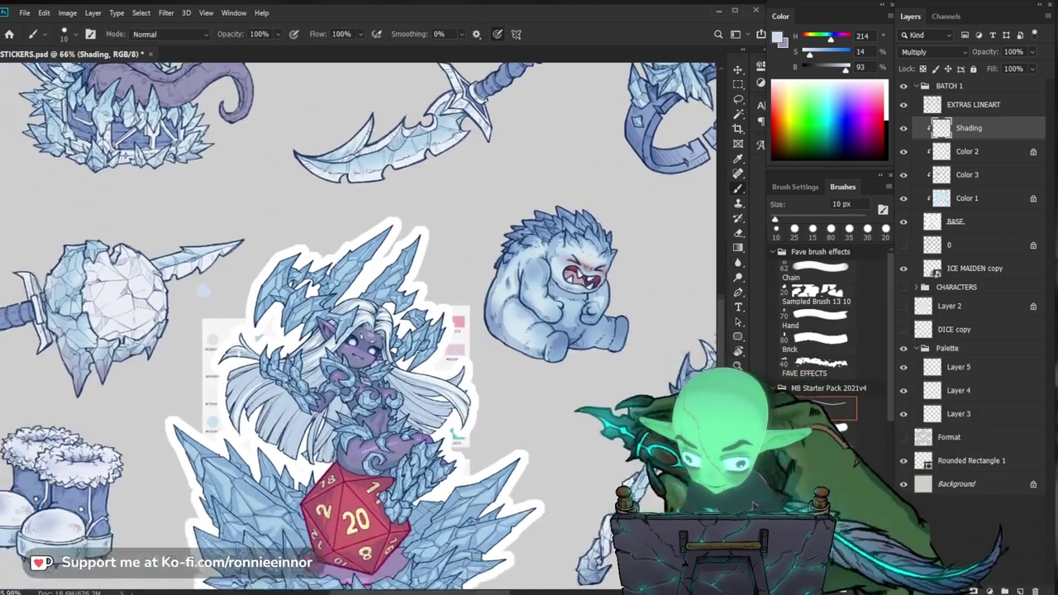
Clean up the shading on the yeti's side with the 25 px eraser and review it on the sheet.
{"action": "key", "text": "b"}
{"action": "key", "text": "e"}
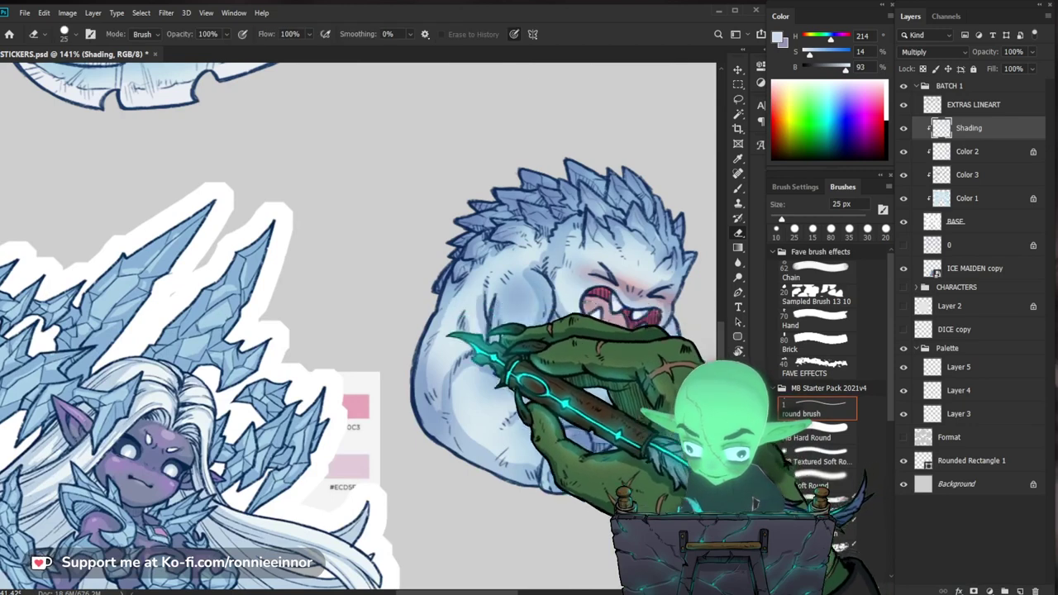
{"action": "key", "text": "b"}
{"action": "key", "text": "z"}
{"action": "left_click_drag", "start_coordinate": [444, 330], "coordinate": [356, 335]}
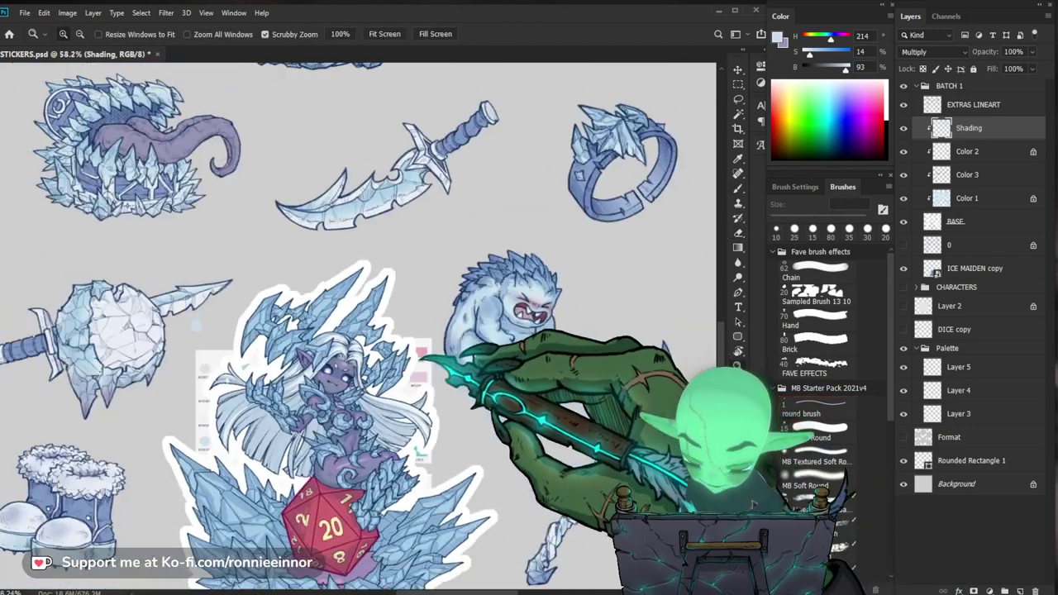
Refine the shading on the yeti's back spikes with the 10 px brush and the 25 px eraser.
{"action": "mouse_move", "coordinate": [684, 463]}
{"action": "left_mouse_down"}
{"action": "mouse_move", "coordinate": [680, 390]}
{"action": "mouse_move", "coordinate": [660, 360]}
{"action": "mouse_move", "coordinate": [577, 400]}
{"action": "left_mouse_up"}
{"action": "left_click_drag", "start_coordinate": [377, 220], "coordinate": [451, 218]}
{"action": "key", "text": "b"}
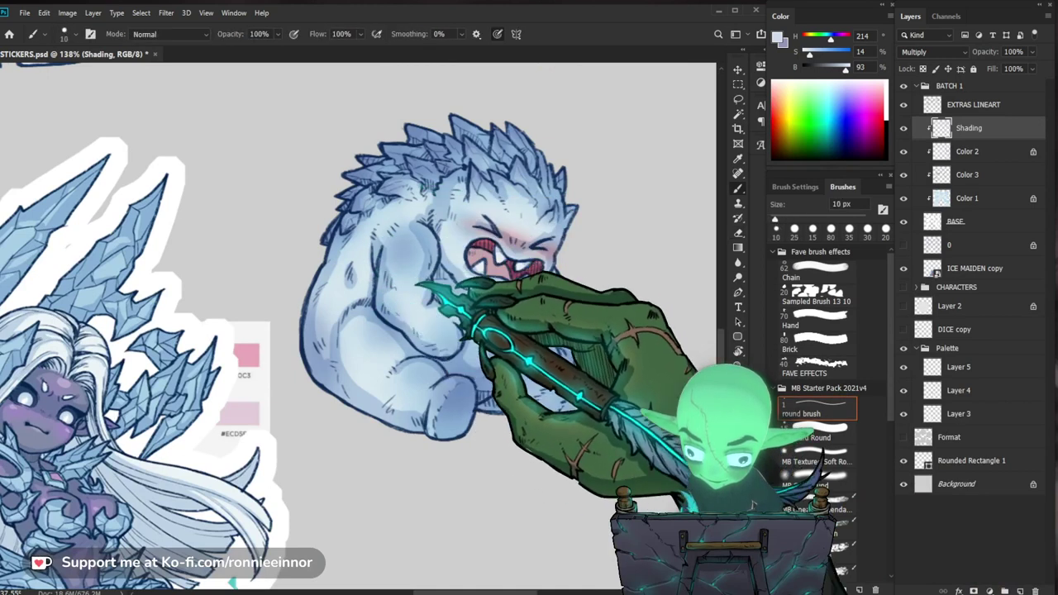
{"action": "key", "text": "z"}
{"action": "left_click_drag", "start_coordinate": [558, 232], "coordinate": [517, 224]}
{"action": "left_click_drag", "start_coordinate": [402, 190], "coordinate": [442, 192]}
{"action": "key", "text": "e"}
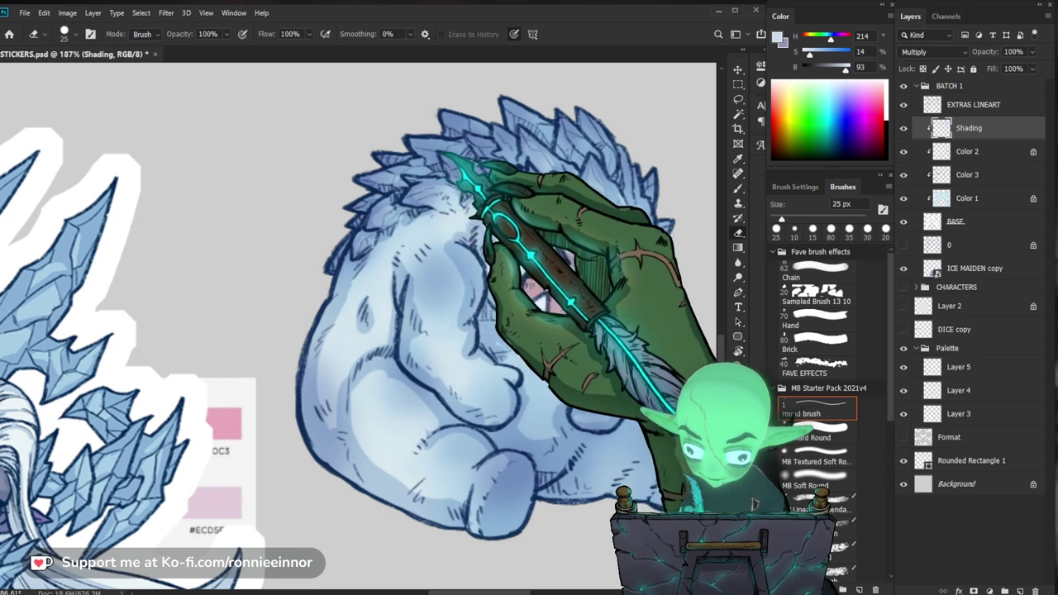
{"action": "left_click_drag", "start_coordinate": [548, 159], "coordinate": [484, 253]}
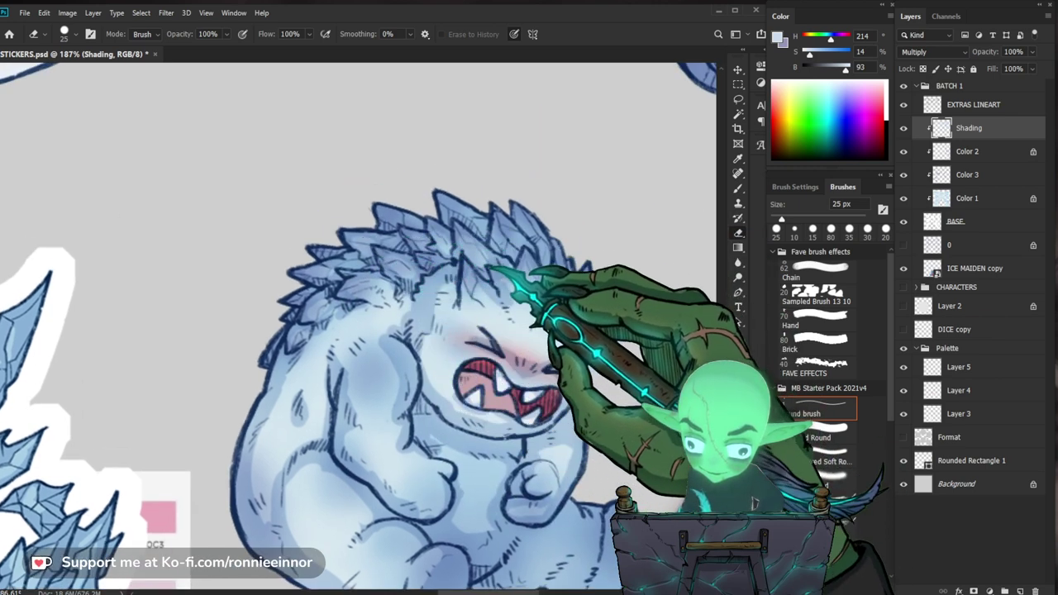
Add fine shading to the spikes on the yeti's head, alternating the 10 px brush with the 25 px eraser.
{"action": "key", "text": "b"}
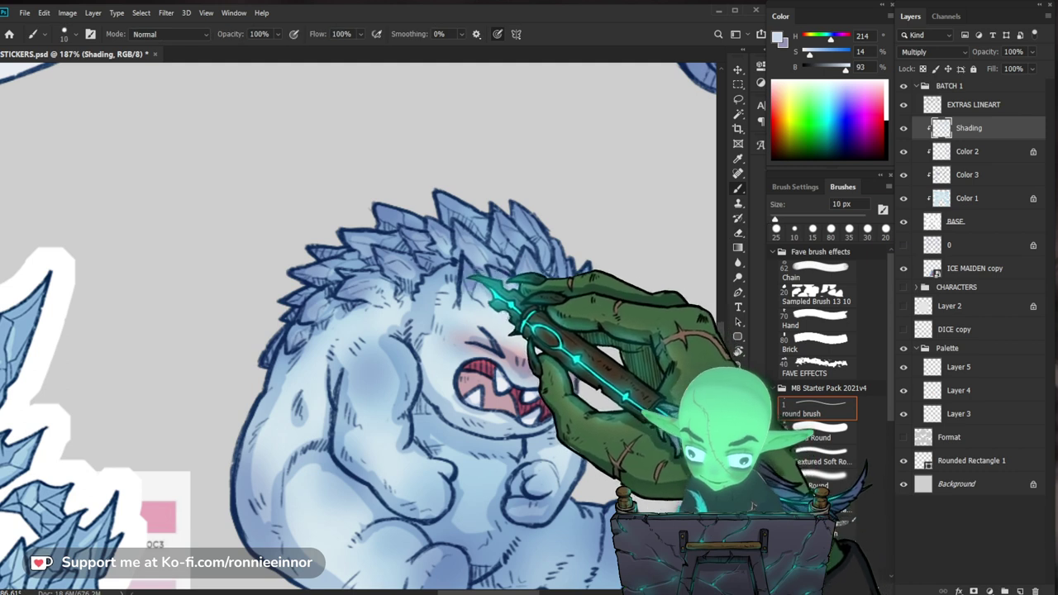
{"action": "left_click_drag", "start_coordinate": [586, 273], "coordinate": [534, 280]}
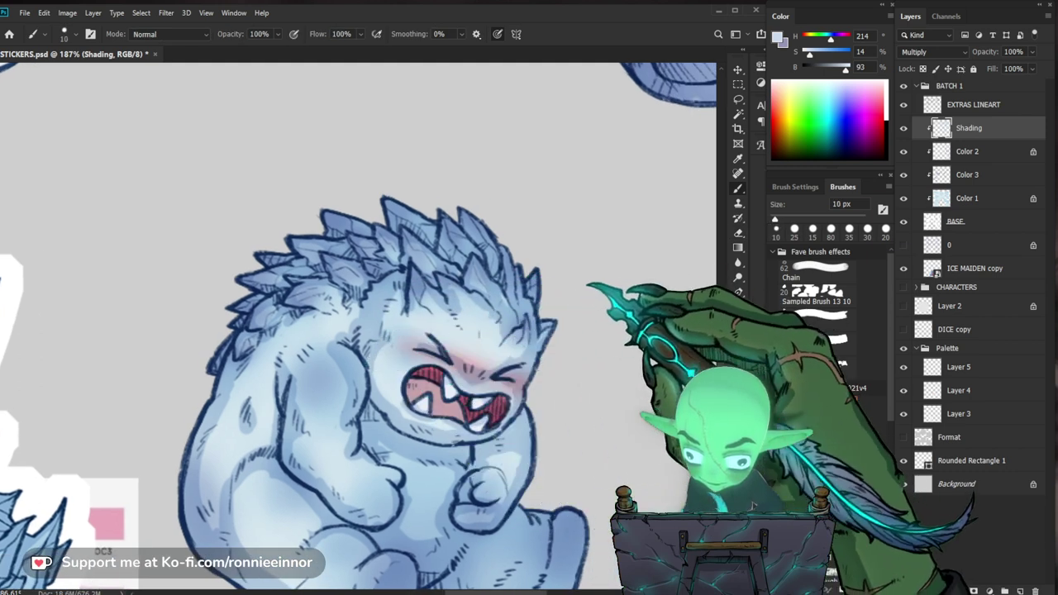
{"action": "key", "text": "e"}
{"action": "key", "text": "b"}
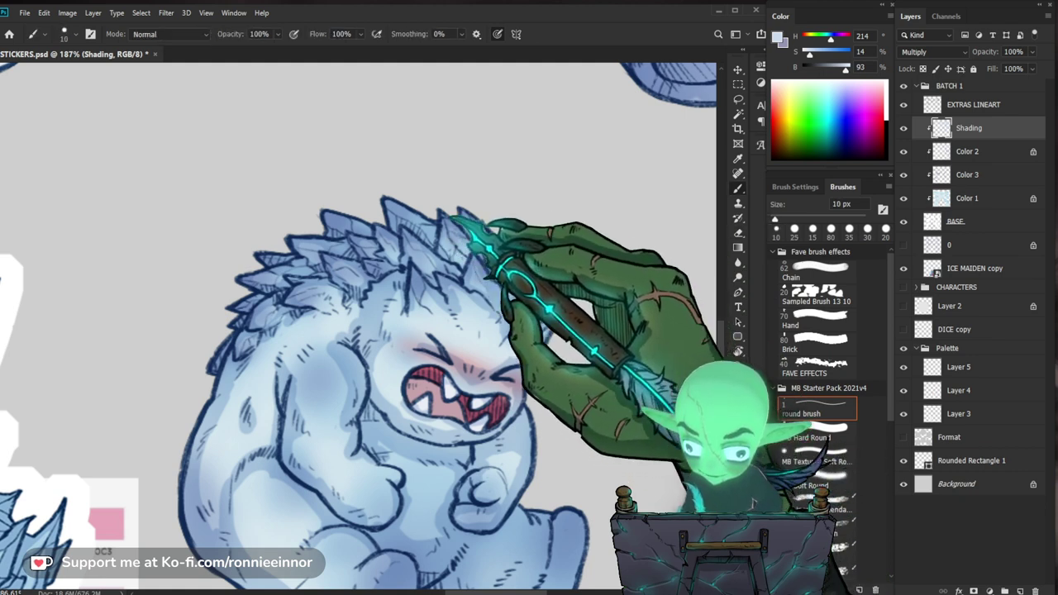
{"action": "key", "text": "e"}
{"action": "key", "text": "b"}
{"action": "key", "text": "e"}
{"action": "key", "text": "b"}
{"action": "scroll", "coordinate": [540, 291], "scroll_direction": "down", "scroll_amount": 5}
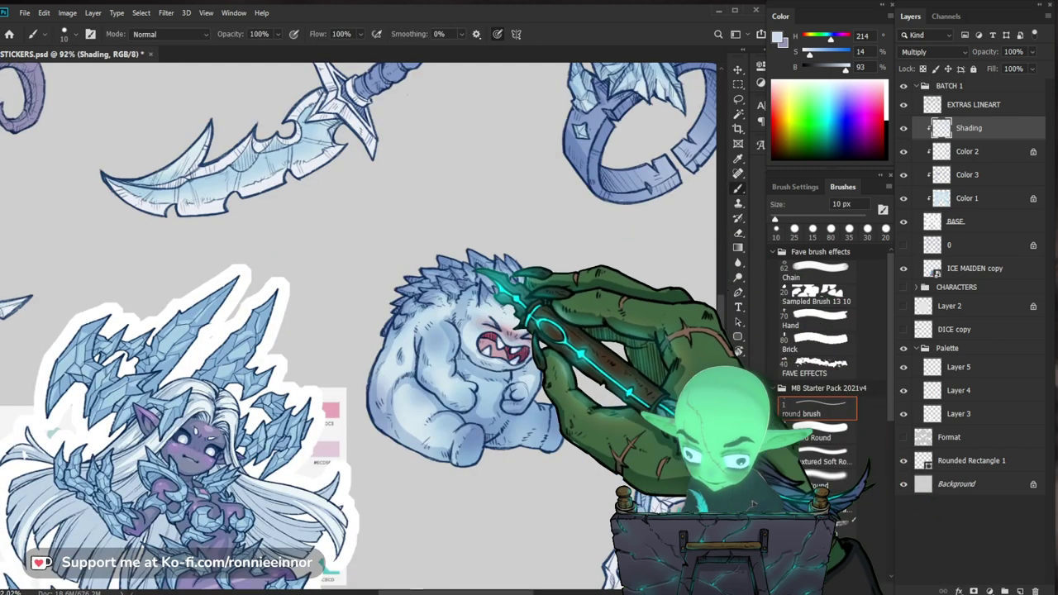
Touch up the shading from the yeti's head spikes down to its shoulder with the 10 px brush.
{"action": "left_click_drag", "start_coordinate": [474, 257], "coordinate": [519, 259]}
{"action": "key", "text": "b"}
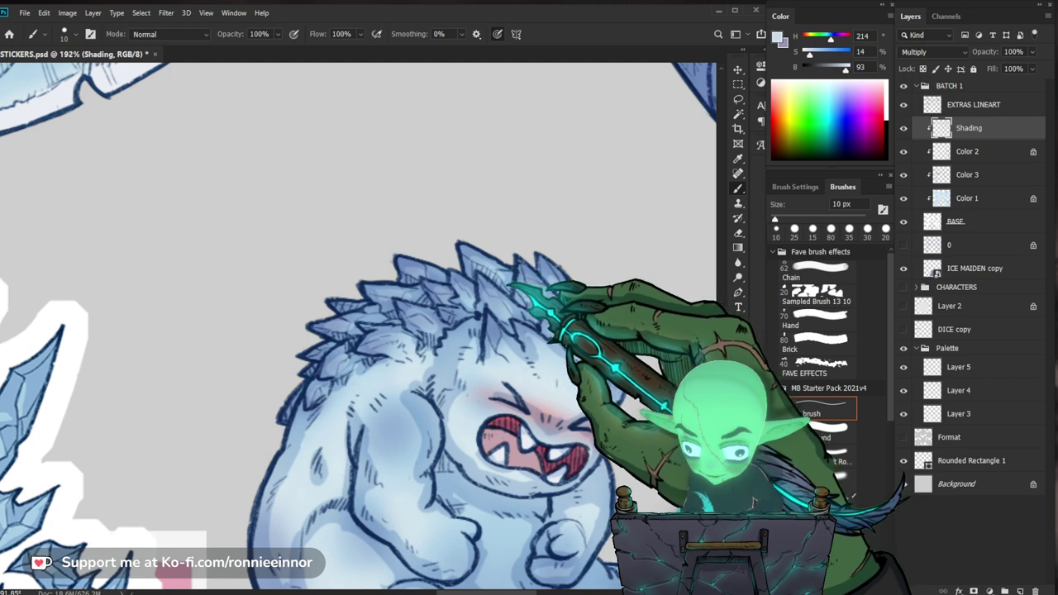
{"action": "left_click_drag", "start_coordinate": [576, 349], "coordinate": [605, 287]}
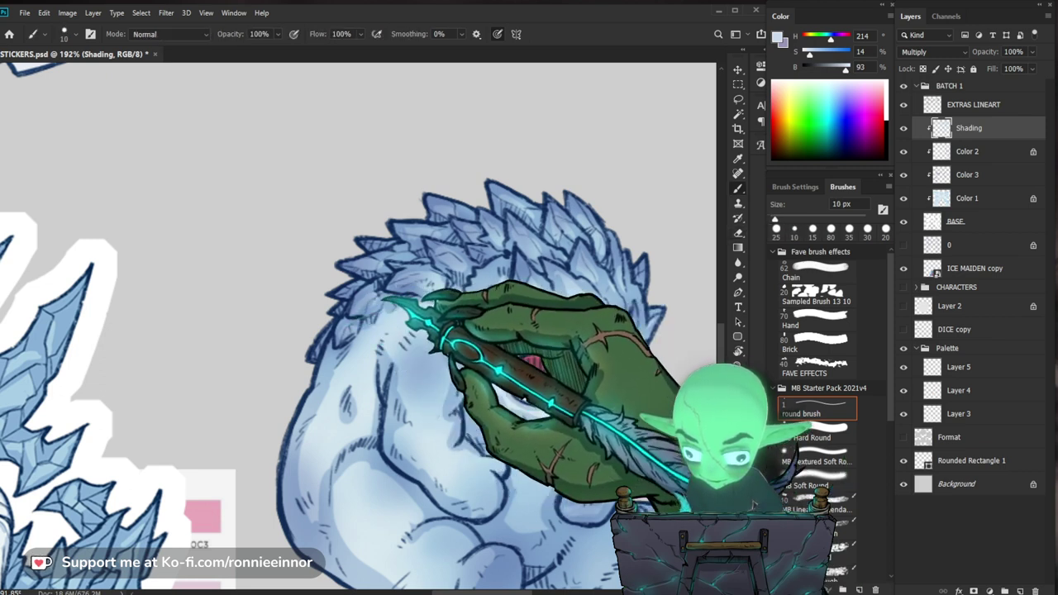
{"action": "left_click_drag", "start_coordinate": [466, 333], "coordinate": [488, 279]}
{"action": "key", "text": "e"}
{"action": "key", "text": "b"}
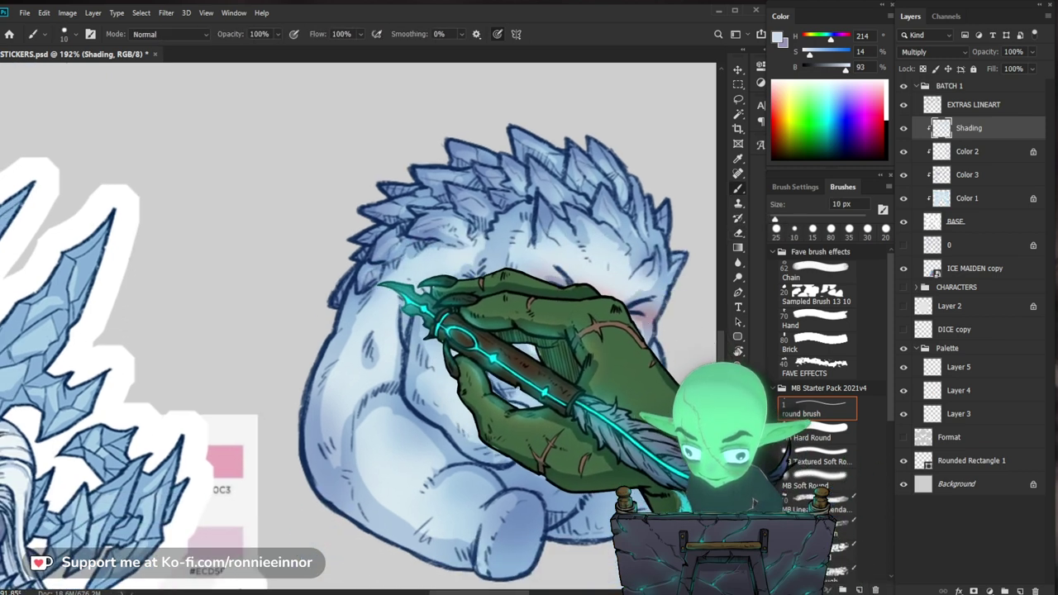
{"action": "scroll", "coordinate": [356, 331], "scroll_direction": "down", "scroll_amount": 2}
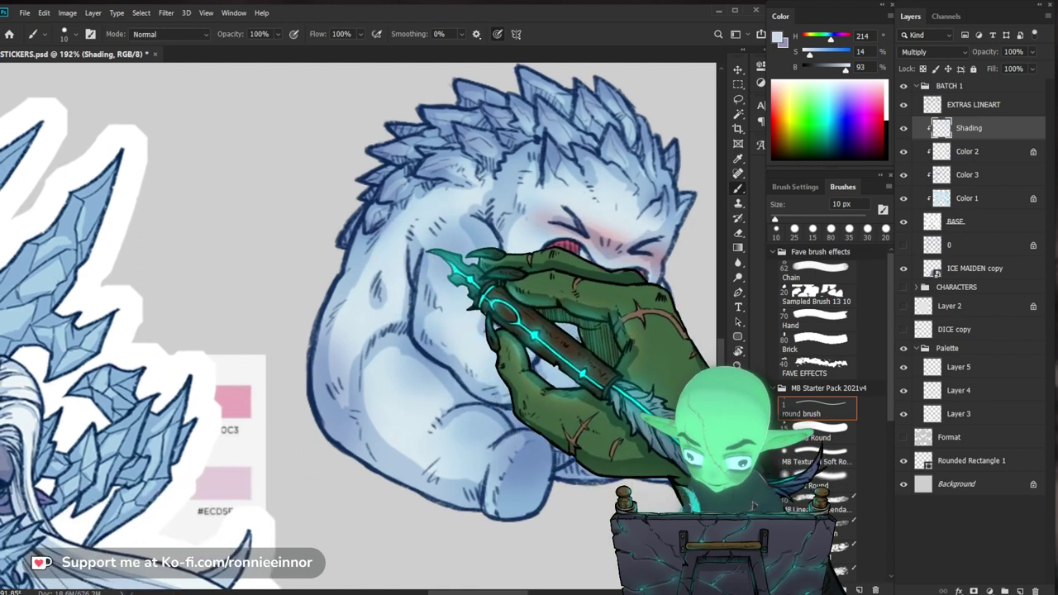
Refine the shading on the yeti's arm, belly and leg with the 10 px brush and 25 px eraser.
{"action": "key", "text": "e"}
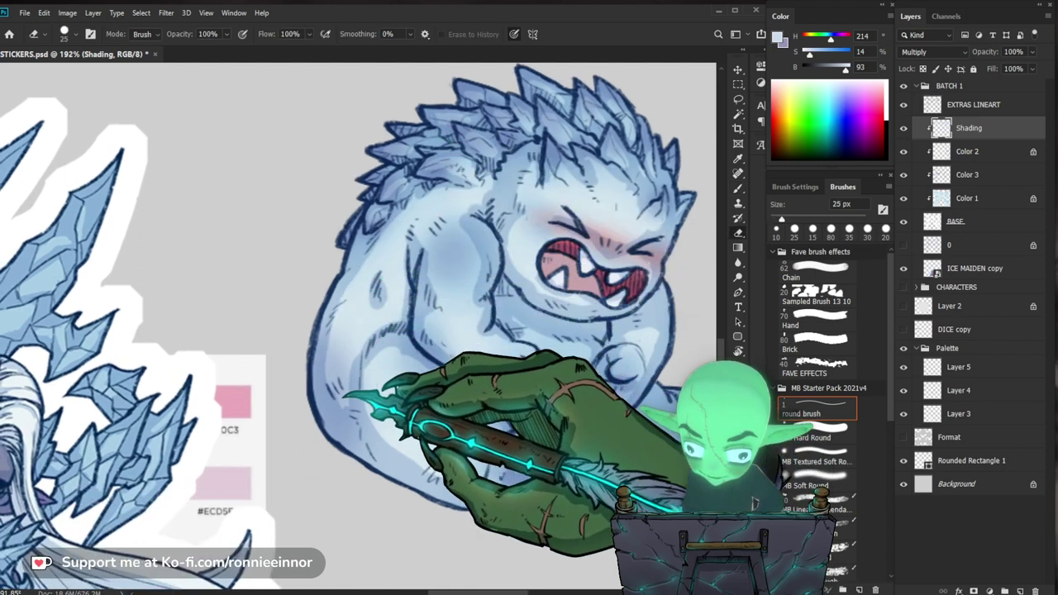
{"action": "key", "text": "b"}
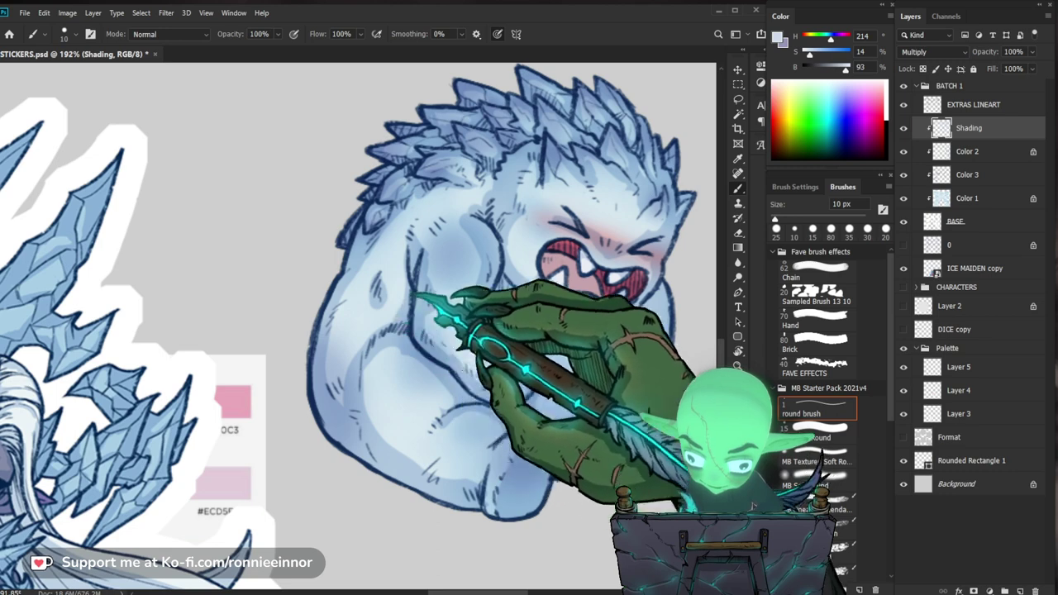
{"action": "left_click_drag", "start_coordinate": [467, 306], "coordinate": [415, 352]}
{"action": "left_click_drag", "start_coordinate": [564, 357], "coordinate": [506, 333]}
{"action": "scroll", "coordinate": [404, 275], "scroll_direction": "up", "scroll_amount": 5}
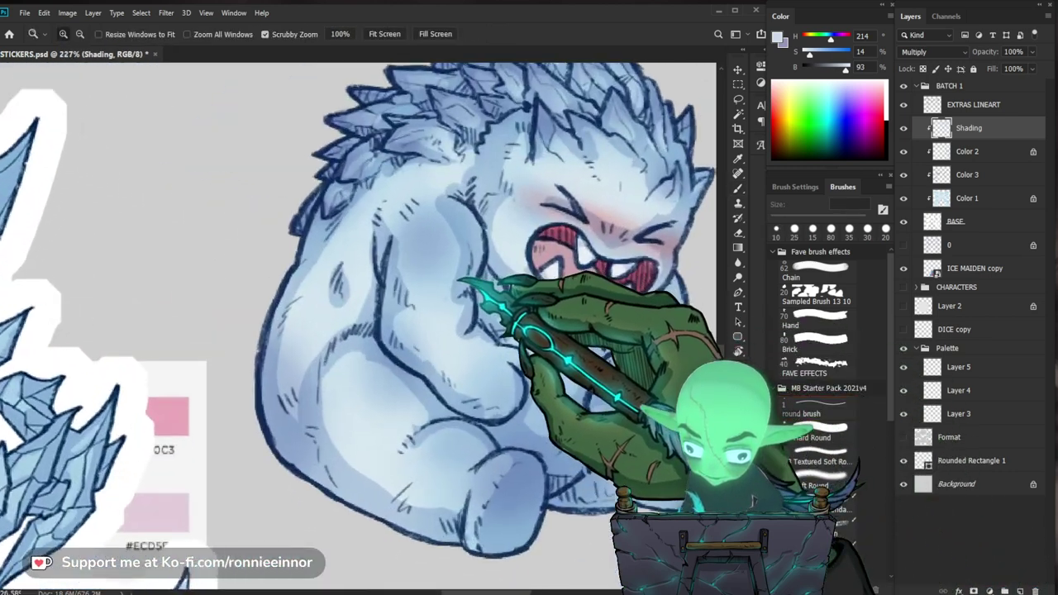
{"action": "left_click_drag", "start_coordinate": [631, 371], "coordinate": [637, 264]}
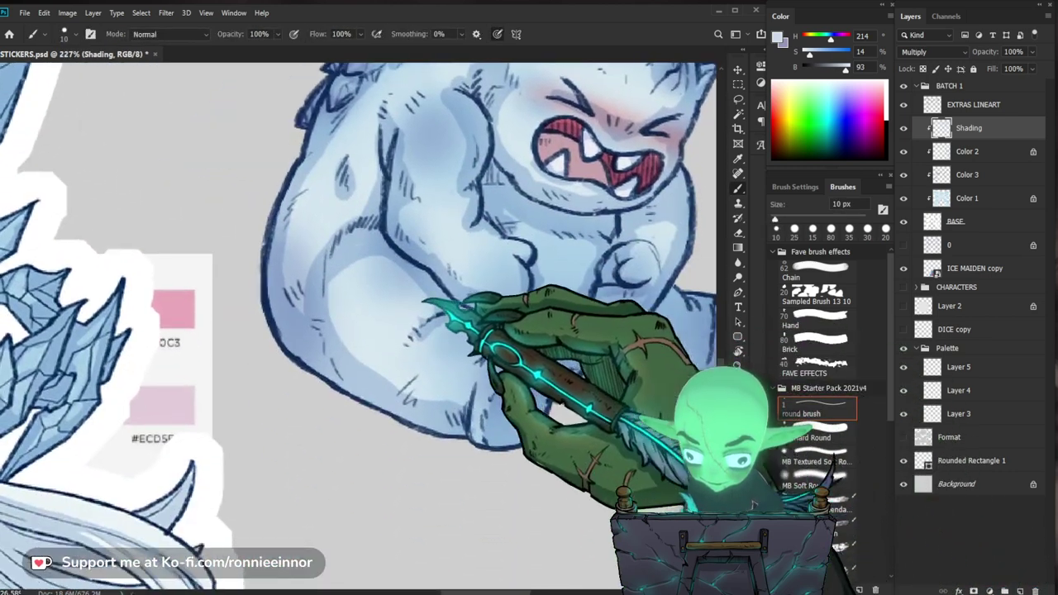
{"action": "key", "text": "e"}
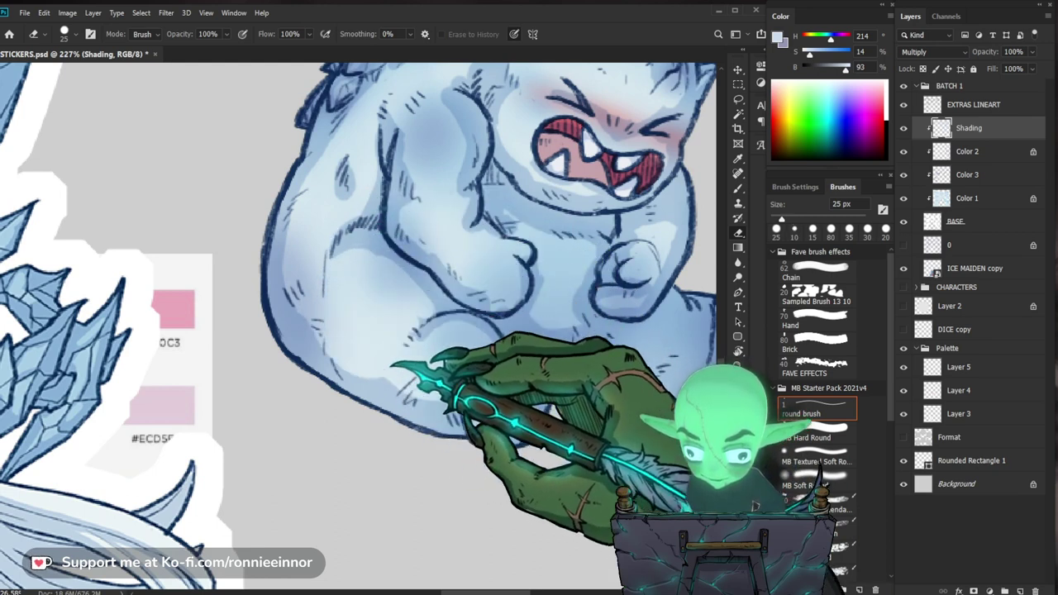
{"action": "key", "text": "b"}
{"action": "mouse_move", "coordinate": [470, 359]}
{"action": "left_mouse_down"}
{"action": "mouse_move", "coordinate": [334, 359]}
{"action": "mouse_move", "coordinate": [451, 358]}
{"action": "left_mouse_up"}
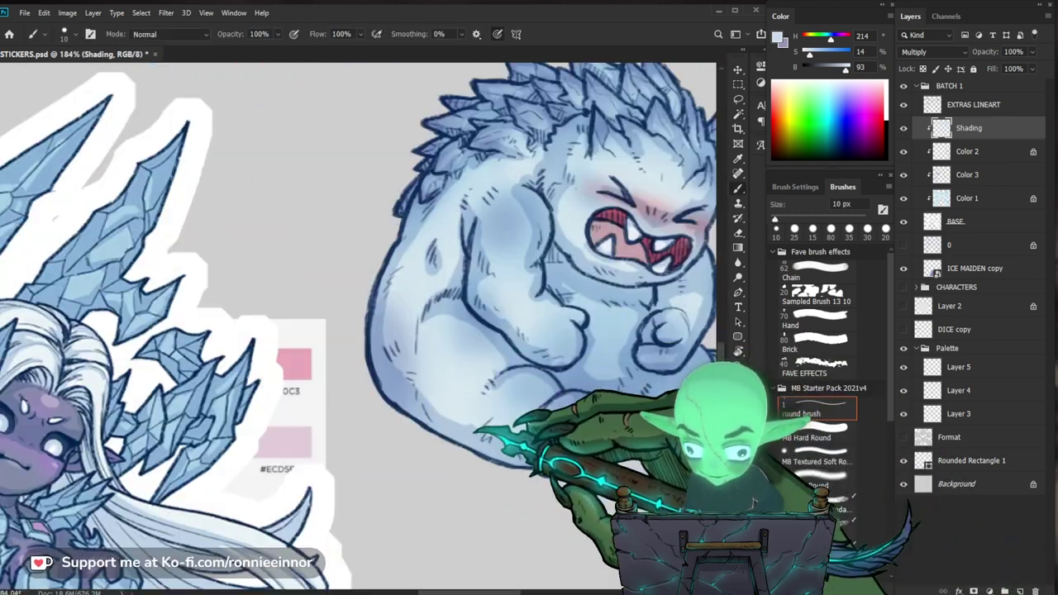
Begin shading the lower prong of the ice staff's head with the brush at 30 px, correcting with the 25 px eraser.
{"action": "left_click_drag", "start_coordinate": [527, 388], "coordinate": [429, 389]}
{"action": "mouse_move", "coordinate": [640, 491]}
{"action": "left_mouse_down"}
{"action": "mouse_move", "coordinate": [437, 314]}
{"action": "mouse_move", "coordinate": [506, 335]}
{"action": "left_mouse_up"}
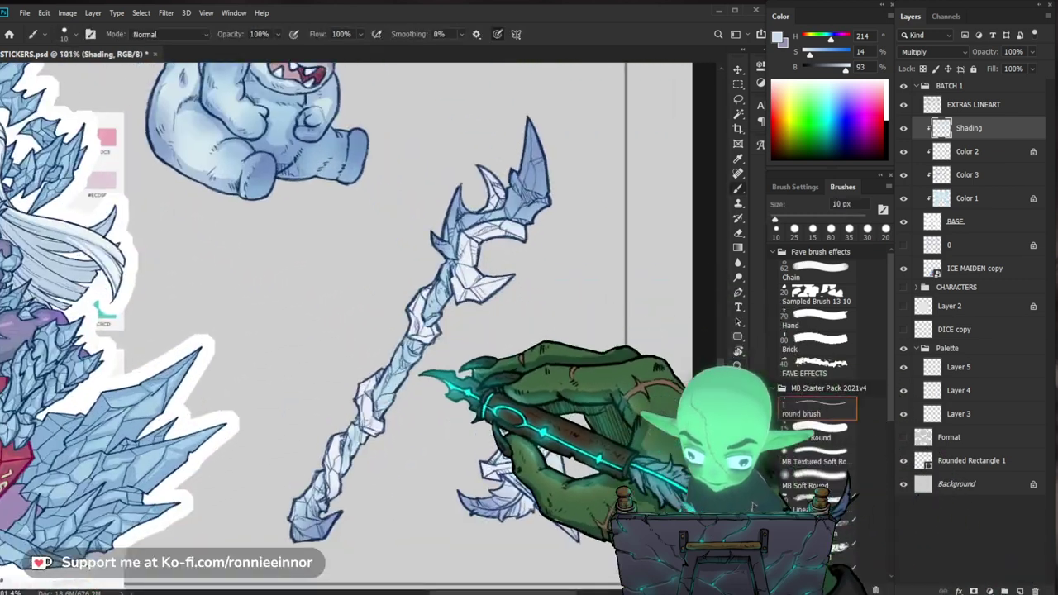
{"action": "key", "text": "bracketright"}
{"action": "key", "text": "bracketright"}
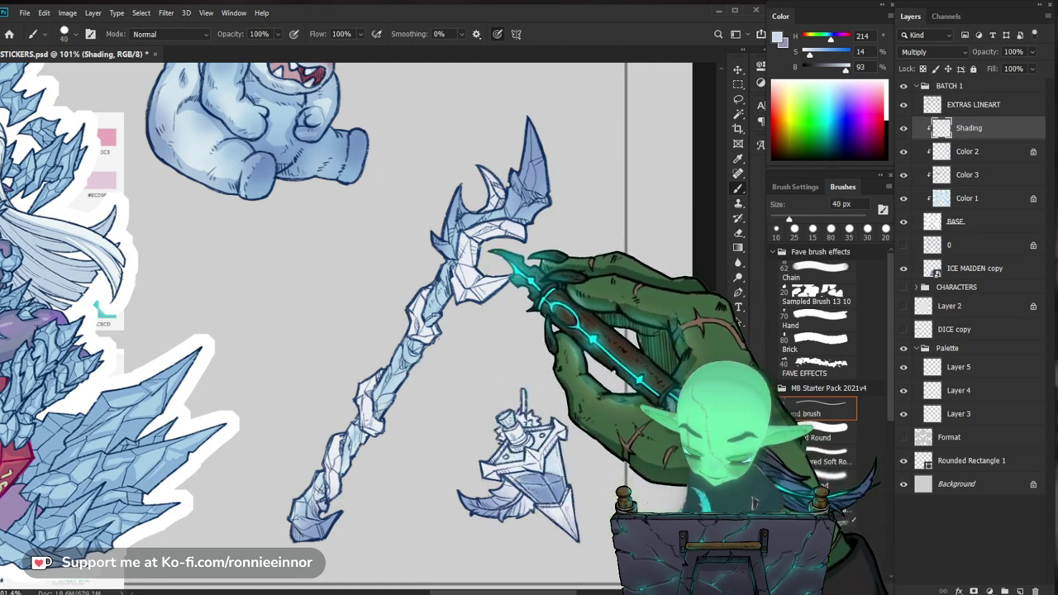
{"action": "key", "text": "bracketleft"}
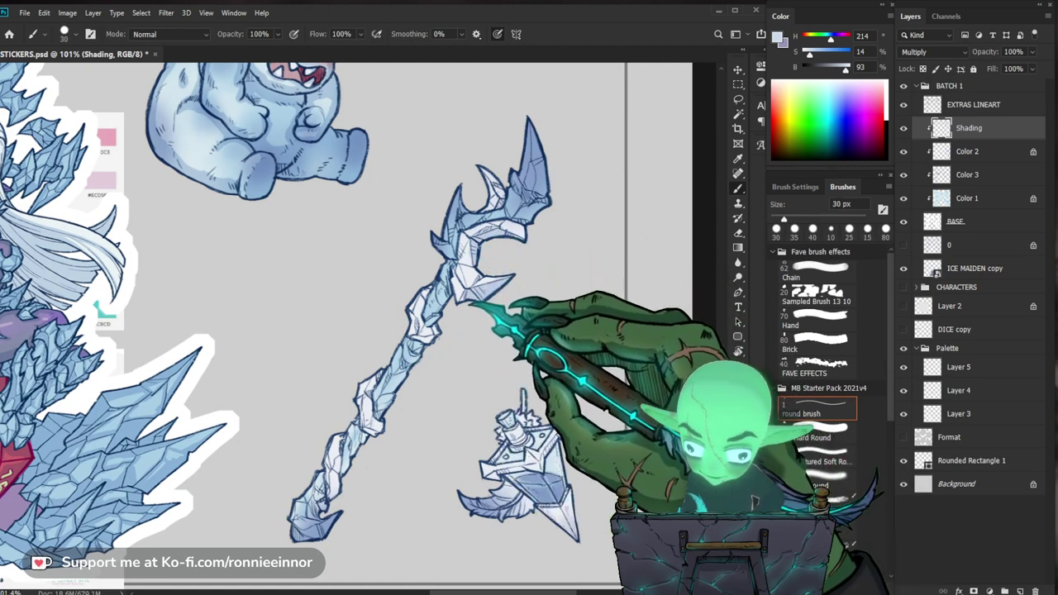
{"action": "key", "text": "e"}
{"action": "key", "text": "b"}
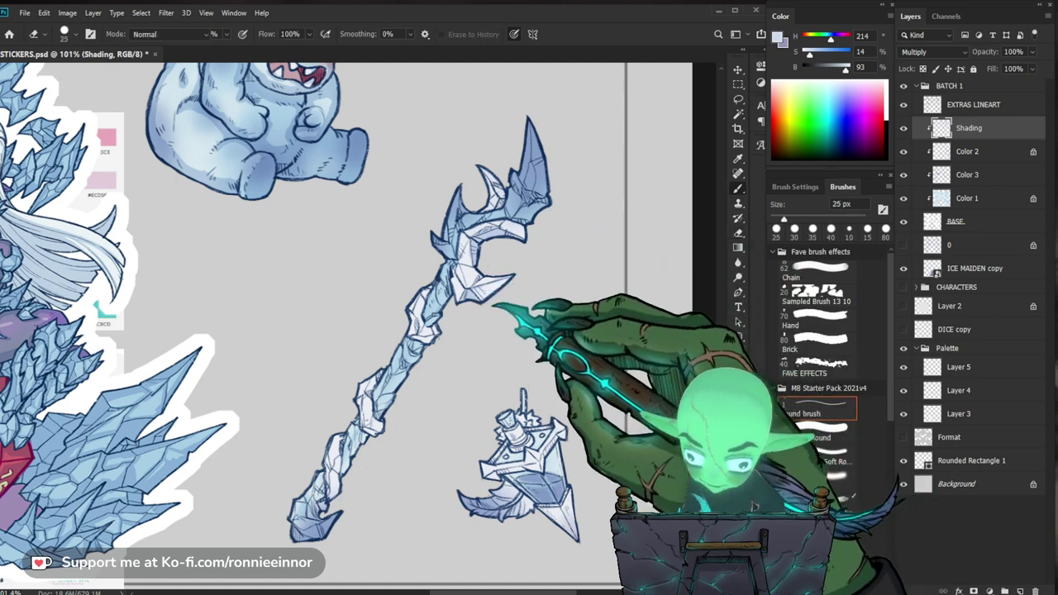
{"action": "mouse_move", "coordinate": [459, 297]}
{"action": "left_mouse_down"}
{"action": "mouse_move", "coordinate": [506, 289]}
{"action": "mouse_move", "coordinate": [509, 331]}
{"action": "left_mouse_up"}
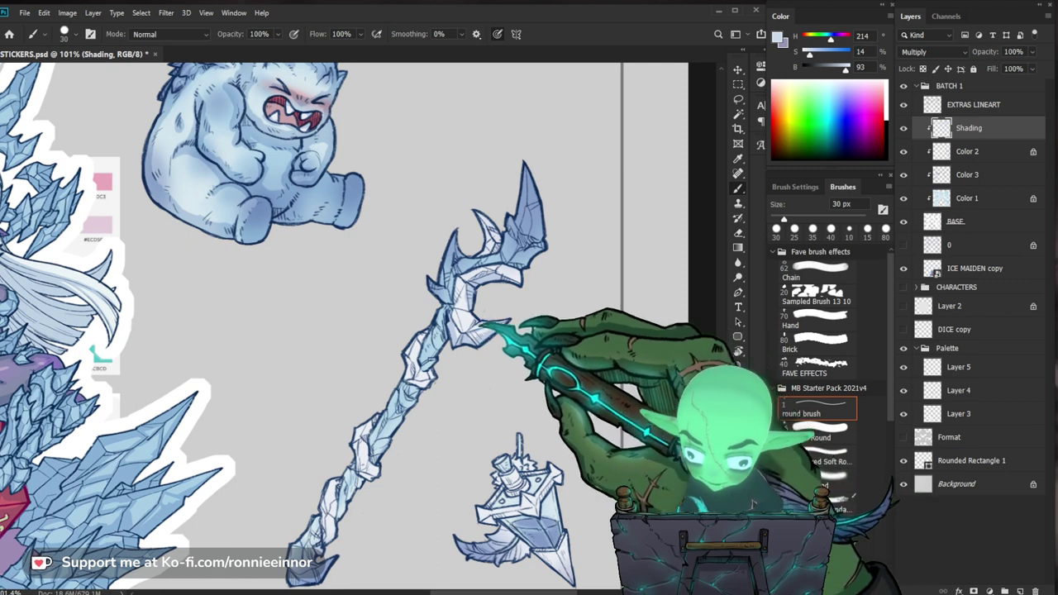
Shade the upper blades and inner curve of the ice staff's head with the 30 px brush, cleaning edges with the eraser.
{"action": "key", "text": "e"}
{"action": "key", "text": "b"}
{"action": "left_click_drag", "start_coordinate": [474, 341], "coordinate": [469, 336]}
{"action": "key", "text": "e"}
{"action": "key", "text": "b"}
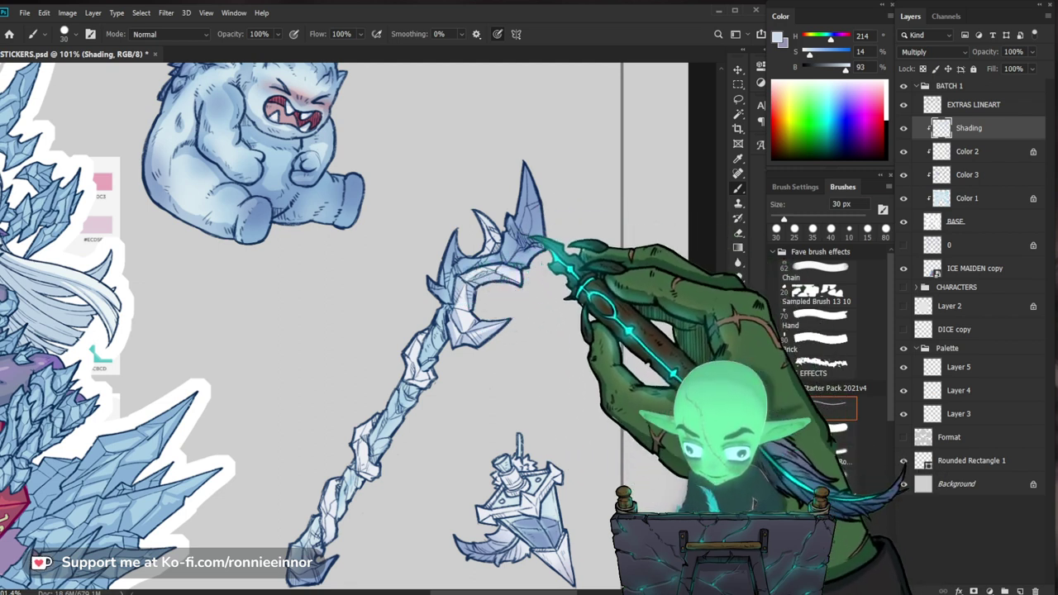
{"action": "key", "text": "e"}
{"action": "key", "text": "b"}
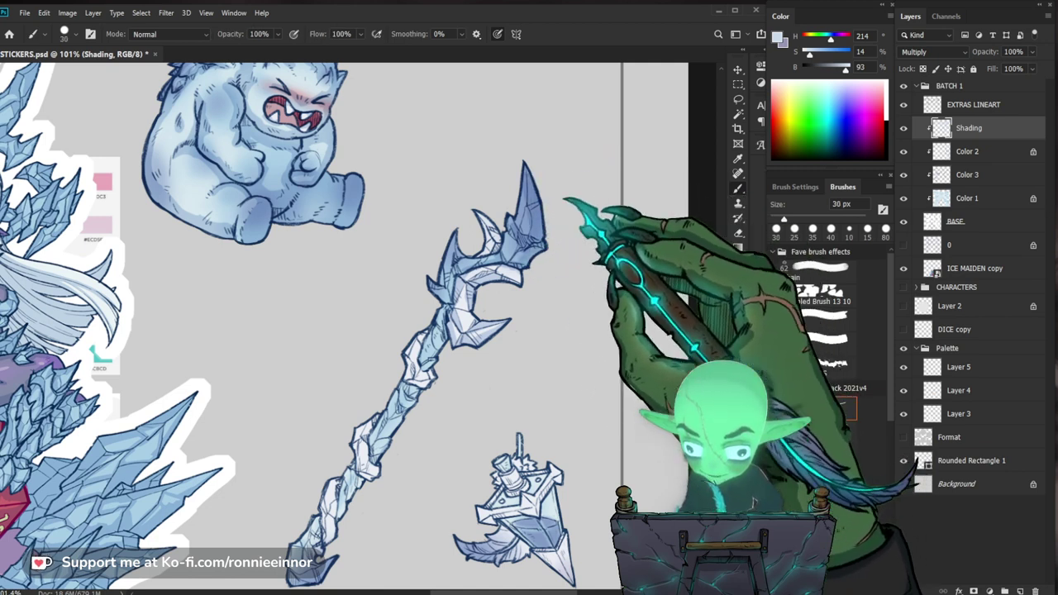
{"action": "key", "text": "e"}
{"action": "key", "text": "b"}
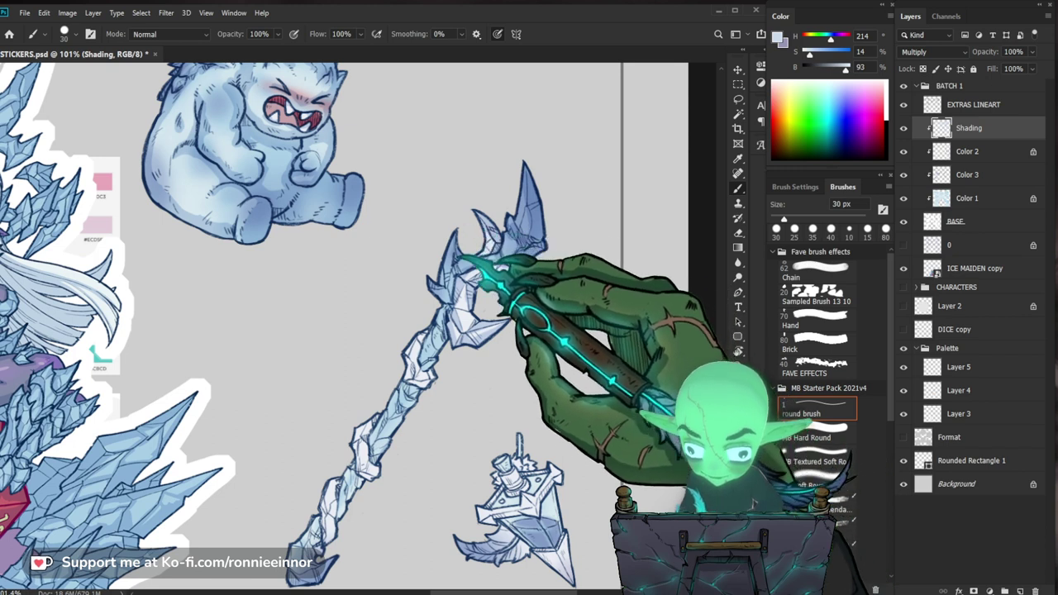
{"action": "left_click_drag", "start_coordinate": [530, 251], "coordinate": [480, 258]}
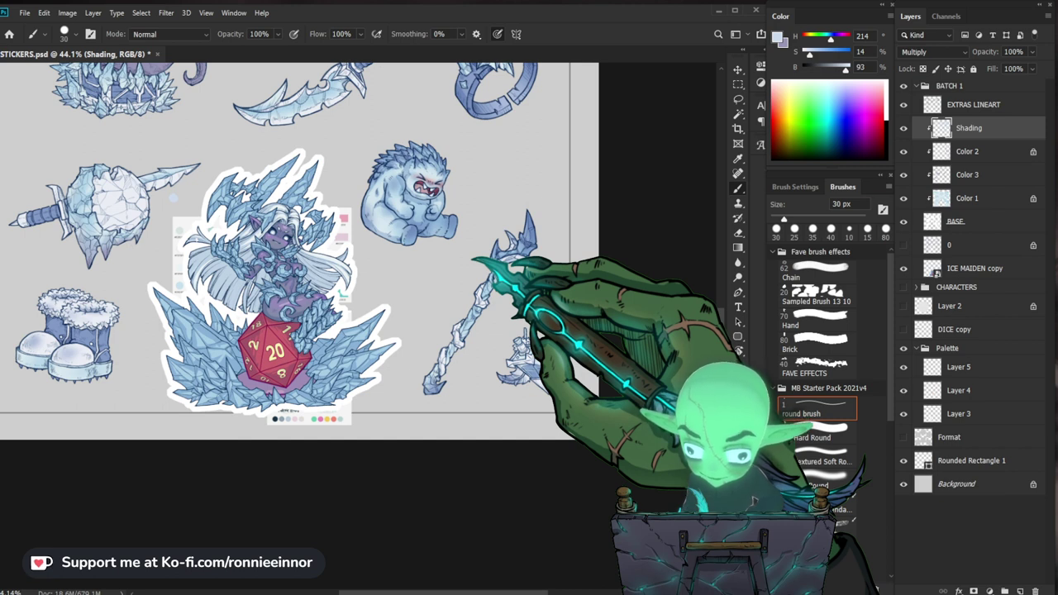
Shade the crystal segments of the staff's upper shaft with the 30 px brush.
{"action": "left_click_drag", "start_coordinate": [510, 265], "coordinate": [589, 260]}
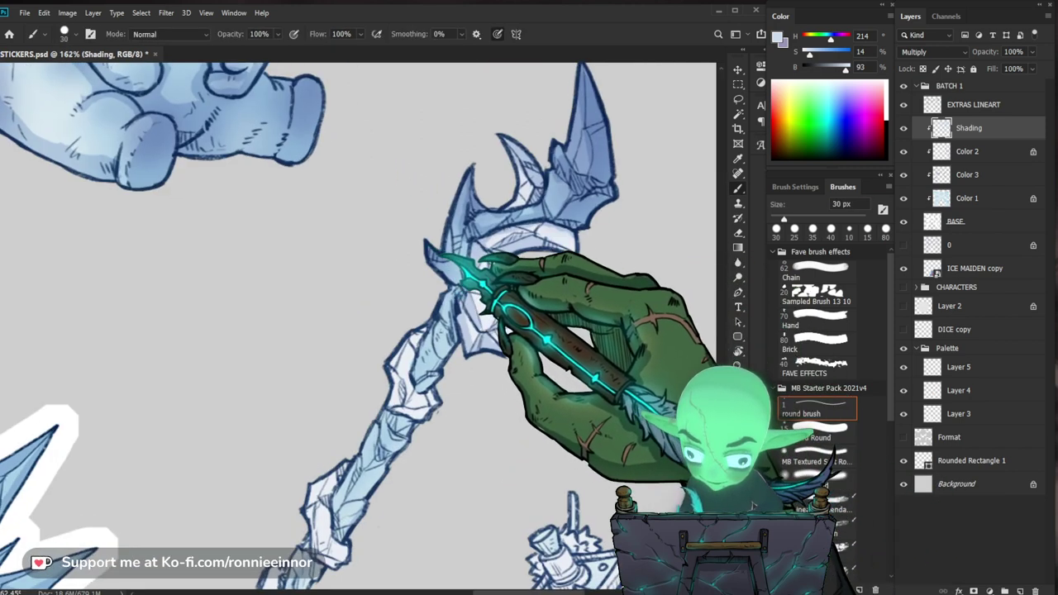
{"action": "scroll", "coordinate": [461, 237], "scroll_direction": "down", "scroll_amount": 3}
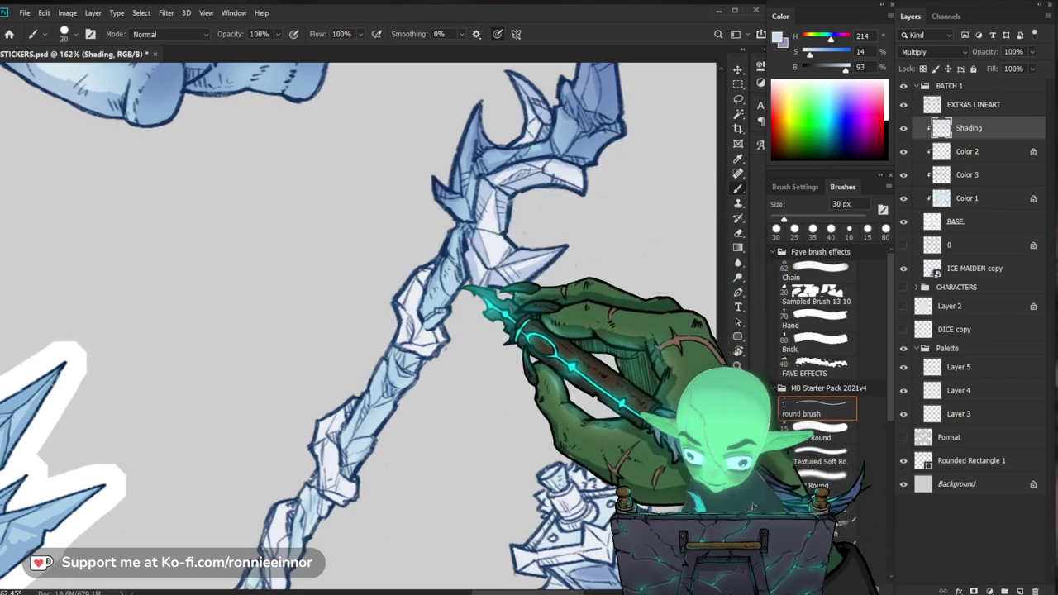
{"action": "scroll", "coordinate": [463, 248], "scroll_direction": "down", "scroll_amount": 3}
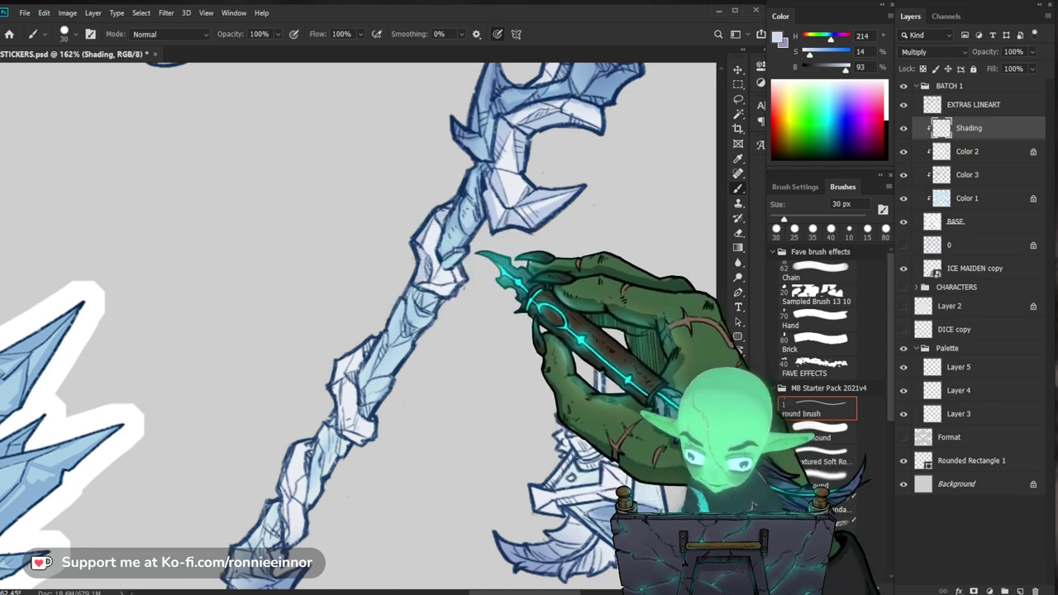
{"action": "left_click_drag", "start_coordinate": [505, 277], "coordinate": [535, 244]}
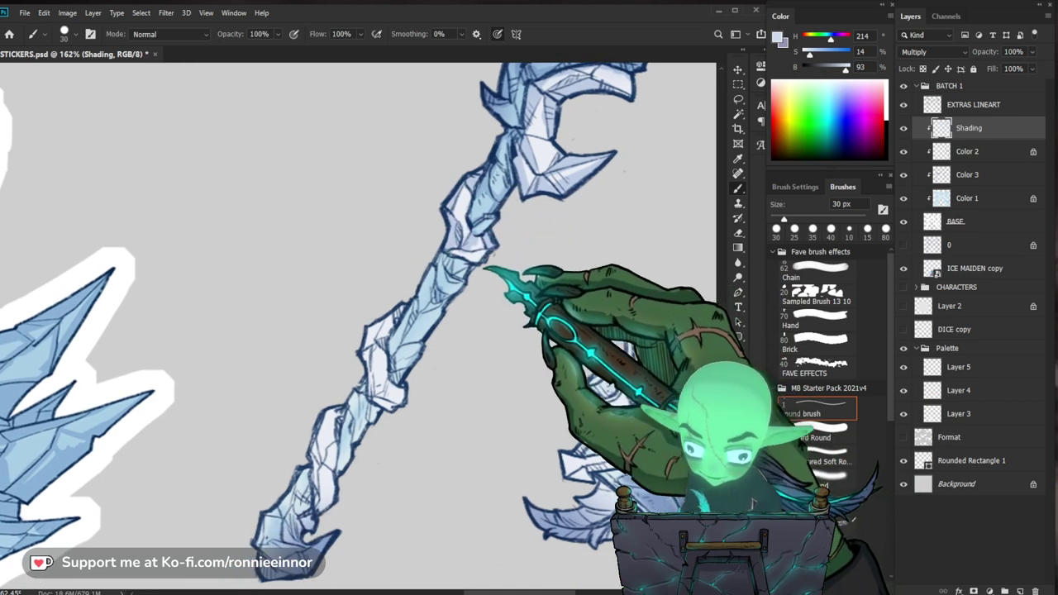
{"action": "left_click_drag", "start_coordinate": [543, 290], "coordinate": [564, 245]}
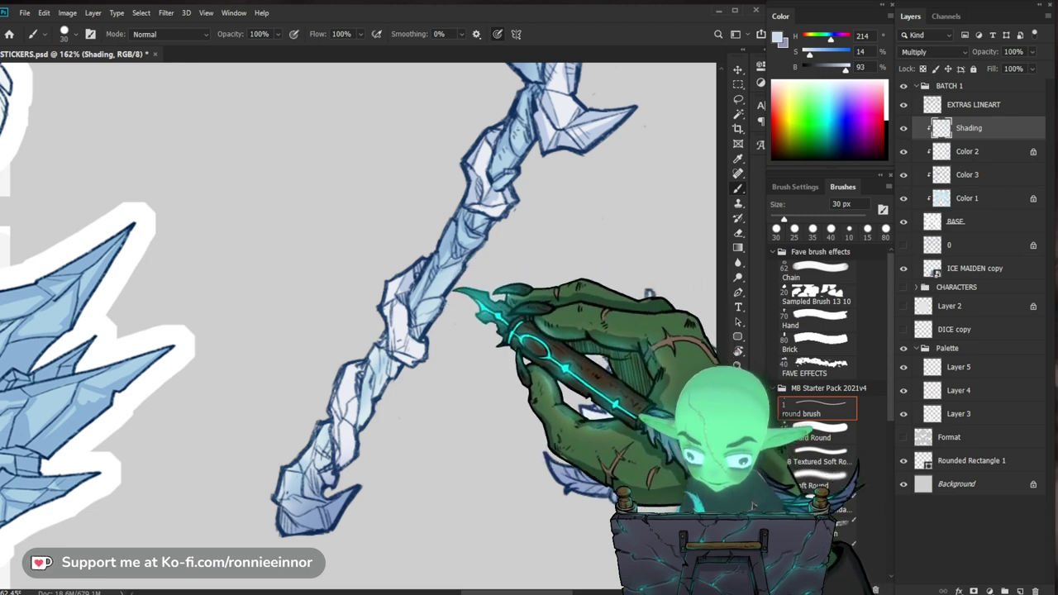
Shade the crystal segments of the ice staff's lower shaft with the 30 px brush.
{"action": "mouse_move", "coordinate": [501, 326]}
{"action": "left_mouse_down"}
{"action": "mouse_move", "coordinate": [439, 323]}
{"action": "mouse_move", "coordinate": [529, 331]}
{"action": "left_mouse_up"}
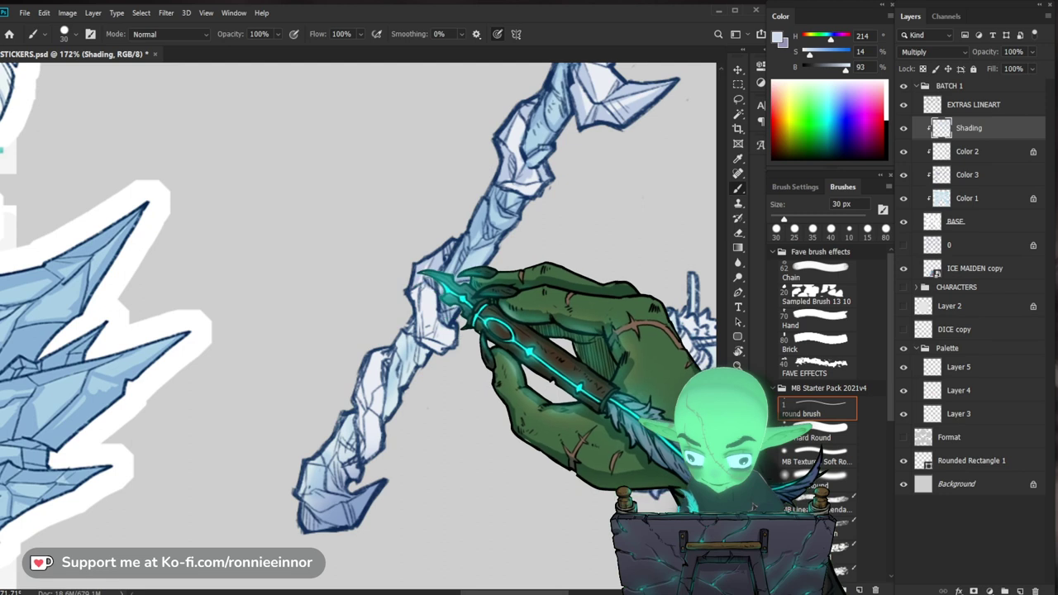
{"action": "left_click_drag", "start_coordinate": [473, 354], "coordinate": [517, 283]}
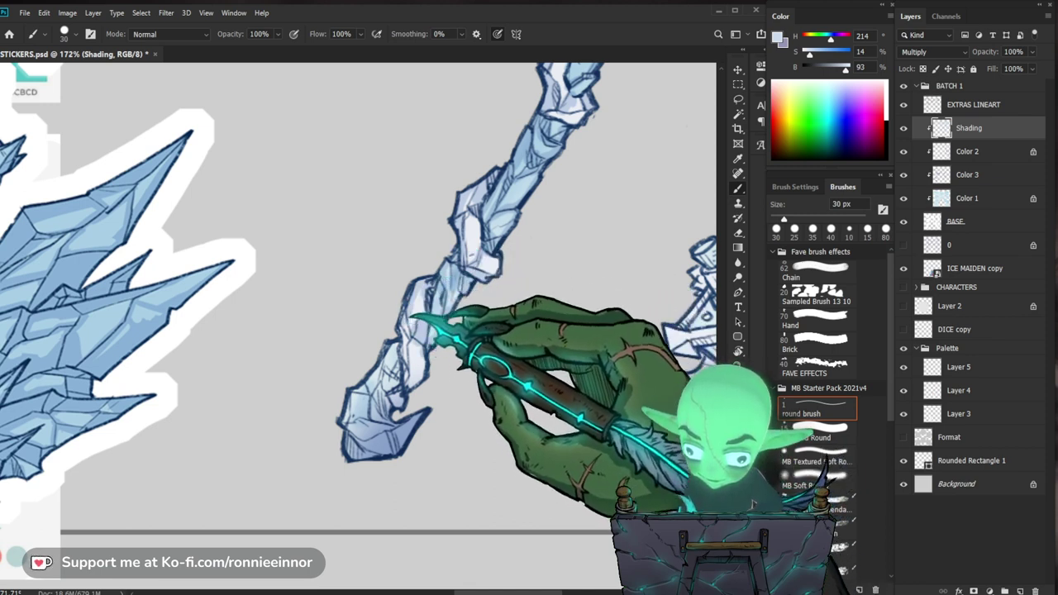
{"action": "left_click_drag", "start_coordinate": [479, 349], "coordinate": [497, 288]}
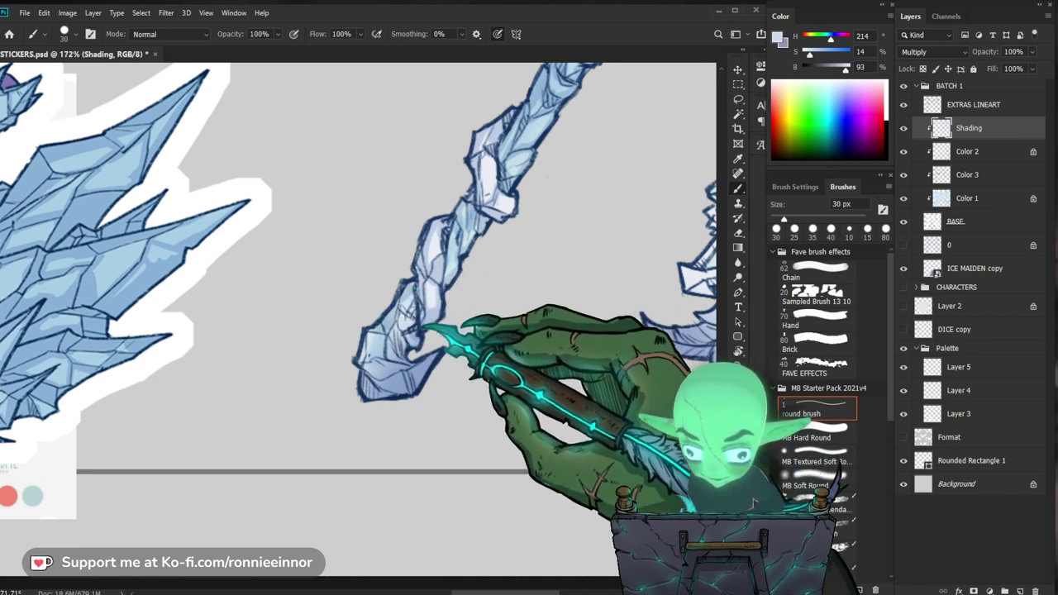
{"action": "left_click_drag", "start_coordinate": [441, 348], "coordinate": [453, 293]}
Shade the hooked base of the ice staff with the 30 px brush, correcting with the 25 px eraser.
{"action": "key", "text": "e"}
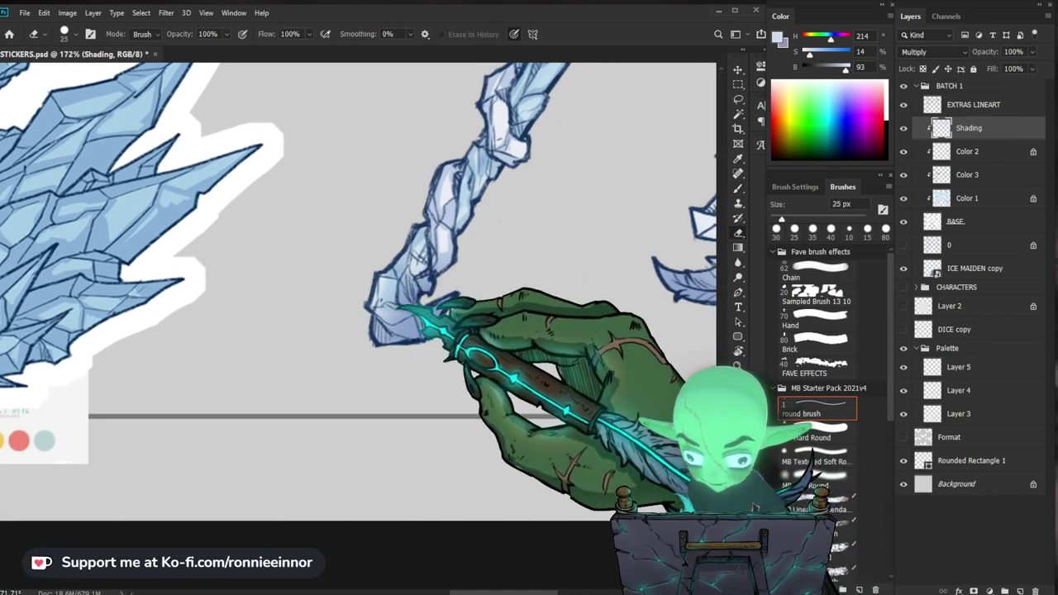
{"action": "key", "text": "b"}
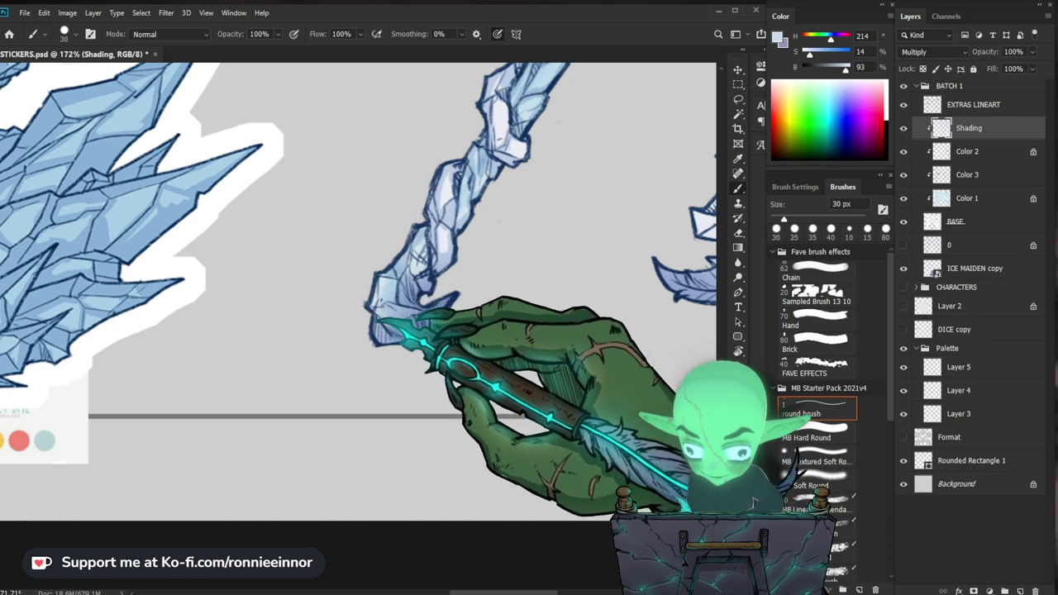
{"action": "left_click_drag", "start_coordinate": [454, 285], "coordinate": [397, 285]}
{"action": "left_click_drag", "start_coordinate": [614, 338], "coordinate": [524, 420]}
{"action": "left_click_drag", "start_coordinate": [409, 253], "coordinate": [469, 267]}
Touch up the shading on the staff's upper shaft segments with the 30 px brush and 25 px eraser.
{"action": "key", "text": "e"}
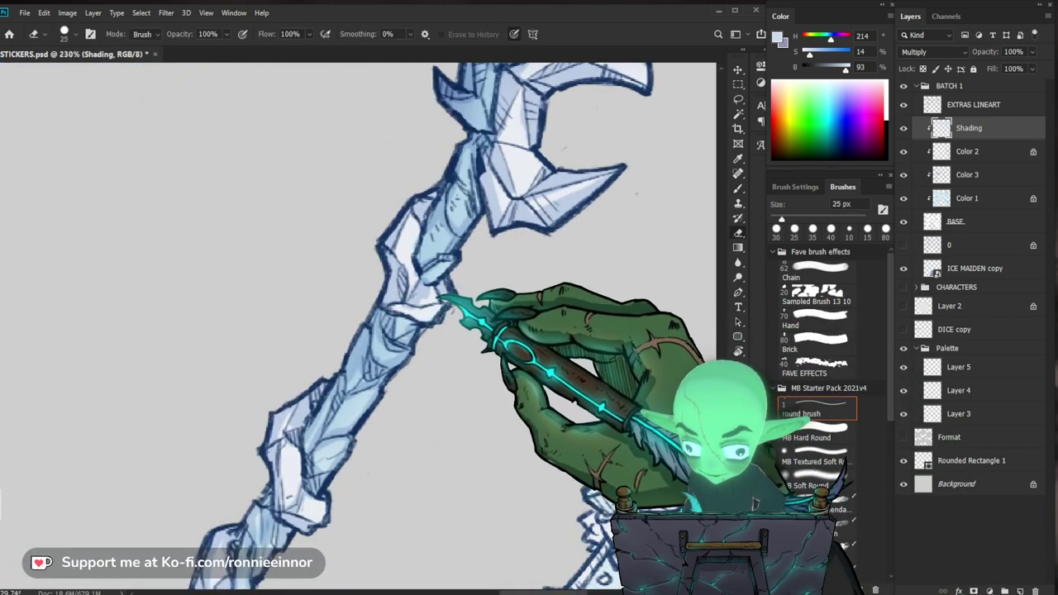
{"action": "key", "text": "b"}
{"action": "key", "text": "e"}
{"action": "key", "text": "b"}
{"action": "left_click_drag", "start_coordinate": [502, 265], "coordinate": [486, 388]}
Begin shading the glass body of the corked bottle beside the staff with the brush at 50 px.
{"action": "left_click_drag", "start_coordinate": [486, 285], "coordinate": [360, 244]}
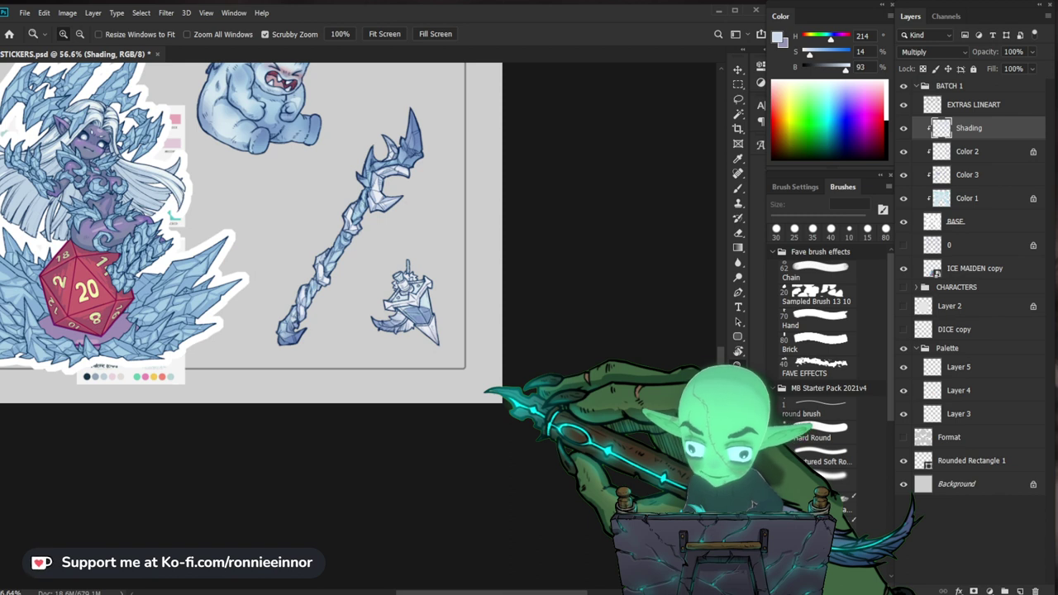
{"action": "mouse_move", "coordinate": [430, 269]}
{"action": "left_mouse_down"}
{"action": "mouse_move", "coordinate": [437, 226]}
{"action": "mouse_move", "coordinate": [449, 307]}
{"action": "left_mouse_up"}
{"action": "left_click_drag", "start_coordinate": [451, 347], "coordinate": [403, 320]}
{"action": "key", "text": "bracketright"}
{"action": "key", "text": "bracketright"}
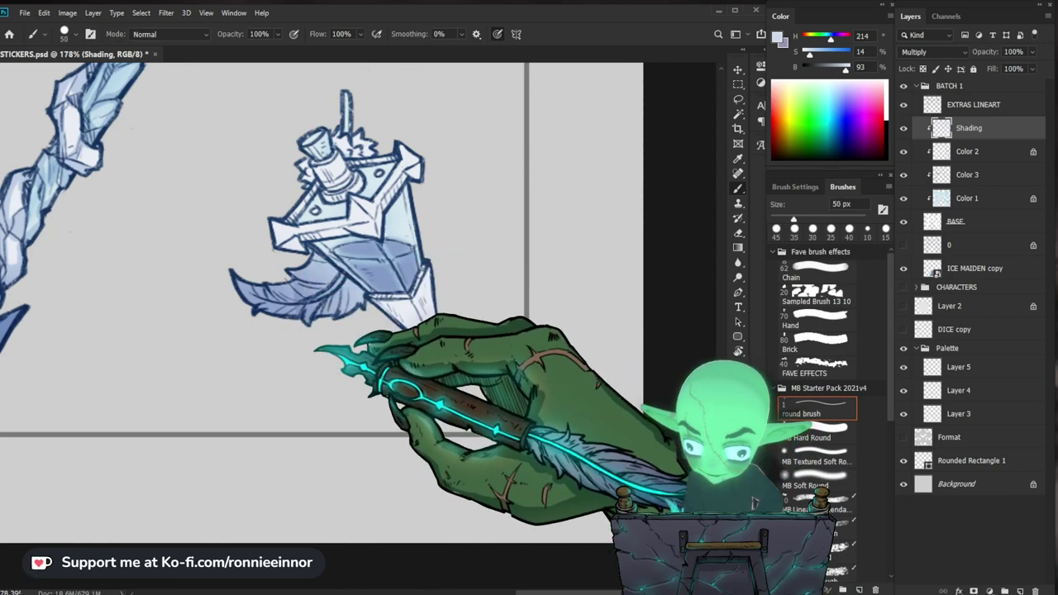
{"action": "left_click_drag", "start_coordinate": [515, 195], "coordinate": [528, 279]}
{"action": "left_click_drag", "start_coordinate": [314, 326], "coordinate": [341, 323]}
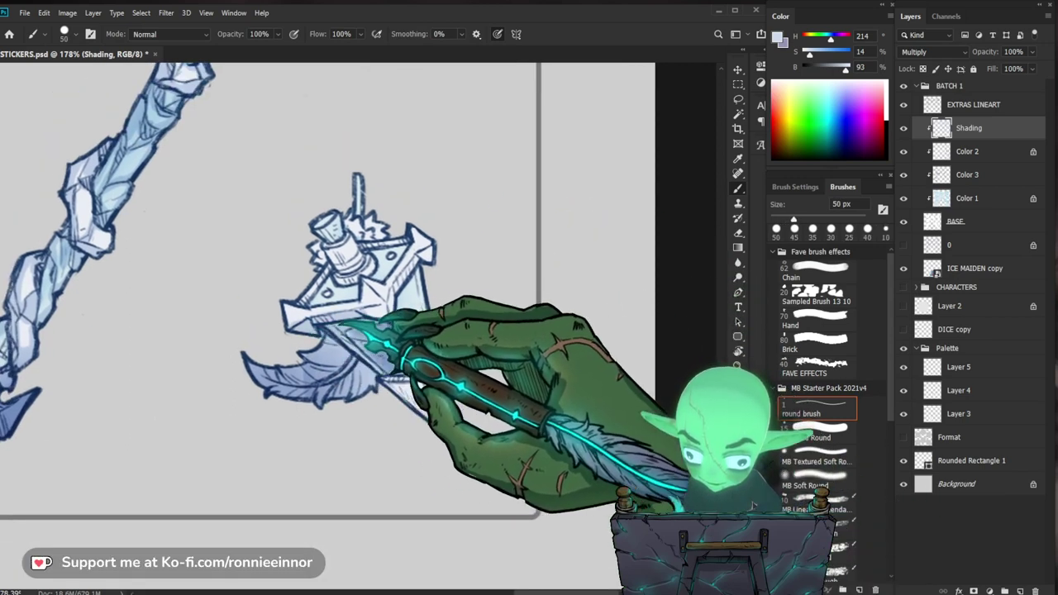
{"action": "left_click_drag", "start_coordinate": [425, 262], "coordinate": [408, 305]}
Shade the edges of the bottle's glass and its pointed metal tip with the brush reduced to 15 px.
{"action": "key", "text": "bracketleft"}
{"action": "key", "text": "bracketleft"}
{"action": "key", "text": "bracketleft"}
{"action": "key", "text": "bracketleft"}
{"action": "key", "text": "bracketleft"}
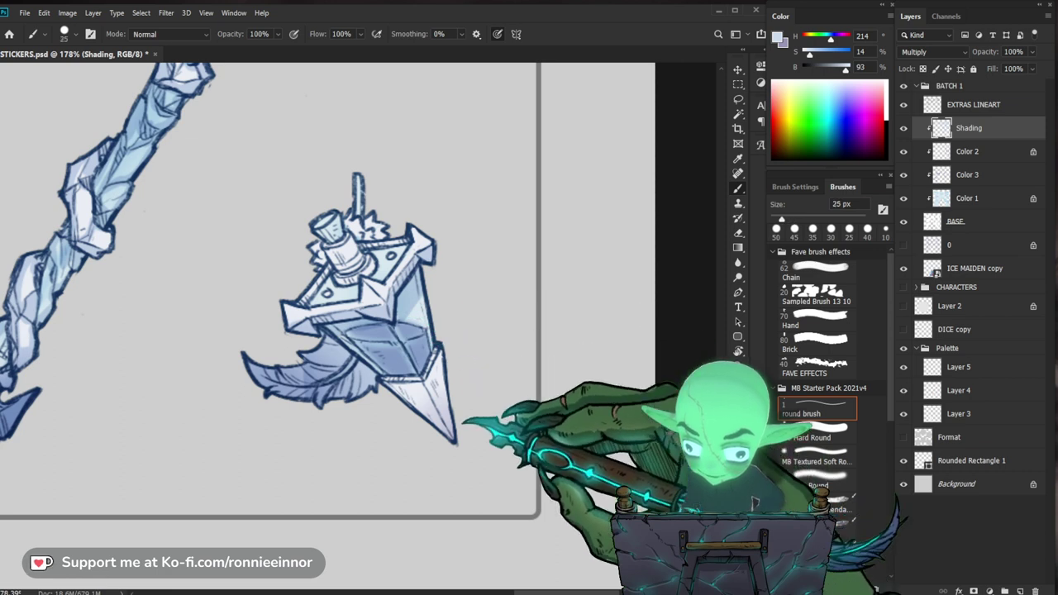
{"action": "key", "text": "bracketleft"}
{"action": "key", "text": "bracketleft"}
{"action": "left_click_drag", "start_coordinate": [341, 331], "coordinate": [368, 351]}
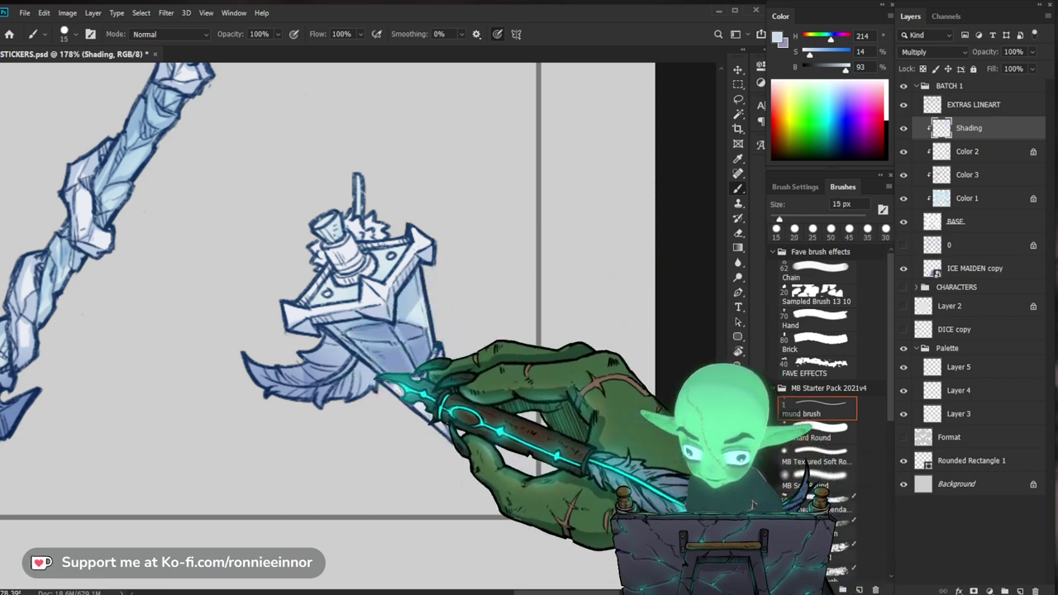
Shade the feather hanging behind the bottle with a larger brush.
{"action": "key", "text": "bracketright"}
{"action": "key", "text": "bracketright"}
{"action": "key", "text": "bracketright"}
{"action": "key", "text": "bracketright"}
{"action": "key", "text": "bracketright"}
{"action": "key", "text": "bracketright"}
{"action": "key", "text": "bracketright"}
{"action": "key", "text": "bracketright"}
{"action": "key", "text": "bracketright"}
{"action": "key", "text": "bracketright"}
{"action": "key", "text": "bracketright"}
{"action": "left_click_drag", "start_coordinate": [356, 392], "coordinate": [245, 359]}
Shade beneath the bottle's metal rim, reducing the brush to 10 px for the finer areas.
{"action": "key", "text": "bracketleft"}
{"action": "key", "text": "bracketleft"}
{"action": "key", "text": "bracketleft"}
{"action": "key", "text": "bracketleft"}
{"action": "key", "text": "bracketleft"}
{"action": "key", "text": "bracketleft"}
{"action": "key", "text": "bracketleft"}
{"action": "key", "text": "bracketleft"}
{"action": "key", "text": "bracketleft"}
{"action": "left_click_drag", "start_coordinate": [331, 319], "coordinate": [304, 341]}
{"action": "key", "text": "bracketleft"}
{"action": "key", "text": "bracketleft"}
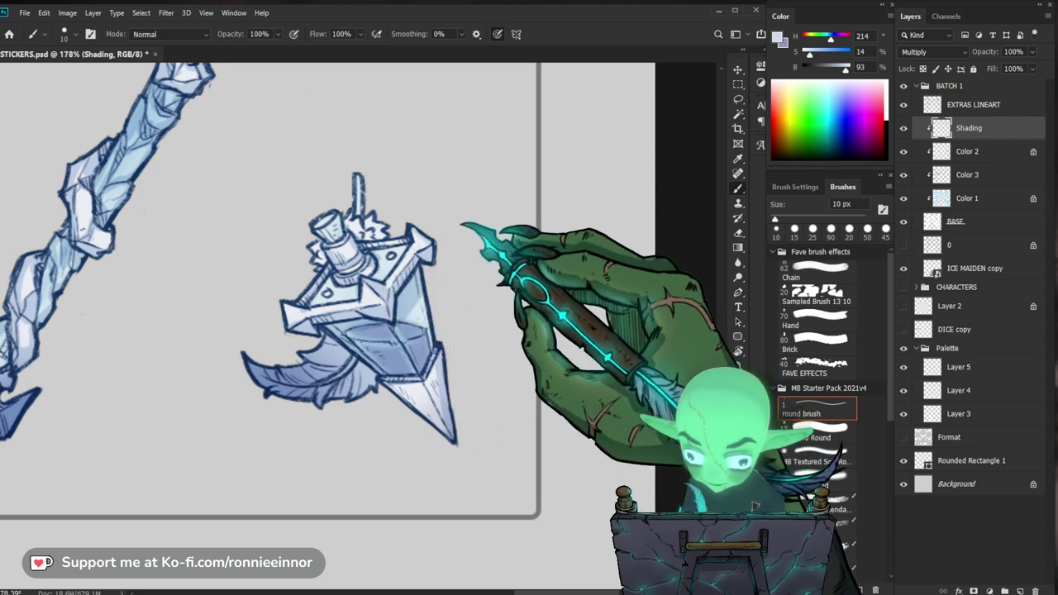
Shade the bottle's cork, neck and fur trim with the 10 px brush.
{"action": "left_click_drag", "start_coordinate": [456, 228], "coordinate": [506, 237]}
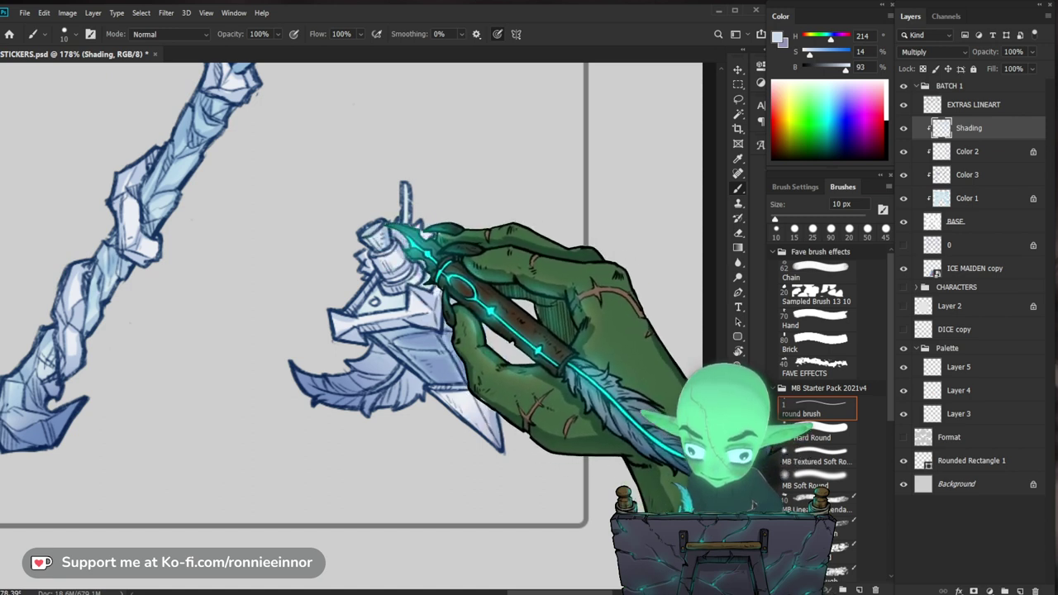
{"action": "left_click_drag", "start_coordinate": [477, 219], "coordinate": [389, 225]}
{"action": "left_click_drag", "start_coordinate": [496, 250], "coordinate": [579, 250]}
Refine the shading on the bottle's glass sides and liquid with the 25 px brush and 25 px eraser.
{"action": "key", "text": "bracketright"}
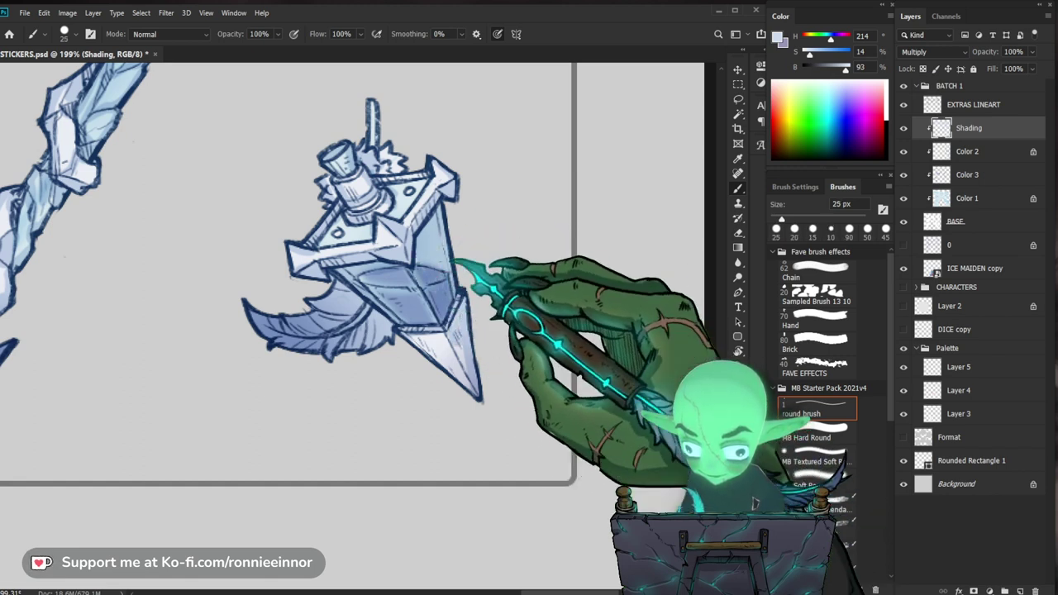
{"action": "key", "text": "e"}
{"action": "key", "text": "b"}
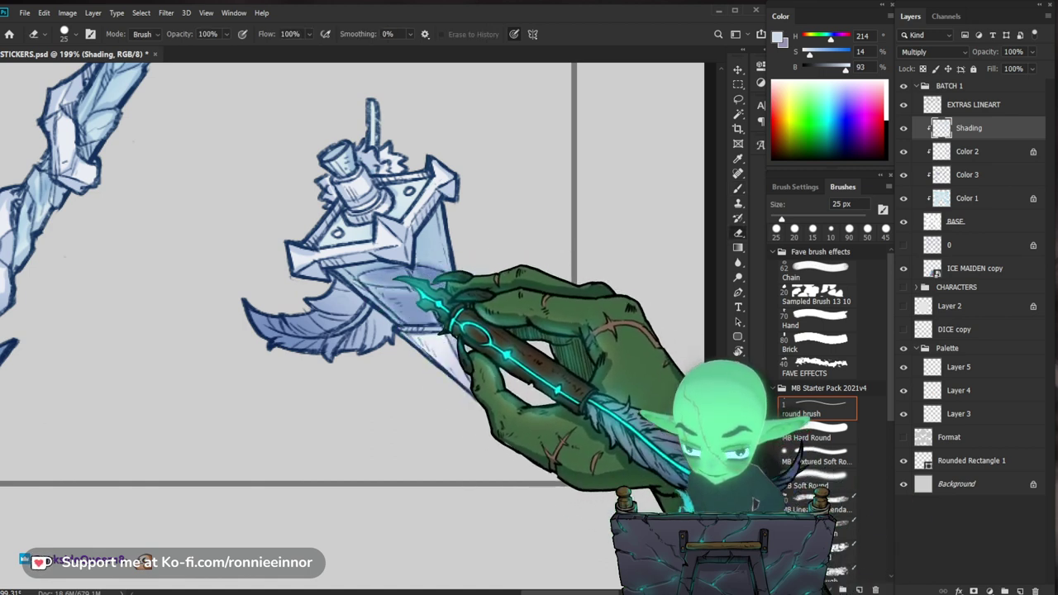
{"action": "key", "text": "b"}
{"action": "key", "text": "z"}
{"action": "left_click_drag", "start_coordinate": [504, 258], "coordinate": [430, 261]}
{"action": "key", "text": "b"}
{"action": "mouse_move", "coordinate": [570, 319]}
{"action": "left_mouse_down"}
{"action": "mouse_move", "coordinate": [591, 364]}
{"action": "mouse_move", "coordinate": [572, 365]}
{"action": "left_mouse_up"}
Begin shading the front fur boot's rounded toe cap, enlarging the brush to 50 px.
{"action": "key", "text": "z"}
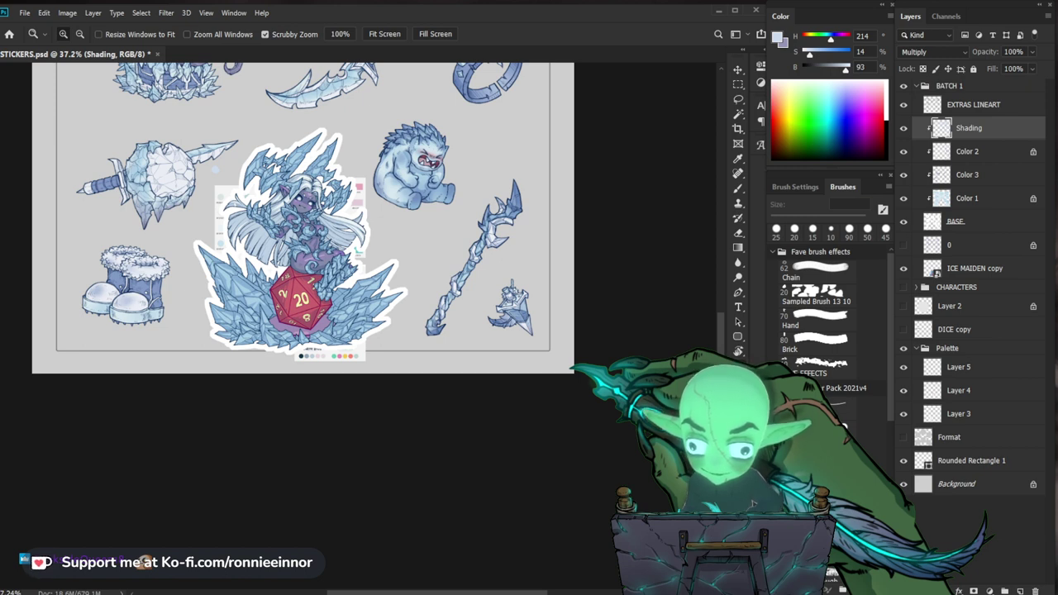
{"action": "mouse_move", "coordinate": [290, 331]}
{"action": "left_mouse_down"}
{"action": "mouse_move", "coordinate": [521, 343]}
{"action": "mouse_move", "coordinate": [387, 296]}
{"action": "left_mouse_up"}
{"action": "left_click_drag", "start_coordinate": [304, 308], "coordinate": [463, 314]}
{"action": "key", "text": "bracketright"}
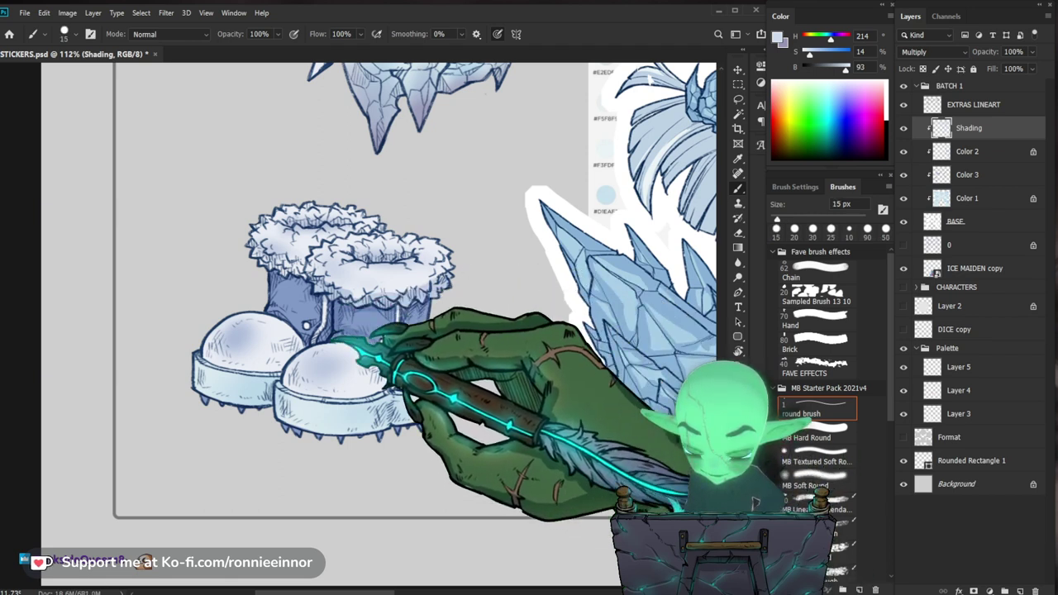
{"action": "key", "text": "bracketright"}
{"action": "key", "text": "bracketright"}
{"action": "key", "text": "bracketright"}
{"action": "key", "text": "bracketright"}
{"action": "key", "text": "bracketright"}
{"action": "key", "text": "bracketright"}
{"action": "key", "text": "bracketright"}
{"action": "key", "text": "bracketright"}
{"action": "key", "text": "bracketright"}
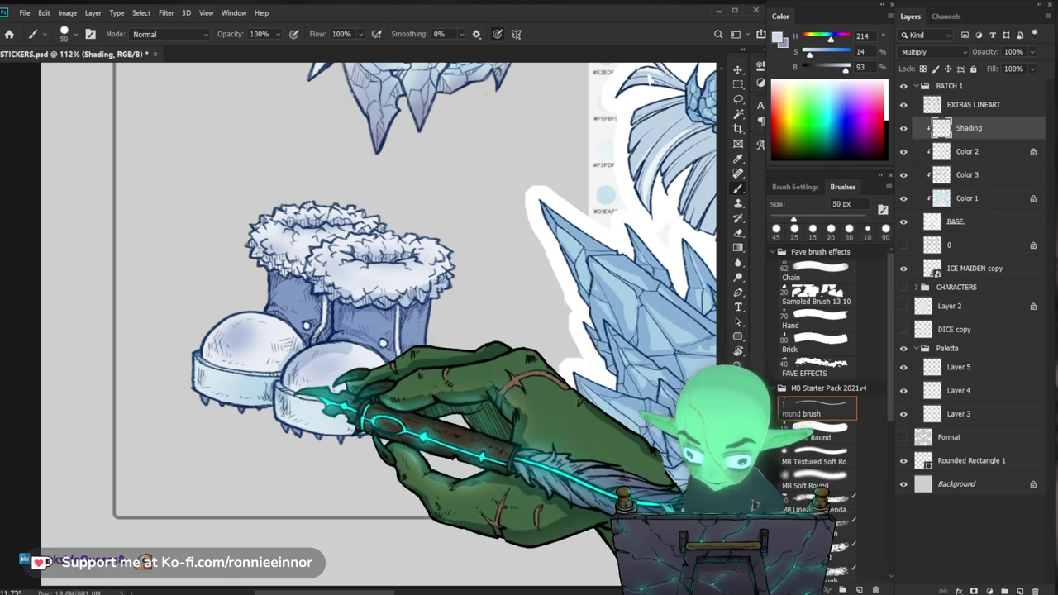
Shade the boots' shafts and fur cuffs with the brush at 40 px, correcting with the 25 px eraser.
{"action": "key", "text": "bracketleft"}
{"action": "key", "text": "bracketleft"}
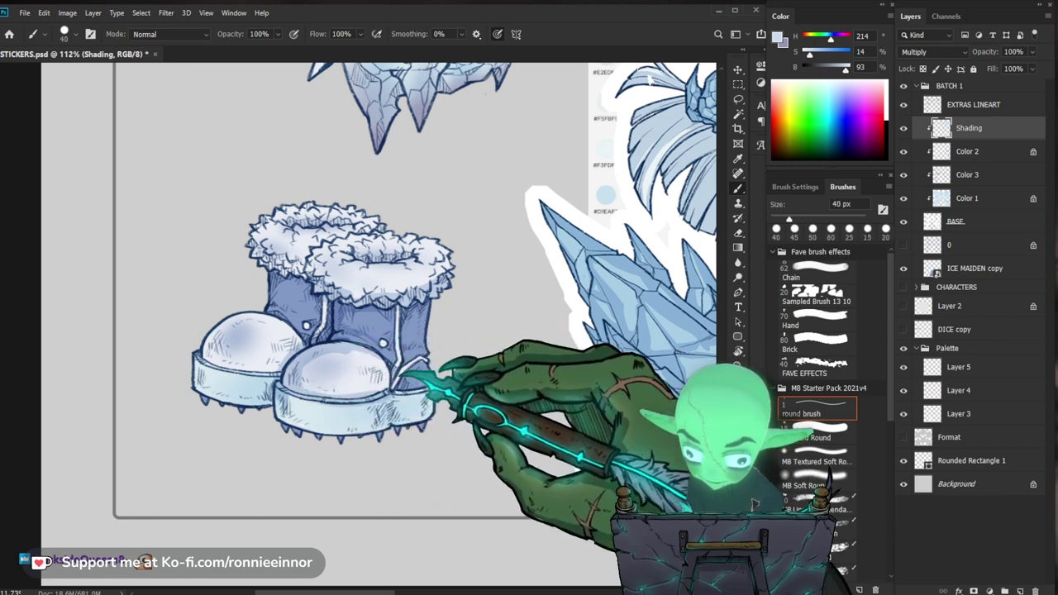
{"action": "key", "text": "e"}
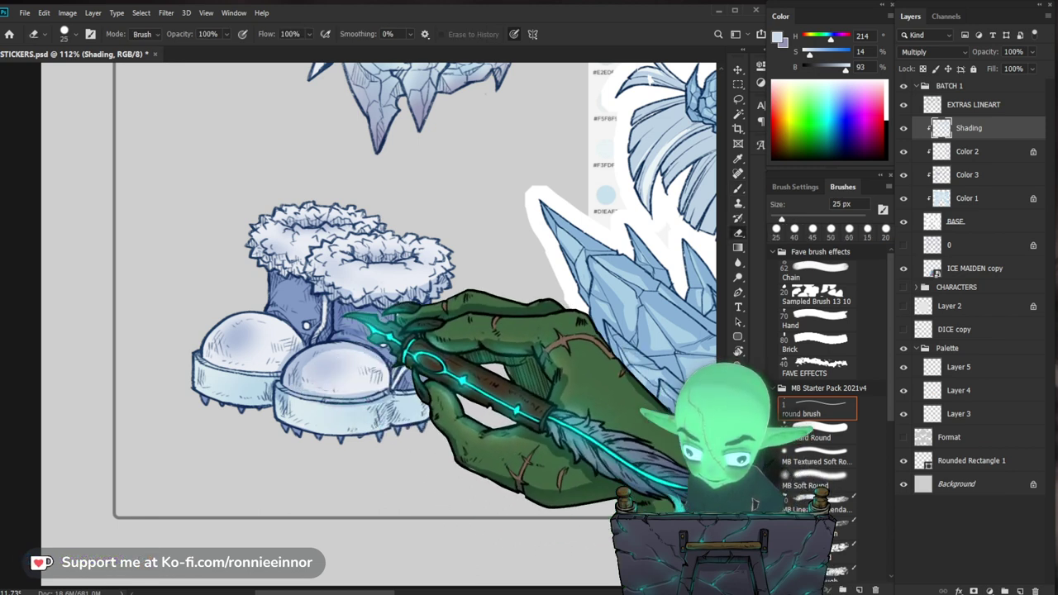
{"action": "key", "text": "b"}
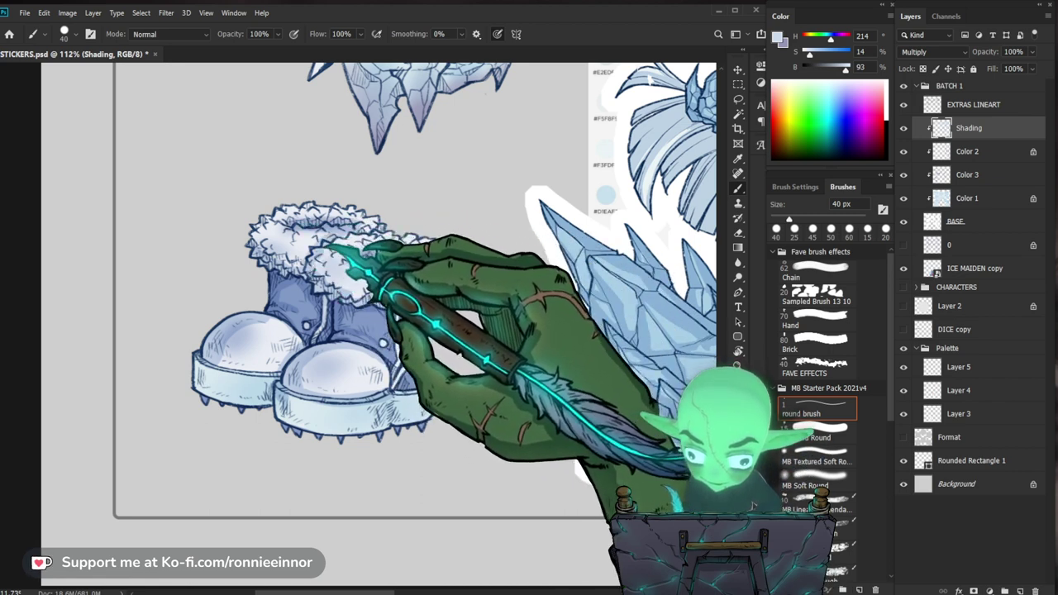
Shade the lower edge of the front boot's fur cuff and the shaft beneath it with the 20 px brush and eraser.
{"action": "key", "text": "space"}
{"action": "left_click_drag", "start_coordinate": [438, 230], "coordinate": [357, 295]}
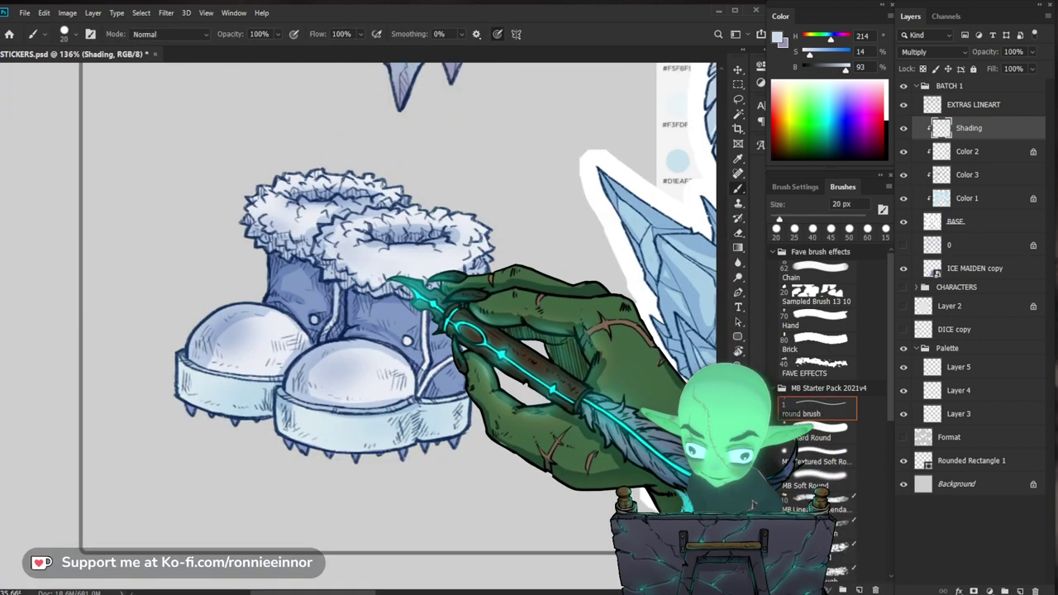
{"action": "key", "text": "e"}
{"action": "key", "text": "b"}
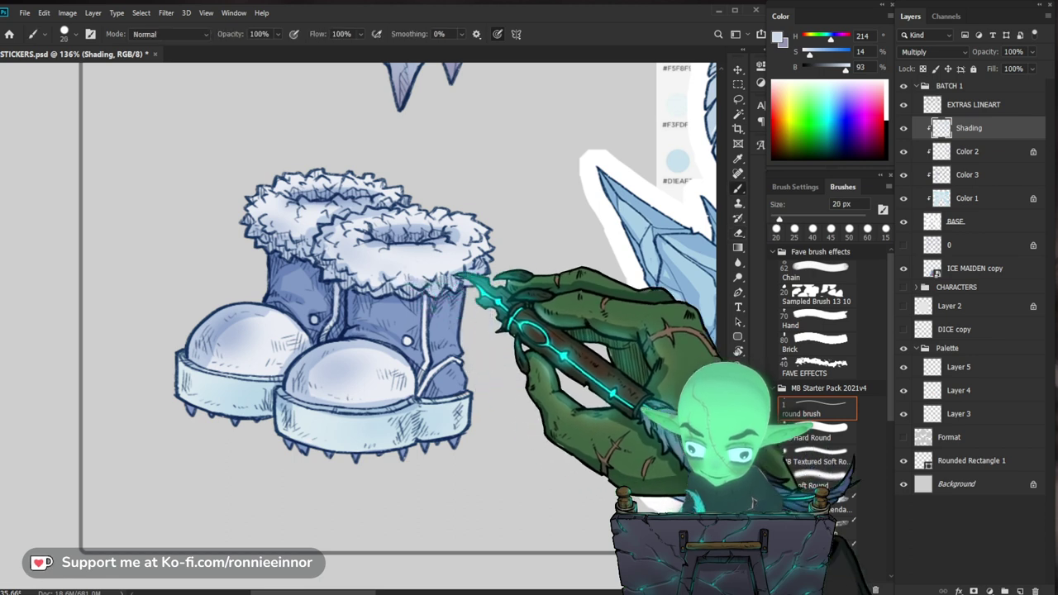
{"action": "key", "text": "space"}
{"action": "left_click_drag", "start_coordinate": [474, 273], "coordinate": [407, 319]}
{"action": "key", "text": "e"}
{"action": "key", "text": "b"}
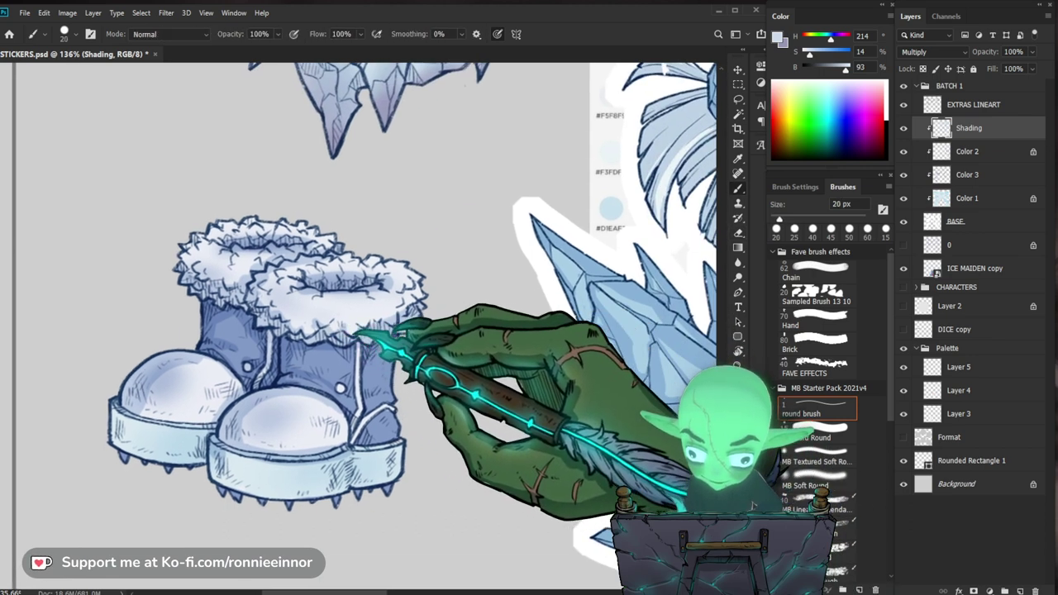
Shade the boots' thick soles and spikes, adjusting the brush size from 20 px as needed.
{"action": "key", "text": "space"}
{"action": "left_click_drag", "start_coordinate": [463, 341], "coordinate": [485, 294]}
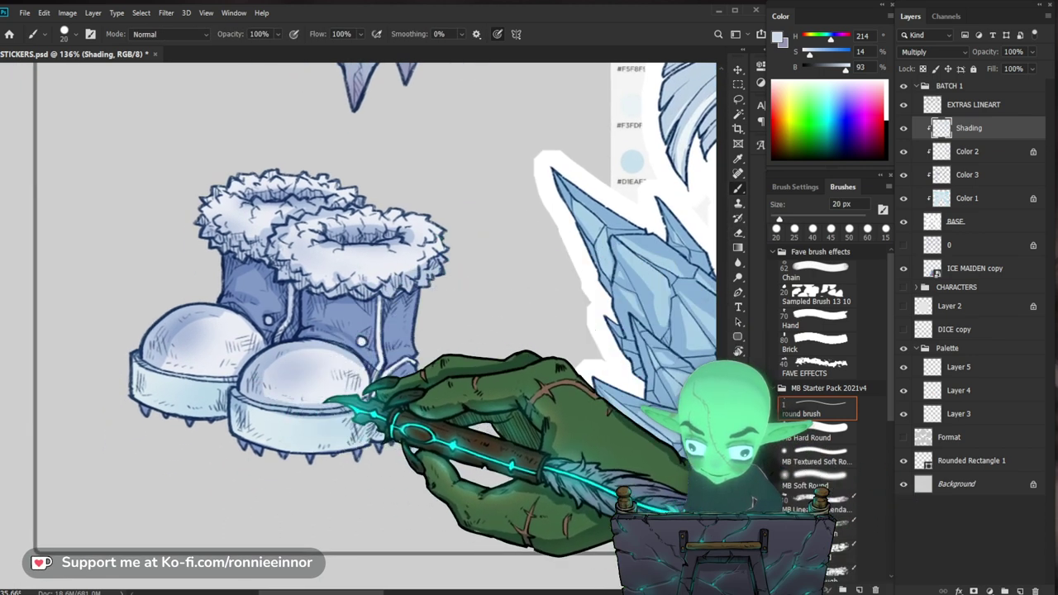
{"action": "key", "text": "space"}
{"action": "left_click_drag", "start_coordinate": [327, 401], "coordinate": [396, 331]}
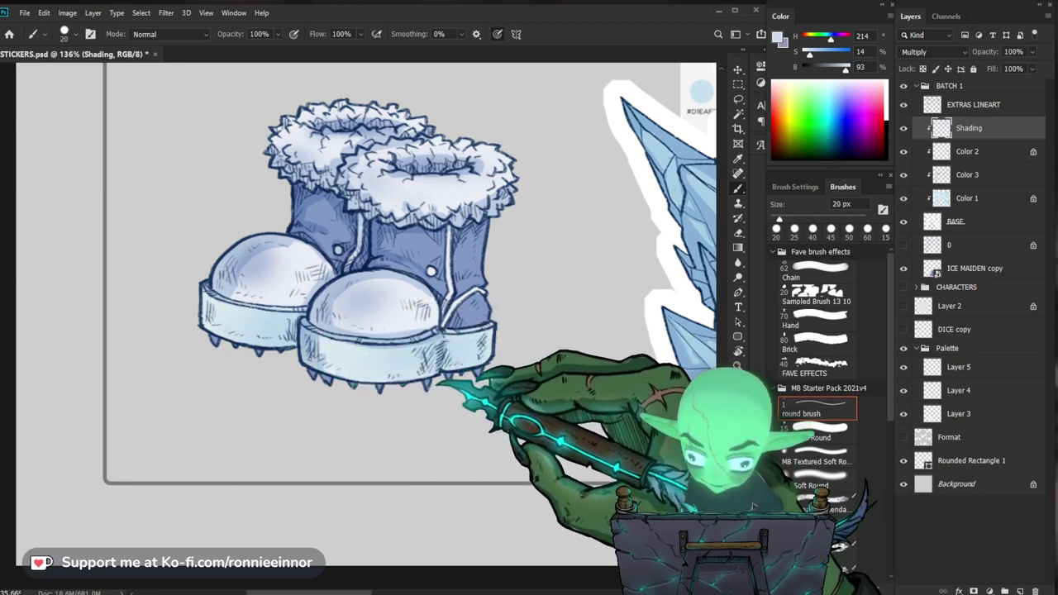
{"action": "key", "text": "bracketright"}
{"action": "key", "text": "bracketright"}
{"action": "key", "text": "bracketright"}
{"action": "key", "text": "bracketright"}
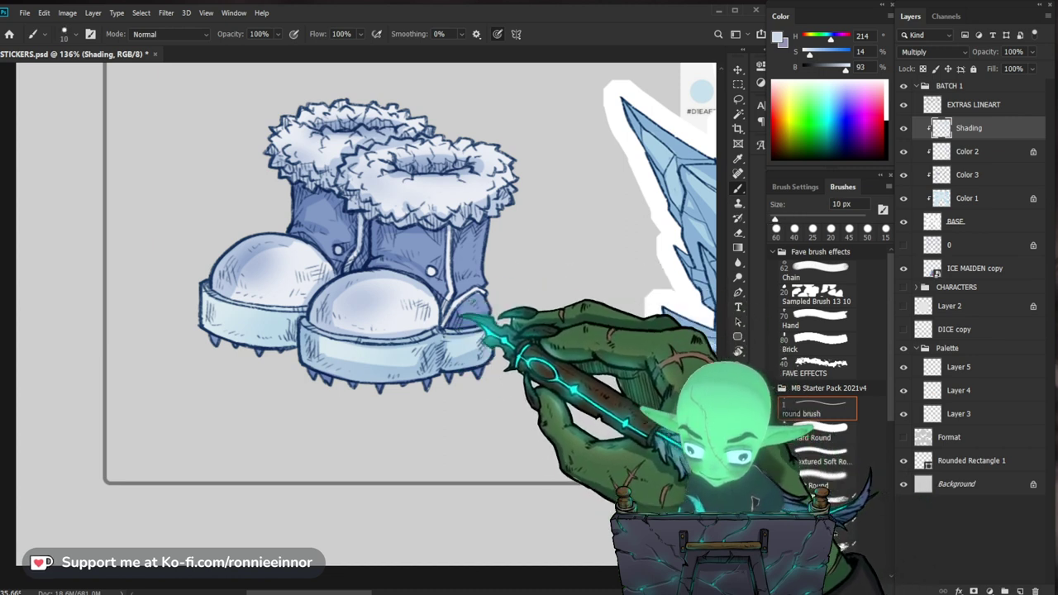
Shade around the front boot's lace with the brush at 20 px, cleaning up with the eraser.
{"action": "key", "text": "bracketleft"}
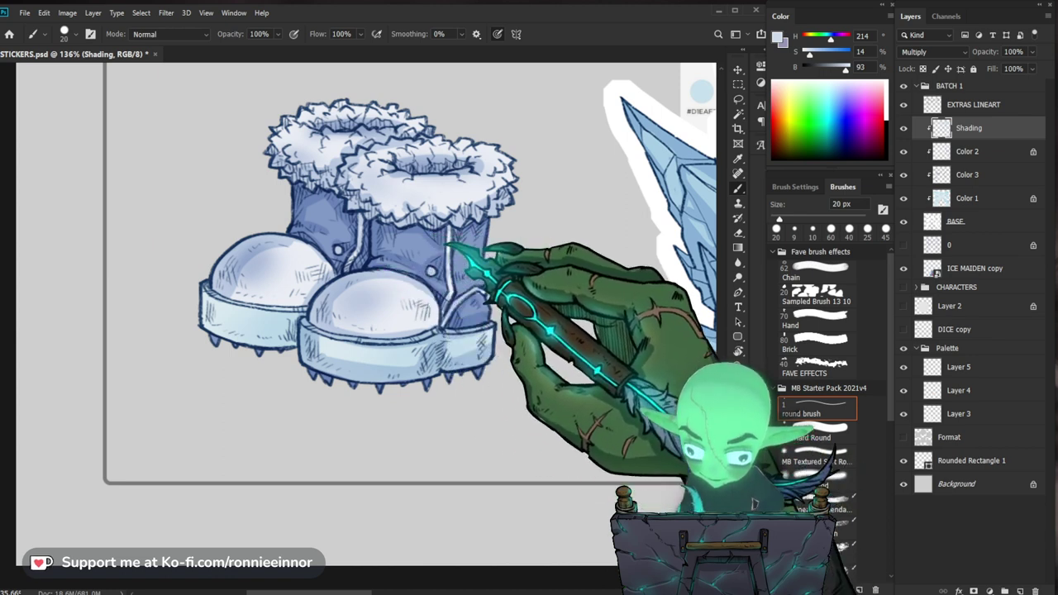
{"action": "key", "text": "e"}
{"action": "key", "text": "b"}
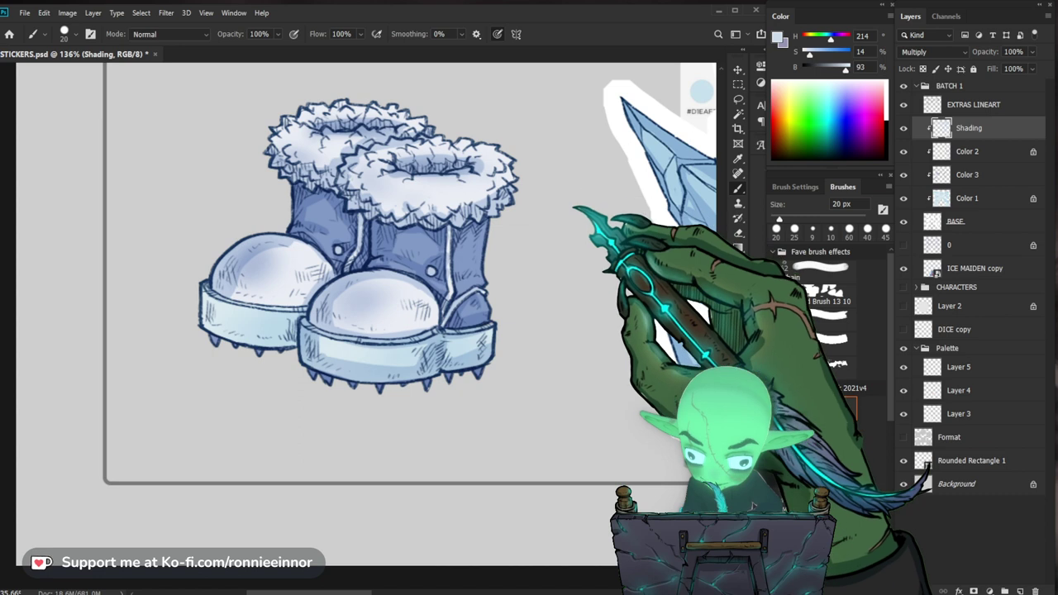
Shade the back boot's toe cap, sole and spikes with the 20 px brush, correcting with the 25 px eraser.
{"action": "left_click_drag", "start_coordinate": [460, 234], "coordinate": [447, 300]}
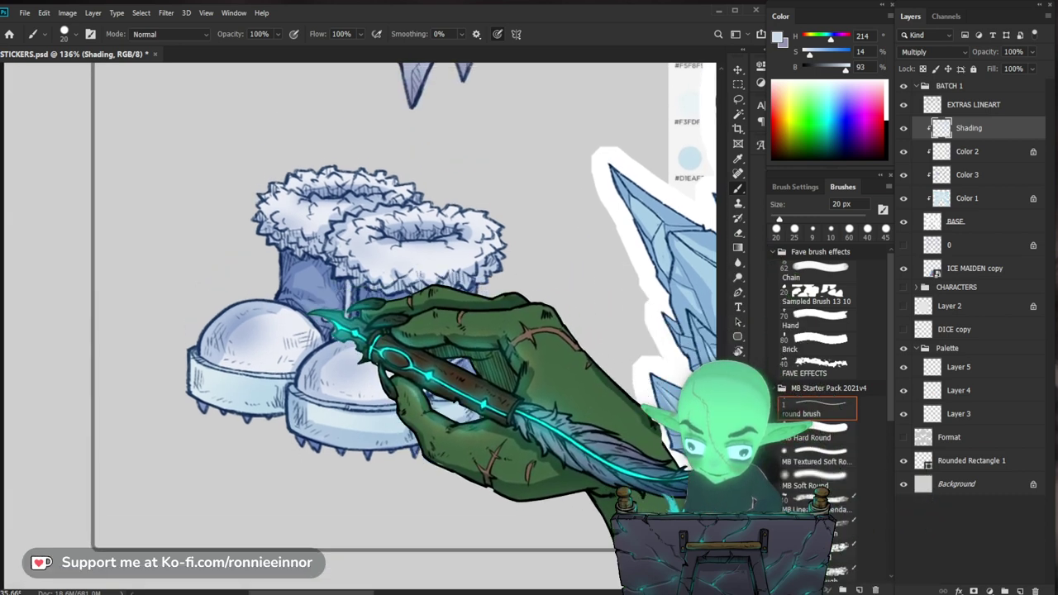
{"action": "left_click_drag", "start_coordinate": [405, 363], "coordinate": [501, 313]}
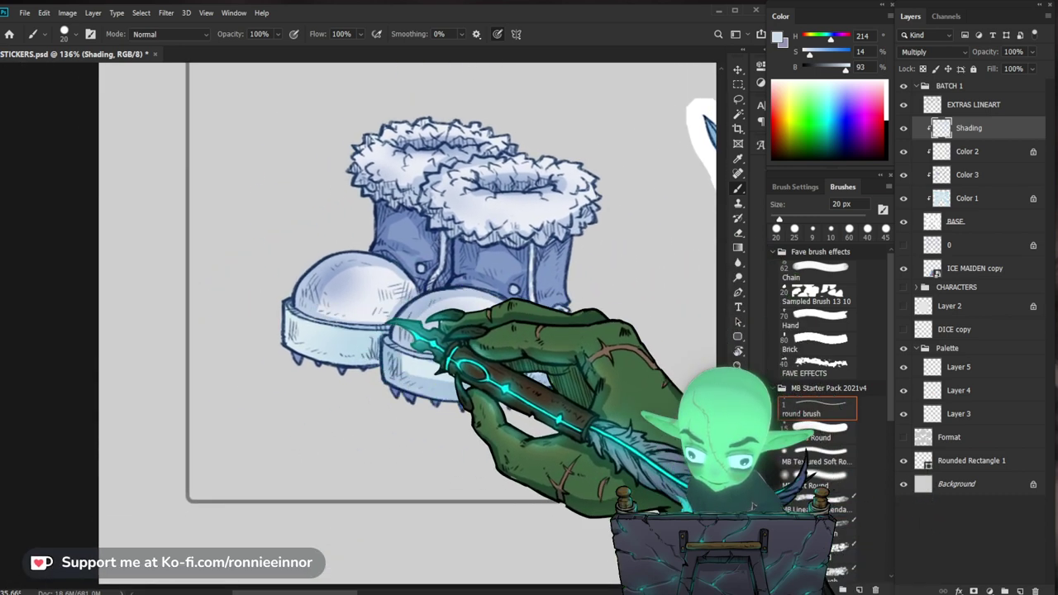
{"action": "scroll", "coordinate": [405, 281], "scroll_direction": "down", "scroll_amount": 2}
{"action": "key", "text": "e"}
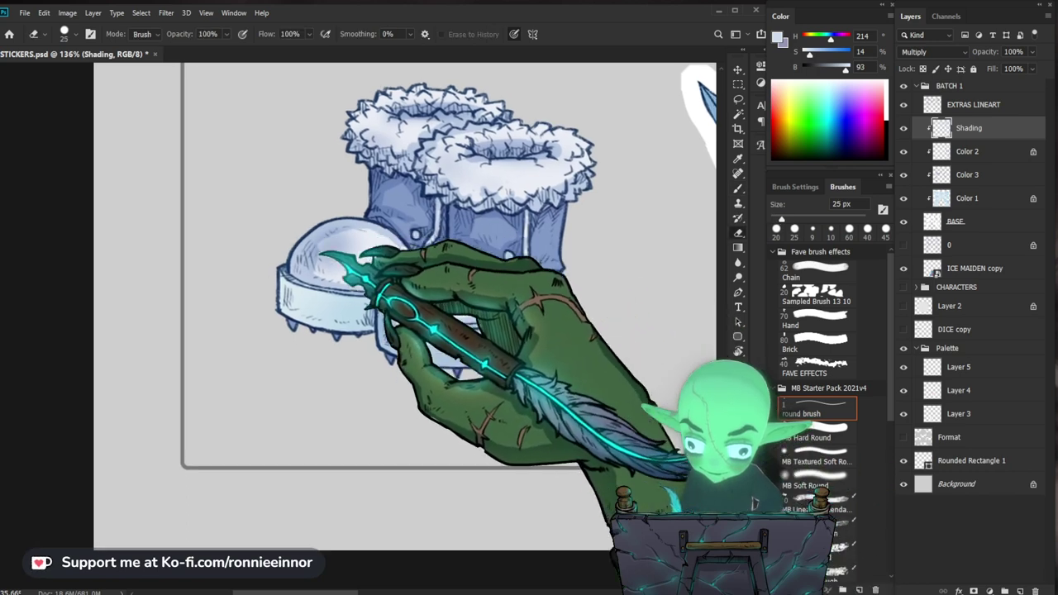
{"action": "key", "text": "b"}
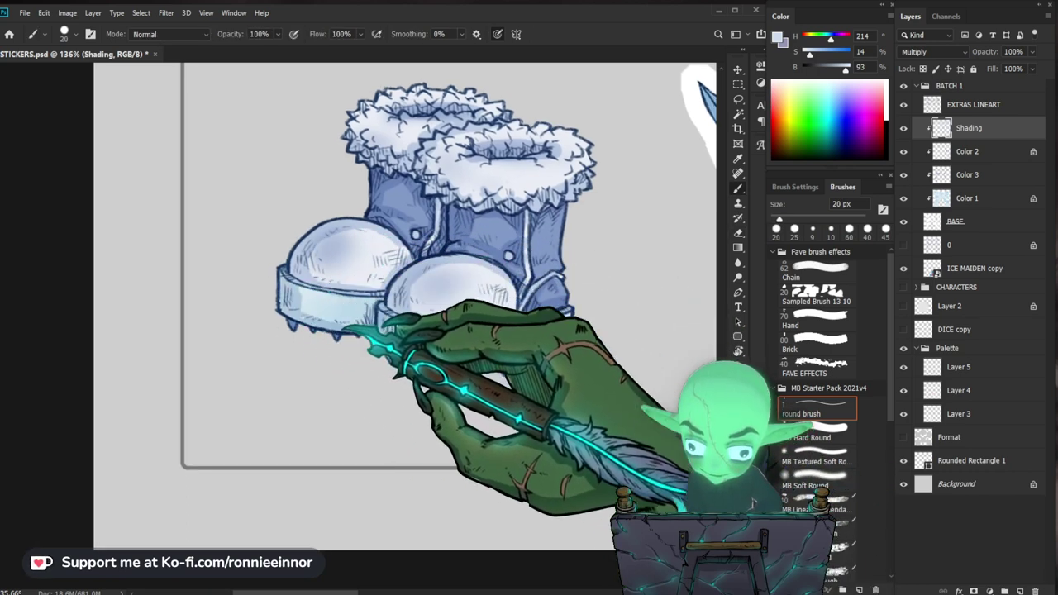
{"action": "key", "text": "e"}
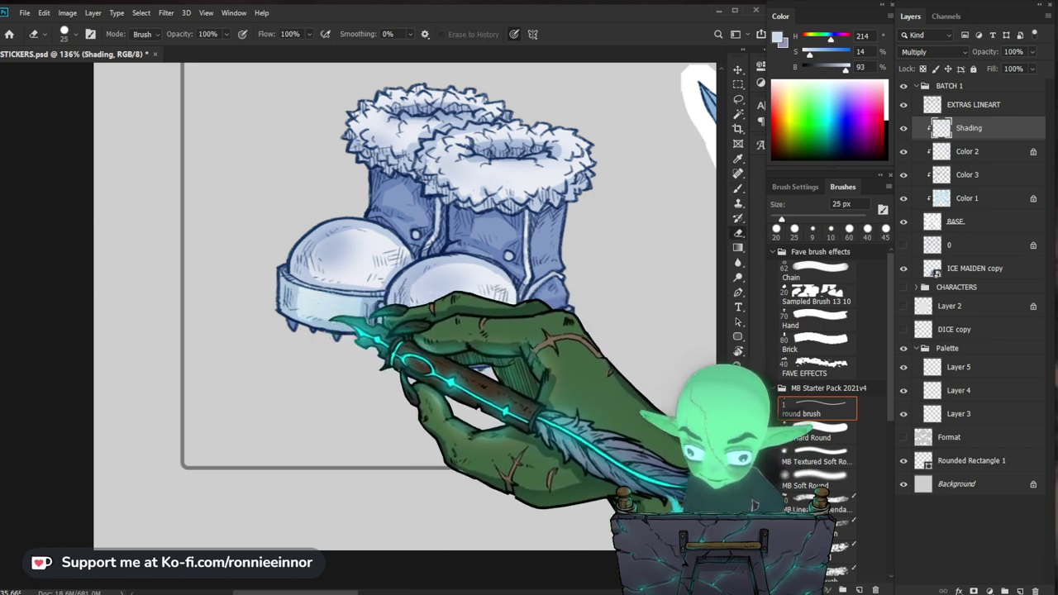
Shade the fur tufts around the front boot's cuff with the 20 px brush, cleaning up with the 25 px eraser.
{"action": "key", "text": "z"}
{"action": "left_click_drag", "start_coordinate": [476, 300], "coordinate": [406, 299]}
{"action": "left_click_drag", "start_coordinate": [523, 282], "coordinate": [632, 288]}
{"action": "key", "text": "b"}
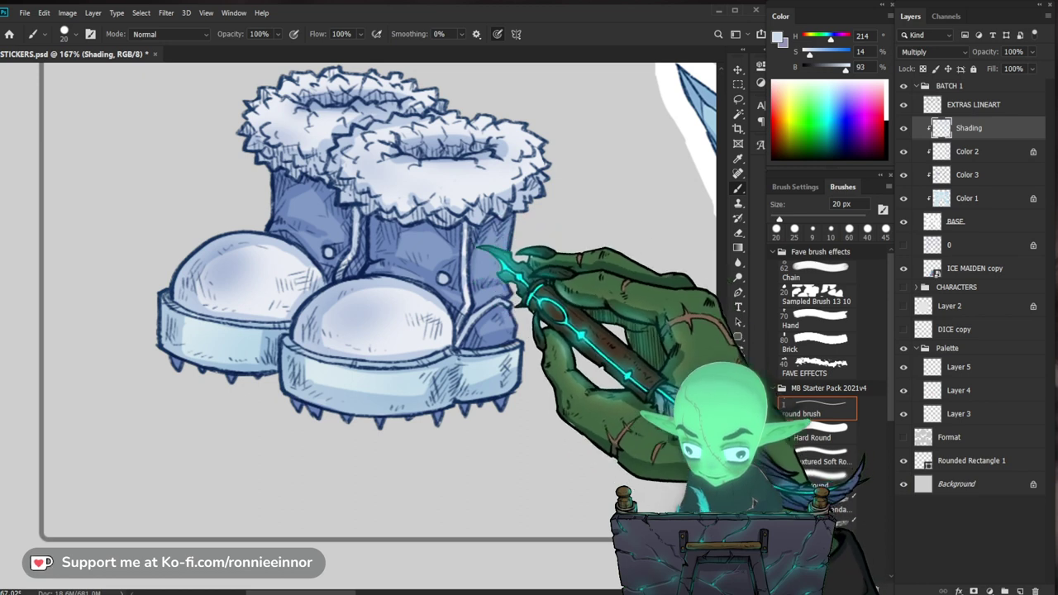
{"action": "left_click_drag", "start_coordinate": [573, 205], "coordinate": [548, 279]}
{"action": "key", "text": "e"}
{"action": "key", "text": "b"}
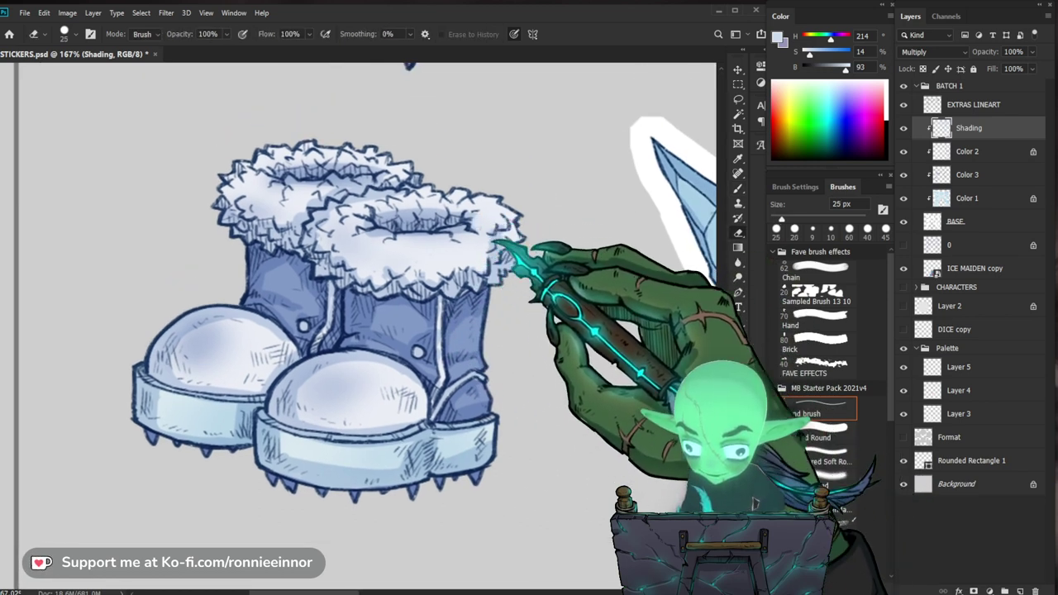
{"action": "key", "text": "b"}
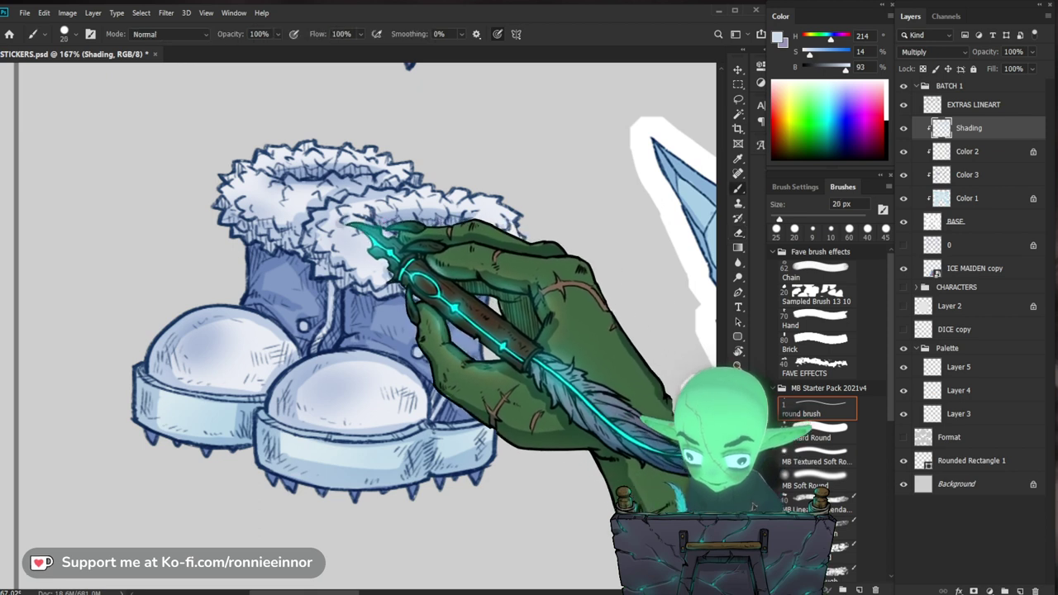
{"action": "scroll", "coordinate": [464, 236], "scroll_direction": "down", "scroll_amount": 4}
{"action": "scroll", "coordinate": [465, 219], "scroll_direction": "up", "scroll_amount": 5}
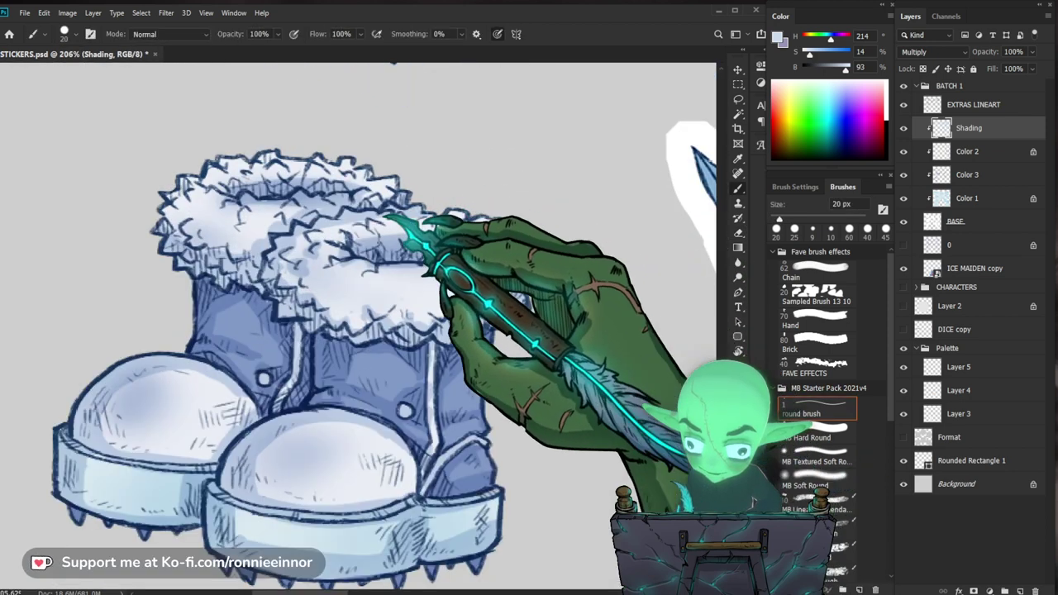
{"action": "key", "text": "e"}
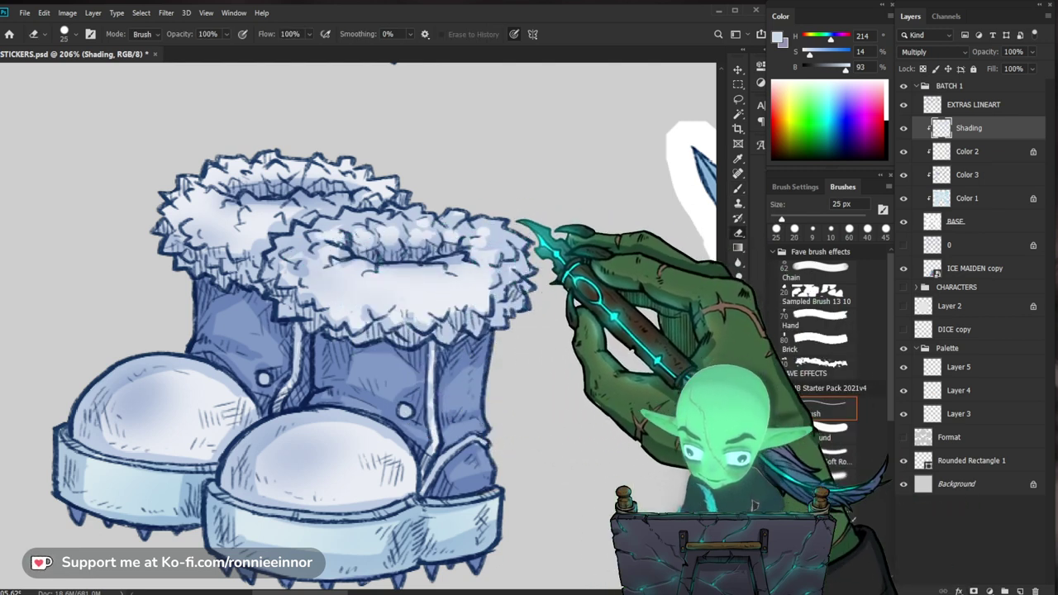
Shade the back boot's fur cuff around its opening with the 20 px brush, correcting with the 25 px eraser.
{"action": "key", "text": "b"}
{"action": "mouse_move", "coordinate": [271, 208]}
{"action": "left_mouse_down"}
{"action": "mouse_move", "coordinate": [304, 137]}
{"action": "mouse_move", "coordinate": [341, 172]}
{"action": "left_mouse_up"}
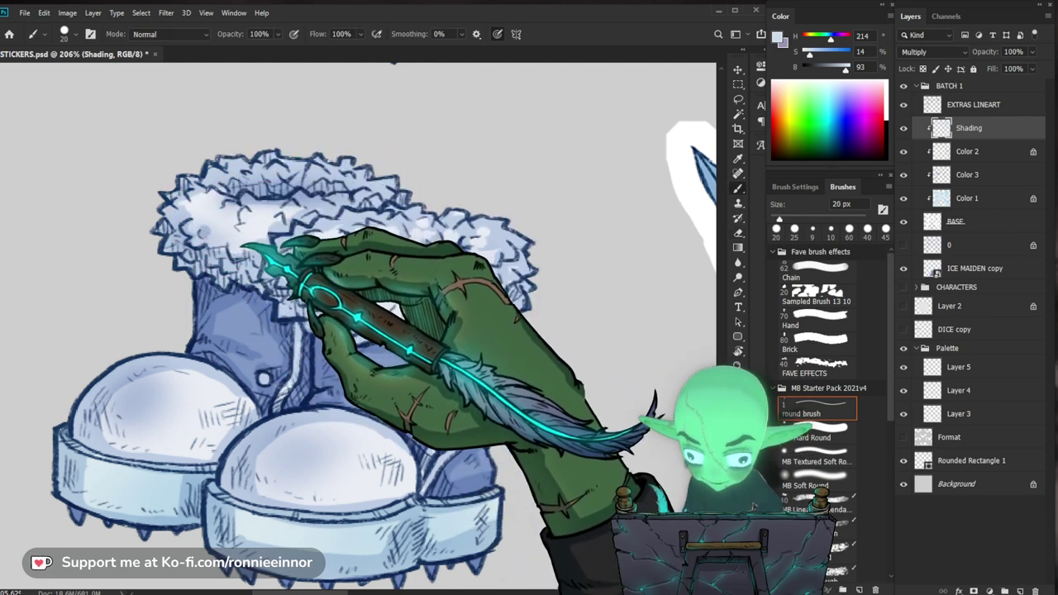
{"action": "key", "text": "e"}
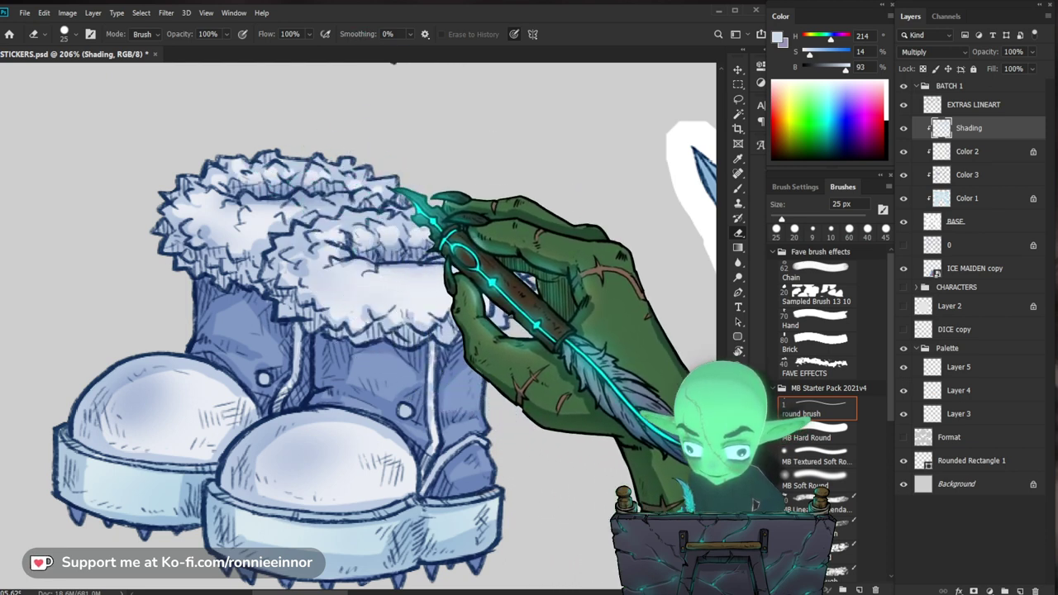
{"action": "scroll", "coordinate": [425, 164], "scroll_direction": "down", "scroll_amount": 5}
{"action": "left_click_drag", "start_coordinate": [436, 432], "coordinate": [449, 394]}
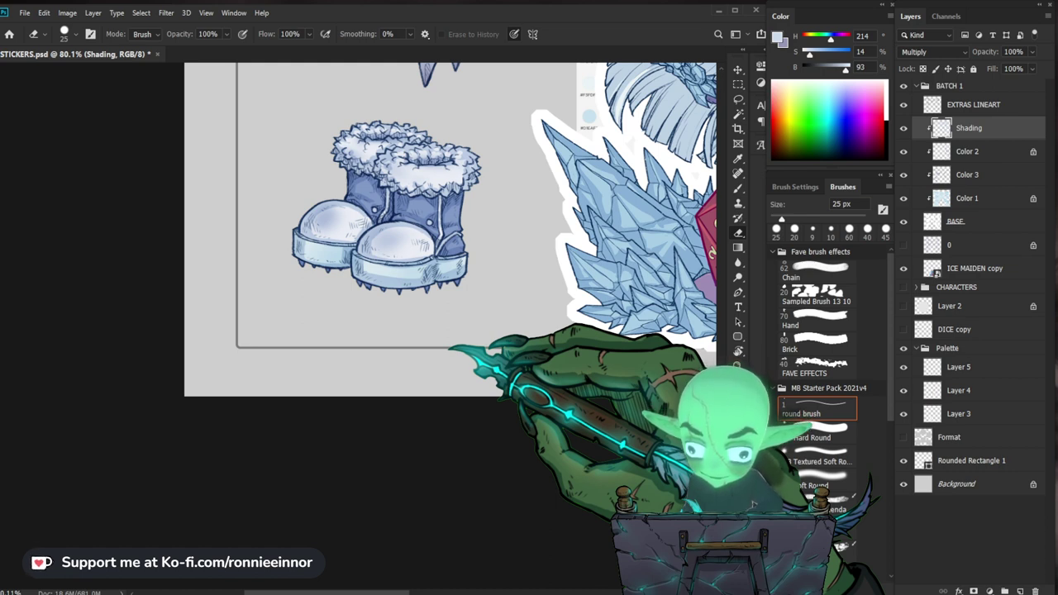
Review the boots against the rest of the sheet and touch up the front cuff's fur with the 20 px brush.
{"action": "key", "text": "z"}
{"action": "left_click_drag", "start_coordinate": [331, 405], "coordinate": [400, 402]}
{"action": "left_click_drag", "start_coordinate": [469, 262], "coordinate": [411, 351]}
{"action": "key", "text": "b"}
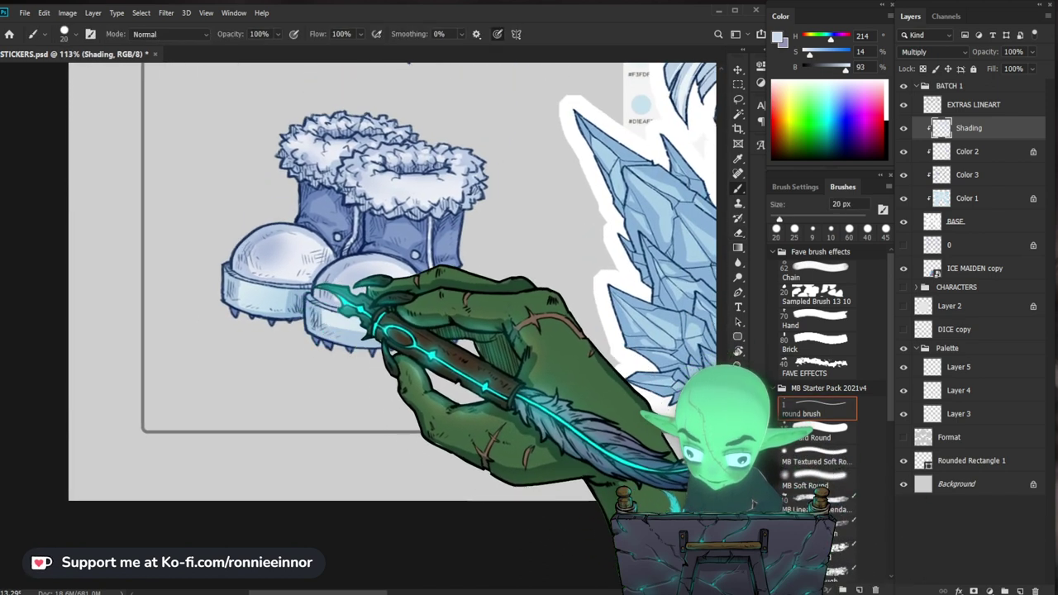
{"action": "key", "text": "z"}
{"action": "left_click_drag", "start_coordinate": [461, 268], "coordinate": [318, 269]}
{"action": "left_click_drag", "start_coordinate": [657, 236], "coordinate": [583, 269]}
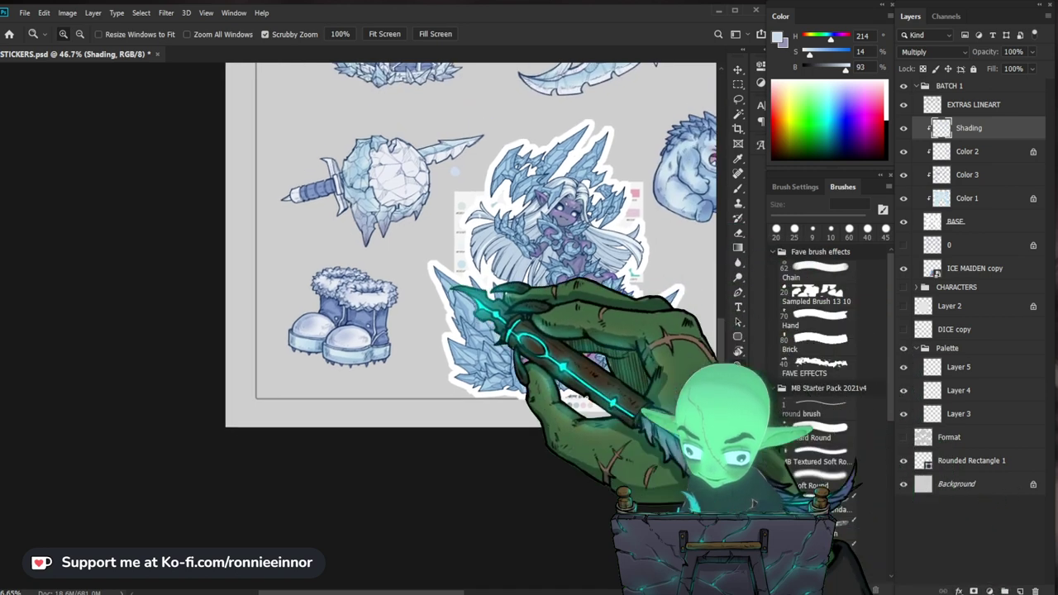
{"action": "left_click_drag", "start_coordinate": [365, 260], "coordinate": [496, 298]}
{"action": "key", "text": "b"}
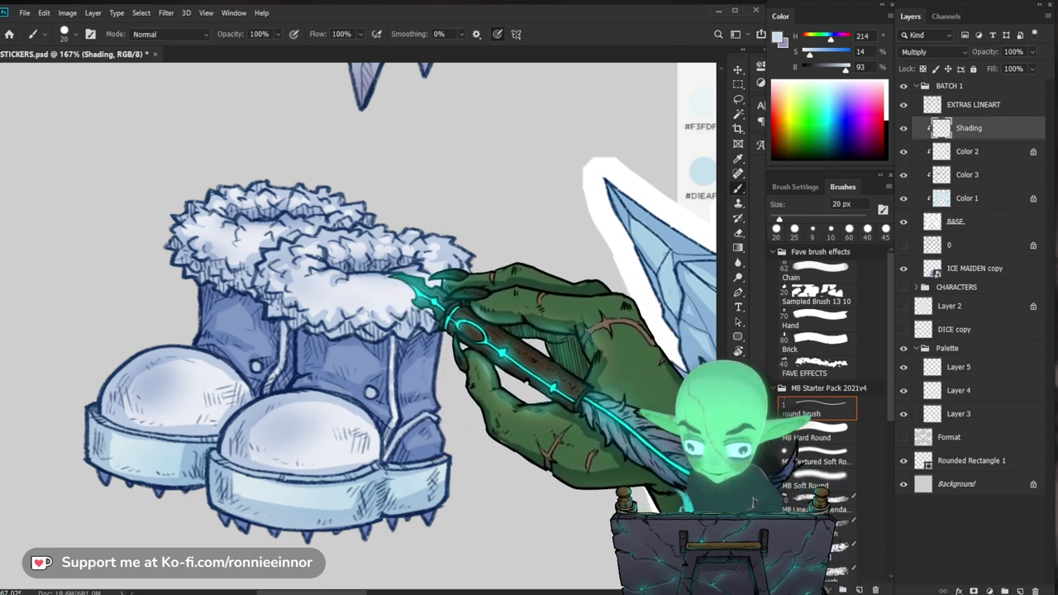
{"action": "left_click_drag", "start_coordinate": [445, 265], "coordinate": [314, 318]}
Shade the long ice spikes beneath the orb of the ice sword with the 20 px brush.
{"action": "key", "text": "z"}
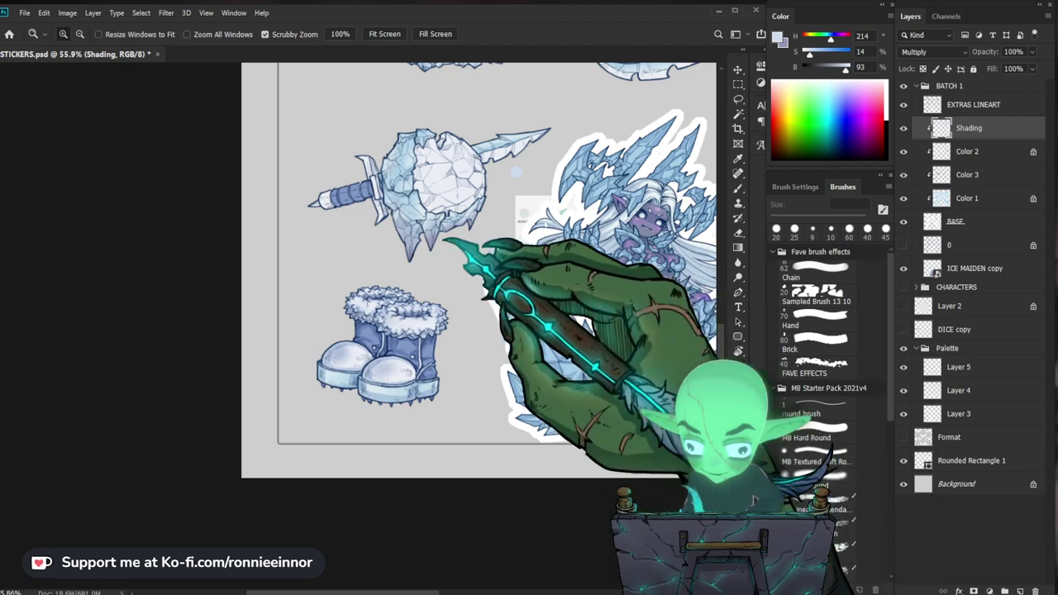
{"action": "left_click_drag", "start_coordinate": [430, 198], "coordinate": [473, 174]}
{"action": "key", "text": "b"}
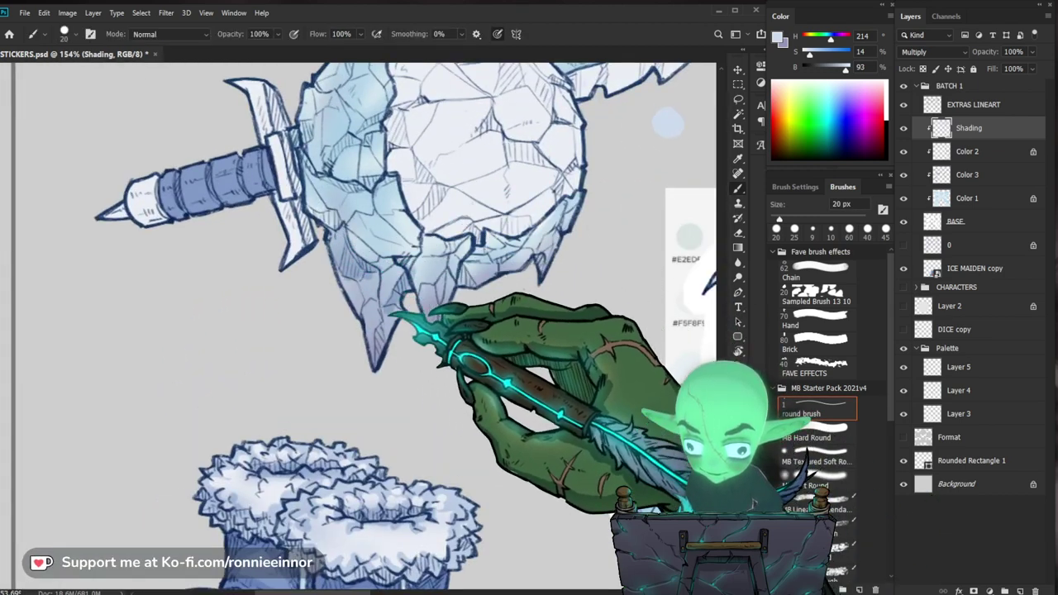
{"action": "left_click_drag", "start_coordinate": [499, 285], "coordinate": [442, 350]}
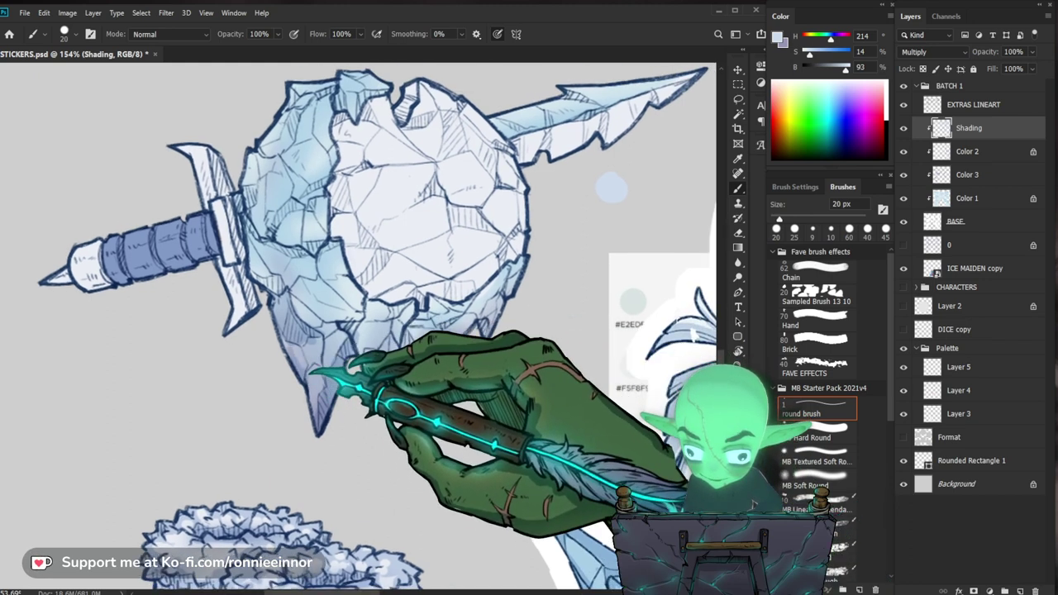
{"action": "left_click_drag", "start_coordinate": [456, 315], "coordinate": [429, 347]}
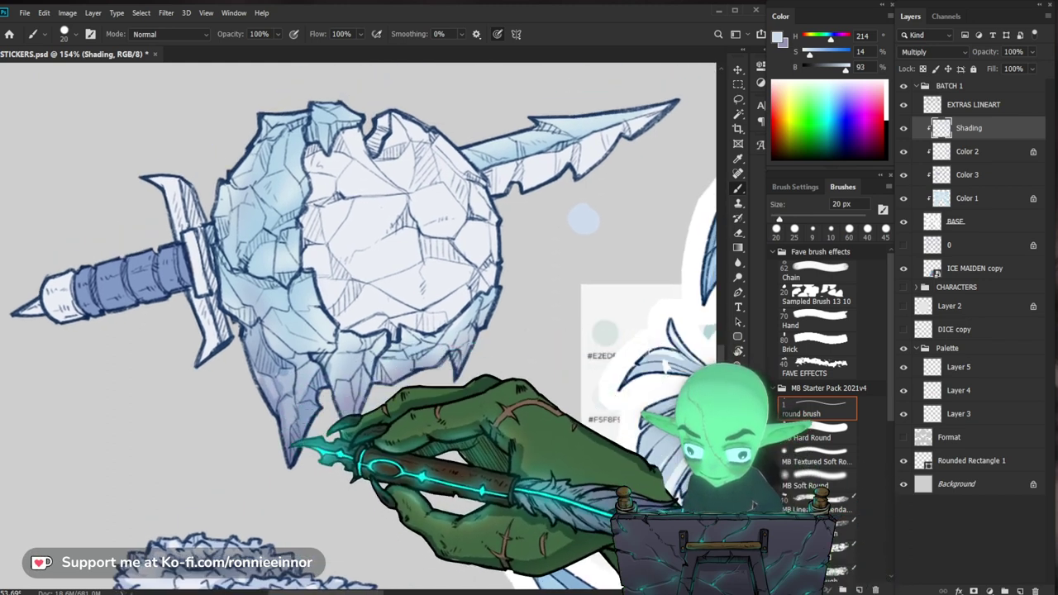
Shade the ice sword's crossguard, ribbed grip and pommel with the brush reduced to 15 px.
{"action": "key", "text": "bracketright"}
{"action": "key", "text": "bracketright"}
{"action": "key", "text": "bracketright"}
{"action": "key", "text": "bracketright"}
{"action": "key", "text": "bracketright"}
{"action": "key", "text": "bracketleft"}
{"action": "key", "text": "bracketleft"}
{"action": "key", "text": "bracketleft"}
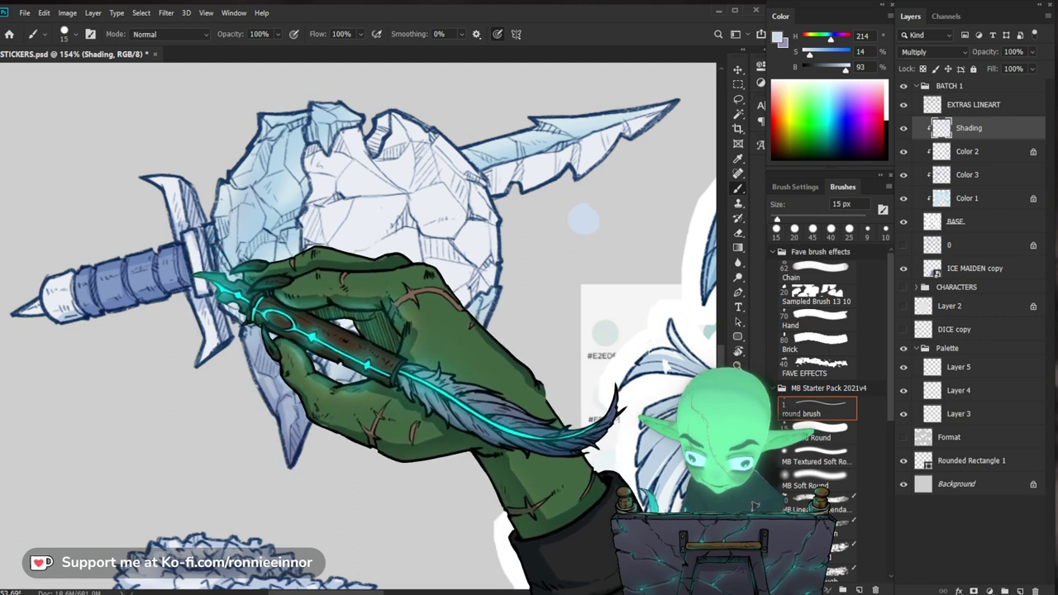
{"action": "left_click_drag", "start_coordinate": [221, 251], "coordinate": [389, 233]}
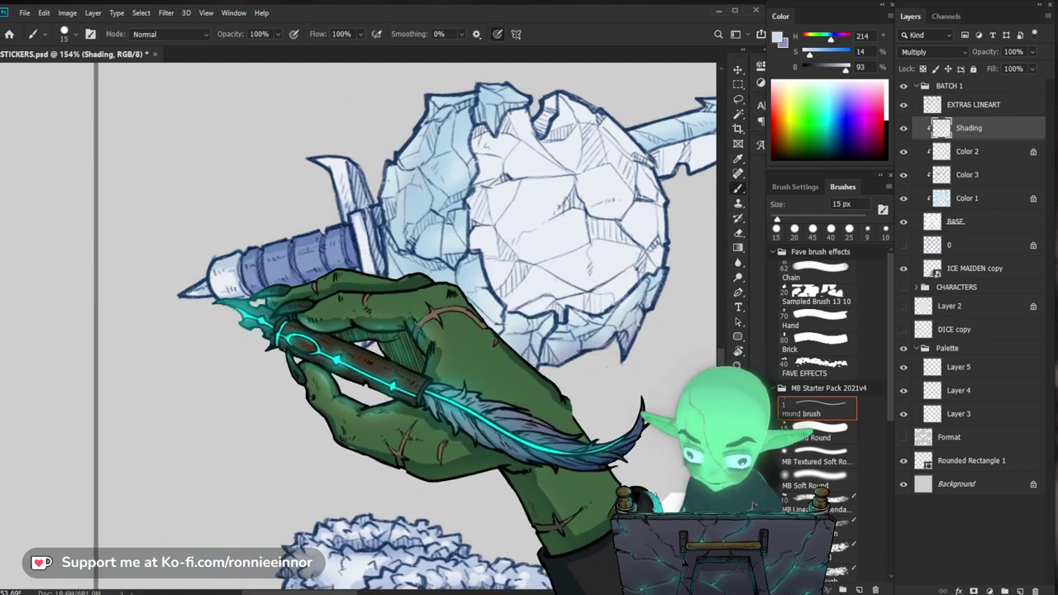
{"action": "left_click_drag", "start_coordinate": [252, 231], "coordinate": [199, 235]}
{"action": "left_click_drag", "start_coordinate": [617, 274], "coordinate": [448, 355]}
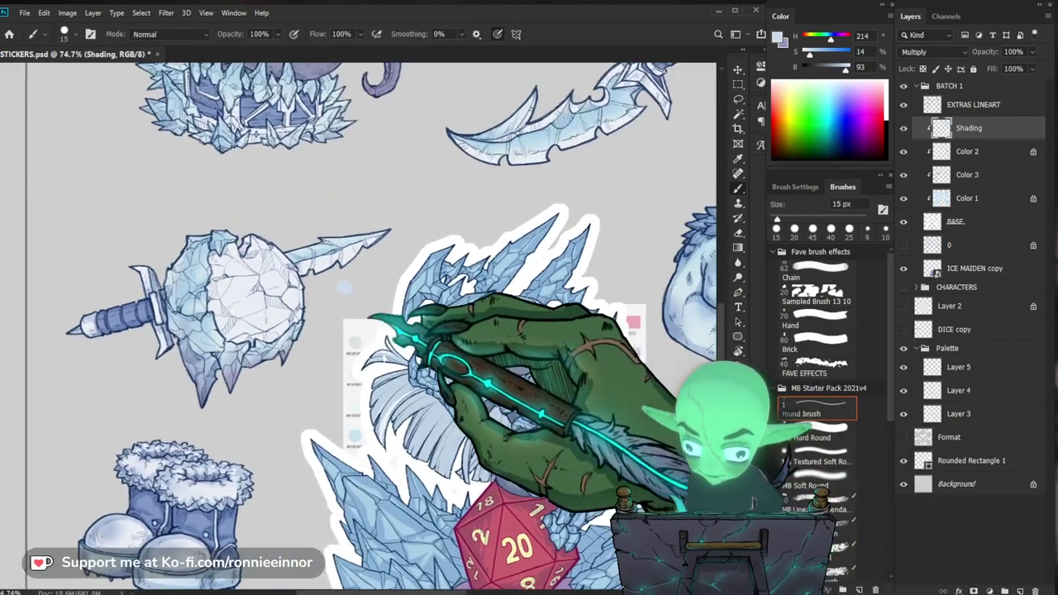
Shade the orb's rocky ice shell and pale core, enlarging the brush from 20 px to about 50 px.
{"action": "left_click_drag", "start_coordinate": [312, 288], "coordinate": [368, 289]}
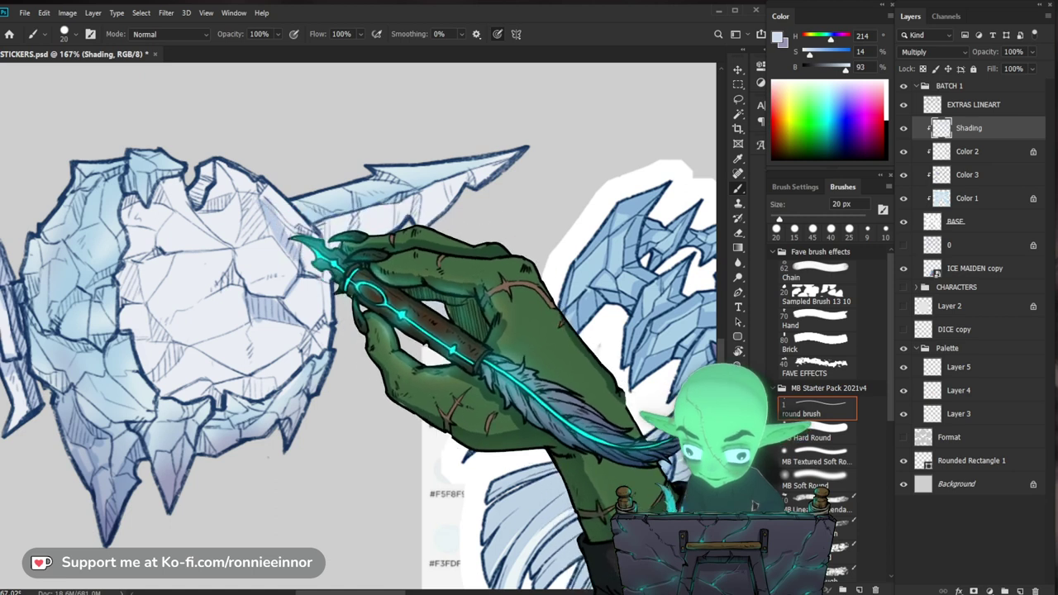
{"action": "scroll", "coordinate": [421, 224], "scroll_direction": "down", "scroll_amount": 3}
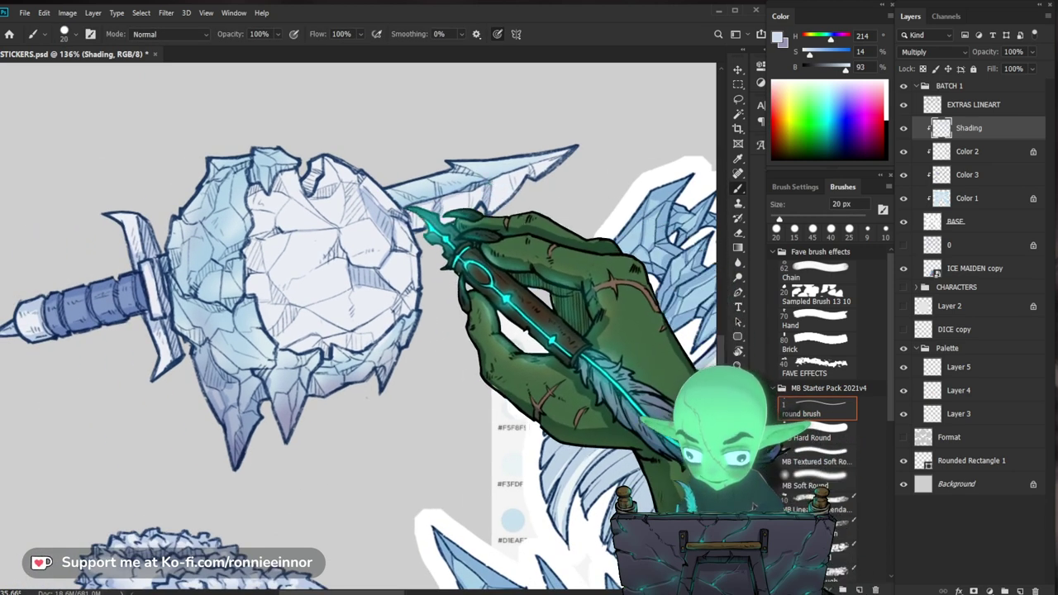
{"action": "key", "text": "bracketright"}
{"action": "key", "text": "bracketright"}
{"action": "key", "text": "bracketright"}
{"action": "key", "text": "bracketright"}
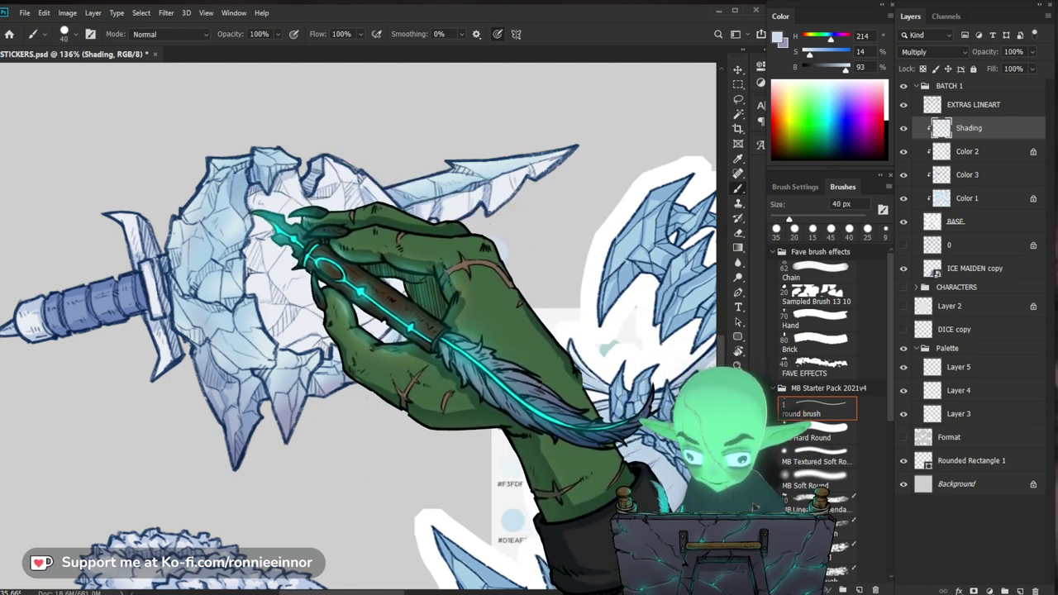
{"action": "key", "text": "bracketleft"}
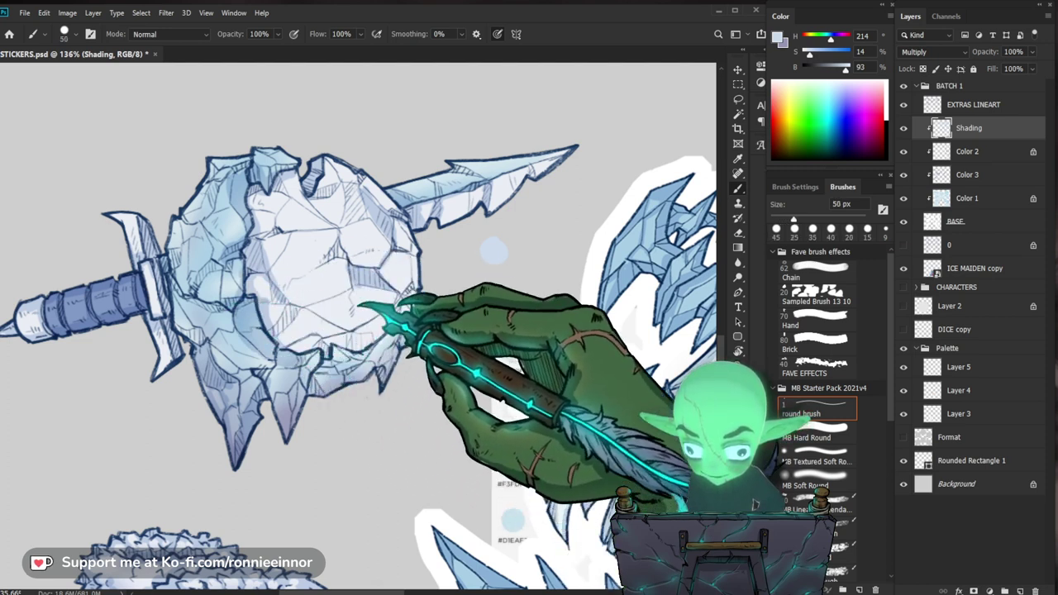
Shade the jagged blade emerging from the orb, bringing the brush size down to 30 px.
{"action": "key", "text": "bracketright"}
{"action": "key", "text": "bracketright"}
{"action": "key", "text": "bracketright"}
{"action": "key", "text": "bracketleft"}
{"action": "key", "text": "bracketleft"}
{"action": "key", "text": "bracketleft"}
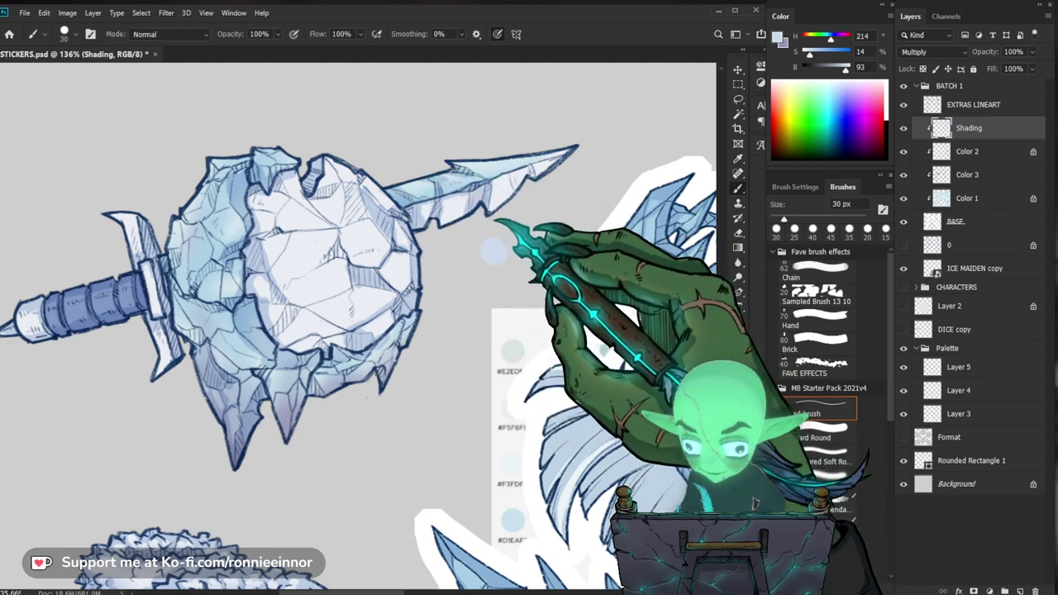
{"action": "mouse_move", "coordinate": [537, 203]}
{"action": "left_mouse_down"}
{"action": "mouse_move", "coordinate": [469, 205]}
{"action": "mouse_move", "coordinate": [549, 201]}
{"action": "left_mouse_up"}
{"action": "left_click_drag", "start_coordinate": [582, 159], "coordinate": [510, 207]}
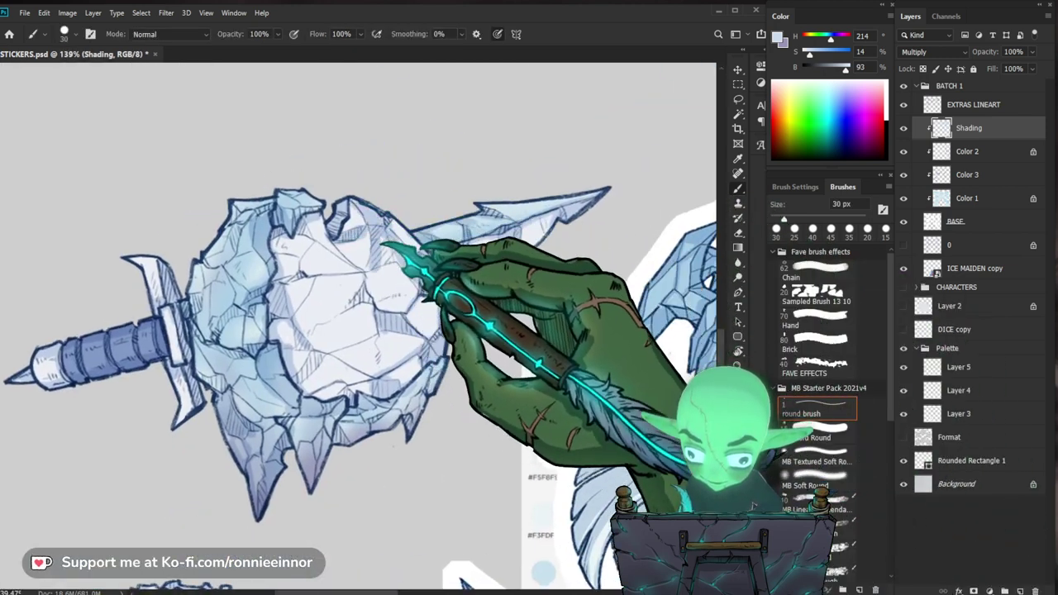
Shade the upper facets of the orb's pale core with the 30 px brush, refining their edges with the 25 px eraser.
{"action": "key", "text": "e"}
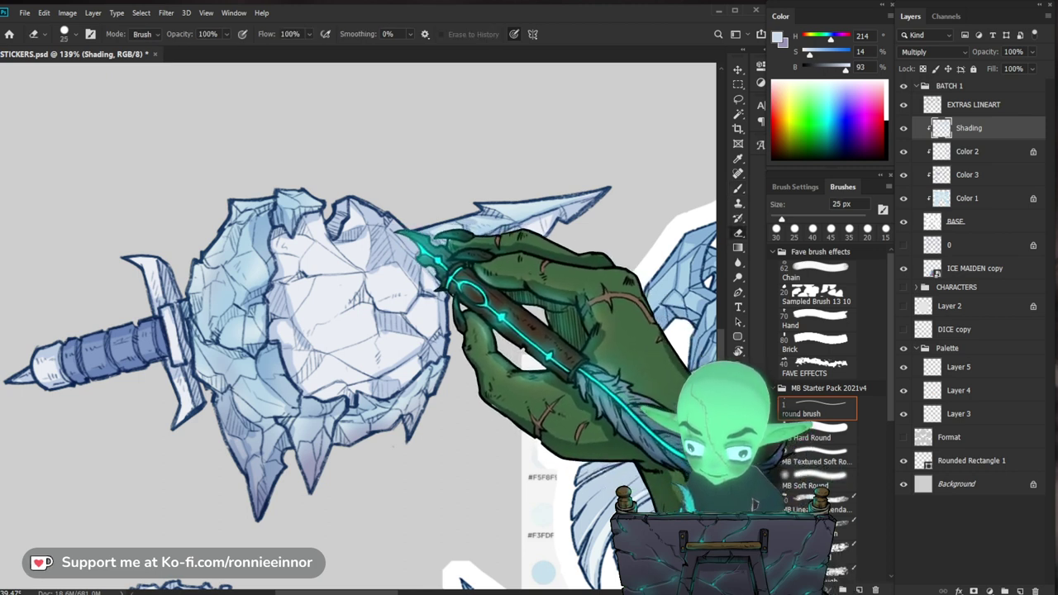
{"action": "key", "text": "b"}
{"action": "key", "text": "e"}
{"action": "key", "text": "b"}
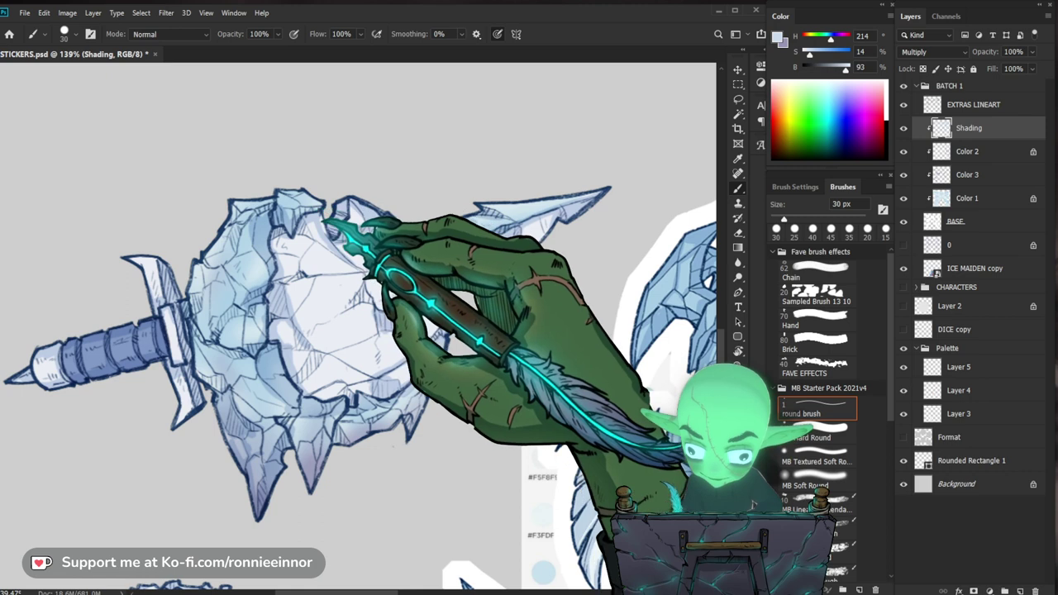
{"action": "key", "text": "e"}
{"action": "key", "text": "b"}
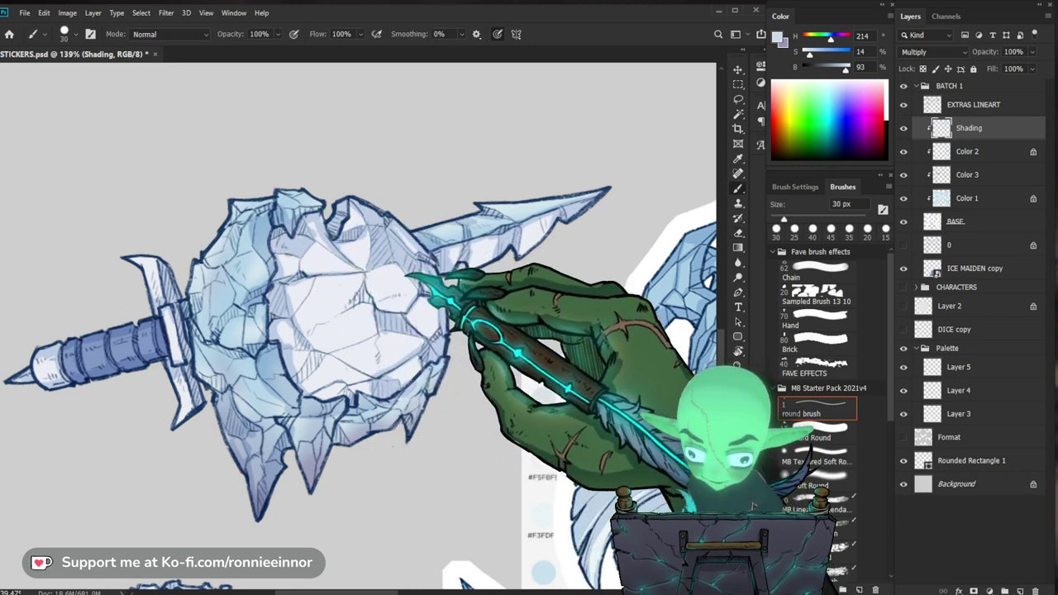
{"action": "key", "text": "e"}
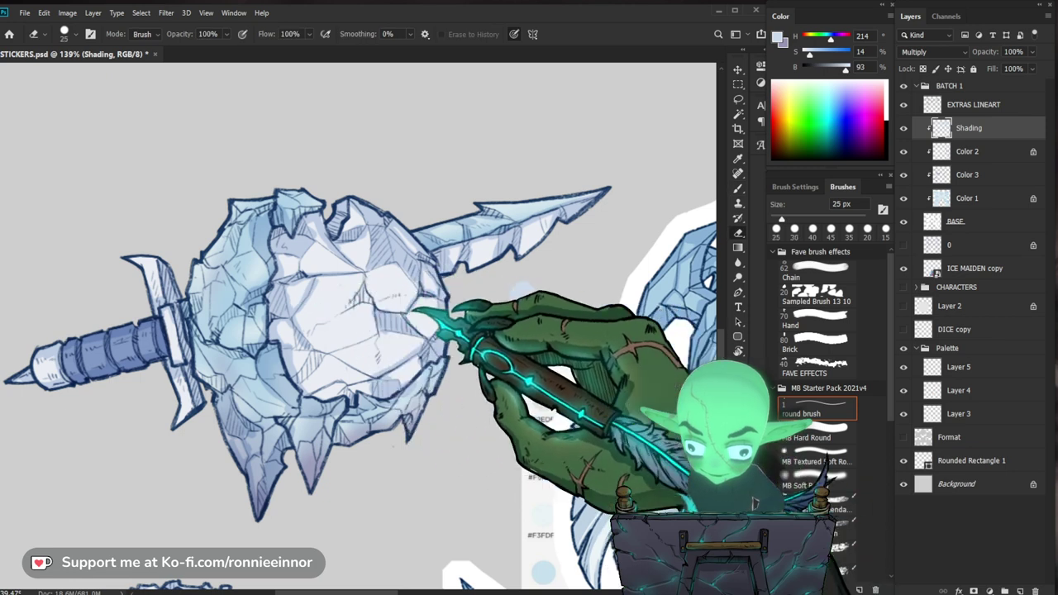
{"action": "key", "text": "b"}
Shade the remaining facets of the pale core and the ice shell's upper edge by the notch with the 30 px brush.
{"action": "scroll", "coordinate": [376, 301], "scroll_direction": "down", "scroll_amount": 5}
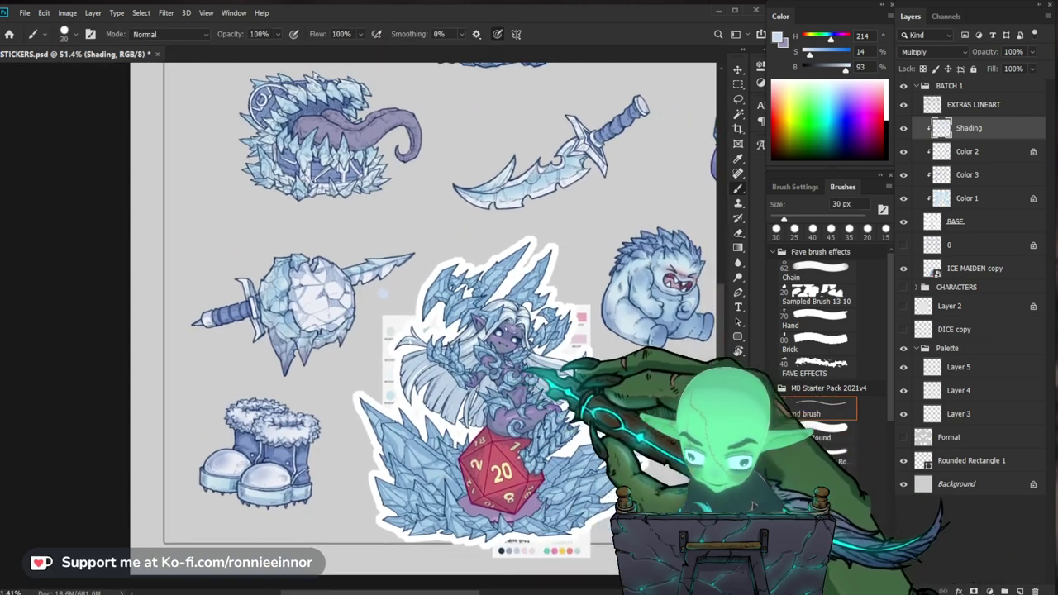
{"action": "scroll", "coordinate": [414, 276], "scroll_direction": "up", "scroll_amount": 4}
{"action": "scroll", "coordinate": [434, 259], "scroll_direction": "up", "scroll_amount": 3}
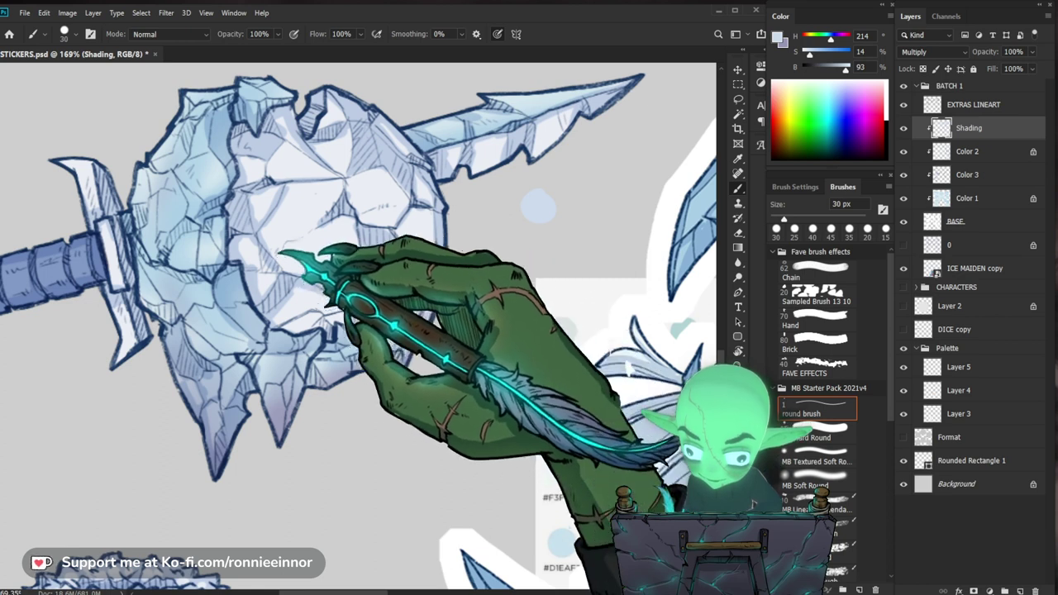
{"action": "left_click_drag", "start_coordinate": [383, 200], "coordinate": [349, 179]}
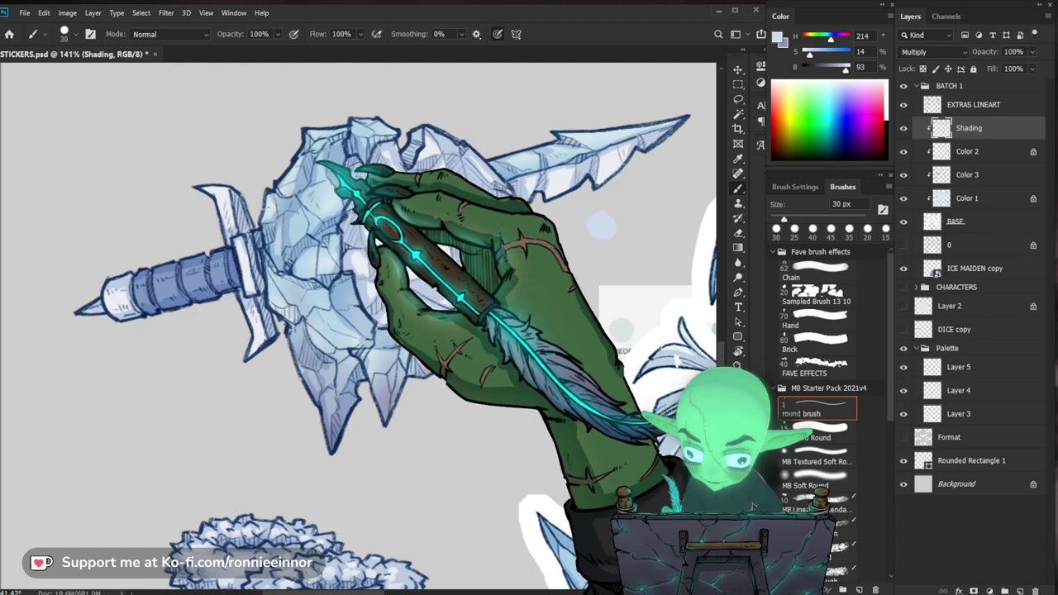
{"action": "left_click_drag", "start_coordinate": [471, 155], "coordinate": [412, 154]}
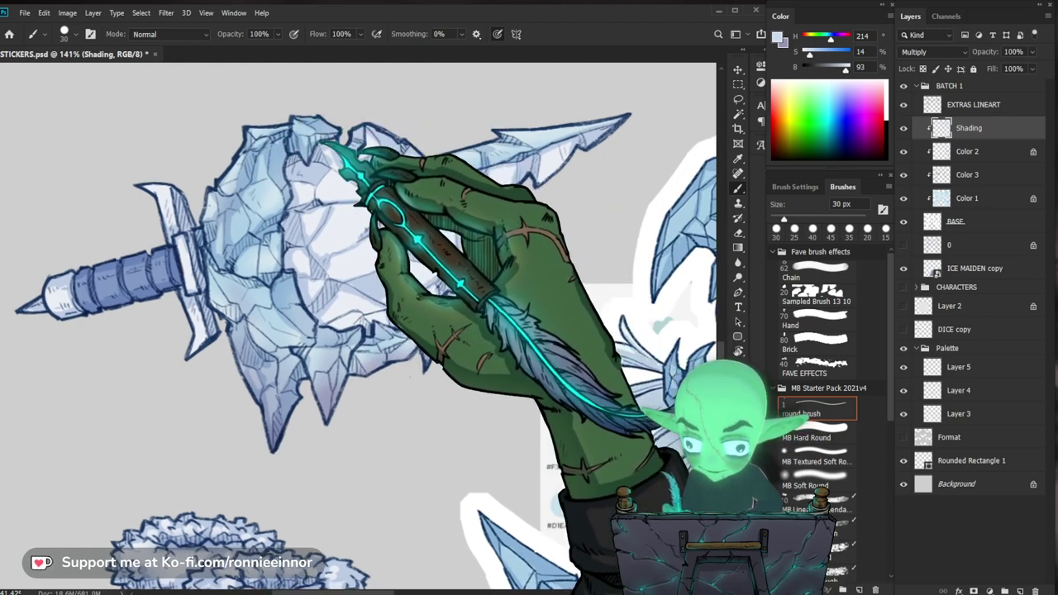
Shade the orb's lower rim and hanging shards with the 30 px brush, cleaning up with the eraser.
{"action": "left_click_drag", "start_coordinate": [539, 267], "coordinate": [488, 286]}
{"action": "left_click_drag", "start_coordinate": [563, 310], "coordinate": [440, 327]}
{"action": "left_click_drag", "start_coordinate": [321, 339], "coordinate": [402, 300]}
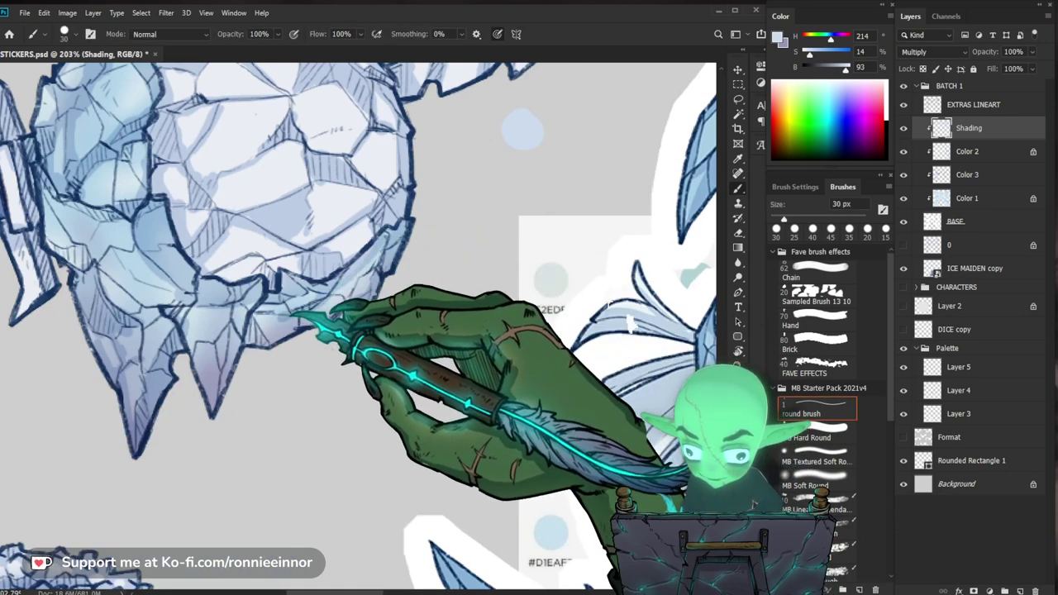
{"action": "left_click_drag", "start_coordinate": [311, 354], "coordinate": [408, 308]}
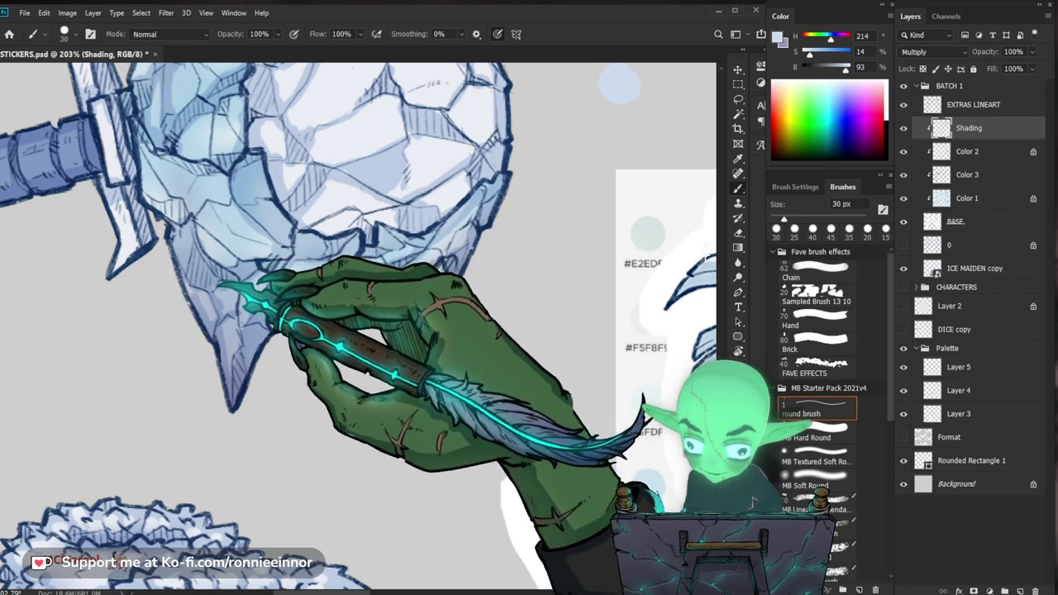
{"action": "left_click_drag", "start_coordinate": [240, 325], "coordinate": [322, 351]}
{"action": "key", "text": "e"}
{"action": "key", "text": "b"}
{"action": "key", "text": "z"}
{"action": "left_click_drag", "start_coordinate": [435, 321], "coordinate": [390, 373]}
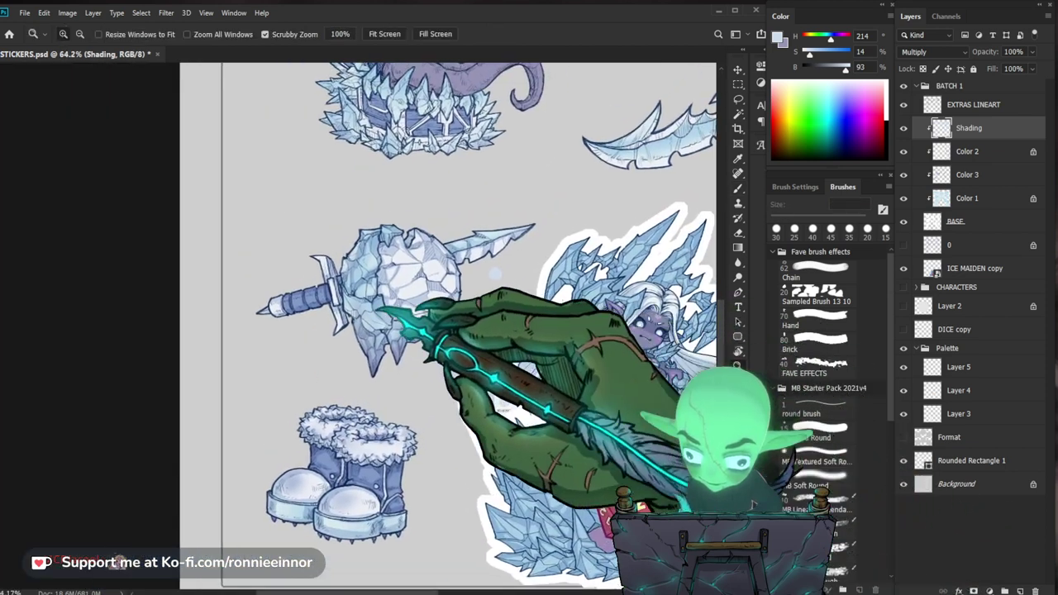
Shade the ice shell's lower facets and hanging shards with the 30 px brush, refining the edges with the 25 px eraser.
{"action": "left_click_drag", "start_coordinate": [410, 279], "coordinate": [451, 285]}
{"action": "key", "text": "b"}
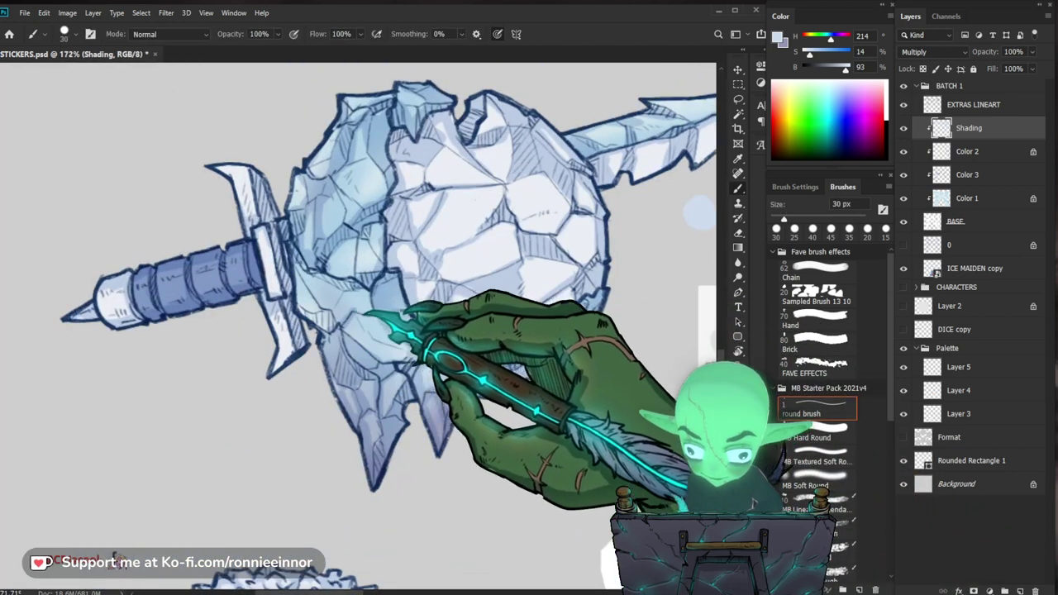
{"action": "key", "text": "e"}
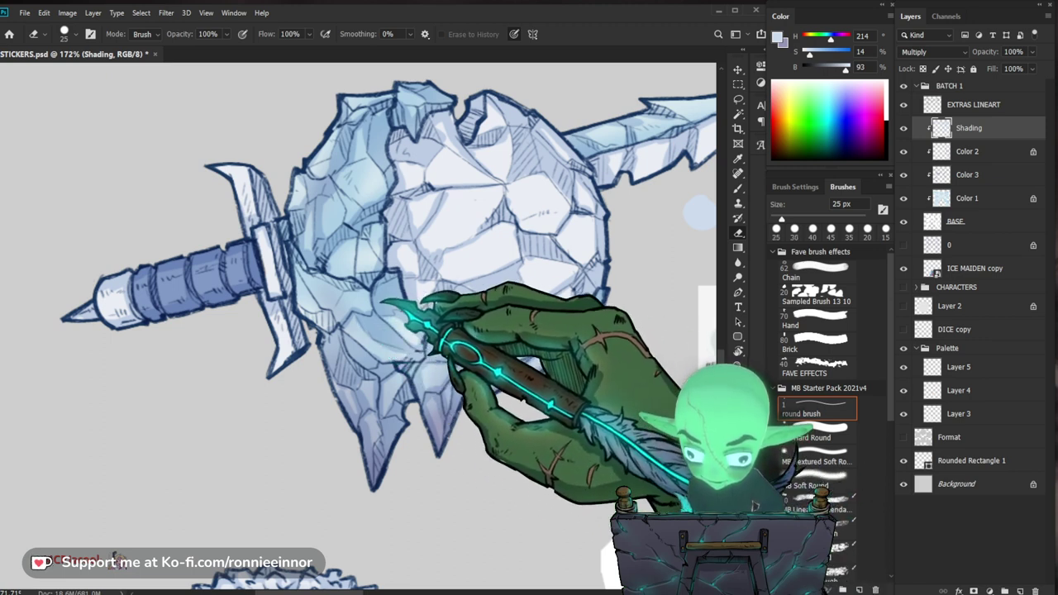
{"action": "mouse_move", "coordinate": [493, 303]}
{"action": "left_mouse_down"}
{"action": "mouse_move", "coordinate": [465, 307]}
{"action": "mouse_move", "coordinate": [503, 315]}
{"action": "left_mouse_up"}
{"action": "key", "text": "e"}
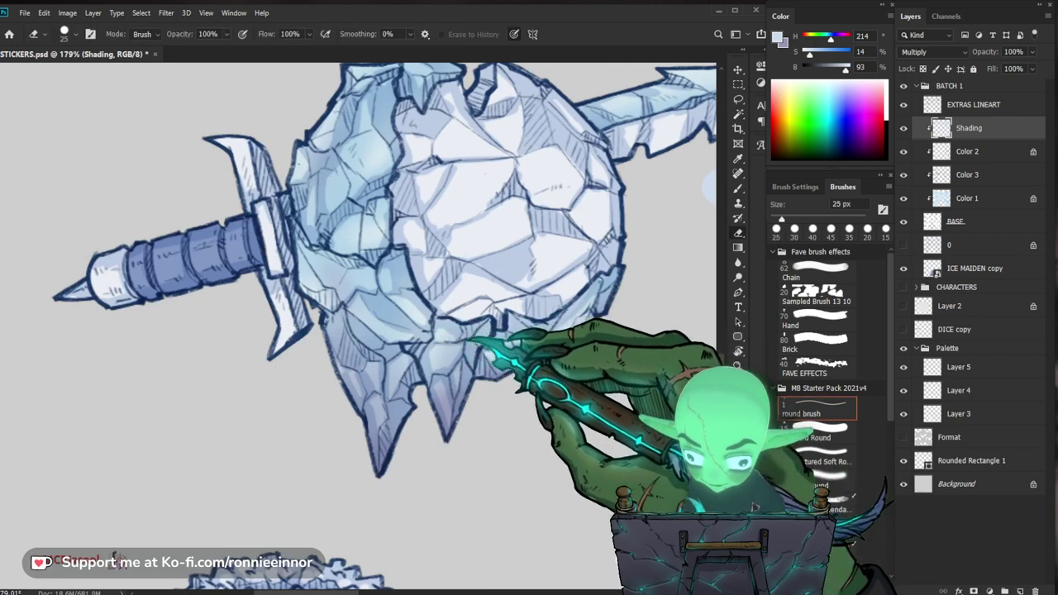
{"action": "key", "text": "b"}
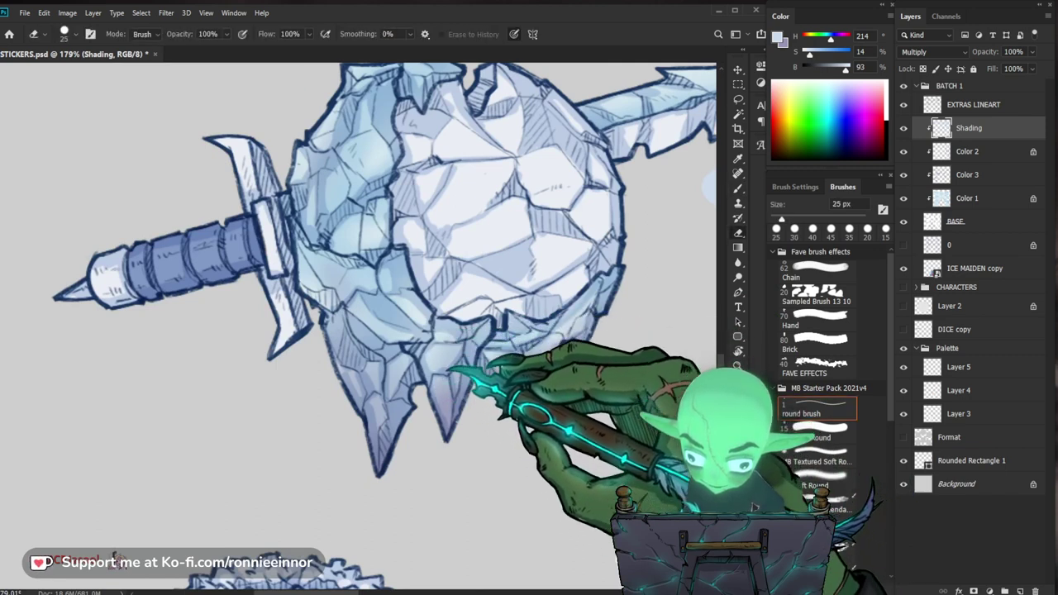
{"action": "key", "text": "b"}
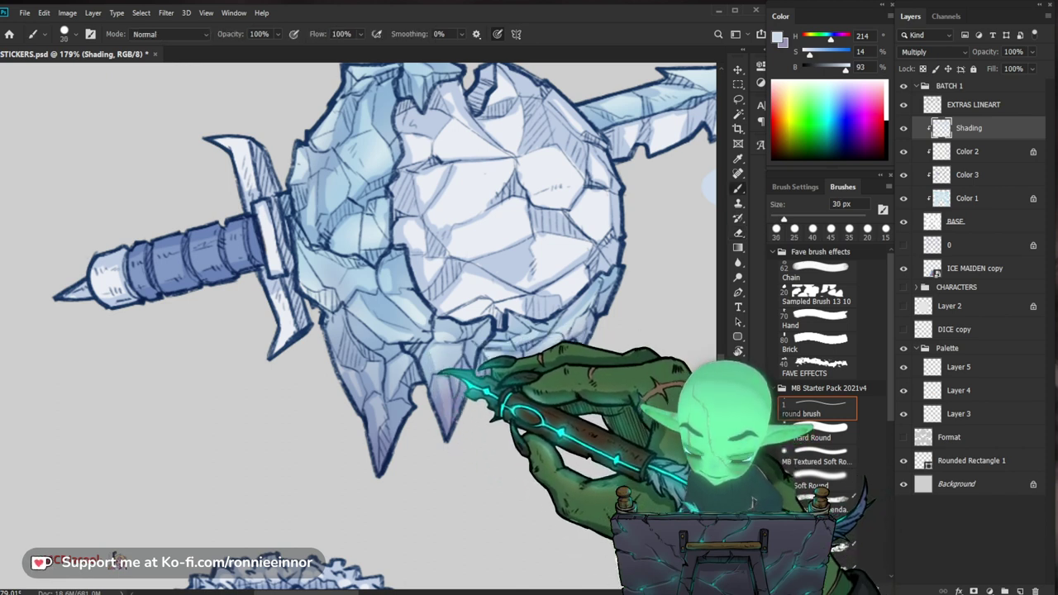
{"action": "left_click_drag", "start_coordinate": [573, 318], "coordinate": [581, 345]}
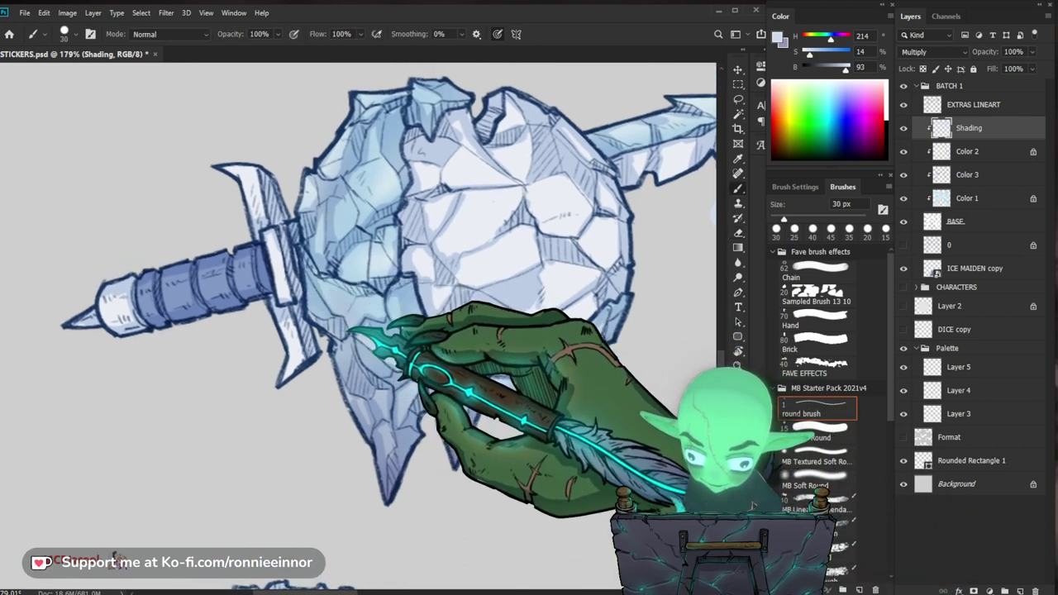
Shade the ice shell's facets beside the sword's crossguard with the 30 px brush, trimming the shadows with the eraser.
{"action": "key", "text": "e"}
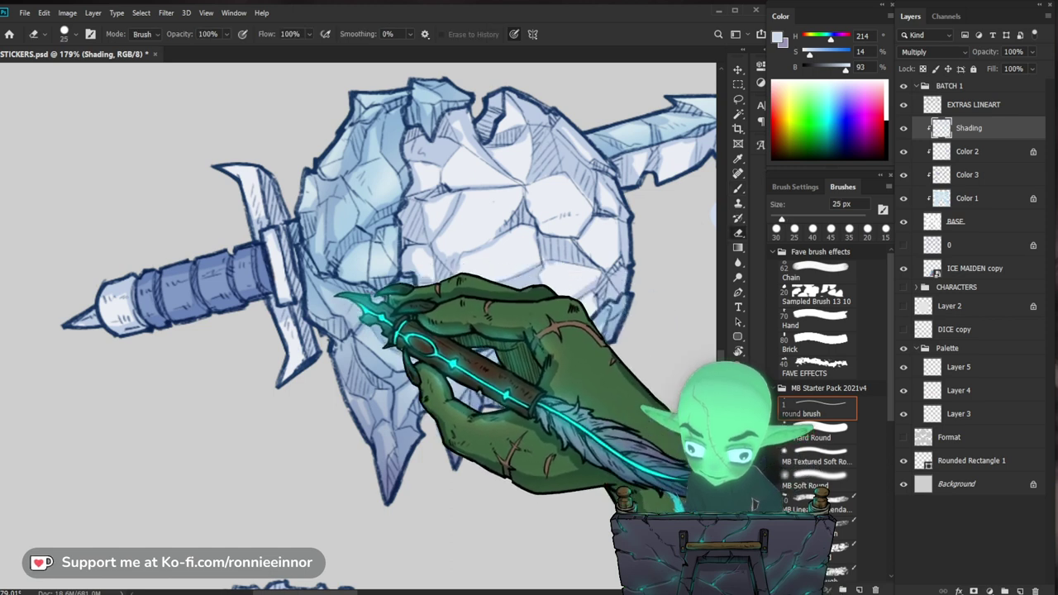
{"action": "key", "text": "b"}
{"action": "left_click_drag", "start_coordinate": [527, 268], "coordinate": [508, 310]}
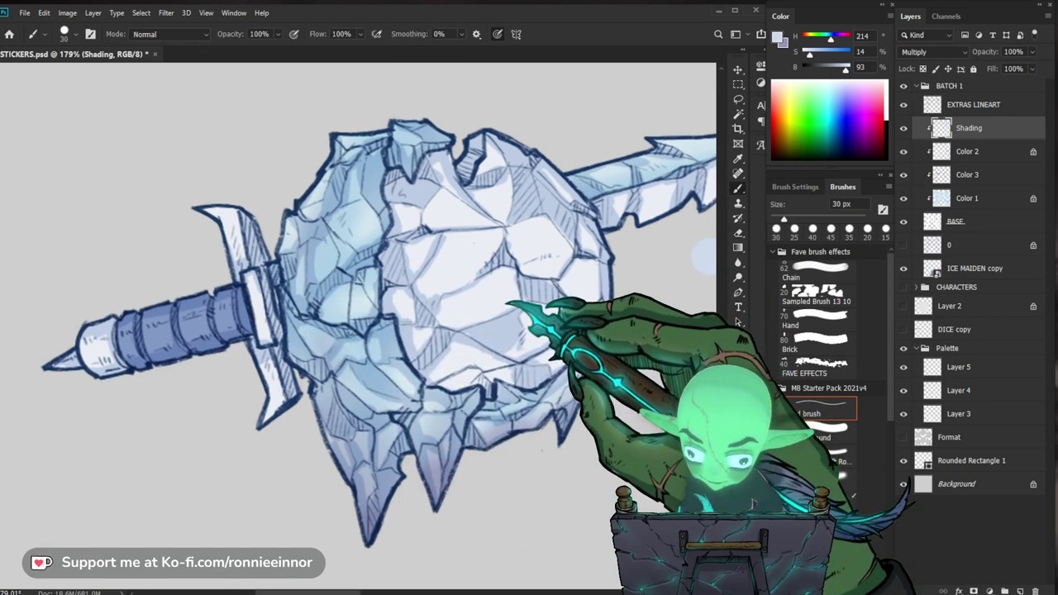
{"action": "left_click_drag", "start_coordinate": [707, 256], "coordinate": [670, 300]}
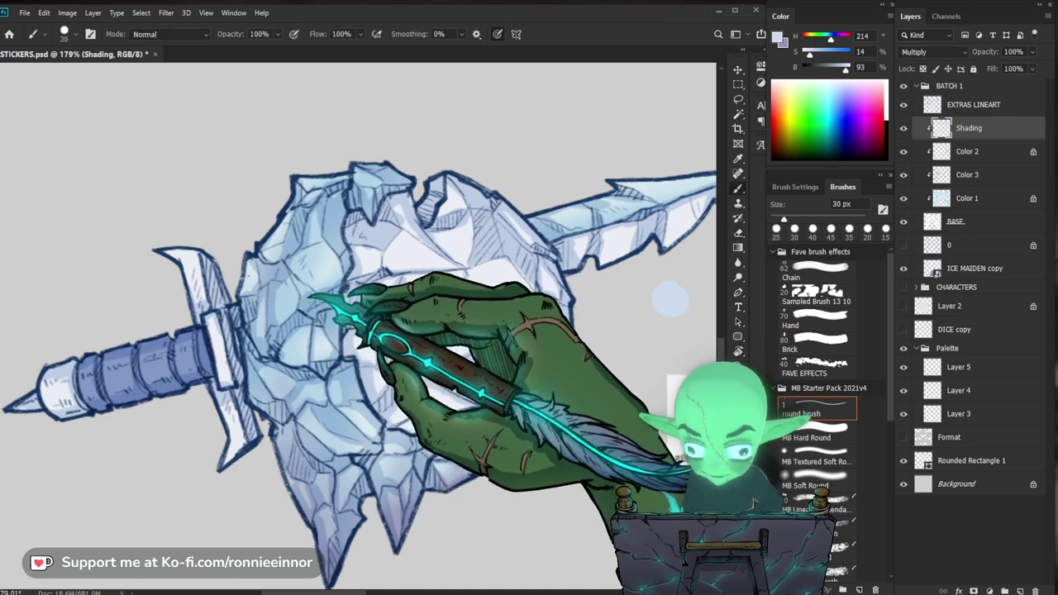
{"action": "left_click_drag", "start_coordinate": [569, 240], "coordinate": [543, 286]}
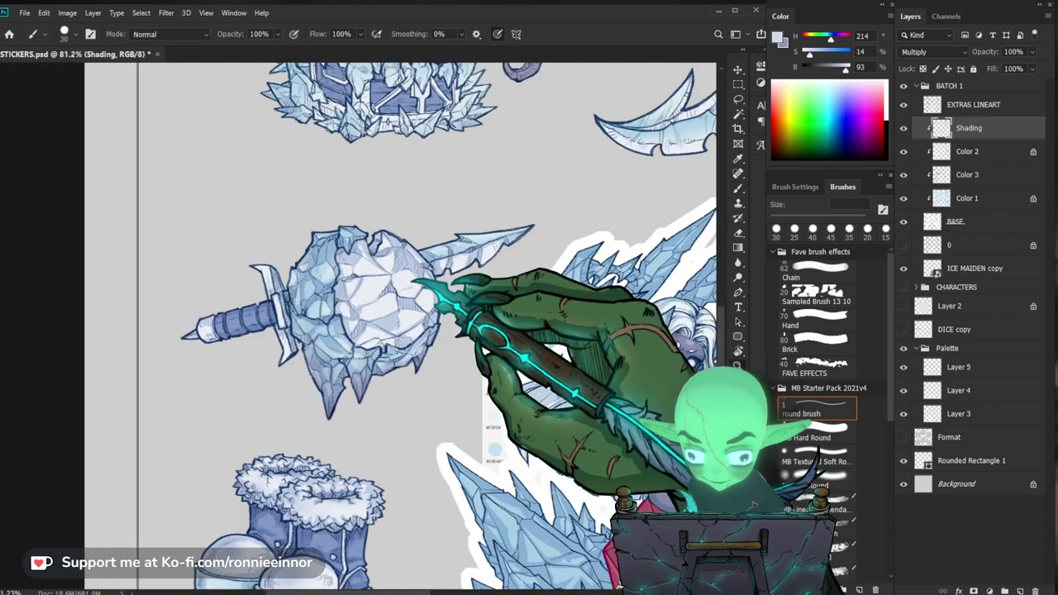
{"action": "scroll", "coordinate": [306, 273], "scroll_direction": "up", "scroll_amount": 4}
{"action": "key", "text": "e"}
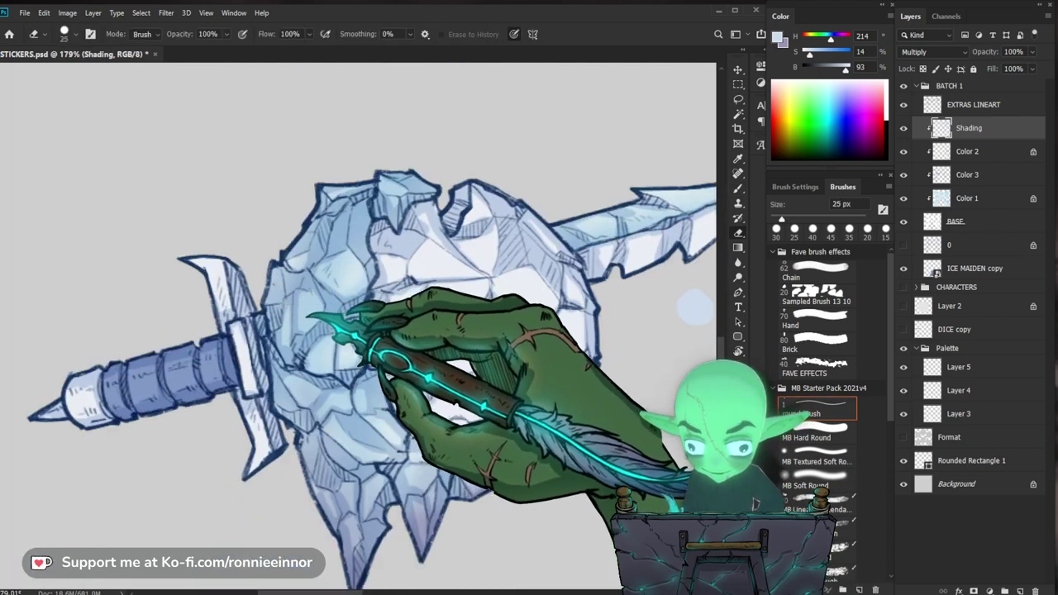
{"action": "left_click_drag", "start_coordinate": [577, 249], "coordinate": [541, 252]}
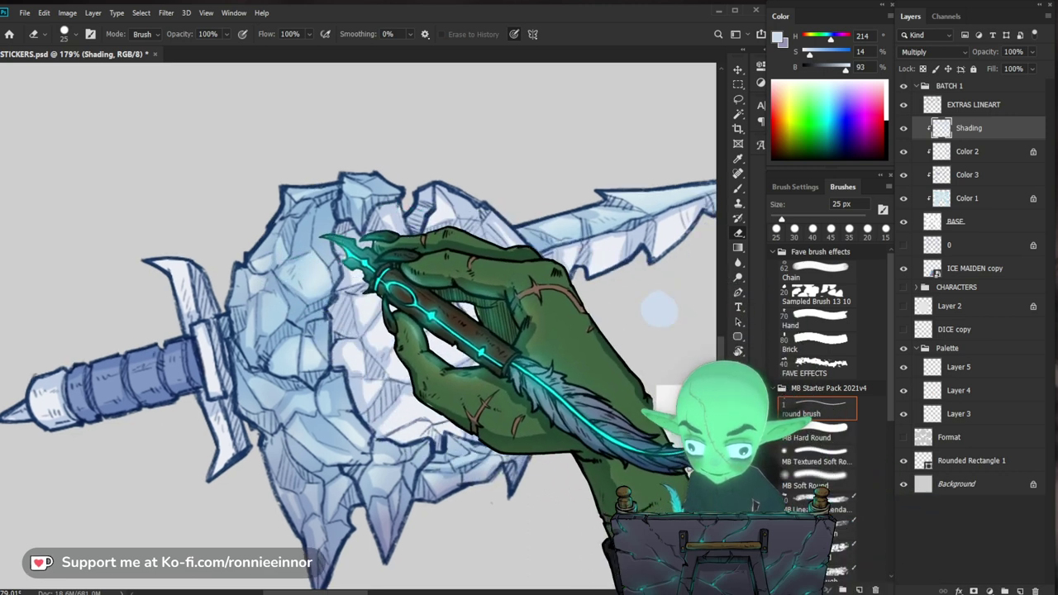
Finish shading the ice shell's upper and inner facets bordering the pale core, alternating between brush and eraser.
{"action": "key", "text": "b"}
{"action": "key", "text": "e"}
{"action": "key", "text": "b"}
{"action": "key", "text": "e"}
{"action": "key", "text": "b"}
{"action": "key", "text": "e"}
{"action": "left_click_drag", "start_coordinate": [250, 364], "coordinate": [274, 295]}
{"action": "key", "text": "b"}
{"action": "key", "text": "z"}
{"action": "mouse_move", "coordinate": [318, 234]}
{"action": "left_mouse_down"}
{"action": "mouse_move", "coordinate": [302, 255]}
{"action": "mouse_move", "coordinate": [223, 299]}
{"action": "left_mouse_up"}
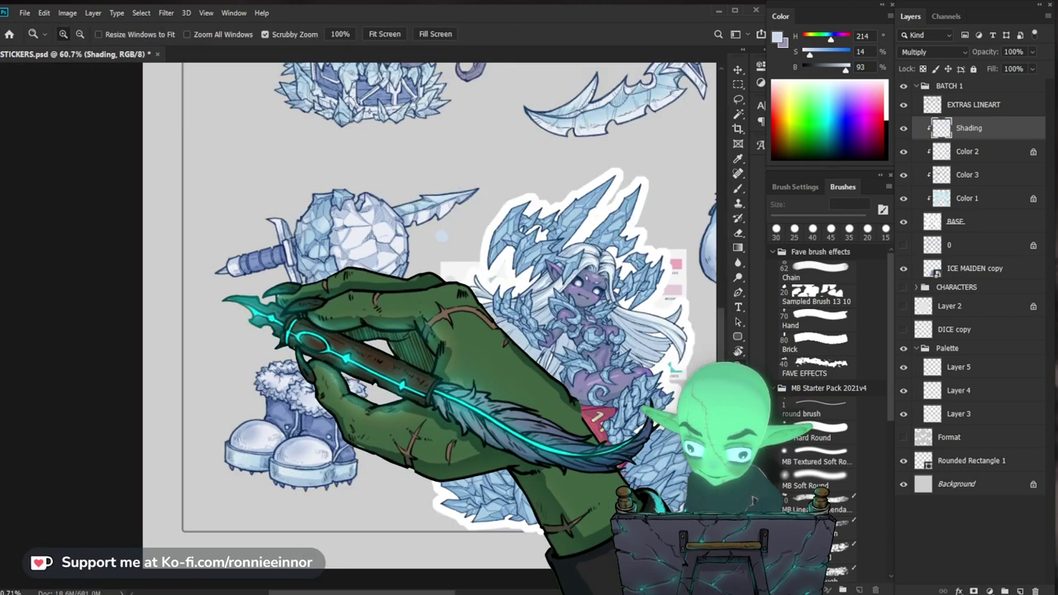
Shade the thick soles of the fur boots with the 30 px brush, cleaning up with the eraser.
{"action": "left_click_drag", "start_coordinate": [435, 280], "coordinate": [474, 245]}
{"action": "left_click_drag", "start_coordinate": [363, 447], "coordinate": [447, 430]}
{"action": "key", "text": "b"}
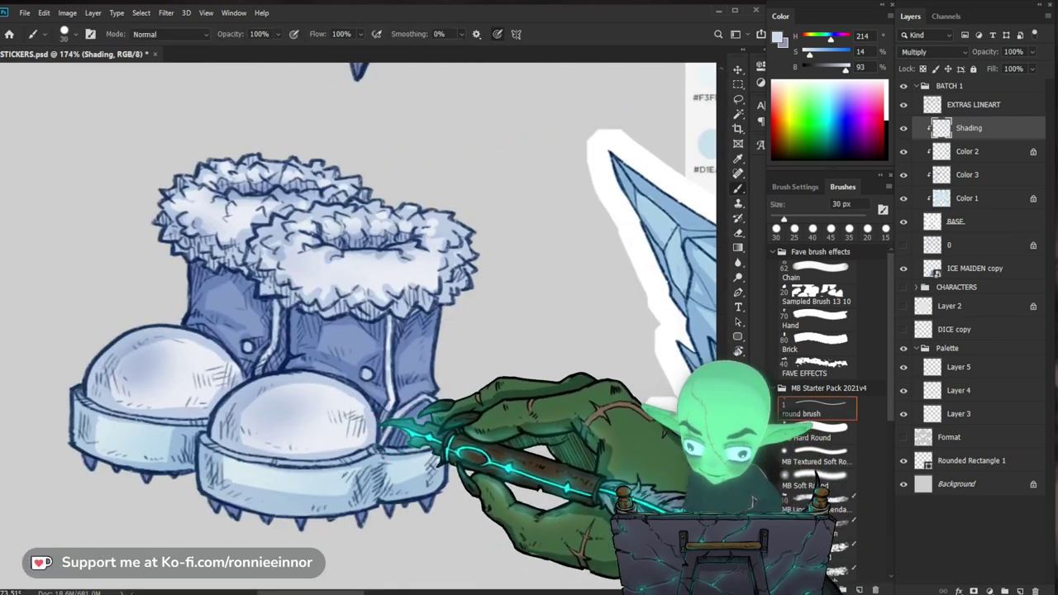
{"action": "left_click_drag", "start_coordinate": [328, 354], "coordinate": [498, 260]}
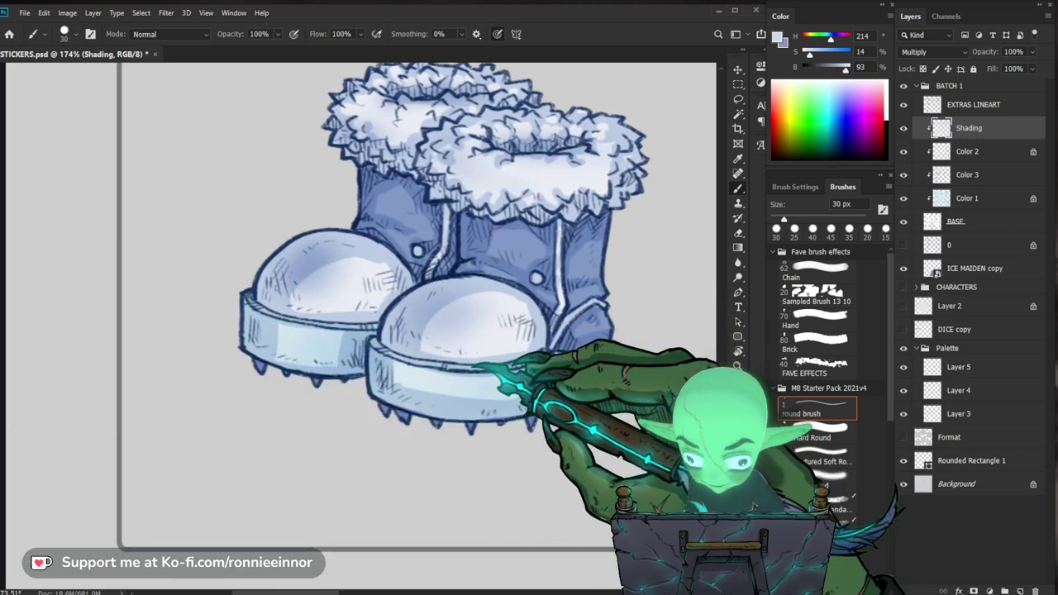
{"action": "key", "text": "e"}
{"action": "key", "text": "b"}
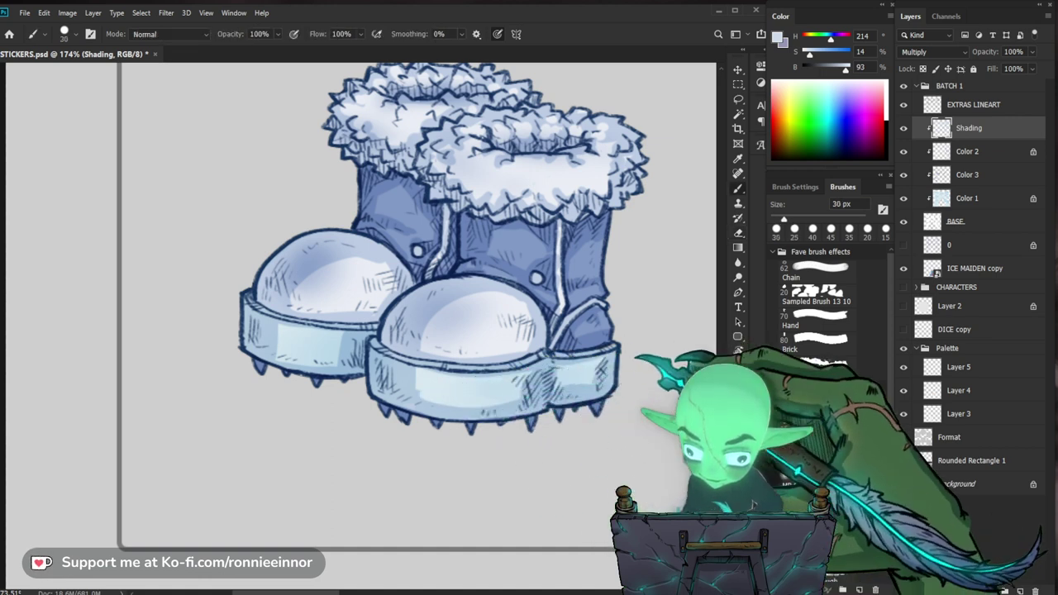
{"action": "left_click_drag", "start_coordinate": [622, 352], "coordinate": [584, 406]}
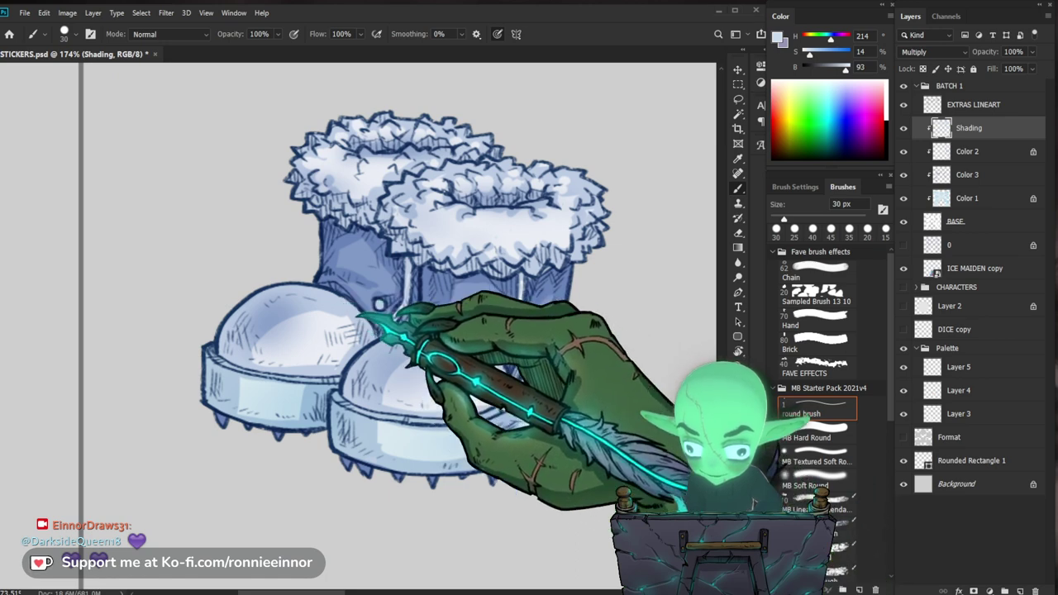
Examine the shading on the fur boots, the strapped bedroll and the ice mimic chest.
{"action": "scroll", "coordinate": [435, 300], "scroll_direction": "down", "scroll_amount": 6}
{"action": "left_click_drag", "start_coordinate": [420, 288], "coordinate": [486, 331]}
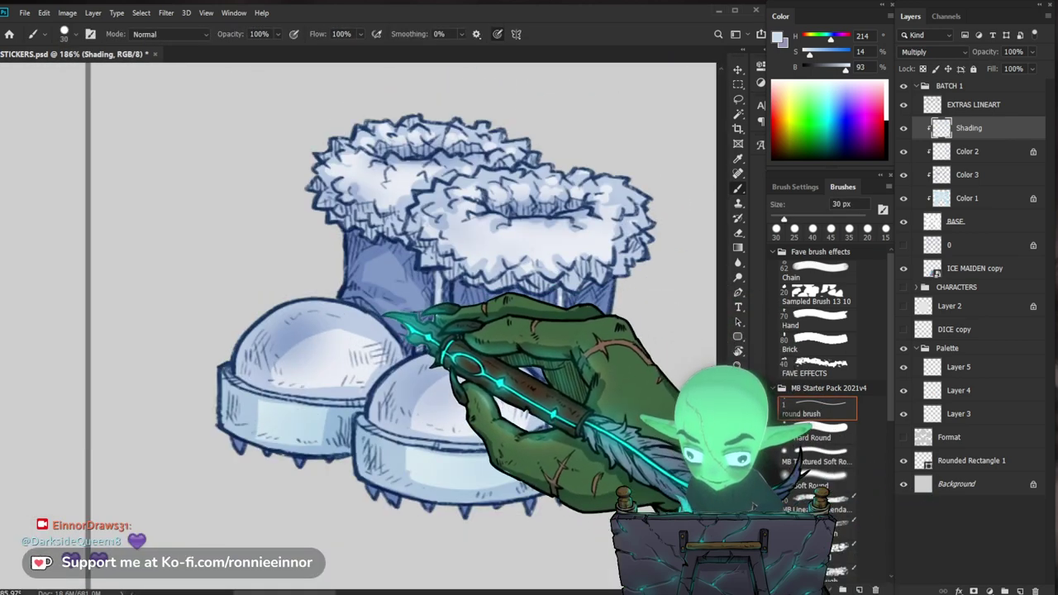
{"action": "left_click_drag", "start_coordinate": [450, 298], "coordinate": [402, 324]}
{"action": "left_click_drag", "start_coordinate": [646, 253], "coordinate": [479, 414]}
{"action": "left_click_drag", "start_coordinate": [310, 182], "coordinate": [364, 261]}
{"action": "scroll", "coordinate": [367, 279], "scroll_direction": "up", "scroll_amount": 1}
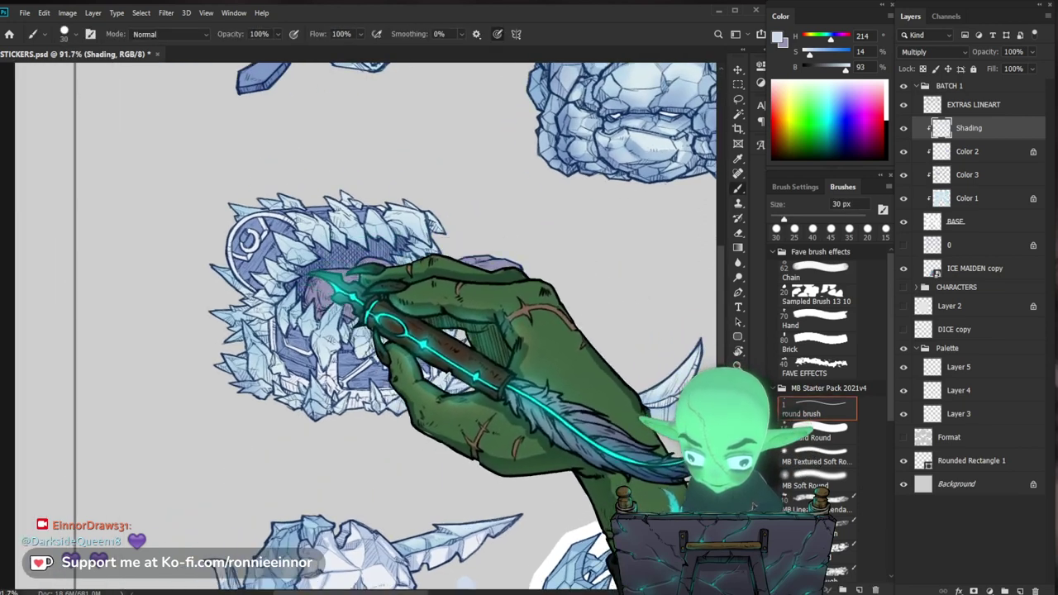
{"action": "scroll", "coordinate": [386, 210], "scroll_direction": "down", "scroll_amount": 1}
{"action": "left_click_drag", "start_coordinate": [389, 199], "coordinate": [381, 277]}
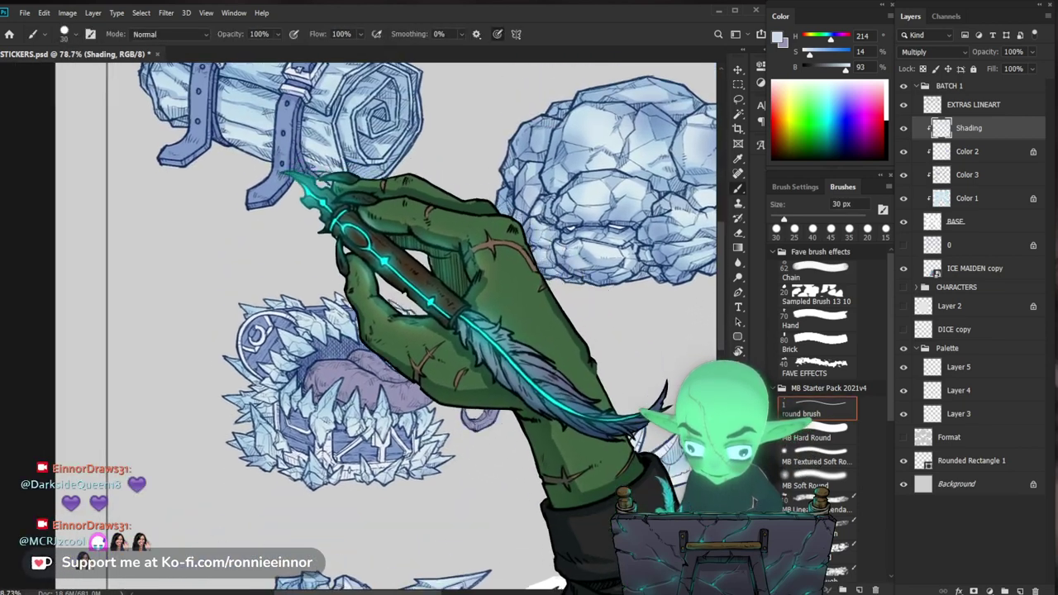
{"action": "left_click_drag", "start_coordinate": [342, 116], "coordinate": [362, 183]}
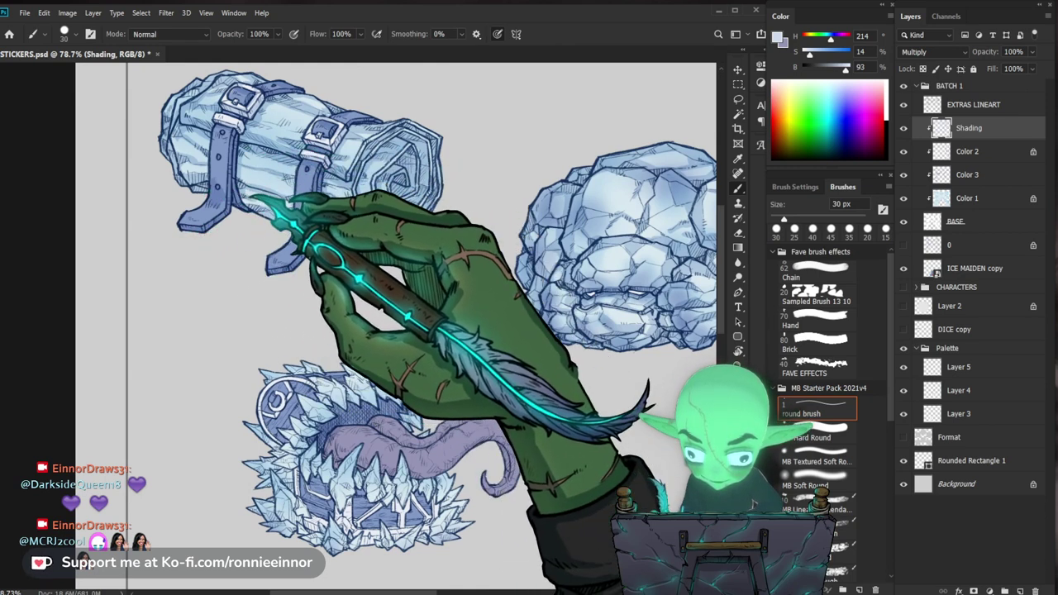
{"action": "left_click_drag", "start_coordinate": [371, 220], "coordinate": [368, 255]}
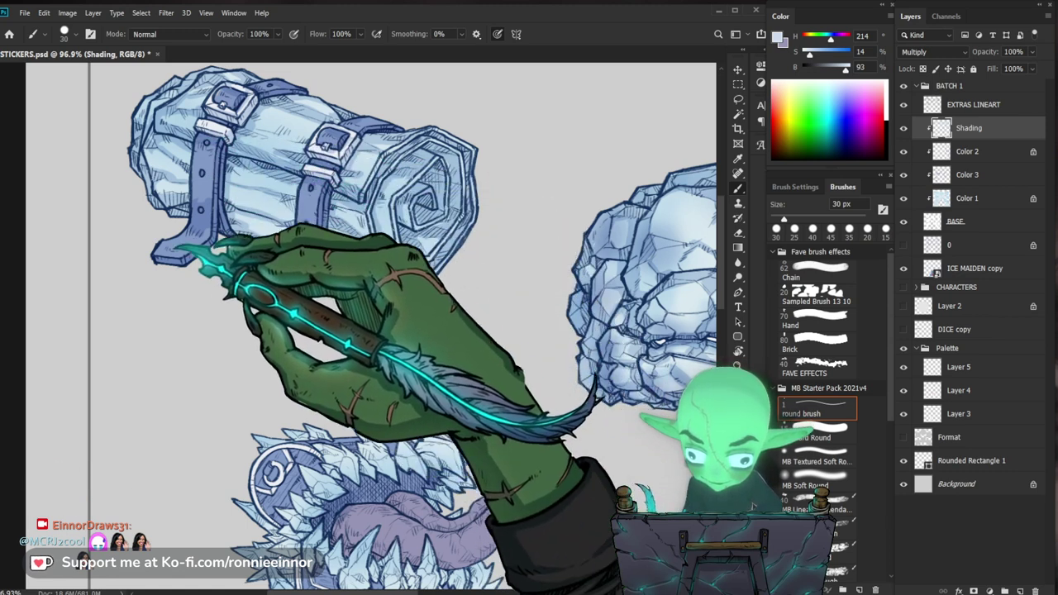
{"action": "left_click_drag", "start_coordinate": [354, 168], "coordinate": [328, 195]}
{"action": "mouse_move", "coordinate": [340, 384]}
{"action": "left_mouse_down"}
{"action": "mouse_move", "coordinate": [362, 347]}
{"action": "mouse_move", "coordinate": [404, 331]}
{"action": "left_mouse_up"}
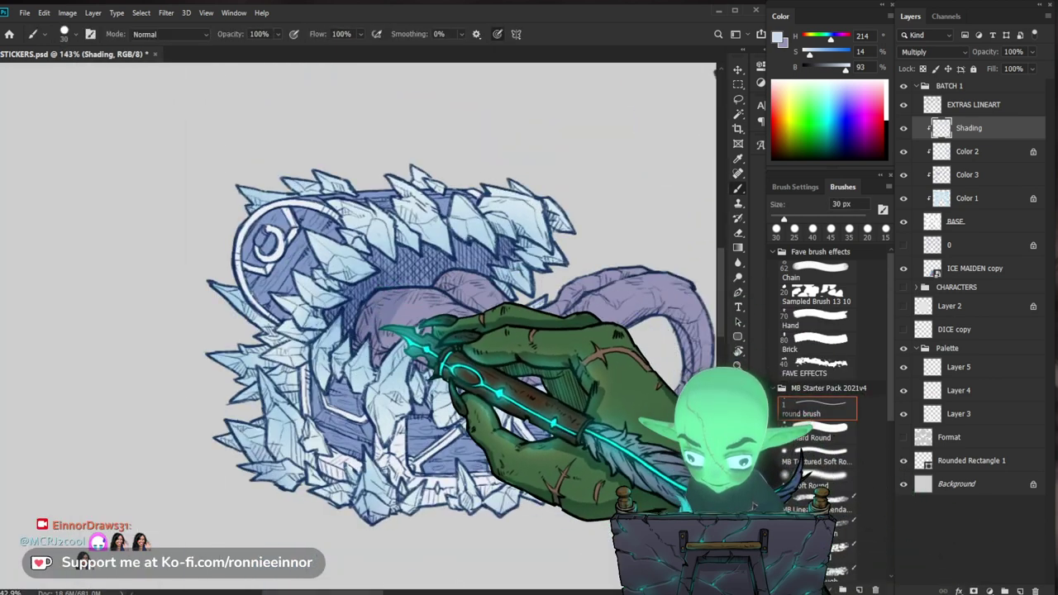
Set the brush to 35 px and shade the mimic chest's wooden body and ice spikes, cleaning up with the 25 px eraser.
{"action": "left_click_drag", "start_coordinate": [617, 348], "coordinate": [537, 265]}
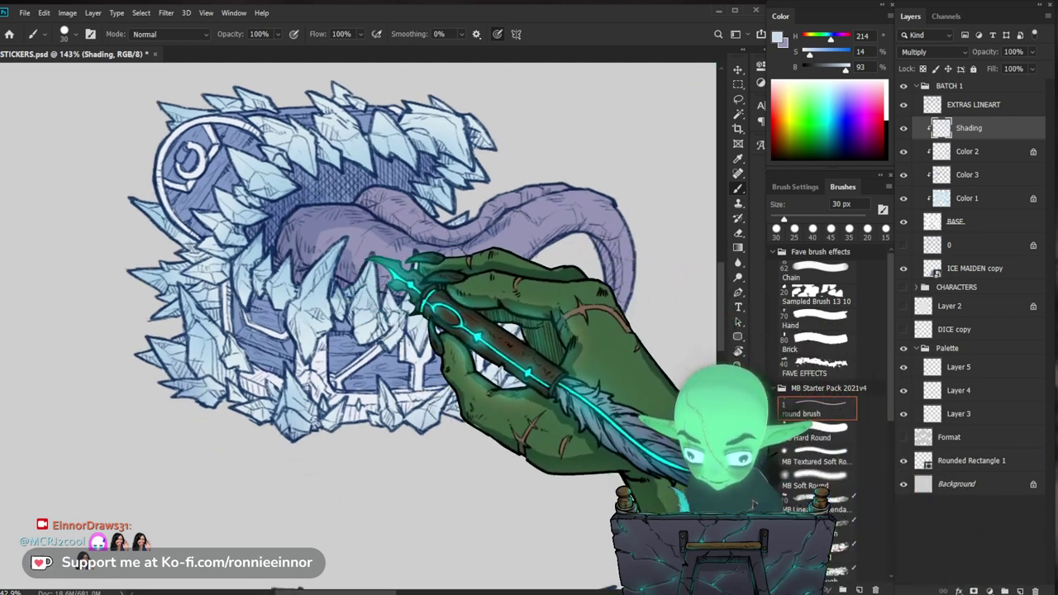
{"action": "scroll", "coordinate": [373, 263], "scroll_direction": "down", "scroll_amount": 3}
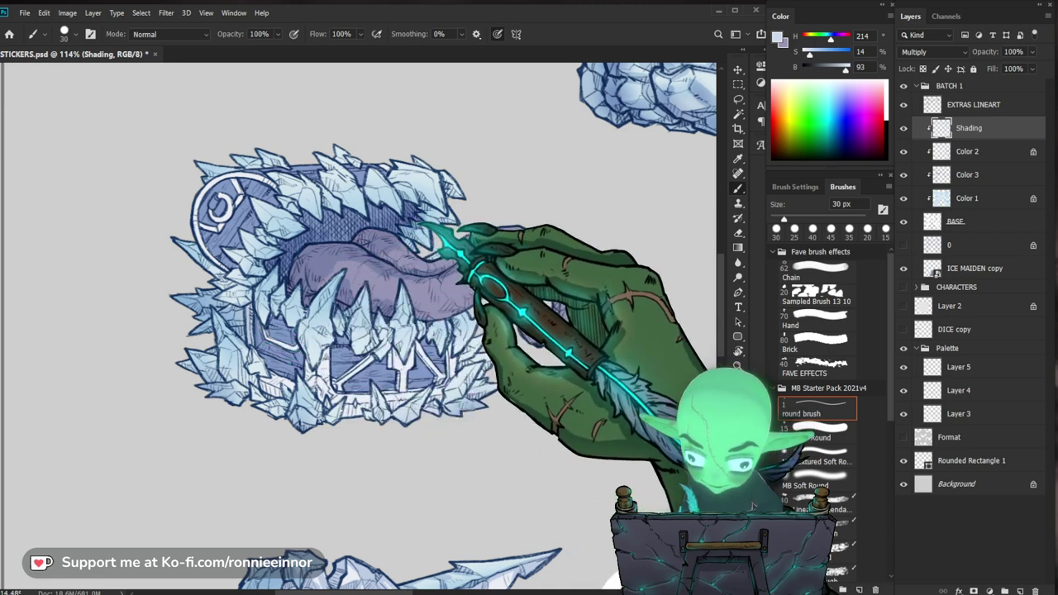
{"action": "key", "text": "["}
{"action": "key", "text": "["}
{"action": "key", "text": "["}
{"action": "key", "text": "bracketright"}
{"action": "key", "text": "bracketright"}
{"action": "key", "text": "bracketright"}
{"action": "key", "text": "bracketright"}
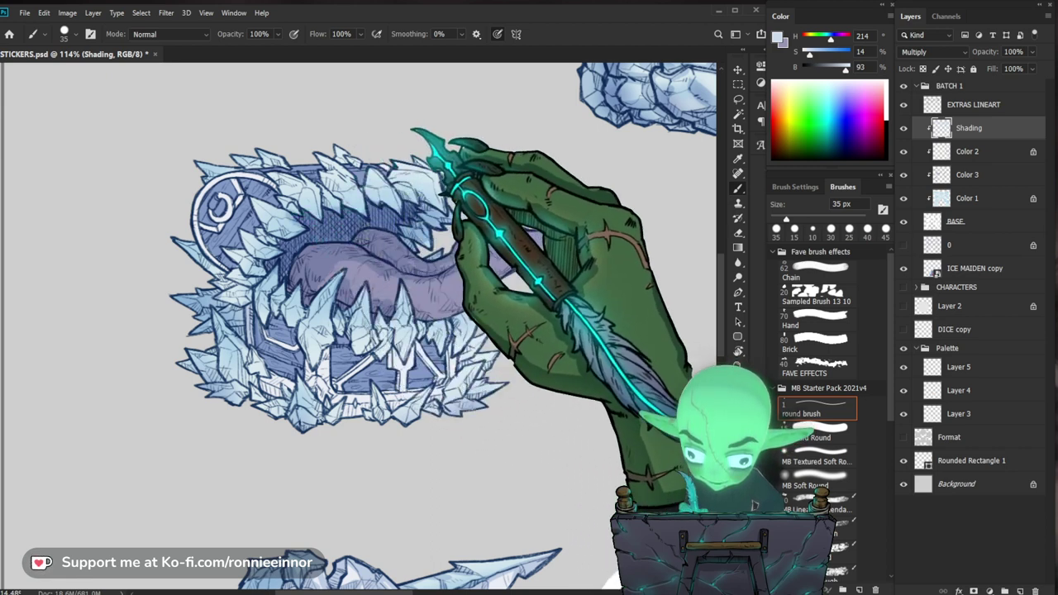
{"action": "left_click_drag", "start_coordinate": [470, 245], "coordinate": [442, 230]}
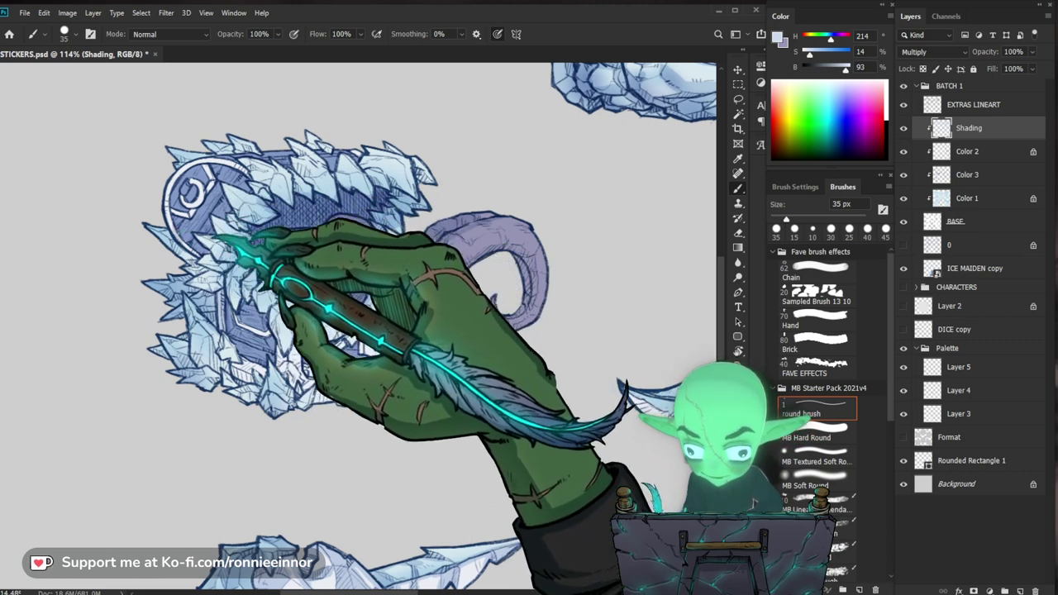
{"action": "left_click_drag", "start_coordinate": [247, 245], "coordinate": [289, 208]}
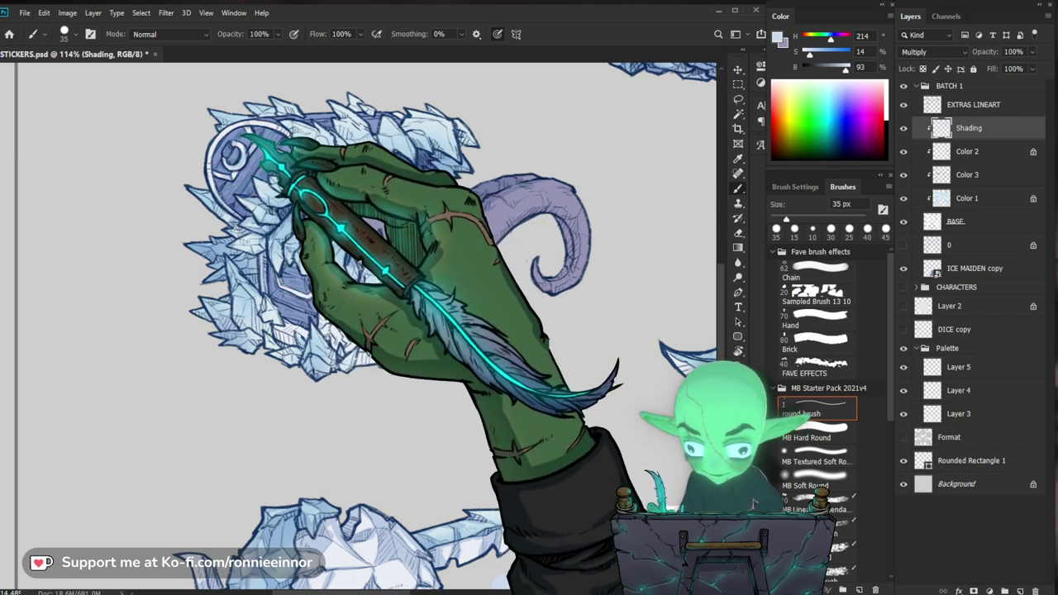
{"action": "key", "text": "e"}
{"action": "key", "text": "ctrl+space"}
{"action": "mouse_move", "coordinate": [422, 158]}
{"action": "left_mouse_down"}
{"action": "mouse_move", "coordinate": [364, 166]}
{"action": "mouse_move", "coordinate": [434, 184]}
{"action": "mouse_move", "coordinate": [450, 223]}
{"action": "left_mouse_up"}
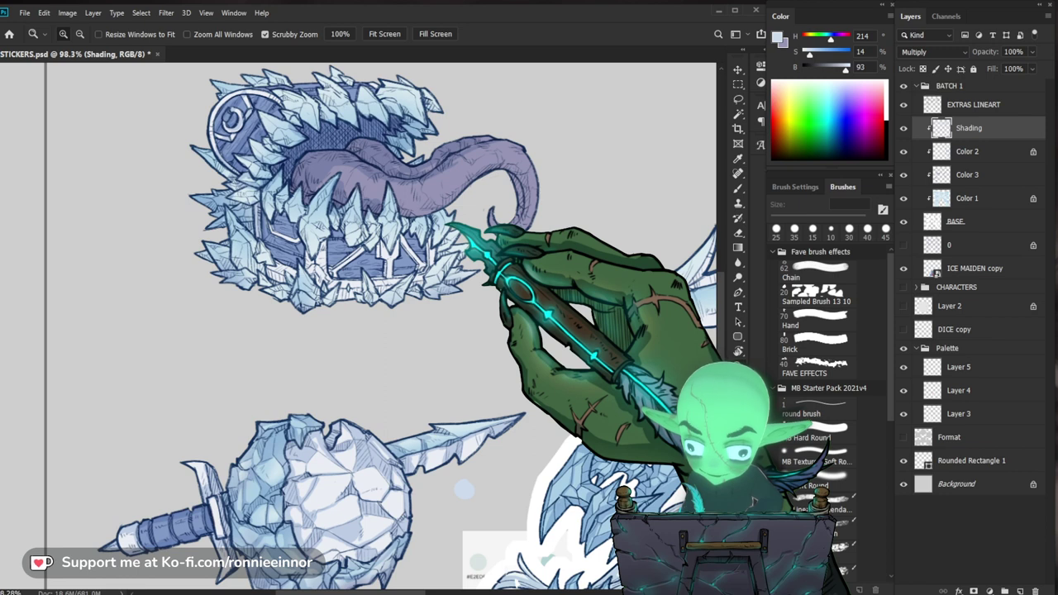
Enlarge the brush to 80 px and shade the mimic's curling tongue, carving out lit areas with the 25 px eraser.
{"action": "key", "text": "ctrl+1"}
{"action": "key", "text": "b"}
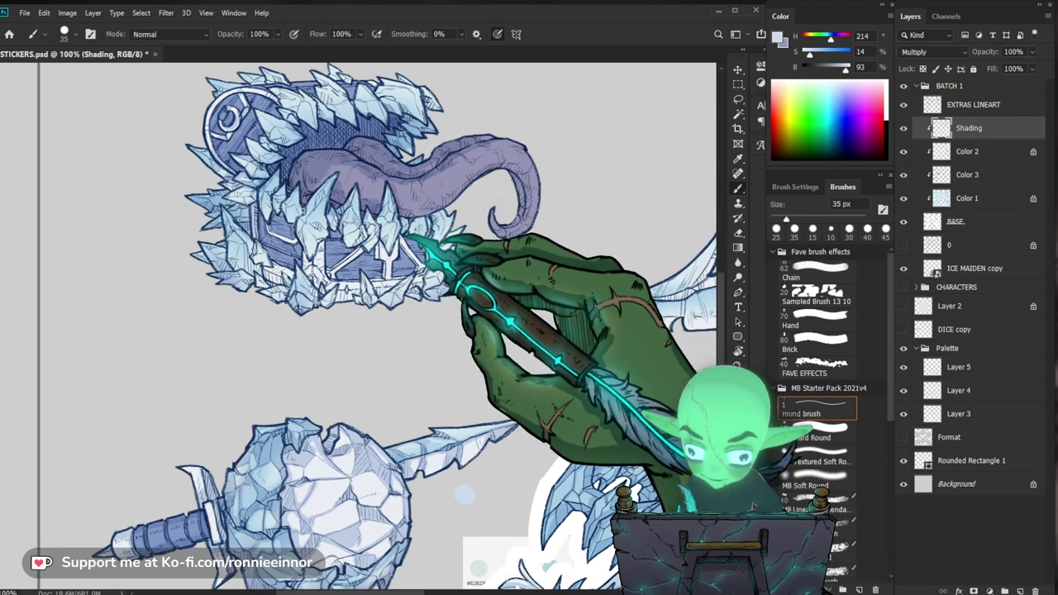
{"action": "key", "text": "bracketright"}
{"action": "key", "text": "bracketright"}
{"action": "key", "text": "bracketright"}
{"action": "key", "text": "bracketright"}
{"action": "key", "text": "bracketright"}
{"action": "key", "text": "bracketright"}
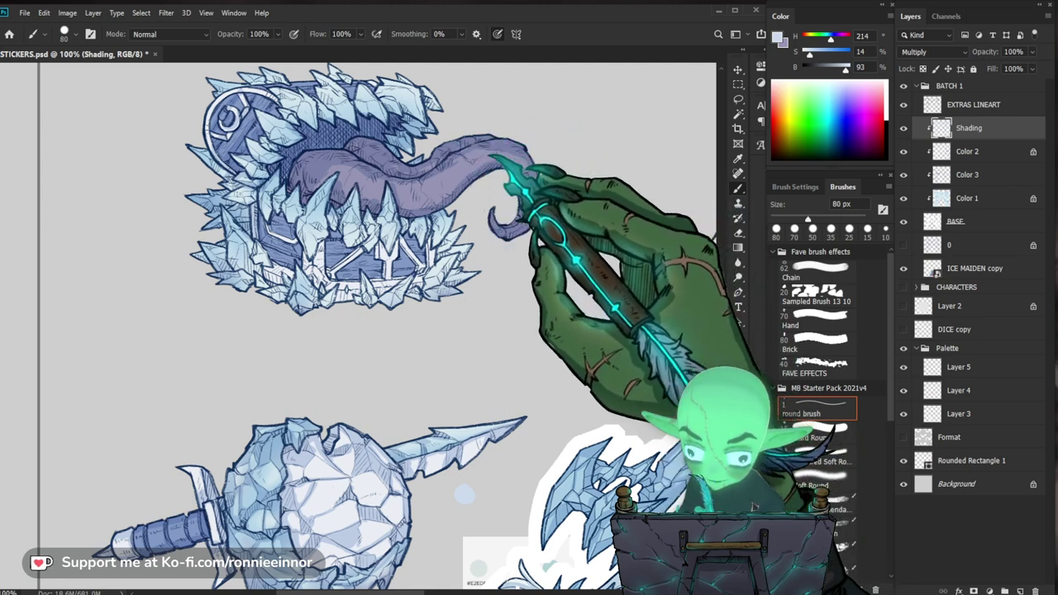
{"action": "key", "text": "e"}
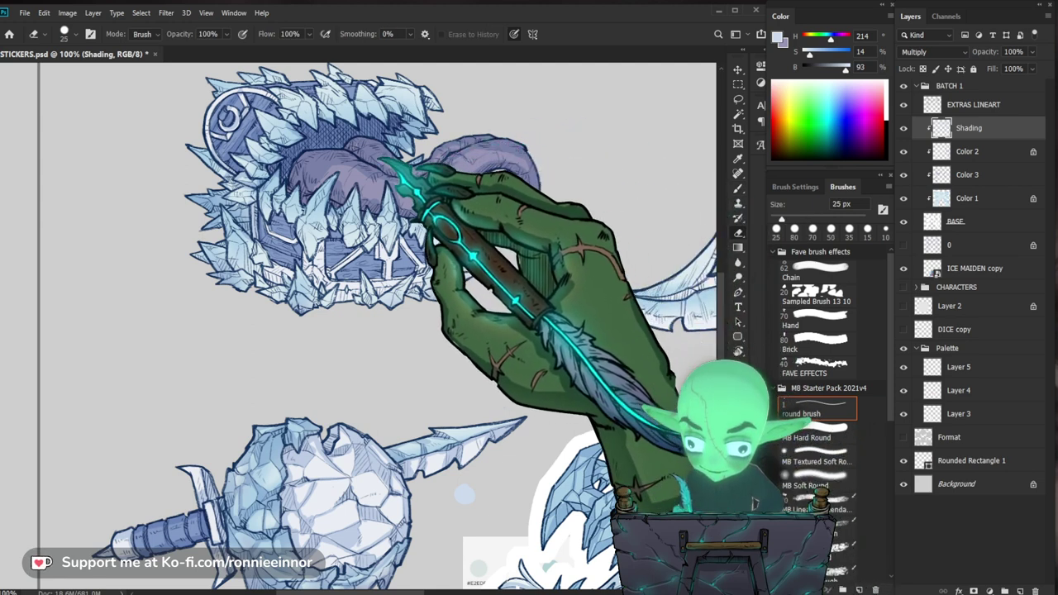
Reduce the brush to 20 px and shade the small details around the mimic's tongue and lower teeth.
{"action": "key", "text": "b"}
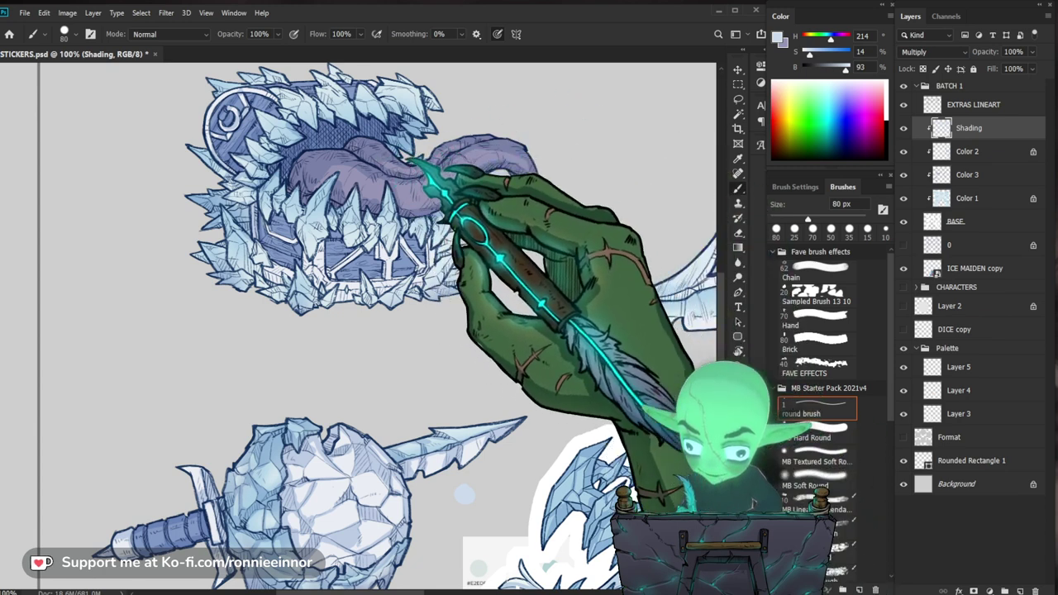
{"action": "key", "text": "bracketleft"}
{"action": "key", "text": "bracketleft"}
{"action": "key", "text": "bracketleft"}
{"action": "key", "text": "bracketleft"}
{"action": "key", "text": "bracketleft"}
{"action": "key", "text": "bracketleft"}
{"action": "mouse_move", "coordinate": [347, 188]}
{"action": "left_mouse_down"}
{"action": "mouse_move", "coordinate": [332, 181]}
{"action": "mouse_move", "coordinate": [344, 201]}
{"action": "left_mouse_up"}
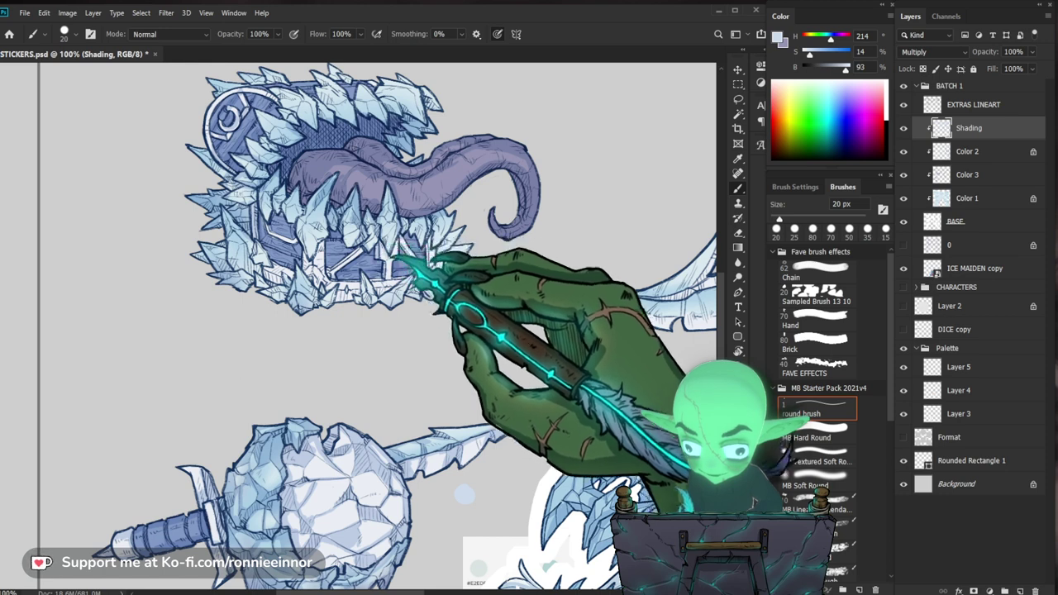
{"action": "left_click_drag", "start_coordinate": [502, 220], "coordinate": [489, 224]}
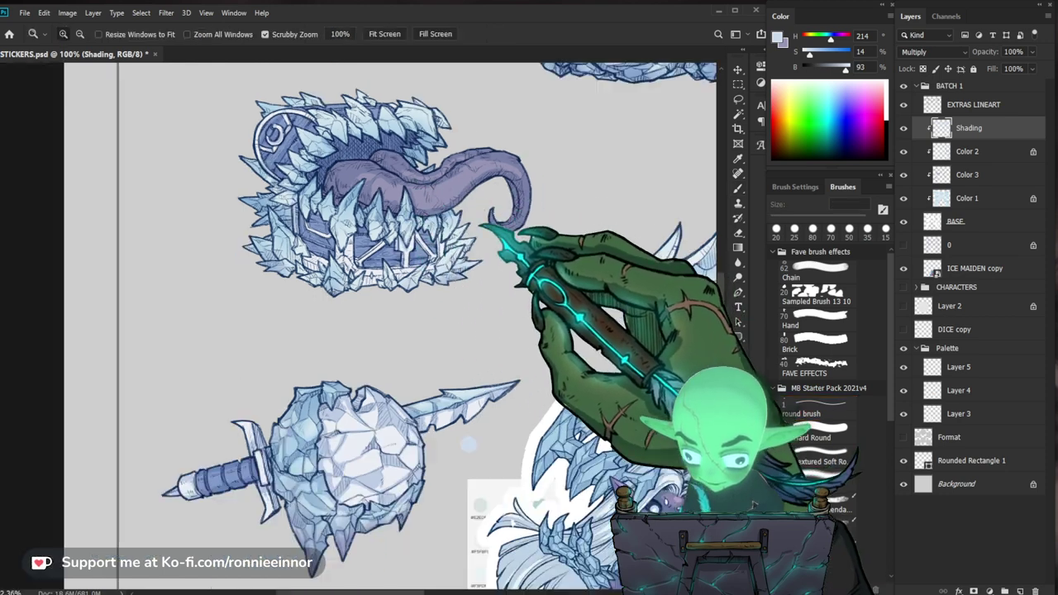
Shade the ice spikes at the mimic chest's lower front corner with the 20 px brush.
{"action": "left_click_drag", "start_coordinate": [547, 253], "coordinate": [573, 316]}
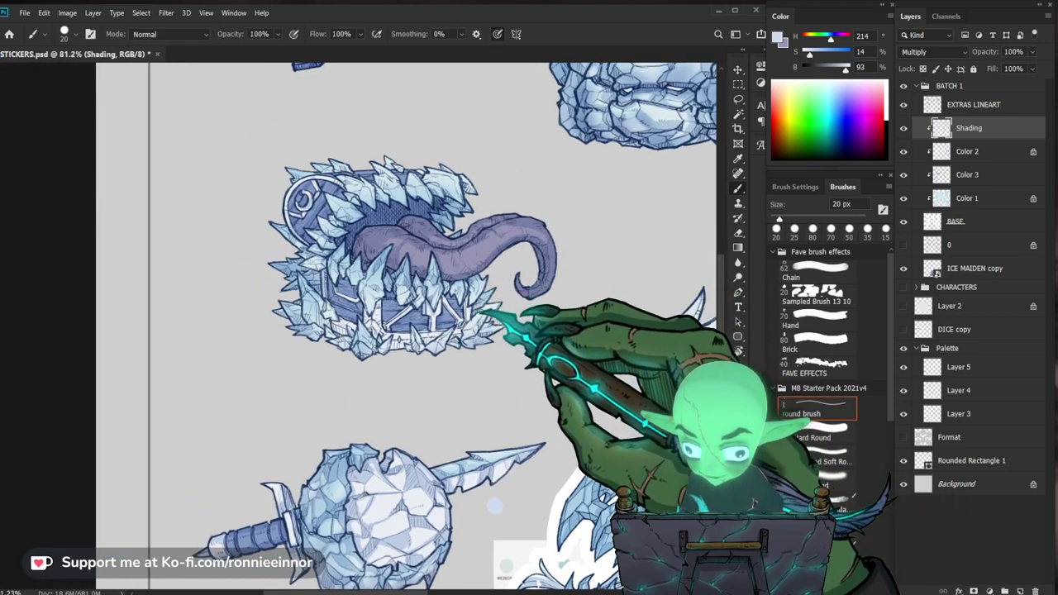
{"action": "key", "text": "bracketright"}
{"action": "key", "text": "bracketright"}
{"action": "key", "text": "bracketright"}
{"action": "key", "text": "bracketright"}
{"action": "key", "text": "bracketright"}
{"action": "key", "text": "bracketleft"}
{"action": "key", "text": "bracketleft"}
{"action": "key", "text": "bracketleft"}
{"action": "key", "text": "bracketleft"}
{"action": "key", "text": "bracketleft"}
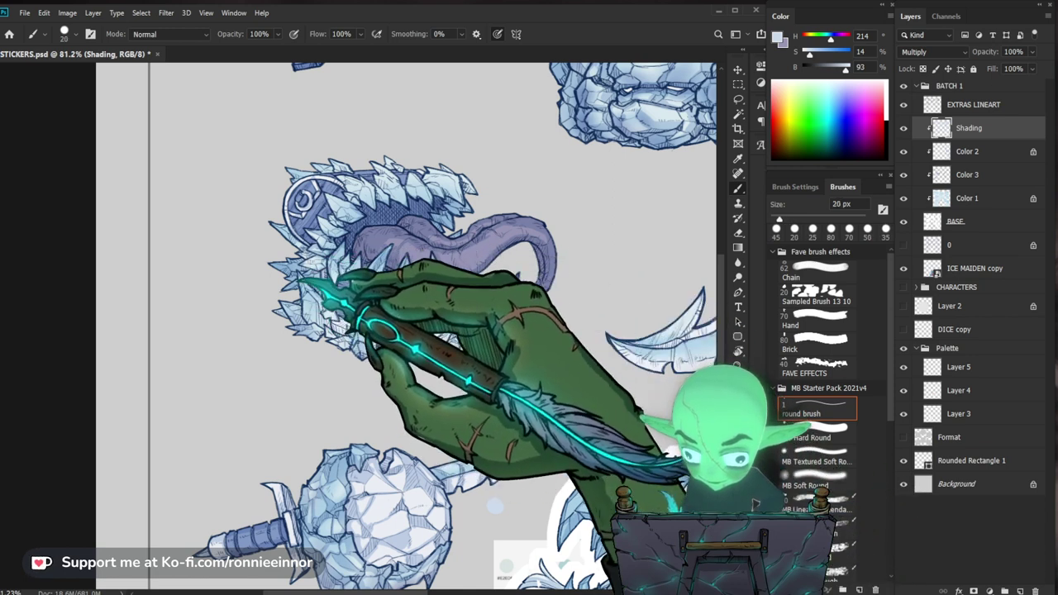
{"action": "mouse_move", "coordinate": [342, 331]}
{"action": "left_mouse_down"}
{"action": "mouse_move", "coordinate": [363, 331]}
{"action": "mouse_move", "coordinate": [311, 342]}
{"action": "left_mouse_up"}
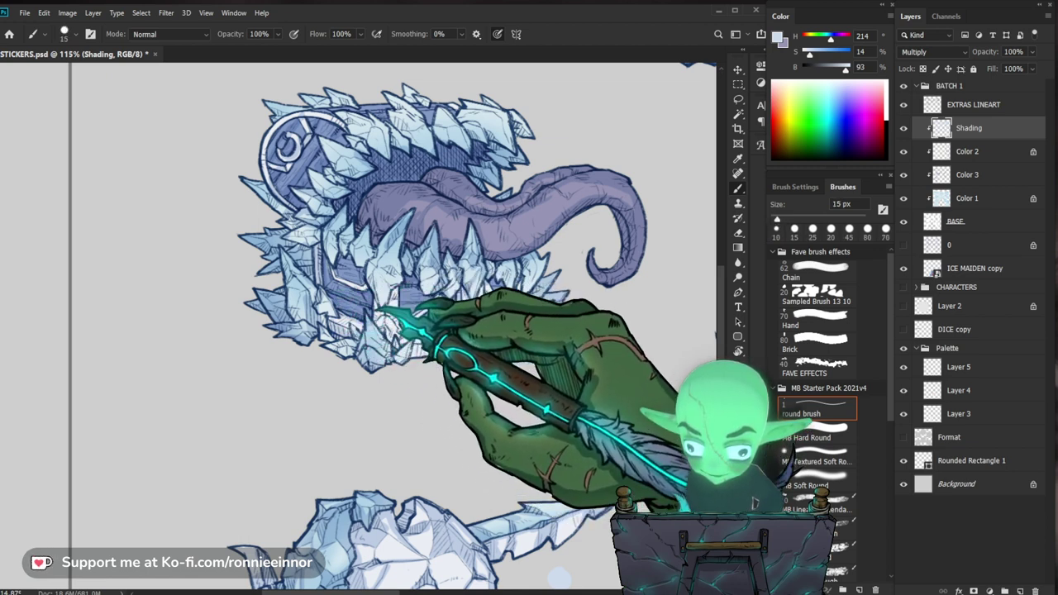
Vary the brush between 15 and 30 px while shading the chest's lower front panel, finishing at 20 px.
{"action": "key", "text": "bracketleft"}
{"action": "key", "text": "bracketright"}
{"action": "key", "text": "bracketright"}
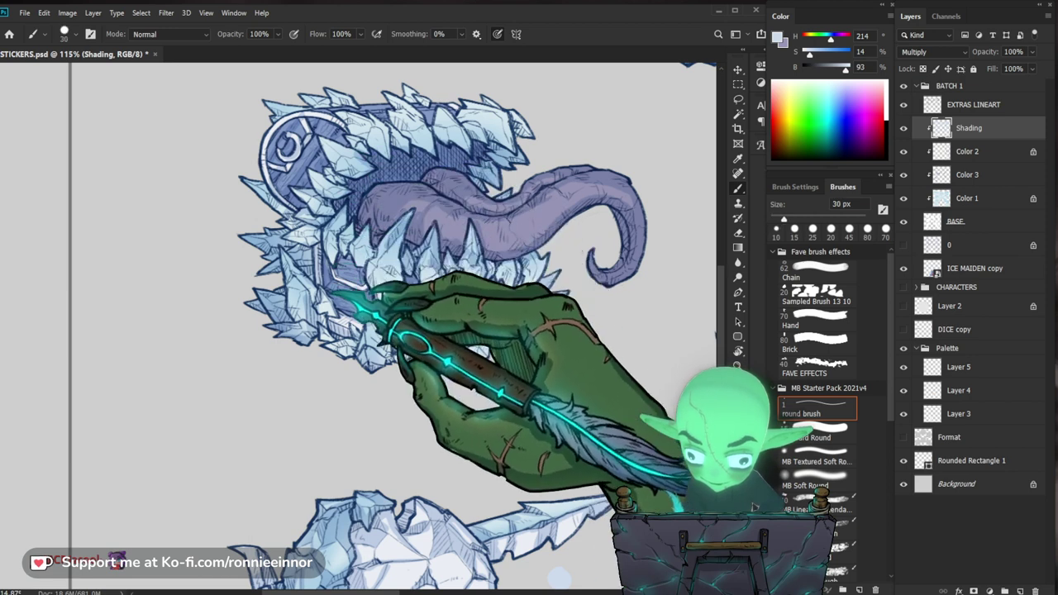
{"action": "key", "text": "bracketleft"}
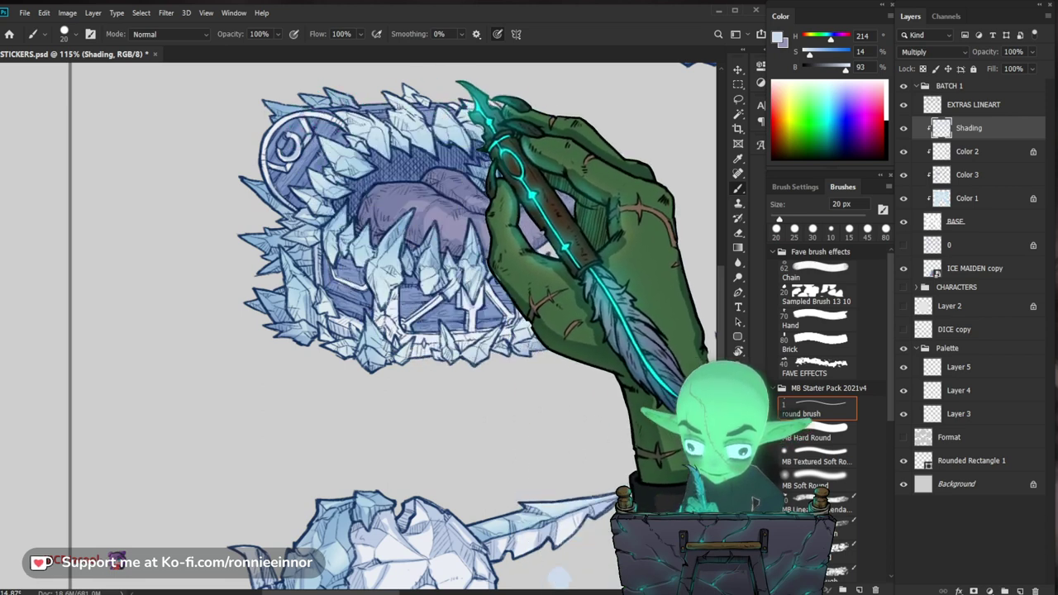
Shade the ice teeth at the far end of the mimic's lid with the 20 px brush.
{"action": "left_click_drag", "start_coordinate": [456, 124], "coordinate": [448, 205]}
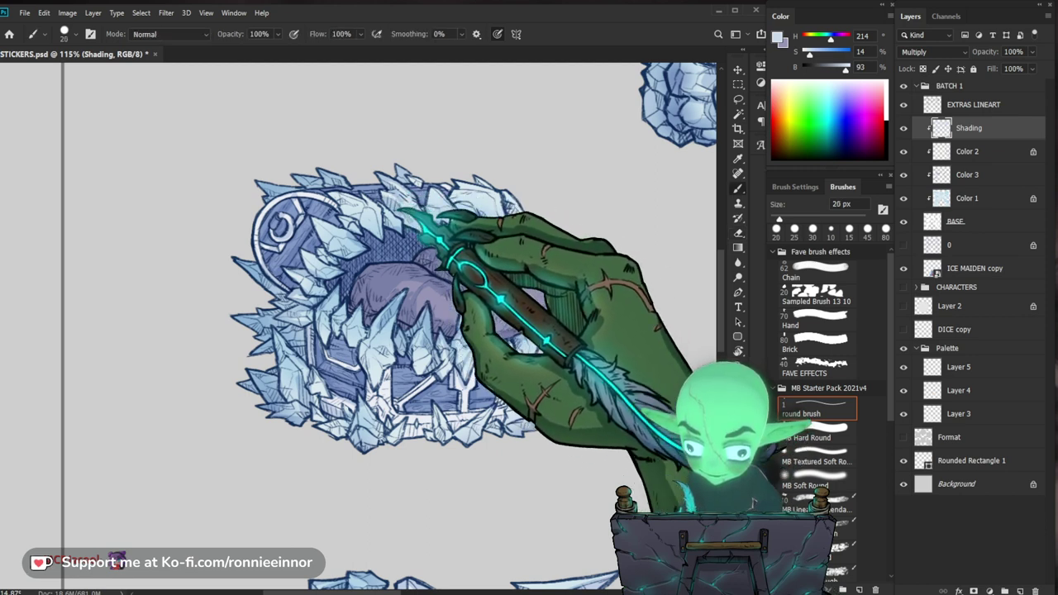
{"action": "left_click_drag", "start_coordinate": [498, 219], "coordinate": [429, 271]}
{"action": "key", "text": "e"}
{"action": "key", "text": "b"}
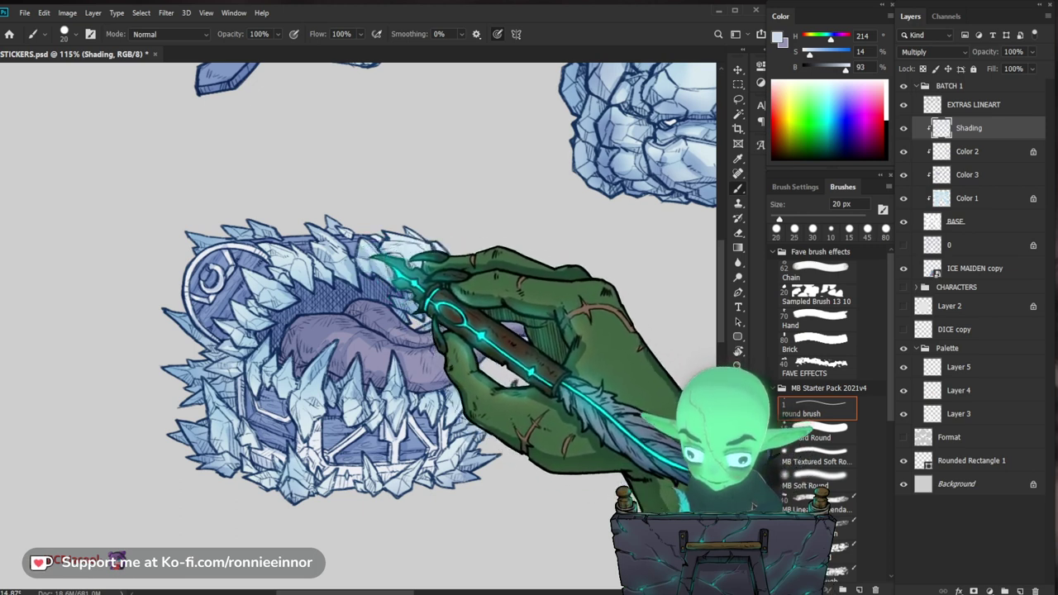
{"action": "left_click_drag", "start_coordinate": [498, 279], "coordinate": [471, 265]}
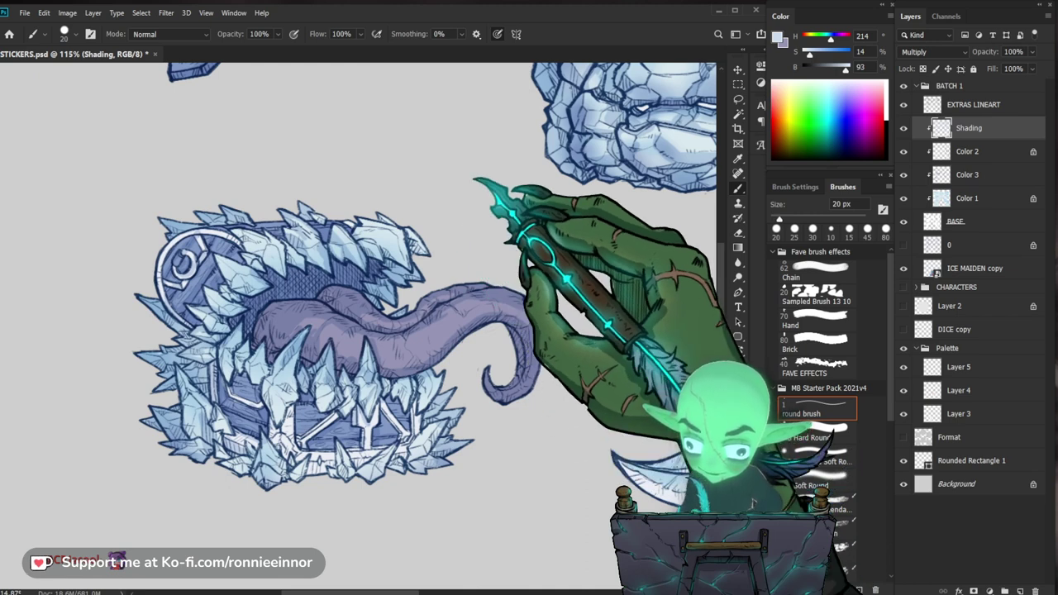
{"action": "scroll", "coordinate": [390, 229], "scroll_direction": "up", "scroll_amount": 3}
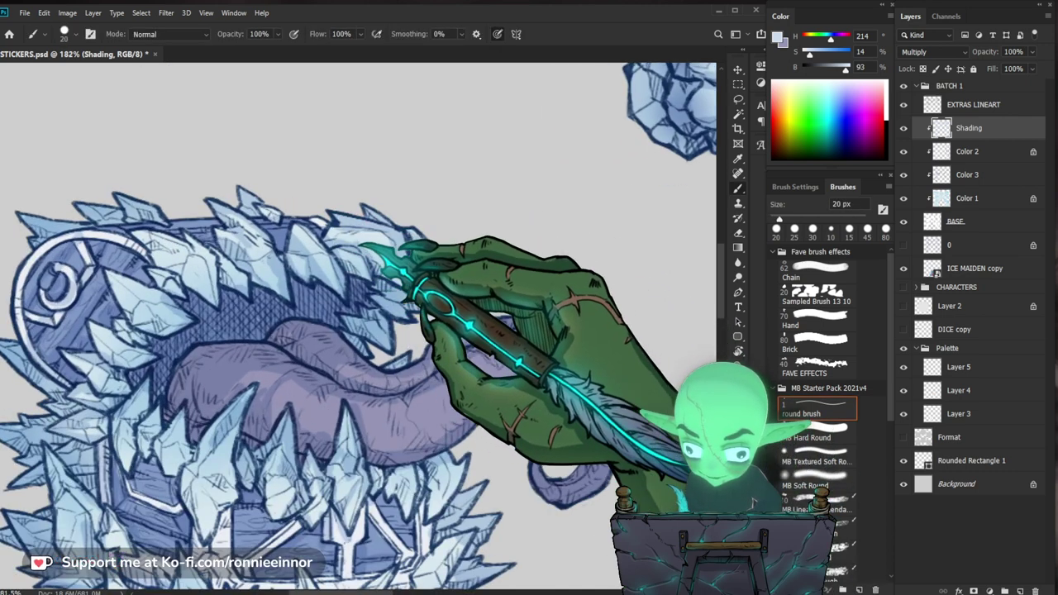
{"action": "scroll", "coordinate": [349, 196], "scroll_direction": "down", "scroll_amount": 1}
{"action": "key", "text": "e"}
{"action": "key", "text": "b"}
Refine the facets of the lid's upper ice teeth, carving out lit areas with the 25 px eraser.
{"action": "left_click_drag", "start_coordinate": [385, 205], "coordinate": [494, 172]}
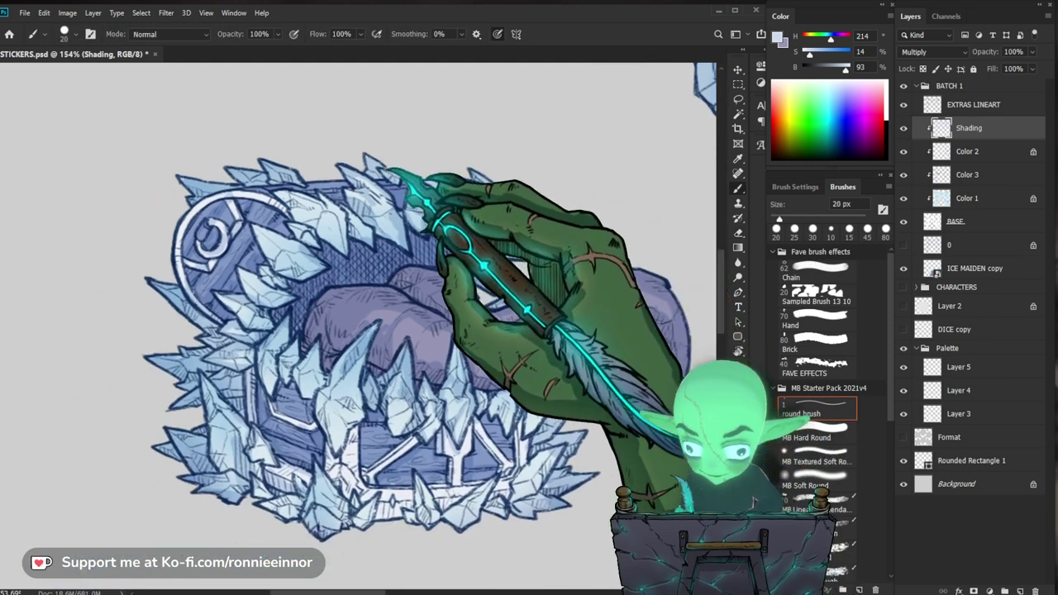
{"action": "key", "text": "e"}
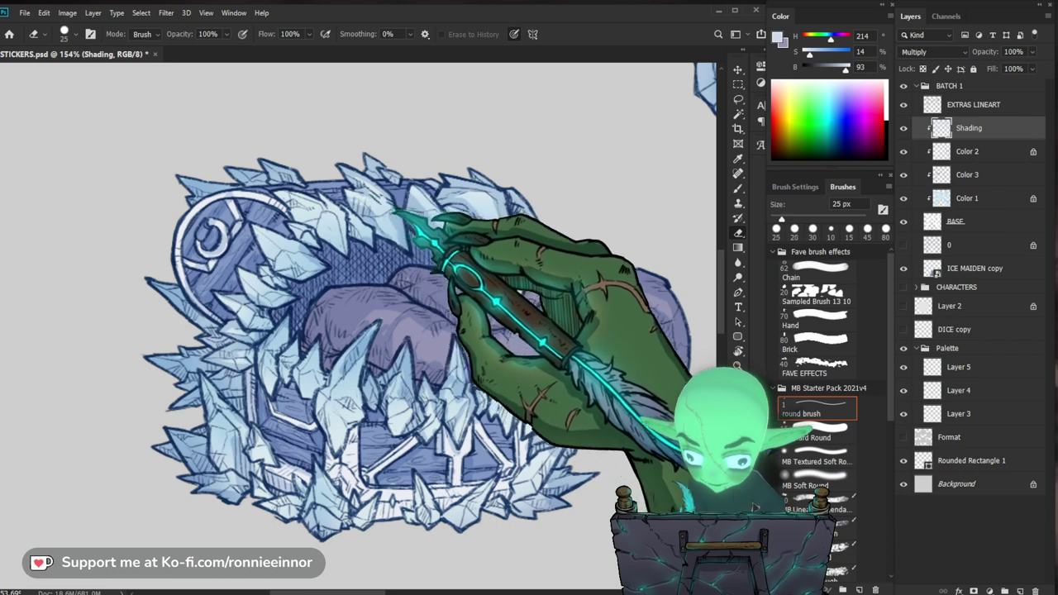
{"action": "key", "text": "b"}
{"action": "key", "text": "e"}
{"action": "left_click_drag", "start_coordinate": [485, 241], "coordinate": [516, 211]}
{"action": "key", "text": "b"}
{"action": "key", "text": "e"}
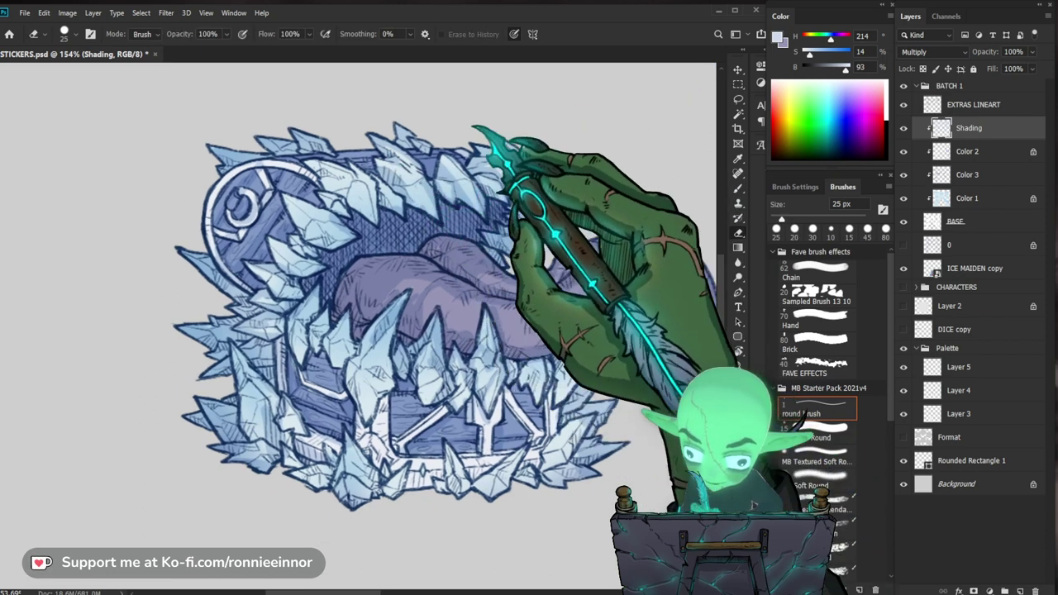
{"action": "left_click_drag", "start_coordinate": [409, 214], "coordinate": [416, 224]}
Alternate the 20 px brush and 25 px eraser to shade the lid spikes next to its round emblem end.
{"action": "key", "text": "b"}
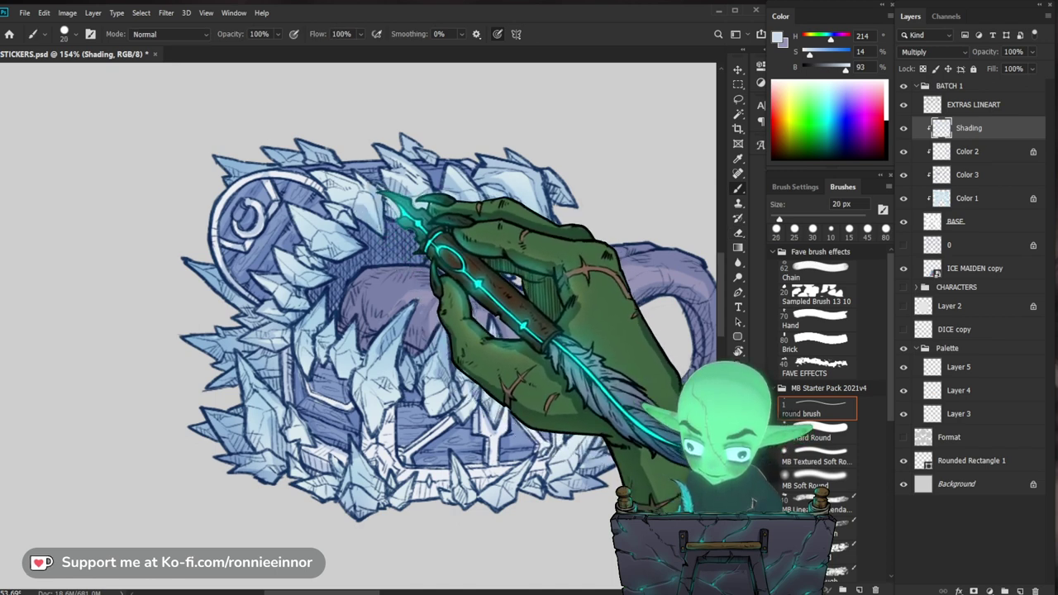
{"action": "key", "text": "e"}
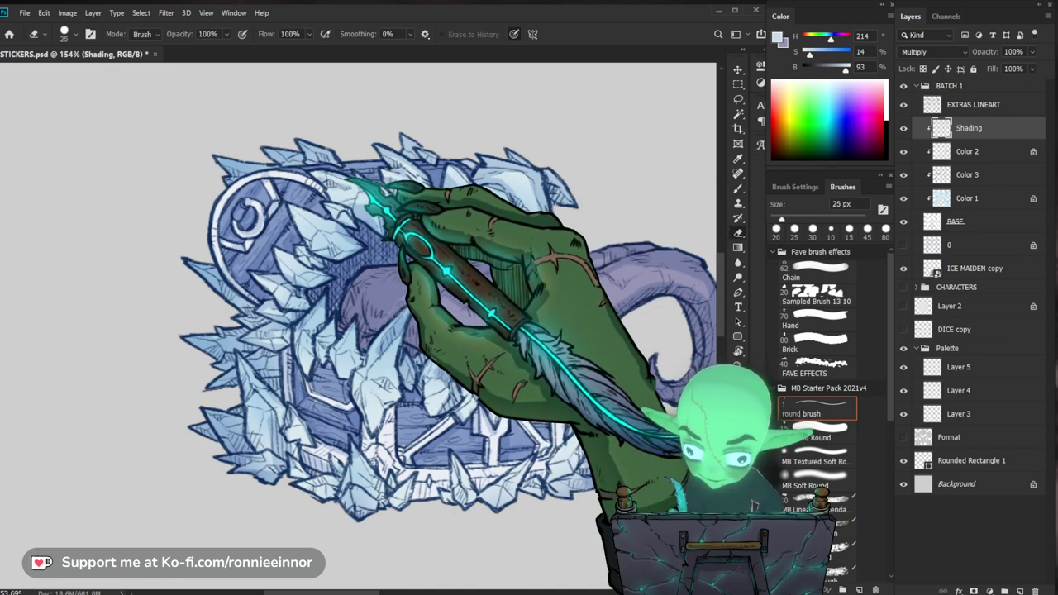
{"action": "key", "text": "b"}
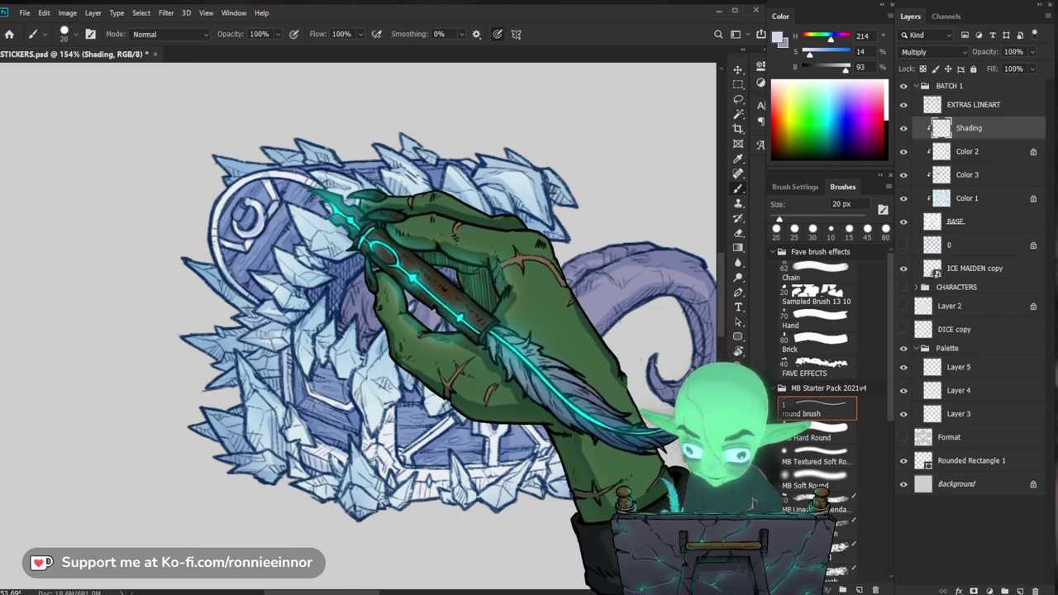
{"action": "key", "text": "e"}
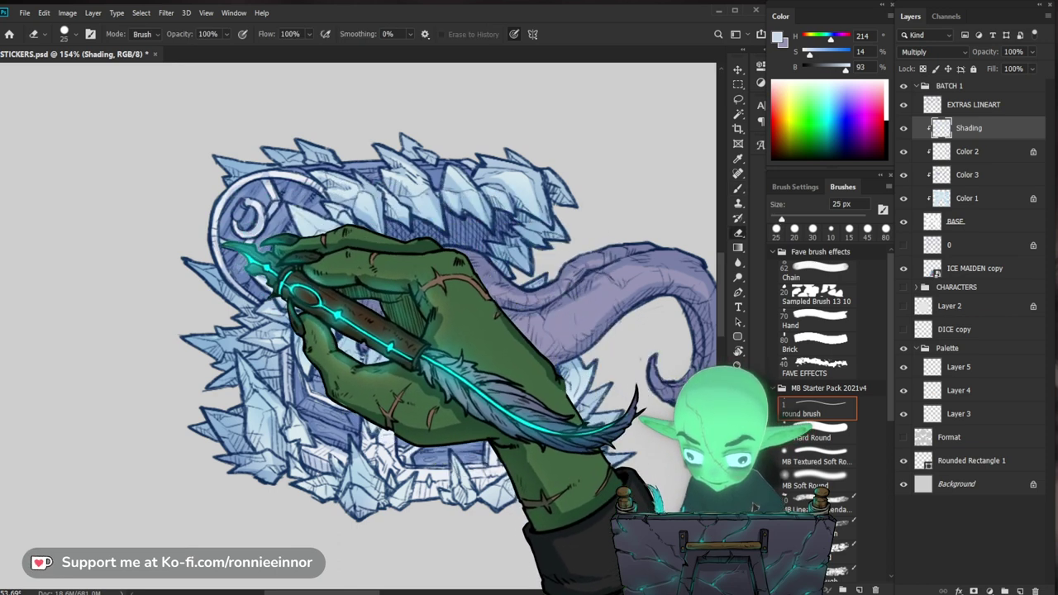
{"action": "key", "text": "b"}
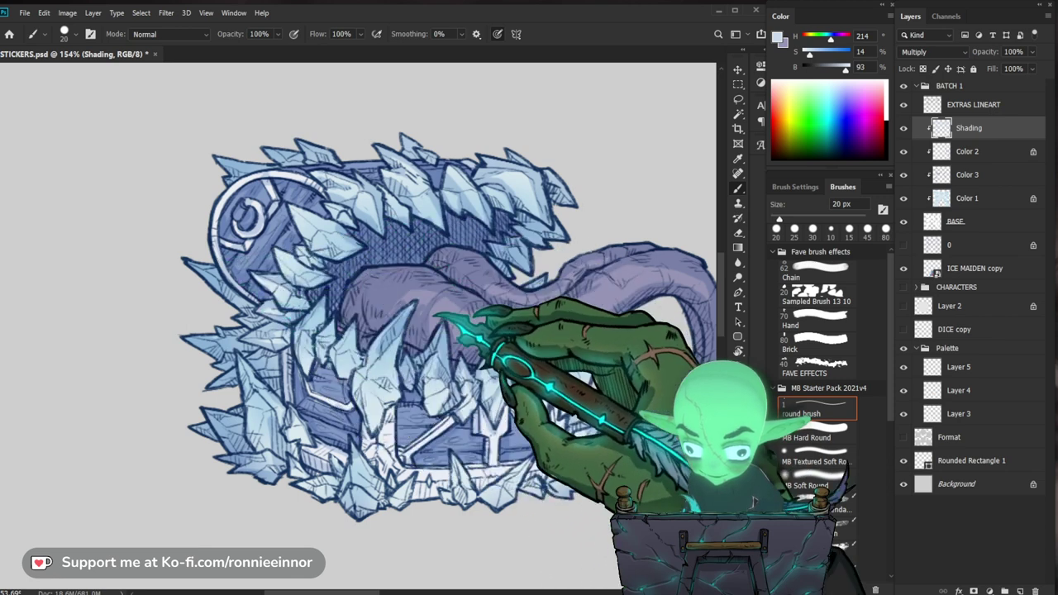
Shade the ice spikes near the mouth's hinge side and the mesh behind them with the 20 px brush.
{"action": "left_click_drag", "start_coordinate": [412, 327], "coordinate": [439, 275]}
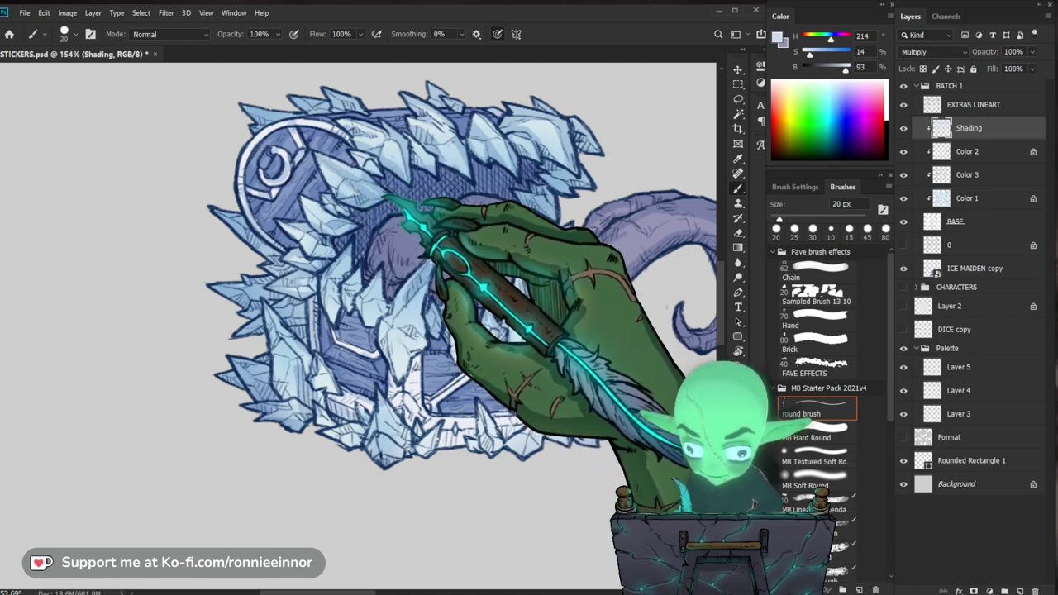
{"action": "key", "text": "e"}
{"action": "key", "text": "b"}
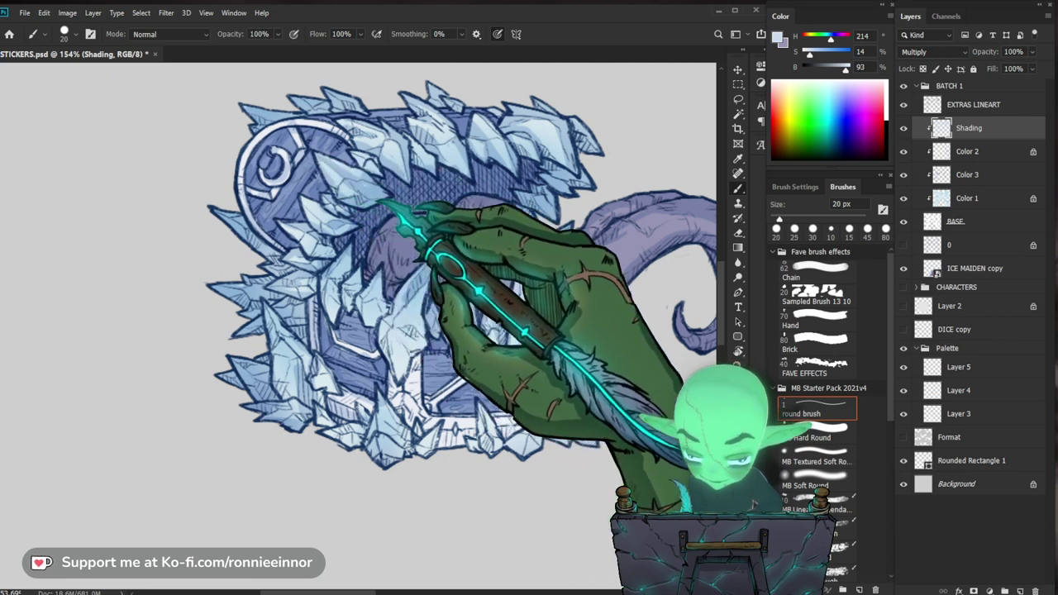
Shade the lower ice teeth and the spikes along the chest's front with the 20 px brush.
{"action": "key", "text": "z"}
{"action": "left_click_drag", "start_coordinate": [400, 203], "coordinate": [331, 204]}
{"action": "scroll", "coordinate": [438, 234], "scroll_direction": "up", "scroll_amount": 3}
{"action": "key", "text": "b"}
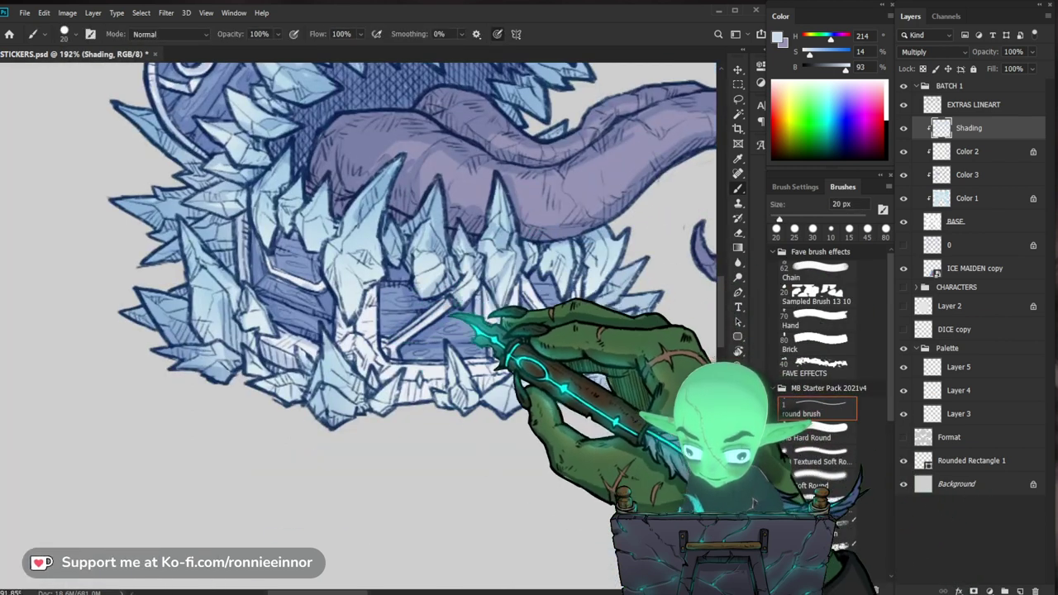
{"action": "left_click_drag", "start_coordinate": [554, 335], "coordinate": [500, 323]}
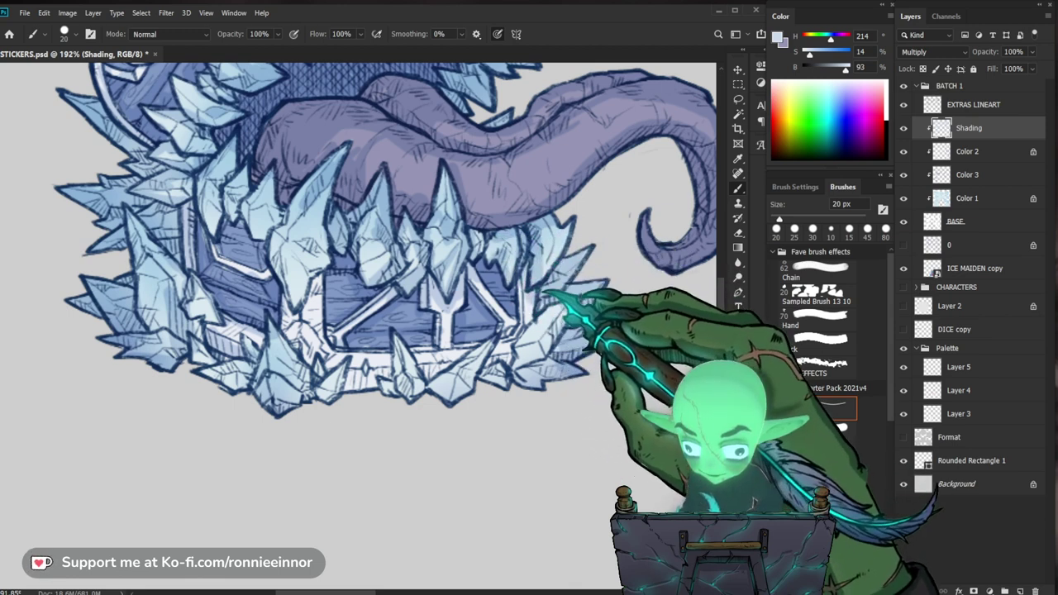
Shade the ice spikes along the chest's bottom edge, cleaning up with the 25 px eraser.
{"action": "scroll", "coordinate": [567, 244], "scroll_direction": "down", "scroll_amount": 5}
{"action": "scroll", "coordinate": [546, 280], "scroll_direction": "up", "scroll_amount": 4}
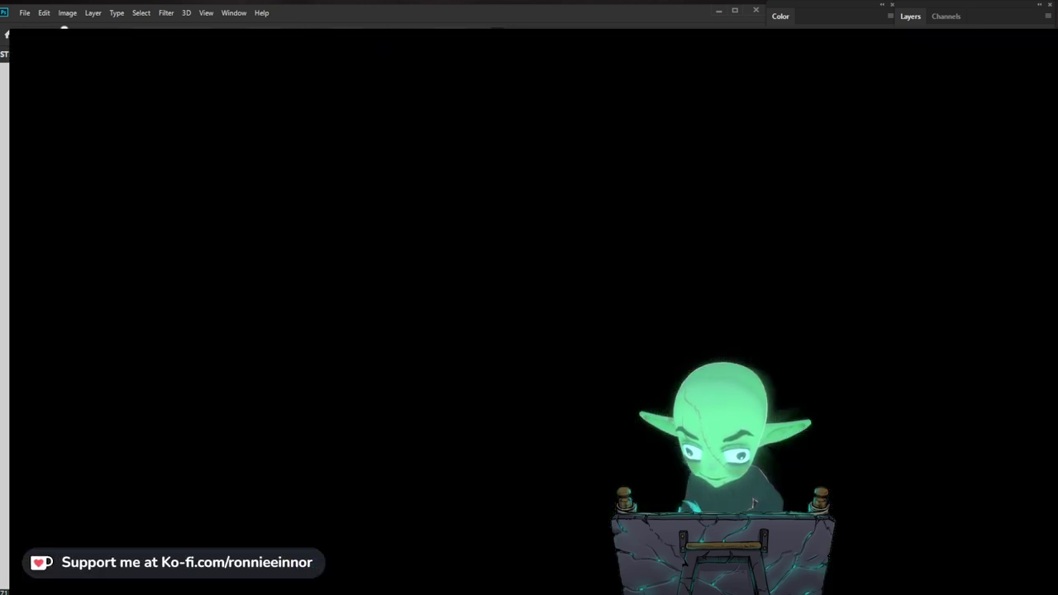
{"action": "key", "text": "e"}
{"action": "left_click_drag", "start_coordinate": [532, 307], "coordinate": [525, 319]}
{"action": "key", "text": "b"}
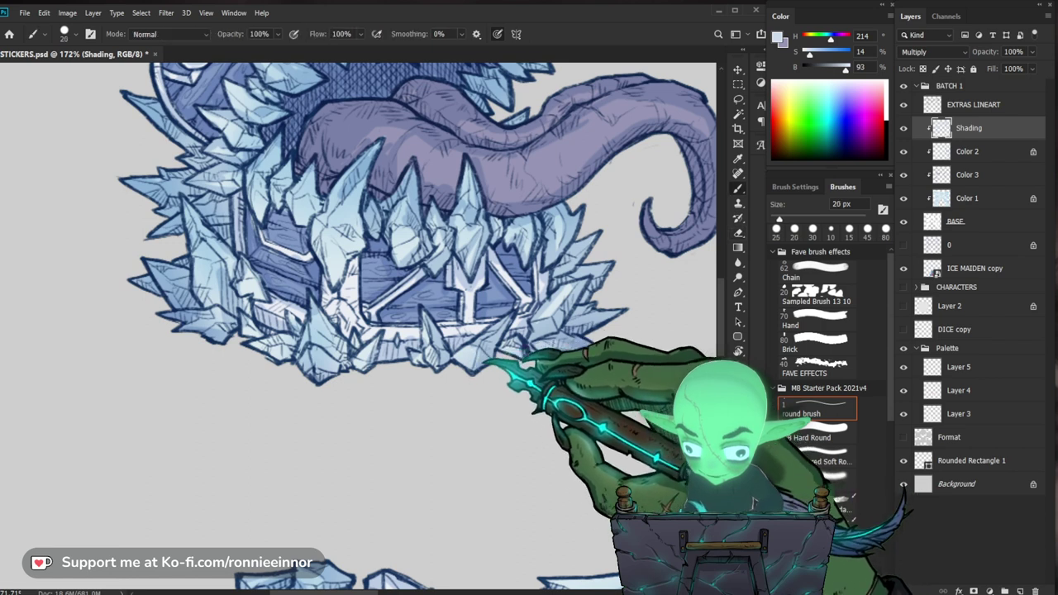
{"action": "left_click_drag", "start_coordinate": [537, 371], "coordinate": [586, 360]}
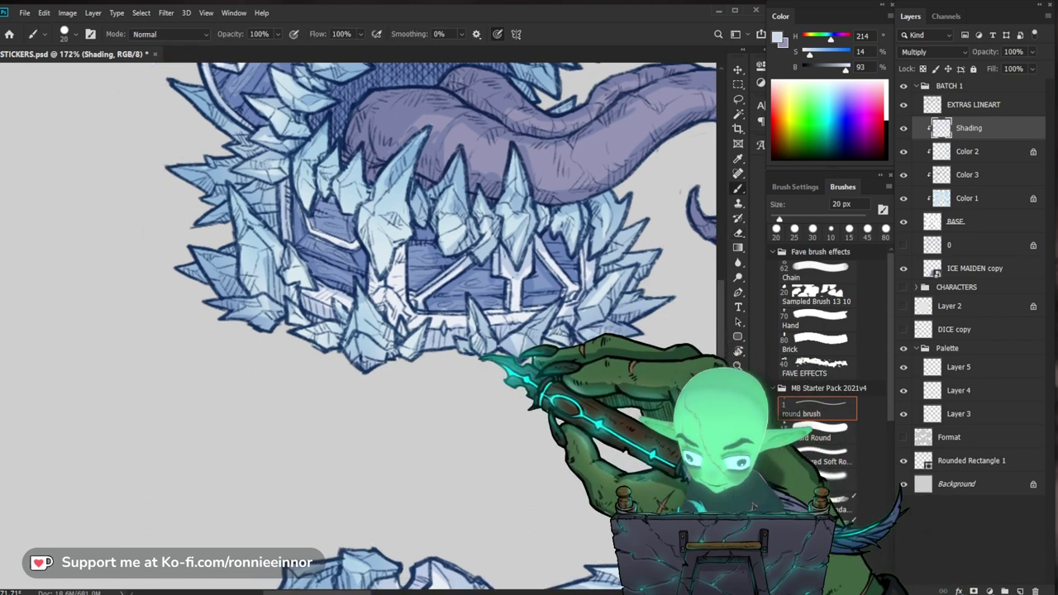
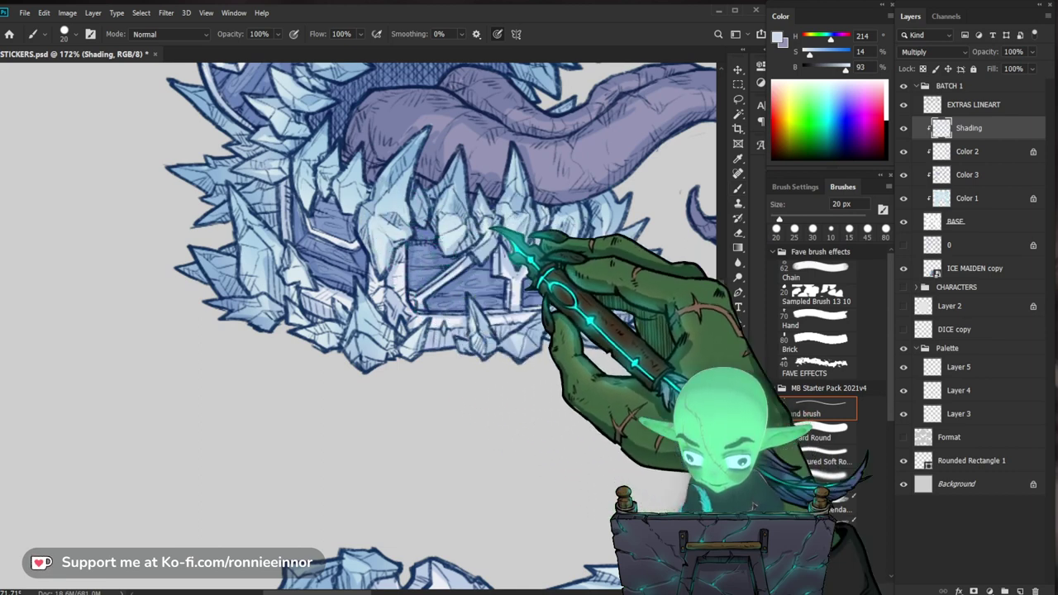
Shade the metal bands and trim across the chest's lower front with the 20 px brush.
{"action": "key", "text": "z"}
{"action": "left_click_drag", "start_coordinate": [522, 246], "coordinate": [439, 247]}
{"action": "left_click_drag", "start_coordinate": [469, 200], "coordinate": [546, 201]}
{"action": "key", "text": "b"}
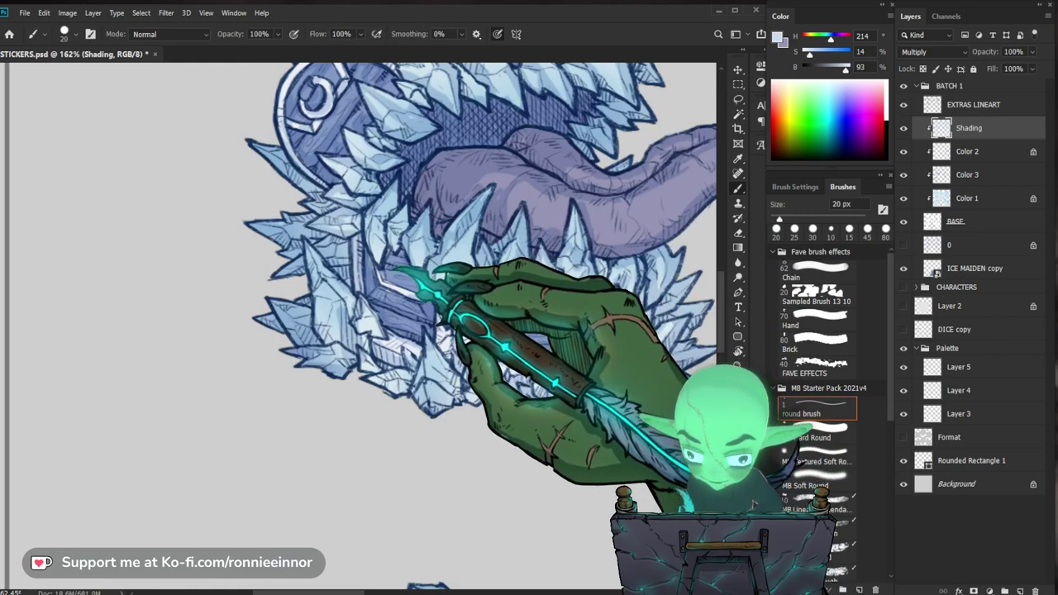
{"action": "key", "text": "z"}
{"action": "mouse_move", "coordinate": [546, 329]}
{"action": "left_mouse_down"}
{"action": "mouse_move", "coordinate": [497, 329]}
{"action": "mouse_move", "coordinate": [537, 381]}
{"action": "mouse_move", "coordinate": [546, 364]}
{"action": "left_mouse_up"}
{"action": "key", "text": "b"}
{"action": "key", "text": "z"}
{"action": "key", "text": "b"}
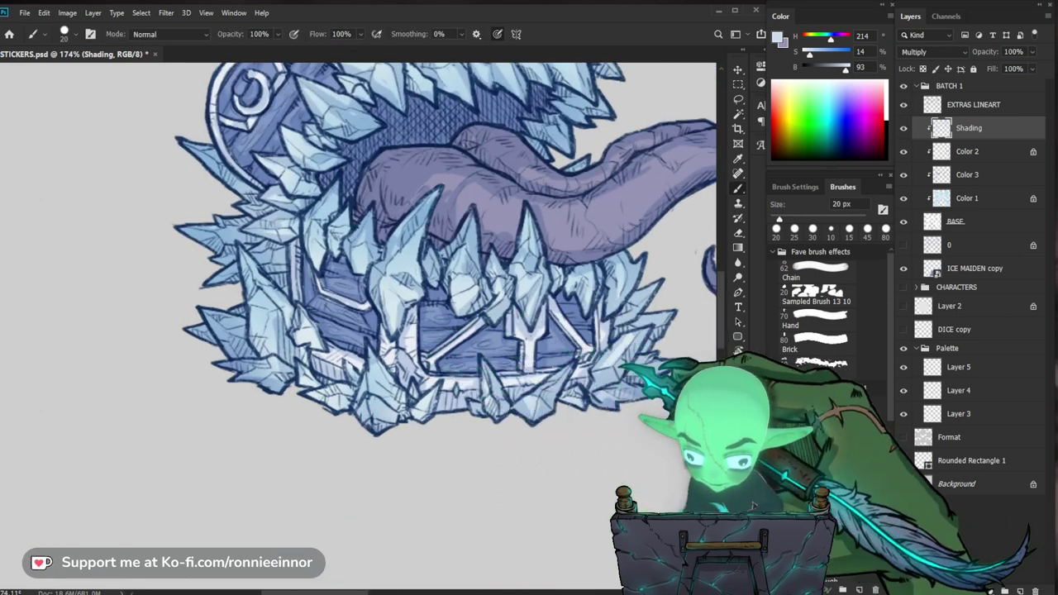
{"action": "left_click_drag", "start_coordinate": [558, 353], "coordinate": [523, 362]}
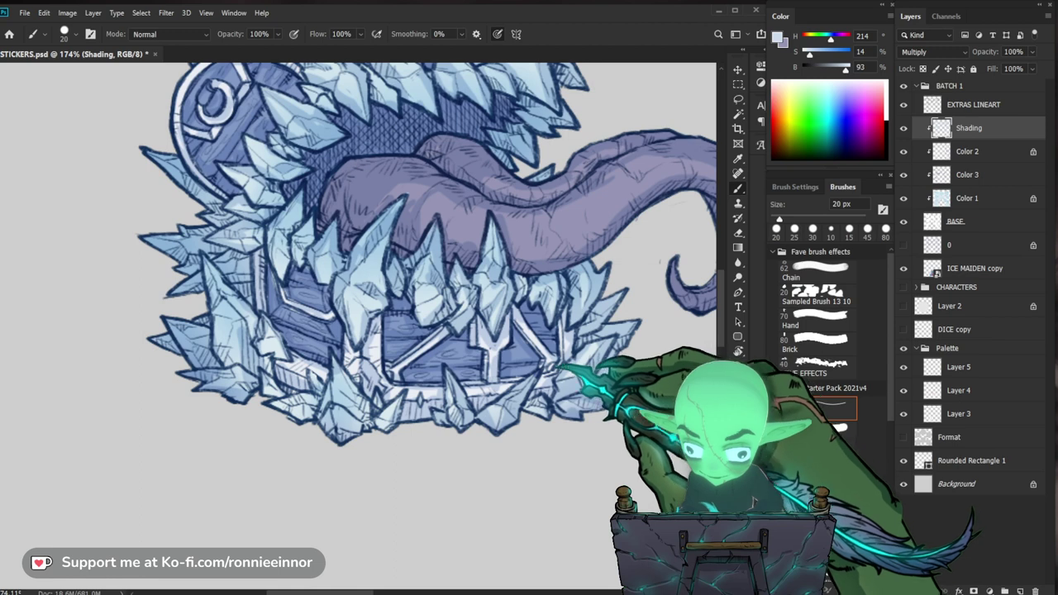
Review the whole mimic chest and touch up the shading around its tongue and lower teeth with the 20 px brush.
{"action": "key", "text": "z"}
{"action": "left_click_drag", "start_coordinate": [607, 349], "coordinate": [567, 351]}
{"action": "left_click_drag", "start_coordinate": [635, 390], "coordinate": [558, 386]}
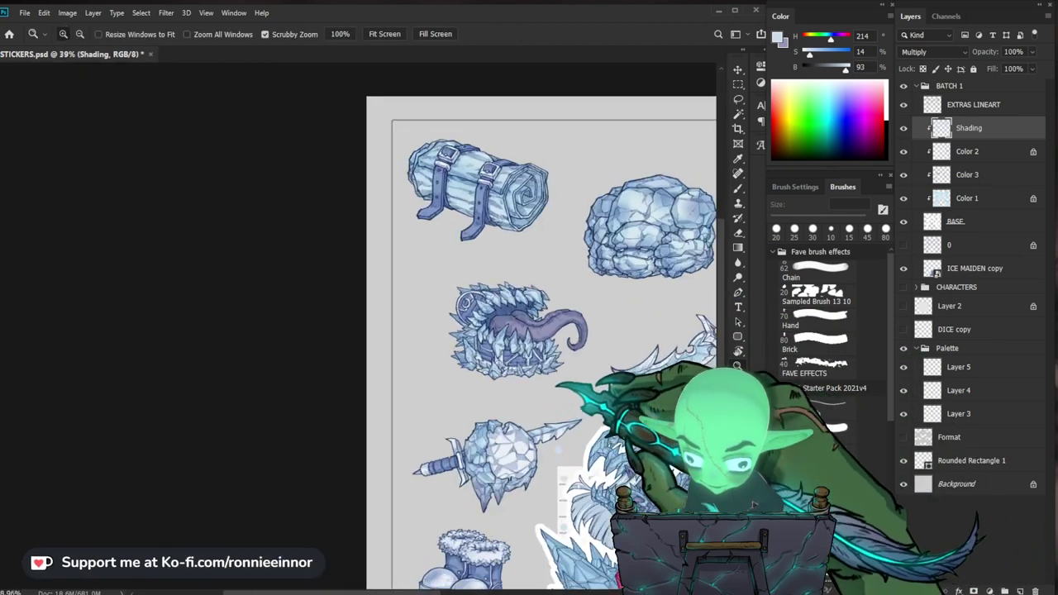
{"action": "scroll", "coordinate": [517, 330], "scroll_direction": "up", "scroll_amount": 5}
{"action": "key", "text": "b"}
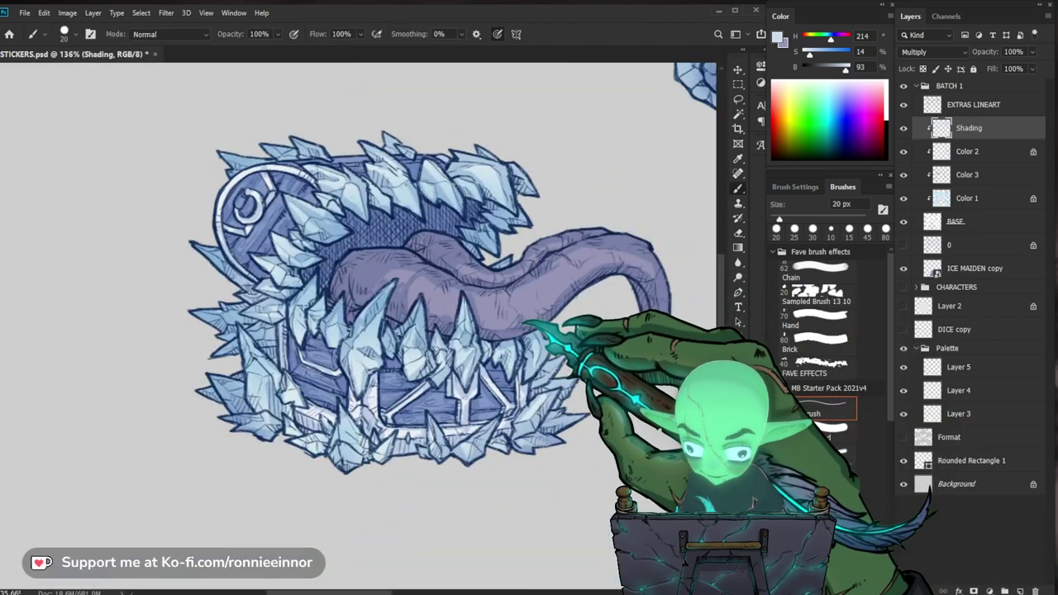
{"action": "left_click_drag", "start_coordinate": [639, 289], "coordinate": [569, 336]}
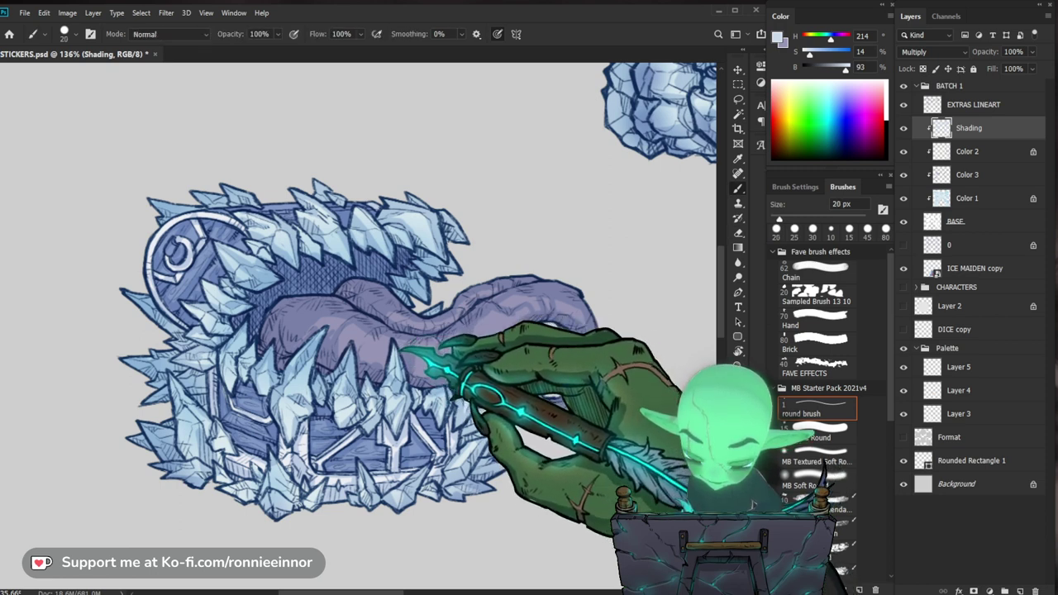
{"action": "left_click_drag", "start_coordinate": [451, 294], "coordinate": [467, 294]}
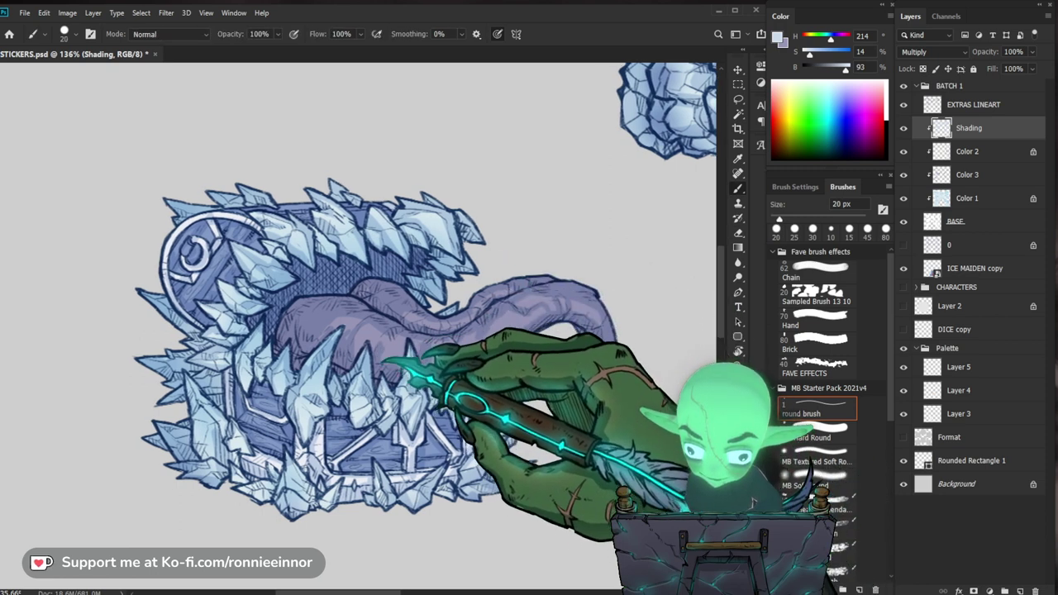
{"action": "key", "text": "e"}
{"action": "key", "text": "b"}
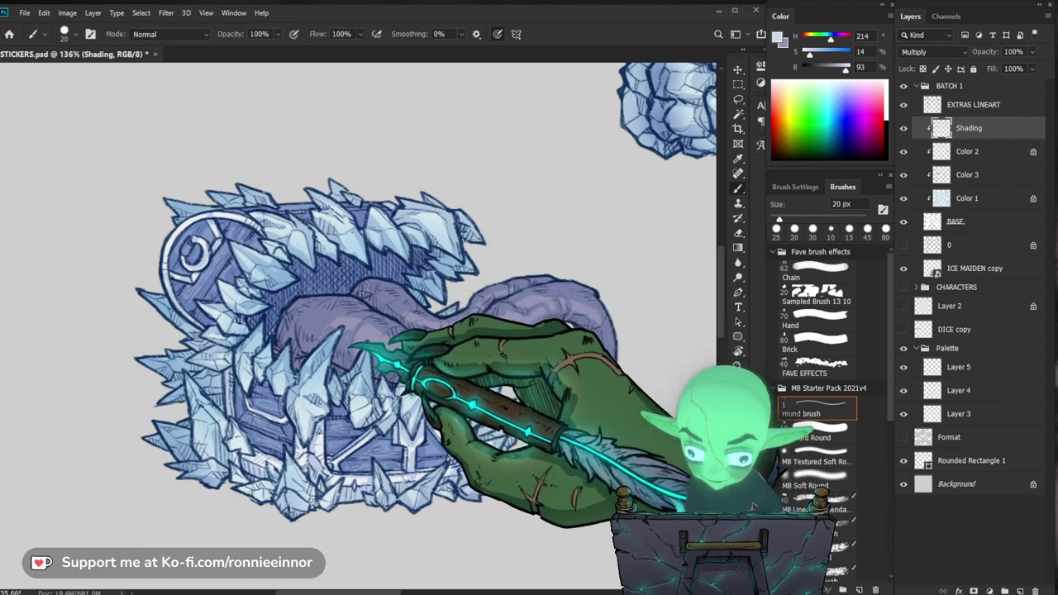
{"action": "key", "text": "b"}
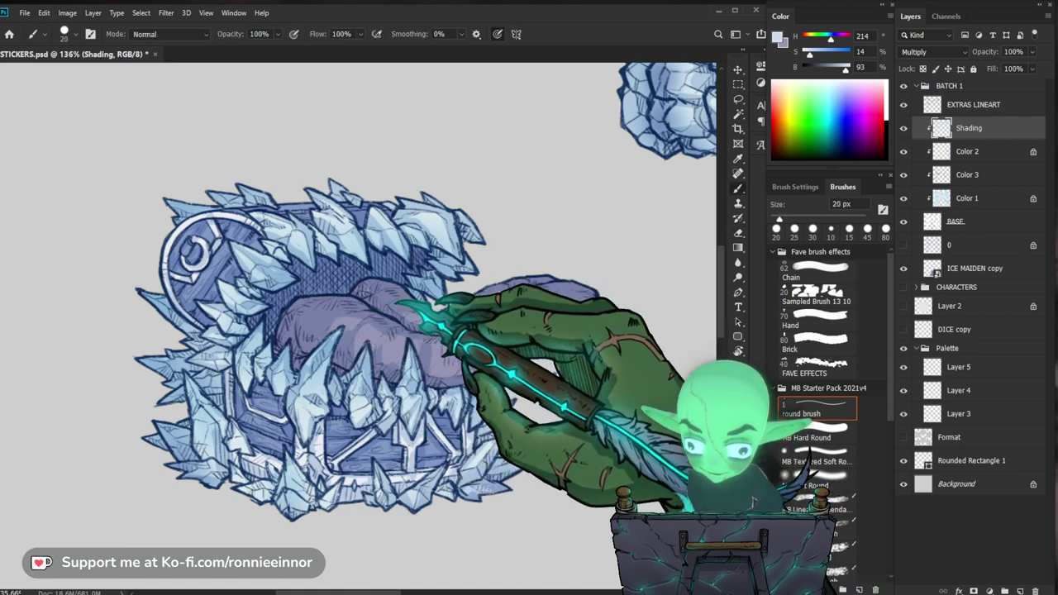
{"action": "left_click_drag", "start_coordinate": [422, 304], "coordinate": [525, 288]}
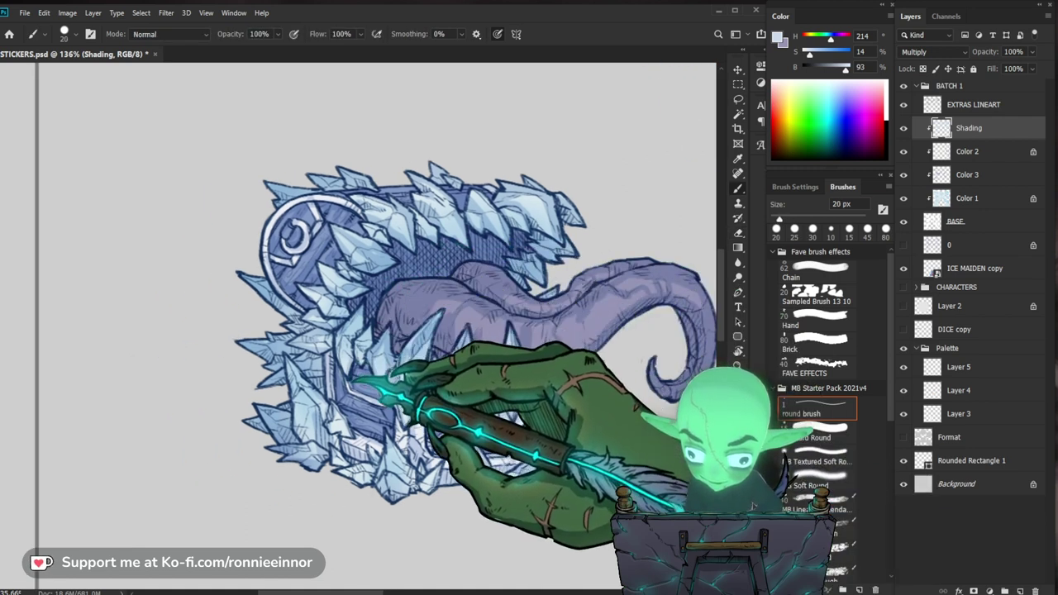
Refine the shading on the metal bands across the chest's lower front with the 20 px brush and 25 px eraser.
{"action": "scroll", "coordinate": [360, 331], "scroll_direction": "down", "scroll_amount": 3}
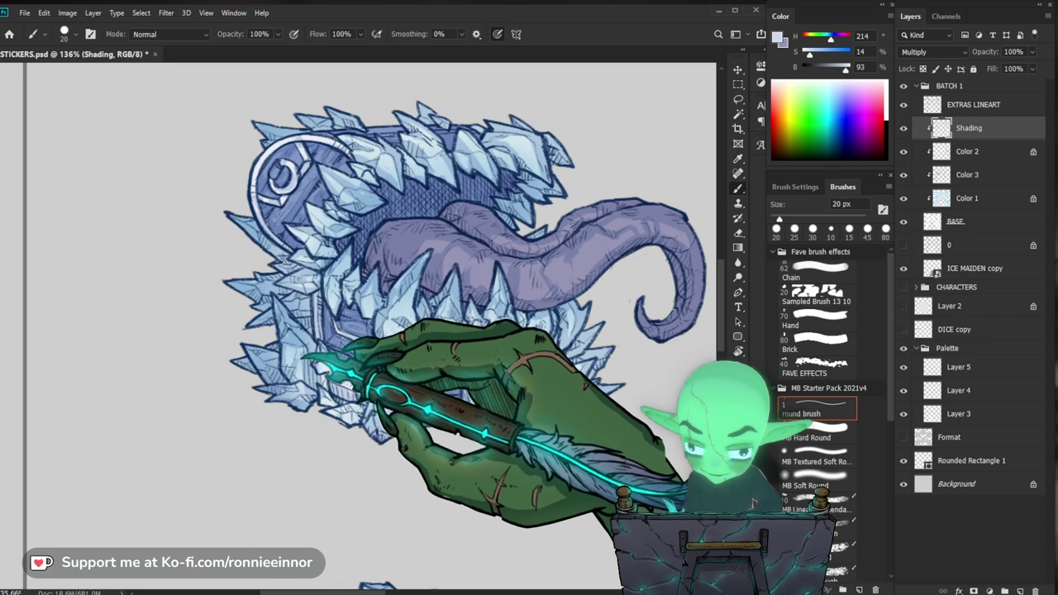
{"action": "scroll", "coordinate": [360, 331], "scroll_direction": "down", "scroll_amount": 3}
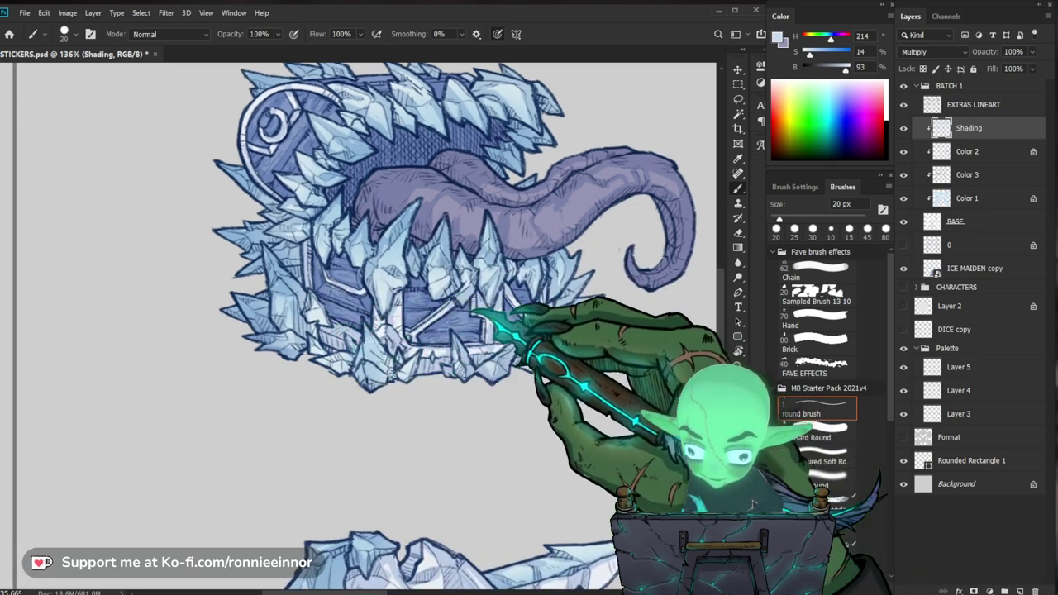
{"action": "left_click_drag", "start_coordinate": [654, 331], "coordinate": [583, 352]}
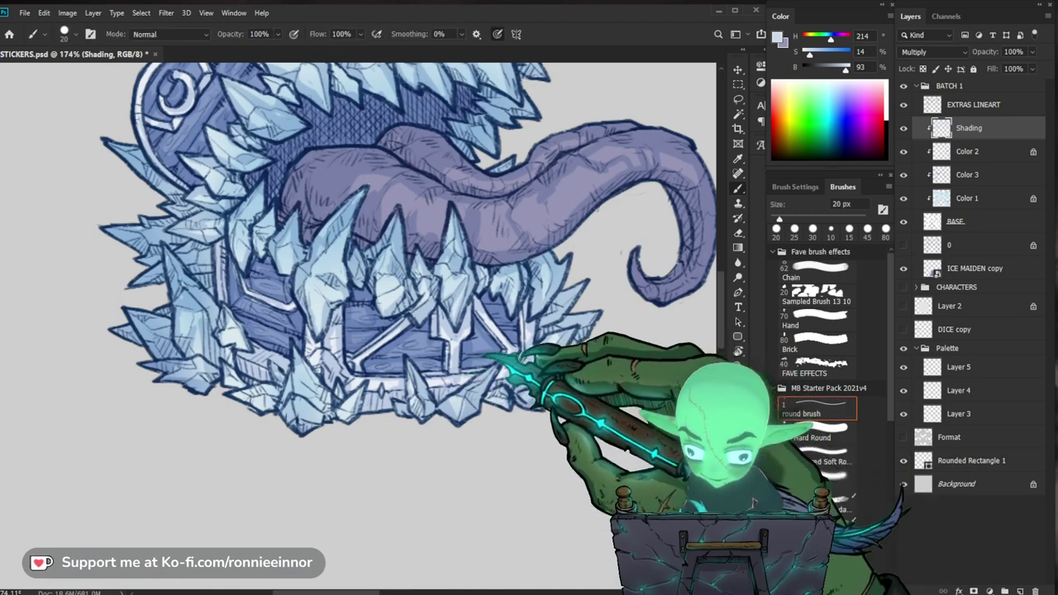
{"action": "key", "text": "e"}
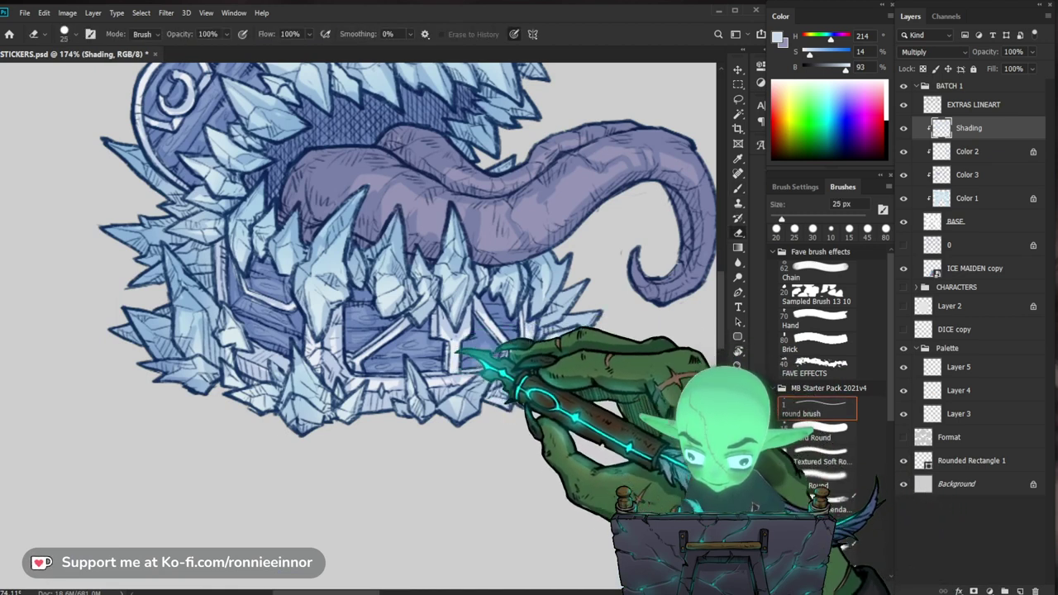
{"action": "key", "text": "b"}
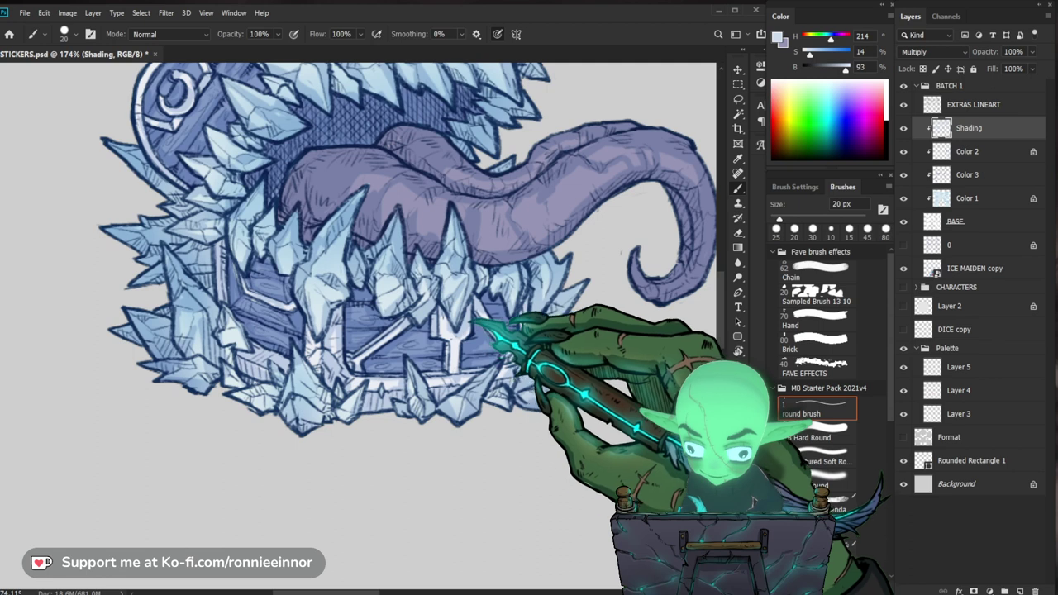
{"action": "key", "text": "b"}
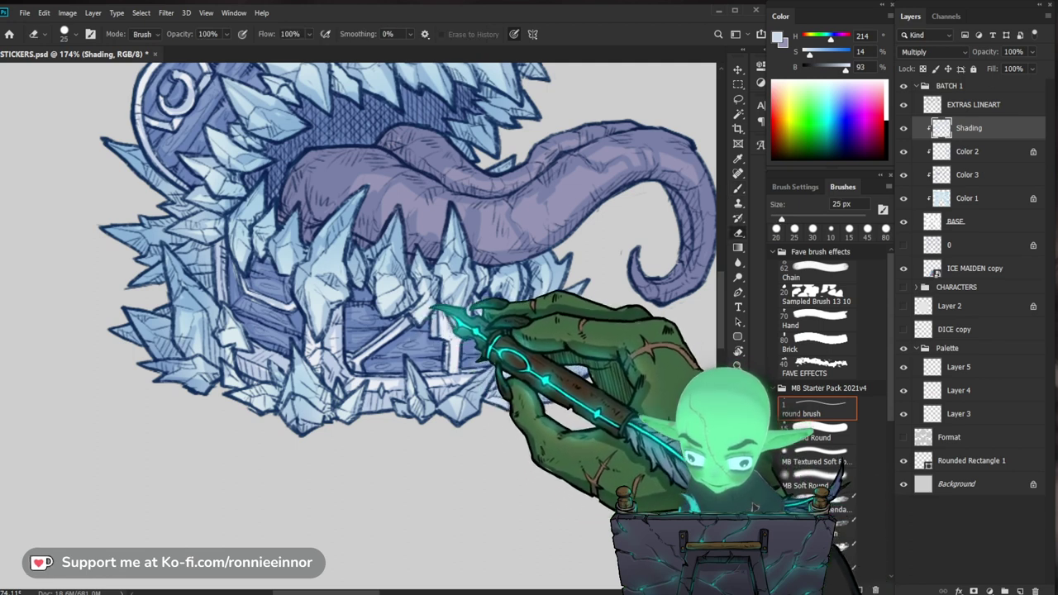
{"action": "left_click_drag", "start_coordinate": [602, 310], "coordinate": [558, 300]}
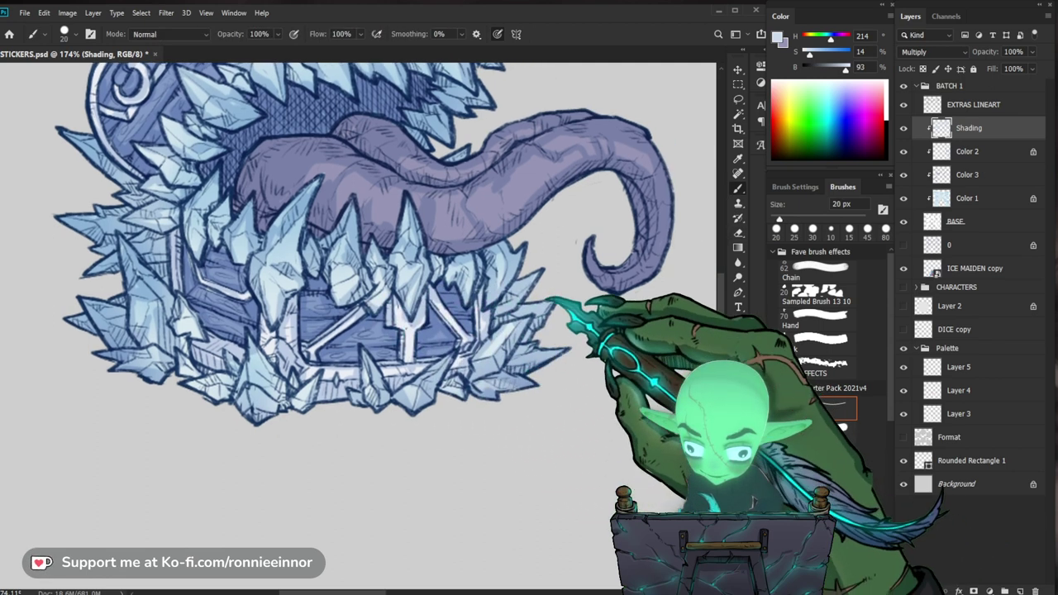
{"action": "key", "text": "e"}
{"action": "key", "text": "b"}
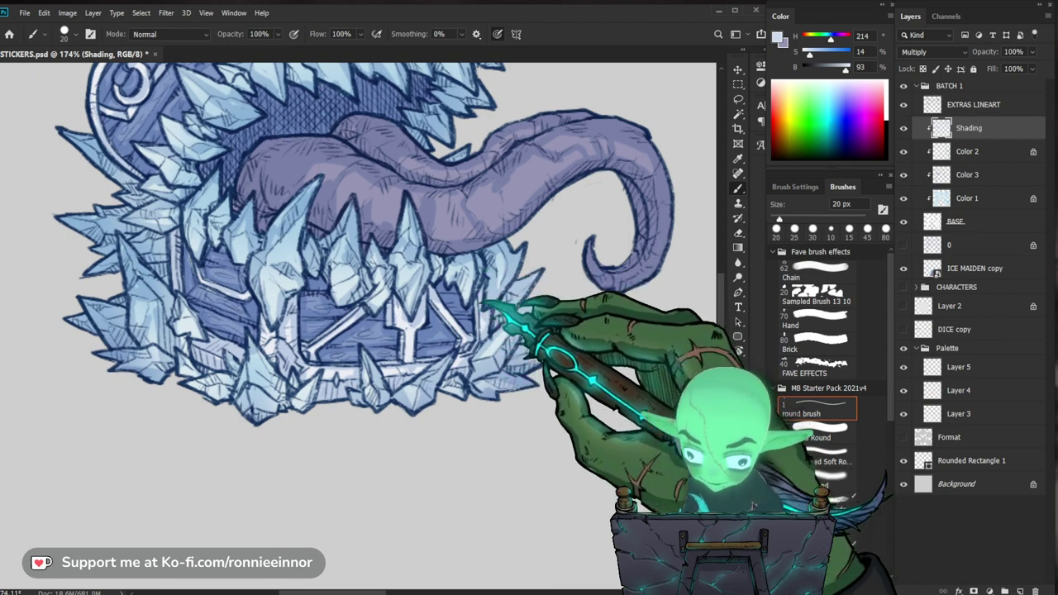
{"action": "left_click_drag", "start_coordinate": [538, 355], "coordinate": [554, 334]}
{"action": "key", "text": "e"}
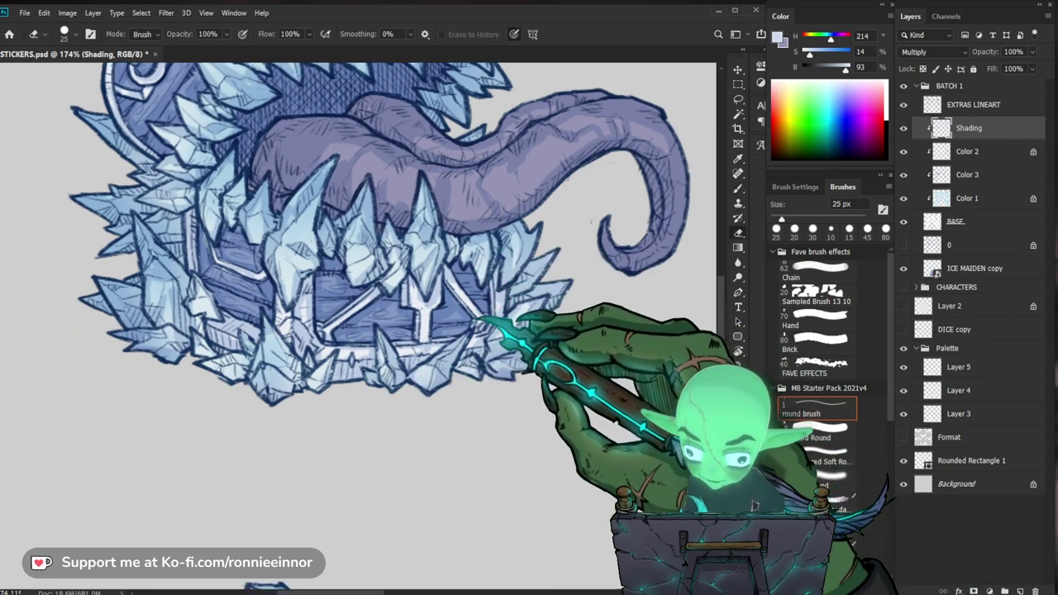
Touch up the shading of the ice spikes at the chest's lower front corner beneath the tongue, alternating 20 px brush and 25 px eraser.
{"action": "scroll", "coordinate": [358, 248], "scroll_direction": "up", "scroll_amount": 1}
{"action": "scroll", "coordinate": [358, 248], "scroll_direction": "left", "scroll_amount": 1}
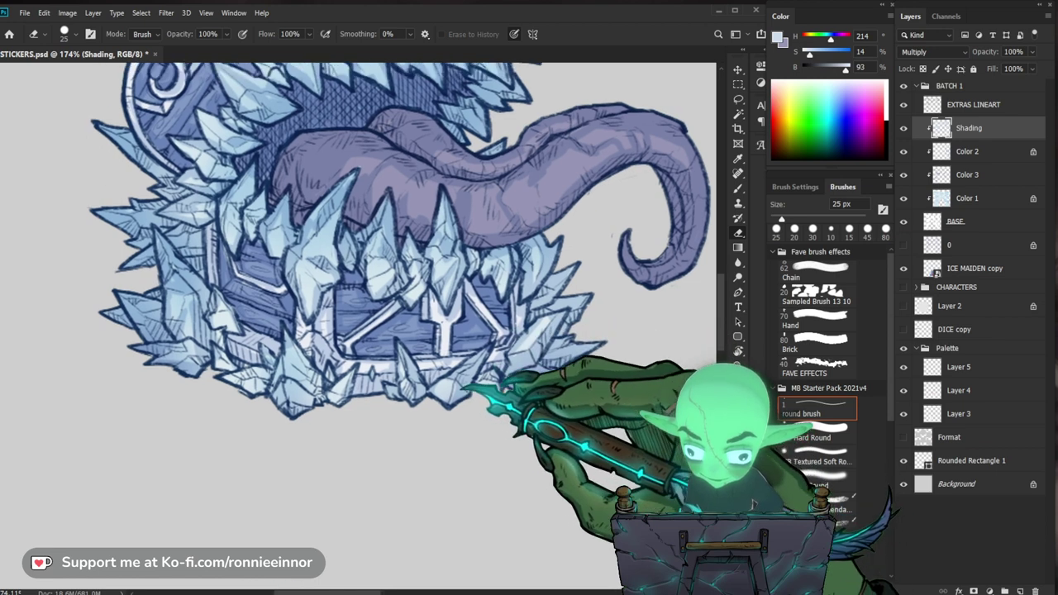
{"action": "key", "text": "b"}
{"action": "mouse_move", "coordinate": [467, 419]}
{"action": "left_mouse_down"}
{"action": "mouse_move", "coordinate": [571, 379]}
{"action": "mouse_move", "coordinate": [581, 387]}
{"action": "left_mouse_up"}
{"action": "scroll", "coordinate": [358, 248], "scroll_direction": "right", "scroll_amount": 2}
{"action": "scroll", "coordinate": [358, 248], "scroll_direction": "up", "scroll_amount": 1}
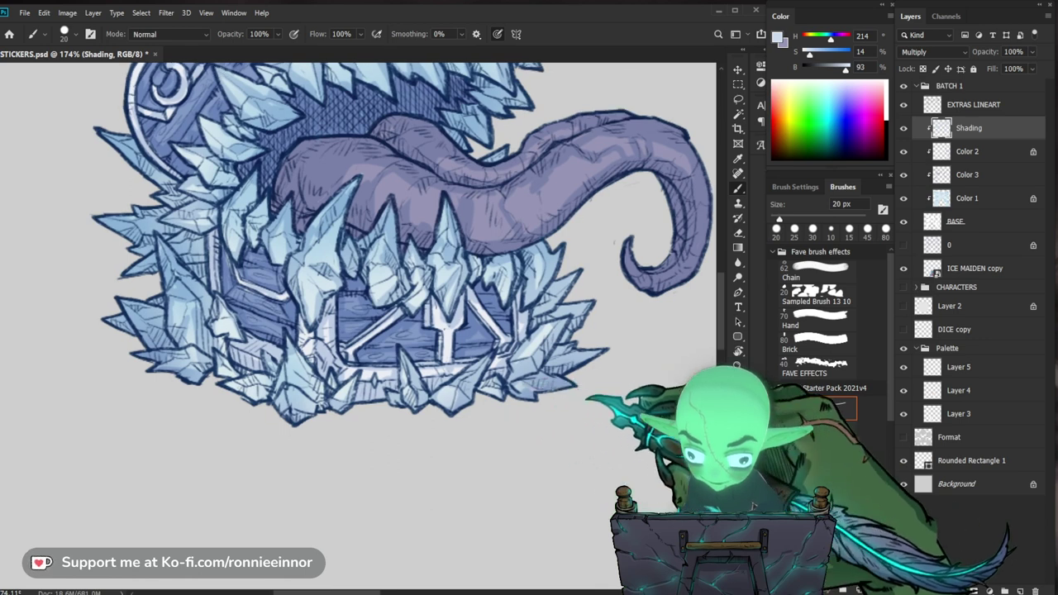
{"action": "key", "text": "e"}
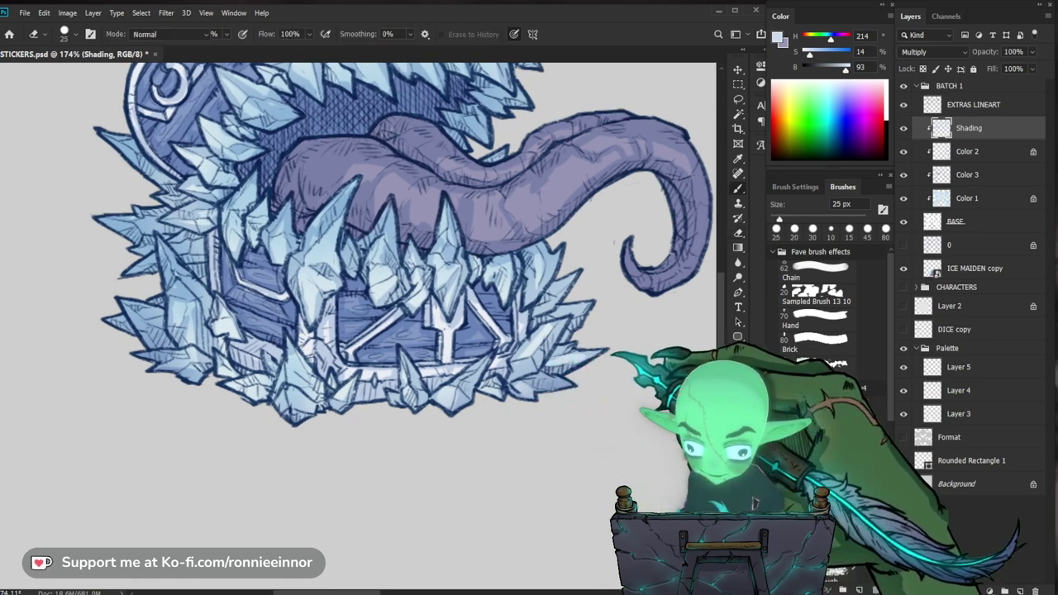
{"action": "key", "text": "b"}
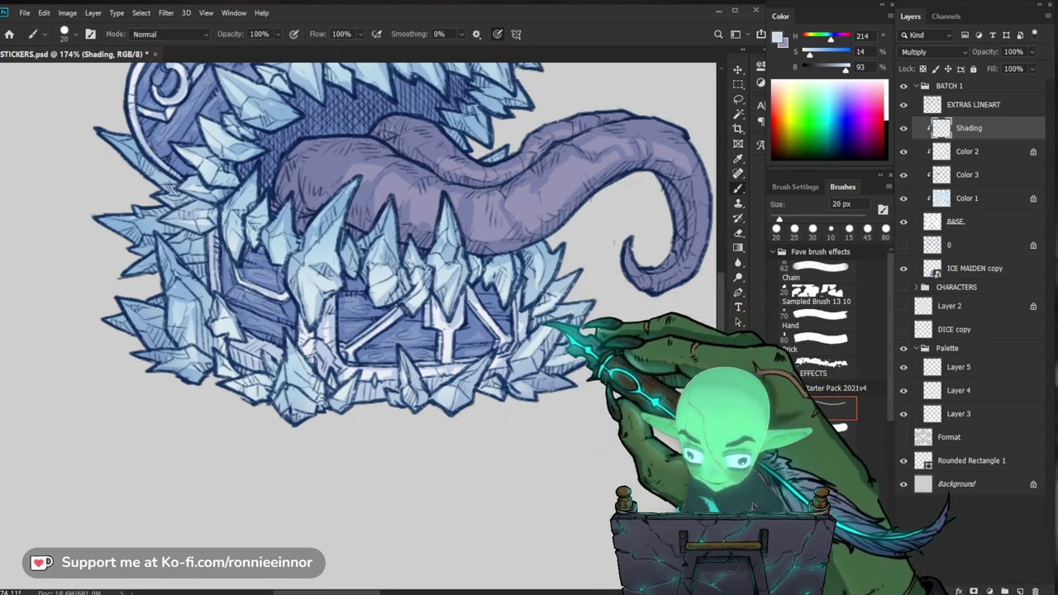
{"action": "left_click_drag", "start_coordinate": [453, 338], "coordinate": [475, 362]}
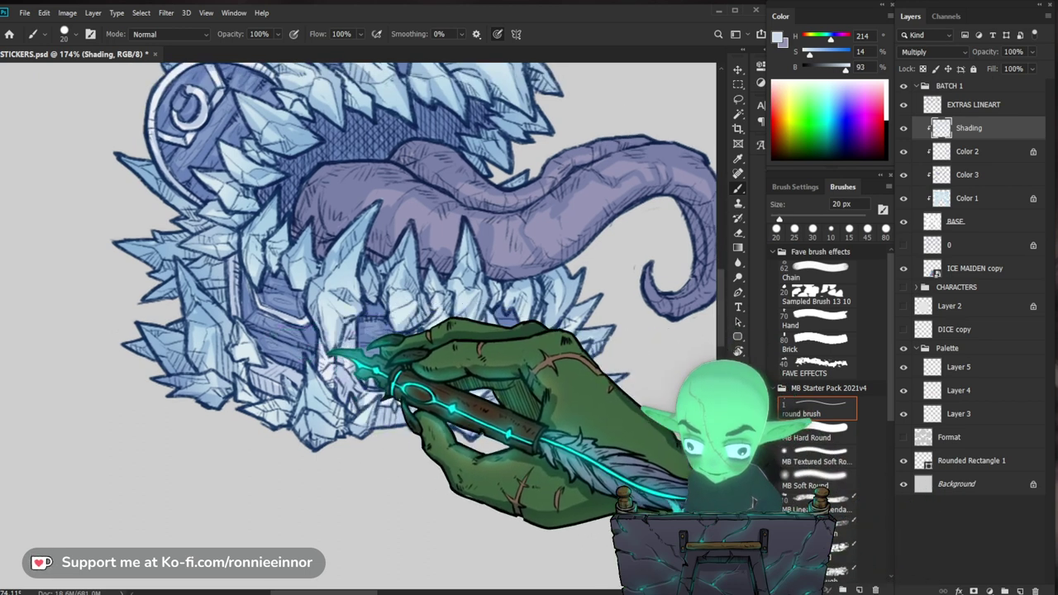
Clean up the shading on the bottom front spikes and the large lower ice tooth with the 25 px eraser and 20 px brush.
{"action": "left_click_drag", "start_coordinate": [364, 323], "coordinate": [432, 260]}
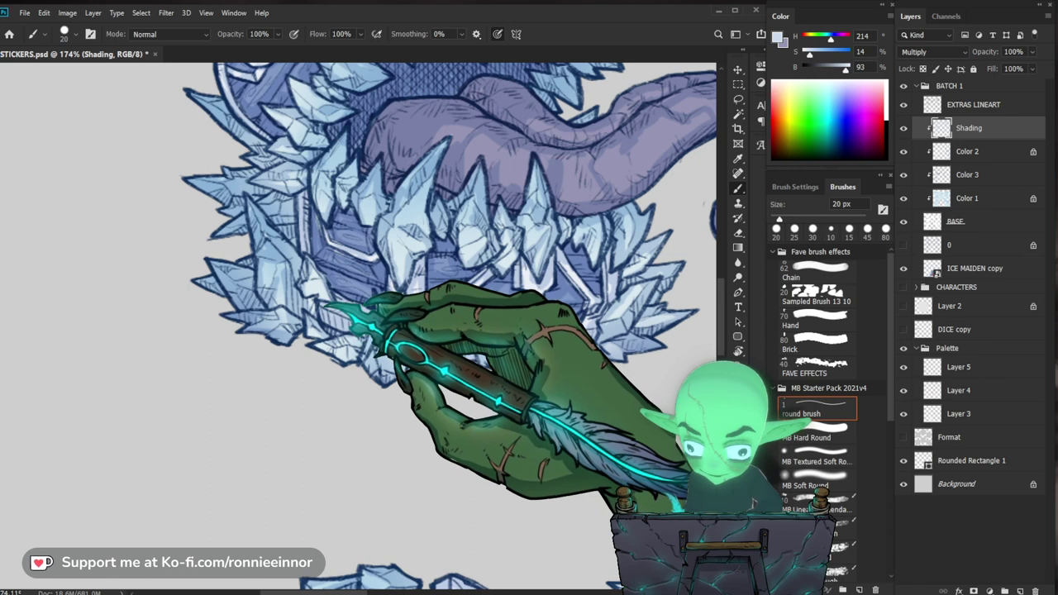
{"action": "key", "text": "e"}
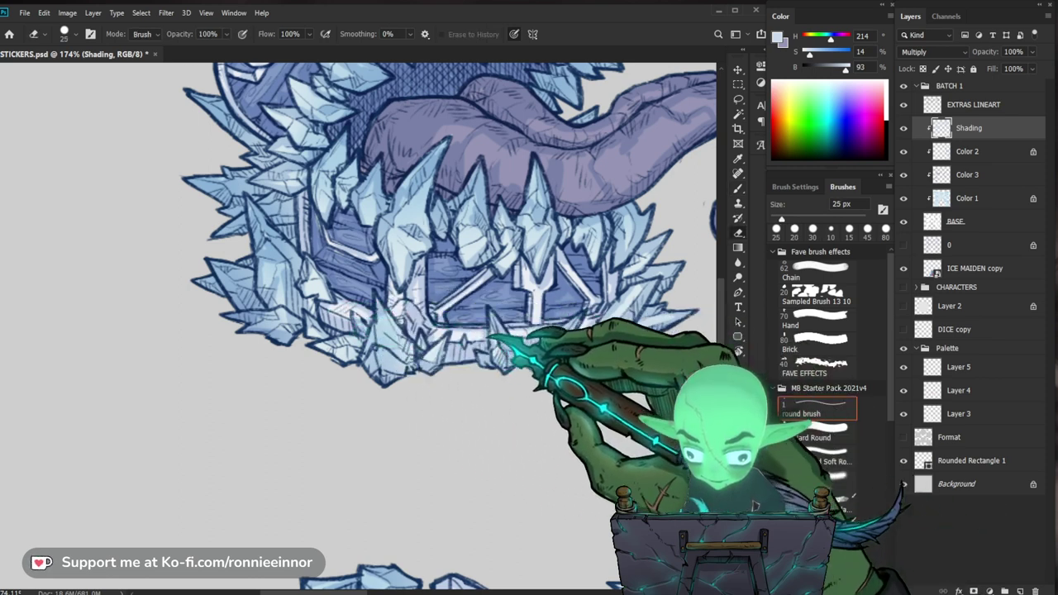
{"action": "left_click_drag", "start_coordinate": [592, 325], "coordinate": [547, 334]}
{"action": "left_click_drag", "start_coordinate": [560, 294], "coordinate": [618, 292]}
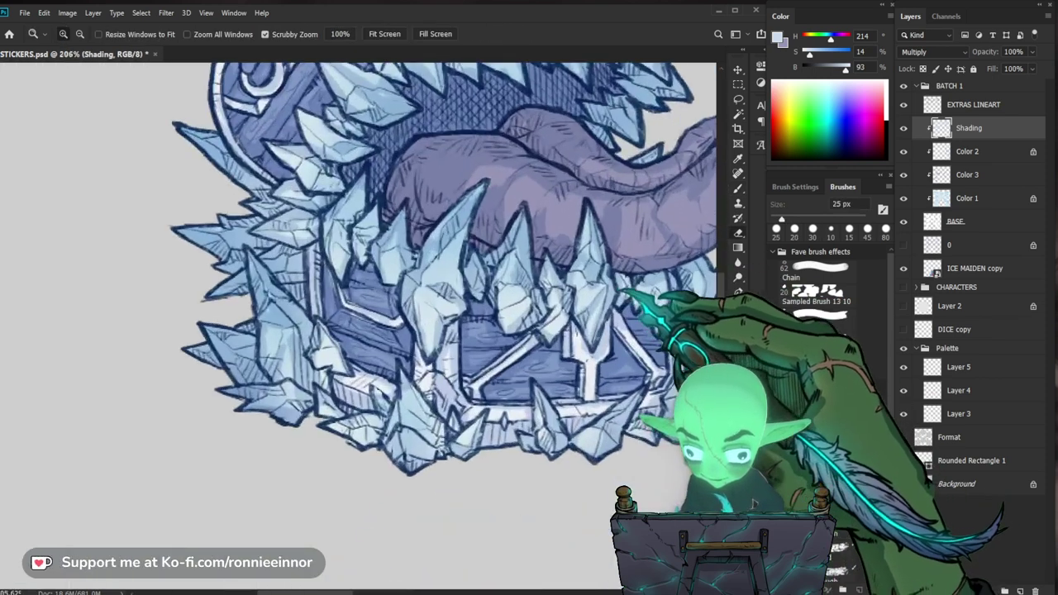
{"action": "key", "text": "b"}
{"action": "key", "text": "e"}
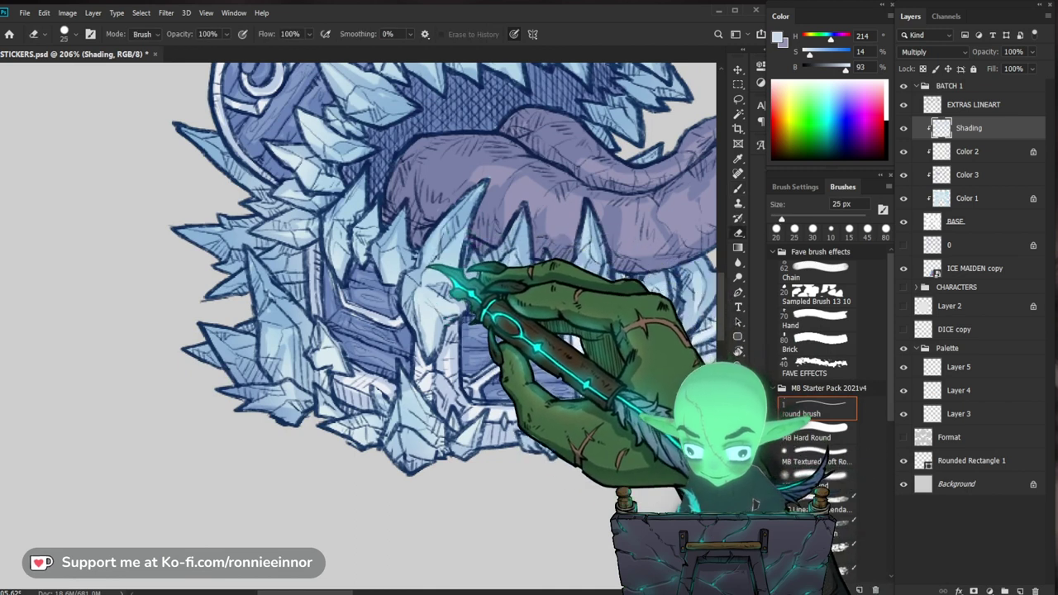
{"action": "left_click_drag", "start_coordinate": [444, 261], "coordinate": [393, 309]}
{"action": "key", "text": "b"}
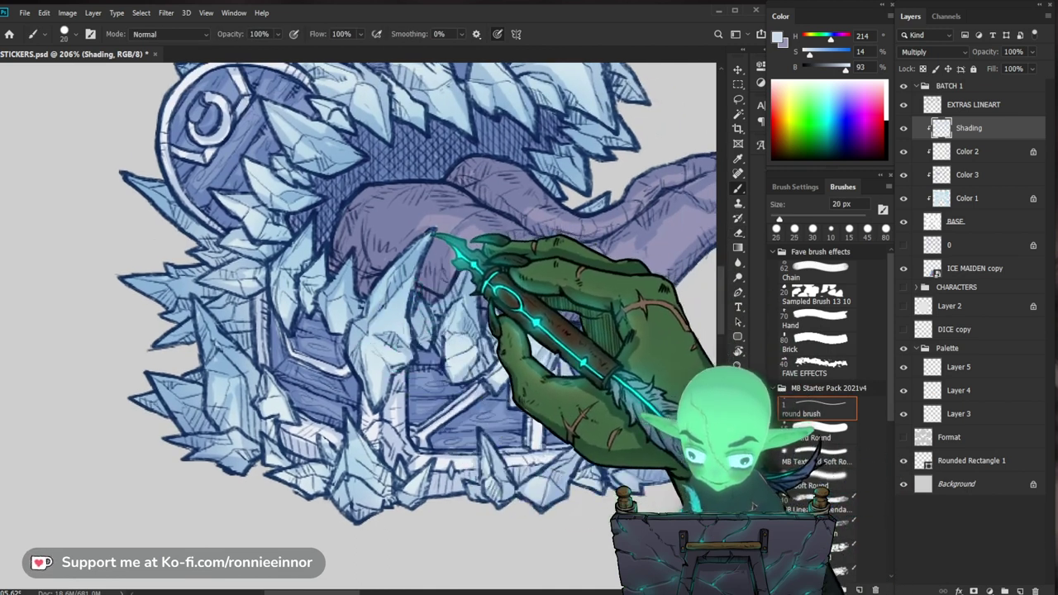
Touch up the shading along the lid's upper edge beside its round end with the 20 px brush and 25 px eraser.
{"action": "left_click_drag", "start_coordinate": [504, 189], "coordinate": [498, 189]}
{"action": "left_click_drag", "start_coordinate": [503, 188], "coordinate": [465, 266]}
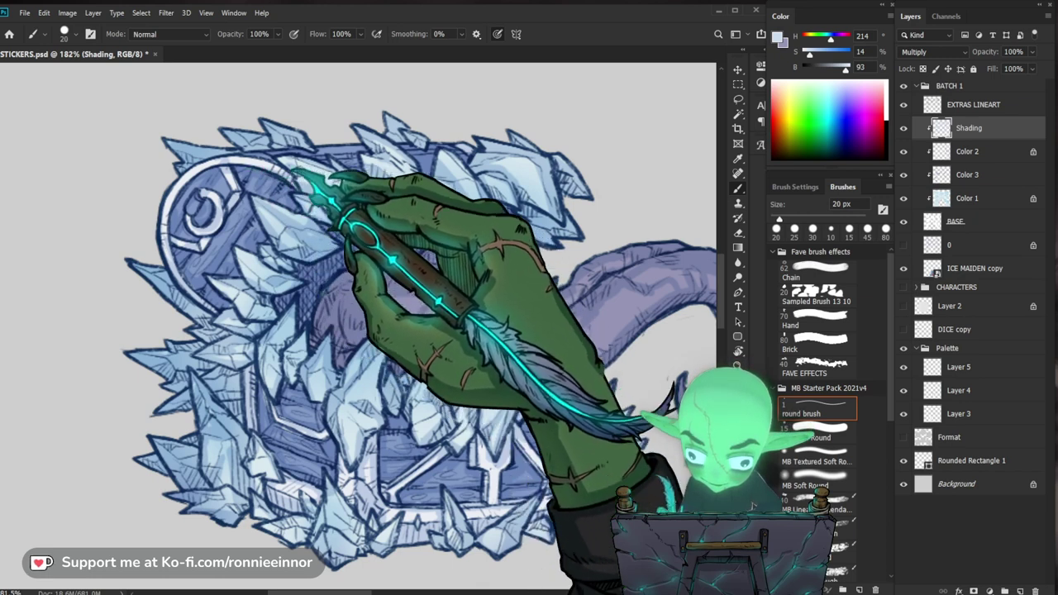
{"action": "left_click_drag", "start_coordinate": [409, 173], "coordinate": [453, 254]}
{"action": "key", "text": "e"}
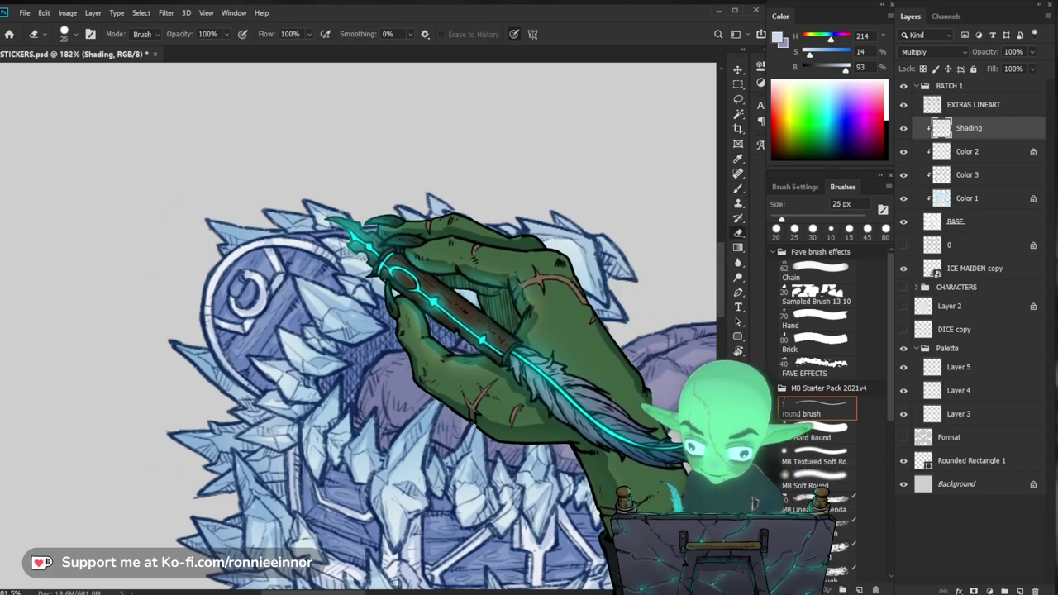
{"action": "key", "text": "b"}
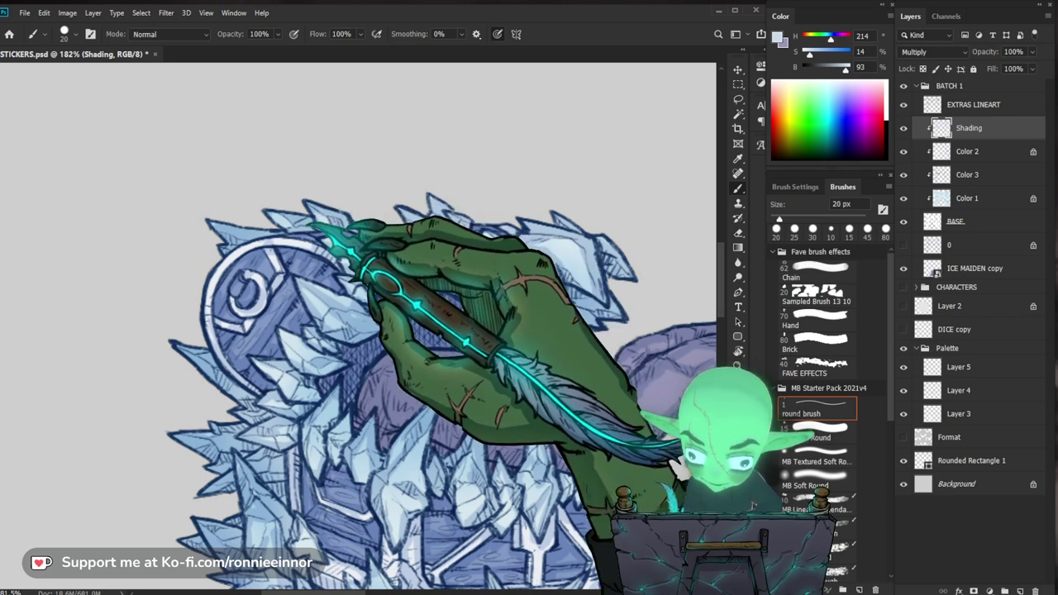
Refine the shading of the ice spikes along the chest's side below the lid's round end with the 25 px eraser and 20 px brush.
{"action": "left_click_drag", "start_coordinate": [325, 293], "coordinate": [345, 191]}
{"action": "key", "text": "e"}
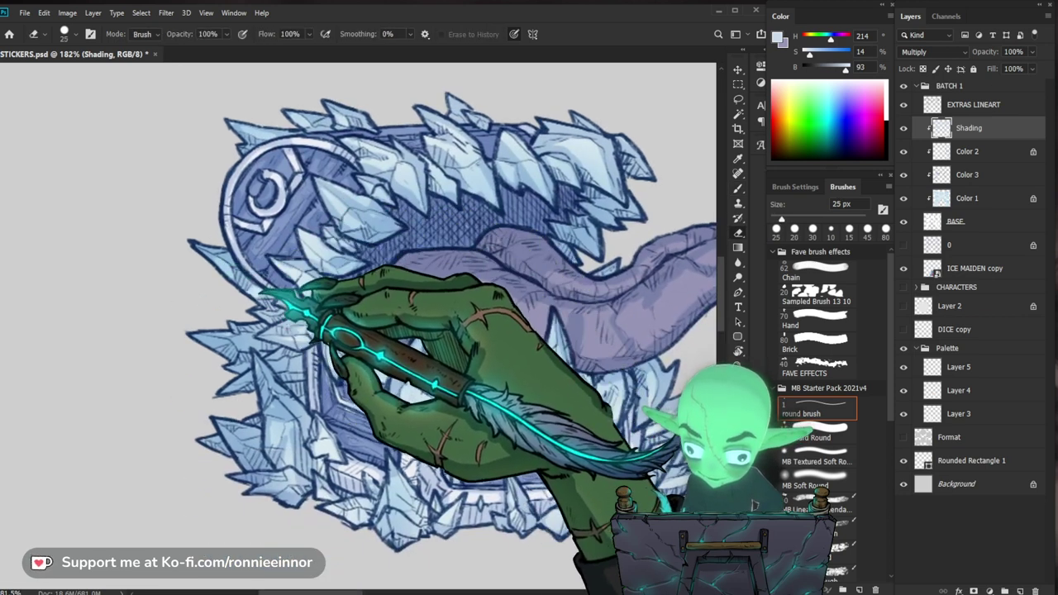
{"action": "scroll", "coordinate": [372, 319], "scroll_direction": "down", "scroll_amount": 6}
{"action": "scroll", "coordinate": [363, 313], "scroll_direction": "up", "scroll_amount": 8}
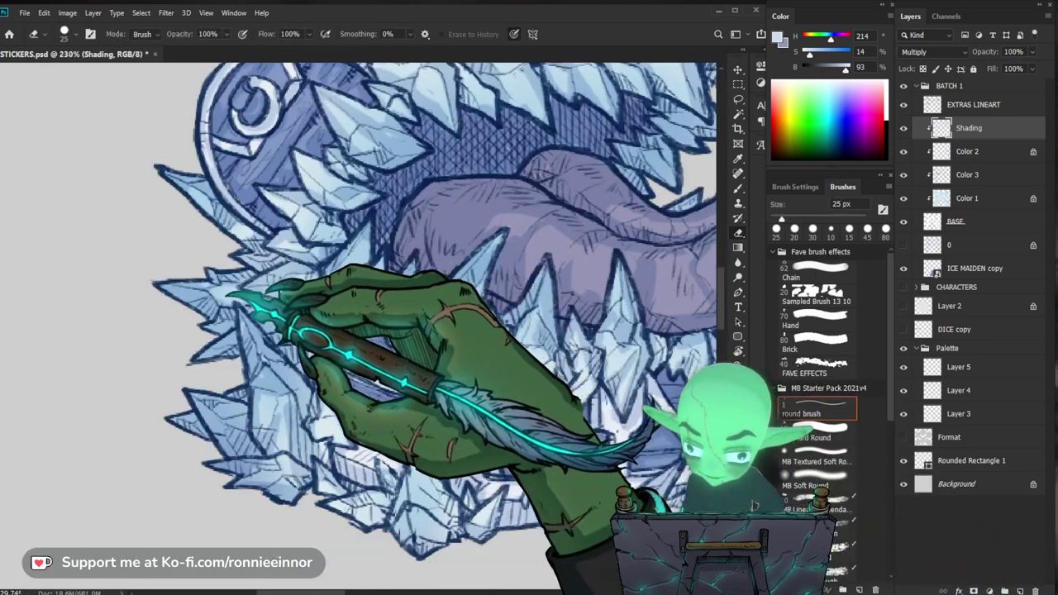
{"action": "left_click_drag", "start_coordinate": [391, 318], "coordinate": [420, 229]}
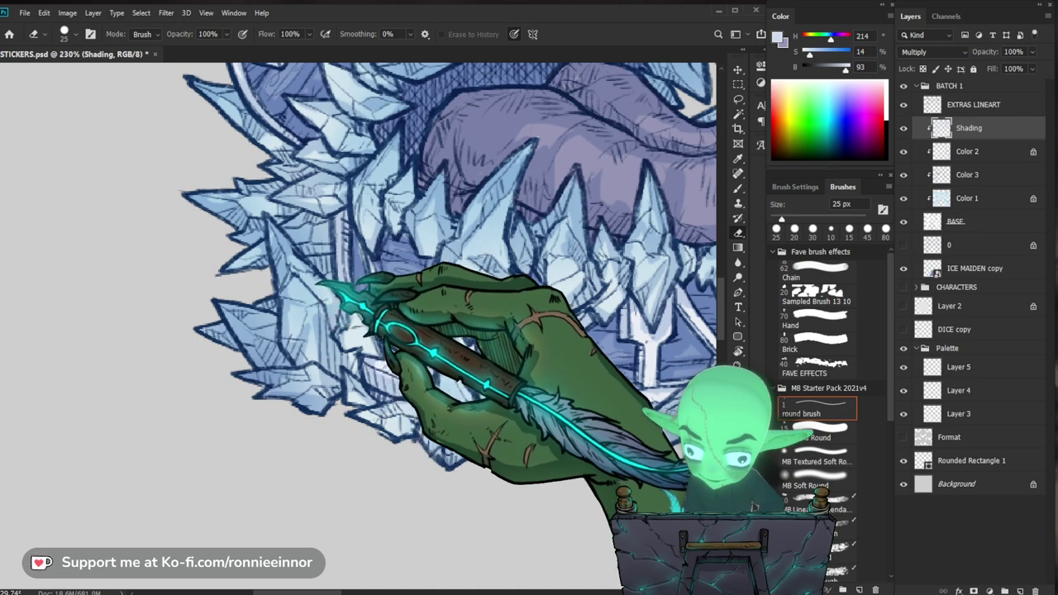
{"action": "key", "text": "b"}
{"action": "left_click_drag", "start_coordinate": [315, 314], "coordinate": [364, 257]}
{"action": "key", "text": "e"}
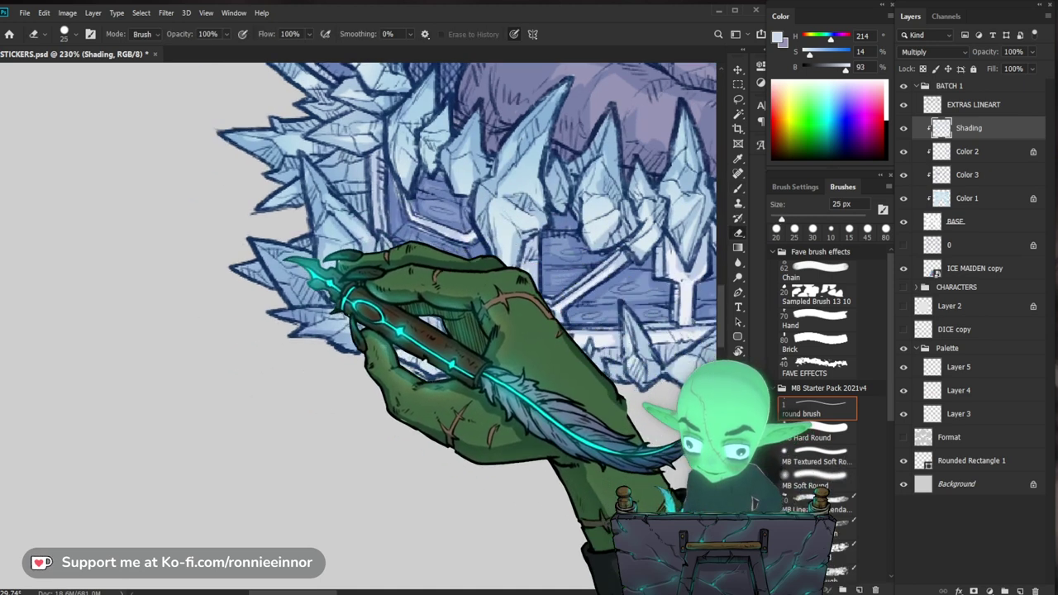
Shade the lowest ice spikes on the chest's side with the 20 px brush, trimming edges with the 25 px eraser.
{"action": "key", "text": "b"}
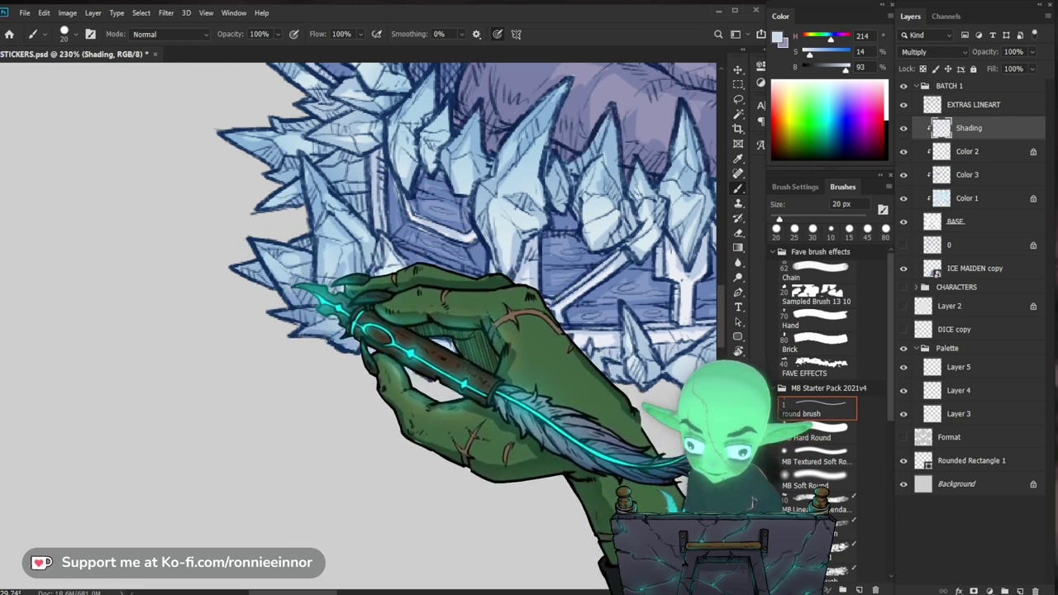
{"action": "key", "text": "e"}
{"action": "mouse_move", "coordinate": [453, 340]}
{"action": "left_mouse_down"}
{"action": "mouse_move", "coordinate": [364, 335]}
{"action": "mouse_move", "coordinate": [414, 335]}
{"action": "left_mouse_up"}
{"action": "key", "text": "b"}
{"action": "left_click_drag", "start_coordinate": [542, 336], "coordinate": [439, 422]}
{"action": "key", "text": "e"}
{"action": "key", "text": "b"}
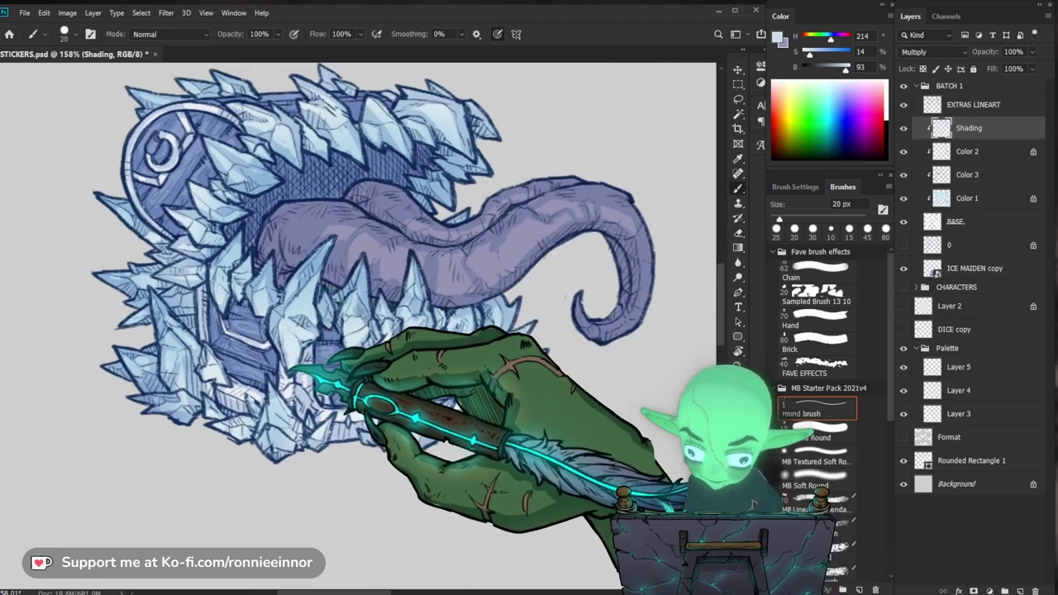
Refine the shading on the near corner post and the spikes beneath it with the 20 px brush and 25 px eraser.
{"action": "key", "text": "e"}
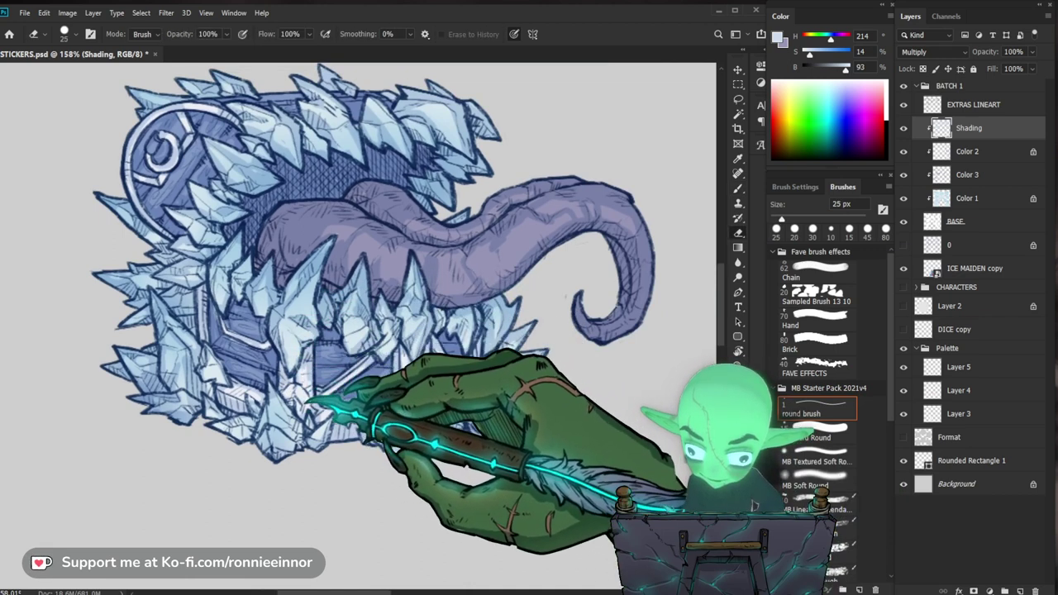
{"action": "key", "text": "b"}
{"action": "mouse_move", "coordinate": [446, 417]}
{"action": "left_mouse_down"}
{"action": "mouse_move", "coordinate": [485, 359]}
{"action": "mouse_move", "coordinate": [488, 415]}
{"action": "left_mouse_up"}
{"action": "key", "text": "e"}
{"action": "key", "text": "b"}
{"action": "key", "text": "e"}
{"action": "key", "text": "b"}
{"action": "left_click_drag", "start_coordinate": [399, 418], "coordinate": [467, 373]}
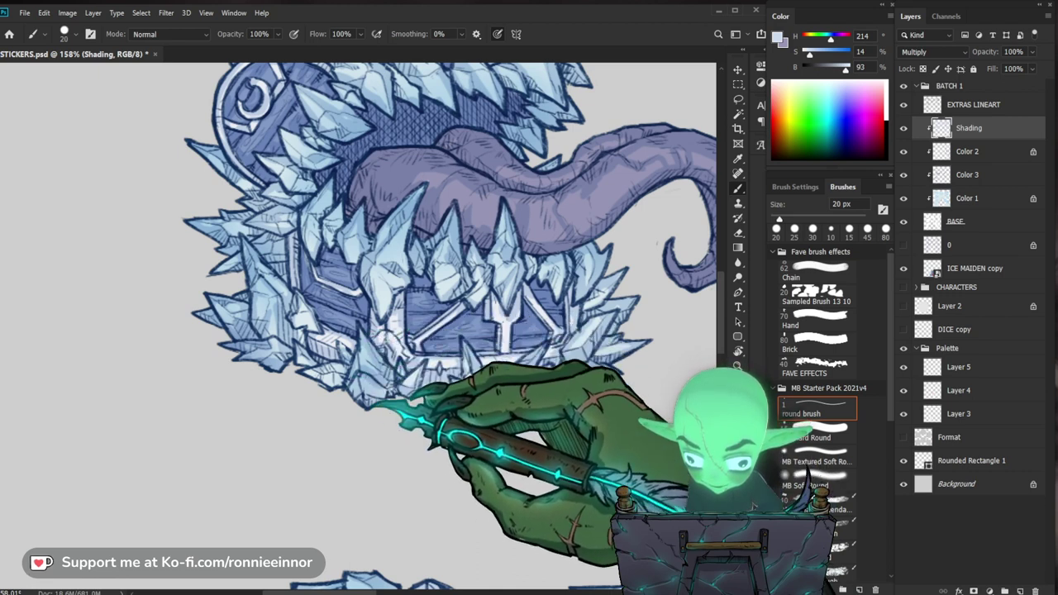
{"action": "key", "text": "e"}
Touch up the shading on the lid's ice spikes and round end with the 20 px brush and 25 px eraser.
{"action": "left_click_drag", "start_coordinate": [495, 314], "coordinate": [420, 318]}
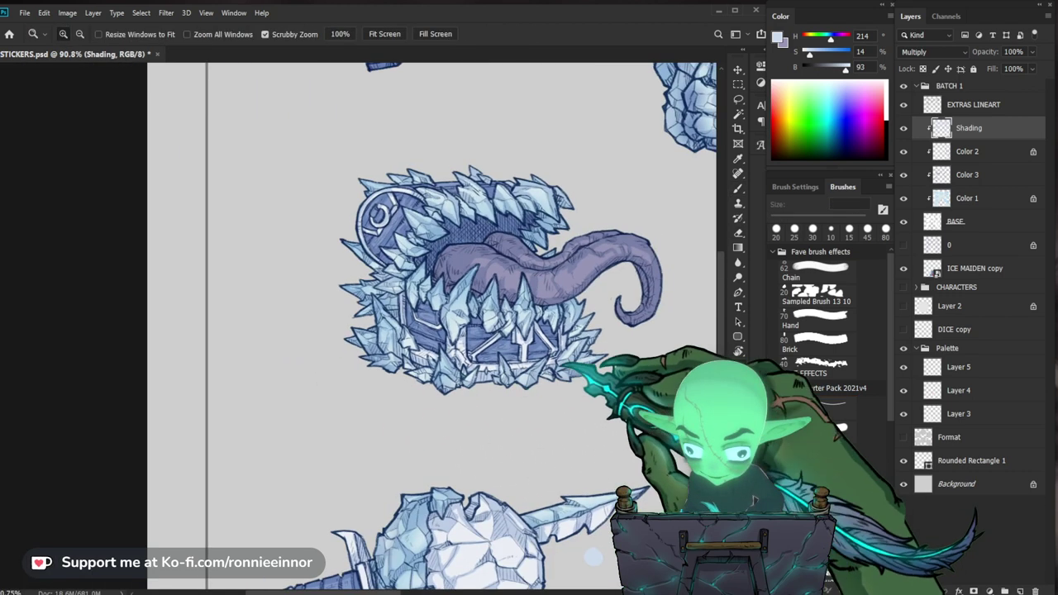
{"action": "left_click_drag", "start_coordinate": [653, 318], "coordinate": [559, 400]}
{"action": "left_click_drag", "start_coordinate": [416, 288], "coordinate": [488, 270]}
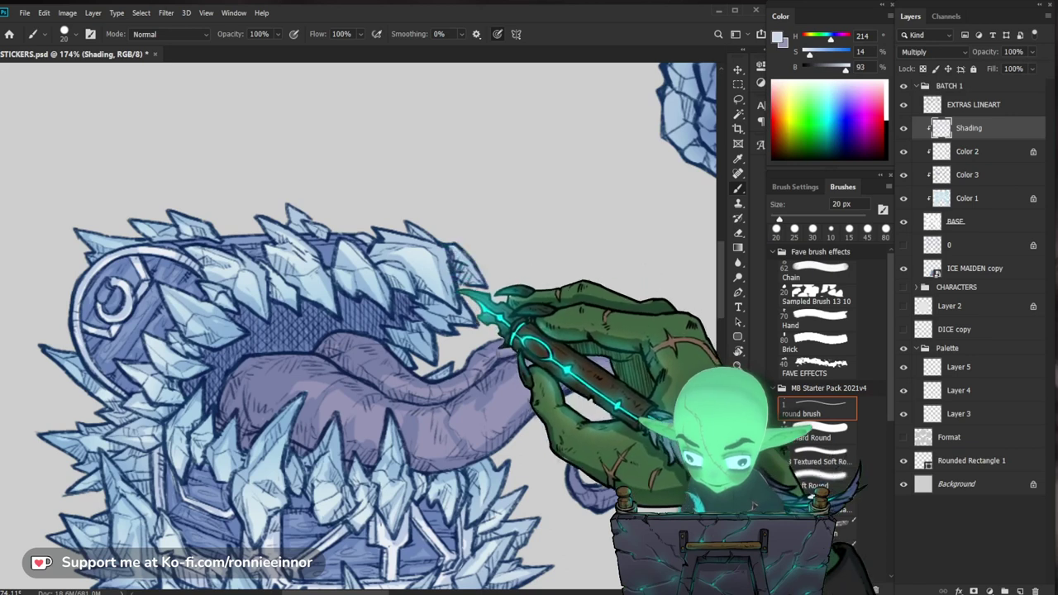
{"action": "key", "text": "b"}
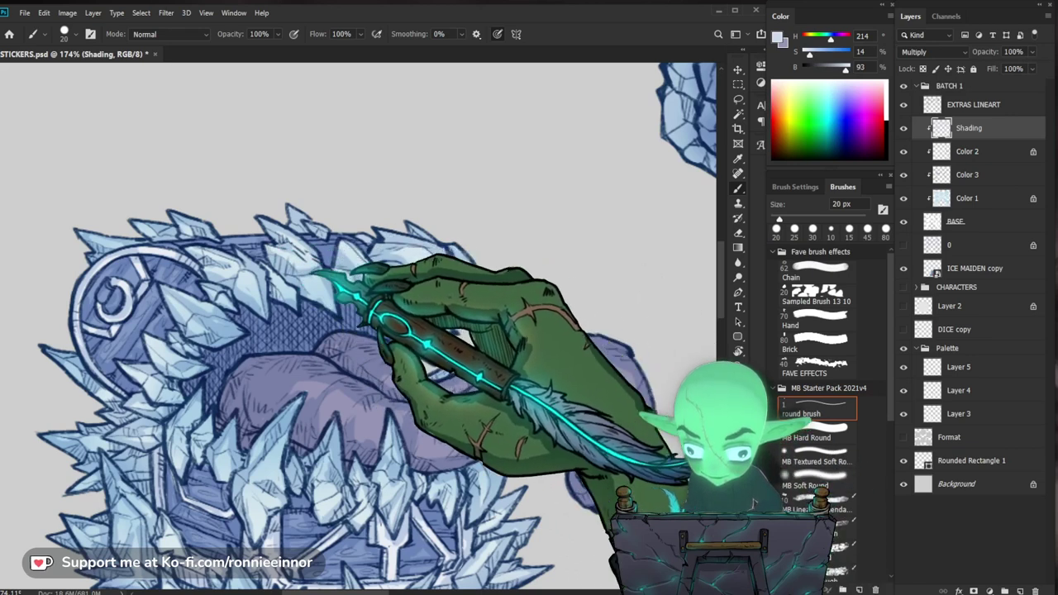
{"action": "left_click_drag", "start_coordinate": [386, 258], "coordinate": [495, 225]}
{"action": "key", "text": "e"}
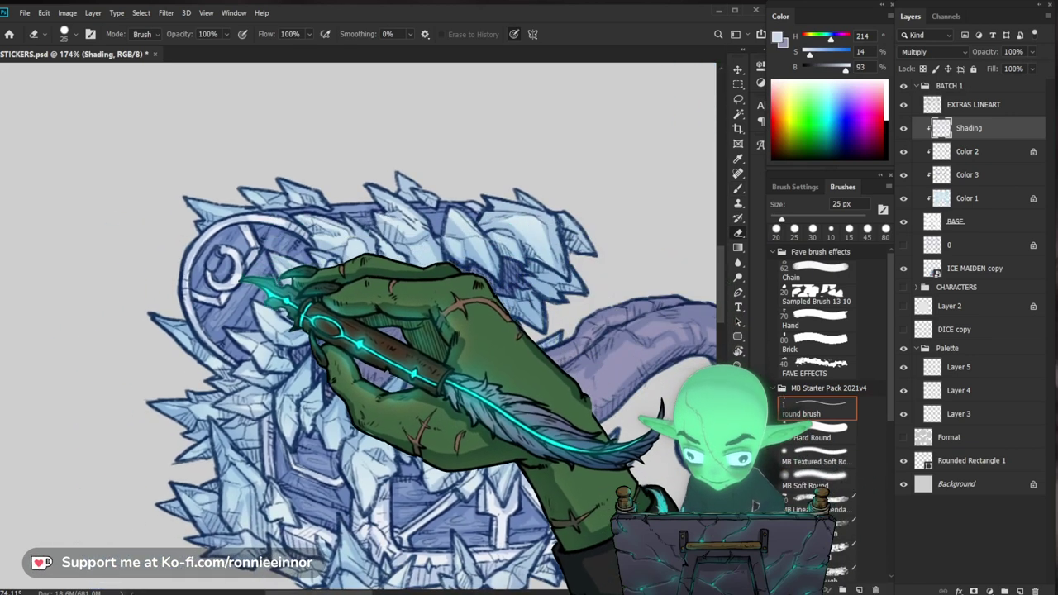
{"action": "key", "text": "b"}
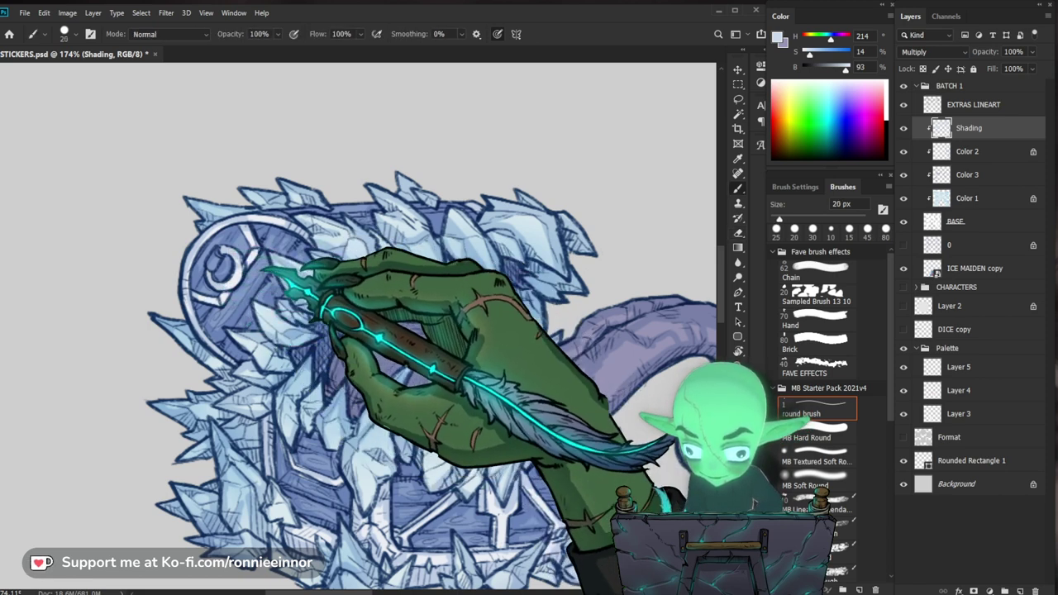
Finish the shading on the mimic chest's inner lid spikes and lower front with the 20 px brush, cleaning edges with the eraser.
{"action": "key", "text": "e"}
{"action": "mouse_move", "coordinate": [377, 250]}
{"action": "left_mouse_down"}
{"action": "mouse_move", "coordinate": [338, 272]}
{"action": "mouse_move", "coordinate": [385, 263]}
{"action": "left_mouse_up"}
{"action": "key", "text": "b"}
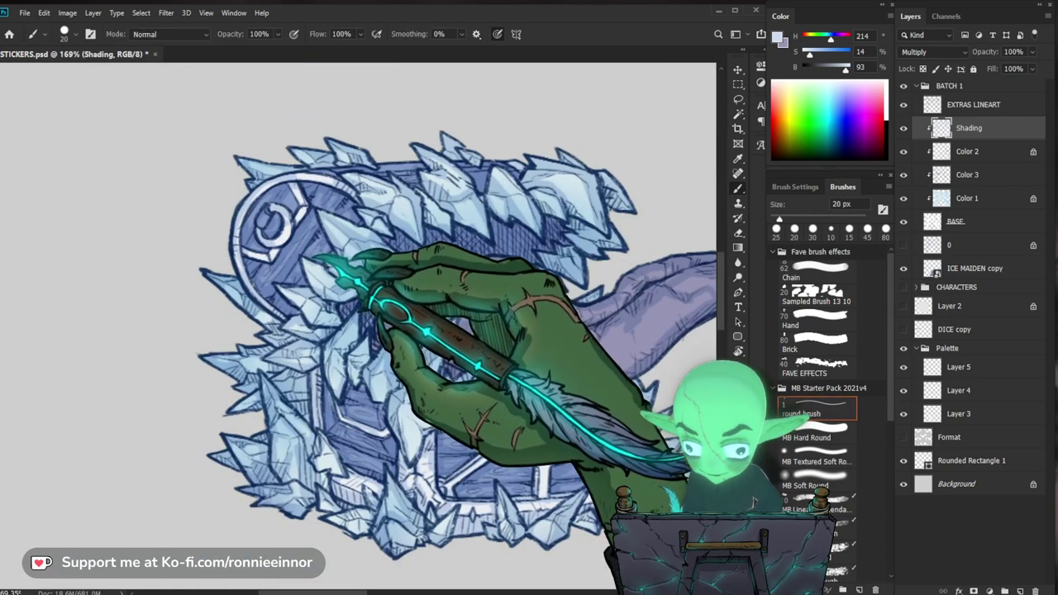
{"action": "left_click_drag", "start_coordinate": [419, 316], "coordinate": [401, 407]}
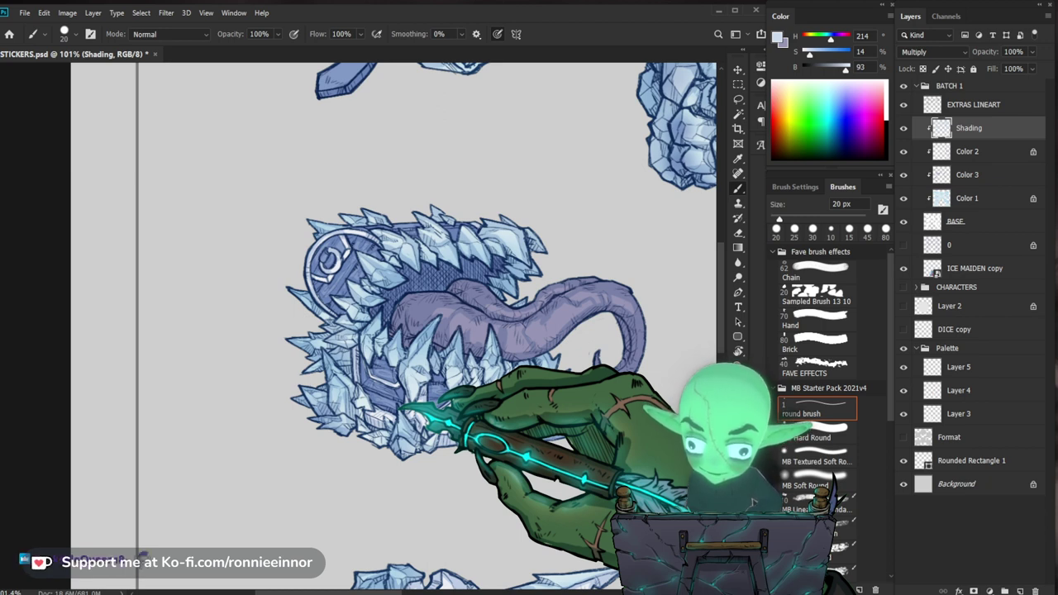
{"action": "mouse_move", "coordinate": [363, 411]}
{"action": "left_mouse_down"}
{"action": "mouse_move", "coordinate": [432, 387]}
{"action": "mouse_move", "coordinate": [298, 389]}
{"action": "left_mouse_up"}
{"action": "left_click_drag", "start_coordinate": [581, 459], "coordinate": [344, 378]}
{"action": "left_click_drag", "start_coordinate": [434, 381], "coordinate": [410, 386]}
Shade the ice dagger's grip and pommel with the 60 px brush, cleaning edges with the 25 px and 30 px eraser.
{"action": "scroll", "coordinate": [459, 351], "scroll_direction": "up", "scroll_amount": 5}
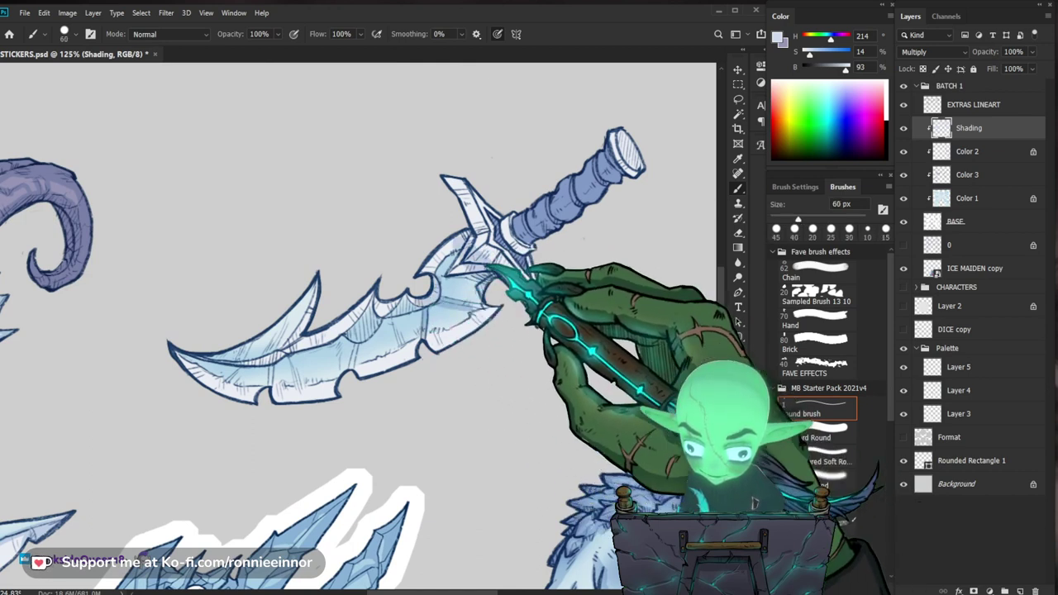
{"action": "key", "text": "e"}
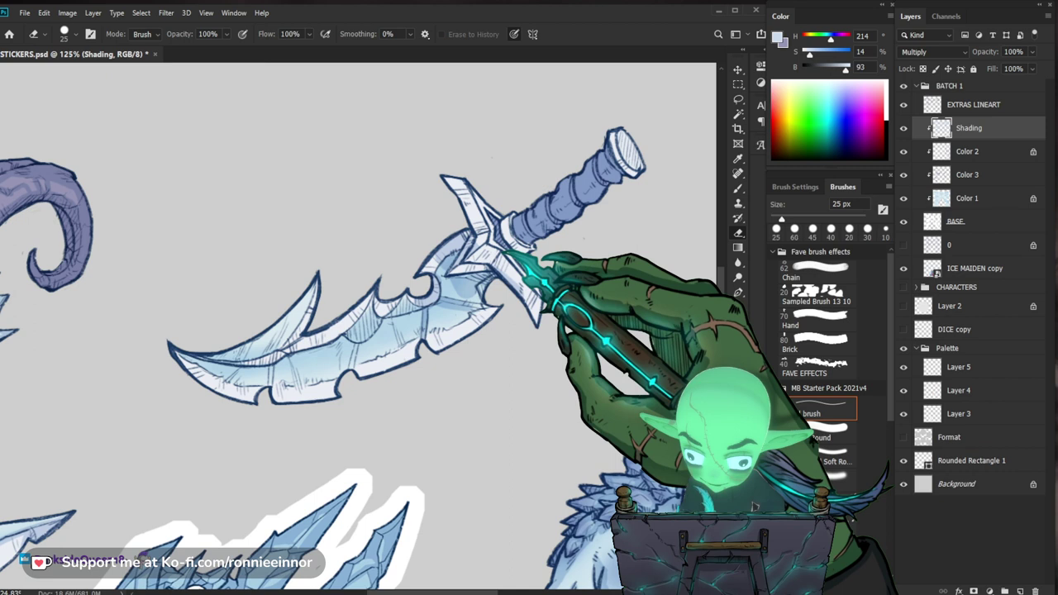
{"action": "key", "text": "b"}
{"action": "left_click_drag", "start_coordinate": [512, 248], "coordinate": [418, 287]}
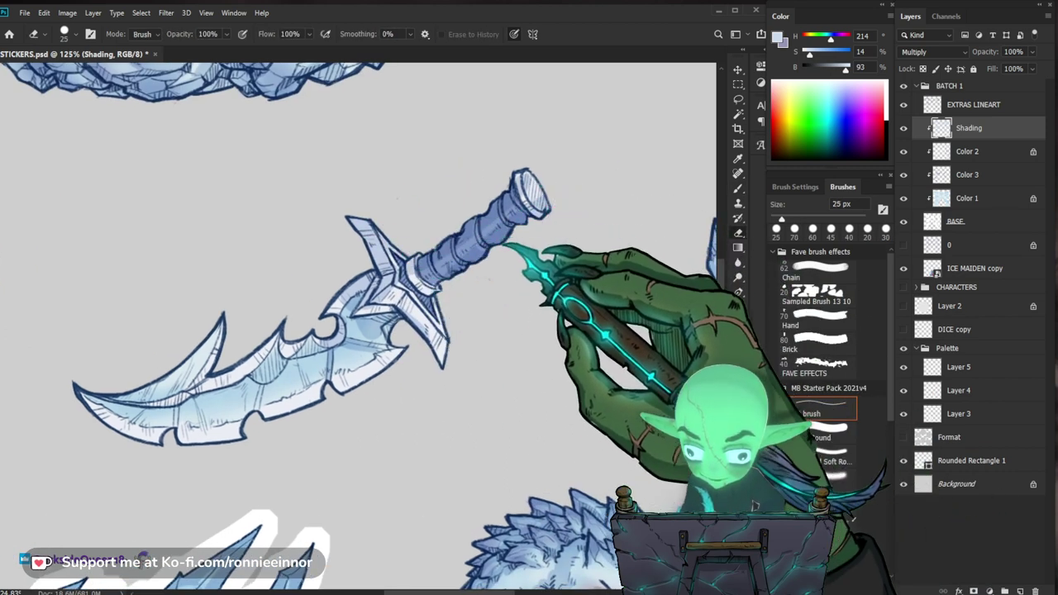
{"action": "key", "text": "b"}
{"action": "key", "text": "e"}
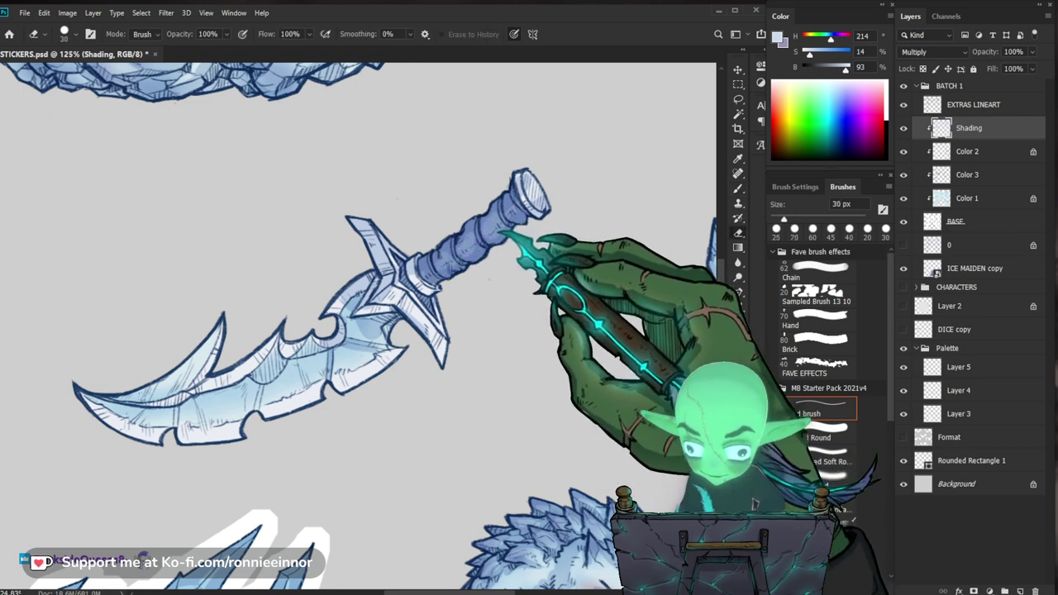
Refine the shading on the dagger's grip ridges and collar, alternating the 30 px brush and 30 px eraser.
{"action": "key", "text": "b"}
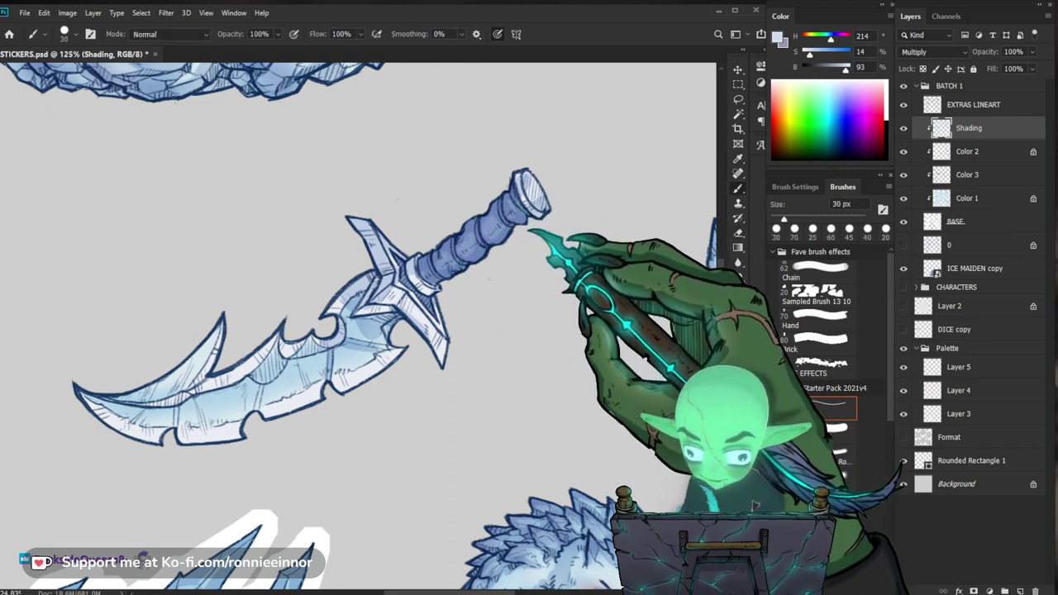
{"action": "key", "text": "e"}
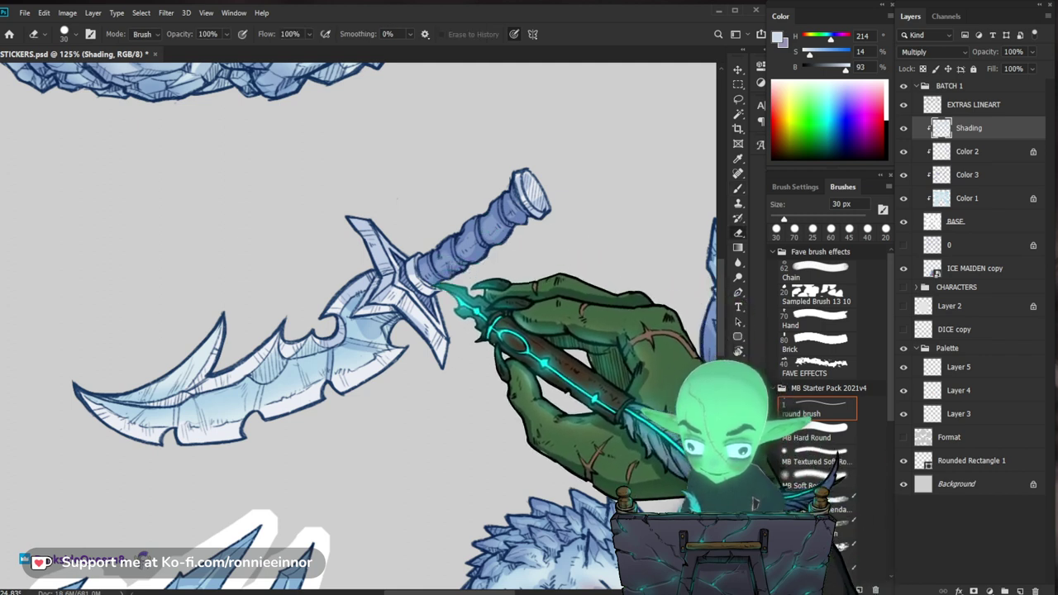
{"action": "key", "text": "b"}
{"action": "key", "text": "e"}
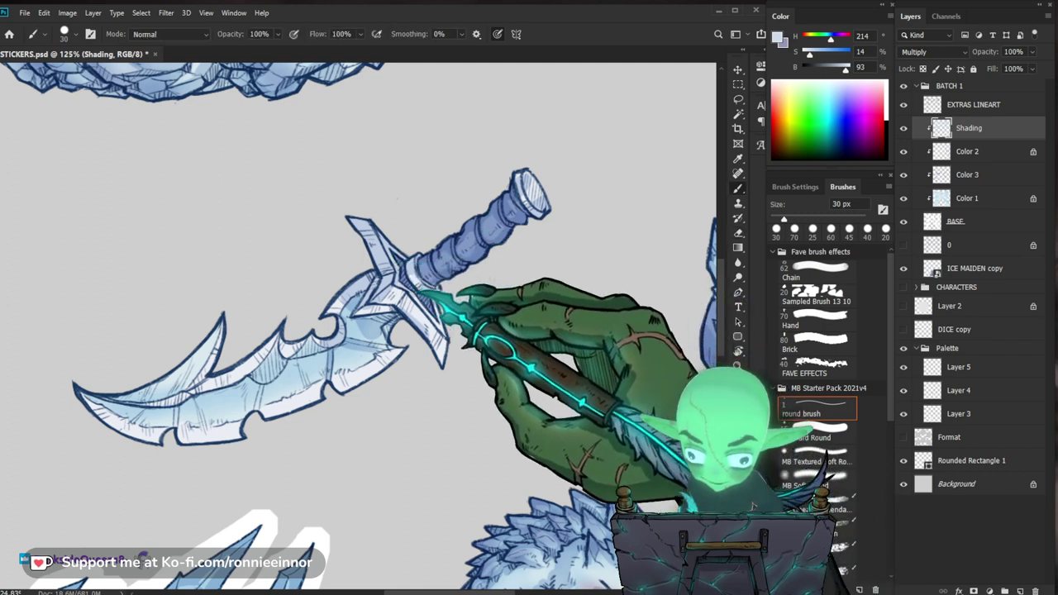
{"action": "key", "text": "b"}
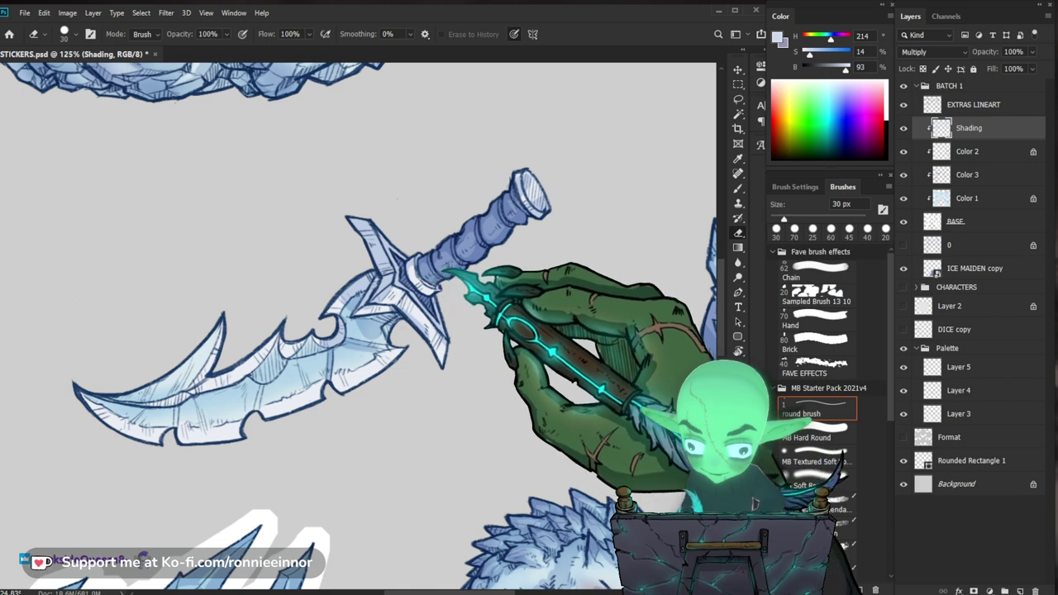
{"action": "key", "text": "e"}
{"action": "key", "text": "b"}
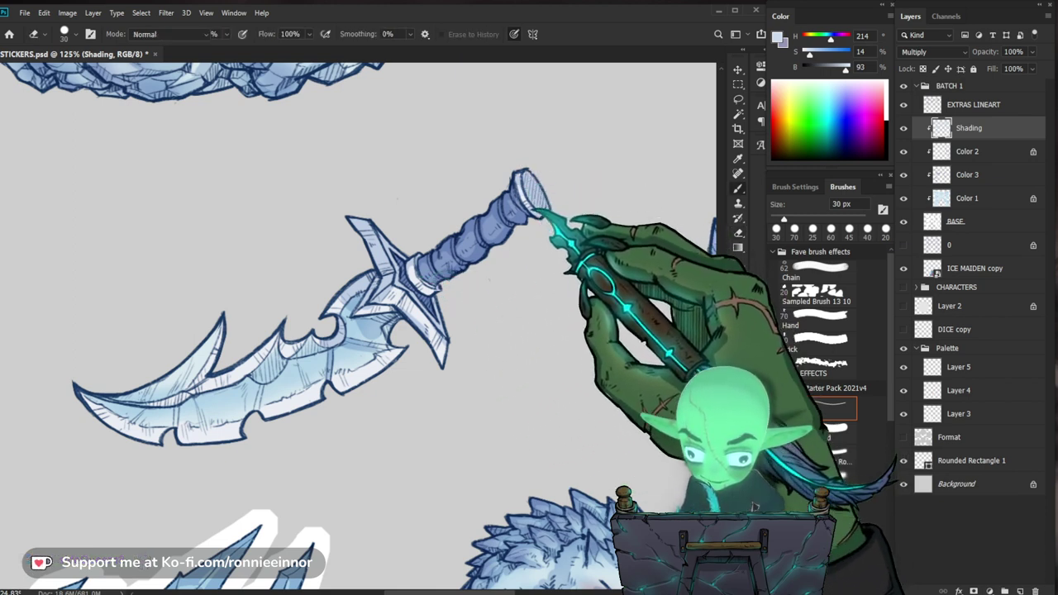
{"action": "left_click_drag", "start_coordinate": [555, 222], "coordinate": [478, 285]}
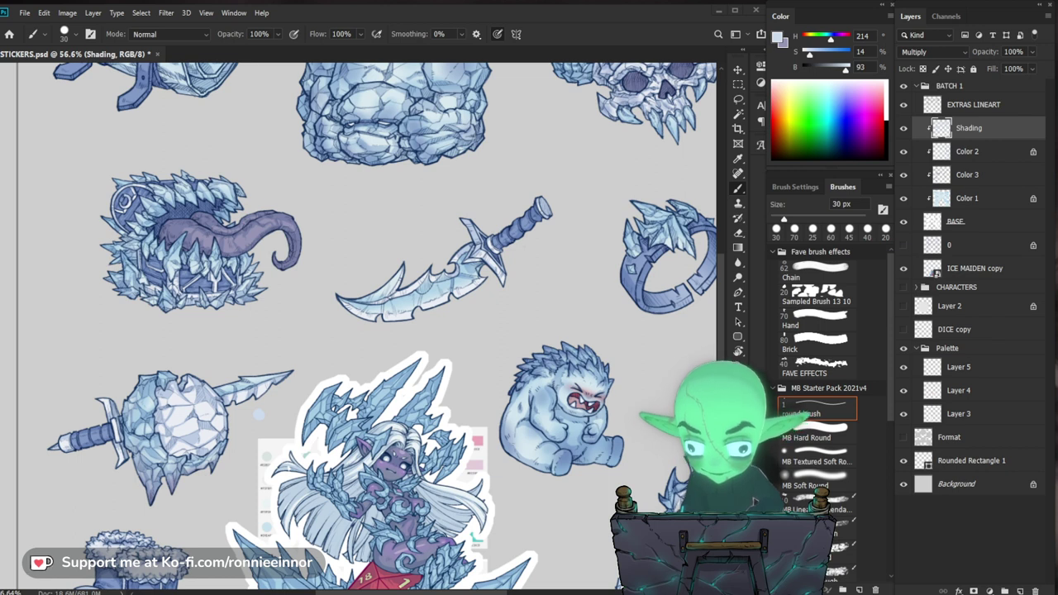
Shade the dagger's curved blade and its back spikes with the 30 px brush.
{"action": "left_click_drag", "start_coordinate": [446, 279], "coordinate": [516, 267]}
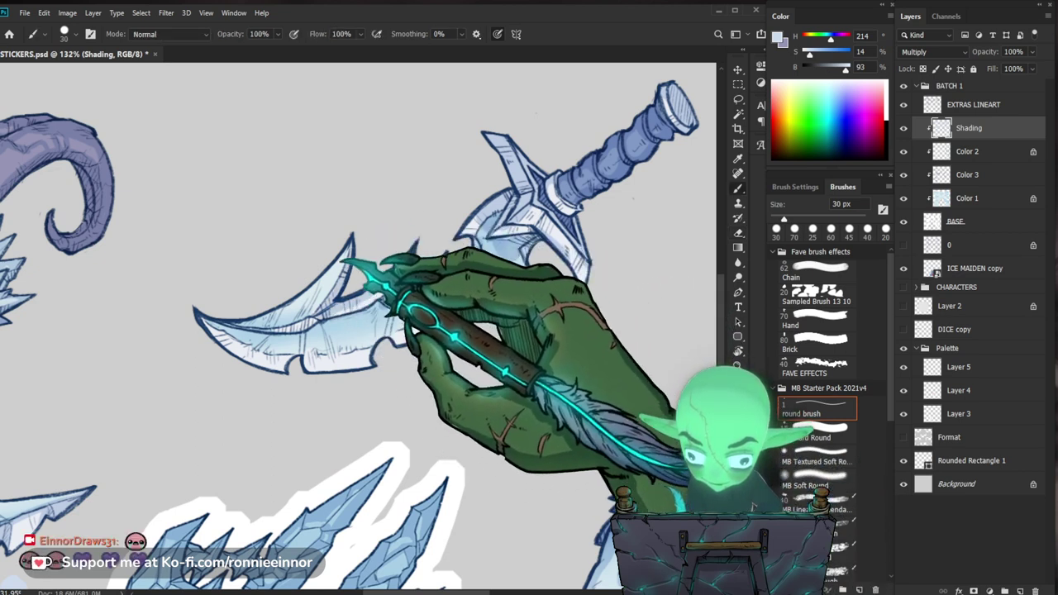
{"action": "mouse_move", "coordinate": [380, 318]}
{"action": "left_mouse_down"}
{"action": "mouse_move", "coordinate": [337, 324]}
{"action": "mouse_move", "coordinate": [362, 308]}
{"action": "left_mouse_up"}
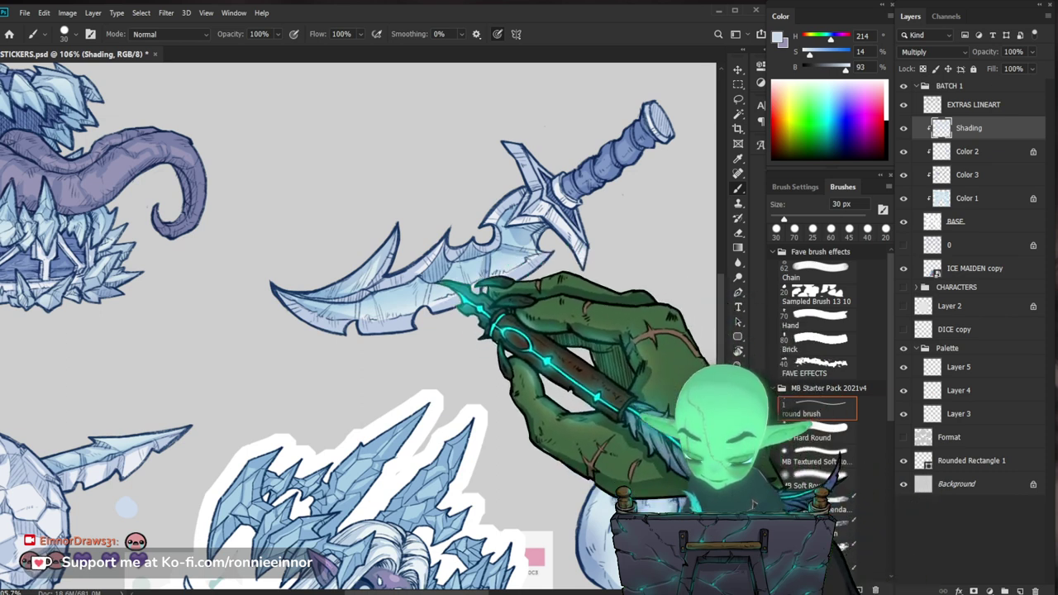
{"action": "left_click_drag", "start_coordinate": [448, 263], "coordinate": [420, 263]}
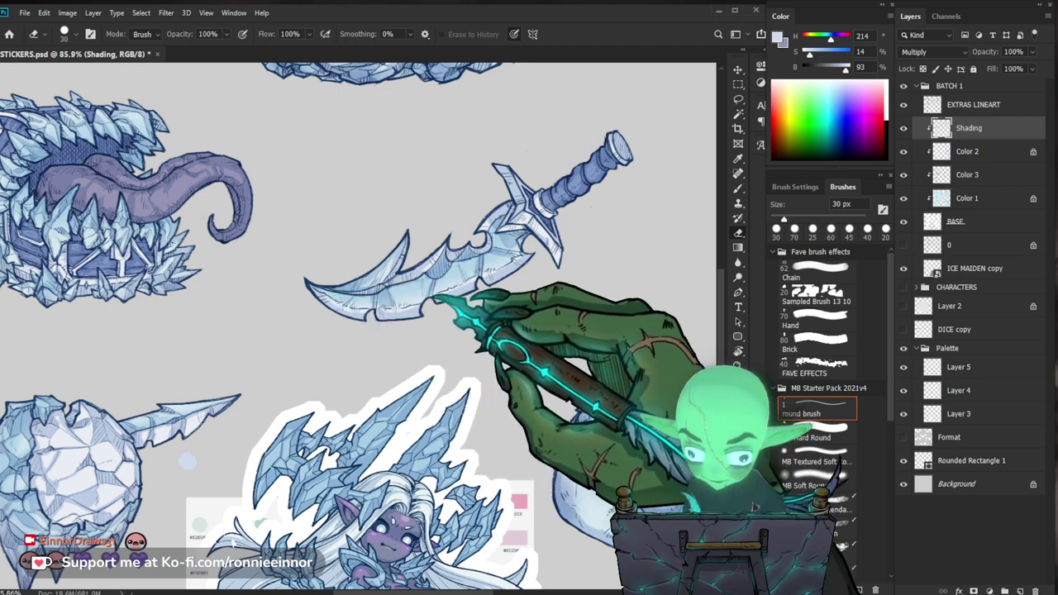
Refine the shading on the blade's base and the crossguard with the 30 px brush and 30 px eraser.
{"action": "key", "text": "b"}
{"action": "key", "text": "e"}
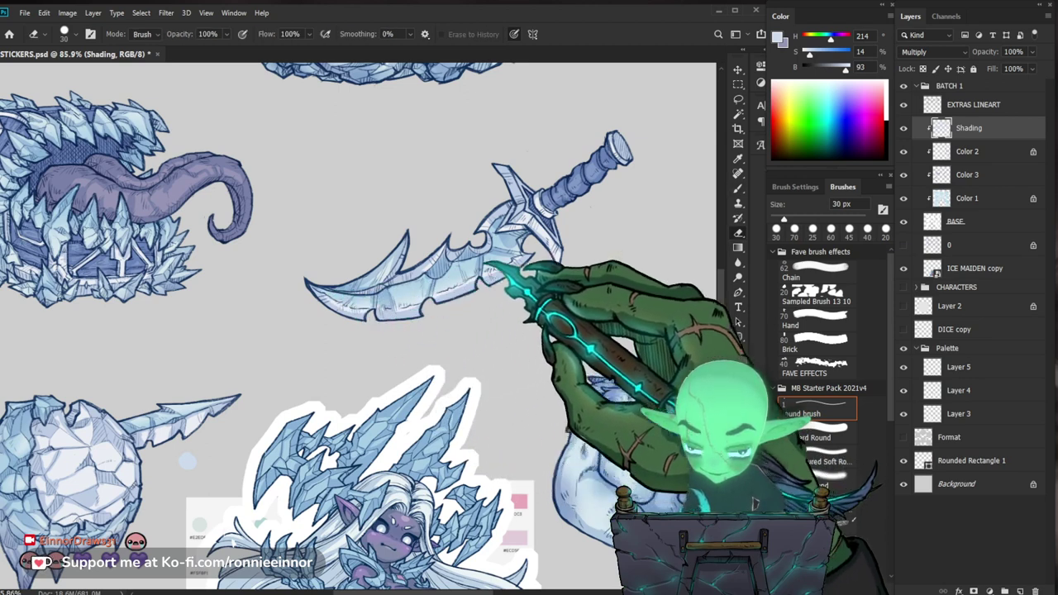
{"action": "key", "text": "b"}
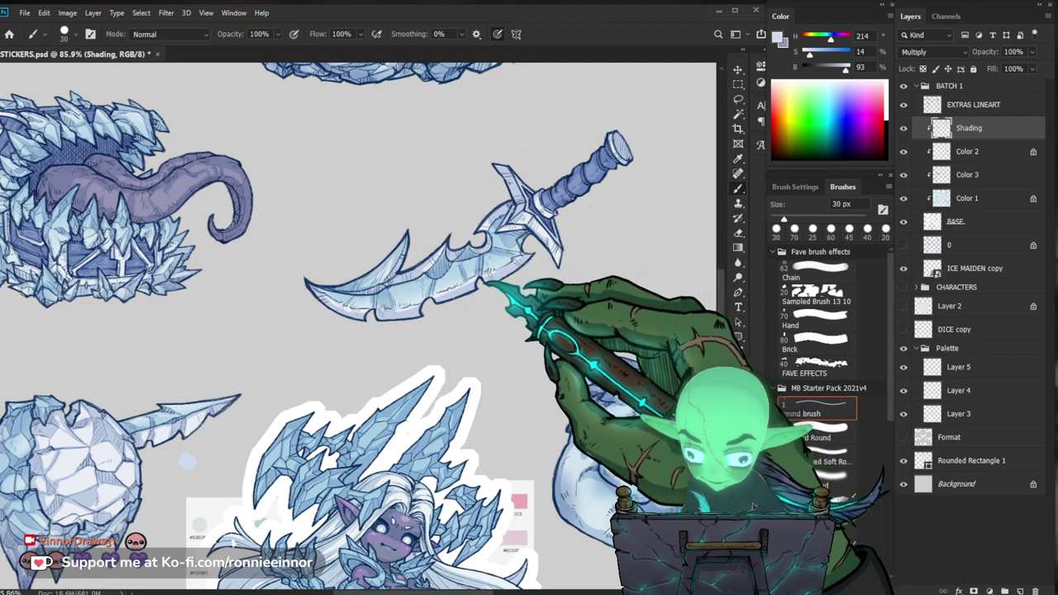
{"action": "key", "text": "e"}
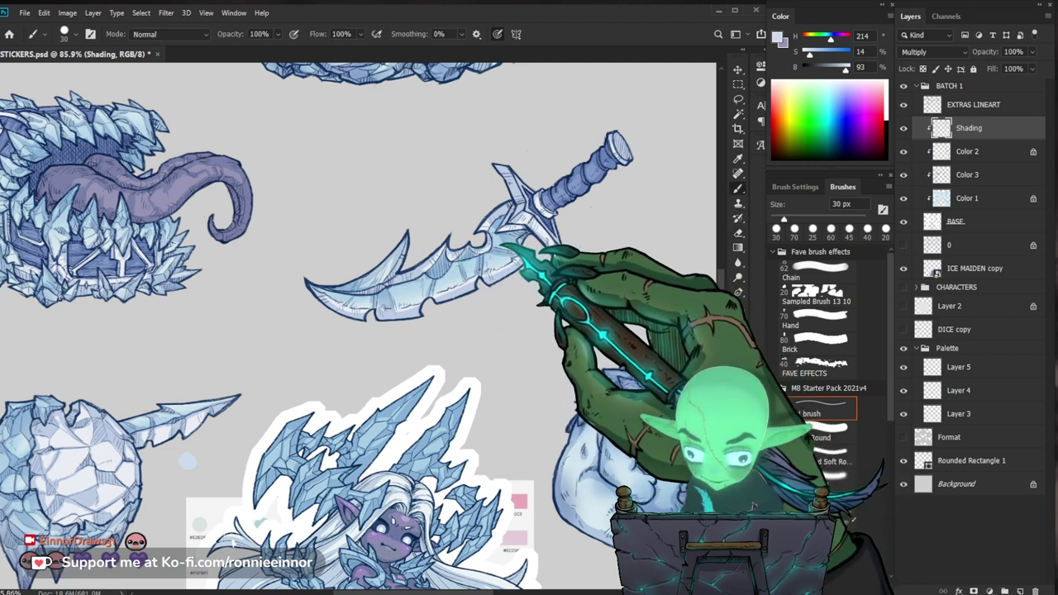
{"action": "key", "text": "b"}
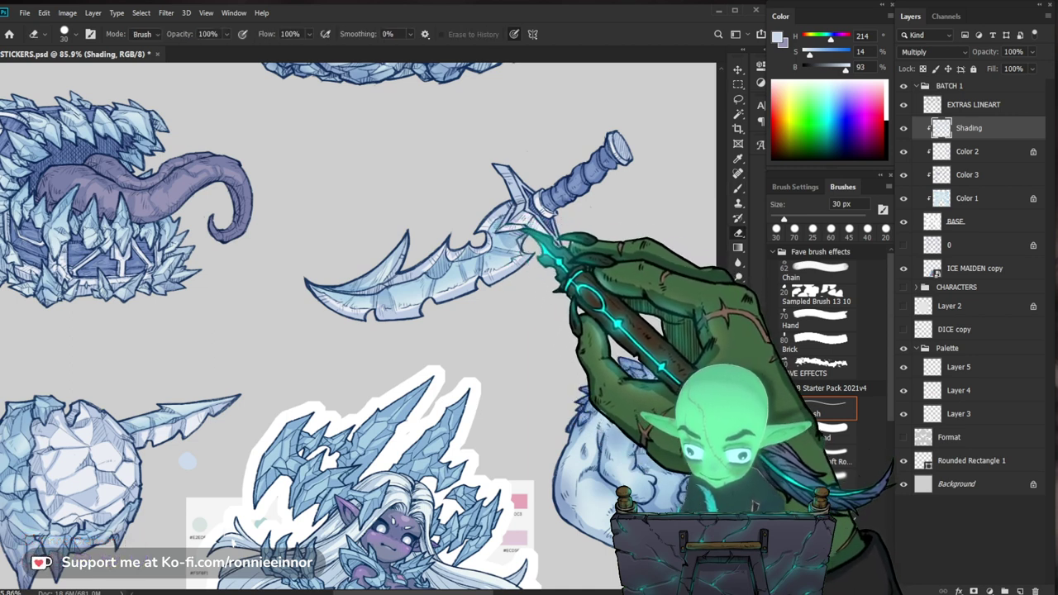
{"action": "left_click_drag", "start_coordinate": [612, 250], "coordinate": [580, 240]}
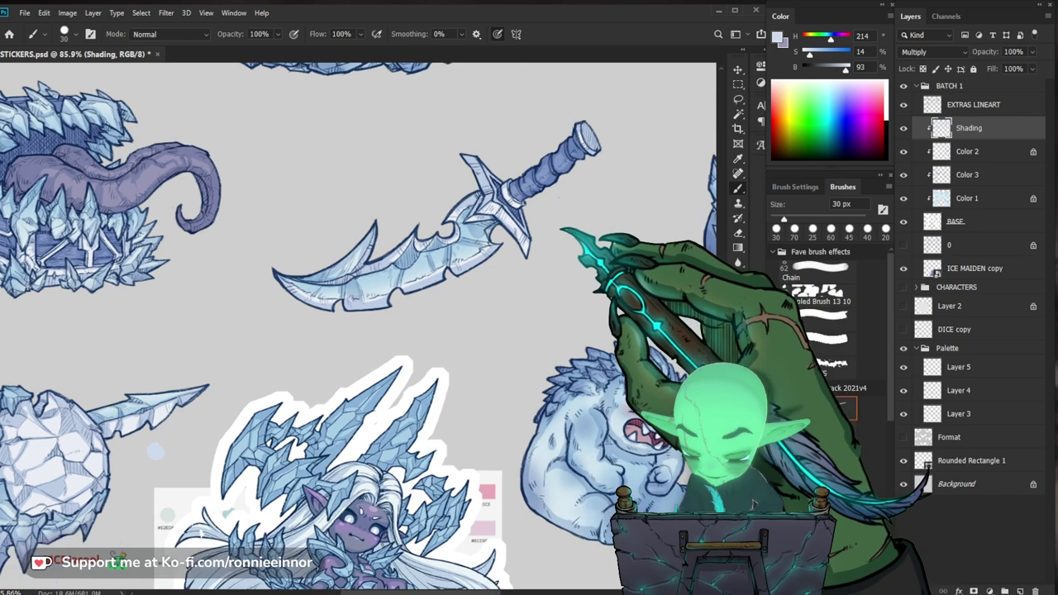
{"action": "key", "text": "e"}
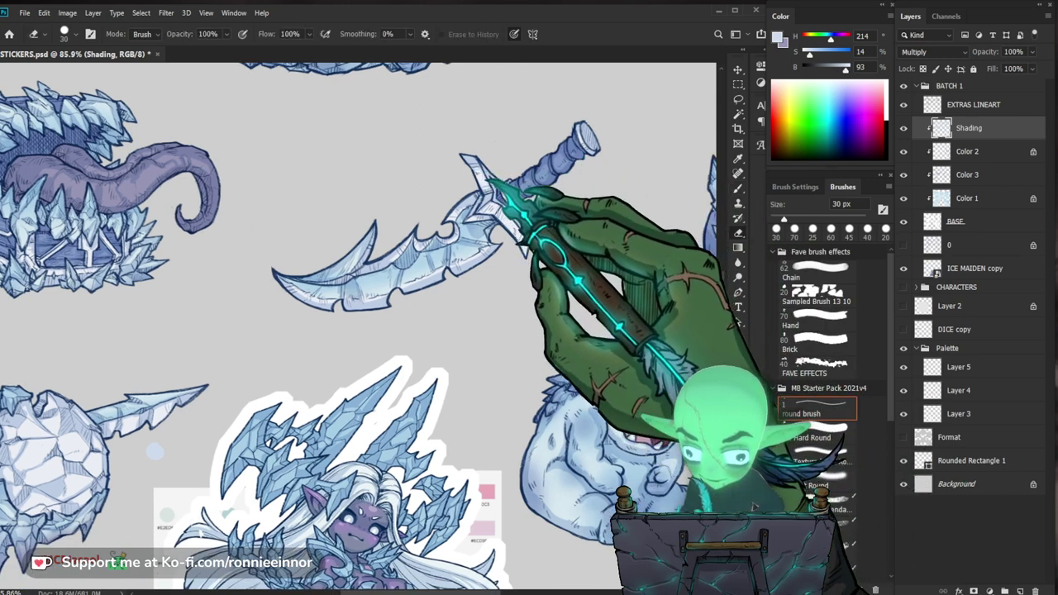
{"action": "key", "text": "b"}
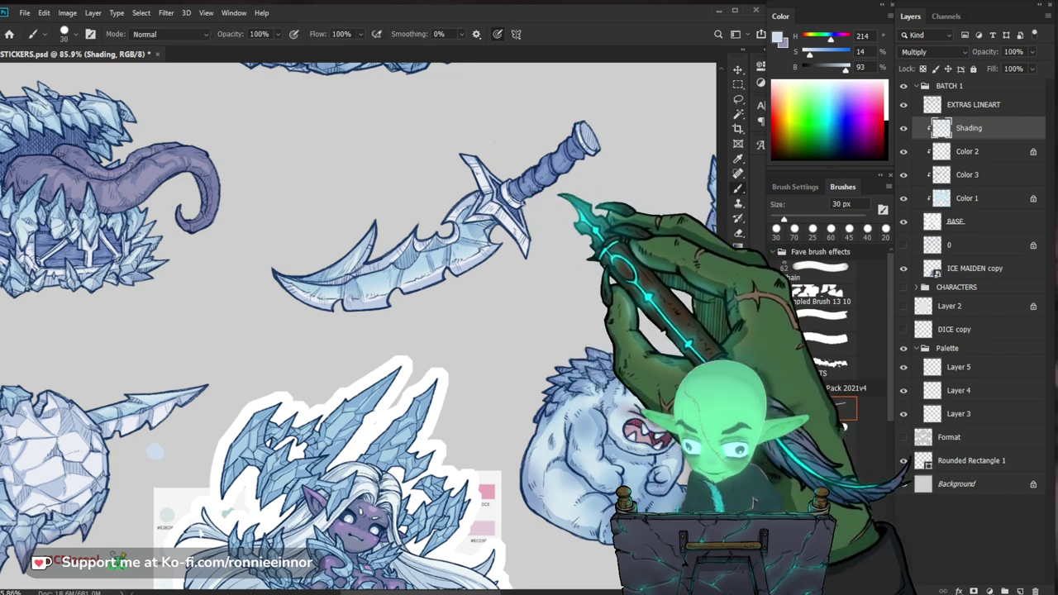
Check the shading across the sticker sheet, looking closely at the mimic chest and the ice ring.
{"action": "scroll", "coordinate": [570, 216], "scroll_direction": "down", "scroll_amount": 3}
{"action": "left_click_drag", "start_coordinate": [622, 317], "coordinate": [600, 363]}
{"action": "scroll", "coordinate": [267, 358], "scroll_direction": "down", "scroll_amount": 3}
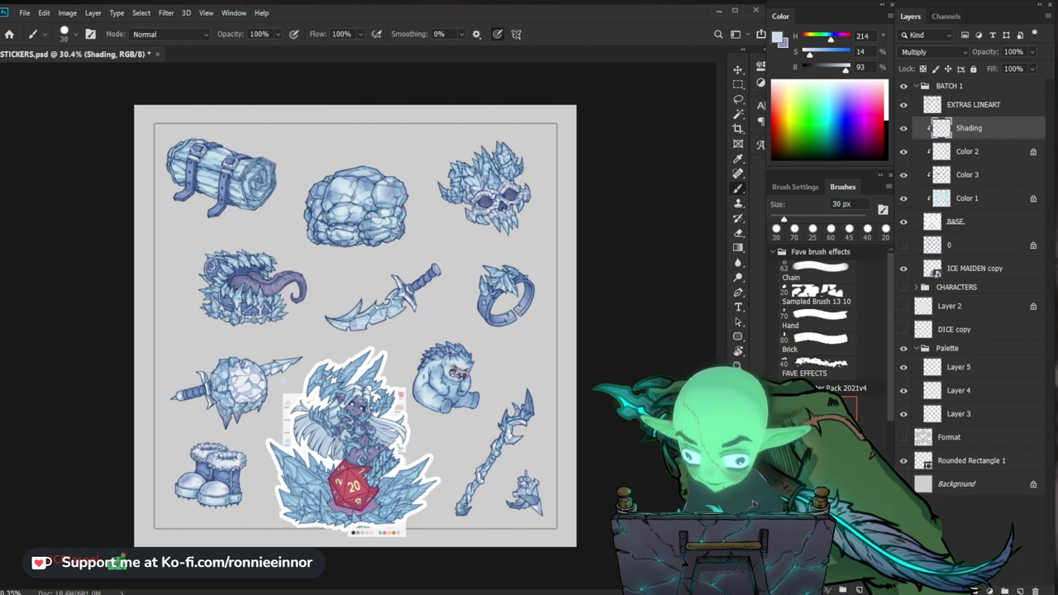
{"action": "key", "text": "e"}
{"action": "scroll", "coordinate": [222, 291], "scroll_direction": "up", "scroll_amount": 5}
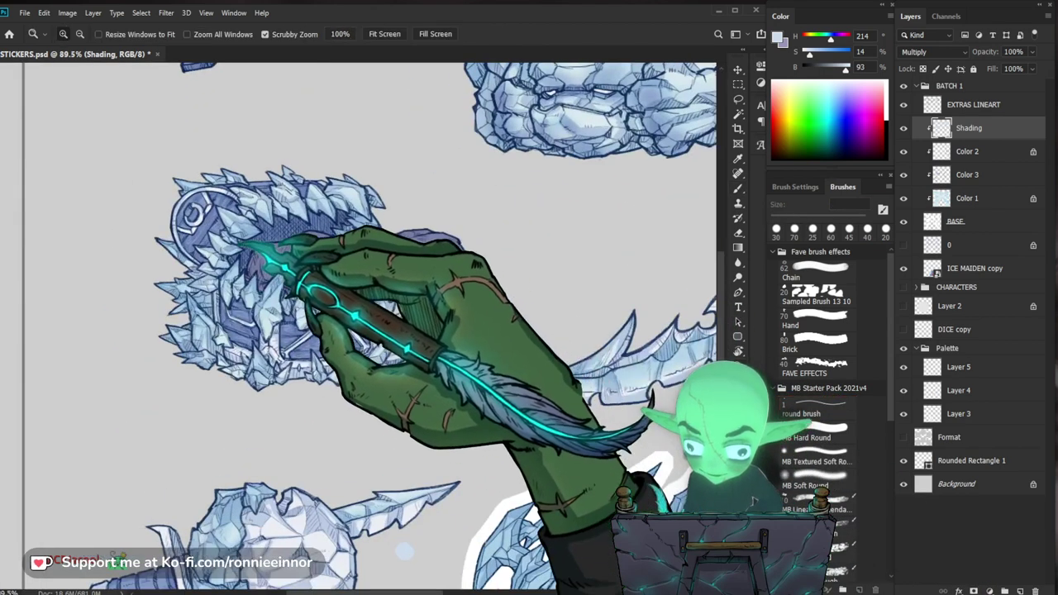
{"action": "key", "text": "ctrl+space"}
{"action": "left_click_drag", "start_coordinate": [271, 216], "coordinate": [238, 256]}
{"action": "key", "text": "space"}
{"action": "left_click_drag", "start_coordinate": [463, 355], "coordinate": [372, 283]}
{"action": "key", "text": "ctrl+space"}
{"action": "mouse_move", "coordinate": [616, 228]}
{"action": "left_mouse_down"}
{"action": "mouse_move", "coordinate": [674, 222]}
{"action": "mouse_move", "coordinate": [583, 312]}
{"action": "left_mouse_up"}
{"action": "key", "text": "ctrl+space"}
{"action": "key", "text": "space"}
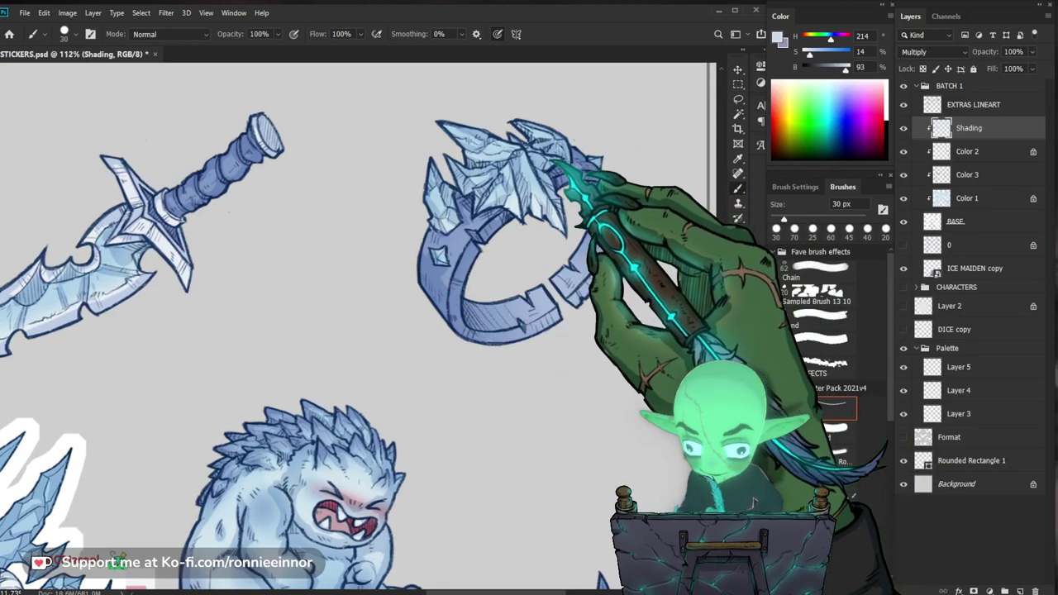
{"action": "key", "text": "ctrl+space"}
{"action": "left_click_drag", "start_coordinate": [651, 144], "coordinate": [581, 149]}
{"action": "key", "text": "ctrl+space"}
{"action": "key", "text": "ctrl+0"}
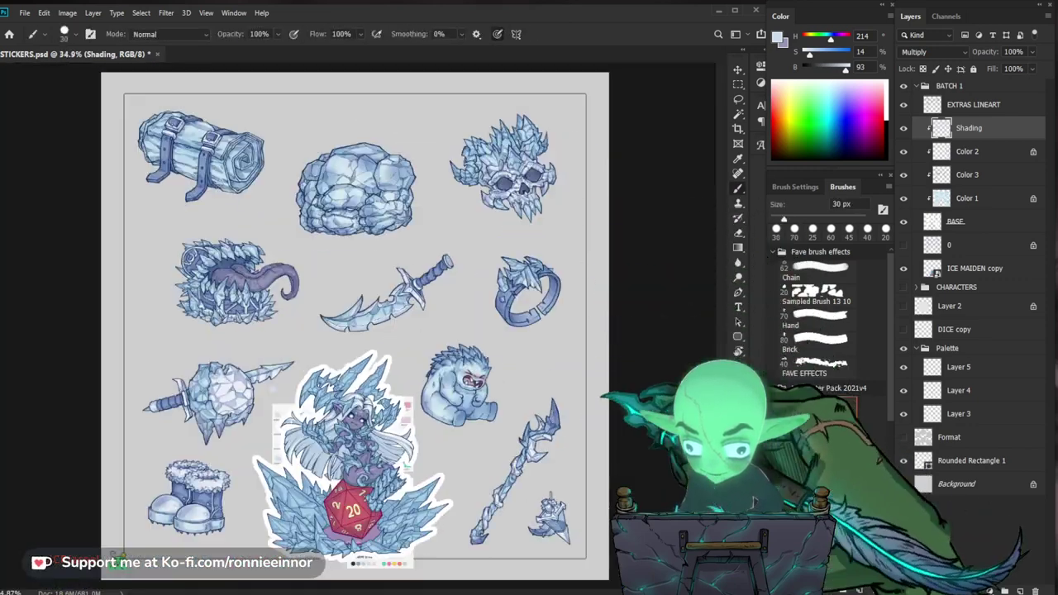
{"action": "key", "text": "z"}
{"action": "scroll", "coordinate": [347, 538], "scroll_direction": "up", "scroll_amount": 3}
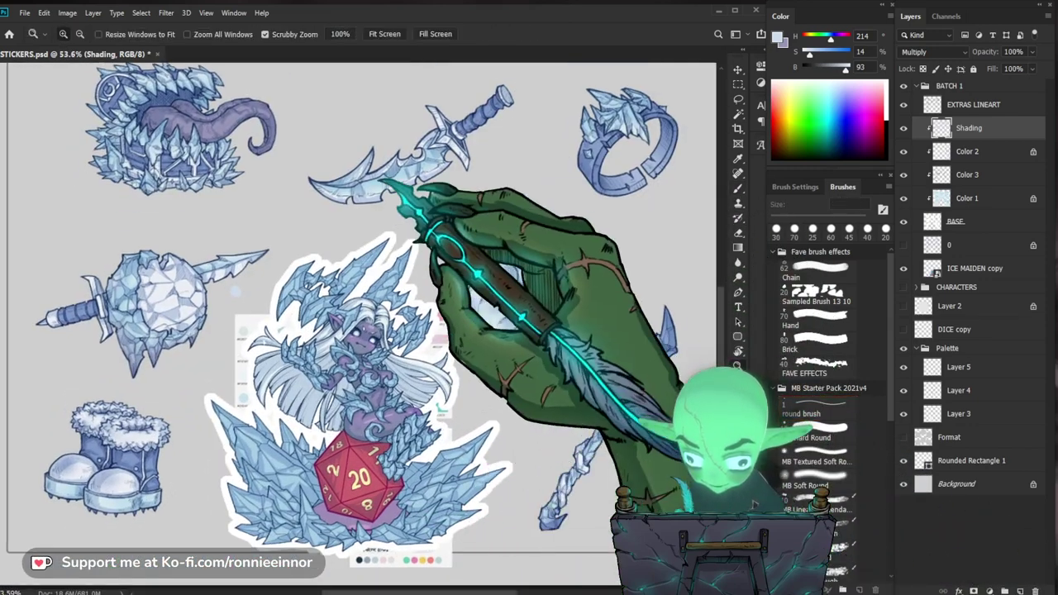
{"action": "scroll", "coordinate": [373, 182], "scroll_direction": "up", "scroll_amount": 4}
{"action": "key", "text": "e"}
{"action": "left_click_drag", "start_coordinate": [420, 155], "coordinate": [378, 179]}
{"action": "key", "text": "ctrl+z"}
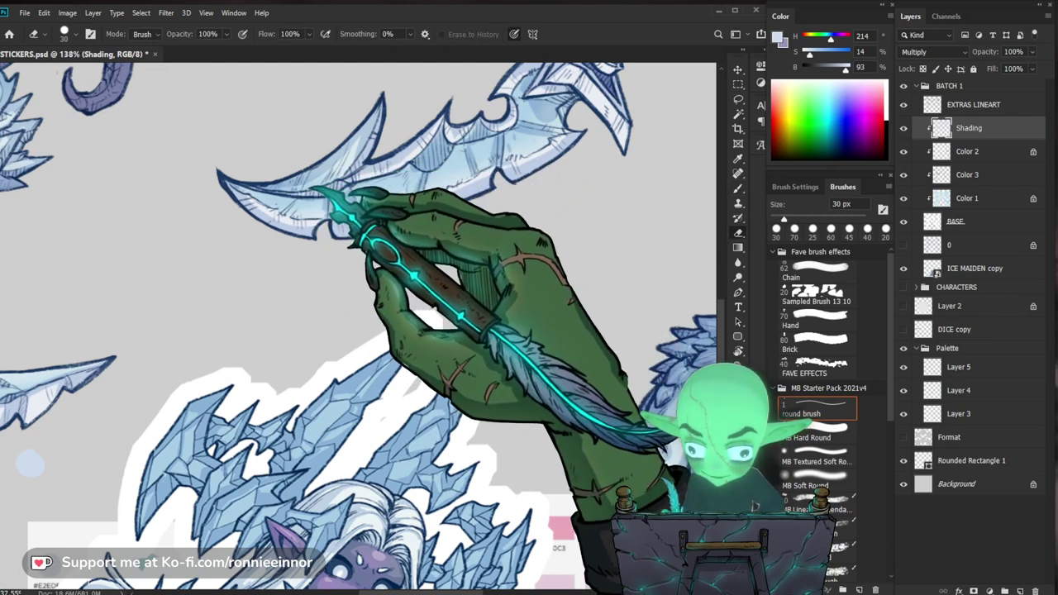
Touch up the shading around the dagger's crossguard and collar with the 30 px brush.
{"action": "key", "text": "b"}
{"action": "key", "text": "z"}
{"action": "left_click_drag", "start_coordinate": [372, 189], "coordinate": [286, 195]}
{"action": "scroll", "coordinate": [477, 213], "scroll_direction": "up", "scroll_amount": 2}
{"action": "left_click_drag", "start_coordinate": [477, 213], "coordinate": [571, 216]}
{"action": "key", "text": "b"}
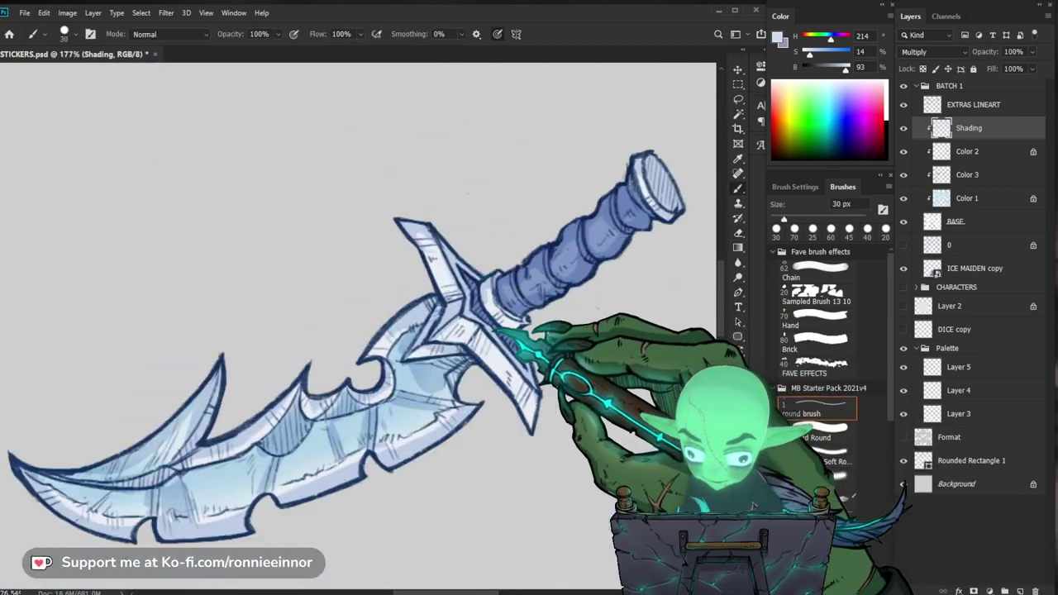
{"action": "key", "text": "z"}
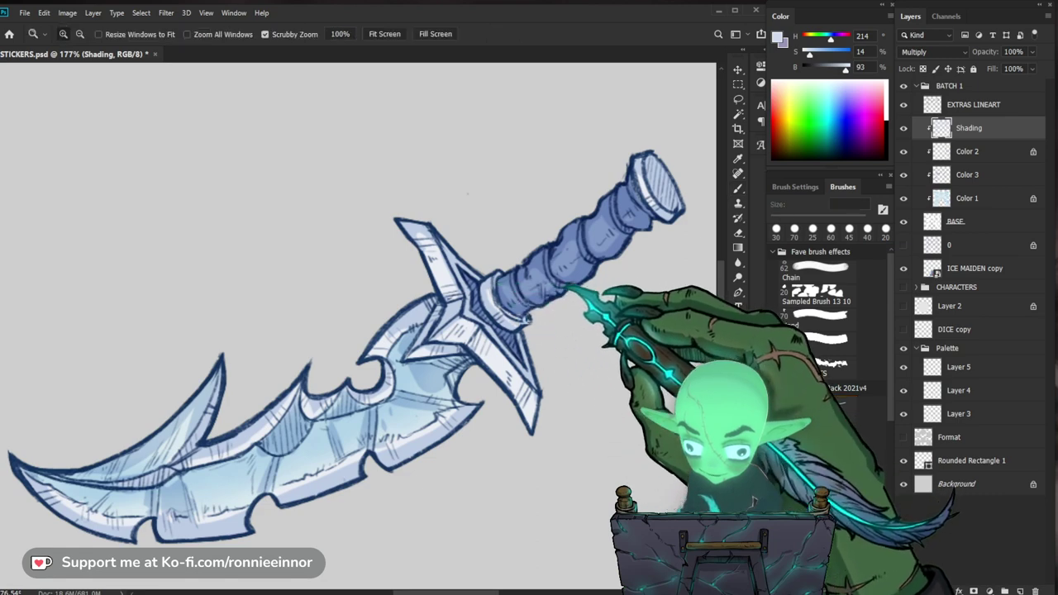
Examine the strapped bedroll's shading up close and compare it with the rest of the sticker sheet.
{"action": "scroll", "coordinate": [538, 389], "scroll_direction": "down", "scroll_amount": 5}
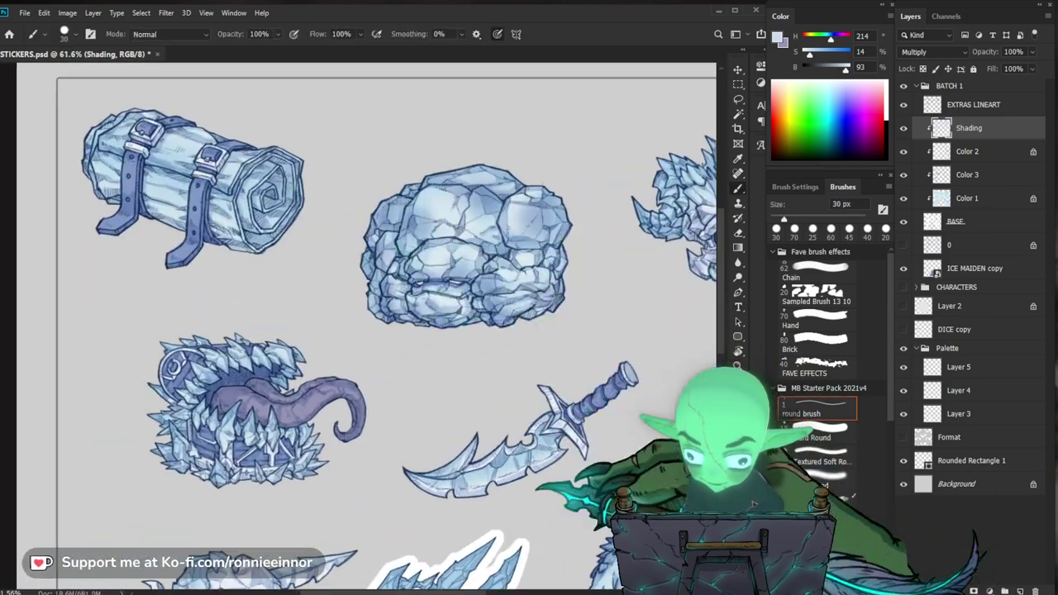
{"action": "scroll", "coordinate": [222, 190], "scroll_direction": "up", "scroll_amount": 5}
{"action": "key", "text": "b"}
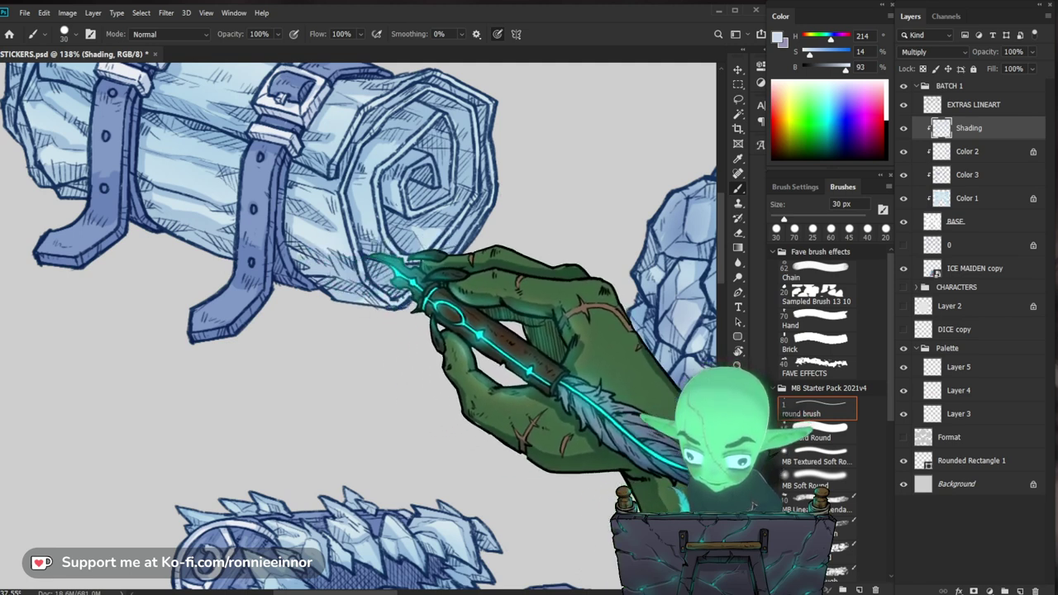
{"action": "left_click_drag", "start_coordinate": [506, 223], "coordinate": [584, 290]}
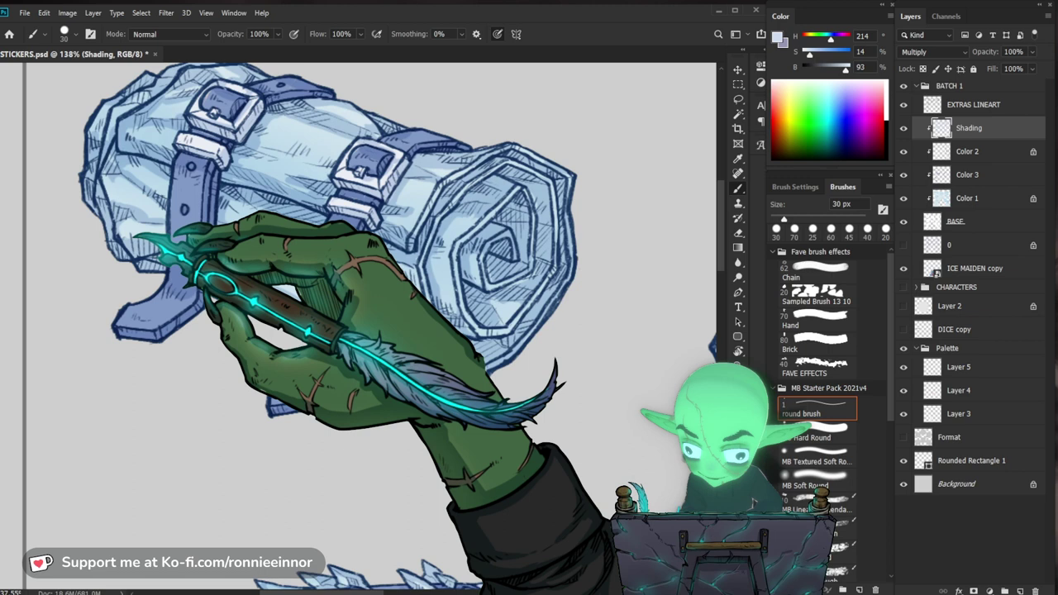
{"action": "left_click_drag", "start_coordinate": [314, 248], "coordinate": [253, 258]}
{"action": "left_click_drag", "start_coordinate": [589, 514], "coordinate": [473, 425]}
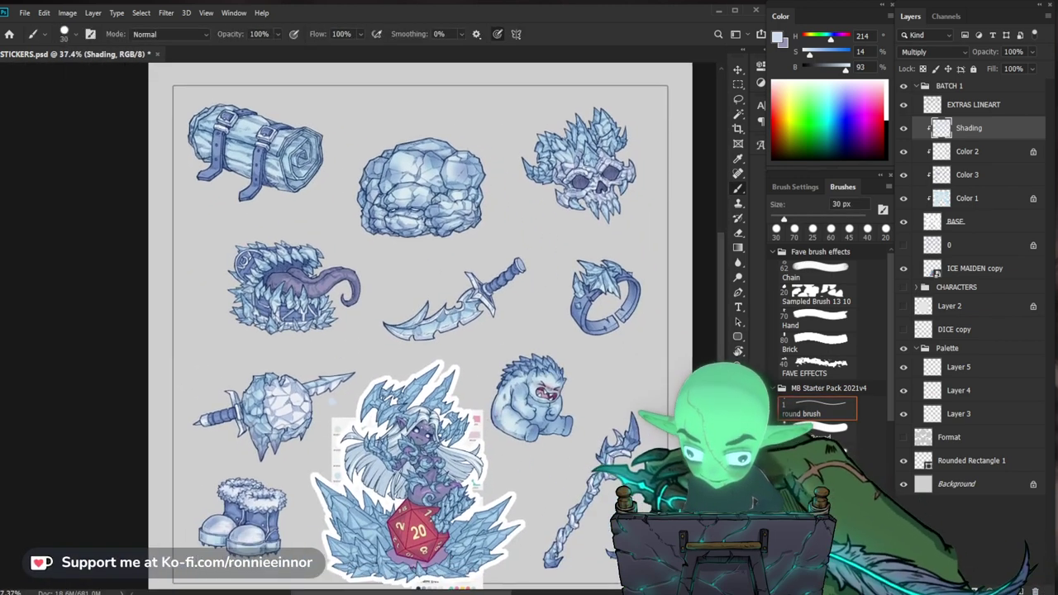
{"action": "key", "text": "b"}
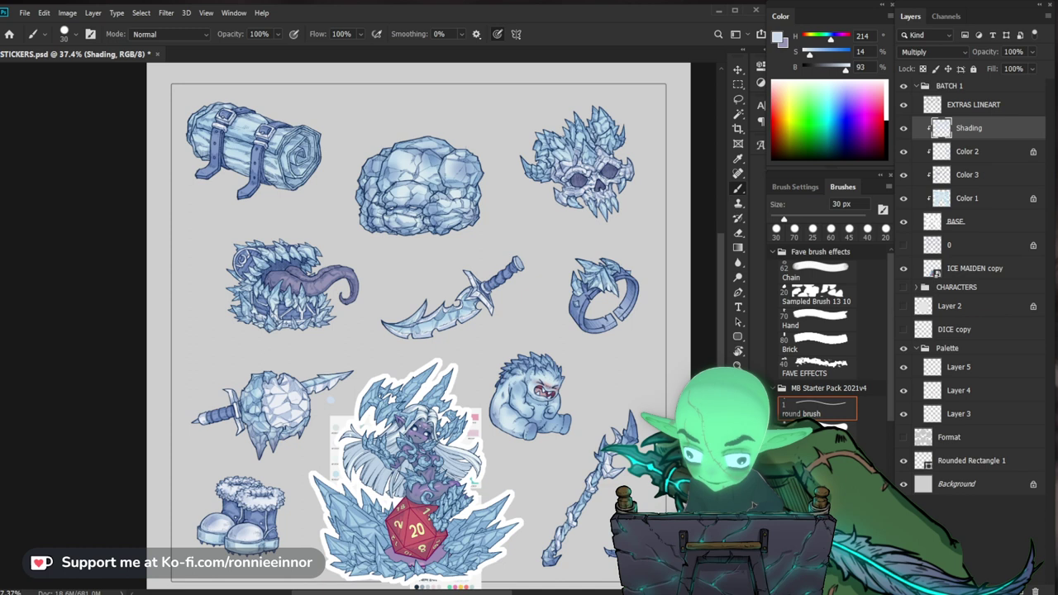
Make the Color 3 layer active, sample mauve from the mimic's tongue as the painting colour, and load the MB Soft Round brush.
{"action": "left_click", "coordinate": [979, 175]}
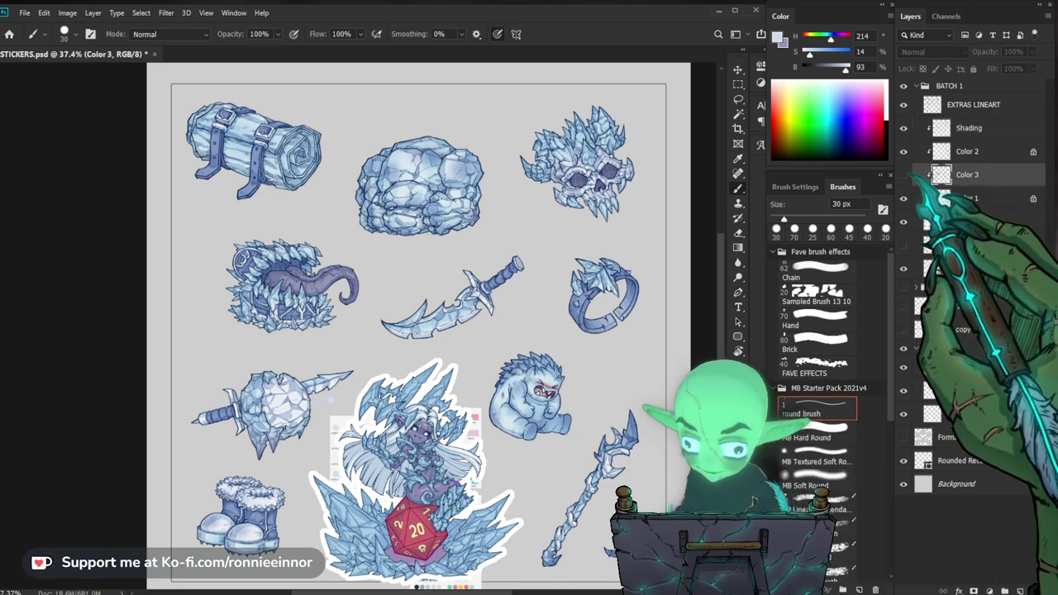
{"action": "mouse_move", "coordinate": [323, 282]}
{"action": "left_mouse_down"}
{"action": "mouse_move", "coordinate": [387, 258]}
{"action": "mouse_move", "coordinate": [300, 258]}
{"action": "left_mouse_up"}
{"action": "left_click", "coordinate": [330, 303]}
{"action": "left_click", "coordinate": [332, 273], "text": "alt"}
{"action": "left_click", "coordinate": [334, 302]}
{"action": "left_click", "coordinate": [815, 473]}
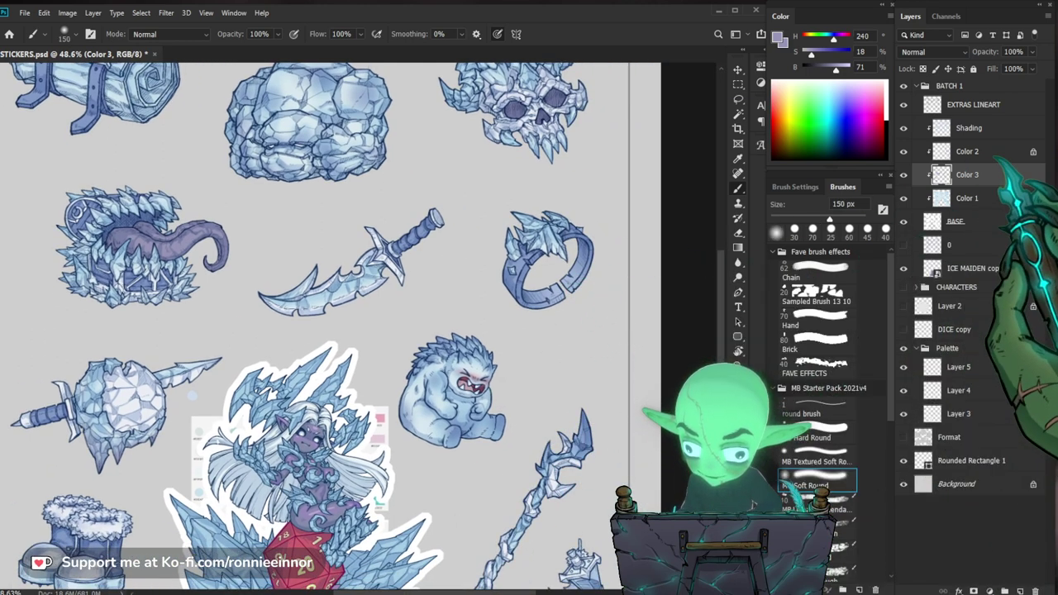
Tint the yeti softly with mauve on the Color 2 layer, using the soft brush reduced to 80 px.
{"action": "left_click", "coordinate": [989, 152]}
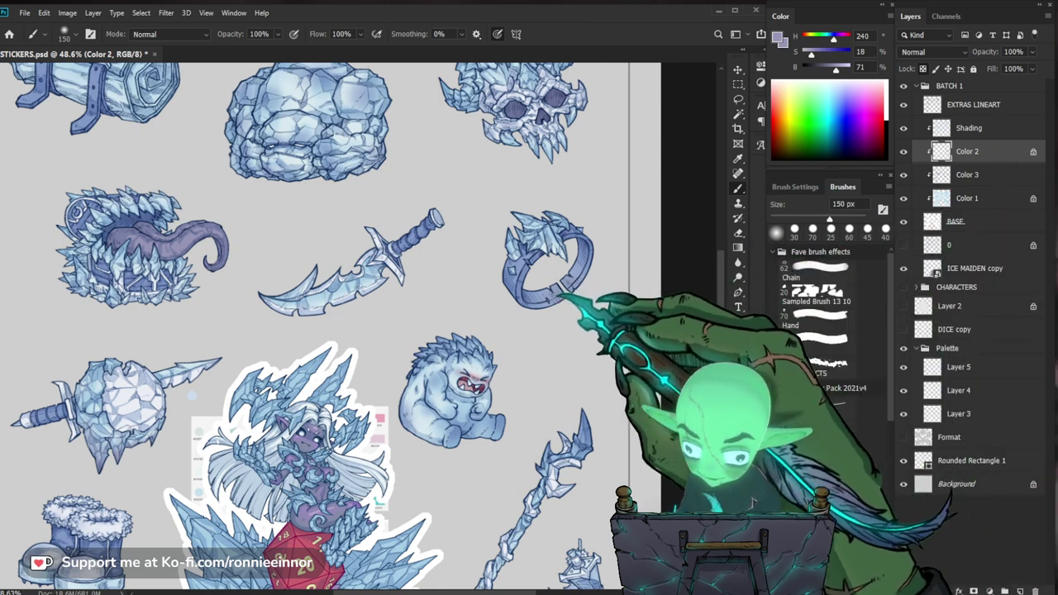
{"action": "left_click_drag", "start_coordinate": [570, 306], "coordinate": [560, 244]}
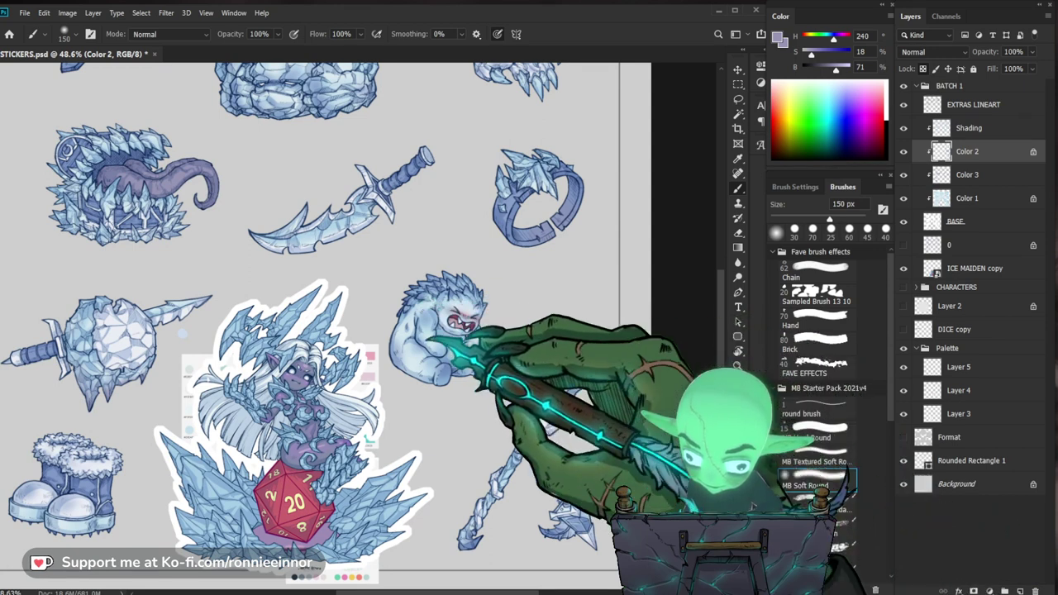
{"action": "key", "text": "bracketleft"}
{"action": "key", "text": "bracketleft"}
{"action": "key", "text": "bracketleft"}
{"action": "key", "text": "bracketleft"}
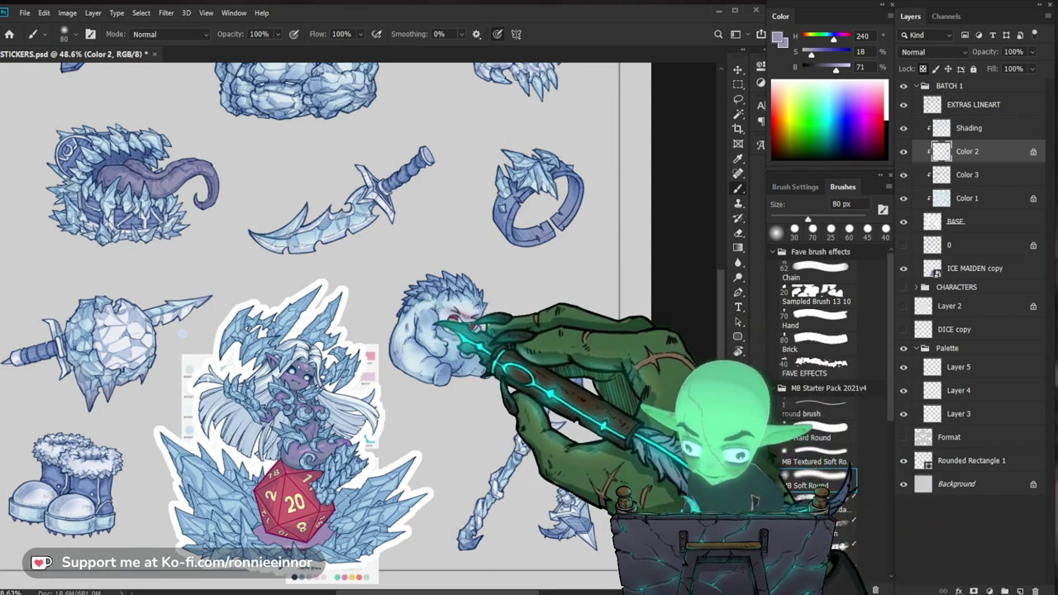
{"action": "left_click_drag", "start_coordinate": [364, 348], "coordinate": [369, 320]}
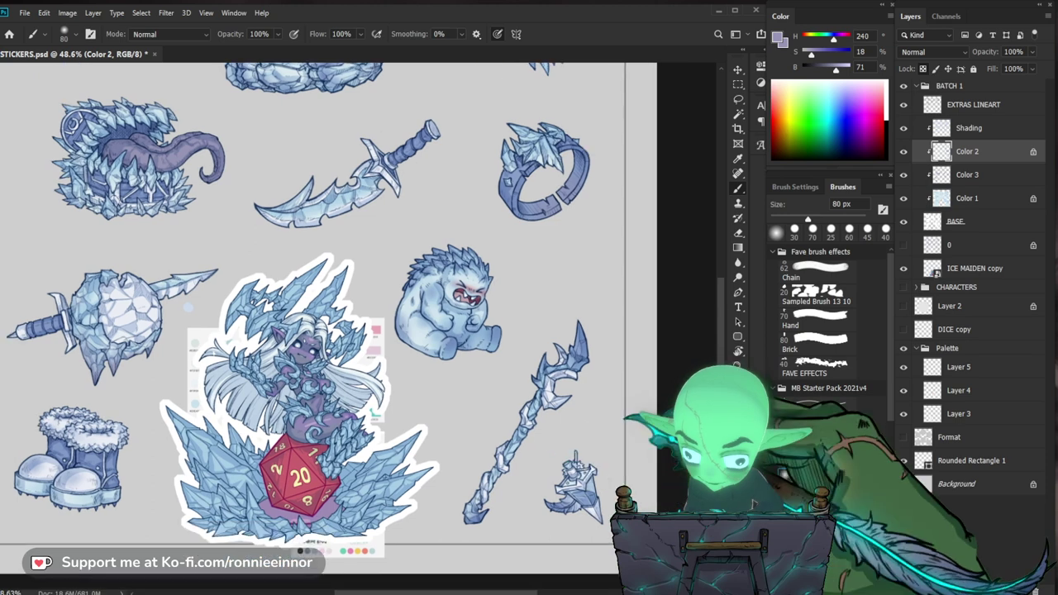
{"action": "scroll", "coordinate": [322, 314], "scroll_direction": "down", "scroll_amount": 2}
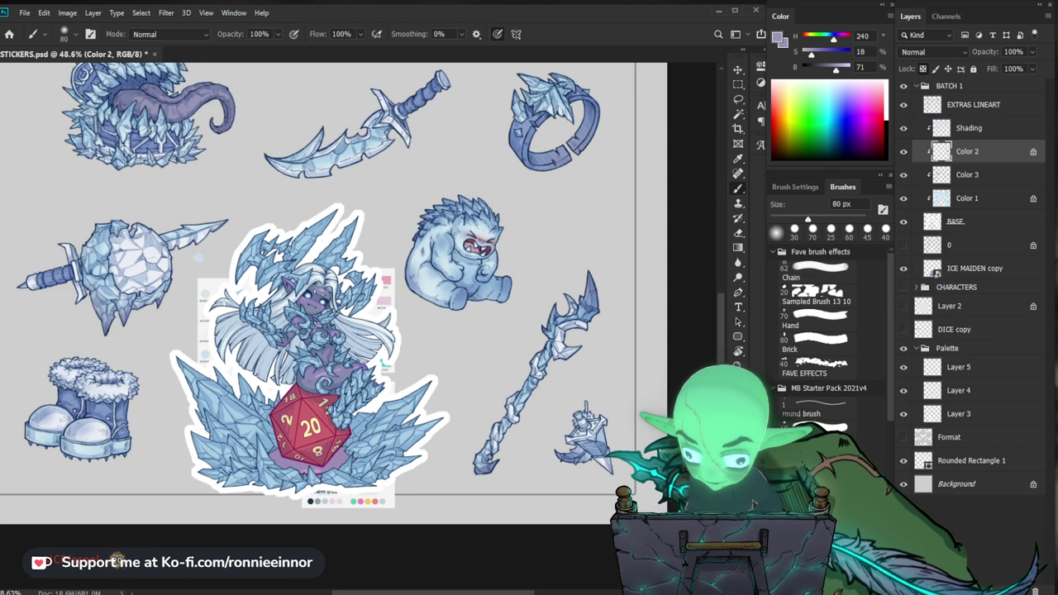
Add soft mauve accents to the ice staff and the small feathered spike on Color 2 with the 40 px brush.
{"action": "scroll", "coordinate": [642, 474], "scroll_direction": "up", "scroll_amount": 5}
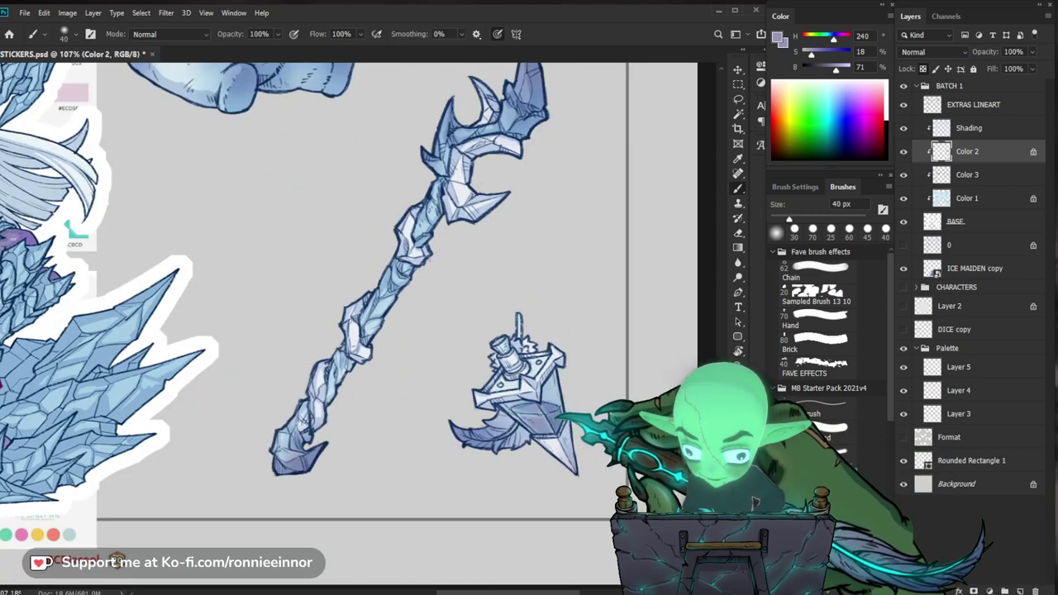
{"action": "scroll", "coordinate": [755, 503], "scroll_direction": "down", "scroll_amount": 3}
{"action": "scroll", "coordinate": [755, 503], "scroll_direction": "up", "scroll_amount": 3}
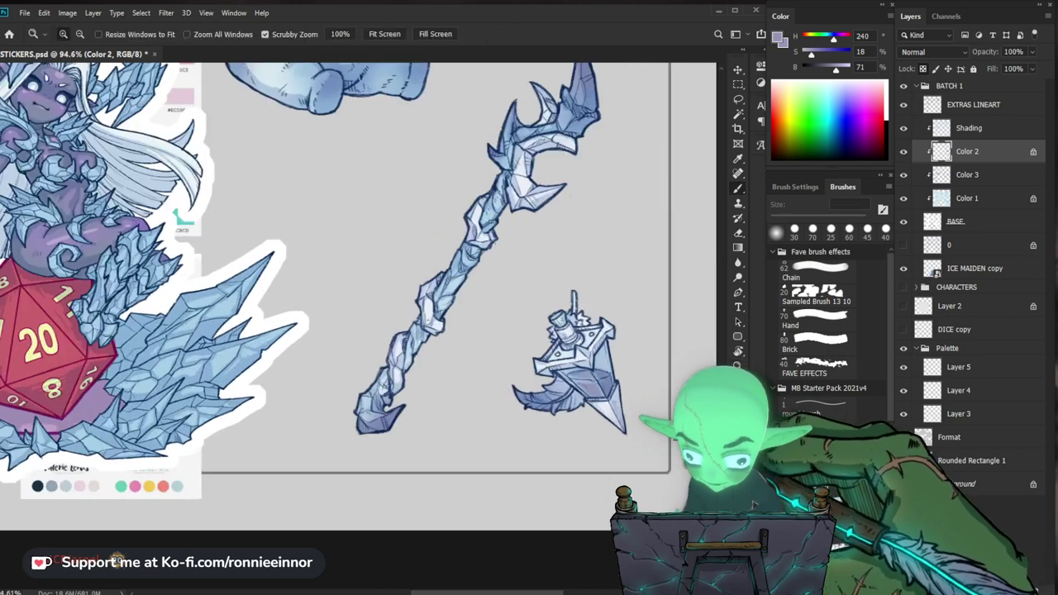
{"action": "scroll", "coordinate": [542, 379], "scroll_direction": "up", "scroll_amount": 2}
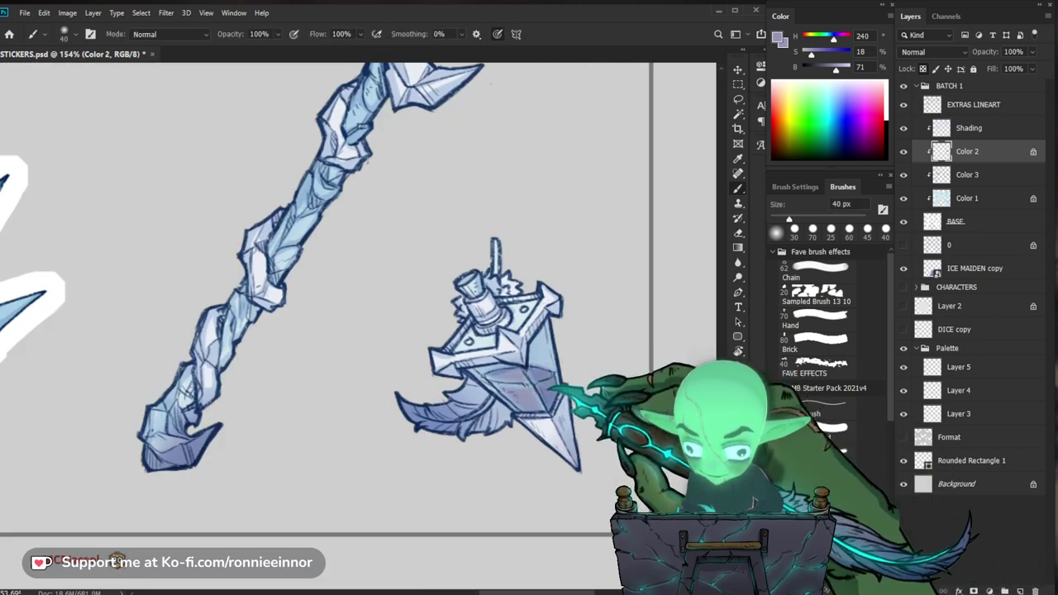
{"action": "left_click_drag", "start_coordinate": [544, 386], "coordinate": [496, 389]}
Add soft mauve accents to the impaled ice ball's lower spikes and the fur boots with the 70 px brush.
{"action": "left_click_drag", "start_coordinate": [143, 390], "coordinate": [376, 463]}
{"action": "mouse_move", "coordinate": [252, 401]}
{"action": "left_mouse_down"}
{"action": "mouse_move", "coordinate": [337, 408]}
{"action": "mouse_move", "coordinate": [313, 405]}
{"action": "left_mouse_up"}
{"action": "left_click_drag", "start_coordinate": [378, 346], "coordinate": [384, 370]}
{"action": "key", "text": "bracketright"}
{"action": "key", "text": "bracketright"}
{"action": "key", "text": "bracketright"}
{"action": "key", "text": "bracketright"}
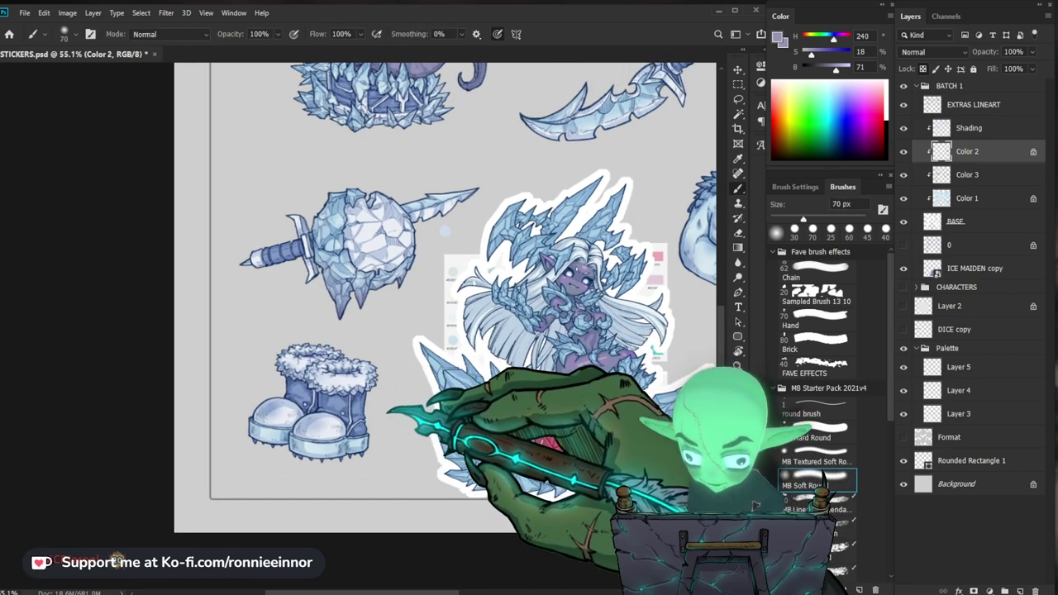
{"action": "left_click_drag", "start_coordinate": [350, 413], "coordinate": [414, 405]}
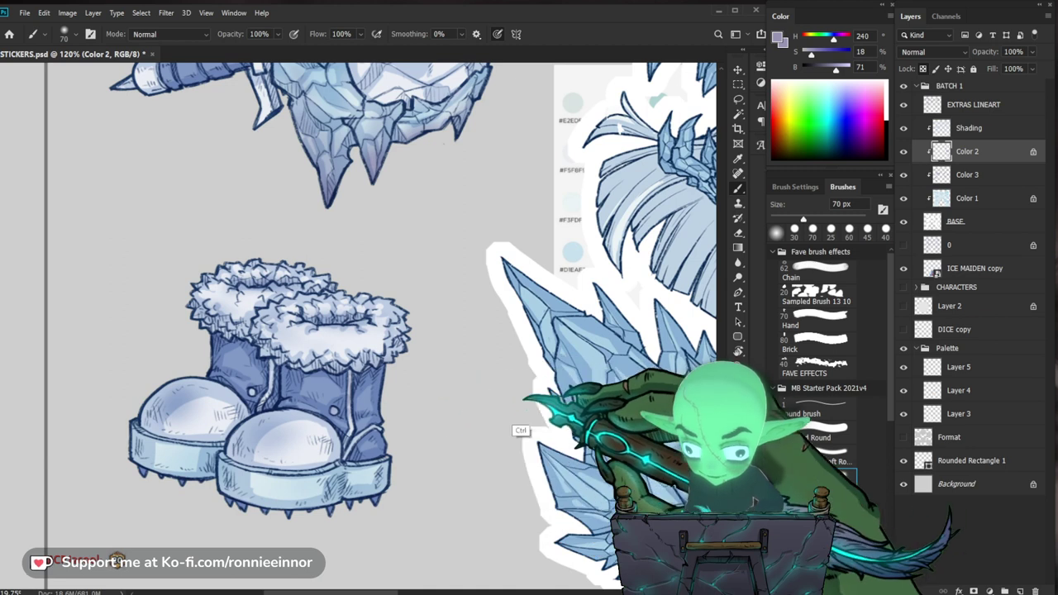
{"action": "left_click_drag", "start_coordinate": [455, 409], "coordinate": [416, 397]}
{"action": "key", "text": "z"}
{"action": "scroll", "coordinate": [753, 503], "scroll_direction": "down", "scroll_amount": 2}
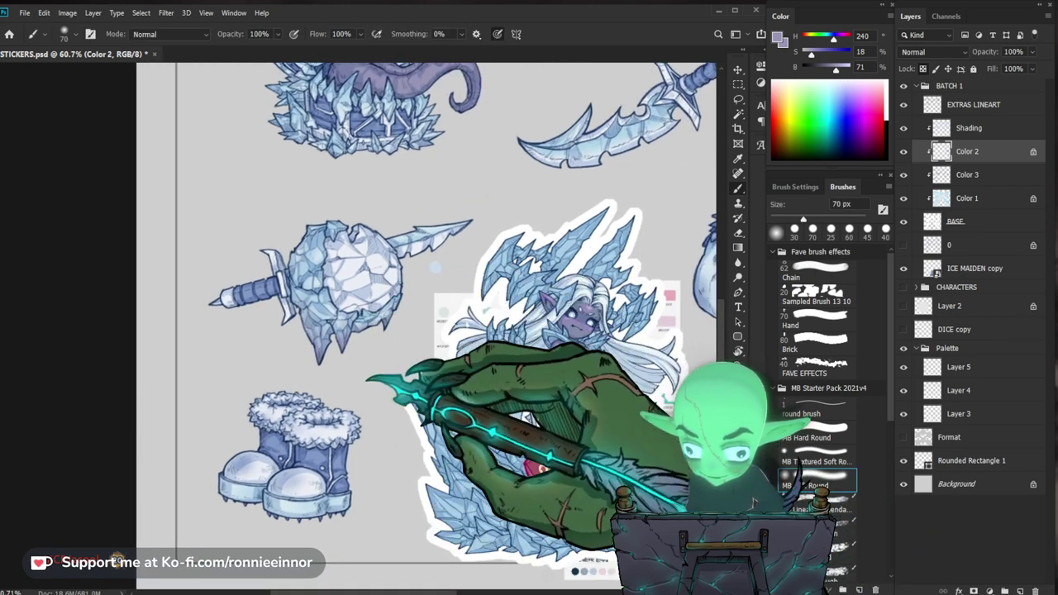
Tint the mimic chest's ice spikes with mauve on the Color 2 layer, bringing the soft brush to 100 px.
{"action": "scroll", "coordinate": [753, 502], "scroll_direction": "down", "scroll_amount": 1}
{"action": "key", "text": "bracketright"}
{"action": "key", "text": "bracketright"}
{"action": "key", "text": "bracketright"}
{"action": "key", "text": "bracketright"}
{"action": "key", "text": "bracketright"}
{"action": "key", "text": "bracketright"}
{"action": "key", "text": "bracketright"}
{"action": "key", "text": "bracketright"}
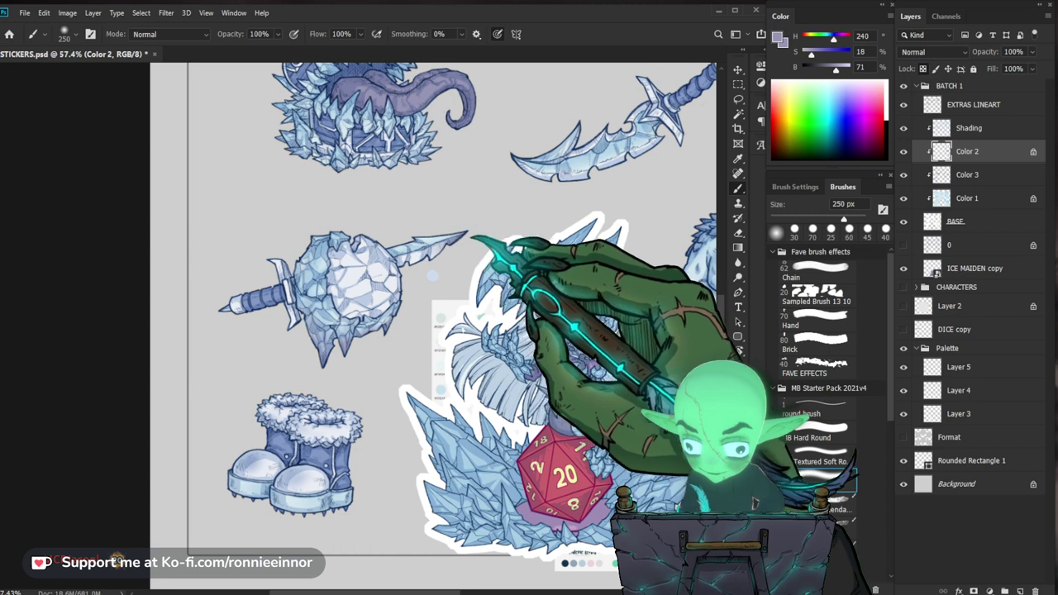
{"action": "key", "text": "bracketleft"}
{"action": "left_click_drag", "start_coordinate": [511, 156], "coordinate": [510, 266]}
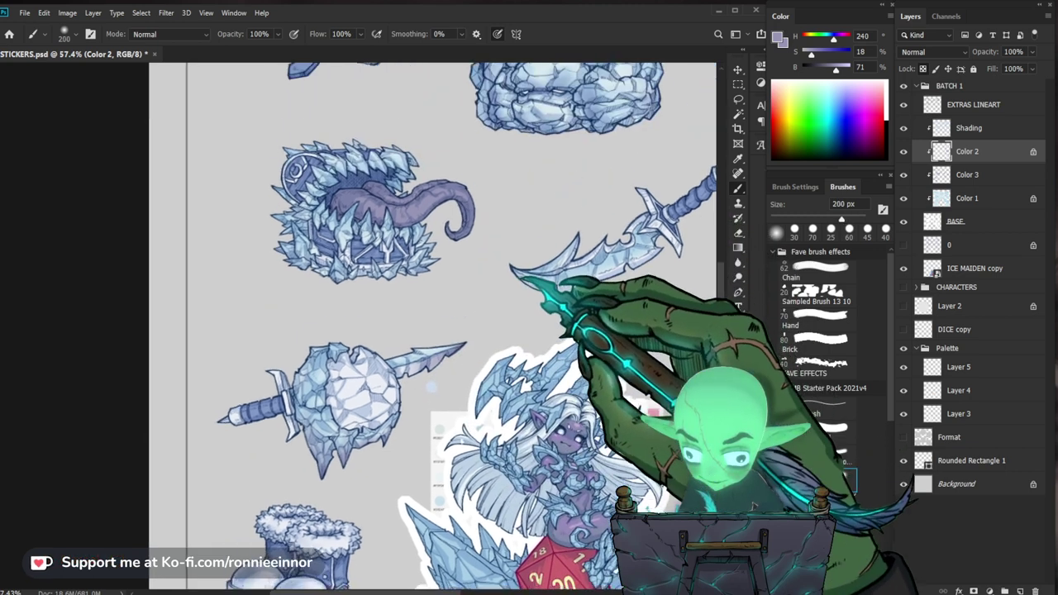
{"action": "key", "text": "bracketleft"}
{"action": "key", "text": "bracketleft"}
{"action": "key", "text": "bracketleft"}
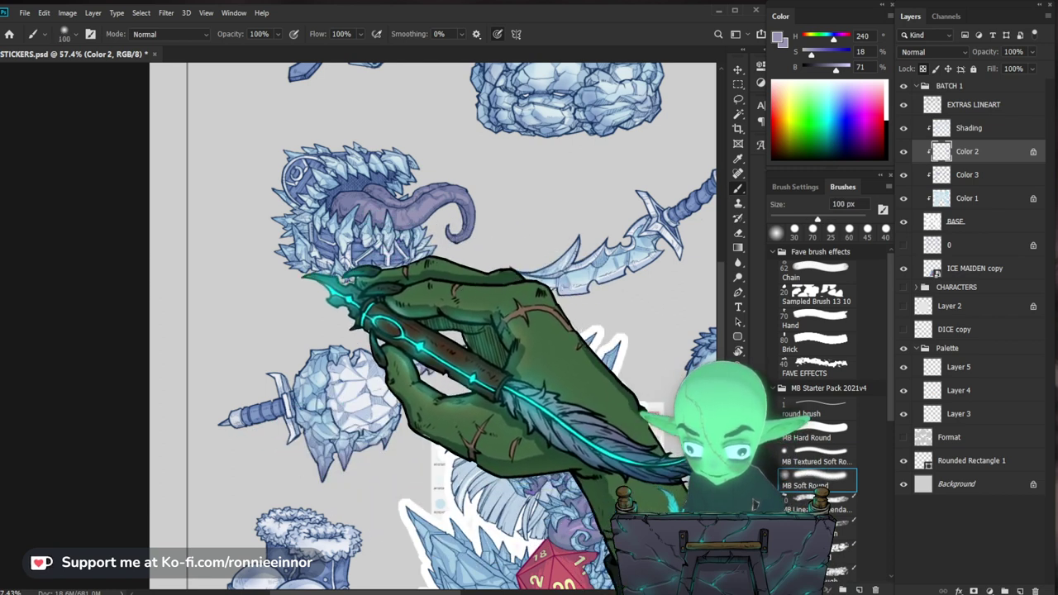
Switch to the Color 3 layer and work mauve into the mimic chest's ice crystals with the soft brush at 50 px.
{"action": "key", "text": "alt+bracketleft"}
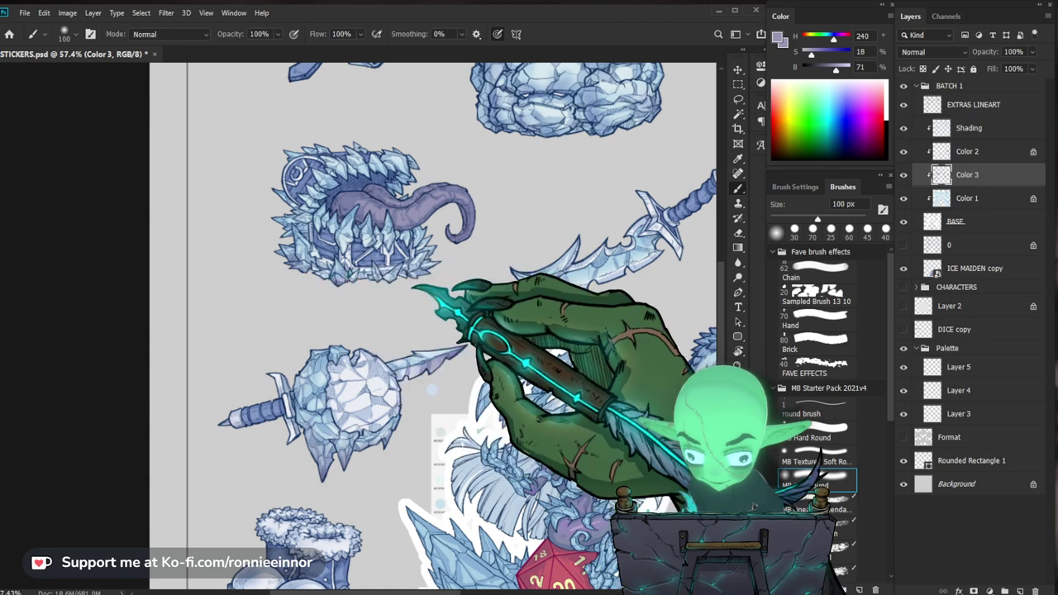
{"action": "key", "text": "bracketleft"}
{"action": "key", "text": "bracketleft"}
{"action": "key", "text": "bracketleft"}
{"action": "key", "text": "bracketleft"}
{"action": "key", "text": "bracketleft"}
{"action": "key", "text": "bracketleft"}
{"action": "key", "text": "bracketright"}
{"action": "key", "text": "bracketright"}
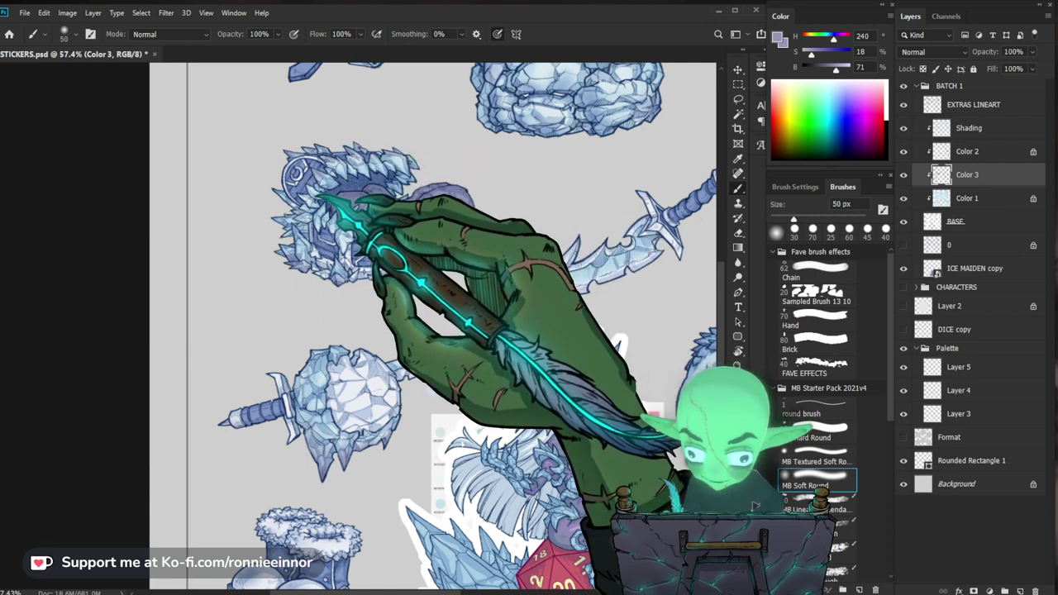
{"action": "key", "text": "bracketright"}
{"action": "key", "text": "bracketright"}
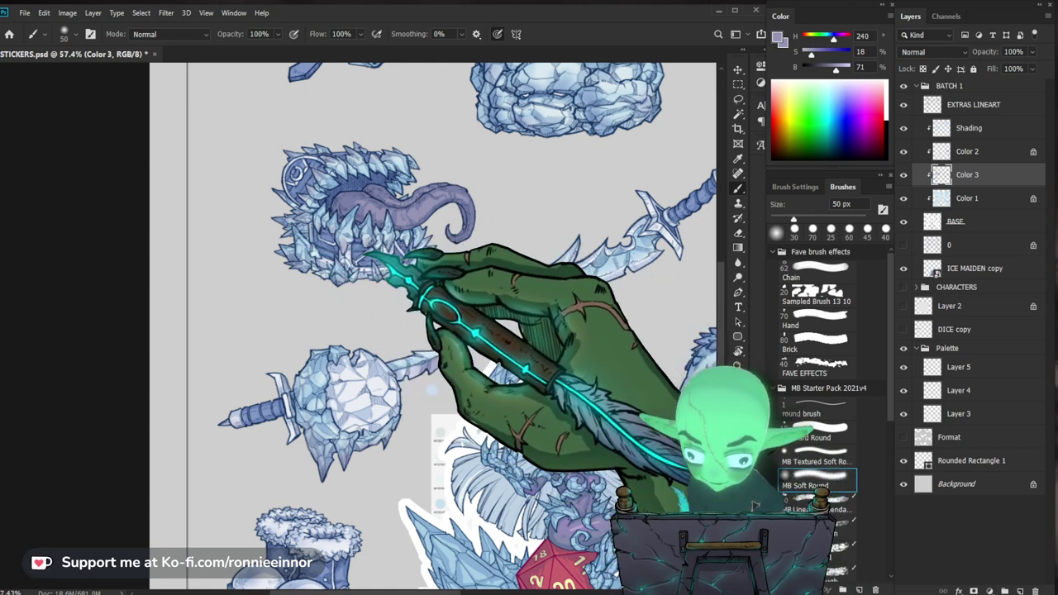
Tint the strapped bedroll's folds with mauve on the Color 3 layer, using the soft brush at 70 px.
{"action": "scroll", "coordinate": [366, 252], "scroll_direction": "down", "scroll_amount": 4}
{"action": "scroll", "coordinate": [512, 277], "scroll_direction": "up", "scroll_amount": 3}
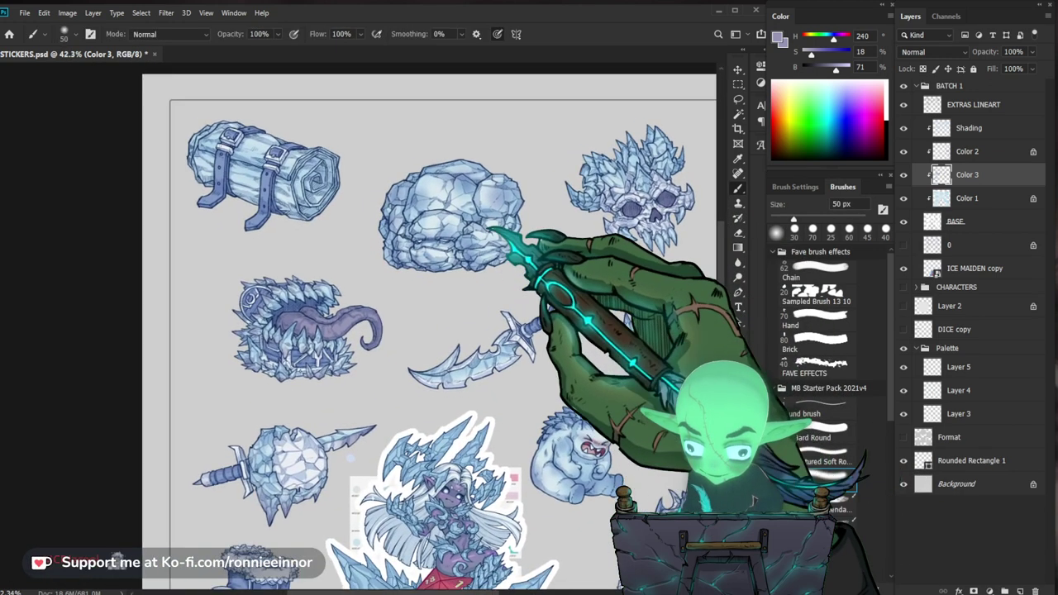
{"action": "left_click_drag", "start_coordinate": [268, 165], "coordinate": [347, 177]}
{"action": "key", "text": "]"}
{"action": "key", "text": "]"}
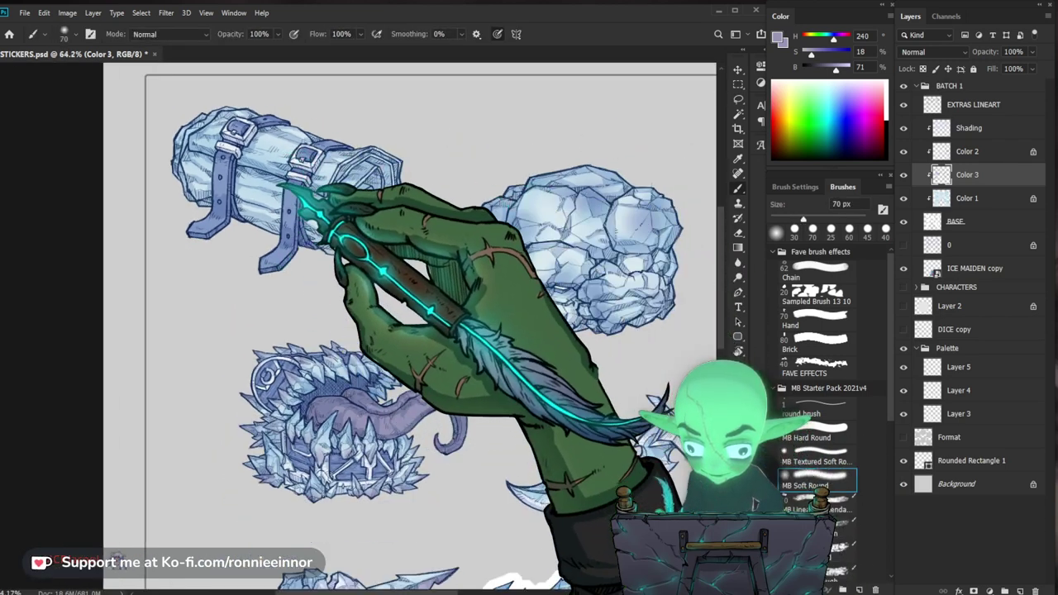
{"action": "key", "text": "bracketleft"}
{"action": "key", "text": "bracketleft"}
{"action": "key", "text": "bracketleft"}
{"action": "key", "text": "bracketright"}
{"action": "key", "text": "bracketright"}
{"action": "key", "text": "bracketright"}
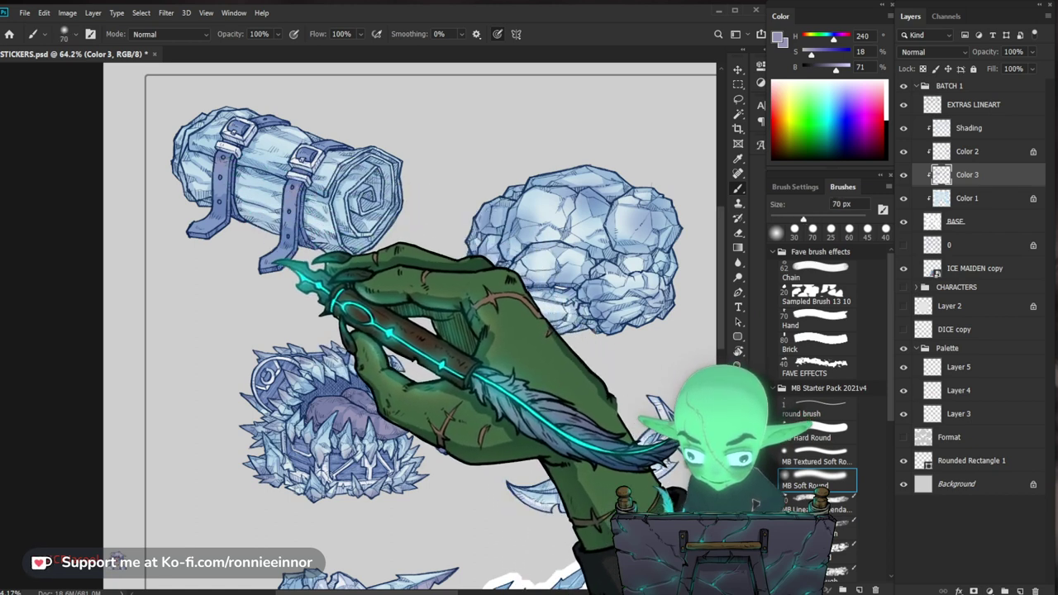
Deepen the mauve tint on the bedroll's underside and strap ends with the soft brush at 80 px.
{"action": "key", "text": "bracketright"}
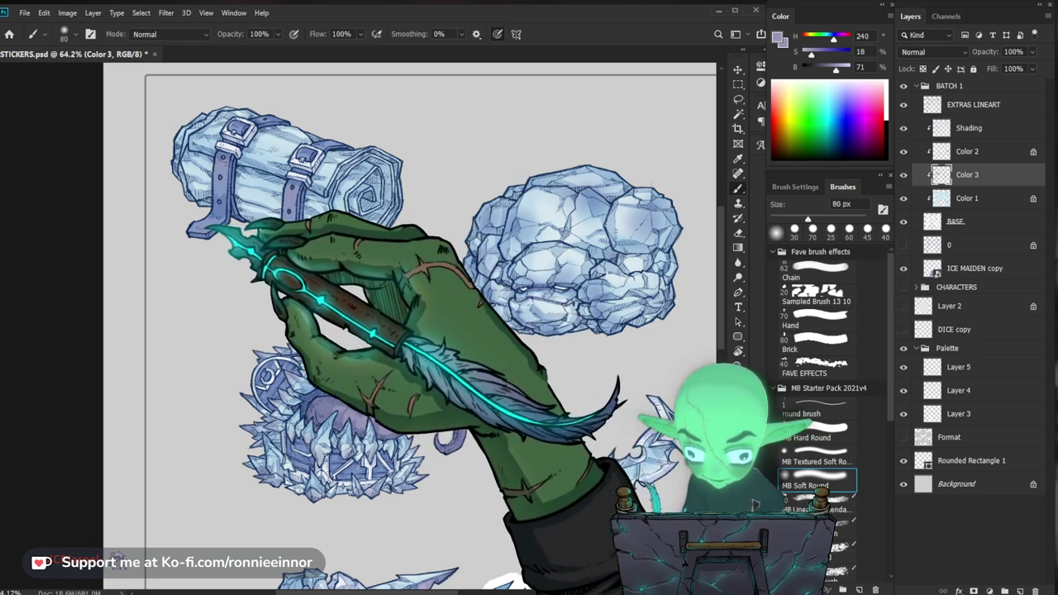
{"action": "key", "text": "bracketleft"}
{"action": "key", "text": "bracketleft"}
{"action": "key", "text": "bracketleft"}
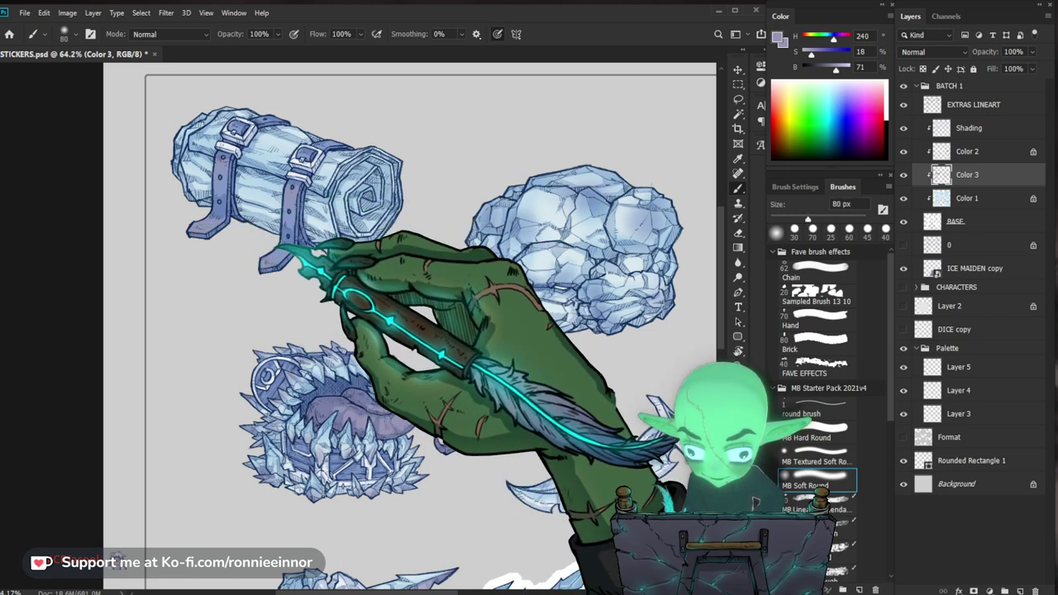
Tint the ice skull's crystal crown and horns with mauve on Color 3, varying the soft brush between 50 and 100 px.
{"action": "key", "text": "ctrl+0"}
{"action": "left_click_drag", "start_coordinate": [541, 135], "coordinate": [624, 136]}
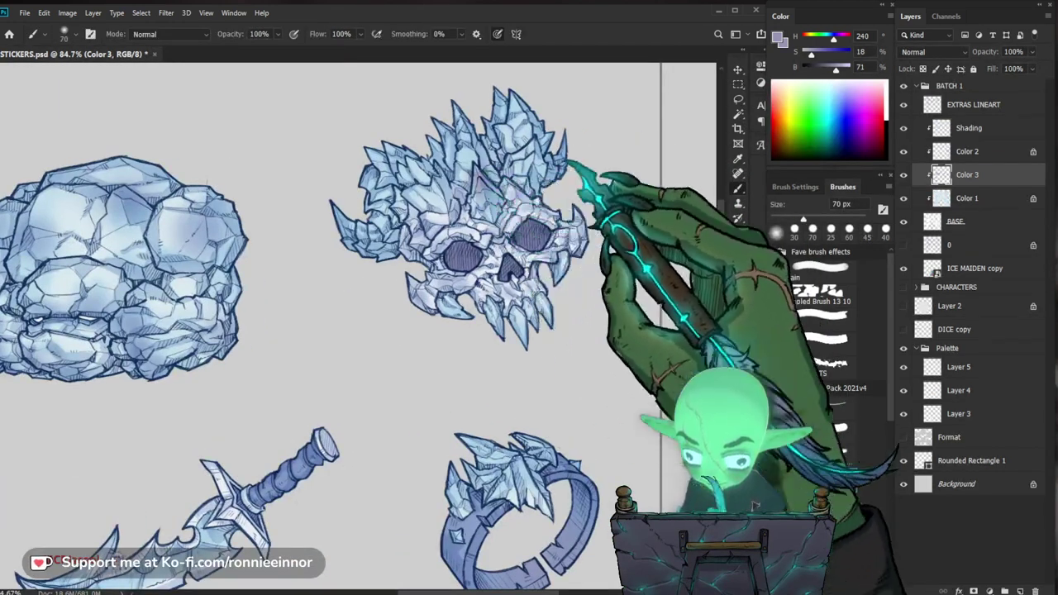
{"action": "key", "text": "bracketleft"}
{"action": "key", "text": "bracketleft"}
{"action": "key", "text": "bracketleft"}
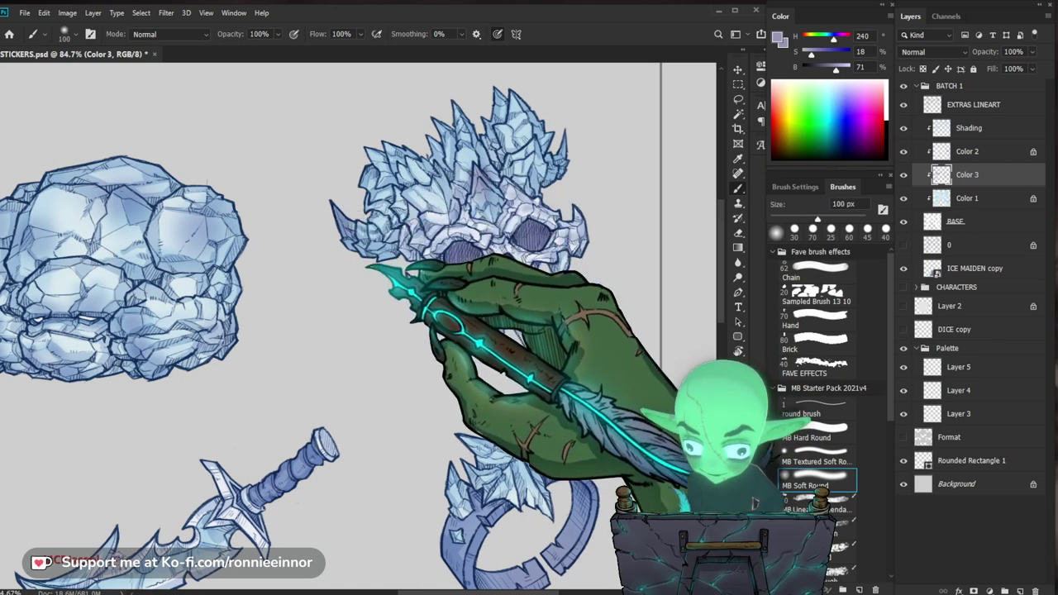
{"action": "key", "text": "bracketright"}
{"action": "key", "text": "bracketright"}
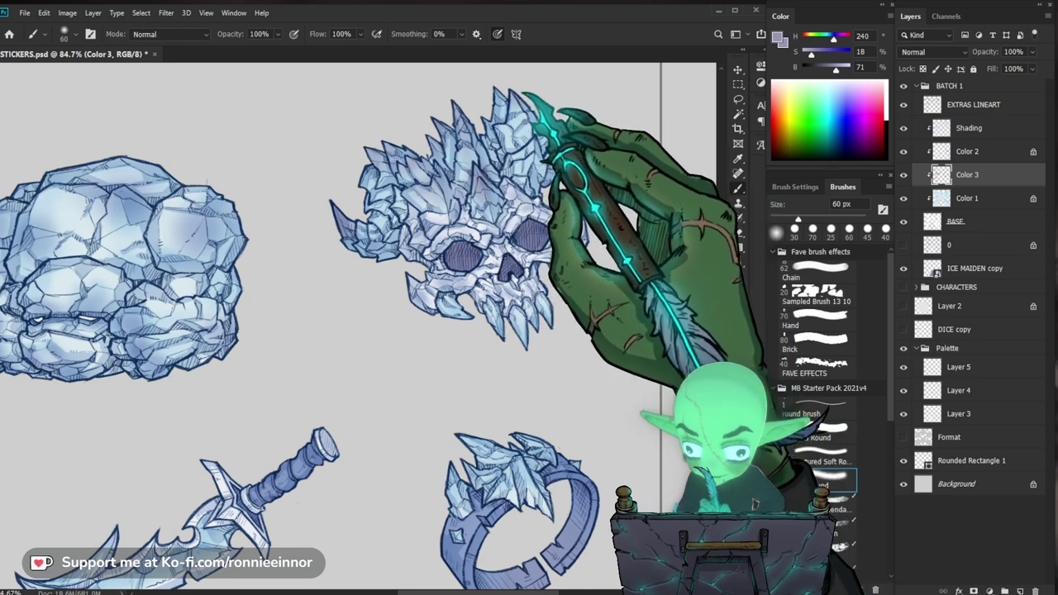
{"action": "key", "text": "bracketleft"}
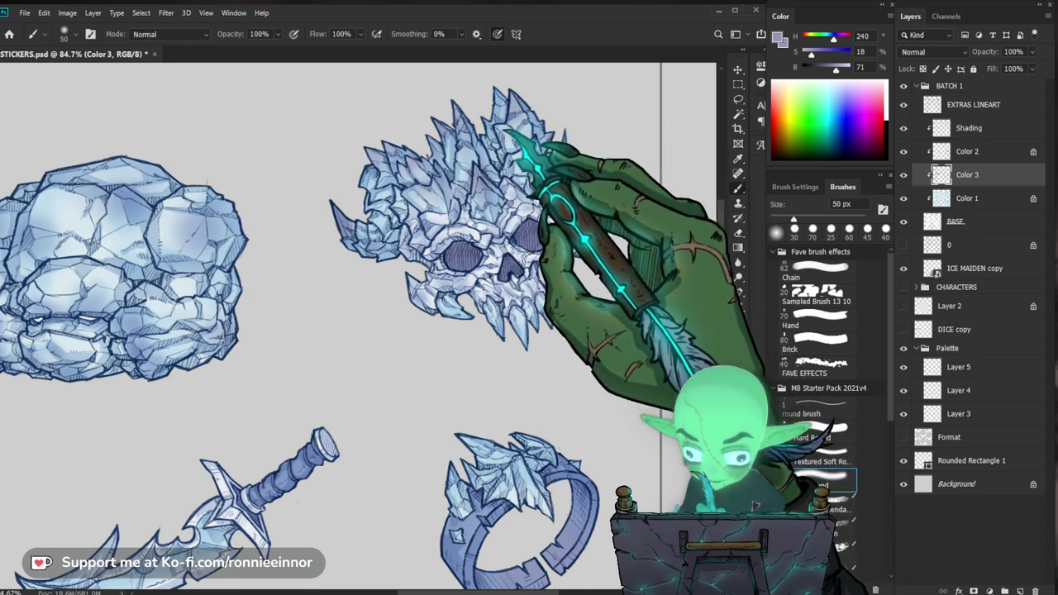
{"action": "key", "text": "bracketright"}
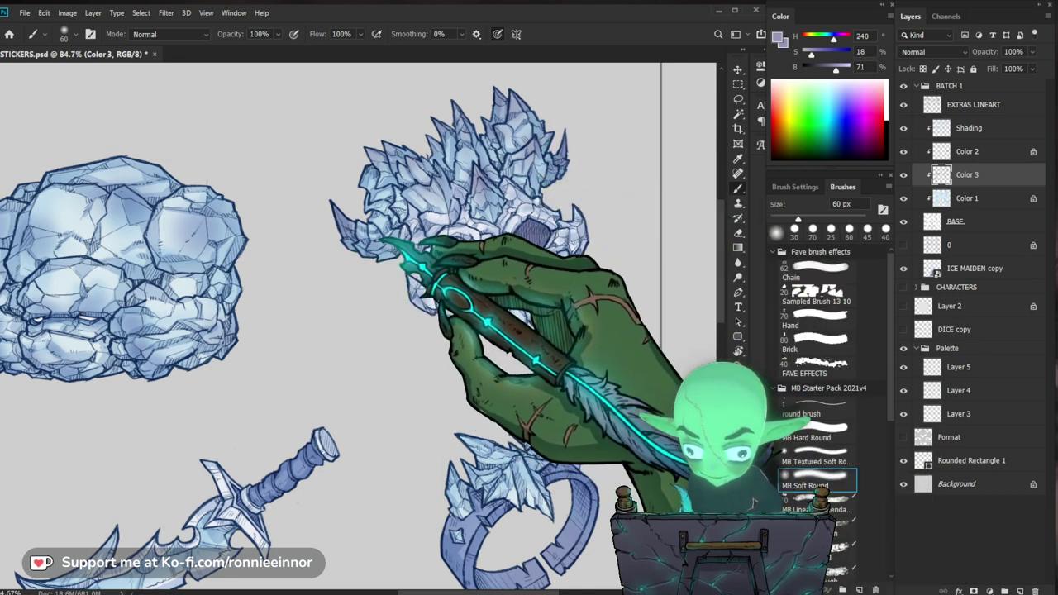
Add a new empty layer above EXTRAS LINEART in the BATCH 1 group.
{"action": "scroll", "coordinate": [456, 230], "scroll_direction": "down", "scroll_amount": 3}
{"action": "left_click_drag", "start_coordinate": [524, 348], "coordinate": [511, 257]}
{"action": "scroll", "coordinate": [561, 314], "scroll_direction": "down", "scroll_amount": 1}
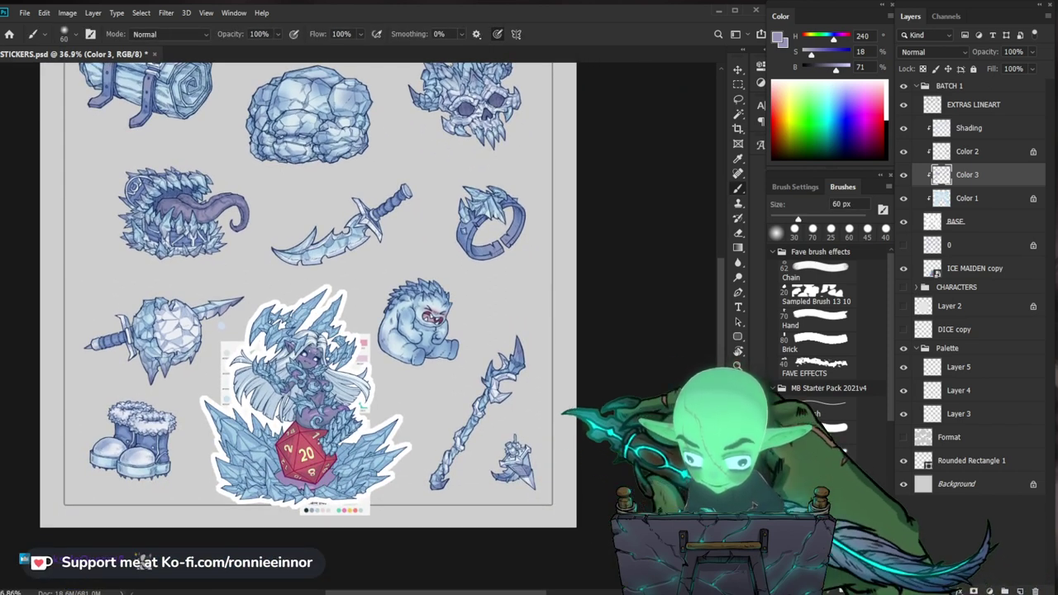
{"action": "key", "text": "ctrl+shift+n"}
{"action": "key", "text": "Return"}
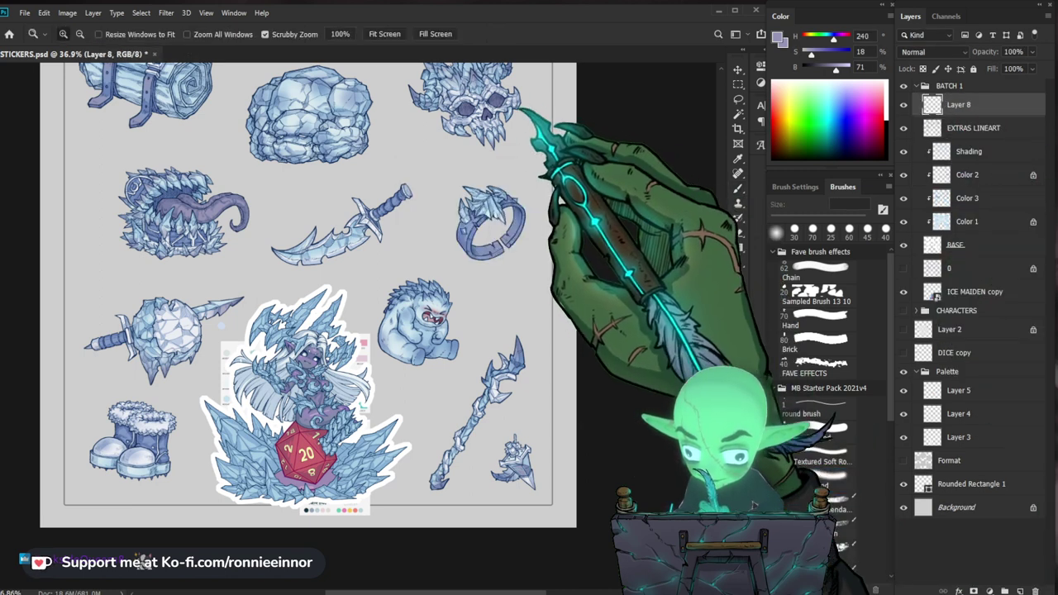
Check the foreground colour in the colour picker and examine the ice skull and the ice maiden sticker up close.
{"action": "left_click_drag", "start_coordinate": [520, 108], "coordinate": [559, 149]}
{"action": "left_click_drag", "start_coordinate": [559, 149], "coordinate": [560, 253]}
{"action": "left_click_drag", "start_coordinate": [465, 160], "coordinate": [523, 217]}
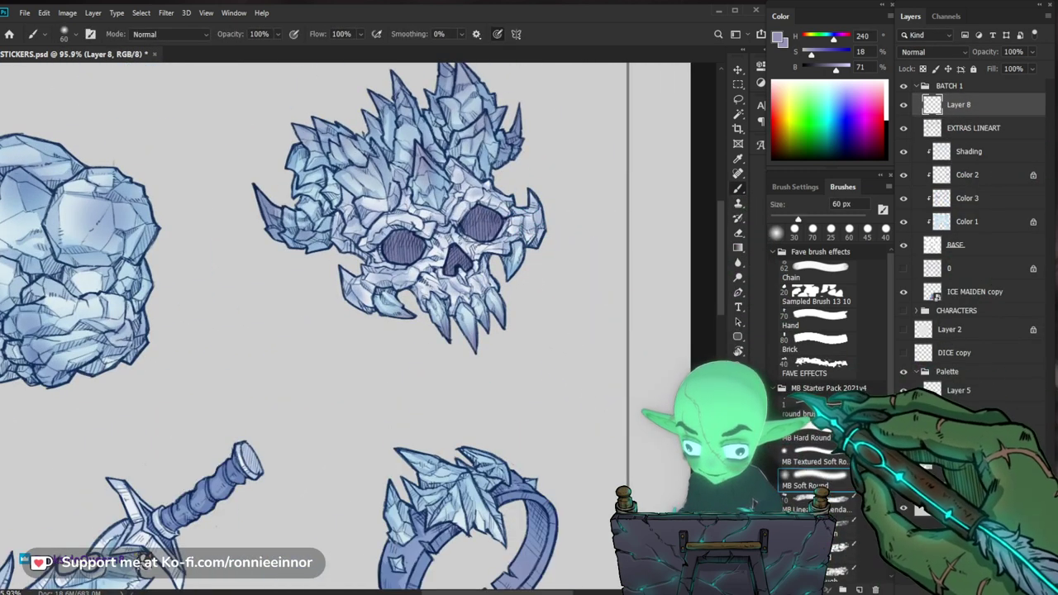
{"action": "left_click", "coordinate": [778, 37]}
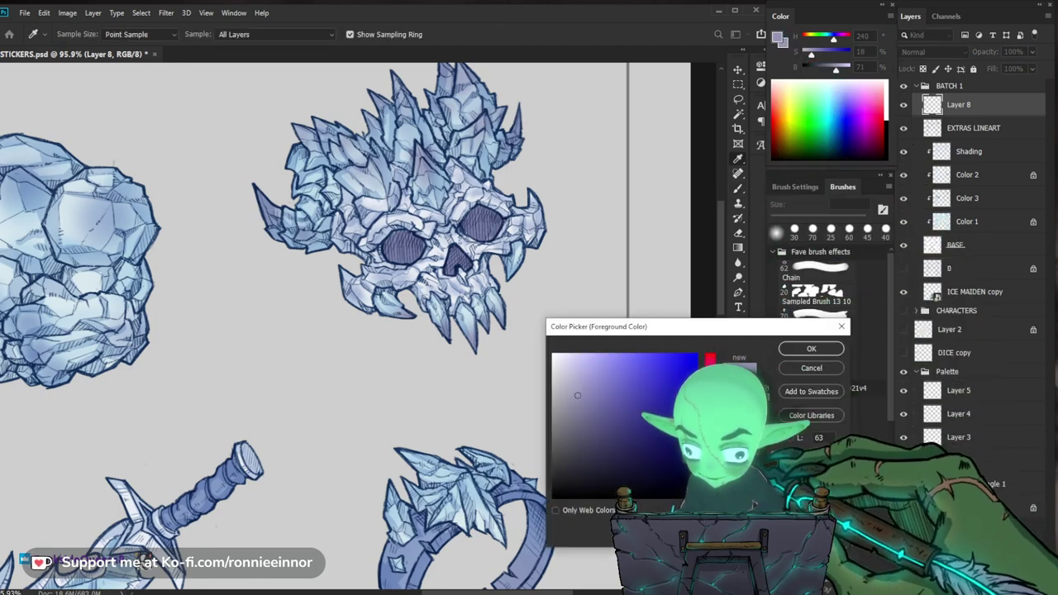
{"action": "left_click", "coordinate": [811, 350]}
{"action": "left_click_drag", "start_coordinate": [645, 285], "coordinate": [656, 102]}
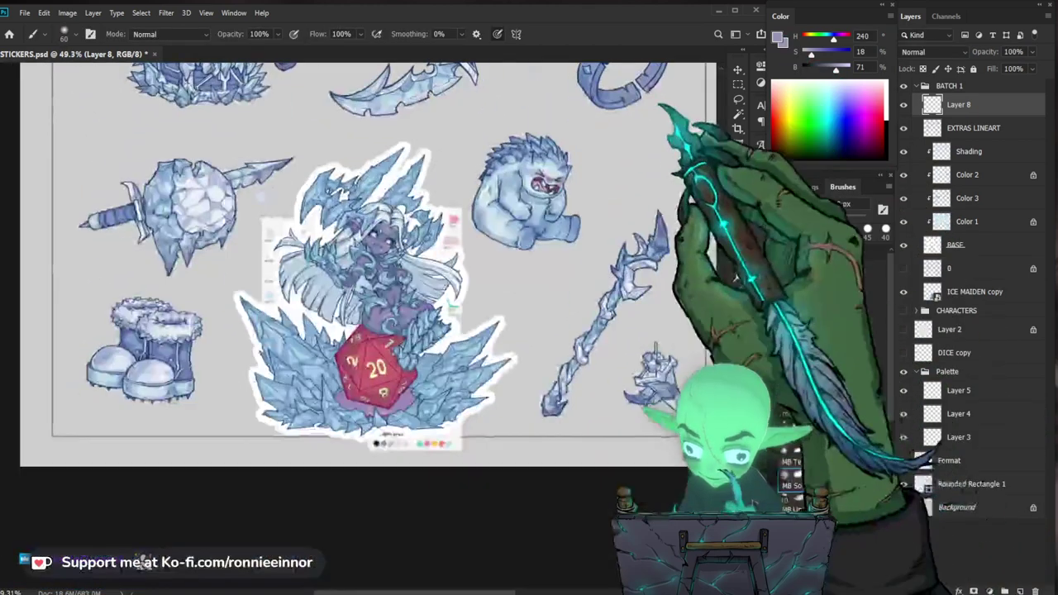
{"action": "left_click_drag", "start_coordinate": [408, 371], "coordinate": [426, 369]}
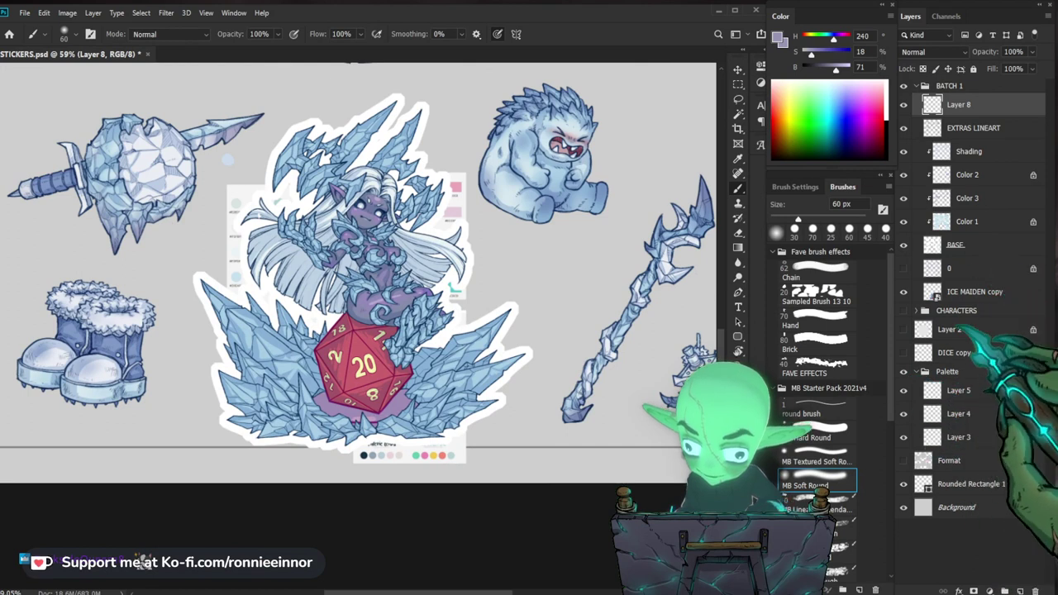
Hide the ICE MAIDEN copy layer and sample the light blue swatch from the colour palette reference beneath it.
{"action": "key", "text": "z"}
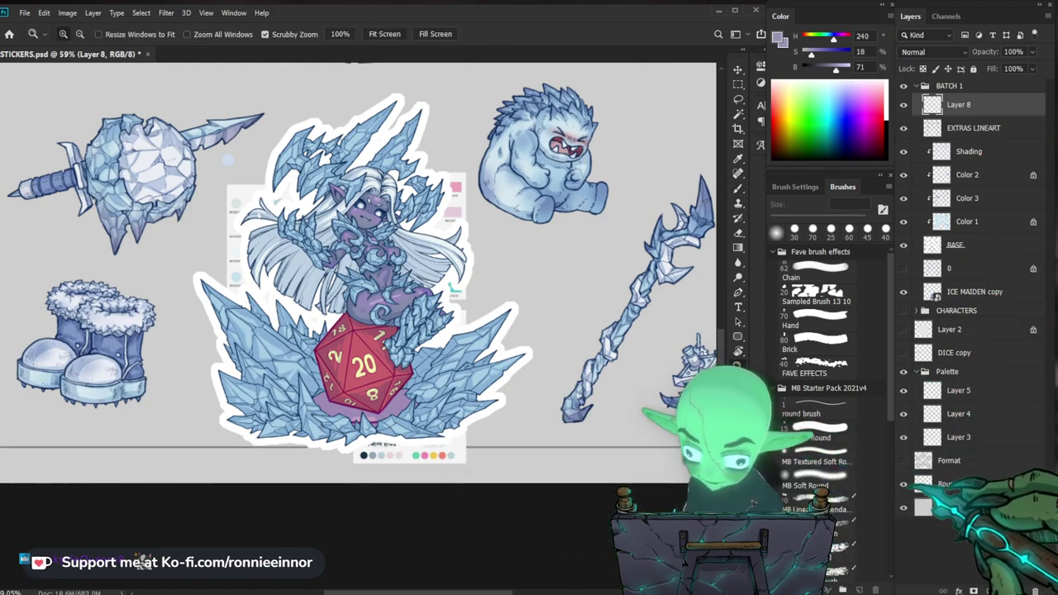
{"action": "left_click", "coordinate": [903, 292]}
{"action": "left_click_drag", "start_coordinate": [412, 434], "coordinate": [442, 423]}
{"action": "left_click_drag", "start_coordinate": [485, 377], "coordinate": [491, 487]}
{"action": "key", "text": "b"}
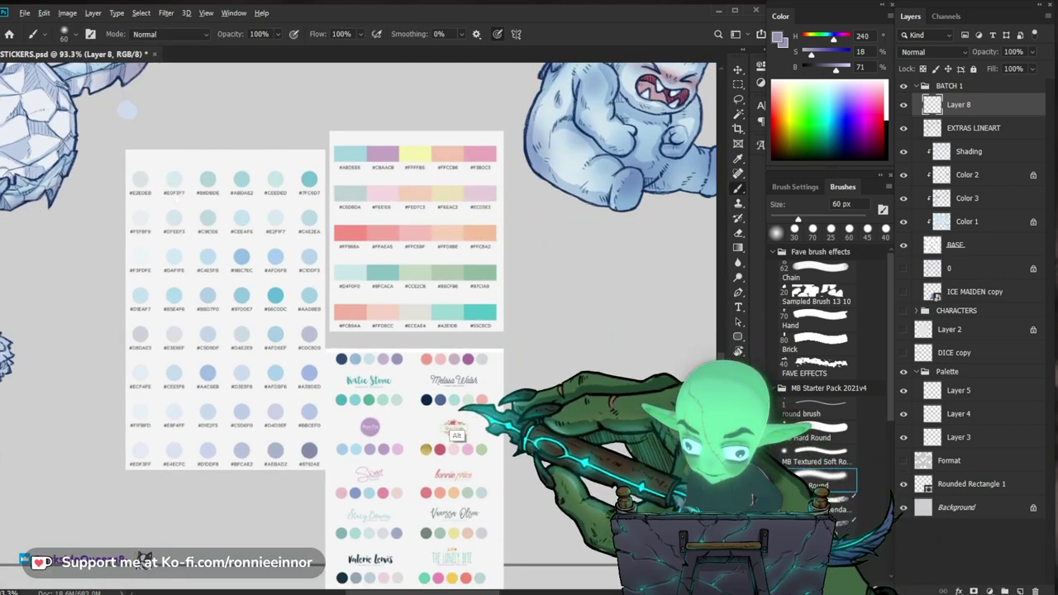
{"action": "left_click", "coordinate": [356, 451], "text": "alt"}
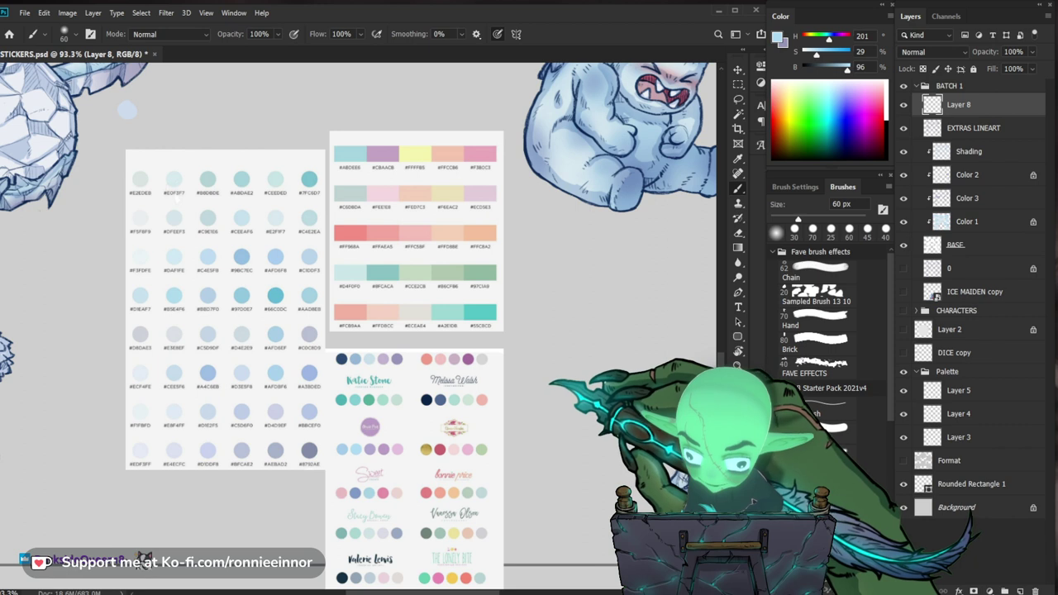
Dab a light blue dot into the ice skull's right-hand eye socket on Layer 8 with the MB Starter Pack round brush.
{"action": "key", "text": "z"}
{"action": "key", "text": "ctrl+0"}
{"action": "left_click_drag", "start_coordinate": [508, 152], "coordinate": [562, 152]}
{"action": "left_click_drag", "start_coordinate": [630, 153], "coordinate": [596, 196]}
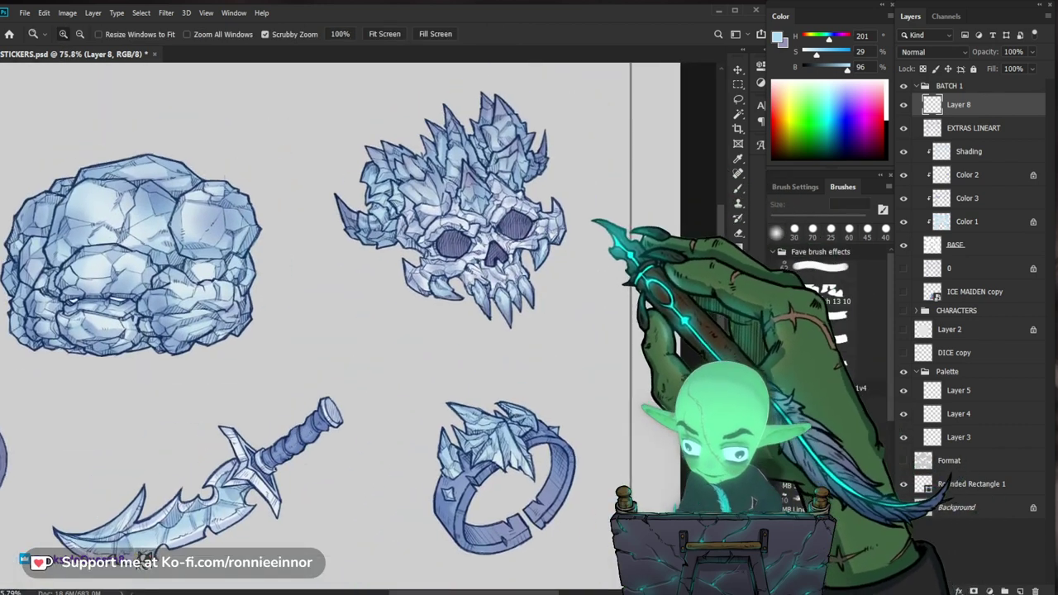
{"action": "left_click_drag", "start_coordinate": [523, 213], "coordinate": [552, 221]}
{"action": "key", "text": "b"}
{"action": "left_click", "coordinate": [842, 408]}
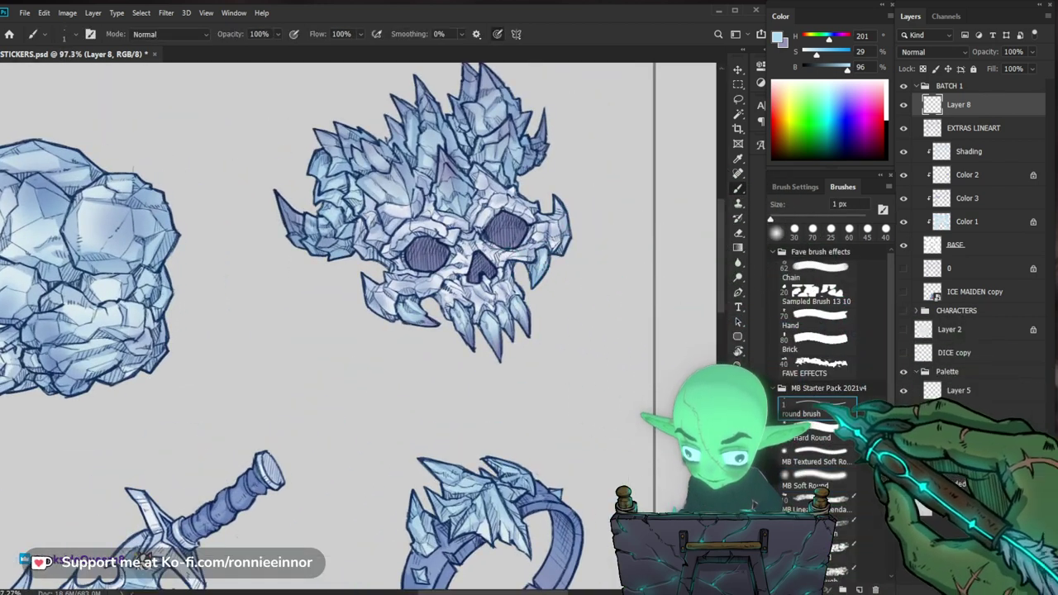
{"action": "key", "text": "e"}
{"action": "key", "text": "b"}
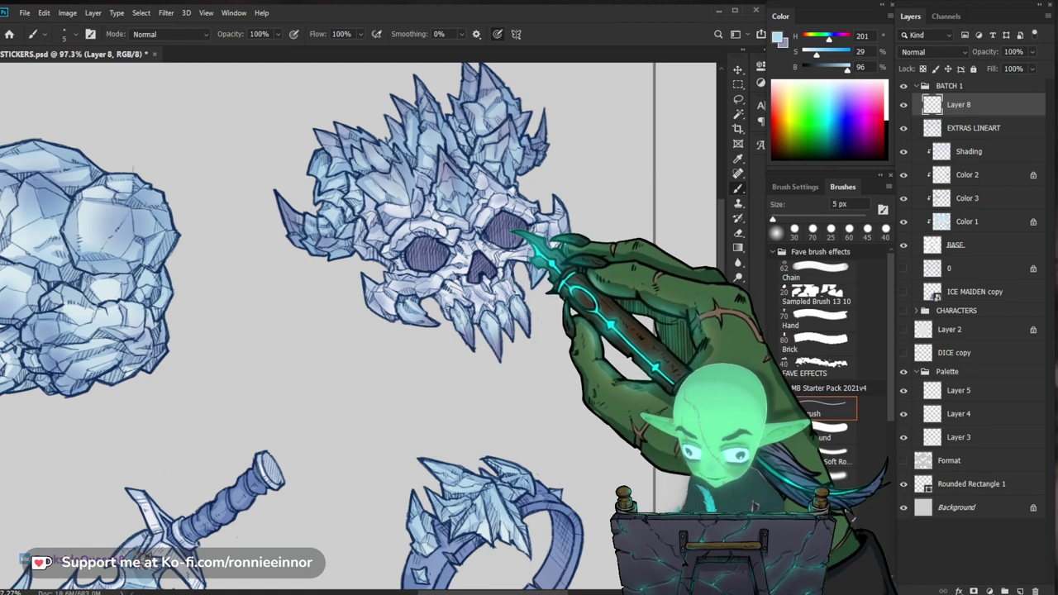
Lighten the foreground colour to a pale ice blue (H 201, S 13, B 100) and paint over the skull's eye dot at 10 px.
{"action": "key", "text": "i"}
{"action": "left_click", "coordinate": [778, 37]}
{"action": "left_click", "coordinate": [572, 354]}
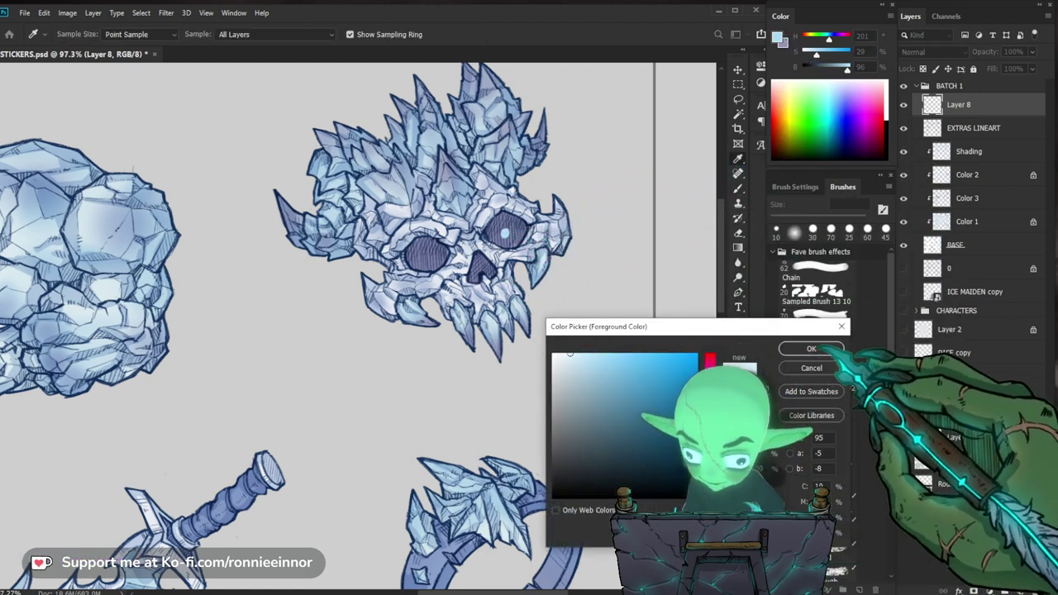
{"action": "left_click", "coordinate": [813, 349]}
{"action": "key", "text": "b"}
{"action": "left_click", "coordinate": [505, 233]}
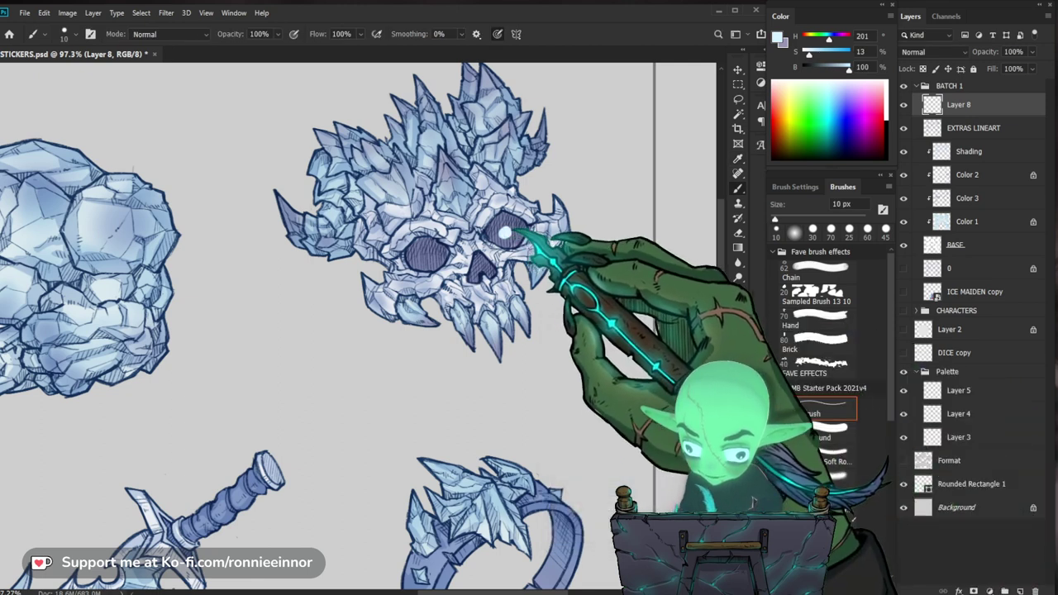
{"action": "left_click", "coordinate": [425, 254]}
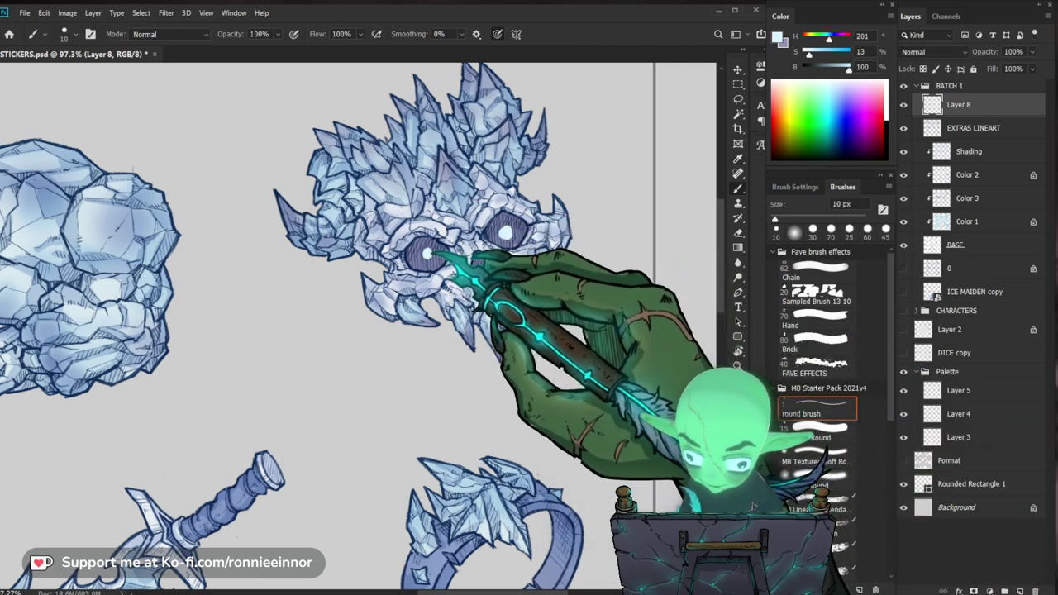
{"action": "key", "text": "z"}
{"action": "mouse_move", "coordinate": [508, 233]}
{"action": "left_mouse_down"}
{"action": "mouse_move", "coordinate": [439, 236]}
{"action": "mouse_move", "coordinate": [534, 229]}
{"action": "mouse_move", "coordinate": [573, 203]}
{"action": "left_mouse_up"}
{"action": "key", "text": "ctrl+z"}
{"action": "key", "text": "ctrl+z"}
{"action": "key", "text": "b"}
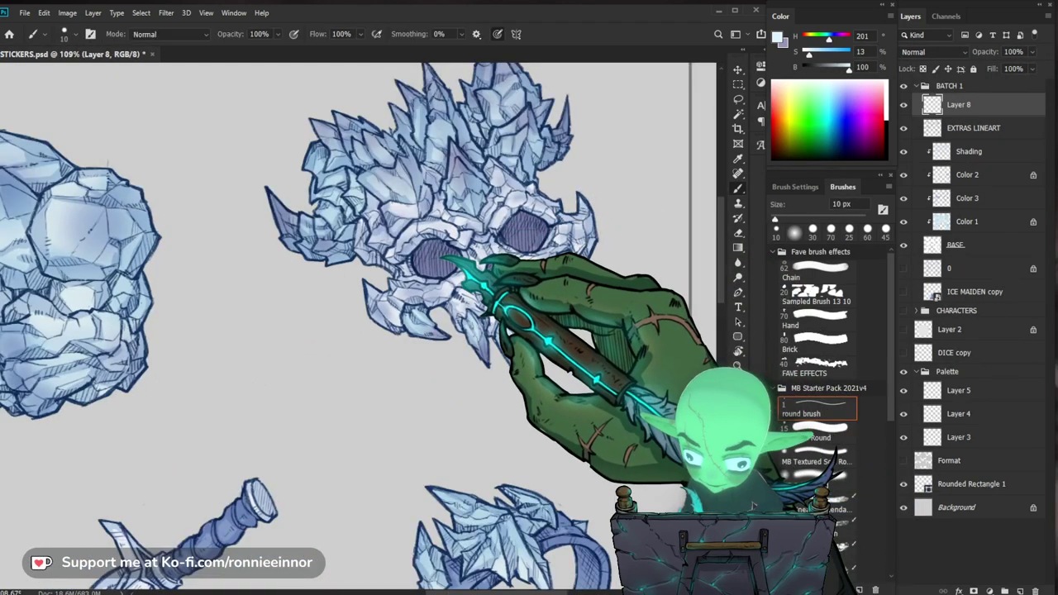
{"action": "key", "text": "ctrl+z"}
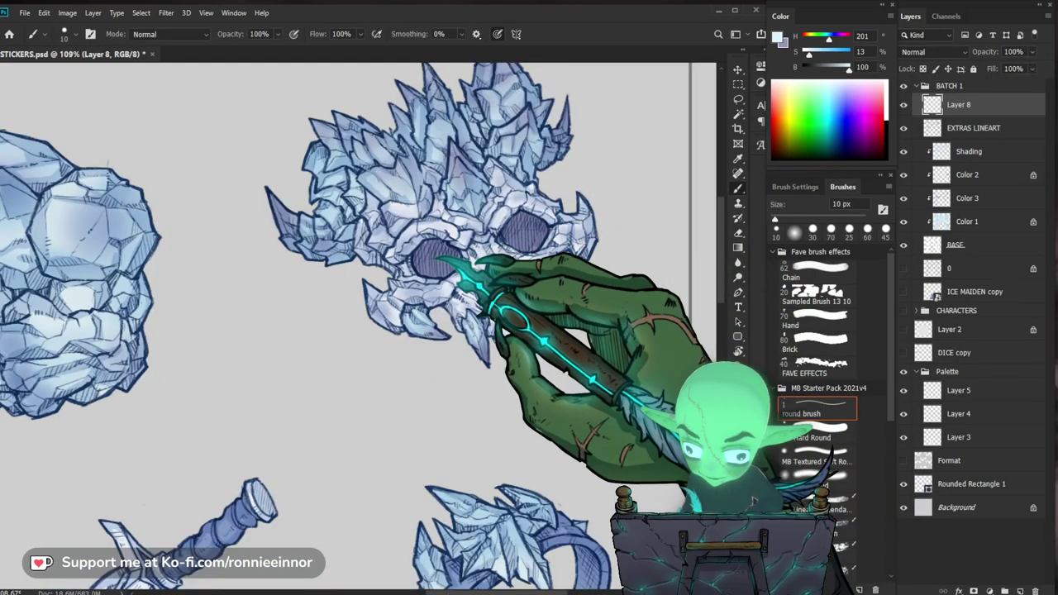
Paint pale blue slit pupils in both eye sockets of the ice skull on Layer 8 with the 10 px brush.
{"action": "left_click_drag", "start_coordinate": [428, 258], "coordinate": [430, 263]}
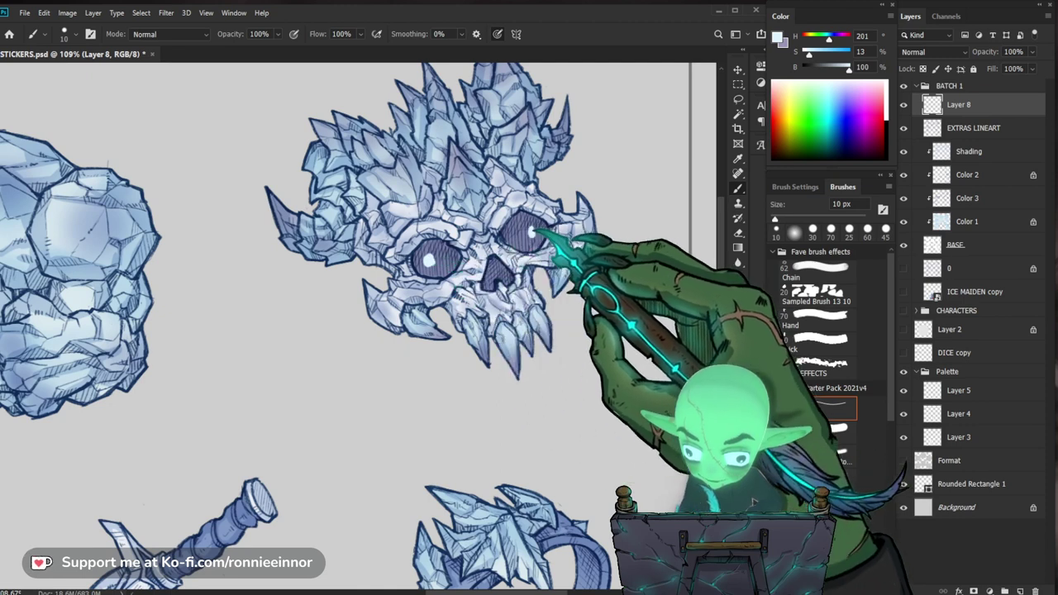
{"action": "key", "text": "z"}
{"action": "left_click_drag", "start_coordinate": [577, 225], "coordinate": [457, 289]}
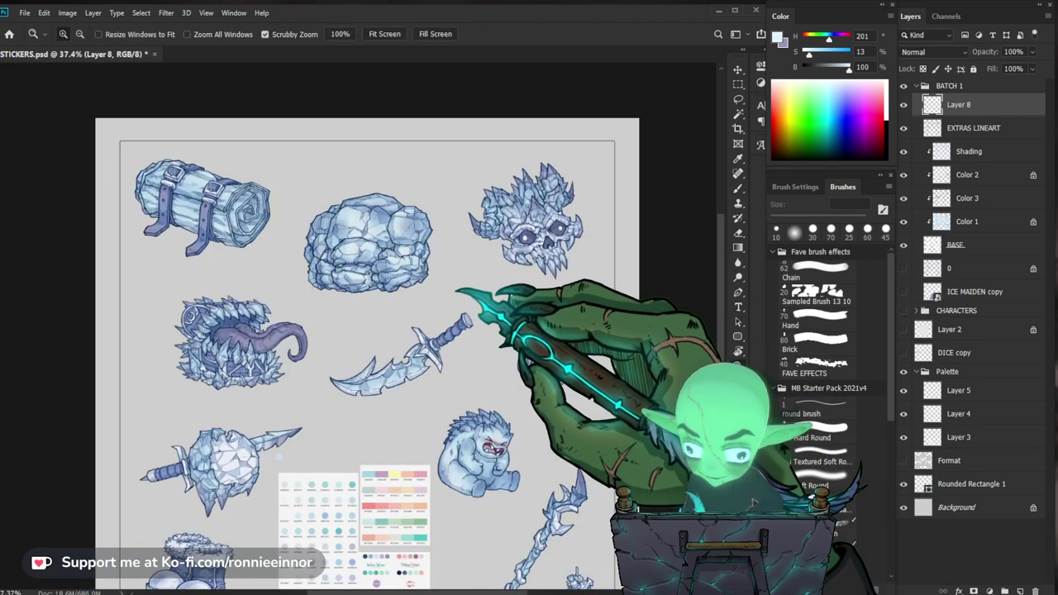
{"action": "left_click_drag", "start_coordinate": [547, 234], "coordinate": [637, 237]}
{"action": "key", "text": "b"}
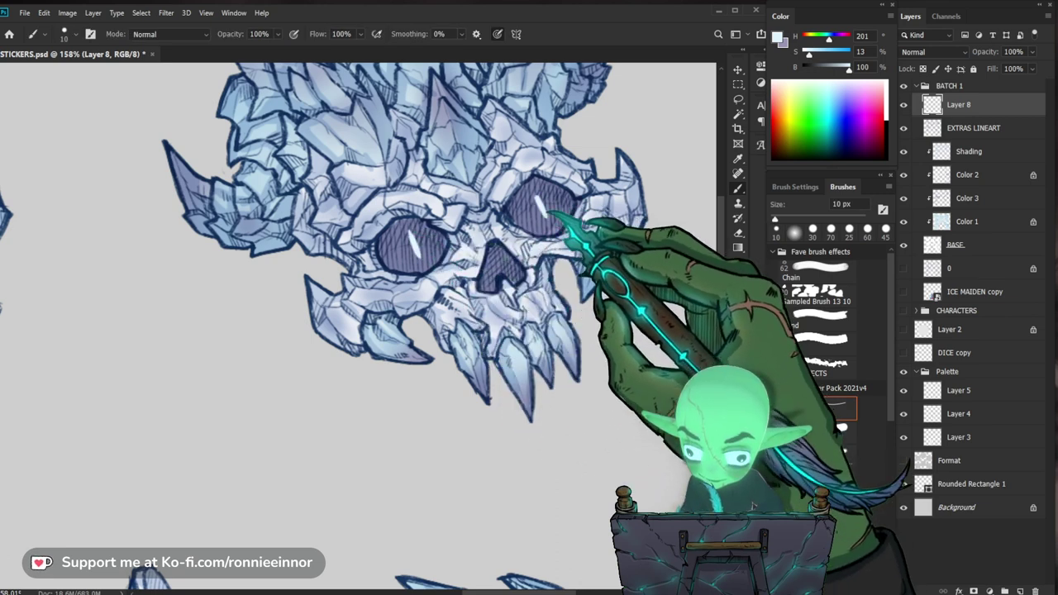
Thin and taper both slit pupils of the skull with the 10 px Eraser.
{"action": "key", "text": "e"}
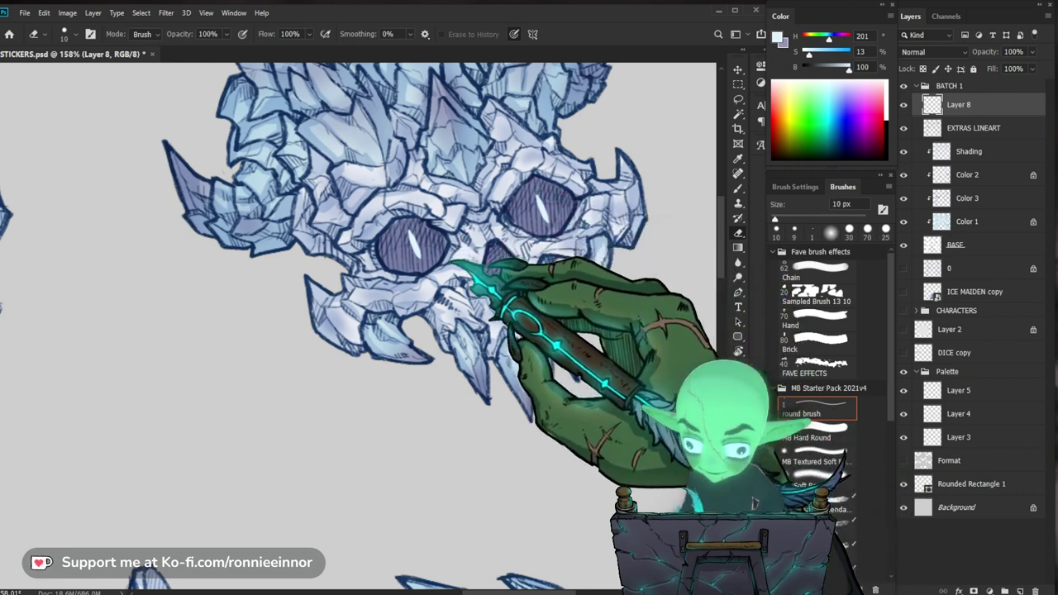
{"action": "left_click_drag", "start_coordinate": [481, 249], "coordinate": [438, 261]}
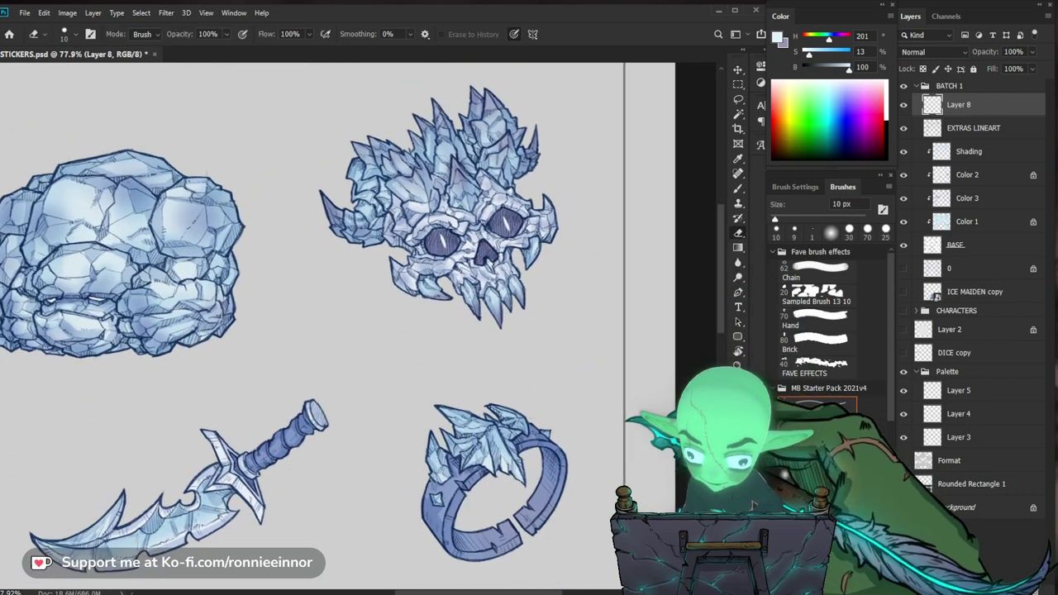
{"action": "scroll", "coordinate": [534, 238], "scroll_direction": "up", "scroll_amount": 4}
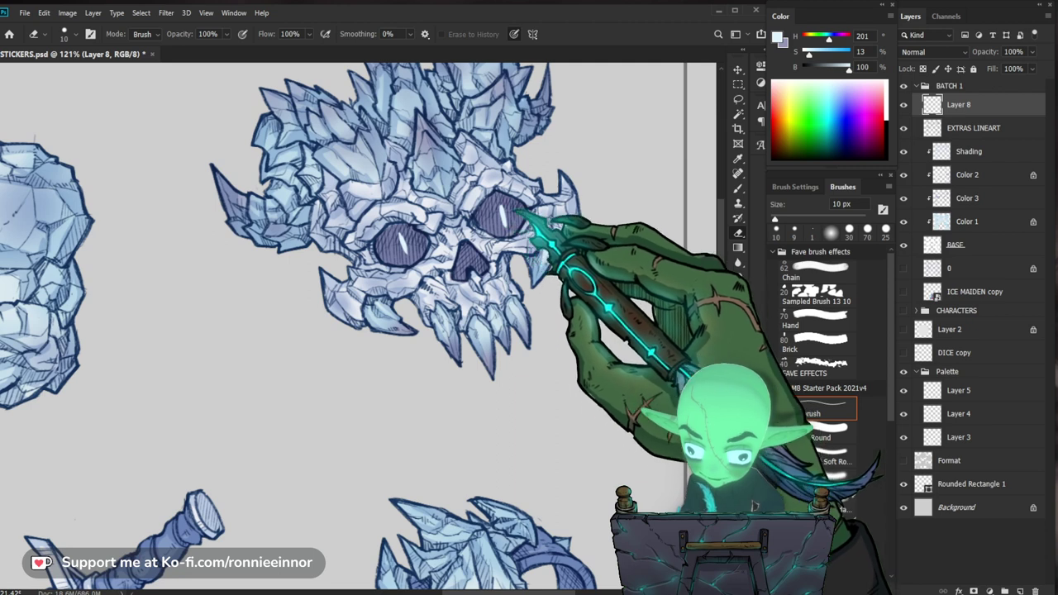
Touch up the skull's slit pupils with the brush and trim them into narrow pointed slivers with the Eraser.
{"action": "scroll", "coordinate": [411, 228], "scroll_direction": "up", "scroll_amount": 2}
{"action": "key", "text": "b"}
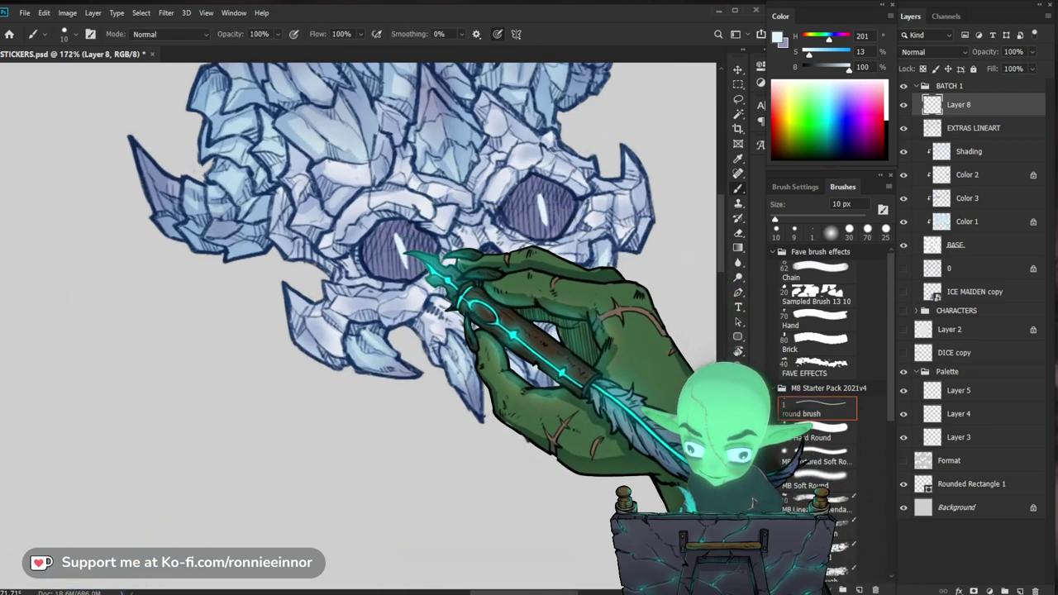
{"action": "key", "text": "e"}
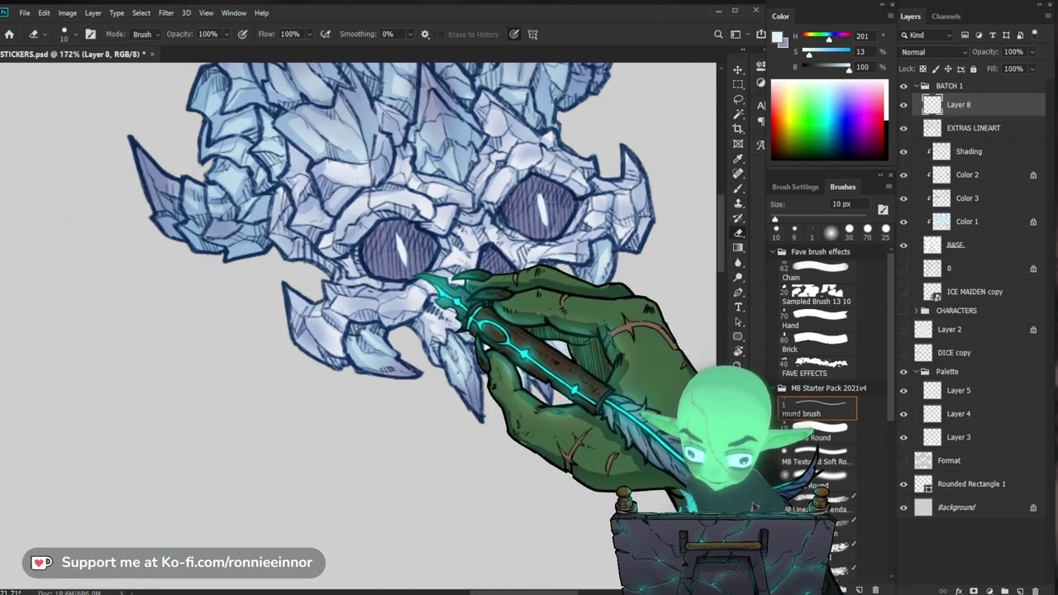
{"action": "left_click_drag", "start_coordinate": [501, 261], "coordinate": [439, 260]}
{"action": "left_click_drag", "start_coordinate": [529, 237], "coordinate": [574, 237]}
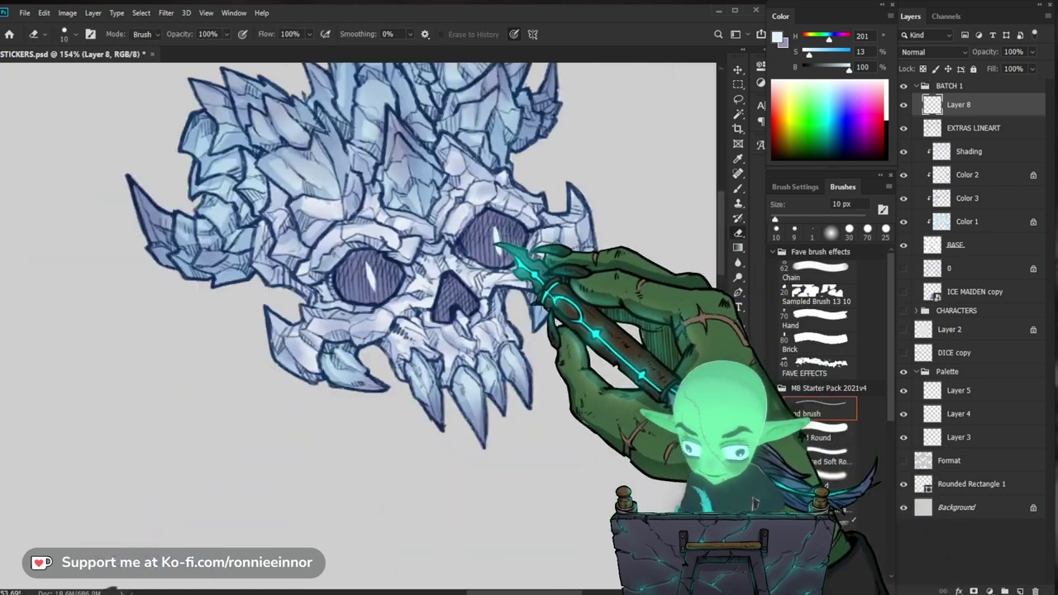
{"action": "left_click_drag", "start_coordinate": [615, 332], "coordinate": [546, 329]}
{"action": "mouse_move", "coordinate": [587, 362]}
{"action": "left_mouse_down"}
{"action": "mouse_move", "coordinate": [545, 315]}
{"action": "mouse_move", "coordinate": [609, 336]}
{"action": "left_mouse_up"}
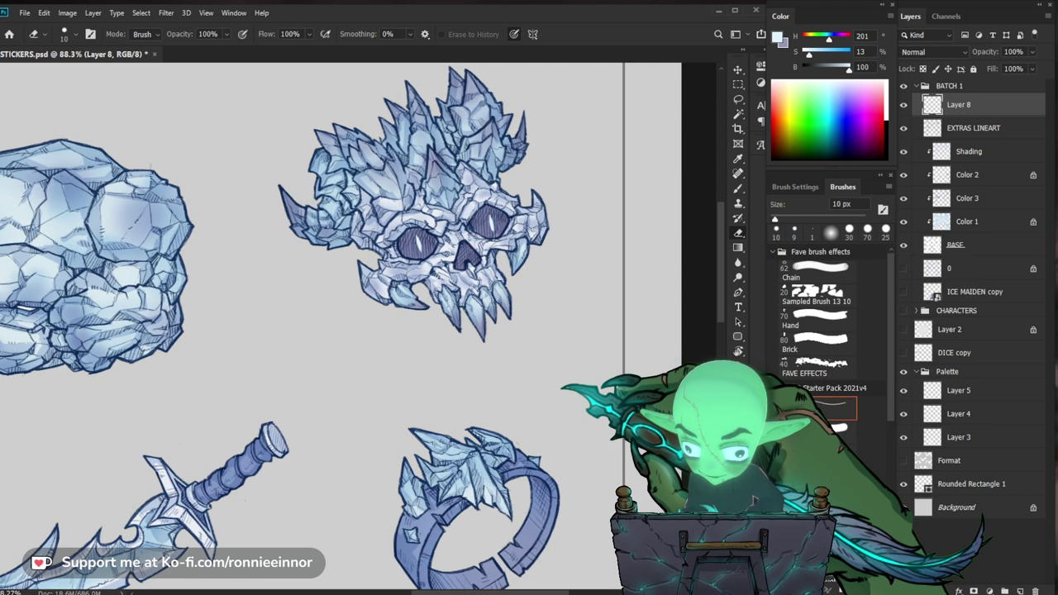
{"action": "left_click_drag", "start_coordinate": [501, 222], "coordinate": [523, 221]}
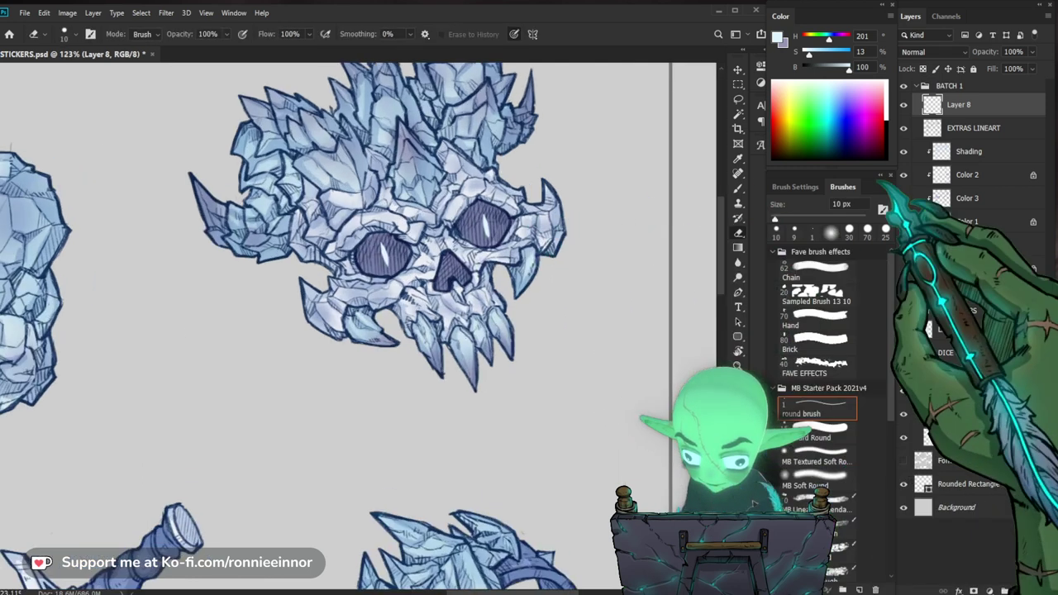
Paint over the skull's eye sockets on the Color 3 layer in dark grey-violet (H 240, S 18, B 39) with a 25 px brush.
{"action": "left_click", "coordinate": [966, 200]}
{"action": "key", "text": "b"}
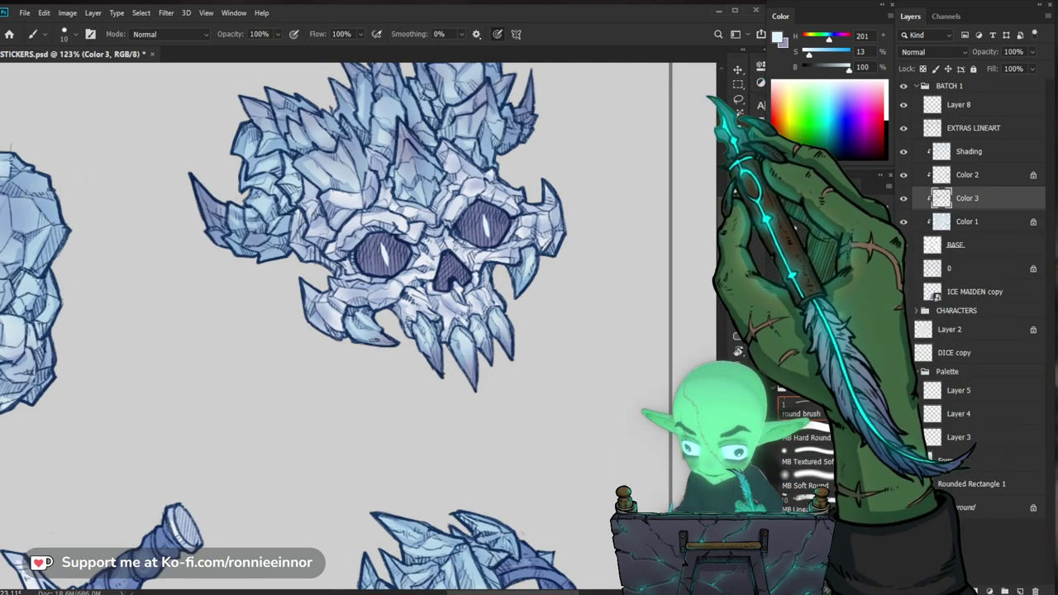
{"action": "key", "text": "x"}
{"action": "left_click_drag", "start_coordinate": [835, 69], "coordinate": [821, 69]}
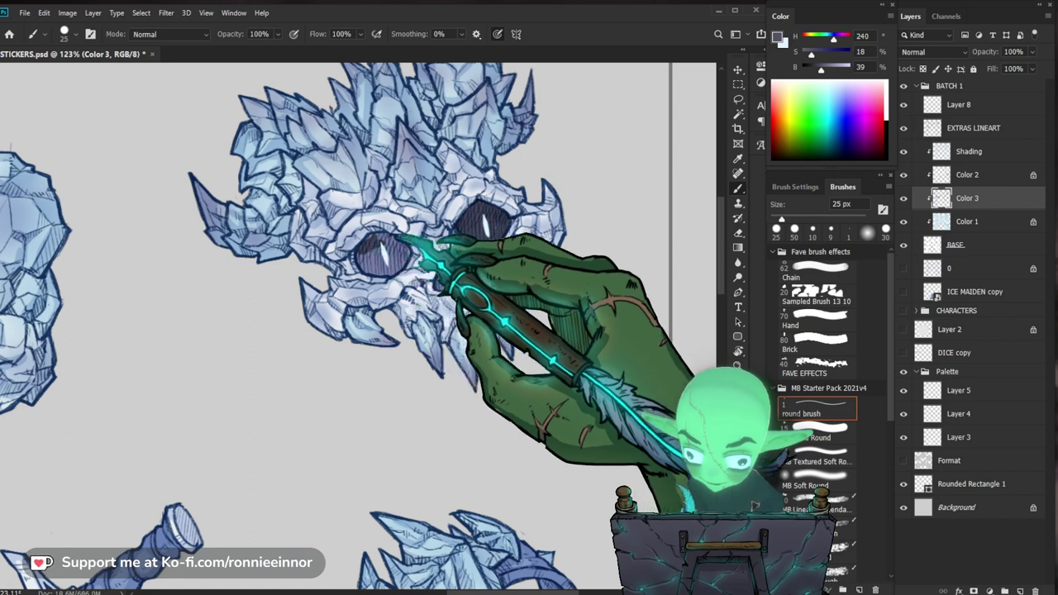
Erase the purple from the skull's sockets on Color 2 and darken the remaining eye socket and nose cavity on Color 3.
{"action": "scroll", "coordinate": [375, 243], "scroll_direction": "up", "scroll_amount": 2}
{"action": "key", "text": "alt+bracketright"}
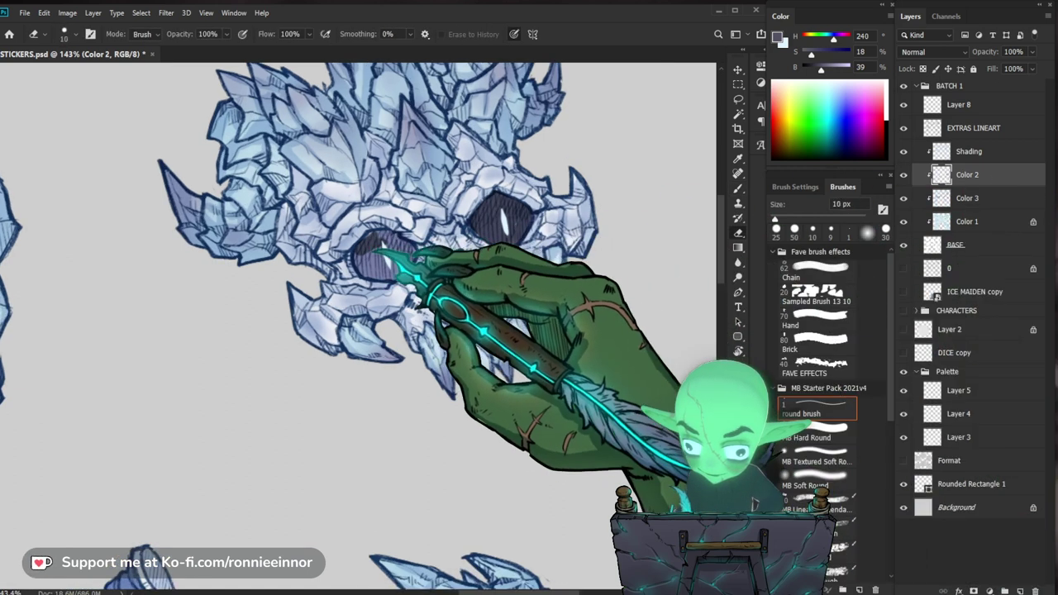
{"action": "key", "text": "e"}
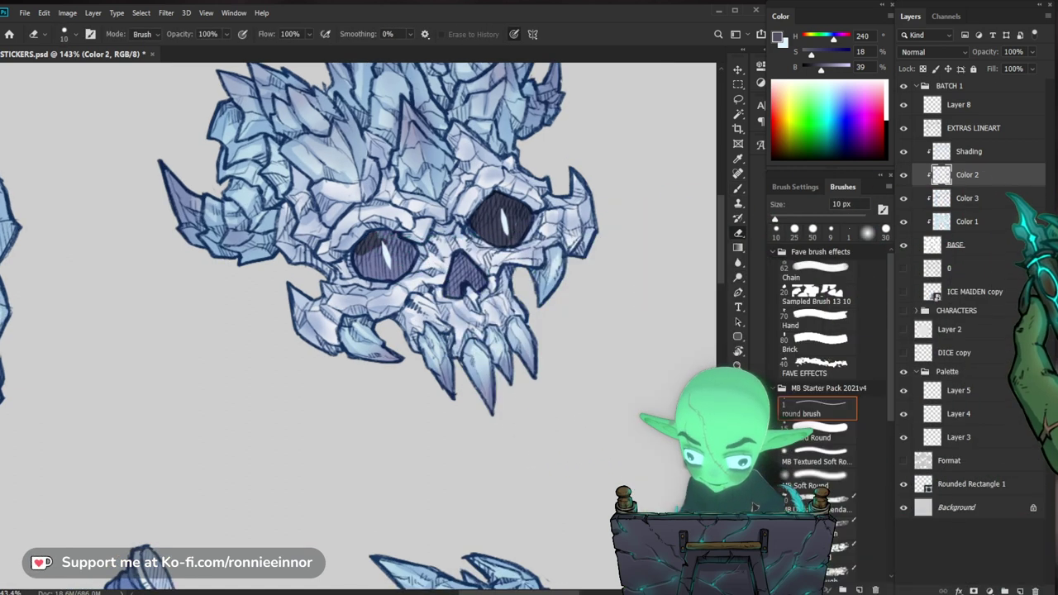
{"action": "key", "text": "alt+bracketleft"}
{"action": "key", "text": "b"}
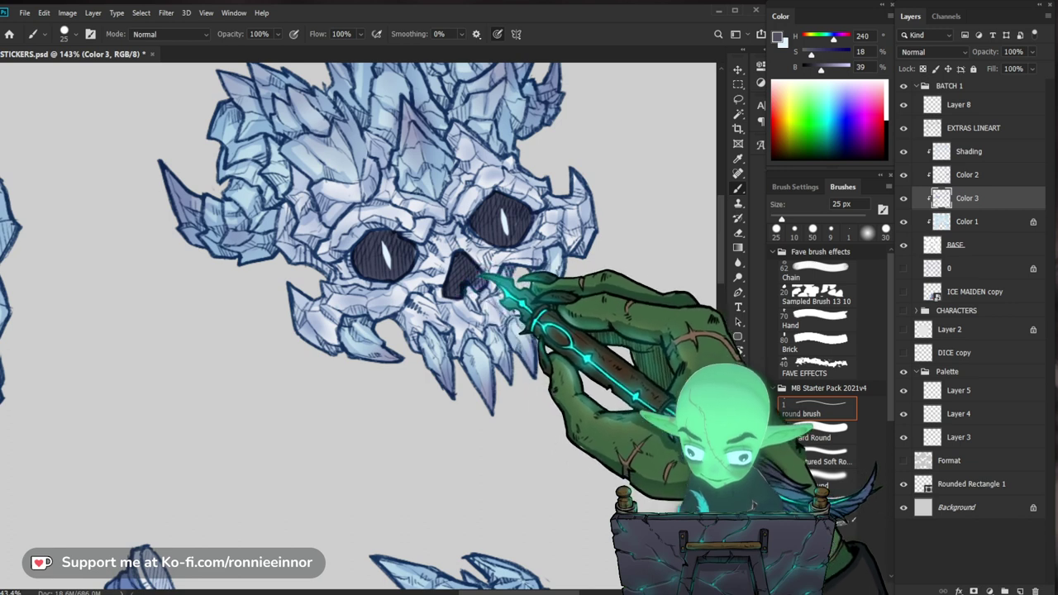
Clean up leftover color along the edges of the eye sockets and nose cavity on Color 2 with the 10 px Eraser.
{"action": "key", "text": "ctrl+space"}
{"action": "mouse_move", "coordinate": [573, 252]}
{"action": "left_mouse_down"}
{"action": "mouse_move", "coordinate": [542, 250]}
{"action": "mouse_move", "coordinate": [567, 252]}
{"action": "left_mouse_up"}
{"action": "left_click", "coordinate": [991, 175]}
{"action": "key", "text": "e"}
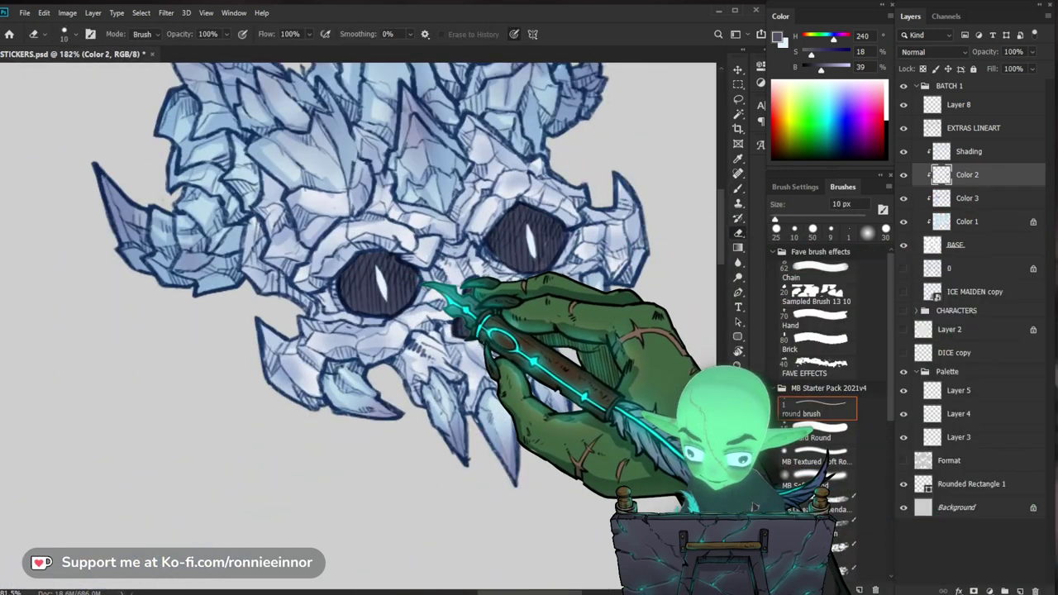
{"action": "mouse_move", "coordinate": [418, 292]}
{"action": "left_mouse_down"}
{"action": "mouse_move", "coordinate": [395, 254]}
{"action": "mouse_move", "coordinate": [377, 252]}
{"action": "left_mouse_up"}
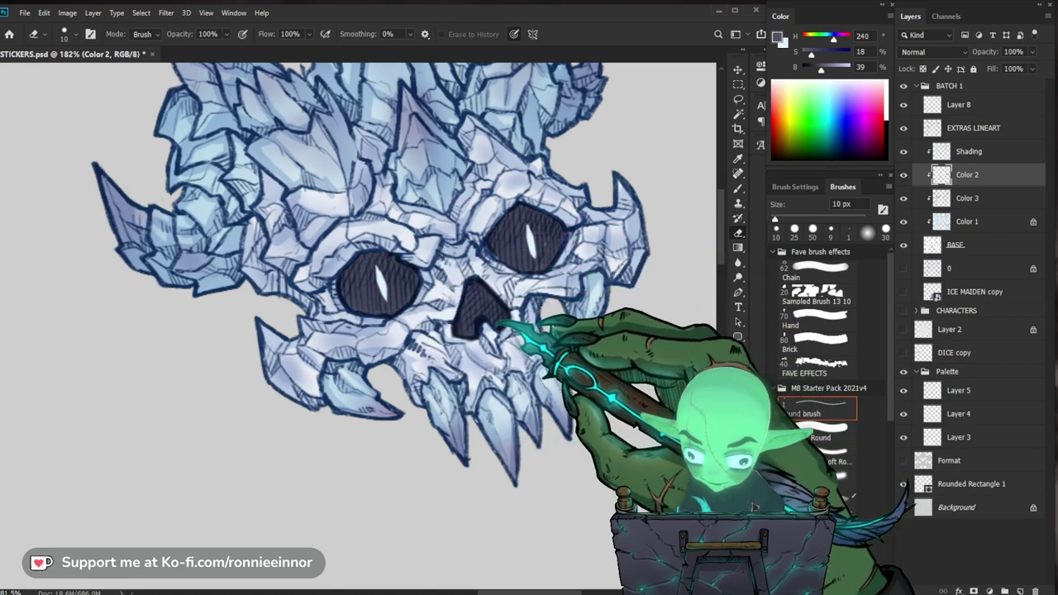
Examine the darkened skull alongside the other stickers on the sheet.
{"action": "key", "text": "ctrl+space"}
{"action": "left_click_drag", "start_coordinate": [537, 311], "coordinate": [495, 370]}
{"action": "key", "text": "e"}
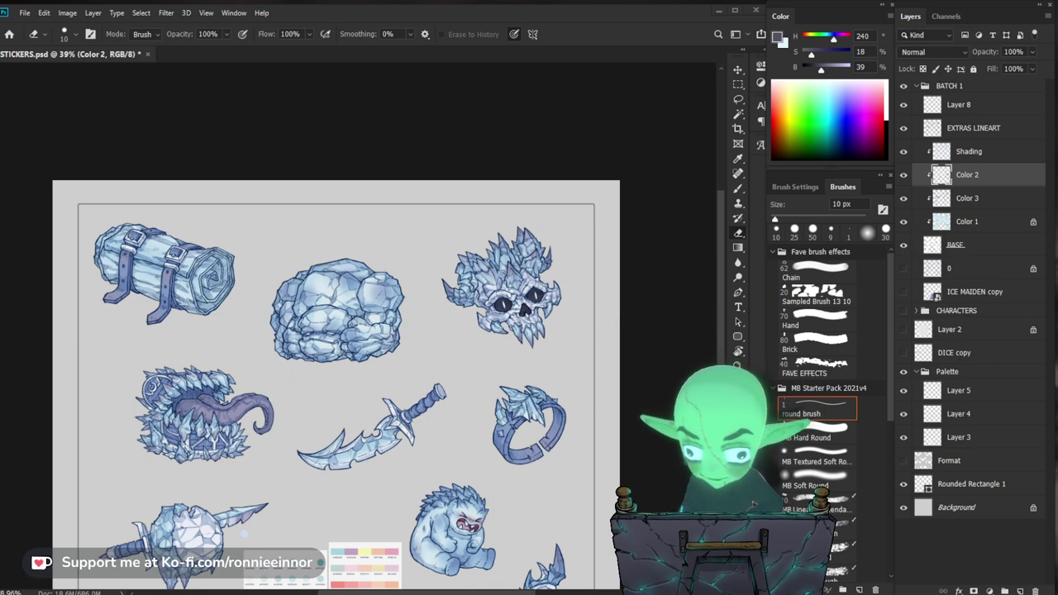
{"action": "scroll", "coordinate": [525, 570], "scroll_direction": "up", "scroll_amount": 1}
{"action": "left_click_drag", "start_coordinate": [525, 571], "coordinate": [562, 413]}
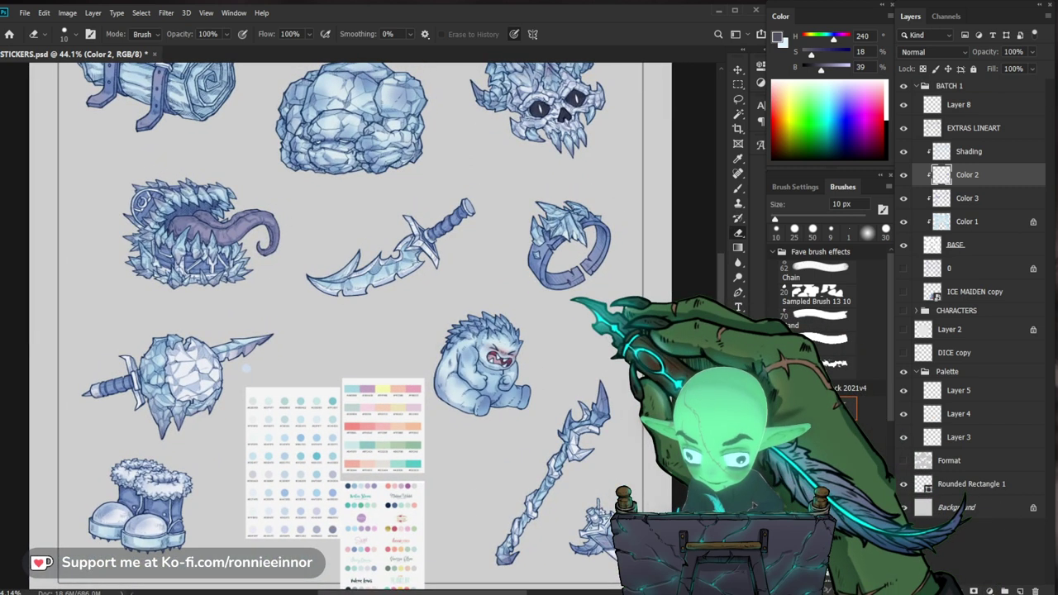
{"action": "left_click_drag", "start_coordinate": [433, 320], "coordinate": [382, 323]}
{"action": "left_click_drag", "start_coordinate": [554, 252], "coordinate": [689, 184]}
Add an Outer Glow layer style to the skull's pupils on Layer 8 and open the glow's settings.
{"action": "key", "text": "alt+bracketright"}
{"action": "key", "text": "alt+bracketright"}
{"action": "key", "text": "alt+bracketright"}
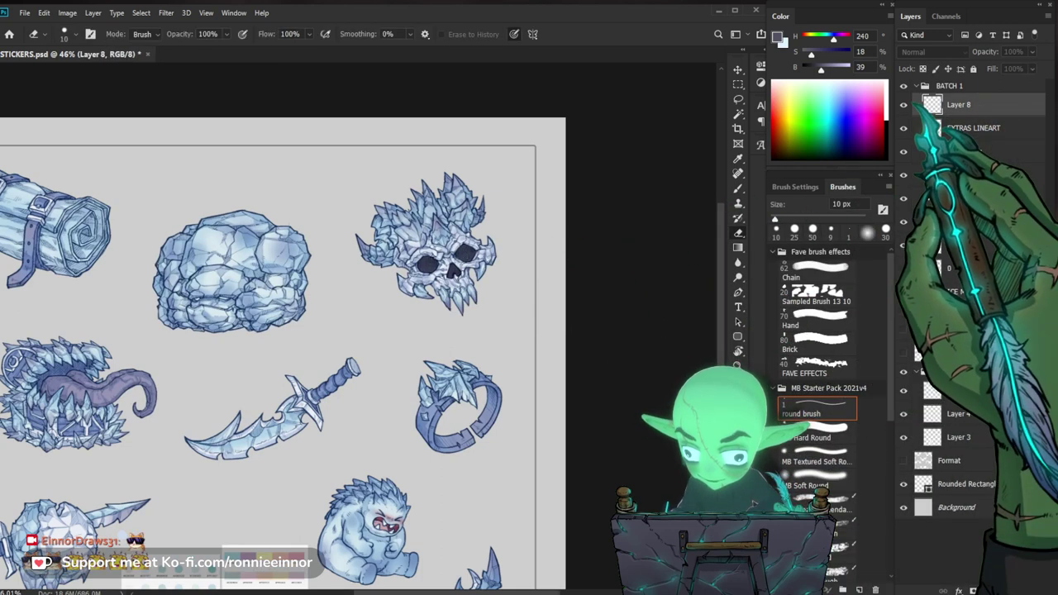
{"action": "key", "text": "z"}
{"action": "mouse_move", "coordinate": [490, 248]}
{"action": "left_mouse_down"}
{"action": "mouse_move", "coordinate": [579, 339]}
{"action": "mouse_move", "coordinate": [612, 335]}
{"action": "left_mouse_up"}
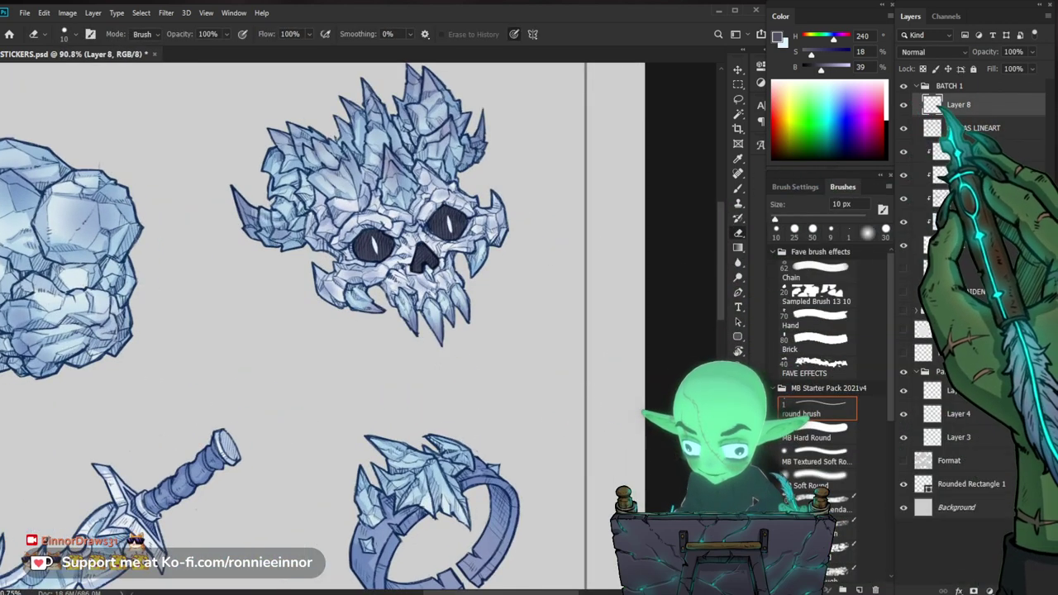
{"action": "double_click", "coordinate": [937, 105]}
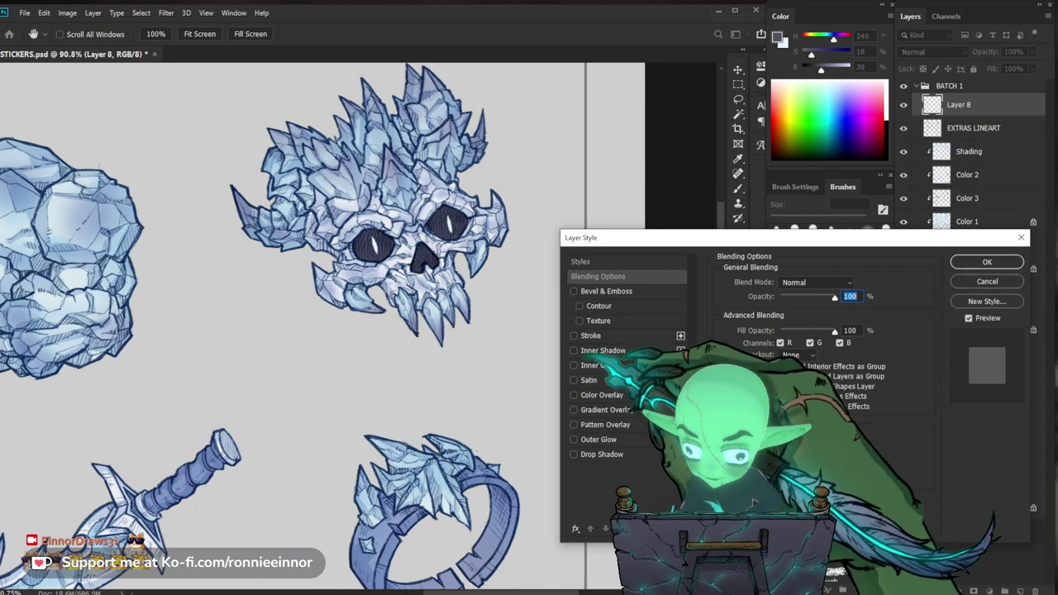
{"action": "left_click", "coordinate": [574, 439]}
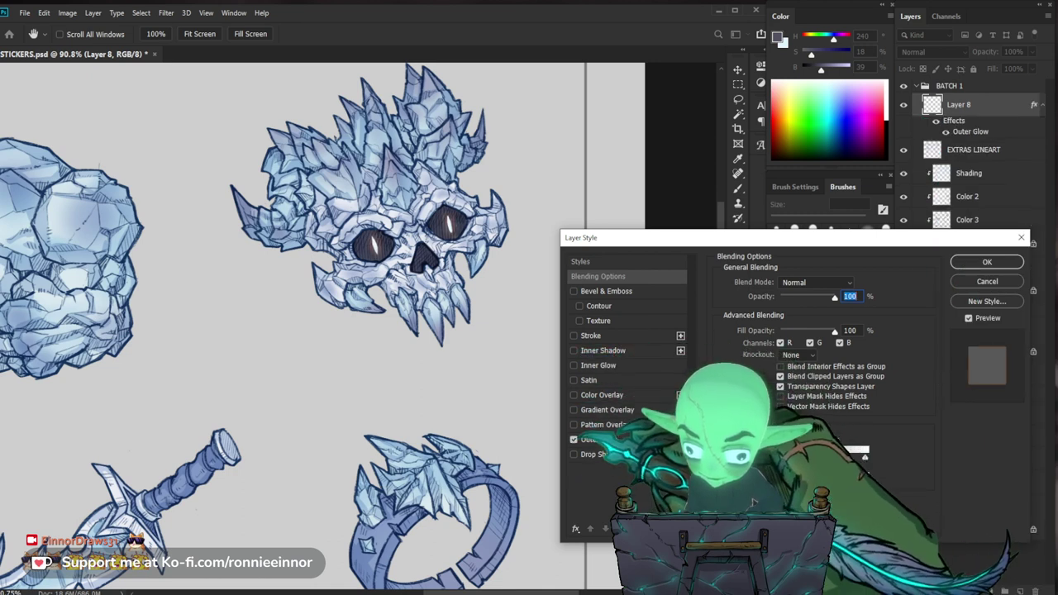
{"action": "left_click", "coordinate": [599, 439]}
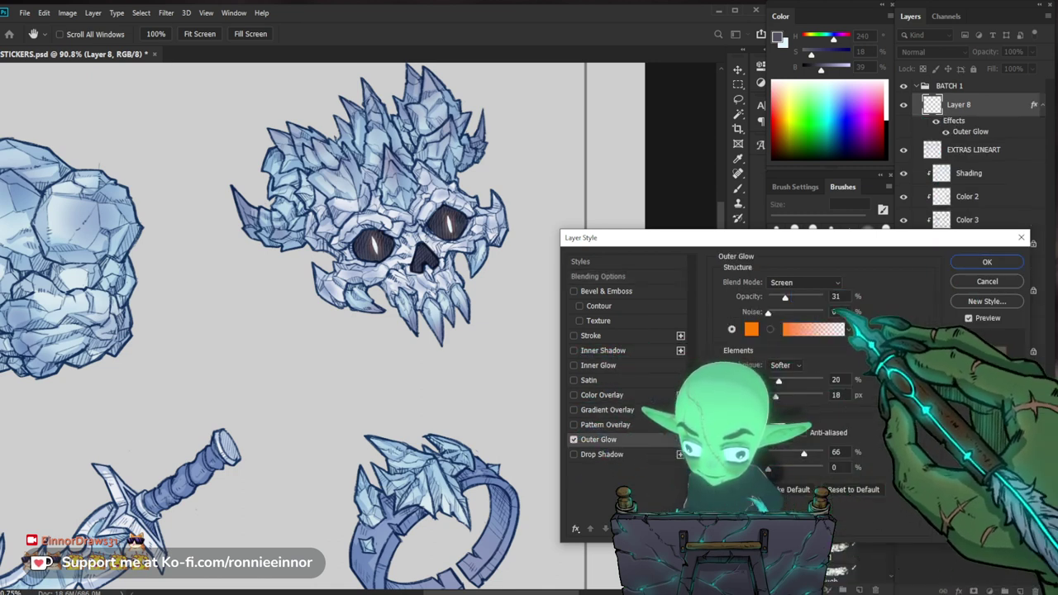
Set the outer glow to a saturated purple with 27% spread and 35 px size, and apply the layer style.
{"action": "left_click", "coordinate": [751, 326]}
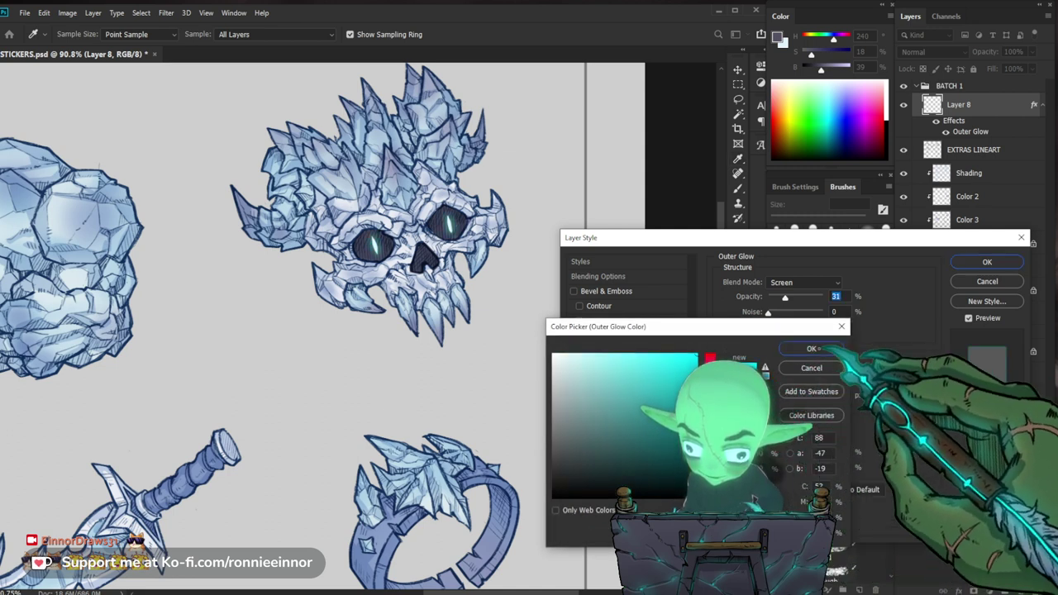
{"action": "left_click", "coordinate": [812, 348]}
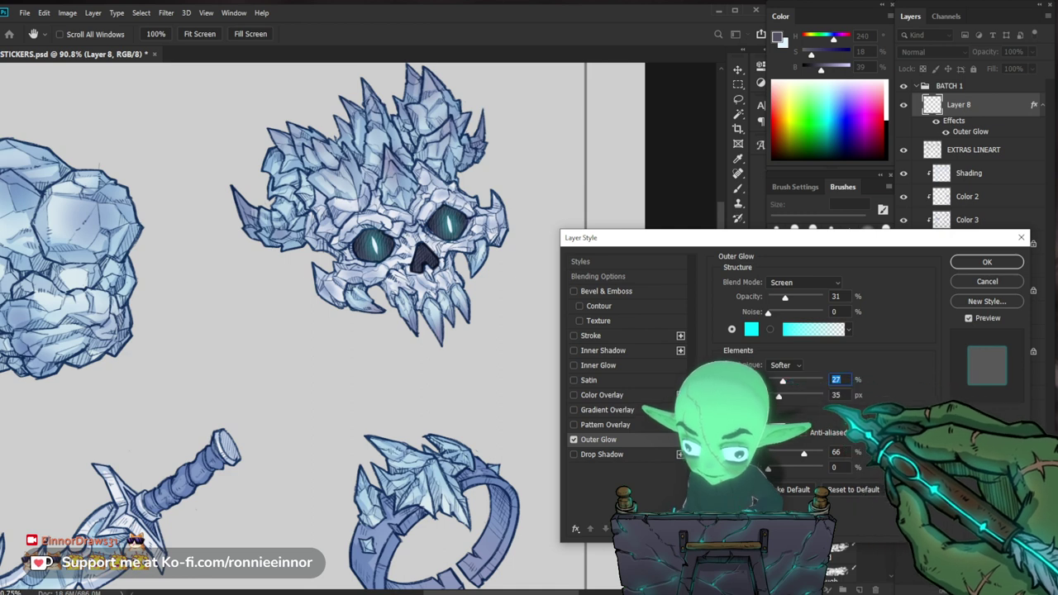
{"action": "left_click", "coordinate": [751, 330]}
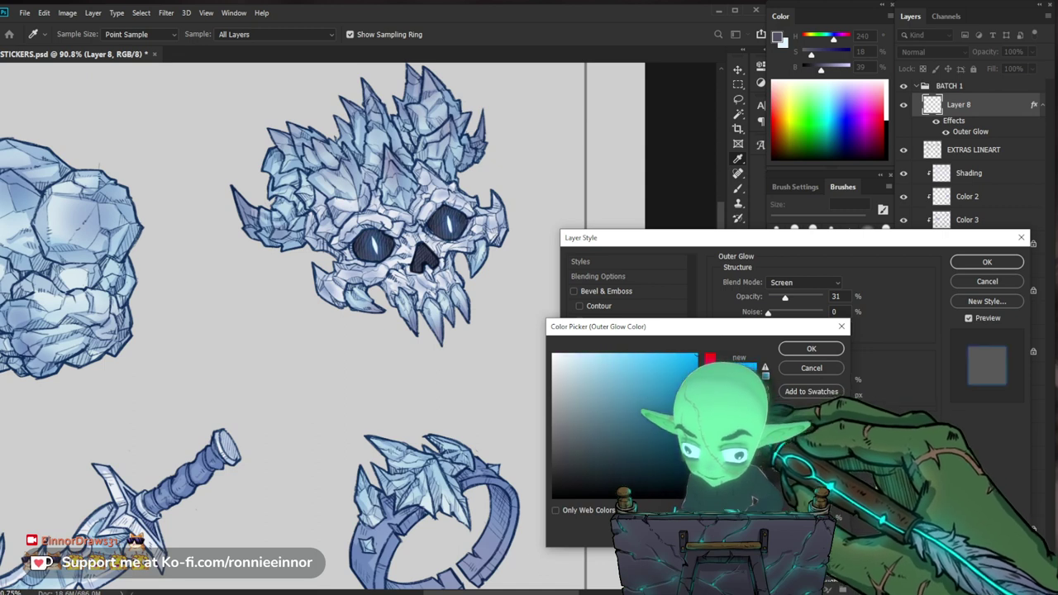
{"action": "left_click_drag", "start_coordinate": [712, 420], "coordinate": [711, 378]}
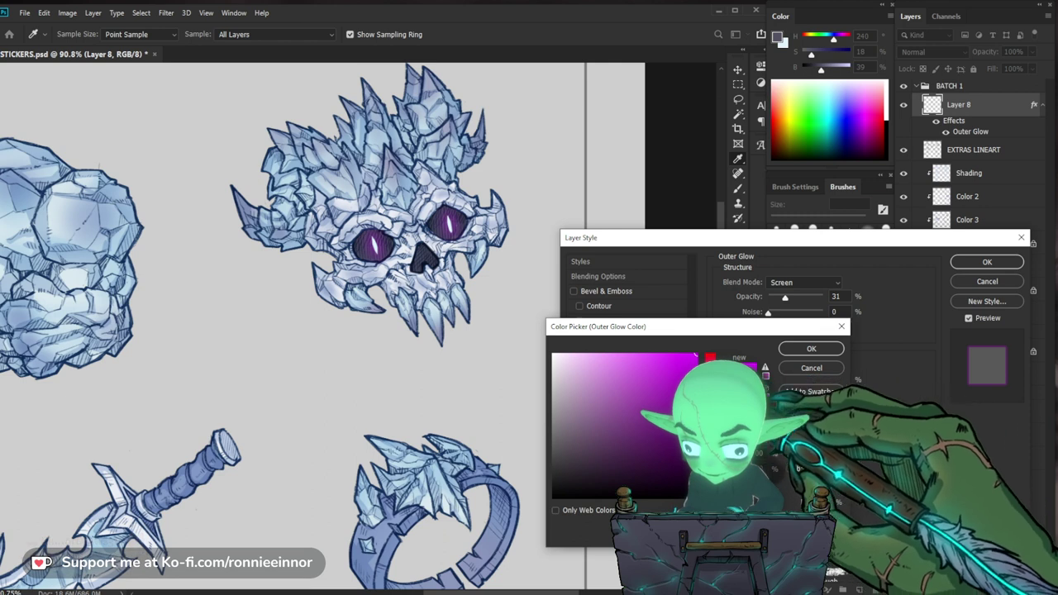
{"action": "left_click", "coordinate": [812, 349]}
{"action": "left_click", "coordinate": [987, 263]}
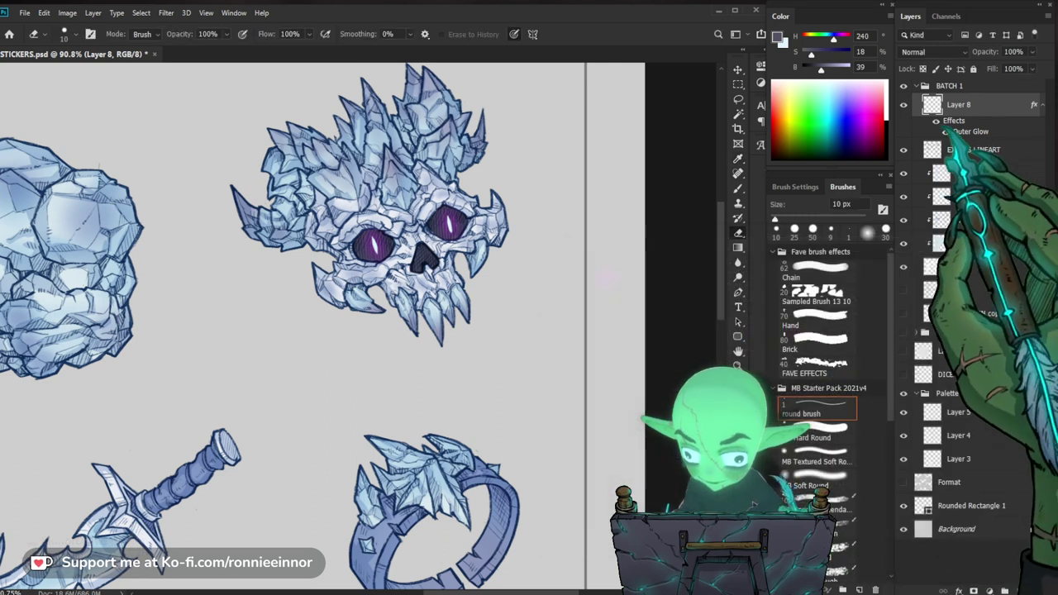
Try refining the slit pupil in the skull's right-hand eye socket on Layer 8 with a white 2 px brush.
{"action": "key", "text": "d"}
{"action": "key", "text": "x"}
{"action": "key", "text": "z"}
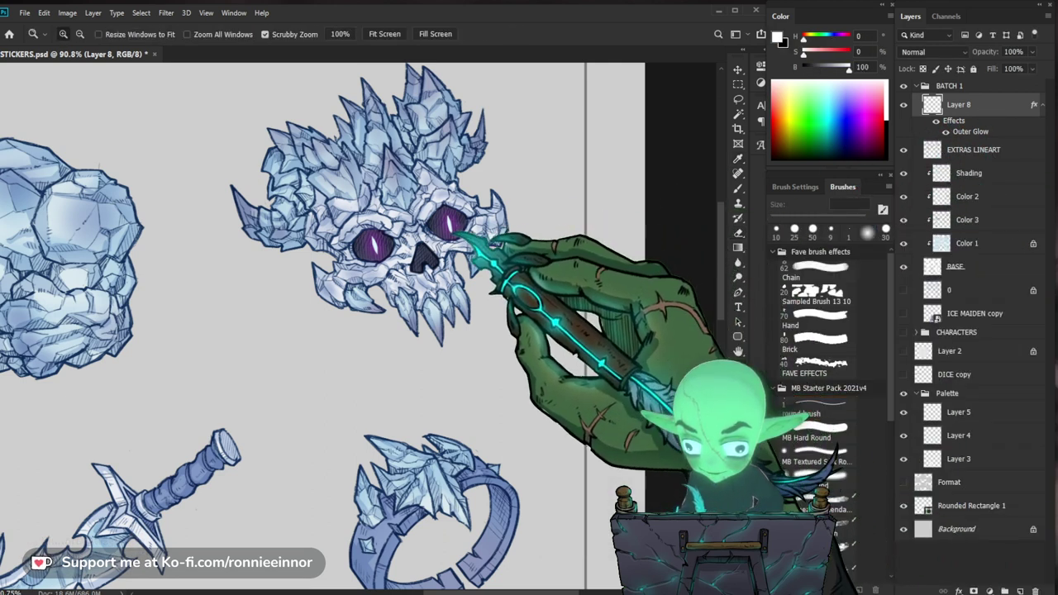
{"action": "left_click_drag", "start_coordinate": [455, 235], "coordinate": [516, 234]}
{"action": "key", "text": "b"}
{"action": "key", "text": "bracketleft"}
{"action": "key", "text": "bracketleft"}
{"action": "key", "text": "bracketleft"}
{"action": "key", "text": "bracketleft"}
{"action": "key", "text": "bracketleft"}
{"action": "key", "text": "bracketleft"}
{"action": "key", "text": "bracketleft"}
{"action": "key", "text": "bracketleft"}
{"action": "left_click_drag", "start_coordinate": [454, 195], "coordinate": [456, 212]}
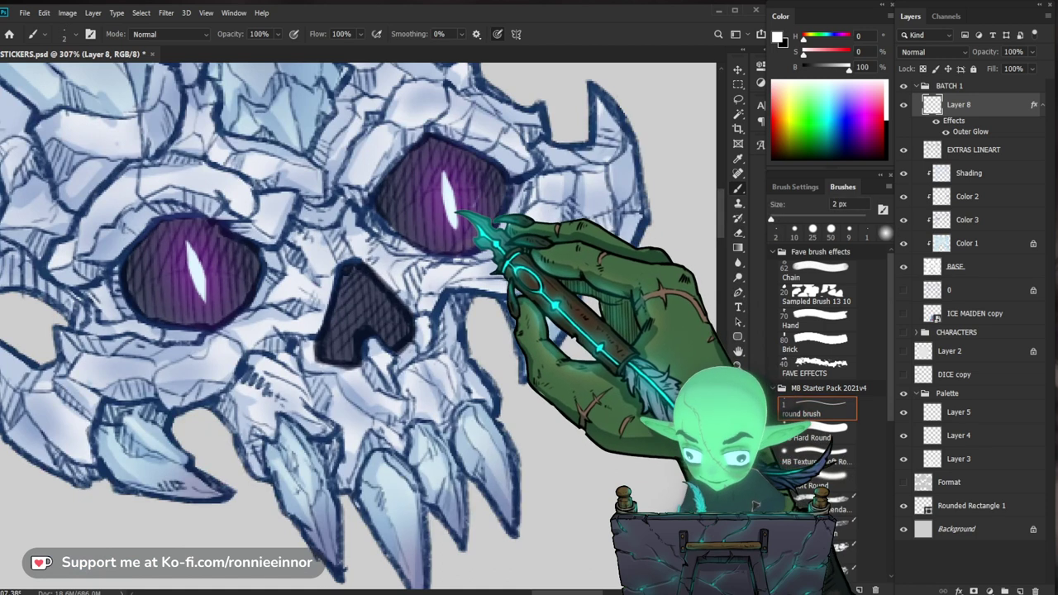
Try adding a smaller white slit beside the pupil in the skull's left-hand eye socket with the 2 px brush.
{"action": "key", "text": "ctrl"}
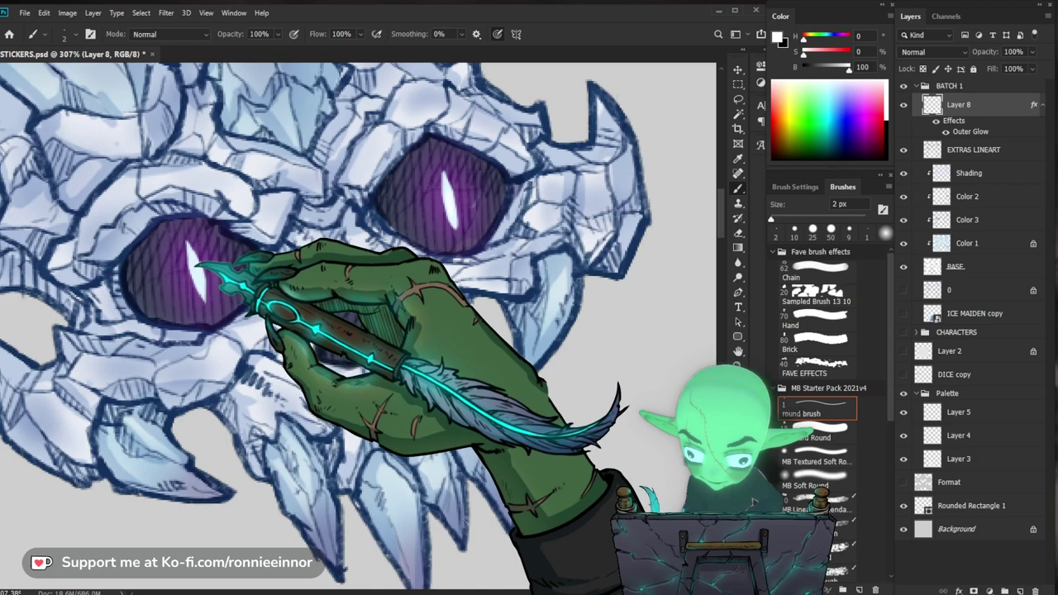
{"action": "key", "text": "ctrl+space"}
{"action": "left_click_drag", "start_coordinate": [291, 237], "coordinate": [246, 250]}
{"action": "left_click_drag", "start_coordinate": [237, 258], "coordinate": [299, 239]}
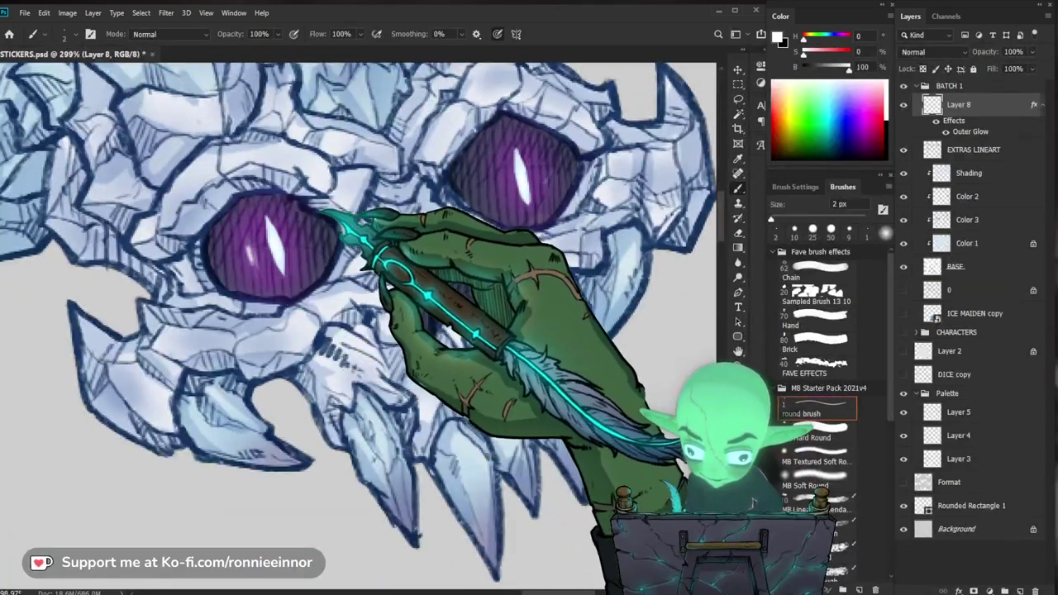
{"action": "key", "text": "ctrl+space"}
{"action": "left_click_drag", "start_coordinate": [346, 230], "coordinate": [312, 326]}
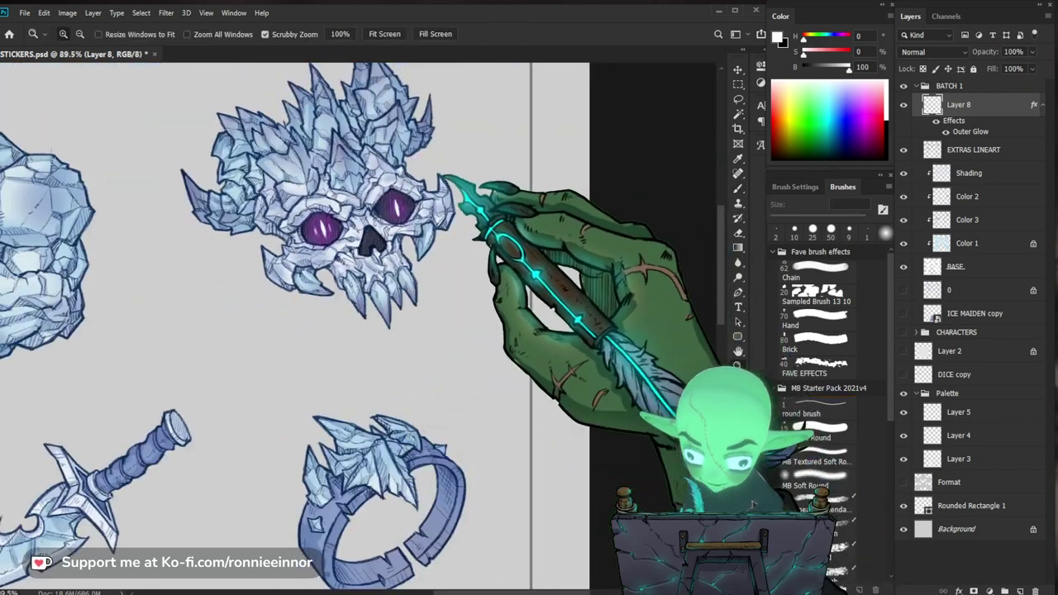
Try painting extra white slits beside the pupils in both eye sockets with a 6 px brush.
{"action": "left_click_drag", "start_coordinate": [413, 188], "coordinate": [449, 160]}
{"action": "key", "text": "b"}
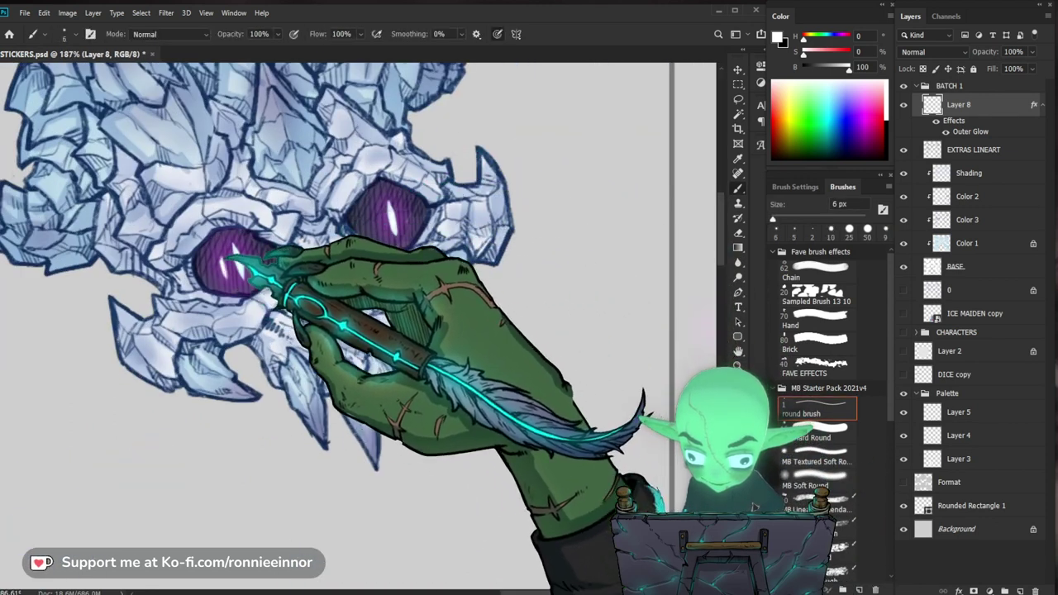
{"action": "scroll", "coordinate": [330, 248], "scroll_direction": "down", "scroll_amount": 5}
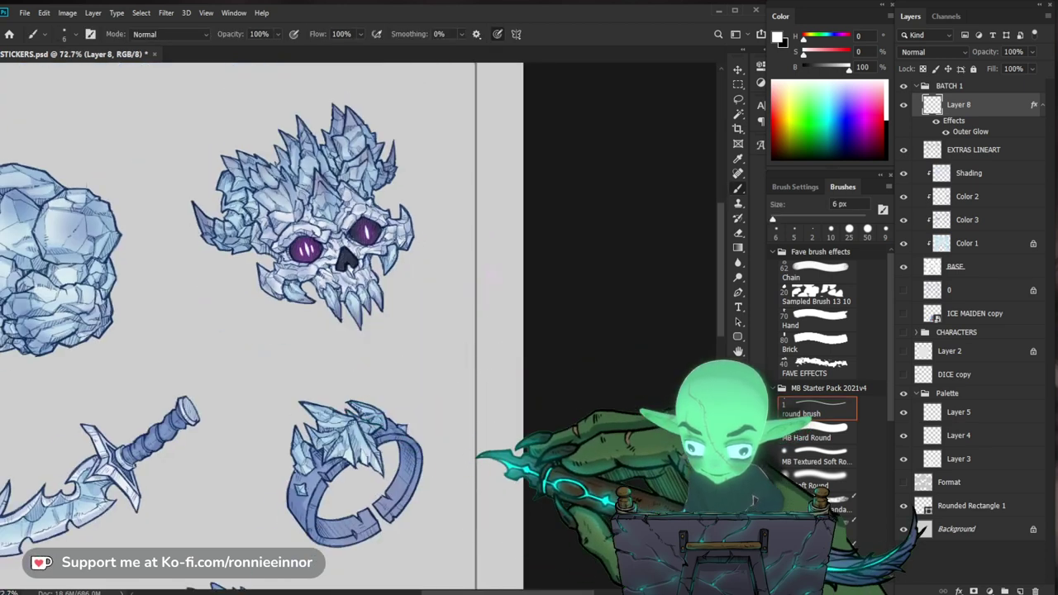
{"action": "scroll", "coordinate": [369, 225], "scroll_direction": "up", "scroll_amount": 4}
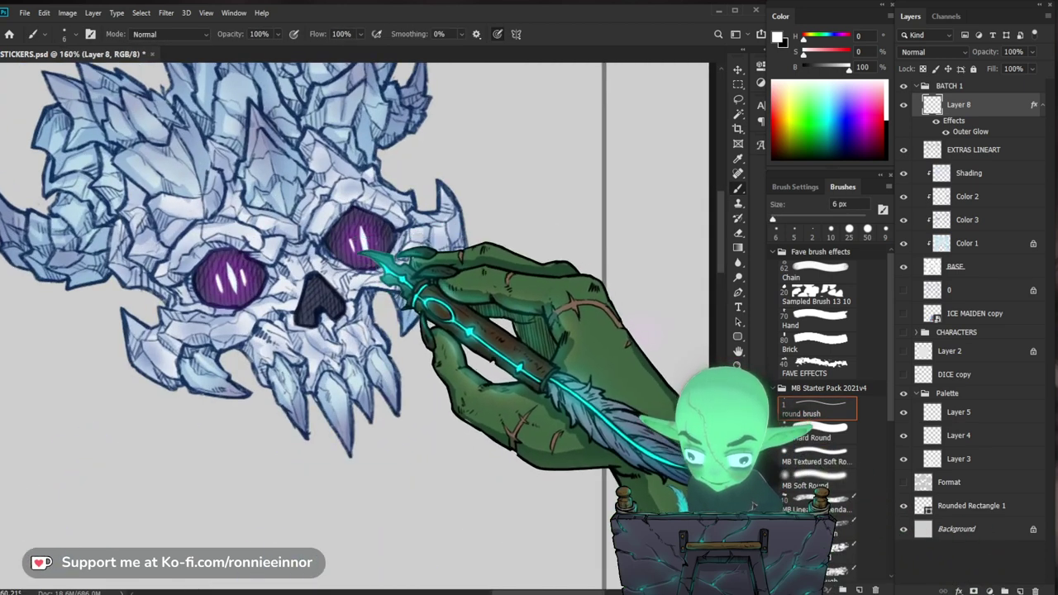
{"action": "key", "text": "z"}
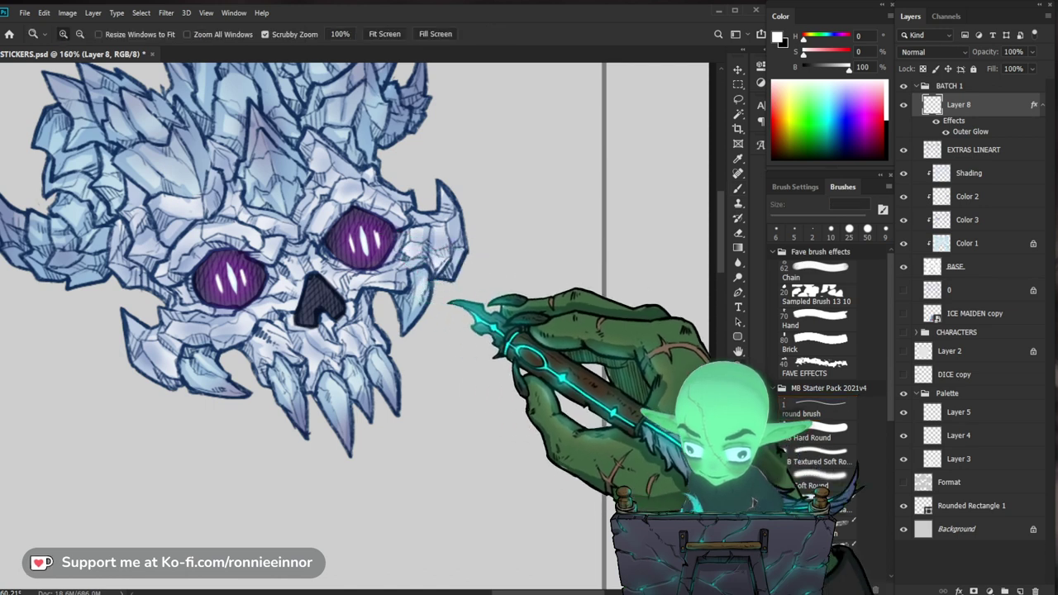
{"action": "key", "text": "ctrl+0"}
{"action": "left_click_drag", "start_coordinate": [550, 162], "coordinate": [633, 182]}
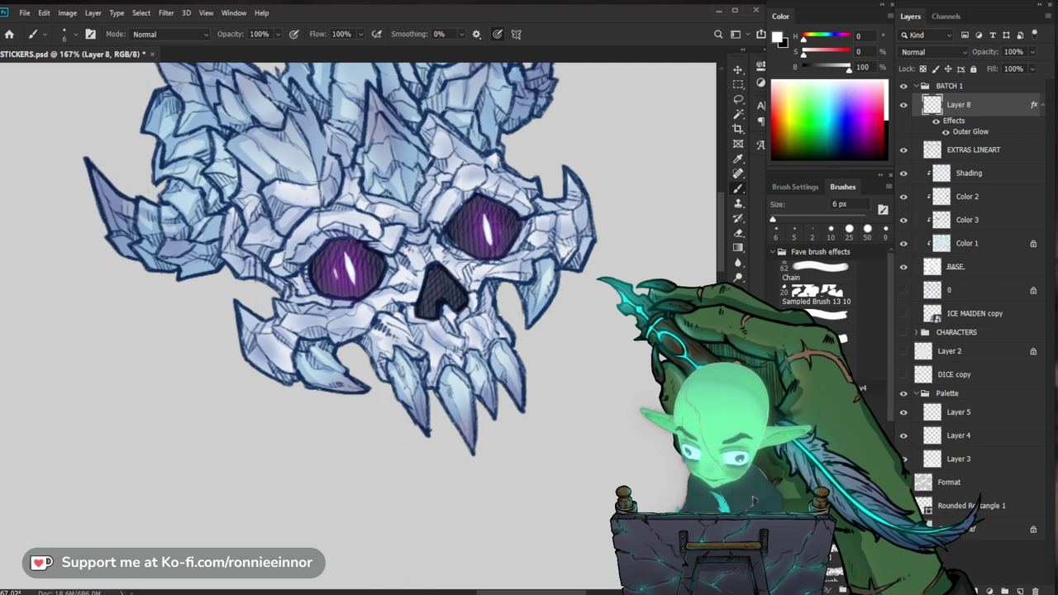
Remove the extra slit beside the left-hand pupil with the 10 px Eraser, keeping a single slit per eye.
{"action": "key", "text": "e"}
{"action": "scroll", "coordinate": [347, 264], "scroll_direction": "up", "scroll_amount": 5}
{"action": "key", "text": "z"}
{"action": "left_click_drag", "start_coordinate": [334, 290], "coordinate": [256, 285]}
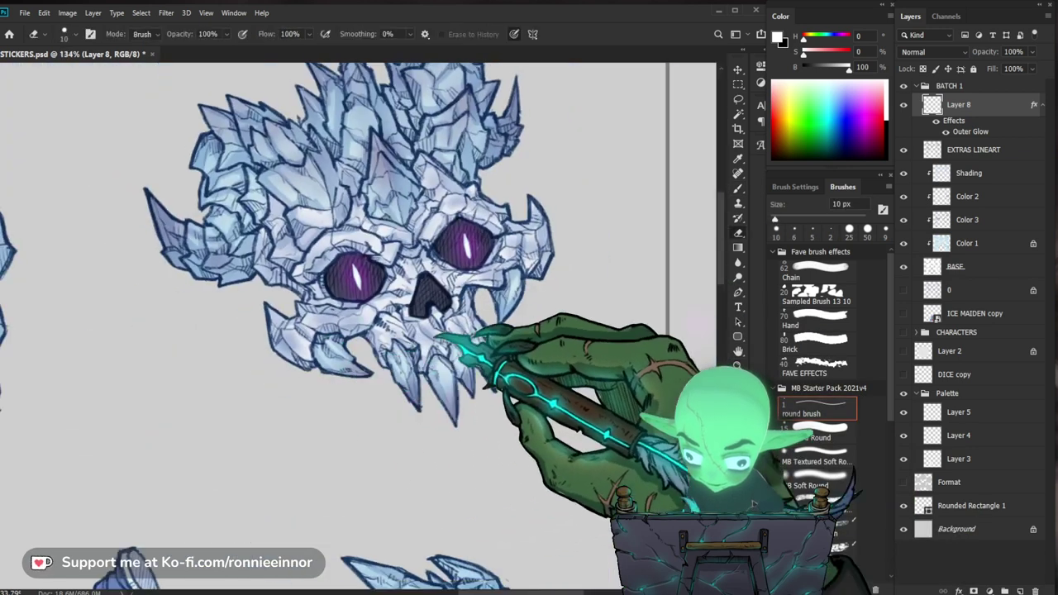
Dab soft white light over both of the skull's pupils with the MB Soft Round brush at 30 px.
{"action": "left_click_drag", "start_coordinate": [364, 273], "coordinate": [447, 256]}
{"action": "key", "text": "b"}
{"action": "left_click", "coordinate": [814, 480]}
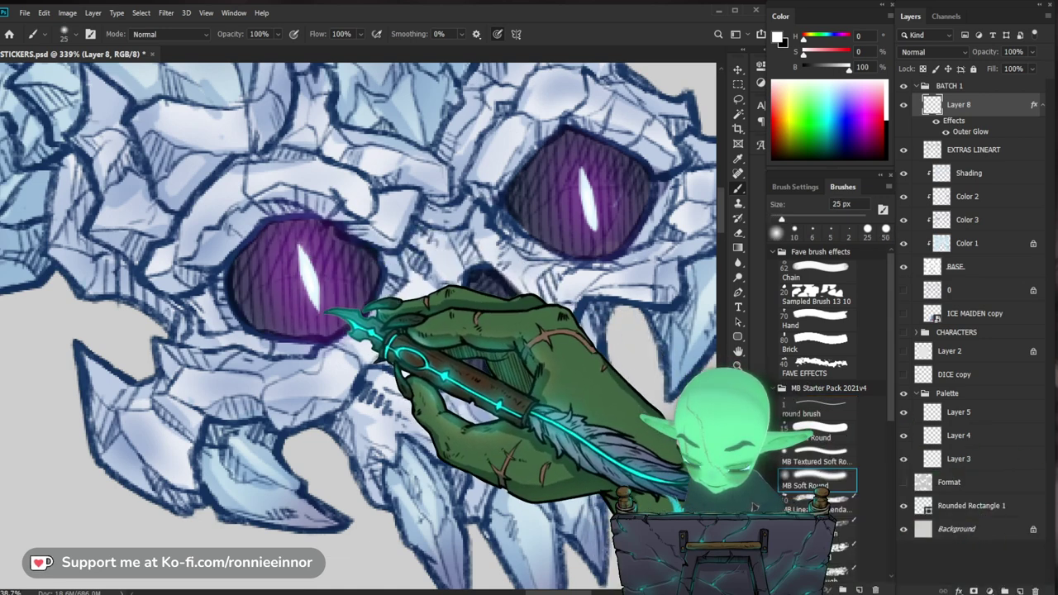
{"action": "key", "text": "bracketright"}
{"action": "key", "text": "]"}
{"action": "key", "text": "ctrl+0"}
{"action": "left_click_drag", "start_coordinate": [595, 483], "coordinate": [504, 451]}
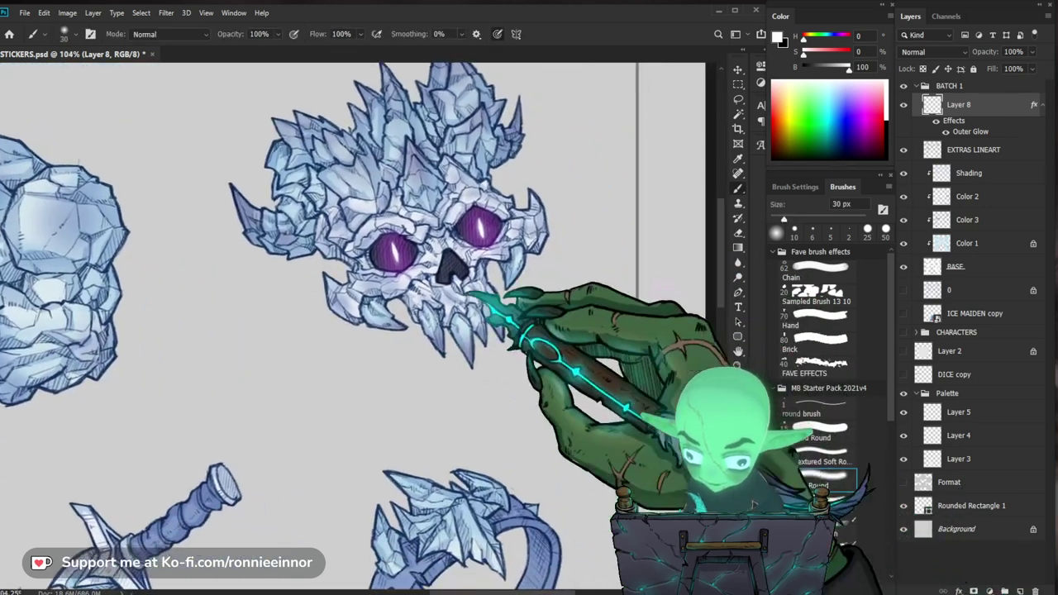
{"action": "left_click", "coordinate": [396, 248]}
{"action": "left_click", "coordinate": [481, 229]}
{"action": "left_click_drag", "start_coordinate": [552, 222], "coordinate": [455, 211]}
{"action": "left_click_drag", "start_coordinate": [642, 497], "coordinate": [608, 447]}
{"action": "scroll", "coordinate": [411, 267], "scroll_direction": "down", "scroll_amount": 3}
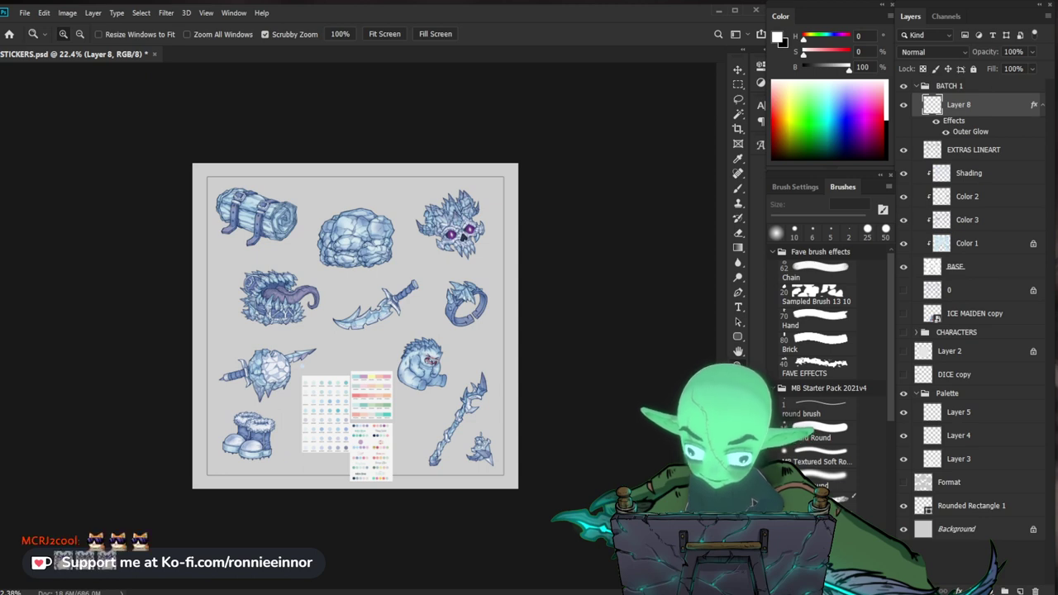
Hide the Palette group and toggle the visibility of the ICE MAIDEN copy layer.
{"action": "scroll", "coordinate": [367, 409], "scroll_direction": "up", "scroll_amount": 4}
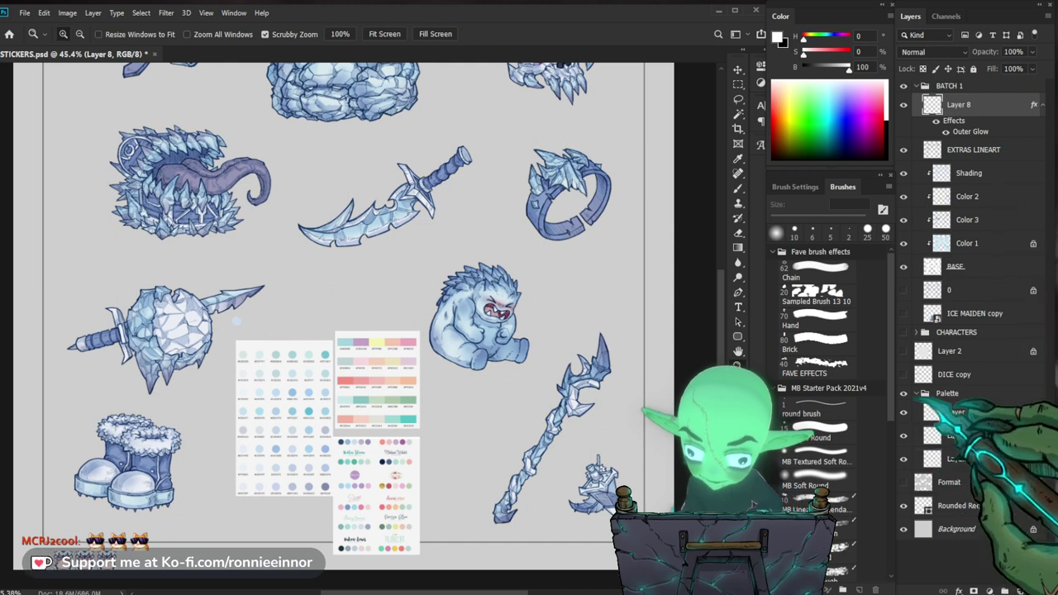
{"action": "left_click", "coordinate": [904, 393]}
{"action": "left_click", "coordinate": [904, 314]}
{"action": "left_click_drag", "start_coordinate": [416, 433], "coordinate": [446, 427]}
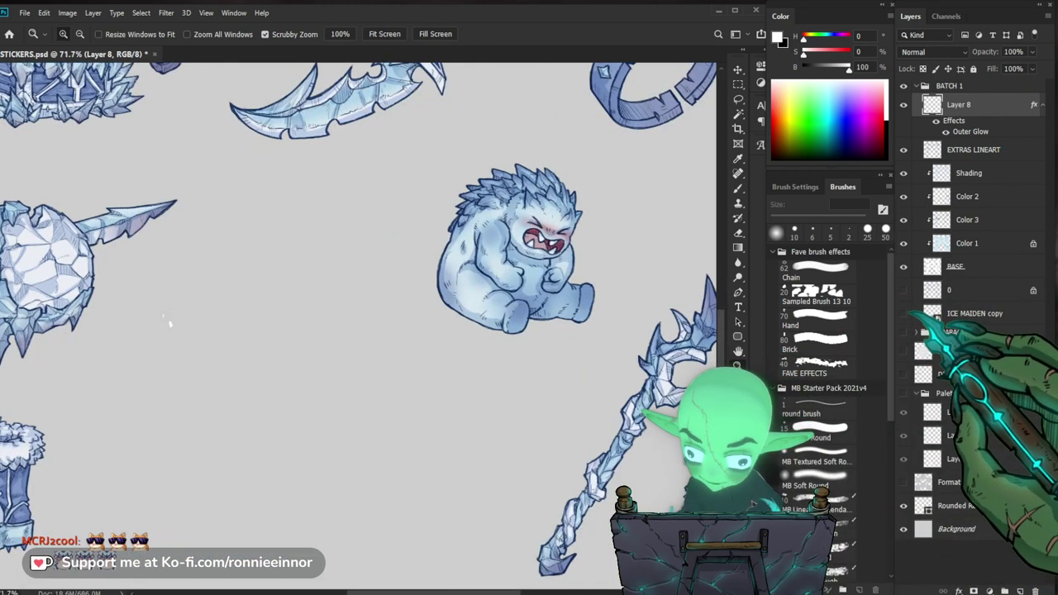
{"action": "left_click", "coordinate": [904, 314]}
Erase the stray white specks near the ice mace on the BASE layer, enlarging the Eraser to 60 px, and clear the selection.
{"action": "left_click", "coordinate": [976, 243]}
{"action": "left_click", "coordinate": [971, 267]}
{"action": "key", "text": "e"}
{"action": "left_click_drag", "start_coordinate": [171, 328], "coordinate": [168, 319]}
{"action": "key", "text": "bracketright"}
{"action": "key", "text": "bracketright"}
{"action": "key", "text": "bracketright"}
{"action": "key", "text": "bracketright"}
{"action": "key", "text": "bracketright"}
{"action": "key", "text": "bracketright"}
{"action": "key", "text": "bracketright"}
{"action": "key", "text": "bracketright"}
{"action": "key", "text": "bracketright"}
{"action": "key", "text": "ctrl+0"}
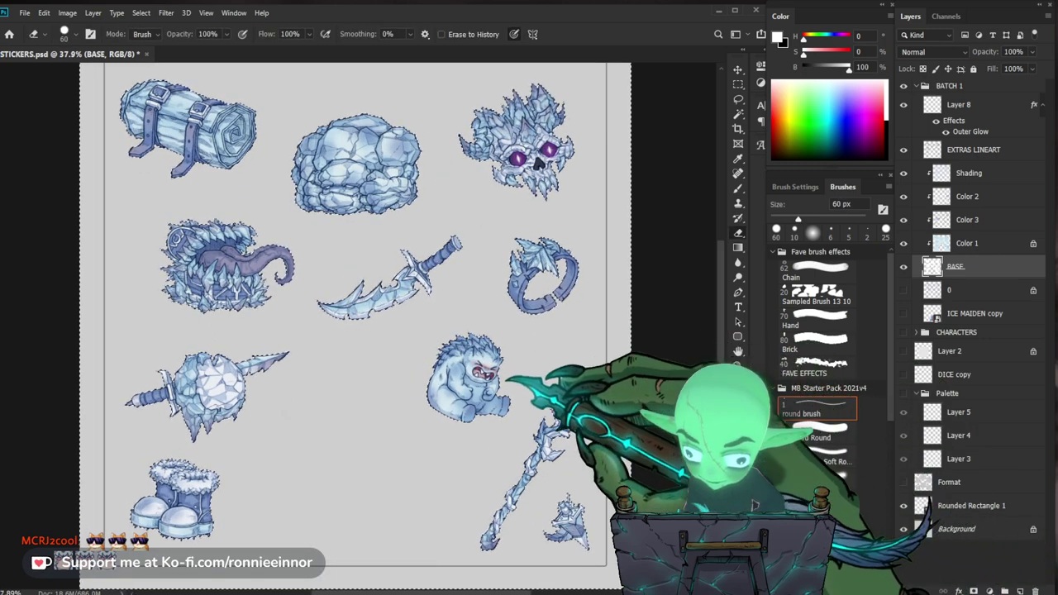
{"action": "key", "text": "ctrl+d"}
Load the BASE layer's outlines as a selection and create a new layer named BASE 2 directly below BASE.
{"action": "key", "text": "ctrl+space"}
{"action": "mouse_move", "coordinate": [389, 463]}
{"action": "left_mouse_down"}
{"action": "mouse_move", "coordinate": [404, 455]}
{"action": "mouse_move", "coordinate": [385, 456]}
{"action": "left_mouse_up"}
{"action": "left_click", "coordinate": [932, 267], "text": "ctrl"}
{"action": "left_click_drag", "start_coordinate": [497, 471], "coordinate": [505, 470]}
{"action": "left_click", "coordinate": [979, 290]}
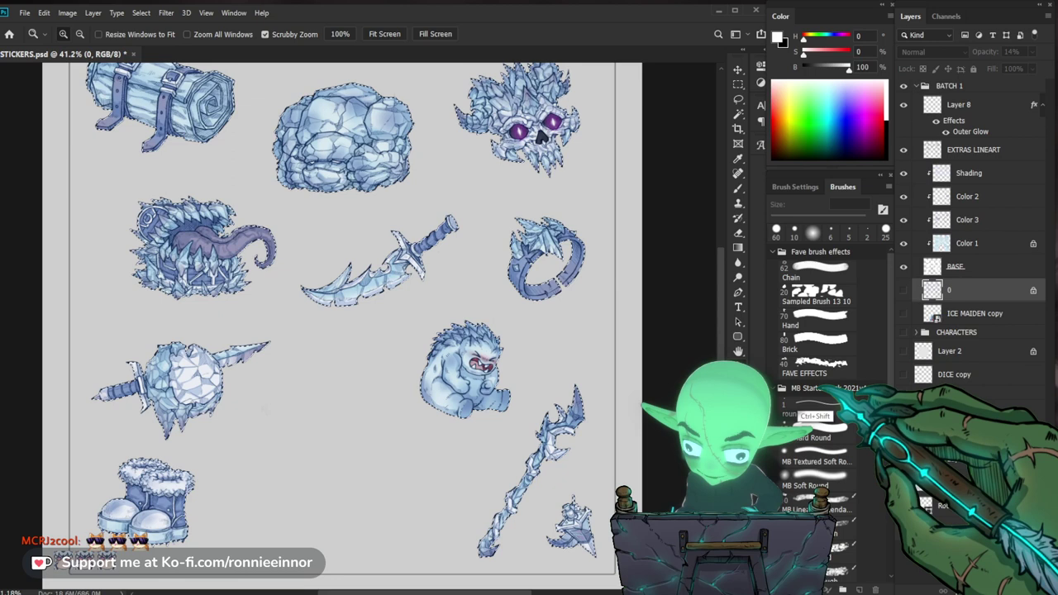
{"action": "key", "text": "ctrl+shift+n"}
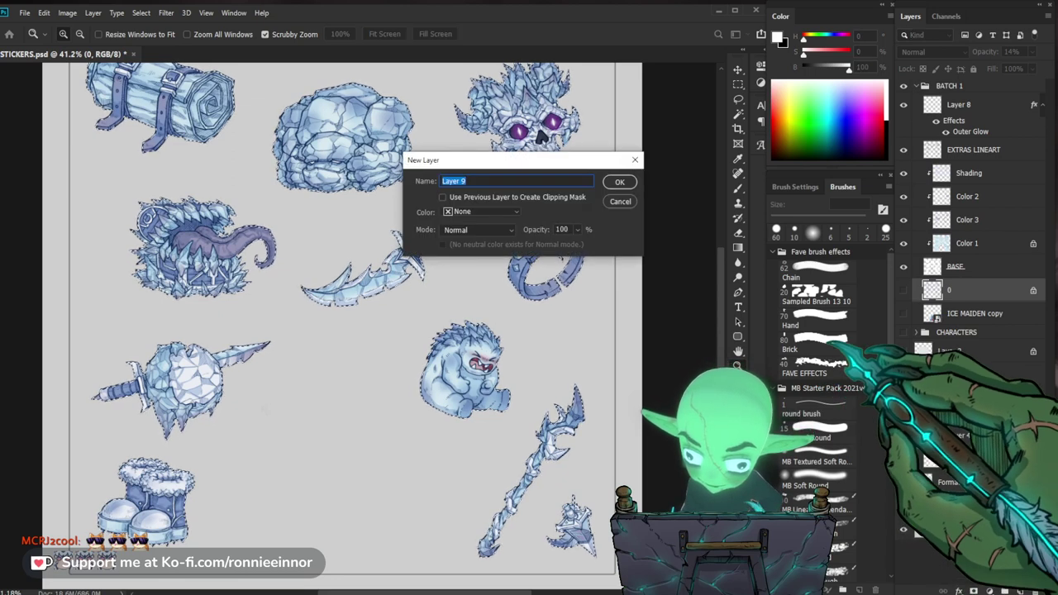
{"action": "type", "text": "BASE 2"}
{"action": "key", "text": "Return"}
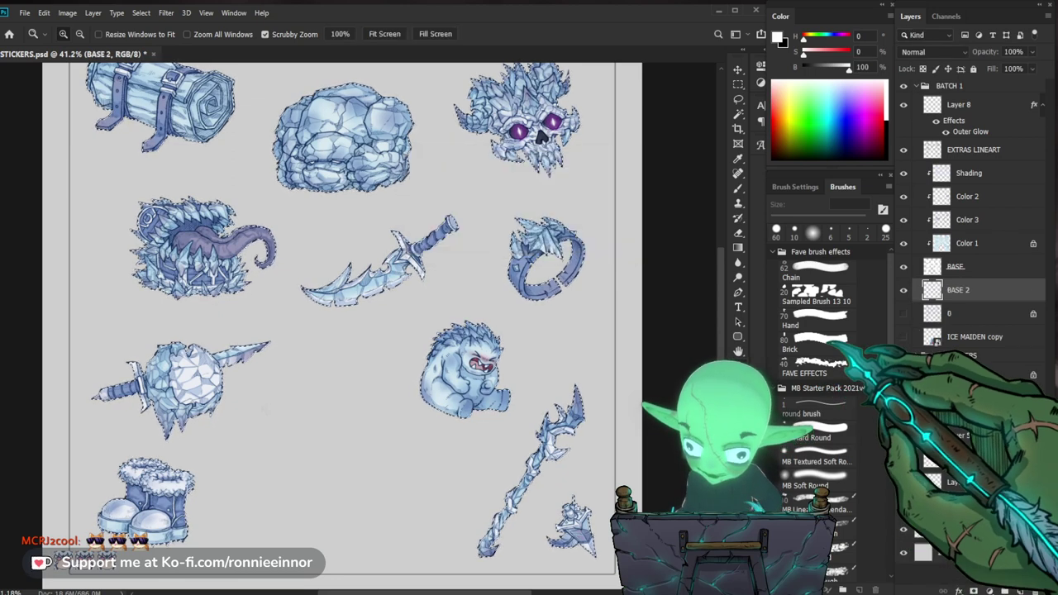
Expand the selection around the stickers and show the ICE MAIDEN copy layer as a reference for the border width.
{"action": "mouse_move", "coordinate": [486, 451]}
{"action": "left_mouse_down"}
{"action": "mouse_move", "coordinate": [497, 451]}
{"action": "mouse_move", "coordinate": [484, 450]}
{"action": "left_mouse_up"}
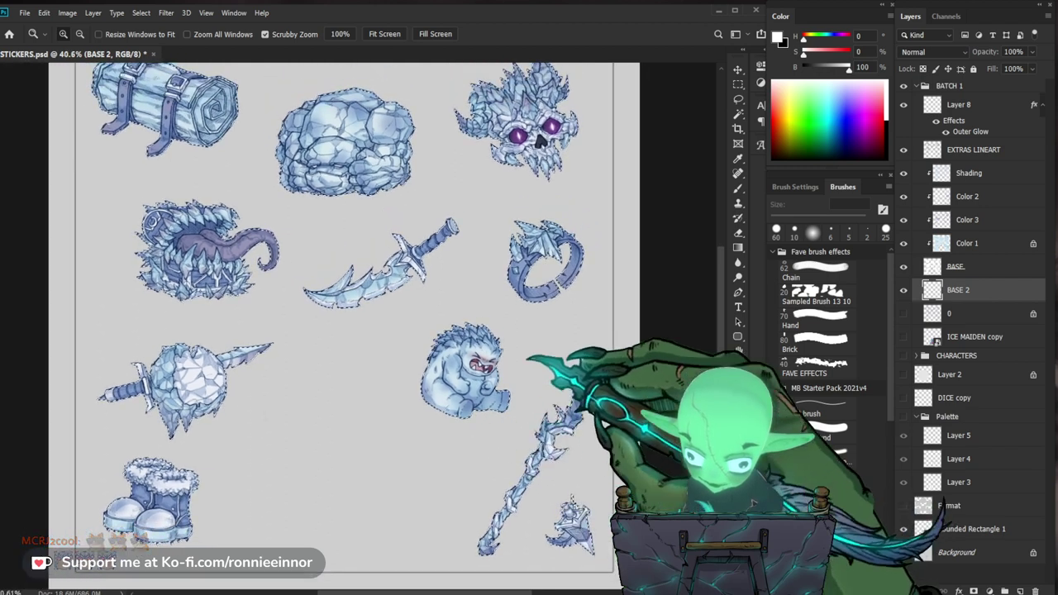
{"action": "left_click", "coordinate": [166, 12]}
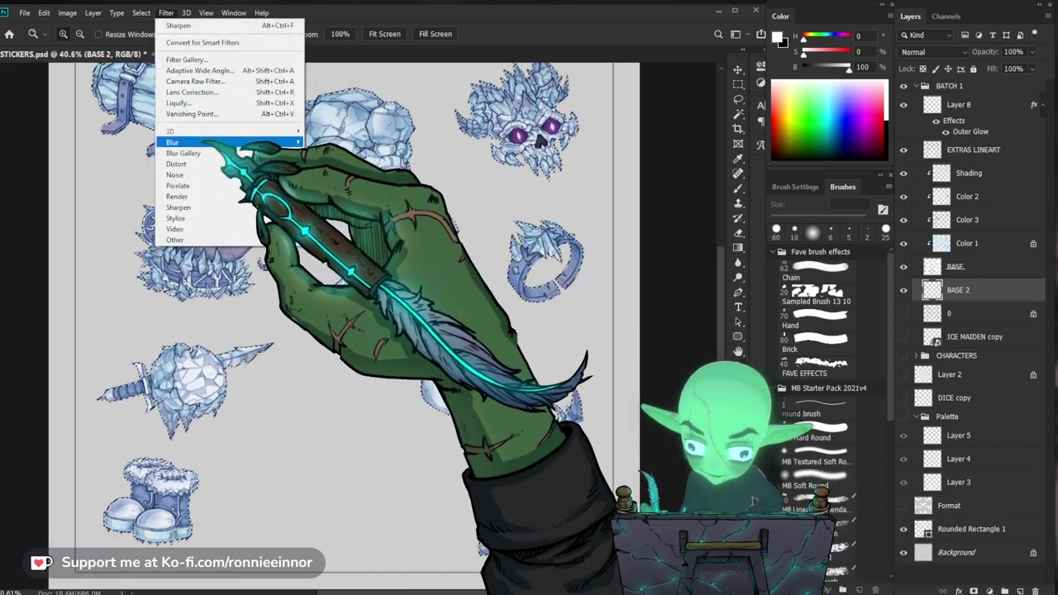
{"action": "left_click", "coordinate": [141, 12]}
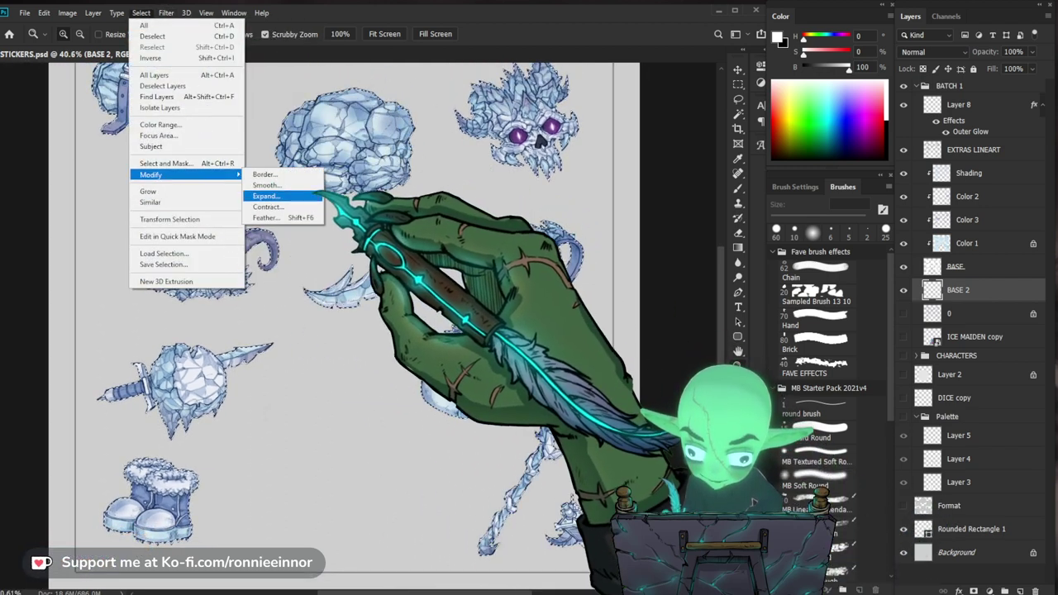
{"action": "left_click", "coordinate": [267, 196]}
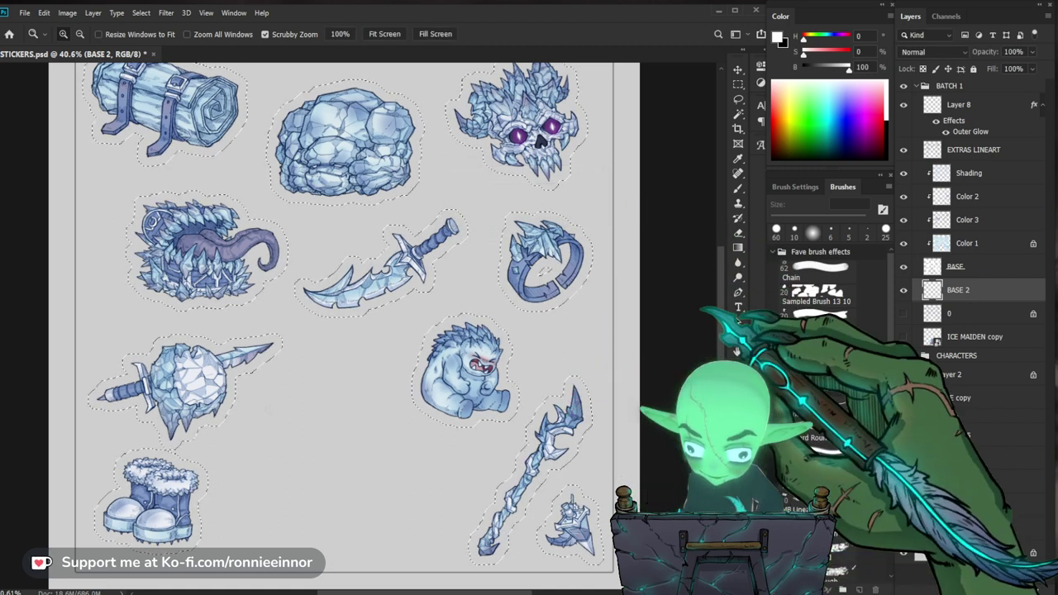
{"action": "left_click", "coordinate": [904, 337]}
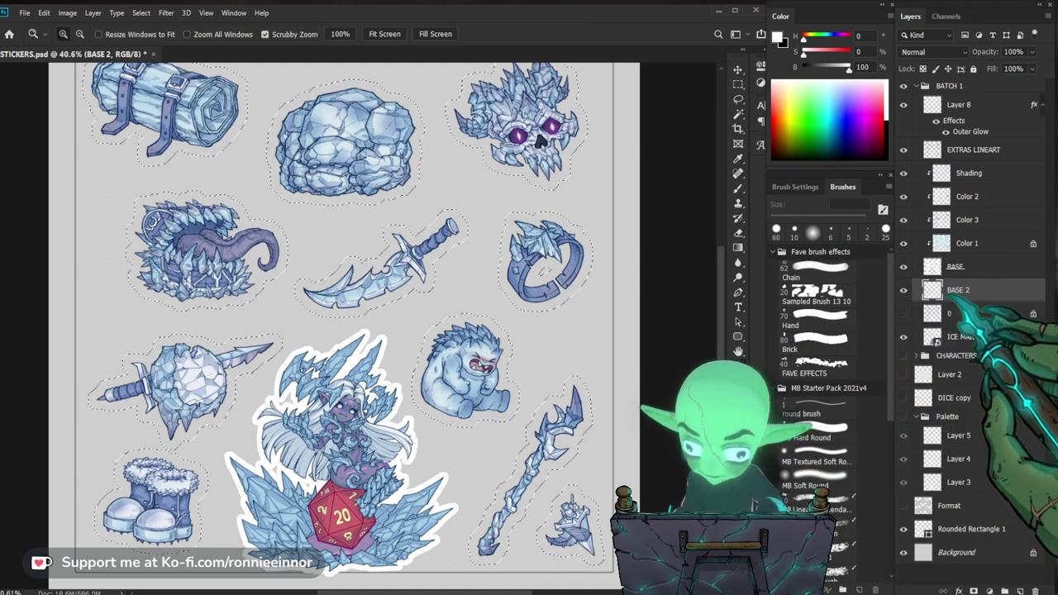
Contract the selection around the stickers by 10 pixels.
{"action": "left_click", "coordinate": [141, 12]}
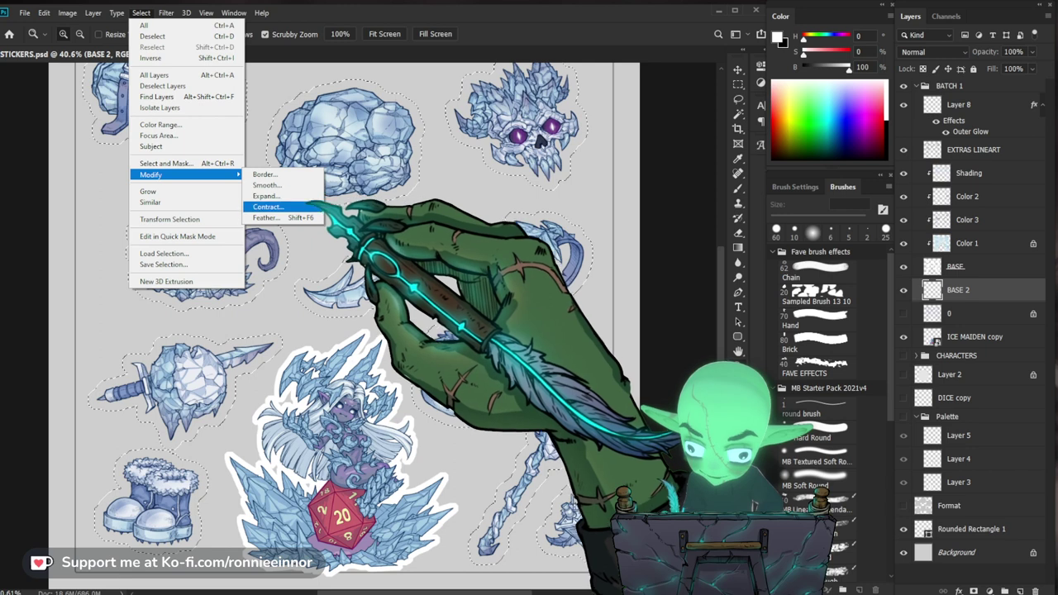
{"action": "left_click", "coordinate": [268, 207]}
{"action": "type", "text": "10"}
{"action": "left_click", "coordinate": [582, 196]}
{"action": "mouse_move", "coordinate": [398, 461]}
{"action": "left_mouse_down"}
{"action": "mouse_move", "coordinate": [431, 454]}
{"action": "mouse_move", "coordinate": [384, 453]}
{"action": "left_mouse_up"}
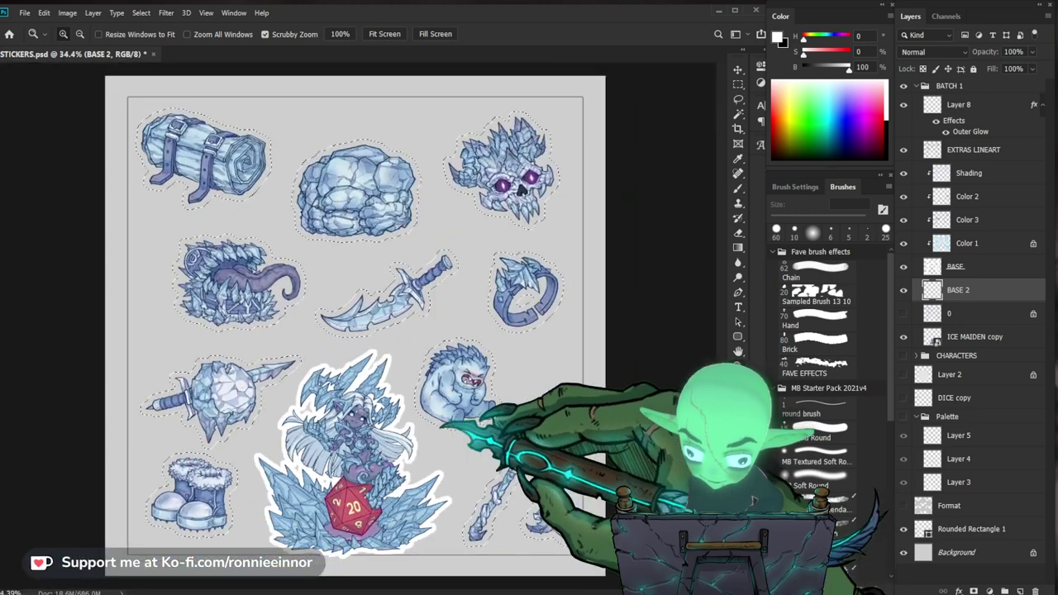
{"action": "scroll", "coordinate": [352, 403], "scroll_direction": "up", "scroll_amount": 1}
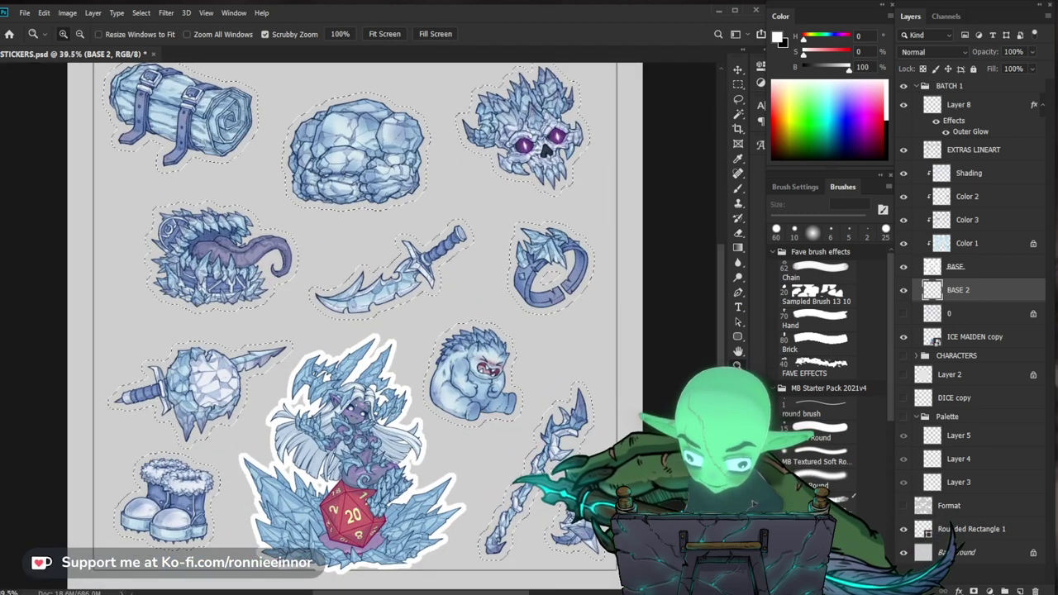
Fill the selection with white on BASE 2 to form the sticker borders, and deselect.
{"action": "key", "text": "ctrl+BackSpace"}
{"action": "key", "text": "ctrl+d"}
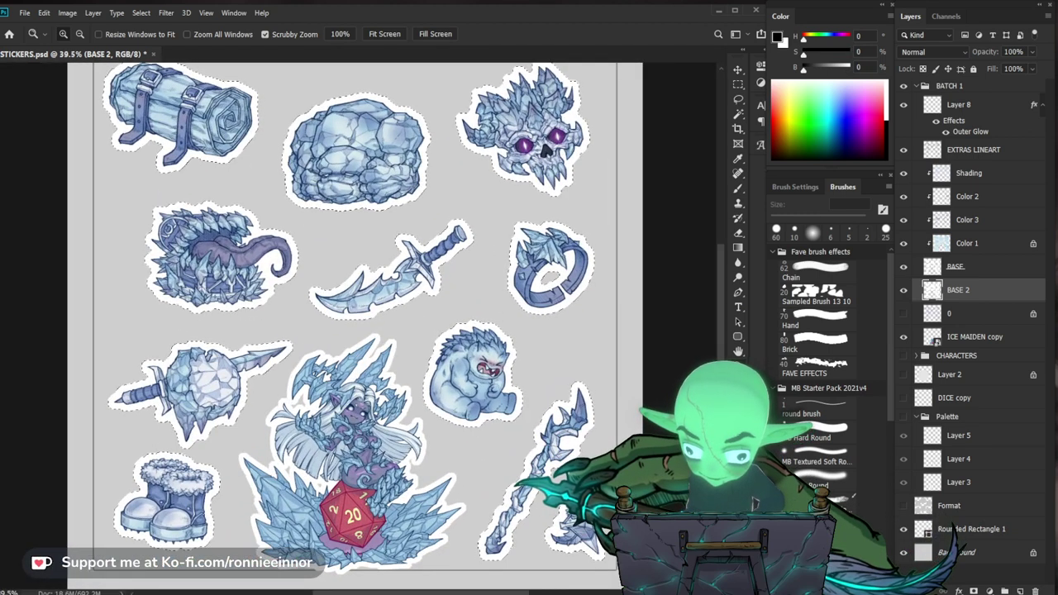
{"action": "left_click_drag", "start_coordinate": [506, 539], "coordinate": [534, 537]}
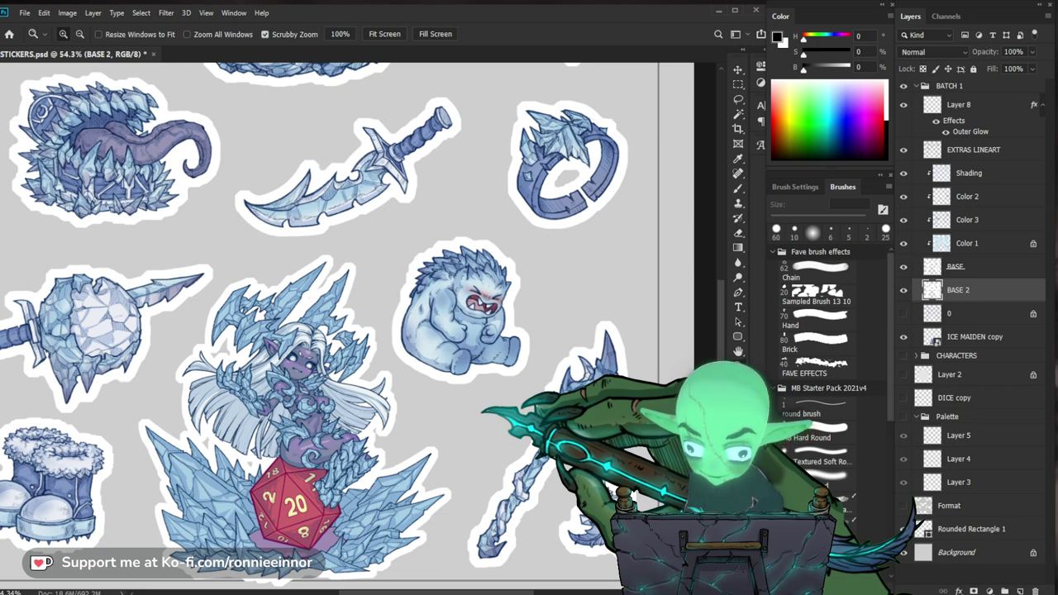
{"action": "scroll", "coordinate": [521, 364], "scroll_direction": "up", "scroll_amount": 2}
{"action": "scroll", "coordinate": [562, 368], "scroll_direction": "down", "scroll_amount": 3}
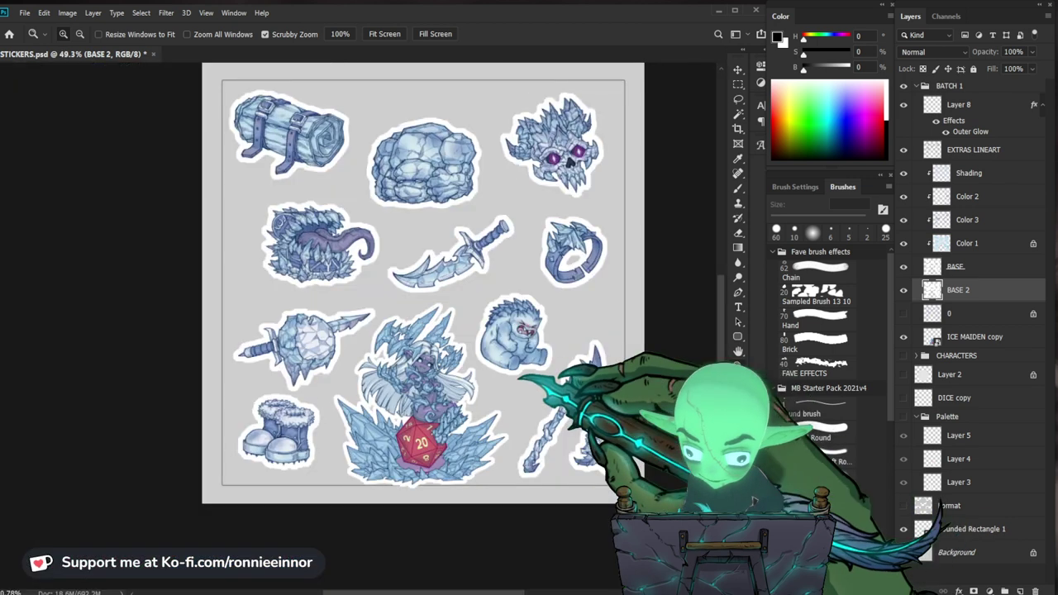
{"action": "left_click_drag", "start_coordinate": [521, 378], "coordinate": [494, 407]}
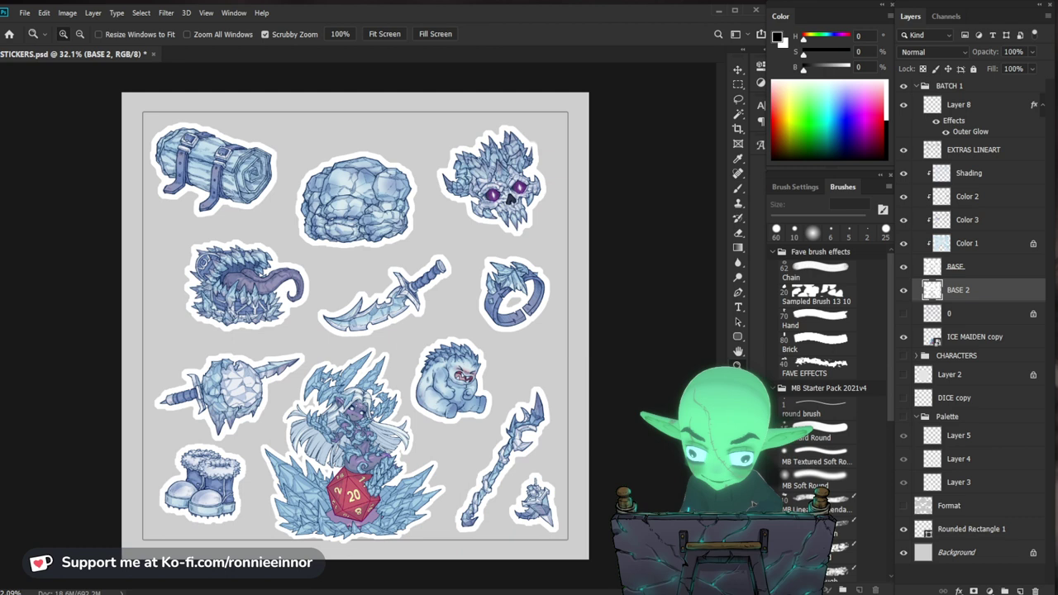
Touch up the ice golem's eyes with white on the Color 2 layer, using the round brush at 15 px.
{"action": "left_click", "coordinate": [984, 197]}
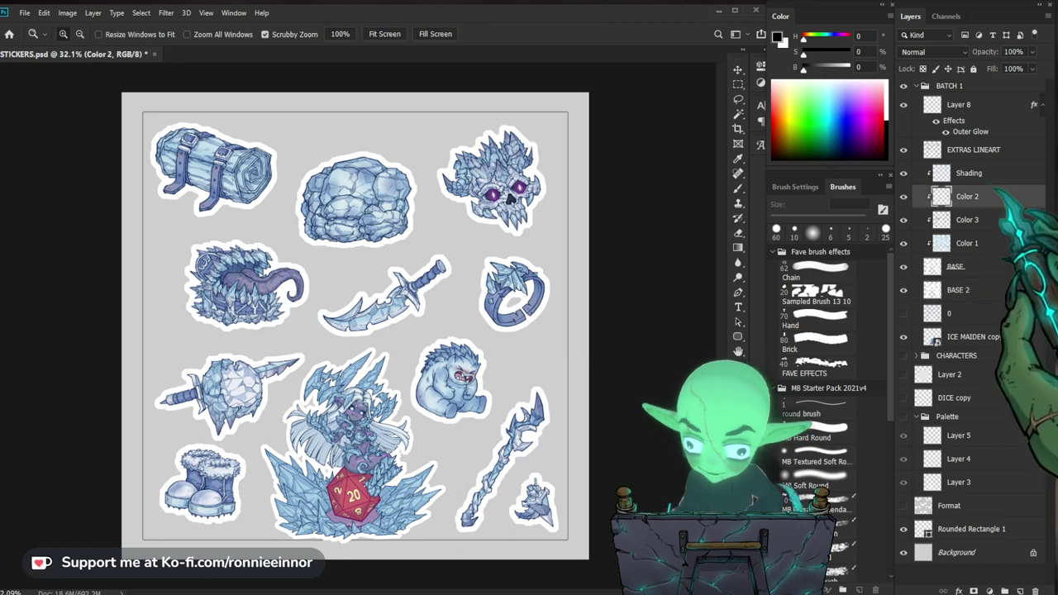
{"action": "left_click_drag", "start_coordinate": [335, 220], "coordinate": [430, 215]}
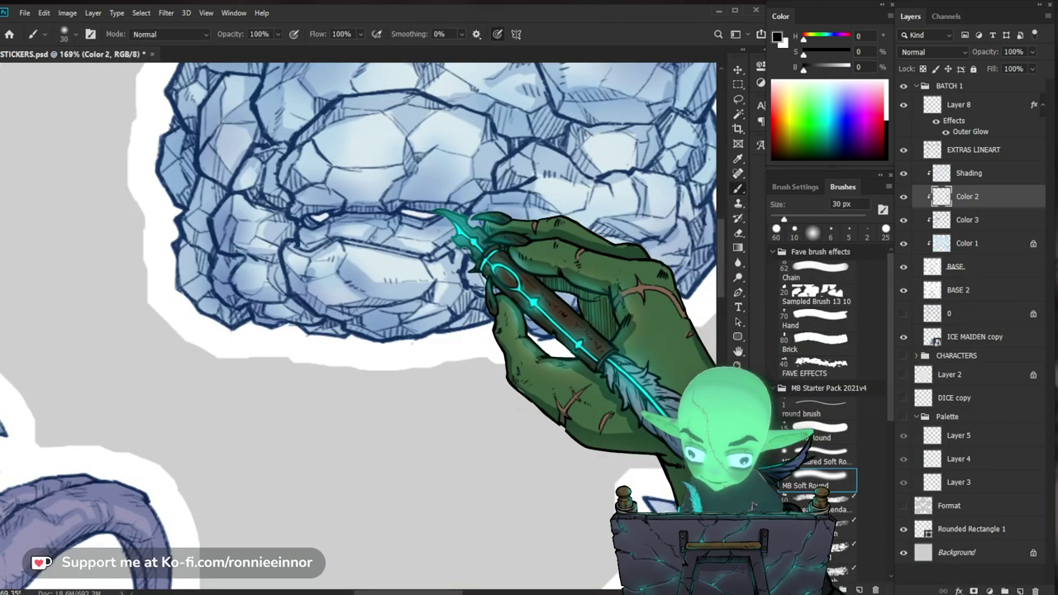
{"action": "key", "text": "bracketleft"}
{"action": "key", "text": "bracketleft"}
{"action": "key", "text": "bracketleft"}
{"action": "key", "text": "bracketleft"}
{"action": "key", "text": "x"}
{"action": "left_click", "coordinate": [817, 408]}
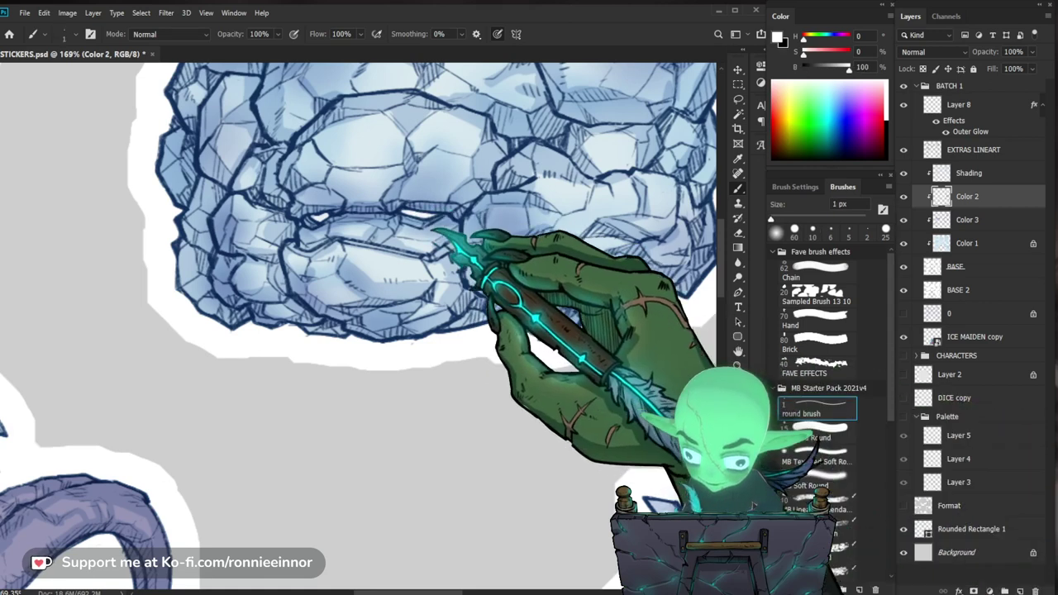
{"action": "key", "text": "bracketright"}
{"action": "key", "text": "bracketright"}
{"action": "key", "text": "bracketright"}
{"action": "key", "text": "bracketright"}
{"action": "key", "text": "bracketright"}
{"action": "key", "text": "bracketright"}
{"action": "key", "text": "bracketright"}
{"action": "key", "text": "bracketright"}
{"action": "key", "text": "bracketright"}
{"action": "key", "text": "bracketright"}
{"action": "key", "text": "bracketright"}
{"action": "key", "text": "bracketright"}
{"action": "key", "text": "bracketleft"}
{"action": "key", "text": "bracketleft"}
{"action": "key", "text": "ctrl"}
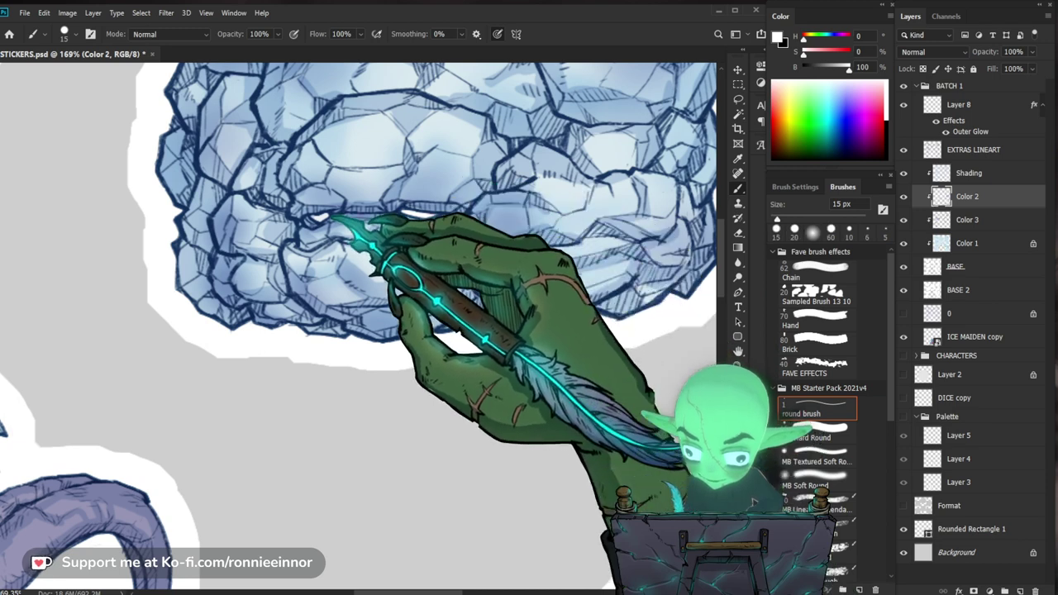
{"action": "left_click_drag", "start_coordinate": [377, 220], "coordinate": [378, 325]}
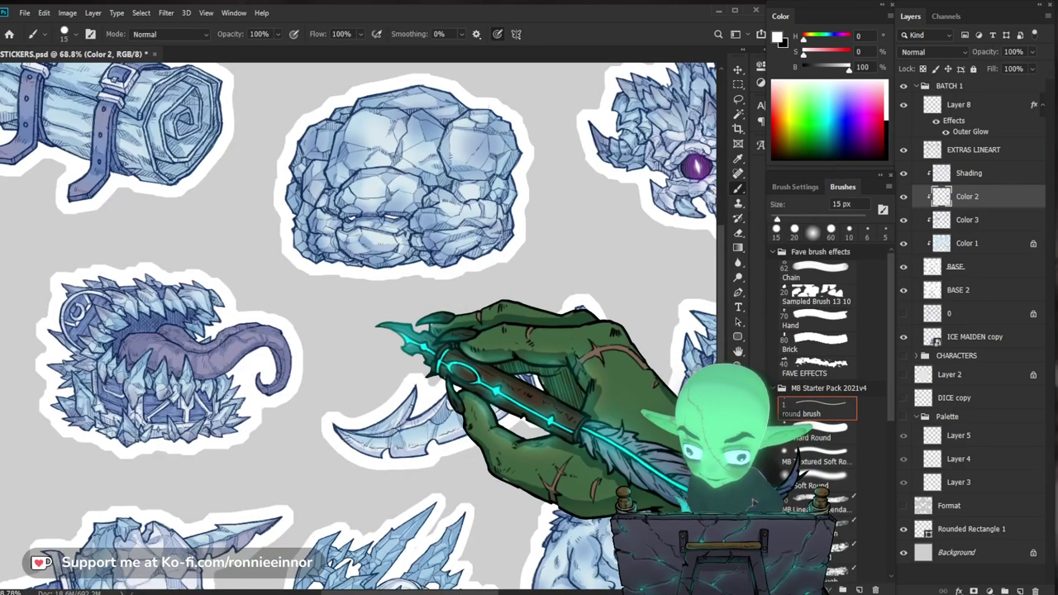
Paint soft white glow strokes over both of the ice golem's eyes on Layer 8 with the MB Soft Round brush.
{"action": "left_click_drag", "start_coordinate": [400, 170], "coordinate": [502, 213]}
{"action": "left_click", "coordinate": [979, 105]}
{"action": "left_click", "coordinate": [814, 480]}
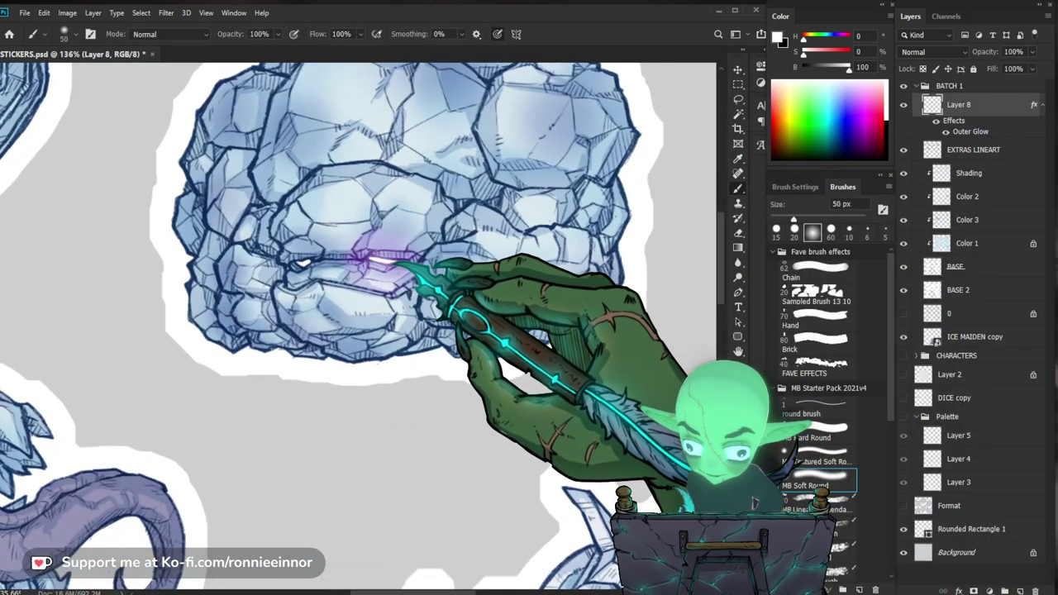
{"action": "left_click_drag", "start_coordinate": [312, 260], "coordinate": [294, 263]}
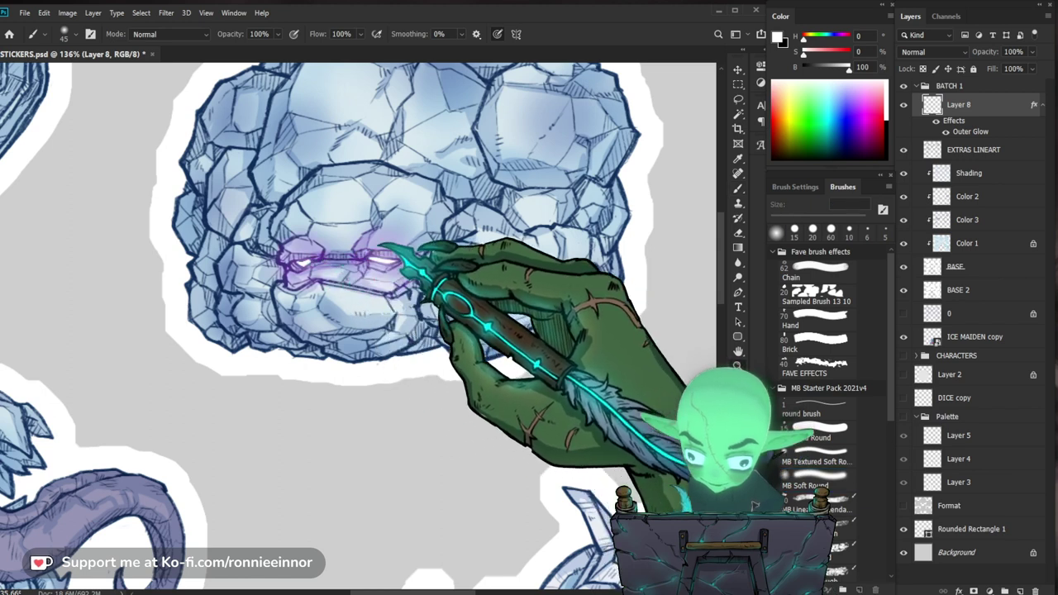
{"action": "left_click_drag", "start_coordinate": [379, 251], "coordinate": [273, 215]}
{"action": "scroll", "coordinate": [397, 252], "scroll_direction": "up", "scroll_amount": 4}
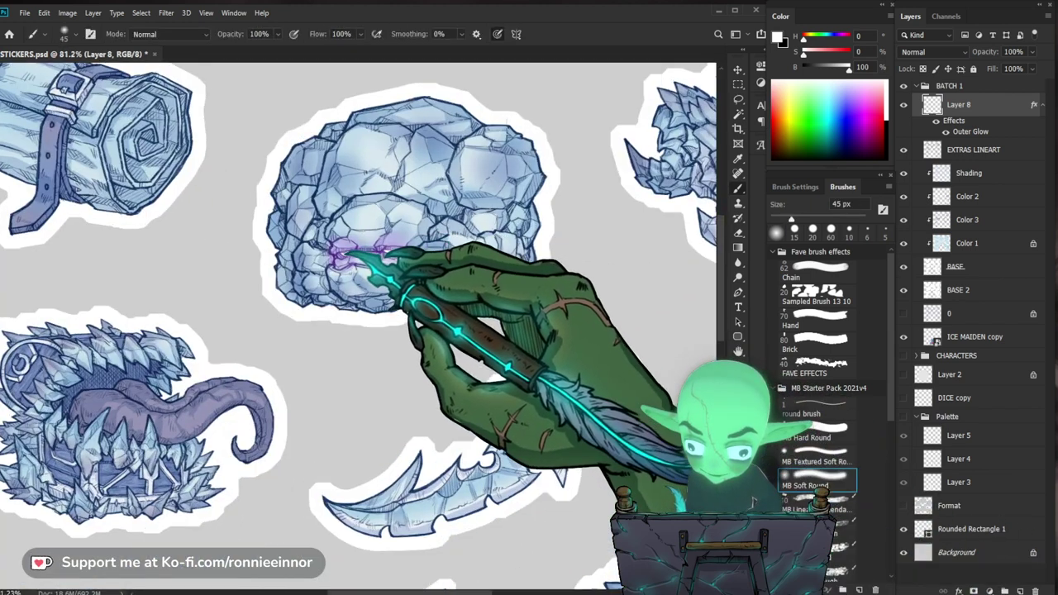
{"action": "left_click_drag", "start_coordinate": [496, 269], "coordinate": [537, 256]}
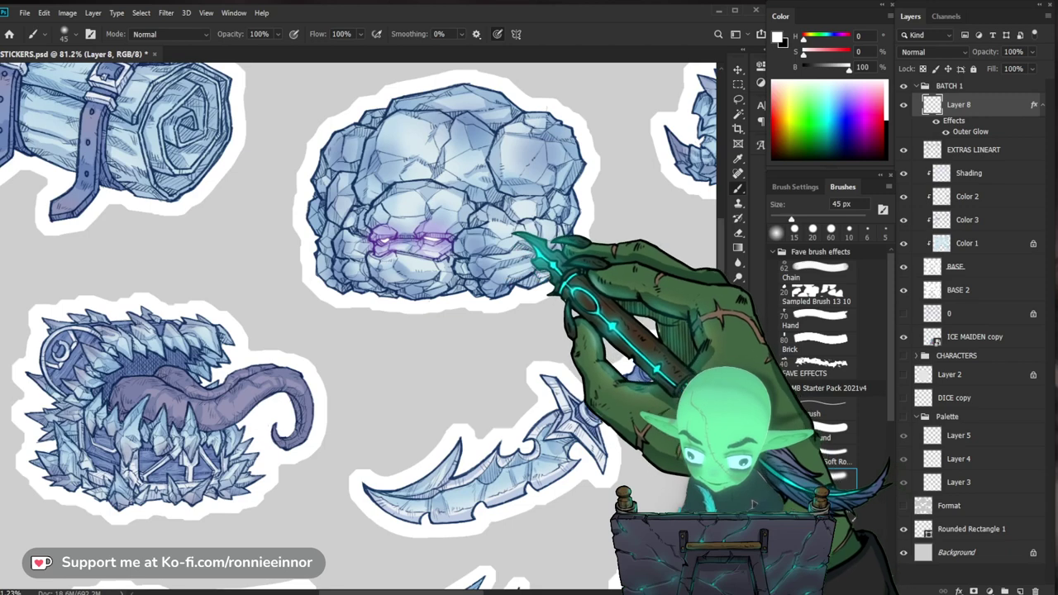
{"action": "left_click_drag", "start_coordinate": [432, 233], "coordinate": [471, 229]}
{"action": "key", "text": "b"}
{"action": "key", "text": "ctrl+0"}
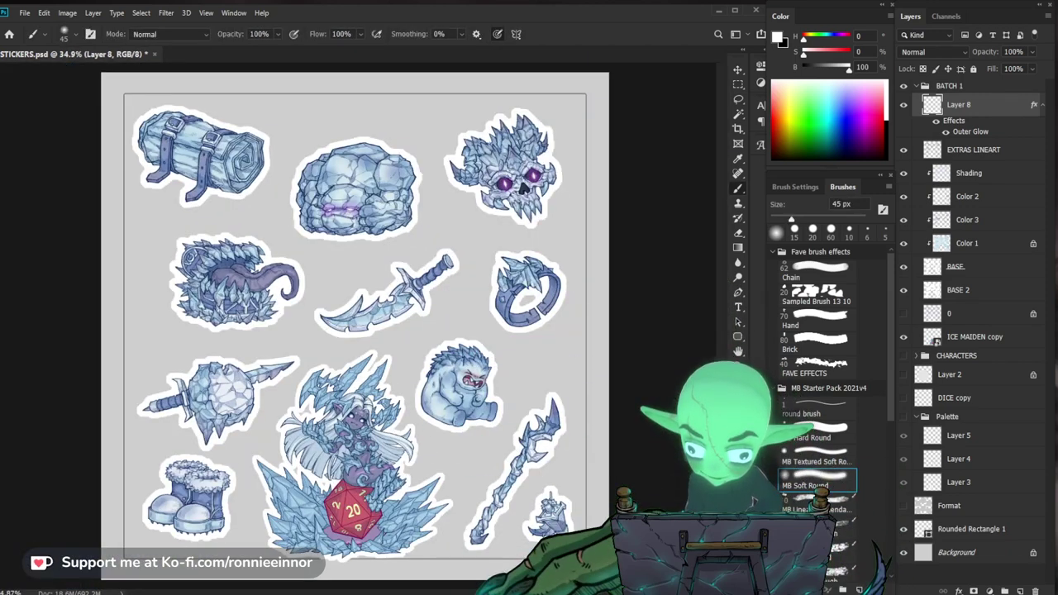
Try a soft white glow on the crystal core of the sword-pierced boulder with the brush enlarged to 175 px.
{"action": "key", "text": "ctrl+space"}
{"action": "mouse_move", "coordinate": [490, 409]}
{"action": "left_mouse_down"}
{"action": "mouse_move", "coordinate": [549, 417]}
{"action": "mouse_move", "coordinate": [522, 436]}
{"action": "left_mouse_up"}
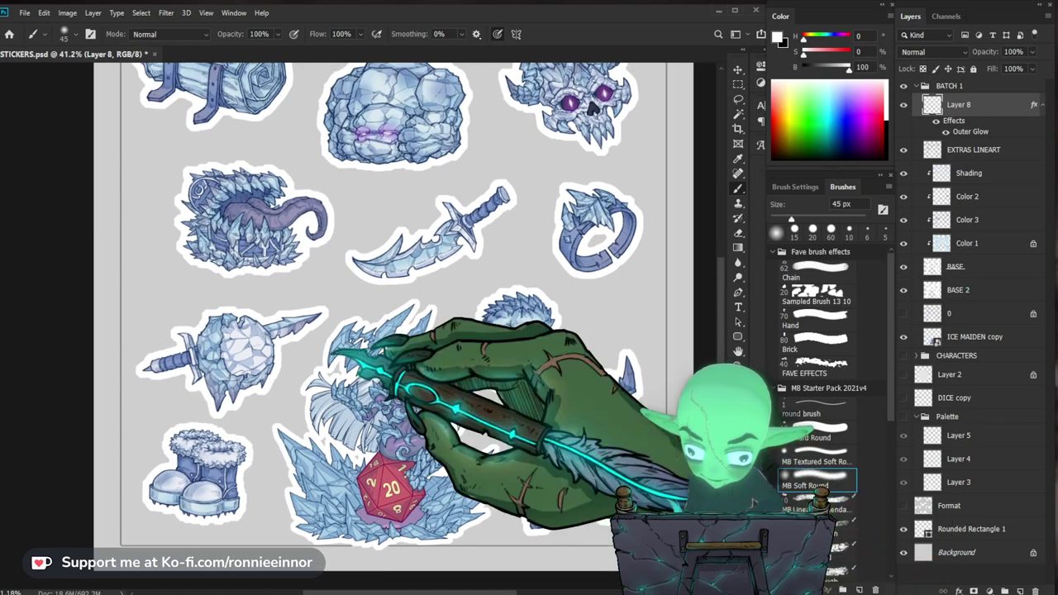
{"action": "key", "text": "]"}
{"action": "key", "text": "]"}
{"action": "key", "text": "]"}
{"action": "key", "text": "]"}
{"action": "key", "text": "]"}
{"action": "key", "text": "]"}
{"action": "key", "text": "]"}
{"action": "key", "text": "]"}
{"action": "left_click", "coordinate": [245, 353]}
{"action": "key", "text": "ctrl+z"}
{"action": "left_click", "coordinate": [247, 349]}
{"action": "key", "text": "ctrl+z"}
{"action": "left_click_drag", "start_coordinate": [231, 373], "coordinate": [270, 362]}
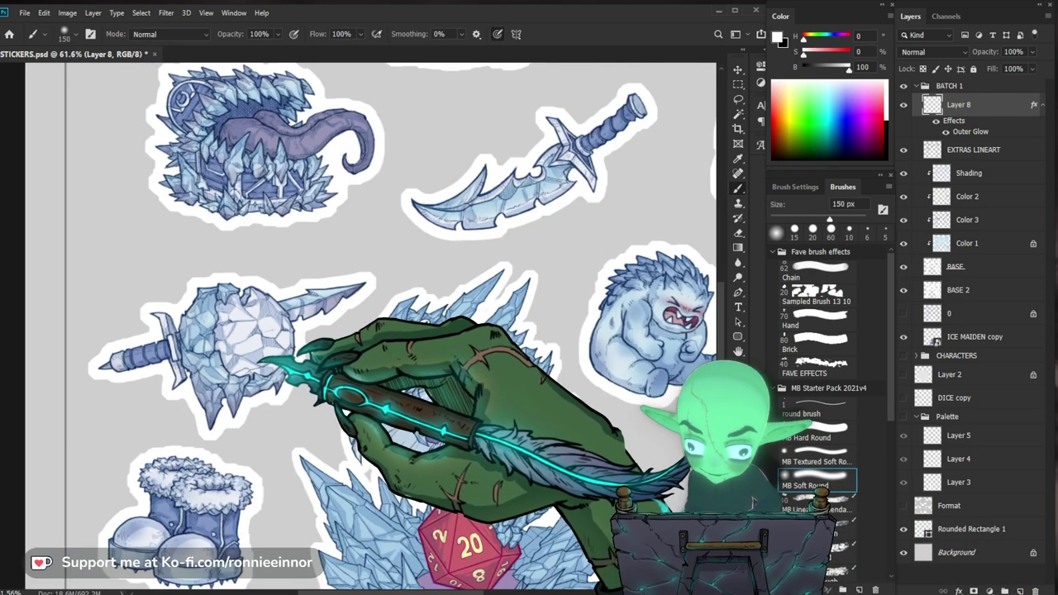
{"action": "left_click", "coordinate": [250, 358]}
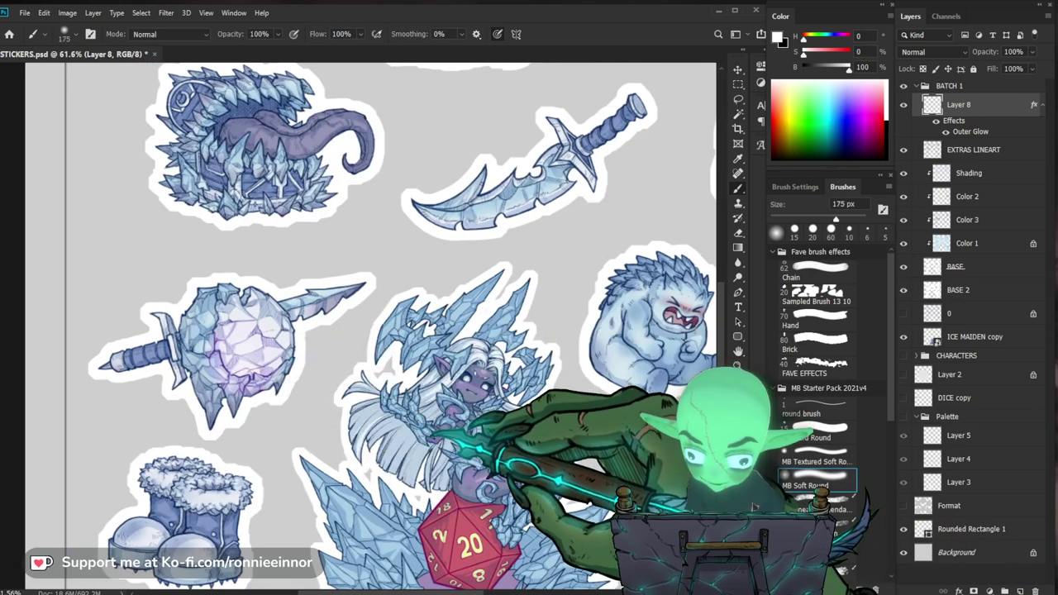
{"action": "left_click_drag", "start_coordinate": [455, 489], "coordinate": [384, 501]}
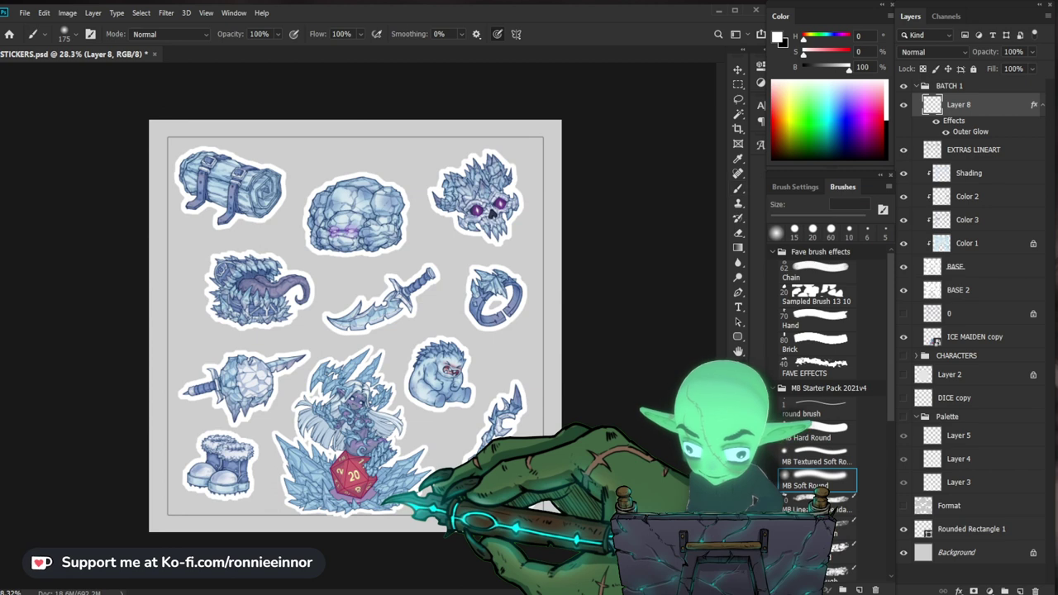
Refine the glow over the ice golem's eyes on Layer 8 with a 30 px soft brush.
{"action": "scroll", "coordinate": [342, 209], "scroll_direction": "up", "scroll_amount": 5}
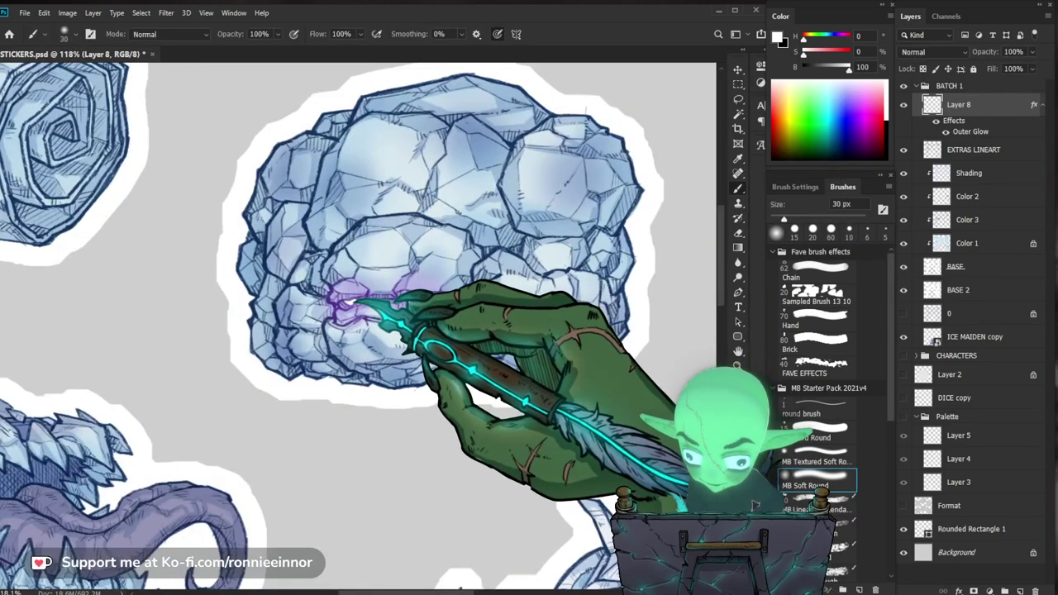
{"action": "mouse_move", "coordinate": [353, 301]}
{"action": "left_mouse_down"}
{"action": "mouse_move", "coordinate": [423, 300]}
{"action": "mouse_move", "coordinate": [418, 325]}
{"action": "left_mouse_up"}
{"action": "left_click_drag", "start_coordinate": [625, 478], "coordinate": [522, 395]}
{"action": "mouse_move", "coordinate": [361, 199]}
{"action": "left_mouse_down"}
{"action": "mouse_move", "coordinate": [405, 217]}
{"action": "mouse_move", "coordinate": [362, 239]}
{"action": "mouse_move", "coordinate": [311, 332]}
{"action": "left_mouse_up"}
{"action": "key", "text": "b"}
{"action": "scroll", "coordinate": [313, 331], "scroll_direction": "up", "scroll_amount": 3}
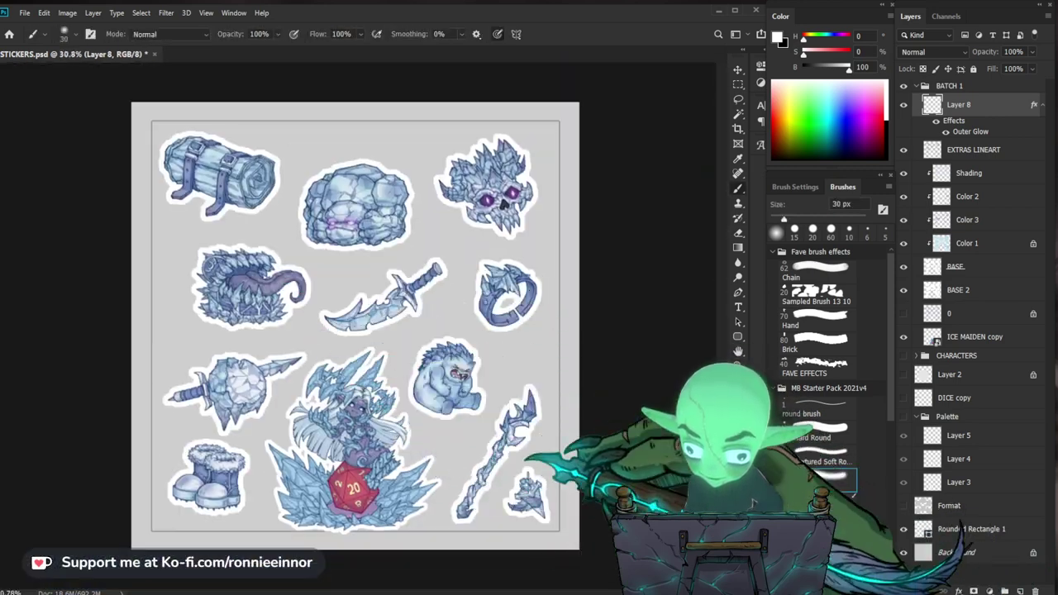
Set the foreground color to blue (H 206, S 84, B 100) and paint a glow on the small inkwell sticker with a 60 px soft brush.
{"action": "scroll", "coordinate": [355, 331], "scroll_direction": "down", "scroll_amount": 1}
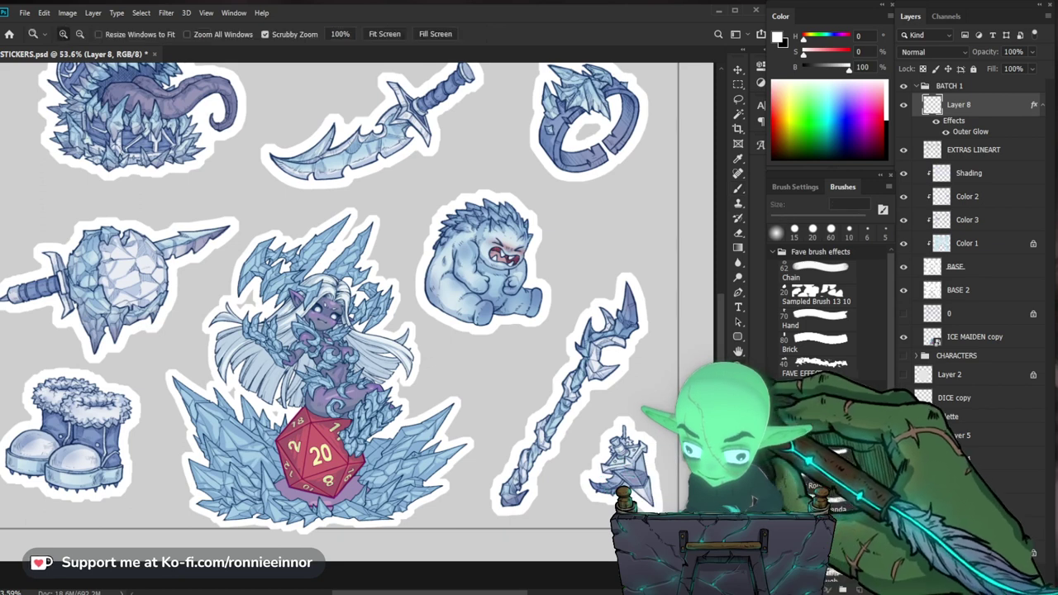
{"action": "scroll", "coordinate": [661, 472], "scroll_direction": "up", "scroll_amount": 4}
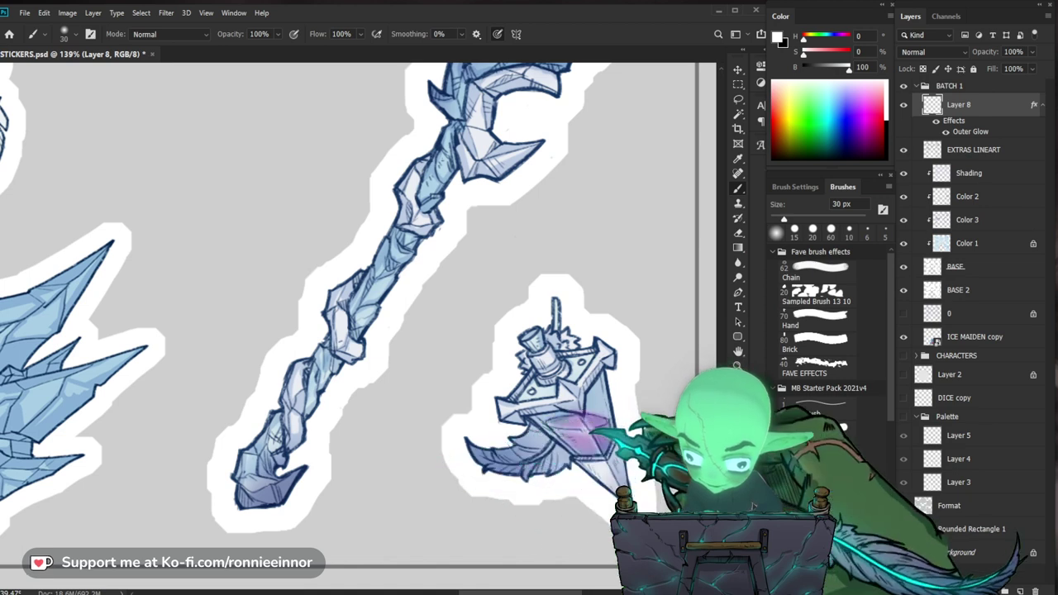
{"action": "left_click", "coordinate": [777, 37]}
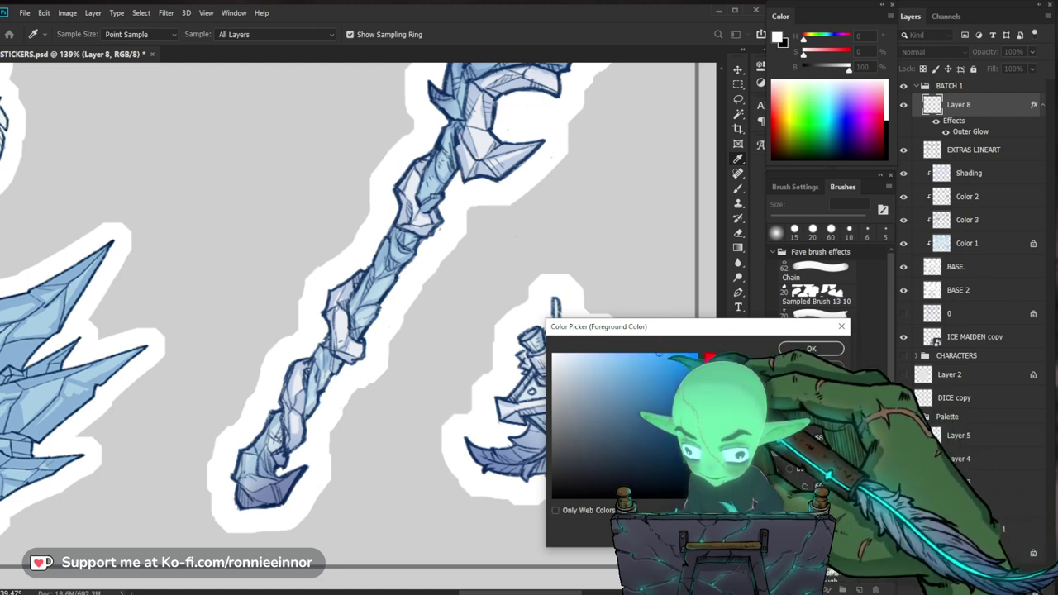
{"action": "key", "text": "Return"}
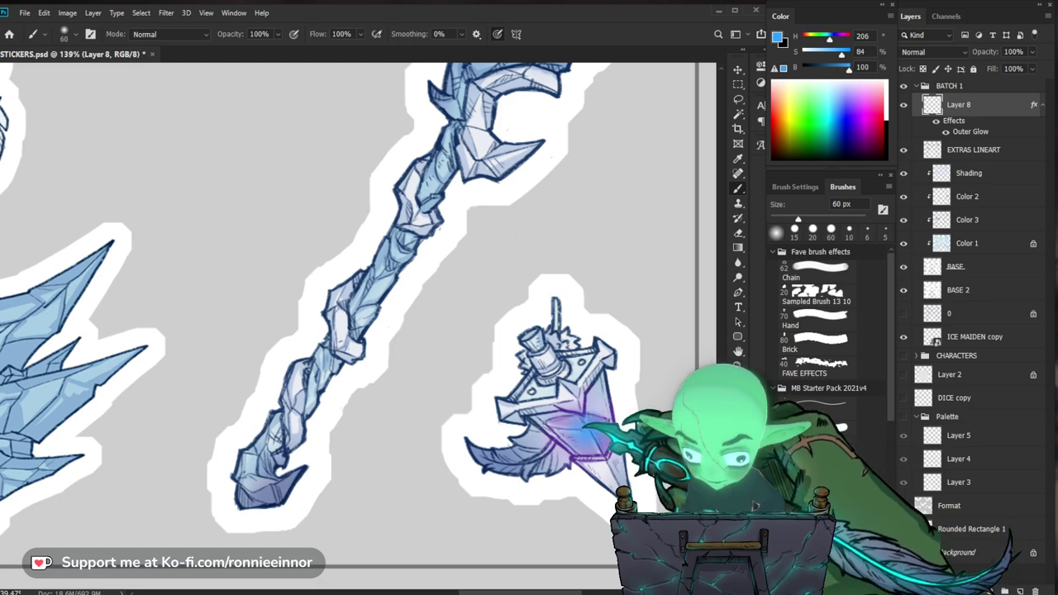
{"action": "left_click_drag", "start_coordinate": [629, 424], "coordinate": [534, 367]}
{"action": "left_click_drag", "start_coordinate": [645, 401], "coordinate": [603, 414]}
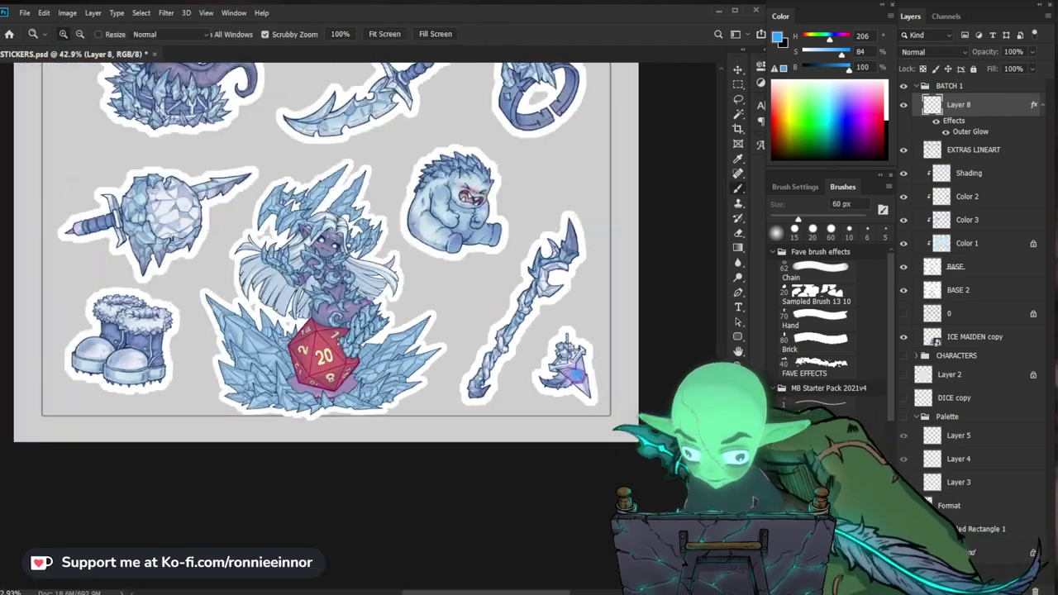
{"action": "left_click_drag", "start_coordinate": [593, 372], "coordinate": [658, 372]}
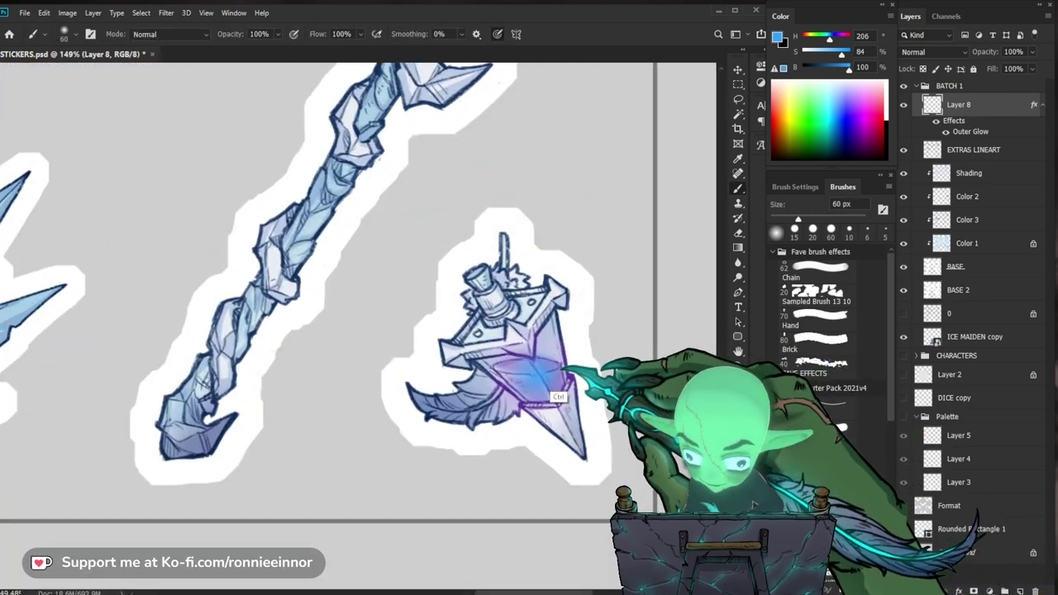
{"action": "left_click_drag", "start_coordinate": [579, 364], "coordinate": [522, 364]}
Paint a soft blue glow on the ring's central crystal cluster on Layer 8, adjusting the brush to 70 px.
{"action": "left_click_drag", "start_coordinate": [599, 326], "coordinate": [612, 459]}
{"action": "mouse_move", "coordinate": [527, 221]}
{"action": "left_mouse_down"}
{"action": "mouse_move", "coordinate": [566, 223]}
{"action": "mouse_move", "coordinate": [534, 236]}
{"action": "left_mouse_up"}
{"action": "key", "text": "ctrl+z"}
{"action": "key", "text": "bracketright"}
{"action": "key", "text": "bracketright"}
{"action": "key", "text": "bracketright"}
{"action": "key", "text": "bracketright"}
{"action": "left_click", "coordinate": [521, 227]}
{"action": "key", "text": "bracketleft"}
{"action": "key", "text": "bracketleft"}
{"action": "key", "text": "bracketleft"}
{"action": "key", "text": "ctrl"}
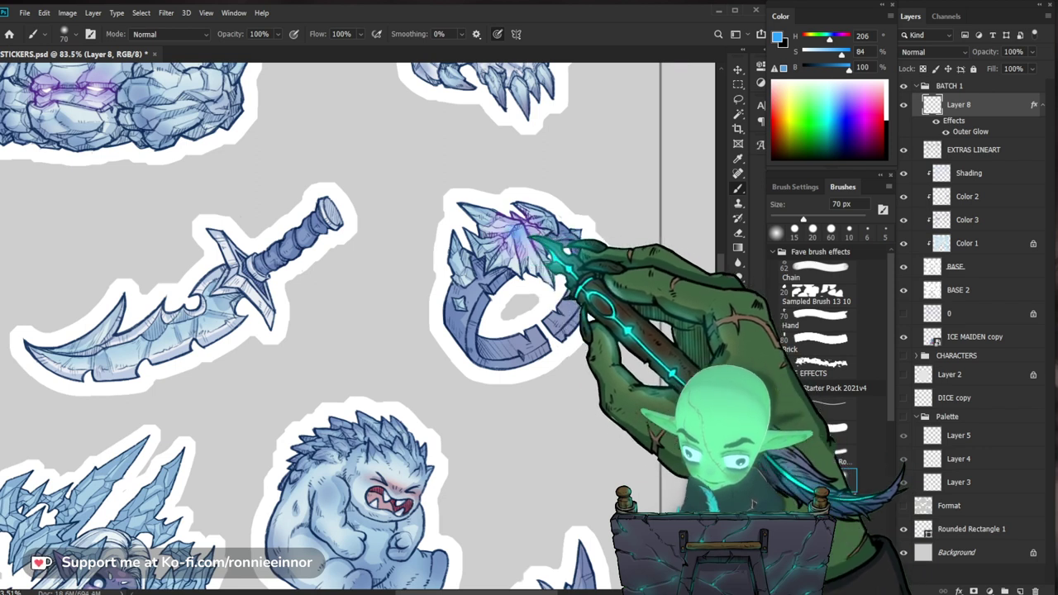
{"action": "scroll", "coordinate": [517, 285], "scroll_direction": "down", "scroll_amount": 3}
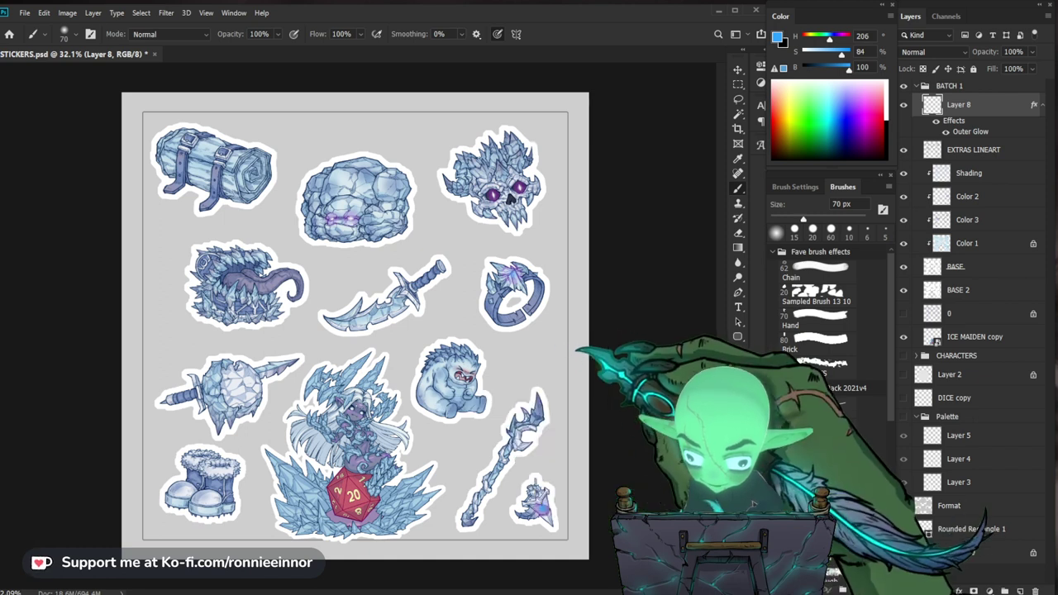
Extend the blue glow to the small crystals on the ring's left side with a 40 px brush.
{"action": "scroll", "coordinate": [448, 270], "scroll_direction": "up", "scroll_amount": 3}
{"action": "key", "text": "b"}
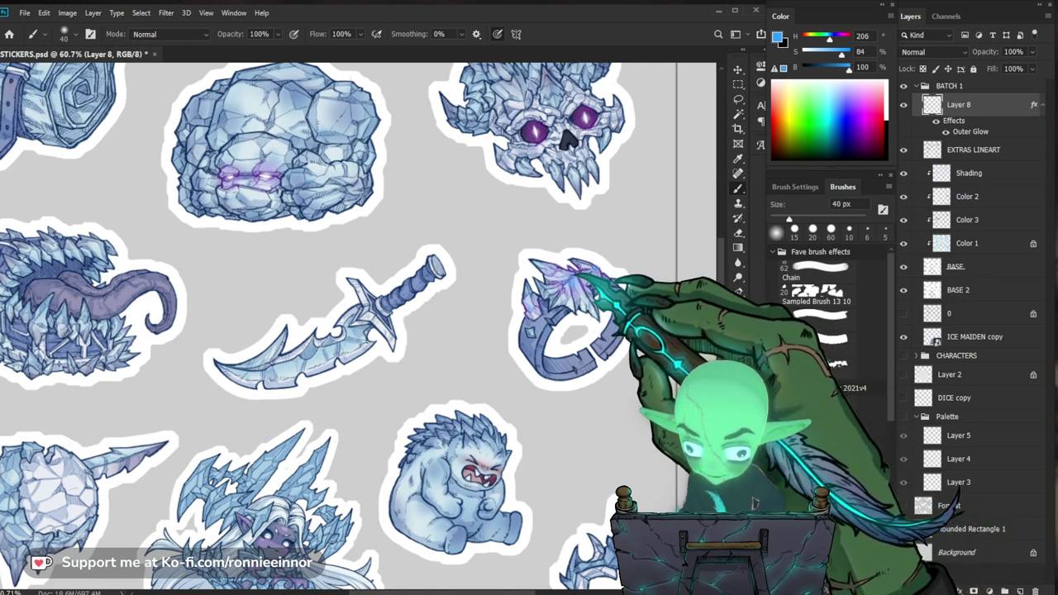
{"action": "key", "text": "z"}
{"action": "mouse_move", "coordinate": [622, 322]}
{"action": "left_mouse_down"}
{"action": "mouse_move", "coordinate": [550, 330]}
{"action": "mouse_move", "coordinate": [595, 329]}
{"action": "left_mouse_up"}
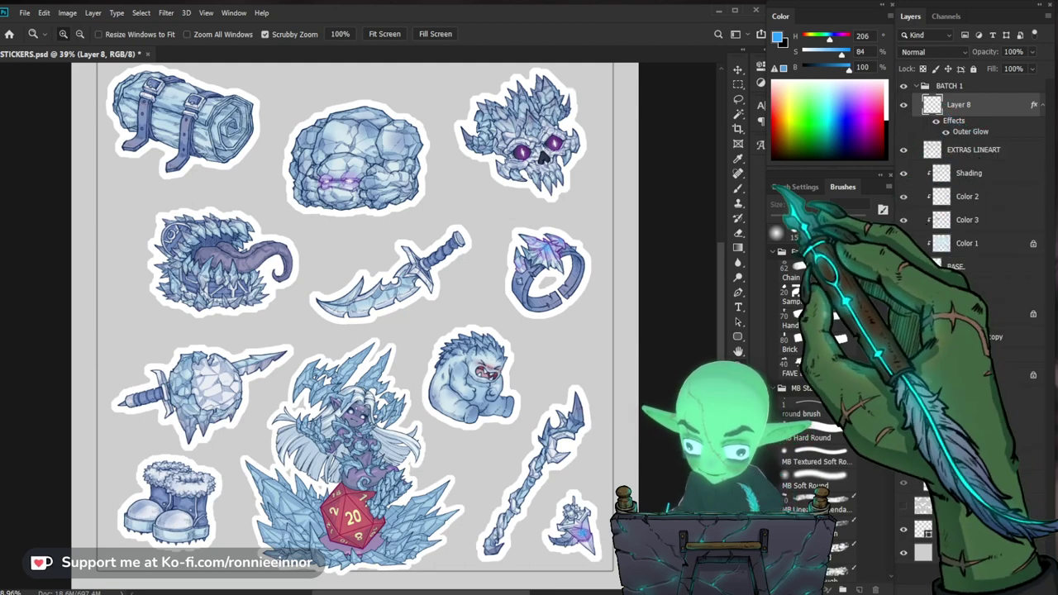
Try a blue glow on the icy shell around the sword-pierced boulder's core with a 40 px brush.
{"action": "left_click_drag", "start_coordinate": [613, 337], "coordinate": [632, 285]}
{"action": "left_click_drag", "start_coordinate": [382, 248], "coordinate": [433, 237]}
{"action": "left_click_drag", "start_coordinate": [489, 329], "coordinate": [542, 235]}
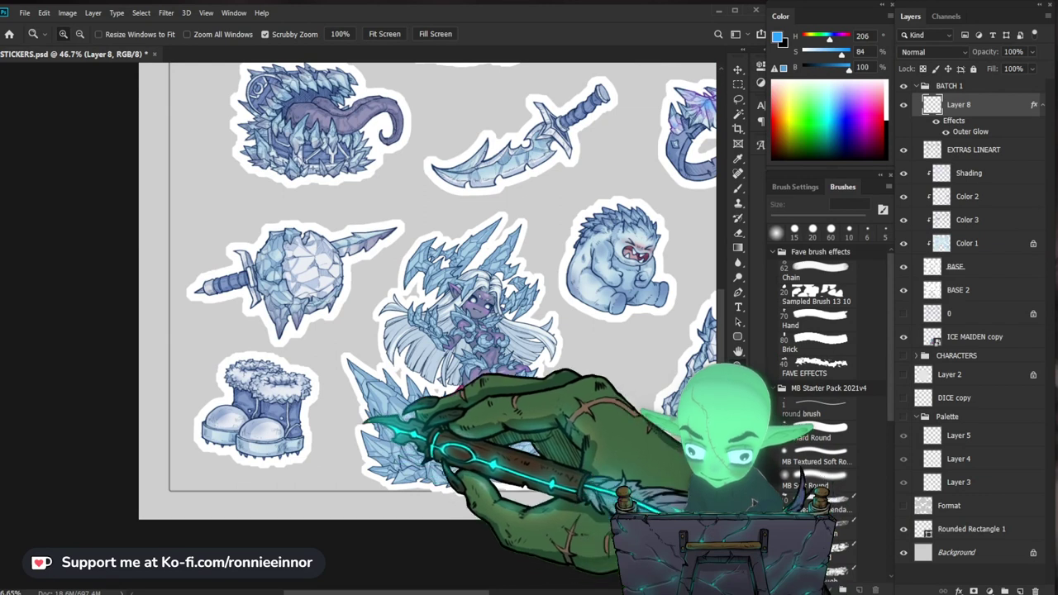
{"action": "left_click_drag", "start_coordinate": [301, 297], "coordinate": [366, 296]}
{"action": "key", "text": "b"}
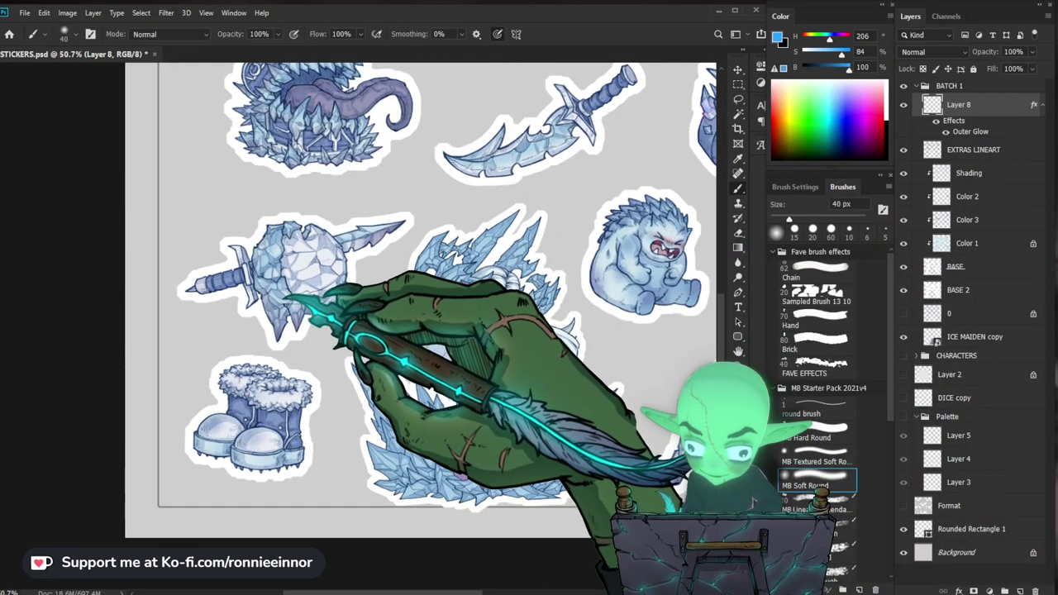
{"action": "key", "text": "bracketright"}
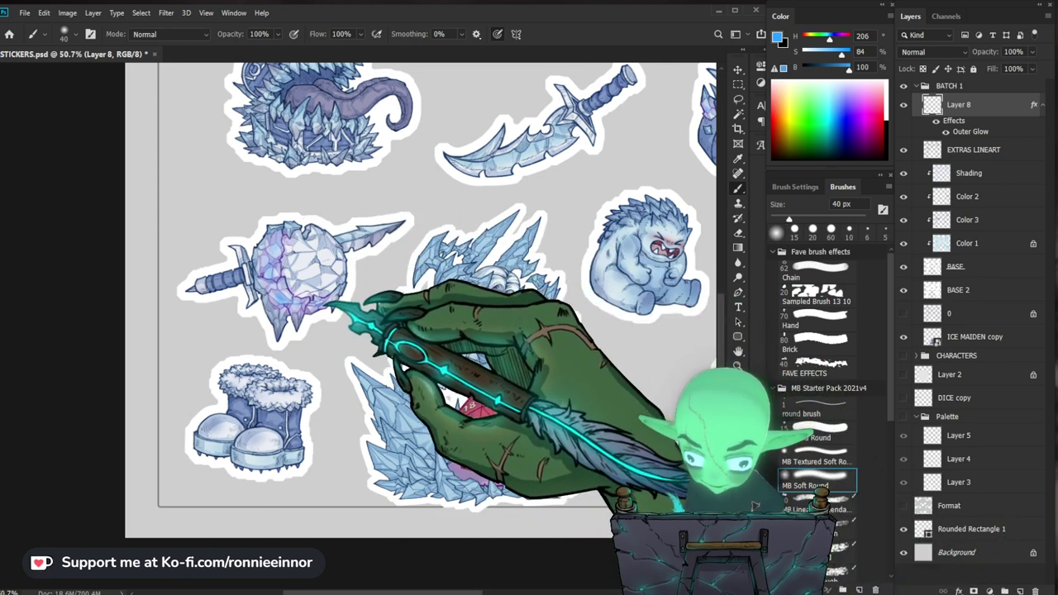
{"action": "key", "text": "z"}
{"action": "left_click_drag", "start_coordinate": [331, 325], "coordinate": [364, 324]}
{"action": "key", "text": "ctrl+0"}
{"action": "key", "text": "b"}
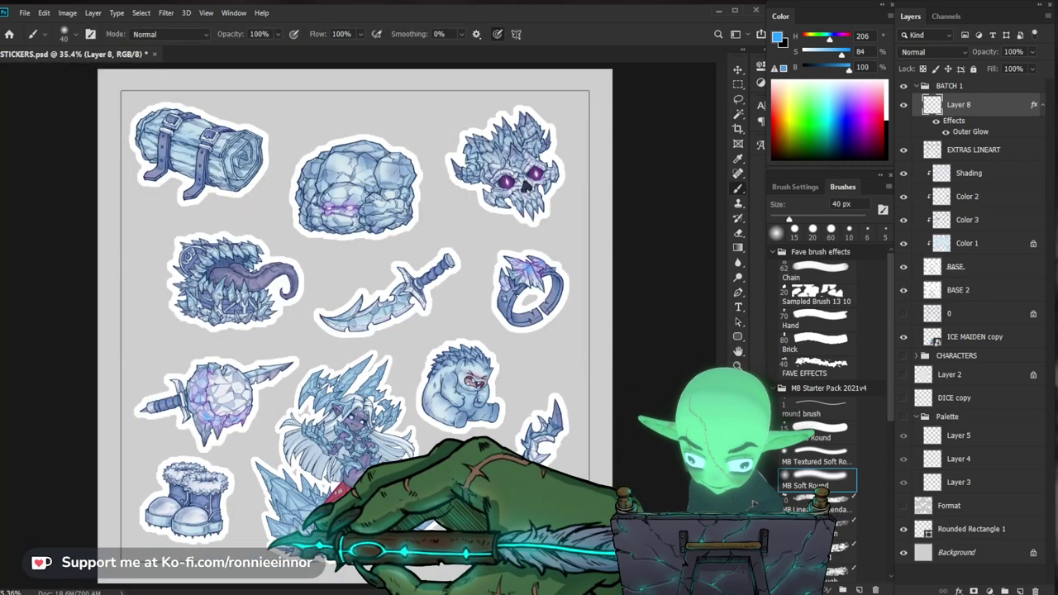
{"action": "key", "text": "ctrl+space"}
{"action": "mouse_move", "coordinate": [541, 216]}
{"action": "left_mouse_down"}
{"action": "mouse_move", "coordinate": [569, 210]}
{"action": "mouse_move", "coordinate": [585, 224]}
{"action": "left_mouse_up"}
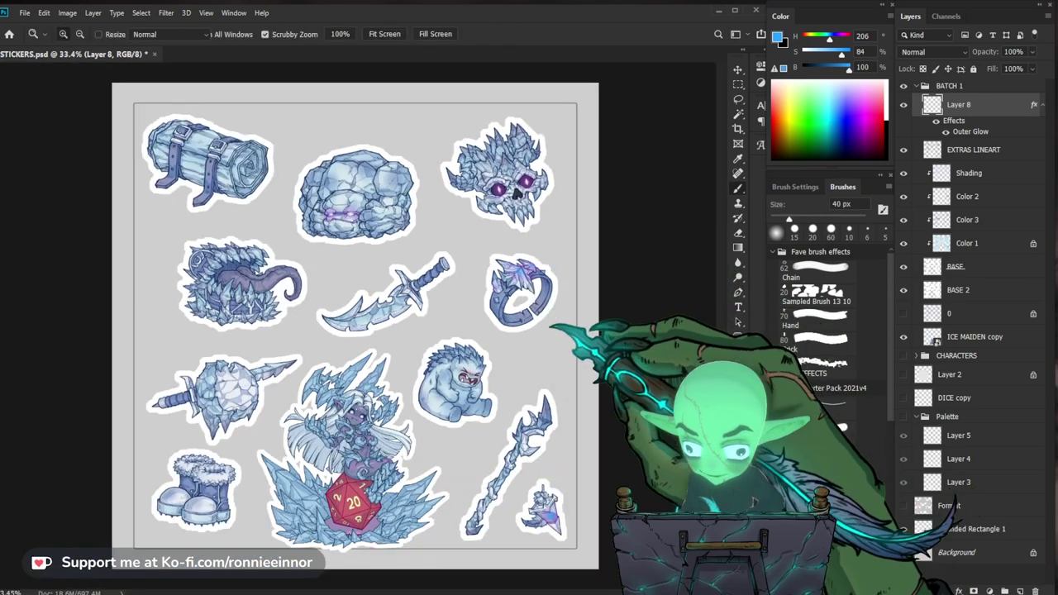
Paint a soft blue glow along the curved ice dagger's blade on Layer 8 with an 80 px brush.
{"action": "scroll", "coordinate": [434, 267], "scroll_direction": "down", "scroll_amount": 3}
{"action": "left_click_drag", "start_coordinate": [306, 521], "coordinate": [364, 515]}
{"action": "left_click_drag", "start_coordinate": [330, 426], "coordinate": [254, 471]}
{"action": "left_click_drag", "start_coordinate": [585, 265], "coordinate": [530, 354]}
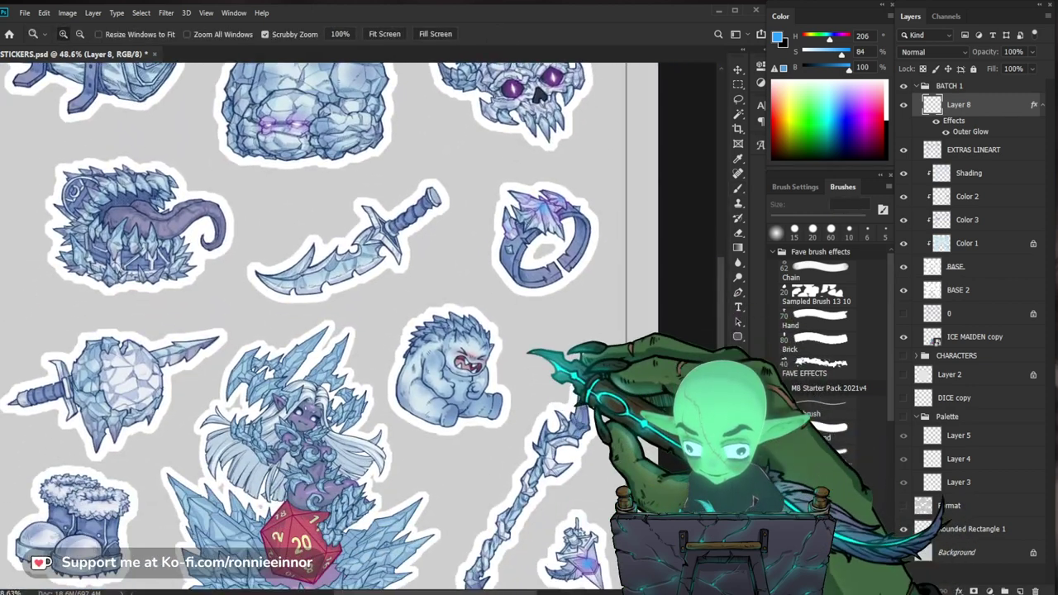
{"action": "mouse_move", "coordinate": [317, 263]}
{"action": "left_mouse_down"}
{"action": "mouse_move", "coordinate": [339, 276]}
{"action": "mouse_move", "coordinate": [291, 270]}
{"action": "mouse_move", "coordinate": [387, 241]}
{"action": "left_mouse_up"}
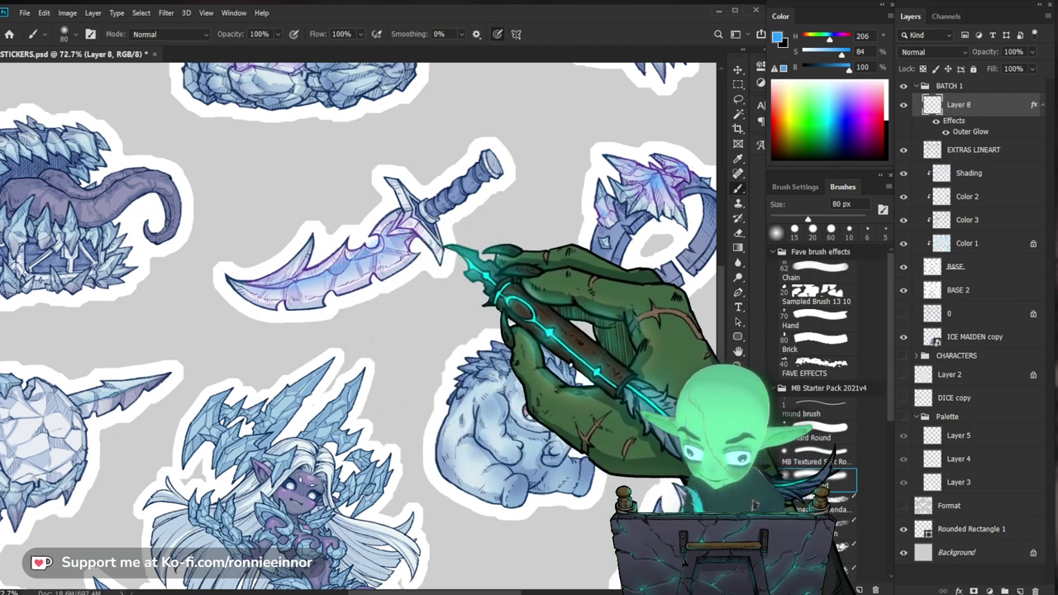
{"action": "left_click_drag", "start_coordinate": [495, 267], "coordinate": [445, 318]}
{"action": "left_click_drag", "start_coordinate": [388, 344], "coordinate": [449, 336]}
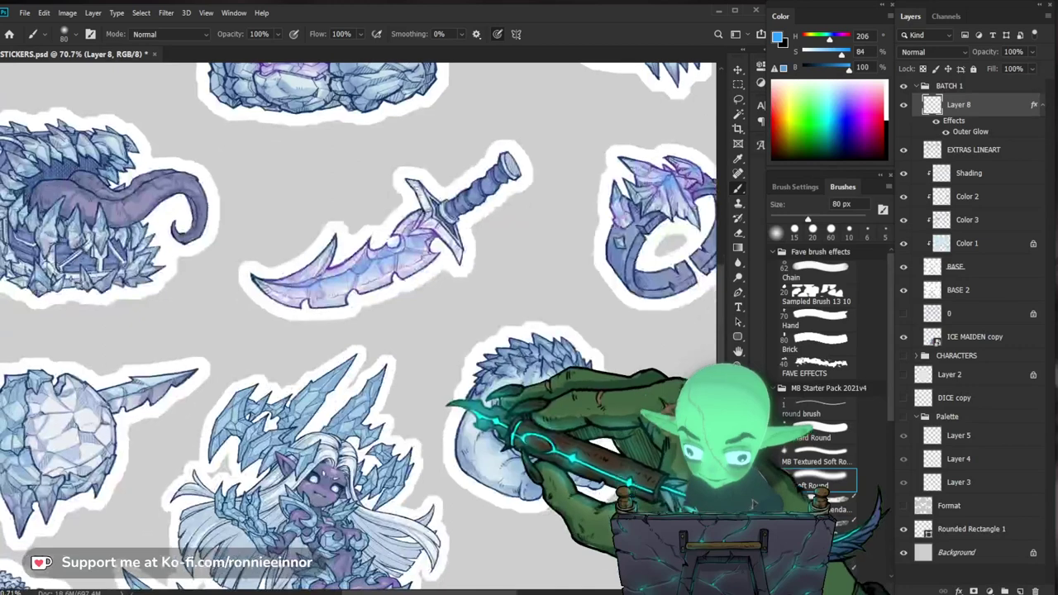
{"action": "left_click_drag", "start_coordinate": [604, 357], "coordinate": [569, 356]}
{"action": "mouse_move", "coordinate": [548, 484]}
{"action": "left_mouse_down"}
{"action": "mouse_move", "coordinate": [513, 415]}
{"action": "mouse_move", "coordinate": [490, 399]}
{"action": "left_mouse_up"}
{"action": "scroll", "coordinate": [358, 326], "scroll_direction": "down", "scroll_amount": 3}
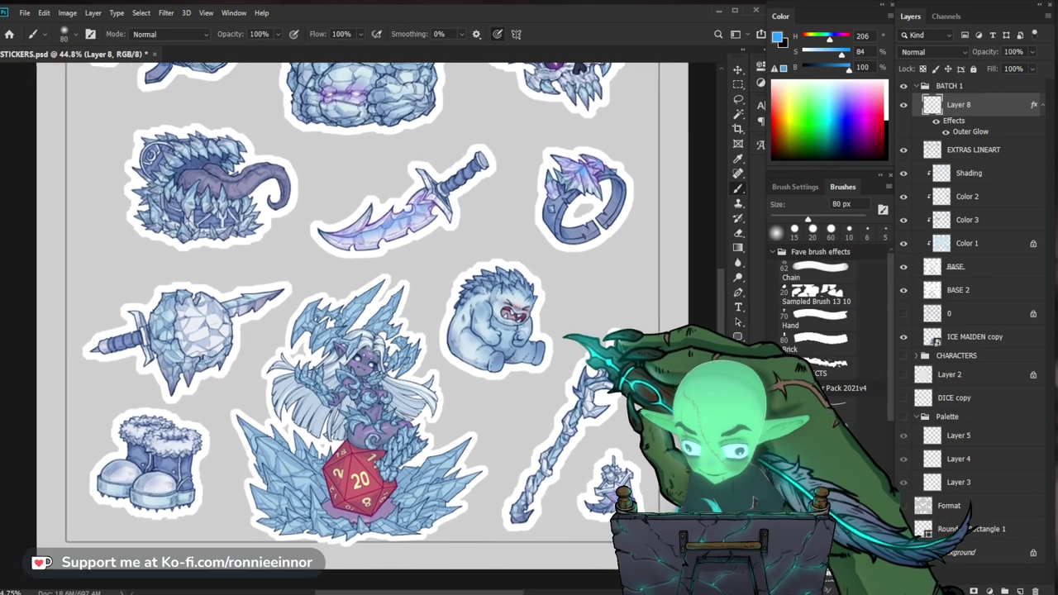
Try a soft blue glow on the seated yeti's face with an 80 px brush.
{"action": "left_click_drag", "start_coordinate": [509, 322], "coordinate": [555, 323]}
{"action": "scroll", "coordinate": [488, 319], "scroll_direction": "up", "scroll_amount": 3}
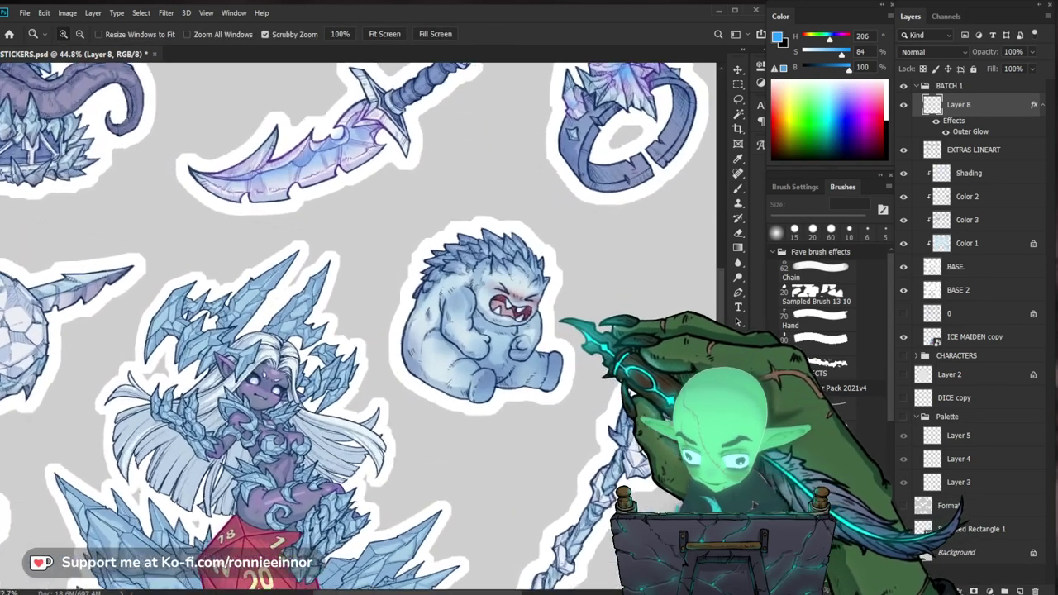
{"action": "key", "text": "b"}
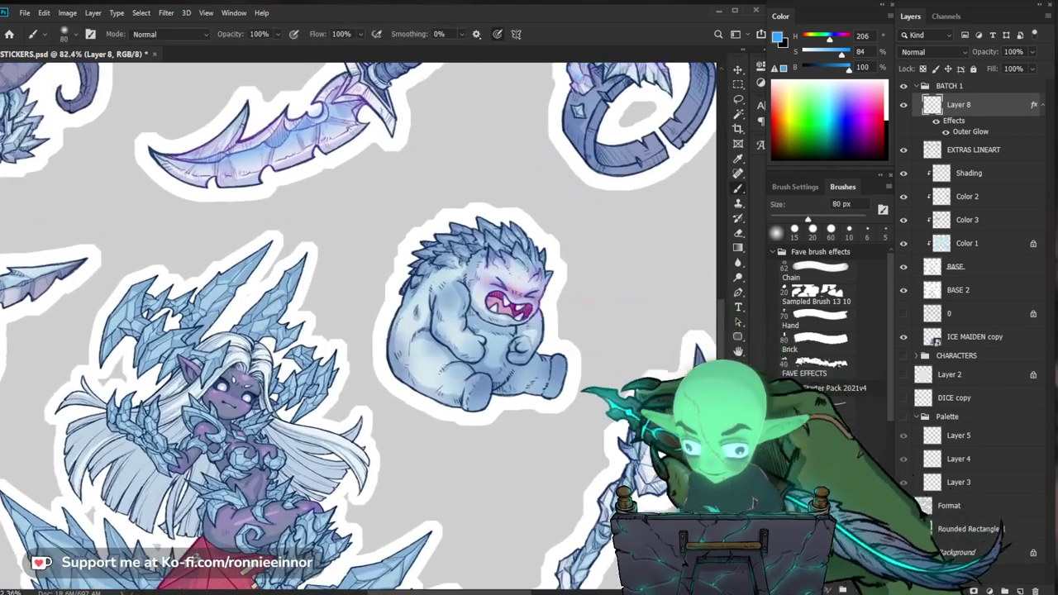
Paint a soft blue glow on the small crystal sticker beside the staff, enlarging the brush to 125 px.
{"action": "left_click_drag", "start_coordinate": [506, 488], "coordinate": [484, 496]}
{"action": "left_click_drag", "start_coordinate": [547, 517], "coordinate": [542, 399]}
{"action": "left_click_drag", "start_coordinate": [641, 251], "coordinate": [645, 258]}
{"action": "key", "text": "bracketright"}
{"action": "key", "text": "bracketright"}
{"action": "key", "text": "bracketright"}
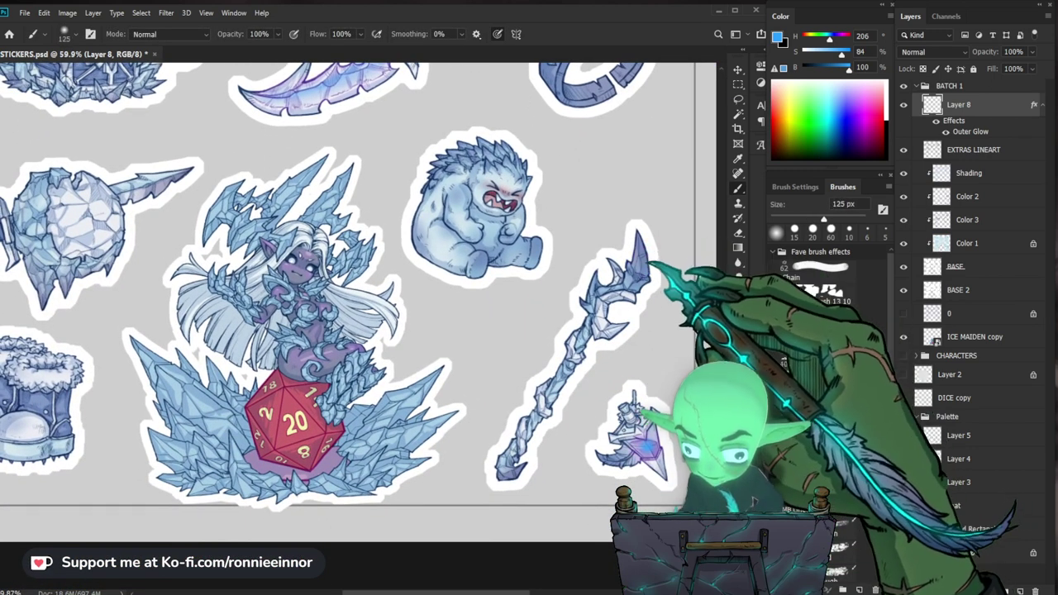
Paint a soft blue glow over the ice staff's pronged head on Layer 8 with a 70 px brush.
{"action": "key", "text": "bracketleft"}
{"action": "key", "text": "bracketleft"}
{"action": "key", "text": "bracketleft"}
{"action": "key", "text": "bracketleft"}
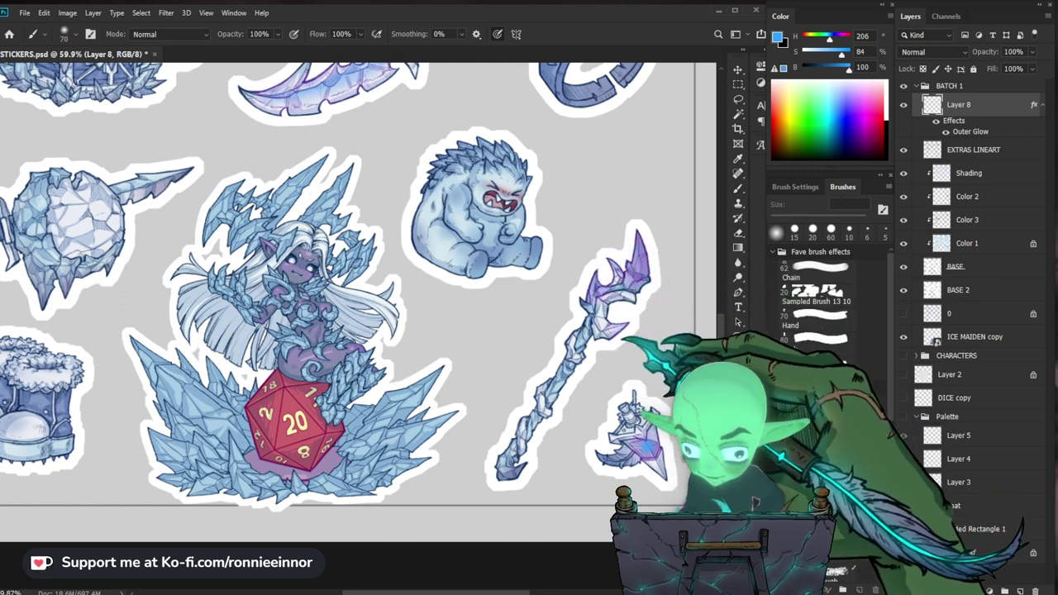
{"action": "key", "text": "ctrl+0"}
{"action": "key", "text": "z"}
{"action": "left_click_drag", "start_coordinate": [499, 497], "coordinate": [558, 496]}
{"action": "key", "text": "b"}
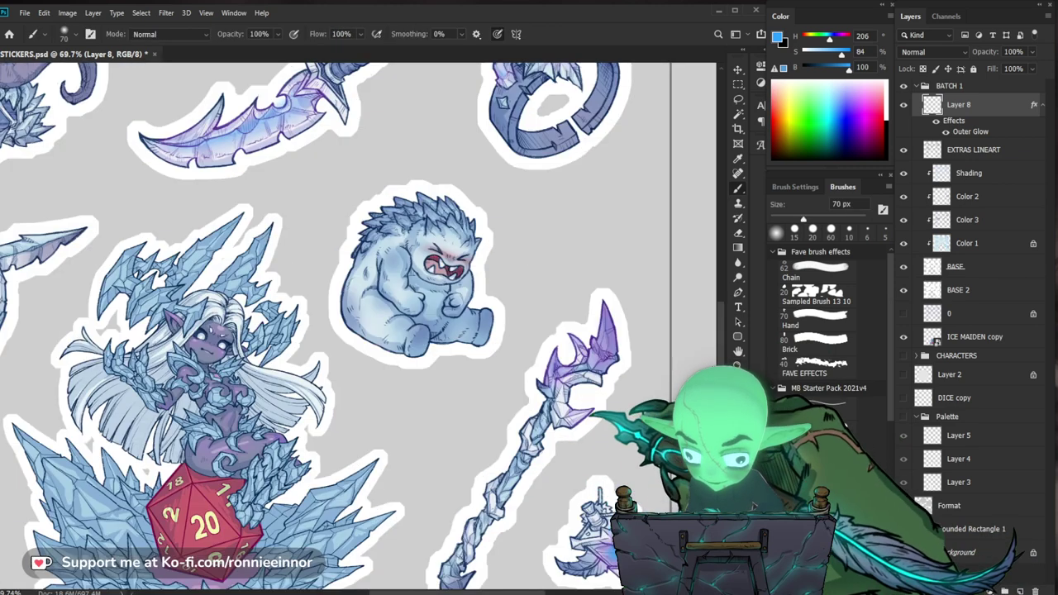
Add the same glow to the ice staff's bottom tip and view the whole sticker sheet.
{"action": "left_click_drag", "start_coordinate": [372, 372], "coordinate": [418, 253]}
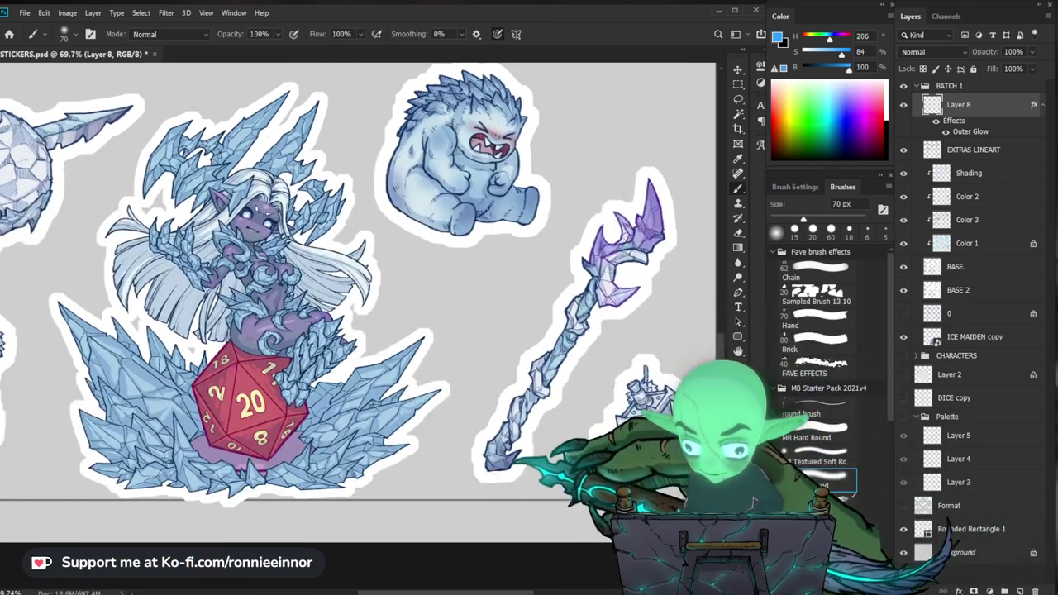
{"action": "key", "text": "ctrl+0"}
{"action": "key", "text": "z"}
{"action": "key", "text": "ctrl+0"}
{"action": "key", "text": "b"}
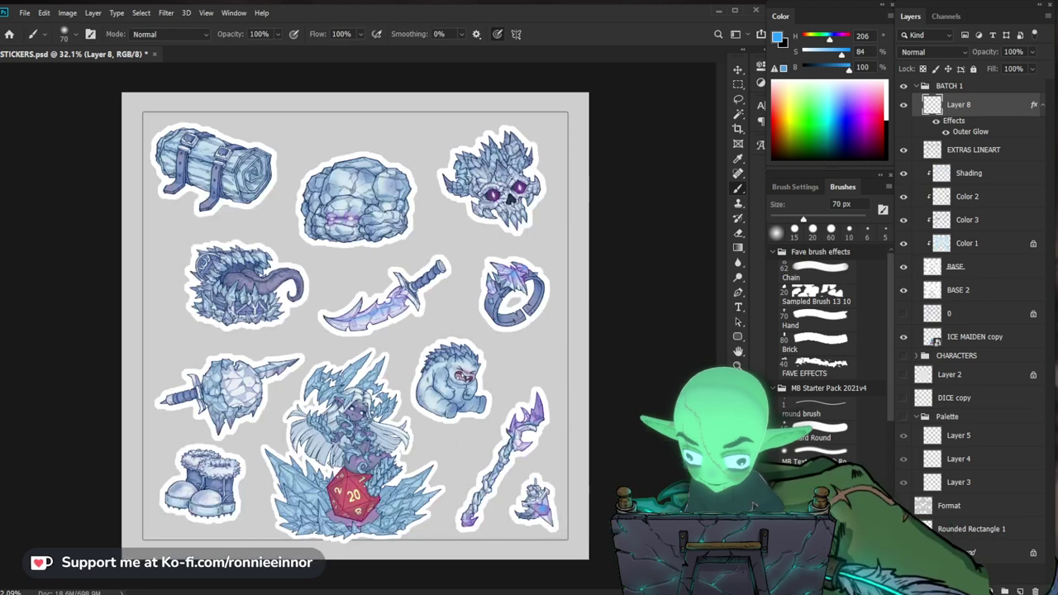
Try a wide soft blue glow inside the mimic chest's mouth, enlarging the brush to 400 px.
{"action": "key", "text": "ctrl+space"}
{"action": "left_click_drag", "start_coordinate": [231, 263], "coordinate": [291, 263]}
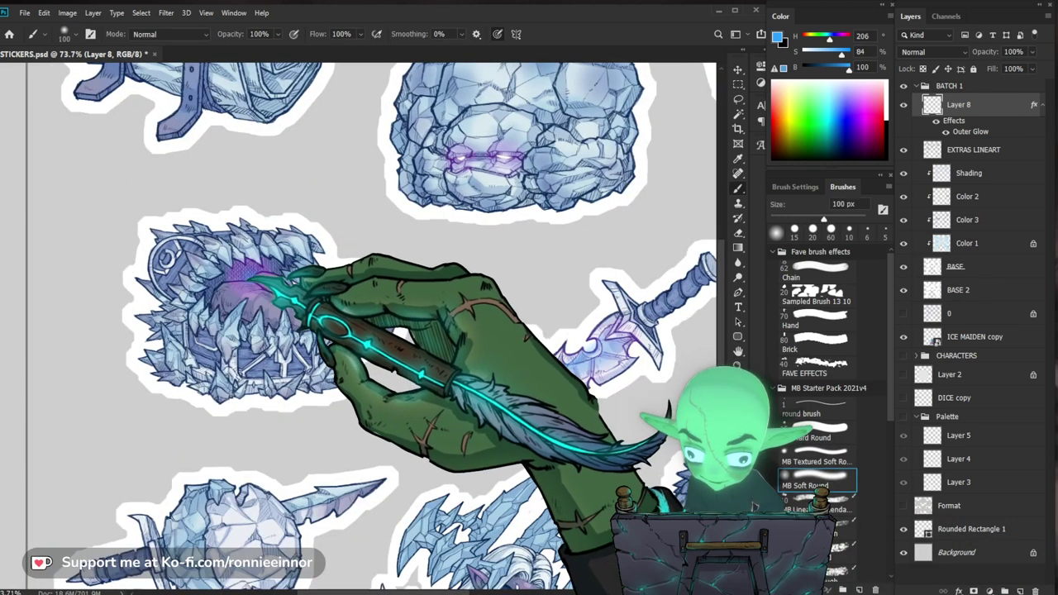
{"action": "key", "text": "]"}
{"action": "left_click", "coordinate": [253, 275]}
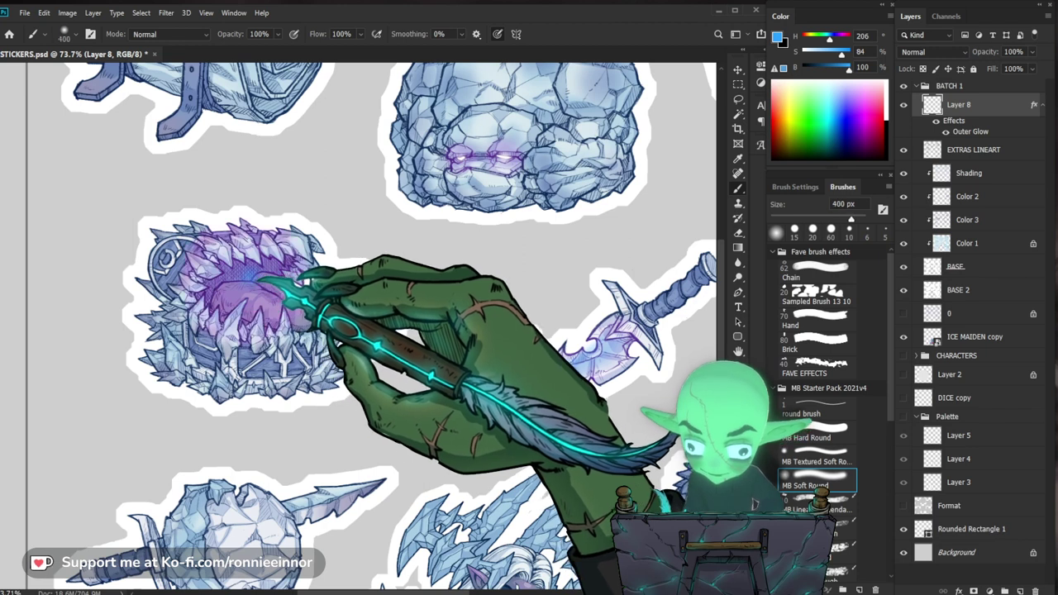
Erase the glow around the mimic chest's mouth using the MB Soft Round tip at 150 px.
{"action": "key", "text": "e"}
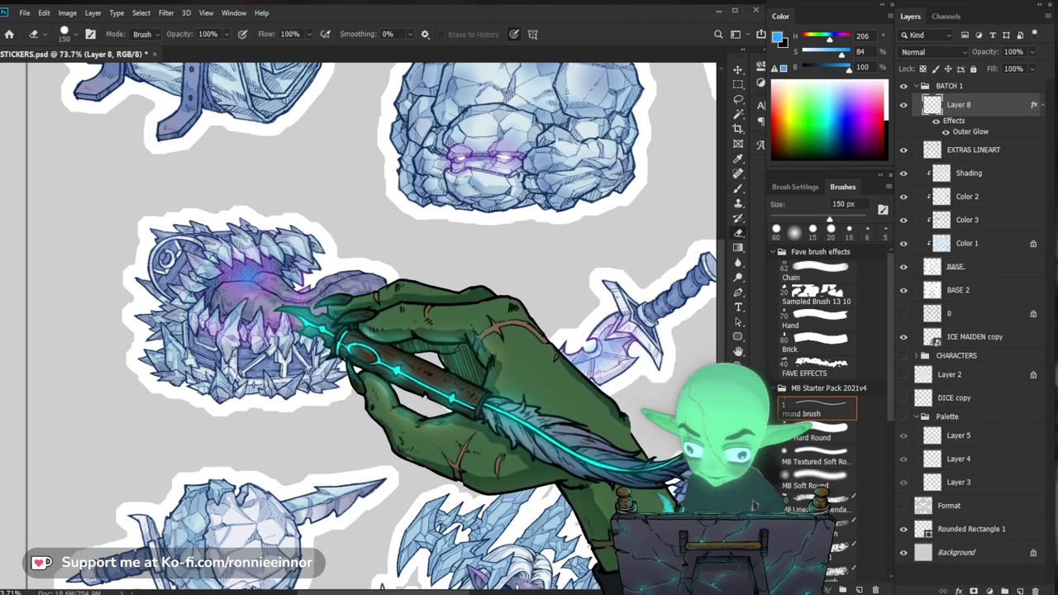
{"action": "key", "text": "ctrl+z"}
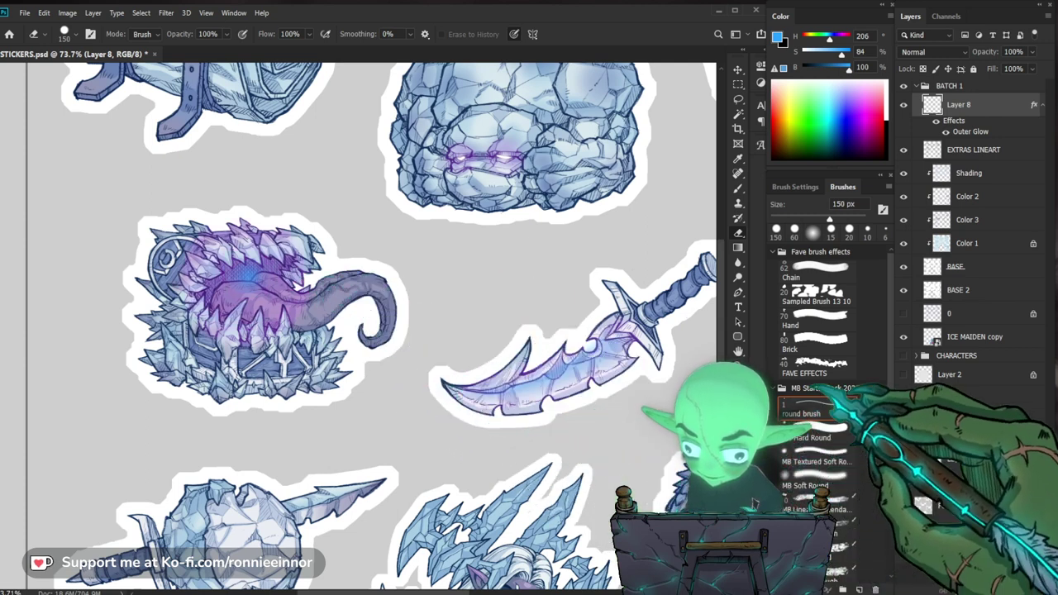
{"action": "left_click", "coordinate": [837, 476]}
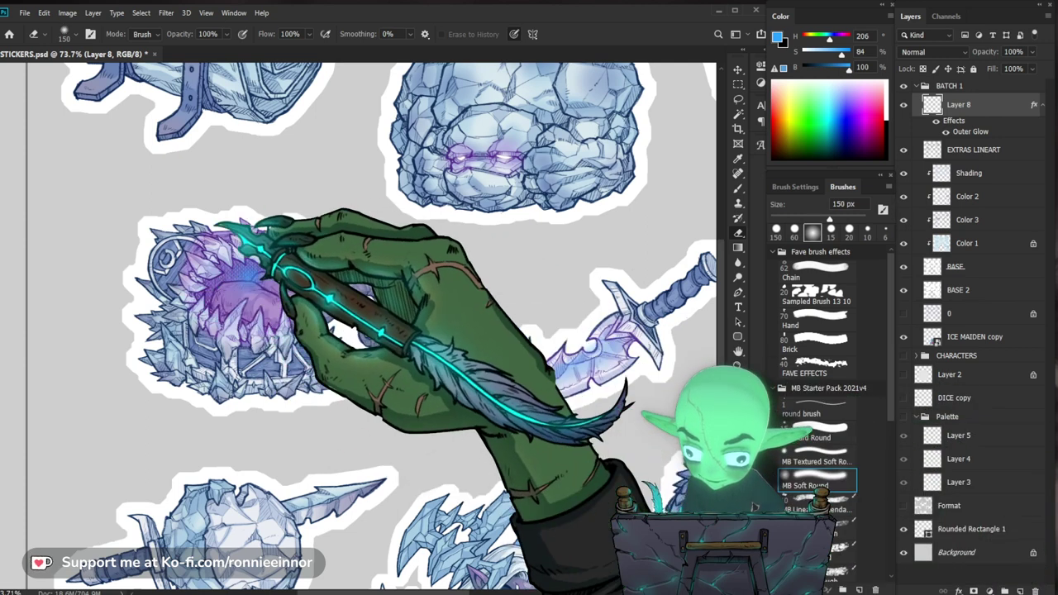
{"action": "mouse_move", "coordinate": [199, 238]}
{"action": "left_mouse_down"}
{"action": "mouse_move", "coordinate": [310, 262]}
{"action": "mouse_move", "coordinate": [237, 312]}
{"action": "left_mouse_up"}
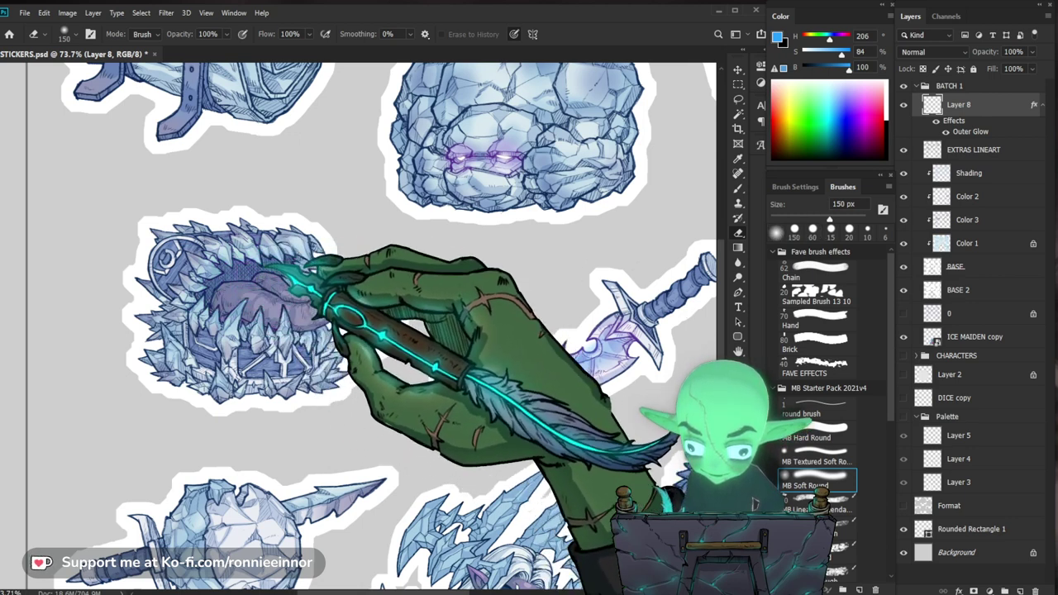
Paint a tighter blue glow deep inside the mimic chest's mouth with a 125 px brush.
{"action": "key", "text": "b"}
{"action": "left_click_drag", "start_coordinate": [253, 279], "coordinate": [279, 285]}
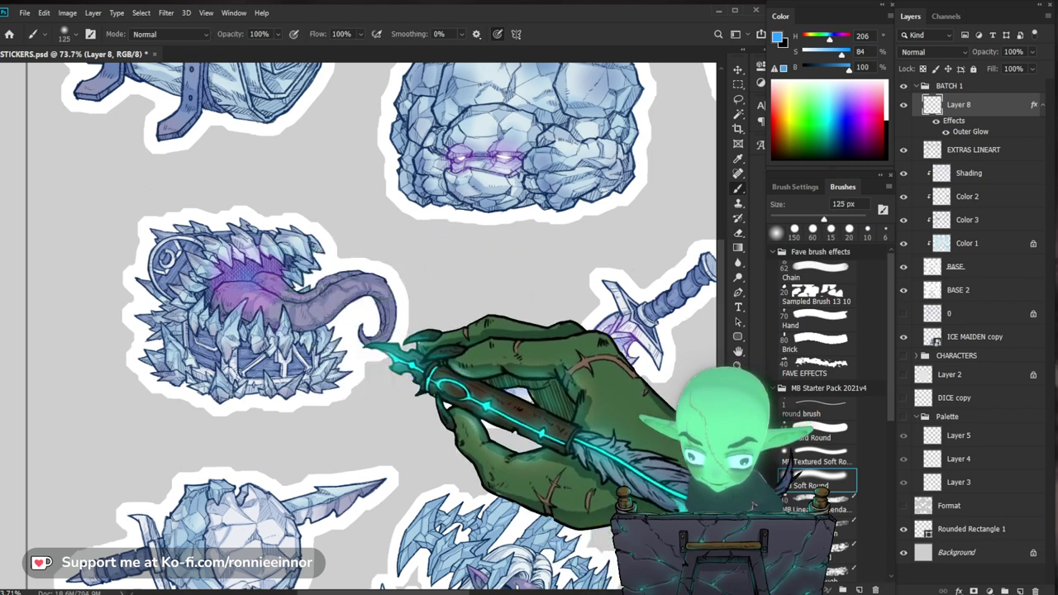
{"action": "key", "text": "z"}
{"action": "left_click_drag", "start_coordinate": [446, 399], "coordinate": [389, 500]}
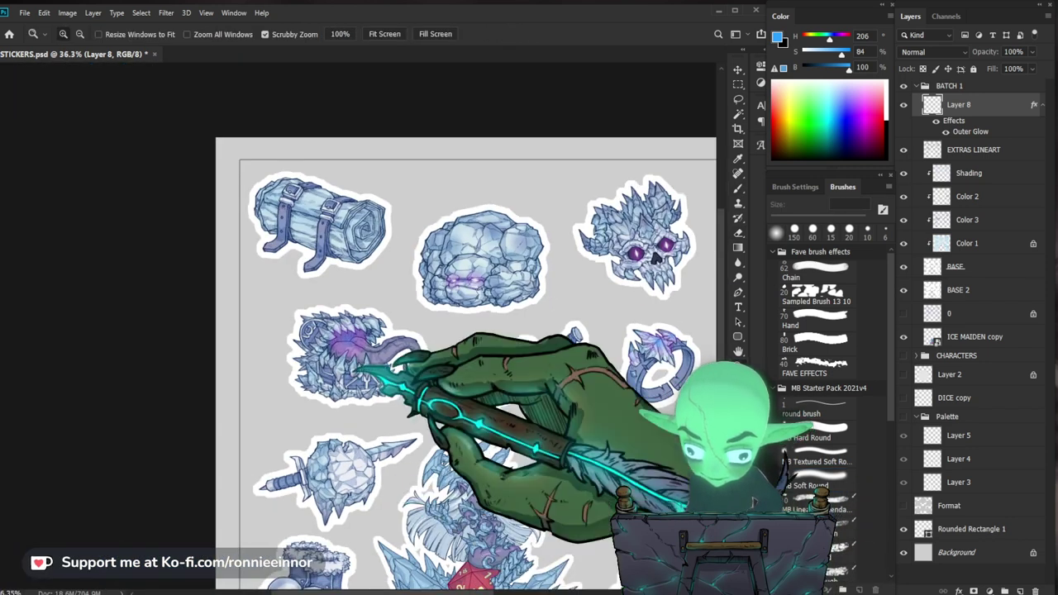
{"action": "left_click_drag", "start_coordinate": [351, 372], "coordinate": [418, 321]}
{"action": "key", "text": "b"}
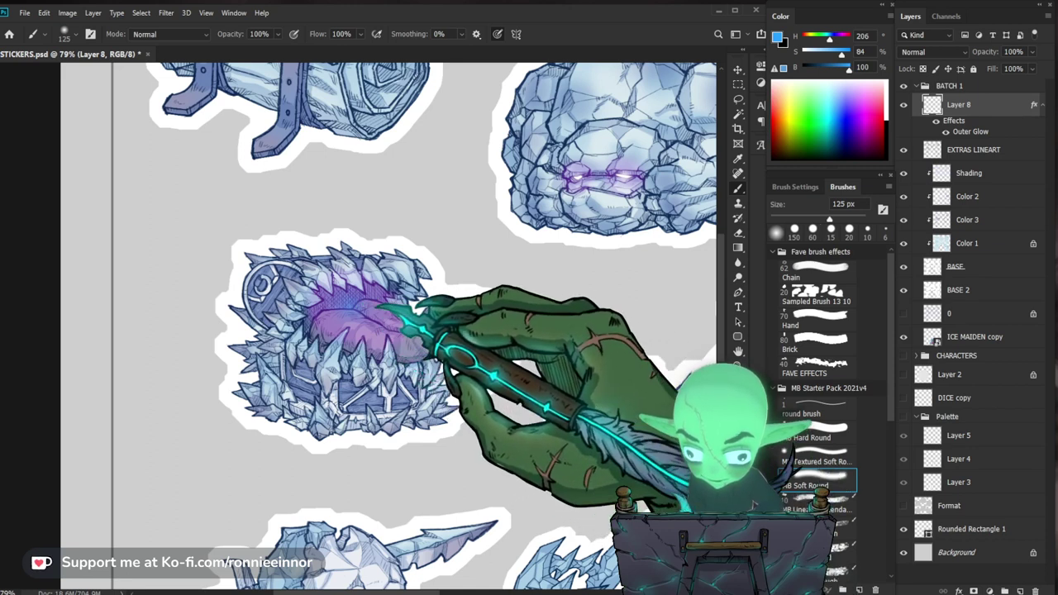
Redo the mimic chest's mouth glow with a 250 px brush and add a bright blue core at 60 px.
{"action": "left_click", "coordinate": [357, 310]}
{"action": "key", "text": "ctrl+z"}
{"action": "left_click", "coordinate": [349, 302]}
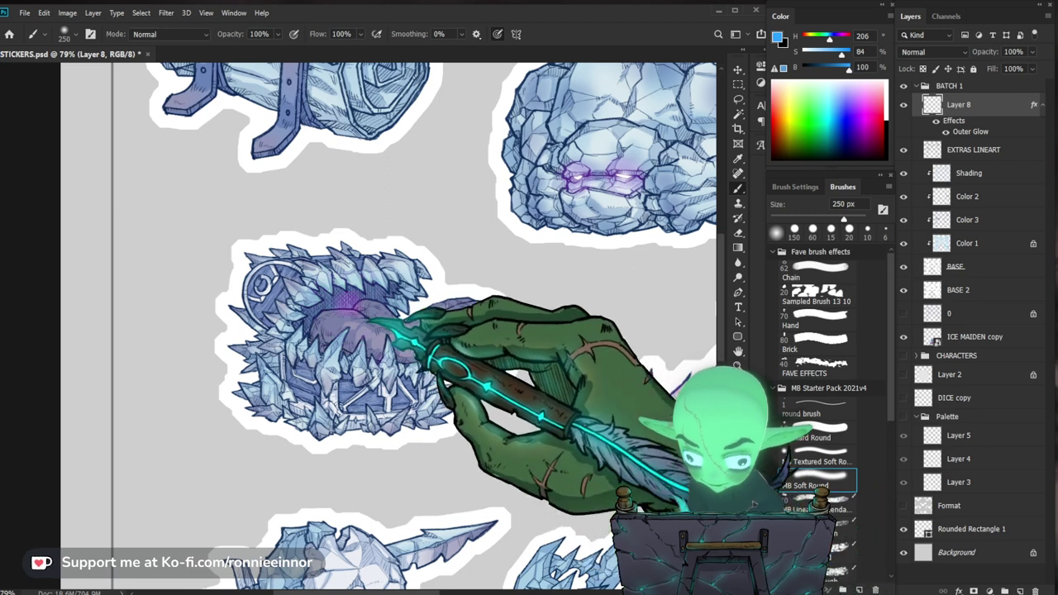
{"action": "key", "text": "e"}
{"action": "key", "text": "b"}
{"action": "left_click", "coordinate": [352, 307]}
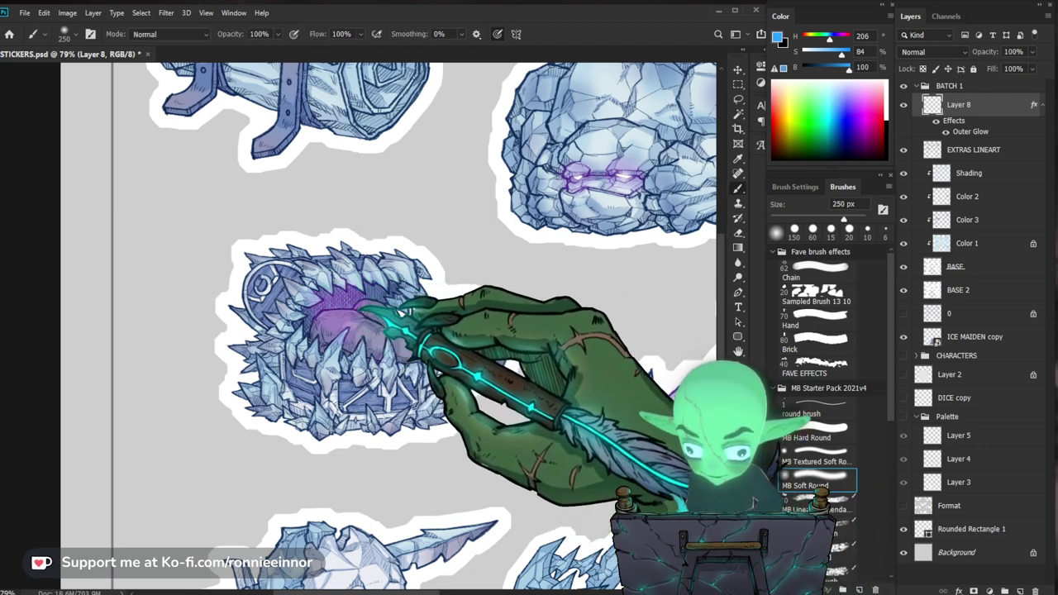
{"action": "left_click_drag", "start_coordinate": [314, 331], "coordinate": [356, 265]}
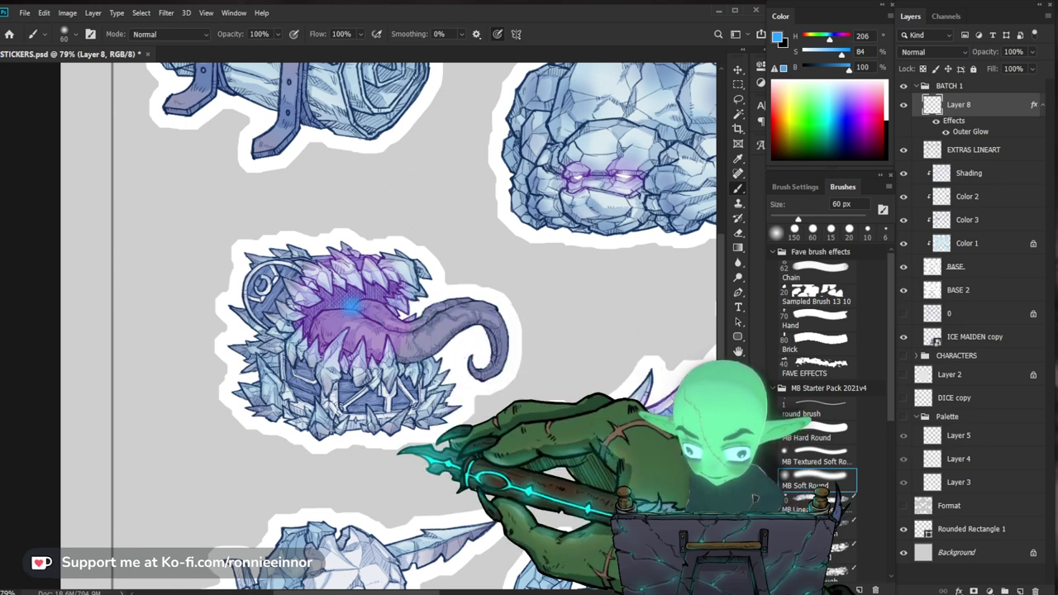
Undo the small blue core and repaint it as a softer glow in the mimic's mouth with a 150 px brush.
{"action": "key", "text": "ctrl+z"}
{"action": "key", "text": "bracketright"}
{"action": "key", "text": "bracketright"}
{"action": "key", "text": "bracketright"}
{"action": "key", "text": "bracketright"}
{"action": "key", "text": "bracketright"}
{"action": "key", "text": "bracketright"}
{"action": "left_click", "coordinate": [353, 306]}
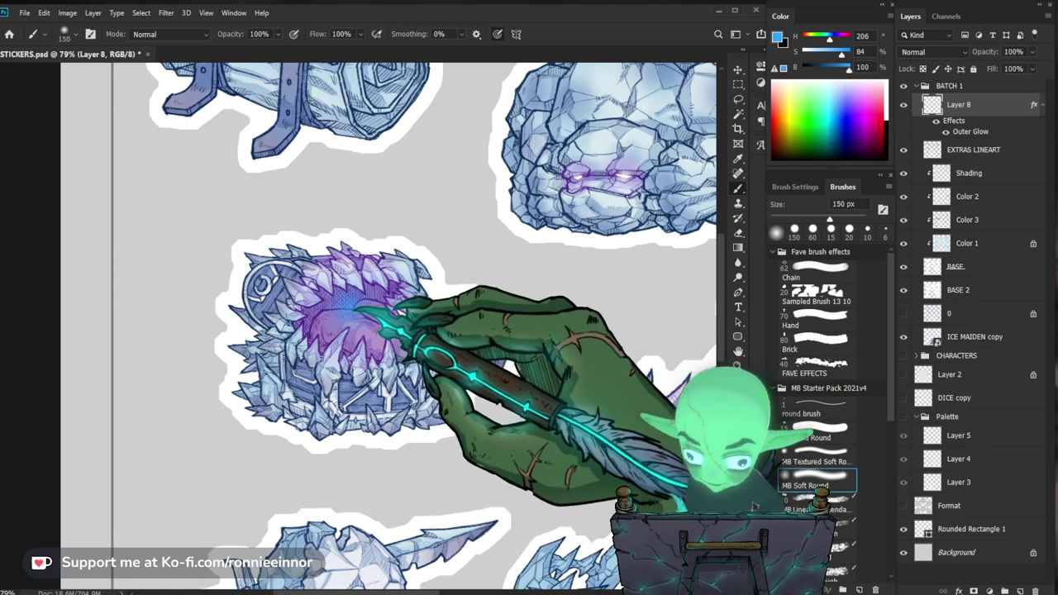
{"action": "left_click_drag", "start_coordinate": [392, 394], "coordinate": [428, 506]}
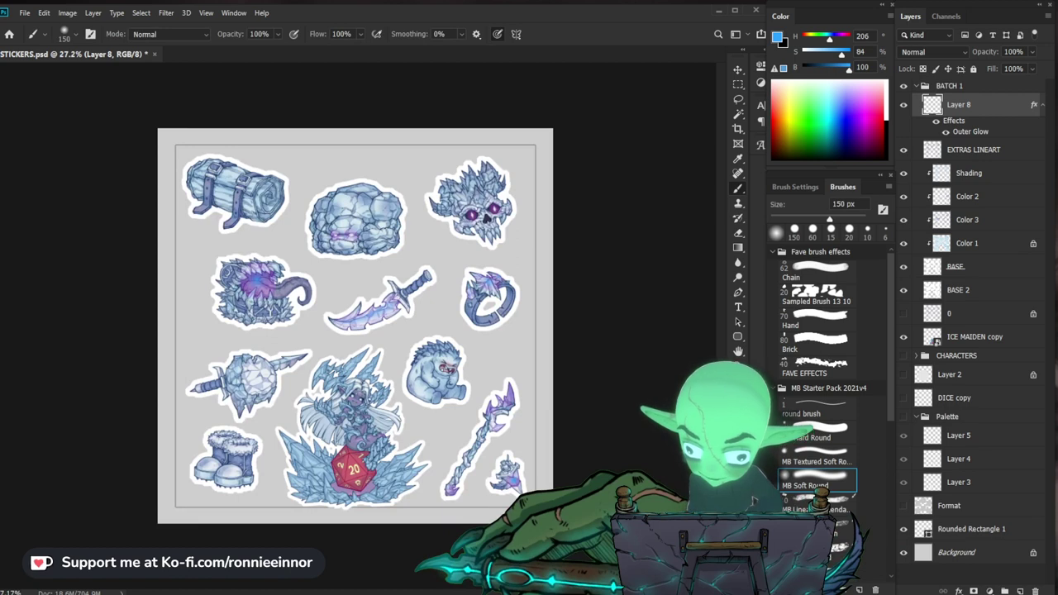
Try a soft glow on the lower spikes of the sword-pierced boulder with a 150 px brush.
{"action": "left_click_drag", "start_coordinate": [354, 296], "coordinate": [392, 299]}
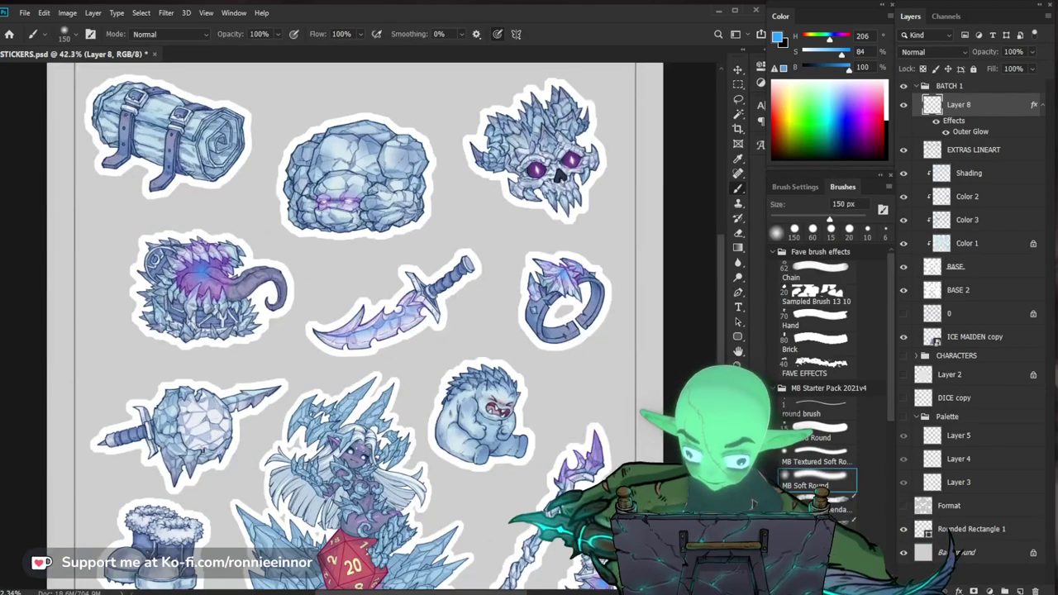
{"action": "left_click_drag", "start_coordinate": [517, 521], "coordinate": [522, 499]}
{"action": "left_click_drag", "start_coordinate": [187, 429], "coordinate": [193, 448]}
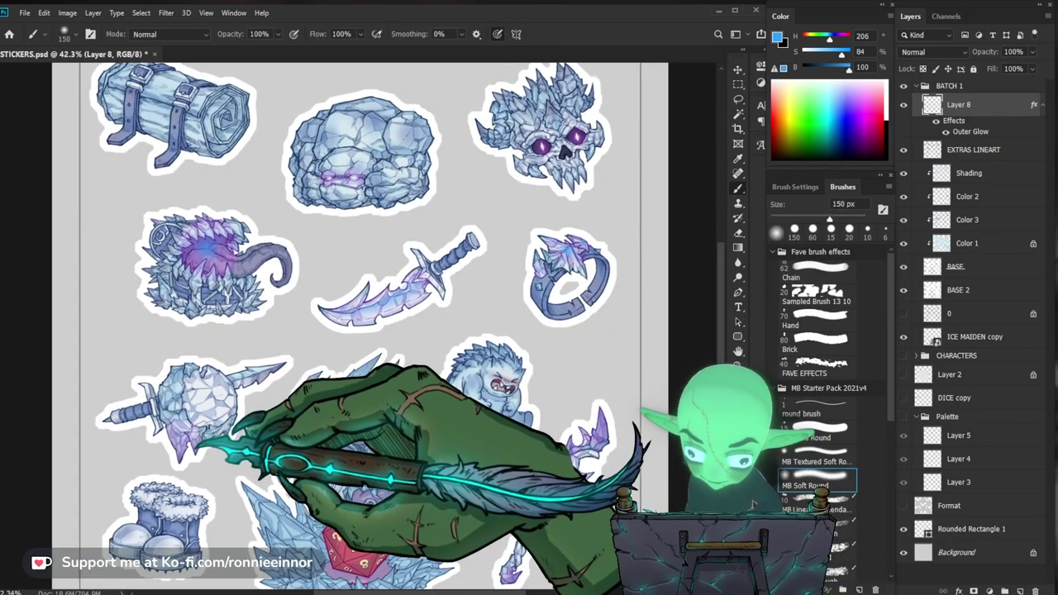
{"action": "left_click_drag", "start_coordinate": [501, 420], "coordinate": [476, 420]}
Change Layer 8's Outer Glow color to a bright cyan-blue.
{"action": "double_click", "coordinate": [984, 119]}
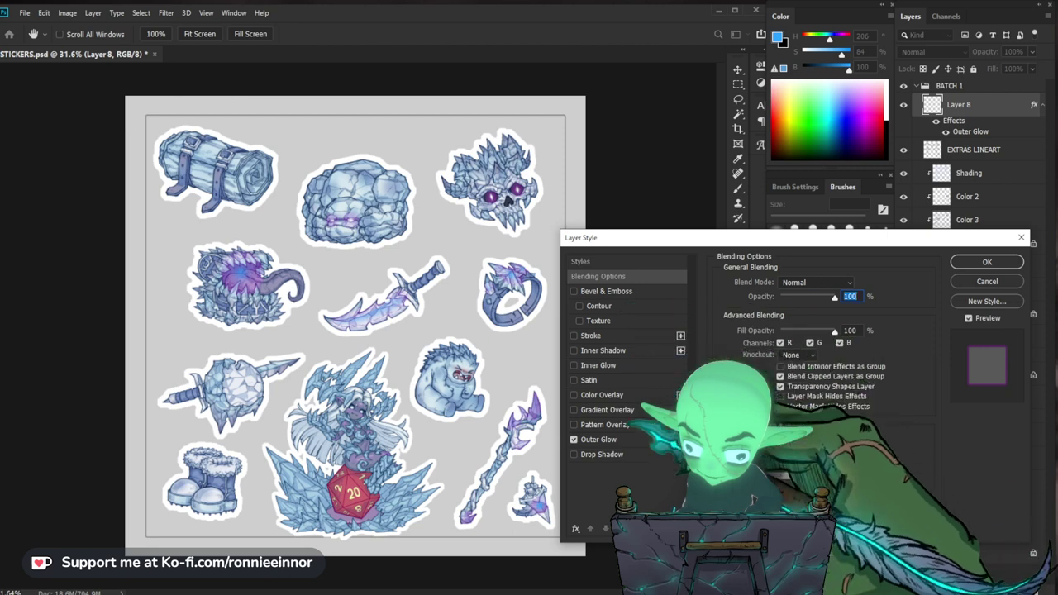
{"action": "left_click", "coordinate": [599, 439]}
{"action": "left_click", "coordinate": [752, 330]}
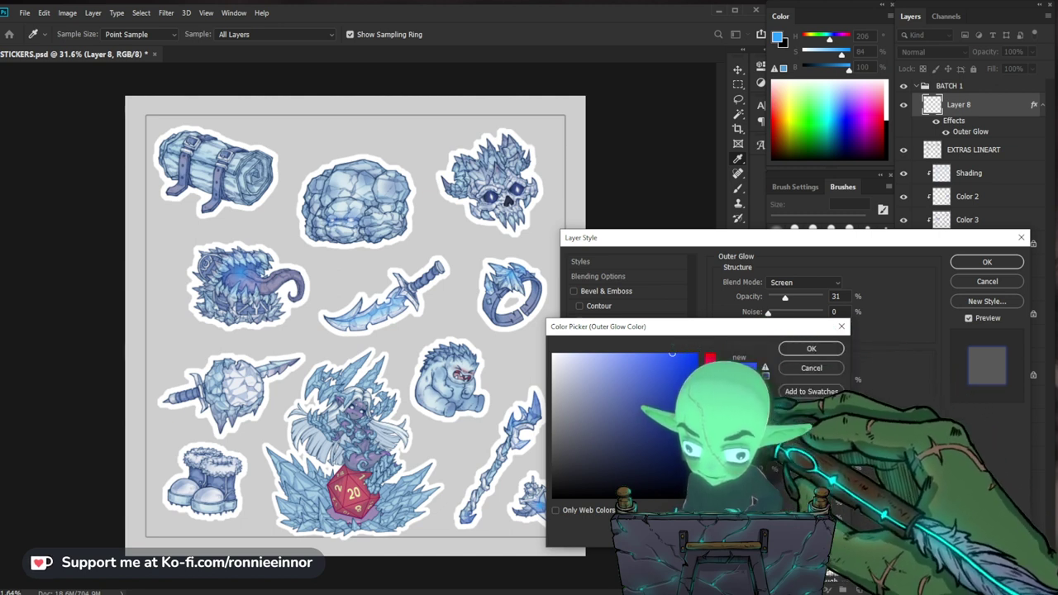
{"action": "left_click", "coordinate": [711, 420]}
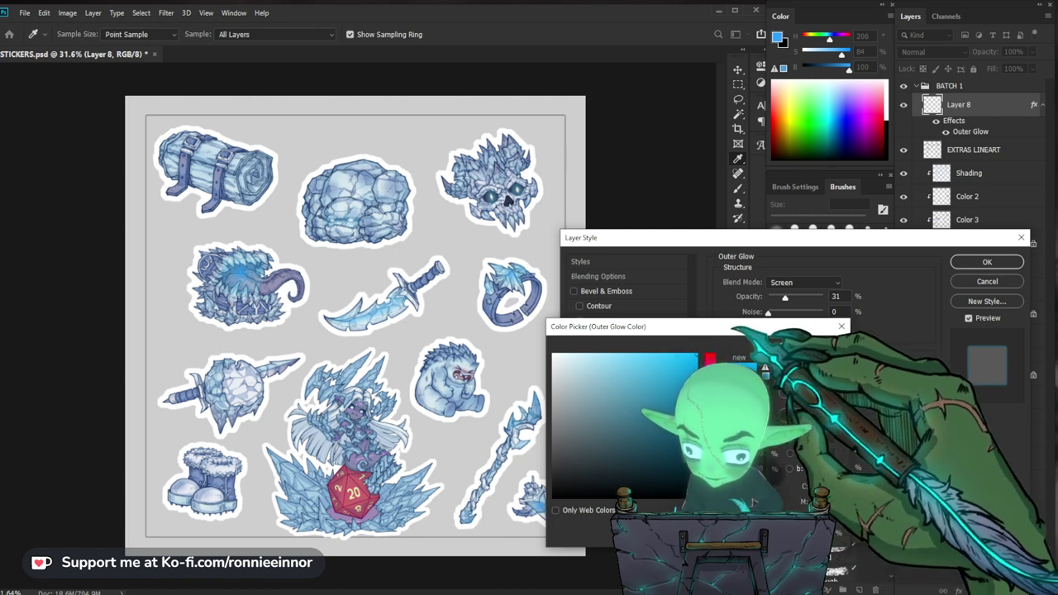
{"action": "left_click", "coordinate": [811, 348]}
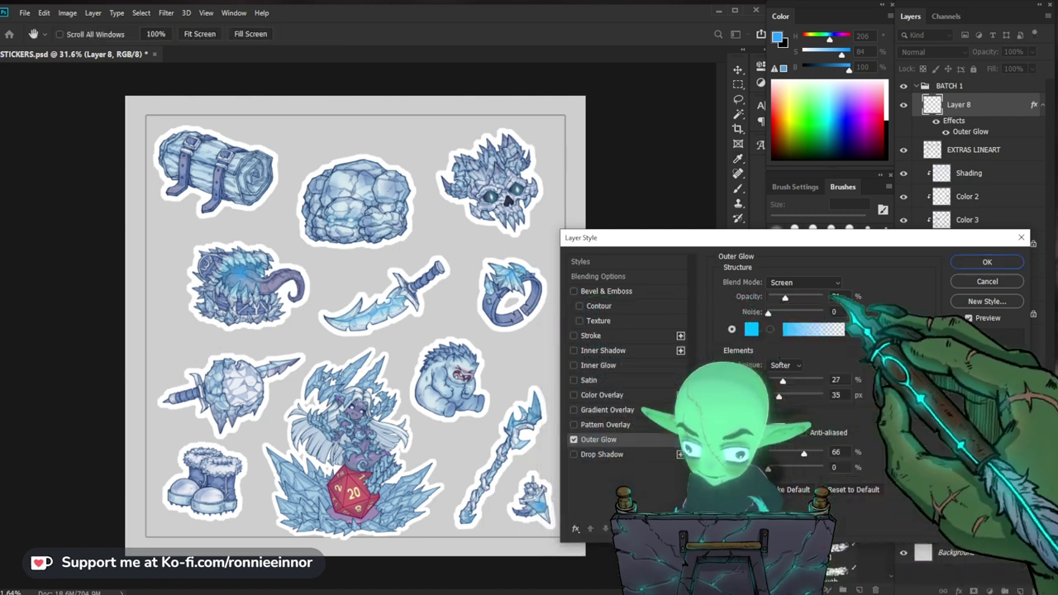
{"action": "left_click", "coordinate": [986, 262]}
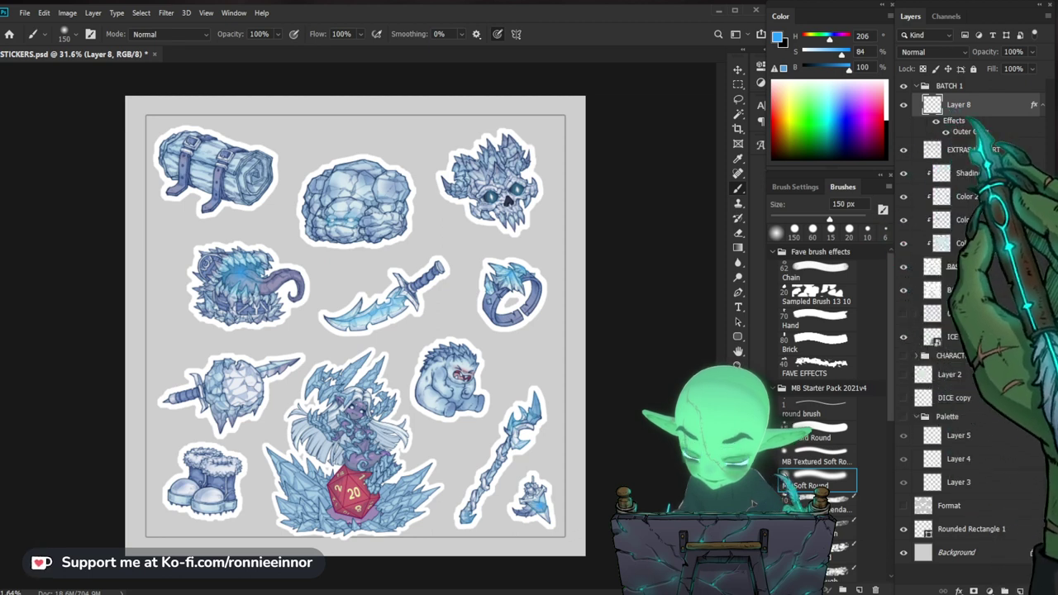
Set Layer 8's Outer Glow spread to 17% and size to 9 px, and raise its range.
{"action": "double_click", "coordinate": [973, 120]}
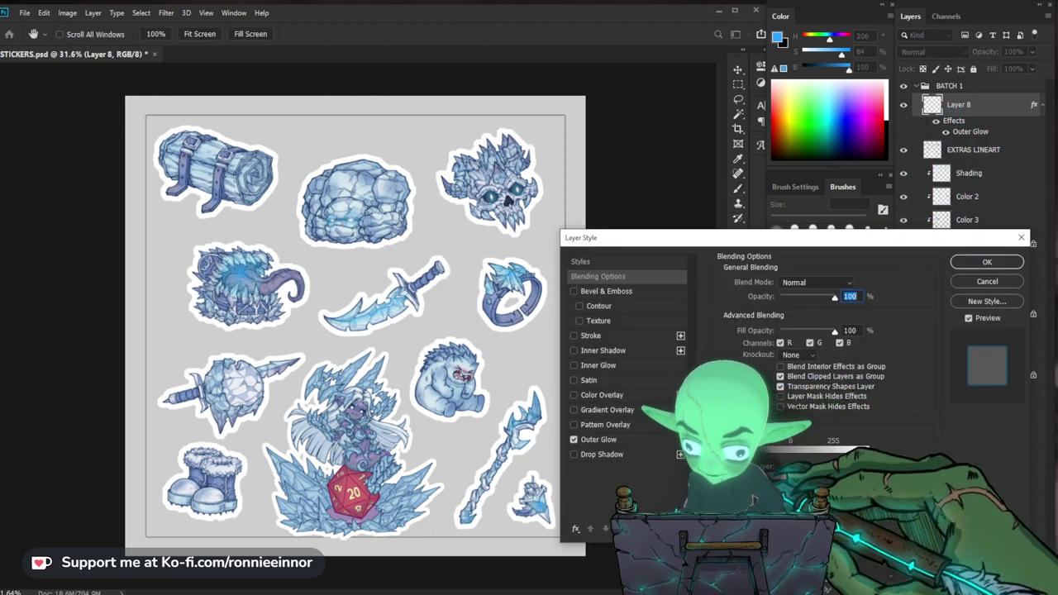
{"action": "left_click", "coordinate": [607, 441]}
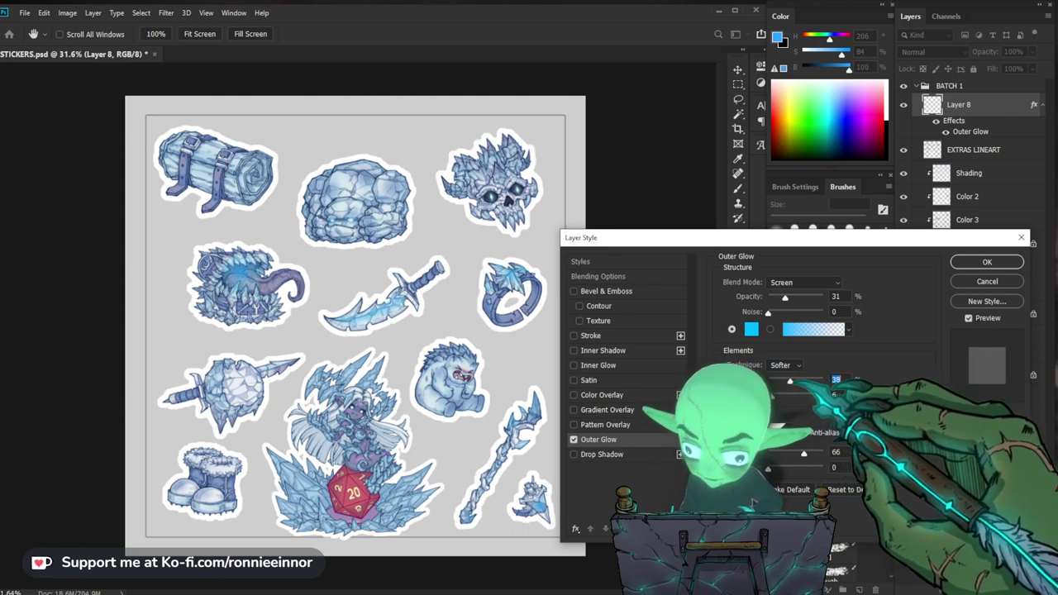
{"action": "left_click_drag", "start_coordinate": [800, 381], "coordinate": [776, 382]}
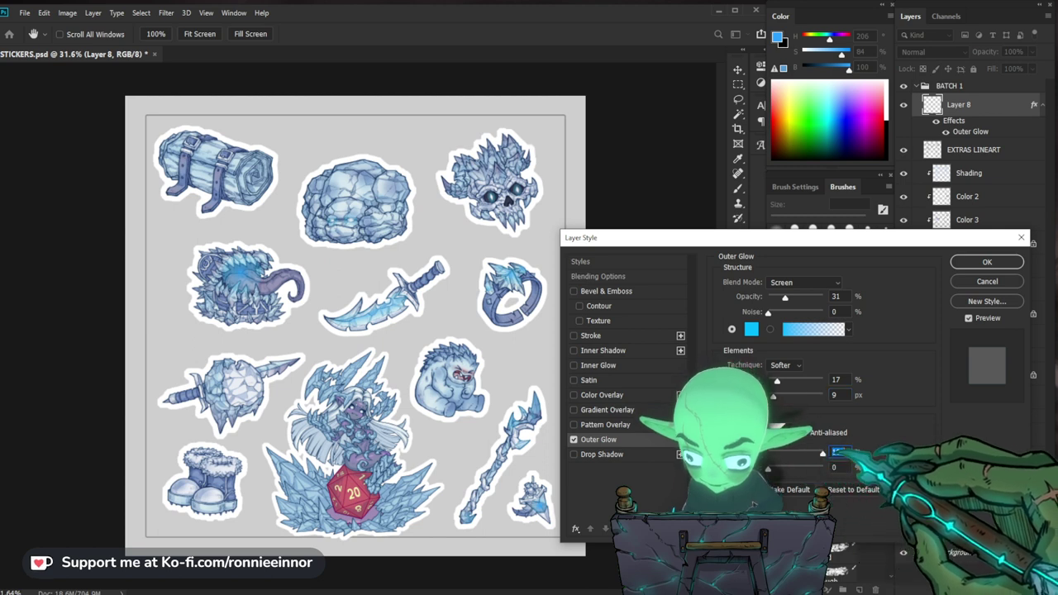
{"action": "left_click", "coordinate": [988, 262]}
Erase the blue glow from the mimic chest's mouth on Layer 8 with a 150 px soft eraser.
{"action": "key", "text": "ctrl+space"}
{"action": "mouse_move", "coordinate": [238, 277]}
{"action": "left_mouse_down"}
{"action": "mouse_move", "coordinate": [384, 279]}
{"action": "mouse_move", "coordinate": [387, 327]}
{"action": "left_mouse_up"}
{"action": "key", "text": "e"}
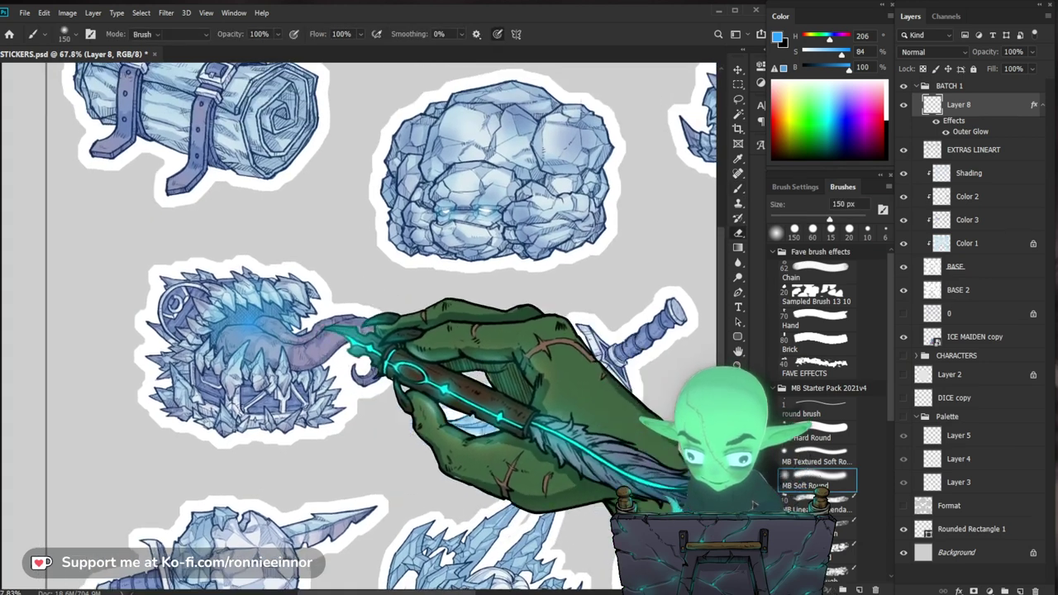
{"action": "key", "text": "e"}
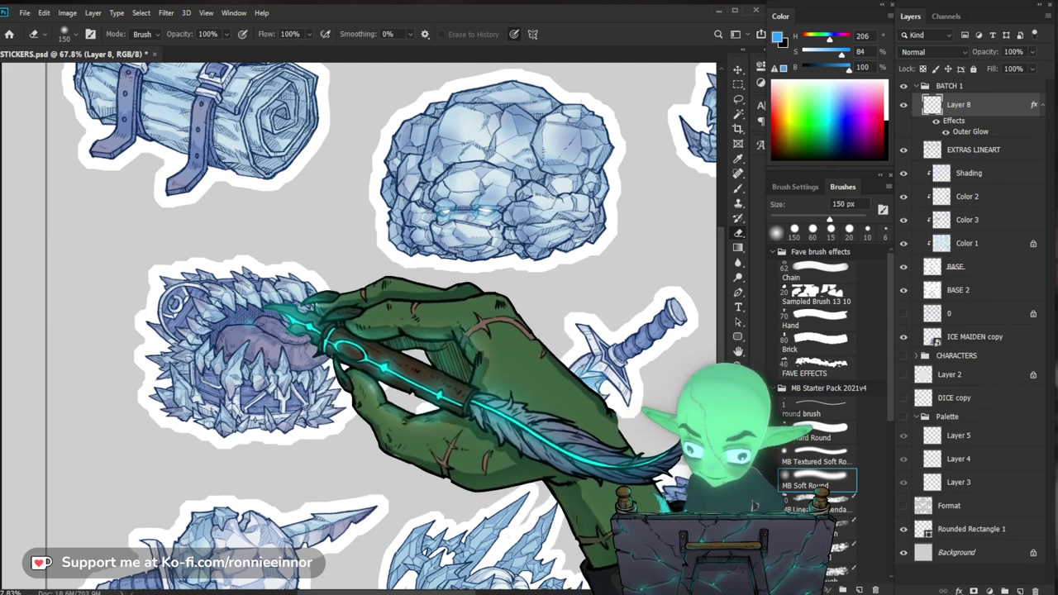
Repaint the mimic chest's mouth glow in soft blue with a 150 px brush, adding a brighter core with a smaller brush.
{"action": "key", "text": "b"}
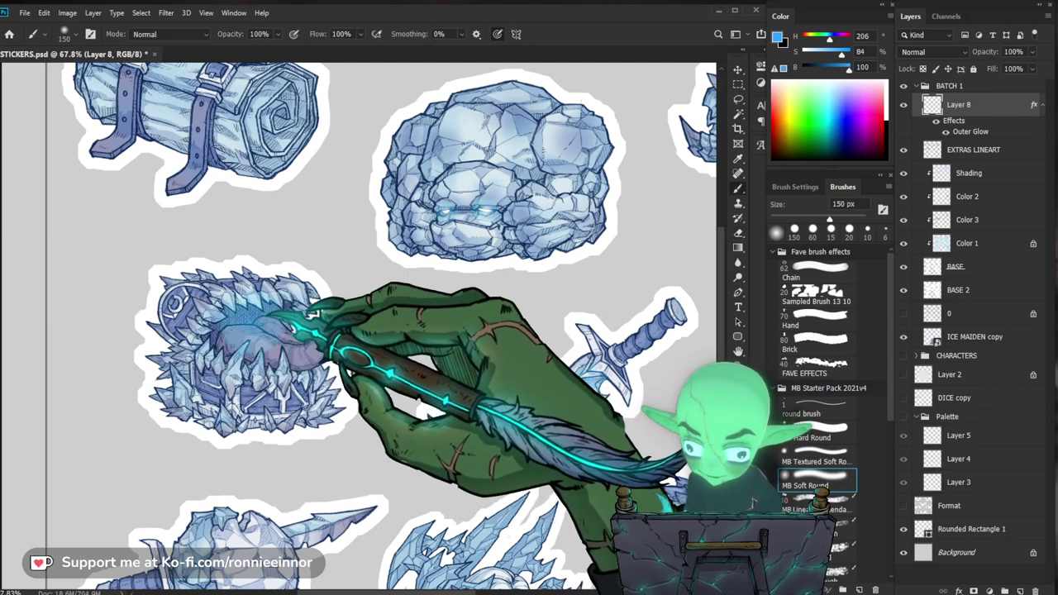
{"action": "key", "text": "bracketleft"}
{"action": "key", "text": "bracketleft"}
{"action": "key", "text": "bracketleft"}
{"action": "key", "text": "bracketleft"}
{"action": "key", "text": "bracketleft"}
{"action": "left_click_drag", "start_coordinate": [248, 321], "coordinate": [263, 324]}
{"action": "key", "text": "z"}
{"action": "left_click_drag", "start_coordinate": [569, 463], "coordinate": [542, 489]}
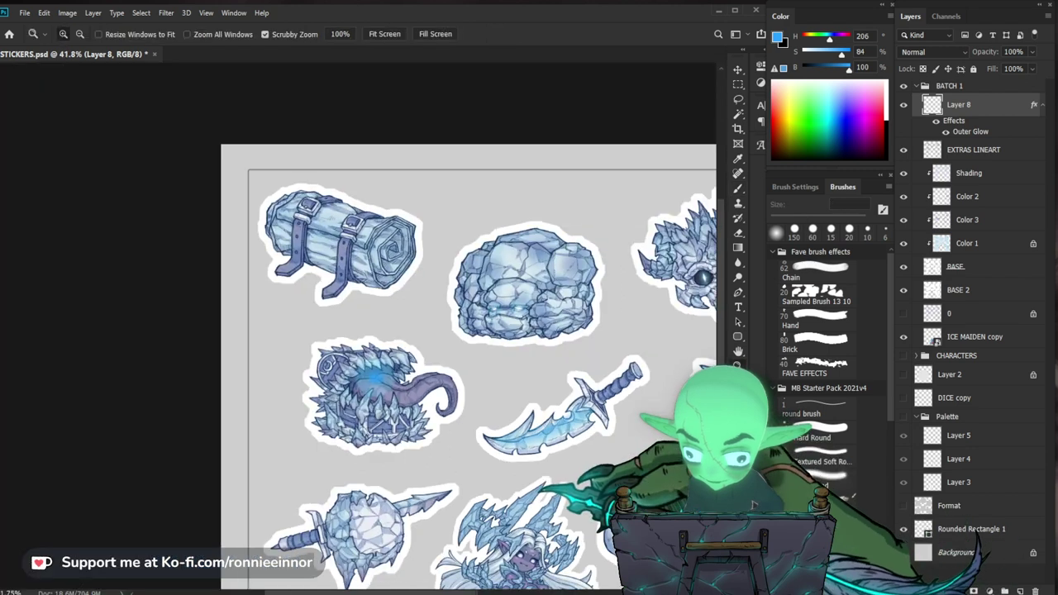
Erase the mimic chest's mouth glow on Layer 8 with a 150 px soft eraser and try repainting it with a 90 px soft brush.
{"action": "key", "text": "z"}
{"action": "left_click_drag", "start_coordinate": [427, 457], "coordinate": [451, 477]}
{"action": "key", "text": "e"}
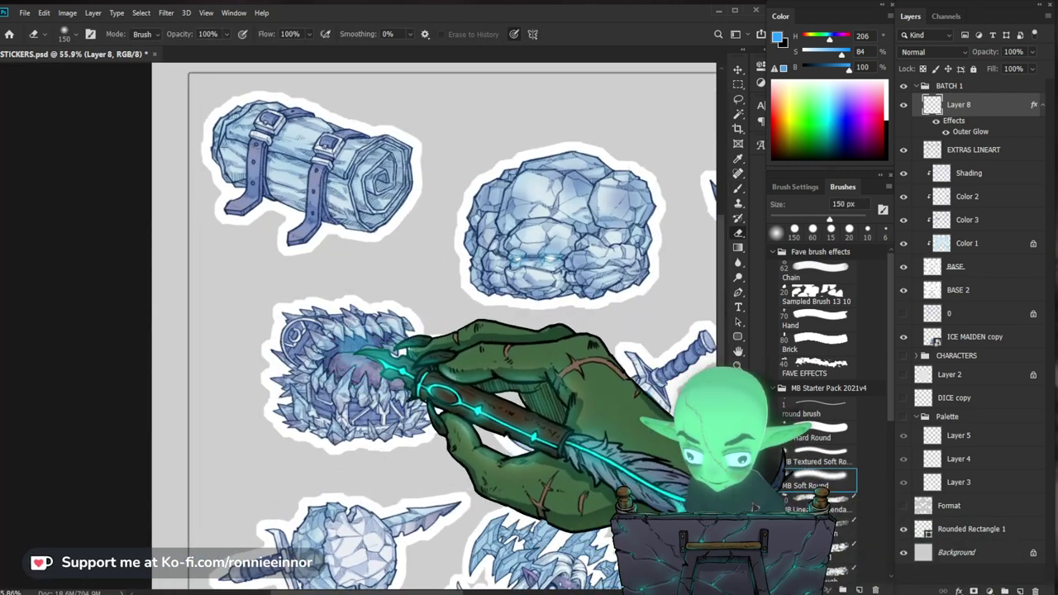
{"action": "key", "text": "b"}
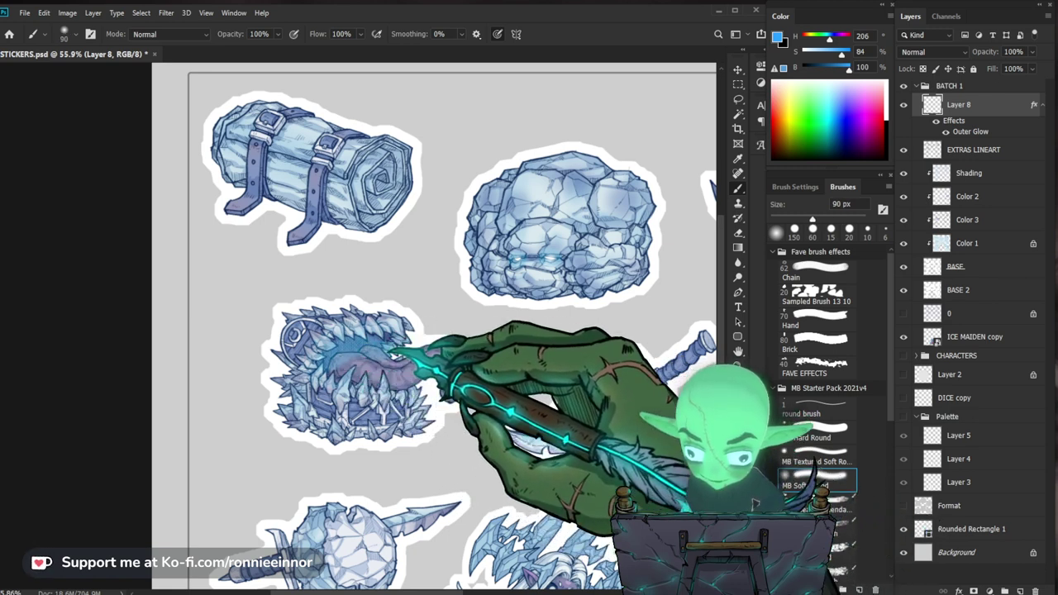
{"action": "key", "text": "ctrl+z"}
{"action": "left_click_drag", "start_coordinate": [520, 458], "coordinate": [471, 455]}
{"action": "left_click_drag", "start_coordinate": [607, 420], "coordinate": [483, 393]}
{"action": "left_click_drag", "start_coordinate": [276, 379], "coordinate": [350, 372]}
{"action": "left_click", "coordinate": [291, 341]}
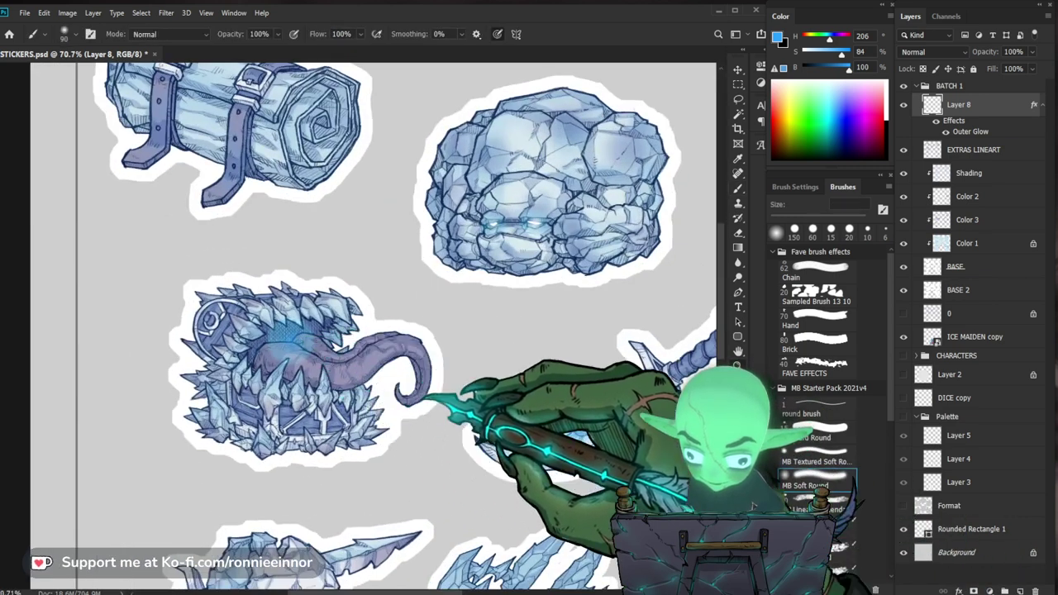
Slightly raise the size and range of Layer 8's Outer Glow.
{"action": "left_click_drag", "start_coordinate": [423, 426], "coordinate": [372, 438]}
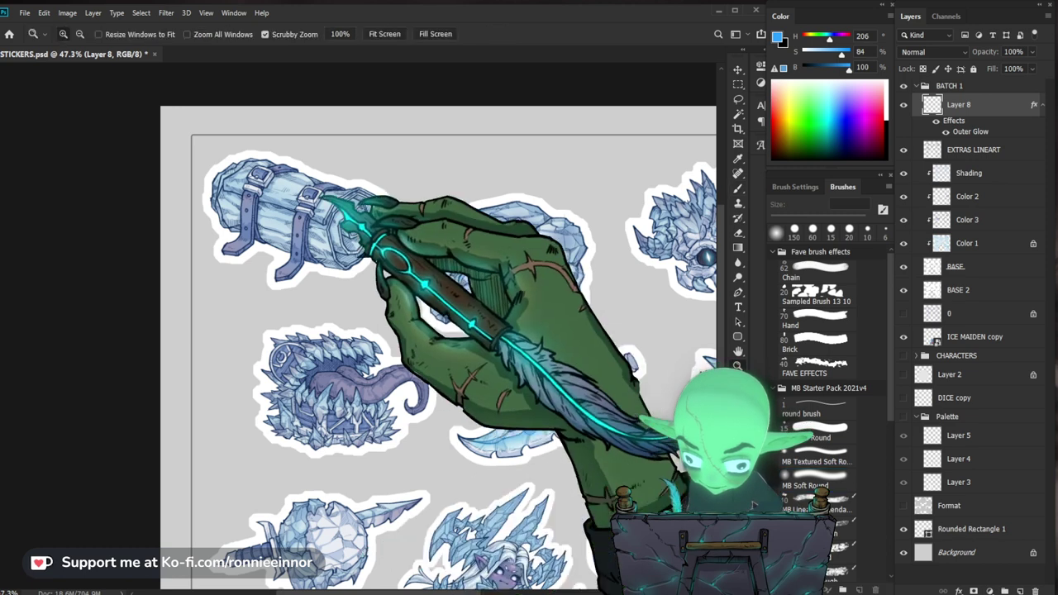
{"action": "left_click_drag", "start_coordinate": [348, 204], "coordinate": [304, 253]}
{"action": "left_click_drag", "start_coordinate": [506, 467], "coordinate": [573, 489]}
{"action": "left_click_drag", "start_coordinate": [465, 413], "coordinate": [520, 400]}
{"action": "scroll", "coordinate": [372, 323], "scroll_direction": "down", "scroll_amount": 1}
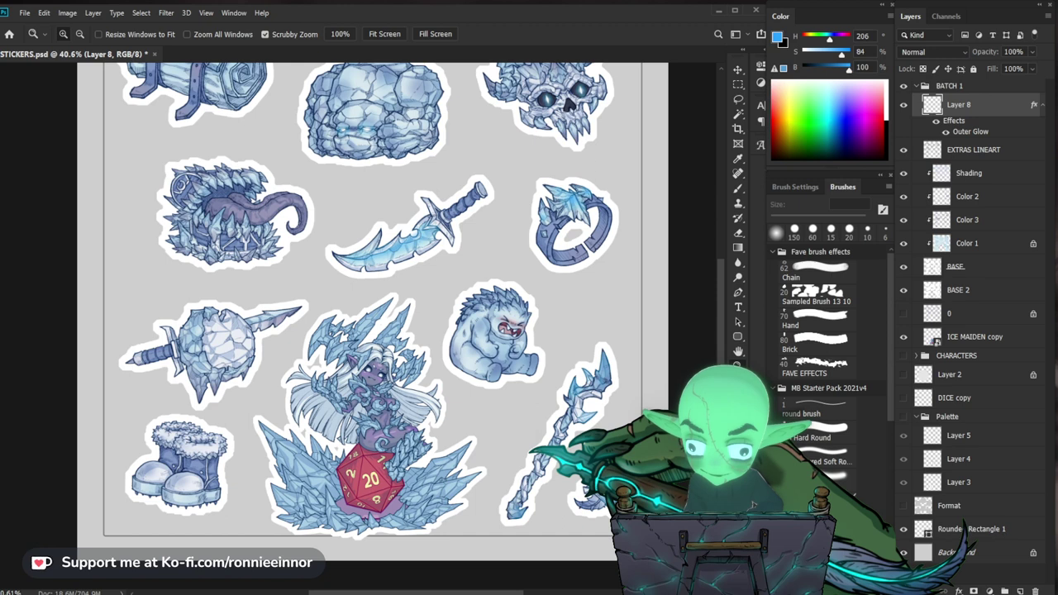
{"action": "key", "text": "ctrl+plus"}
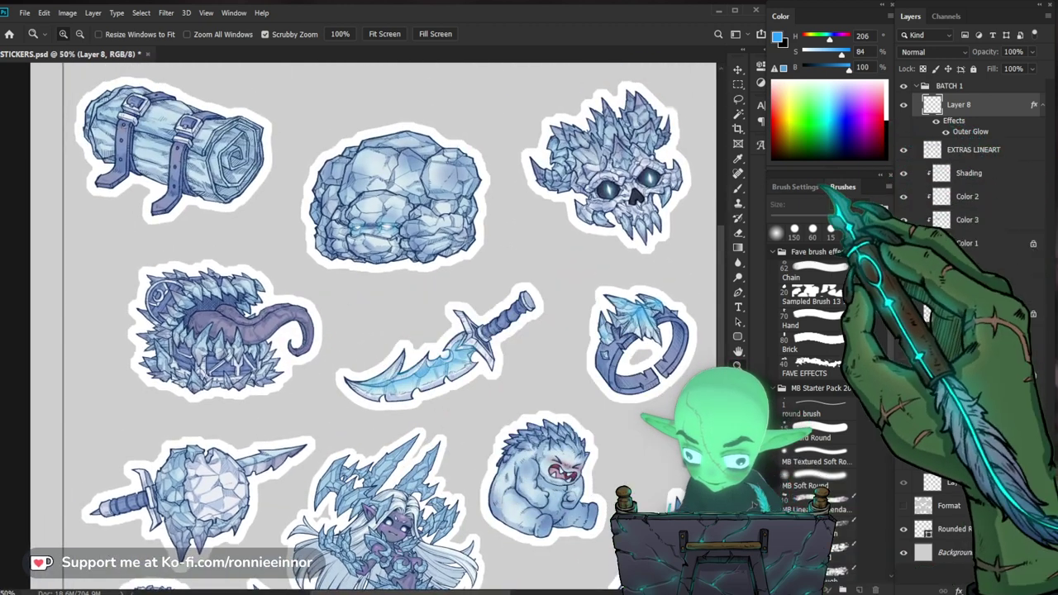
{"action": "double_click", "coordinate": [997, 105]}
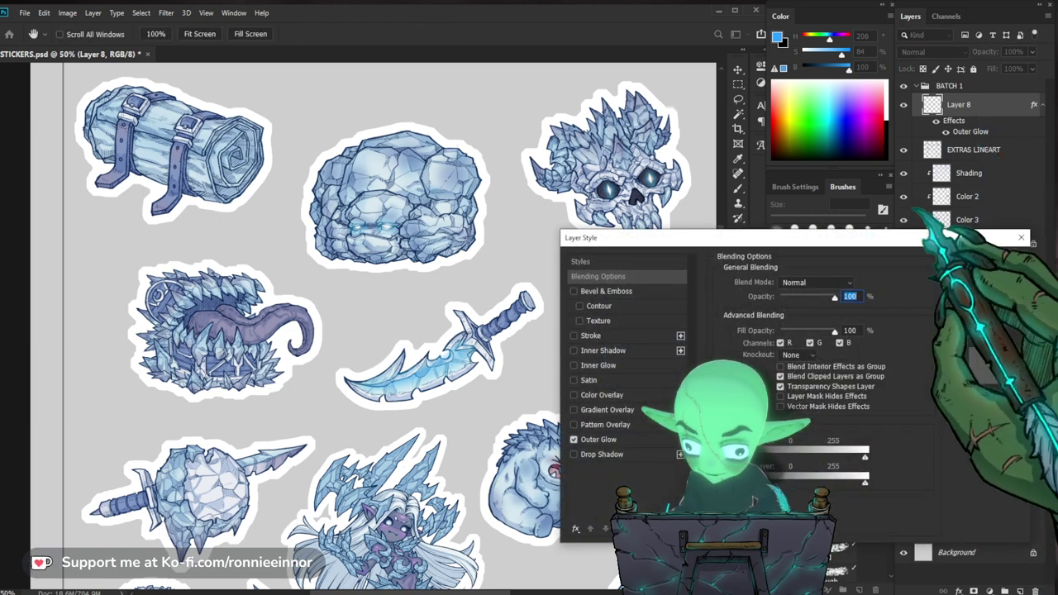
{"action": "left_click", "coordinate": [599, 439]}
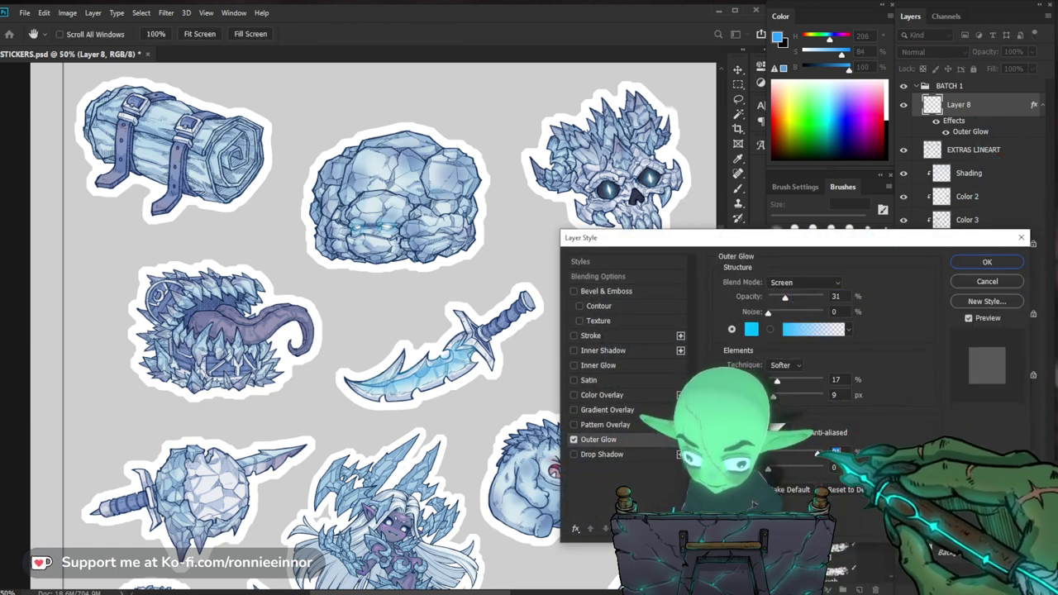
{"action": "double_click", "coordinate": [839, 453]}
{"action": "left_click_drag", "start_coordinate": [774, 397], "coordinate": [778, 397]}
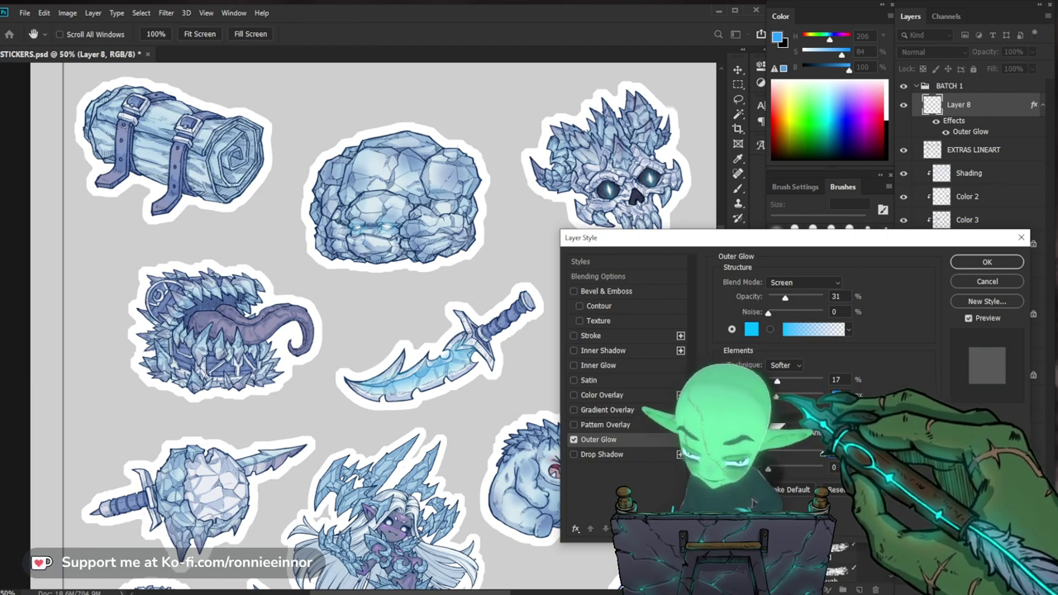
{"action": "left_click", "coordinate": [987, 261]}
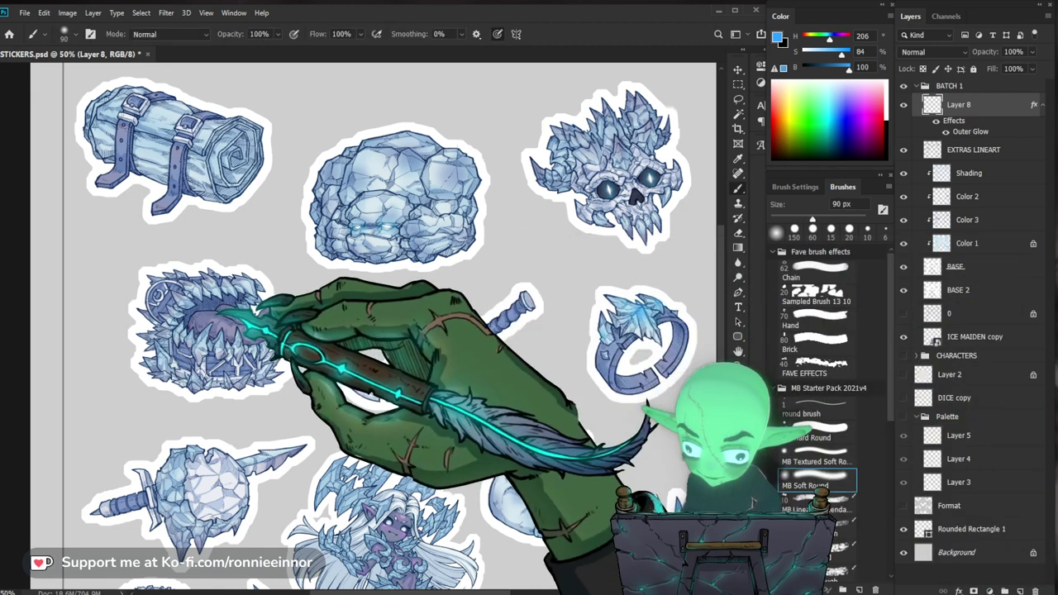
Paint a broad soft blue glow inside the mimic chest's mouth on Layer 8 with 175 px and 150 px soft brushes.
{"action": "key", "text": "bracketright"}
{"action": "key", "text": "bracketright"}
{"action": "key", "text": "bracketright"}
{"action": "key", "text": "bracketright"}
{"action": "key", "text": "bracketright"}
{"action": "left_click_drag", "start_coordinate": [238, 309], "coordinate": [209, 309]}
{"action": "key", "text": "bracketleft"}
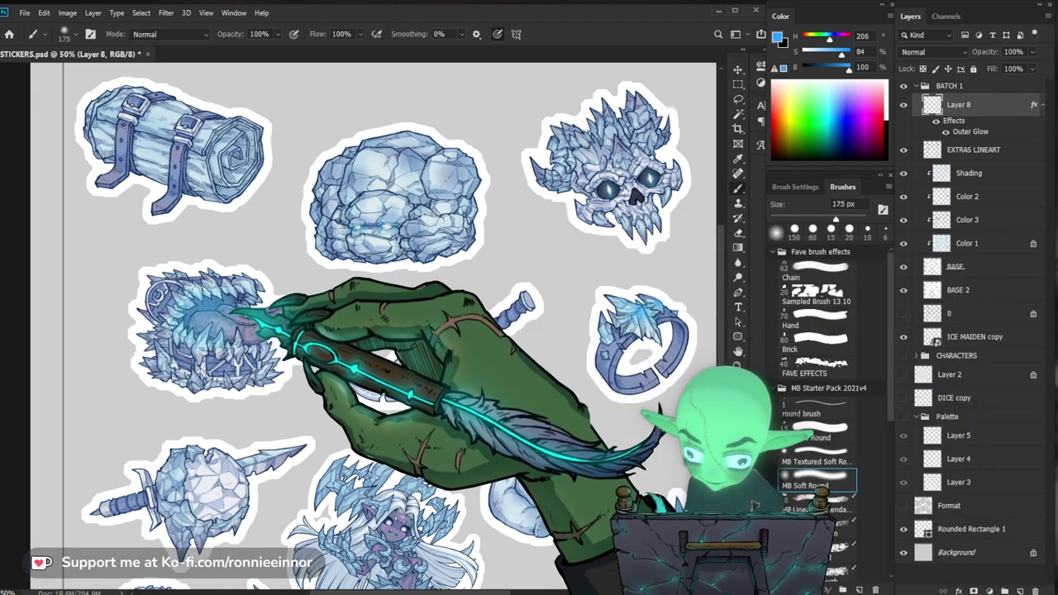
{"action": "key", "text": "bracketleft"}
{"action": "key", "text": "bracketleft"}
{"action": "key", "text": "bracketright"}
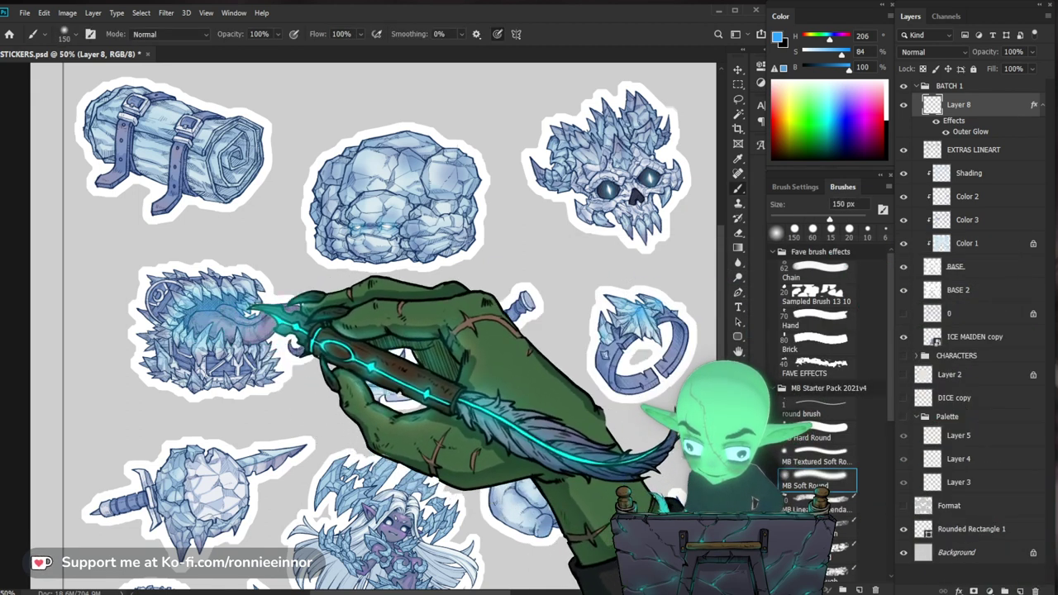
Build up a stronger blue core in the mimic chest's mouth glow with 100 px and 70 px soft brushes.
{"action": "key", "text": "bracketleft"}
{"action": "key", "text": "bracketleft"}
{"action": "key", "text": "bracketleft"}
{"action": "key", "text": "bracketleft"}
{"action": "key", "text": "bracketleft"}
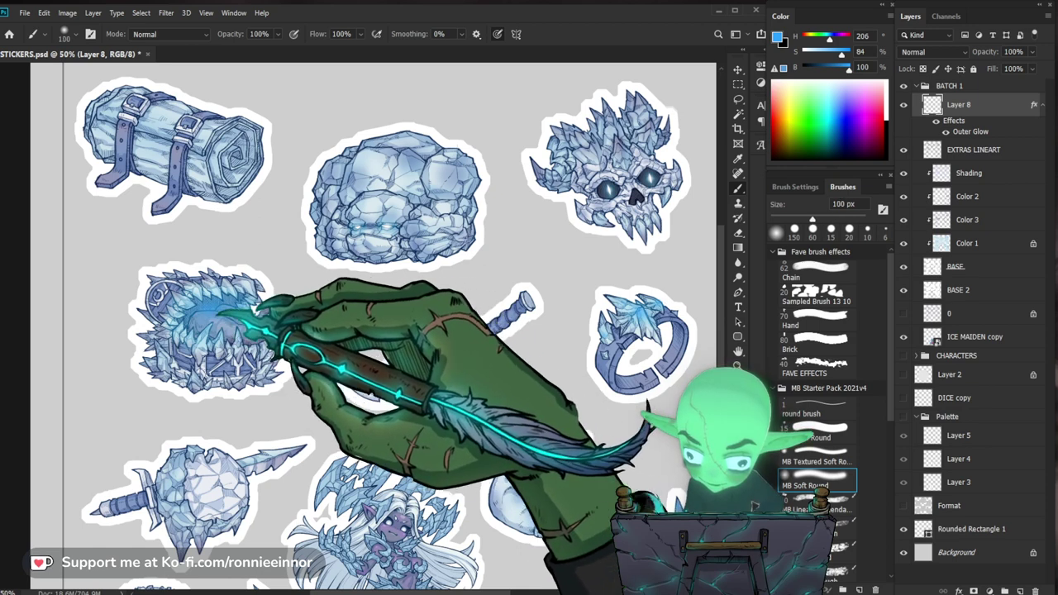
{"action": "left_click_drag", "start_coordinate": [228, 308], "coordinate": [212, 311]}
{"action": "left_click_drag", "start_coordinate": [364, 363], "coordinate": [413, 384]}
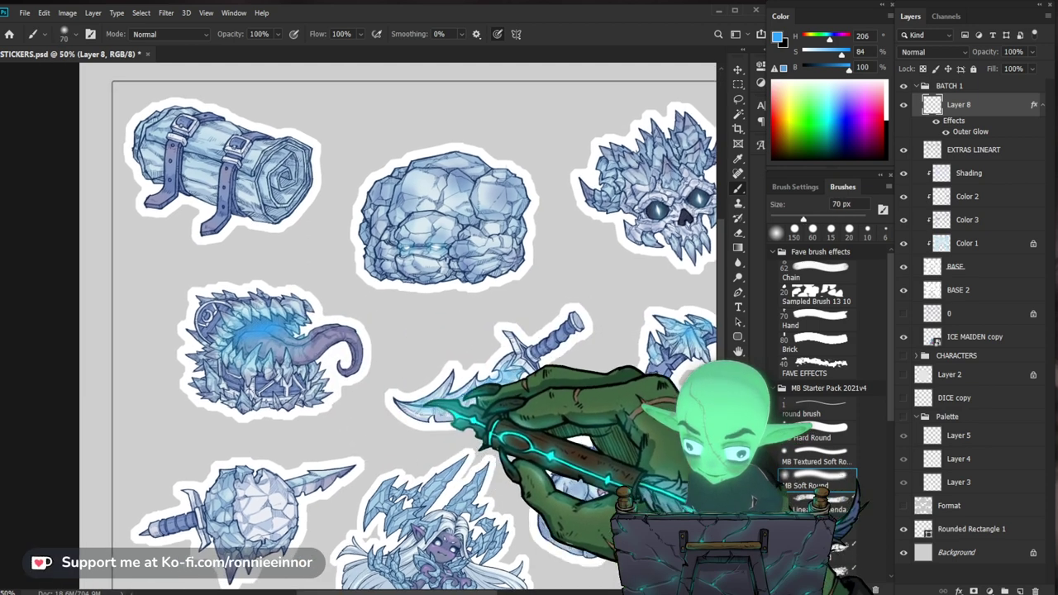
Lighten the foreground blue to 62% saturation and paint highlights into the mimic's mouth glow with a 70 px soft brush.
{"action": "key", "text": "e"}
{"action": "left_click", "coordinate": [779, 37]}
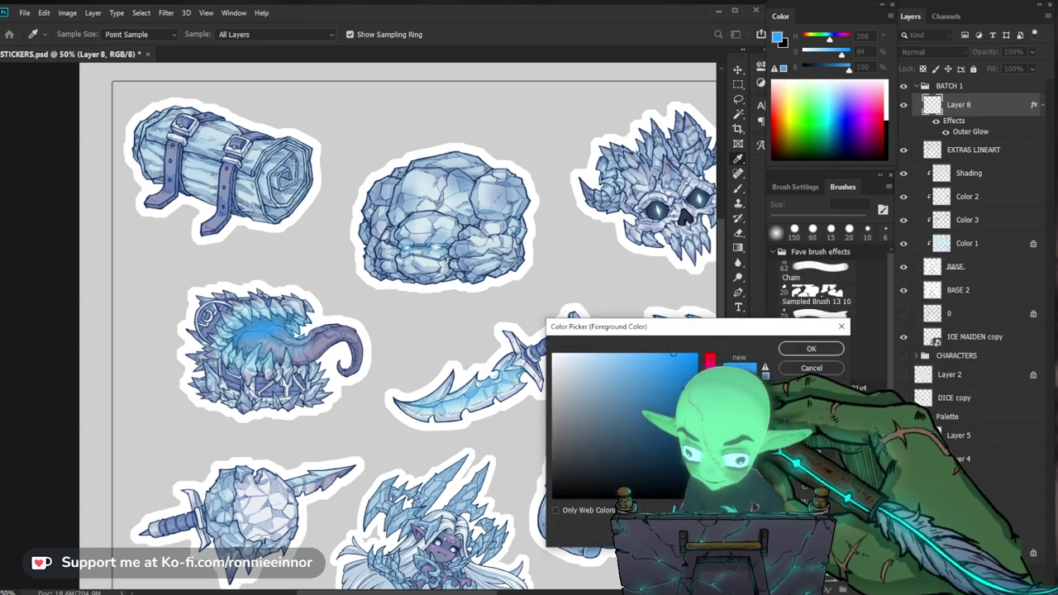
{"action": "left_click", "coordinate": [795, 348]}
{"action": "key", "text": "b"}
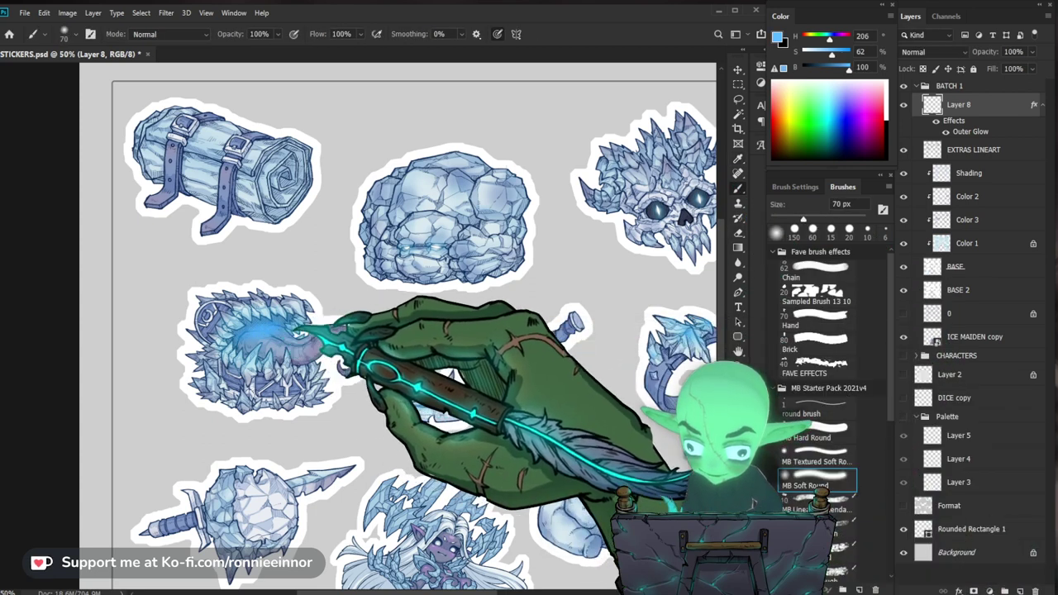
Soften the mimic chest's mouth glow with a 400 px soft eraser, keeping Layer 8 in Normal blend mode.
{"action": "key", "text": "e"}
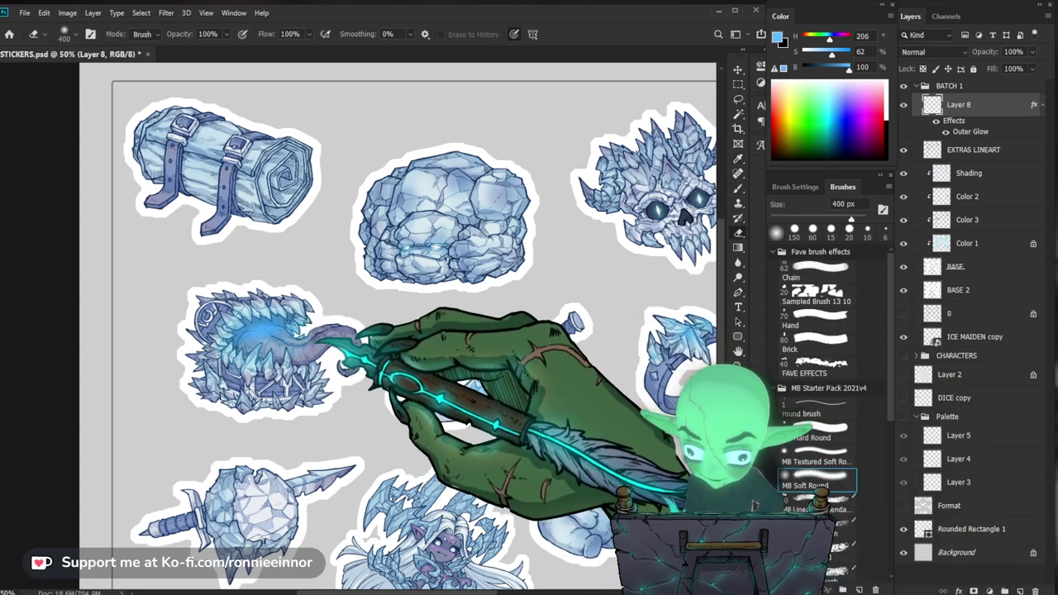
{"action": "left_click_drag", "start_coordinate": [254, 343], "coordinate": [284, 321]}
{"action": "key", "text": "b"}
{"action": "left_click", "coordinate": [938, 51]}
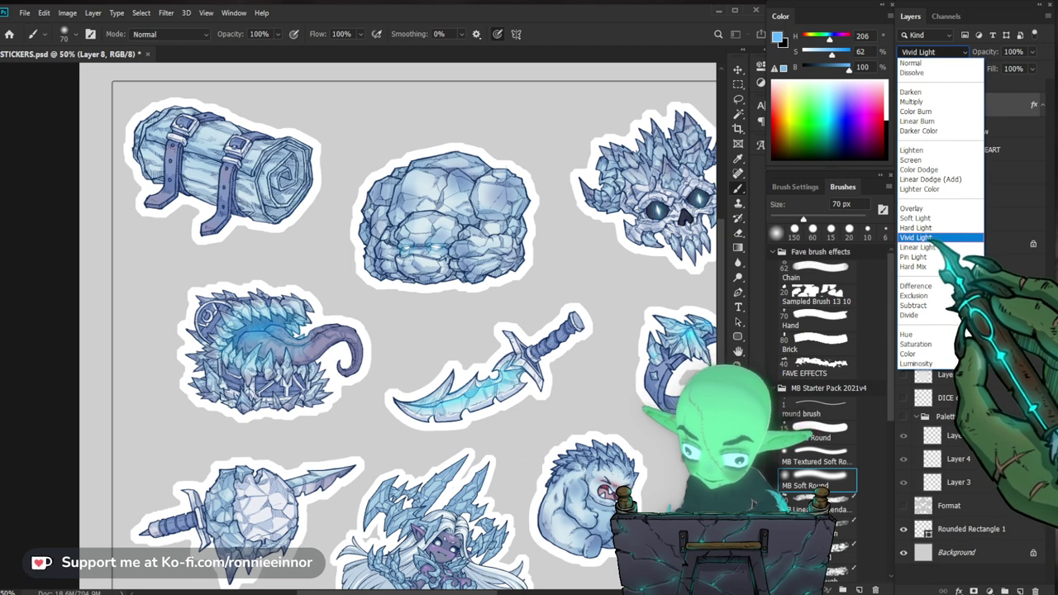
{"action": "key", "text": "Escape"}
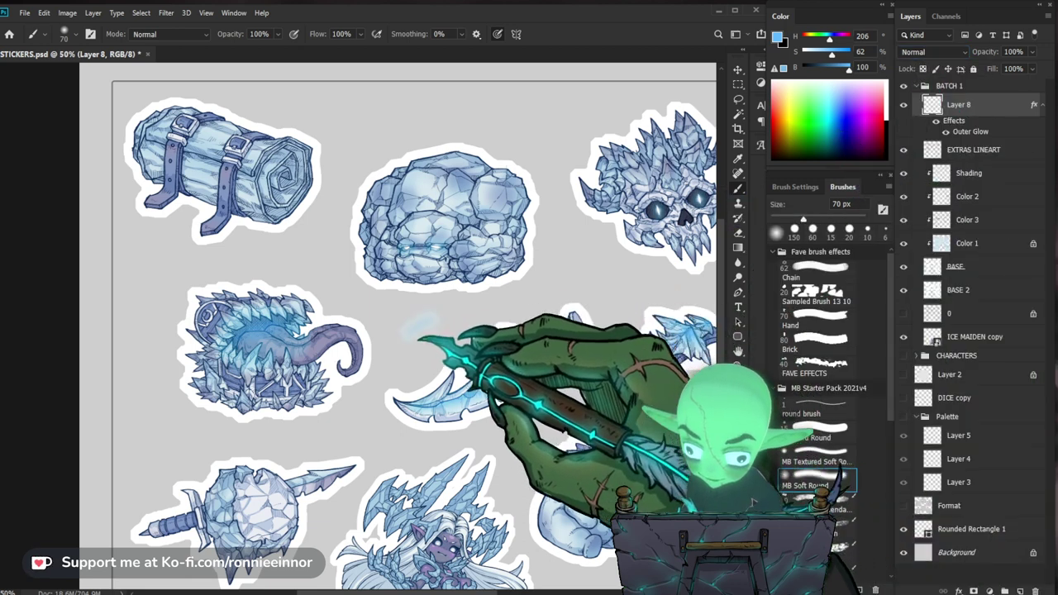
Paint a soft light-blue glow over the ice ball pierced by the sword with a 175 px soft brush on Layer 8.
{"action": "key", "text": "z"}
{"action": "left_click_drag", "start_coordinate": [447, 347], "coordinate": [419, 381]}
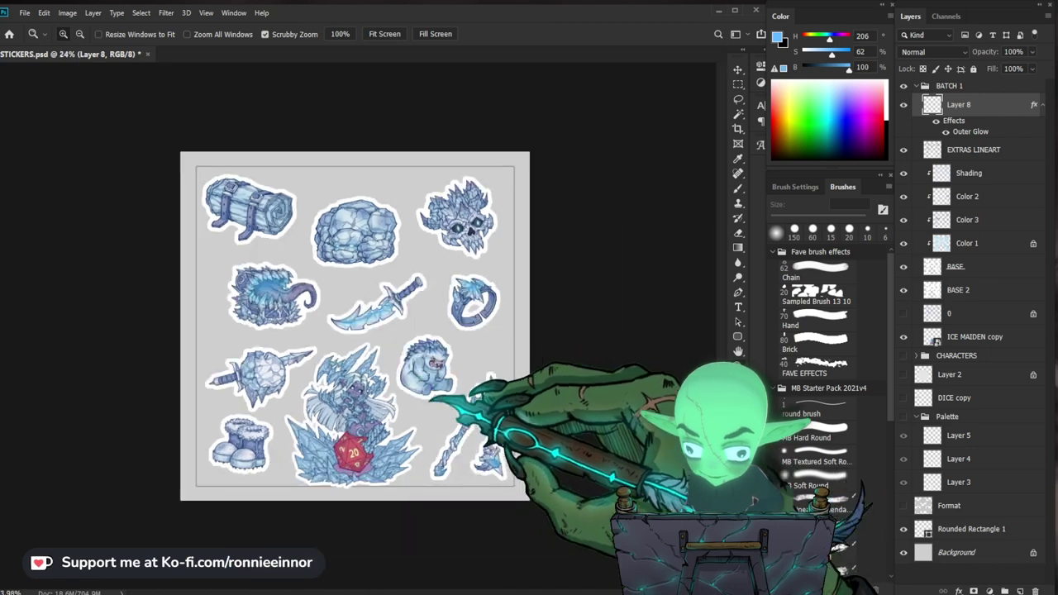
{"action": "scroll", "coordinate": [356, 328], "scroll_direction": "up", "scroll_amount": 2}
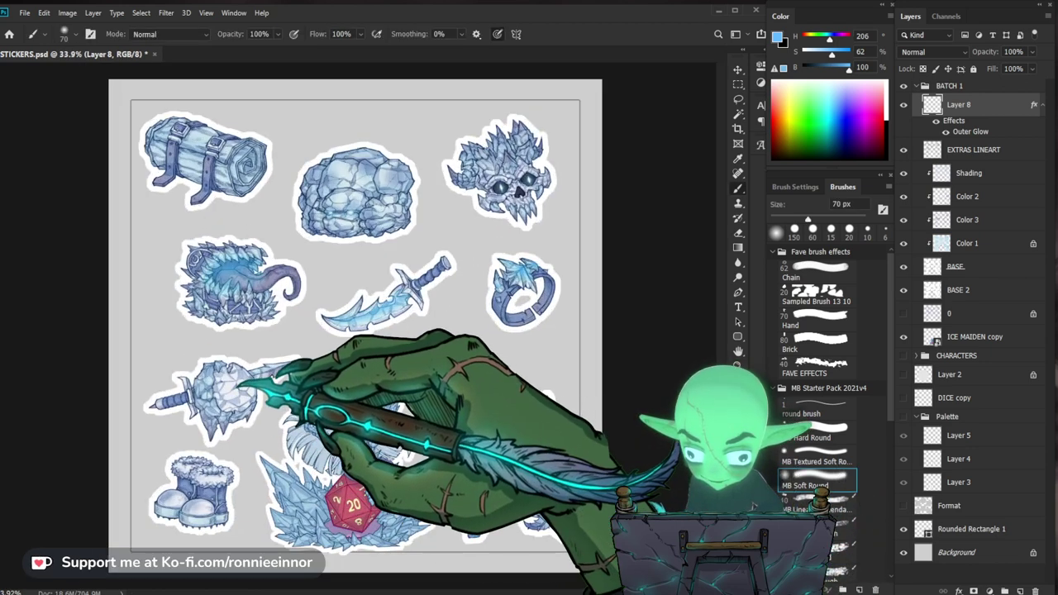
{"action": "key", "text": "bracketright"}
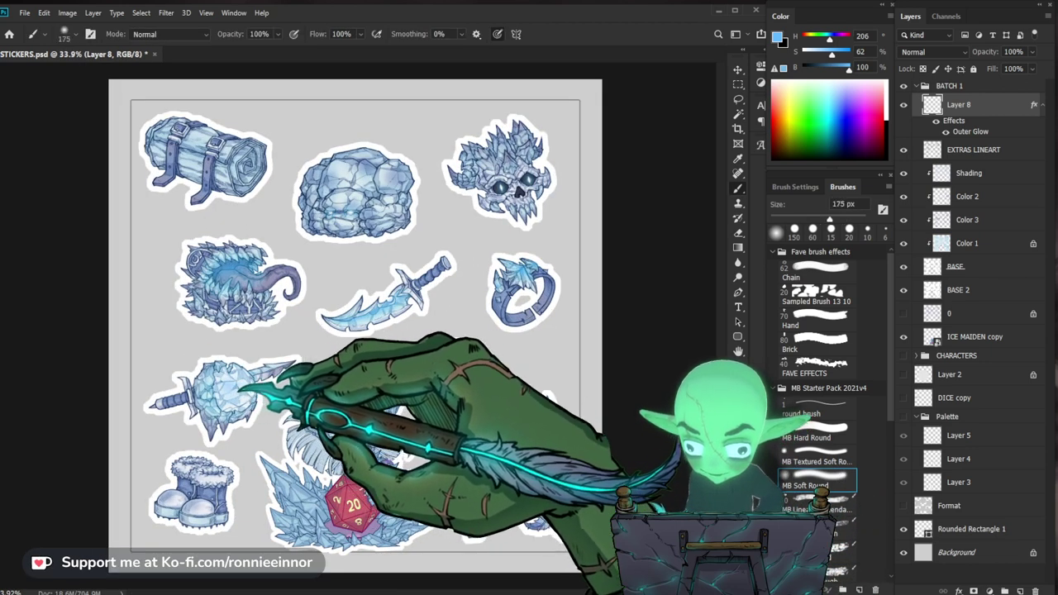
Soften the edges of the ice ball's blue glow with the soft eraser at 400 px and 250 px.
{"action": "key", "text": "e"}
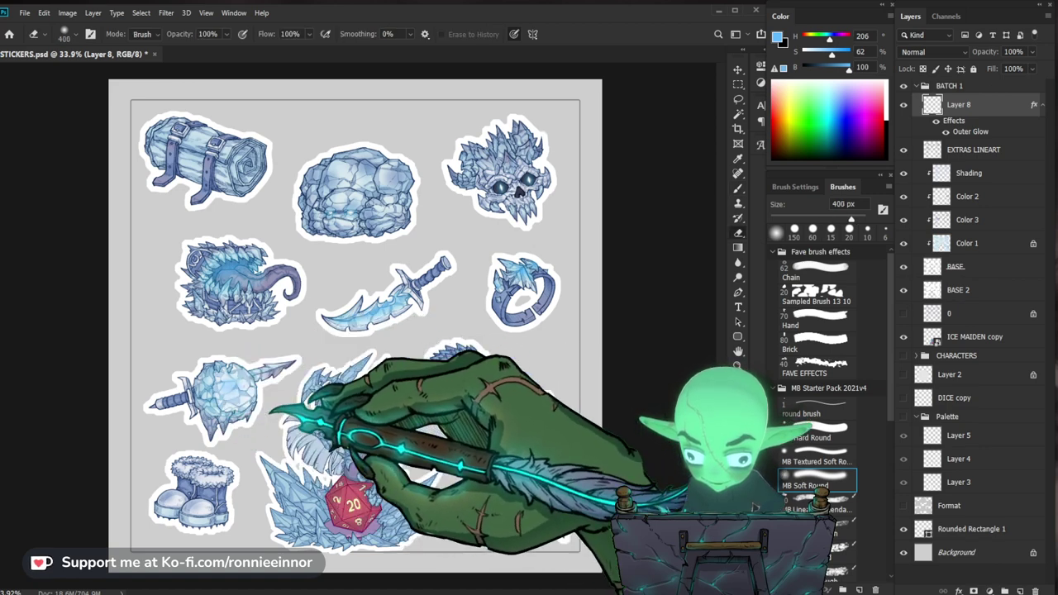
{"action": "left_click_drag", "start_coordinate": [403, 432], "coordinate": [378, 430]}
{"action": "left_click_drag", "start_coordinate": [263, 412], "coordinate": [352, 400]}
{"action": "key", "text": "bracketleft"}
{"action": "key", "text": "bracketleft"}
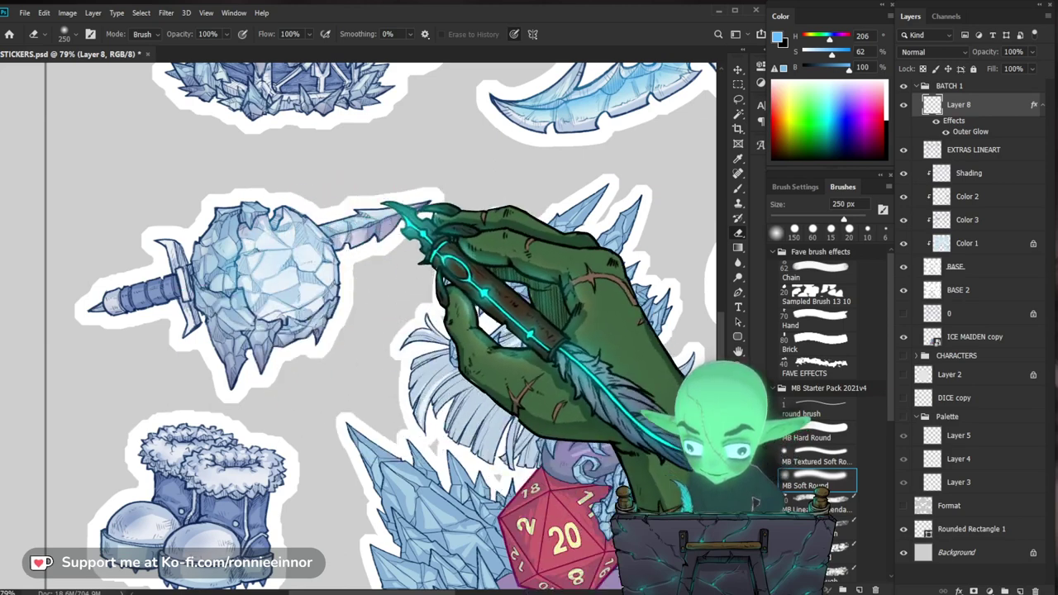
{"action": "key", "text": "b"}
{"action": "key", "text": "z"}
{"action": "left_click_drag", "start_coordinate": [350, 300], "coordinate": [311, 303]}
{"action": "key", "text": "ctrl+0"}
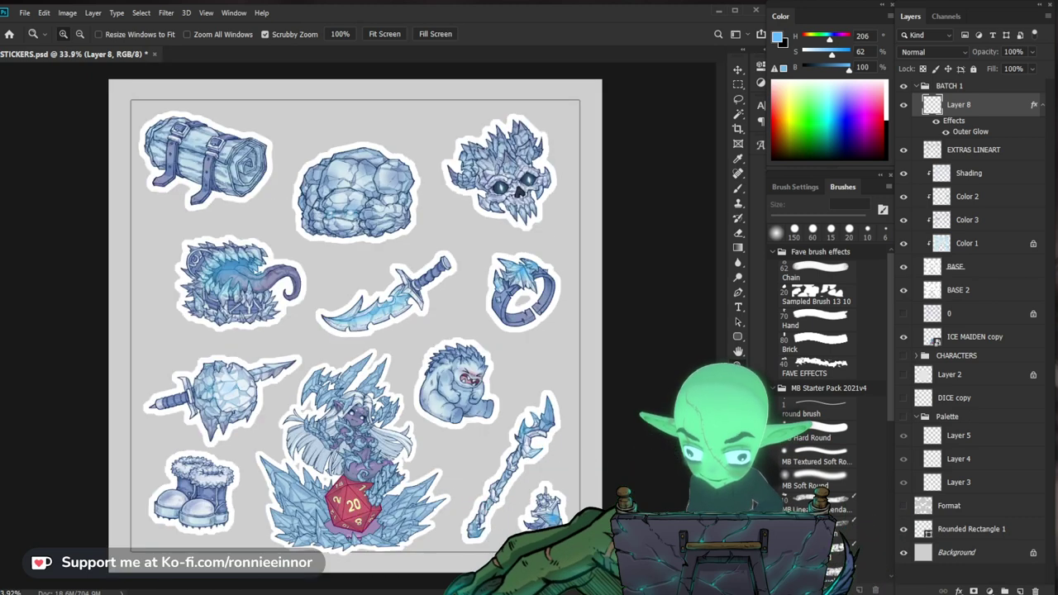
Create a new layer directly above the Background and fill it with a vertical gradient fading from transparent at the top to light blue.
{"action": "left_click_drag", "start_coordinate": [352, 498], "coordinate": [357, 438]}
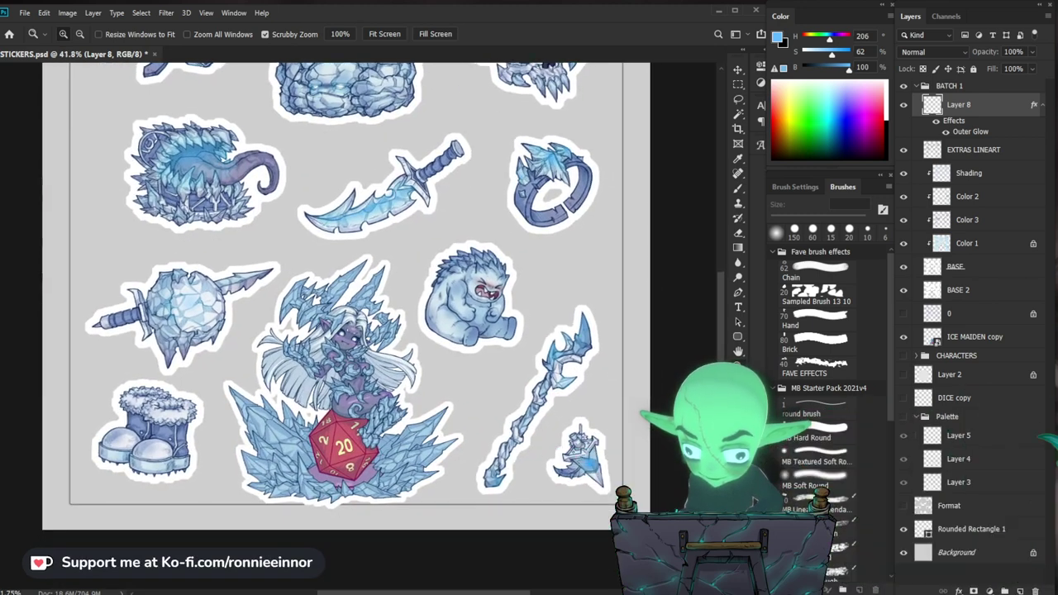
{"action": "left_click", "coordinate": [961, 553]}
{"action": "key", "text": "ctrl+shift+n"}
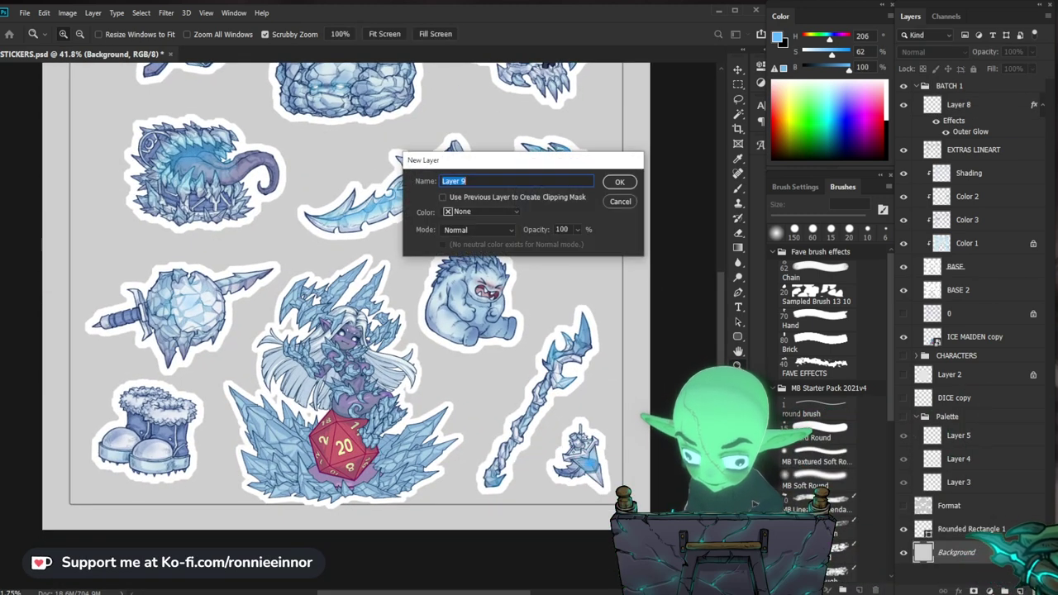
{"action": "key", "text": "Return"}
{"action": "key", "text": "ctrl+minus"}
{"action": "key", "text": "g"}
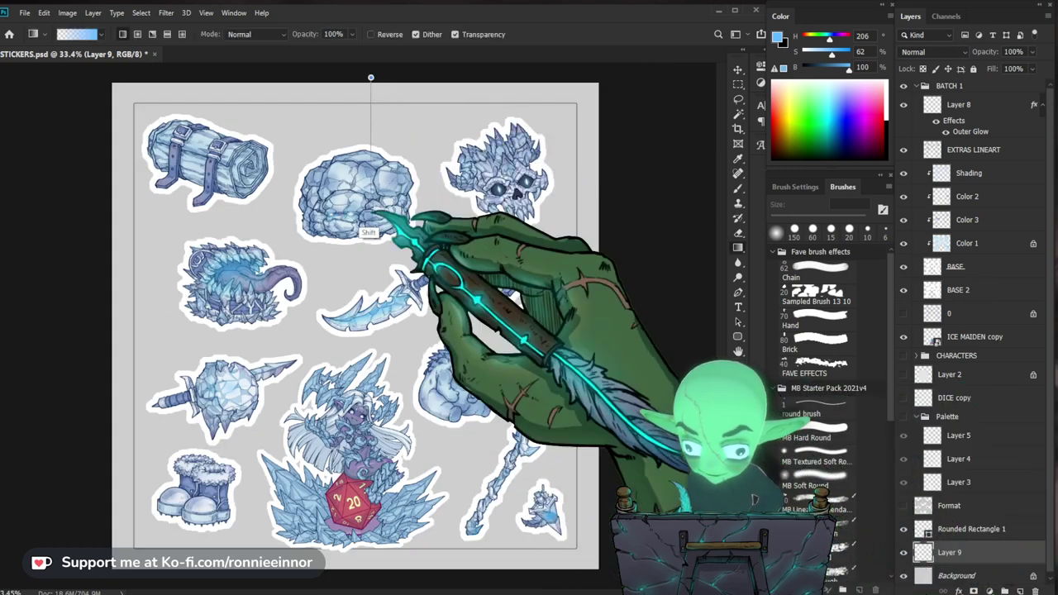
{"action": "left_click_drag", "start_coordinate": [388, 169], "coordinate": [390, 536]}
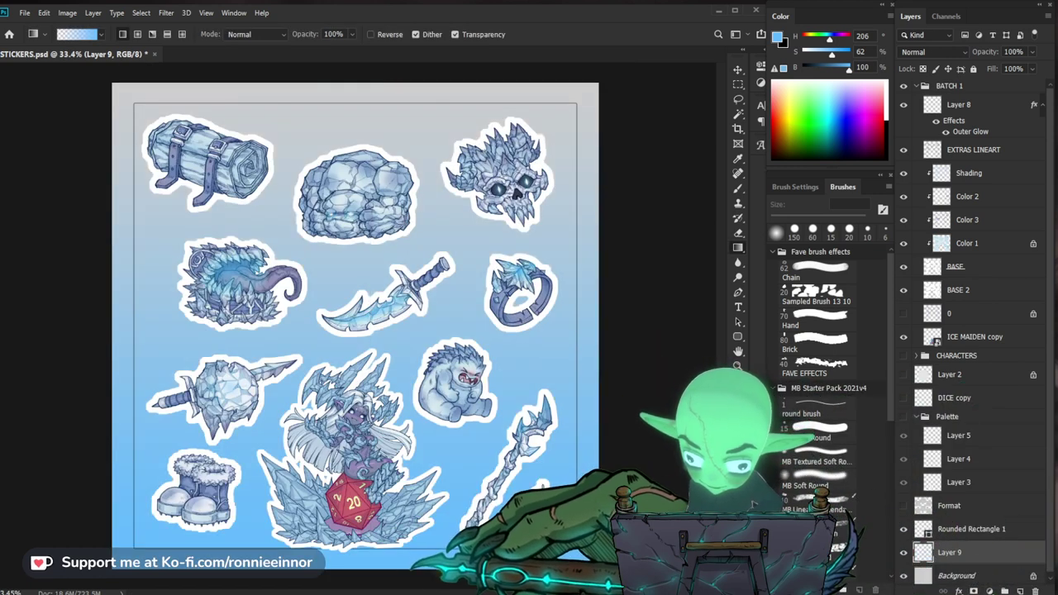
{"action": "key", "text": "ctrl+z"}
{"action": "left_click_drag", "start_coordinate": [395, 77], "coordinate": [394, 549]}
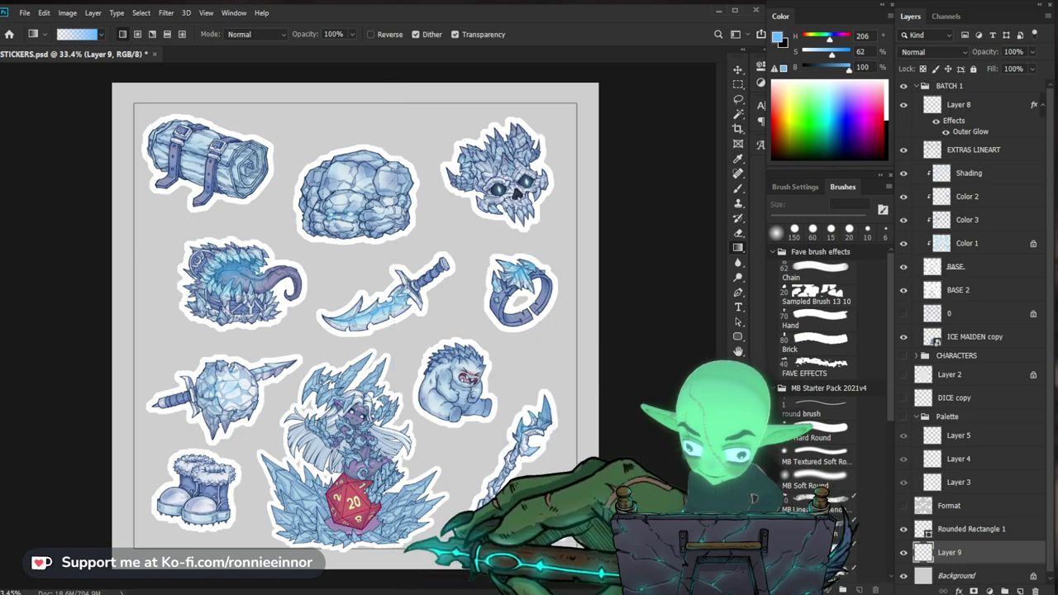
Darken and desaturate Layer 9's gradient to a muted slate blue with Hue/Saturation.
{"action": "key", "text": "ctrl"}
{"action": "key", "text": "ctrl+u"}
{"action": "left_click_drag", "start_coordinate": [732, 497], "coordinate": [719, 469]}
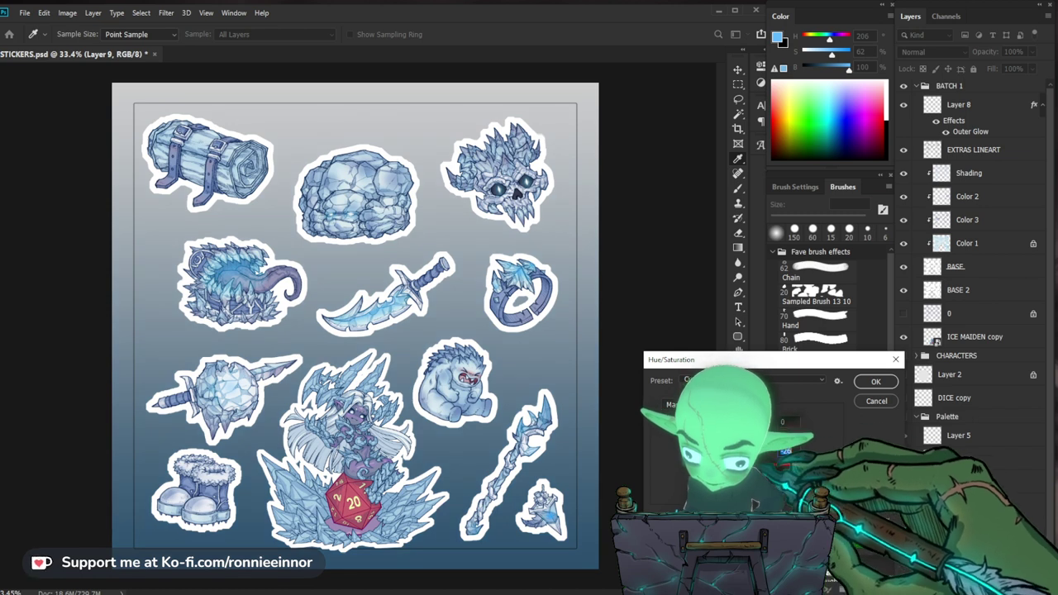
{"action": "key", "text": "Return"}
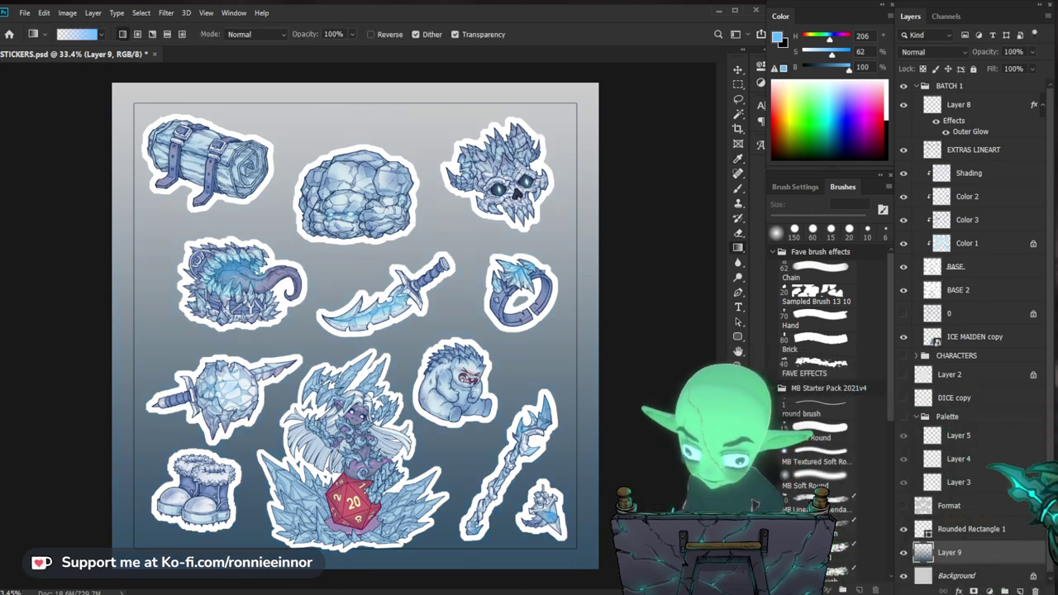
Shift the Background layer toward blue with Color Balance, setting the Yellow–Blue level to +69.
{"action": "key", "text": "alt+bracketleft"}
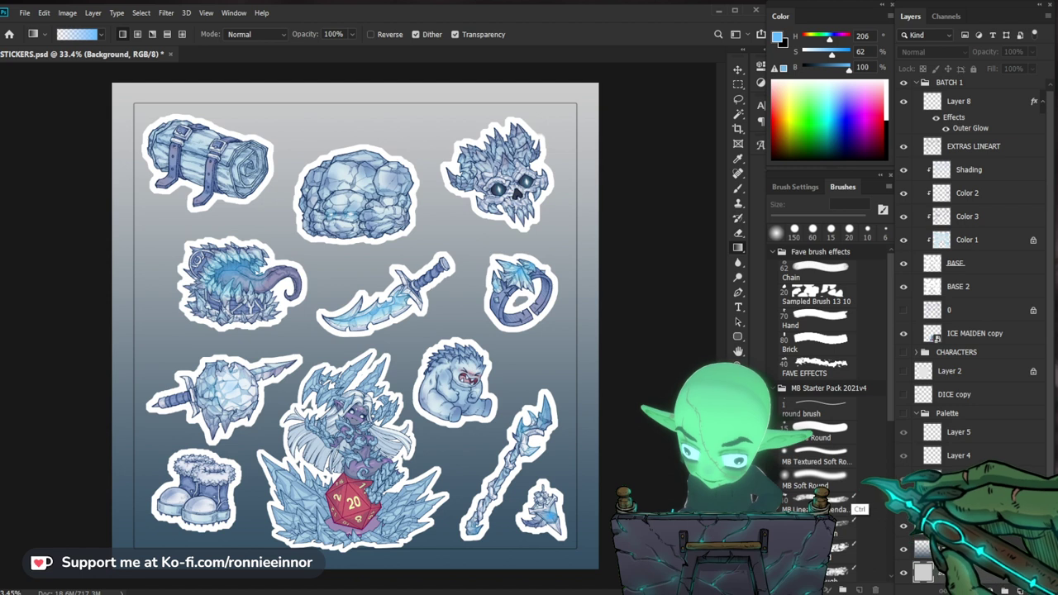
{"action": "key", "text": "ctrl+u"}
{"action": "key", "text": "Escape"}
{"action": "key", "text": "ctrl+b"}
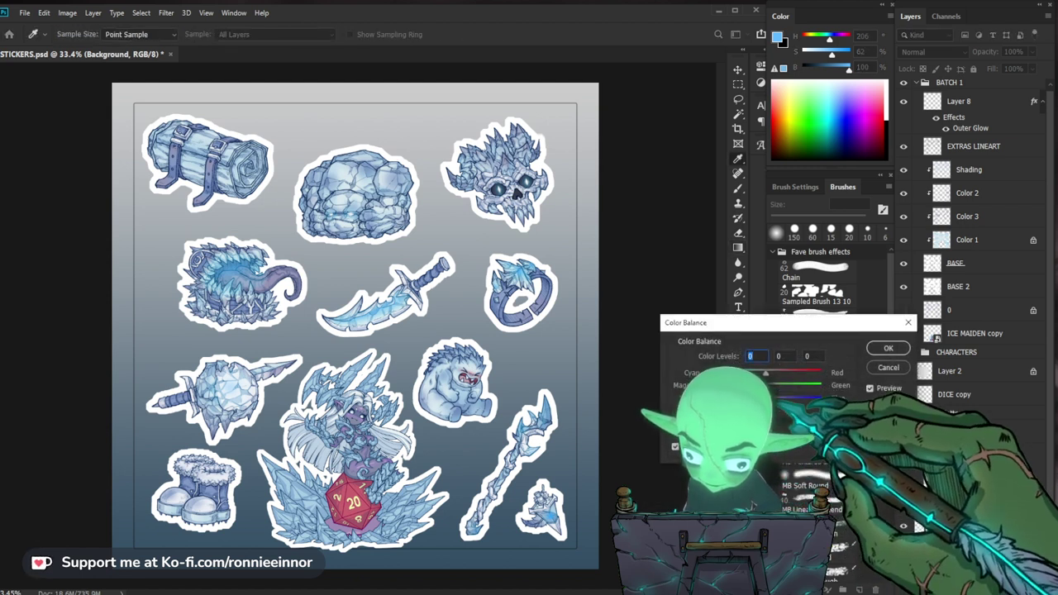
{"action": "left_click_drag", "start_coordinate": [778, 401], "coordinate": [805, 401]}
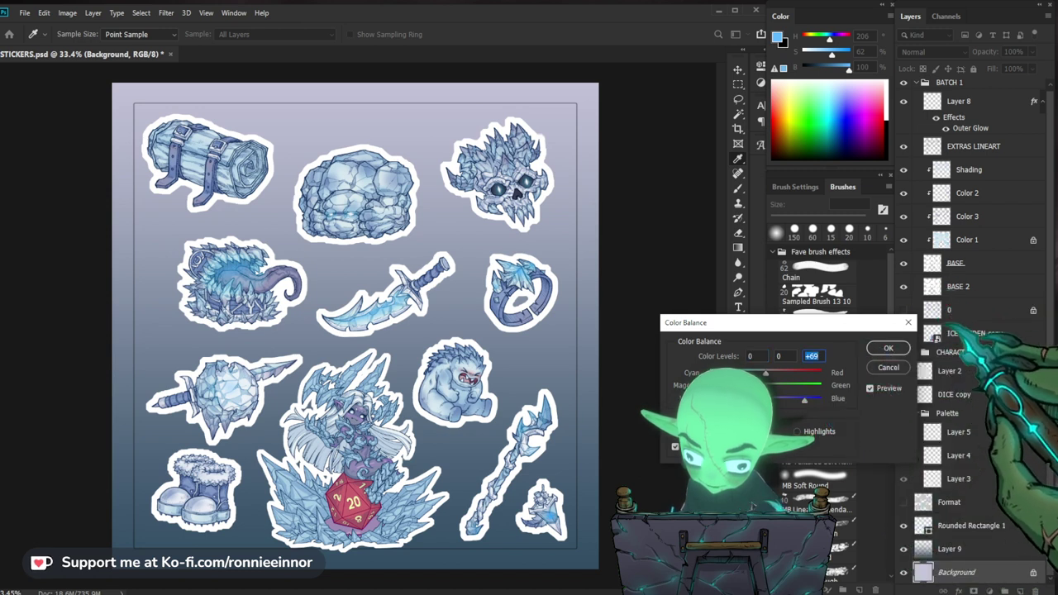
{"action": "left_click", "coordinate": [891, 349]}
{"action": "left_click_drag", "start_coordinate": [478, 387], "coordinate": [488, 423]}
{"action": "key", "text": "g"}
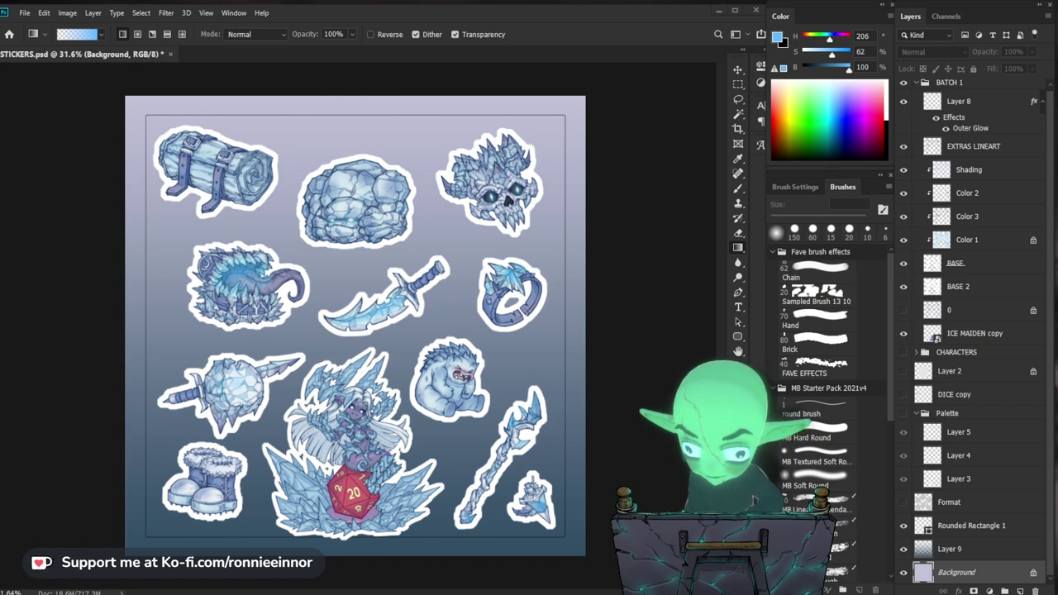
{"action": "key", "text": "z"}
{"action": "left_click_drag", "start_coordinate": [354, 436], "coordinate": [387, 436]}
{"action": "left_click_drag", "start_coordinate": [463, 535], "coordinate": [480, 468]}
{"action": "left_click_drag", "start_coordinate": [488, 413], "coordinate": [398, 516]}
{"action": "key", "text": "ctrl+0"}
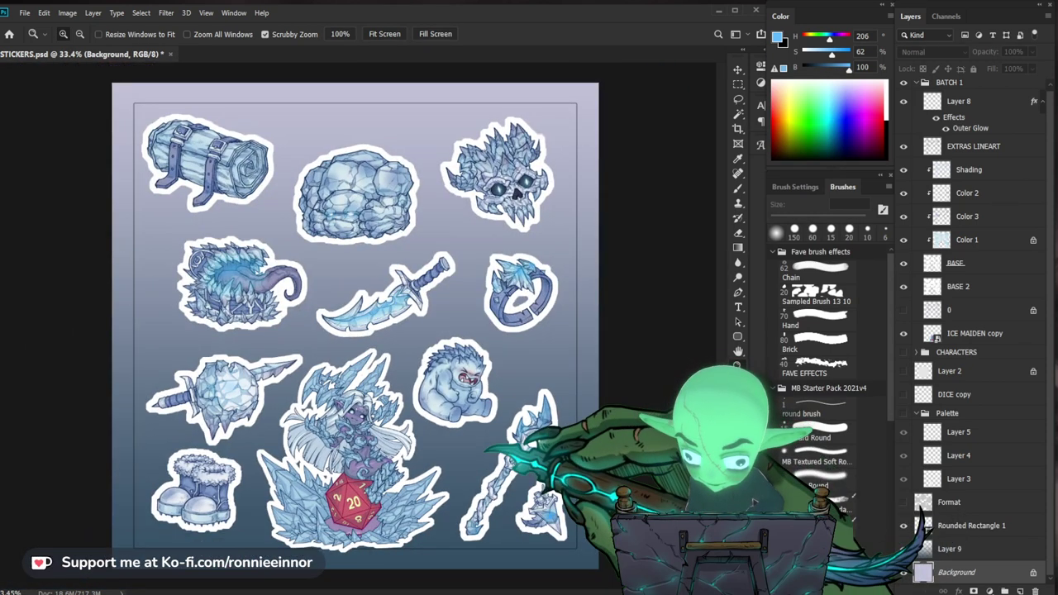
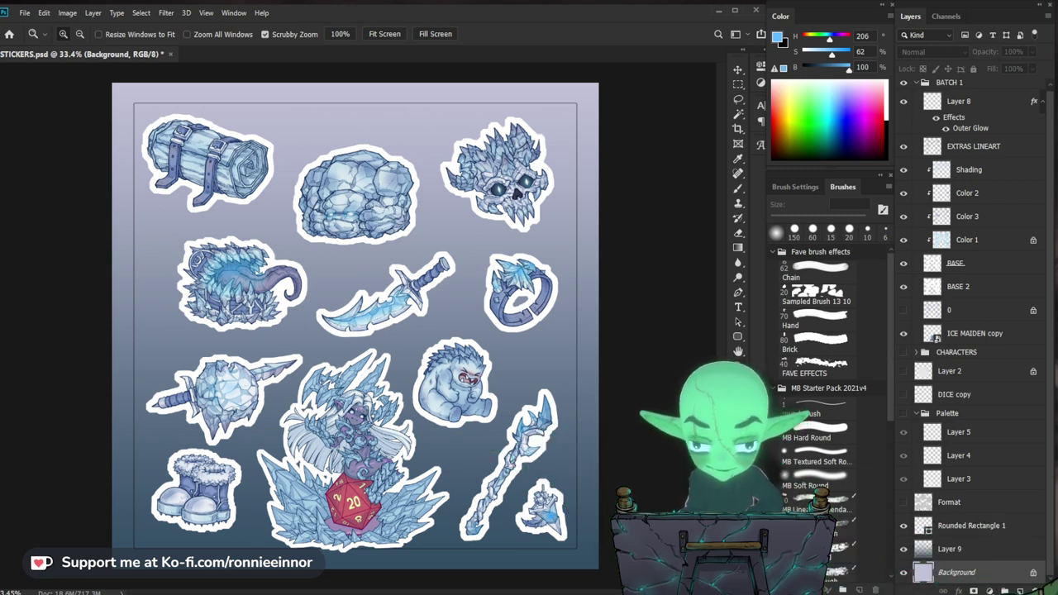
Create a layer directly above Layer 9 and fill it with a vertical gradient fading from light cyan (hue 186) at the sheet's top to transparent.
{"action": "left_click", "coordinate": [778, 38]}
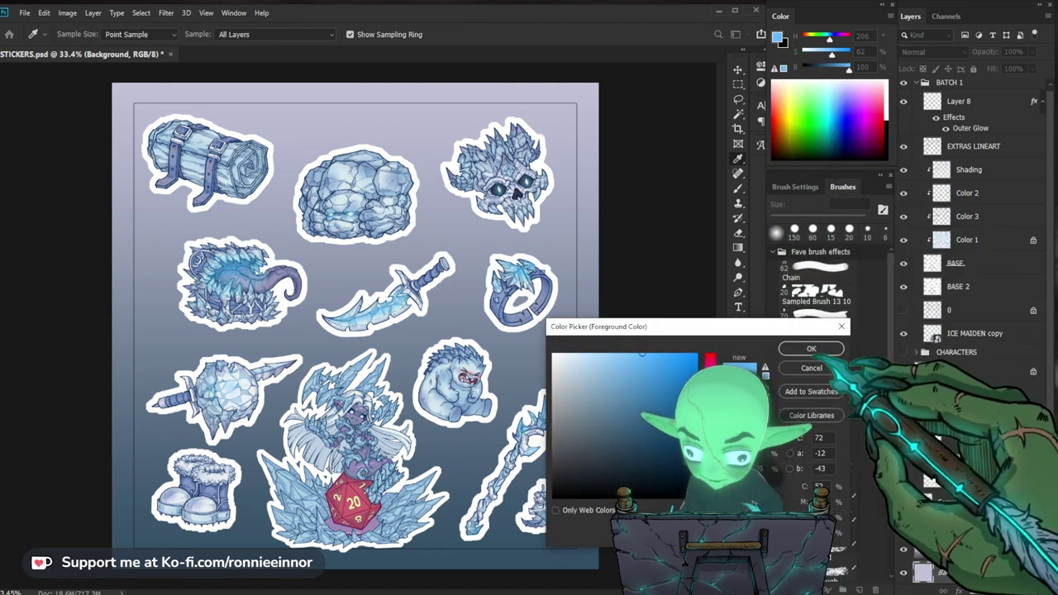
{"action": "left_click_drag", "start_coordinate": [711, 416], "coordinate": [711, 424]}
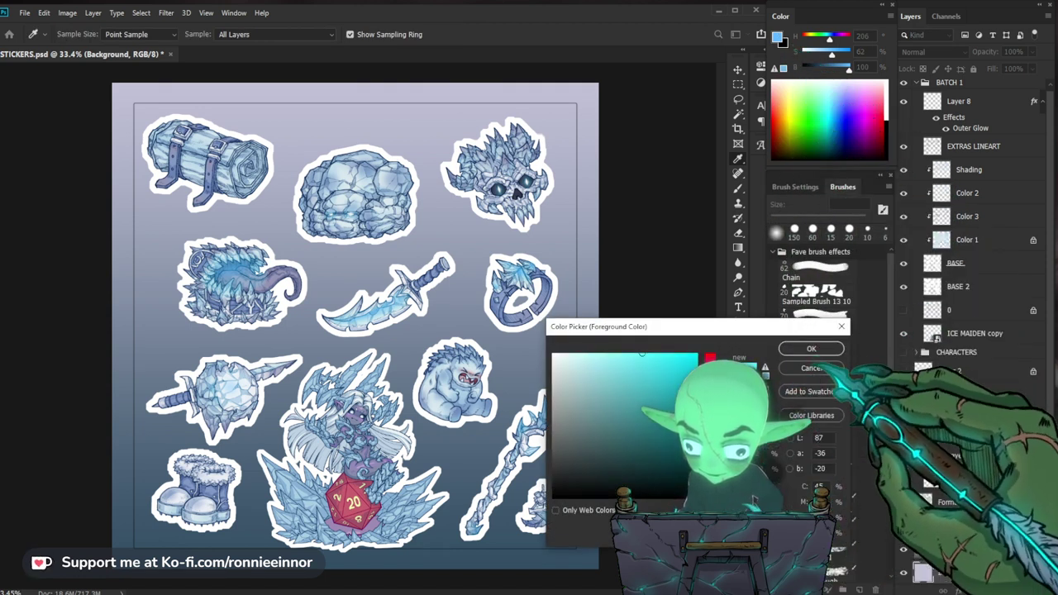
{"action": "key", "text": "Return"}
{"action": "key", "text": "z"}
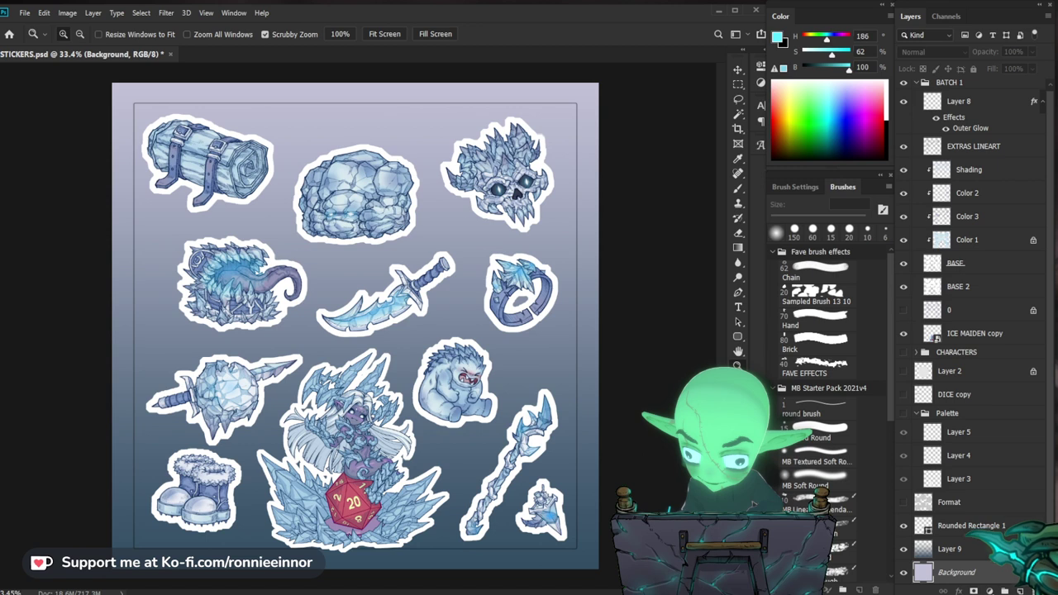
{"action": "left_click", "coordinate": [949, 549]}
{"action": "key", "text": "ctrl+shift+n"}
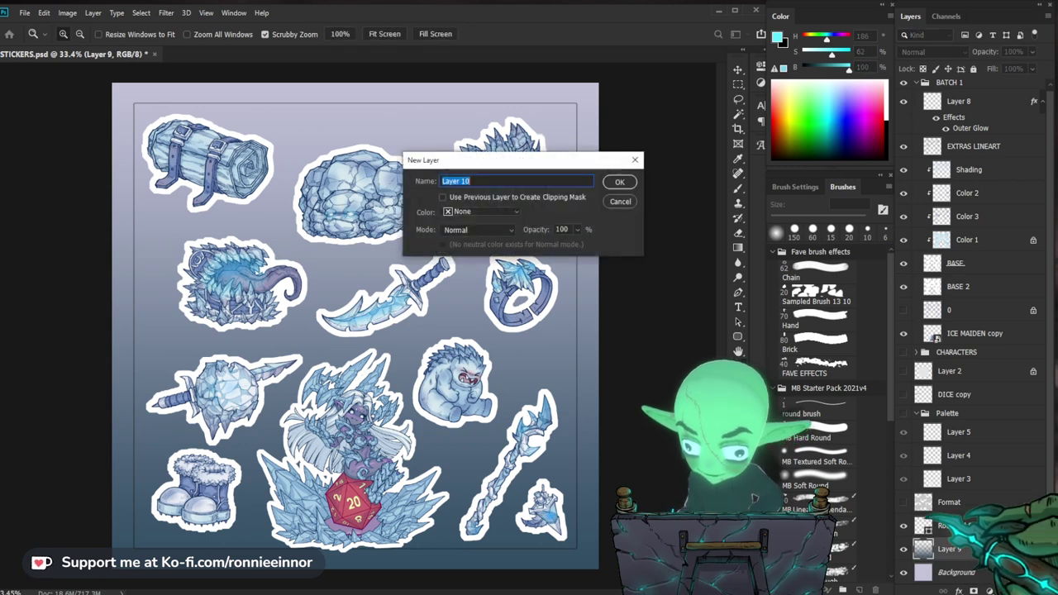
{"action": "key", "text": "Return"}
{"action": "key", "text": "g"}
{"action": "left_click_drag", "start_coordinate": [388, 69], "coordinate": [386, 591]}
{"action": "key", "text": "ctrl+z"}
{"action": "left_click_drag", "start_coordinate": [398, 552], "coordinate": [447, 86]}
{"action": "key", "text": "v"}
{"action": "left_click_drag", "start_coordinate": [462, 538], "coordinate": [484, 276]}
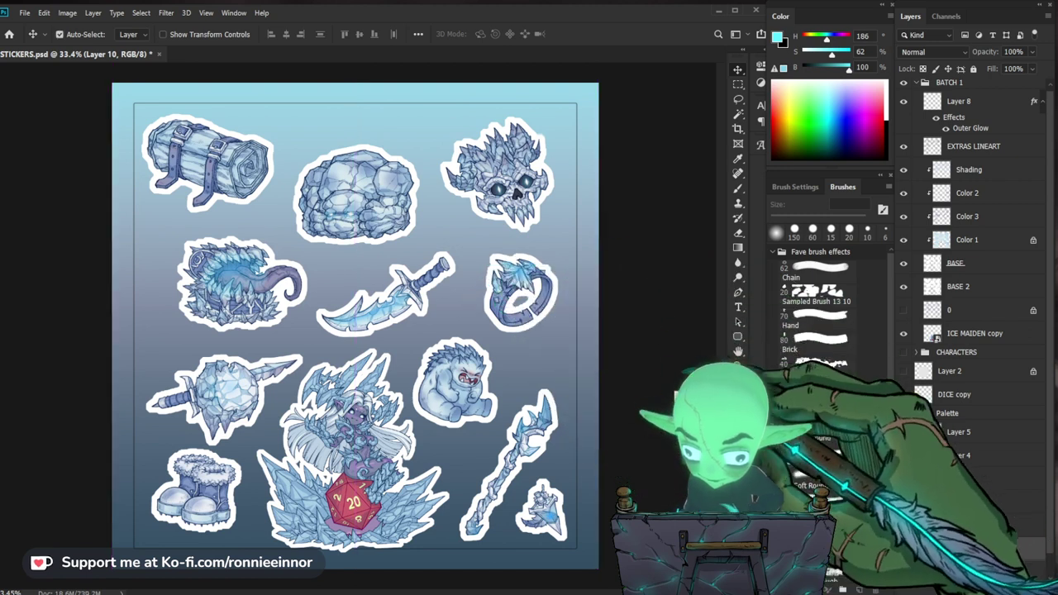
Mute the cyan gradient on Layer 10 with Hue/Saturation.
{"action": "key", "text": "ctrl+u"}
{"action": "left_click_drag", "start_coordinate": [736, 465], "coordinate": [705, 465]}
{"action": "left_click", "coordinate": [882, 382]}
Collapse the Palette layer group.
{"action": "key", "text": "ctrl+space"}
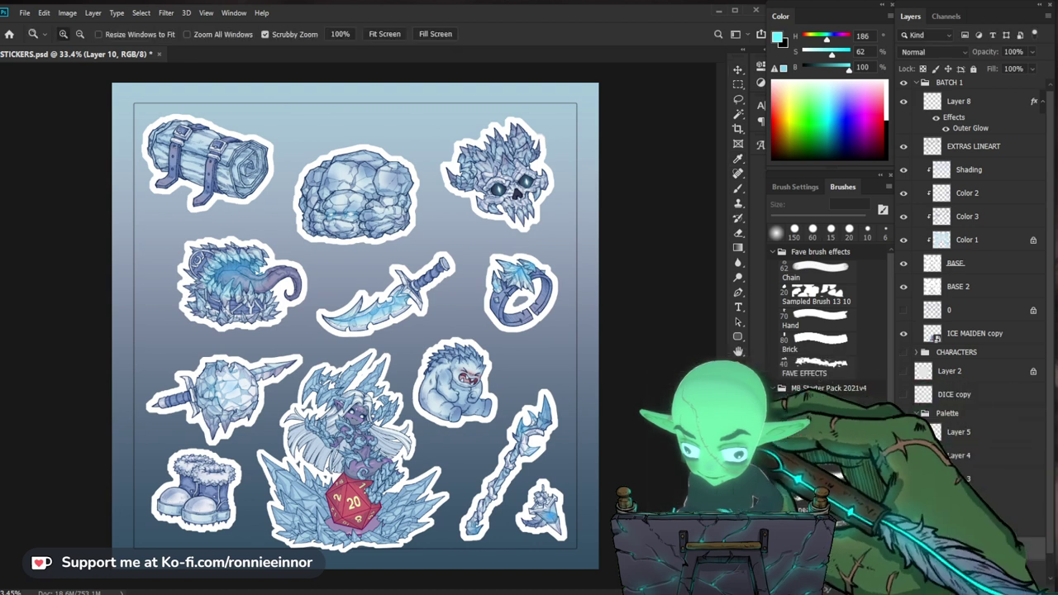
{"action": "left_click_drag", "start_coordinate": [703, 397], "coordinate": [654, 397]}
{"action": "left_click_drag", "start_coordinate": [482, 398], "coordinate": [483, 477]}
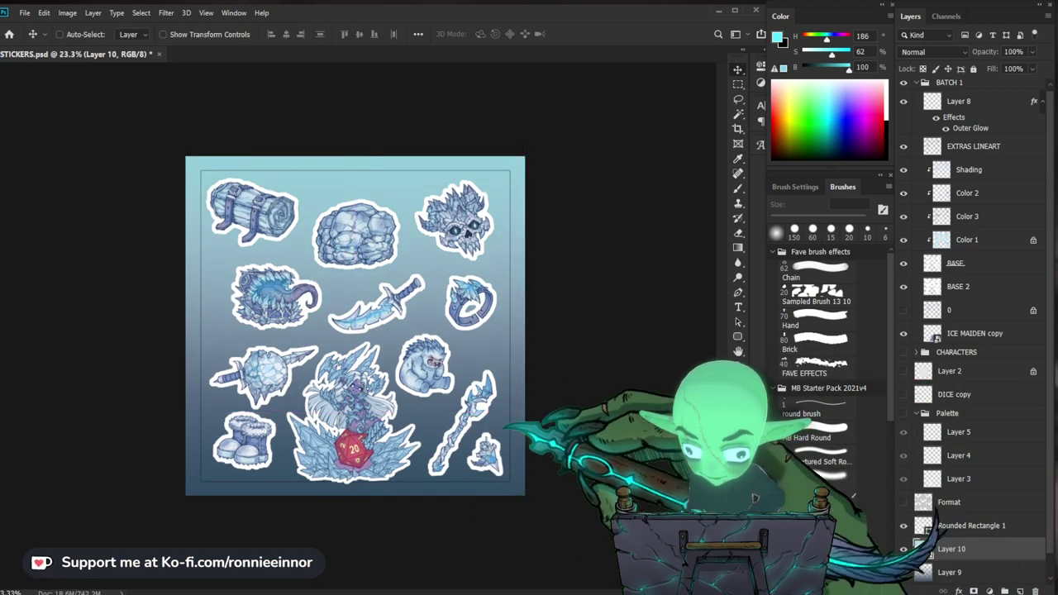
{"action": "key", "text": "ctrl+space"}
{"action": "left_click_drag", "start_coordinate": [541, 405], "coordinate": [506, 400]}
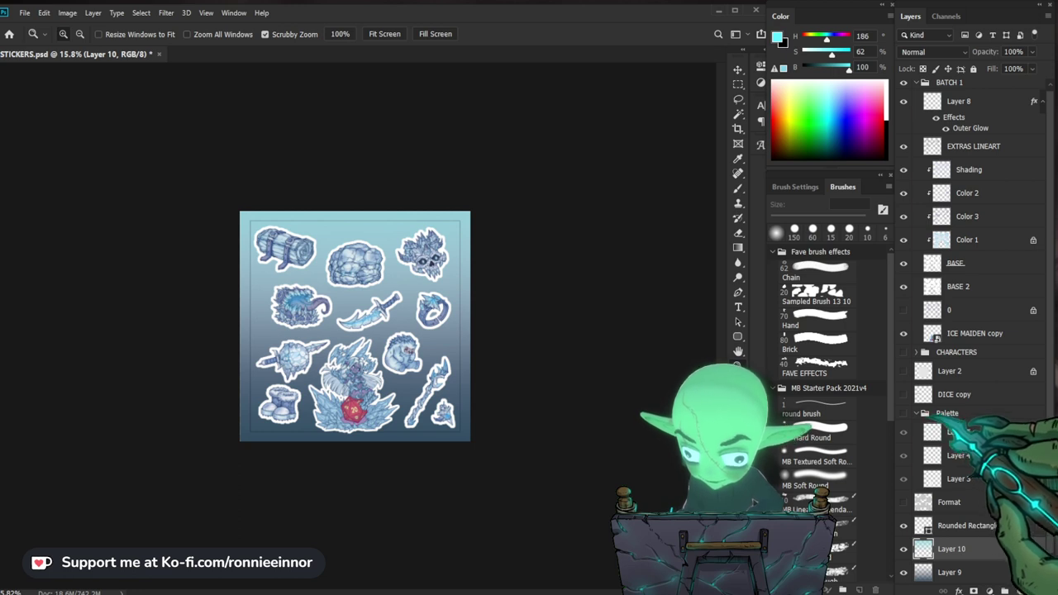
{"action": "left_click", "coordinate": [946, 414]}
{"action": "left_click", "coordinate": [917, 414]}
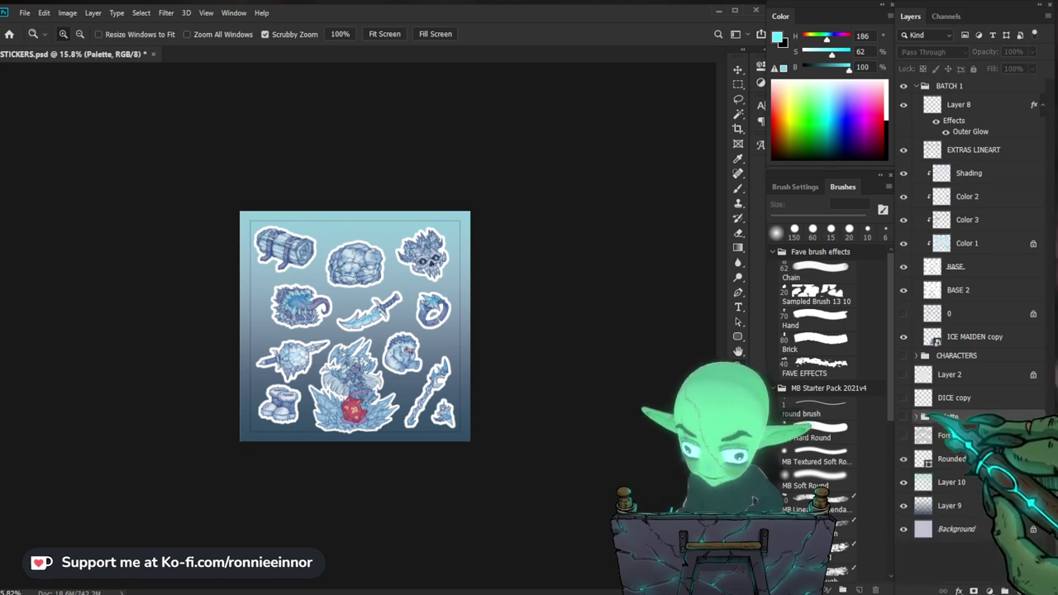
Examine the stickers and their white borders up close against the new gradient background.
{"action": "left_click_drag", "start_coordinate": [437, 385], "coordinate": [454, 403]}
{"action": "left_click_drag", "start_coordinate": [376, 520], "coordinate": [420, 492]}
{"action": "left_click_drag", "start_coordinate": [426, 414], "coordinate": [405, 424]}
{"action": "left_click_drag", "start_coordinate": [643, 339], "coordinate": [584, 455]}
{"action": "left_click_drag", "start_coordinate": [591, 496], "coordinate": [549, 432]}
{"action": "left_click_drag", "start_coordinate": [518, 514], "coordinate": [533, 440]}
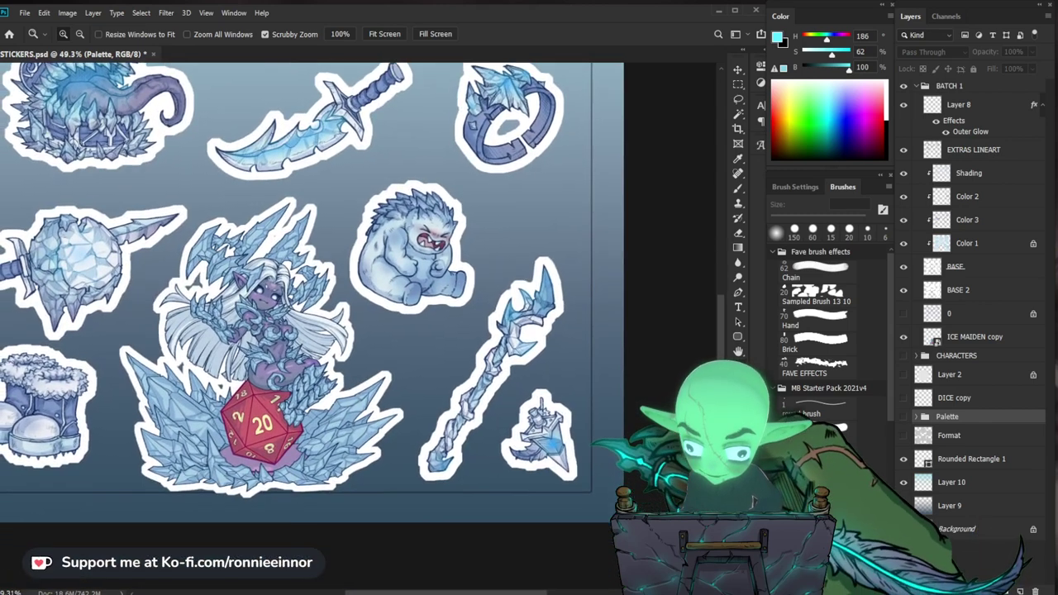
{"action": "scroll", "coordinate": [372, 546], "scroll_direction": "down", "scroll_amount": 1}
{"action": "scroll", "coordinate": [372, 545], "scroll_direction": "down", "scroll_amount": 1}
{"action": "scroll", "coordinate": [541, 219], "scroll_direction": "up", "scroll_amount": 1}
{"action": "scroll", "coordinate": [541, 219], "scroll_direction": "up", "scroll_amount": 1}
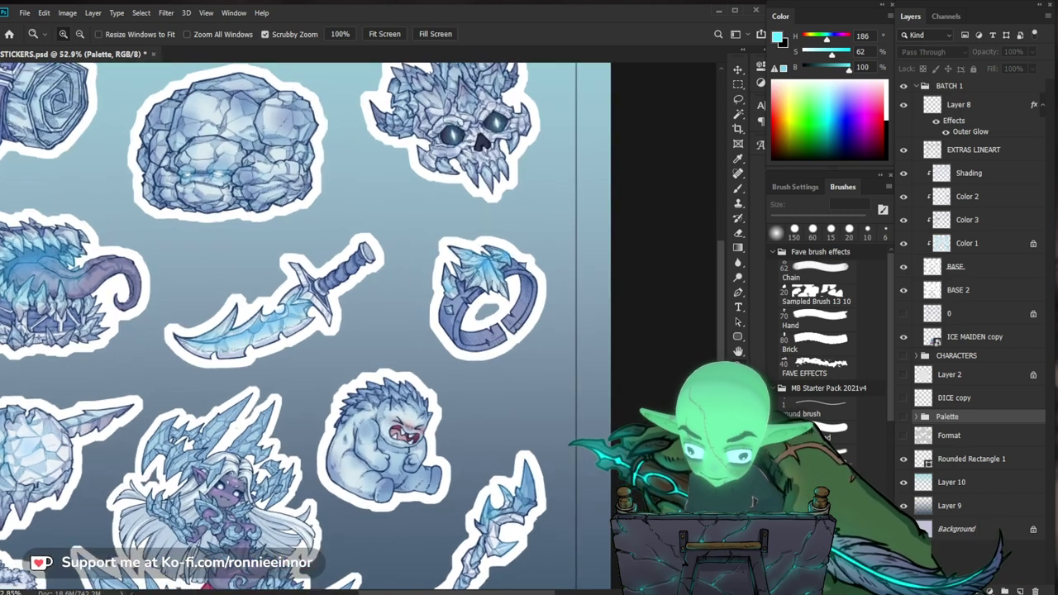
{"action": "scroll", "coordinate": [579, 377], "scroll_direction": "down", "scroll_amount": 2}
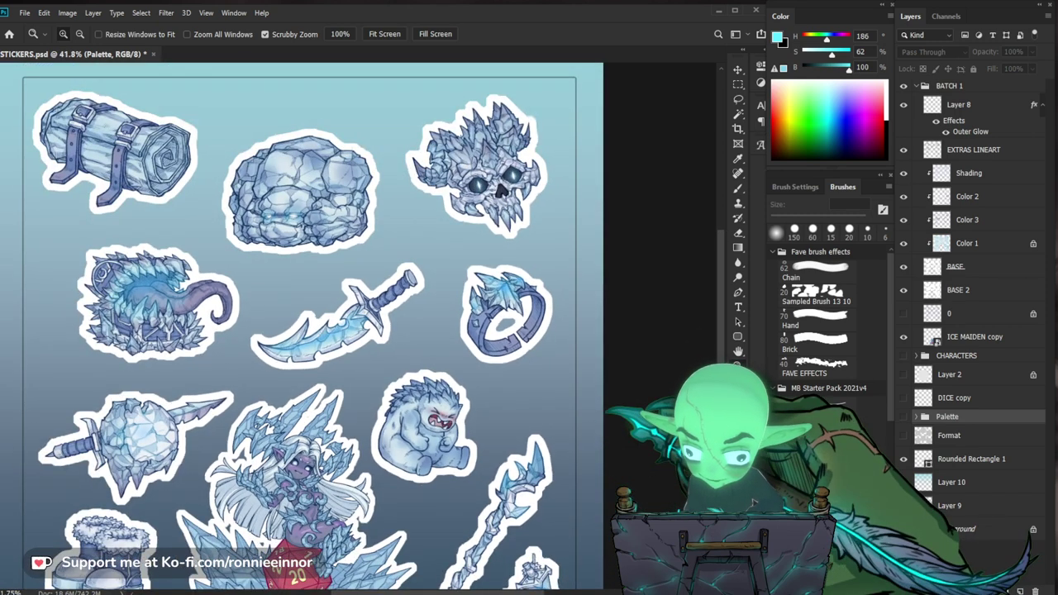
Paint the gap inside the ring sticker with sampled white on the BASE 2 layer, using a 60 px round brush.
{"action": "left_click", "coordinate": [976, 106]}
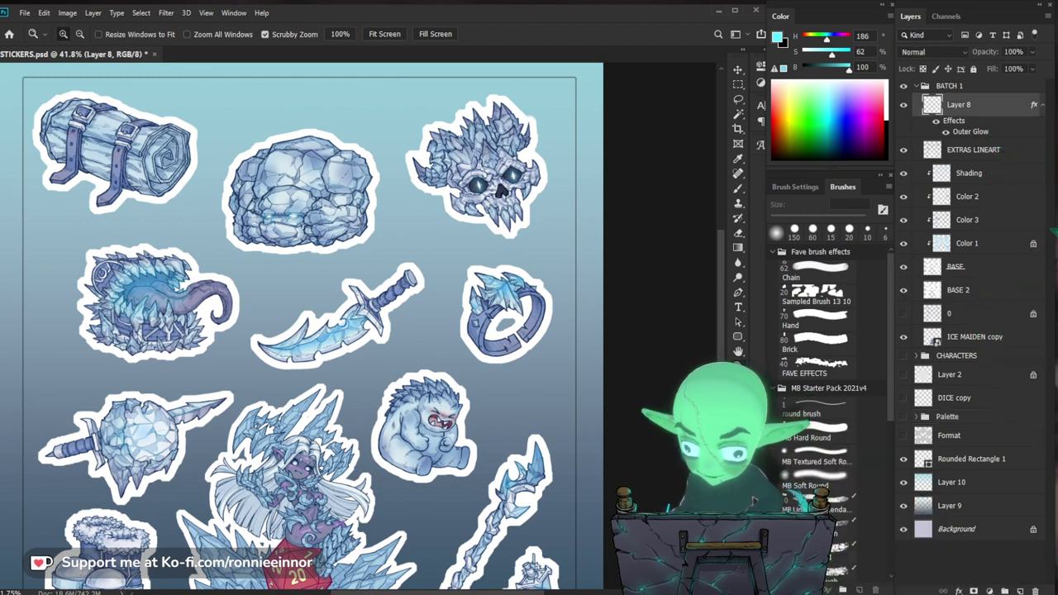
{"action": "left_click", "coordinate": [959, 290]}
{"action": "key", "text": "b"}
{"action": "left_click", "coordinate": [542, 183], "text": "alt"}
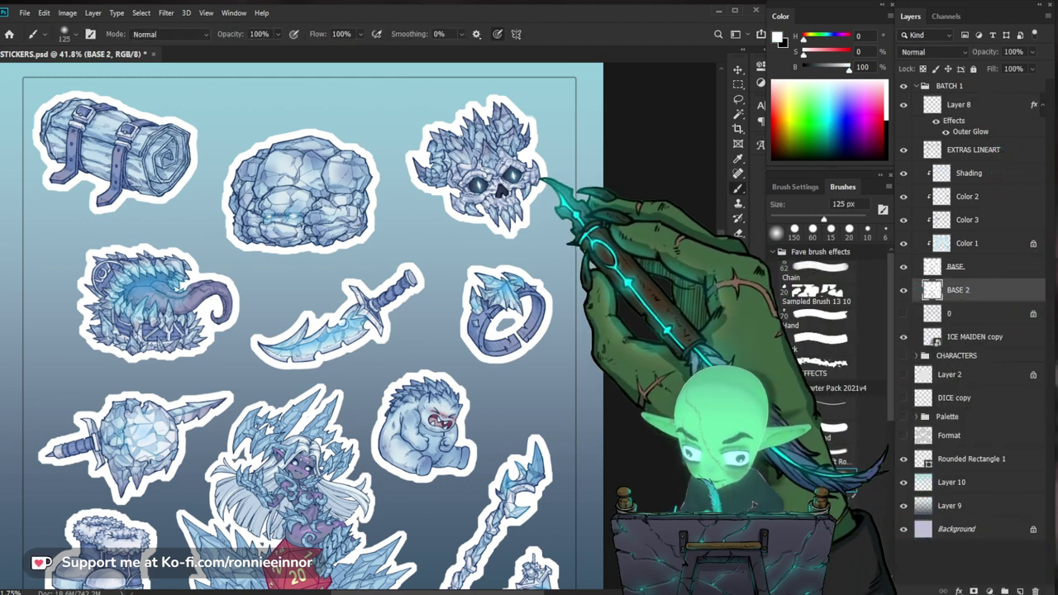
{"action": "key", "text": "z"}
{"action": "left_click_drag", "start_coordinate": [518, 206], "coordinate": [540, 224]}
{"action": "key", "text": "b"}
{"action": "key", "text": "bracketright"}
{"action": "key", "text": "bracketright"}
{"action": "key", "text": "bracketright"}
{"action": "key", "text": "bracketright"}
{"action": "key", "text": "bracketright"}
{"action": "key", "text": "bracketright"}
{"action": "key", "text": "bracketright"}
{"action": "key", "text": "bracketright"}
{"action": "key", "text": "bracketright"}
{"action": "key", "text": "bracketright"}
{"action": "key", "text": "bracketright"}
{"action": "key", "text": "bracketright"}
{"action": "key", "text": "bracketright"}
{"action": "key", "text": "bracketright"}
{"action": "key", "text": "bracketright"}
{"action": "key", "text": "bracketright"}
{"action": "key", "text": "bracketright"}
{"action": "key", "text": "bracketright"}
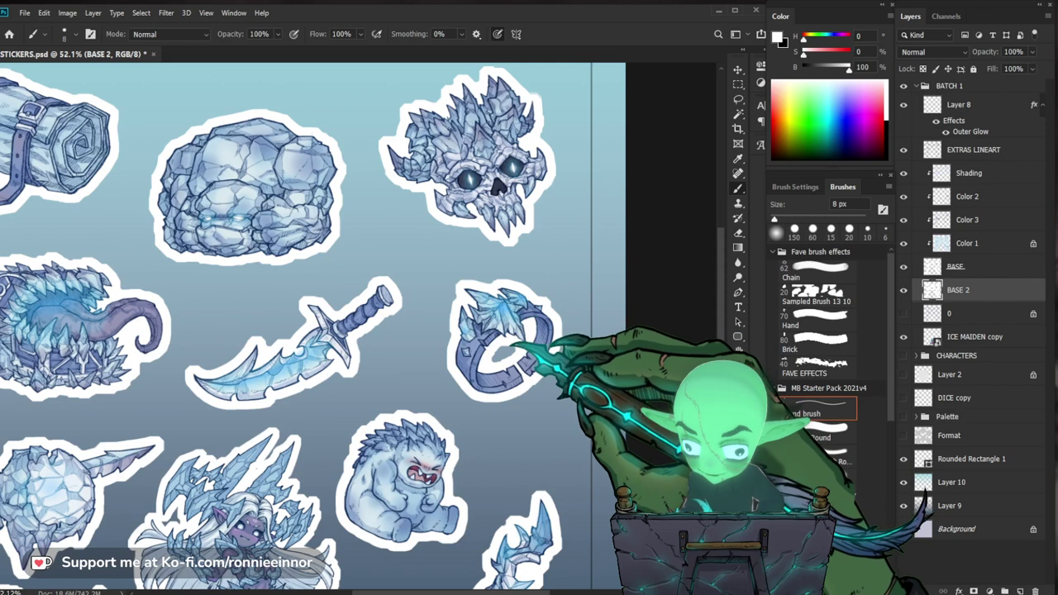
{"action": "left_click_drag", "start_coordinate": [493, 364], "coordinate": [506, 361]}
{"action": "left_click_drag", "start_coordinate": [376, 531], "coordinate": [484, 369]}
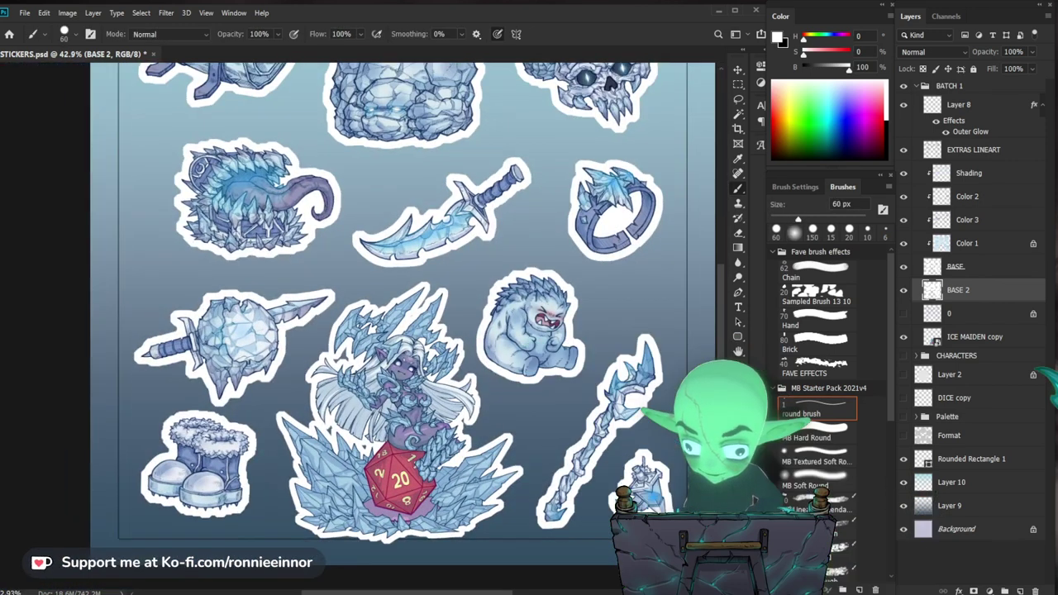
Open the contents of the ICE MAIDEN copy smart object, expand its group and select the visible BASE layer.
{"action": "double_click", "coordinate": [933, 337]}
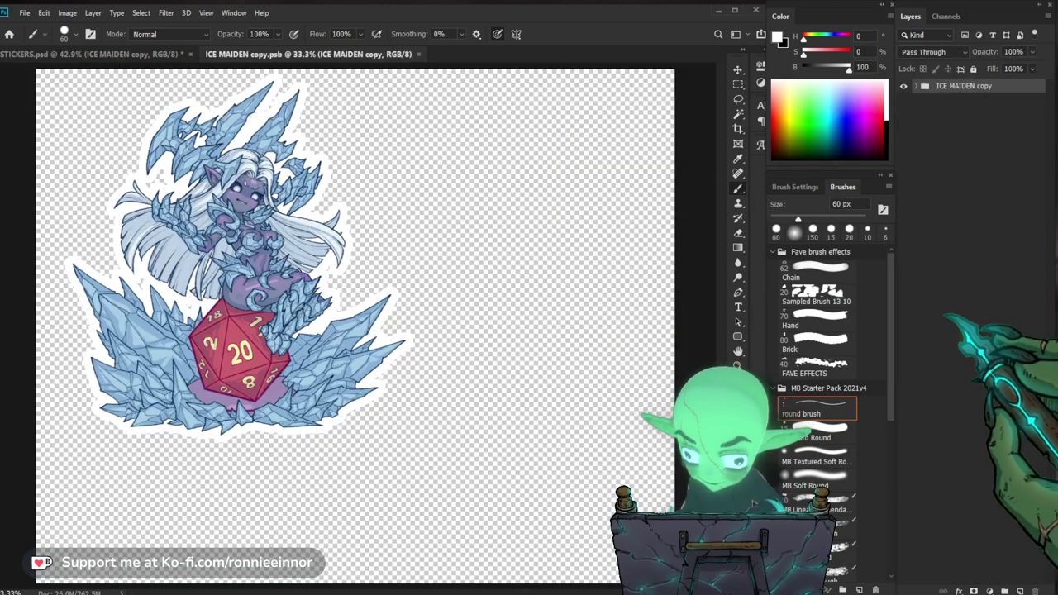
{"action": "left_click", "coordinate": [247, 283]}
{"action": "left_click", "coordinate": [385, 240]}
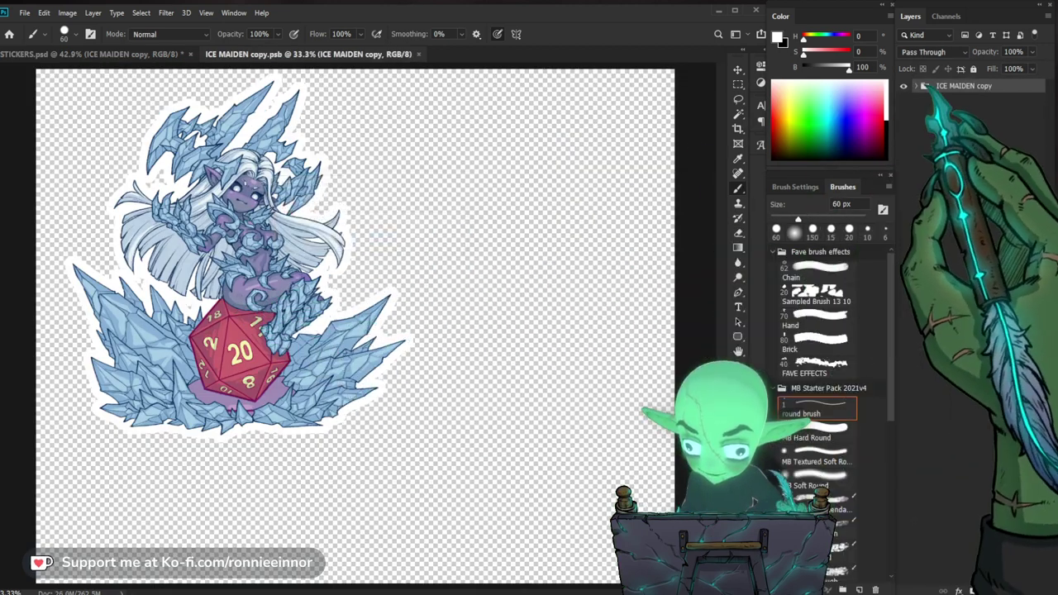
{"action": "left_click", "coordinate": [917, 86]}
{"action": "left_click", "coordinate": [960, 139]}
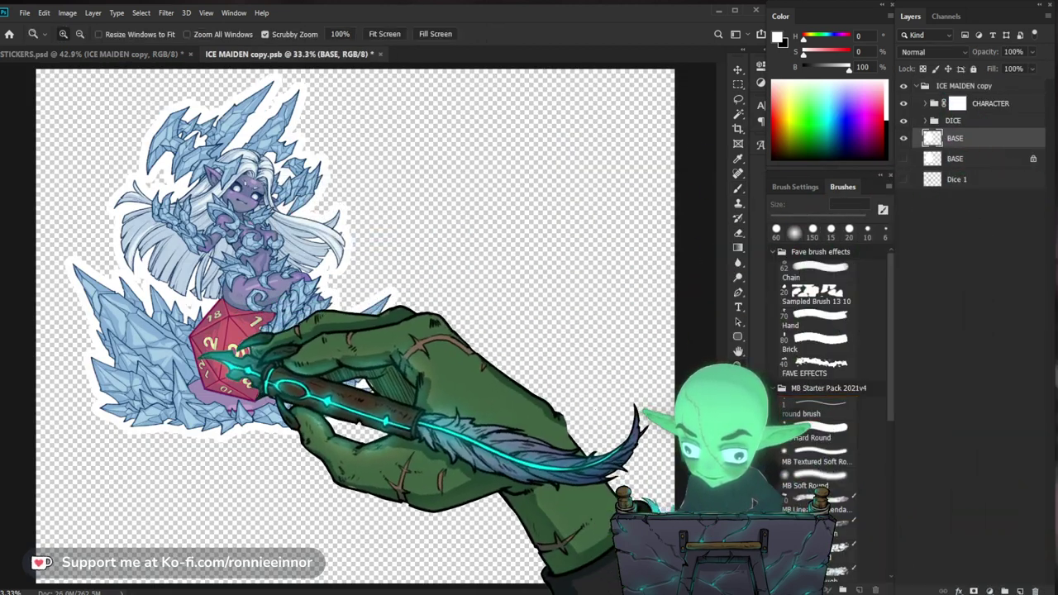
{"action": "left_click_drag", "start_coordinate": [208, 348], "coordinate": [376, 378]}
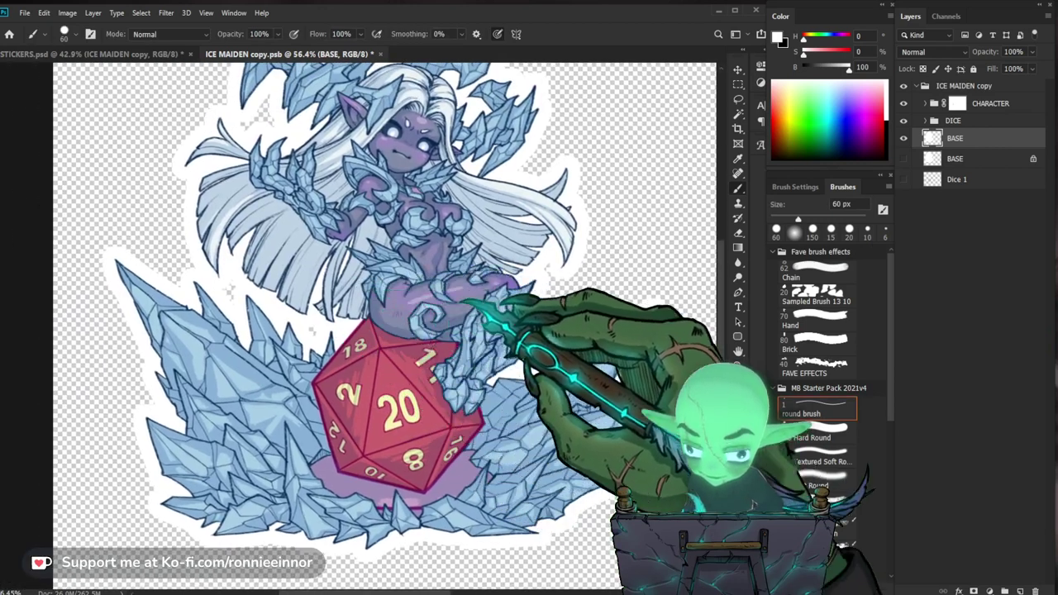
Add a new layer beneath the visible BASE layer and touch up the small gaps in the ice maiden's border with white.
{"action": "left_click", "coordinate": [959, 158]}
{"action": "key", "text": "ctrl+shift+n"}
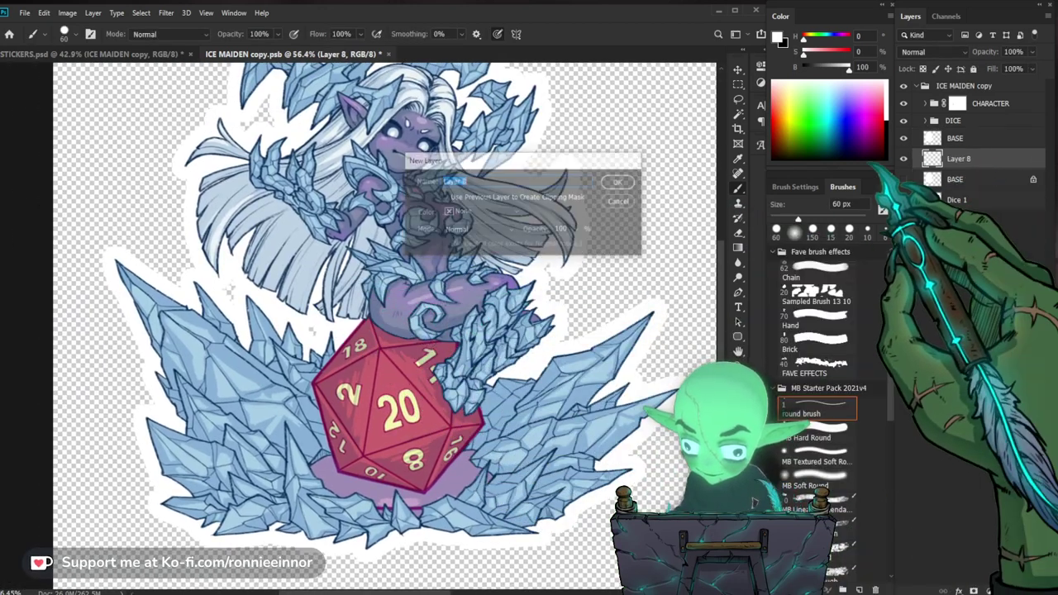
{"action": "key", "text": "Return"}
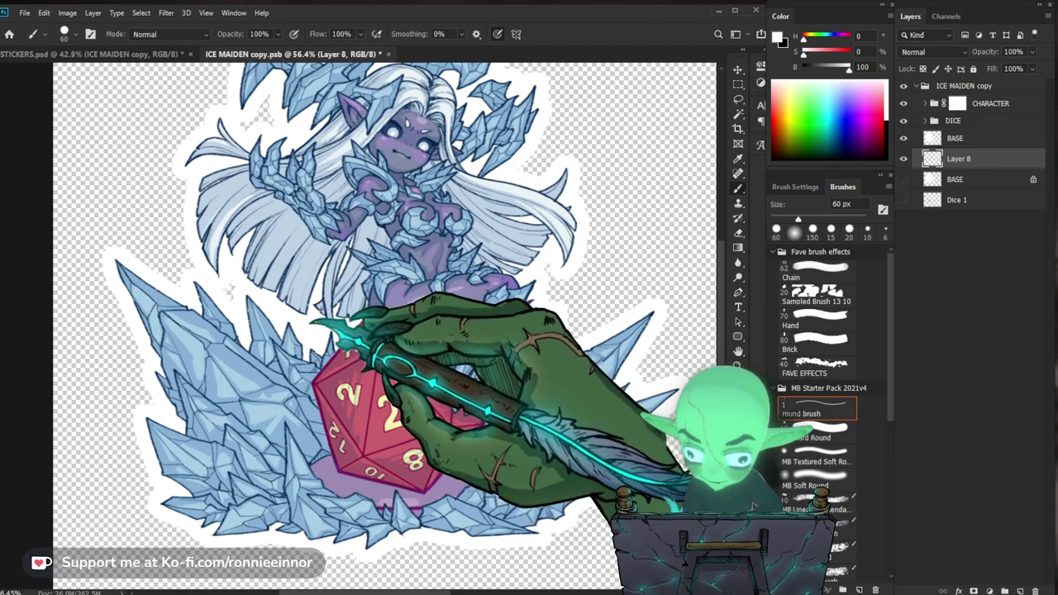
{"action": "left_click_drag", "start_coordinate": [288, 179], "coordinate": [281, 260]}
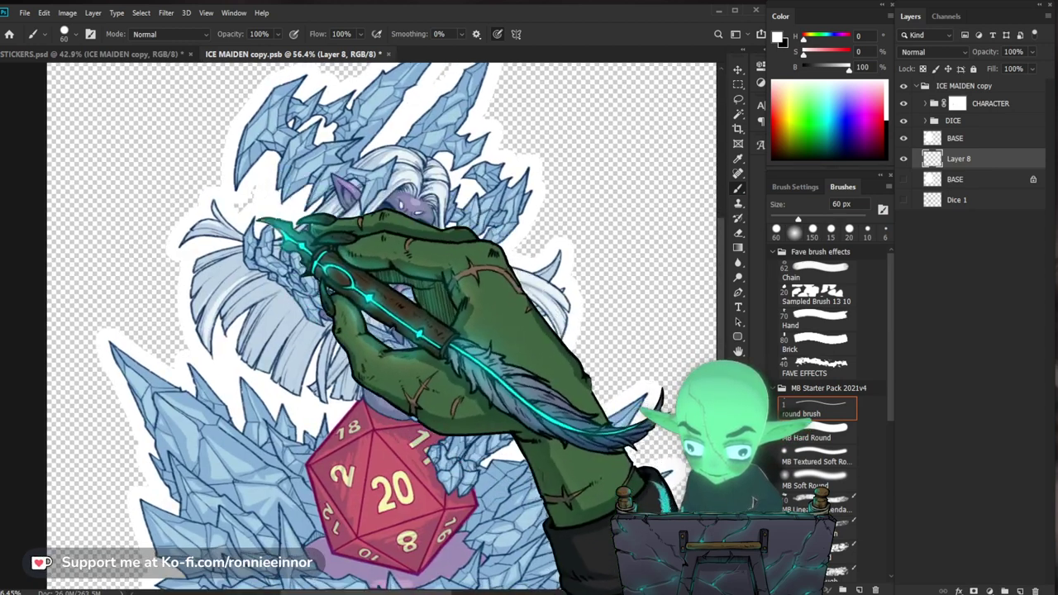
{"action": "scroll", "coordinate": [381, 331], "scroll_direction": "down", "scroll_amount": 3}
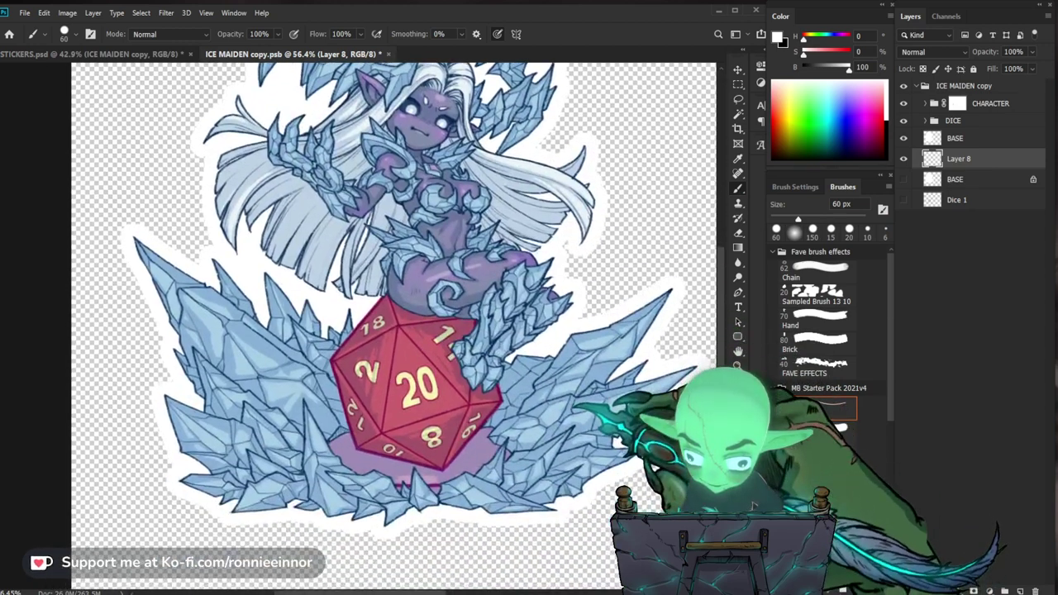
Save the edited ice maiden smart object and close it to return to the sticker sheet.
{"action": "key", "text": "ctrl+s"}
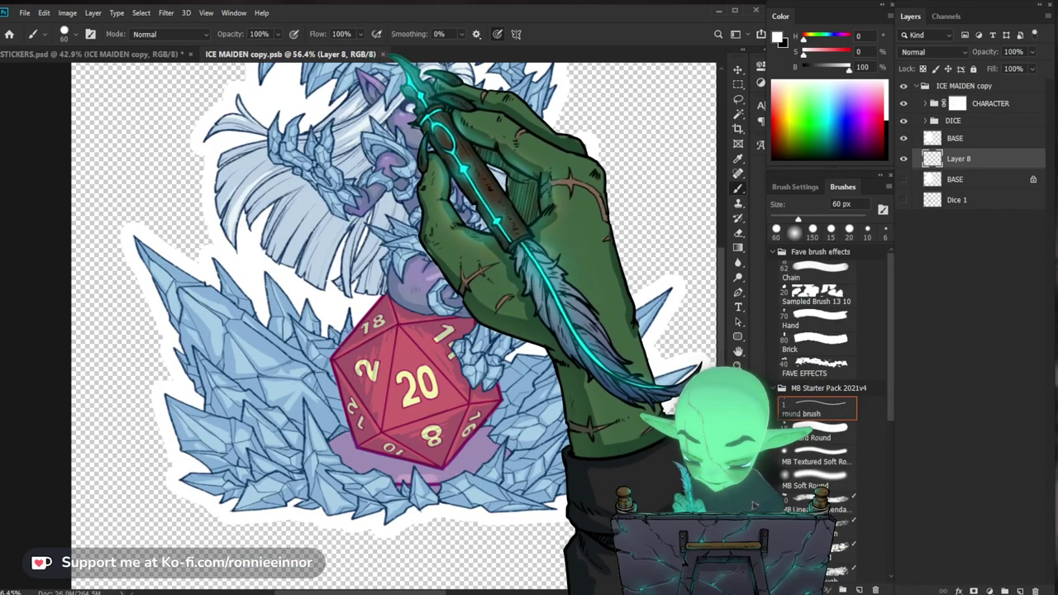
{"action": "left_click", "coordinate": [383, 55]}
{"action": "key", "text": "z"}
{"action": "left_click_drag", "start_coordinate": [439, 441], "coordinate": [425, 447]}
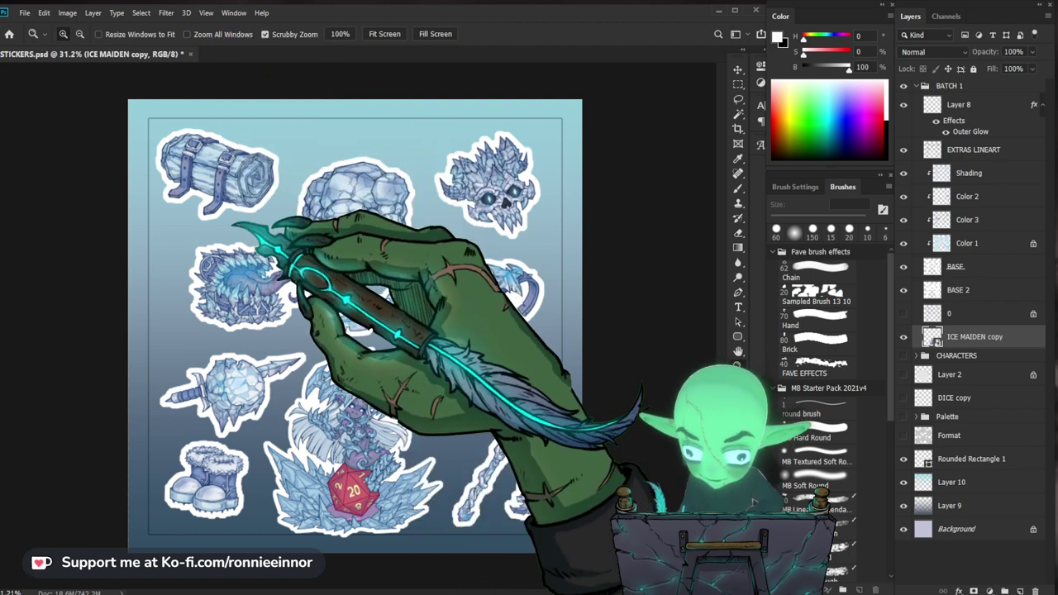
{"action": "left_click", "coordinate": [308, 192]}
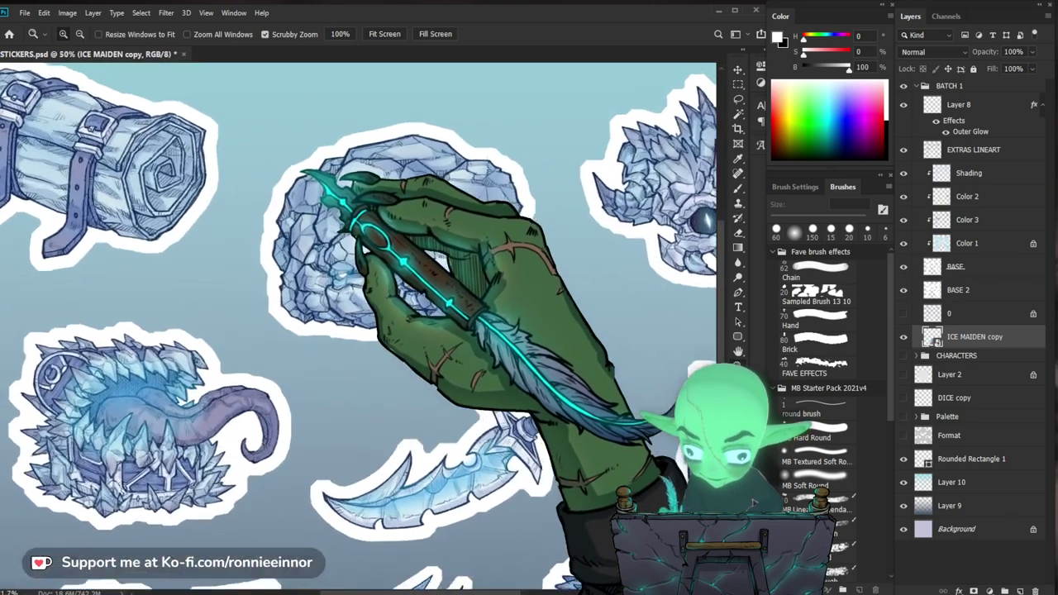
{"action": "scroll", "coordinate": [353, 228], "scroll_direction": "down", "scroll_amount": 3}
{"action": "scroll", "coordinate": [351, 388], "scroll_direction": "up", "scroll_amount": 3}
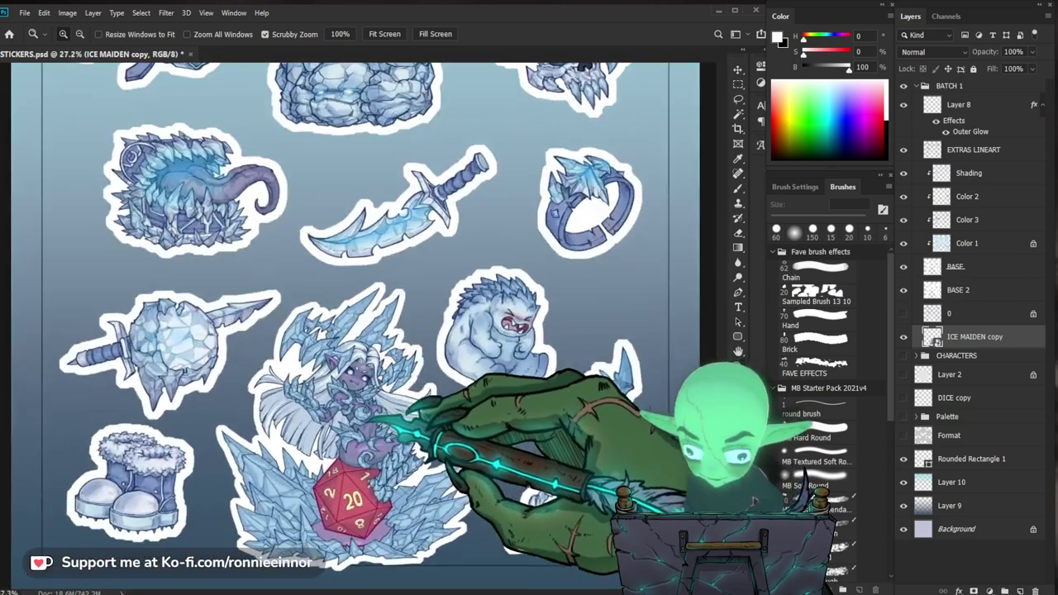
{"action": "scroll", "coordinate": [389, 298], "scroll_direction": "down", "scroll_amount": 2}
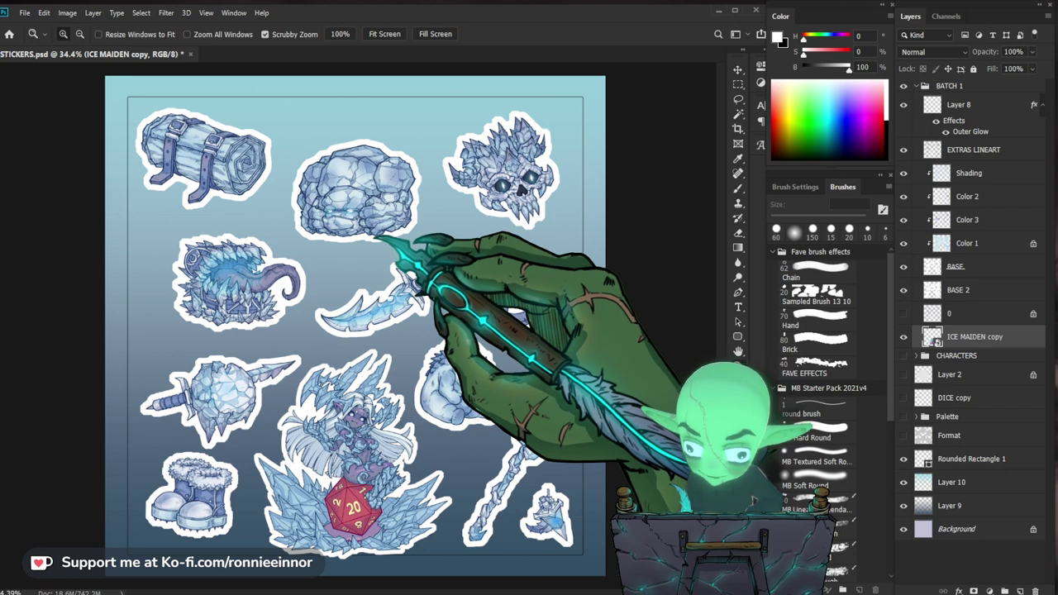
Check the whole sticker sheet around the ice maiden and save the document.
{"action": "scroll", "coordinate": [359, 238], "scroll_direction": "up", "scroll_amount": 2}
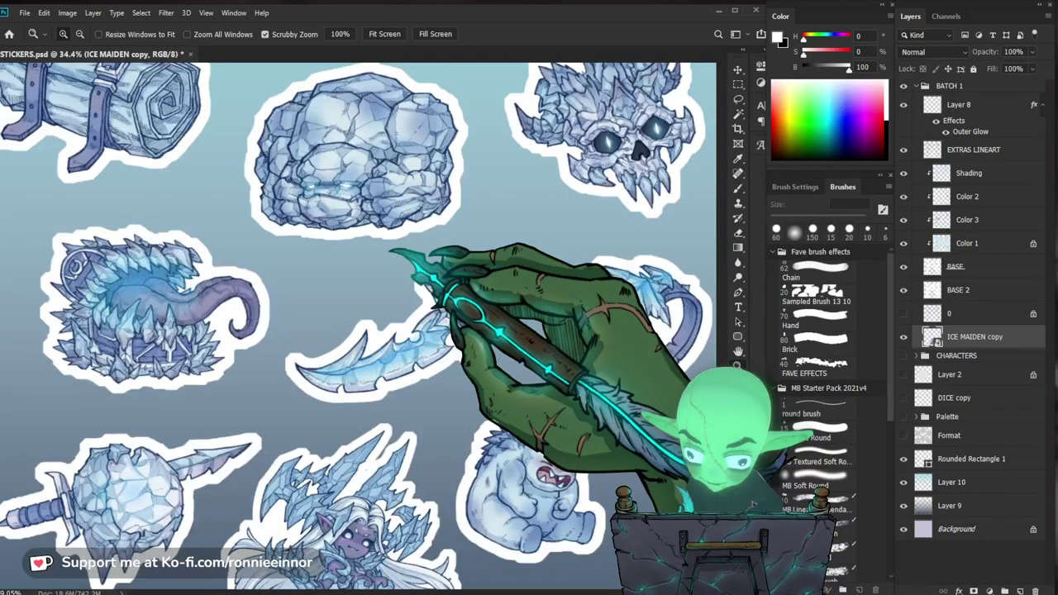
{"action": "key", "text": "ctrl+0"}
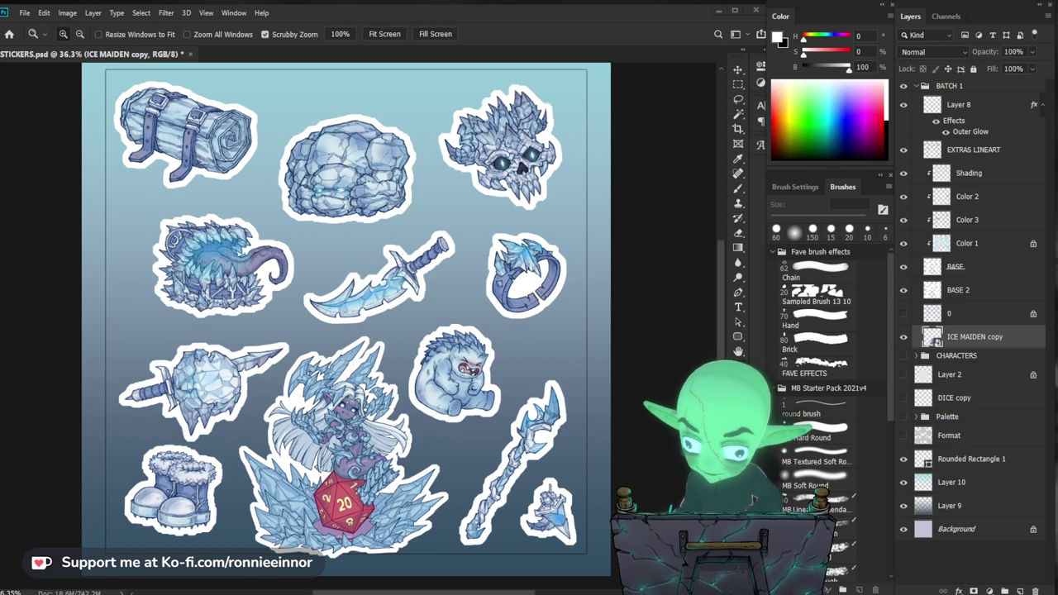
{"action": "left_click_drag", "start_coordinate": [580, 496], "coordinate": [616, 497]}
{"action": "left_click_drag", "start_coordinate": [603, 446], "coordinate": [641, 364]}
{"action": "left_click_drag", "start_coordinate": [591, 314], "coordinate": [571, 447]}
{"action": "mouse_move", "coordinate": [530, 380]}
{"action": "left_mouse_down"}
{"action": "mouse_move", "coordinate": [491, 406]}
{"action": "mouse_move", "coordinate": [485, 387]}
{"action": "mouse_move", "coordinate": [544, 385]}
{"action": "left_mouse_up"}
{"action": "key", "text": "ctrl+s"}
Examine the borders and glows of the rock, sword, ring and yeti stickers up close.
{"action": "left_click_drag", "start_coordinate": [554, 447], "coordinate": [573, 447]}
{"action": "left_click_drag", "start_coordinate": [537, 331], "coordinate": [590, 401]}
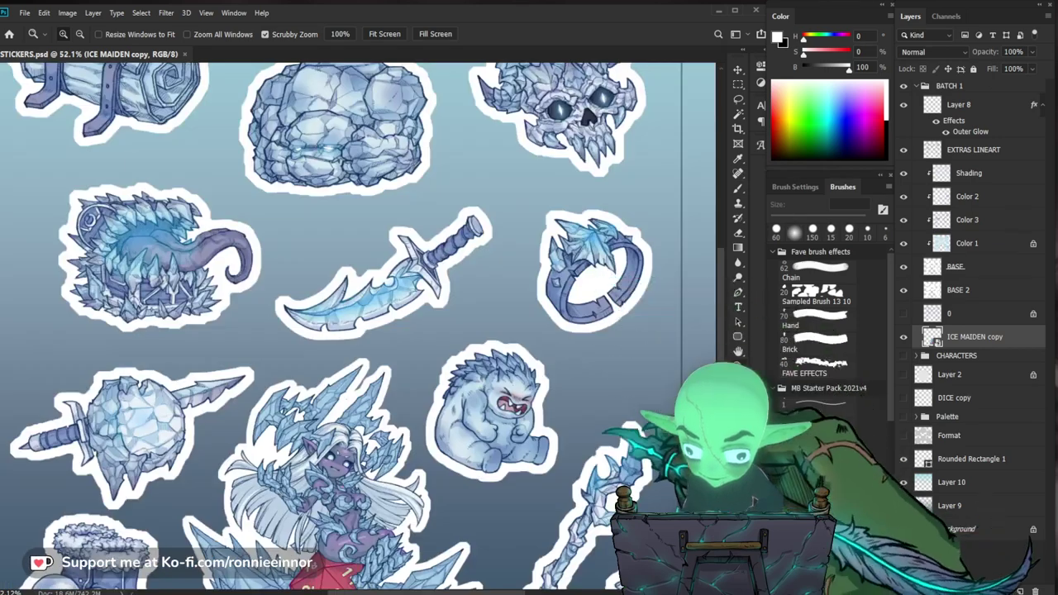
{"action": "left_click_drag", "start_coordinate": [434, 323], "coordinate": [427, 322]}
{"action": "left_click_drag", "start_coordinate": [427, 373], "coordinate": [429, 312]}
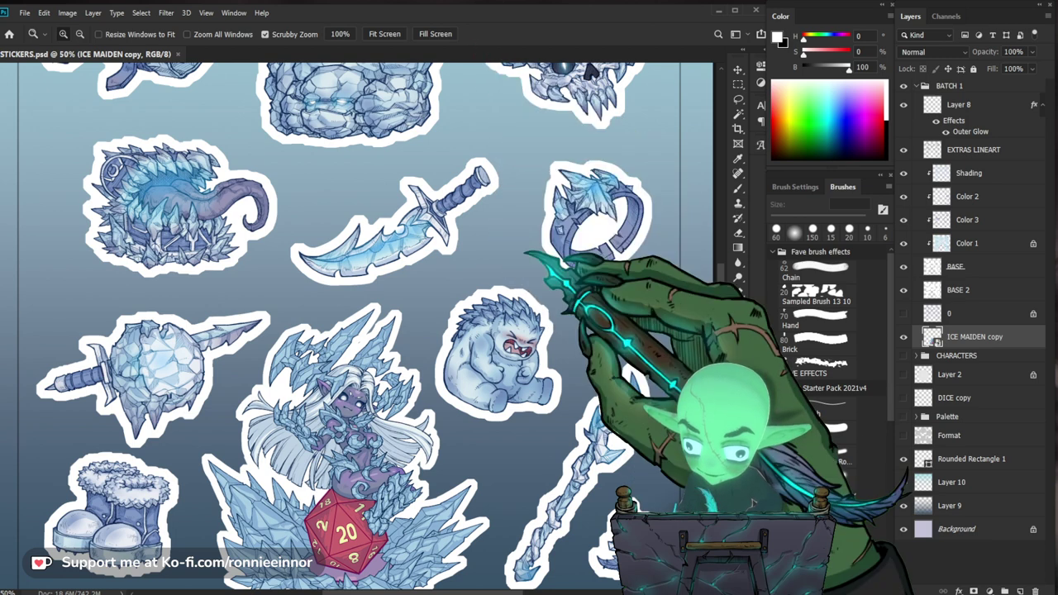
{"action": "left_click_drag", "start_coordinate": [526, 255], "coordinate": [510, 262]}
{"action": "left_click_drag", "start_coordinate": [401, 265], "coordinate": [378, 319]}
{"action": "left_click_drag", "start_coordinate": [360, 186], "coordinate": [430, 208]}
{"action": "scroll", "coordinate": [391, 306], "scroll_direction": "up", "scroll_amount": 2}
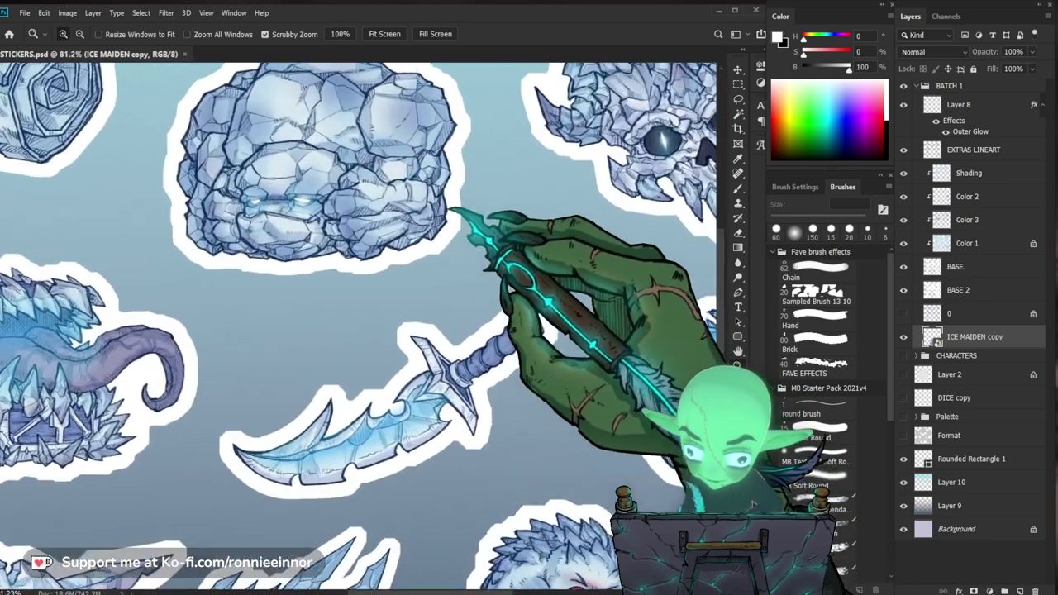
{"action": "scroll", "coordinate": [390, 306], "scroll_direction": "up", "scroll_amount": 2}
{"action": "scroll", "coordinate": [285, 253], "scroll_direction": "down", "scroll_amount": 4}
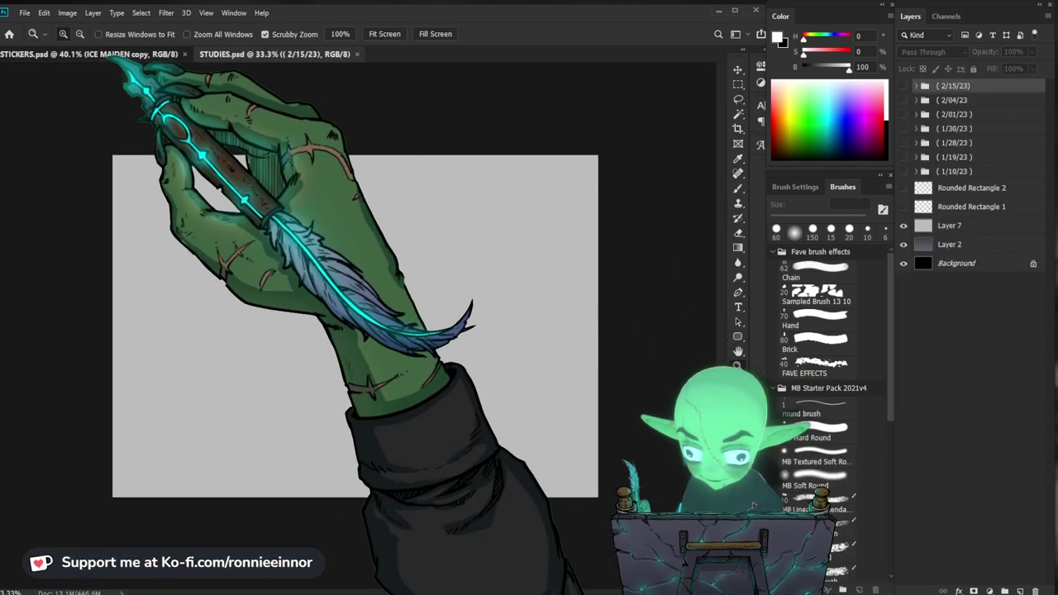
Return to the STICKERS.psd document and compare the ice maiden's finish with the surrounding stickers.
{"action": "left_click", "coordinate": [118, 54]}
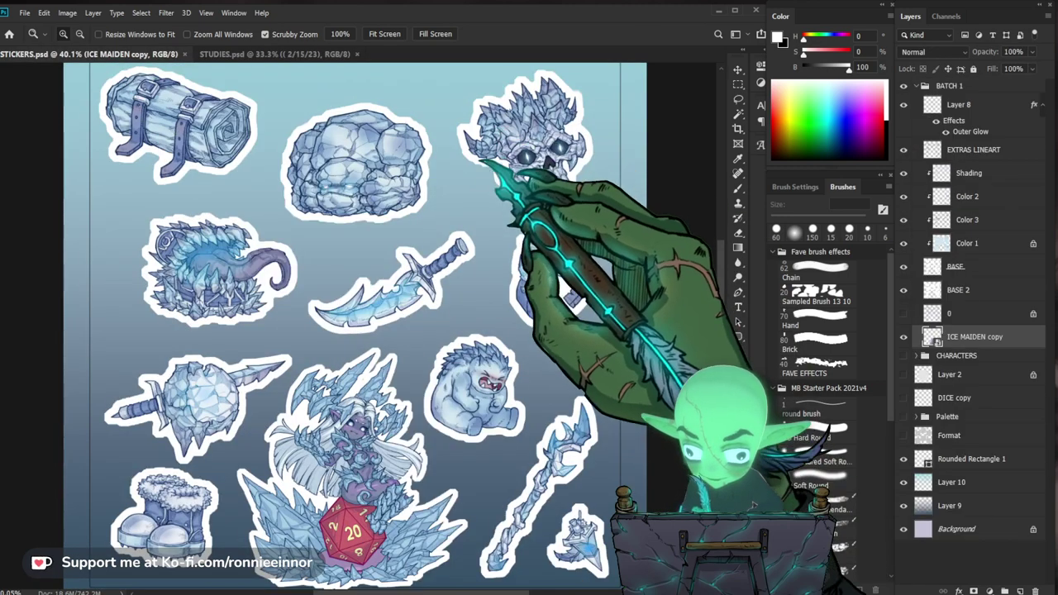
{"action": "left_click_drag", "start_coordinate": [391, 352], "coordinate": [386, 348]}
{"action": "left_click_drag", "start_coordinate": [354, 205], "coordinate": [370, 186]}
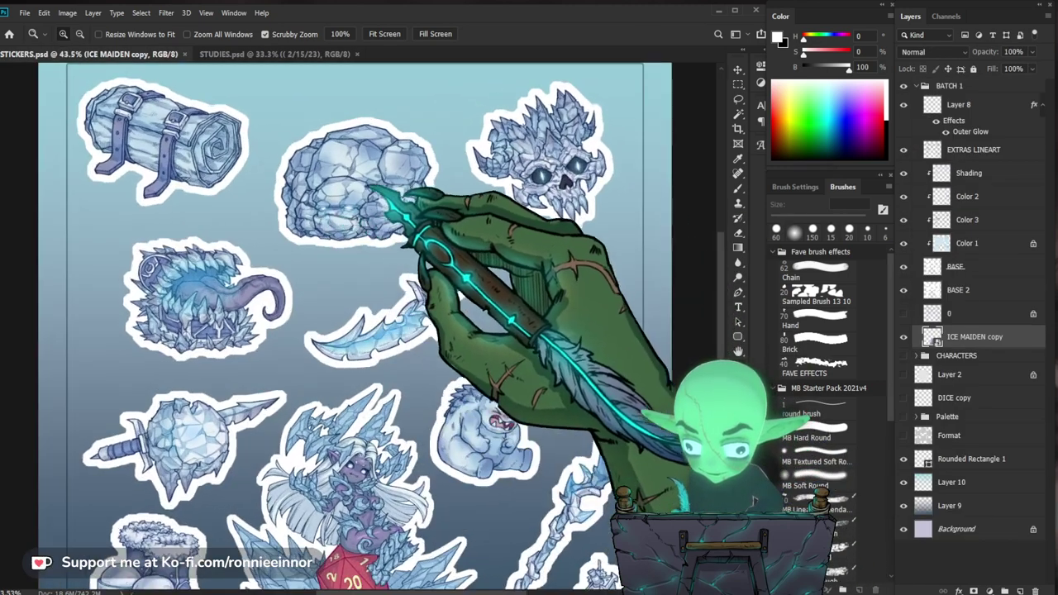
{"action": "scroll", "coordinate": [356, 323], "scroll_direction": "up", "scroll_amount": 3}
{"action": "scroll", "coordinate": [355, 323], "scroll_direction": "down", "scroll_amount": 3}
{"action": "scroll", "coordinate": [356, 323], "scroll_direction": "up", "scroll_amount": 1}
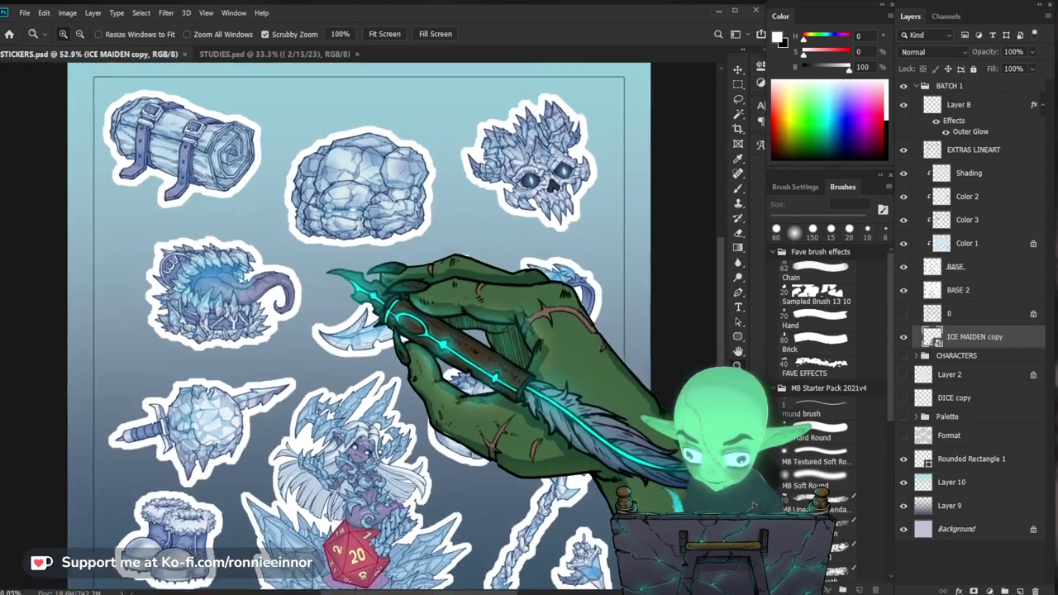
{"action": "scroll", "coordinate": [356, 322], "scroll_direction": "up", "scroll_amount": 1}
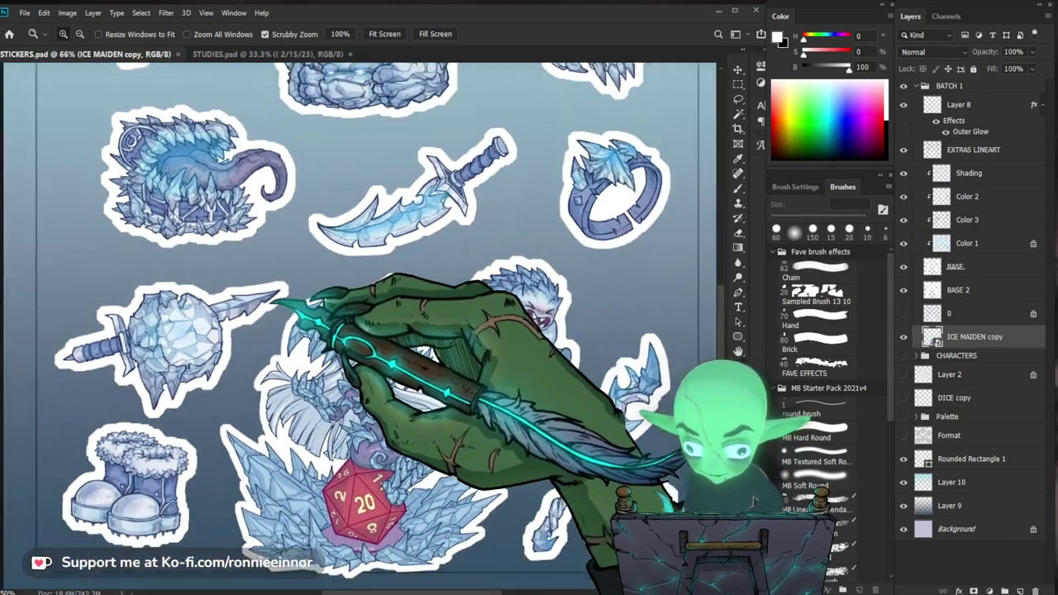
{"action": "scroll", "coordinate": [356, 323], "scroll_direction": "down", "scroll_amount": 2}
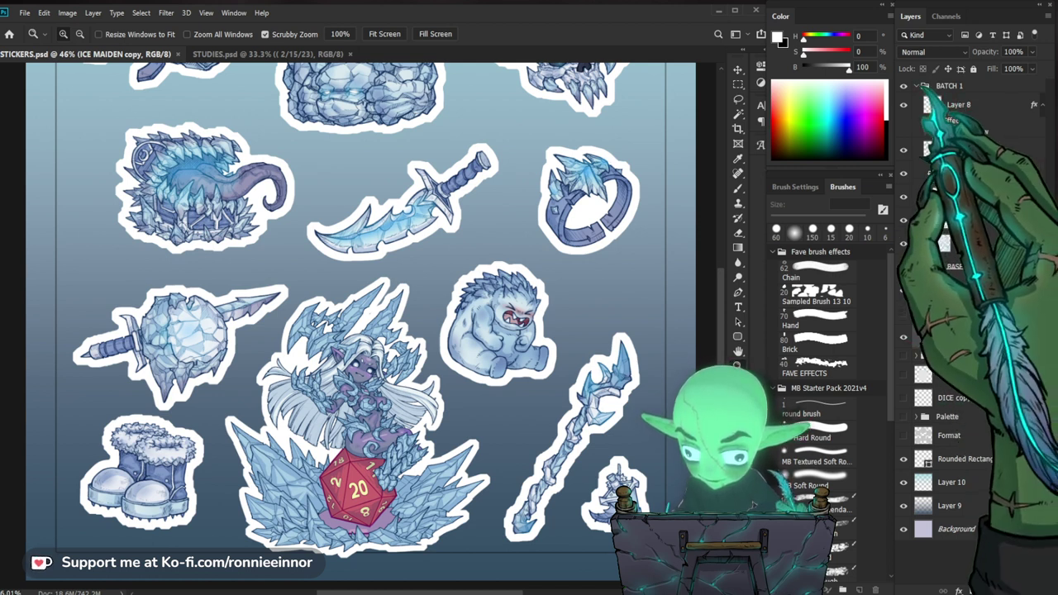
Collapse and hide the BATCH 1 group, and show the CHARACTERS group with its contents expanded.
{"action": "left_click", "coordinate": [931, 88]}
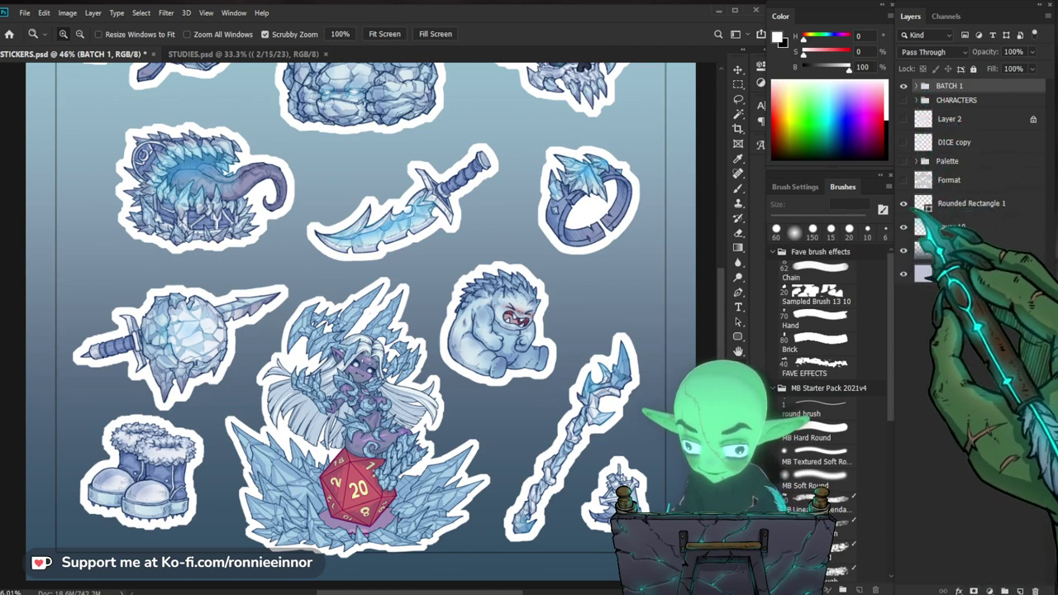
{"action": "left_click", "coordinate": [925, 100]}
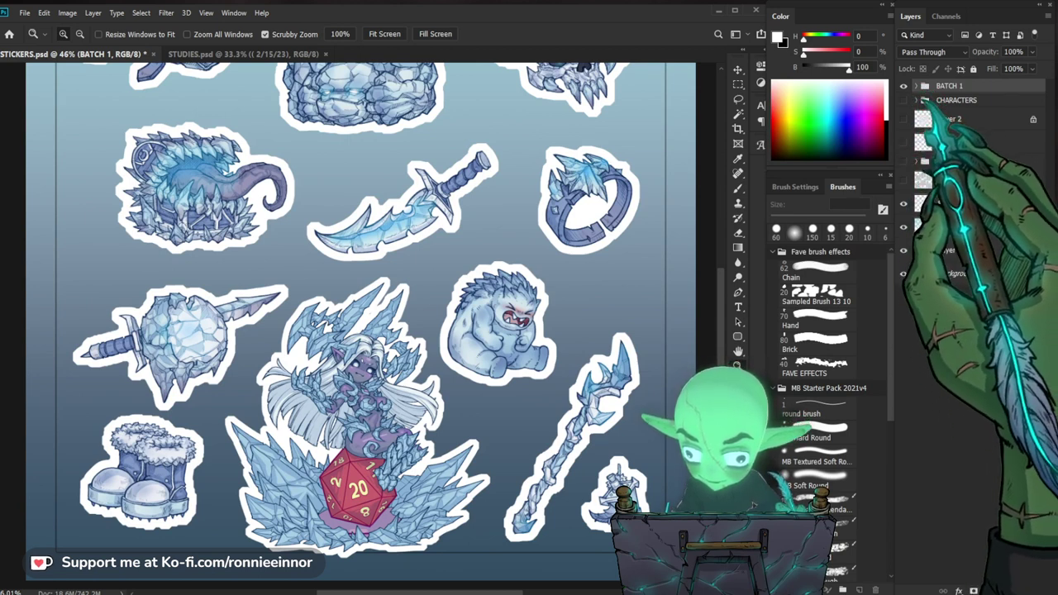
{"action": "left_click", "coordinate": [904, 100]}
{"action": "left_click", "coordinate": [903, 86]}
{"action": "left_click_drag", "start_coordinate": [384, 413], "coordinate": [377, 417]}
{"action": "left_click_drag", "start_coordinate": [376, 152], "coordinate": [426, 168]}
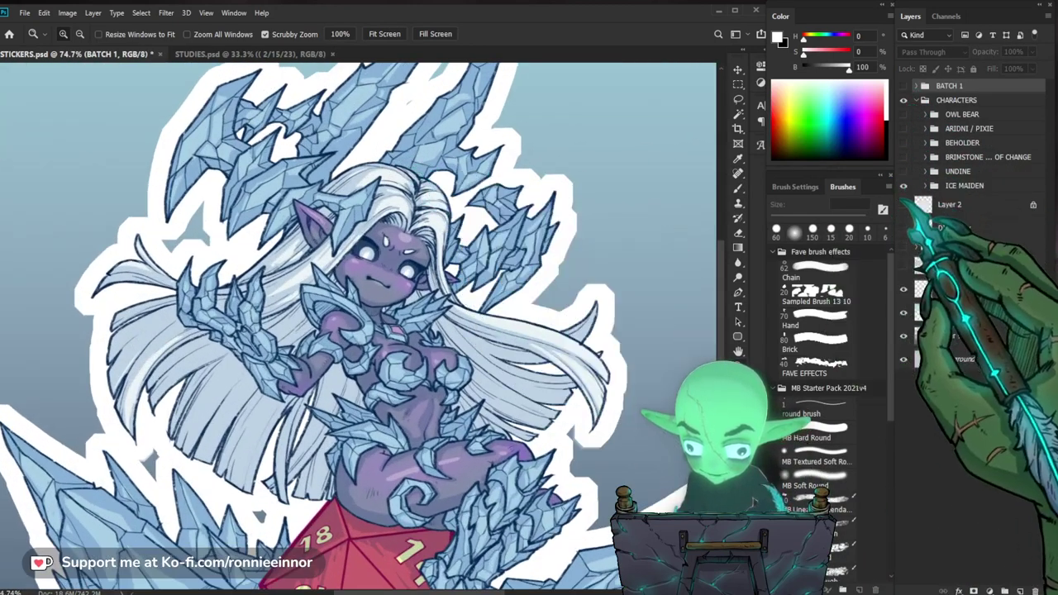
Expand the ICE MAIDEN group and add a new layer above its CHARACTER group.
{"action": "left_click", "coordinate": [936, 185]}
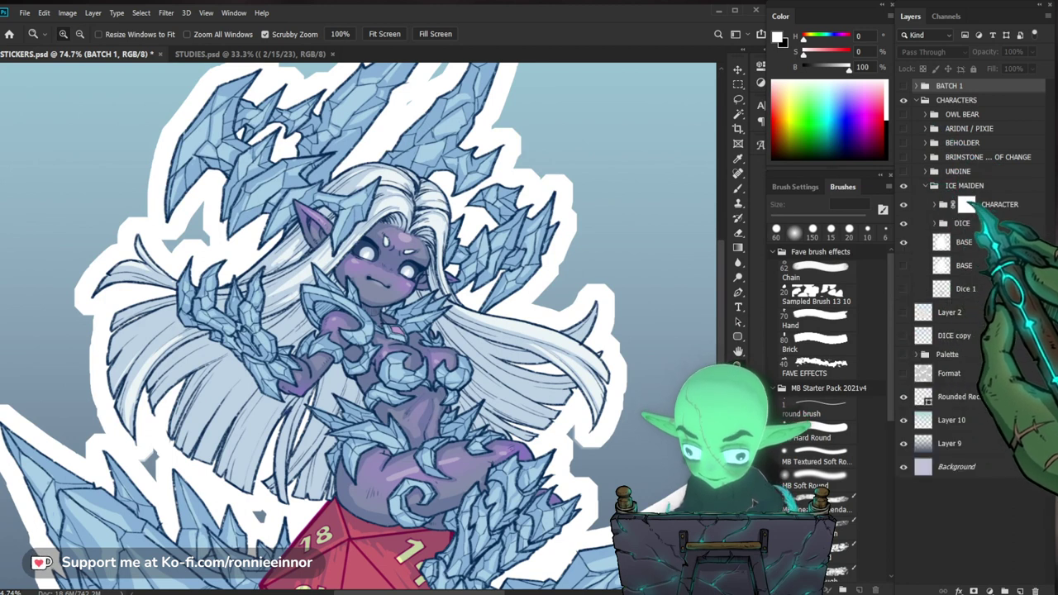
{"action": "left_click", "coordinate": [967, 204]}
{"action": "key", "text": "ctrl+shift+n"}
{"action": "key", "text": "Return"}
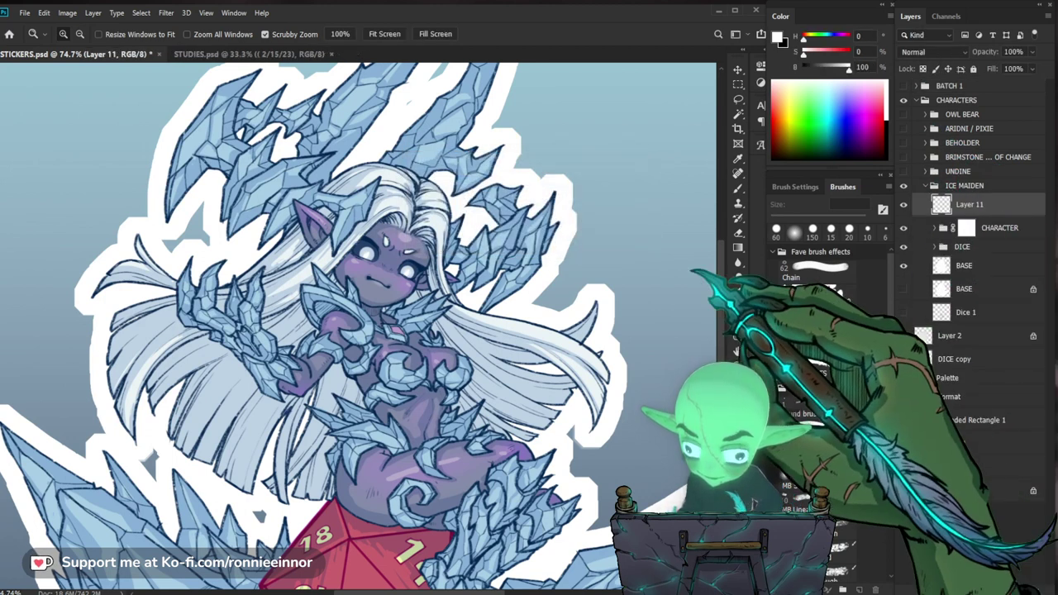
{"action": "left_click_drag", "start_coordinate": [384, 275], "coordinate": [413, 275]}
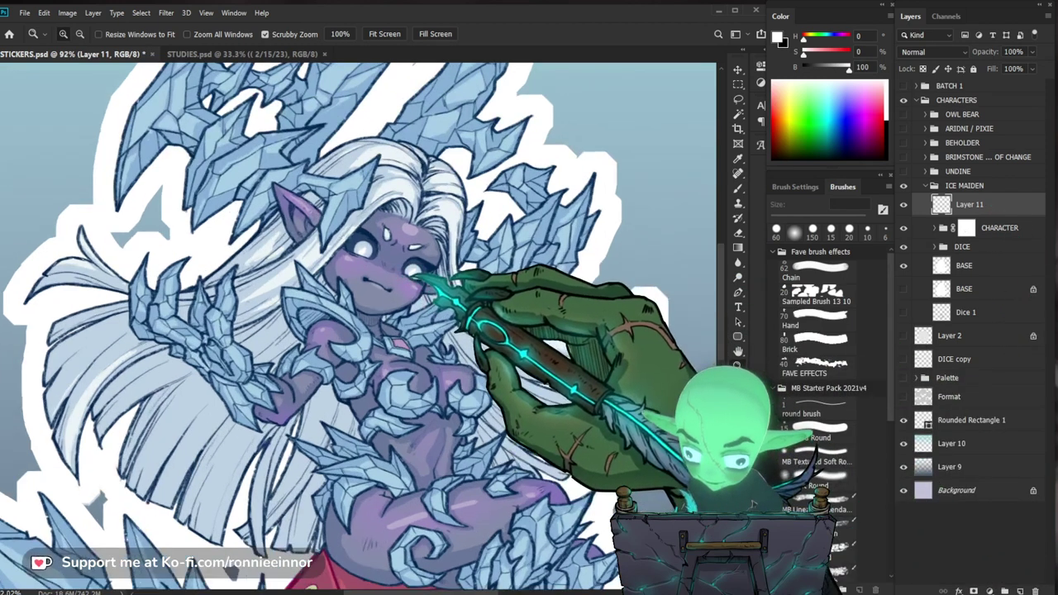
{"action": "scroll", "coordinate": [392, 341], "scroll_direction": "up", "scroll_amount": 2}
{"action": "key", "text": "b"}
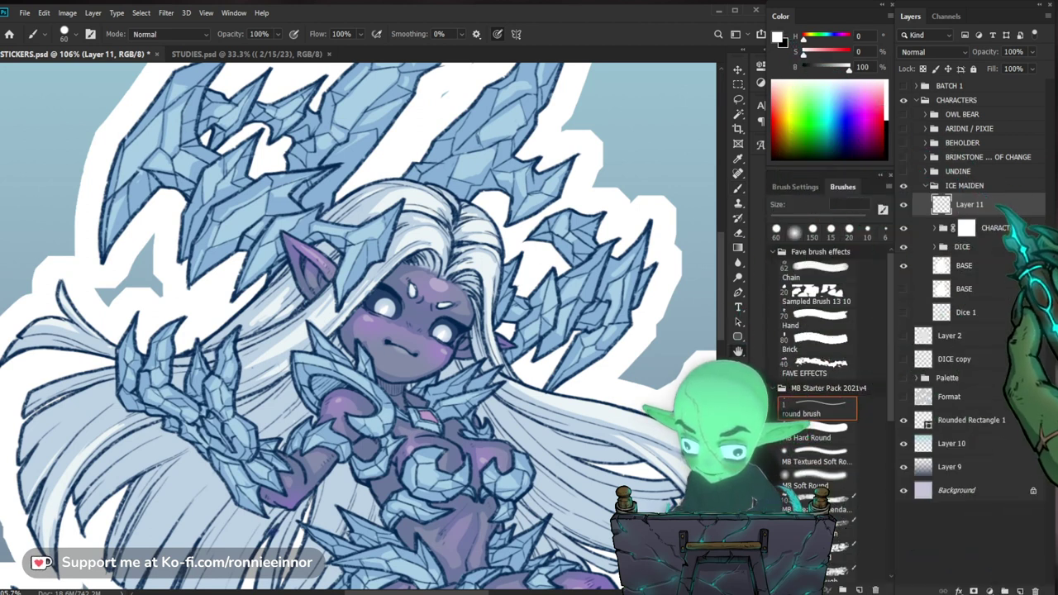
Give the new layer a bright blue Outer Glow in Screen mode with 31% opacity and 24 px size.
{"action": "double_click", "coordinate": [1000, 206]}
{"action": "left_click", "coordinate": [622, 440]}
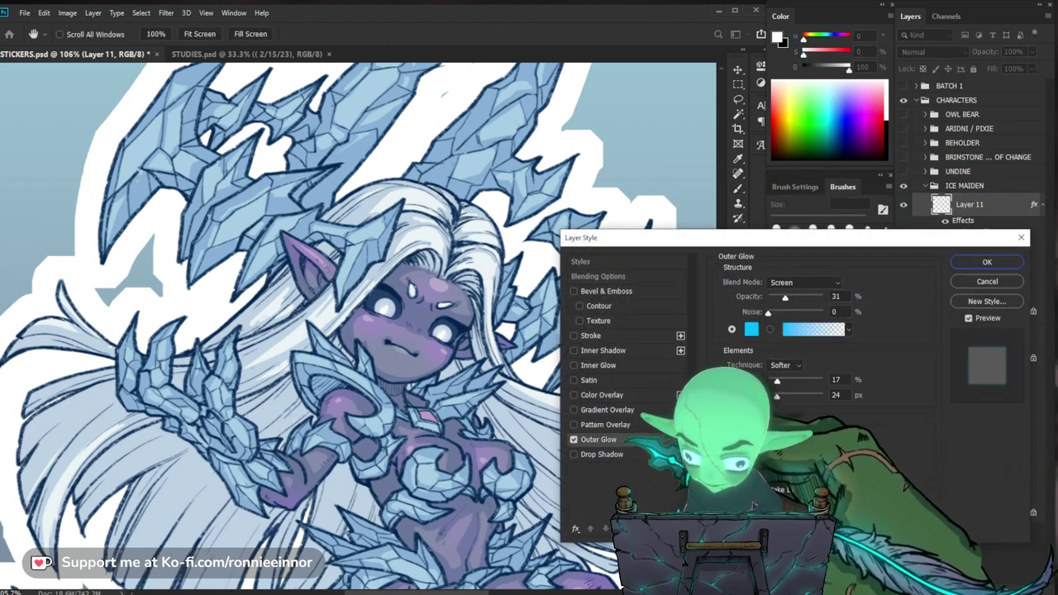
{"action": "key", "text": "Return"}
{"action": "key", "text": "z"}
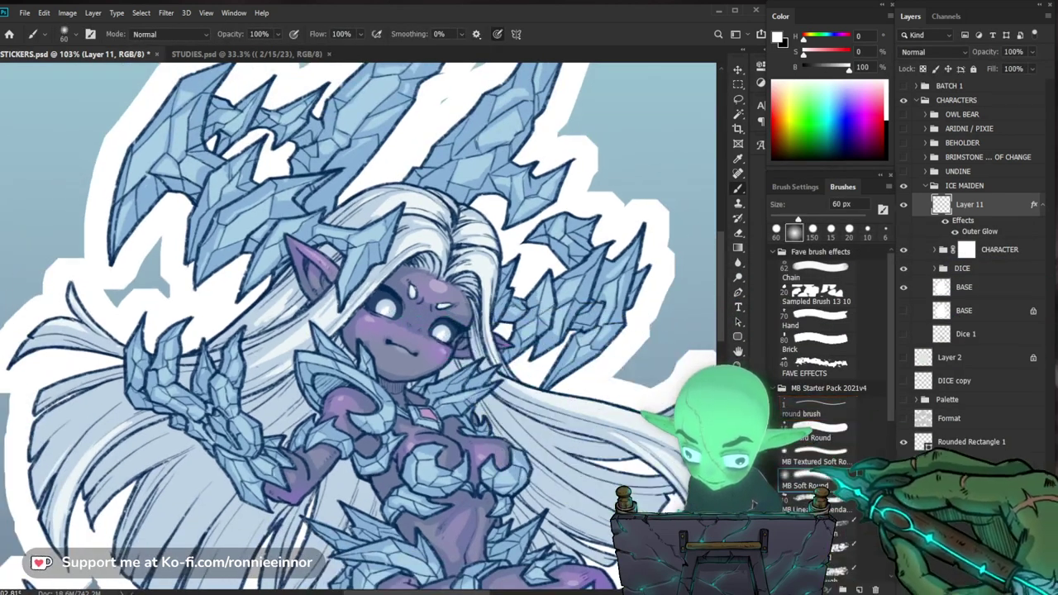
Paint a white glow over the ice maiden's eyes with the MB Soft Round brush, reduced to 45 px.
{"action": "left_click", "coordinate": [817, 480]}
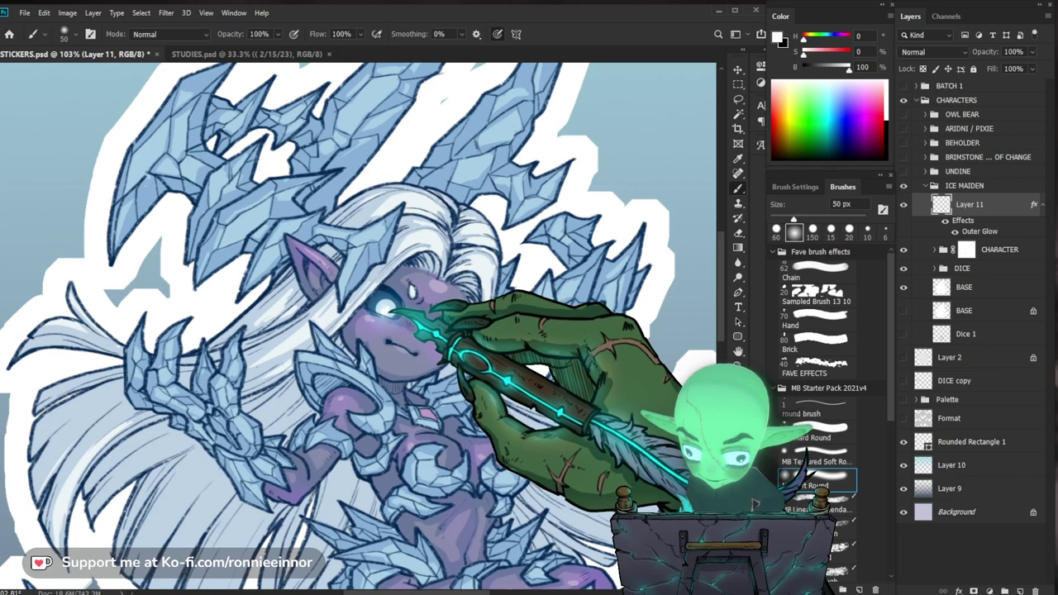
{"action": "key", "text": "ctrl+space"}
{"action": "left_click_drag", "start_coordinate": [593, 384], "coordinate": [513, 385]}
{"action": "left_click_drag", "start_coordinate": [604, 502], "coordinate": [549, 433]}
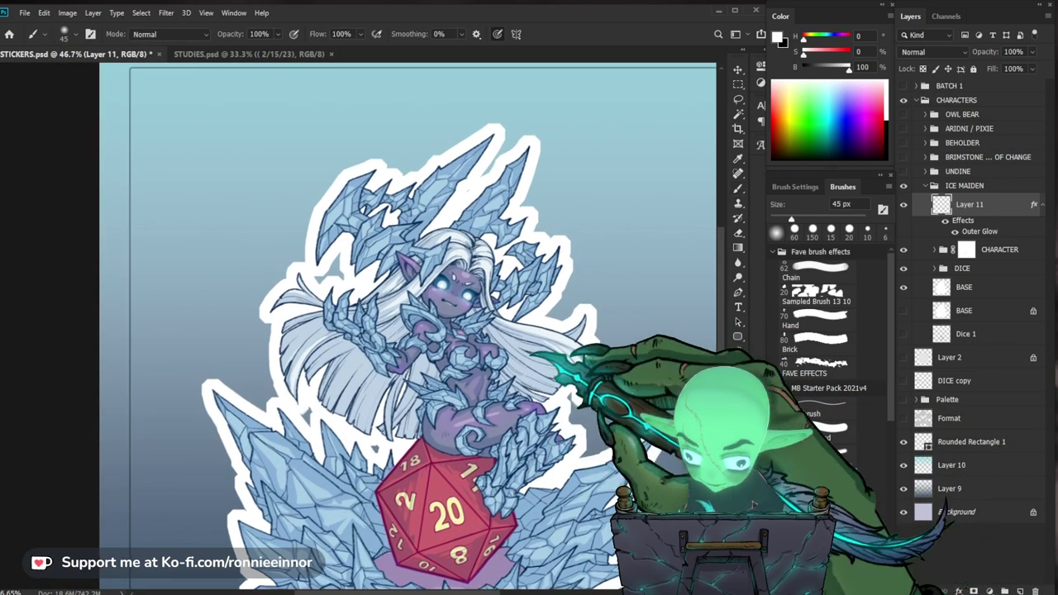
{"action": "key", "text": "ctrl+space"}
{"action": "left_click_drag", "start_coordinate": [468, 291], "coordinate": [539, 291]}
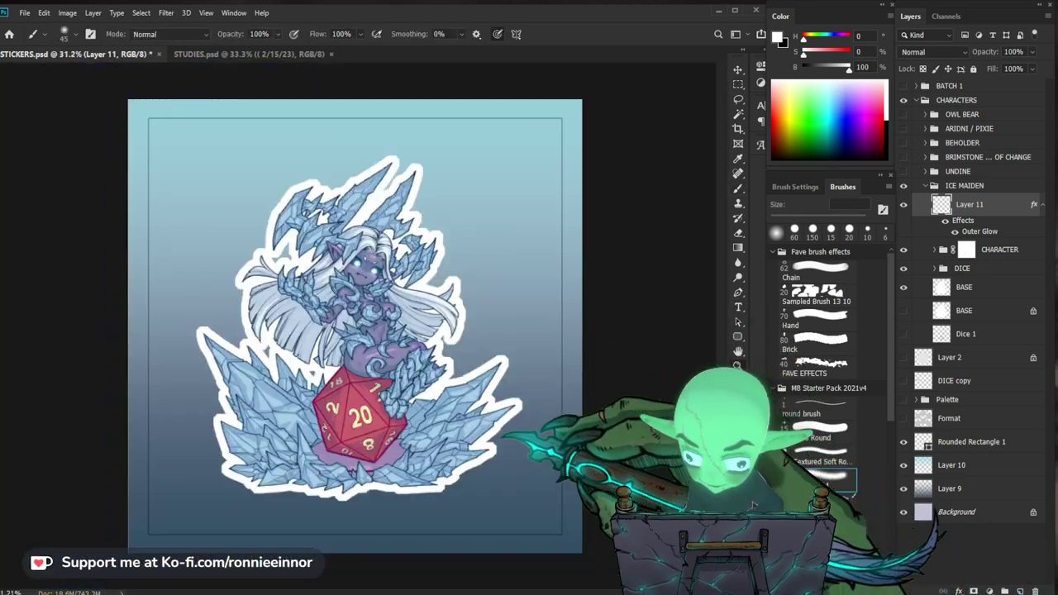
Refine the glow around the ice maiden's eyes with a 45 px eraser and the 45 px soft brush.
{"action": "scroll", "coordinate": [356, 421], "scroll_direction": "up", "scroll_amount": 2}
{"action": "left_click_drag", "start_coordinate": [389, 208], "coordinate": [516, 297]}
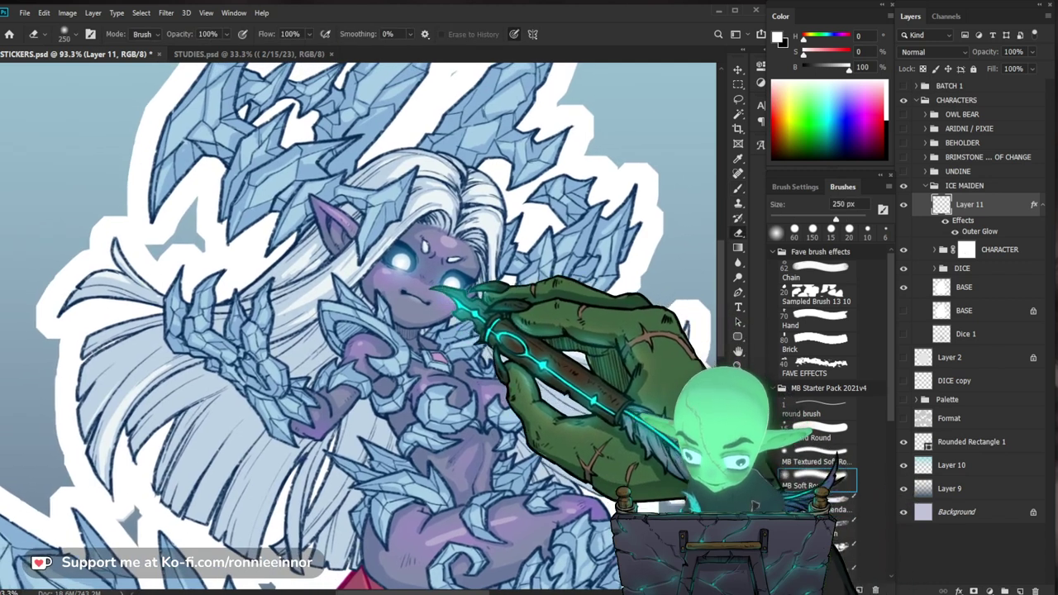
{"action": "key", "text": "bracketleft"}
{"action": "key", "text": "bracketleft"}
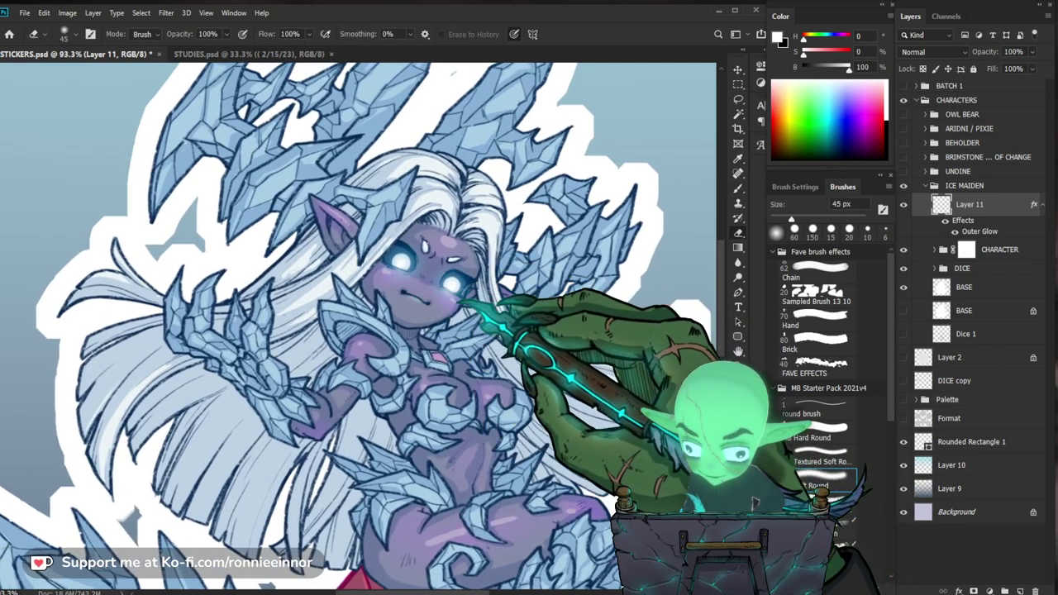
{"action": "key", "text": "b"}
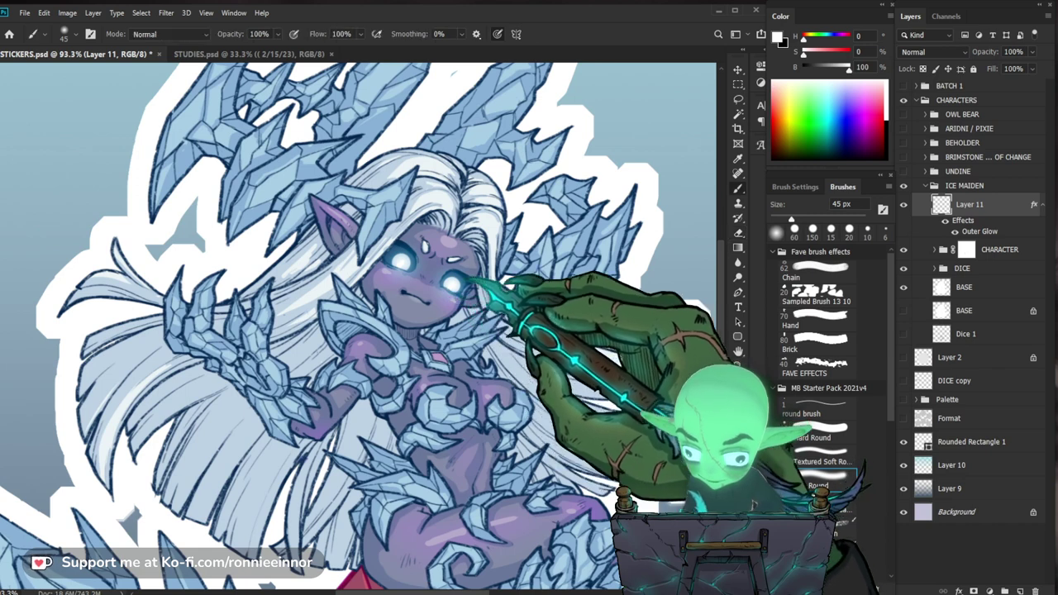
{"action": "mouse_move", "coordinate": [529, 307]}
{"action": "left_mouse_down"}
{"action": "mouse_move", "coordinate": [486, 331]}
{"action": "mouse_move", "coordinate": [525, 272]}
{"action": "mouse_move", "coordinate": [416, 318]}
{"action": "left_mouse_up"}
{"action": "key", "text": "b"}
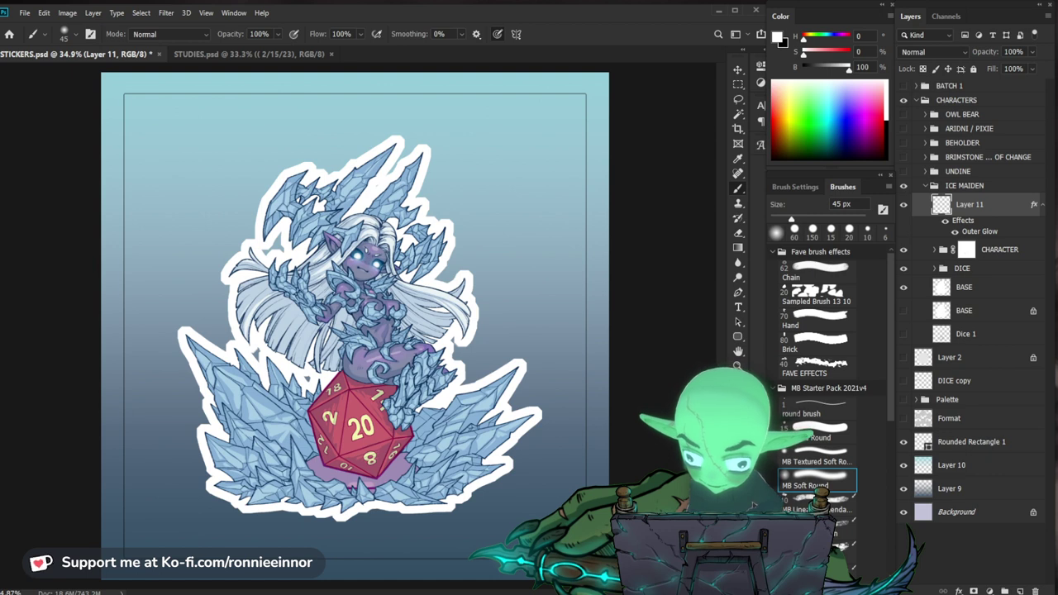
Add another new layer on top in the ICE MAIDEN group and sample the pale yellow of the die's 20.
{"action": "left_click_drag", "start_coordinate": [355, 454], "coordinate": [411, 447], "text": "ctrl+space"}
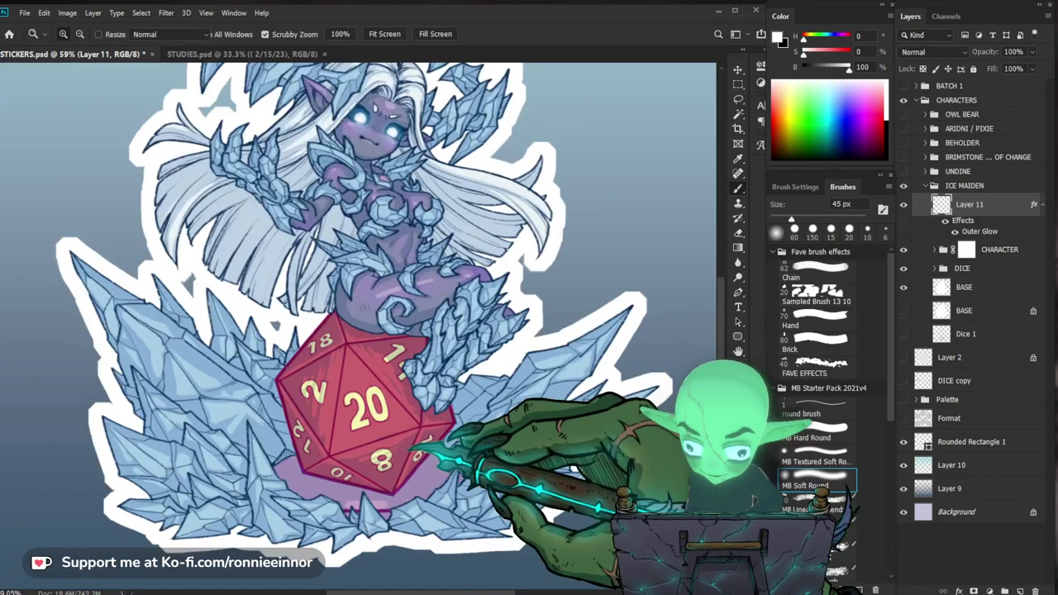
{"action": "left_click_drag", "start_coordinate": [320, 415], "coordinate": [355, 415]}
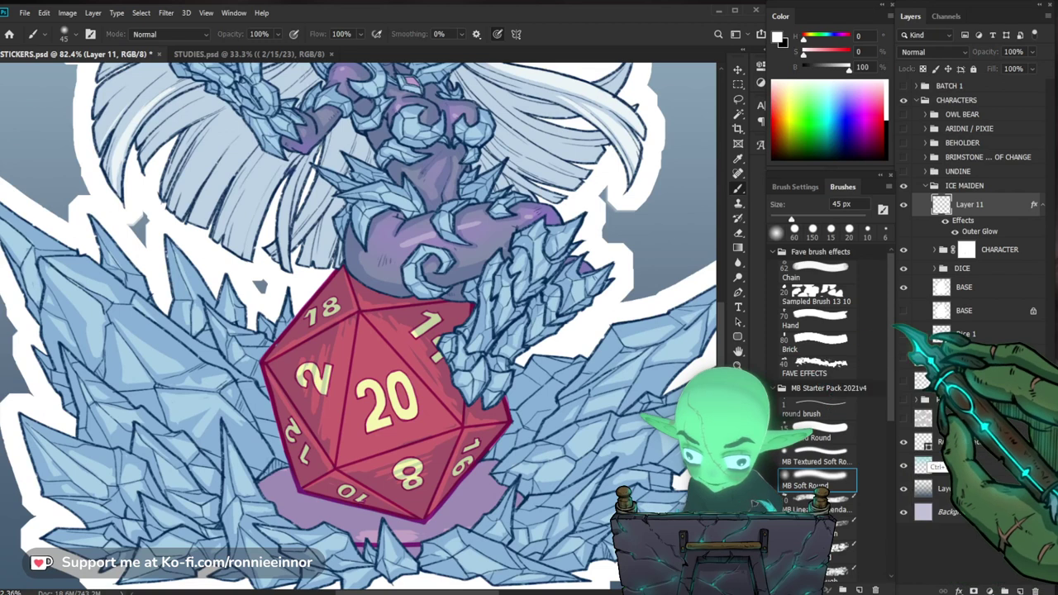
{"action": "key", "text": "ctrl+shift+n"}
{"action": "key", "text": "Return"}
{"action": "key", "text": "b"}
{"action": "left_click", "coordinate": [388, 412], "text": "alt"}
{"action": "key", "text": "z"}
{"action": "mouse_move", "coordinate": [411, 408]}
{"action": "left_mouse_down"}
{"action": "mouse_move", "coordinate": [377, 408]}
{"action": "mouse_move", "coordinate": [382, 419]}
{"action": "mouse_move", "coordinate": [403, 398]}
{"action": "left_mouse_up"}
{"action": "key", "text": "z"}
{"action": "key", "text": "b"}
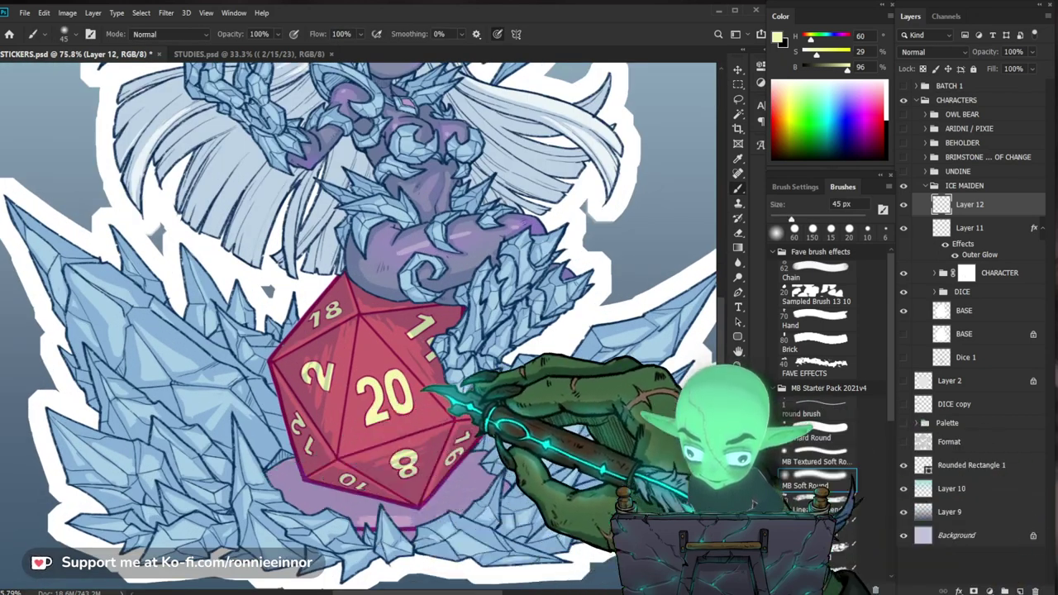
Apply an Outer Glow effect to the new layer for the die's numbers.
{"action": "double_click", "coordinate": [971, 204]}
{"action": "key", "text": "Return"}
{"action": "double_click", "coordinate": [1022, 207]}
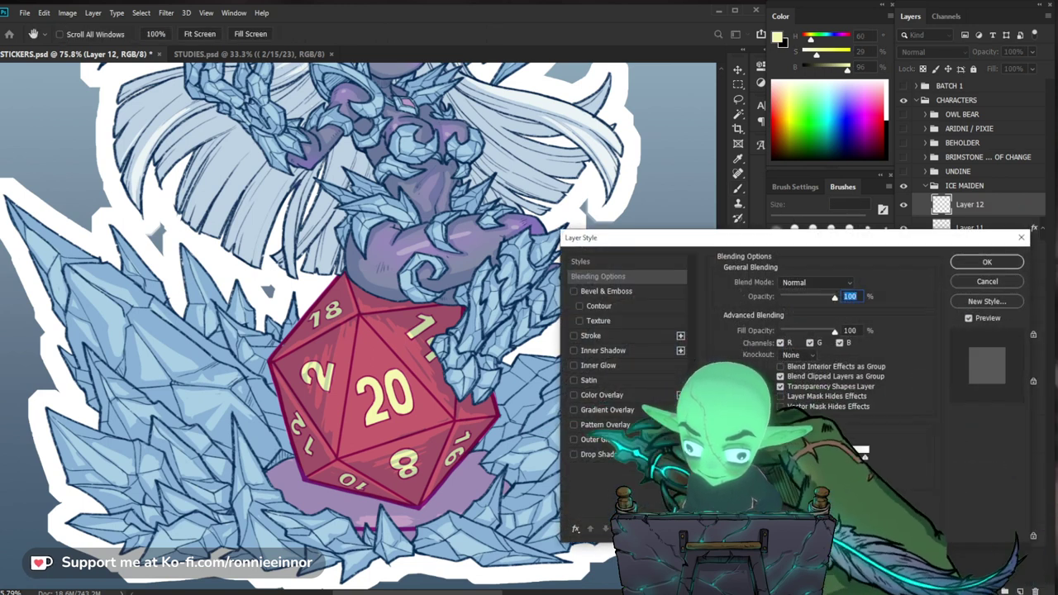
{"action": "left_click", "coordinate": [599, 440]}
{"action": "key", "text": "Return"}
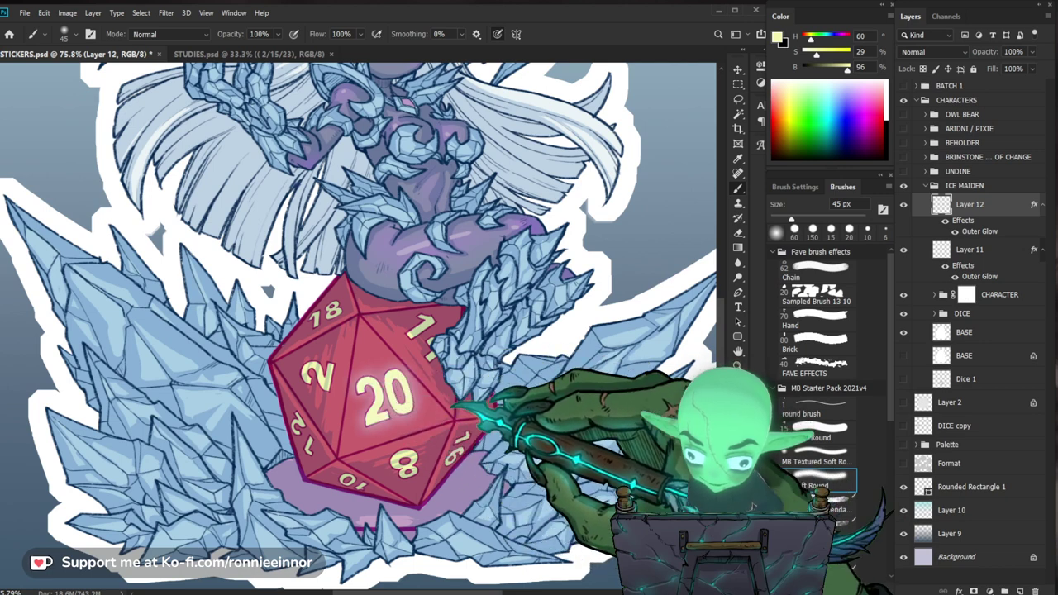
Paint a pale yellow glow over the die's numbers with the 45 px MB Soft Round brush on Layer 12.
{"action": "mouse_move", "coordinate": [388, 425]}
{"action": "left_mouse_down"}
{"action": "mouse_move", "coordinate": [397, 439]}
{"action": "mouse_move", "coordinate": [366, 386]}
{"action": "left_mouse_up"}
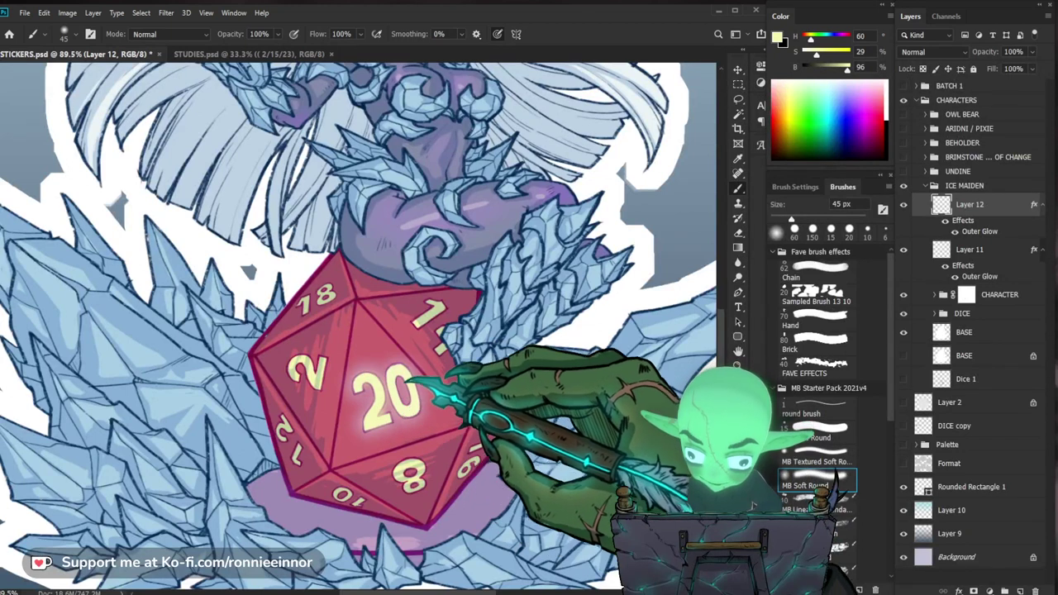
{"action": "scroll", "coordinate": [364, 393], "scroll_direction": "down", "scroll_amount": 5}
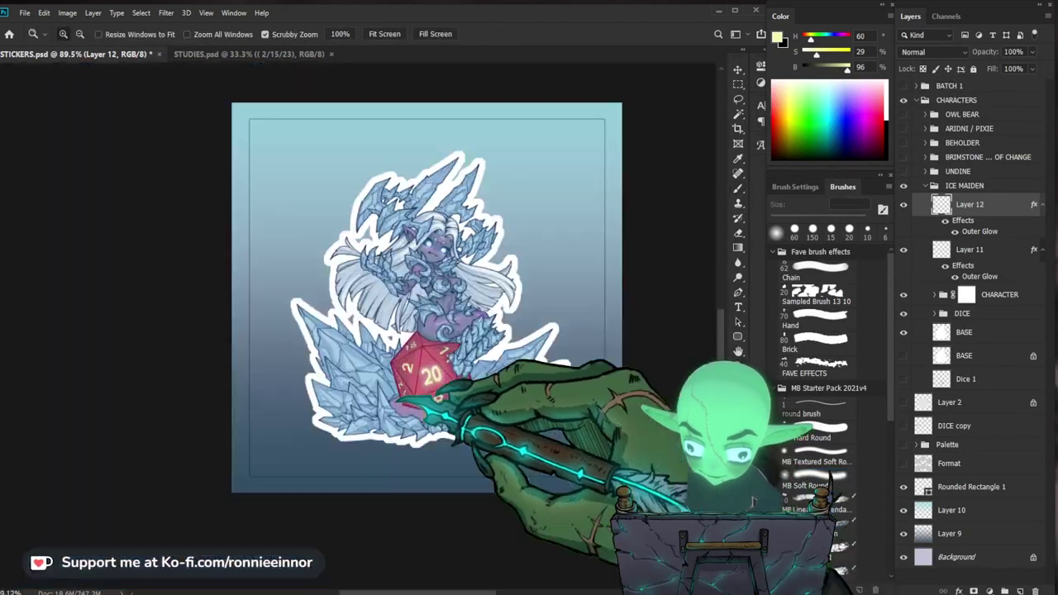
{"action": "mouse_move", "coordinate": [365, 406]}
{"action": "left_mouse_down"}
{"action": "mouse_move", "coordinate": [363, 371]}
{"action": "mouse_move", "coordinate": [317, 358]}
{"action": "left_mouse_up"}
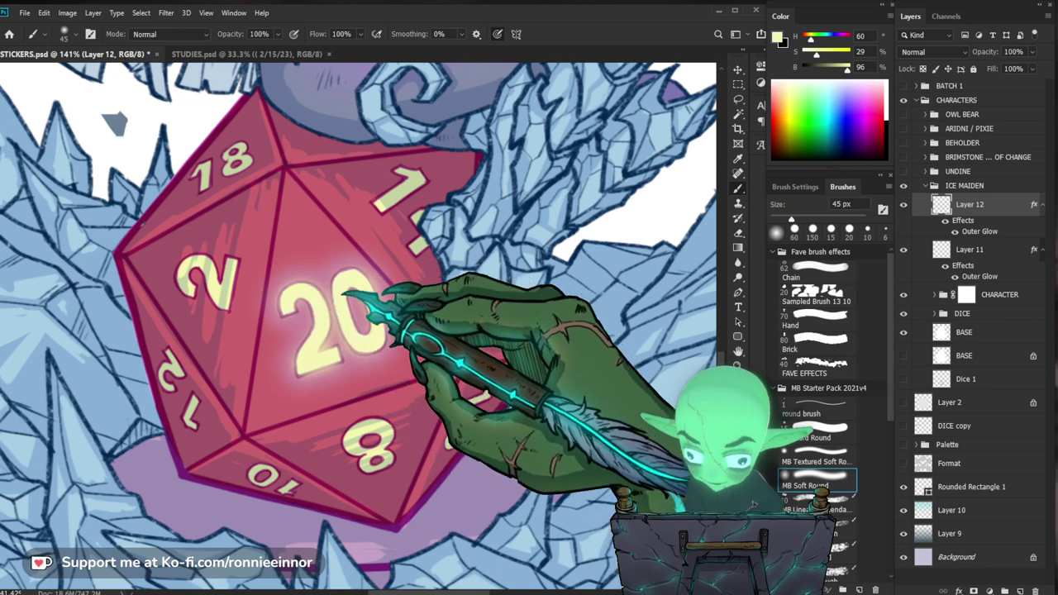
{"action": "scroll", "coordinate": [363, 330], "scroll_direction": "down", "scroll_amount": 6}
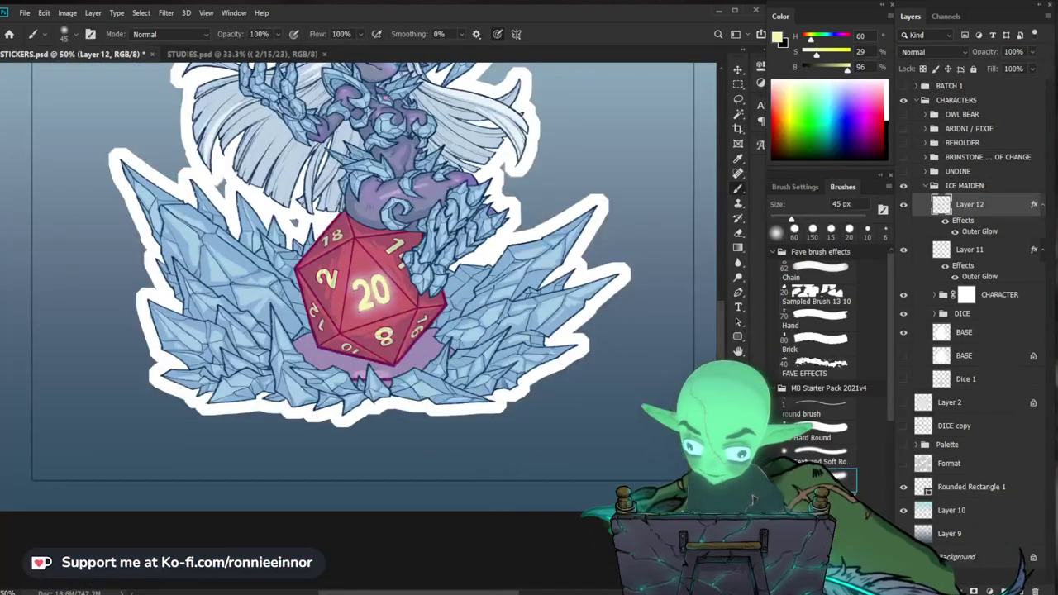
{"action": "scroll", "coordinate": [423, 355], "scroll_direction": "up", "scroll_amount": 6}
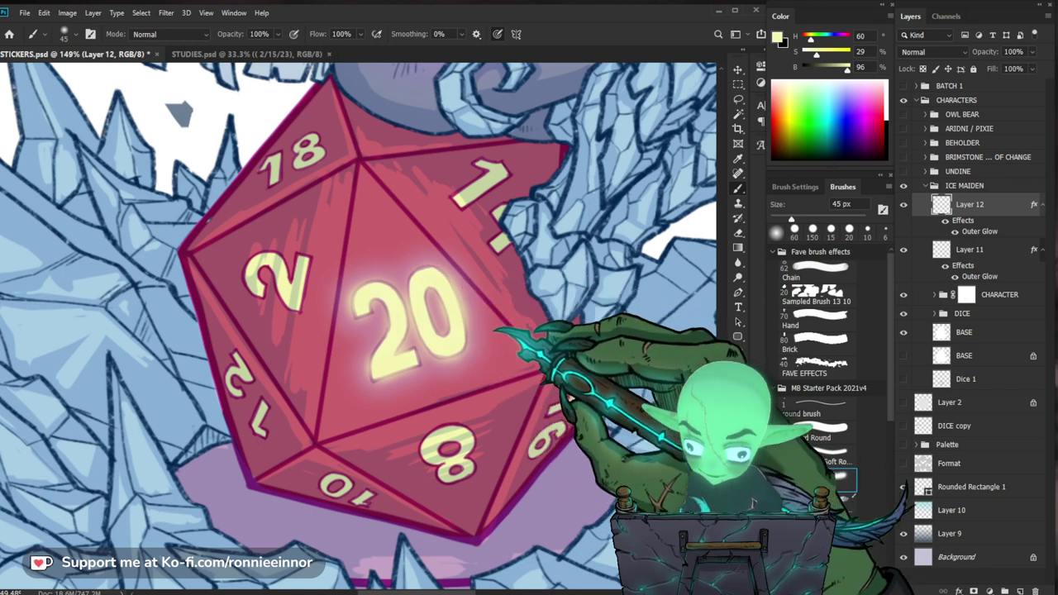
{"action": "scroll", "coordinate": [359, 389], "scroll_direction": "down", "scroll_amount": 5}
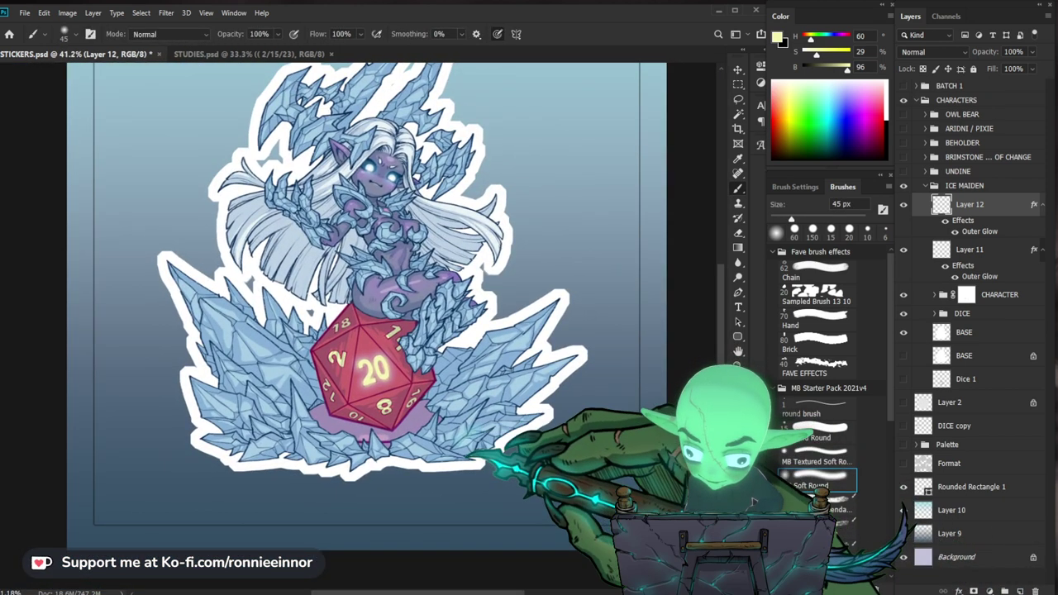
{"action": "scroll", "coordinate": [345, 388], "scroll_direction": "down", "scroll_amount": 4}
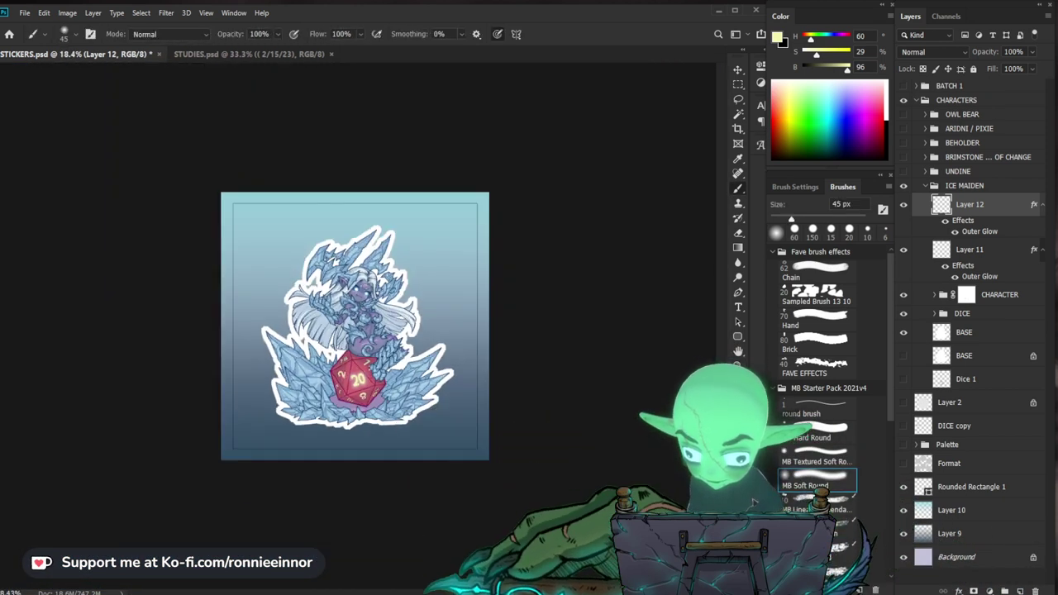
{"action": "scroll", "coordinate": [352, 374], "scroll_direction": "up", "scroll_amount": 5}
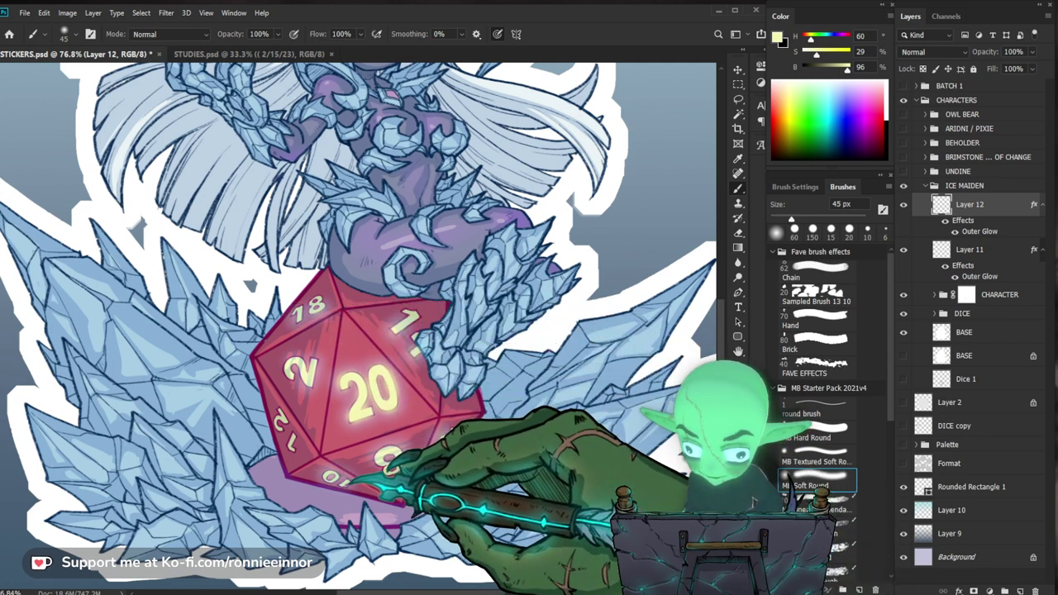
{"action": "key", "text": "ctrl+0"}
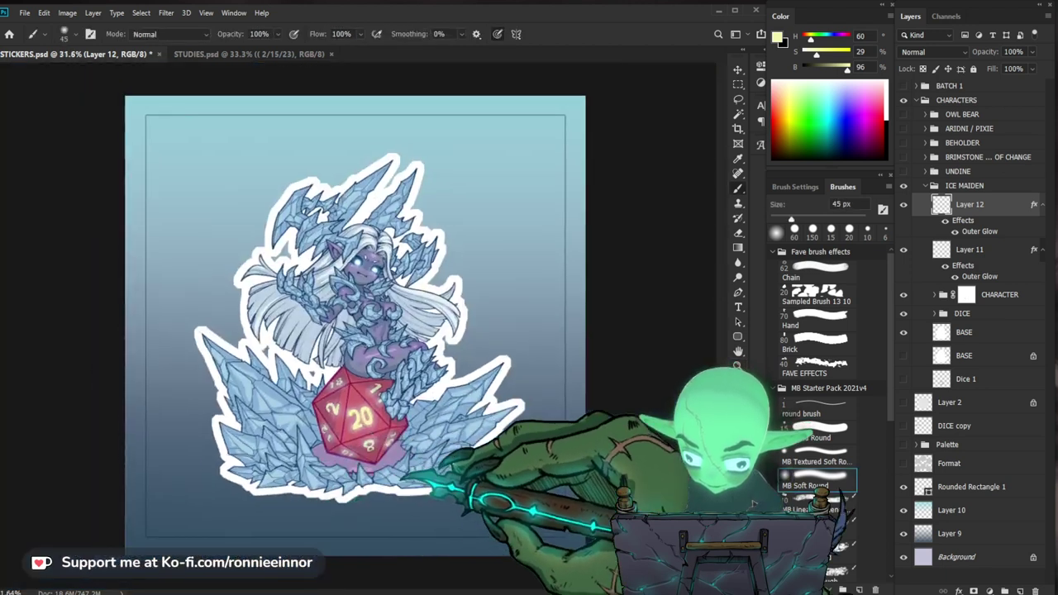
{"action": "left_click_drag", "start_coordinate": [506, 496], "coordinate": [521, 497]}
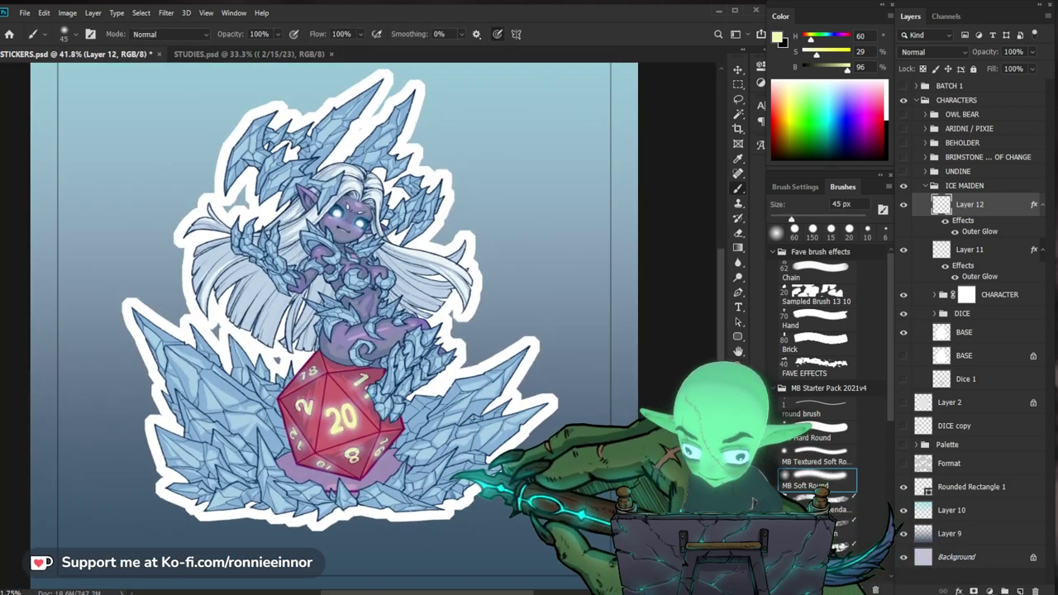
{"action": "scroll", "coordinate": [752, 502], "scroll_direction": "down", "scroll_amount": 6}
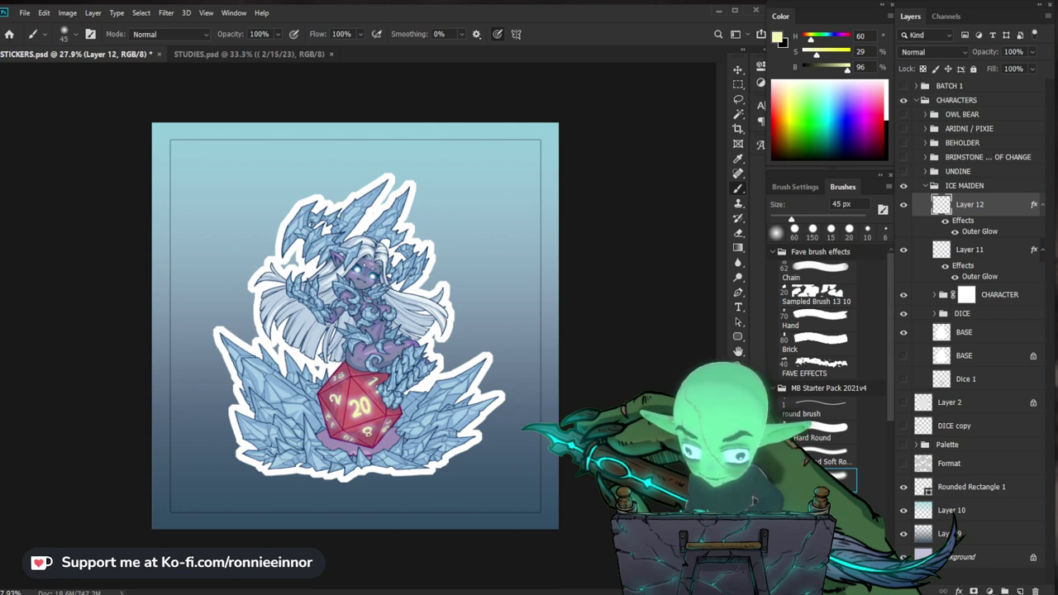
Enlarge the eraser to 200 px for softening the glow around the die's numbers.
{"action": "scroll", "coordinate": [752, 504], "scroll_direction": "up", "scroll_amount": 9}
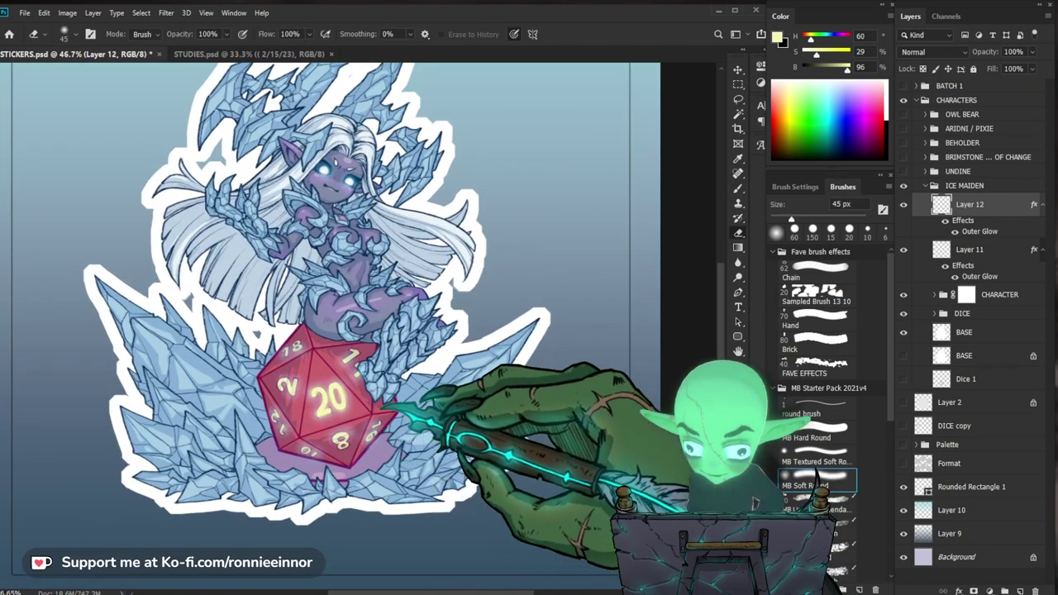
{"action": "key", "text": "]"}
{"action": "key", "text": "]"}
{"action": "key", "text": "]"}
{"action": "key", "text": "]"}
{"action": "key", "text": "]"}
{"action": "key", "text": "]"}
{"action": "key", "text": "]"}
{"action": "key", "text": "]"}
{"action": "key", "text": "]"}
{"action": "key", "text": "]"}
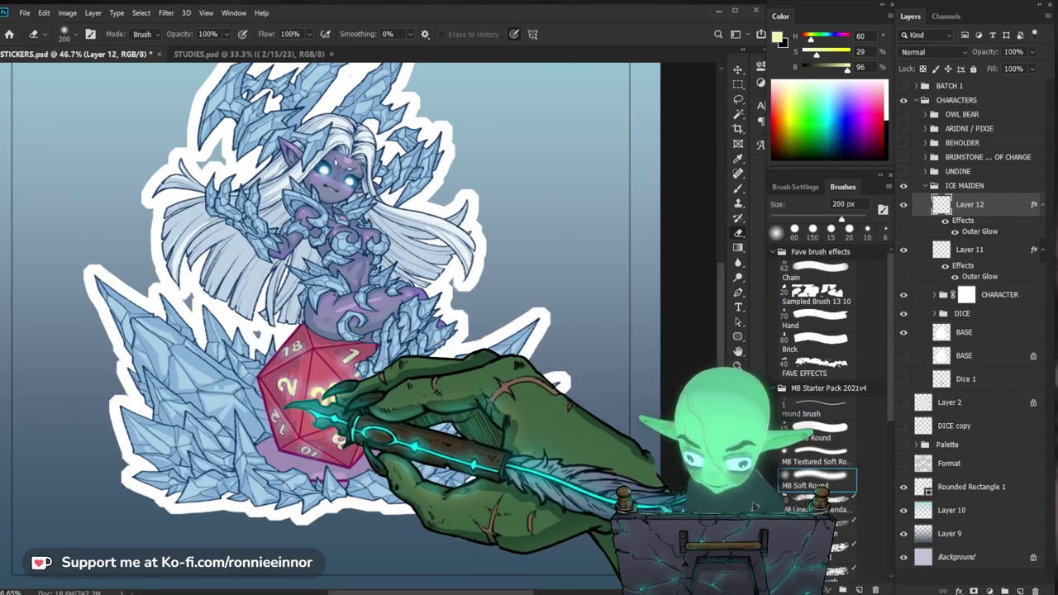
{"action": "key", "text": "z"}
{"action": "left_click_drag", "start_coordinate": [414, 391], "coordinate": [378, 413]}
{"action": "left_click_drag", "start_coordinate": [492, 455], "coordinate": [506, 456]}
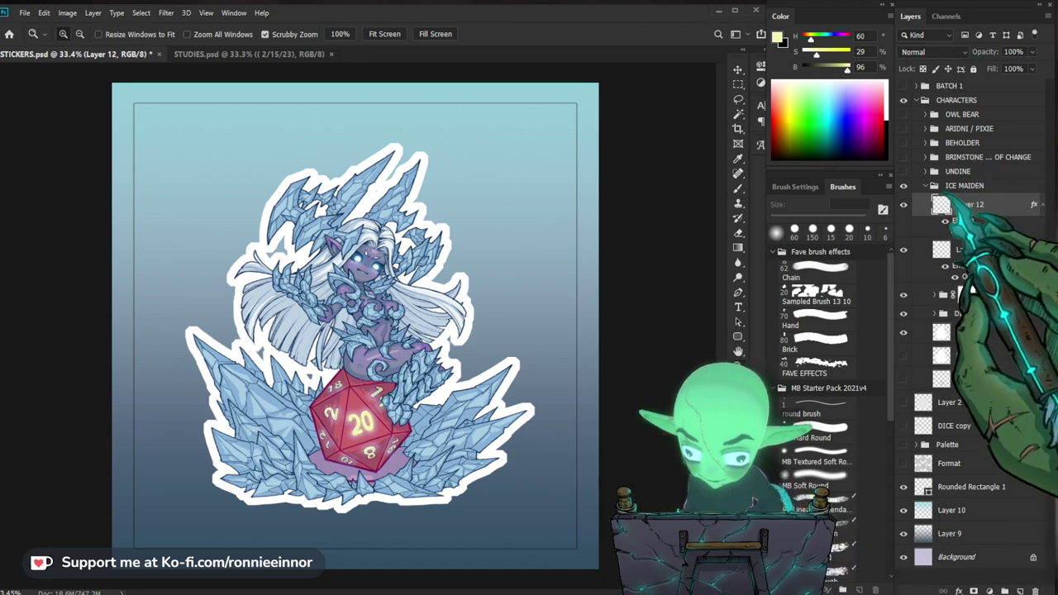
Duplicate the ICE MAIDEN group, move the copy above the CHARACTERS group and hide CHARACTERS.
{"action": "left_click", "coordinate": [959, 186]}
{"action": "left_click", "coordinate": [926, 186]}
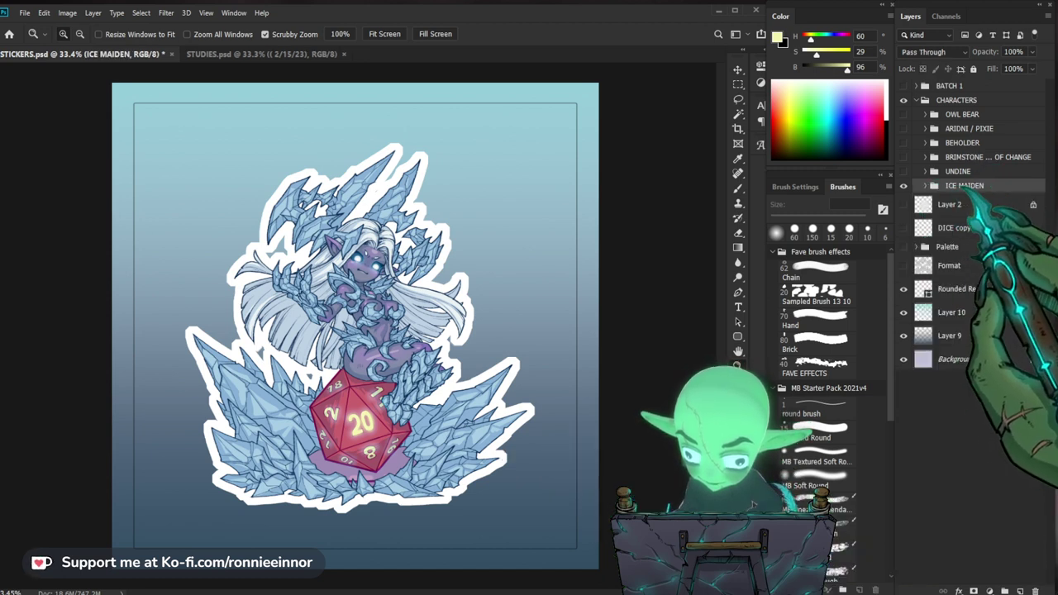
{"action": "key", "text": "ctrl+j"}
{"action": "left_click_drag", "start_coordinate": [970, 187], "coordinate": [978, 94]}
{"action": "left_click", "coordinate": [917, 114]}
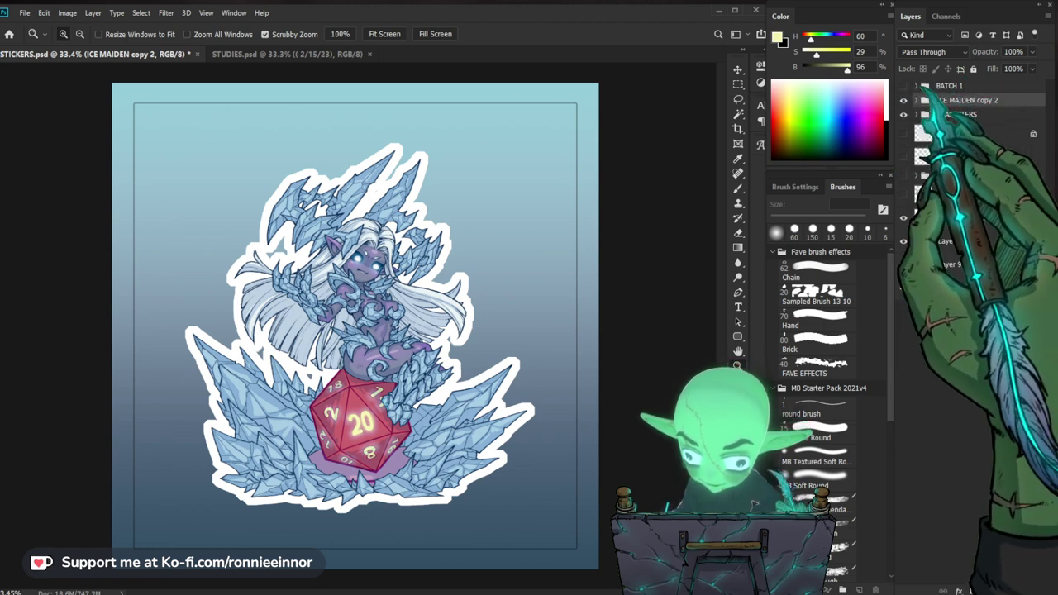
{"action": "left_click", "coordinate": [903, 114]}
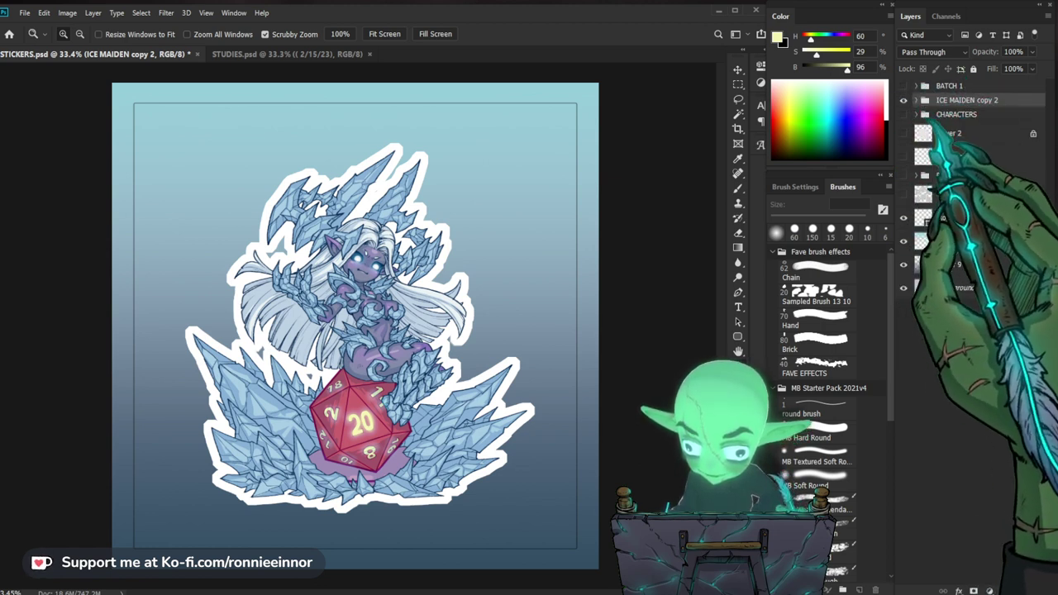
{"action": "left_click", "coordinate": [926, 114]}
Convert the duplicated ice maiden group to a smart object and place it in the visible BATCH 1 group above the older copy.
{"action": "right_click", "coordinate": [942, 100]}
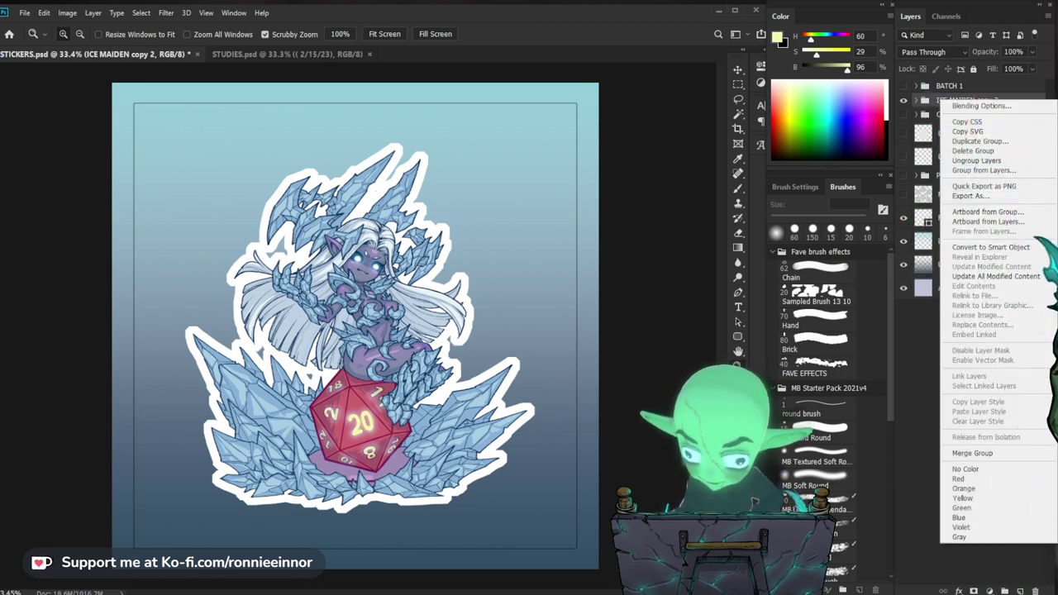
{"action": "left_click", "coordinate": [991, 248]}
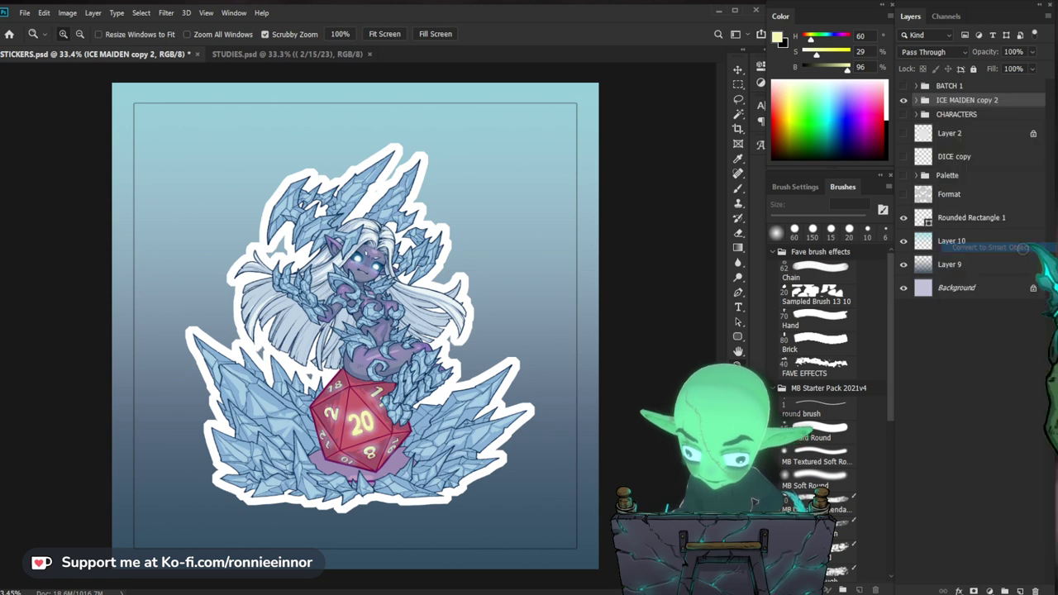
{"action": "left_click", "coordinate": [917, 86]}
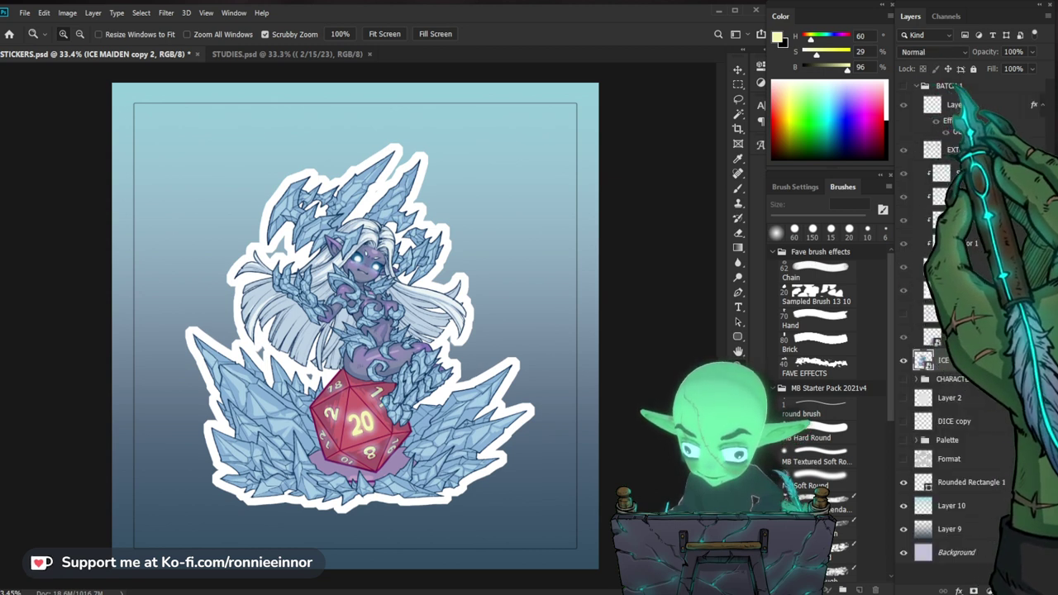
{"action": "left_click_drag", "start_coordinate": [989, 324], "coordinate": [987, 325]}
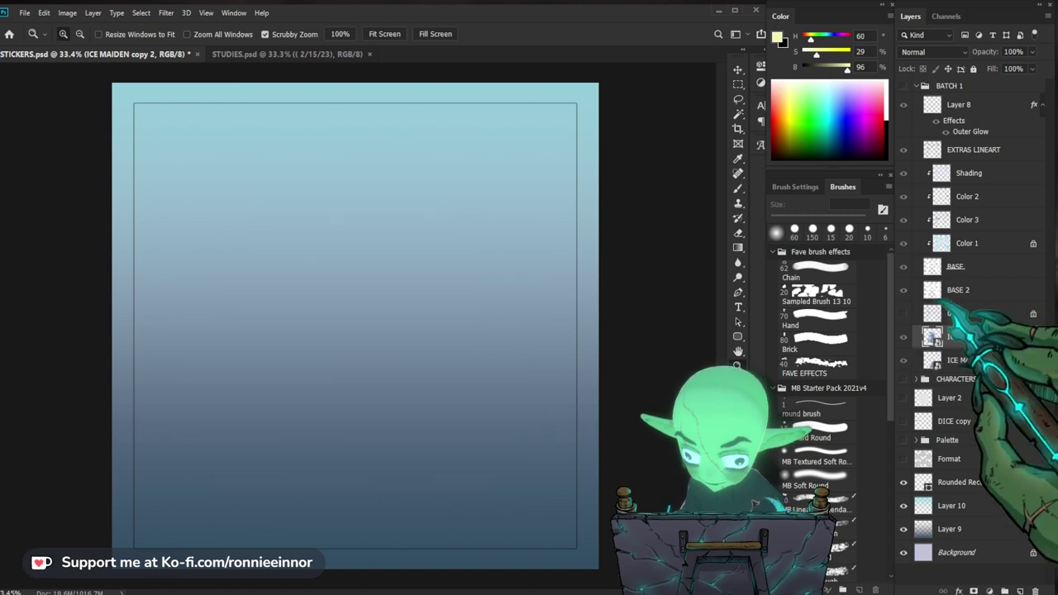
{"action": "key", "text": "ctrl+z"}
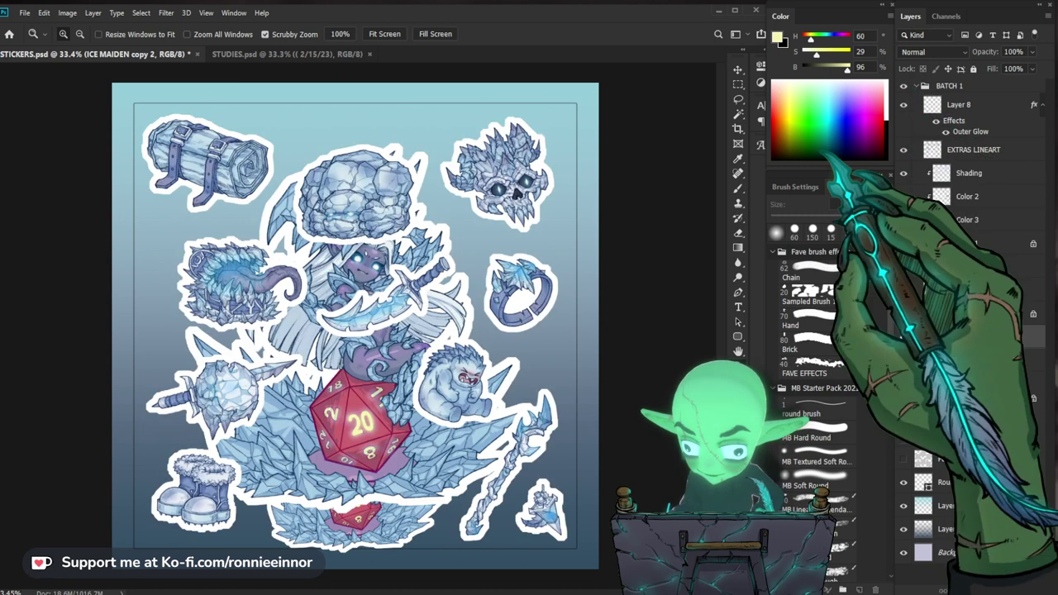
Scale the new ice maiden to 55.20% and position it over the old one between the boots and the staff.
{"action": "key", "text": "ctrl+t"}
{"action": "left_click_drag", "start_coordinate": [155, 139], "coordinate": [287, 245]}
{"action": "left_click_drag", "start_coordinate": [518, 410], "coordinate": [466, 502]}
{"action": "left_click_drag", "start_coordinate": [612, 334], "coordinate": [599, 343]}
{"action": "key", "text": "Left"}
{"action": "key", "text": "Left"}
{"action": "key", "text": "Left"}
{"action": "key", "text": "Left"}
{"action": "key", "text": "Down"}
{"action": "key", "text": "Down"}
{"action": "key", "text": "Down"}
{"action": "key", "text": "Down"}
{"action": "key", "text": "Down"}
{"action": "key", "text": "Left"}
{"action": "key", "text": "Left"}
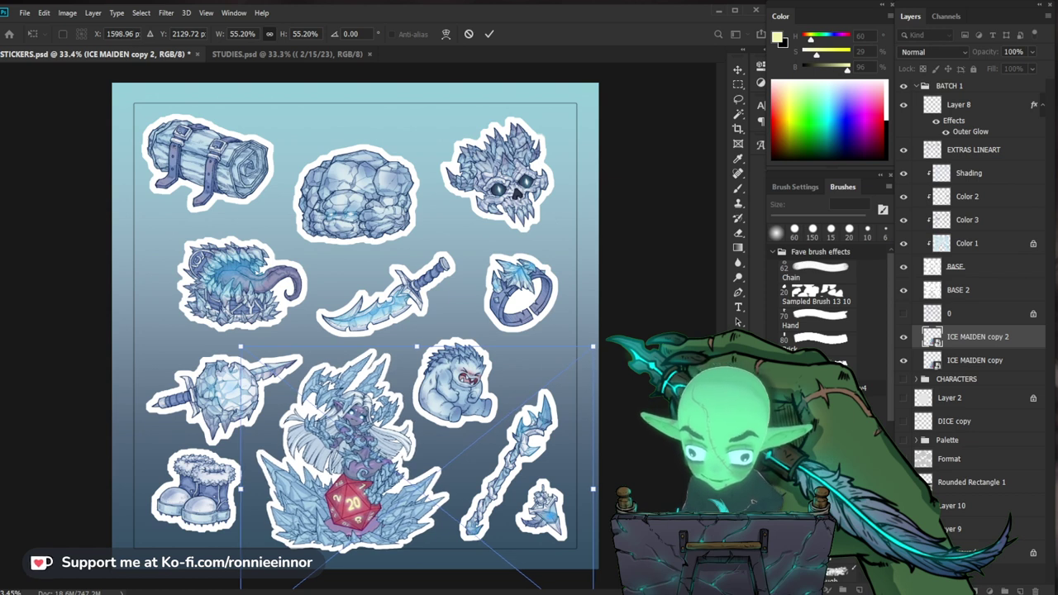
Delete the older ICE MAIDEN copy layer and toggle the new copy's visibility to check it.
{"action": "left_click", "coordinate": [982, 361]}
{"action": "key", "text": "Delete"}
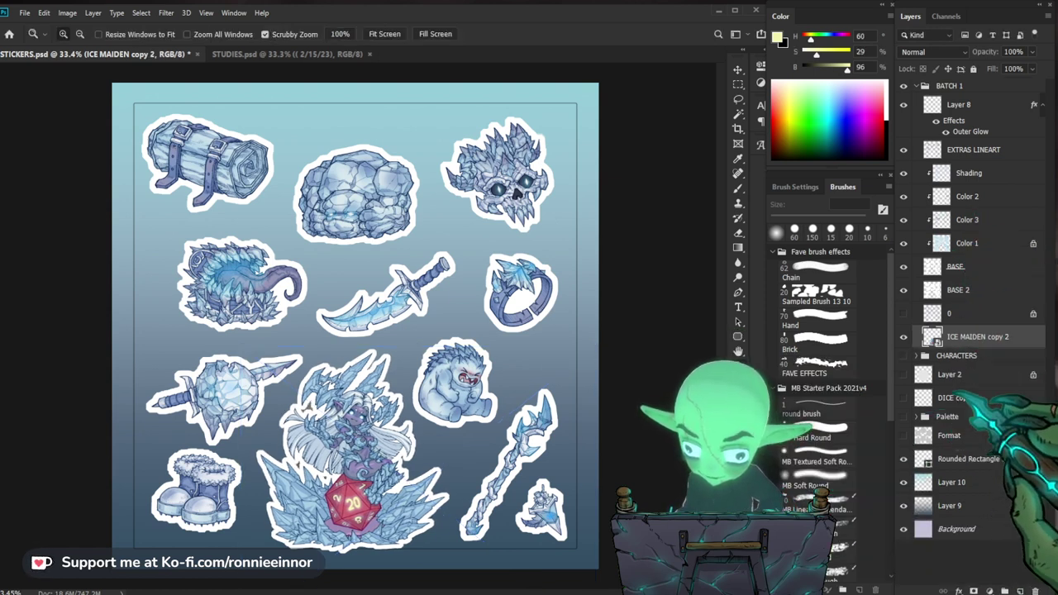
{"action": "left_click", "coordinate": [903, 338]}
{"action": "left_click", "coordinate": [904, 338]}
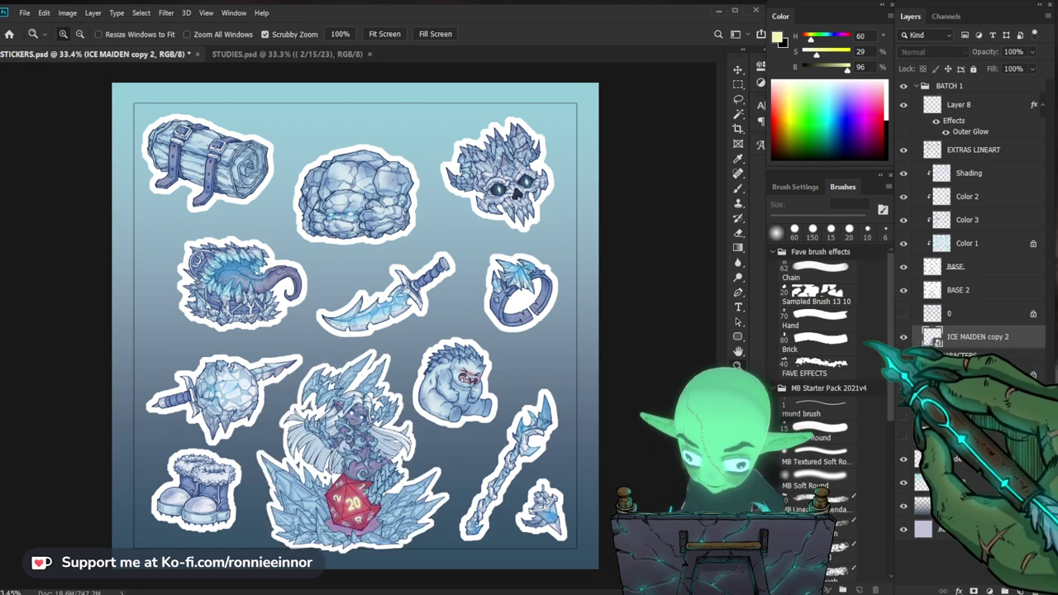
Move the ice maiden inside the sheet's lower margin line and scale it down to 52.16%.
{"action": "left_click_drag", "start_coordinate": [359, 533], "coordinate": [434, 468]}
{"action": "left_click", "coordinate": [432, 473], "text": "alt"}
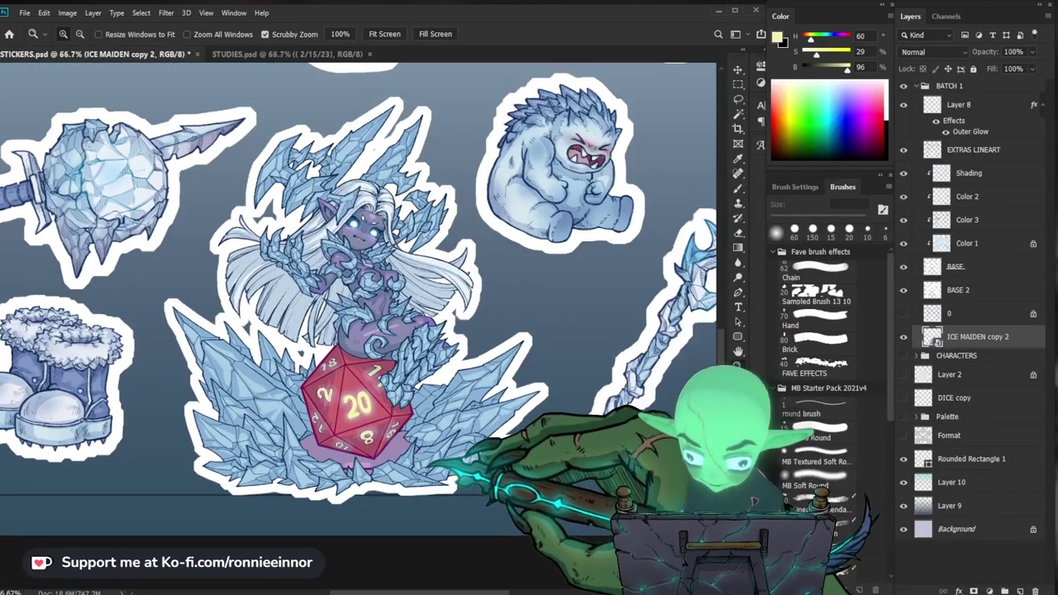
{"action": "key", "text": "v"}
{"action": "key", "text": "shift"}
{"action": "mouse_move", "coordinate": [436, 453]}
{"action": "left_mouse_down"}
{"action": "mouse_move", "coordinate": [434, 428]}
{"action": "mouse_move", "coordinate": [453, 431]}
{"action": "mouse_move", "coordinate": [436, 452]}
{"action": "left_mouse_up"}
{"action": "scroll", "coordinate": [463, 409], "scroll_direction": "down", "scroll_amount": 3}
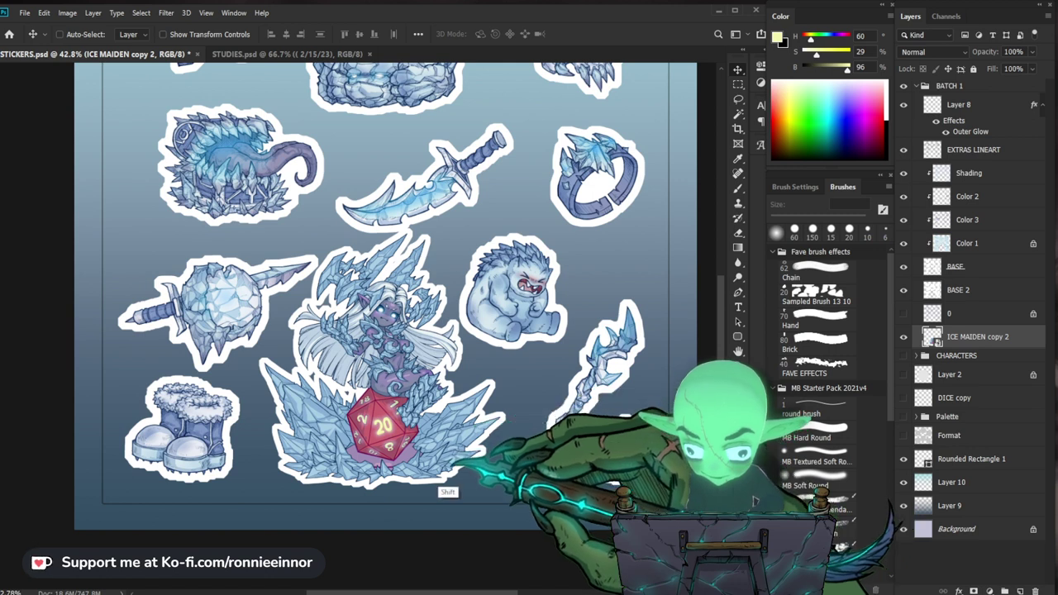
{"action": "left_click_drag", "start_coordinate": [438, 485], "coordinate": [439, 492]}
{"action": "key", "text": "ctrl+t"}
{"action": "left_click_drag", "start_coordinate": [693, 234], "coordinate": [677, 245]}
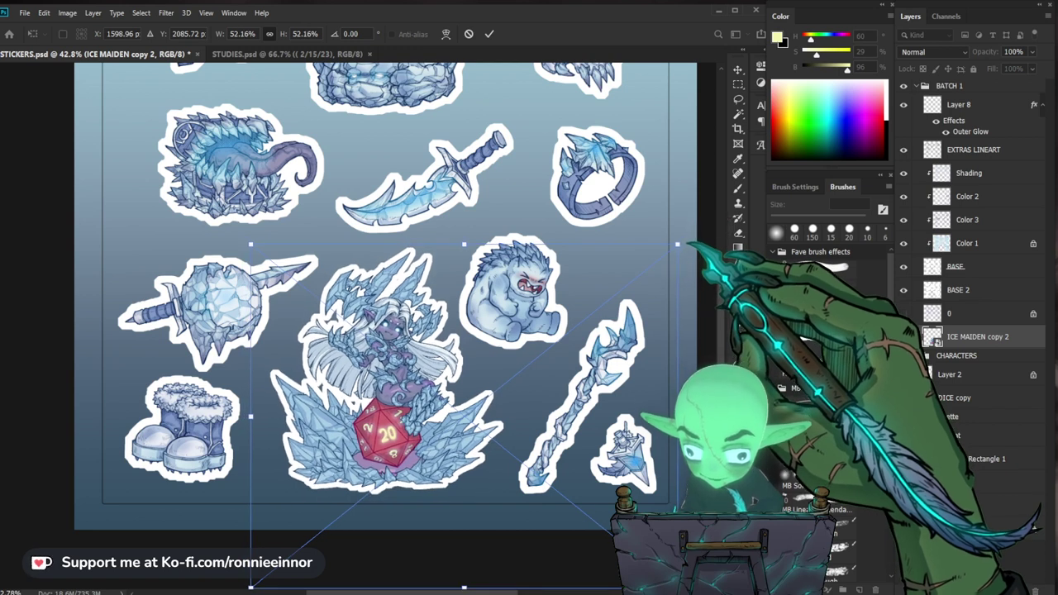
{"action": "key", "text": "Return"}
Nudge the ice maiden slightly to the right to even out its spacing among the neighbouring stickers.
{"action": "left_click_drag", "start_coordinate": [392, 469], "coordinate": [411, 431]}
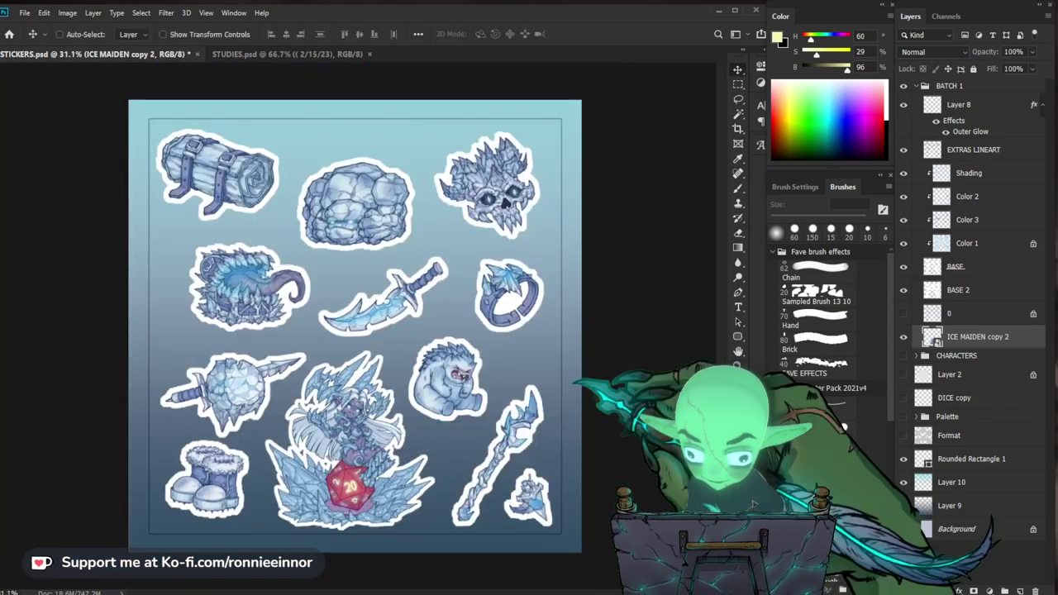
{"action": "left_click_drag", "start_coordinate": [409, 476], "coordinate": [449, 500]}
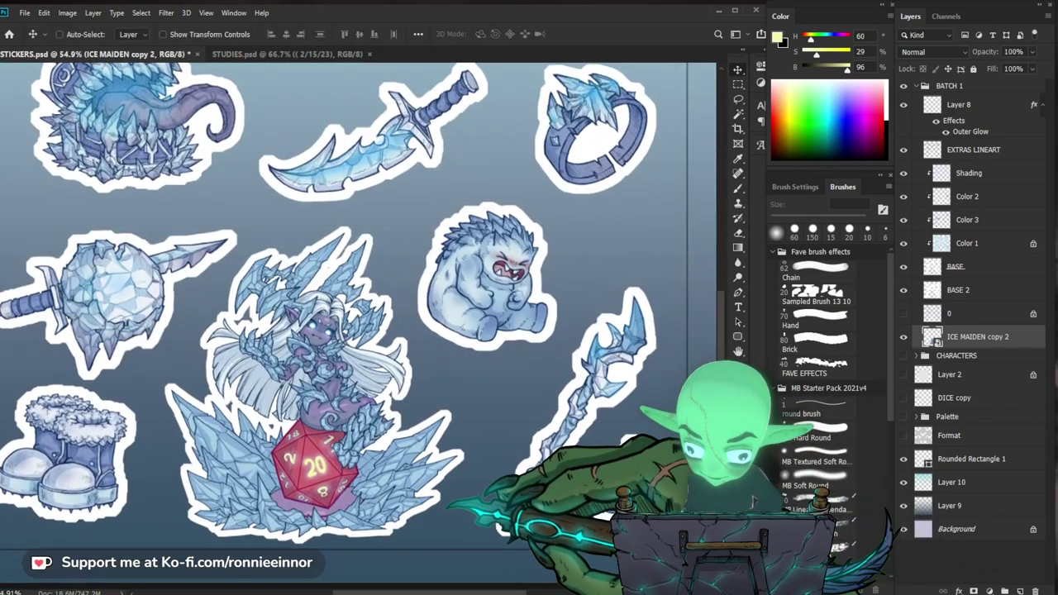
{"action": "key", "text": "Right"}
{"action": "key", "text": "Right"}
{"action": "key", "text": "Right"}
{"action": "key", "text": "Right"}
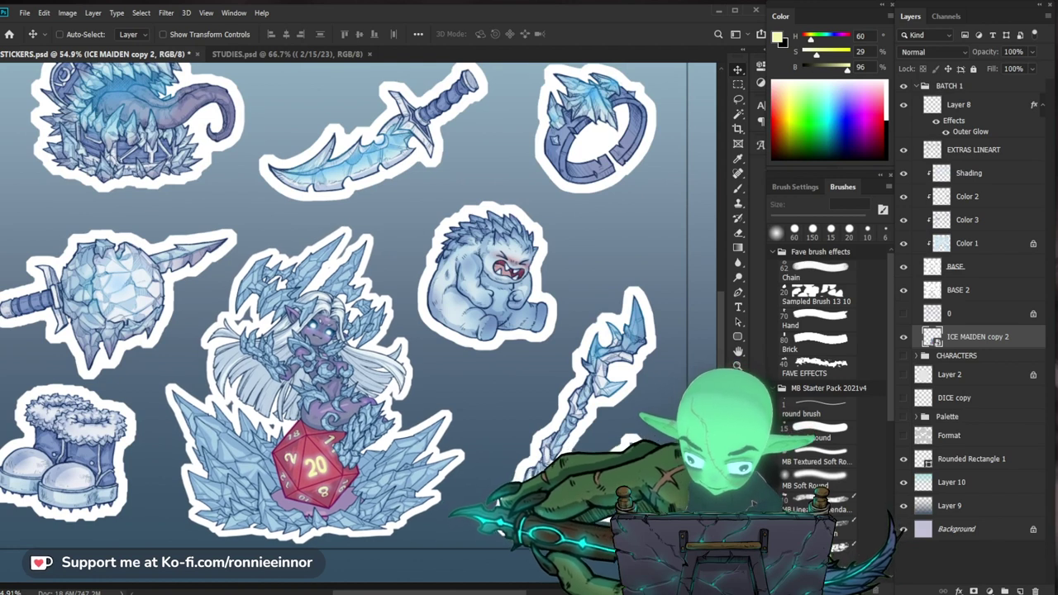
{"action": "key", "text": "Right"}
{"action": "mouse_move", "coordinate": [366, 411]}
{"action": "left_mouse_down"}
{"action": "mouse_move", "coordinate": [389, 402]}
{"action": "mouse_move", "coordinate": [360, 411]}
{"action": "left_mouse_up"}
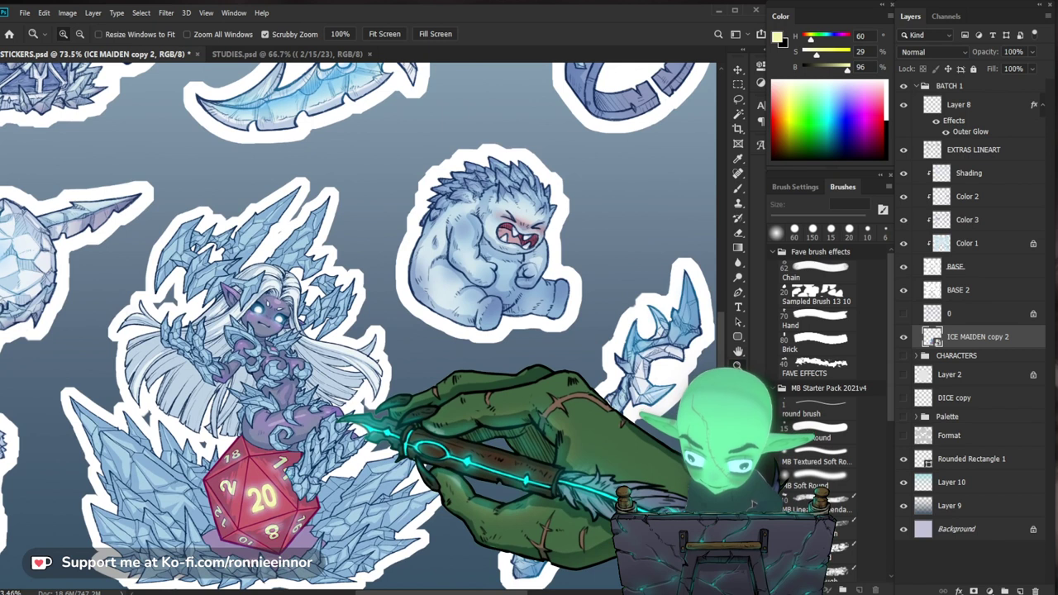
{"action": "left_click_drag", "start_coordinate": [501, 351], "coordinate": [455, 352]}
{"action": "left_click_drag", "start_coordinate": [612, 358], "coordinate": [607, 338]}
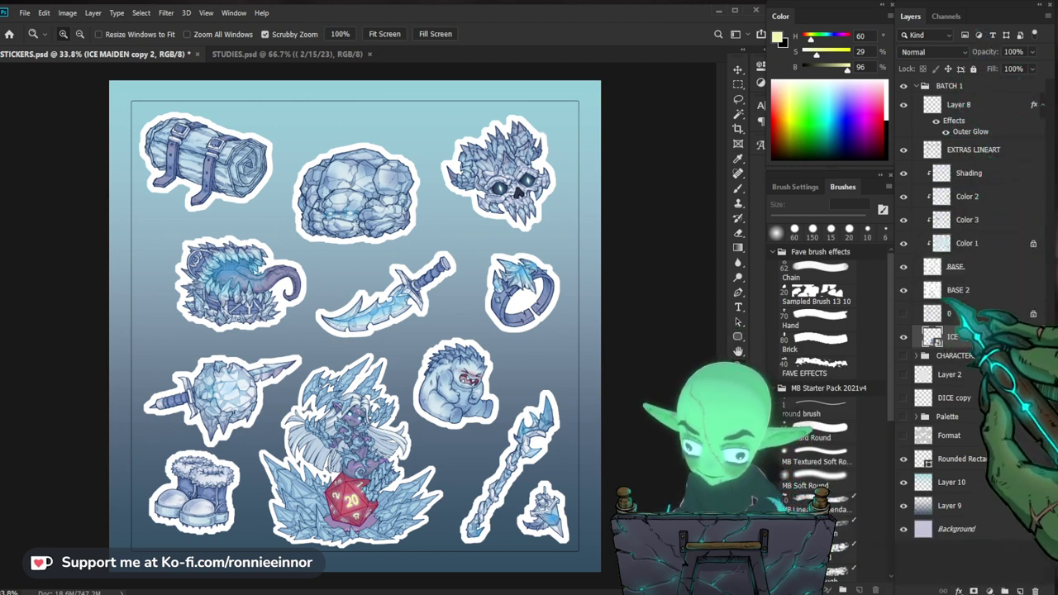
Load the combined outlines of BASE 2 and ICE MAIDEN copy 2 as a selection and invert it.
{"action": "left_click", "coordinate": [938, 290], "text": "ctrl"}
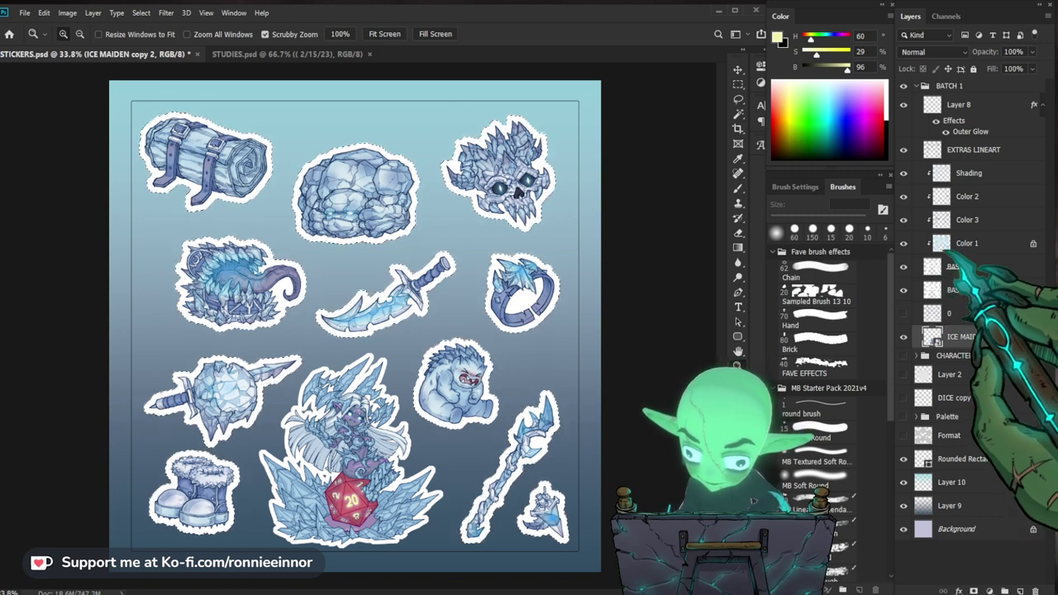
{"action": "left_click", "coordinate": [934, 337], "text": "ctrl"}
{"action": "left_click", "coordinate": [932, 336], "text": "ctrl"}
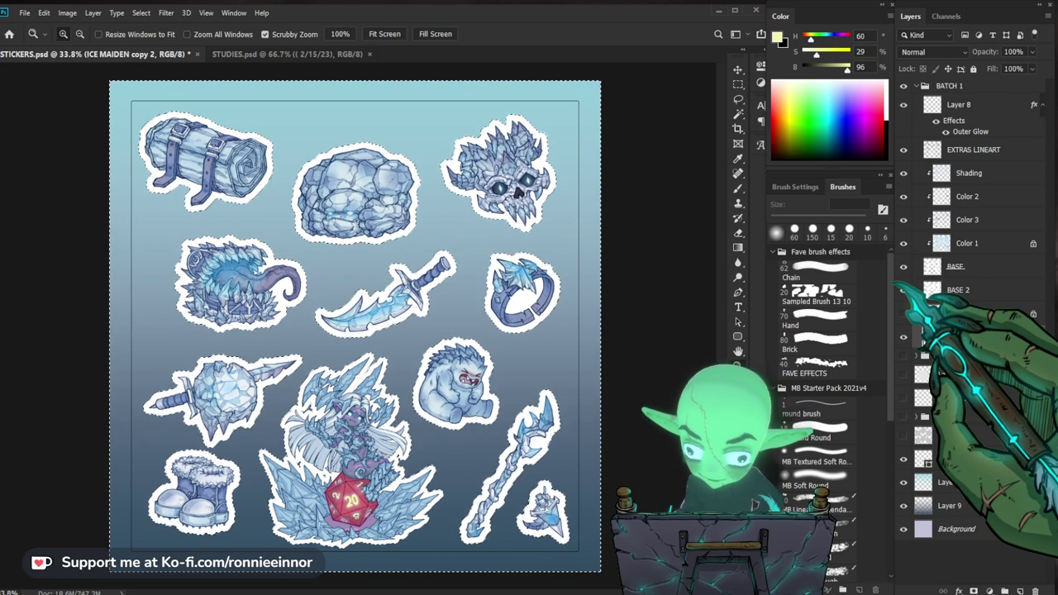
Add a layer mask to the BATCH 1 group and fill its masked-out areas with white to reveal all the stickers.
{"action": "left_click", "coordinate": [951, 86]}
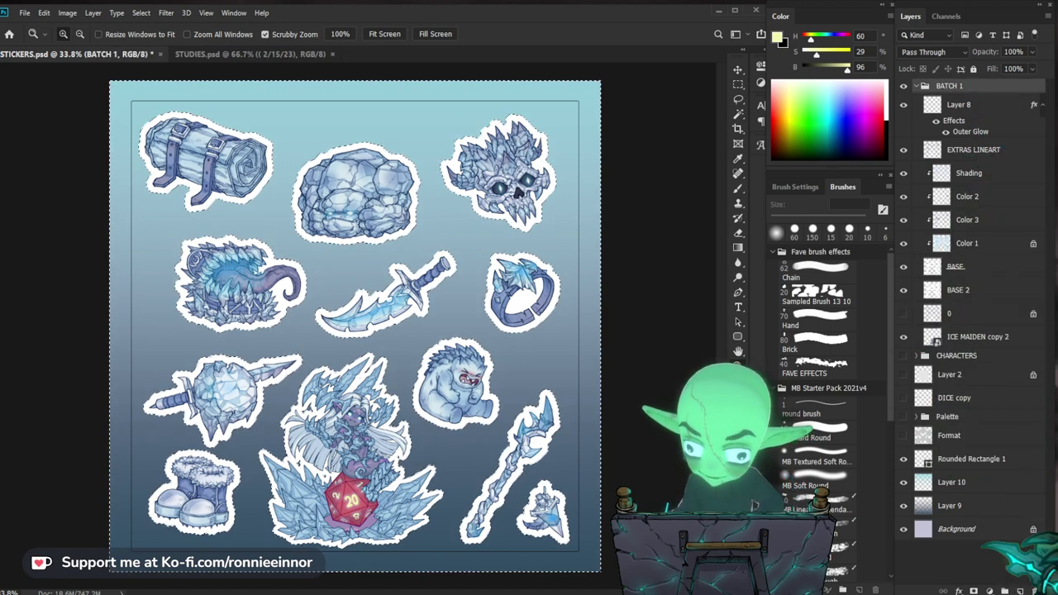
{"action": "left_click", "coordinate": [974, 591]}
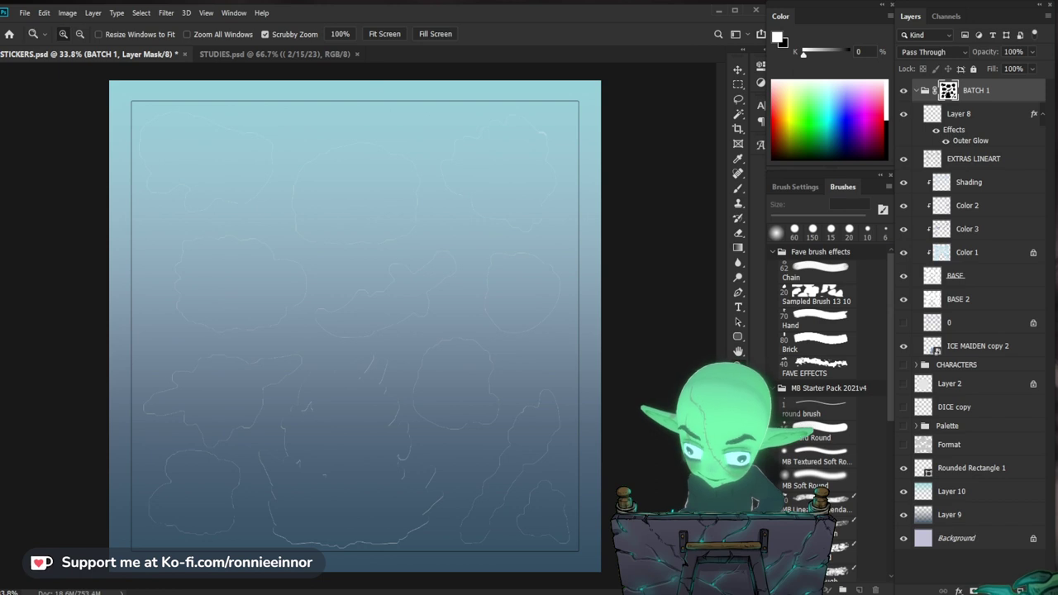
{"action": "left_click", "coordinate": [948, 91], "text": "ctrl"}
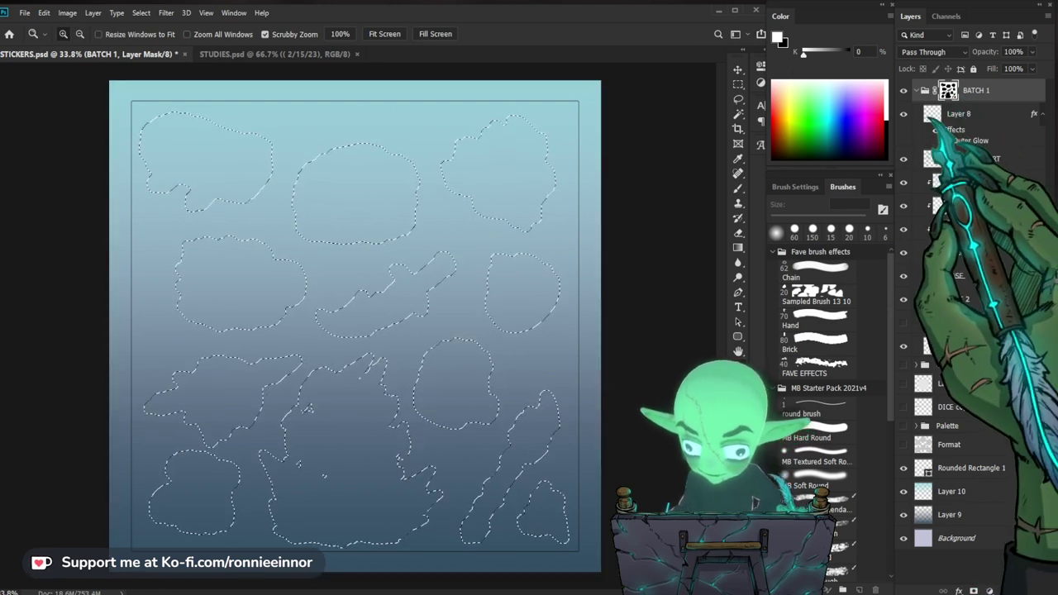
{"action": "key", "text": "ctrl+BackSpace"}
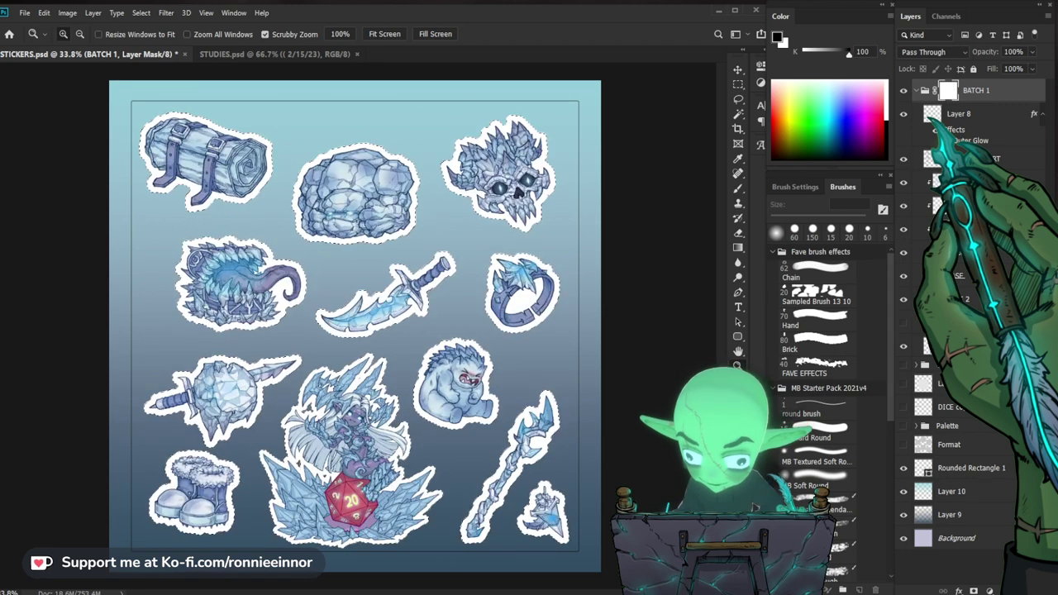
{"action": "left_click_drag", "start_coordinate": [465, 491], "coordinate": [499, 534]}
{"action": "left_click_drag", "start_coordinate": [600, 463], "coordinate": [538, 464]}
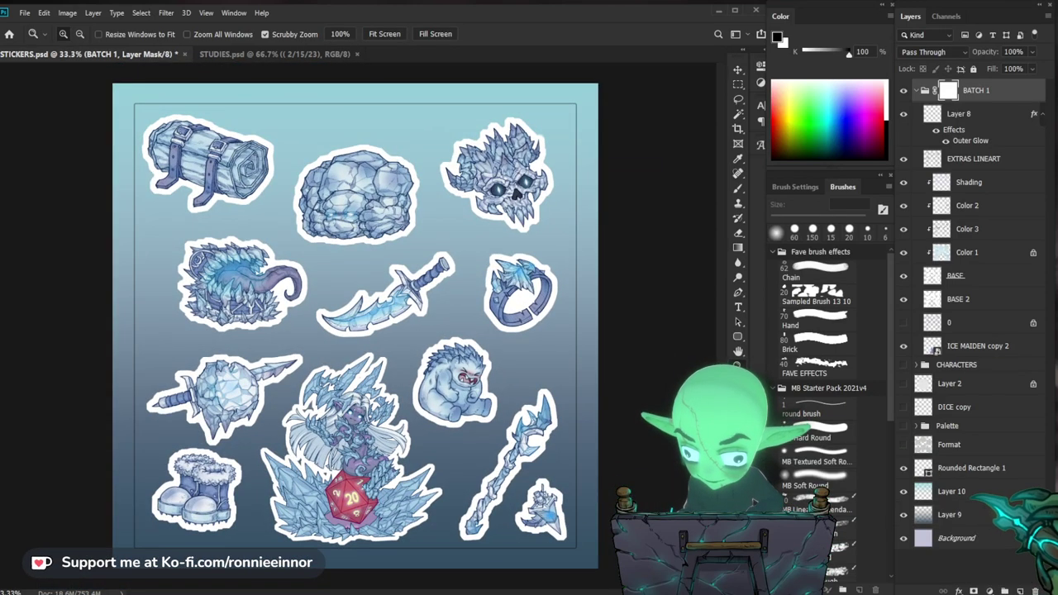
Merge the two background gradient layers, Layer 10 and Layer 9, into one layer.
{"action": "left_click", "coordinate": [953, 493]}
{"action": "left_click", "coordinate": [953, 517], "text": "ctrl"}
{"action": "key", "text": "ctrl+e"}
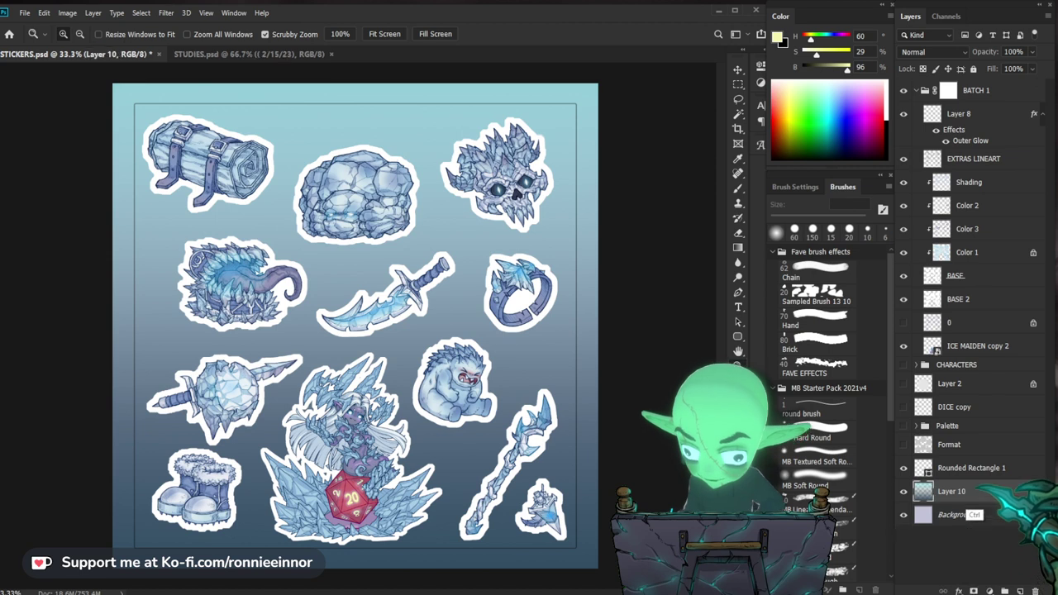
Flip the merged background gradient both horizontally and vertically, putting its dark end at the upper edge of the sheet.
{"action": "key", "text": "ctrl+t"}
{"action": "right_click", "coordinate": [474, 429]}
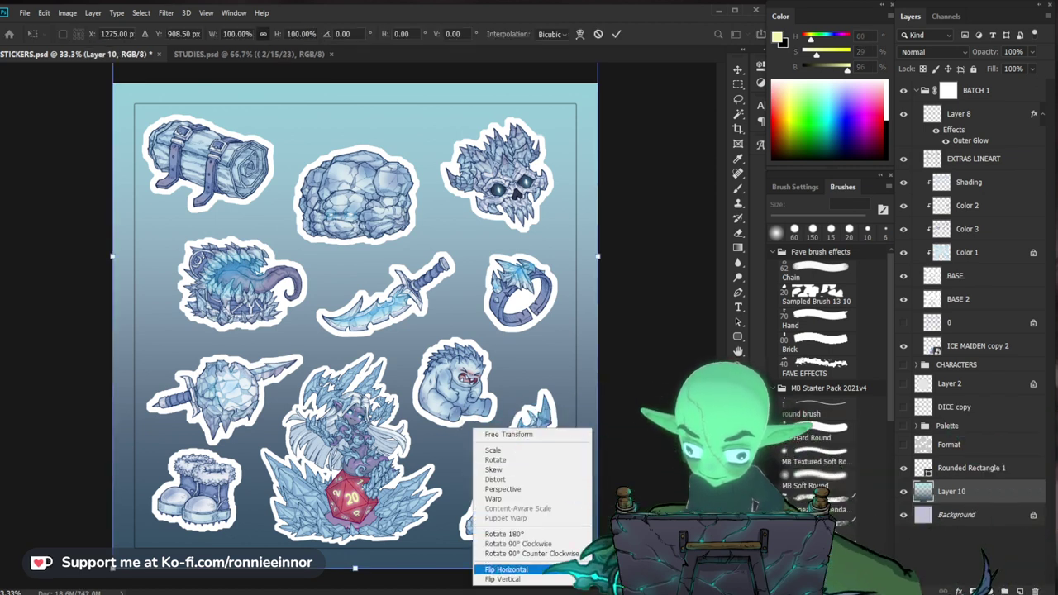
{"action": "left_click", "coordinate": [506, 570]}
{"action": "right_click", "coordinate": [529, 336]}
{"action": "left_click", "coordinate": [546, 486]}
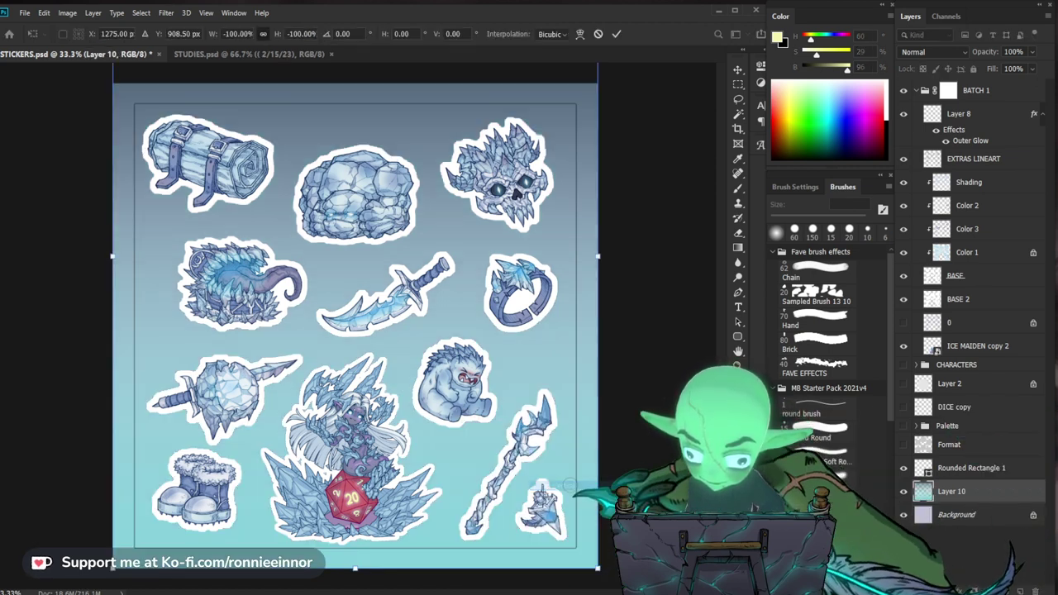
{"action": "key", "text": "Return"}
{"action": "key", "text": "z"}
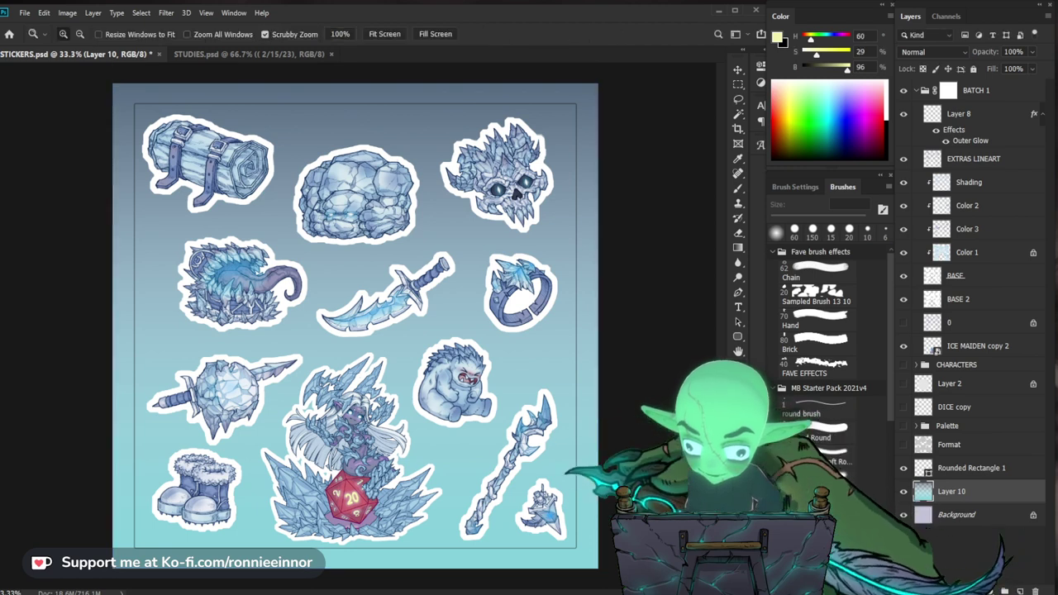
Mute and darken the gradient with Hue/Saturation, shifting the hue slightly and setting saturation to -48 and lightness to -23.
{"action": "key", "text": "ctrl+u"}
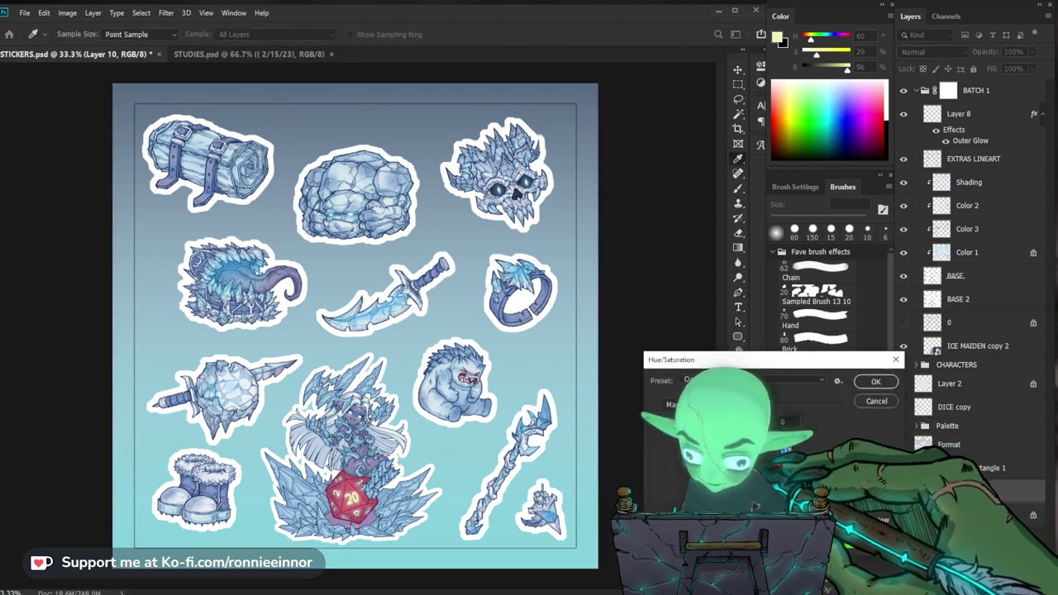
{"action": "left_click_drag", "start_coordinate": [731, 461], "coordinate": [702, 461]}
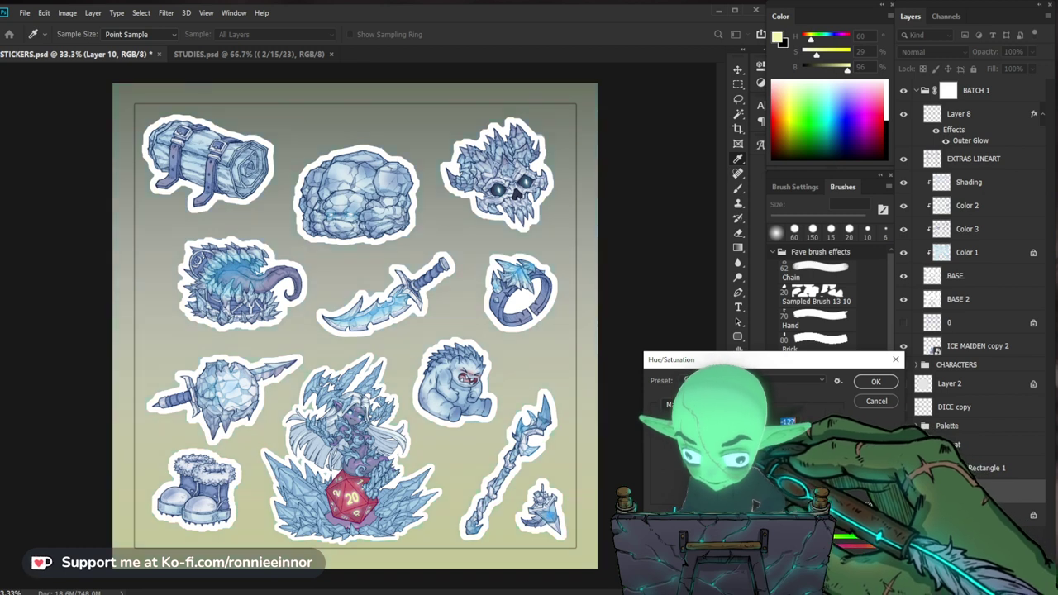
{"action": "left_click_drag", "start_coordinate": [702, 434], "coordinate": [731, 434]}
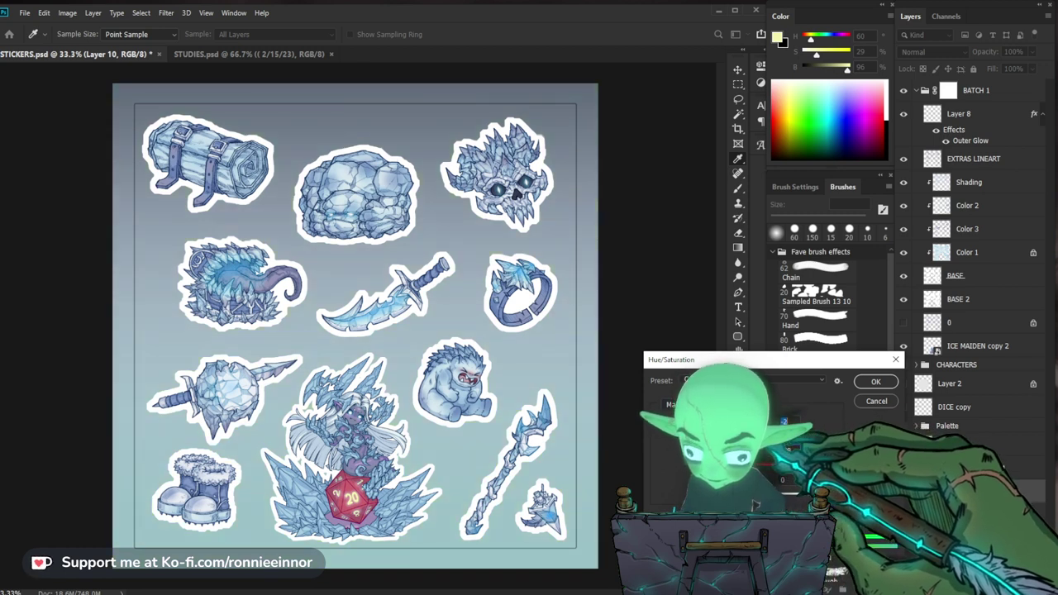
{"action": "left_click_drag", "start_coordinate": [731, 495], "coordinate": [716, 494]}
{"action": "left_click_drag", "start_coordinate": [728, 435], "coordinate": [732, 434]}
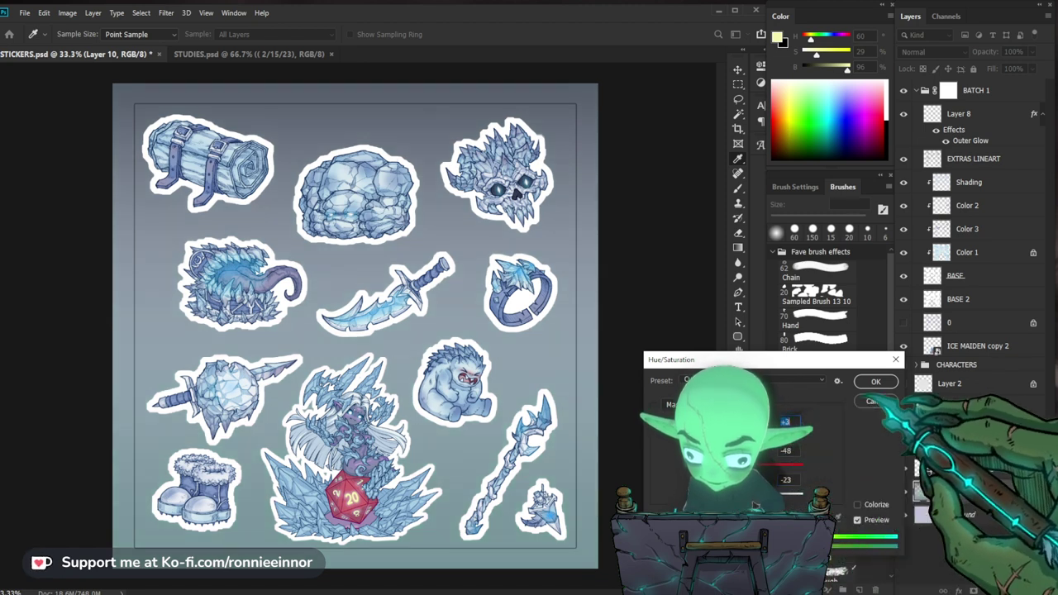
{"action": "left_click", "coordinate": [876, 382]}
{"action": "left_click_drag", "start_coordinate": [529, 478], "coordinate": [503, 451]}
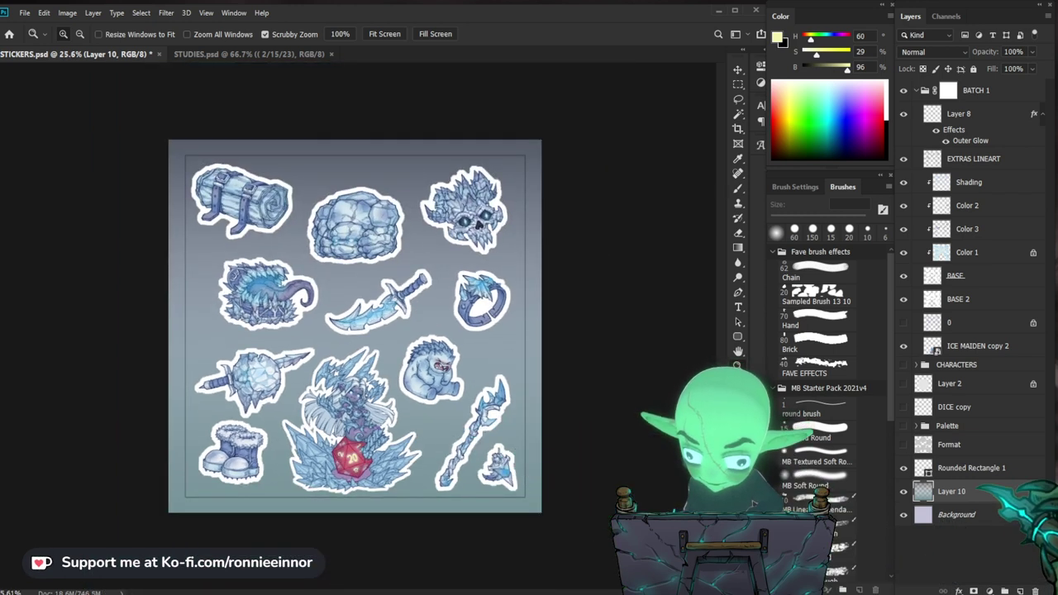
Add a new empty layer above the gradient and hide the Rounded Rectangle 1 margin outline.
{"action": "key", "text": "ctrl+shift+n"}
{"action": "key", "text": "Return"}
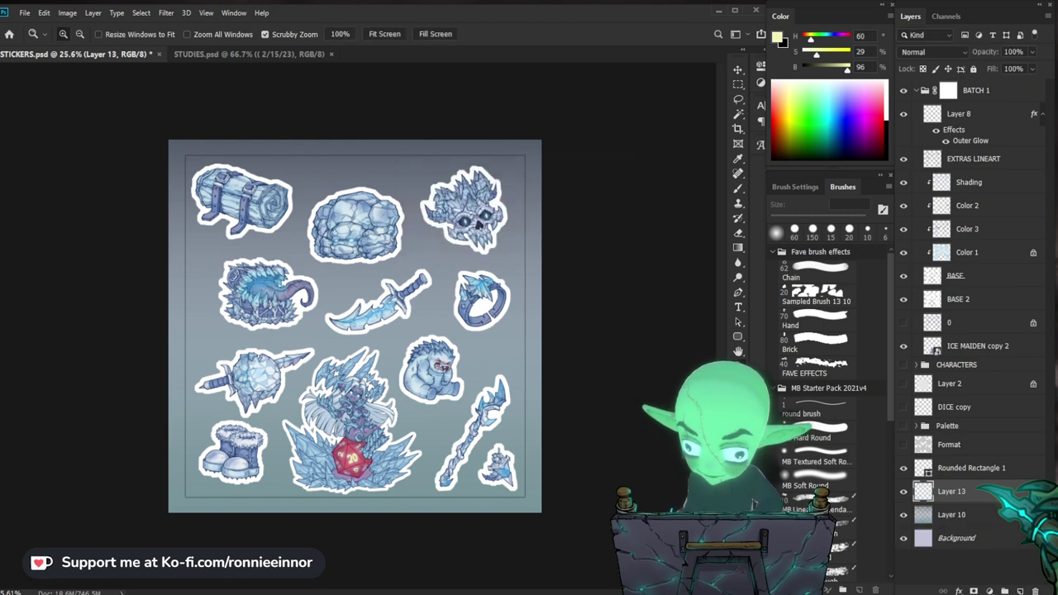
{"action": "left_click", "coordinate": [904, 468]}
{"action": "left_click_drag", "start_coordinate": [444, 482], "coordinate": [491, 486]}
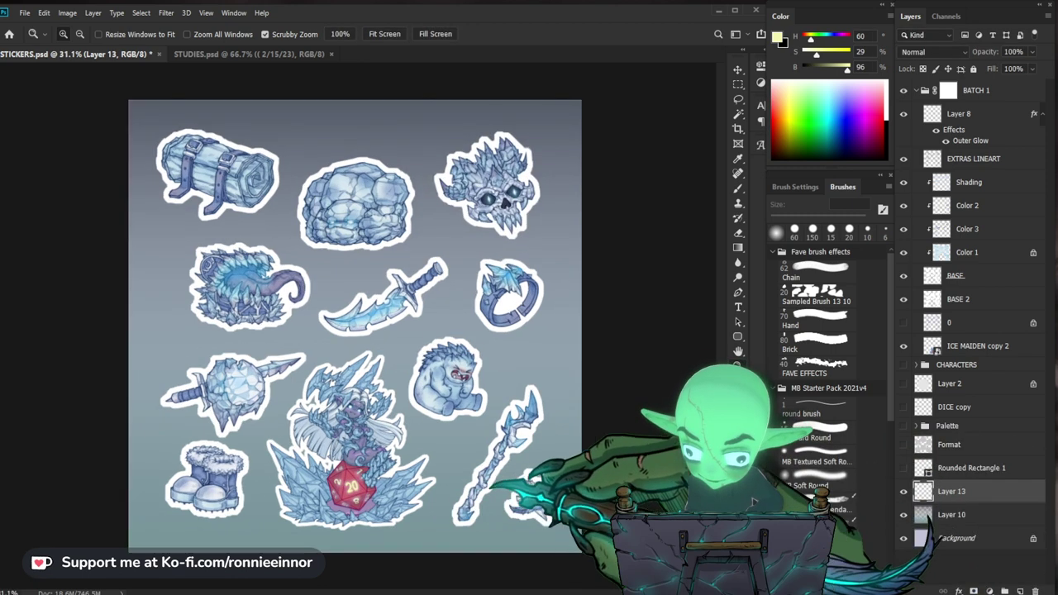
{"action": "scroll", "coordinate": [356, 327], "scroll_direction": "down", "scroll_amount": 2}
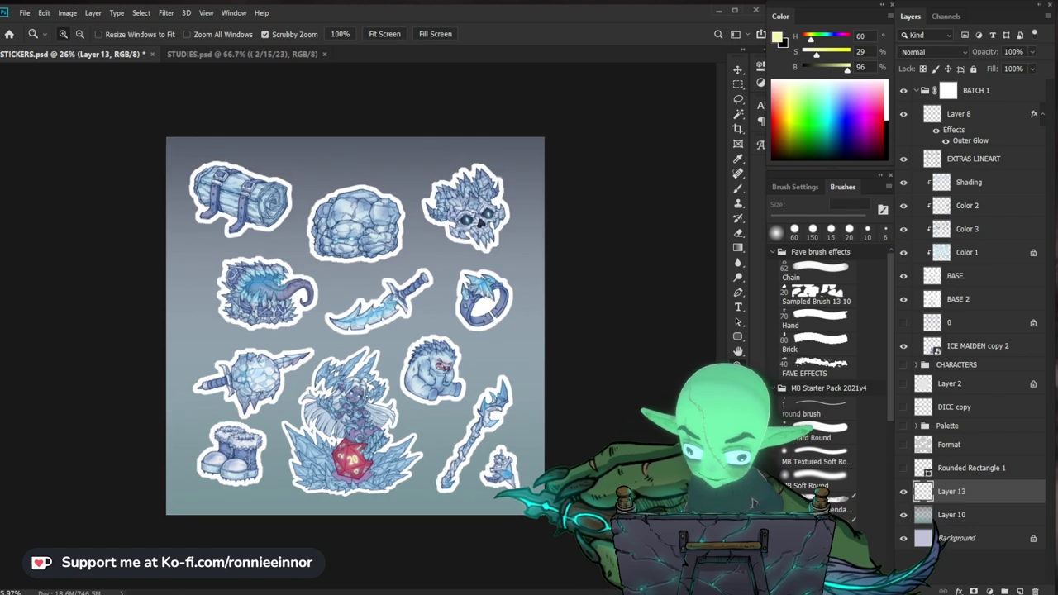
Try scattering cyan shapes behind the stickers with Sampled Brush 13 10 at 250 px, and undo the stroke.
{"action": "key", "text": "b"}
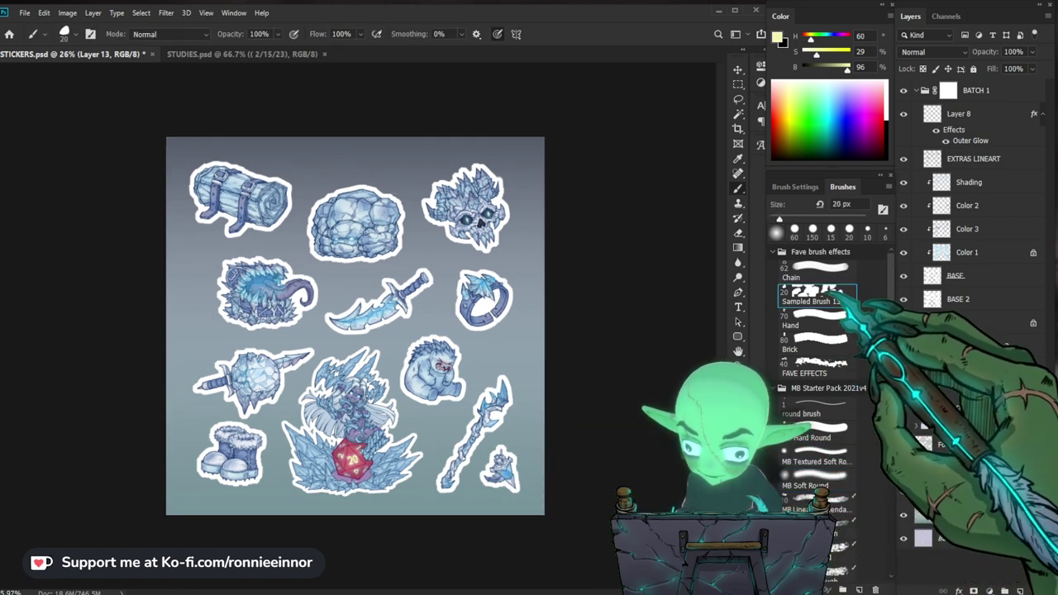
{"action": "key", "text": "b"}
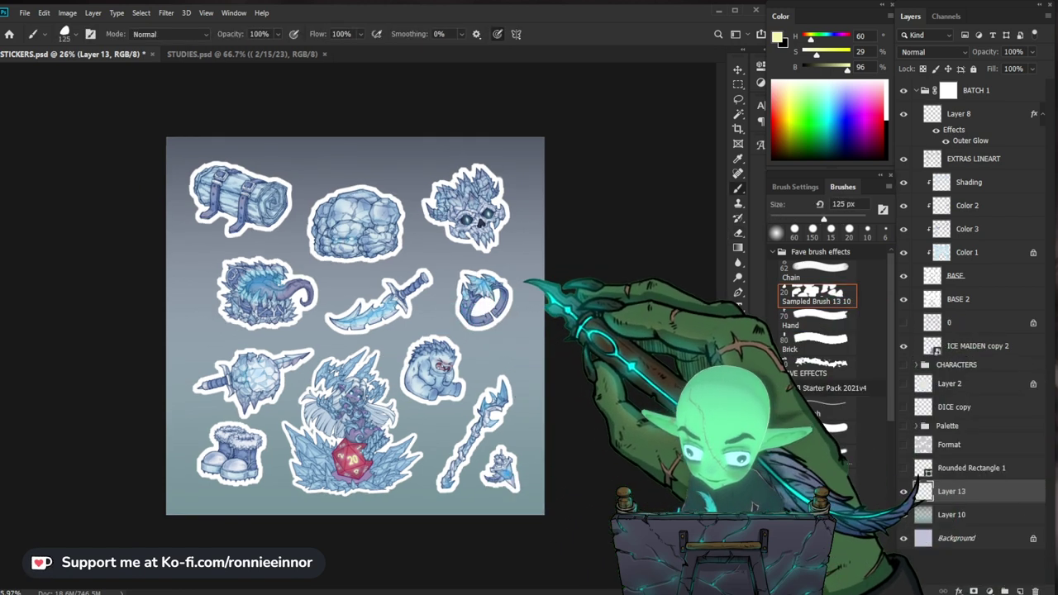
{"action": "left_click", "coordinate": [778, 38]}
{"action": "left_click", "coordinate": [711, 426]}
{"action": "left_click", "coordinate": [649, 358]}
{"action": "left_click", "coordinate": [811, 349]}
{"action": "mouse_move", "coordinate": [529, 162]}
{"action": "left_mouse_down"}
{"action": "mouse_move", "coordinate": [433, 265]}
{"action": "mouse_move", "coordinate": [71, 489]}
{"action": "left_mouse_up"}
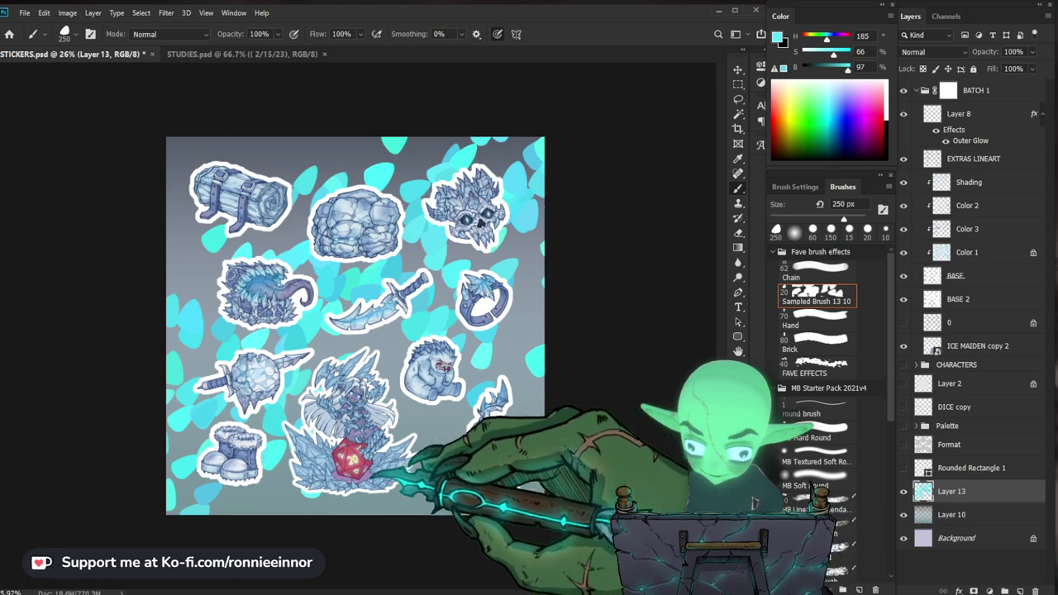
{"action": "key", "text": "ctrl+z"}
Choose the FAVE EFFECTS brush and test a light blue stroke at 405 px on the background, undoing it.
{"action": "left_click", "coordinate": [778, 38]}
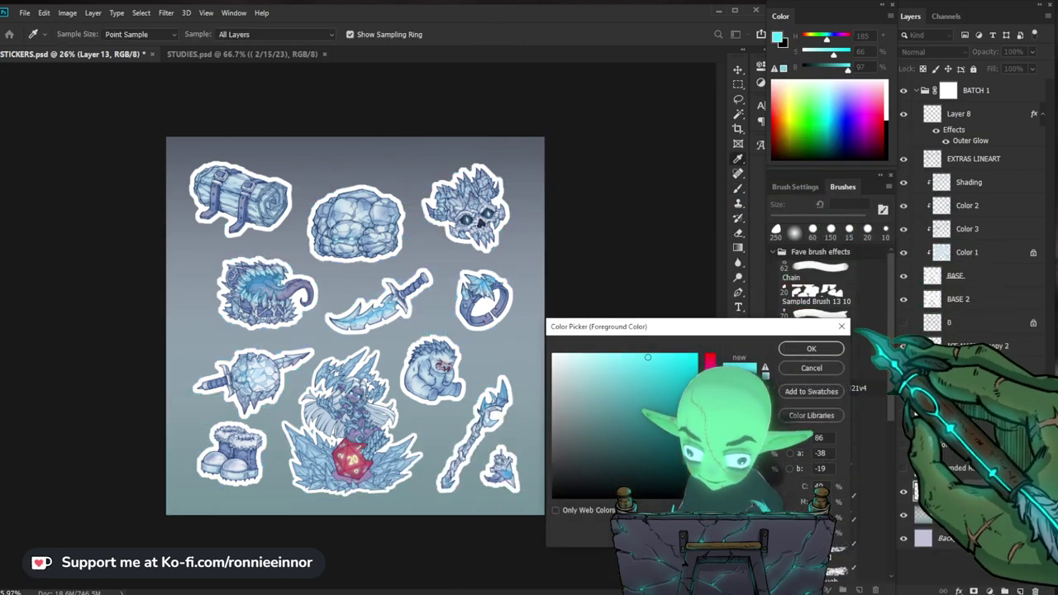
{"action": "left_click", "coordinate": [842, 327]}
{"action": "left_click", "coordinate": [832, 367]}
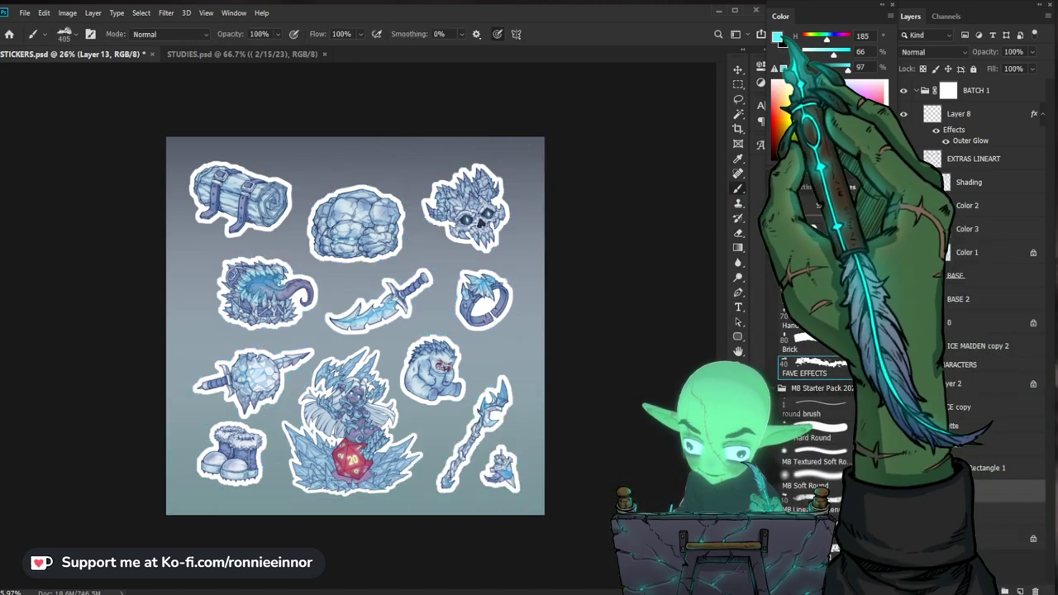
{"action": "left_click", "coordinate": [779, 38]}
{"action": "left_click", "coordinate": [713, 412]}
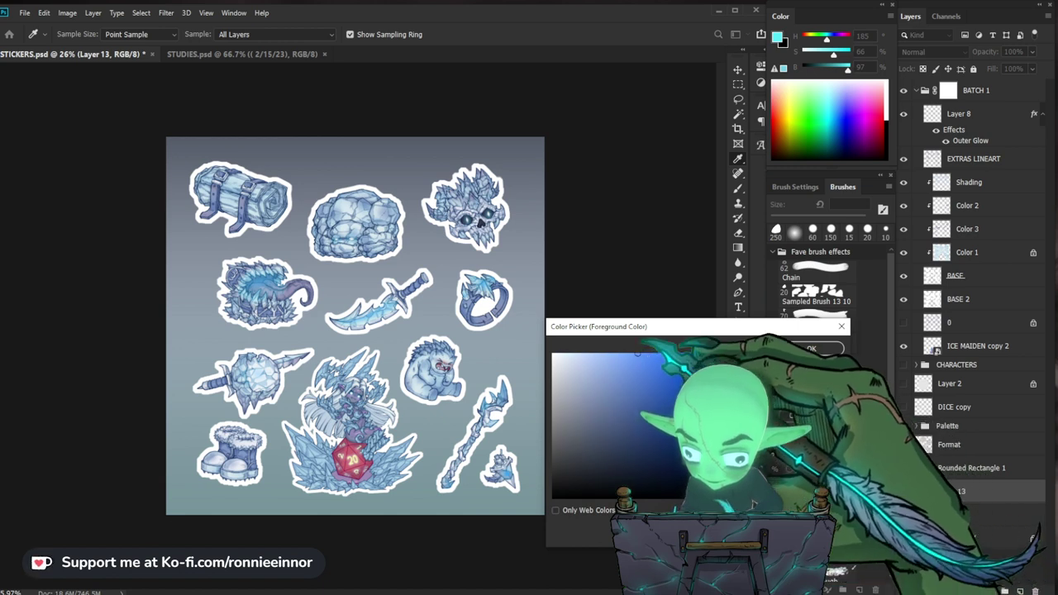
{"action": "left_click", "coordinate": [813, 351]}
{"action": "left_click_drag", "start_coordinate": [539, 229], "coordinate": [80, 533]}
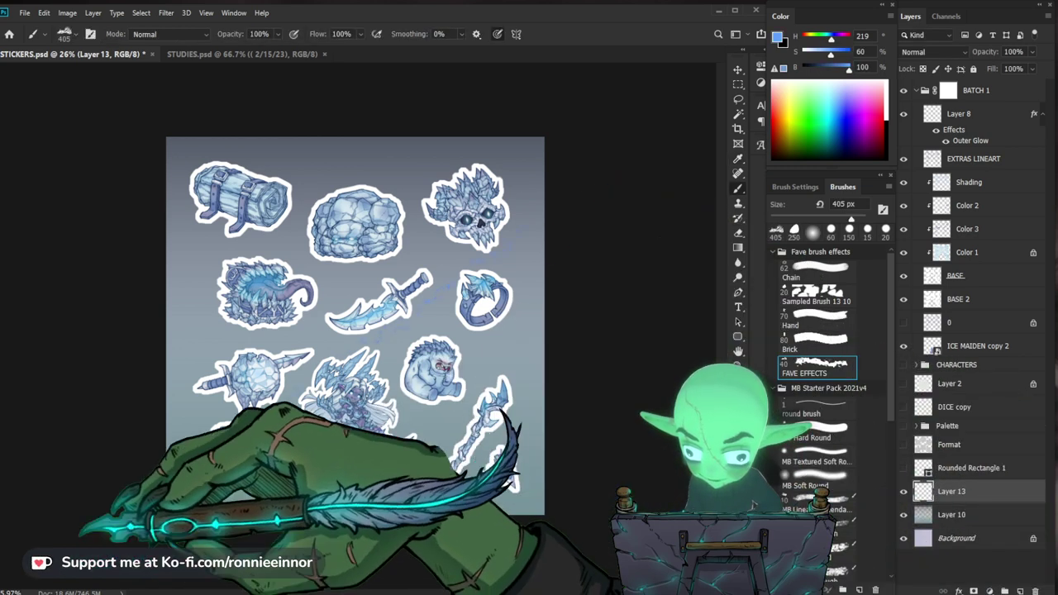
{"action": "key", "text": "ctrl+z"}
Test 1000 px FAVE EFFECTS strokes in blue and in white behind the stickers, and clear the layer.
{"action": "left_click_drag", "start_coordinate": [851, 219], "coordinate": [857, 219]}
{"action": "mouse_move", "coordinate": [529, 330]}
{"action": "left_mouse_down"}
{"action": "mouse_move", "coordinate": [229, 491]}
{"action": "mouse_move", "coordinate": [147, 521]}
{"action": "left_mouse_up"}
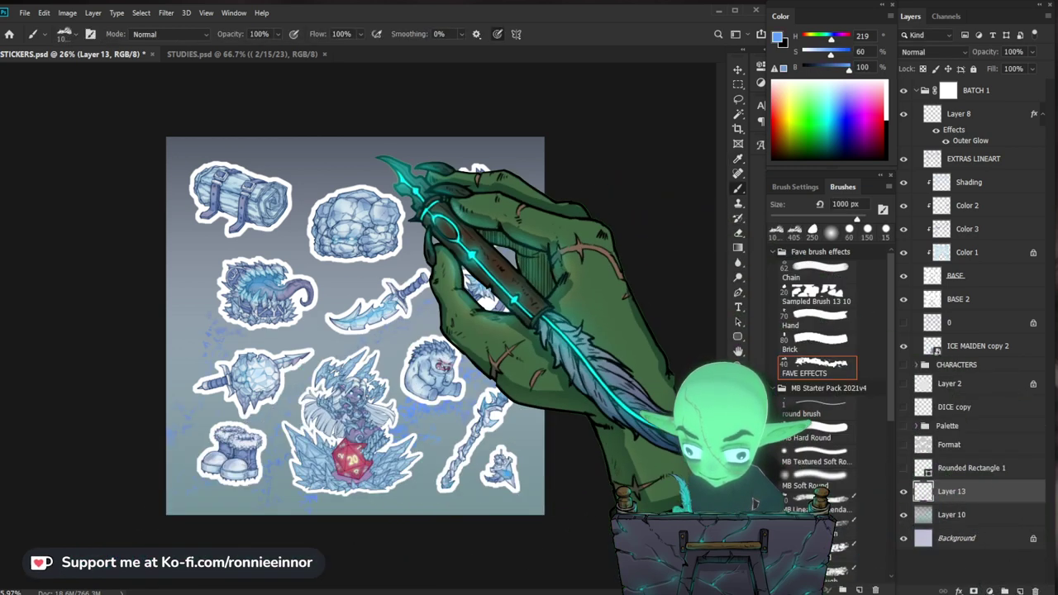
{"action": "left_click_drag", "start_coordinate": [377, 158], "coordinate": [232, 309]}
{"action": "key", "text": "d"}
{"action": "key", "text": "x"}
{"action": "left_click_drag", "start_coordinate": [623, 161], "coordinate": [57, 460]}
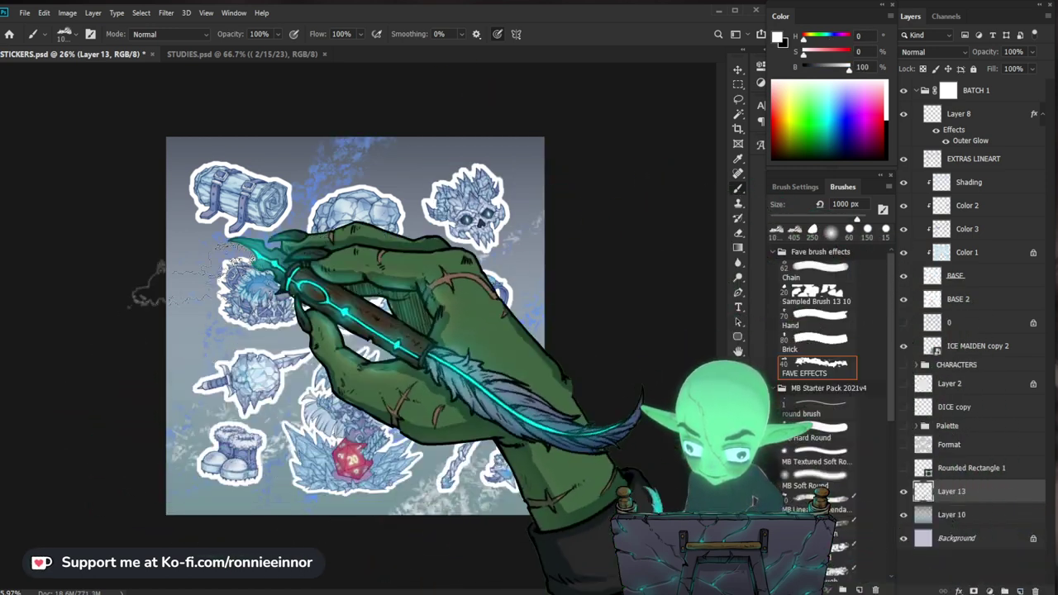
{"action": "key", "text": "Delete"}
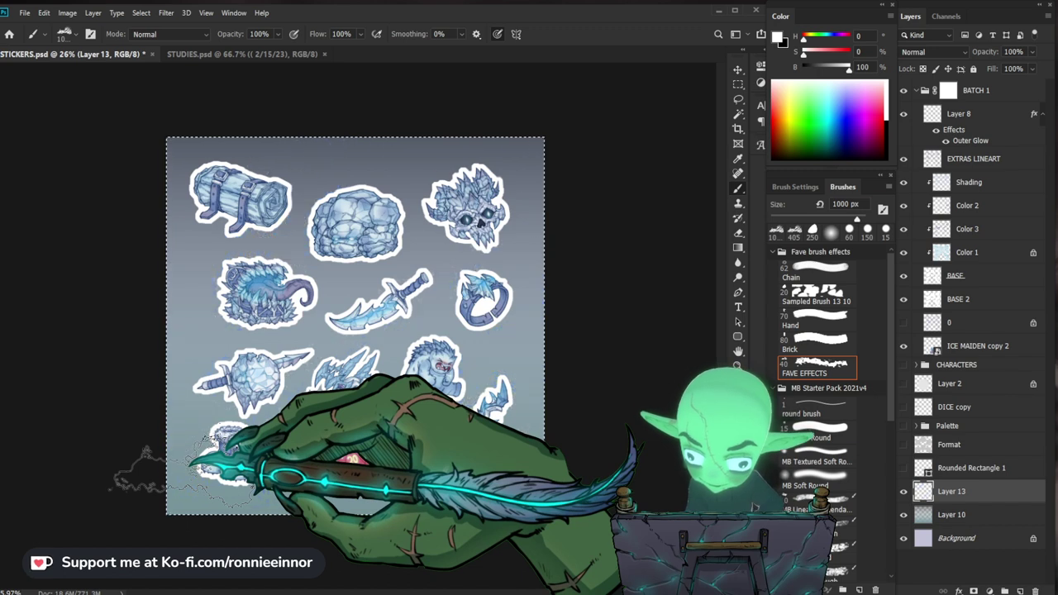
{"action": "key", "text": "ctrl+d"}
Paint white snow-like texture across the background behind the stickers with the FAVE EFFECTS brush, varying its size down to 800 px.
{"action": "left_click_drag", "start_coordinate": [508, 146], "coordinate": [68, 443]}
{"action": "key", "text": "bracketright"}
{"action": "key", "text": "bracketright"}
{"action": "key", "text": "bracketright"}
{"action": "key", "text": "bracketright"}
{"action": "key", "text": "bracketright"}
{"action": "key", "text": "bracketleft"}
{"action": "key", "text": "bracketleft"}
{"action": "key", "text": "bracketleft"}
{"action": "left_click_drag", "start_coordinate": [614, 314], "coordinate": [285, 521]}
{"action": "key", "text": "bracketleft"}
{"action": "key", "text": "bracketleft"}
{"action": "key", "text": "bracketleft"}
{"action": "key", "text": "bracketleft"}
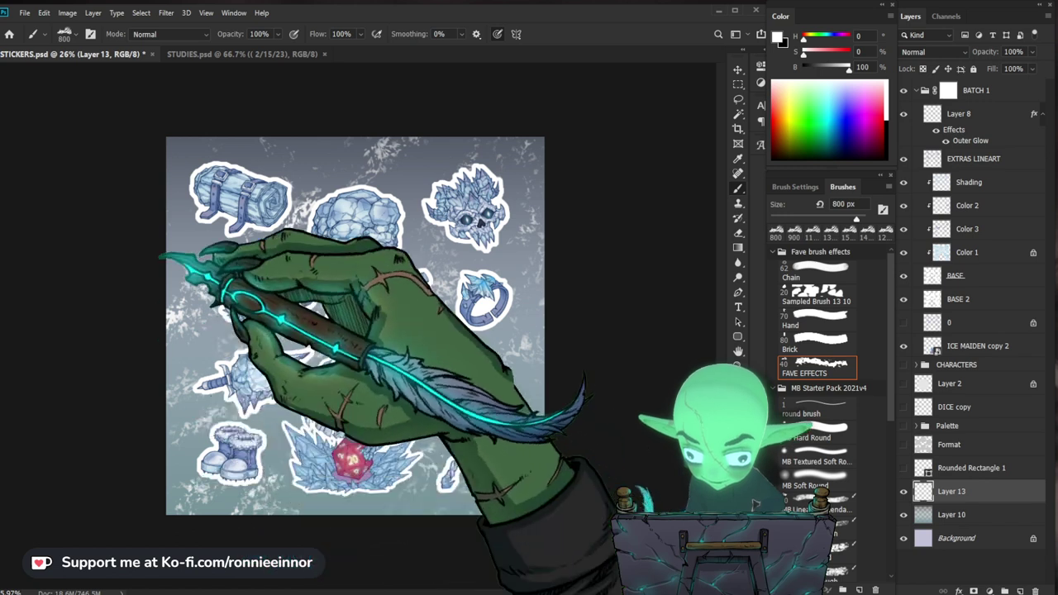
{"action": "key", "text": "z"}
{"action": "left_click_drag", "start_coordinate": [566, 217], "coordinate": [492, 409]}
Darken the Layer 10 gradient with Hue/Saturation by setting its lightness to -38.
{"action": "left_click", "coordinate": [975, 515]}
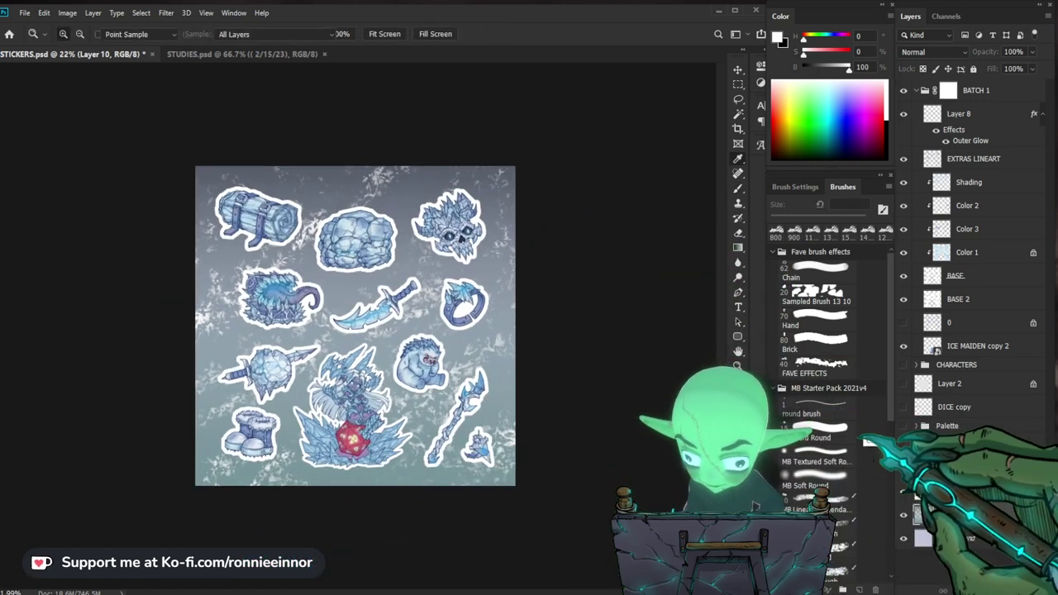
{"action": "key", "text": "ctrl+u"}
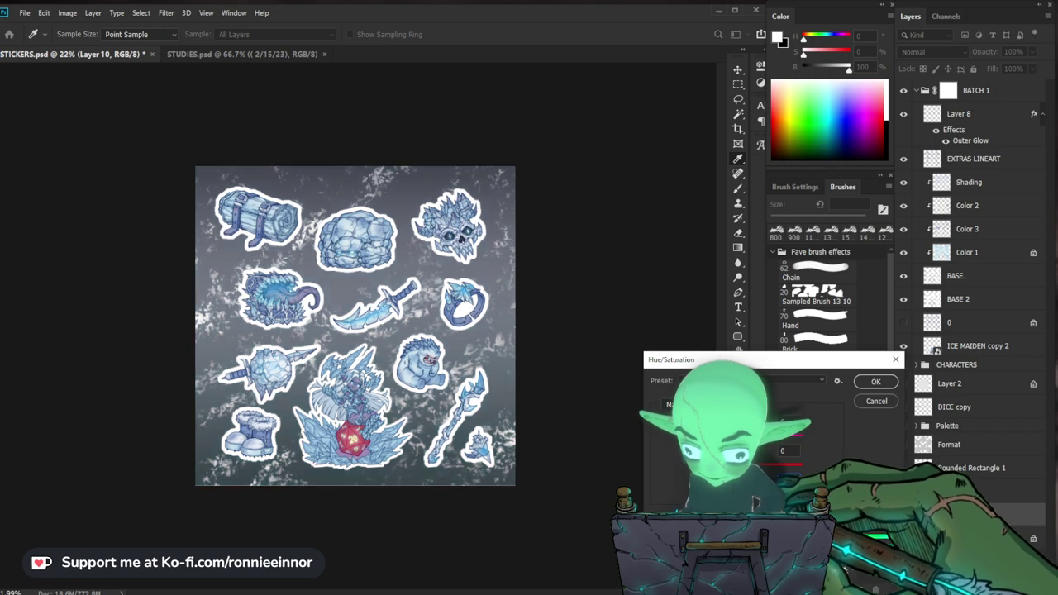
{"action": "left_click_drag", "start_coordinate": [733, 498], "coordinate": [741, 498]}
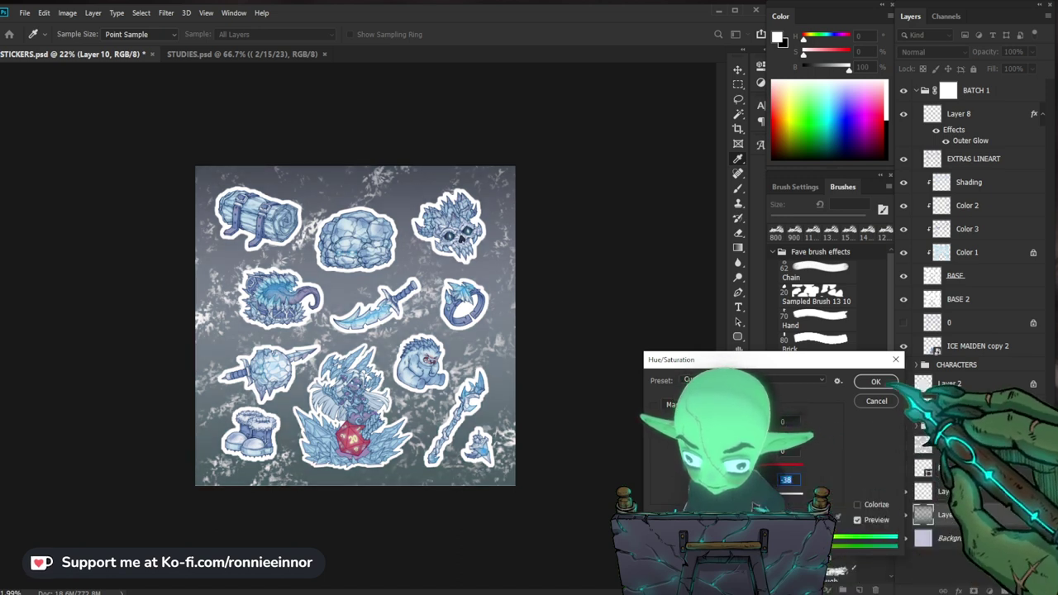
{"action": "left_click", "coordinate": [877, 382]}
{"action": "key", "text": "ctrl+0"}
{"action": "left_click_drag", "start_coordinate": [537, 490], "coordinate": [518, 493]}
{"action": "key", "text": "ctrl+minus"}
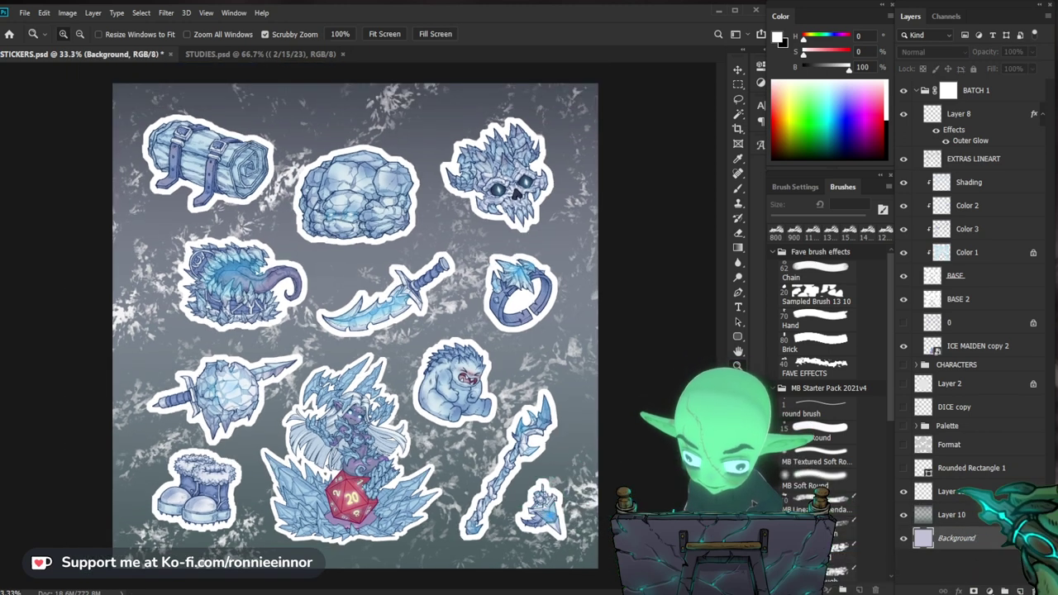
{"action": "key", "text": "ctrl+u"}
{"action": "left_click_drag", "start_coordinate": [718, 497], "coordinate": [712, 496]}
{"action": "key", "text": "Escape"}
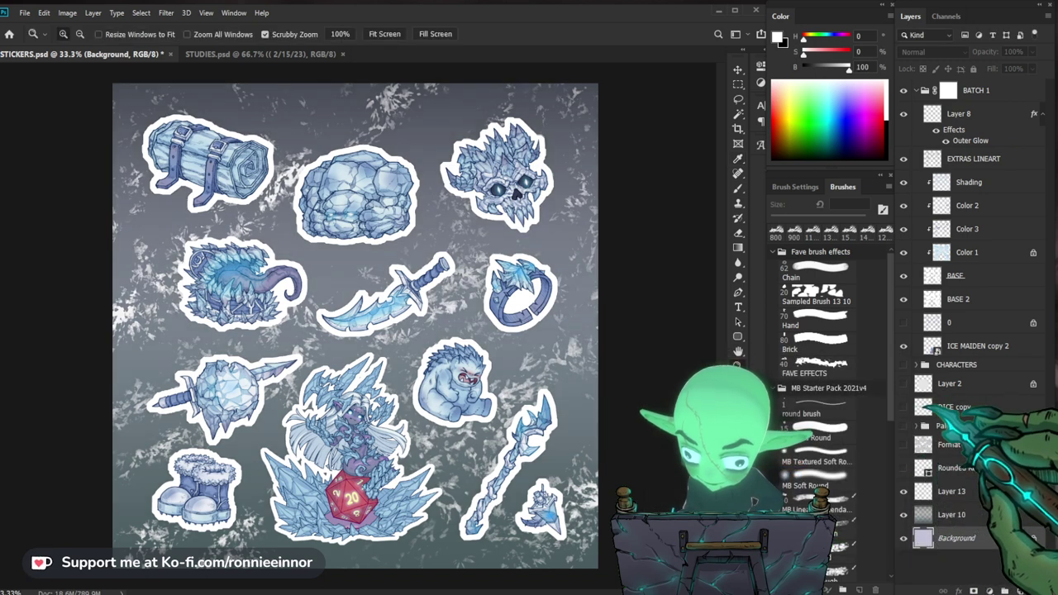
Duplicate the Background layer directly above the original.
{"action": "key", "text": "ctrl+shift+n"}
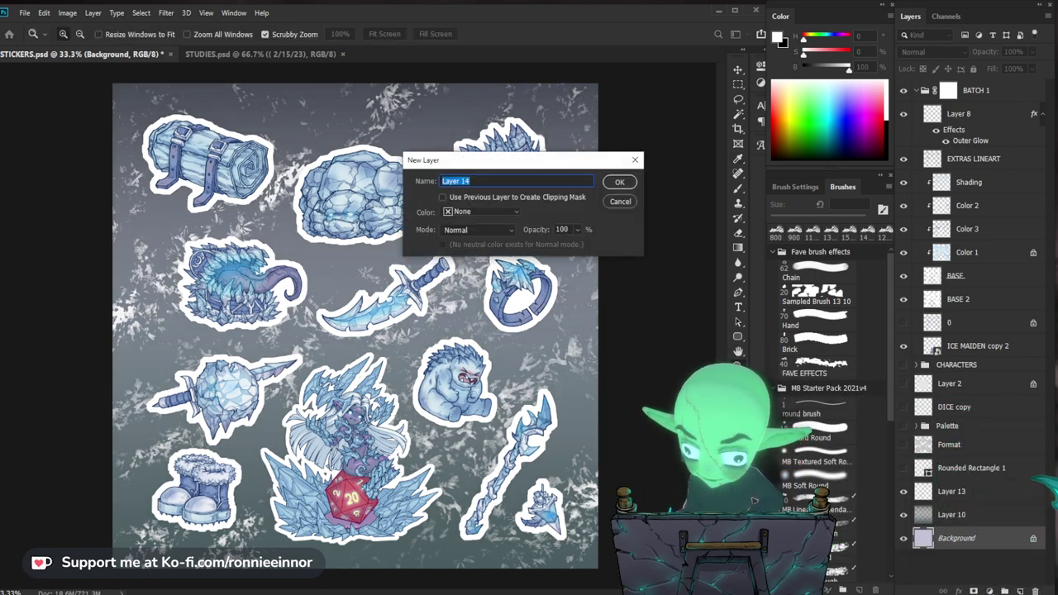
{"action": "key", "text": "Escape"}
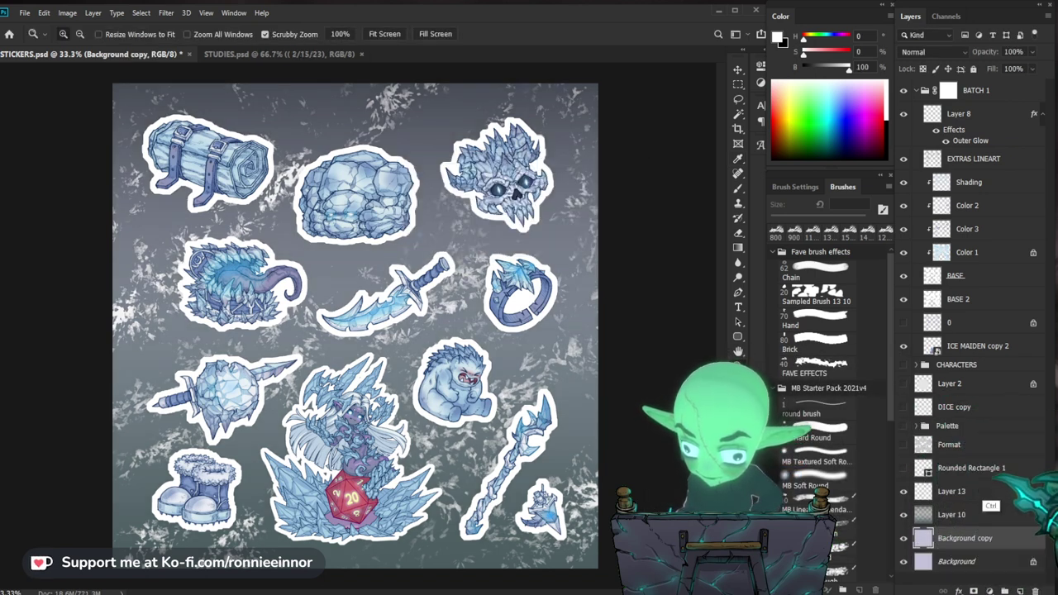
Darken the Background copy layer with Hue/Saturation, setting saturation to +69 and lightness to -57.
{"action": "key", "text": "ctrl+u"}
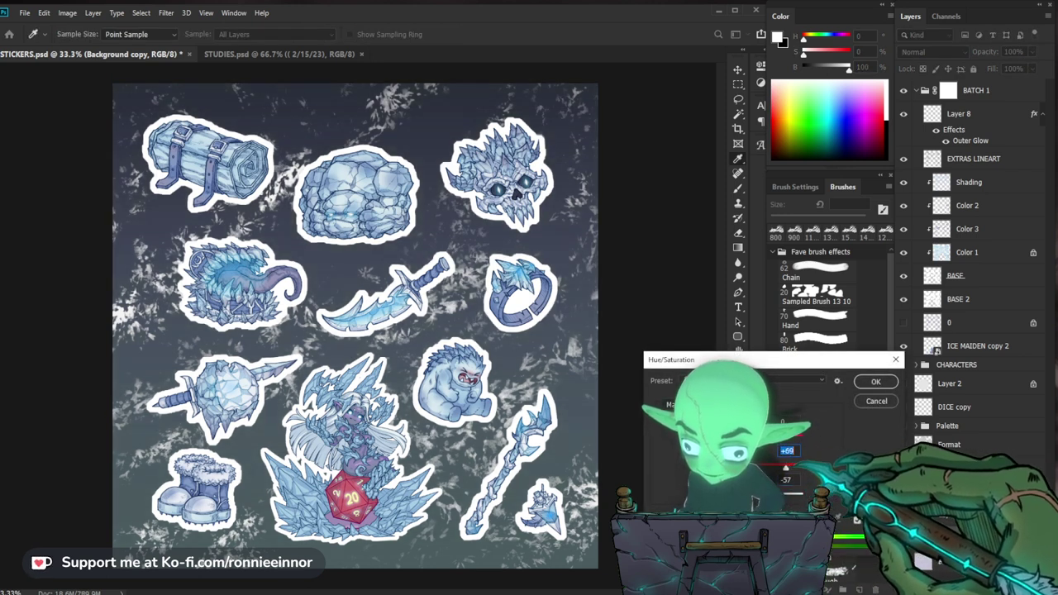
{"action": "left_click", "coordinate": [878, 382]}
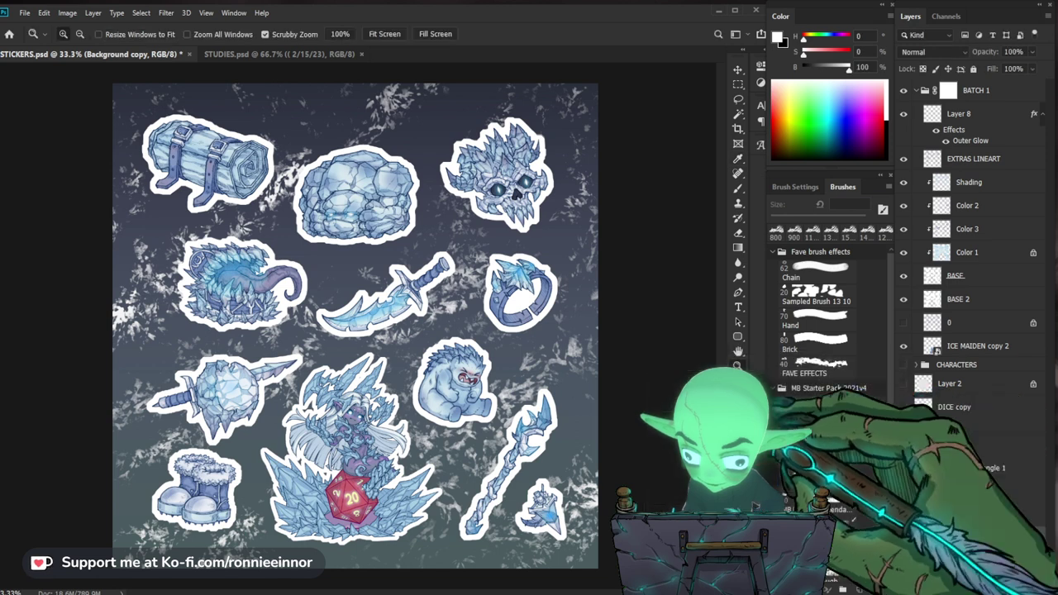
Apply Motion Blur with a distance of 117 to Layer 13's snow texture, testing several diagonal angles including 43 and -35.
{"action": "left_click_drag", "start_coordinate": [616, 364], "coordinate": [588, 366]}
{"action": "left_click", "coordinate": [966, 493]}
{"action": "left_click", "coordinate": [167, 13]}
{"action": "mouse_move", "coordinate": [232, 143]}
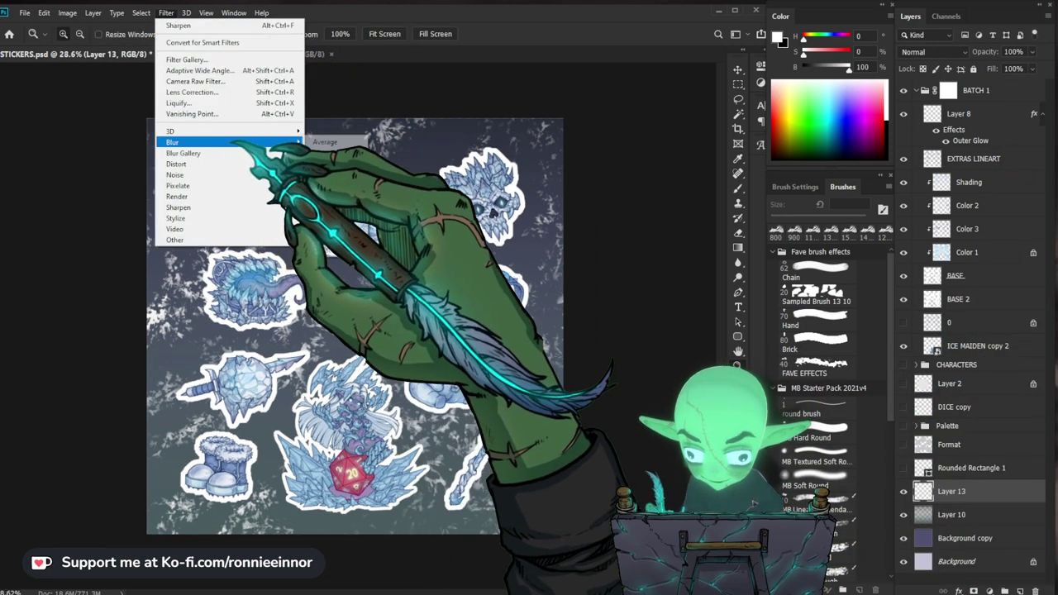
{"action": "left_click", "coordinate": [330, 206]}
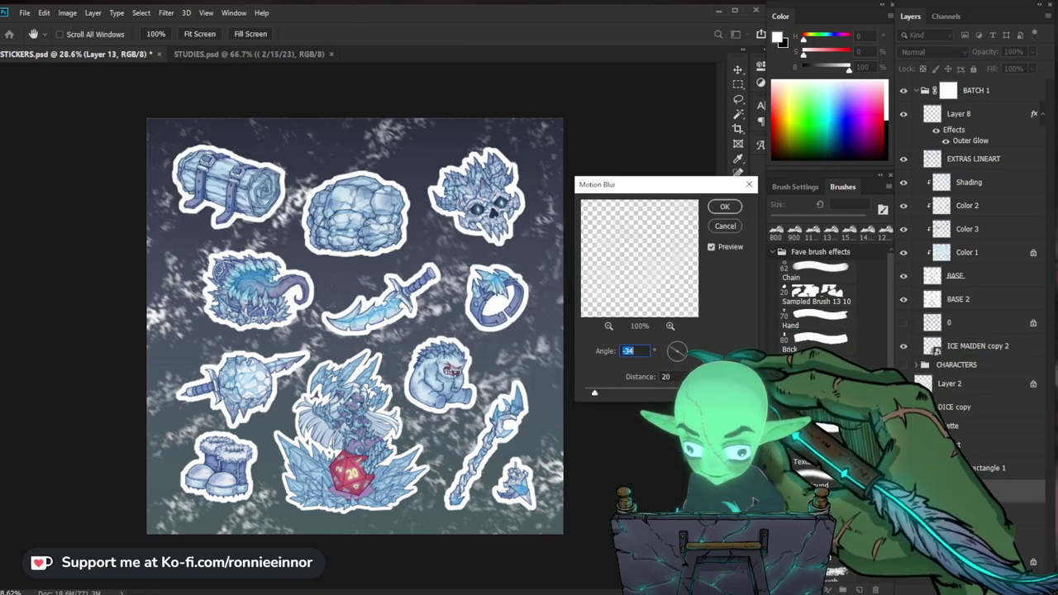
{"action": "left_click_drag", "start_coordinate": [594, 392], "coordinate": [622, 392]}
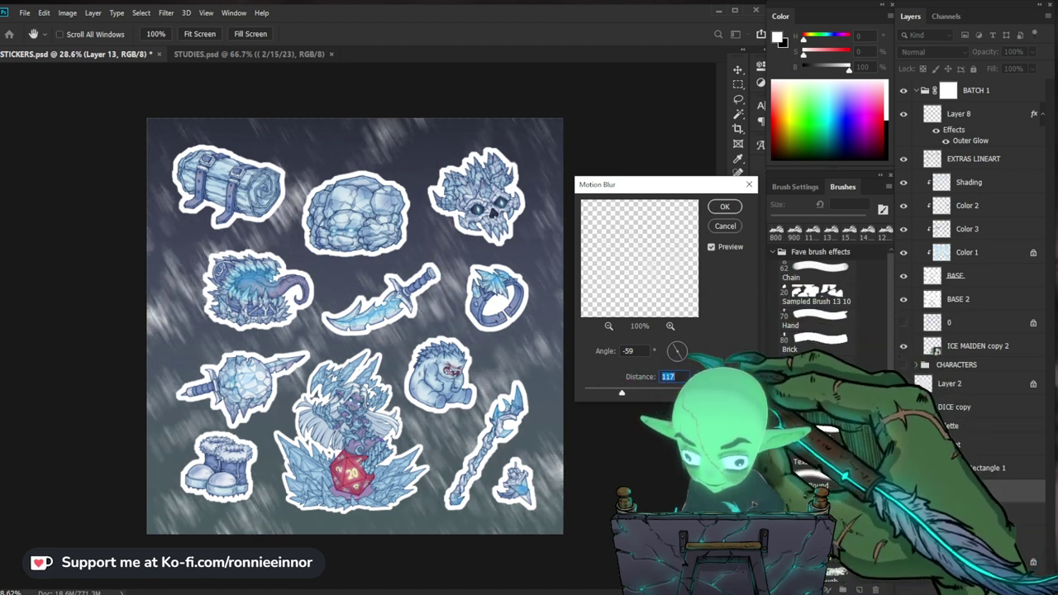
{"action": "left_click", "coordinate": [685, 353]}
{"action": "left_click", "coordinate": [684, 344]}
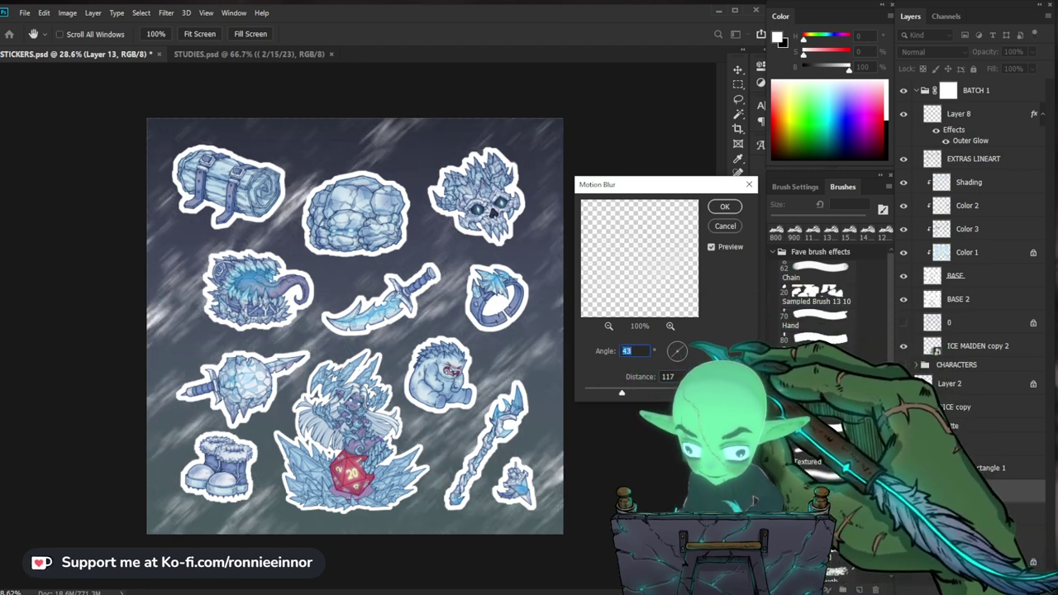
{"action": "left_click", "coordinate": [685, 357]}
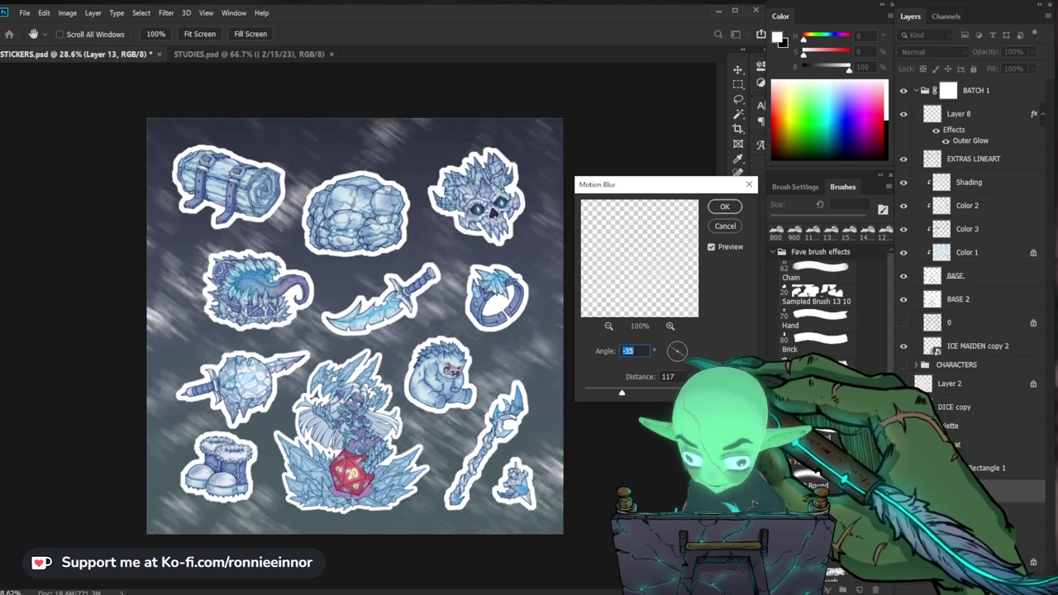
{"action": "key", "text": "Return"}
Select the BATCH 1 group's layer mask and load it as a selection.
{"action": "key", "text": "z"}
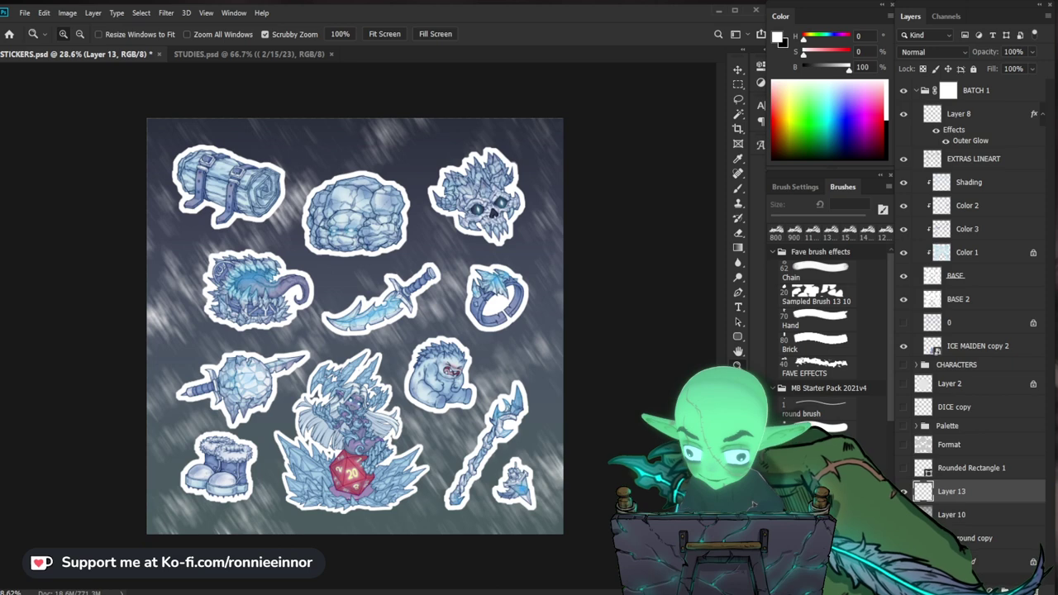
{"action": "left_click", "coordinate": [369, 440]}
{"action": "mouse_move", "coordinate": [368, 440]}
{"action": "left_mouse_down"}
{"action": "mouse_move", "coordinate": [463, 463]}
{"action": "mouse_move", "coordinate": [485, 392]}
{"action": "mouse_move", "coordinate": [460, 388]}
{"action": "mouse_move", "coordinate": [419, 434]}
{"action": "mouse_move", "coordinate": [377, 455]}
{"action": "left_mouse_up"}
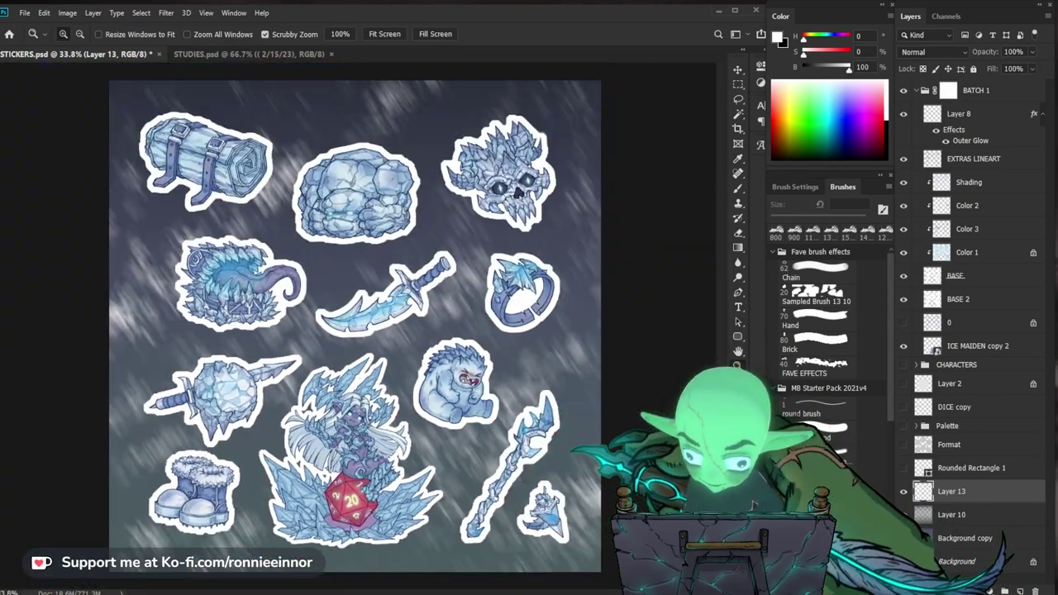
{"action": "key", "text": "ctrl+0"}
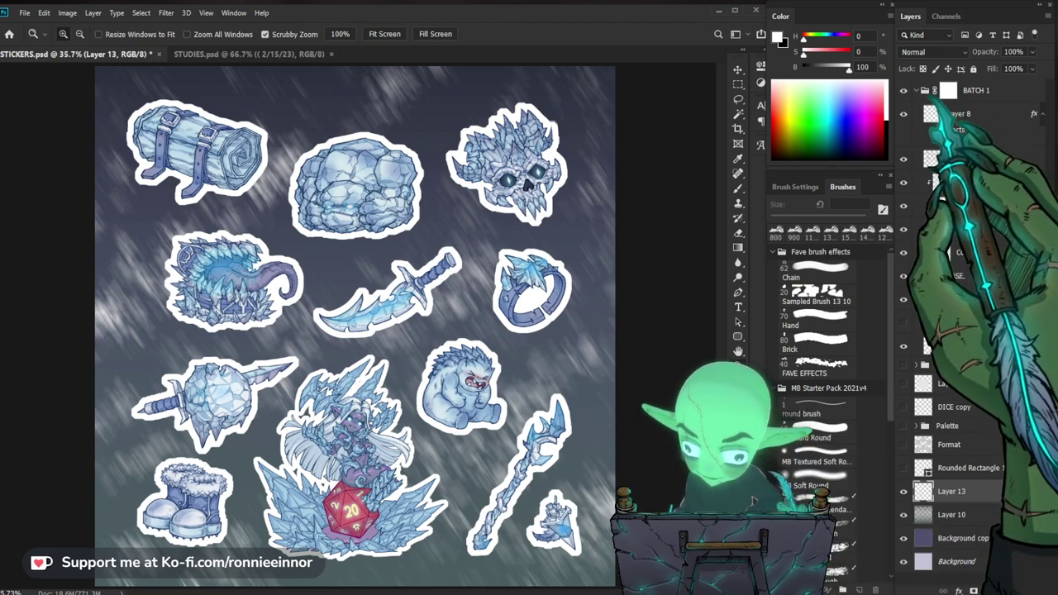
{"action": "left_click", "coordinate": [949, 90]}
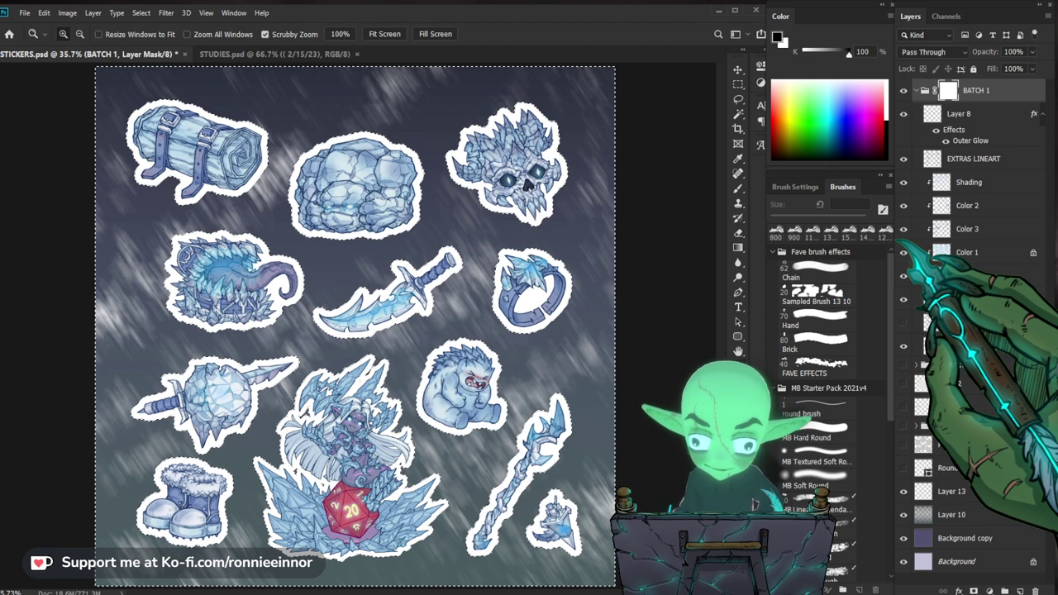
{"action": "key", "text": "ctrl+d"}
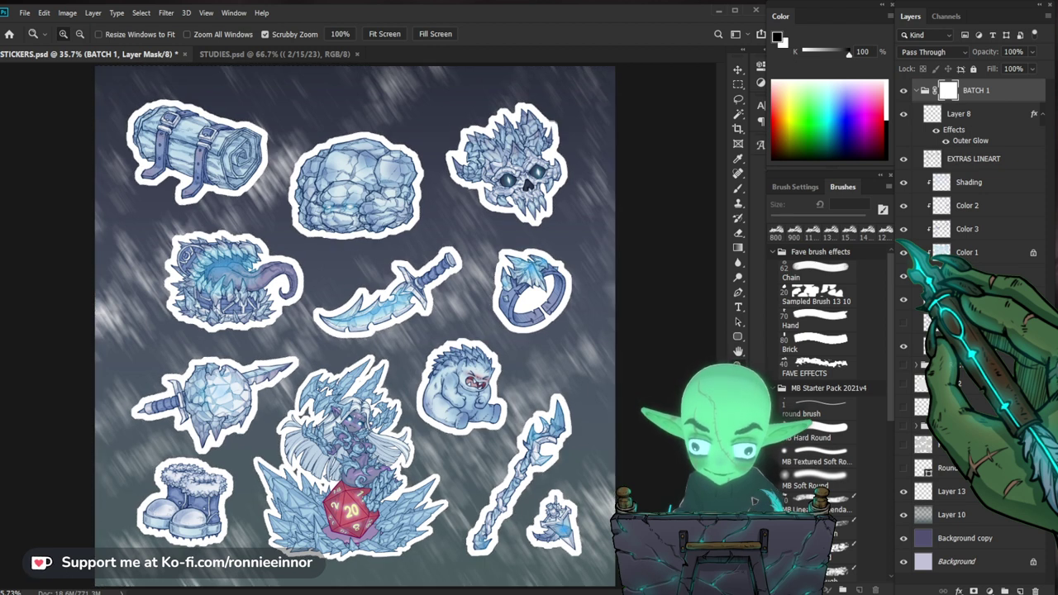
{"action": "left_click", "coordinate": [951, 92], "text": "ctrl"}
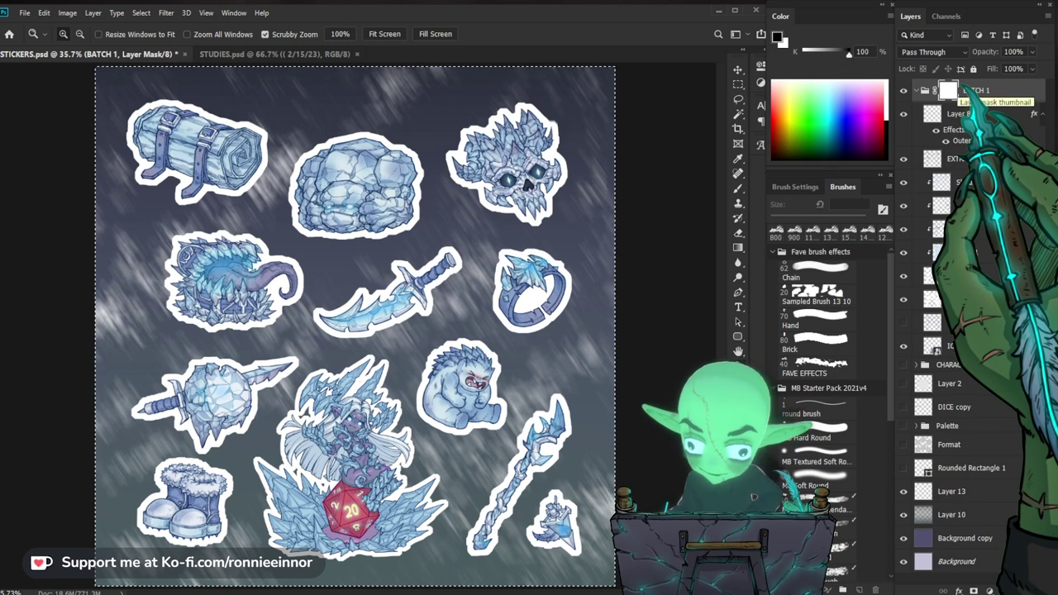
{"action": "key", "text": "x"}
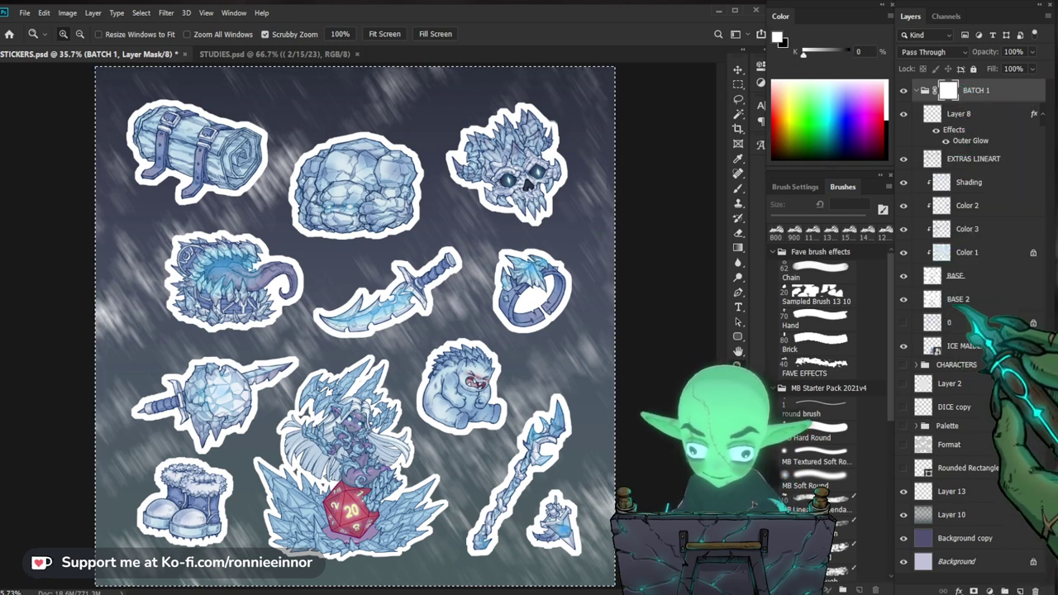
Mask the BATCH 1 group to the BASE 2 sticker silhouettes, filling the mask black everywhere outside them, and deselect.
{"action": "left_click", "coordinate": [933, 301], "text": "ctrl"}
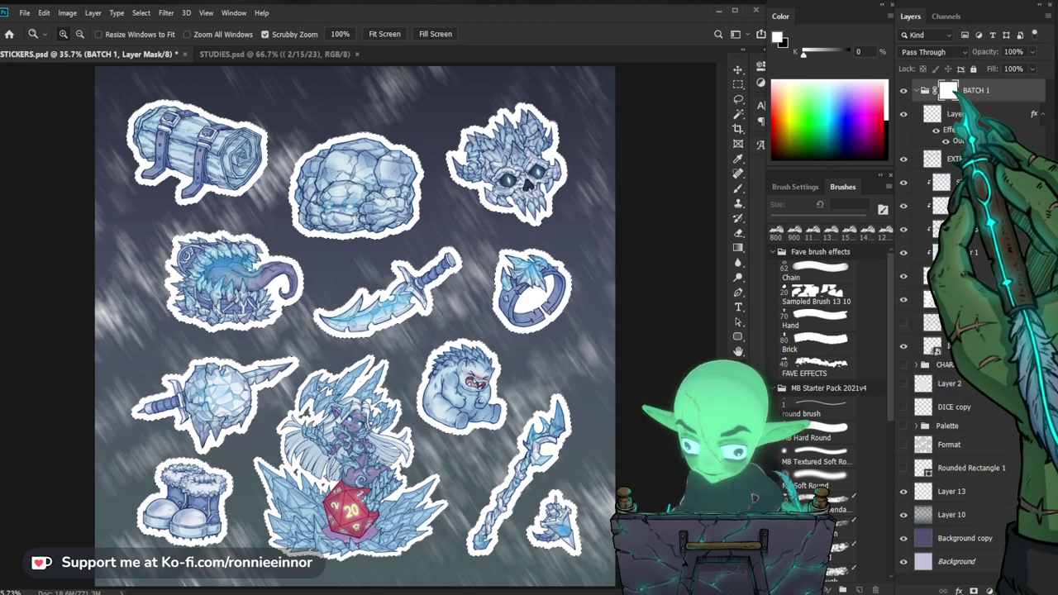
{"action": "key", "text": "Delete"}
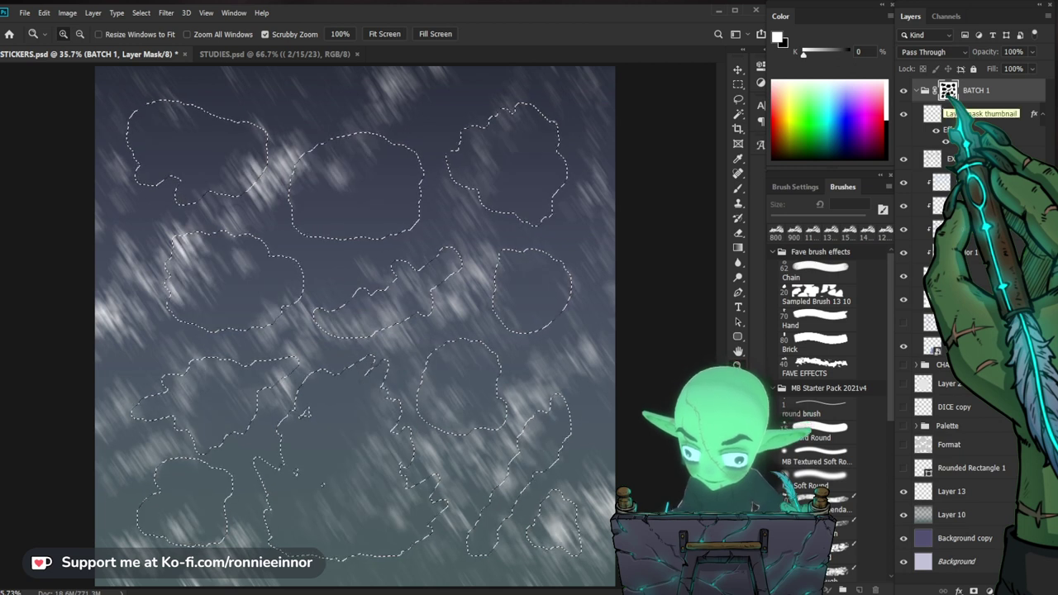
{"action": "key", "text": "x"}
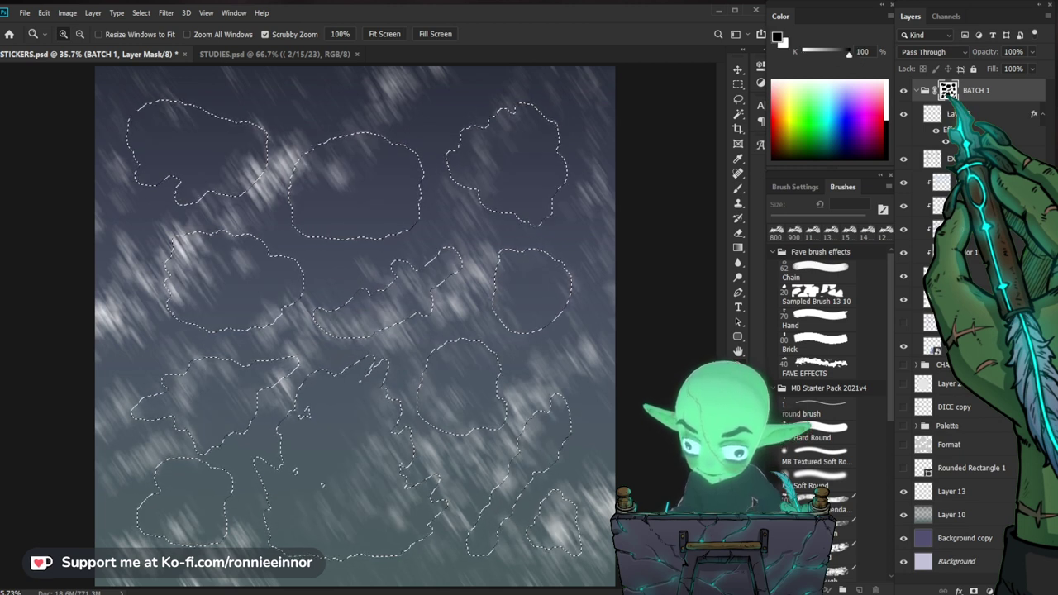
{"action": "key", "text": "ctrl+BackSpace"}
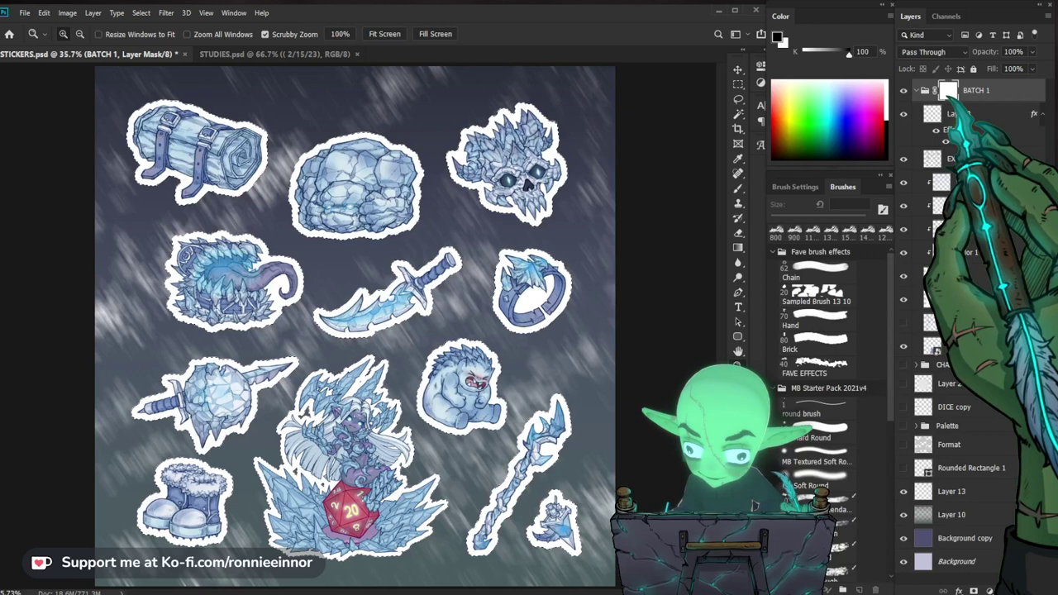
{"action": "key", "text": "ctrl+a"}
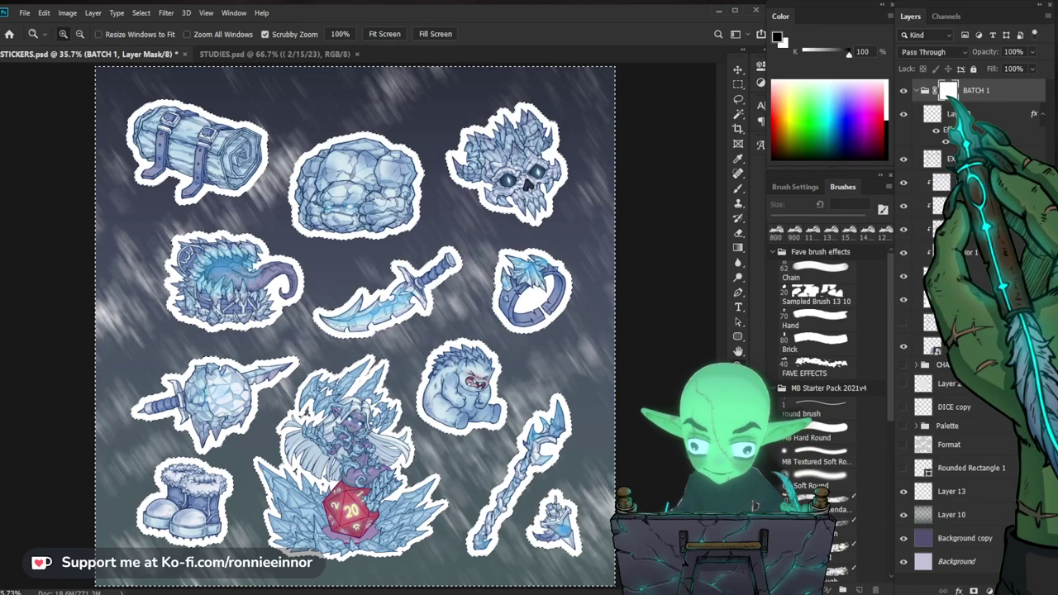
{"action": "key", "text": "x"}
{"action": "key", "text": "ctrl+BackSpace"}
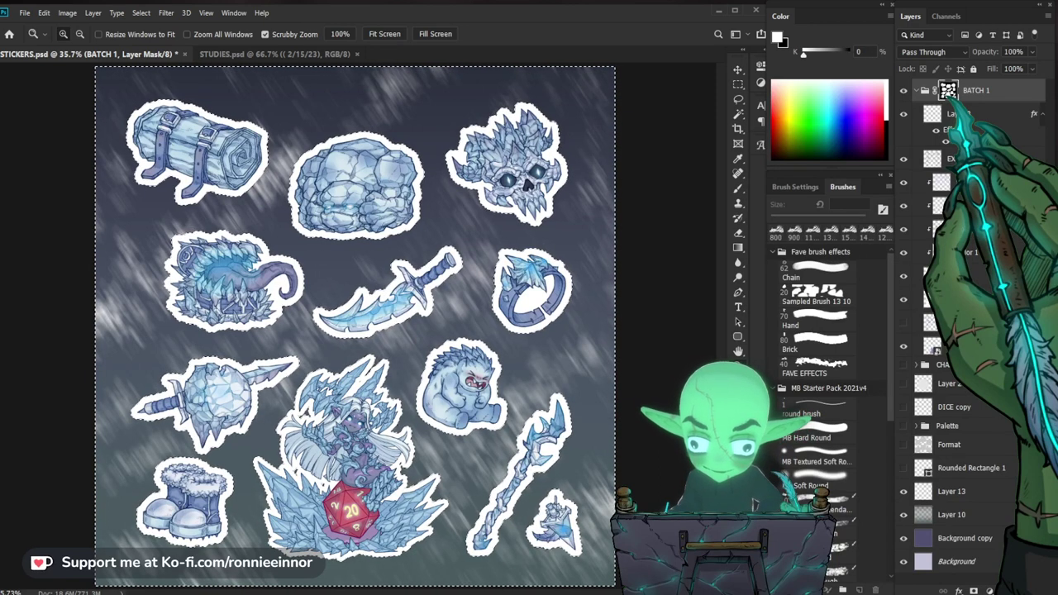
{"action": "key", "text": "ctrl+d"}
Select Layer 13 and compare the background with its blurred snow texture hidden and shown.
{"action": "left_click_drag", "start_coordinate": [584, 315], "coordinate": [582, 416]}
{"action": "key", "text": "ctrl+minus"}
{"action": "key", "text": "ctrl+minus"}
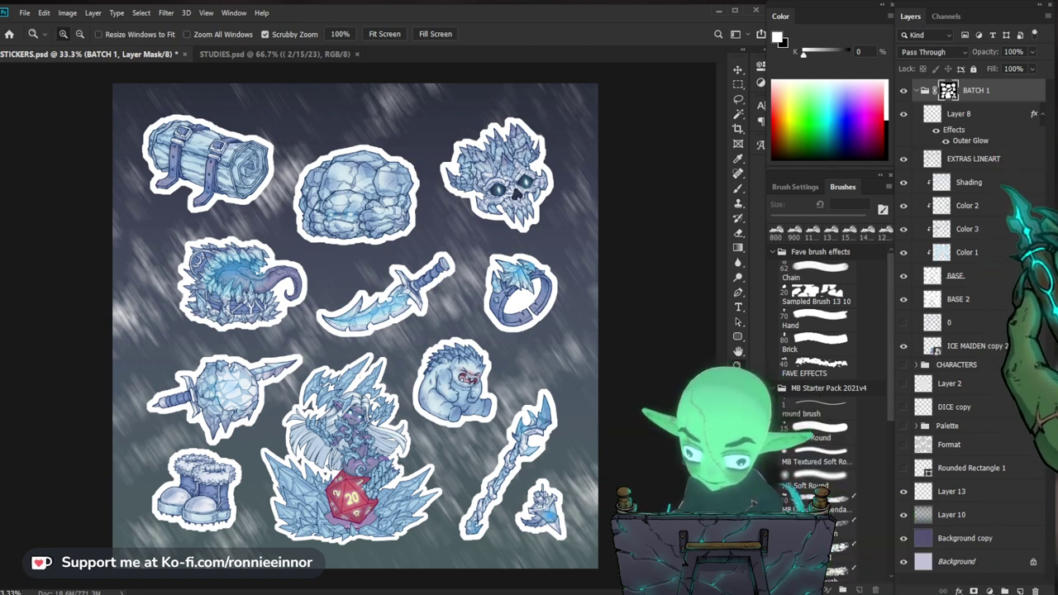
{"action": "left_click", "coordinate": [974, 493]}
{"action": "left_click", "coordinate": [974, 470]}
{"action": "left_click", "coordinate": [974, 449]}
{"action": "left_click", "coordinate": [964, 492]}
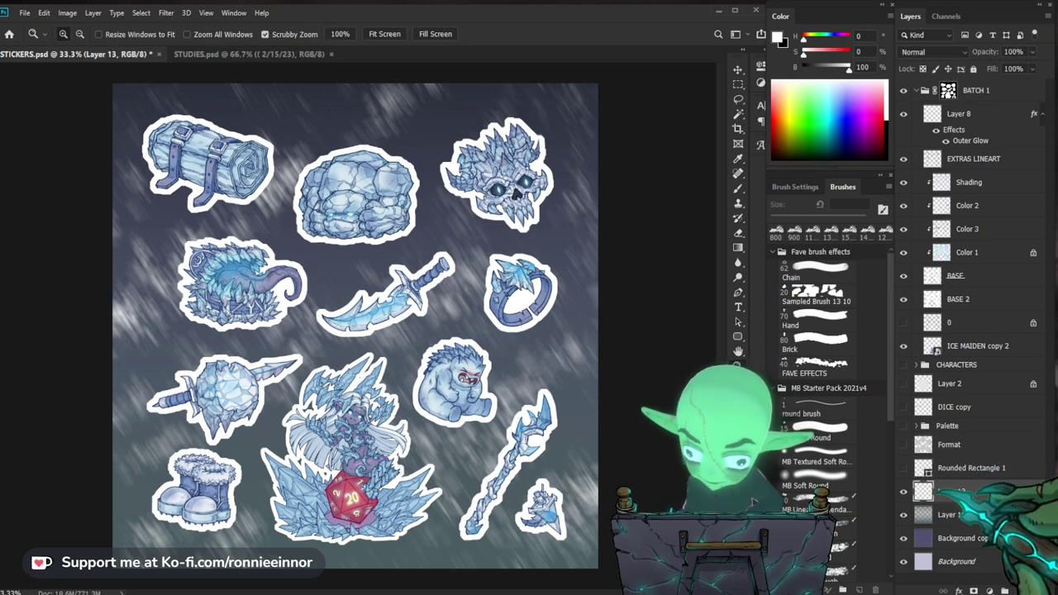
{"action": "left_click", "coordinate": [904, 492]}
{"action": "left_click", "coordinate": [903, 492]}
Paint white snow texture along the canvas's right and top edges on Layer 13 with the 800 px FAVE EFFECTS brush.
{"action": "left_click_drag", "start_coordinate": [710, 447], "coordinate": [678, 446]}
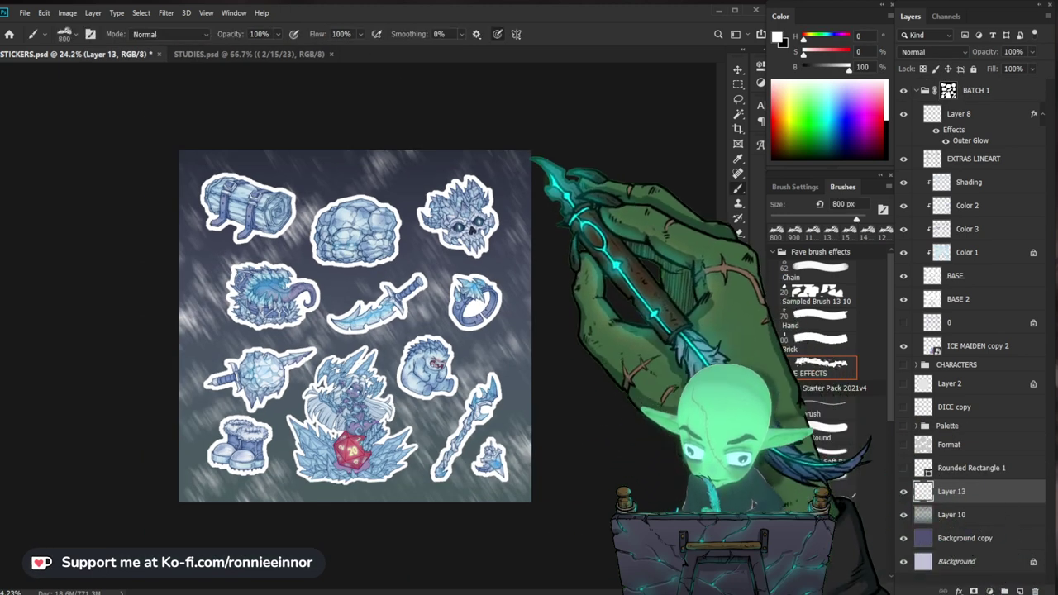
{"action": "left_click_drag", "start_coordinate": [537, 157], "coordinate": [542, 513]}
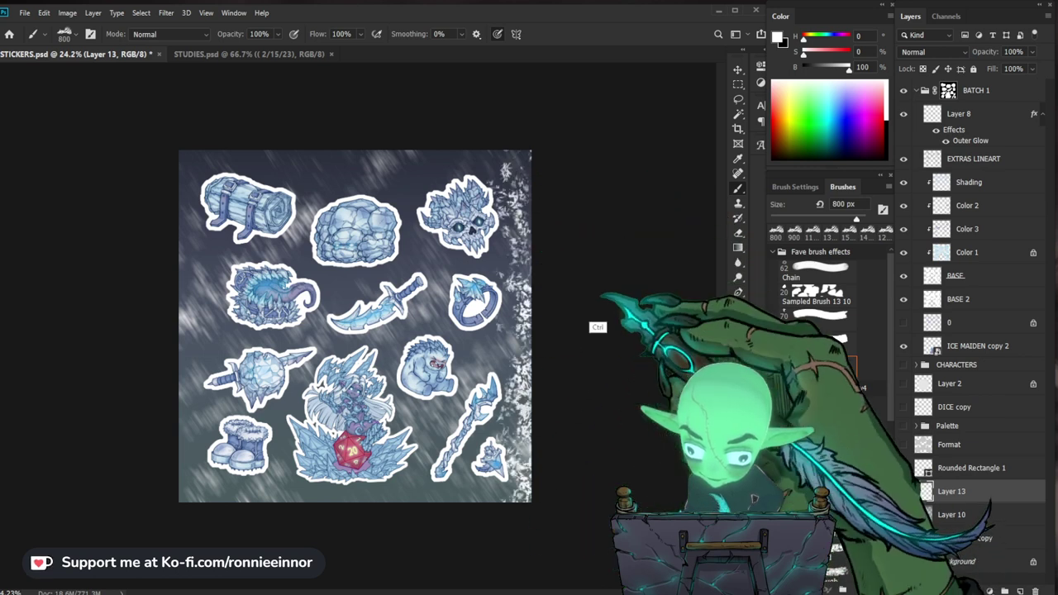
{"action": "key", "text": "ctrl+z"}
{"action": "left_click_drag", "start_coordinate": [555, 157], "coordinate": [553, 517]}
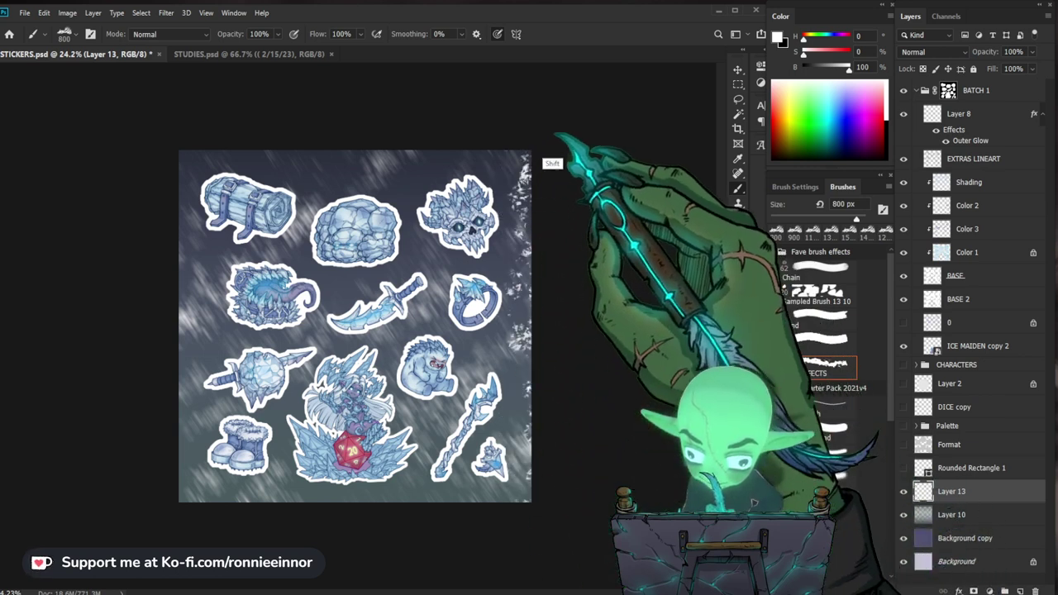
{"action": "mouse_move", "coordinate": [566, 151]}
{"action": "left_mouse_down"}
{"action": "mouse_move", "coordinate": [422, 157]}
{"action": "mouse_move", "coordinate": [111, 179]}
{"action": "left_mouse_up"}
Paint white FAVE EFFECTS snow texture along the canvas's left and bottom edges at 800 px, redoing strokes that go wrong.
{"action": "mouse_move", "coordinate": [190, 164]}
{"action": "left_mouse_down"}
{"action": "mouse_move", "coordinate": [149, 402]}
{"action": "mouse_move", "coordinate": [152, 516]}
{"action": "left_mouse_up"}
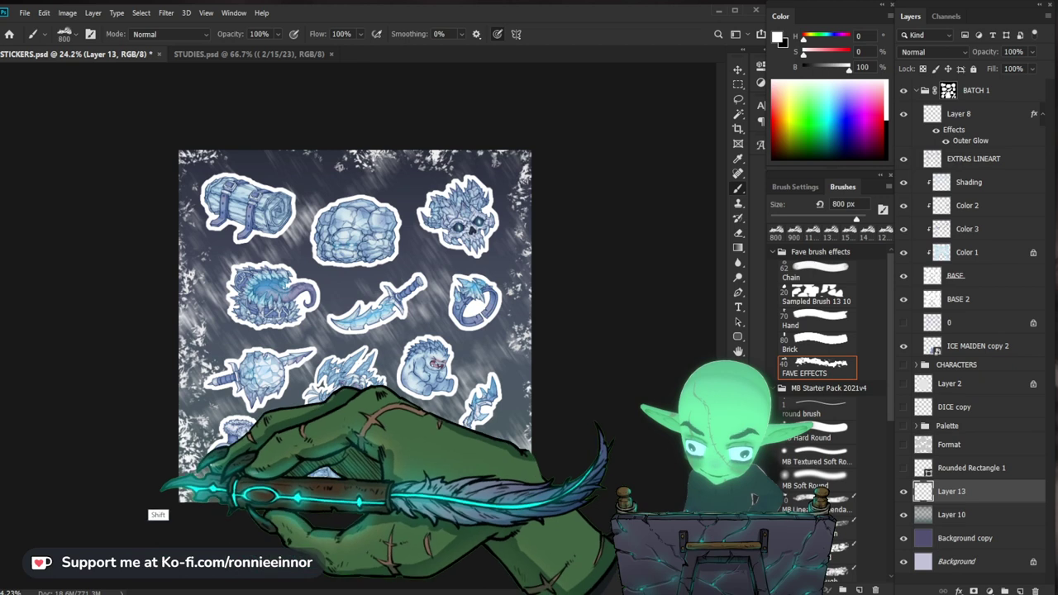
{"action": "key", "text": "ctrl+z"}
{"action": "left_click_drag", "start_coordinate": [157, 137], "coordinate": [147, 539]}
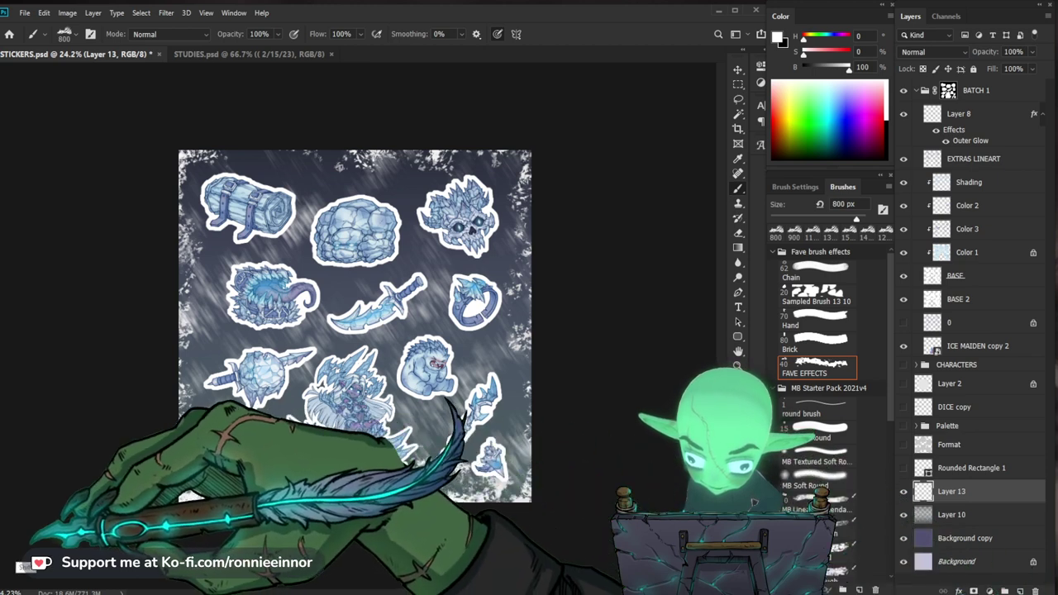
{"action": "left_click_drag", "start_coordinate": [176, 541], "coordinate": [614, 543]}
{"action": "key", "text": "ctrl+z"}
{"action": "left_click_drag", "start_coordinate": [175, 538], "coordinate": [516, 530]}
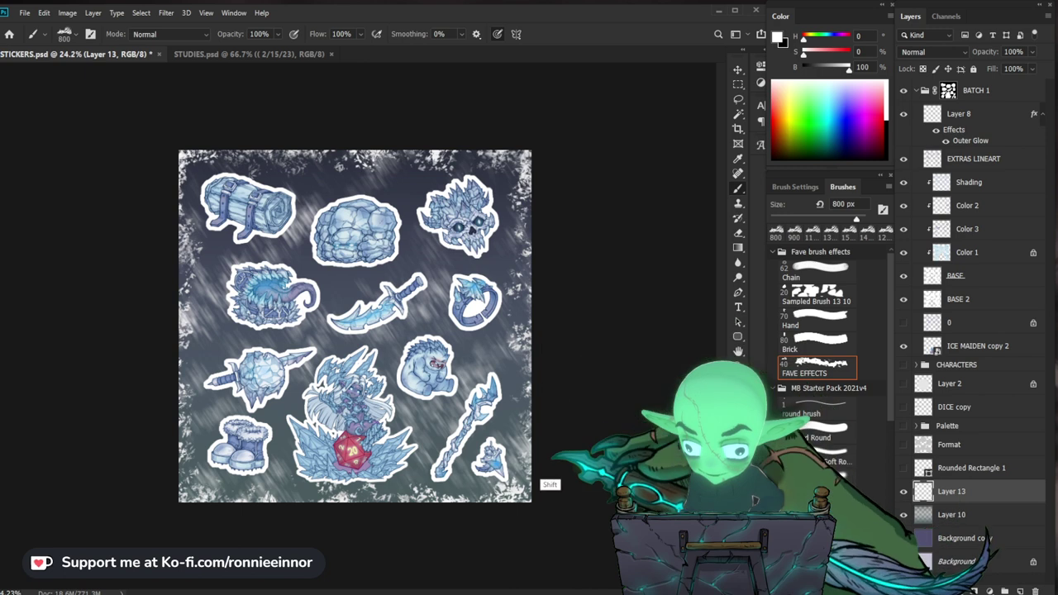
Set the Eraser to the FAVE EFFECTS brush, reduce its size from the 1400 px preset, and return to the Brush tool.
{"action": "key", "text": "z"}
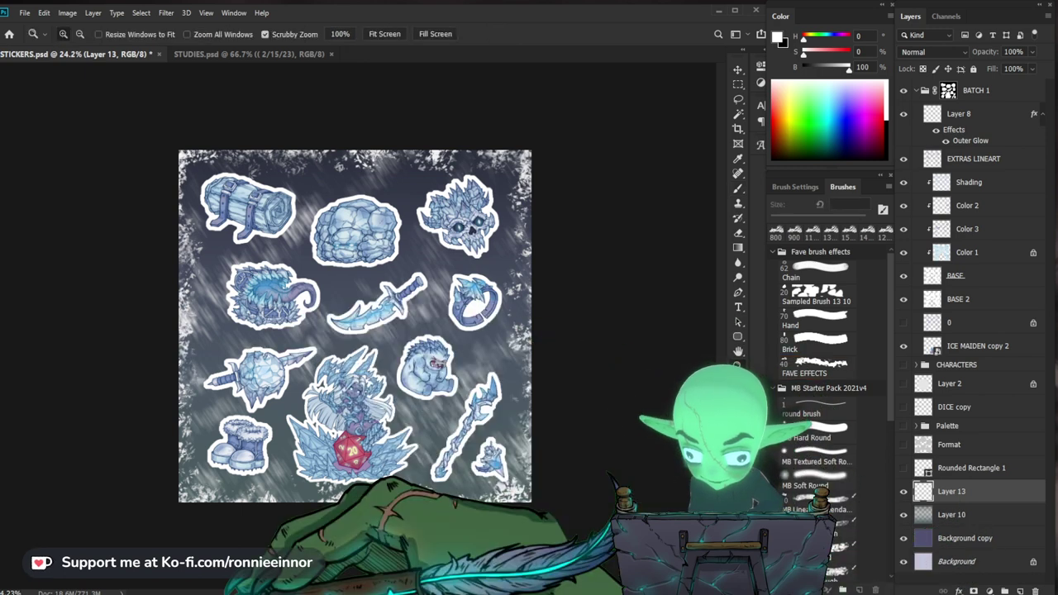
{"action": "mouse_move", "coordinate": [355, 326]}
{"action": "left_mouse_down"}
{"action": "mouse_move", "coordinate": [401, 326]}
{"action": "mouse_move", "coordinate": [364, 326]}
{"action": "left_mouse_up"}
{"action": "key", "text": "e"}
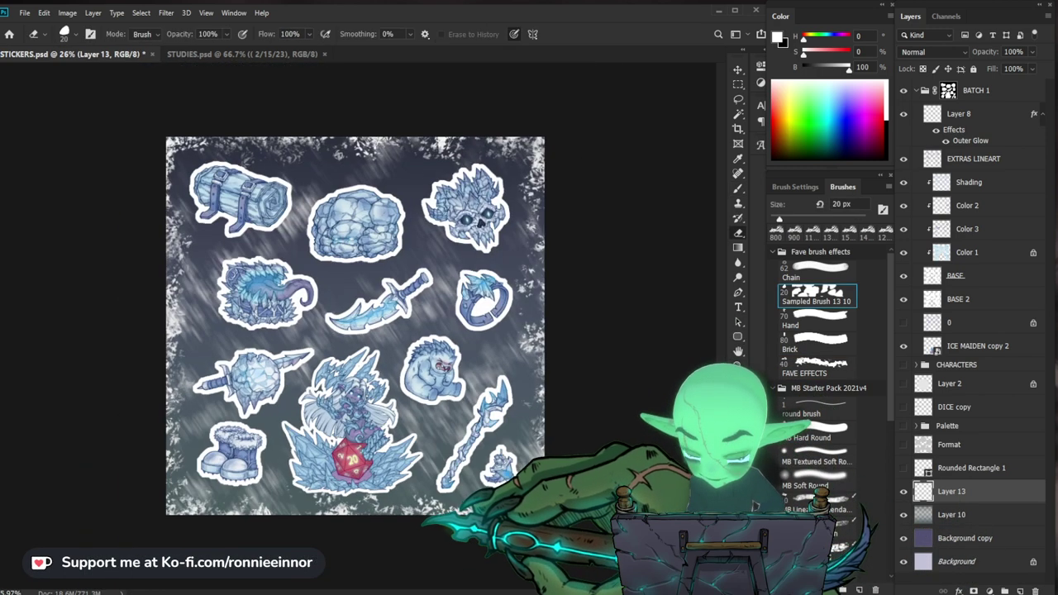
{"action": "left_click", "coordinate": [815, 364]}
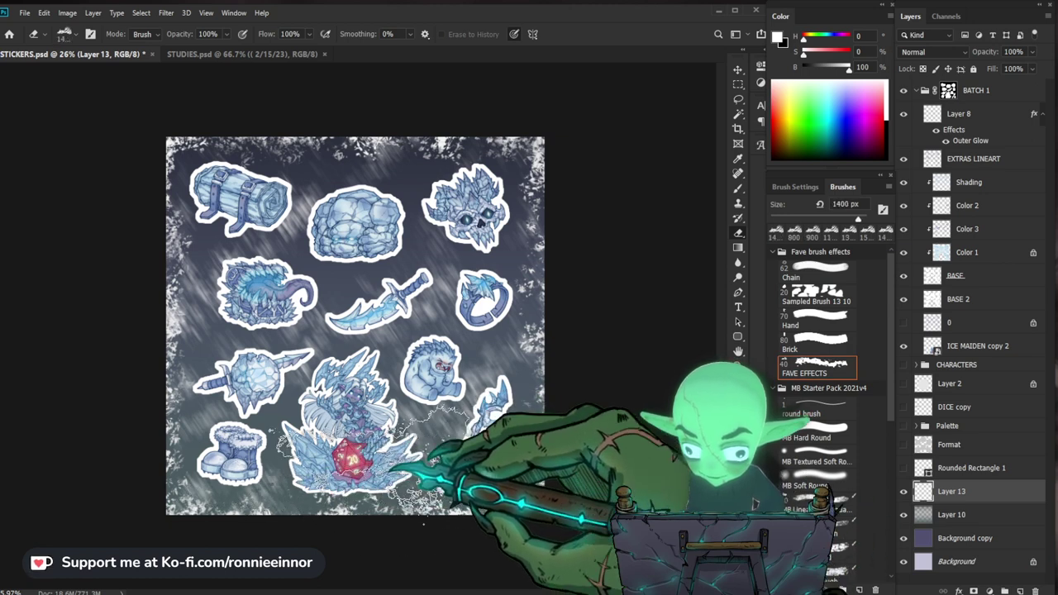
{"action": "key", "text": "b"}
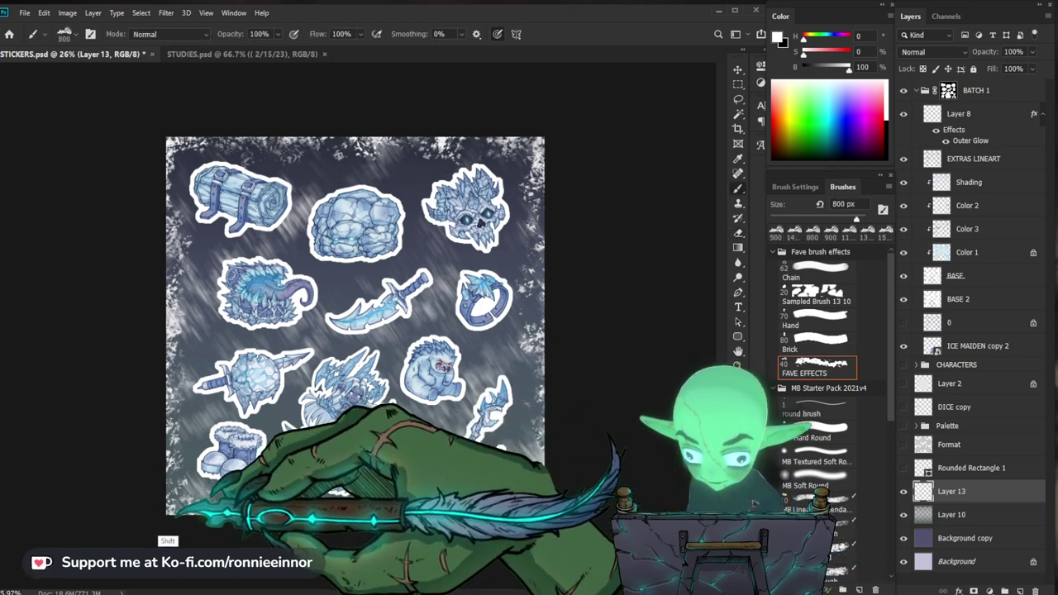
{"action": "key", "text": "e"}
{"action": "key", "text": "bracketleft"}
{"action": "key", "text": "b"}
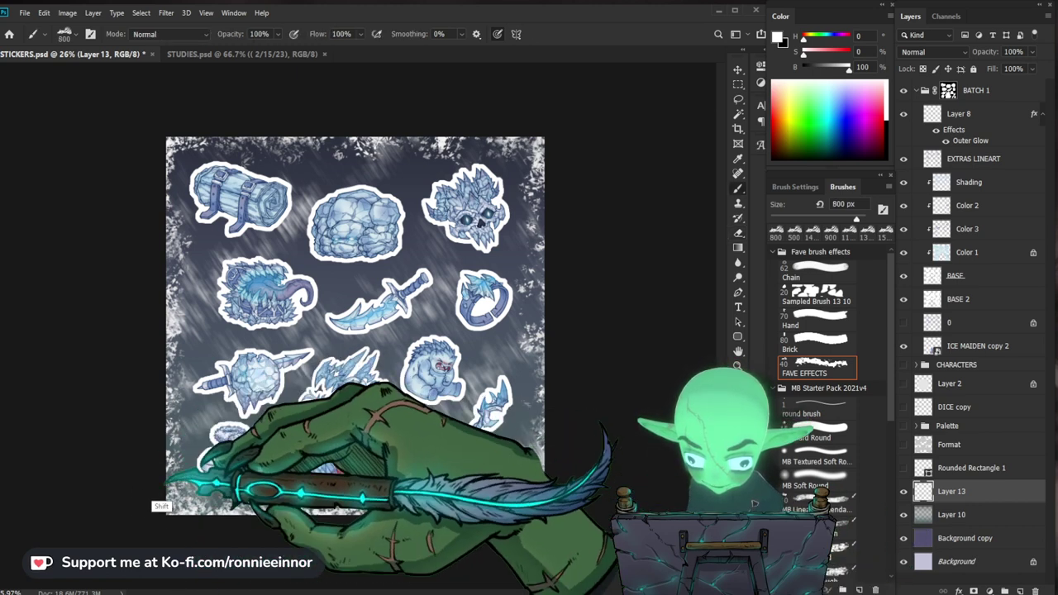
Examine the snowy border on the whole sheet and up close around the lower stickers.
{"action": "scroll", "coordinate": [356, 326], "scroll_direction": "down", "scroll_amount": 5}
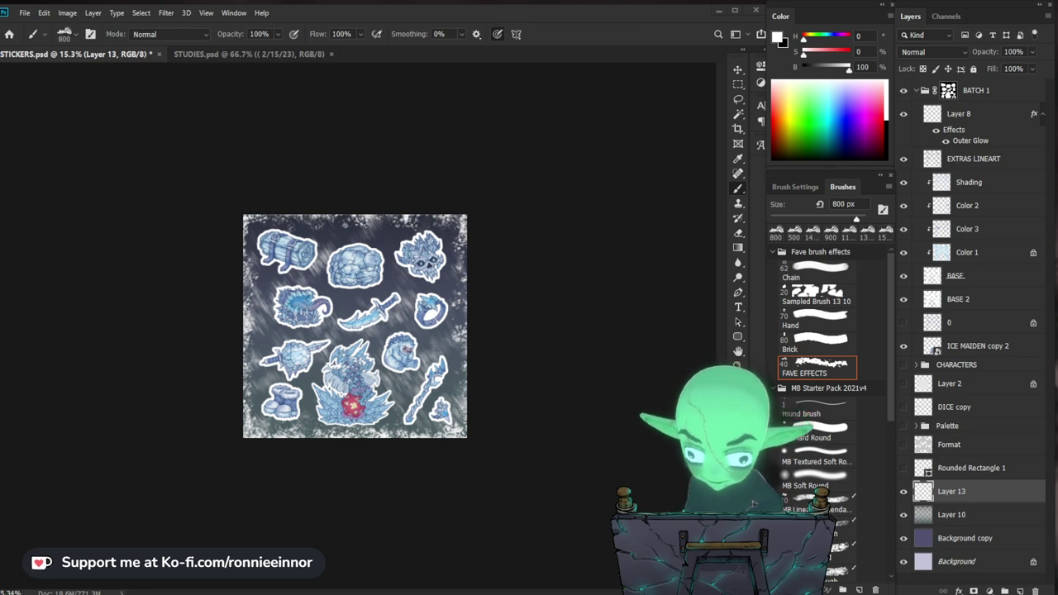
{"action": "key", "text": "z"}
{"action": "left_click_drag", "start_coordinate": [415, 409], "coordinate": [479, 426]}
{"action": "left_click_drag", "start_coordinate": [529, 488], "coordinate": [508, 399]}
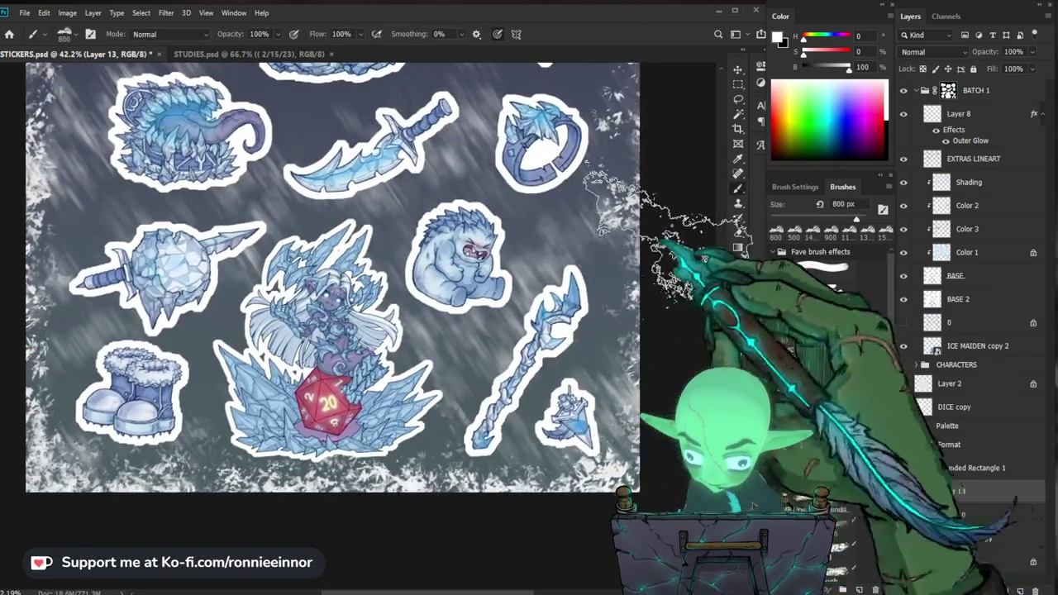
Examine the snowy border and wind streaks across the whole sheet and up close around each sticker.
{"action": "key", "text": "z"}
{"action": "mouse_move", "coordinate": [389, 355]}
{"action": "left_mouse_down"}
{"action": "mouse_move", "coordinate": [357, 361]}
{"action": "mouse_move", "coordinate": [373, 364]}
{"action": "mouse_move", "coordinate": [356, 339]}
{"action": "mouse_move", "coordinate": [337, 340]}
{"action": "mouse_move", "coordinate": [380, 364]}
{"action": "mouse_move", "coordinate": [375, 338]}
{"action": "left_mouse_up"}
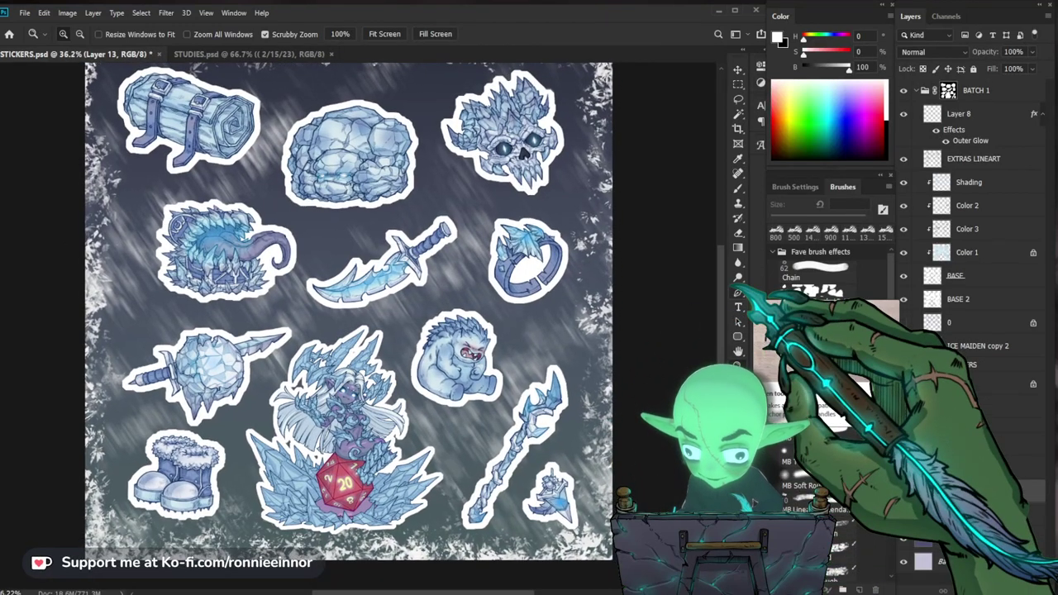
{"action": "scroll", "coordinate": [348, 322], "scroll_direction": "up", "scroll_amount": 2}
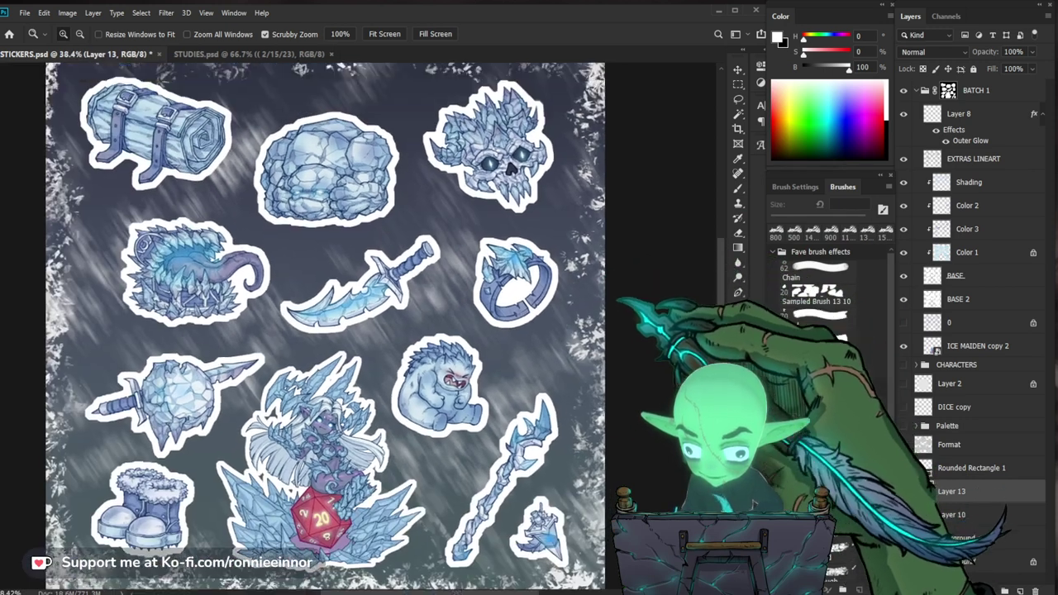
{"action": "scroll", "coordinate": [347, 323], "scroll_direction": "down", "scroll_amount": 1}
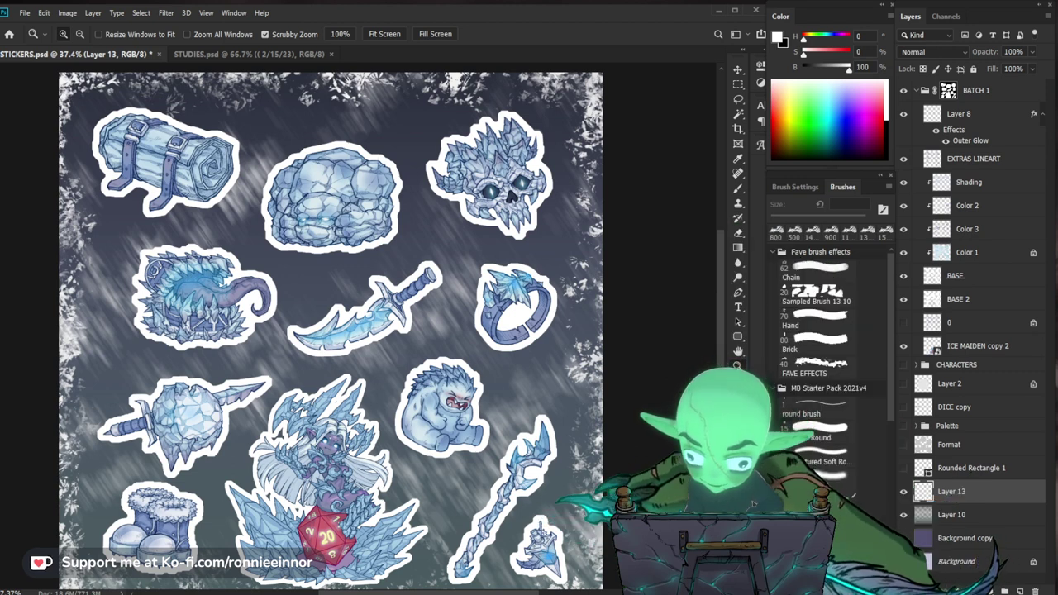
{"action": "left_click_drag", "start_coordinate": [442, 281], "coordinate": [397, 282]}
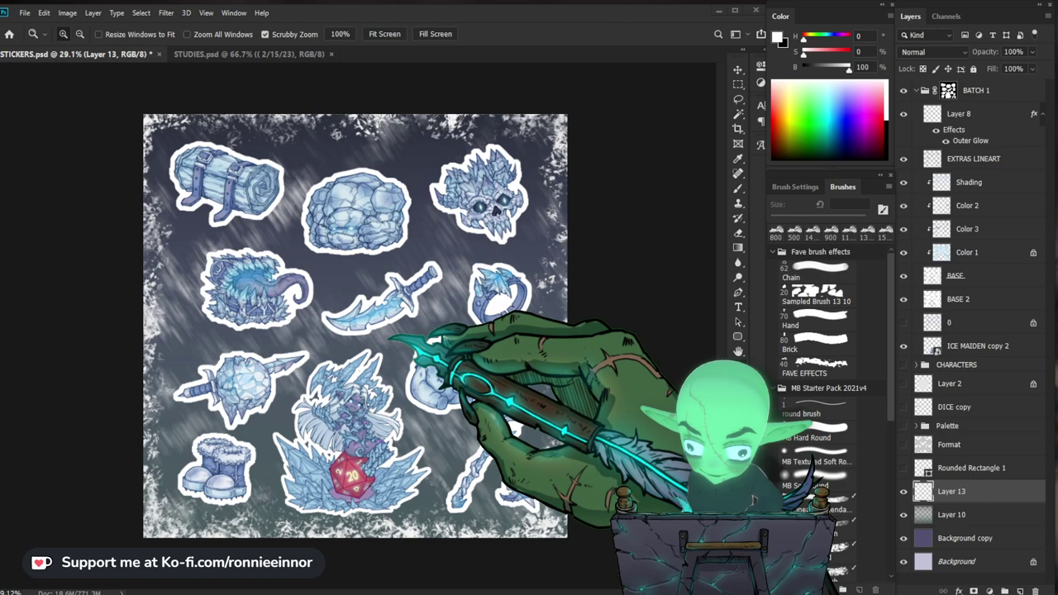
{"action": "key", "text": "ctrl+plus"}
{"action": "left_click_drag", "start_coordinate": [211, 153], "coordinate": [334, 434]}
{"action": "left_click_drag", "start_coordinate": [376, 385], "coordinate": [355, 389]}
{"action": "left_click_drag", "start_coordinate": [670, 487], "coordinate": [614, 425]}
{"action": "left_click_drag", "start_coordinate": [639, 470], "coordinate": [302, 422]}
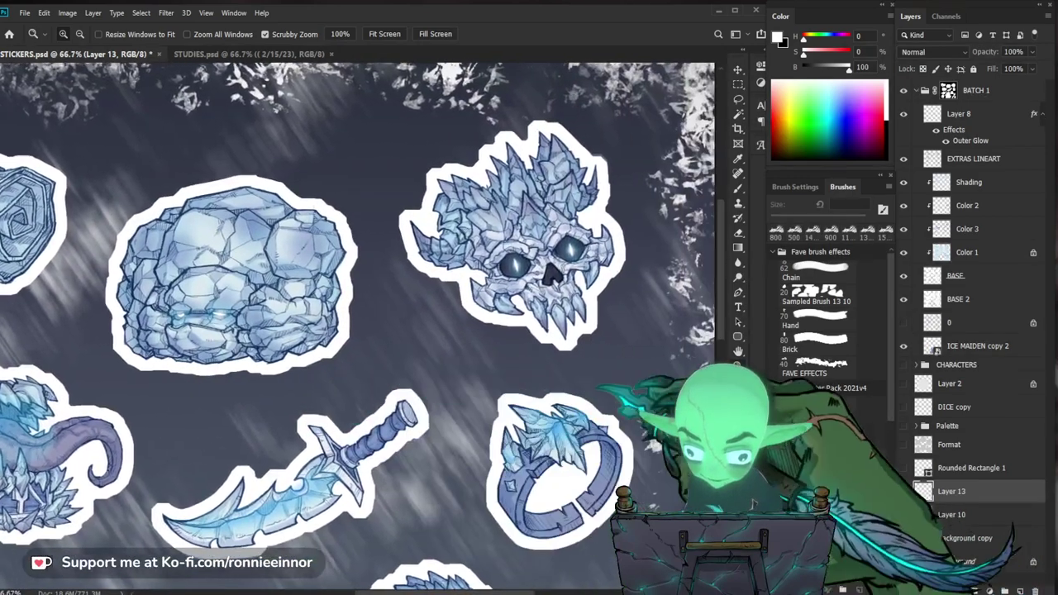
{"action": "left_click_drag", "start_coordinate": [654, 497], "coordinate": [601, 422]}
{"action": "scroll", "coordinate": [359, 328], "scroll_direction": "down", "scroll_amount": 3}
{"action": "scroll", "coordinate": [359, 329], "scroll_direction": "left", "scroll_amount": 5}
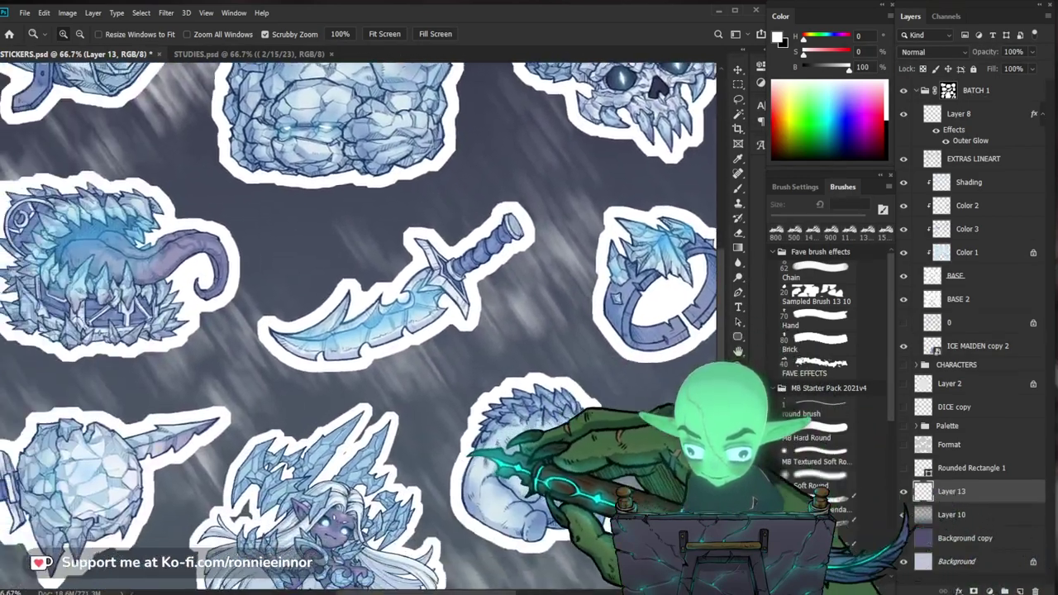
{"action": "scroll", "coordinate": [359, 329], "scroll_direction": "left", "scroll_amount": 5}
{"action": "scroll", "coordinate": [359, 328], "scroll_direction": "down", "scroll_amount": 4}
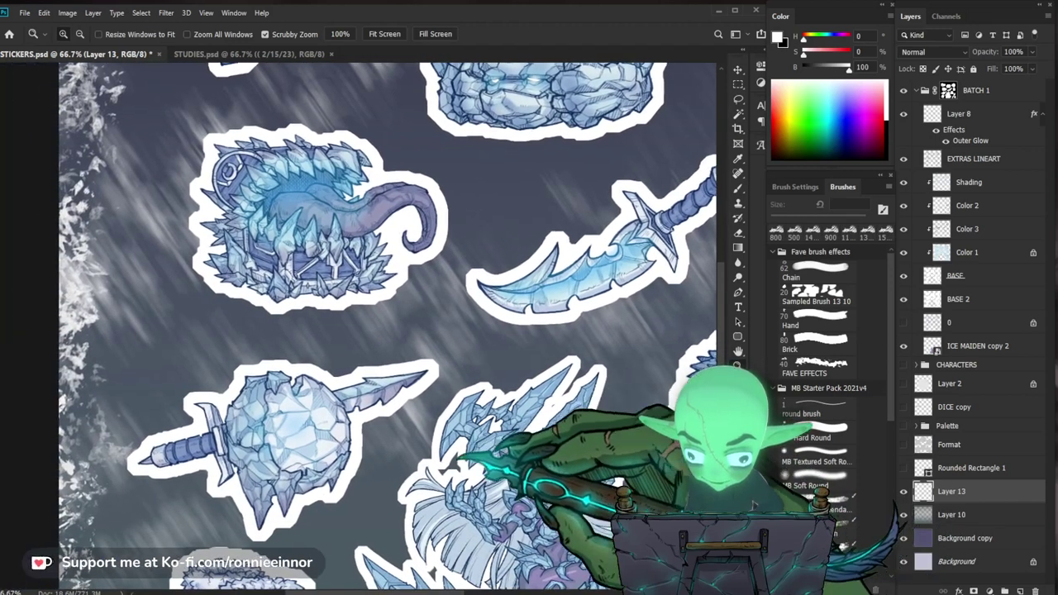
{"action": "scroll", "coordinate": [359, 329], "scroll_direction": "down", "scroll_amount": 4}
{"action": "scroll", "coordinate": [359, 328], "scroll_direction": "right", "scroll_amount": 4}
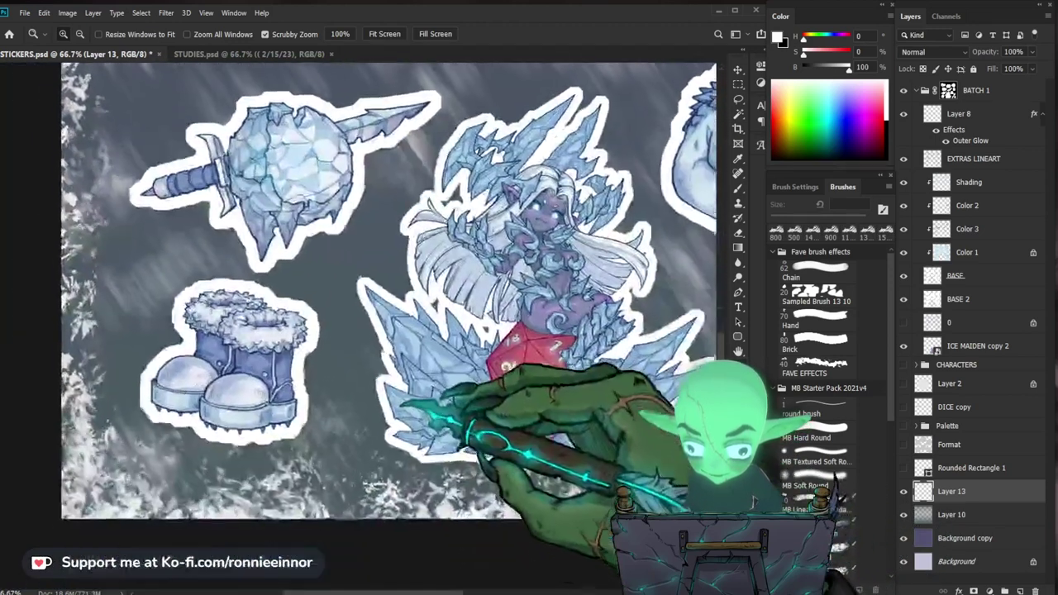
{"action": "left_click_drag", "start_coordinate": [273, 418], "coordinate": [209, 424]}
{"action": "left_click_drag", "start_coordinate": [563, 485], "coordinate": [381, 502]}
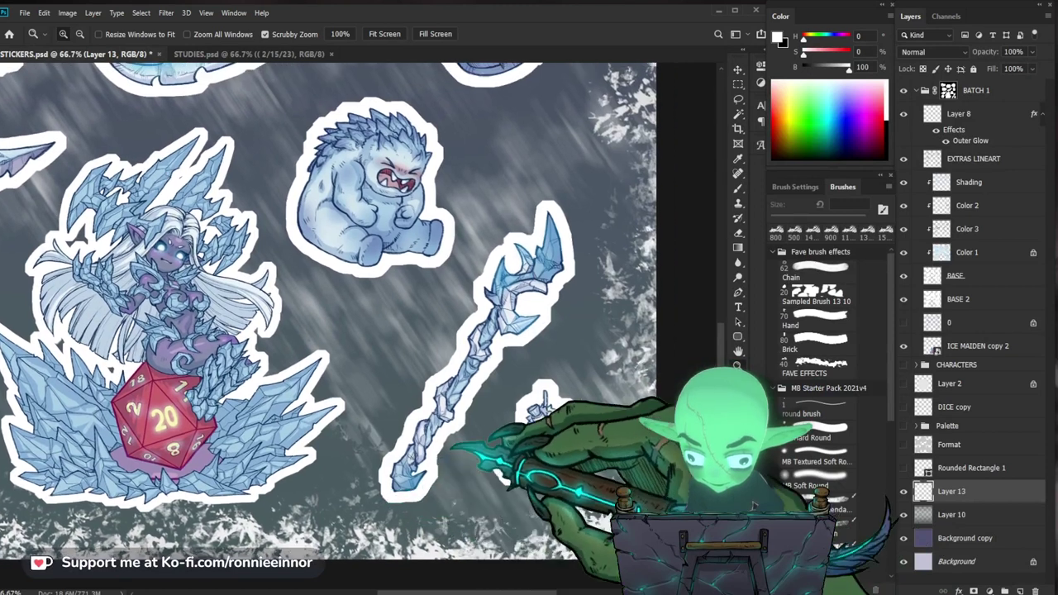
{"action": "left_click_drag", "start_coordinate": [498, 438], "coordinate": [451, 436]}
{"action": "scroll", "coordinate": [359, 329], "scroll_direction": "up", "scroll_amount": 3}
{"action": "scroll", "coordinate": [359, 329], "scroll_direction": "down", "scroll_amount": 1}
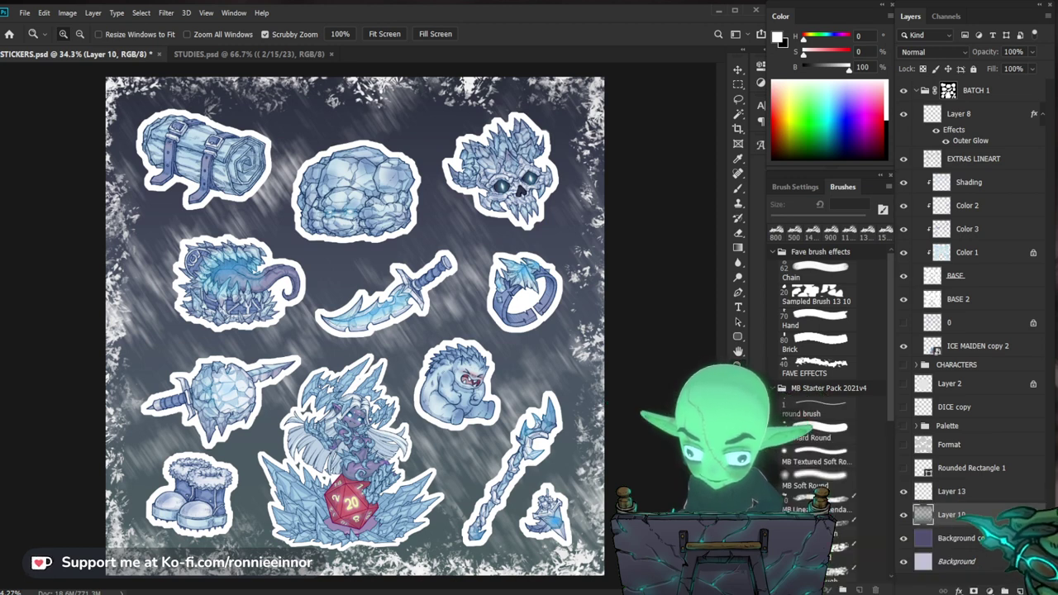
Compare the sheet with and without the snow on Layer 13.
{"action": "left_click", "coordinate": [904, 492]}
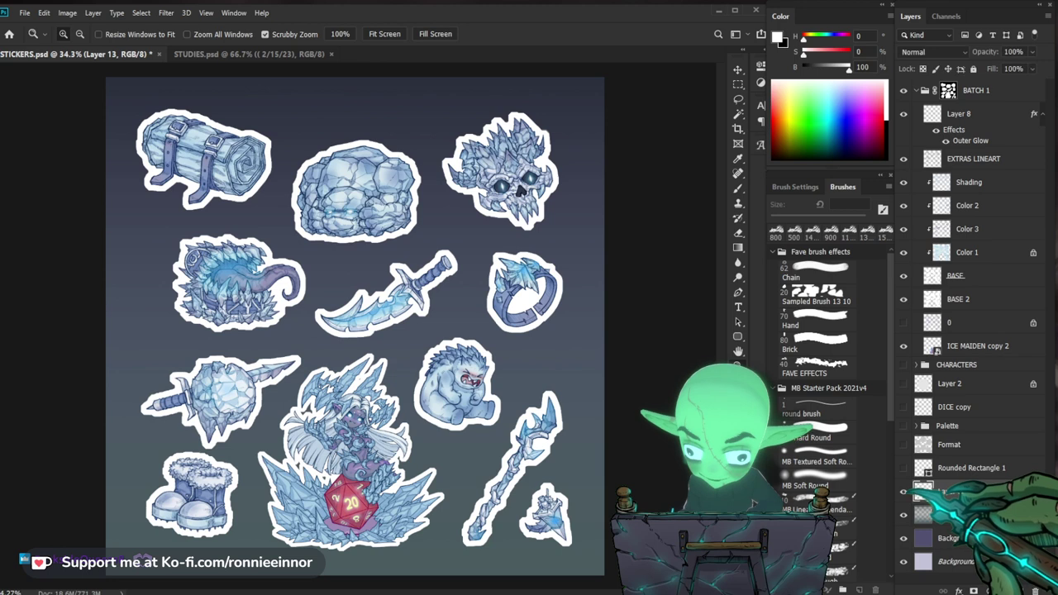
{"action": "key", "text": "ctrl+comma"}
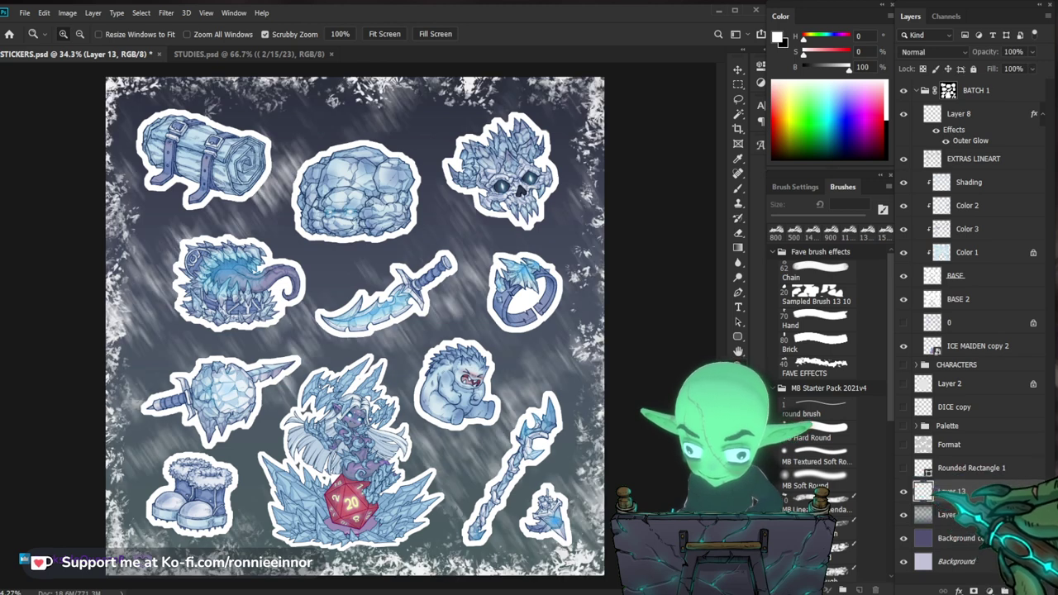
{"action": "scroll", "coordinate": [356, 326], "scroll_direction": "down", "scroll_amount": 1}
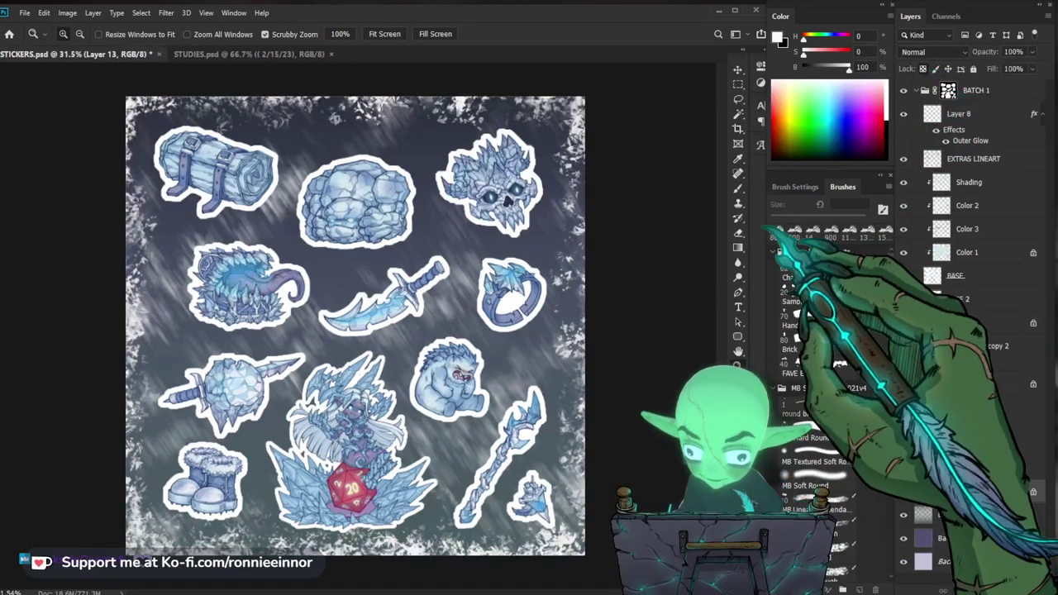
Lock Layer 13's transparent pixels and choose the MB Soft Round brush with a dark blue foreground colour (H 232, S 73, B 45).
{"action": "scroll", "coordinate": [356, 326], "scroll_direction": "down", "scroll_amount": 1}
{"action": "key", "text": "b"}
{"action": "left_click", "coordinate": [832, 478]}
{"action": "left_click", "coordinate": [778, 37]}
{"action": "left_click", "coordinate": [711, 403]}
{"action": "left_click", "coordinate": [662, 452]}
{"action": "left_click", "coordinate": [812, 349]}
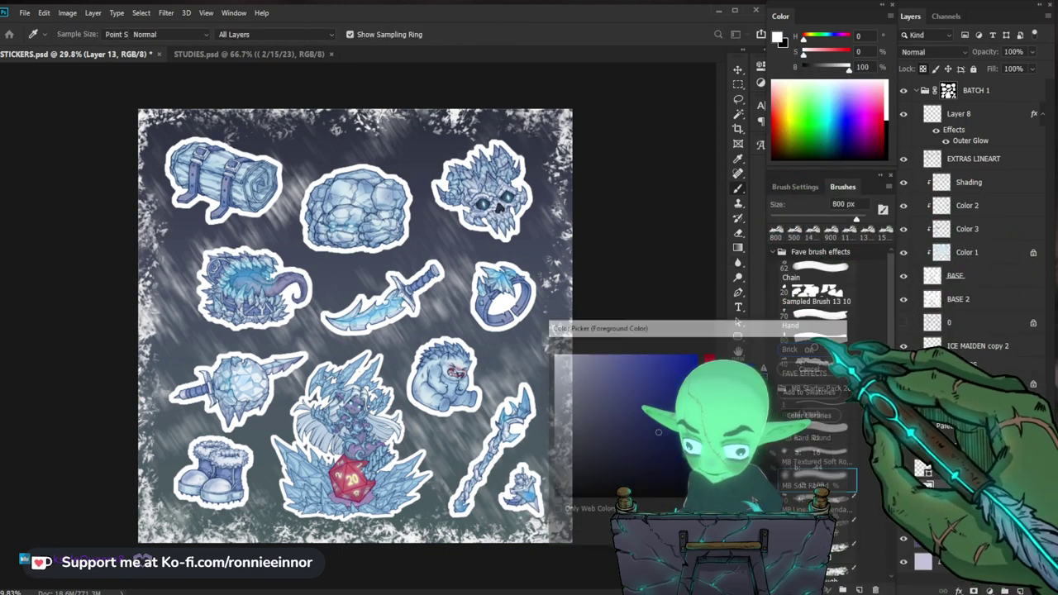
Tint the snow streaks and inner border on Layer 13 dark blue with the soft brush at 1300 to 1400 px.
{"action": "key", "text": "bracketright"}
{"action": "key", "text": "bracketright"}
{"action": "key", "text": "bracketright"}
{"action": "key", "text": "bracketright"}
{"action": "key", "text": "bracketright"}
{"action": "mouse_move", "coordinate": [501, 259]}
{"action": "left_mouse_down"}
{"action": "mouse_move", "coordinate": [304, 355]}
{"action": "mouse_move", "coordinate": [292, 268]}
{"action": "mouse_move", "coordinate": [271, 222]}
{"action": "mouse_move", "coordinate": [238, 218]}
{"action": "mouse_move", "coordinate": [246, 318]}
{"action": "left_mouse_up"}
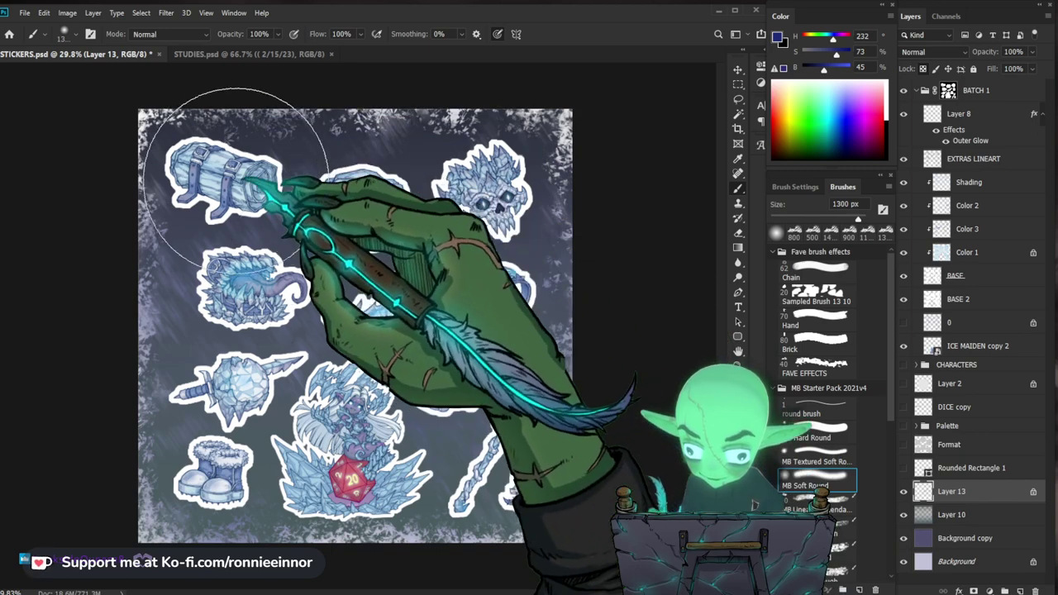
{"action": "key", "text": "bracketright"}
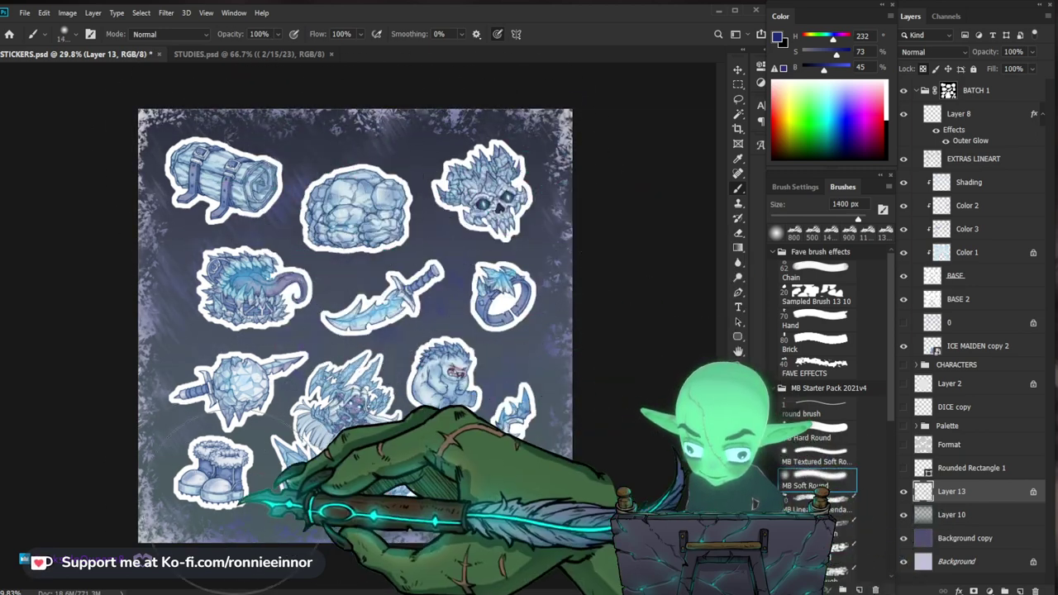
Set the soft brush to white at 1100 px and examine the tinted snow around the stickers.
{"action": "key", "text": "z"}
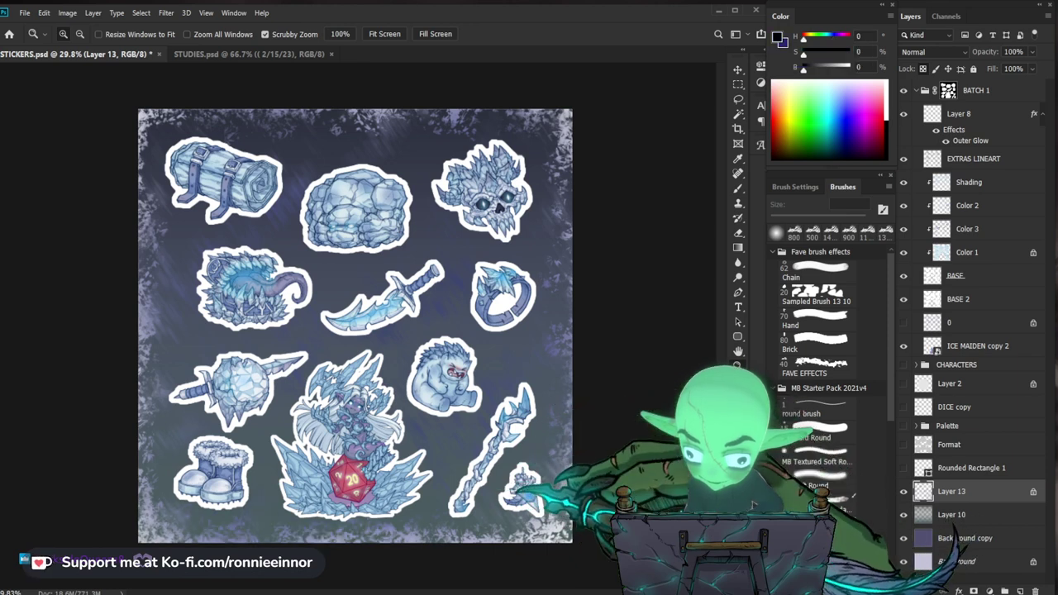
{"action": "mouse_move", "coordinate": [575, 489]}
{"action": "left_mouse_down"}
{"action": "mouse_move", "coordinate": [268, 446]}
{"action": "mouse_move", "coordinate": [426, 504]}
{"action": "mouse_move", "coordinate": [558, 533]}
{"action": "left_mouse_up"}
{"action": "key", "text": "b"}
{"action": "key", "text": "bracketleft"}
{"action": "key", "text": "bracketleft"}
{"action": "key", "text": "bracketleft"}
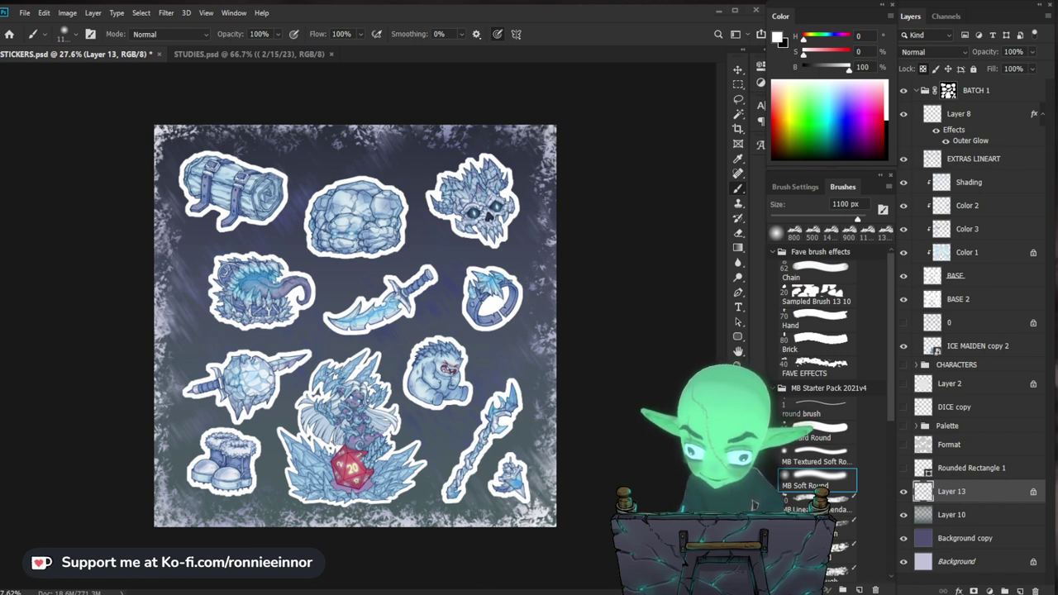
{"action": "mouse_move", "coordinate": [356, 326]}
{"action": "left_mouse_down"}
{"action": "mouse_move", "coordinate": [421, 326]}
{"action": "mouse_move", "coordinate": [394, 322]}
{"action": "left_mouse_up"}
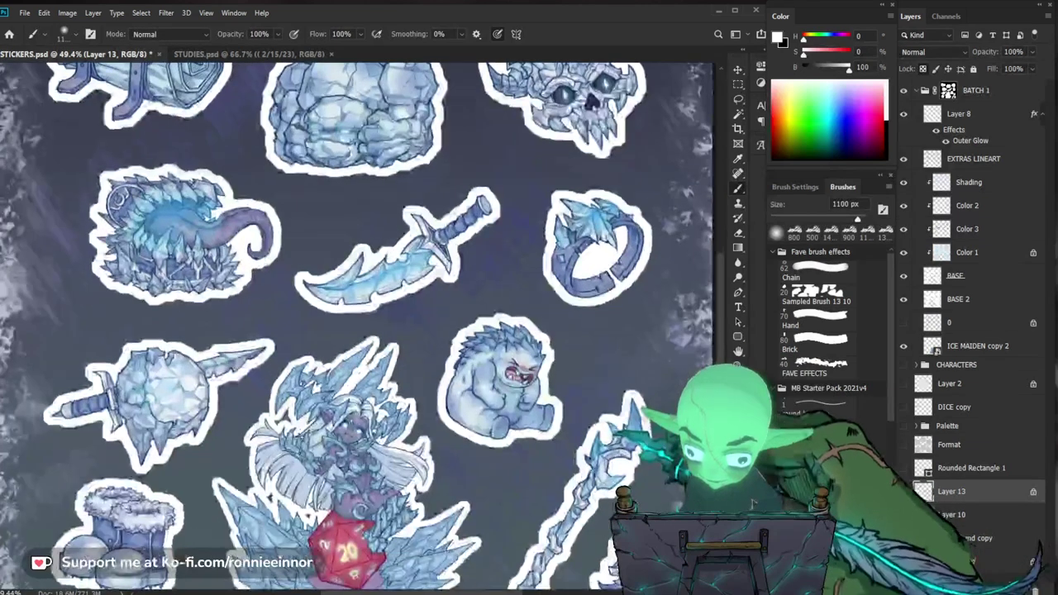
{"action": "left_click_drag", "start_coordinate": [595, 414], "coordinate": [540, 413]}
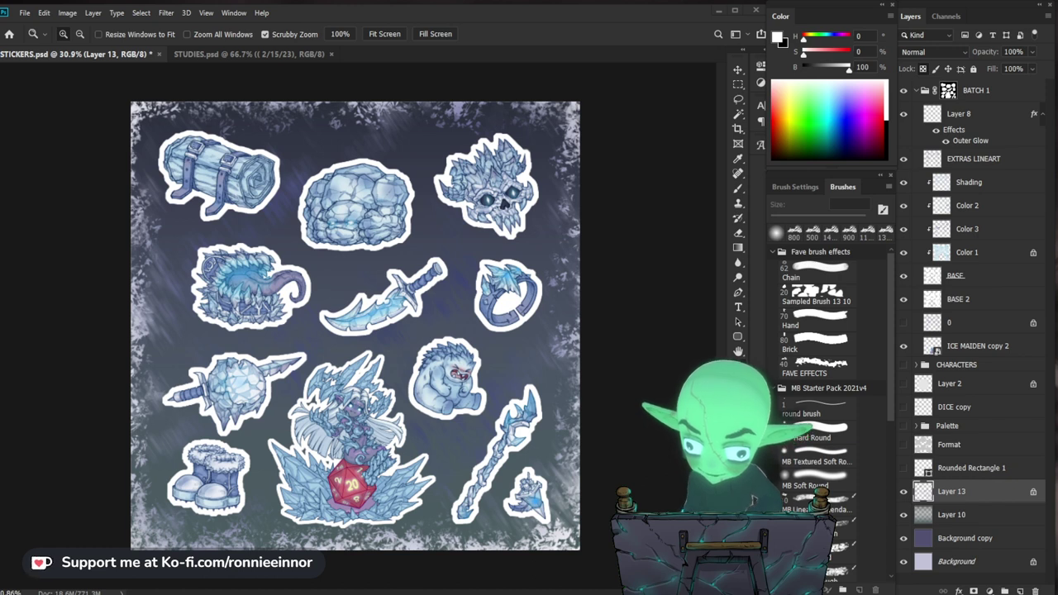
{"action": "left_click_drag", "start_coordinate": [389, 426], "coordinate": [476, 426]}
{"action": "left_click_drag", "start_coordinate": [397, 446], "coordinate": [402, 412]}
{"action": "scroll", "coordinate": [378, 428], "scroll_direction": "down", "scroll_amount": 5}
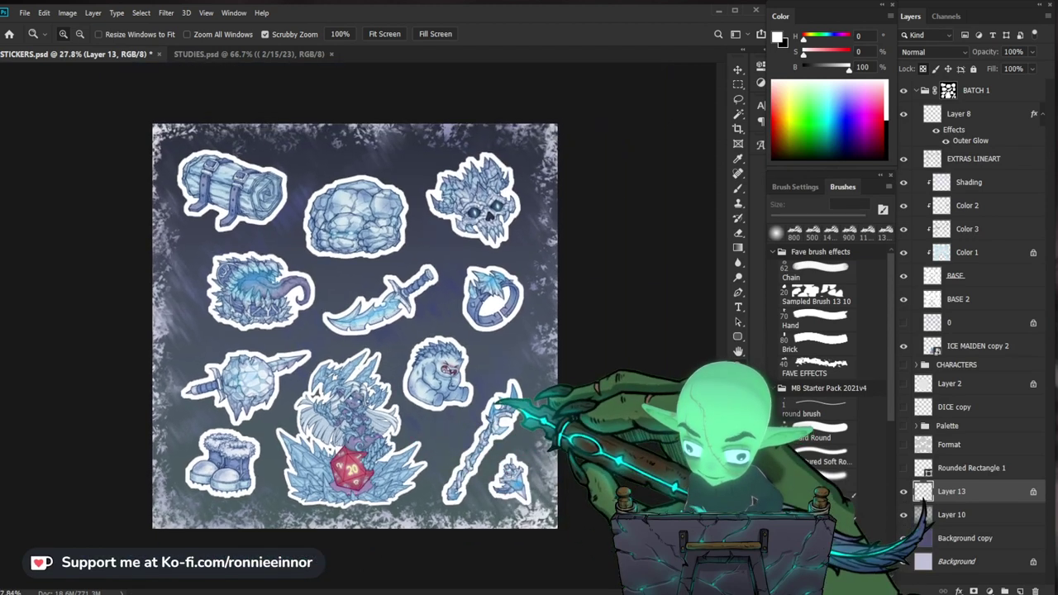
Collapse BATCH 1 and group Layer 13, Layer 10 and Background copy into a group named BG.
{"action": "left_click", "coordinate": [917, 91]}
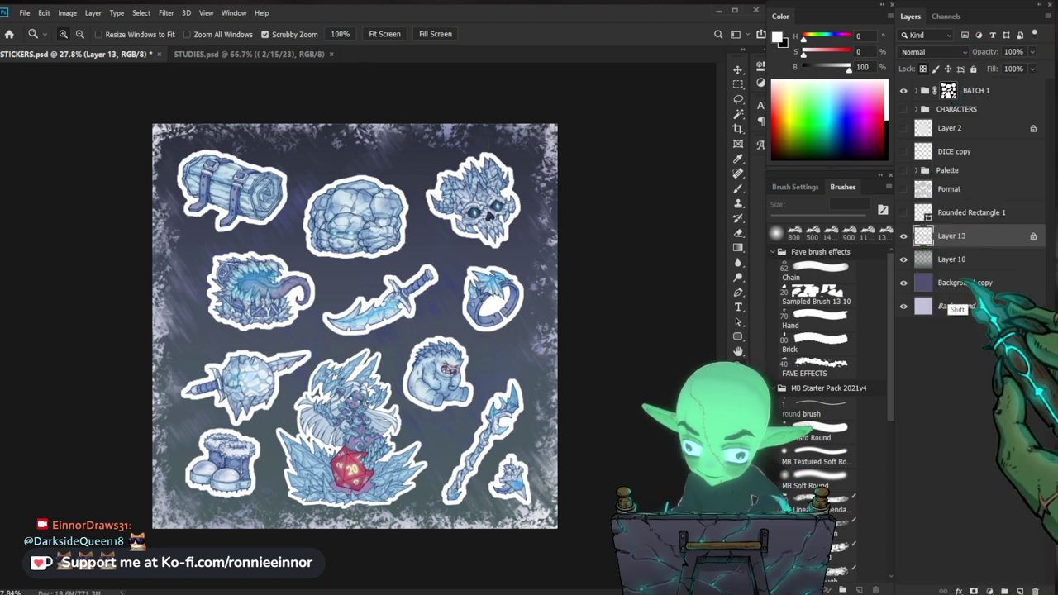
{"action": "key", "text": "ctrl+g"}
{"action": "double_click", "coordinate": [945, 231]}
{"action": "type", "text": "BG"}
{"action": "key", "text": "Return"}
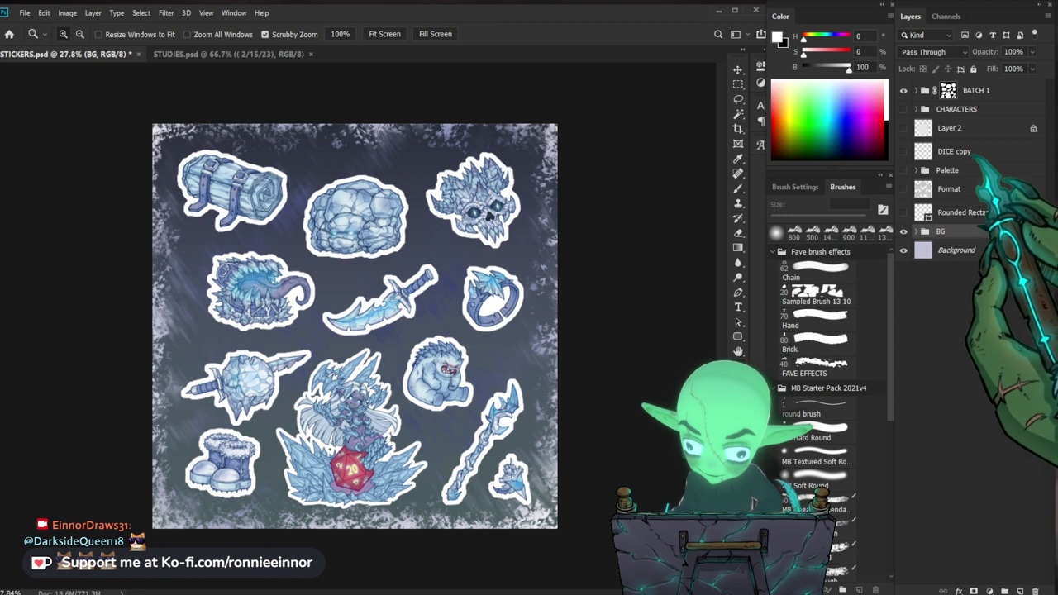
Check what Layer 2 holds by showing and hiding it, and view the sheet again.
{"action": "left_click", "coordinate": [963, 170]}
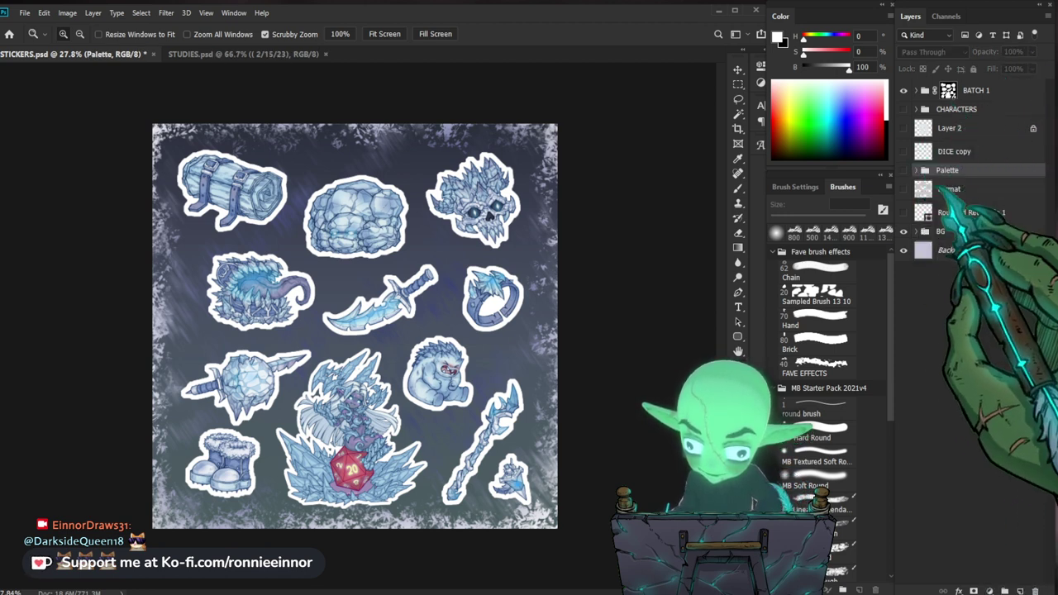
{"action": "left_click", "coordinate": [963, 128]}
{"action": "left_click", "coordinate": [904, 128]}
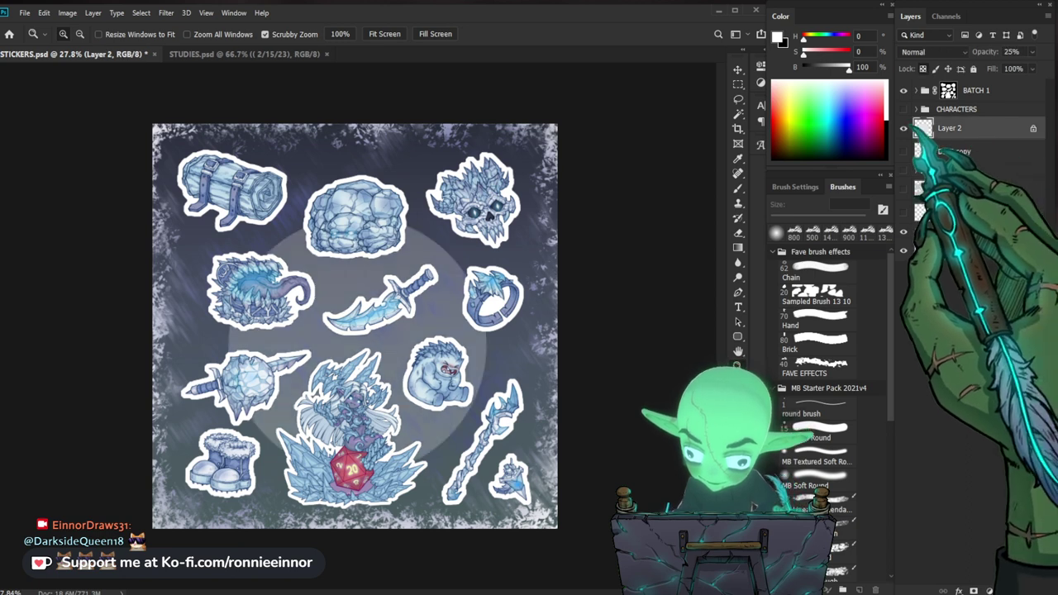
{"action": "left_click", "coordinate": [904, 128]}
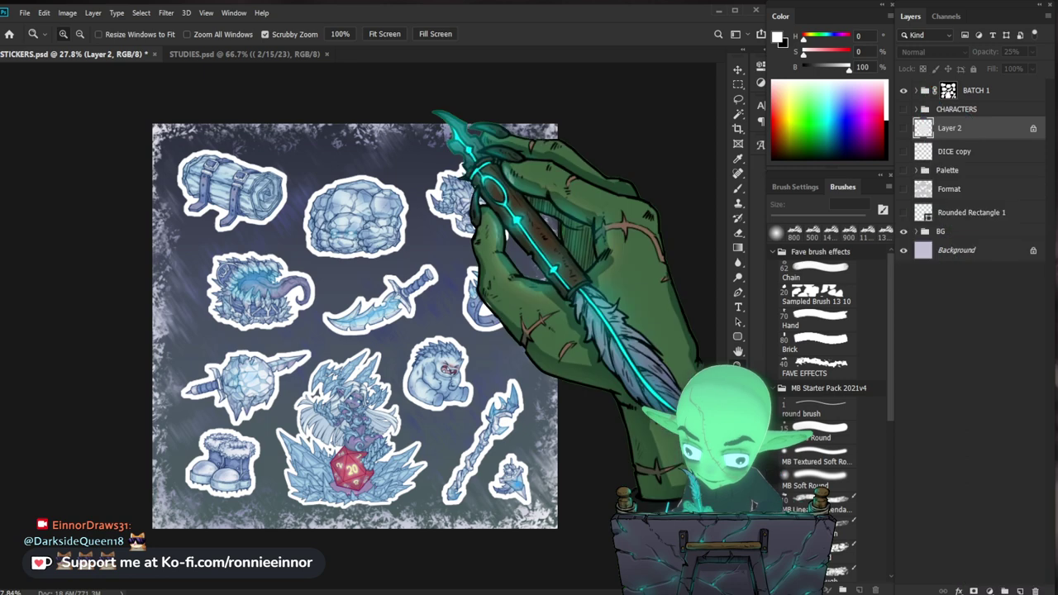
{"action": "left_click_drag", "start_coordinate": [432, 245], "coordinate": [581, 233]}
{"action": "left_click_drag", "start_coordinate": [586, 281], "coordinate": [576, 234]}
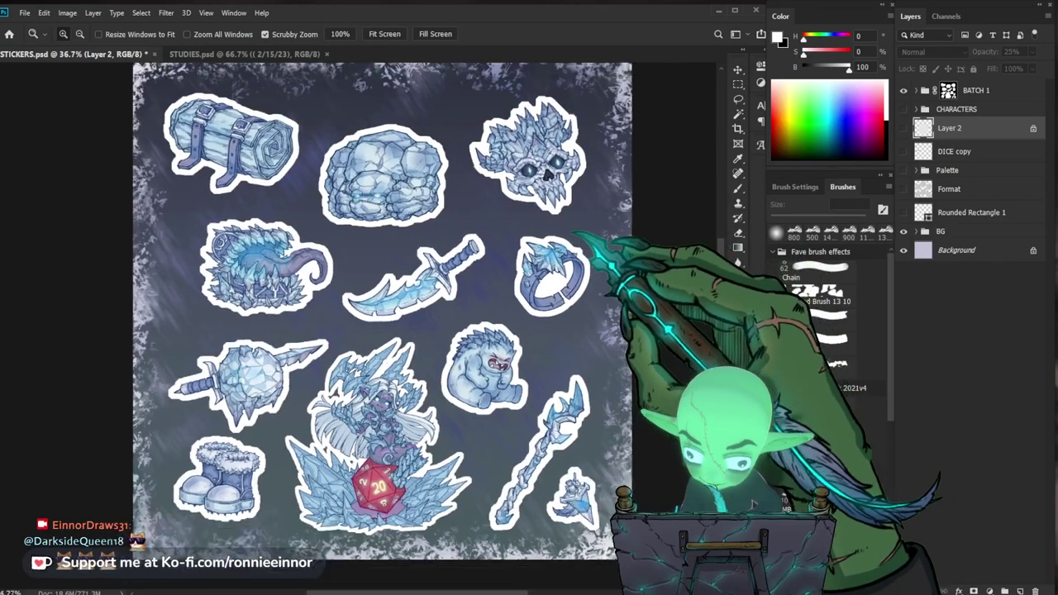
{"action": "scroll", "coordinate": [372, 322], "scroll_direction": "down", "scroll_amount": 2}
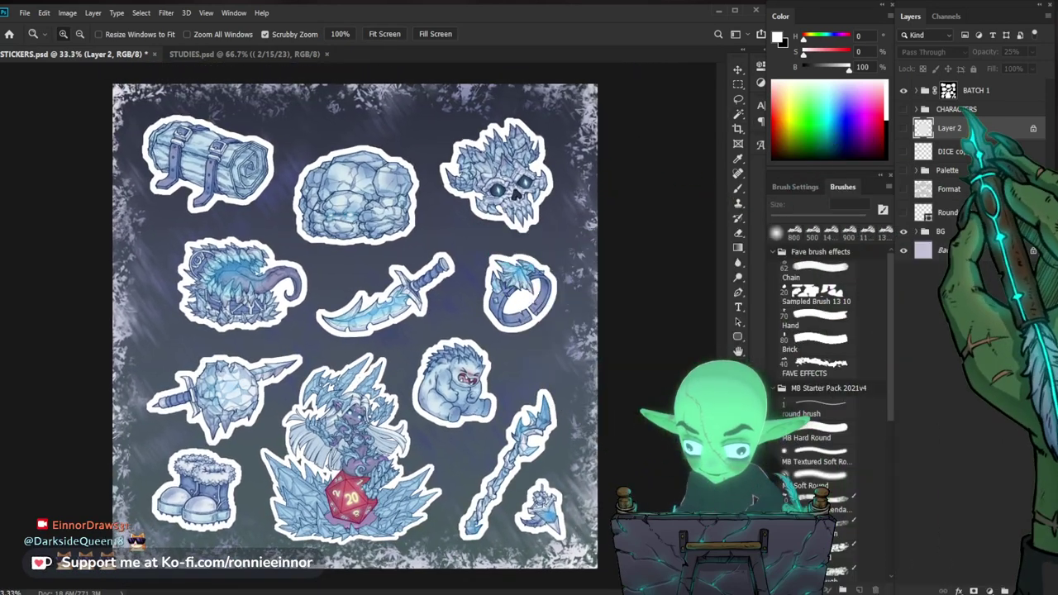
Add a new empty layer directly above the CHARACTERS group.
{"action": "left_click", "coordinate": [962, 109]}
{"action": "key", "text": "ctrl+shift+n"}
{"action": "key", "text": "Return"}
Choose the round brush from MB Starter Pack 2021v4 and set its size to 35 px.
{"action": "left_click", "coordinate": [738, 188]}
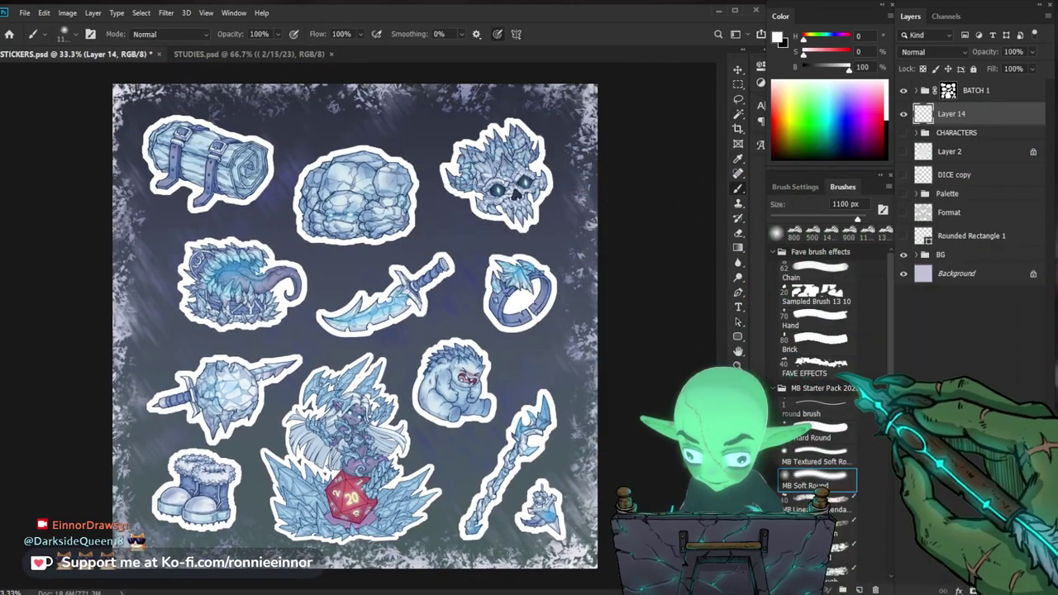
{"action": "left_click", "coordinate": [820, 405]}
{"action": "key", "text": "b"}
{"action": "key", "text": "bracketright"}
{"action": "key", "text": "bracketright"}
{"action": "key", "text": "bracketright"}
{"action": "key", "text": "bracketright"}
{"action": "key", "text": "bracketright"}
{"action": "key", "text": "bracketright"}
{"action": "key", "text": "bracketright"}
{"action": "key", "text": "bracketright"}
{"action": "key", "text": "bracketright"}
{"action": "key", "text": "bracketright"}
{"action": "key", "text": "bracketright"}
{"action": "key", "text": "bracketright"}
{"action": "key", "text": "bracketright"}
{"action": "key", "text": "bracketright"}
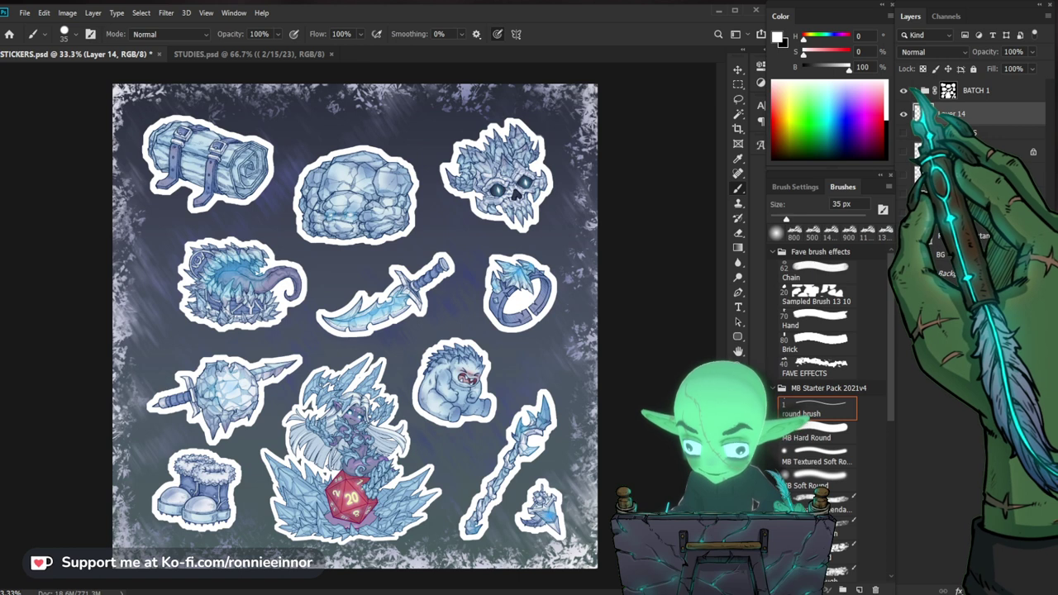
Hide the BATCH 1 and BG groups and expand the CHARACTERS group.
{"action": "left_click", "coordinate": [904, 90]}
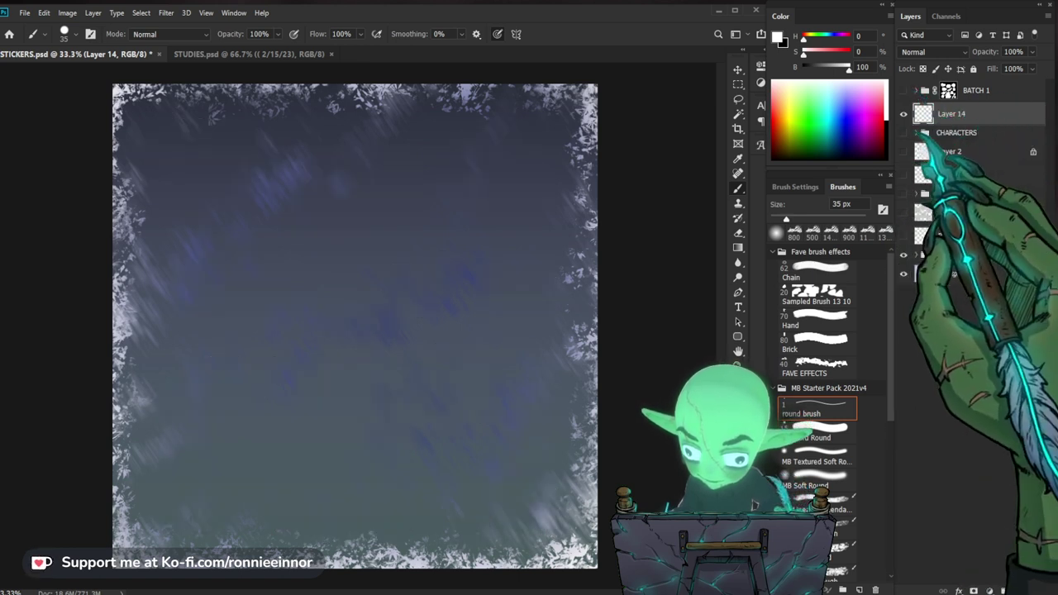
{"action": "left_click", "coordinate": [904, 255]}
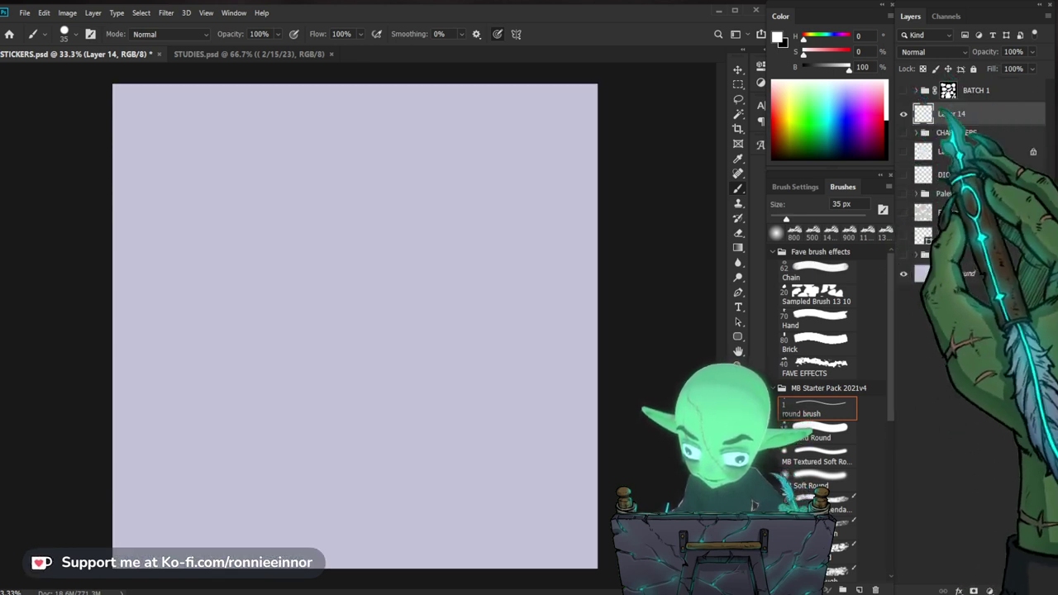
{"action": "left_click", "coordinate": [917, 132]}
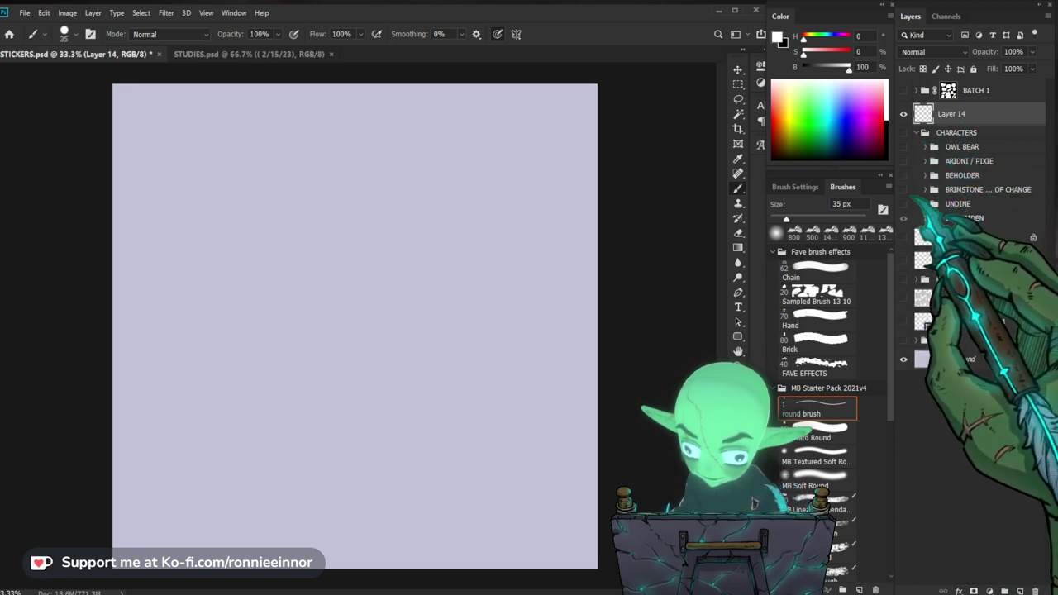
Make the CHARACTERS group visible with ICE MAIDEN hidden, and preview the UNDINE sketch before hiding it again.
{"action": "left_click", "coordinate": [904, 217]}
{"action": "left_click", "coordinate": [904, 217]}
{"action": "left_click", "coordinate": [904, 203]}
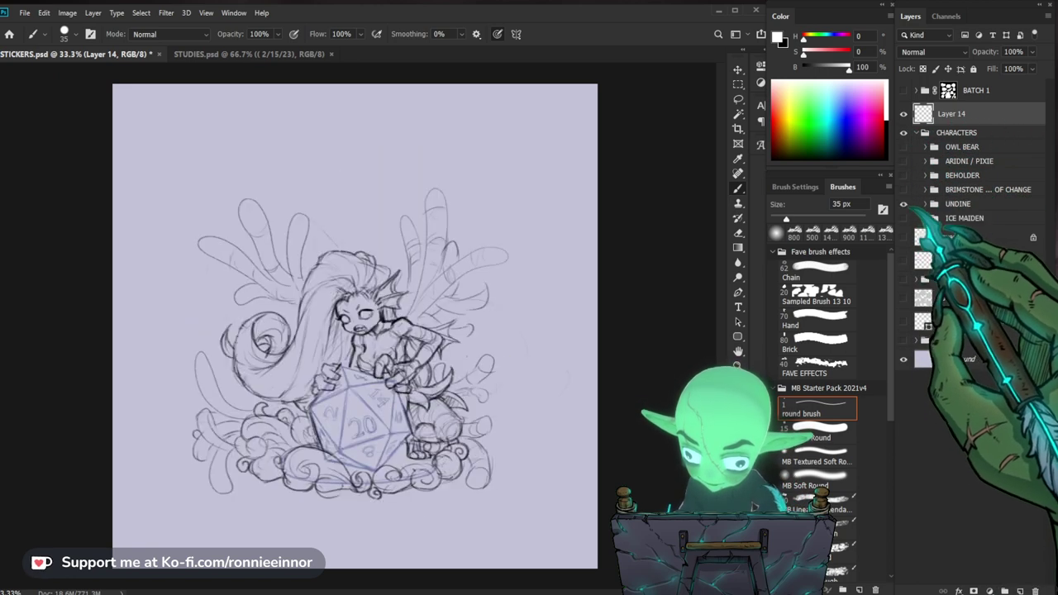
{"action": "left_click", "coordinate": [904, 203]}
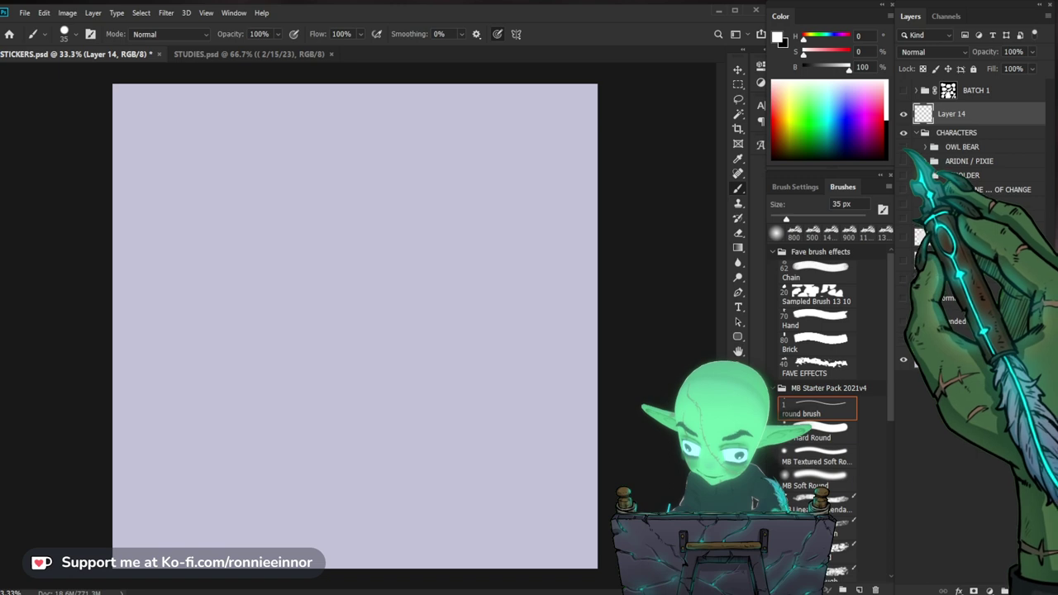
Make the BEHOLDER sketch visible and handwrite a white "UP - Next" caption beneath it on Layer 14.
{"action": "left_click", "coordinate": [903, 175]}
{"action": "key", "text": "z"}
{"action": "mouse_move", "coordinate": [369, 501]}
{"action": "left_mouse_down"}
{"action": "mouse_move", "coordinate": [397, 501]}
{"action": "mouse_move", "coordinate": [419, 472]}
{"action": "left_mouse_up"}
{"action": "key", "text": "b"}
{"action": "mouse_move", "coordinate": [218, 477]}
{"action": "left_mouse_down"}
{"action": "mouse_move", "coordinate": [238, 478]}
{"action": "mouse_move", "coordinate": [242, 506]}
{"action": "mouse_move", "coordinate": [245, 495]}
{"action": "mouse_move", "coordinate": [317, 493]}
{"action": "mouse_move", "coordinate": [343, 504]}
{"action": "mouse_move", "coordinate": [365, 479]}
{"action": "mouse_move", "coordinate": [389, 502]}
{"action": "left_mouse_up"}
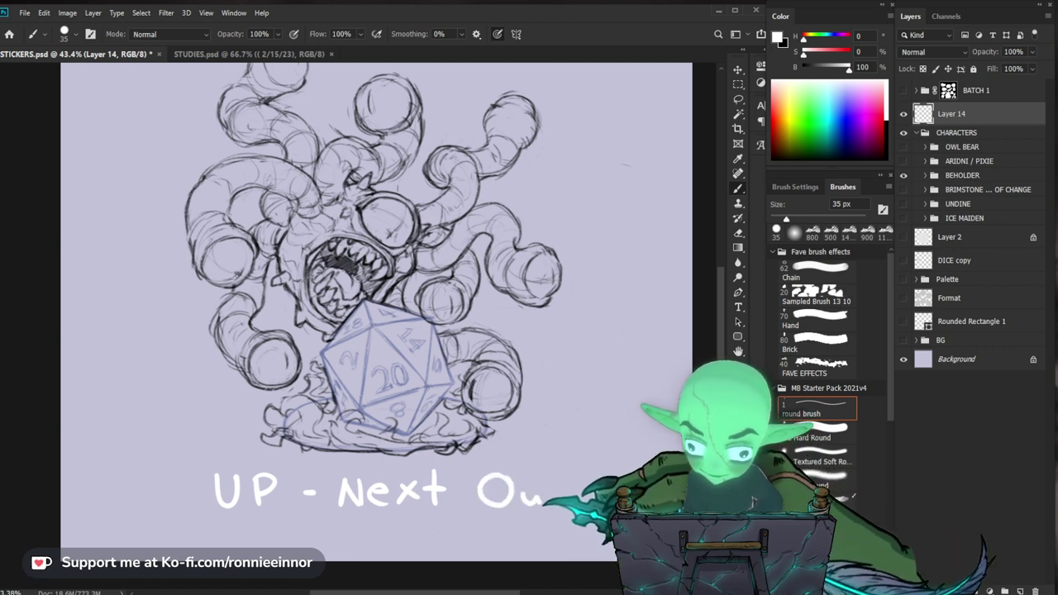
{"action": "key", "text": "z"}
{"action": "mouse_move", "coordinate": [621, 454]}
{"action": "left_mouse_down"}
{"action": "mouse_move", "coordinate": [567, 455]}
{"action": "mouse_move", "coordinate": [603, 455]}
{"action": "left_mouse_up"}
{"action": "mouse_move", "coordinate": [556, 495]}
{"action": "left_mouse_down"}
{"action": "mouse_move", "coordinate": [531, 495]}
{"action": "mouse_move", "coordinate": [568, 495]}
{"action": "left_mouse_up"}
{"action": "key", "text": "b"}
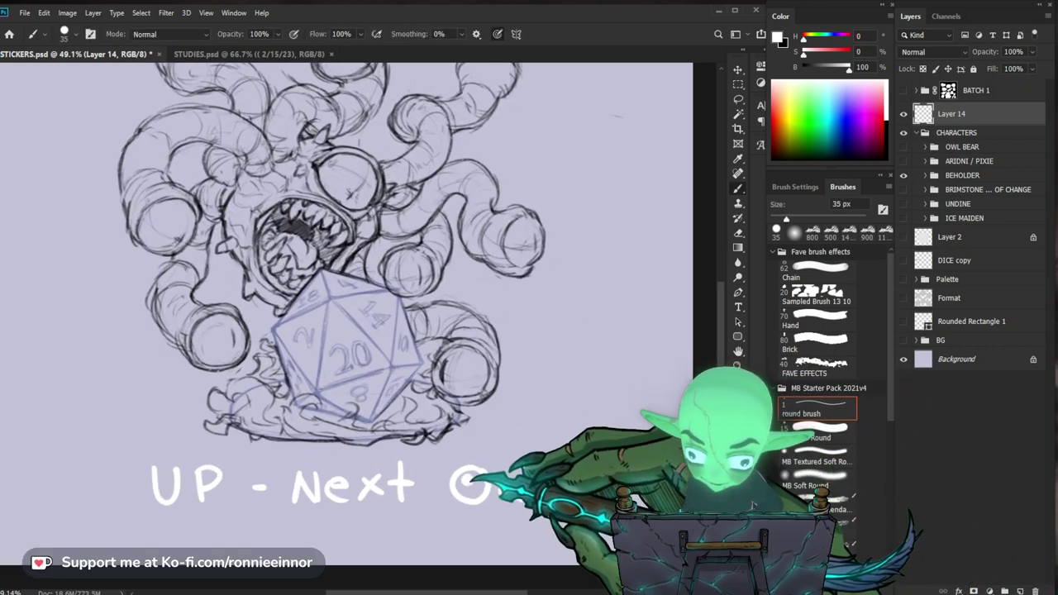
Replace the caption below the BEHOLDER sketch with a handwritten white message reading "Thank you so much for".
{"action": "key", "text": "z"}
{"action": "mouse_move", "coordinate": [630, 413]}
{"action": "left_mouse_down"}
{"action": "mouse_move", "coordinate": [606, 409]}
{"action": "mouse_move", "coordinate": [610, 441]}
{"action": "left_mouse_up"}
{"action": "key", "text": "z"}
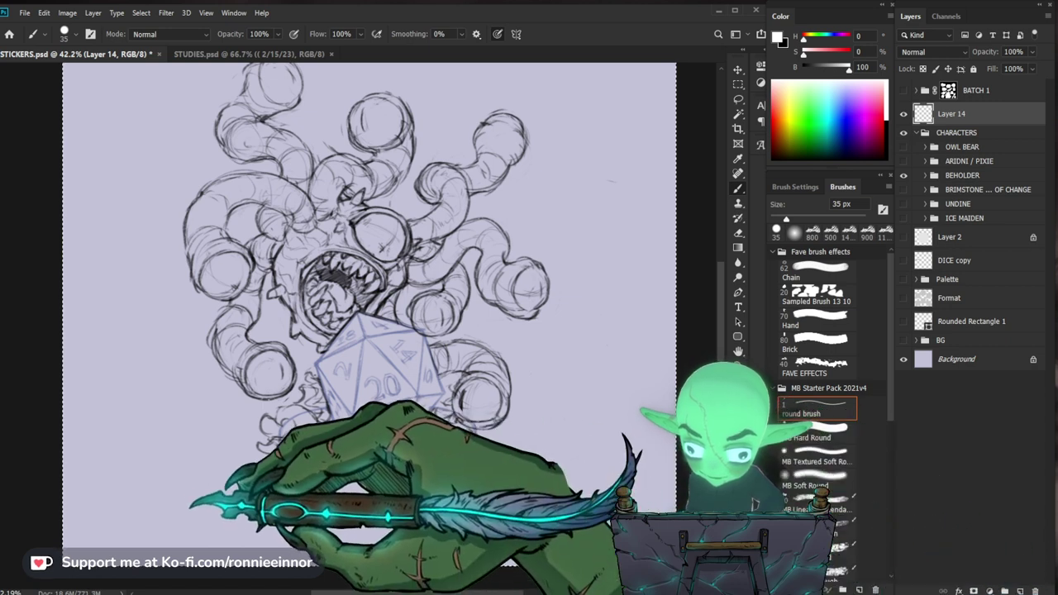
{"action": "mouse_move", "coordinate": [115, 490]}
{"action": "left_mouse_down"}
{"action": "mouse_move", "coordinate": [114, 513]}
{"action": "mouse_move", "coordinate": [128, 489]}
{"action": "mouse_move", "coordinate": [146, 511]}
{"action": "left_mouse_up"}
{"action": "mouse_move", "coordinate": [151, 500]}
{"action": "left_mouse_down"}
{"action": "mouse_move", "coordinate": [172, 510]}
{"action": "mouse_move", "coordinate": [184, 496]}
{"action": "mouse_move", "coordinate": [192, 509]}
{"action": "left_mouse_up"}
{"action": "mouse_move", "coordinate": [196, 481]}
{"action": "left_mouse_down"}
{"action": "mouse_move", "coordinate": [196, 510]}
{"action": "mouse_move", "coordinate": [205, 510]}
{"action": "left_mouse_up"}
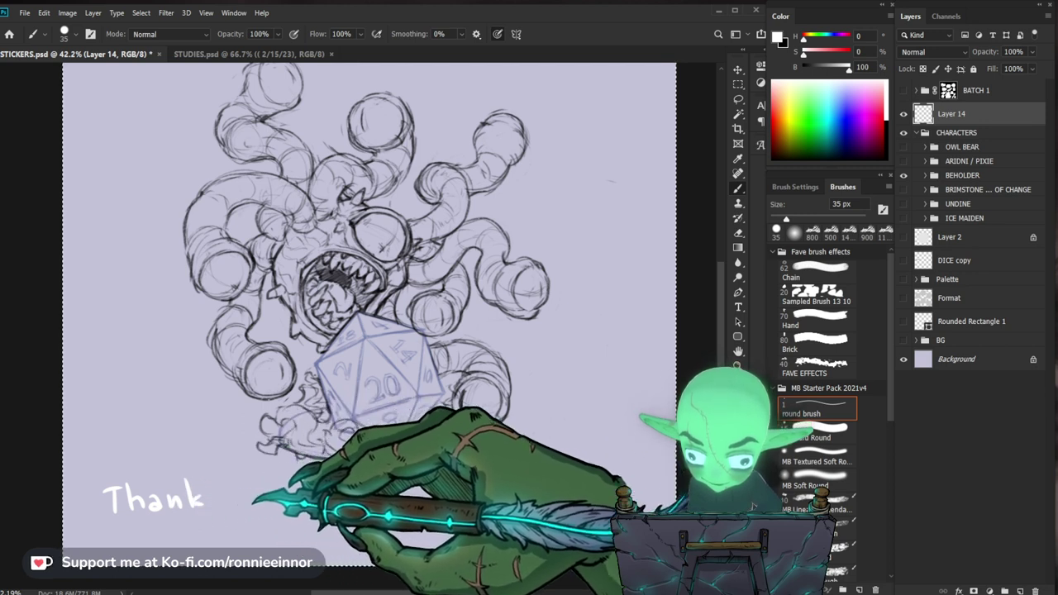
{"action": "left_click_drag", "start_coordinate": [282, 497], "coordinate": [294, 511]}
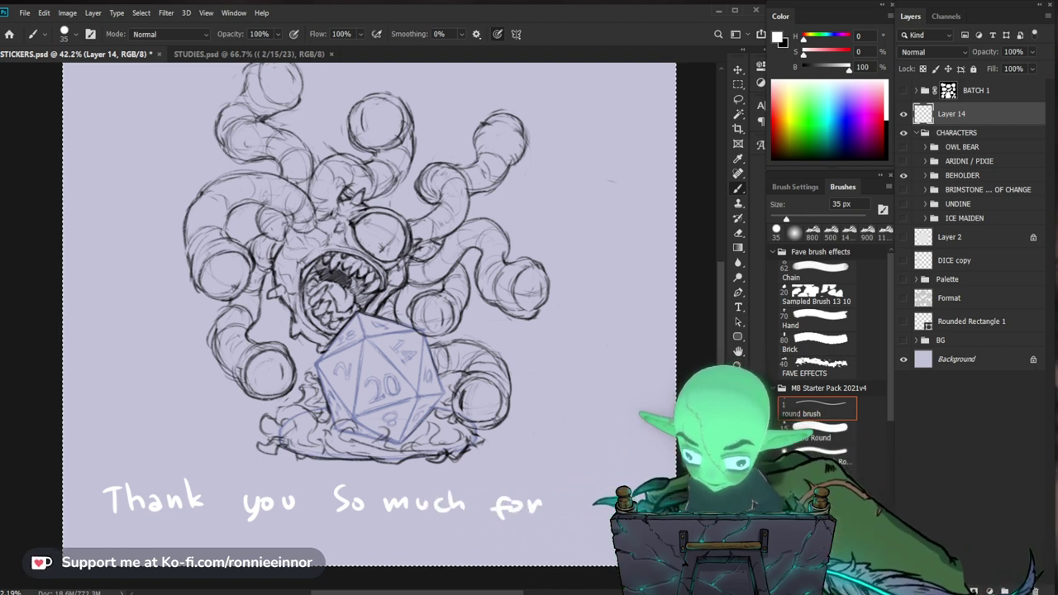
Clear the handwritten message and draw a white smiley face with a toothy grin and cheek marks below the BEHOLDER sketch.
{"action": "key", "text": "ctrl+d"}
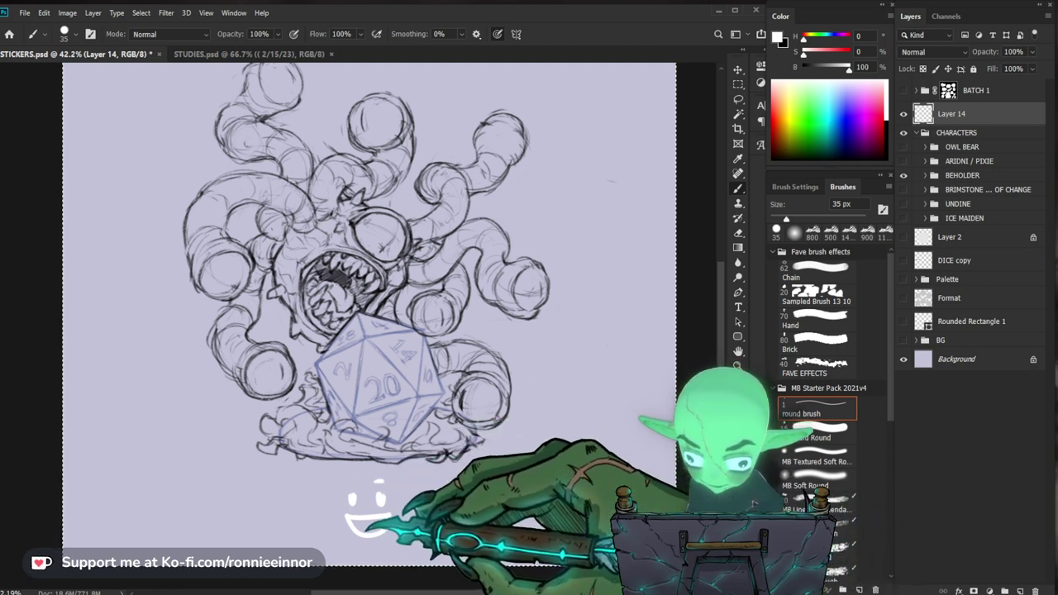
{"action": "left_click_drag", "start_coordinate": [332, 503], "coordinate": [341, 510]}
{"action": "key", "text": "ctrl+space"}
{"action": "left_click_drag", "start_coordinate": [438, 530], "coordinate": [380, 571]}
{"action": "key", "text": "ctrl+space"}
{"action": "left_click_drag", "start_coordinate": [331, 459], "coordinate": [396, 440]}
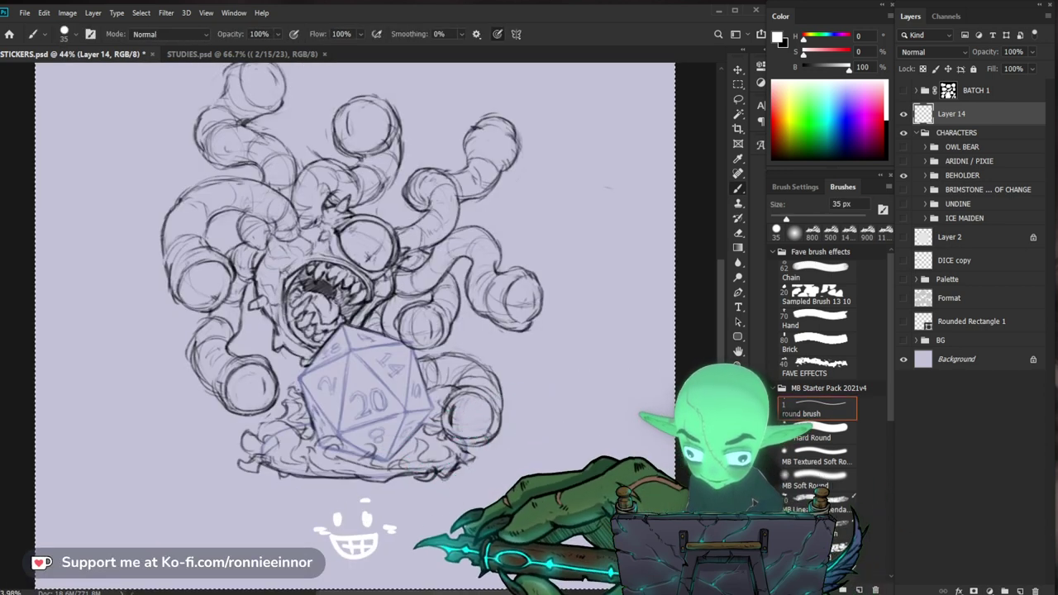
{"action": "key", "text": "ctrl+space"}
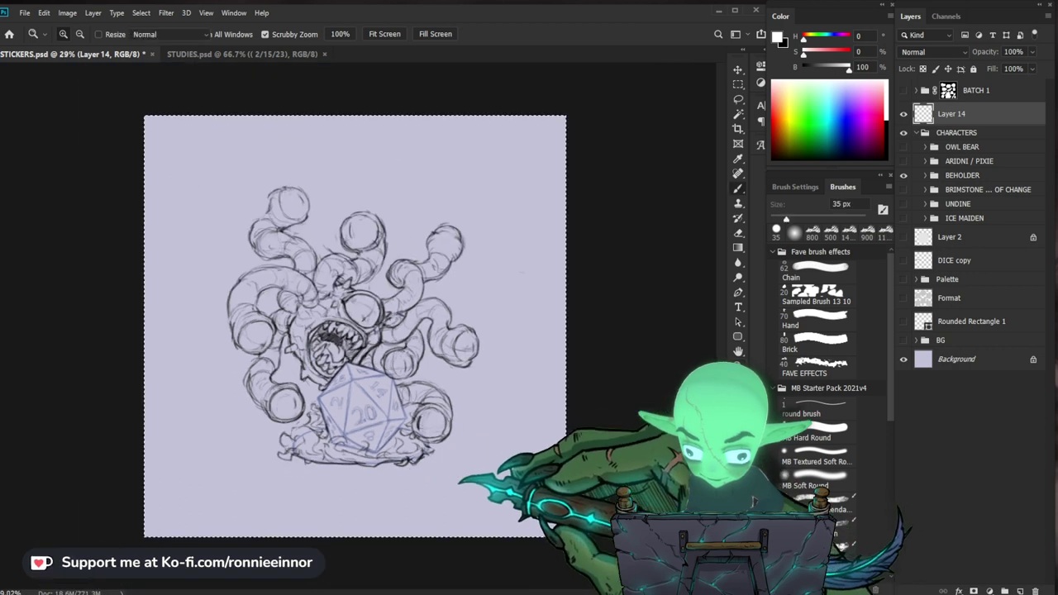
Save the sticker document and close the STUDIES.psd document.
{"action": "key", "text": "ctrl+s"}
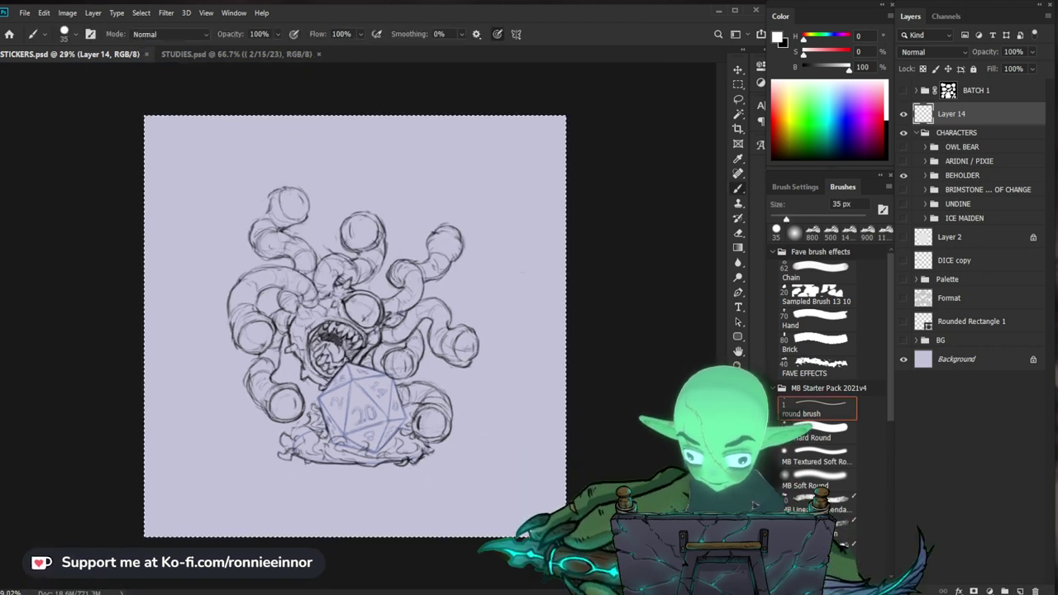
{"action": "key", "text": "z"}
{"action": "left_click_drag", "start_coordinate": [296, 390], "coordinate": [325, 389]}
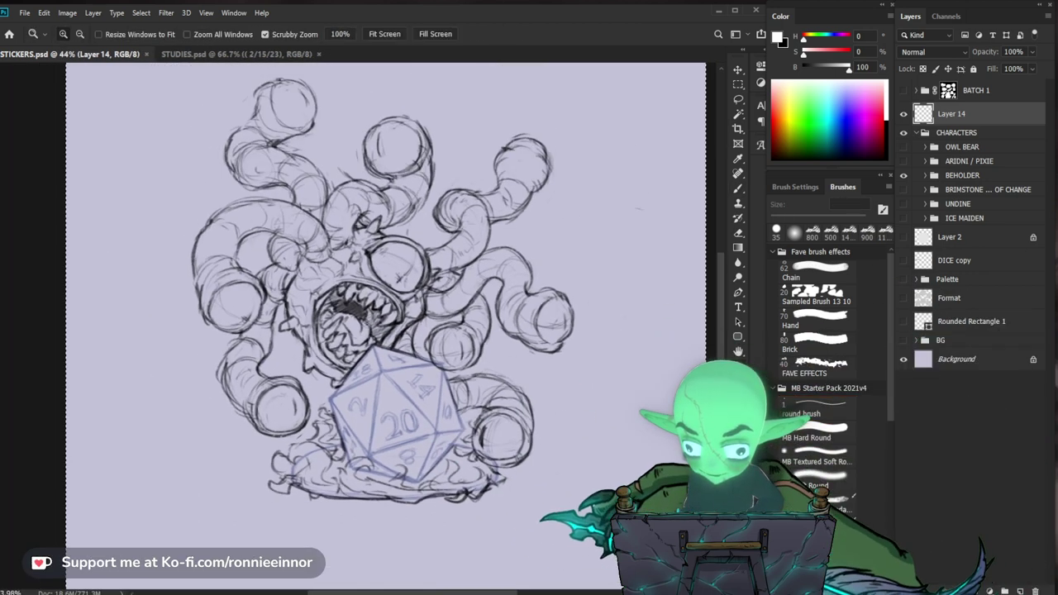
{"action": "left_click", "coordinate": [319, 55]}
{"action": "key", "text": "z"}
{"action": "left_click_drag", "start_coordinate": [455, 443], "coordinate": [447, 468]}
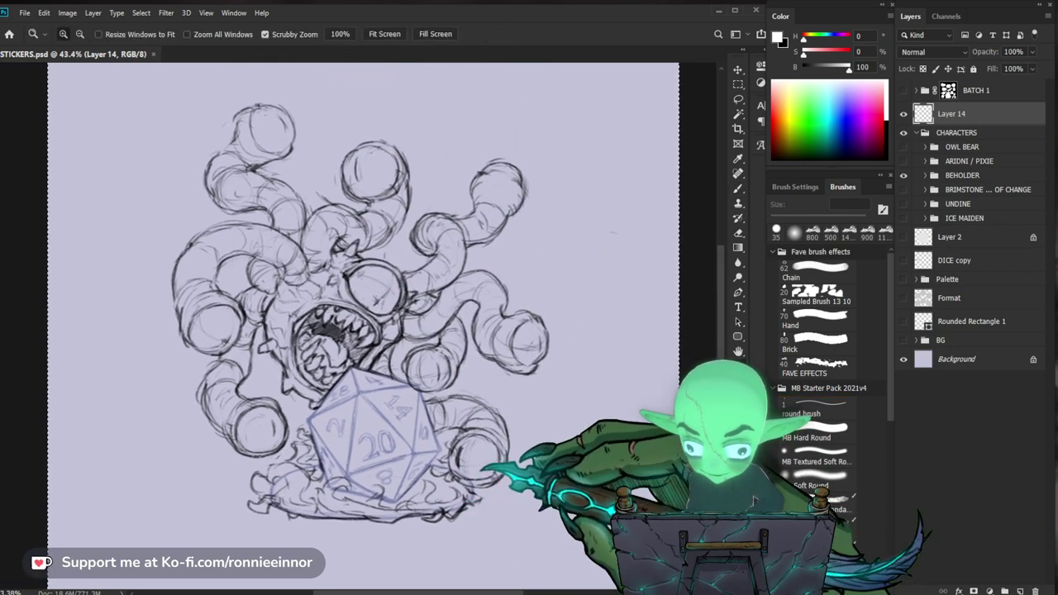